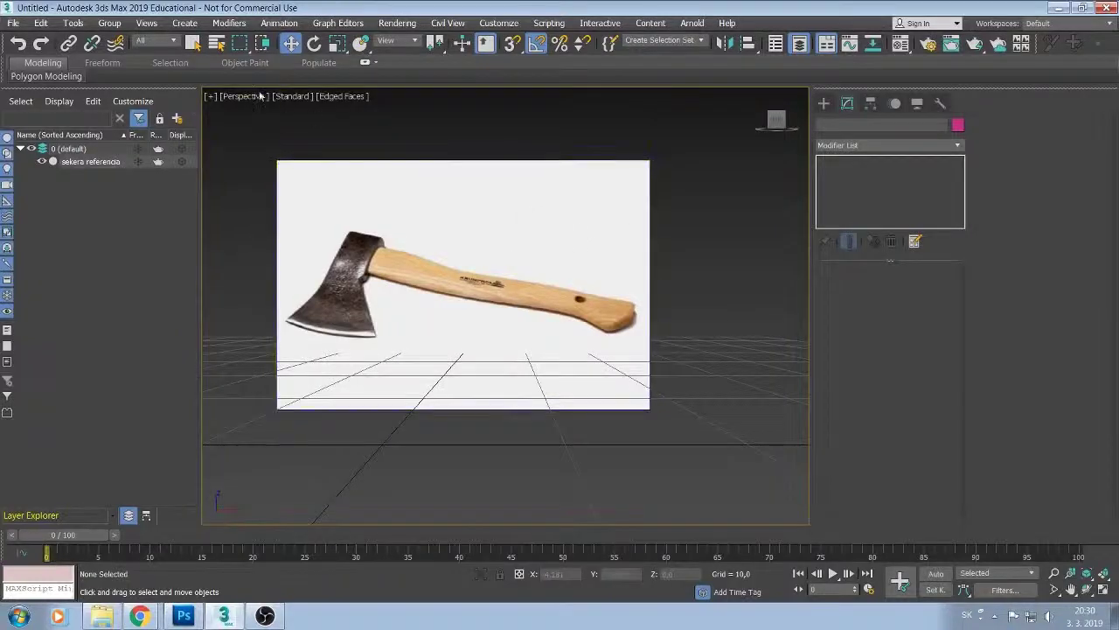
Switch the viewport to Orthographic and bring up the Standard Primitives creation options.
left_click(259, 96)
left_click(293, 156)
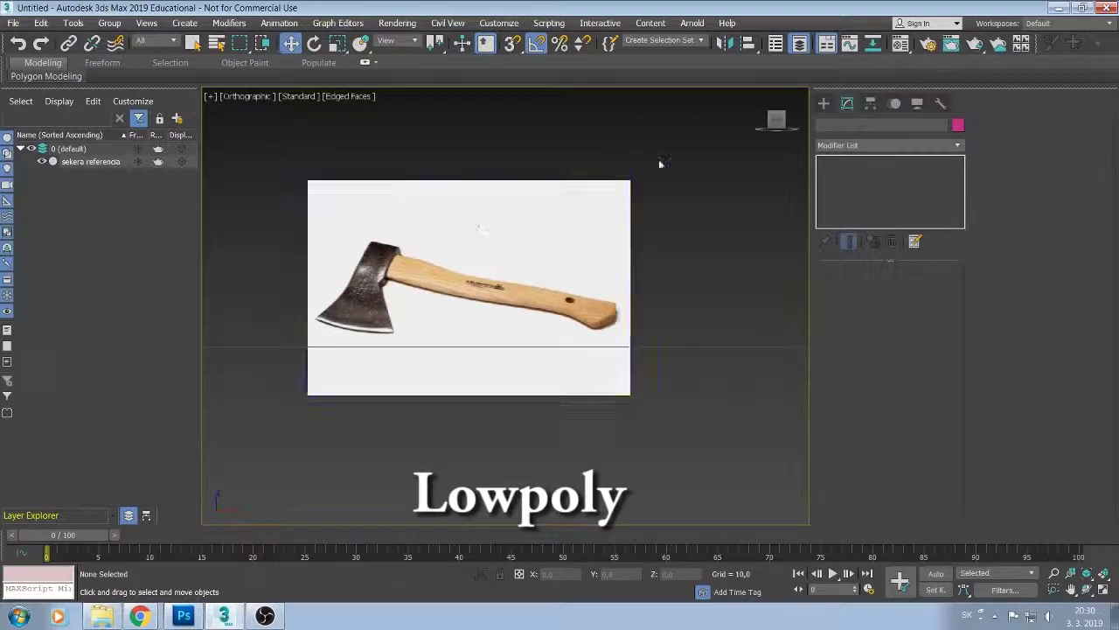
left_click(825, 104)
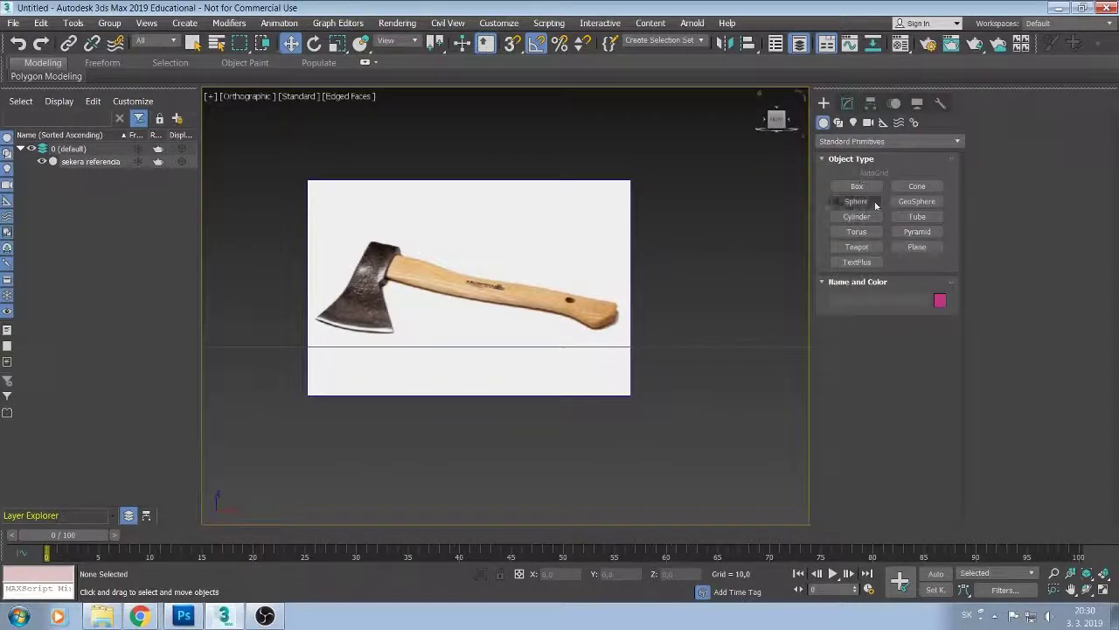
Create Cone001 beside the axe reference: radius 1 2.735, radius 2 2.646, height 10.343.
left_click(917, 186)
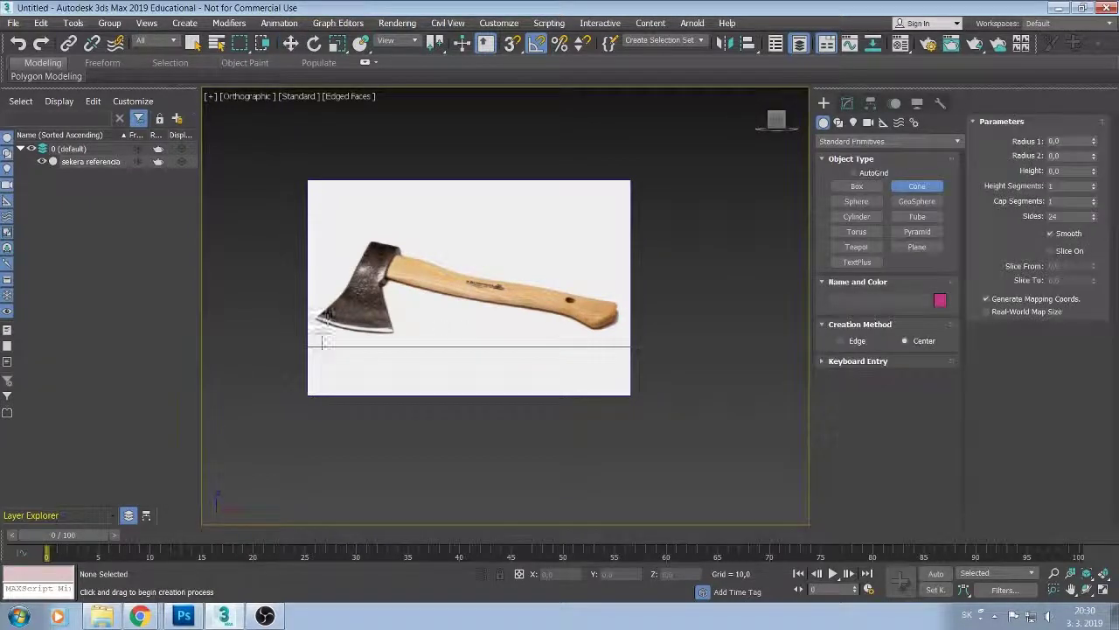
key("p")
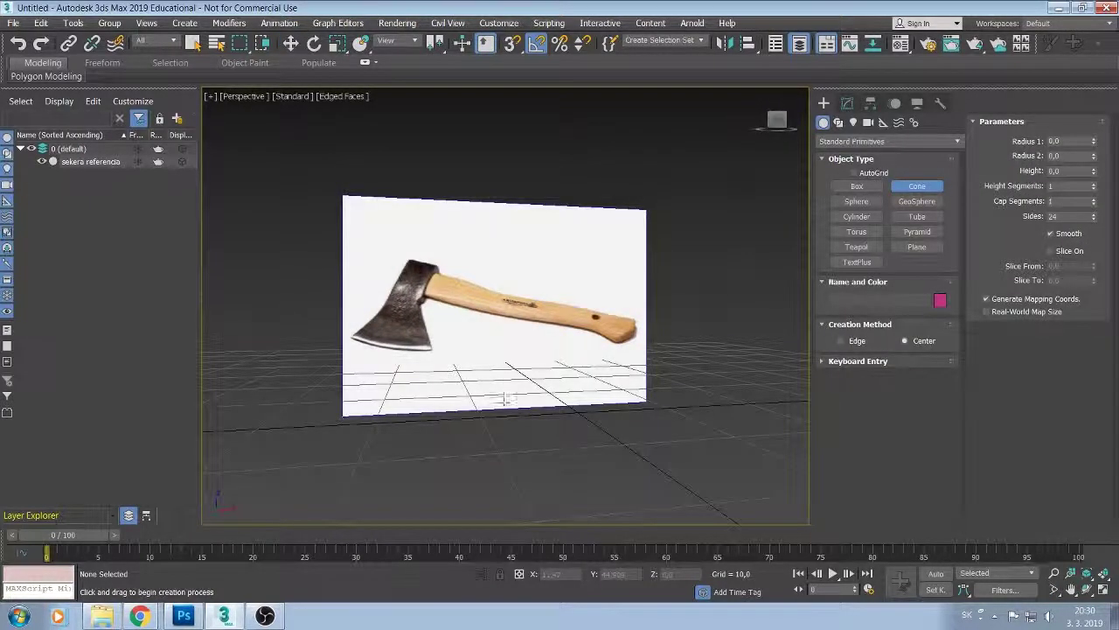
middle_click_drag(504, 391, 487, 420, "alt")
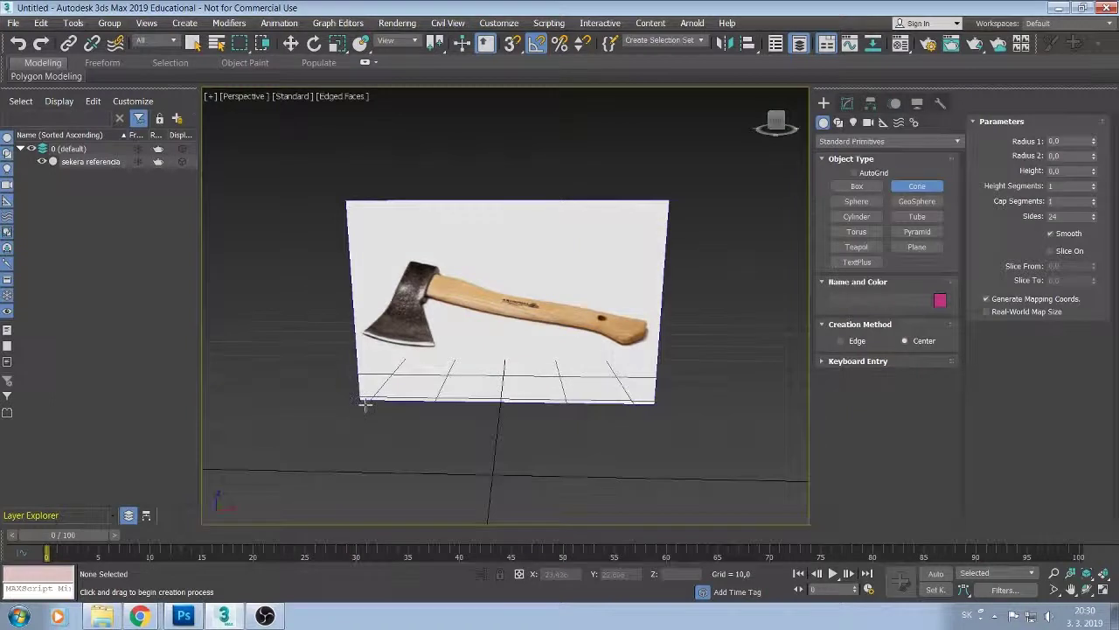
left_click_drag(366, 406, 379, 404)
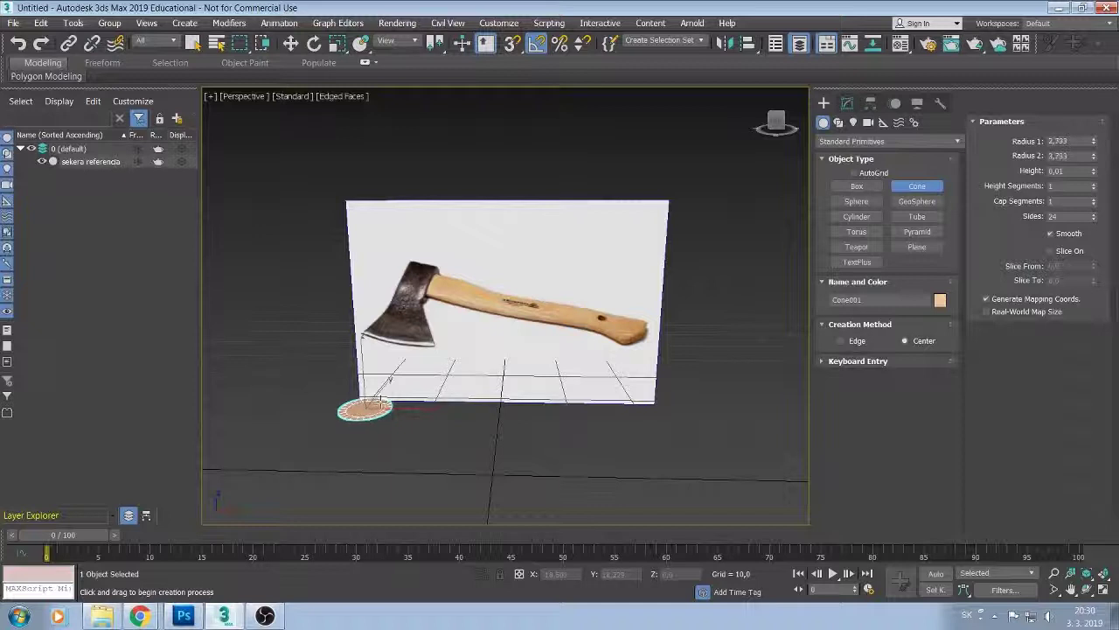
left_click_drag(380, 404, 381, 404)
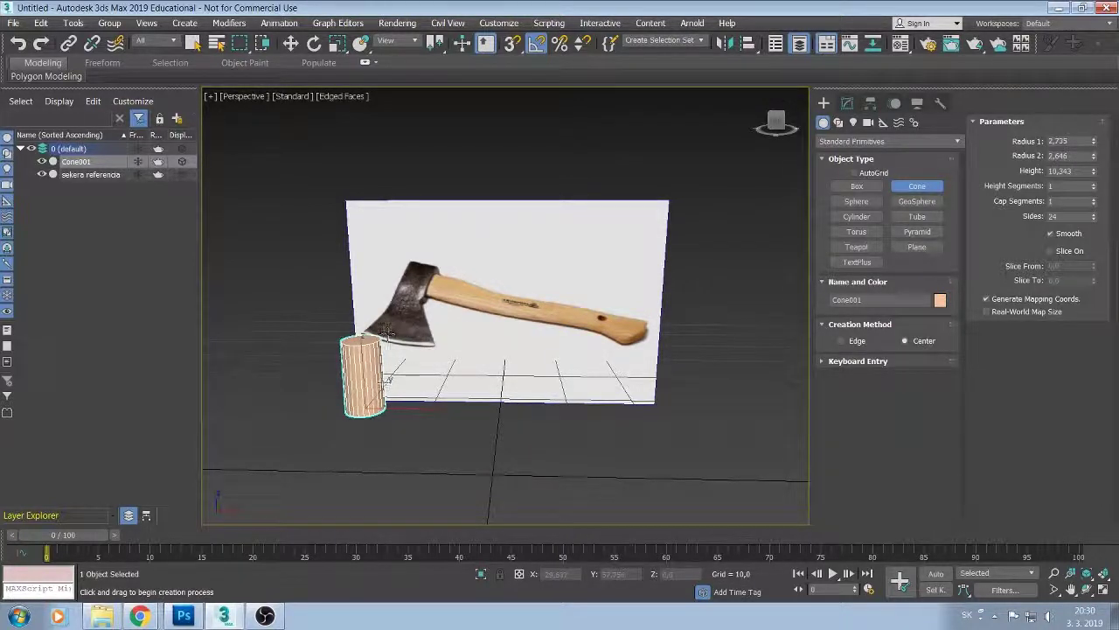
mouse_move(404, 380)
middle_mouse_down("alt")
mouse_move(367, 449)
mouse_move(352, 443)
mouse_move(350, 407)
middle_mouse_up("alt")
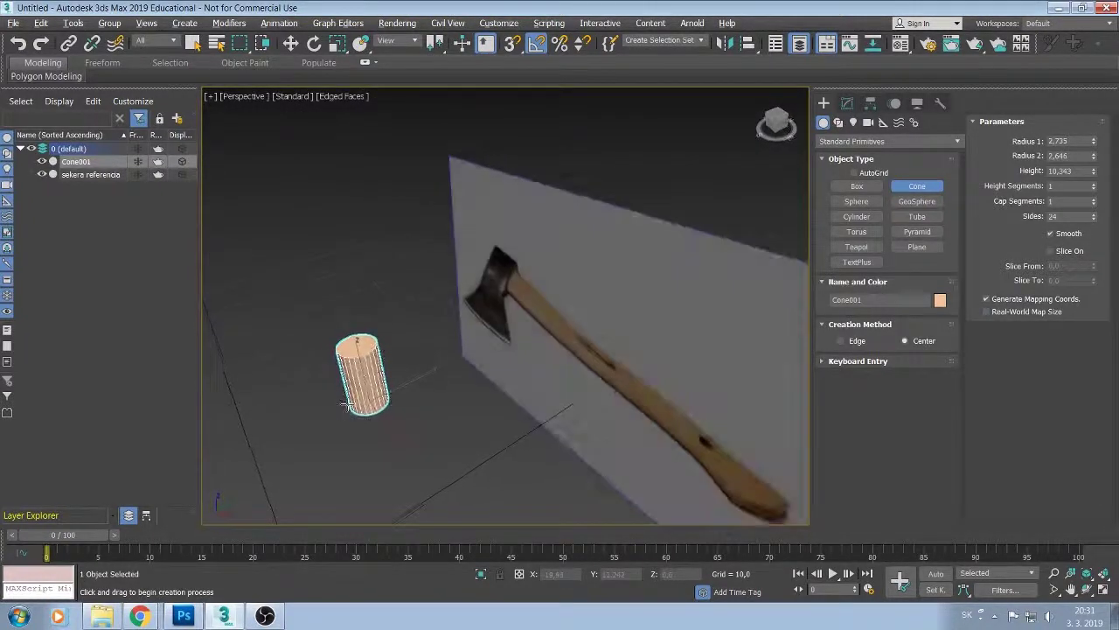
key("alt+w")
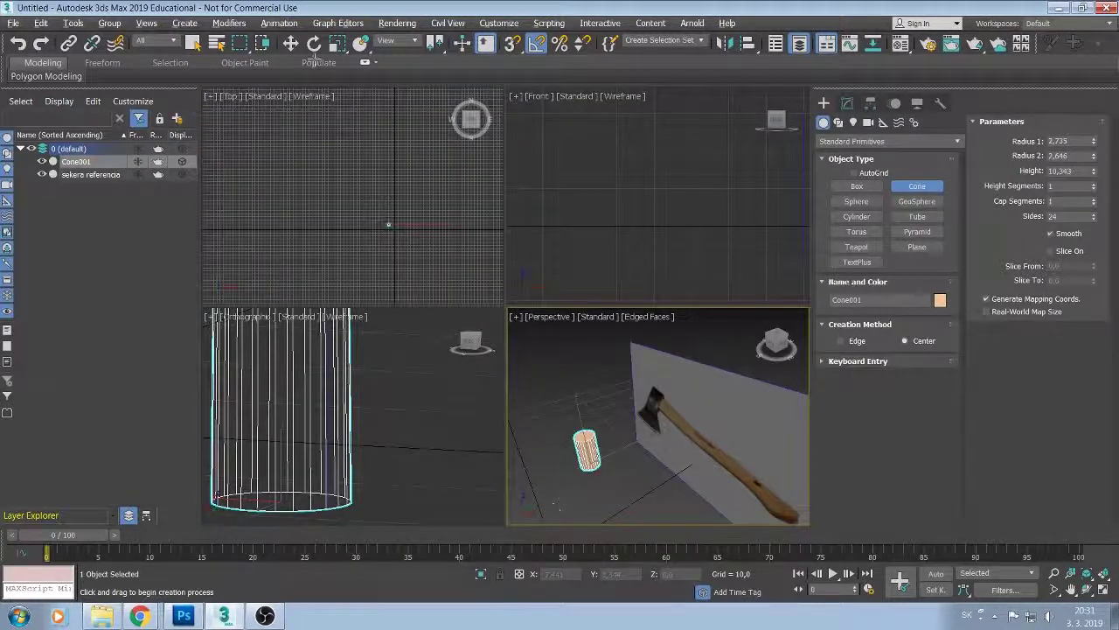
Move Cone001 to X 5.14, Y 15.835, Z 0 in front of the axe reference.
left_click(290, 43)
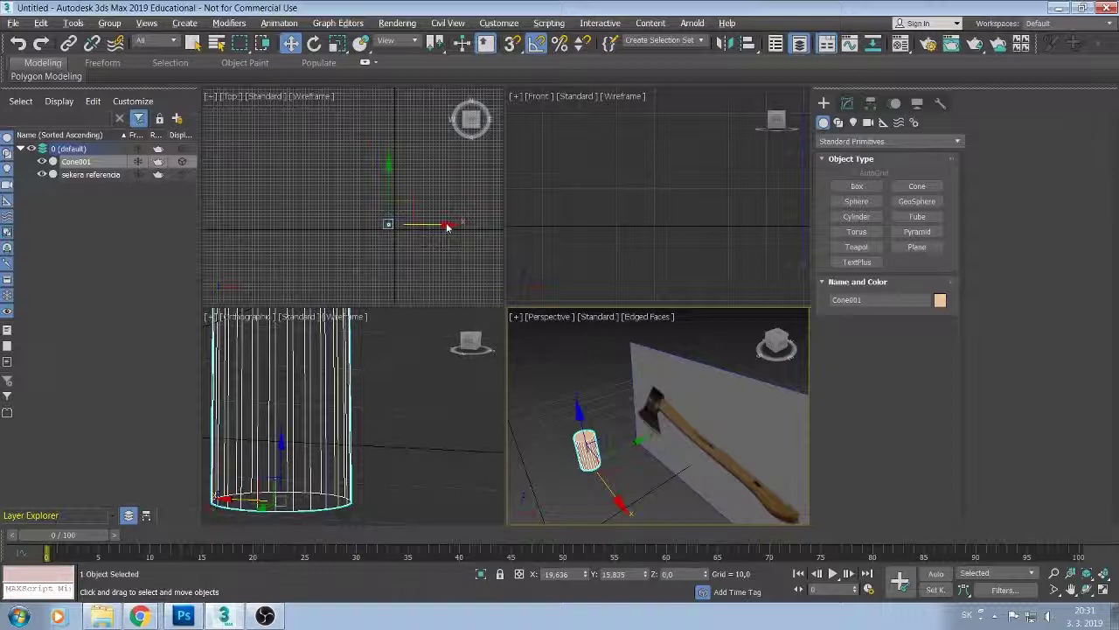
left_click_drag(447, 227, 454, 228)
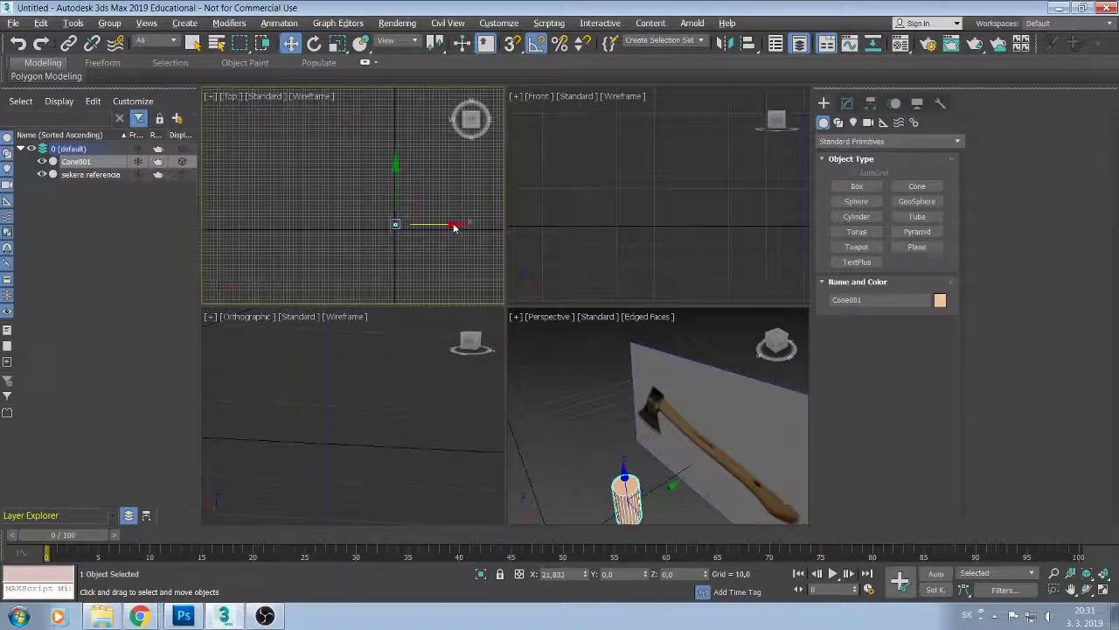
left_click_drag(624, 480, 595, 334)
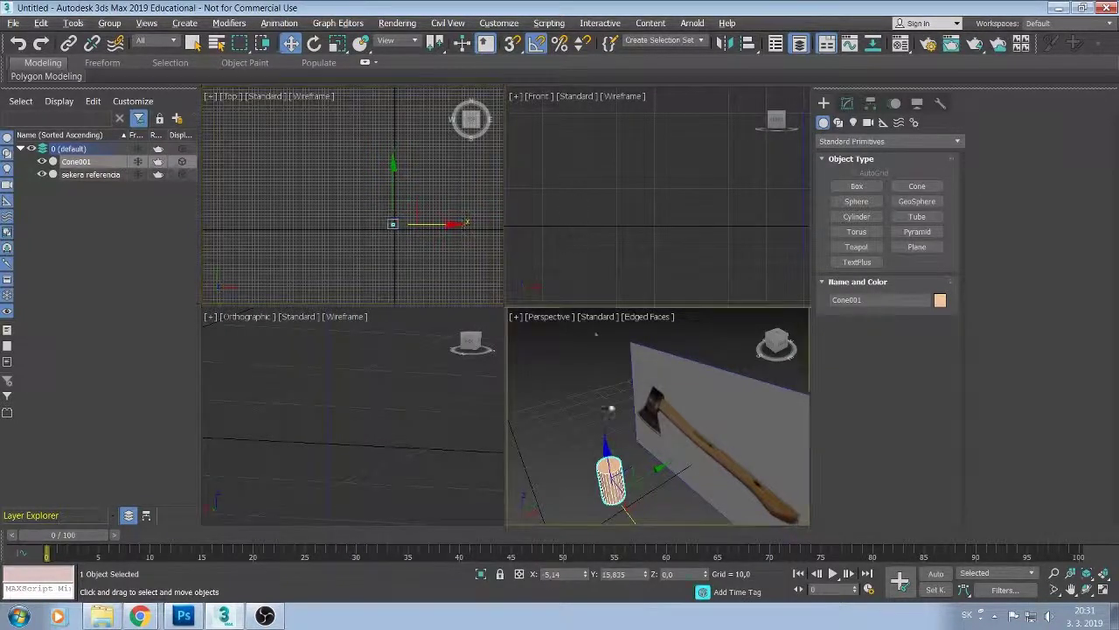
mouse_move(382, 382)
middle_mouse_down()
mouse_move(375, 368)
mouse_move(415, 333)
middle_mouse_up()
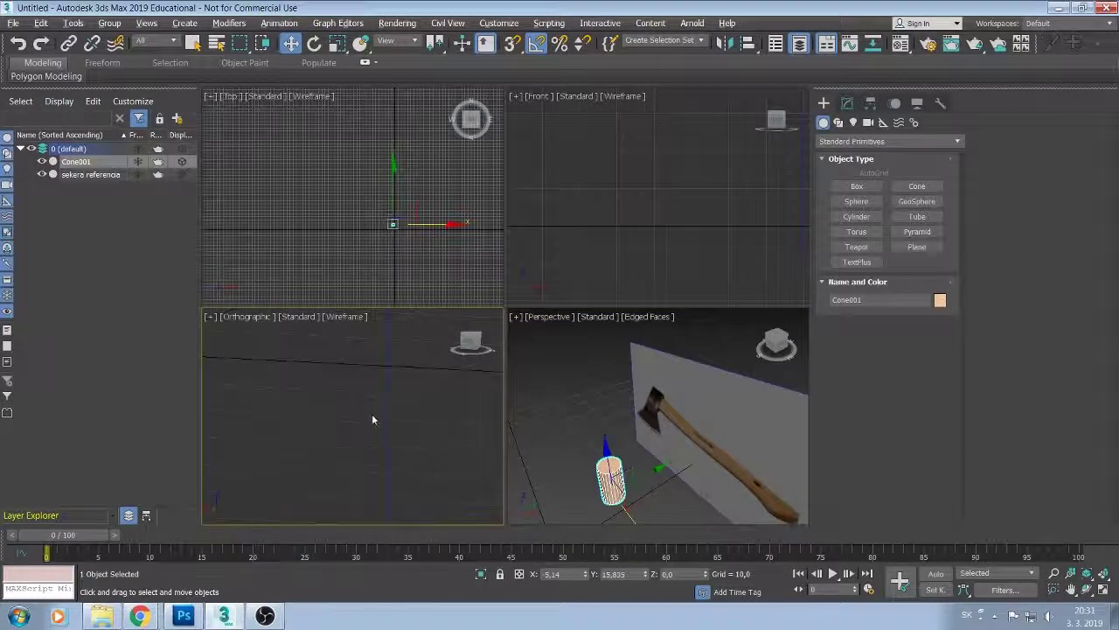
left_click(551, 219)
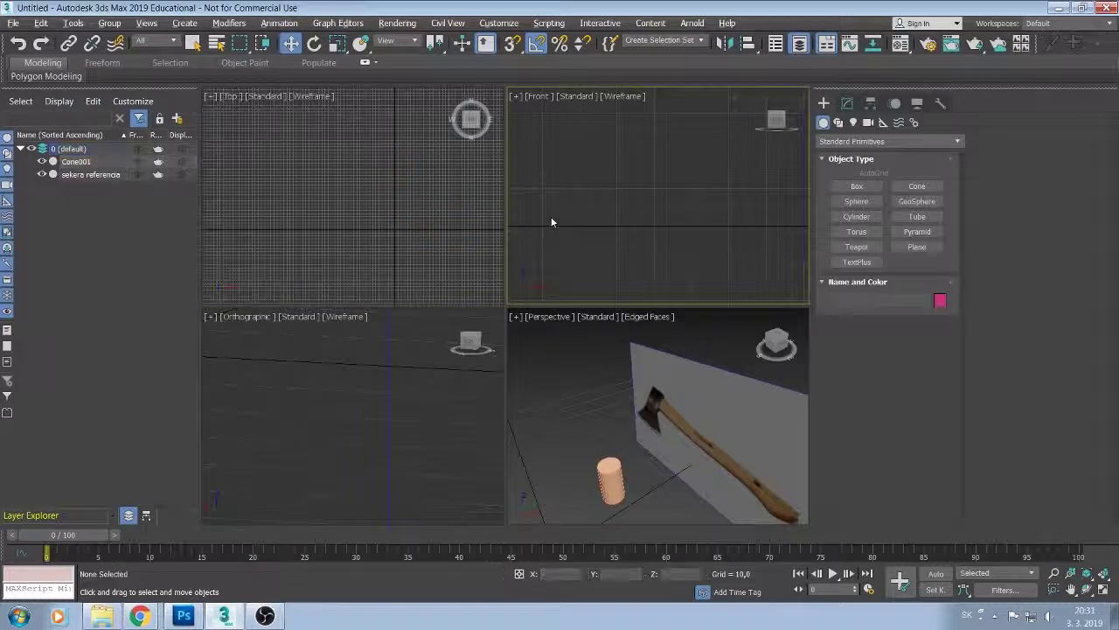
Change the orthographic viewport to a Left view framed on the cylinder.
left_click(248, 322)
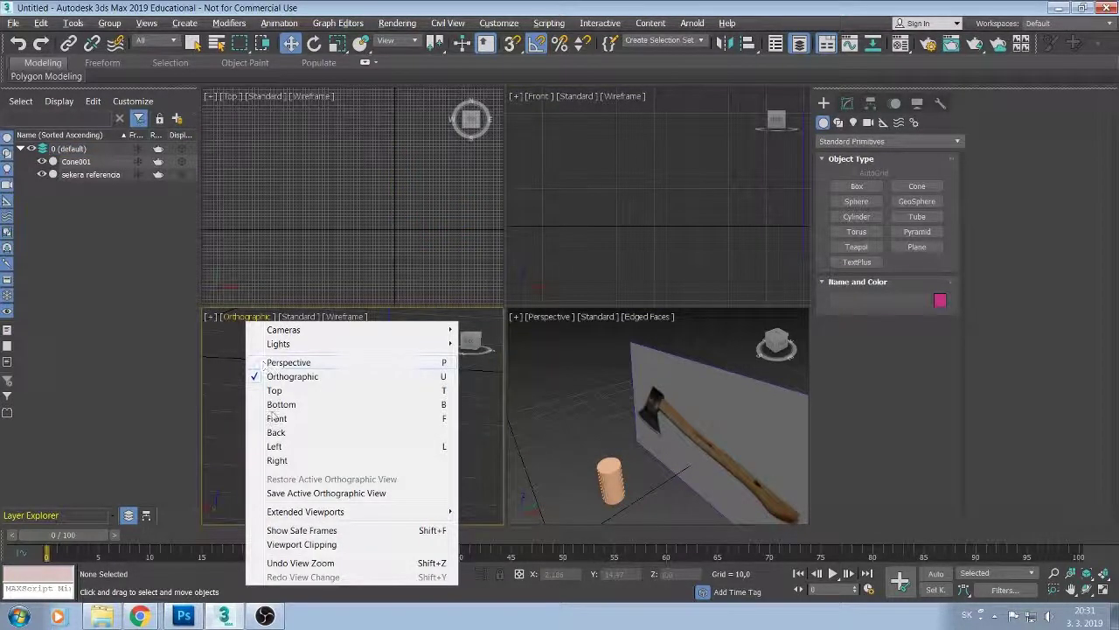
left_click(274, 447)
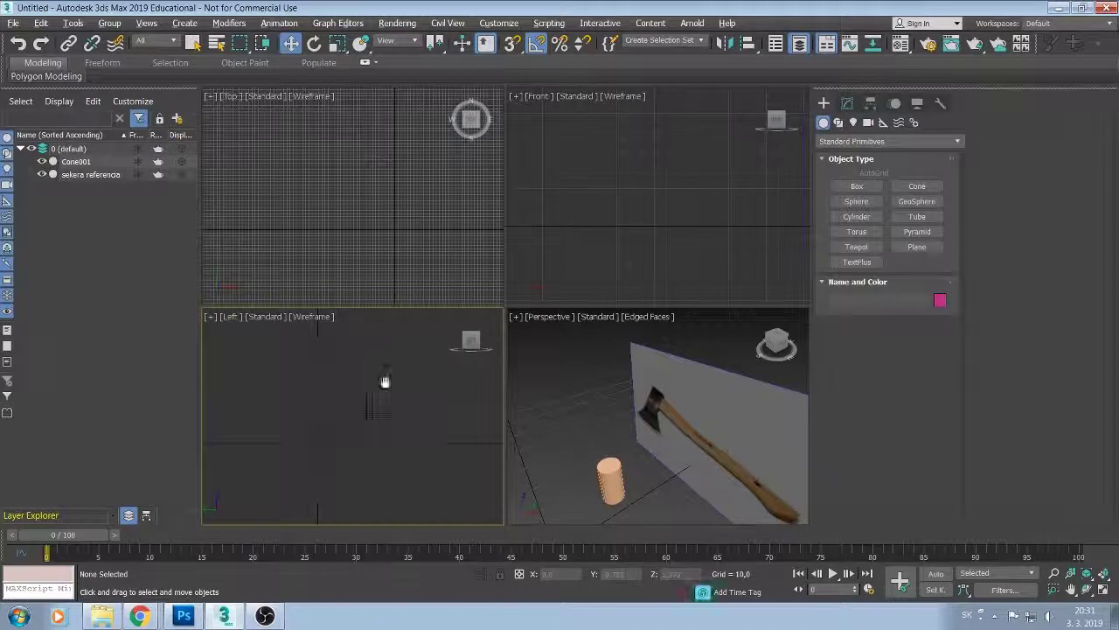
scroll(380, 398, "down", 3)
scroll(377, 398, "down", 2)
scroll(375, 400, "down", 2)
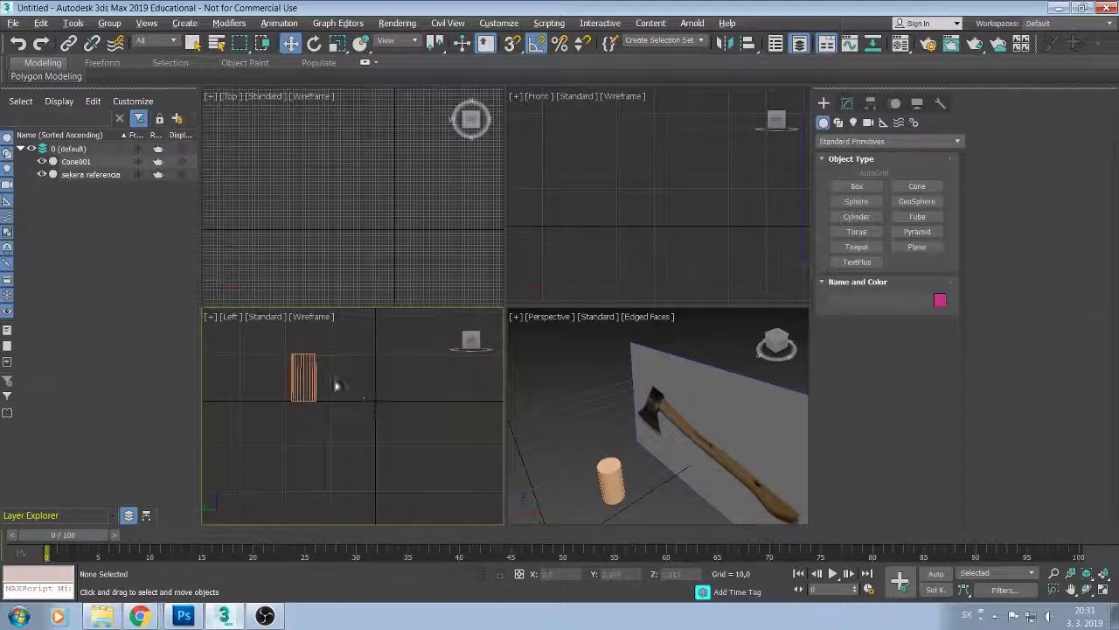
middle_click_drag(332, 382, 369, 386)
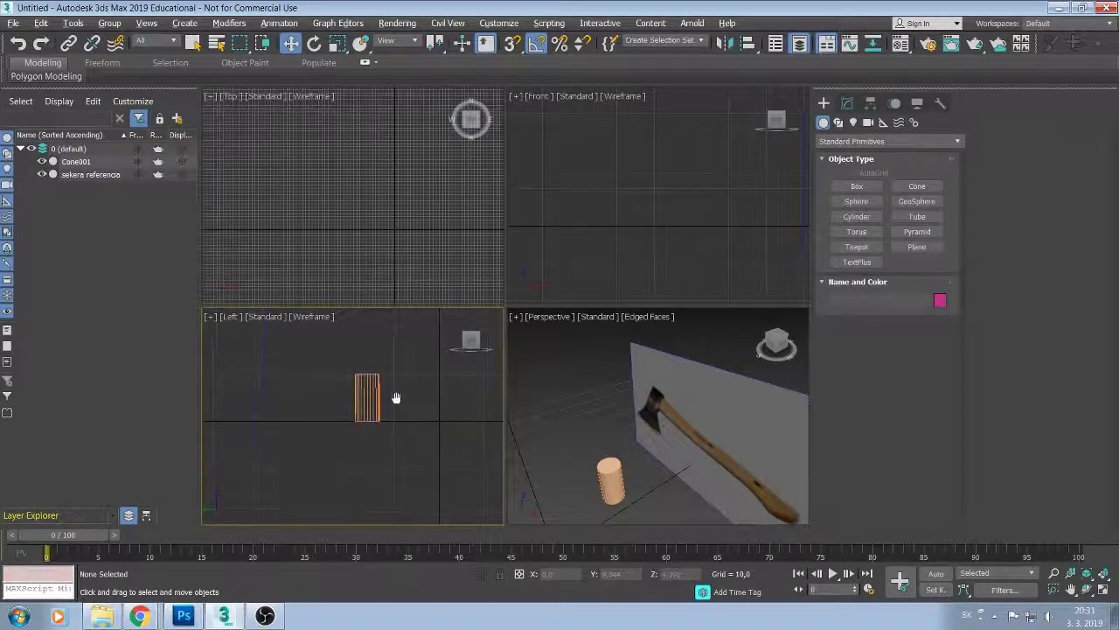
Move Cone001 sideways, zeroing its Y position and setting X to 19.33.
left_click(339, 377)
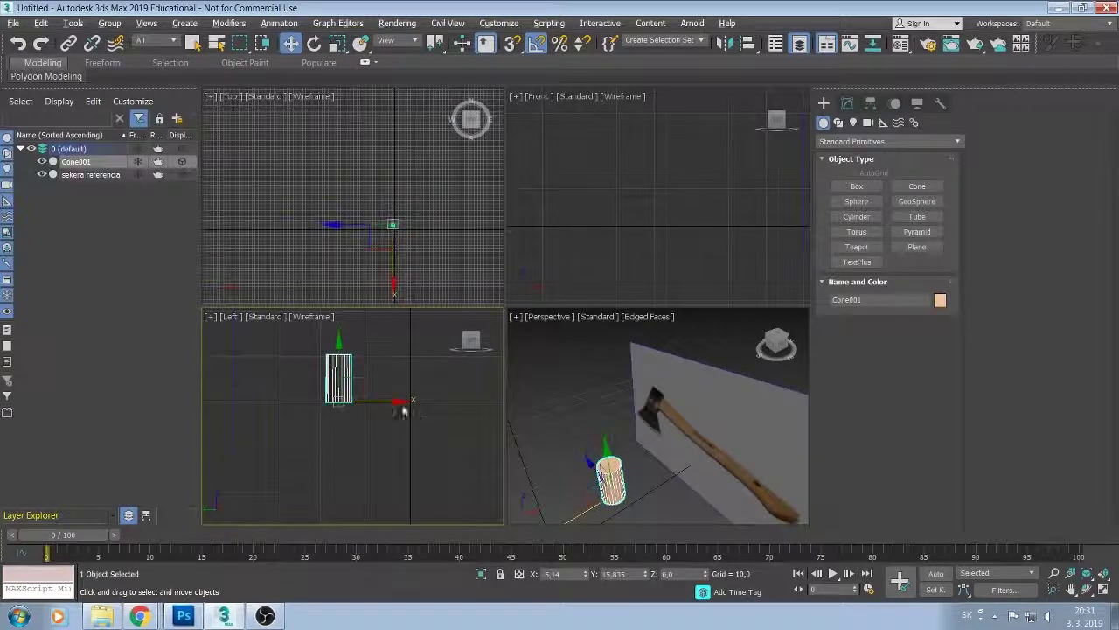
left_click_drag(399, 401, 470, 406)
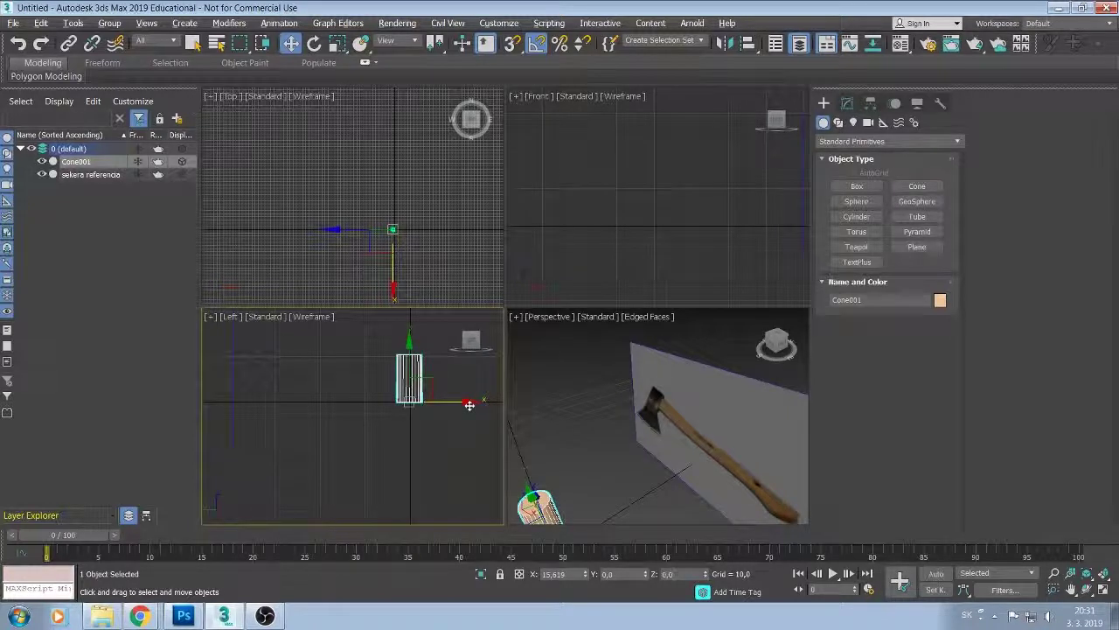
right_click(648, 575)
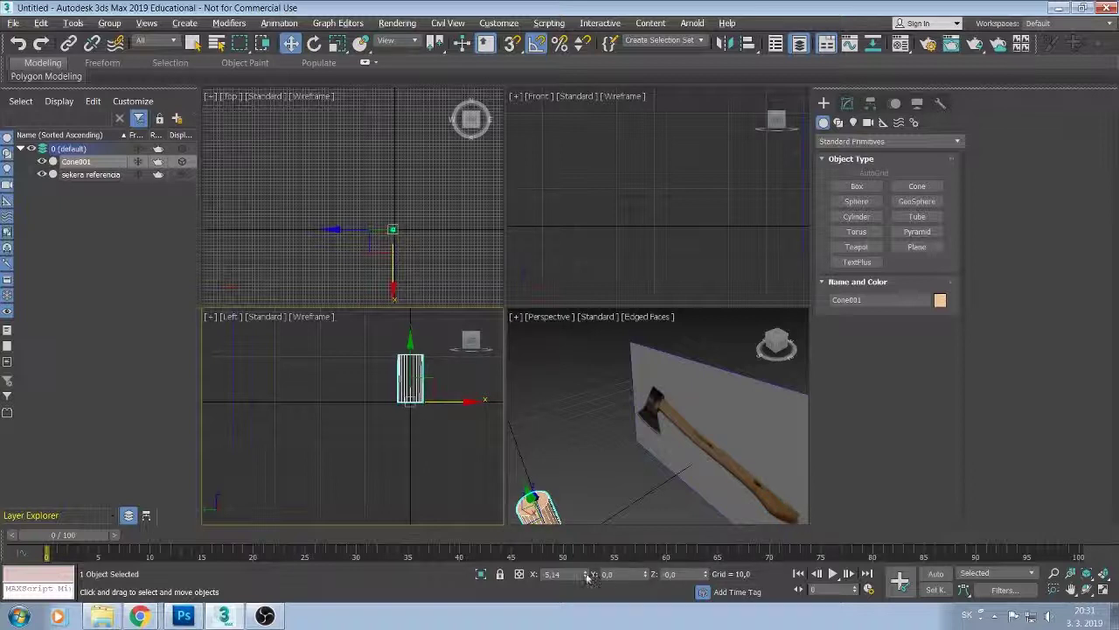
left_click_drag(585, 574, 580, 35)
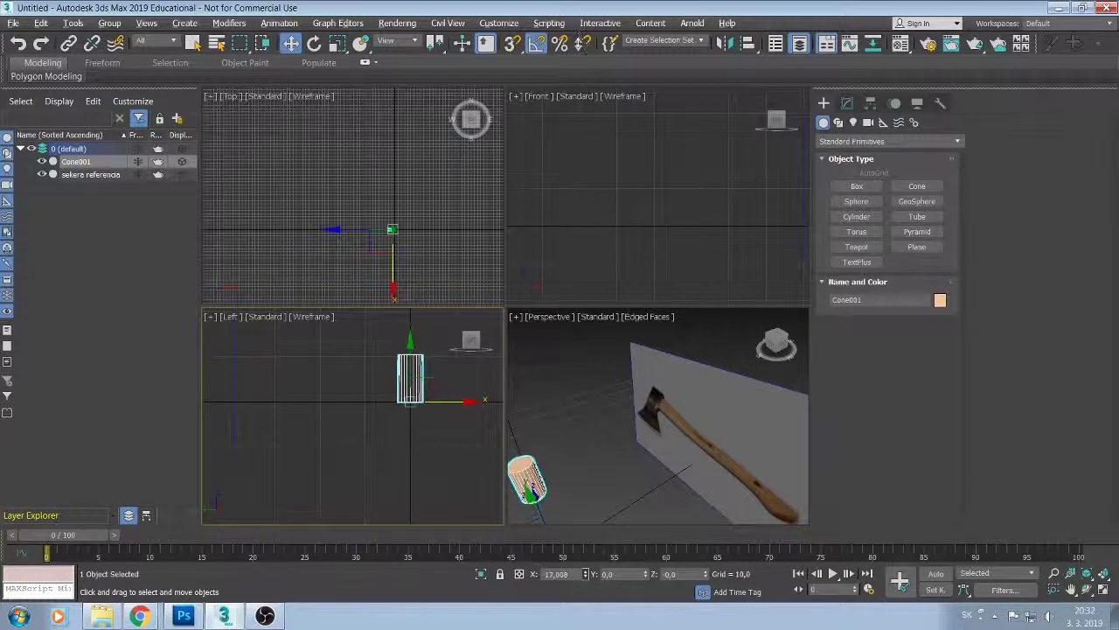
left_click_drag(580, 33, 621, 70)
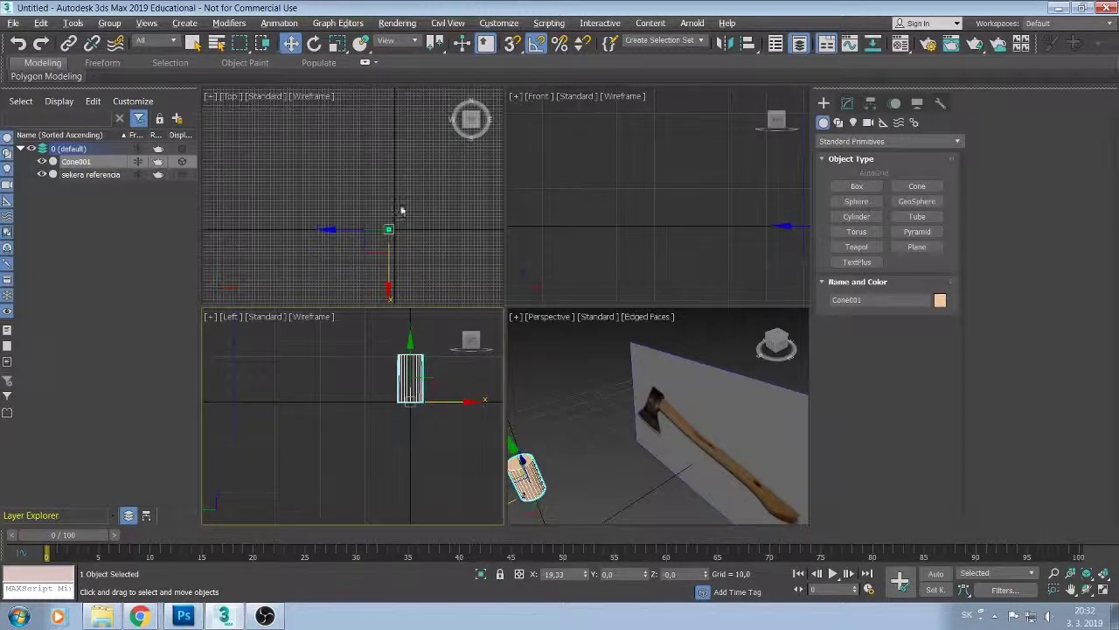
left_click(639, 183)
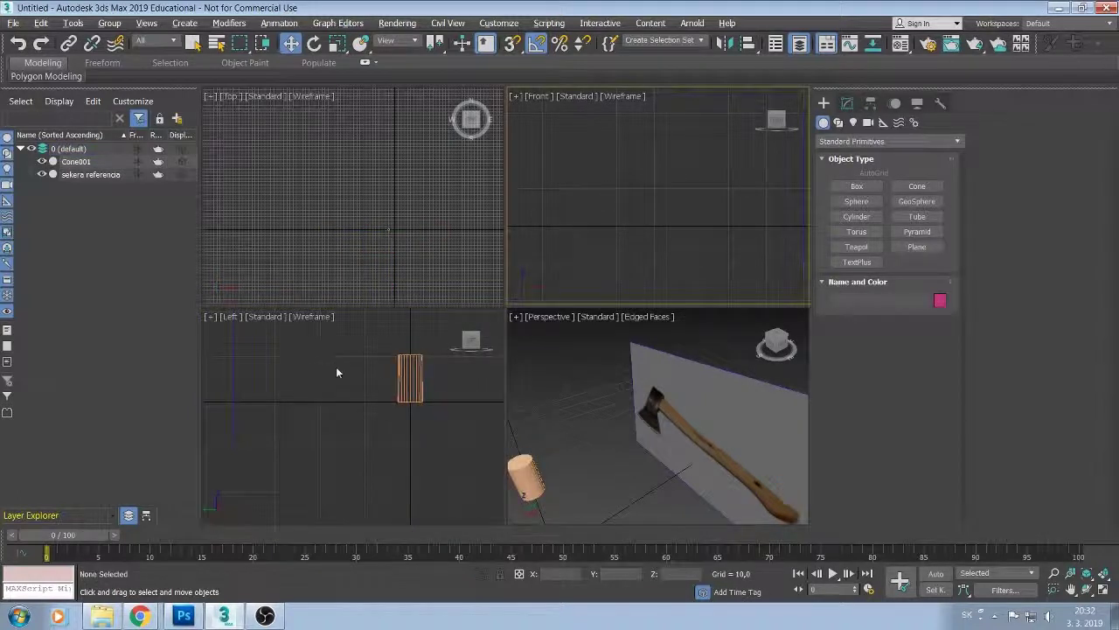
Lower Cone001 in the Left view and shift it left along X in the front view.
left_click(416, 371)
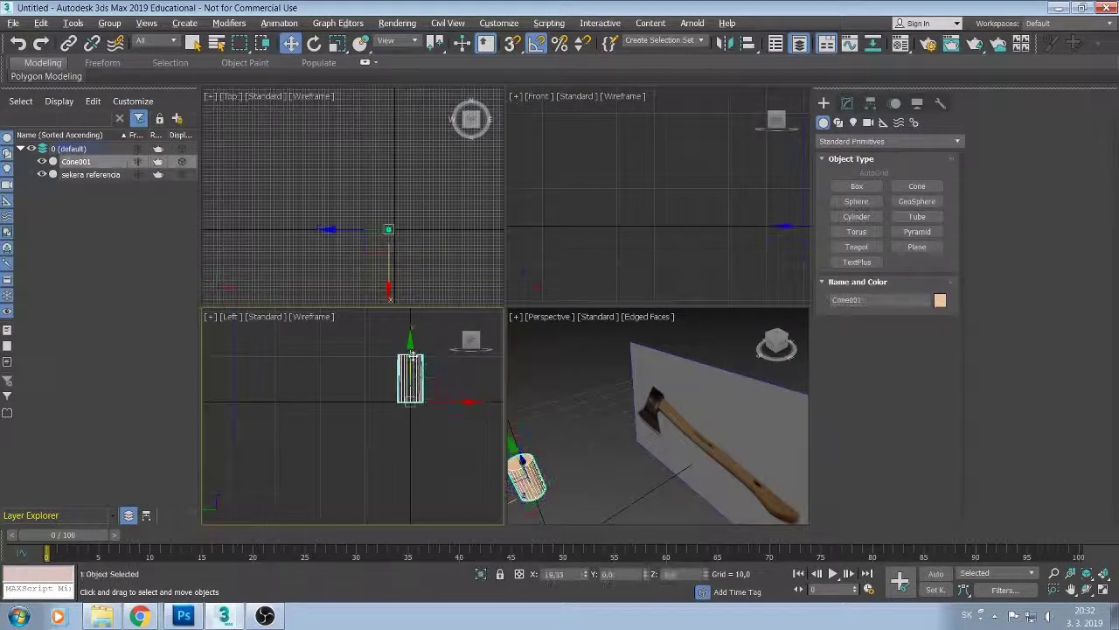
mouse_move(410, 342)
left_mouse_down()
mouse_move(409, 397)
mouse_move(423, 339)
left_mouse_up()
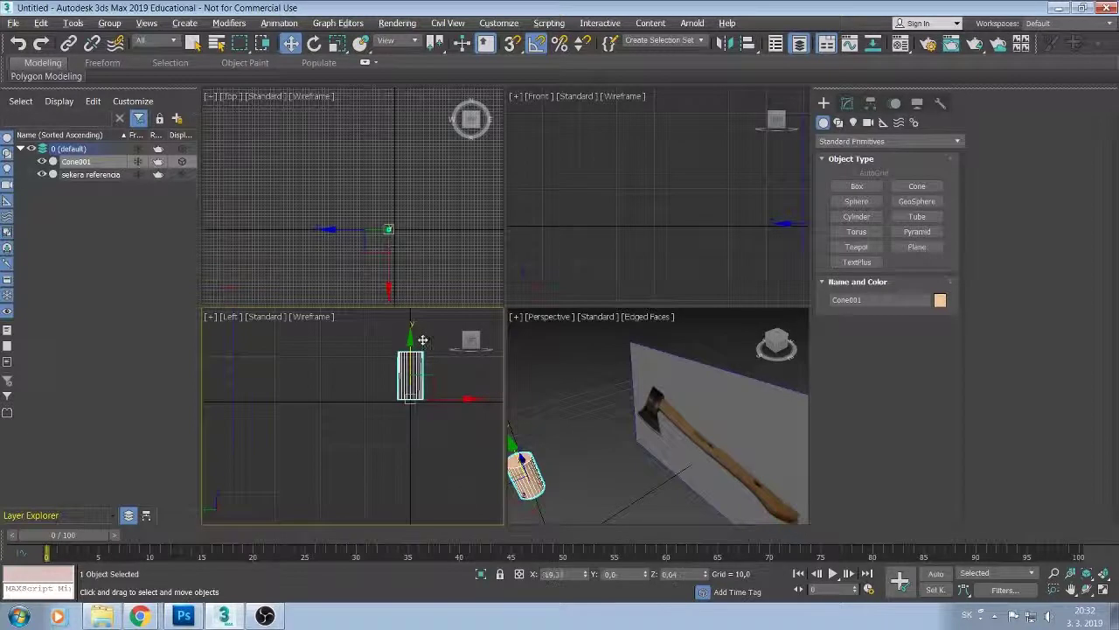
left_click(612, 210)
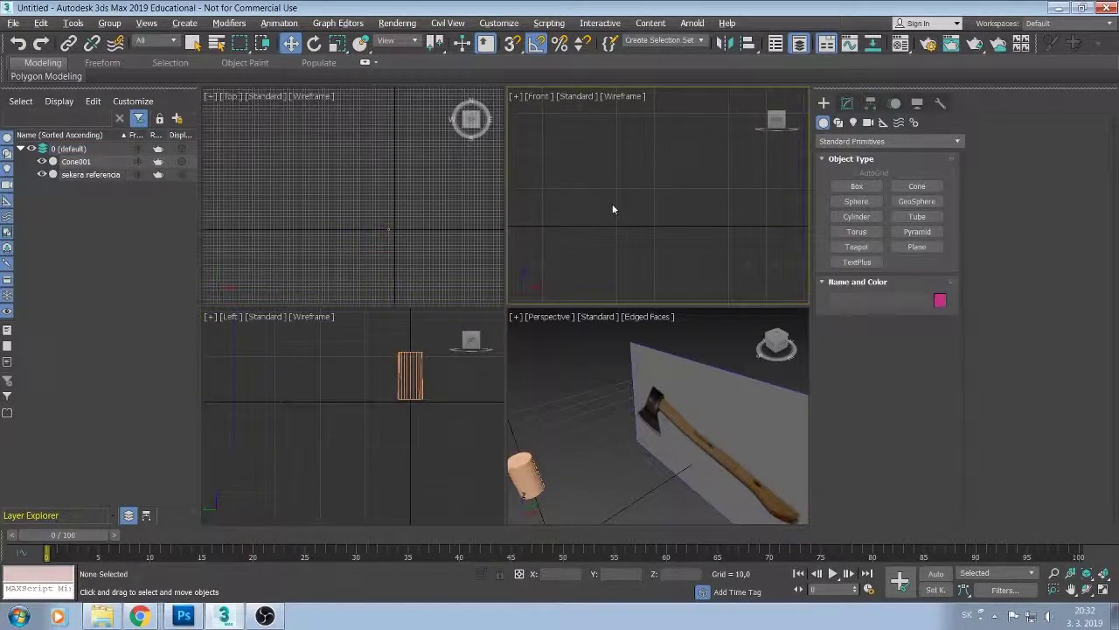
middle_click_drag(612, 210, 543, 204)
mouse_move(617, 214)
middle_mouse_down()
mouse_move(544, 207)
mouse_move(530, 220)
middle_mouse_up()
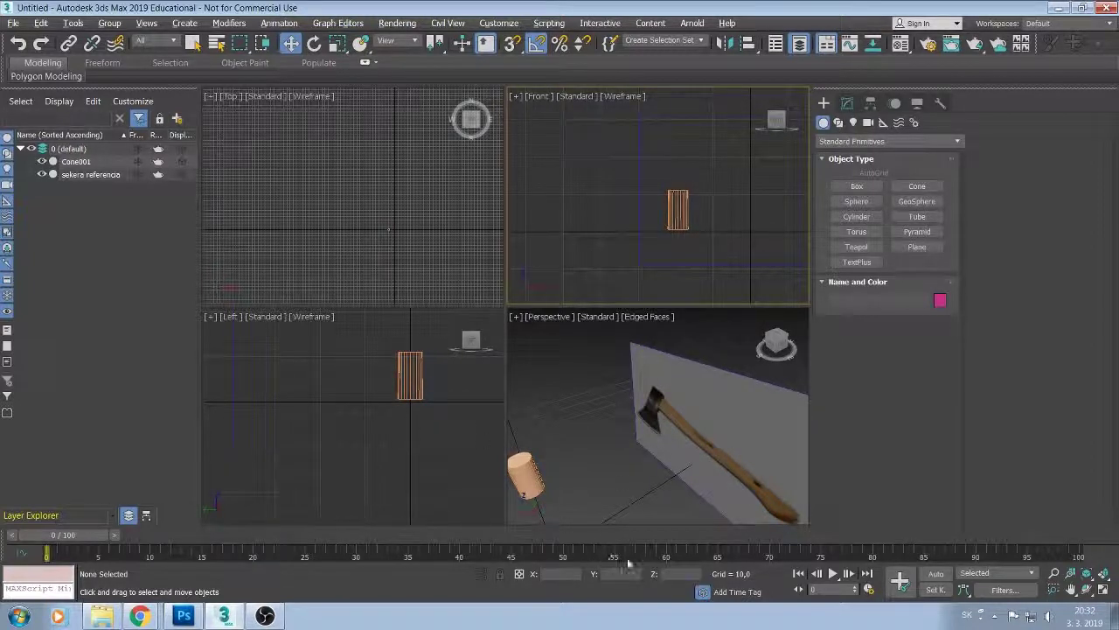
left_click(681, 208)
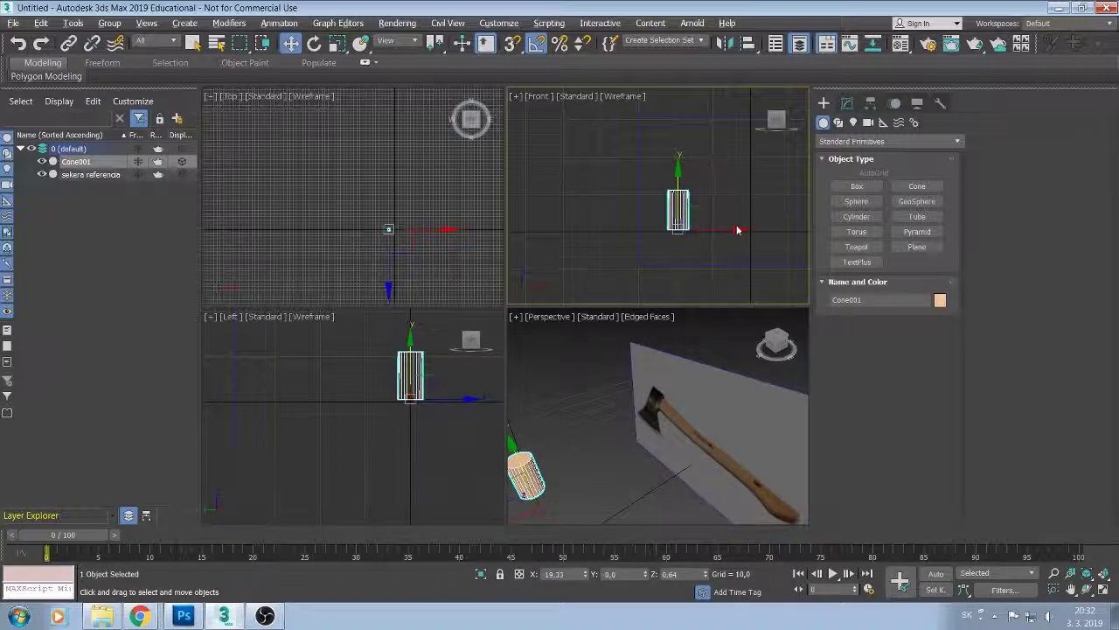
mouse_move(737, 230)
left_mouse_down()
mouse_move(709, 234)
mouse_move(705, 217)
left_mouse_up()
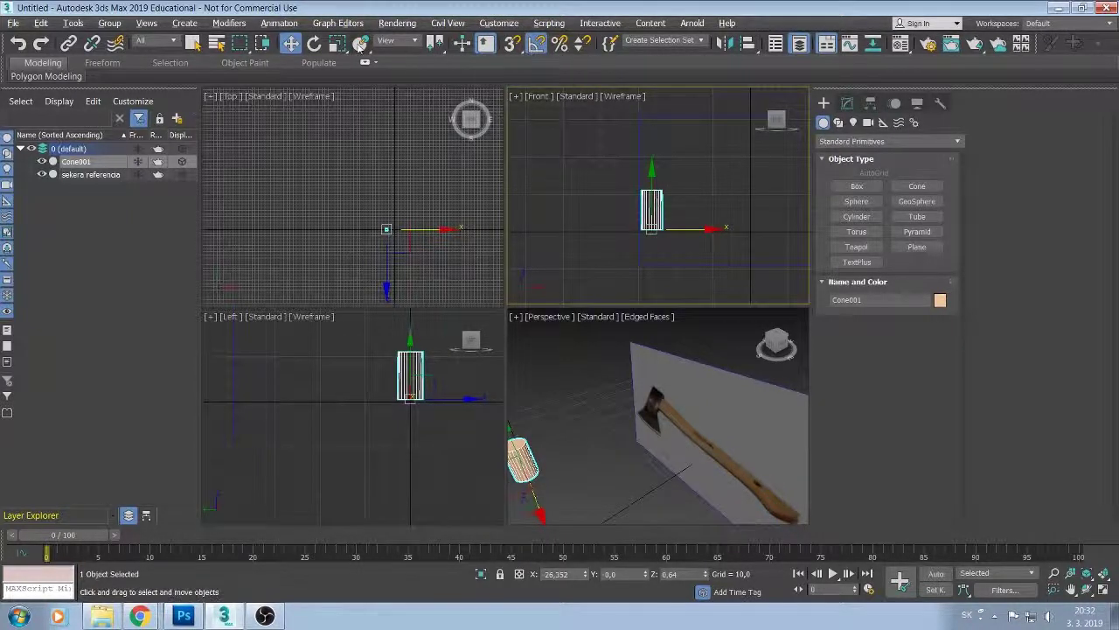
Rotate Cone001 90° about Y so it lies horizontally across the front view.
left_click(335, 44)
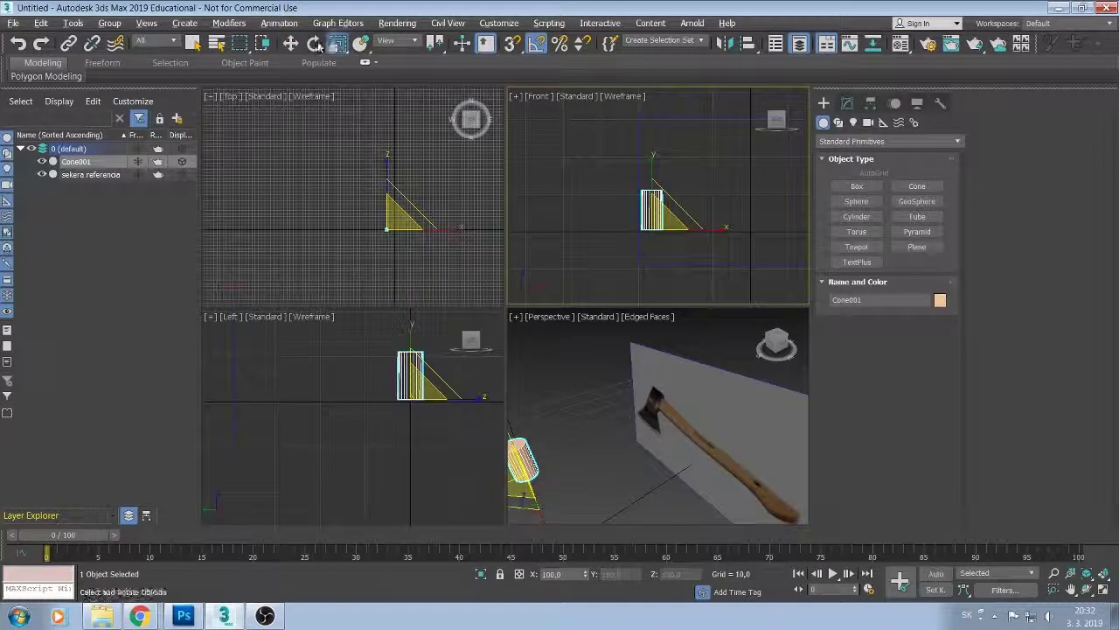
left_click(314, 43)
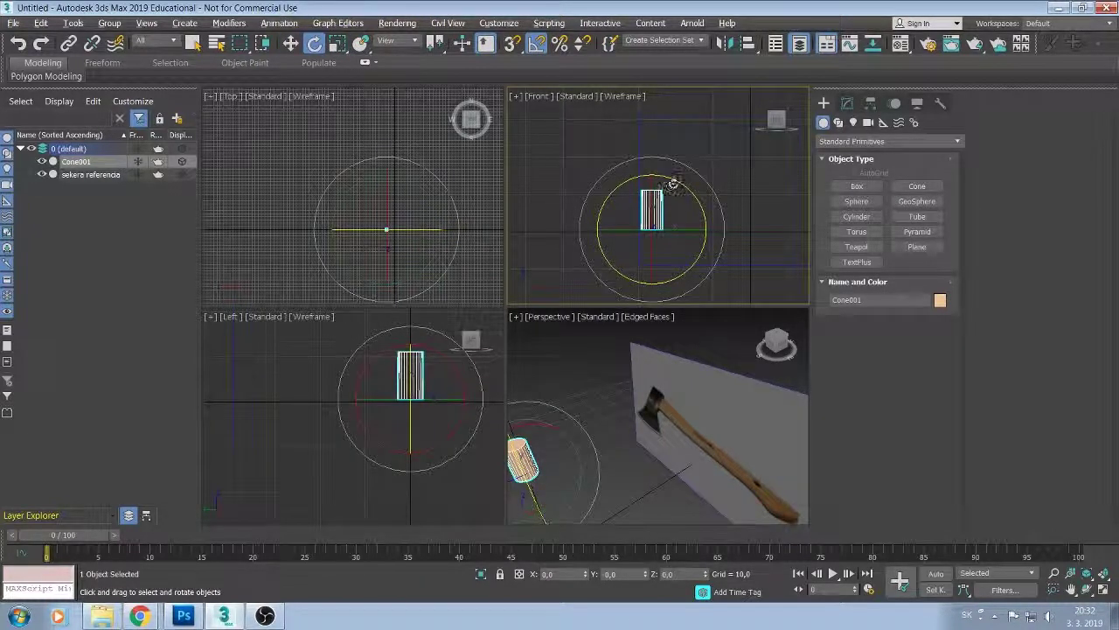
left_click_drag(674, 182, 700, 247)
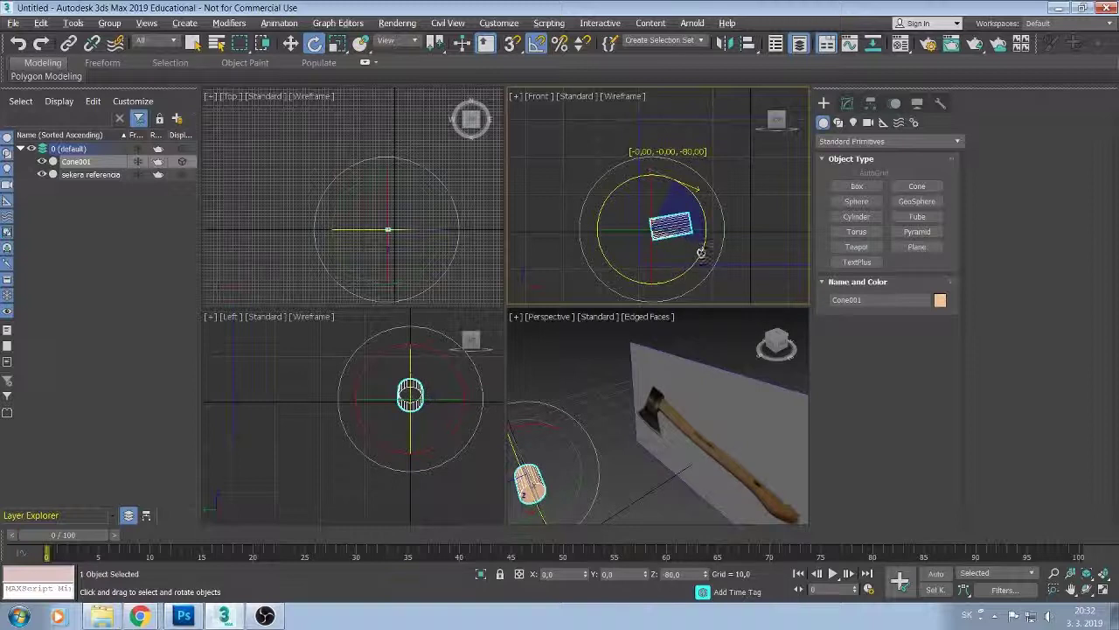
mouse_move(697, 259)
left_mouse_down()
mouse_move(679, 272)
mouse_move(702, 214)
mouse_move(697, 256)
left_mouse_up()
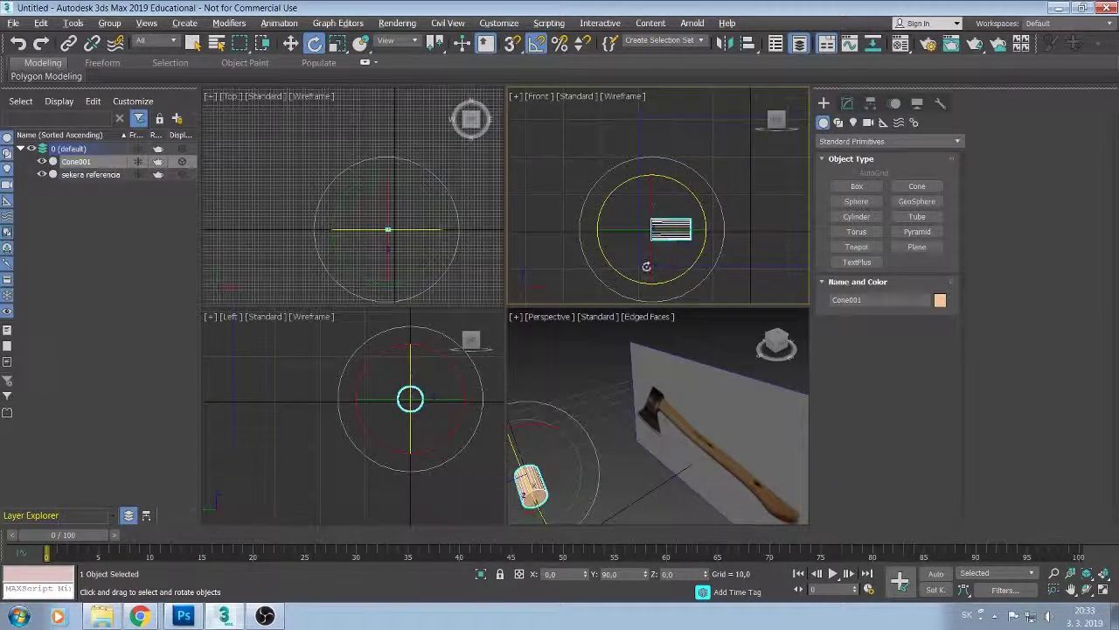
scroll(662, 253, "up", 2)
scroll(662, 252, "up", 2)
scroll(662, 252, "up", 2)
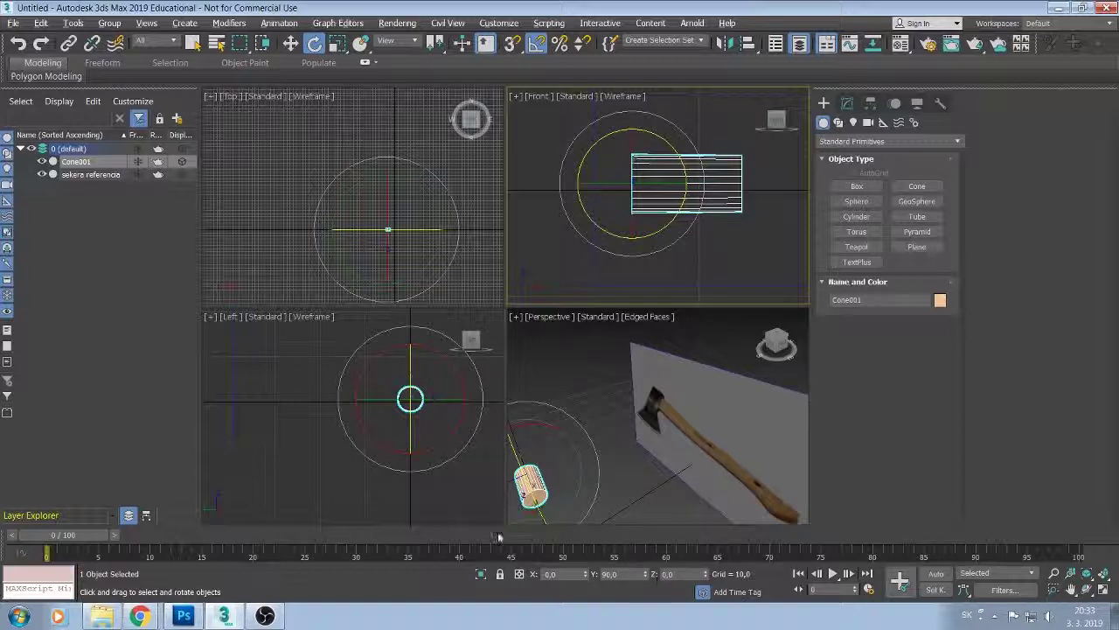
key("w")
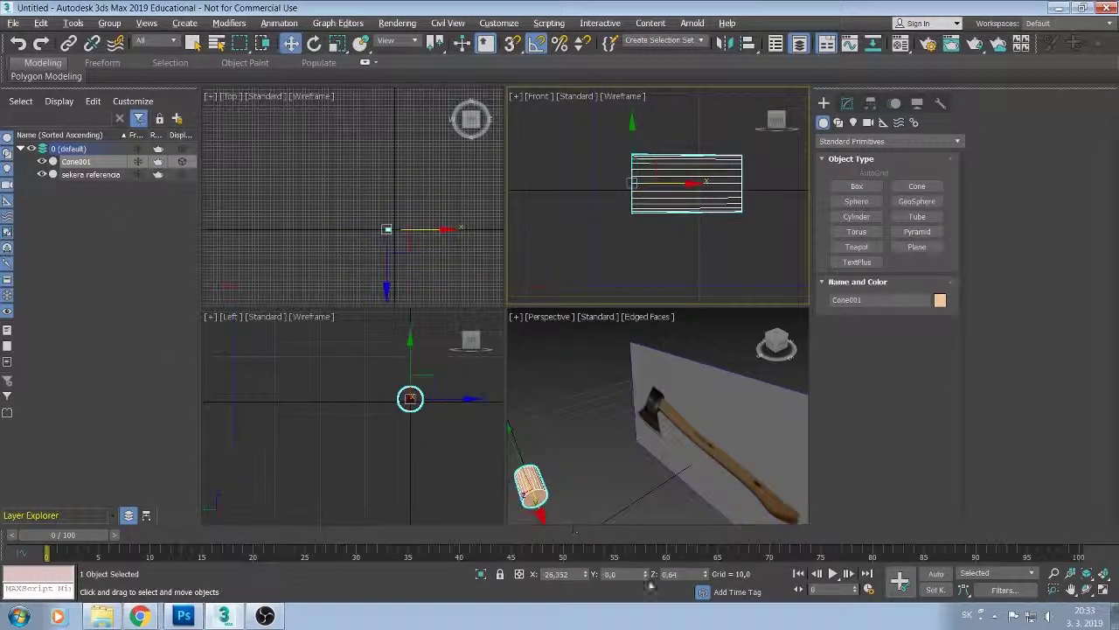
Zero the peg's Z position and maximize the side view framed on Cone001.
right_click(705, 577)
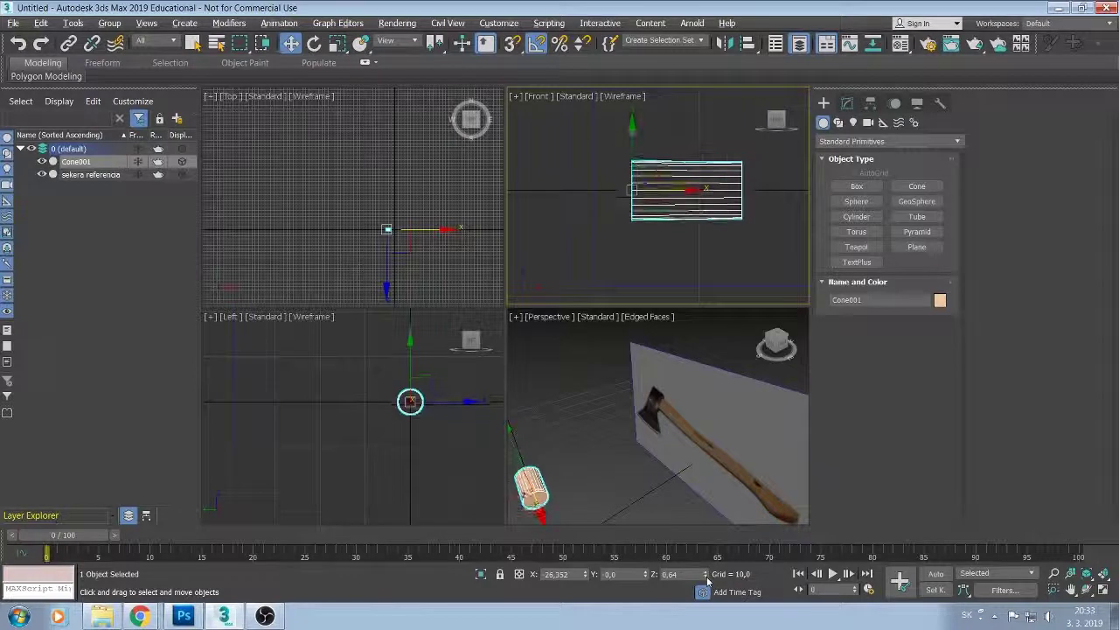
left_click(438, 452)
key("alt+w")
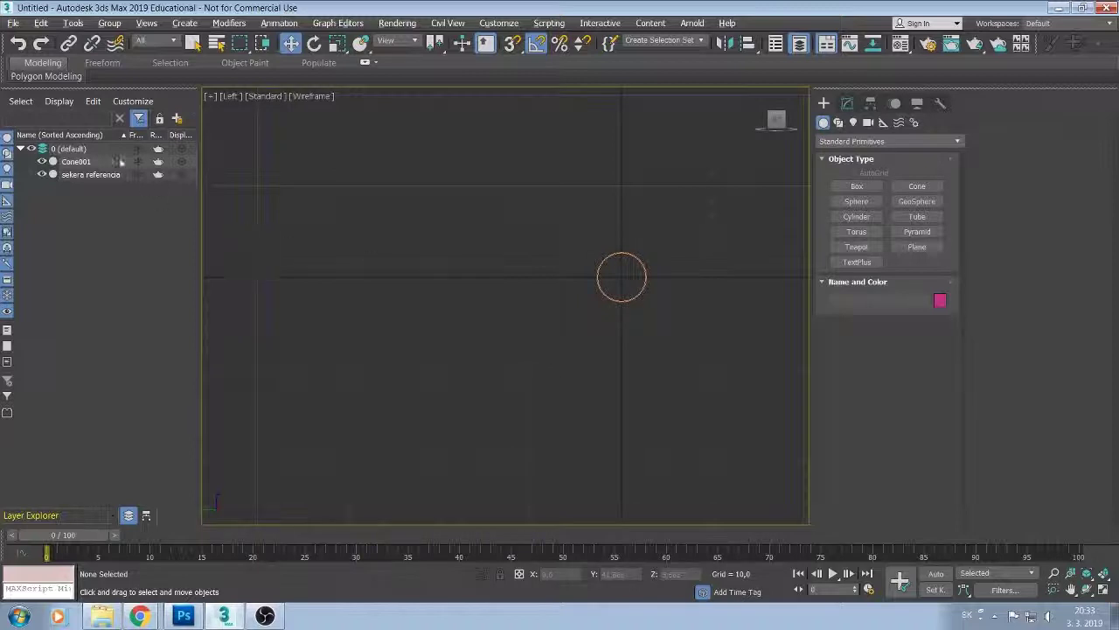
left_click(117, 161)
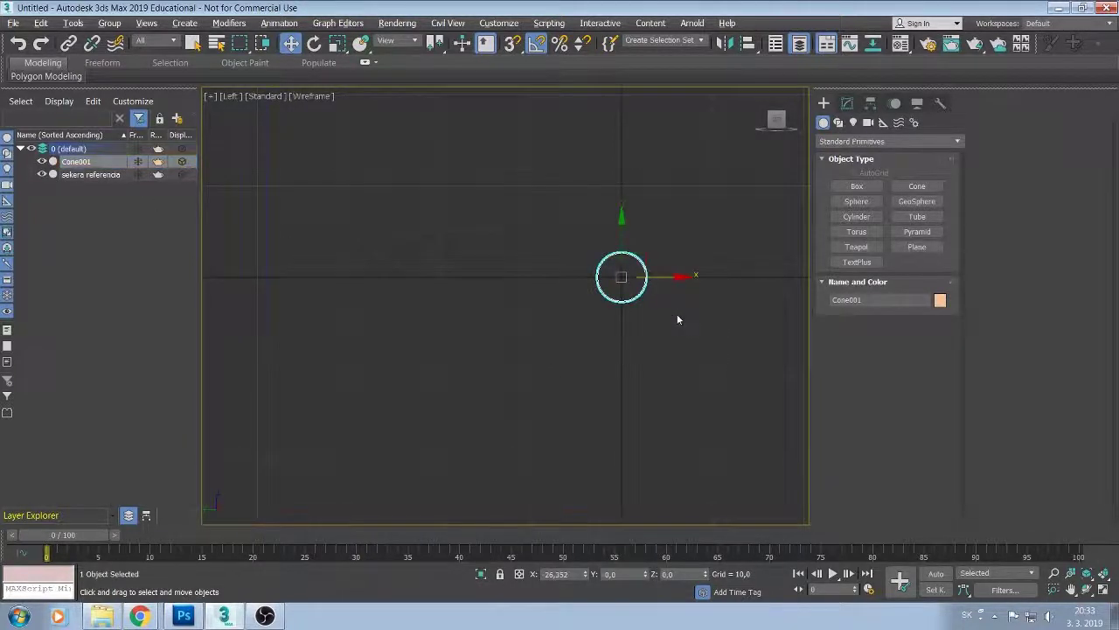
scroll(677, 314, "up", 3)
scroll(677, 314, "up", 3)
middle_click_drag(627, 310, 646, 443)
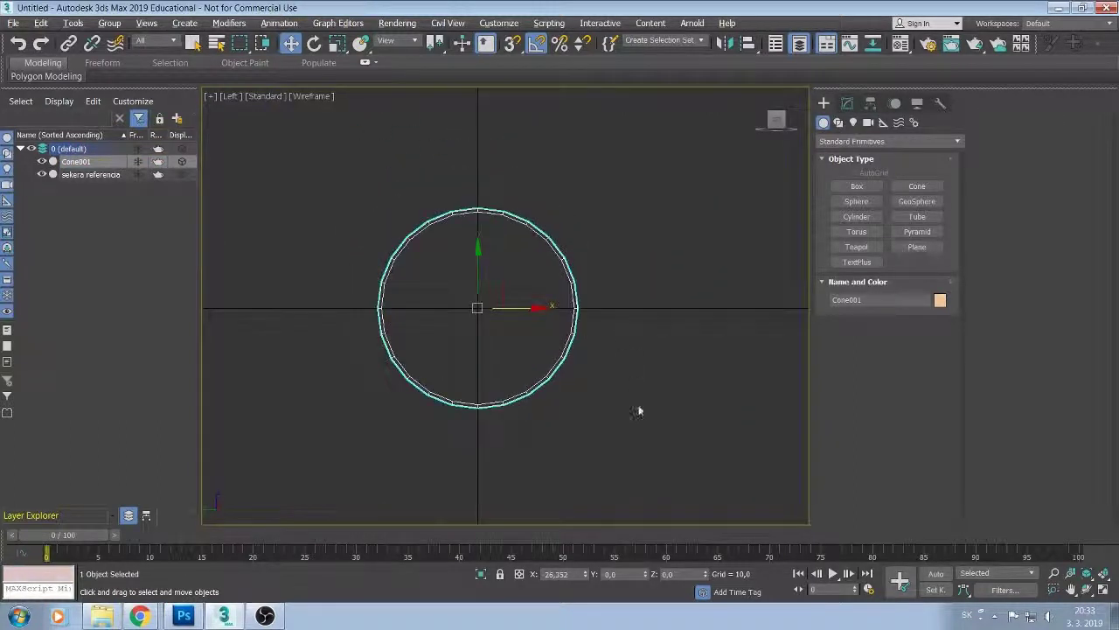
scroll(634, 402, "up", 2)
middle_click_drag(632, 397, 680, 425)
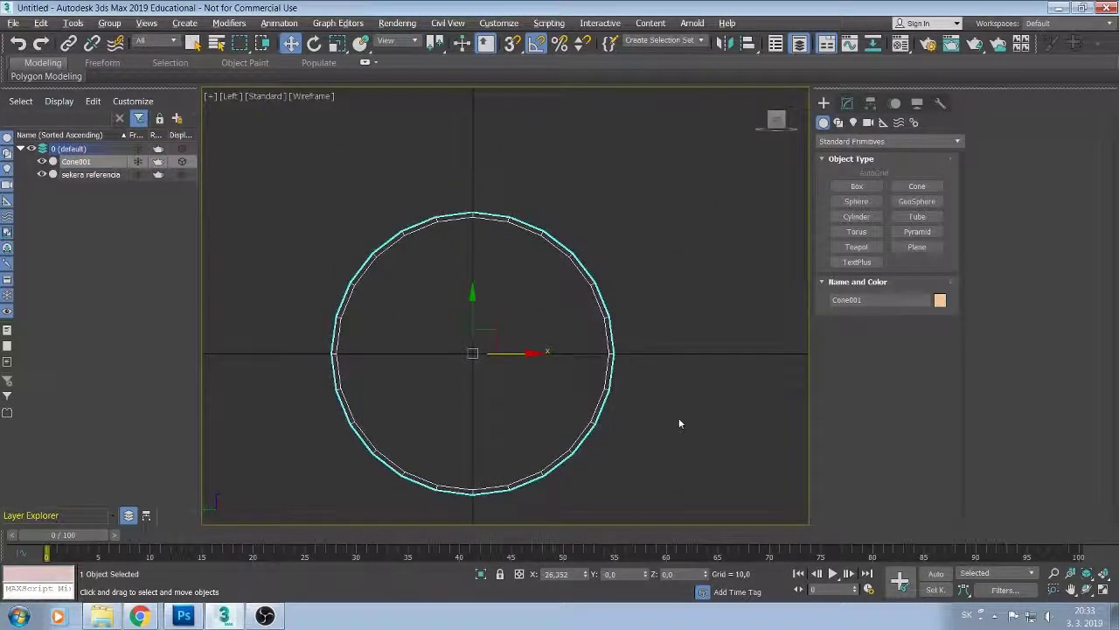
scroll(679, 417, "up", 2)
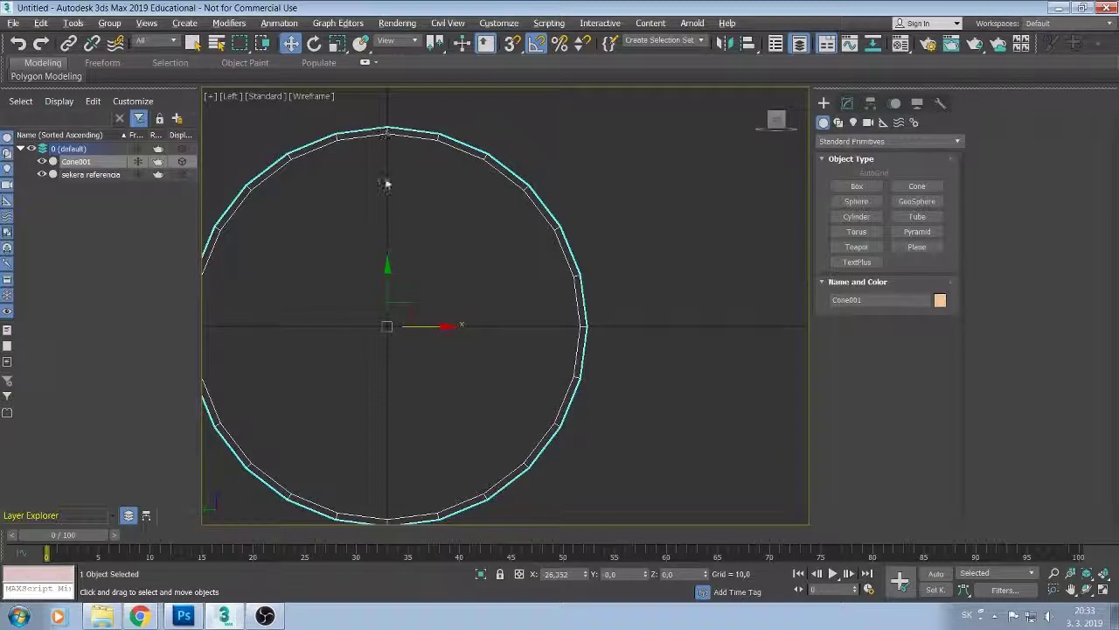
Twist Cone001 slightly so its rotation reads X 90, Y 82.453, Z 90.
left_click(314, 43)
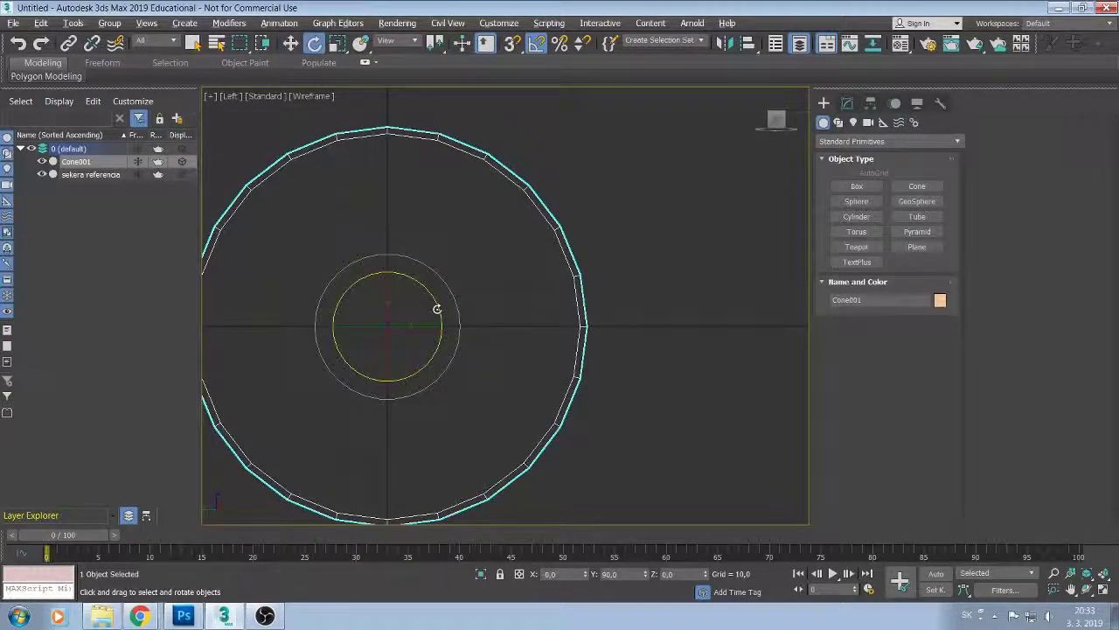
left_click_drag(437, 308, 437, 307)
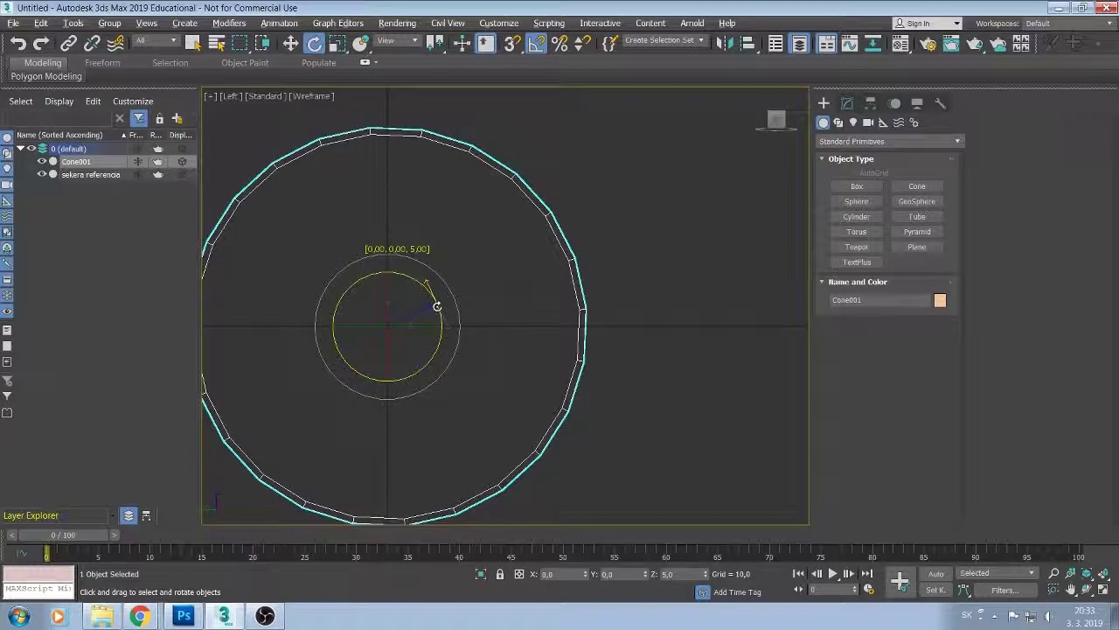
left_click_drag(438, 303, 440, 299)
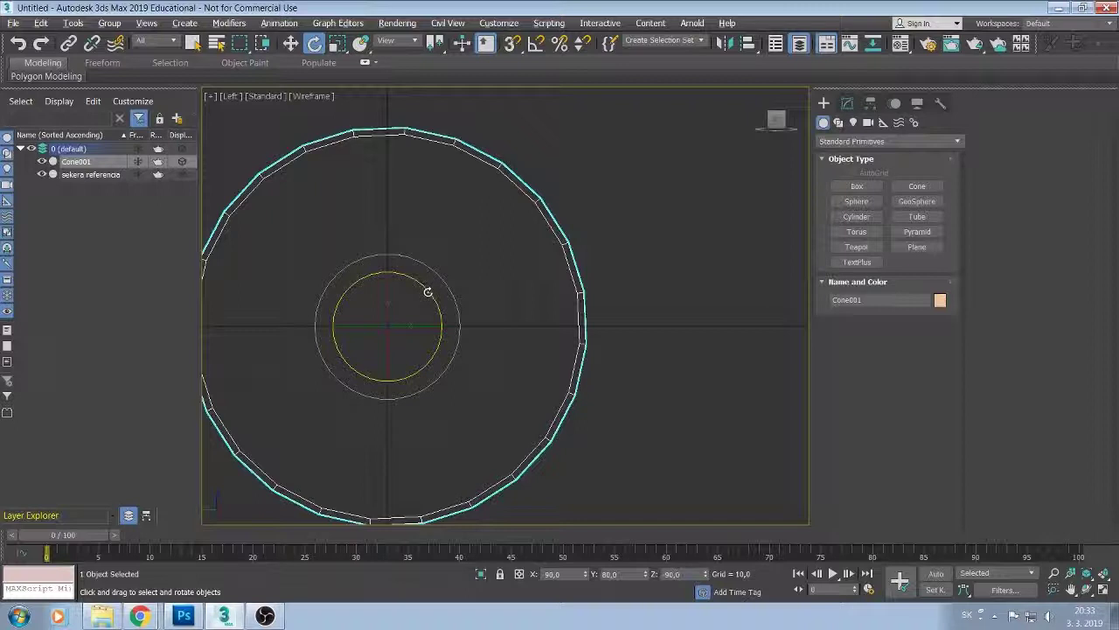
left_click_drag(427, 291, 428, 293)
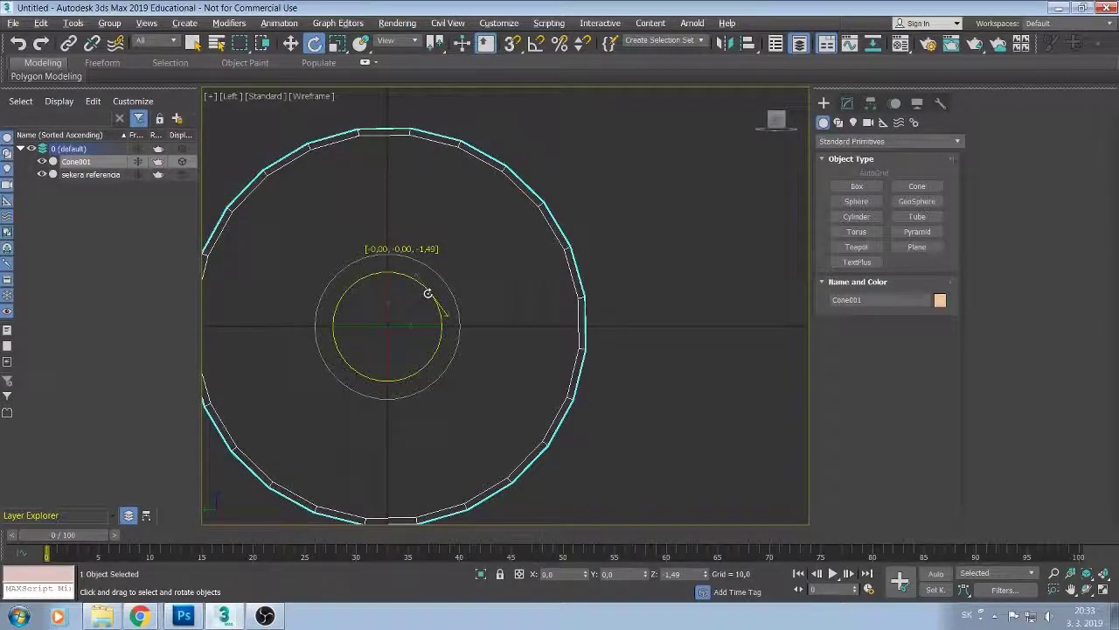
left_click_drag(428, 292, 431, 293)
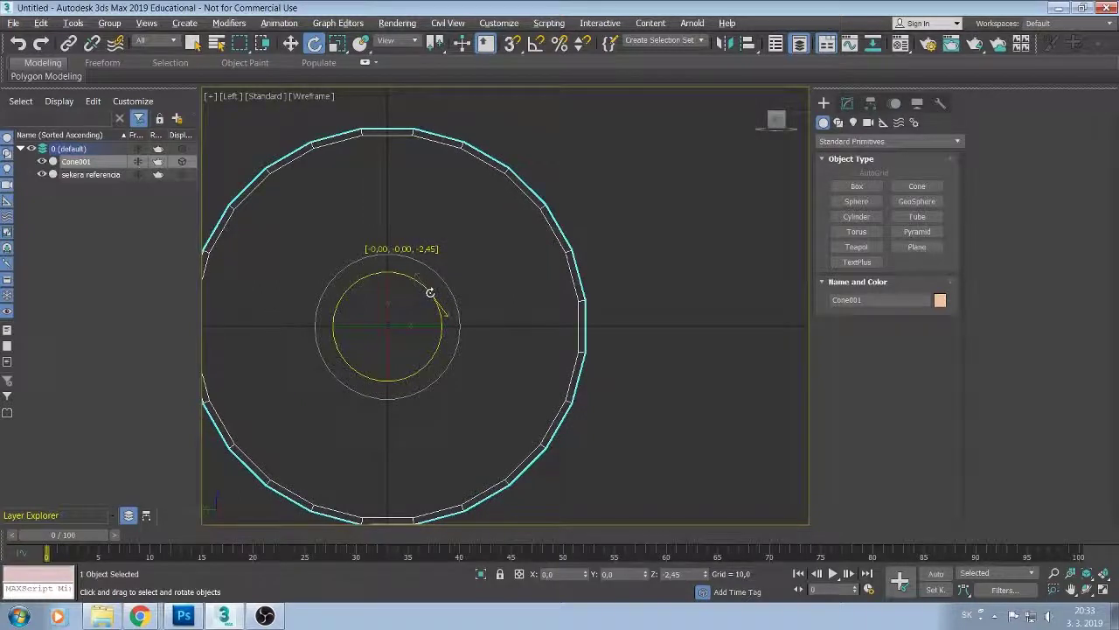
left_click_drag(430, 293, 429, 292)
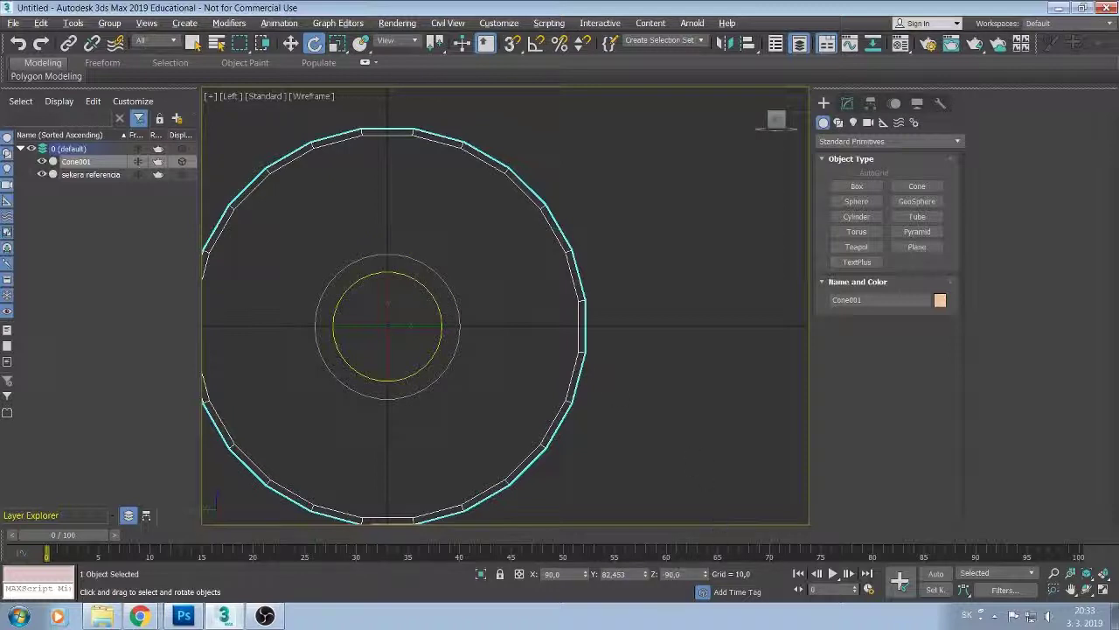
Zoom and orbit the side view to inspect the twisted peg at an angle.
scroll(438, 375, "up", 3)
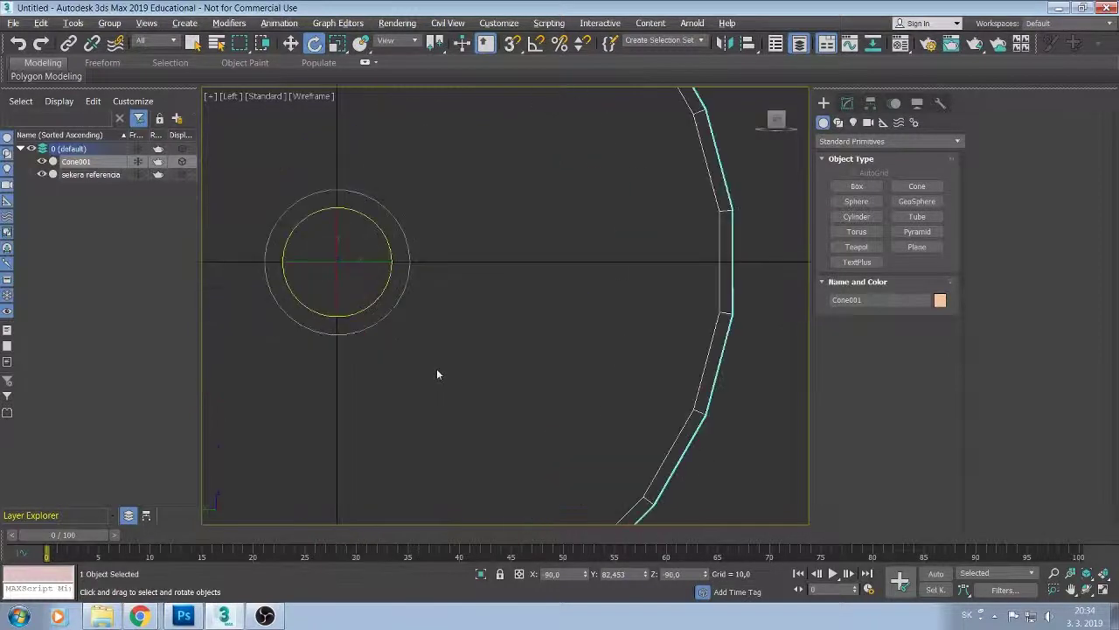
scroll(436, 367, "down", 2)
scroll(437, 367, "down", 1)
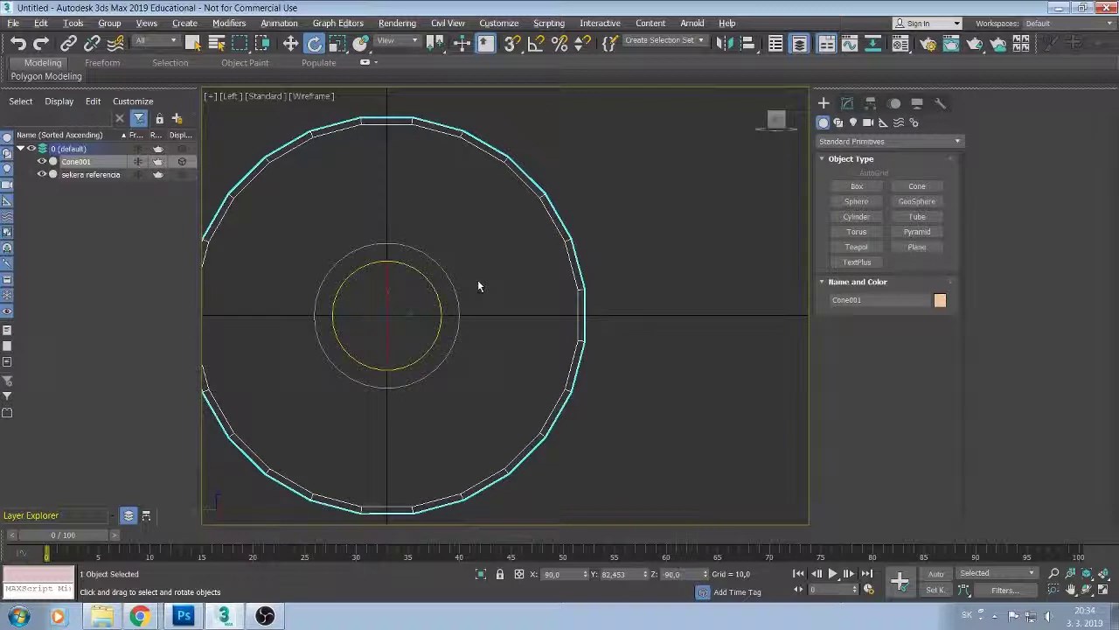
scroll(600, 419, "up", 3)
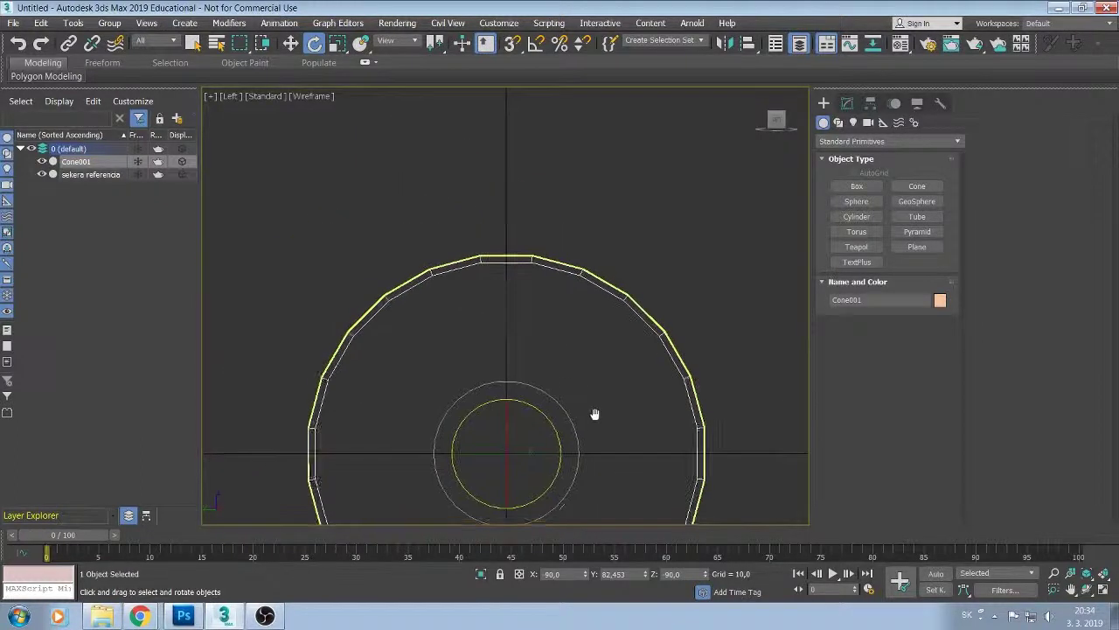
scroll(553, 362, "up", 3)
middle_click_drag(527, 294, 497, 334)
scroll(494, 319, "up", 2)
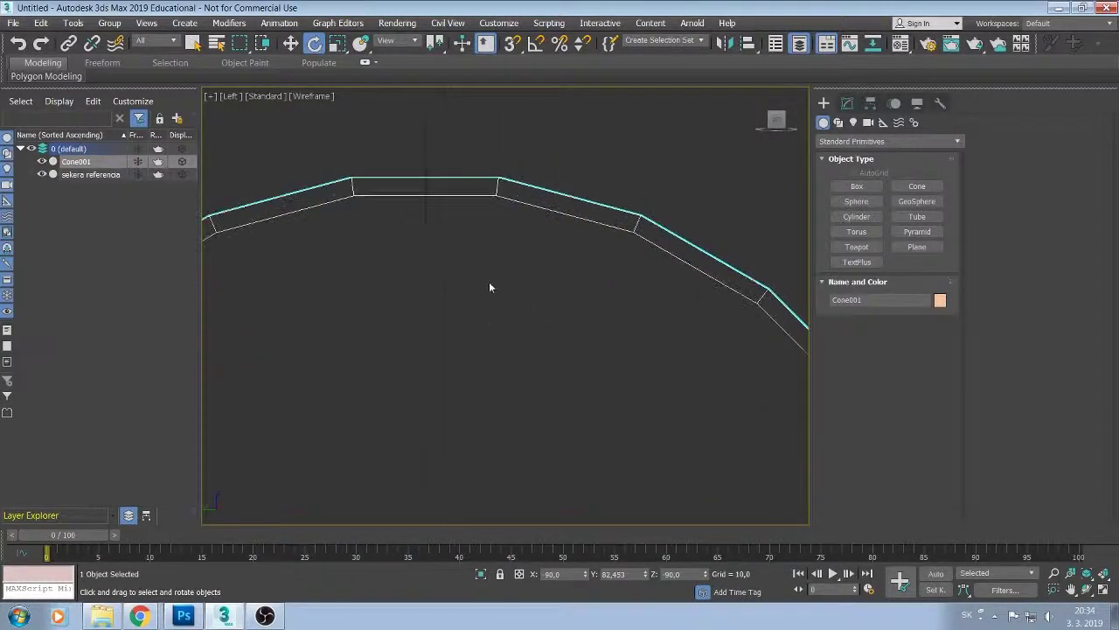
scroll(481, 278, "up", 2)
scroll(479, 282, "down", 3)
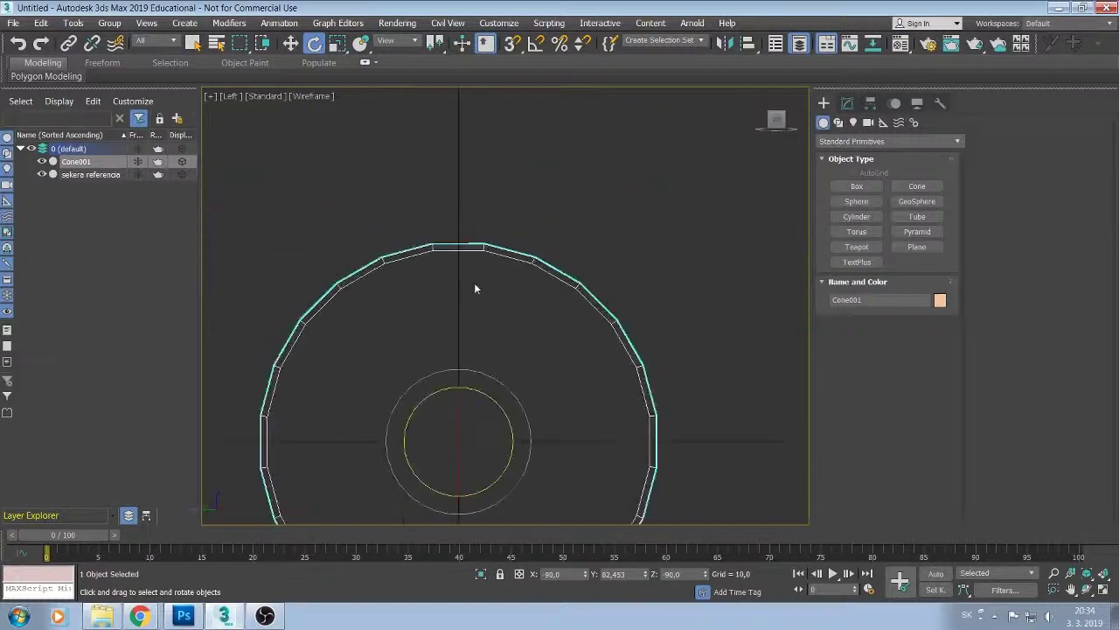
scroll(474, 289, "down", 3)
middle_click_drag(482, 324, 477, 344, "alt")
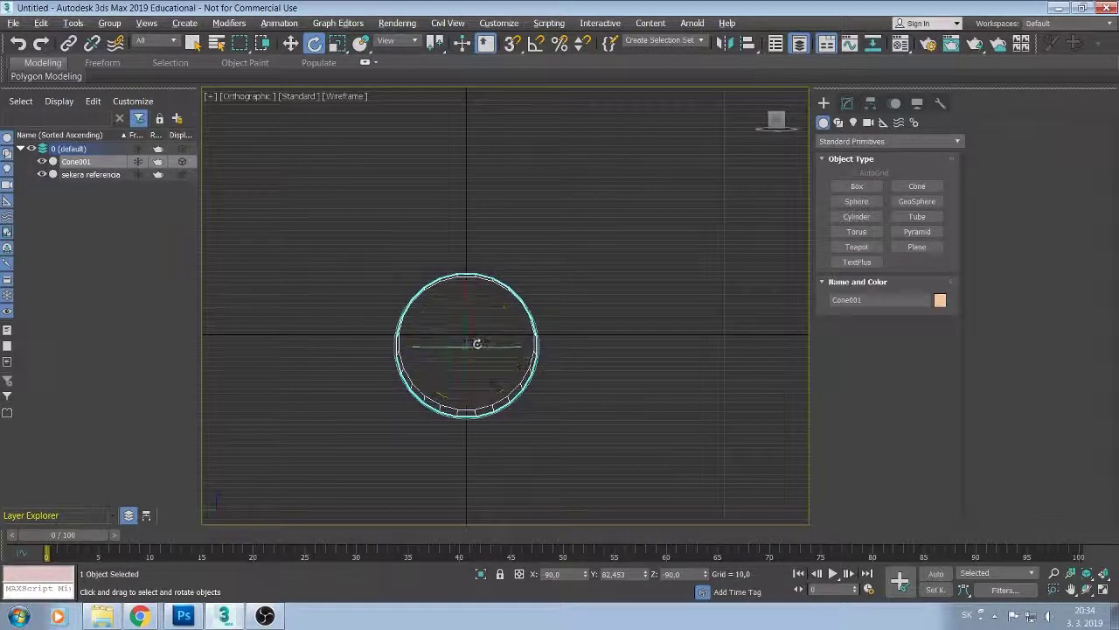
Maximize the Perspective view on the peg, undoing an accidental shift of the reference plane.
key("alt+w")
left_click(634, 376)
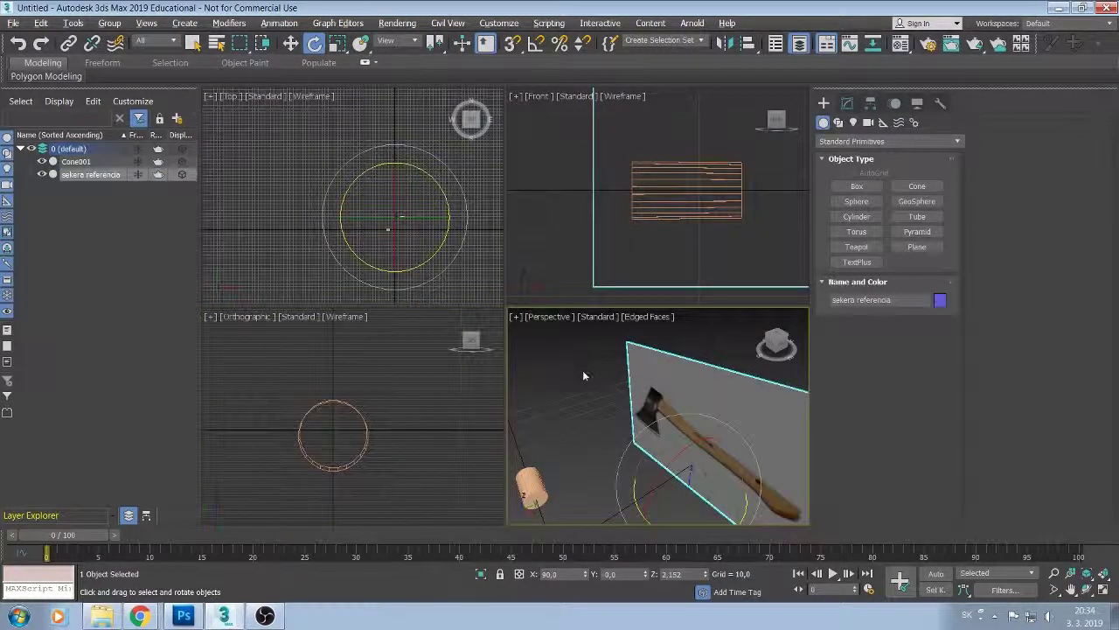
key("alt+w")
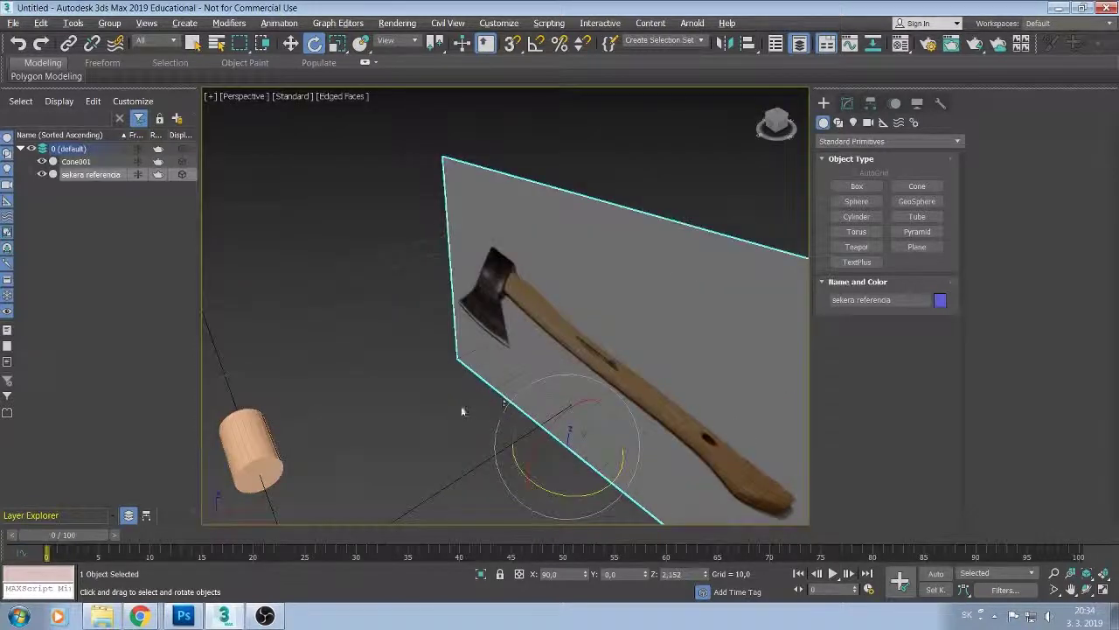
mouse_move(459, 400)
middle_mouse_down("alt")
mouse_move(475, 380)
mouse_move(539, 356)
middle_mouse_up("alt")
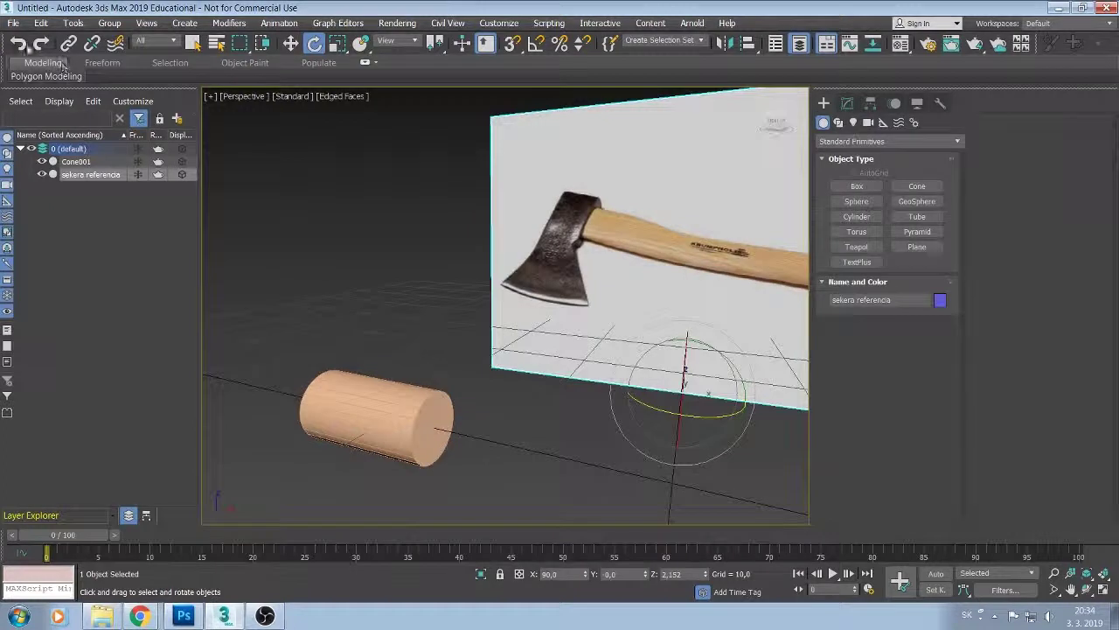
left_click(19, 45)
mouse_move(525, 432)
middle_mouse_down("alt")
mouse_move(516, 442)
mouse_move(484, 432)
middle_mouse_up("alt")
scroll(444, 347, "up", 3)
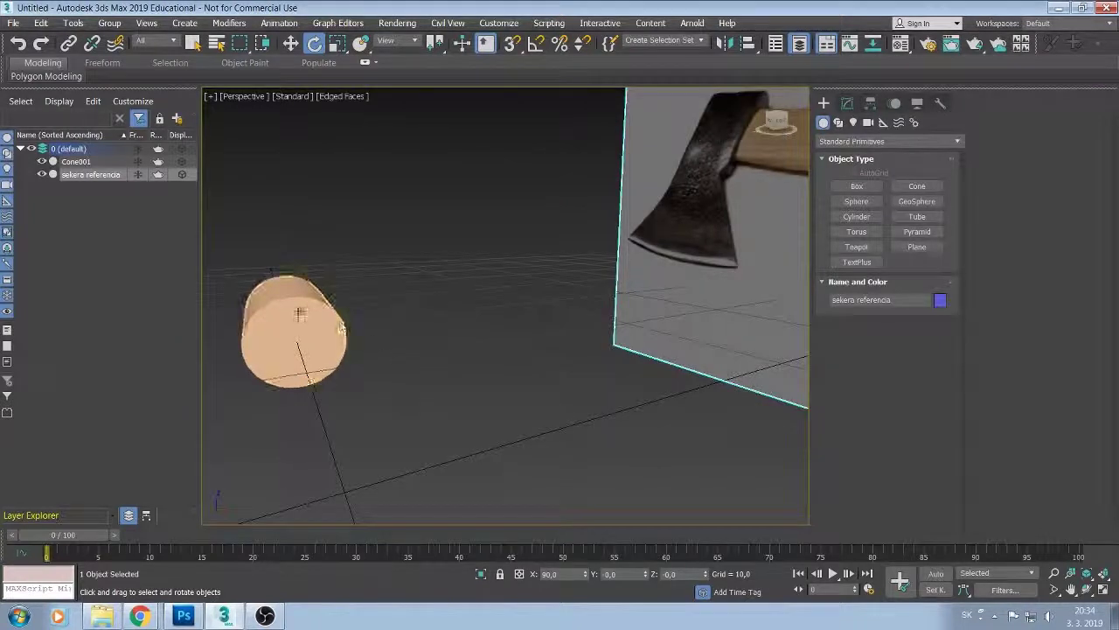
Scale Cone001 non-uniformly to about 45% along Y, keeping X and Z at 100.
left_click(338, 43)
left_click(300, 325)
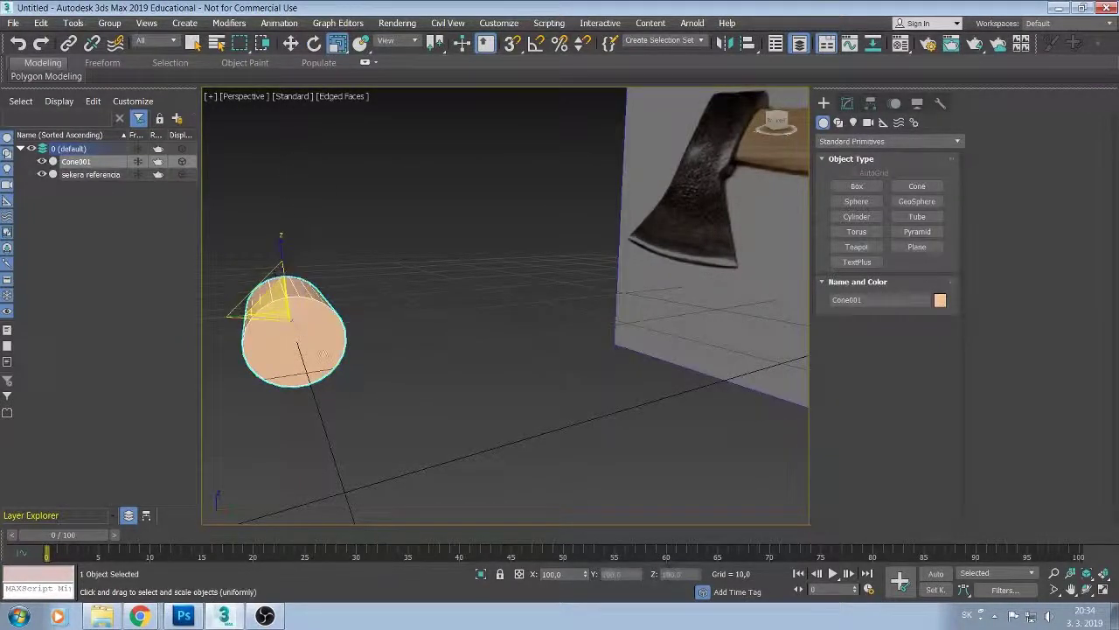
middle_click_drag(321, 343, 320, 325, "alt")
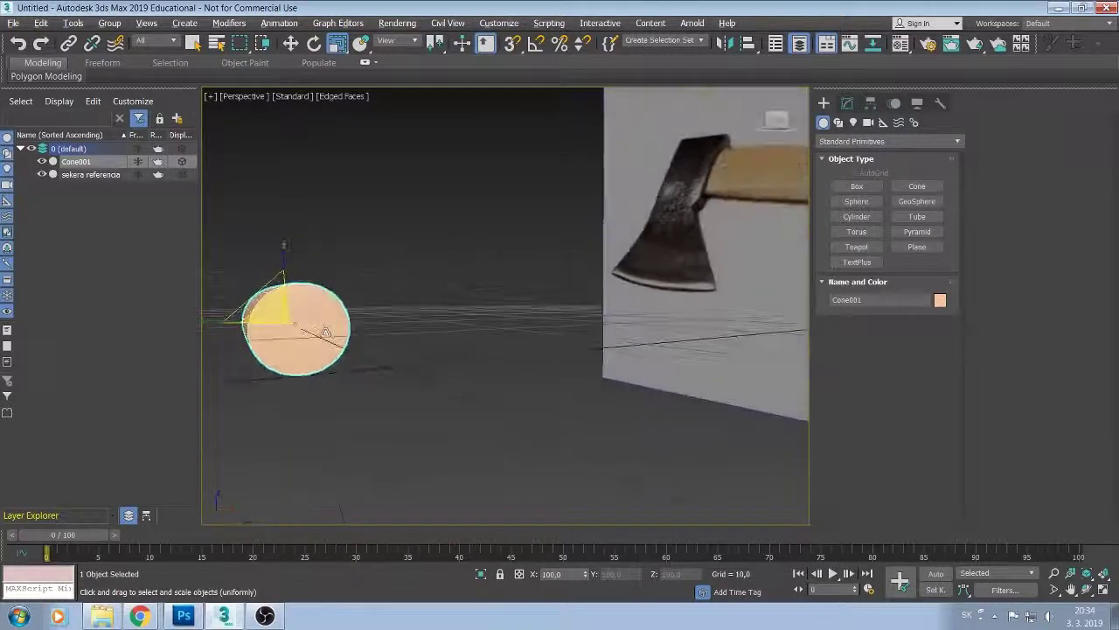
mouse_move(409, 338)
middle_mouse_down()
mouse_move(477, 339)
mouse_move(274, 355)
middle_mouse_up()
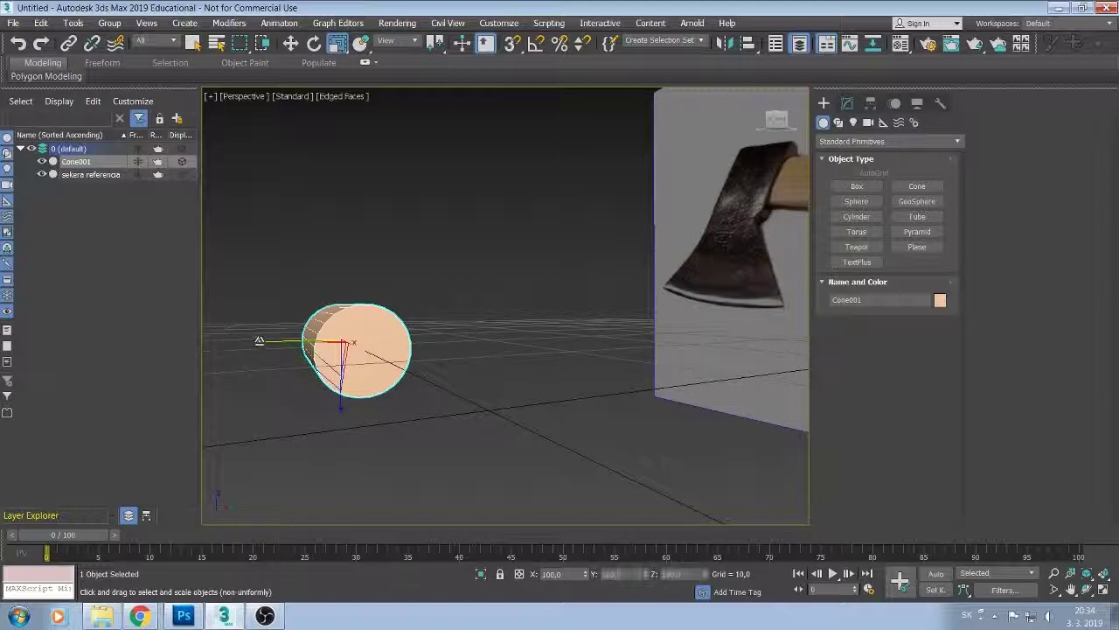
left_click_drag(257, 341, 305, 337)
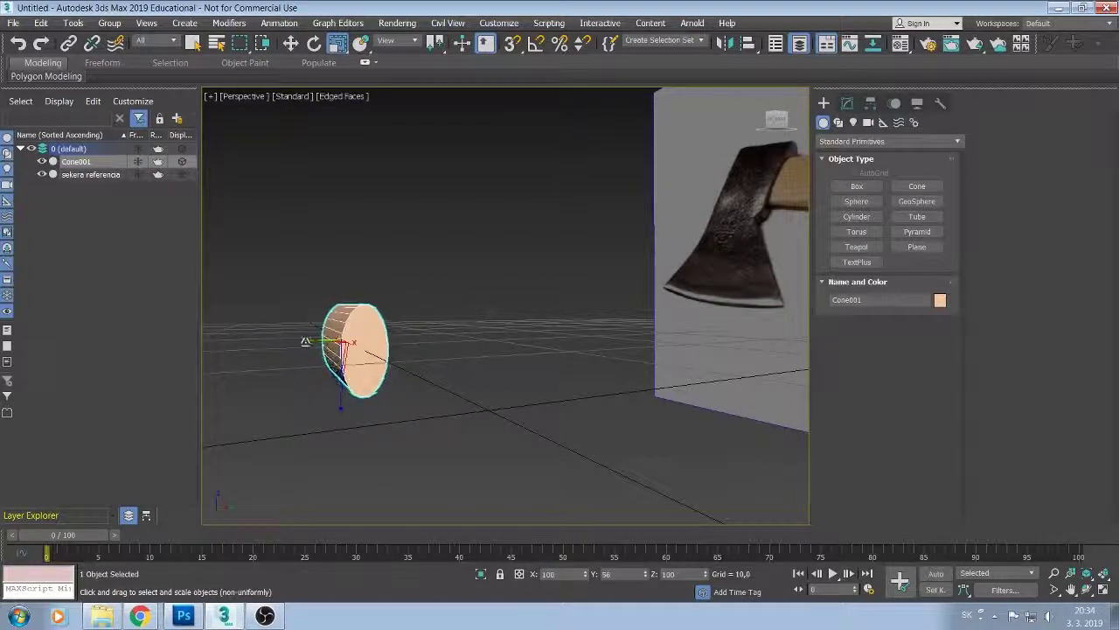
middle_click_drag(296, 388, 366, 432, "alt")
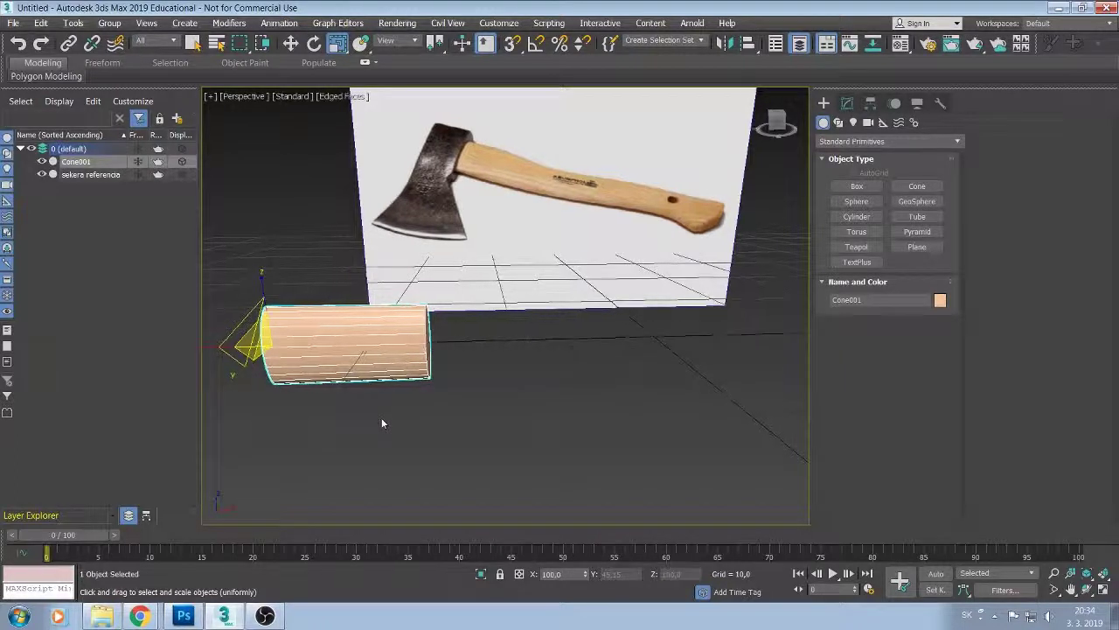
mouse_move(382, 418)
middle_mouse_down("alt")
mouse_move(397, 396)
mouse_move(376, 411)
middle_mouse_up("alt")
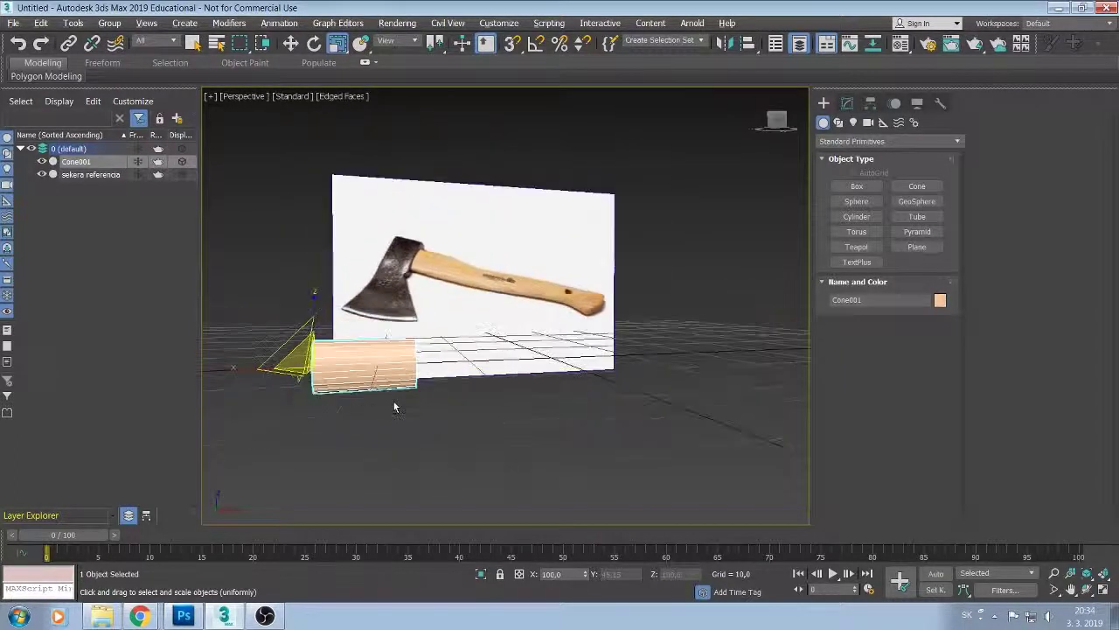
Switch the view to Orthographic and frame the axe reference straight-on.
left_click(291, 43)
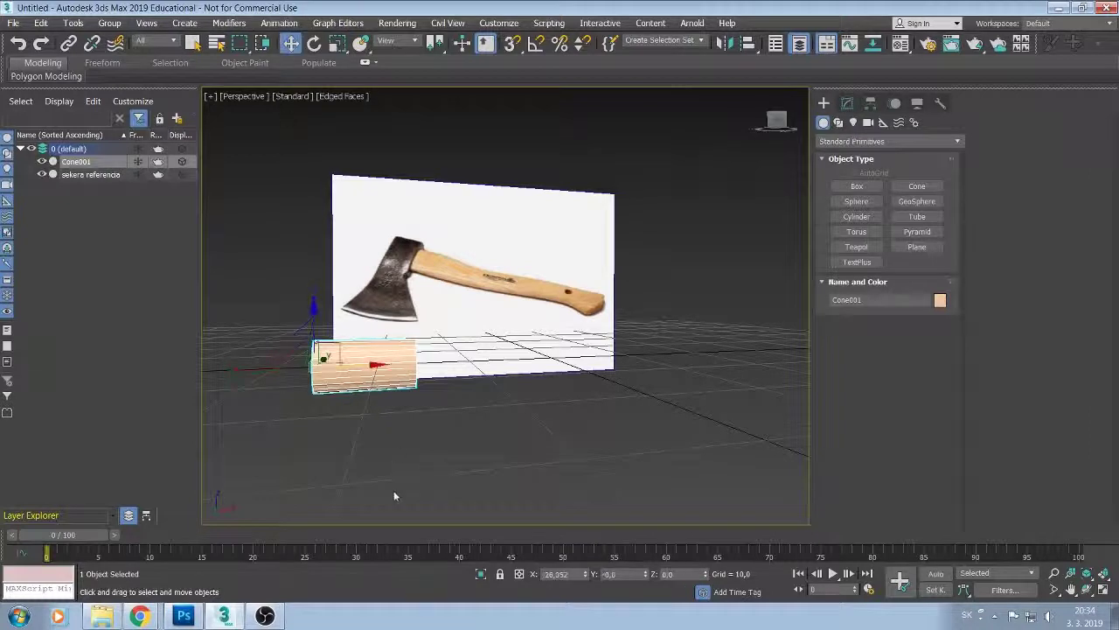
middle_click_drag(392, 438, 382, 426, "alt")
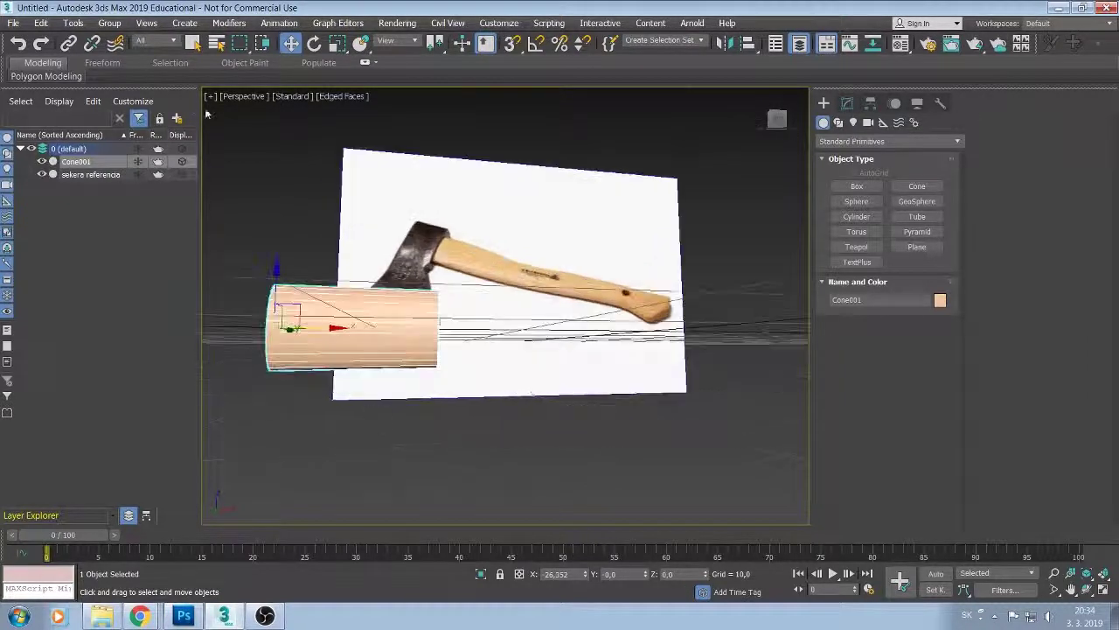
left_click(235, 96)
left_click(272, 155)
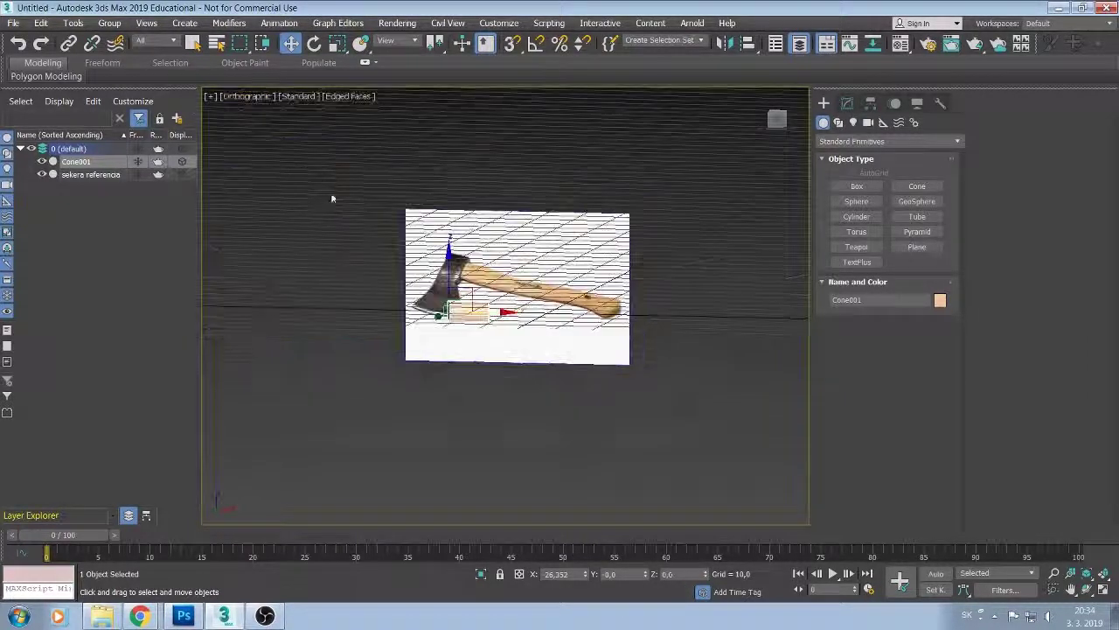
middle_click_drag(759, 93, 567, 293, "alt")
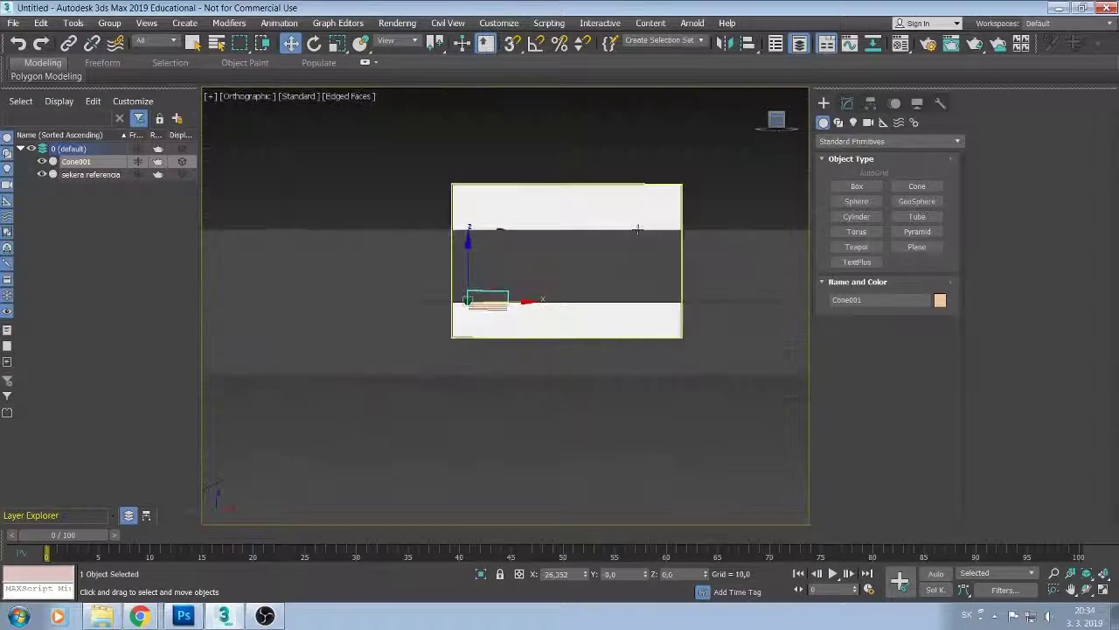
scroll(563, 269, "up", 3)
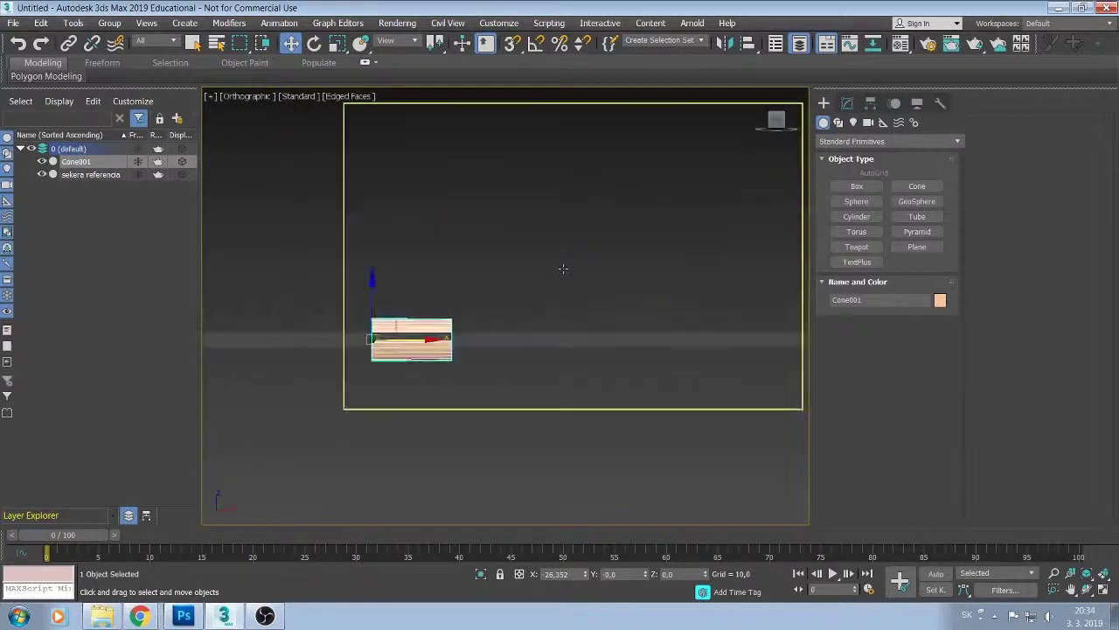
scroll(537, 282, "up", 2)
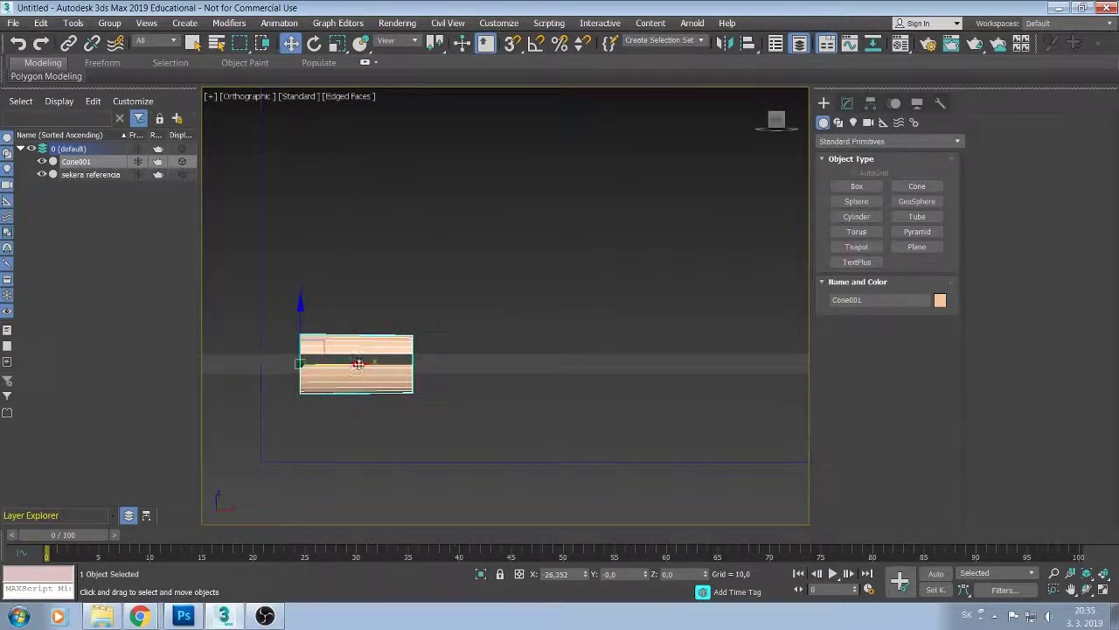
Move Cone001 to X 29.791, Y 0, Z 2.666 beneath the axe head.
left_click_drag(358, 364, 321, 360)
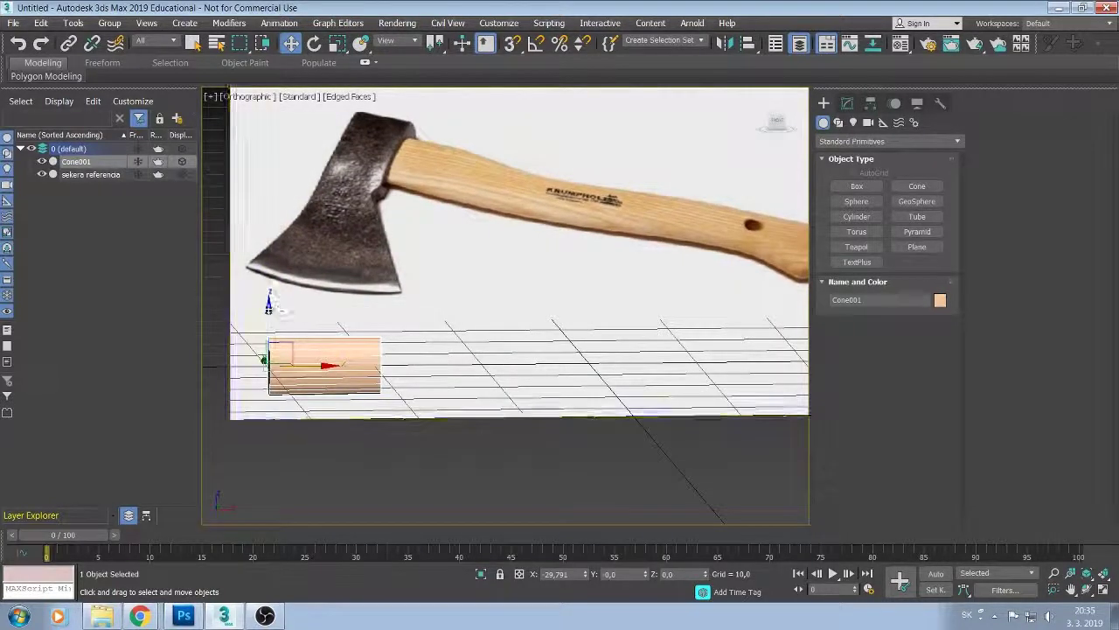
left_click_drag(276, 310, 274, 280)
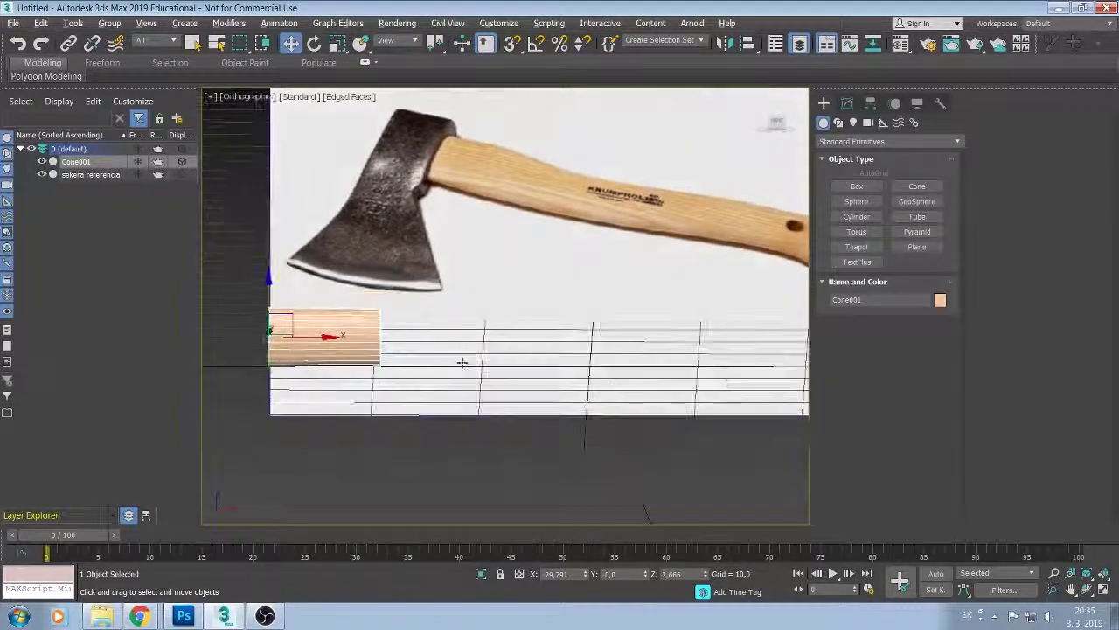
scroll(453, 362, "up", 2)
mouse_move(431, 353)
middle_mouse_down("alt")
mouse_move(488, 325)
mouse_move(453, 334)
middle_mouse_up("alt")
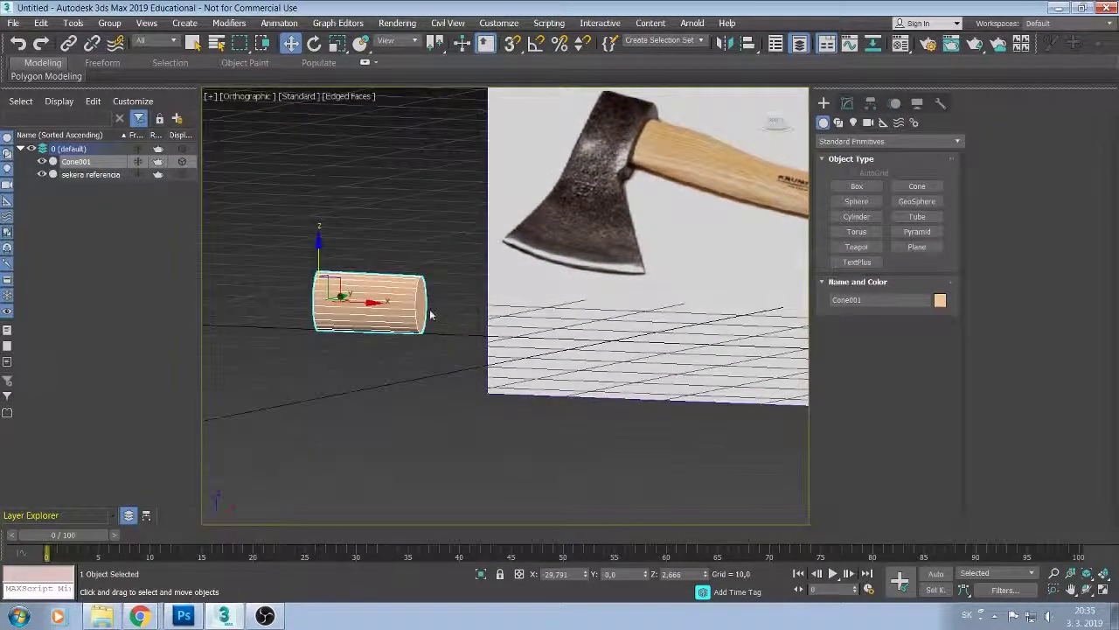
Convert Cone001 to an Editable Poly.
left_click(847, 104)
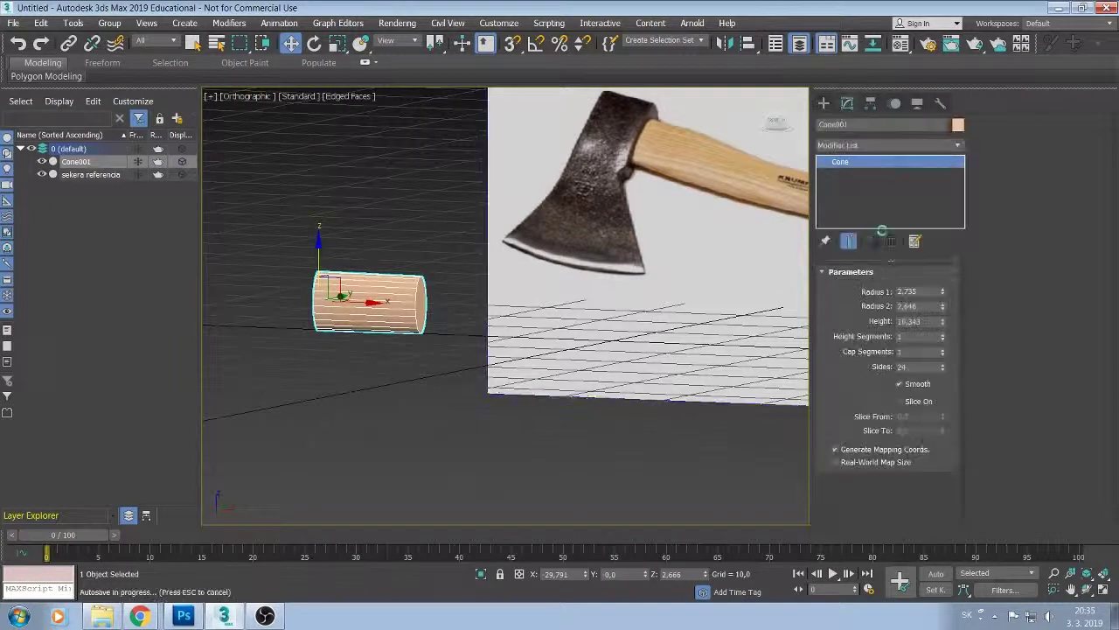
right_click(879, 168)
left_click(910, 261)
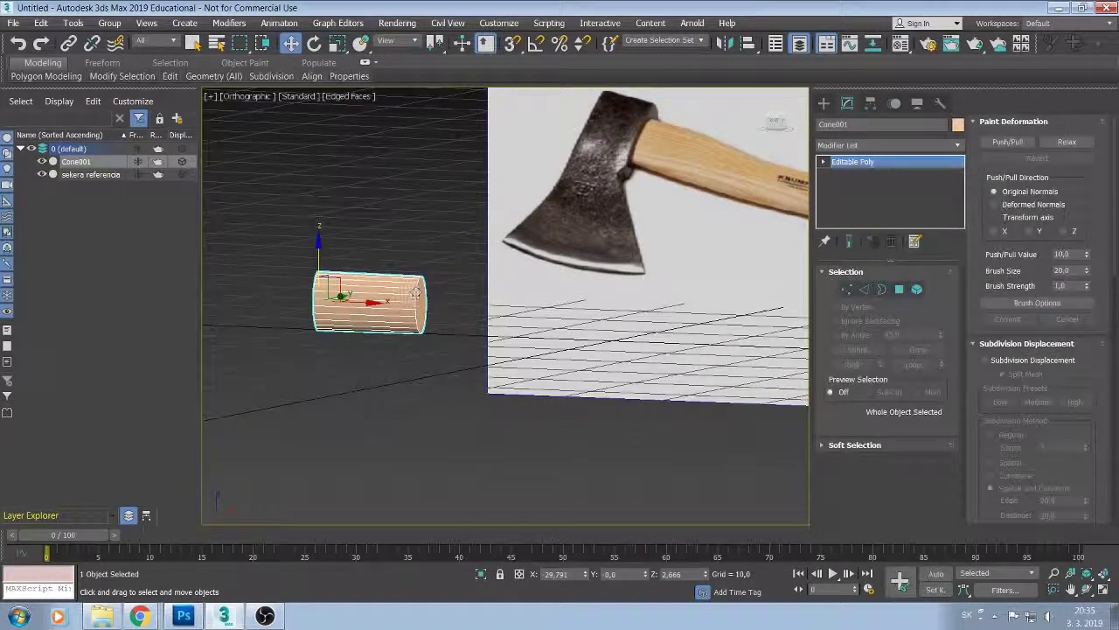
Delete the cone's right end-cap polygon, leaving that end open.
left_click(901, 289)
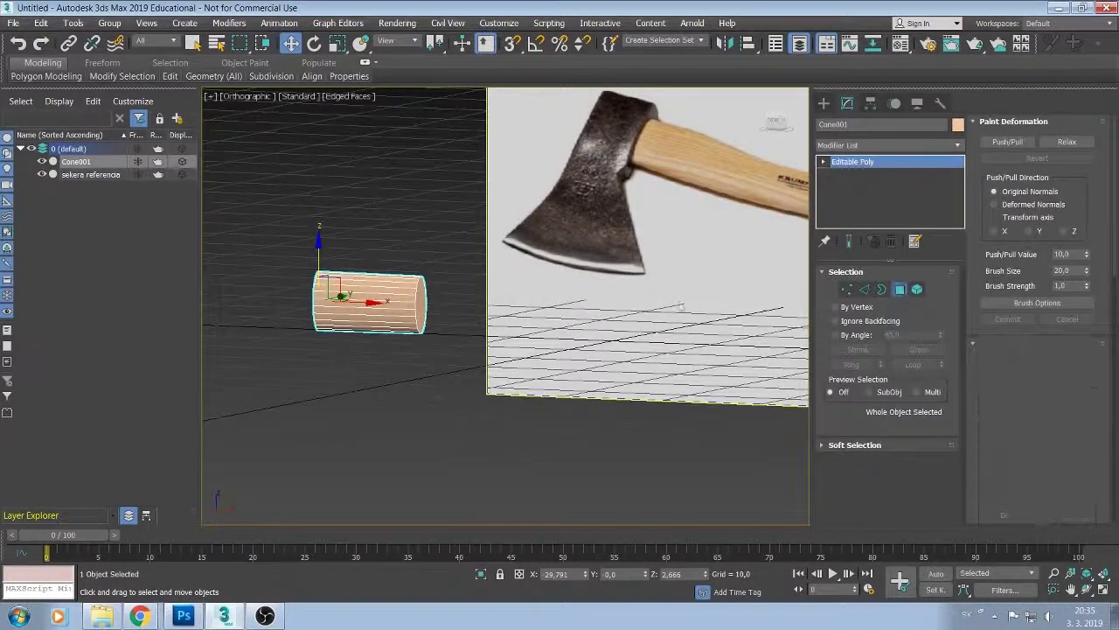
left_click(422, 304)
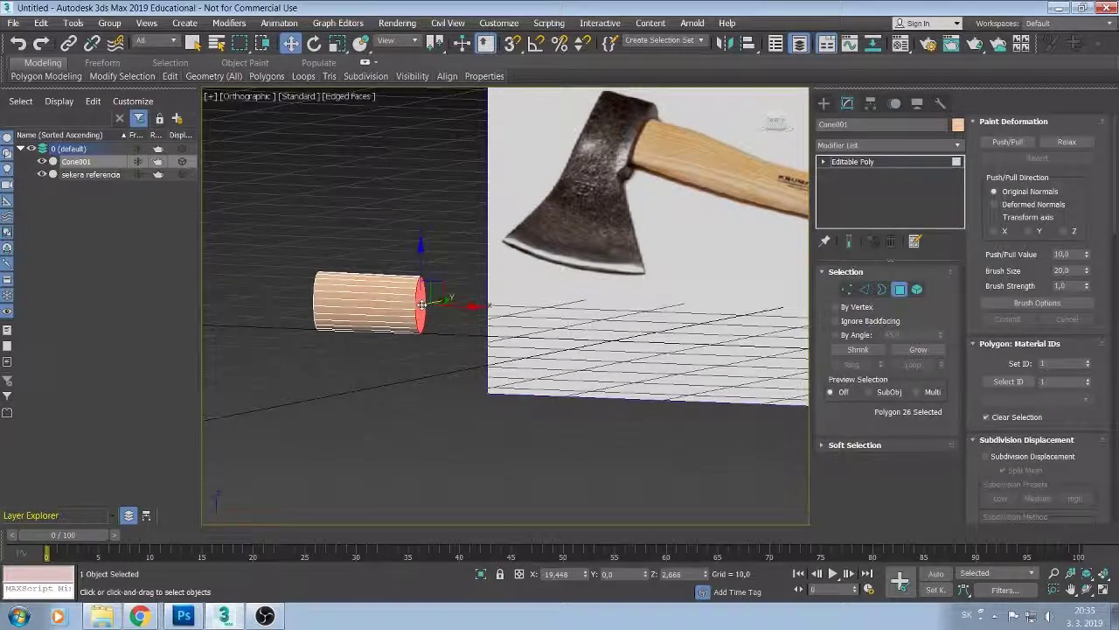
key("Delete")
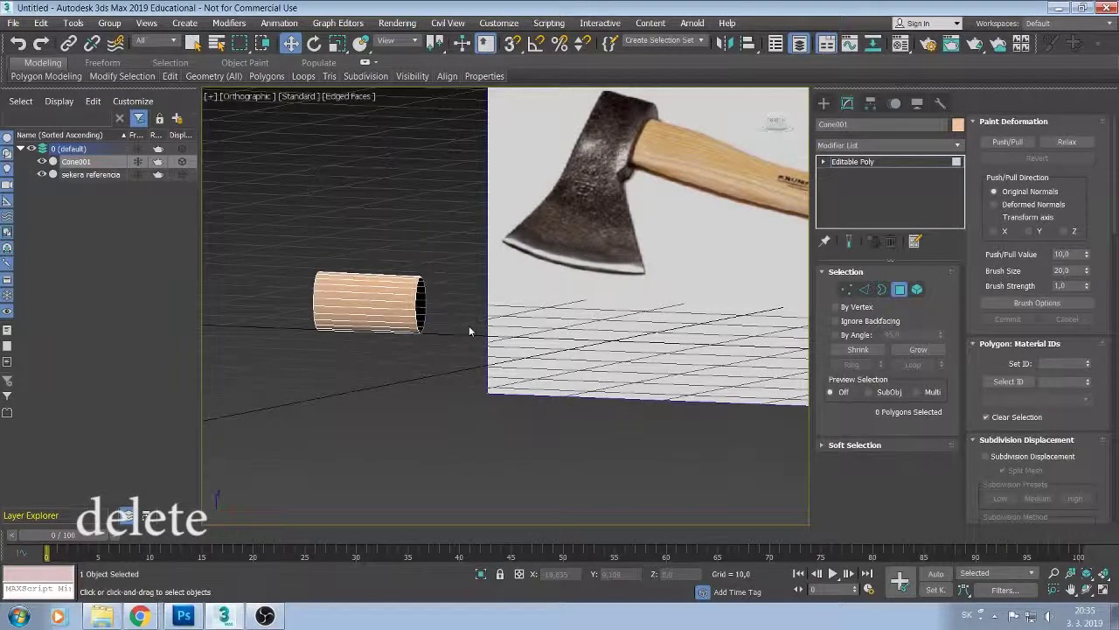
middle_click_drag(469, 325, 514, 324, "alt")
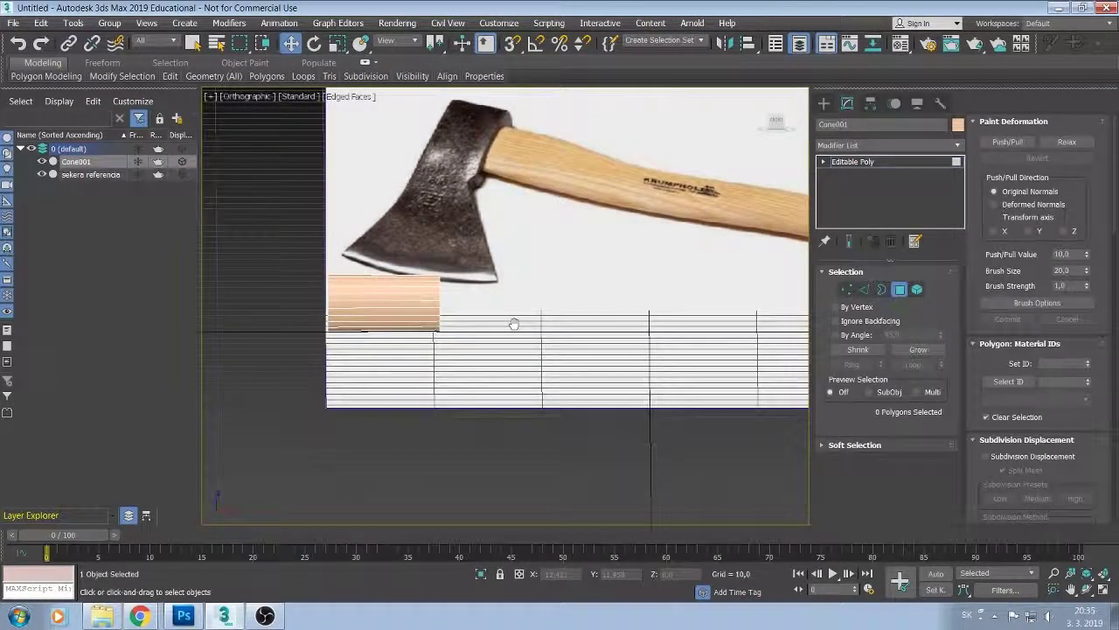
middle_click_drag(449, 324, 464, 309, "alt")
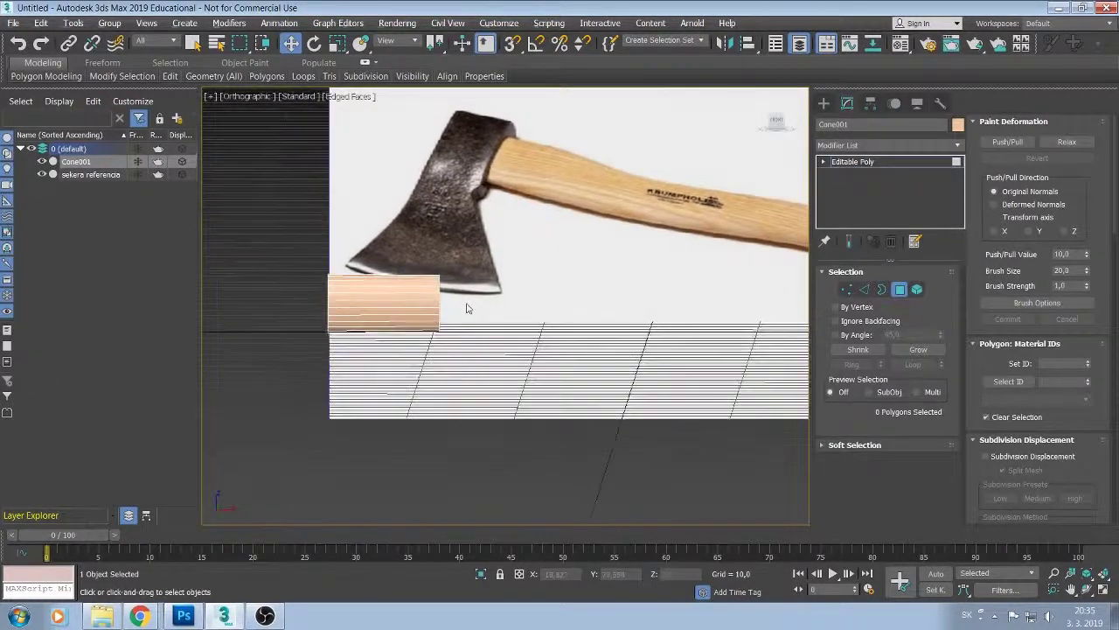
Select the handle's open-end border loop and scale it taller vertically.
left_click(882, 290)
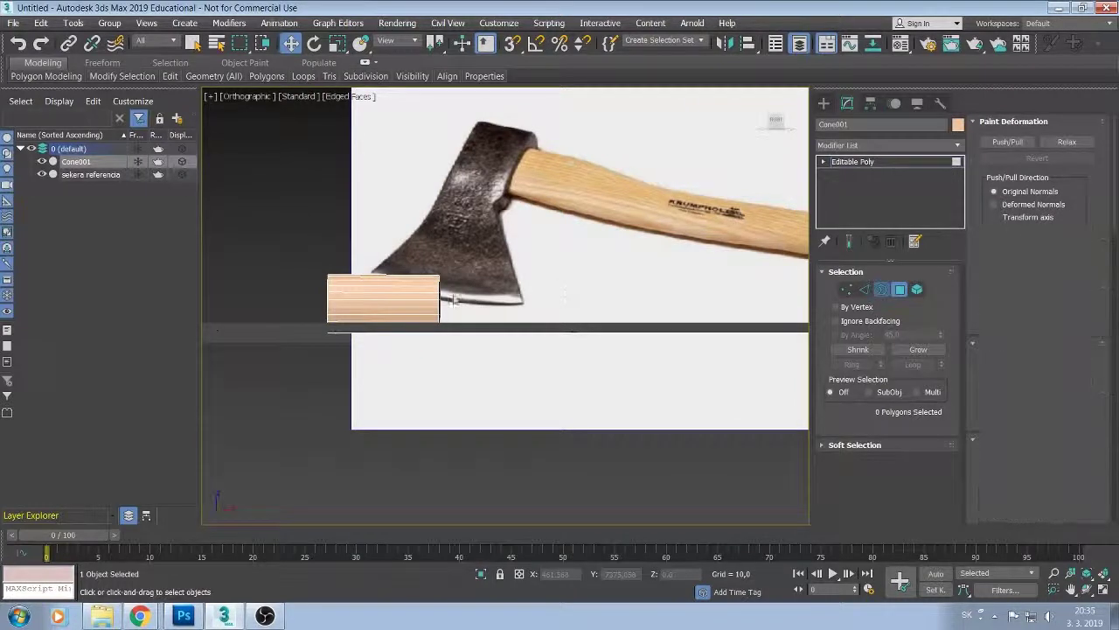
left_click(437, 293)
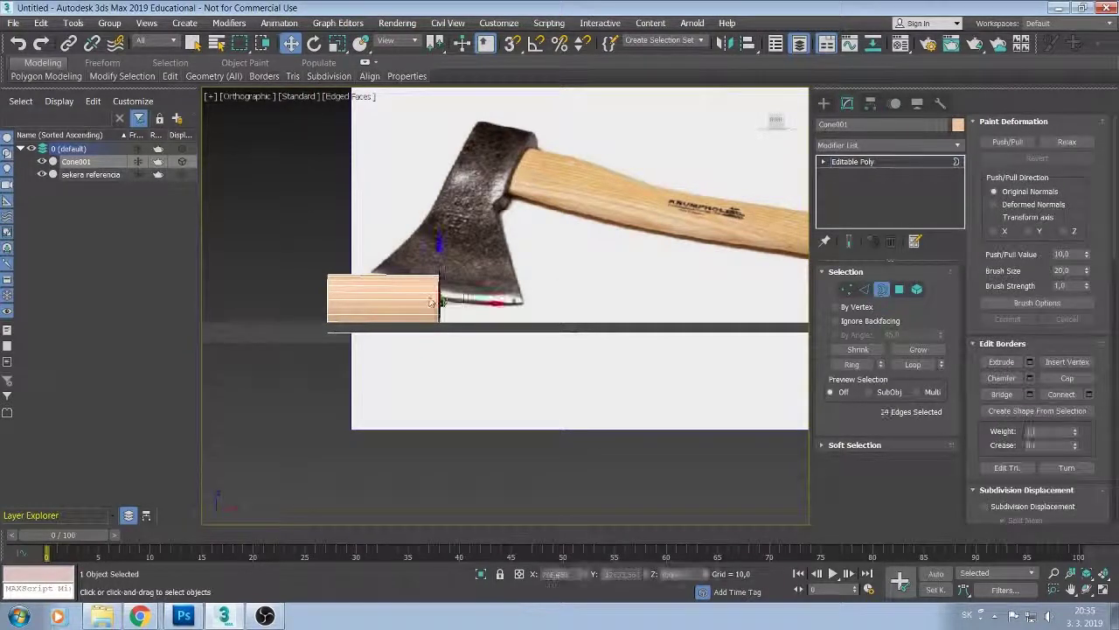
middle_click_drag(503, 203, 516, 246)
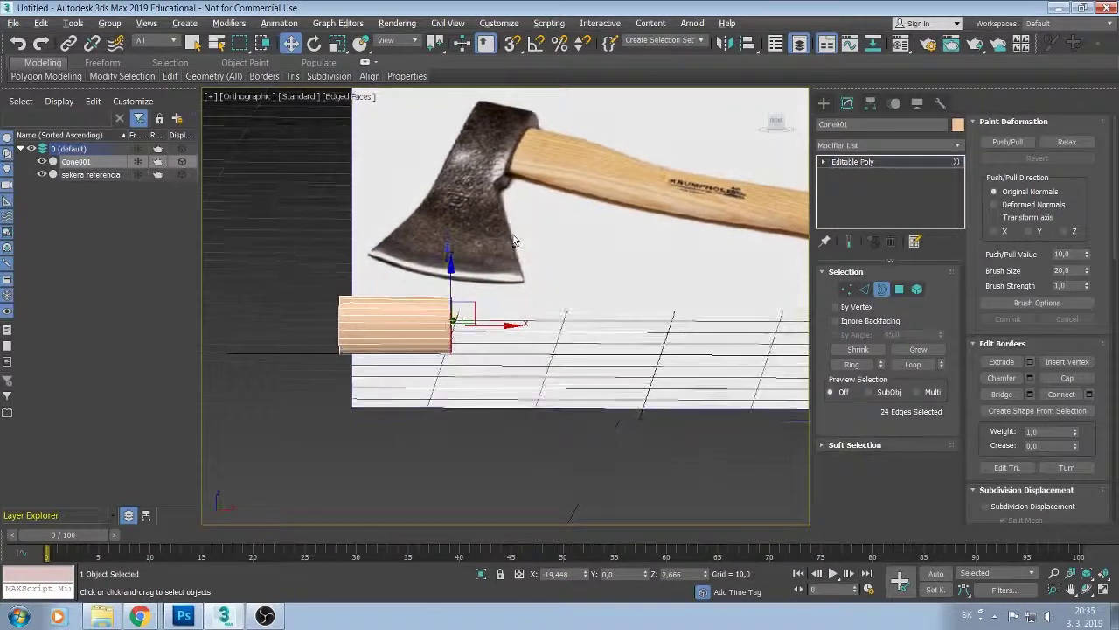
left_click(338, 43)
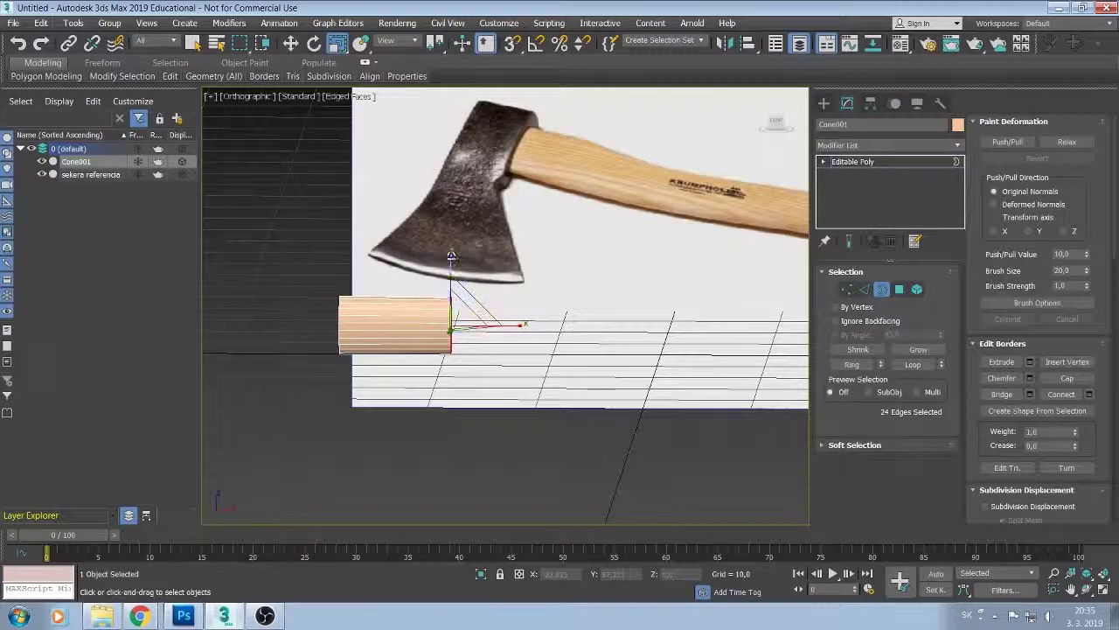
left_click_drag(449, 260, 451, 254)
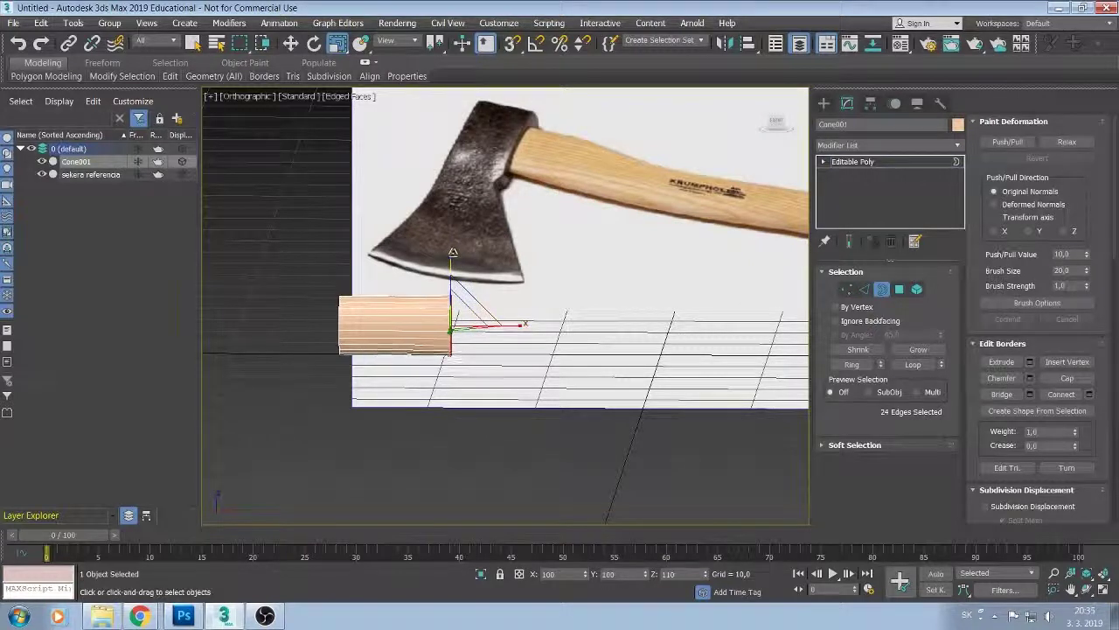
left_click(290, 43)
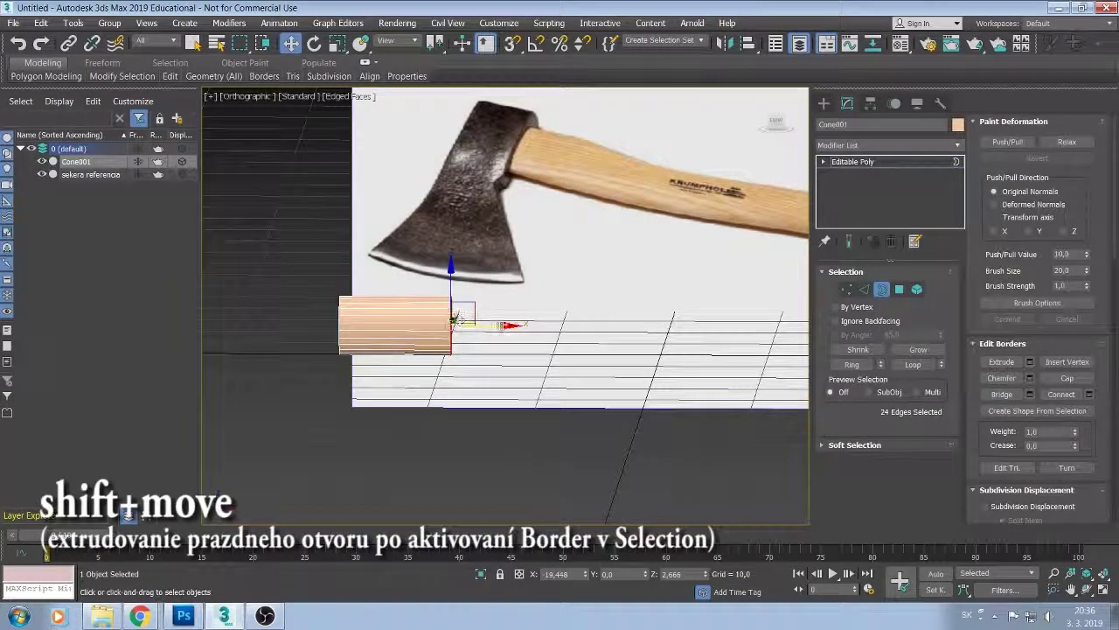
Shift-drag the border along X into a new section, then shrink and lower it so the handle tapers.
left_click_drag(512, 326, 610, 330, "shift")
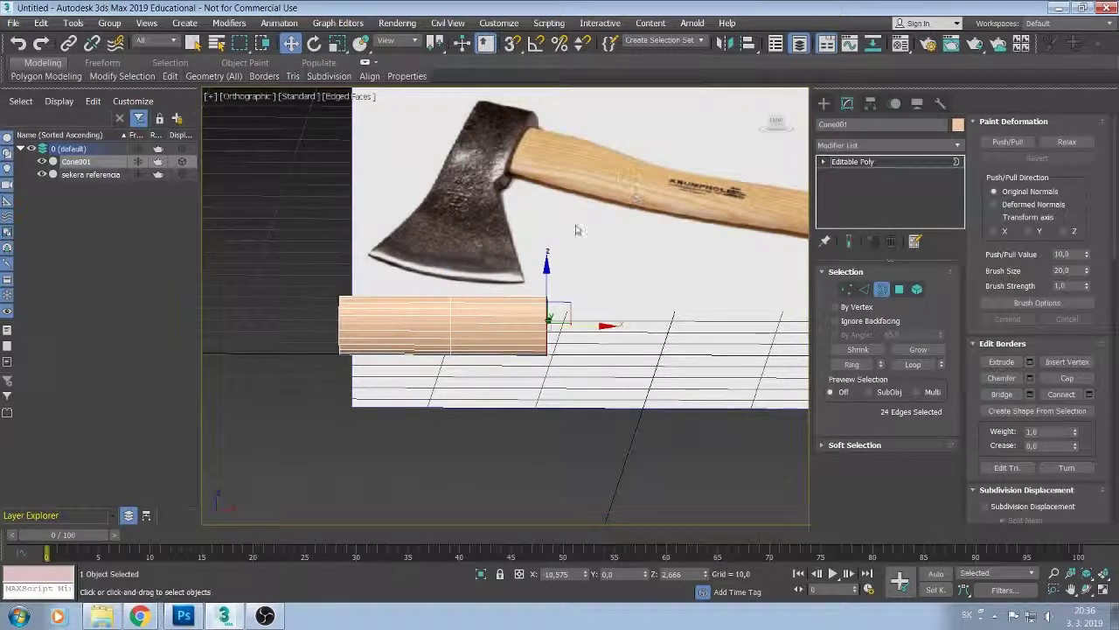
left_click(336, 42)
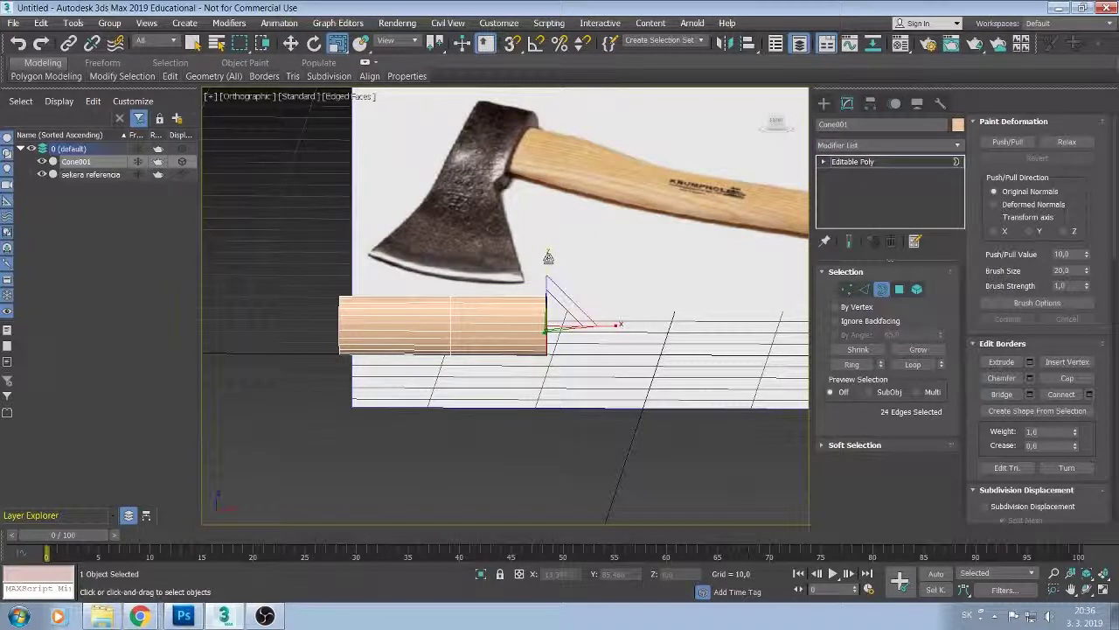
left_click_drag(549, 257, 548, 260)
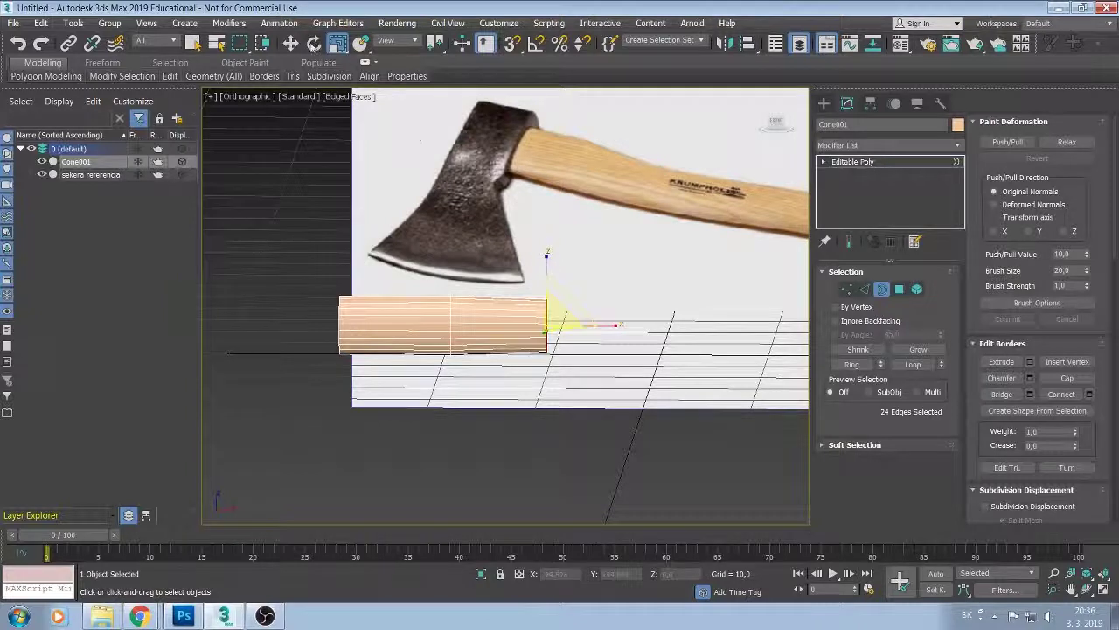
left_click(290, 42)
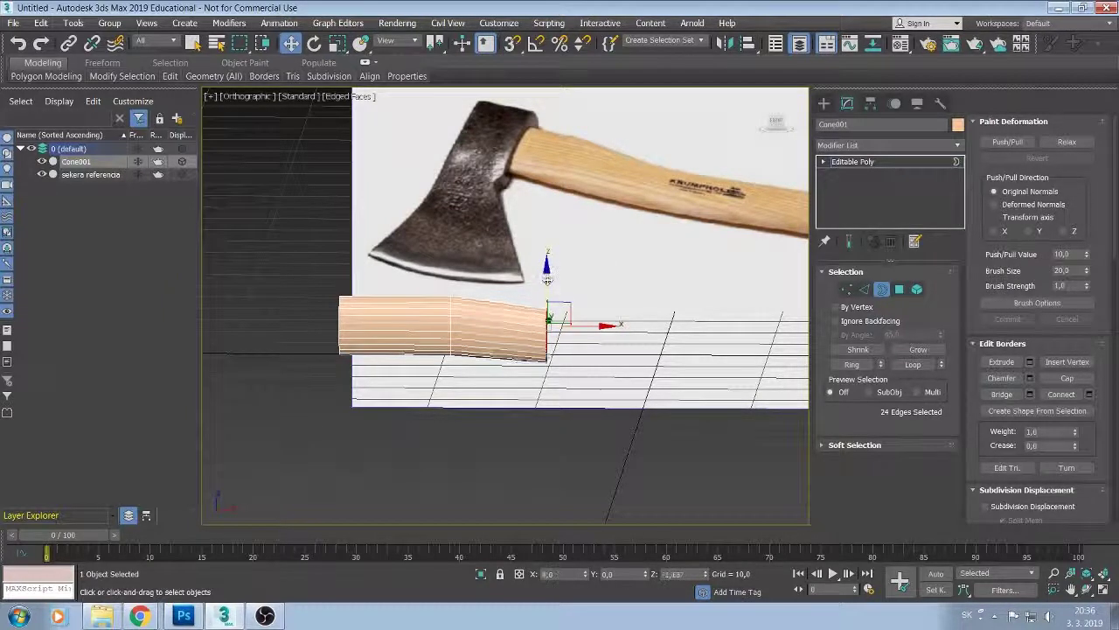
left_click_drag(547, 267, 547, 282)
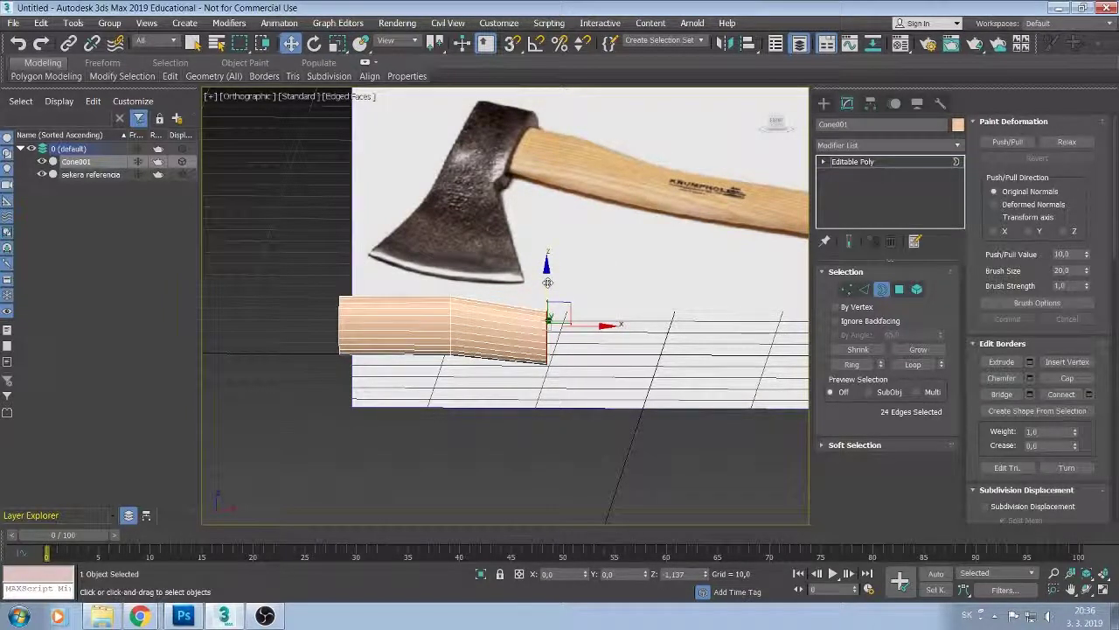
Extrude another section further right and raise its end to match the reference curve.
middle_click_drag(651, 225, 572, 243)
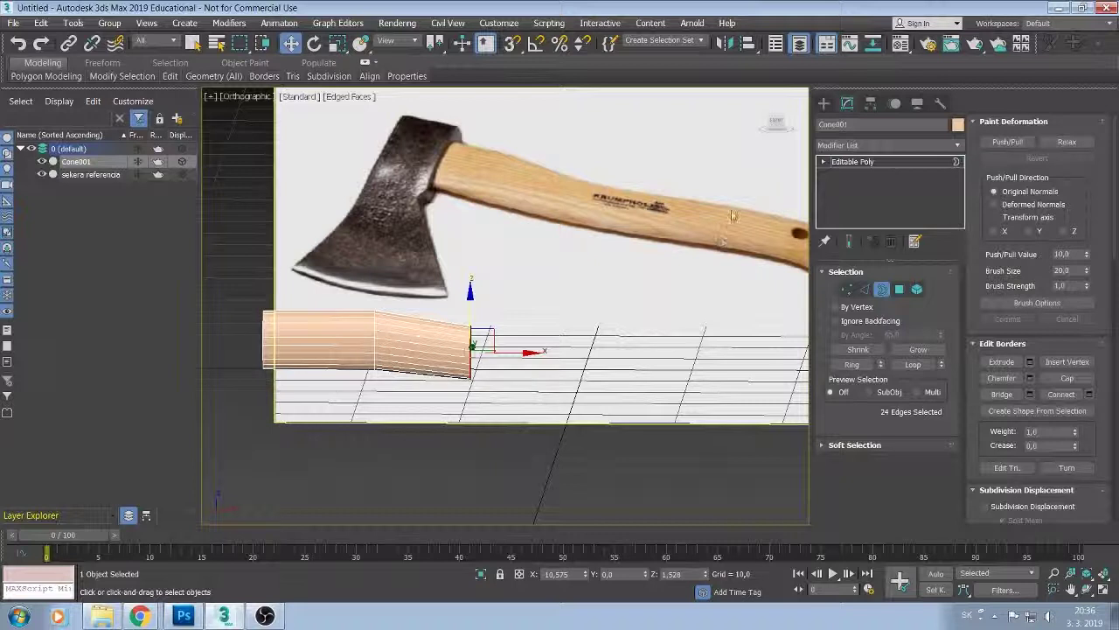
middle_click_drag(722, 231, 675, 208)
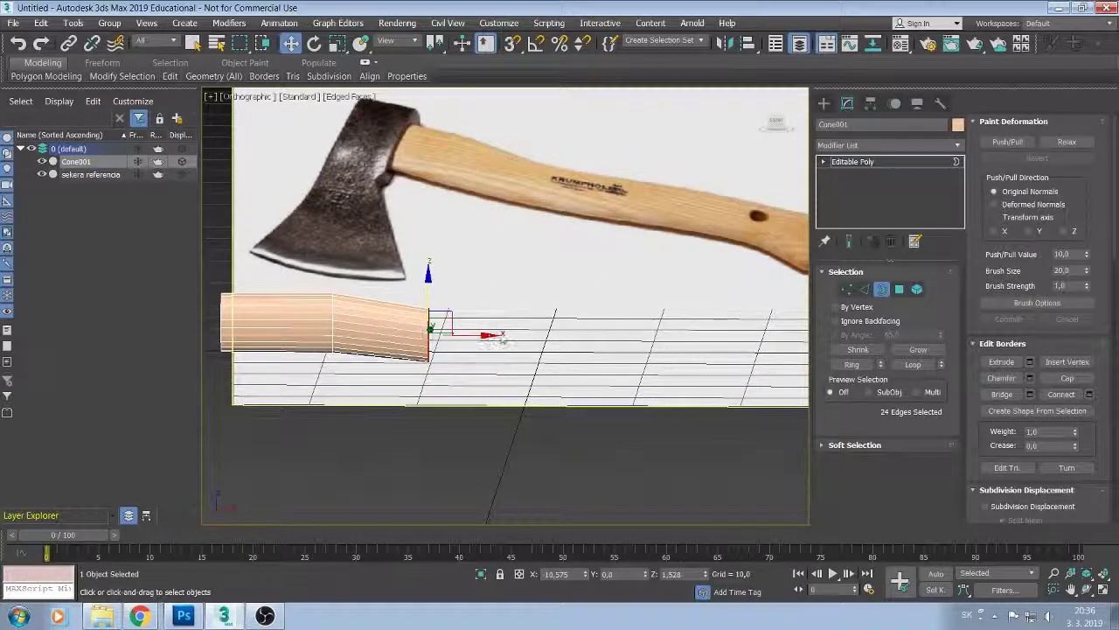
left_click_drag(495, 337, 634, 330, "shift")
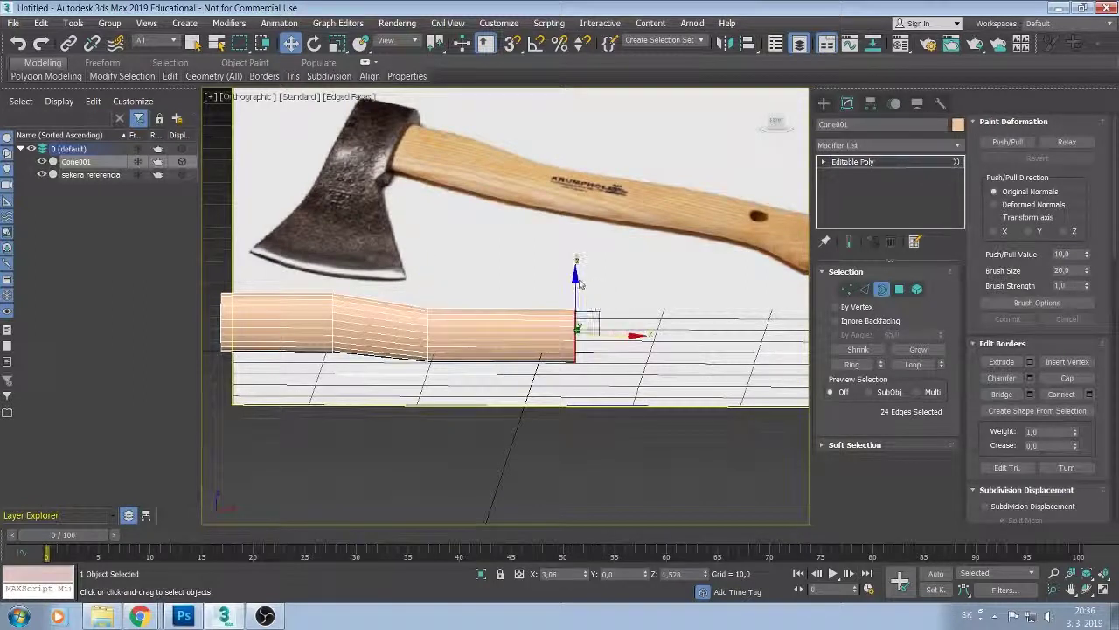
left_click_drag(575, 279, 578, 267)
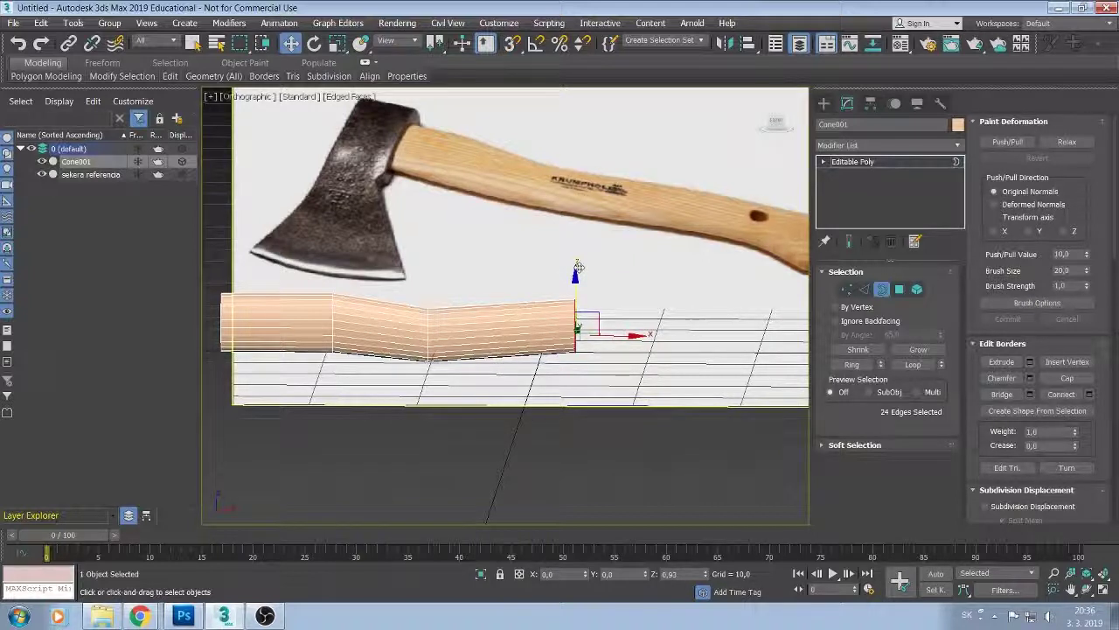
left_click_drag(578, 266, 578, 264)
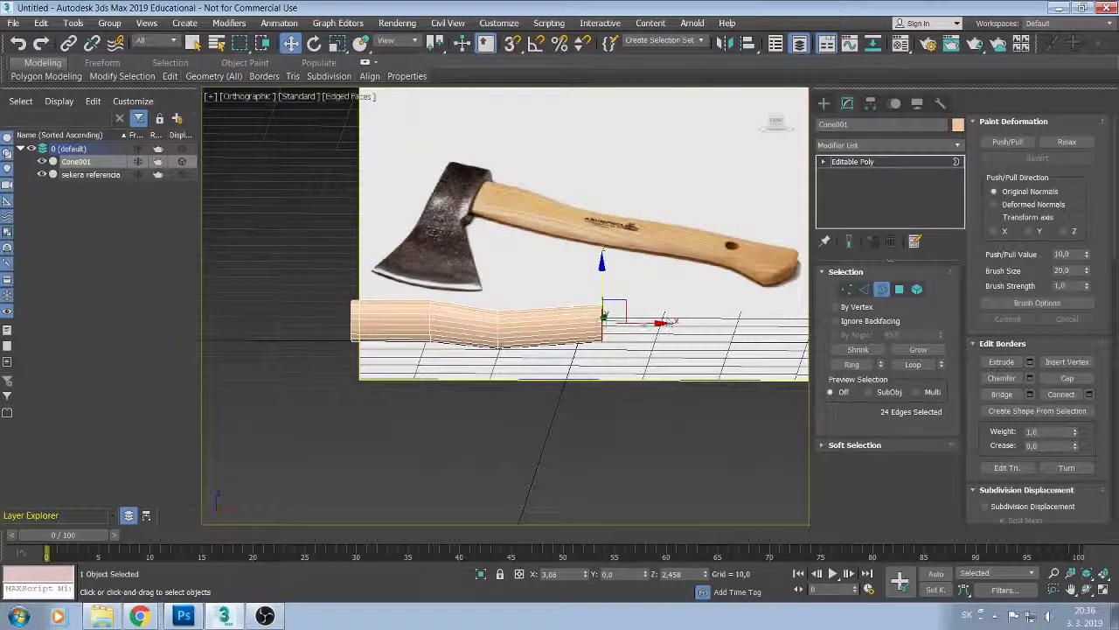
Drag the open end along X until it reaches the reference handle's butt.
left_click_drag(667, 321, 705, 325, "shift")
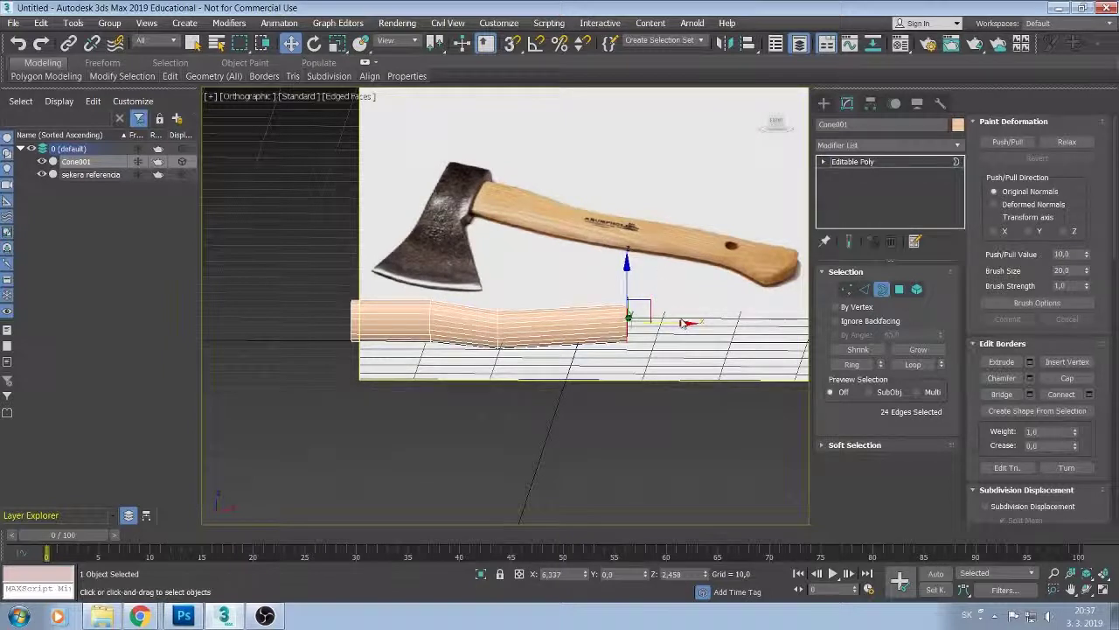
left_click_drag(681, 324, 697, 323)
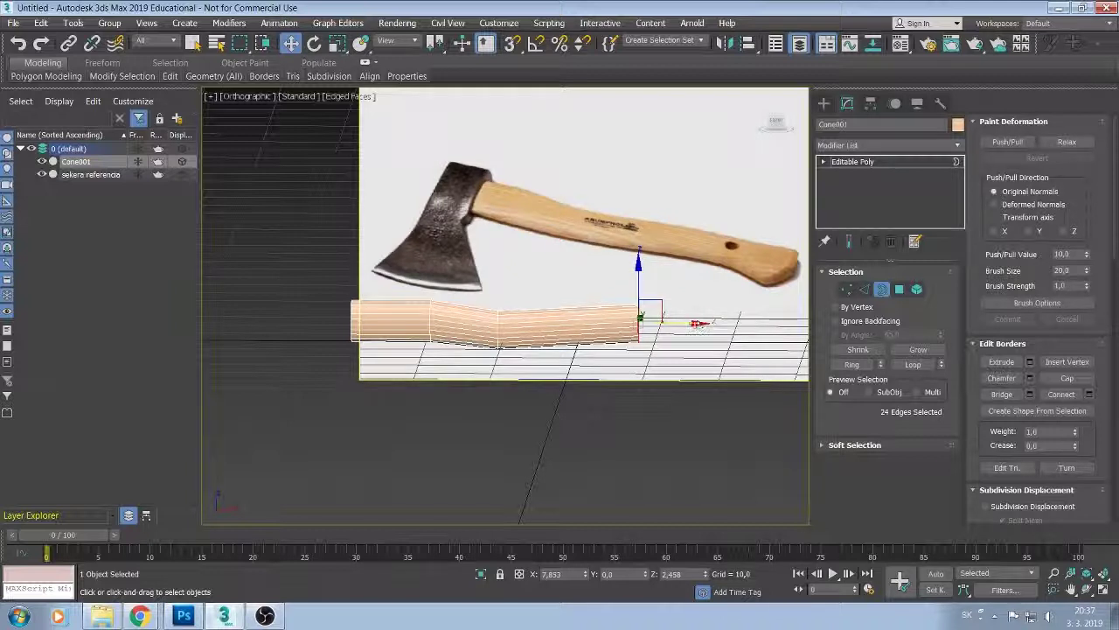
left_click_drag(694, 322, 793, 330)
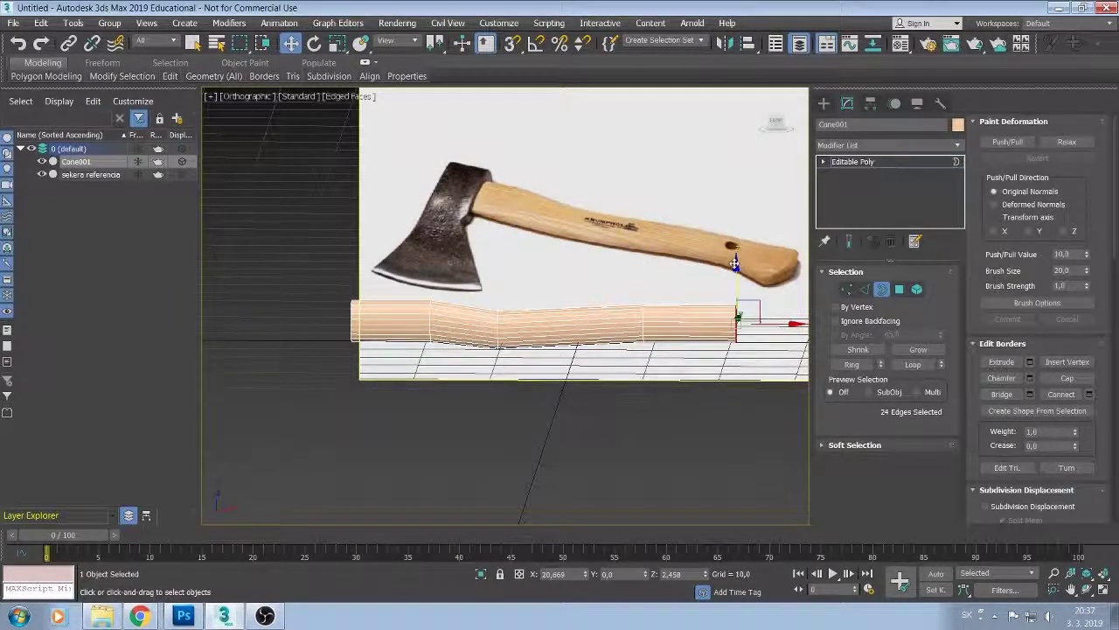
left_click_drag(734, 245, 736, 272)
middle_click_drag(626, 294, 502, 284)
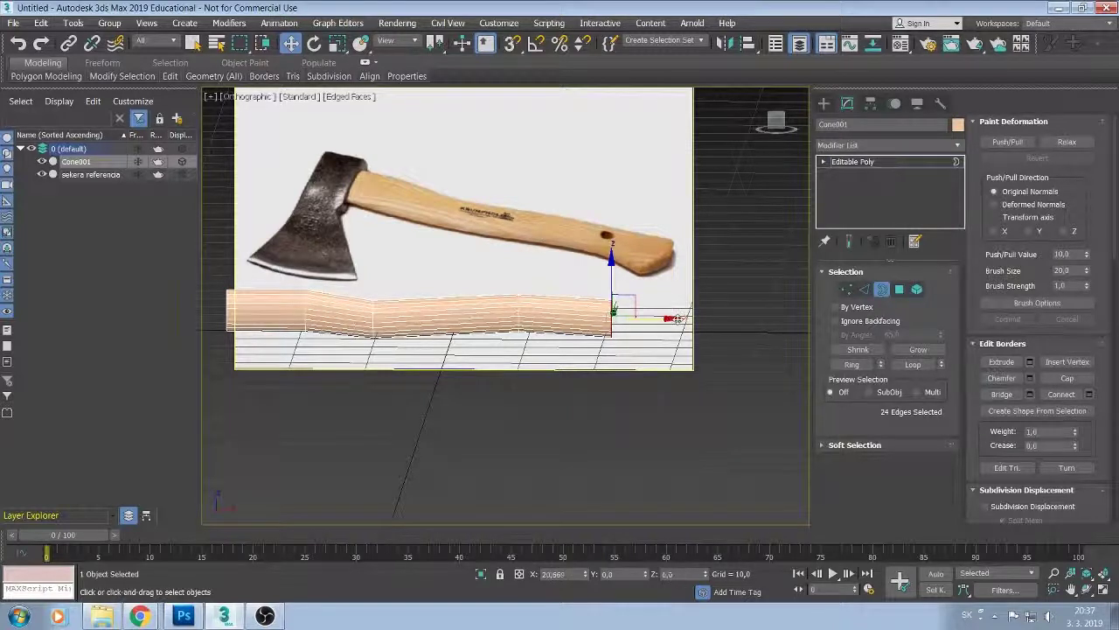
left_click_drag(677, 318, 722, 318)
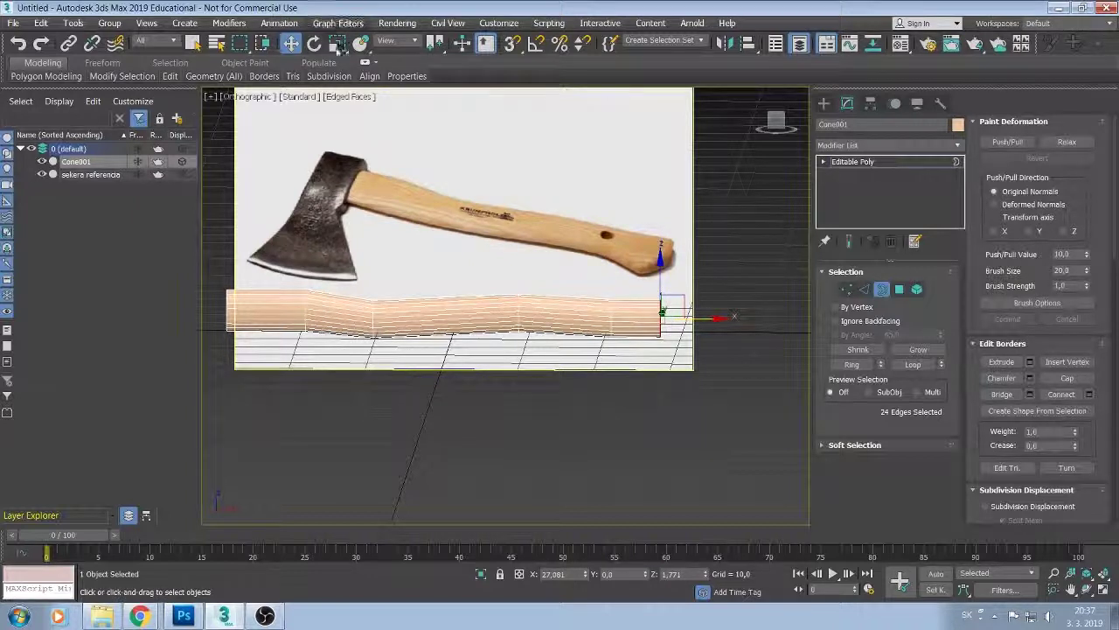
Scale the end border taller, then nudge it on Z to align with the reference.
left_click(337, 43)
left_click_drag(665, 247, 664, 230)
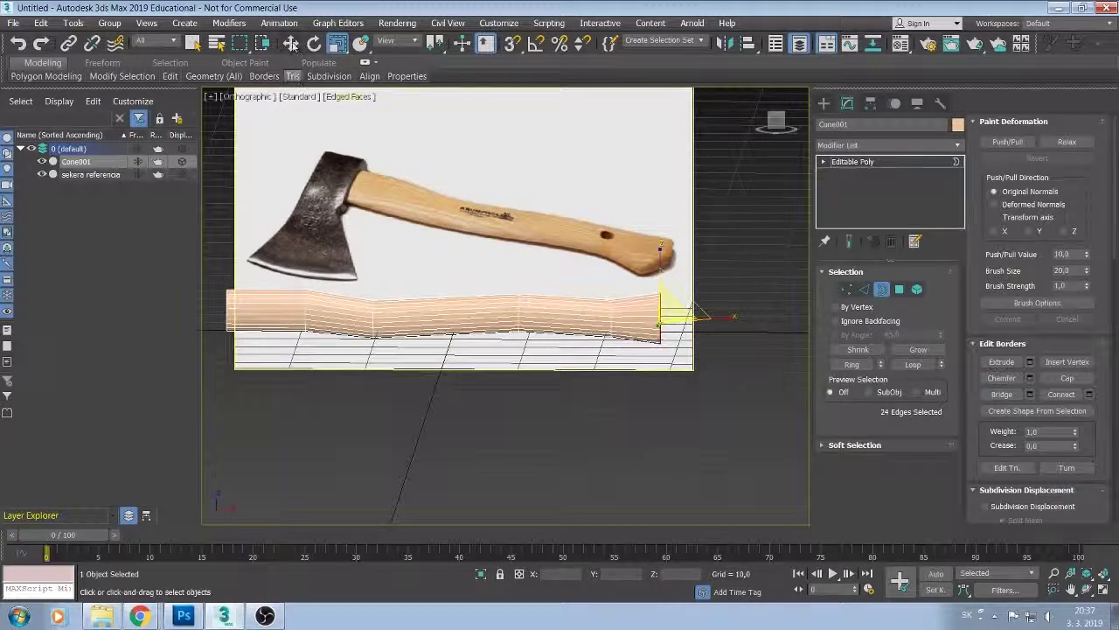
left_click(290, 42)
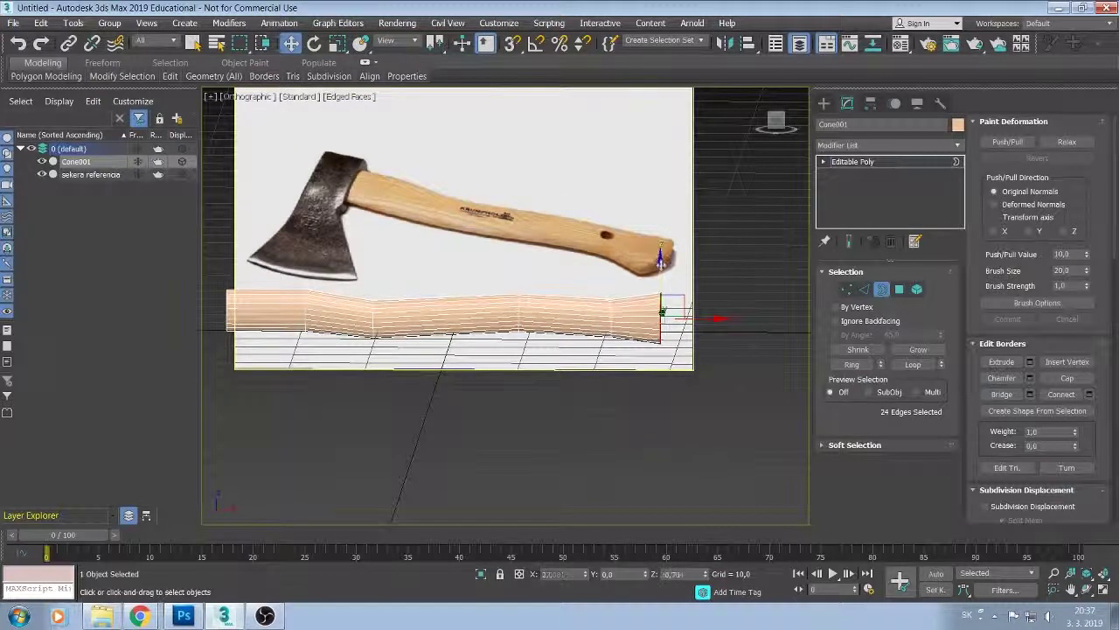
left_click_drag(662, 257, 662, 264)
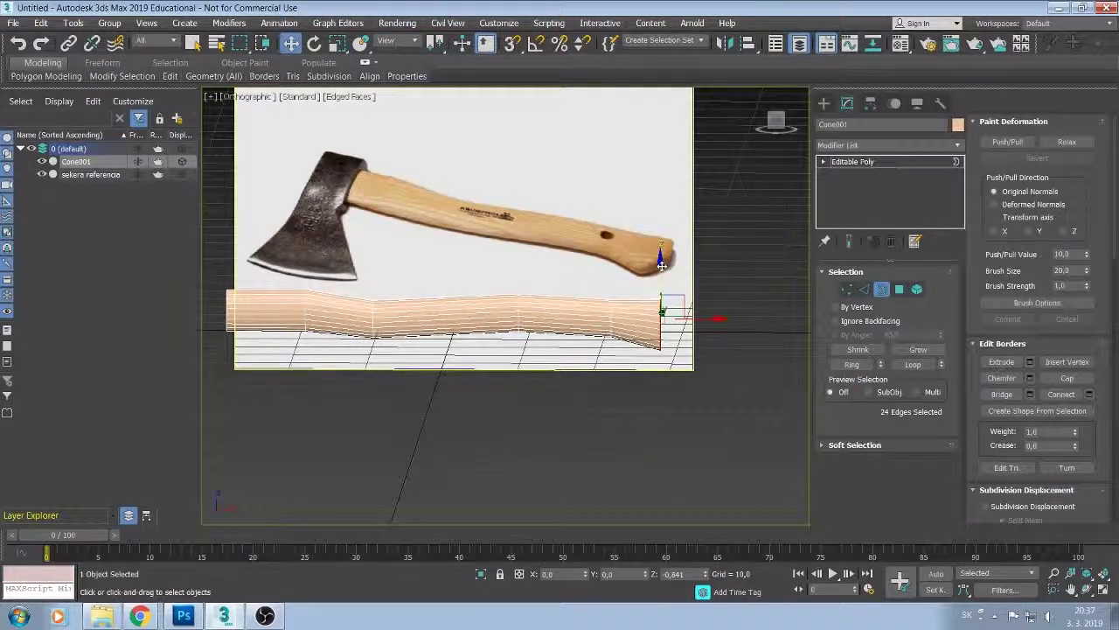
left_click_drag(662, 264, 662, 259)
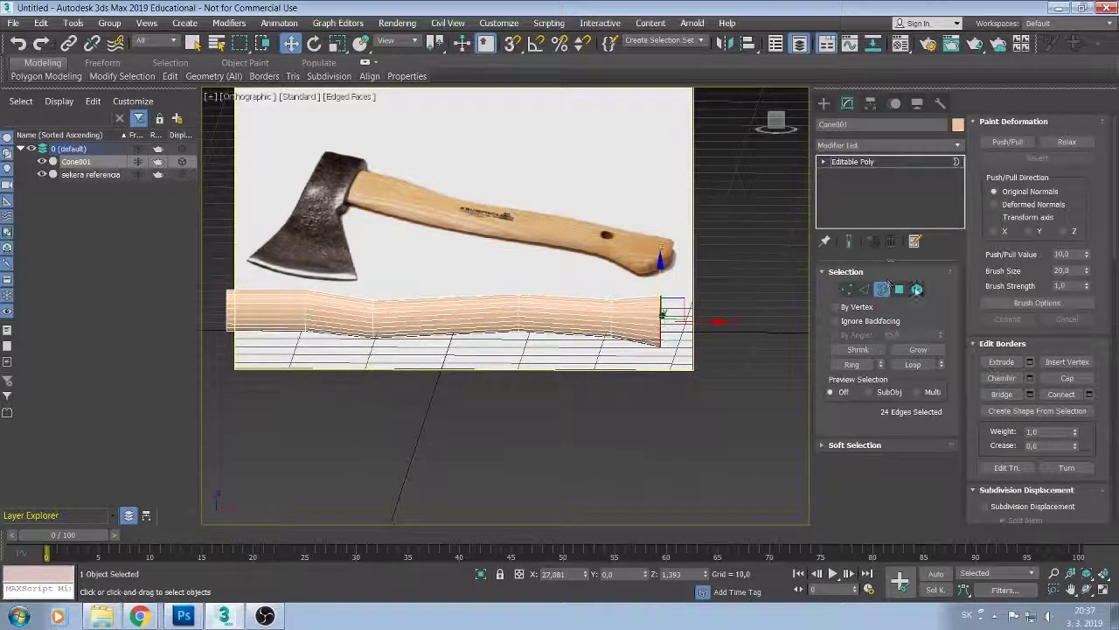
Select the whole handle at Element level and scale it longer.
left_click(916, 289)
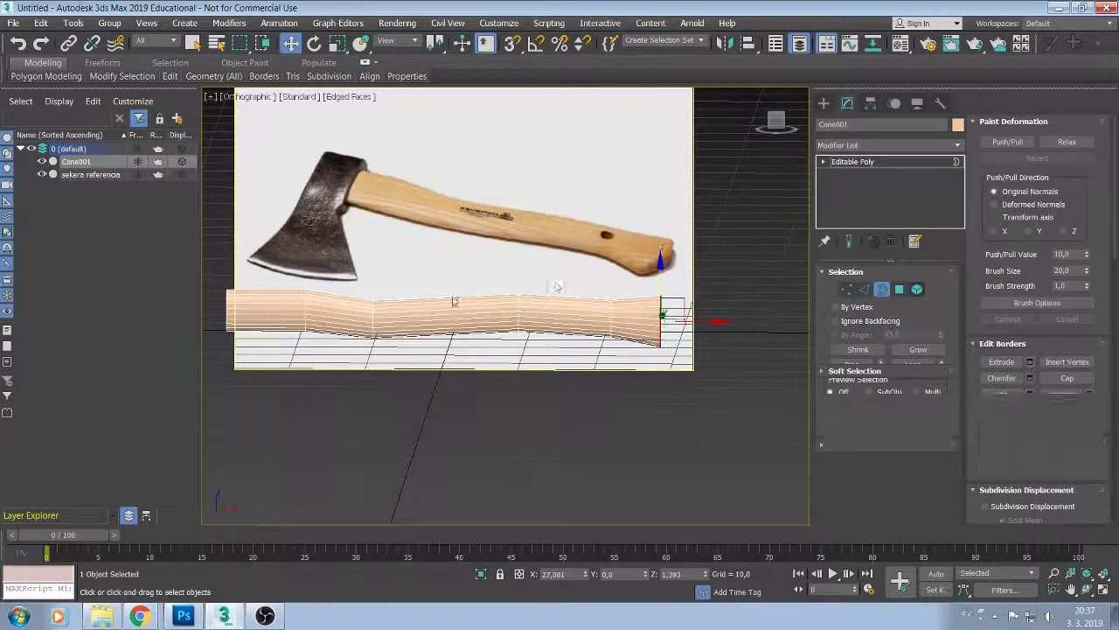
left_click(448, 316)
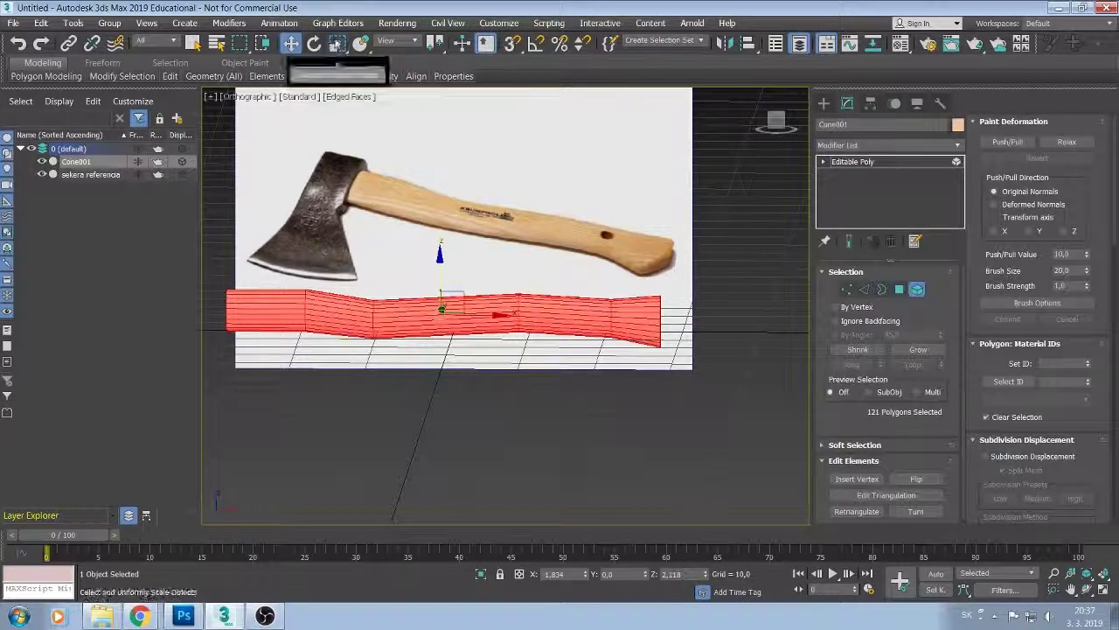
left_click(337, 43)
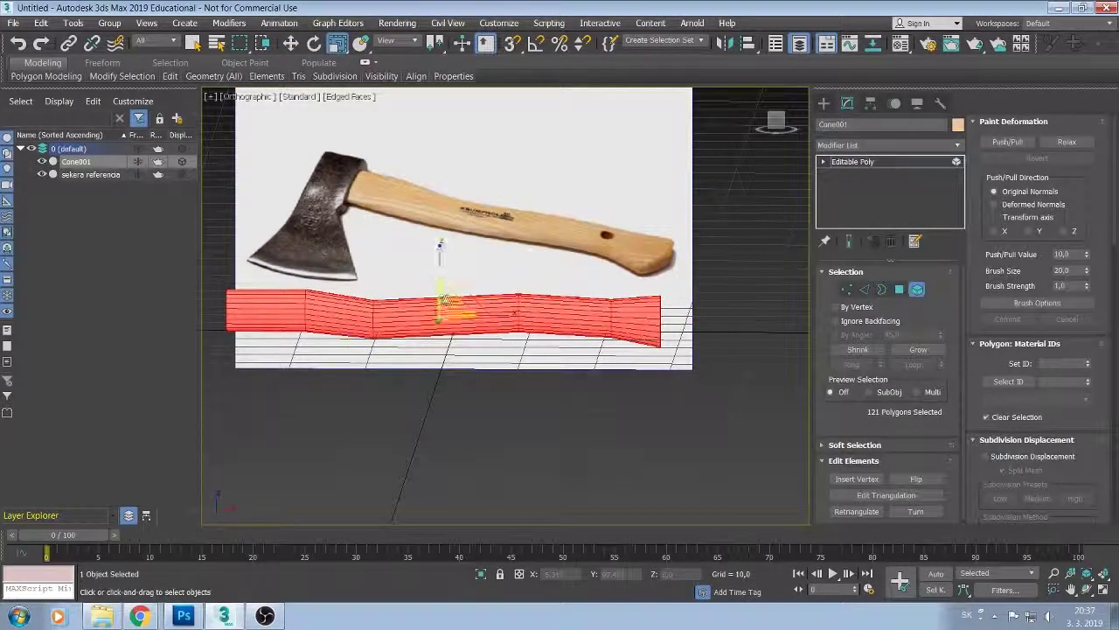
left_click_drag(456, 304, 455, 298)
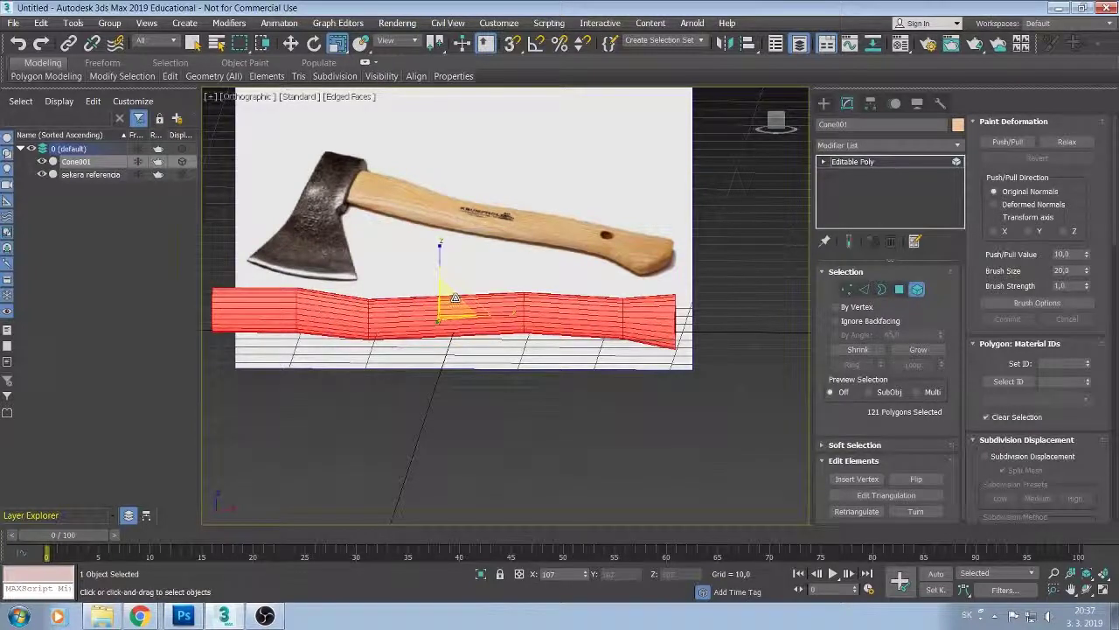
In Front view, shift the handle right and scale it to about 104% along X to fit the reference.
left_click_drag(777, 127, 747, 137)
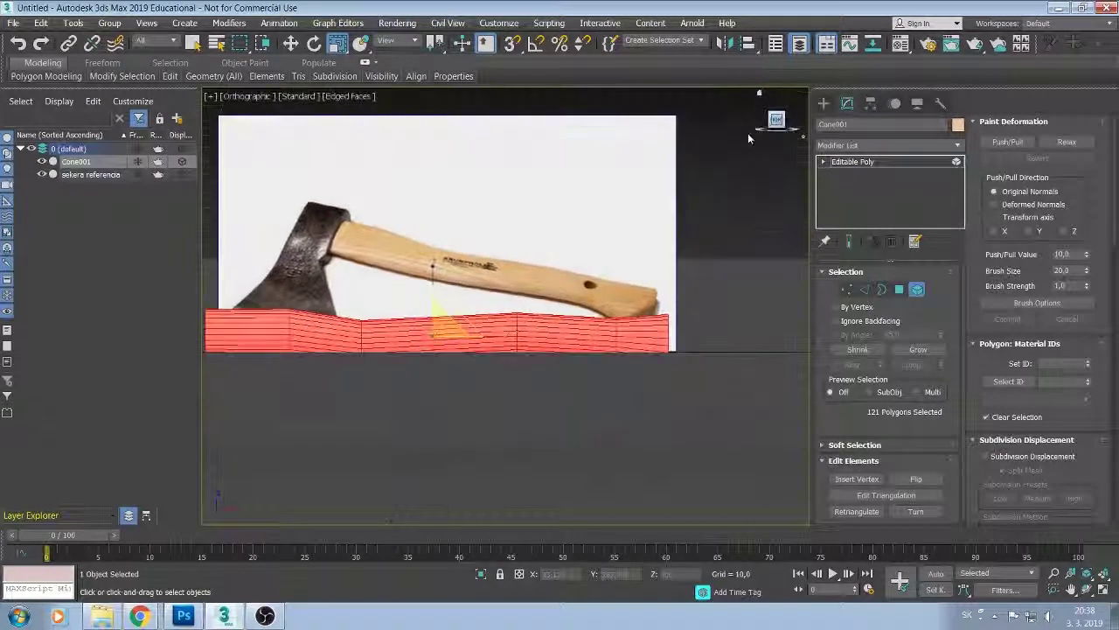
key("f")
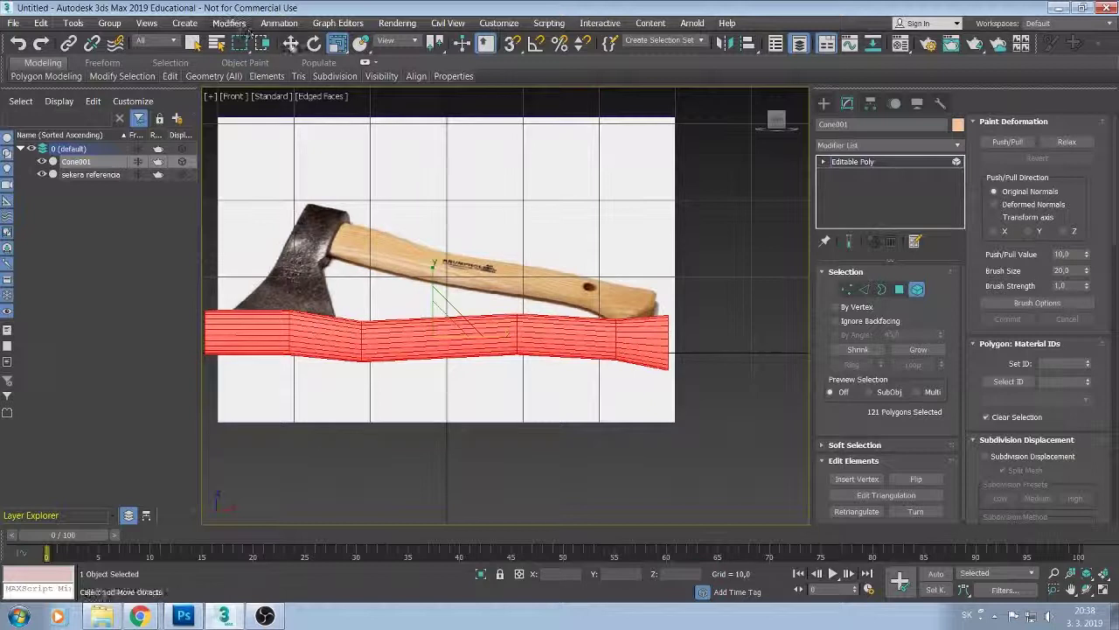
left_click(291, 42)
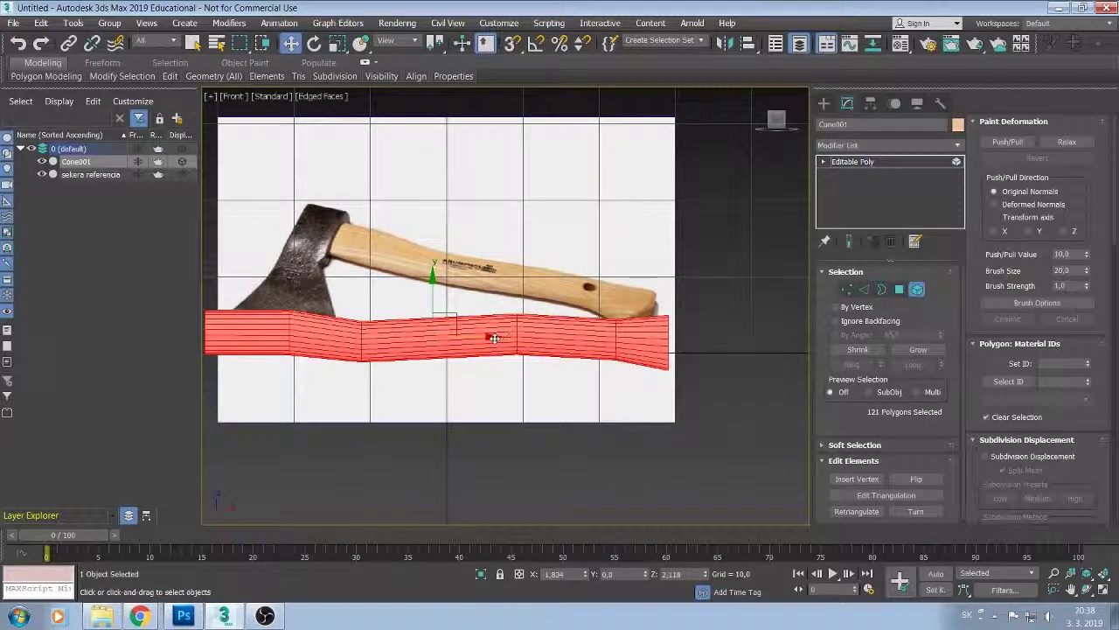
left_click_drag(500, 338, 504, 336)
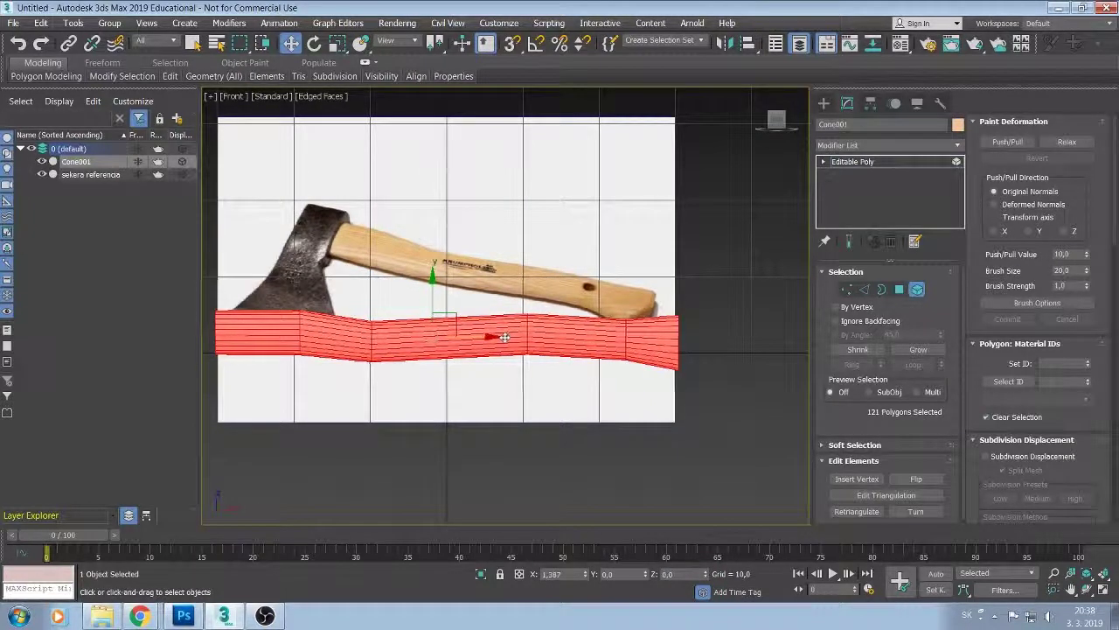
left_click(337, 42)
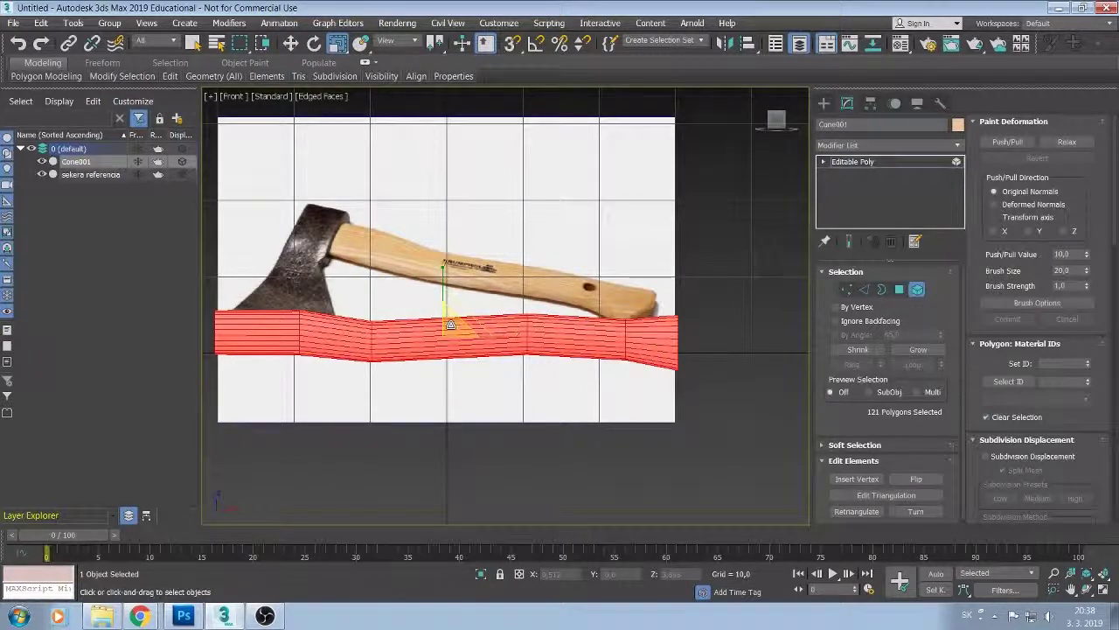
left_click_drag(450, 324, 454, 324)
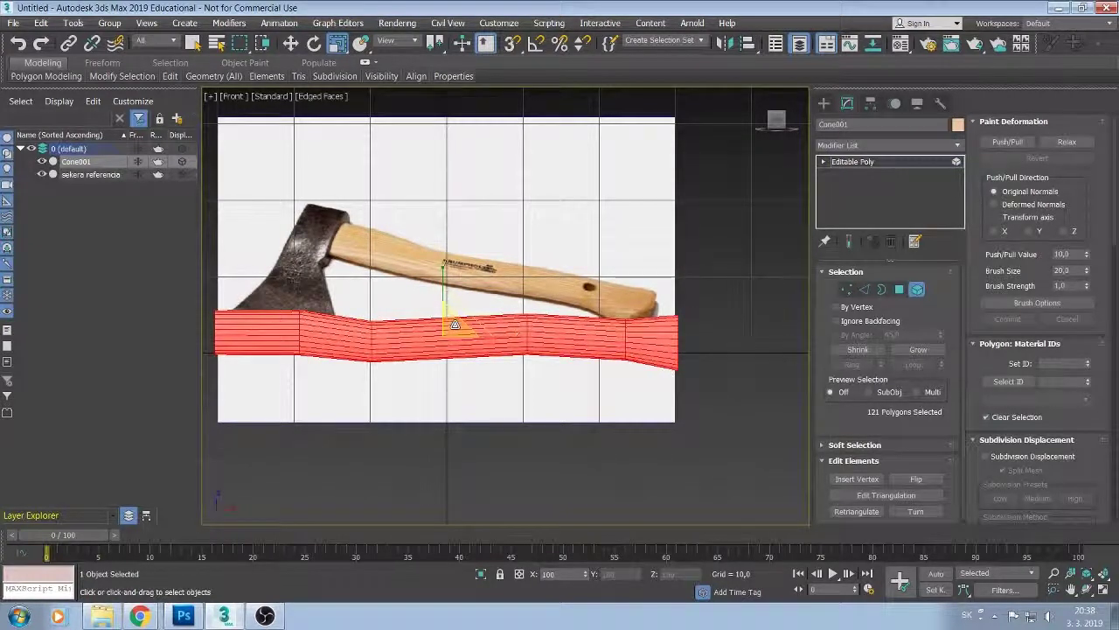
left_click_drag(454, 324, 453, 325)
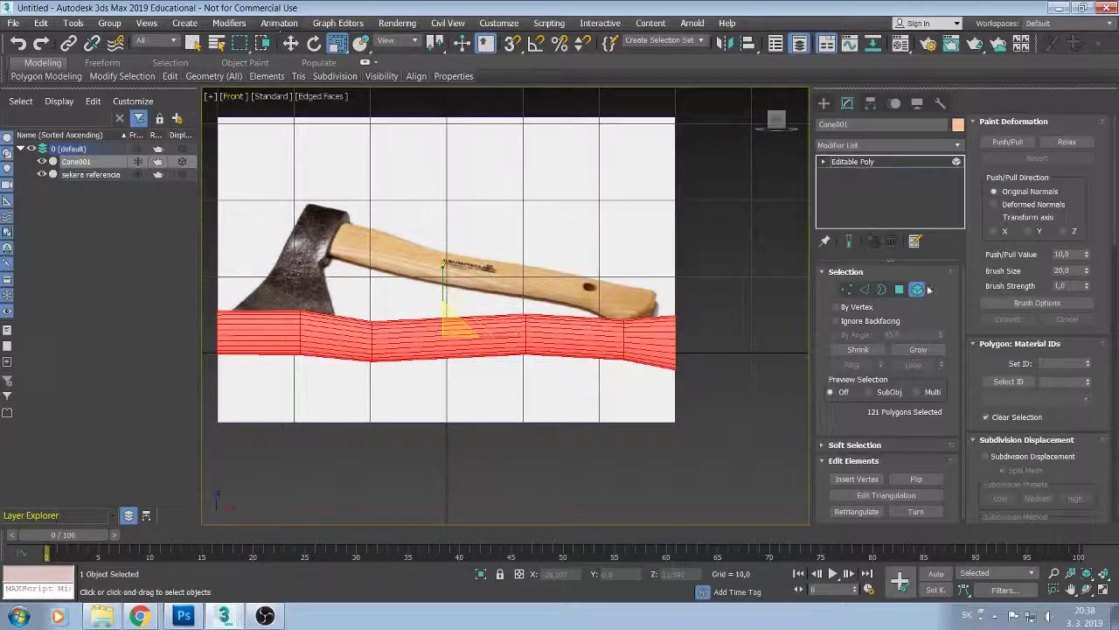
Select the edge loop near the butt and scale it to 87% vertically.
left_click(864, 290)
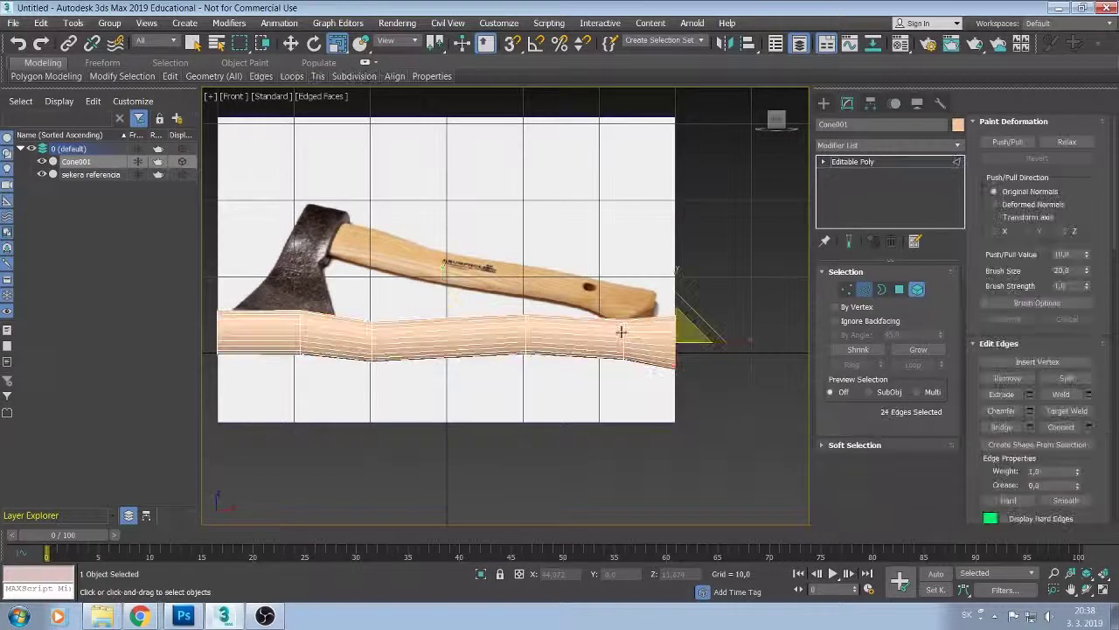
double_click(623, 333)
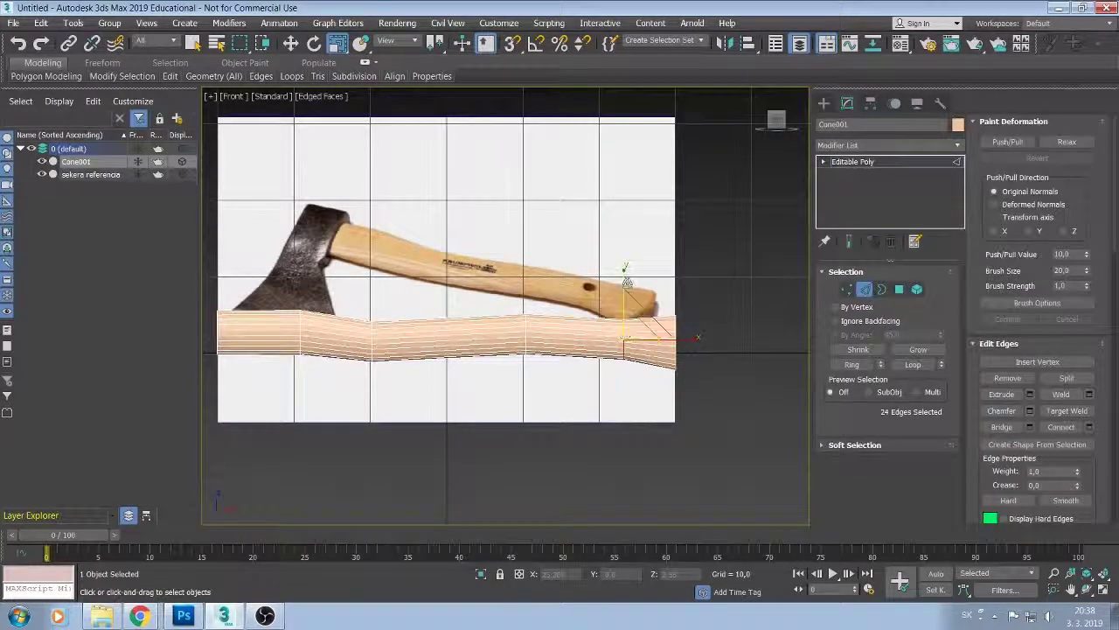
left_click_drag(625, 270, 623, 274)
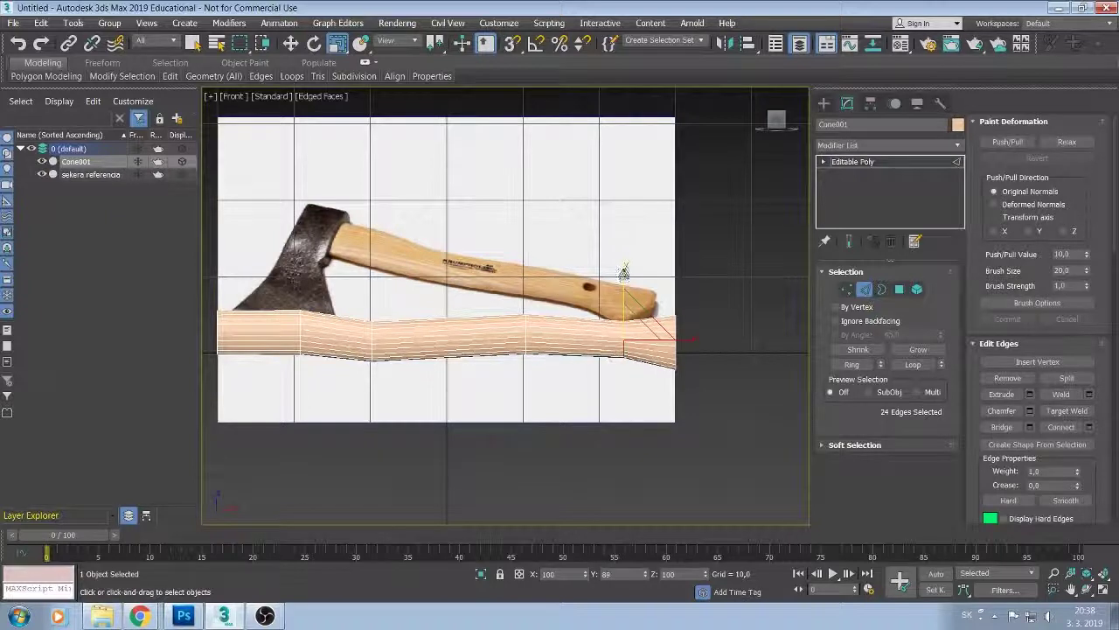
key("w")
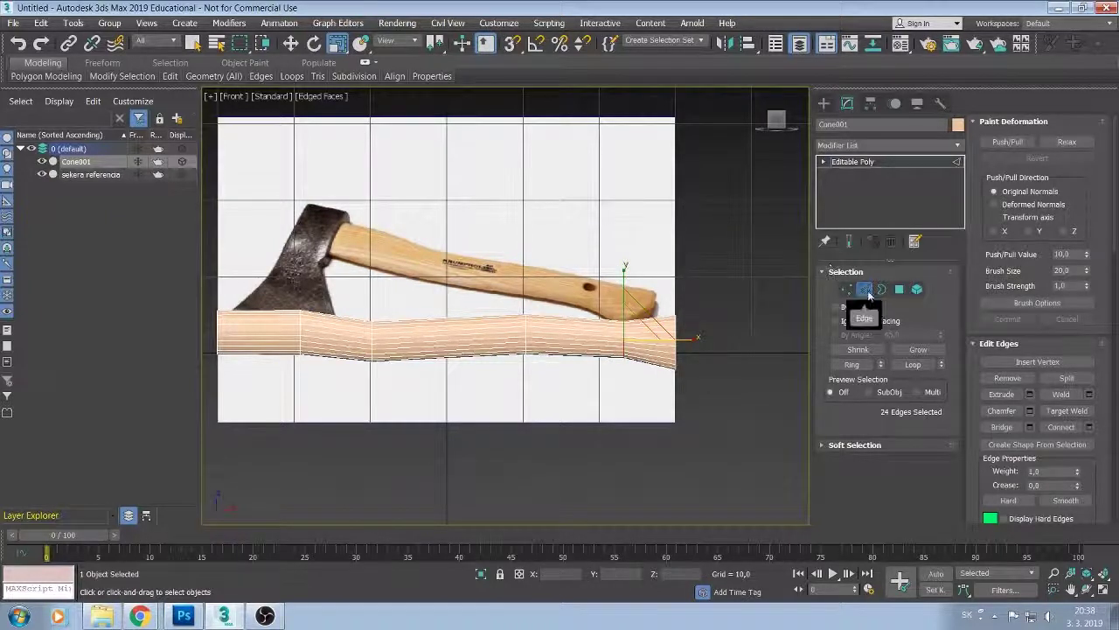
Select the open-end border and nudge its position slightly.
key("3")
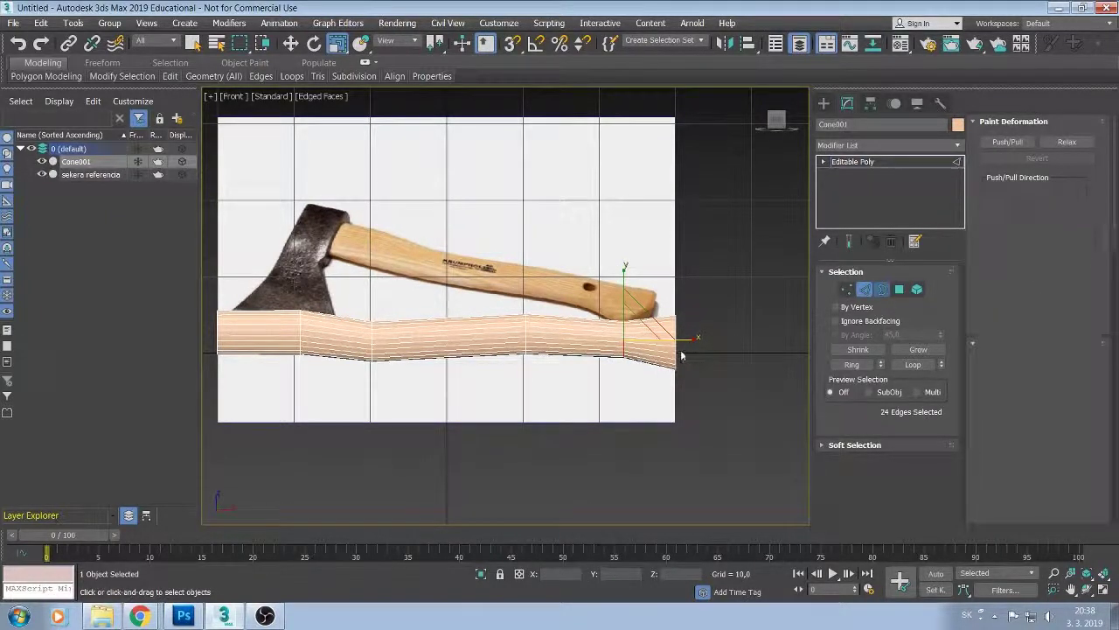
left_click(675, 353)
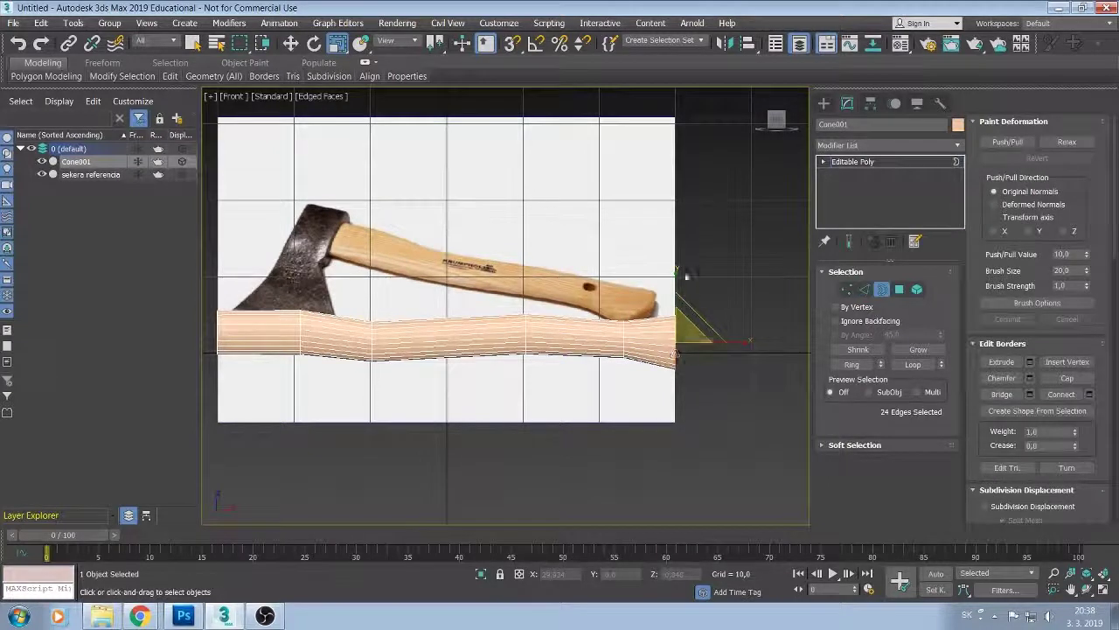
key("r")
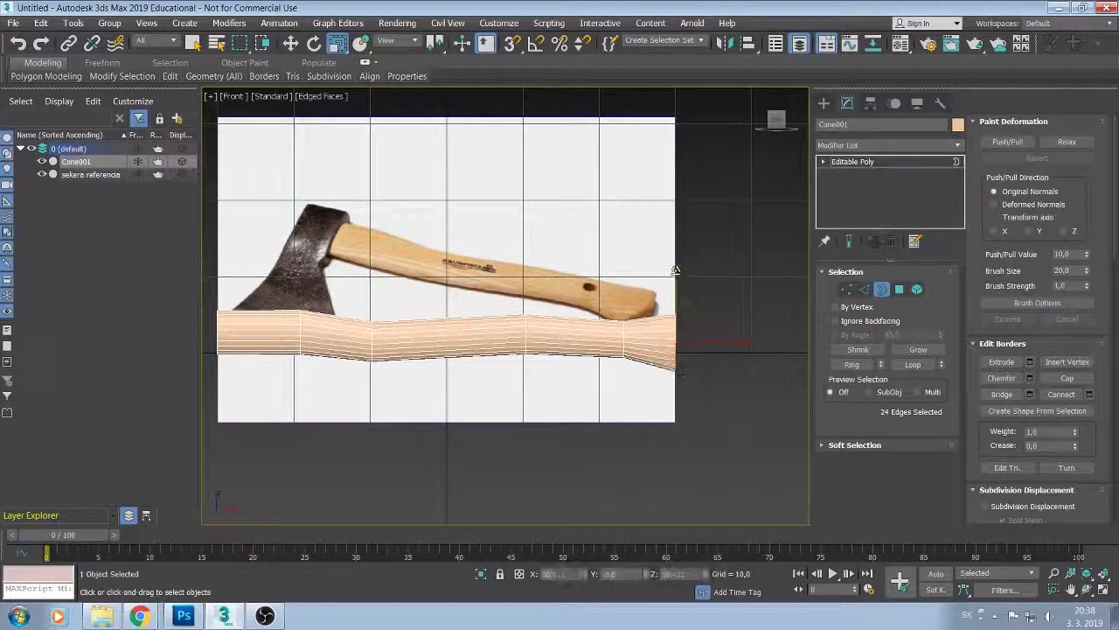
left_click(290, 43)
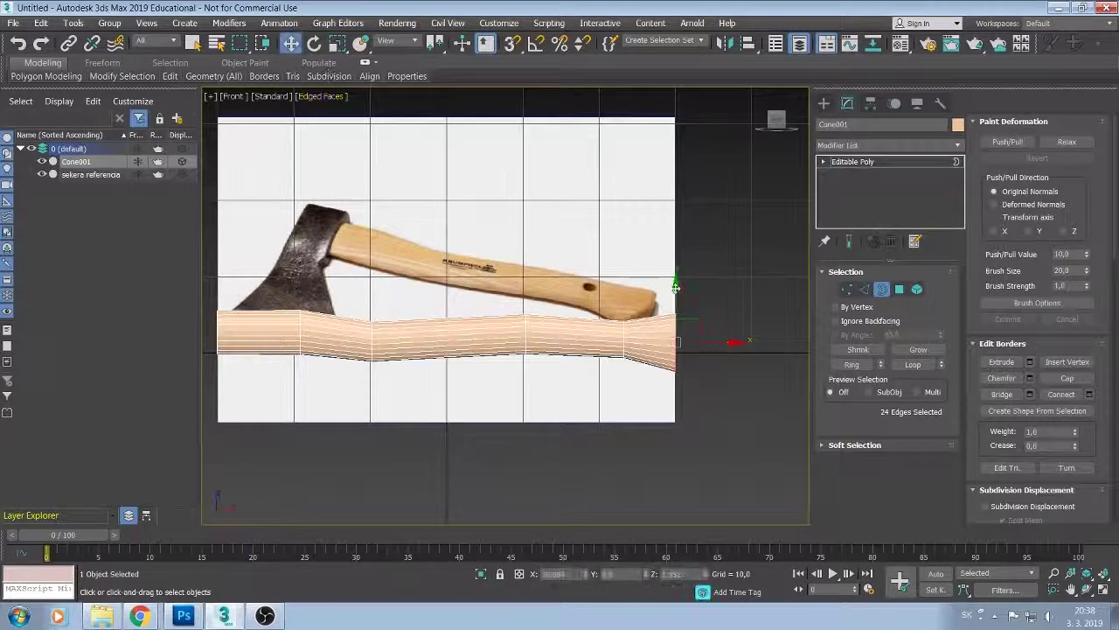
left_click_drag(675, 285, 677, 289)
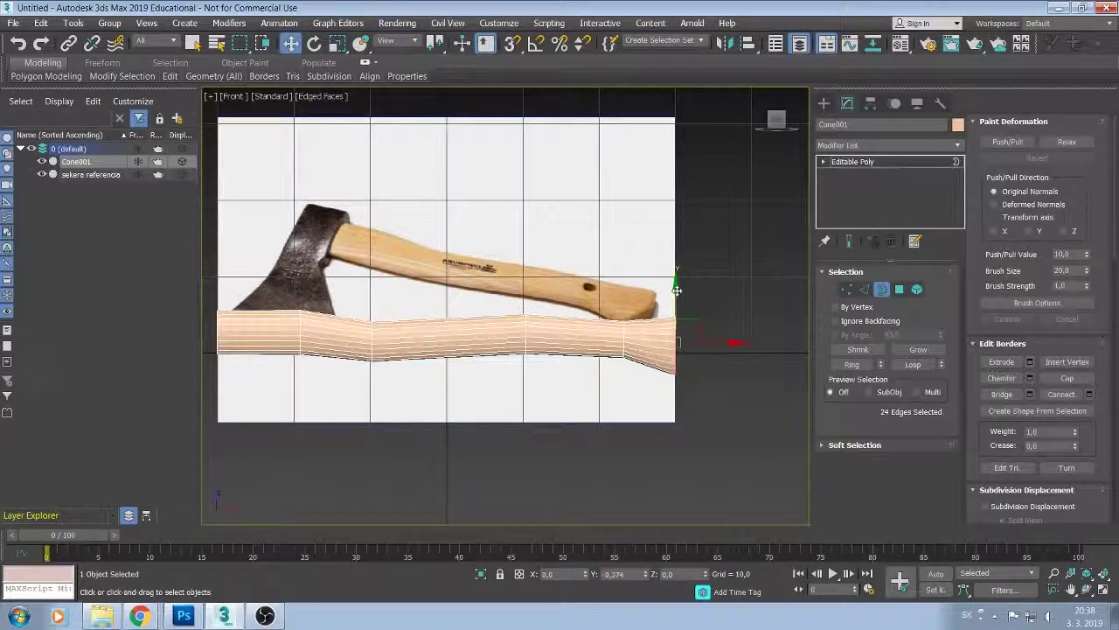
mouse_move(617, 282)
middle_mouse_down()
mouse_move(644, 229)
mouse_move(633, 243)
middle_mouse_up()
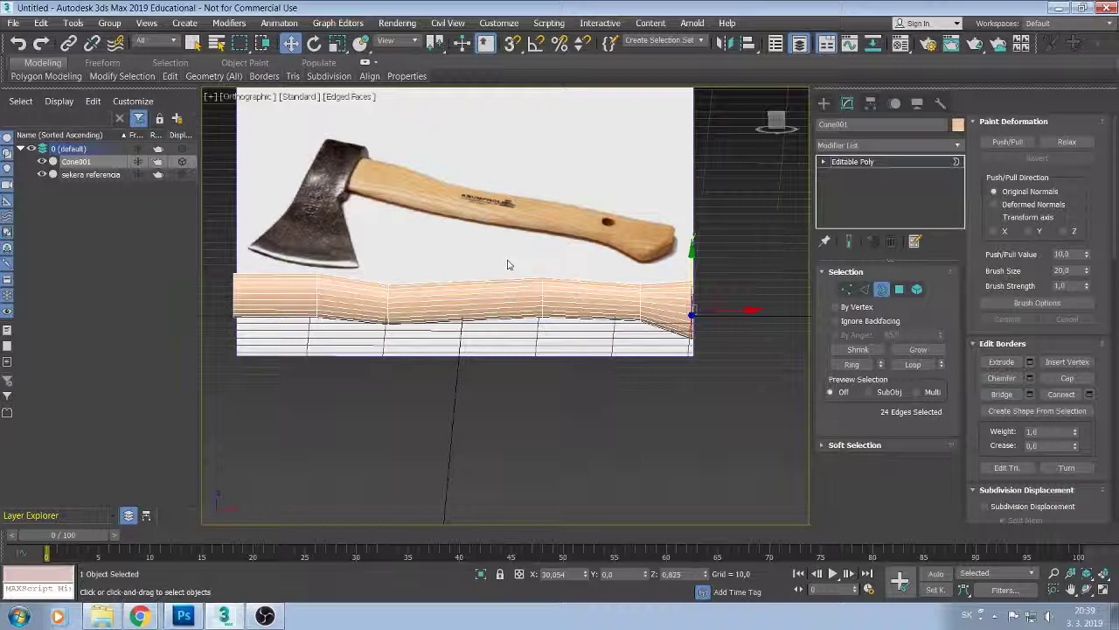
Orbit around the handle and enter Edge mode with the 24 open-end border edges selected.
middle_click_drag(521, 252, 492, 245, "alt")
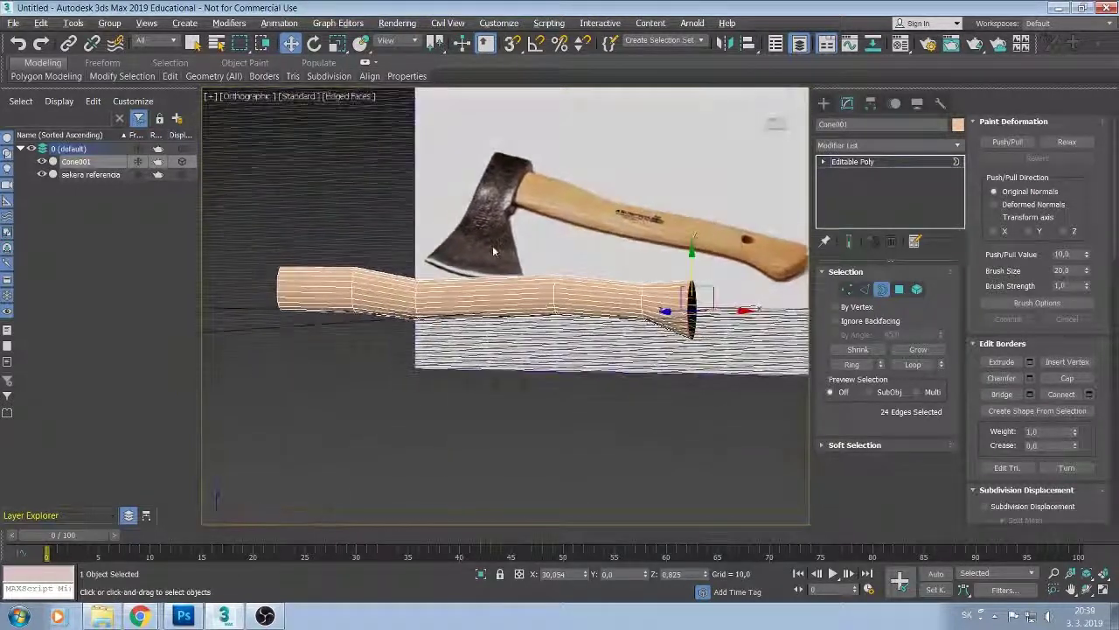
mouse_move(742, 280)
middle_mouse_down("alt")
mouse_move(664, 303)
mouse_move(648, 291)
mouse_move(645, 310)
middle_mouse_up("alt")
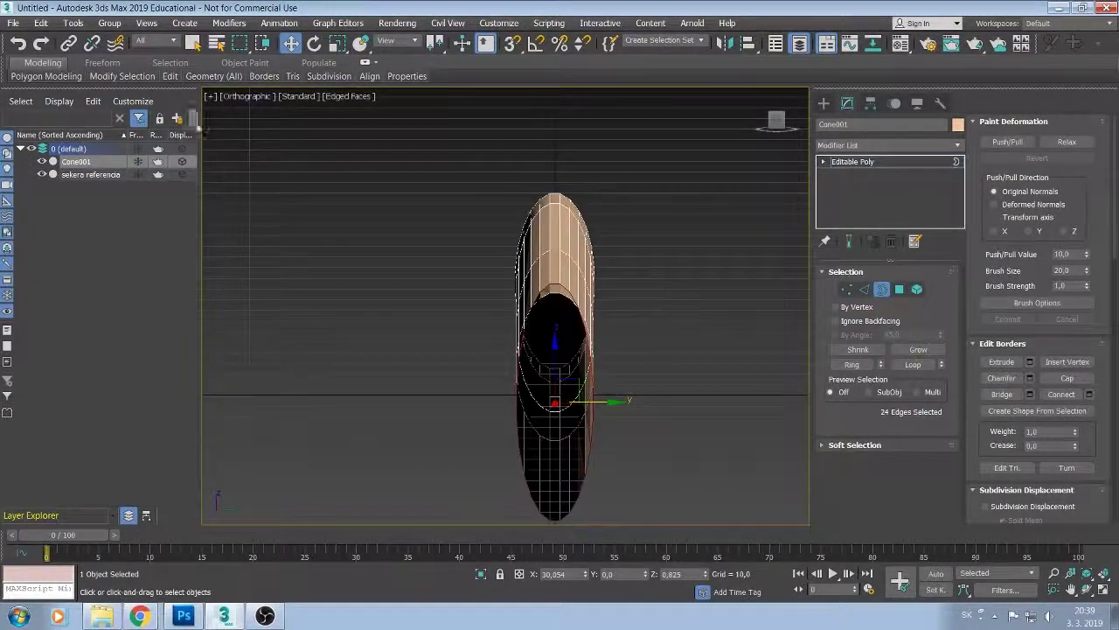
left_click(863, 290)
mouse_move(622, 304)
middle_mouse_down("alt")
mouse_move(631, 300)
mouse_move(628, 312)
mouse_move(566, 310)
mouse_move(530, 281)
middle_mouse_up("alt")
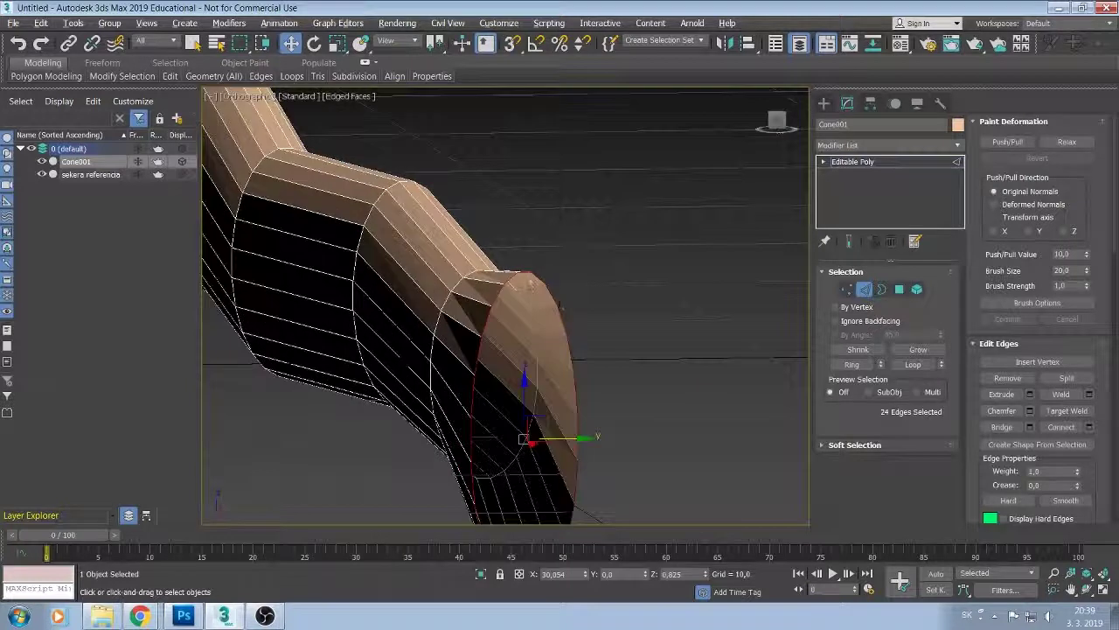
Deselect two stray edges and Bridge the remaining border edges to cap the butt end.
left_click(527, 273, "alt")
middle_click_drag(611, 321, 606, 182)
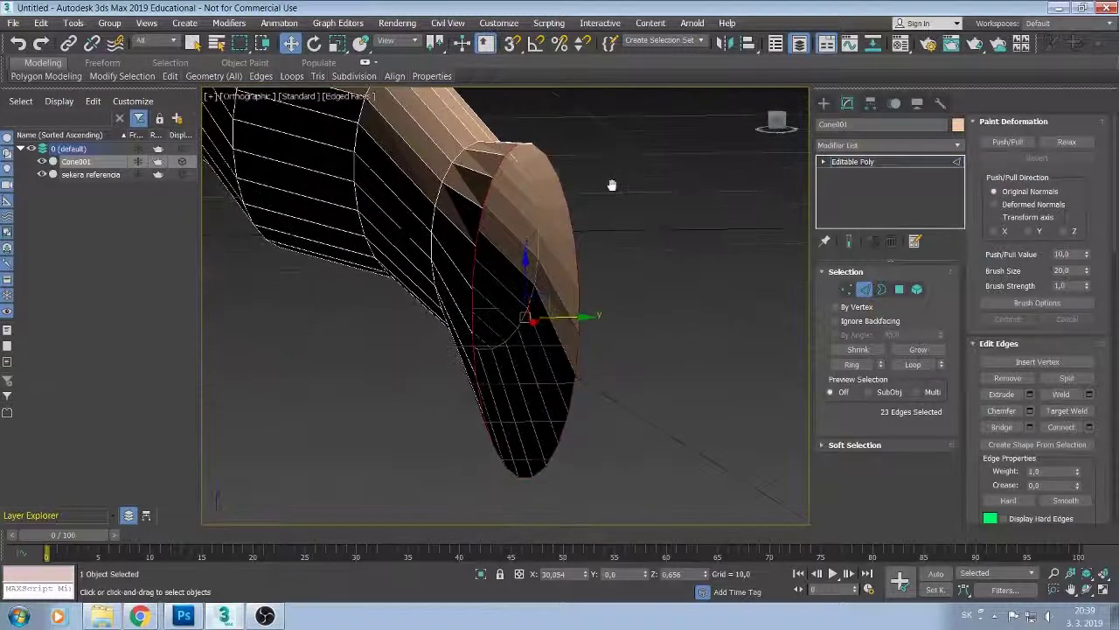
left_click(521, 474, "alt")
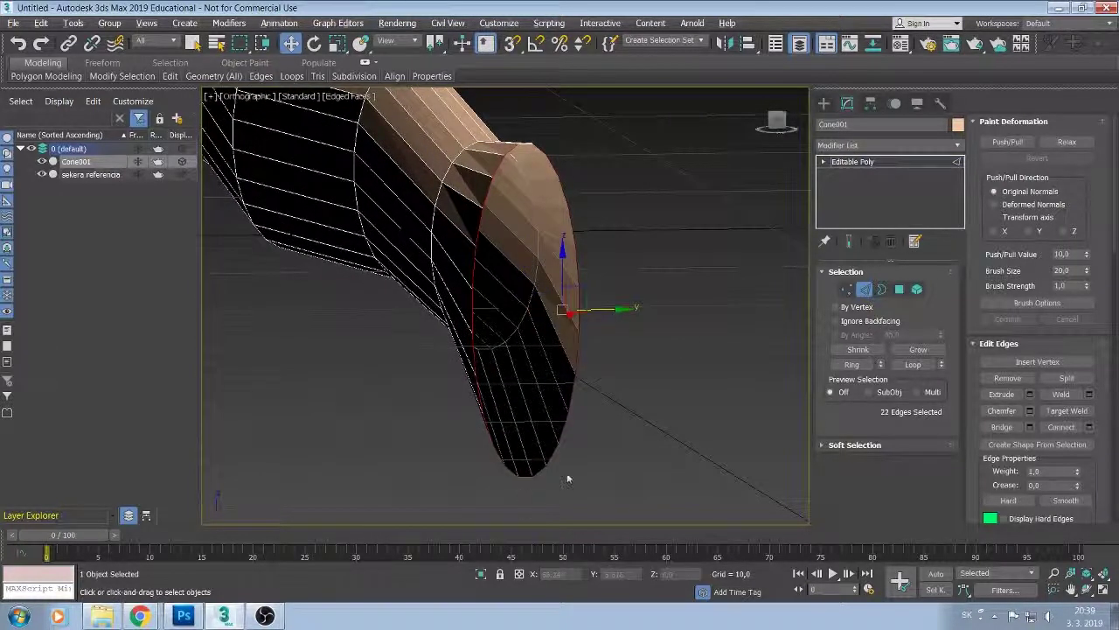
left_click(1001, 426)
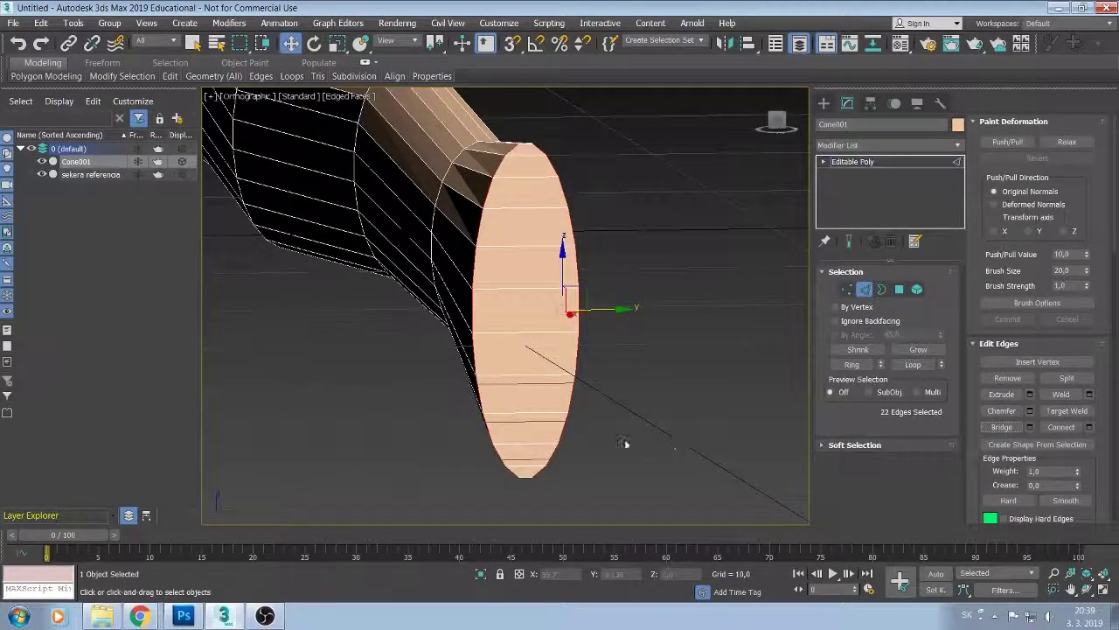
middle_click_drag(624, 439, 701, 436, "alt")
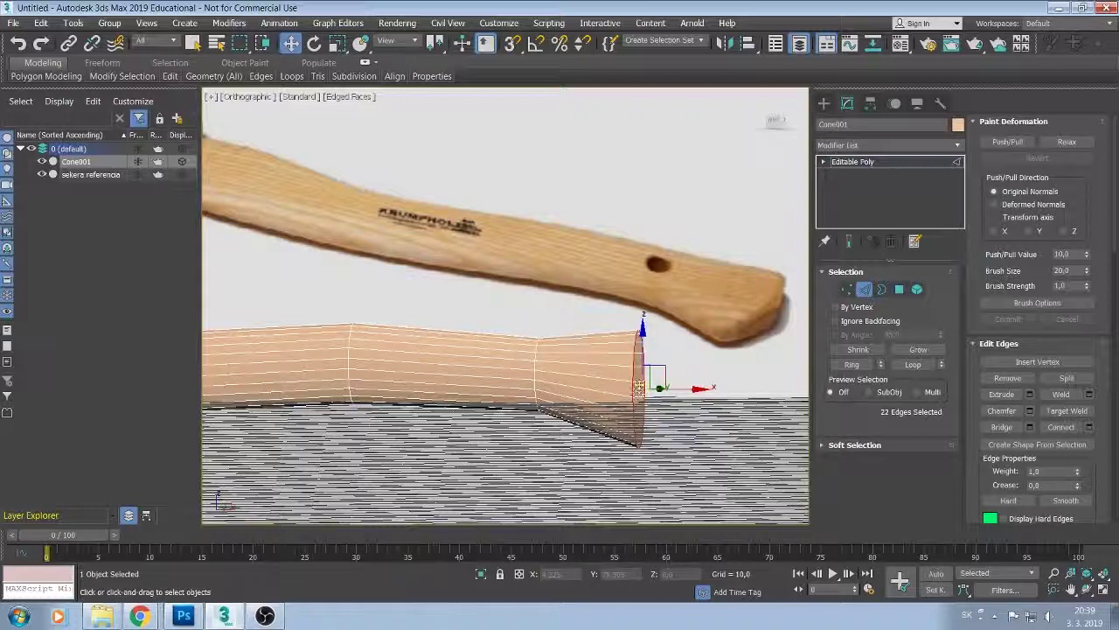
Select an edge loop on the end cap, activate Select and Rotate, clear it and enter Vertex mode.
left_click(639, 383)
middle_click_drag(719, 418, 675, 410, "alt")
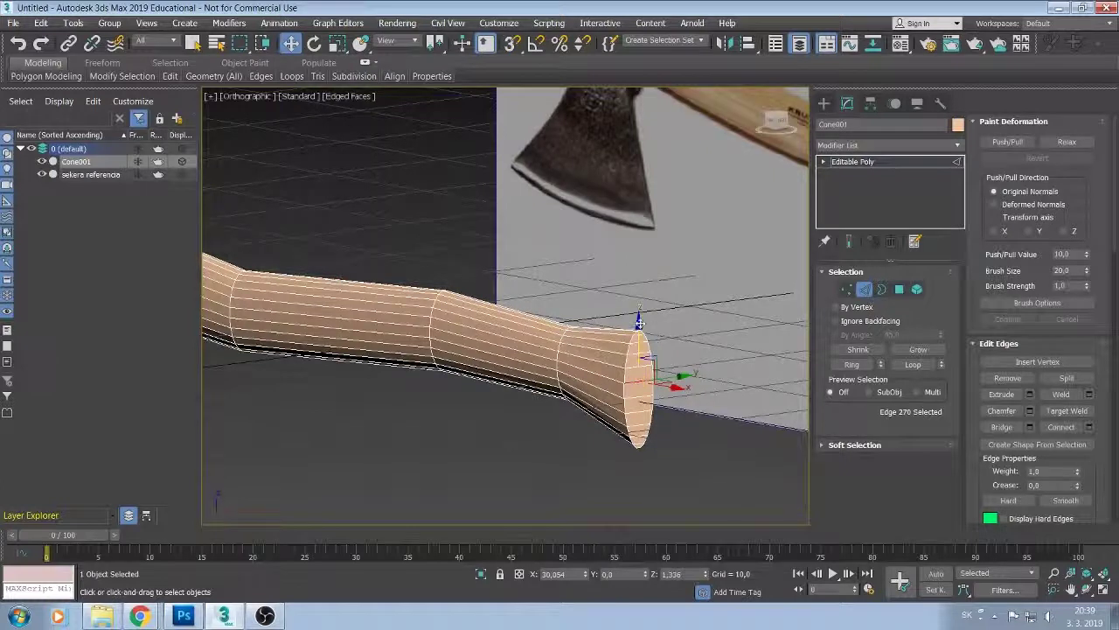
left_click(644, 400)
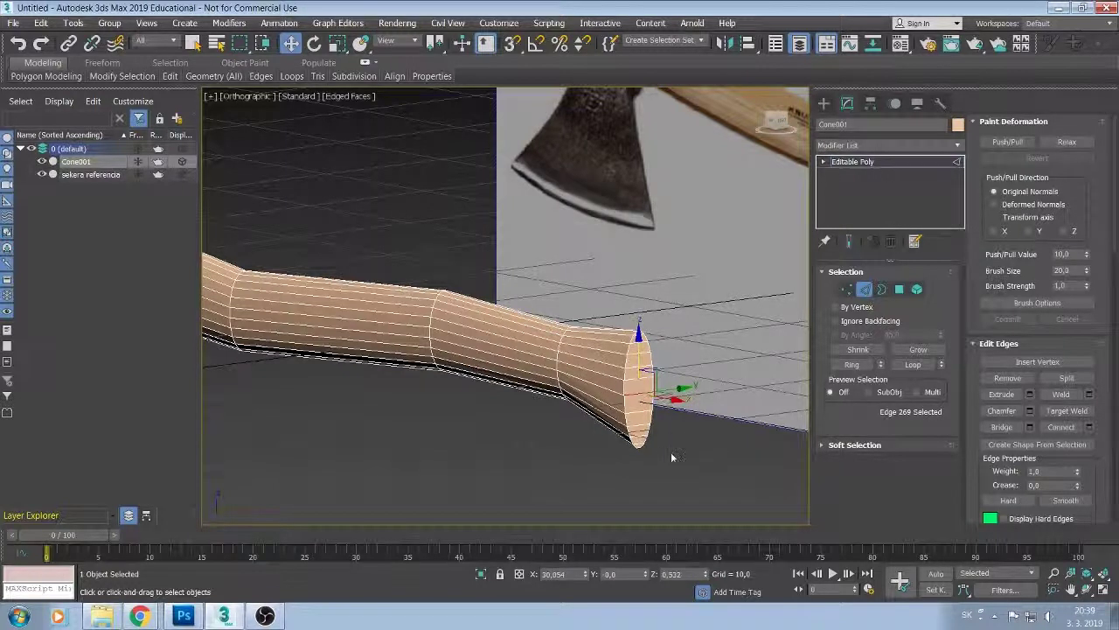
double_click(645, 420)
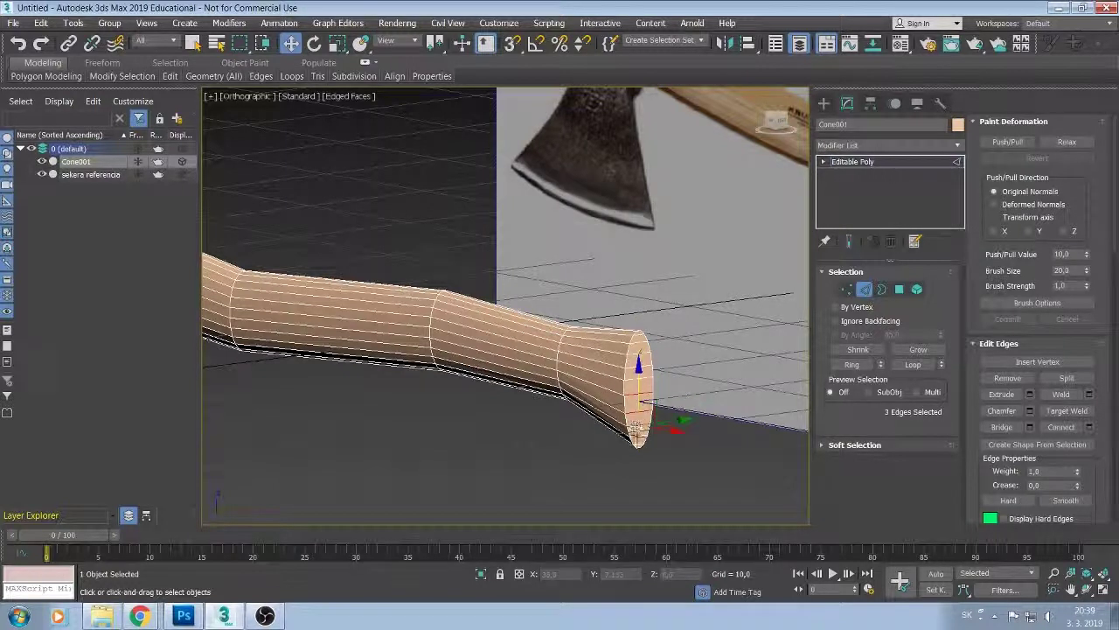
mouse_move(657, 467)
middle_mouse_down("alt")
mouse_move(684, 459)
mouse_move(658, 471)
middle_mouse_up("alt")
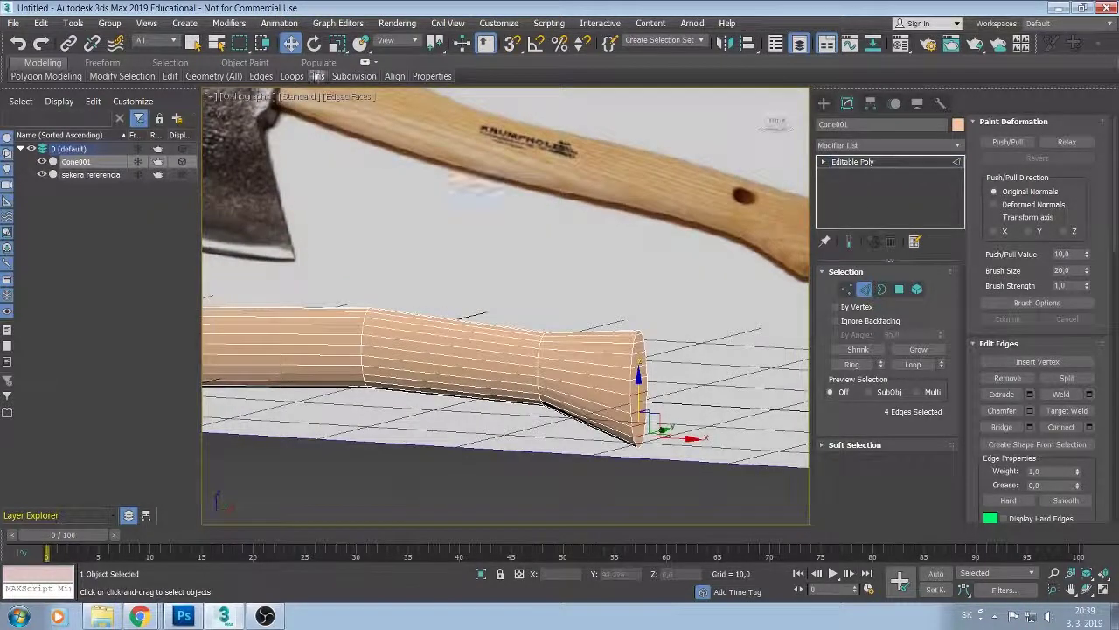
left_click(314, 43)
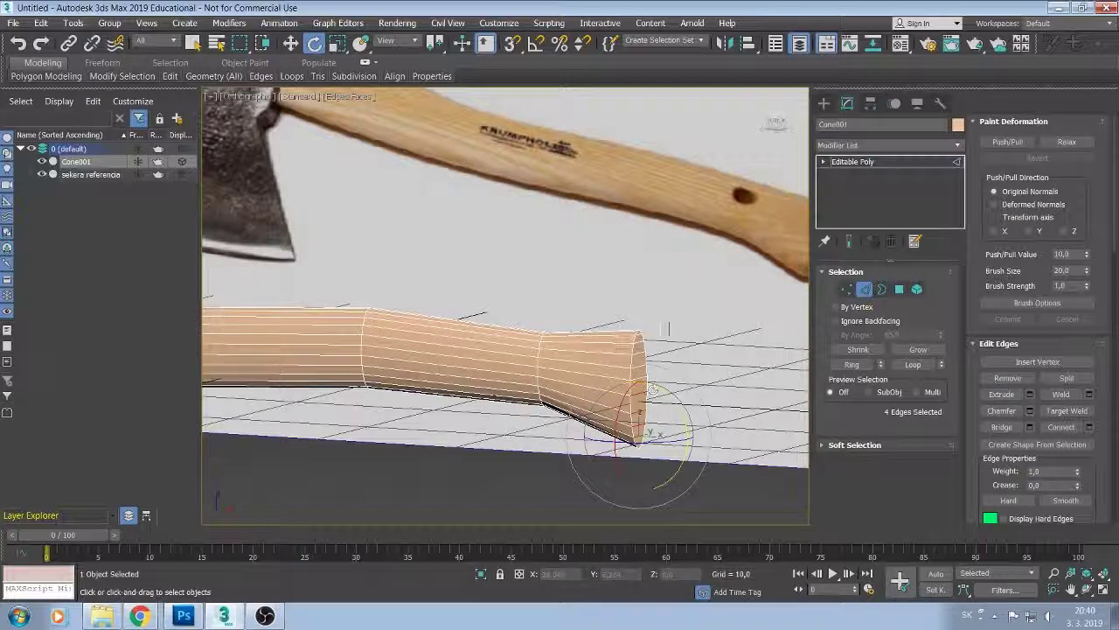
left_click(690, 380)
middle_click_drag(690, 380, 670, 376, "alt")
left_click(845, 289)
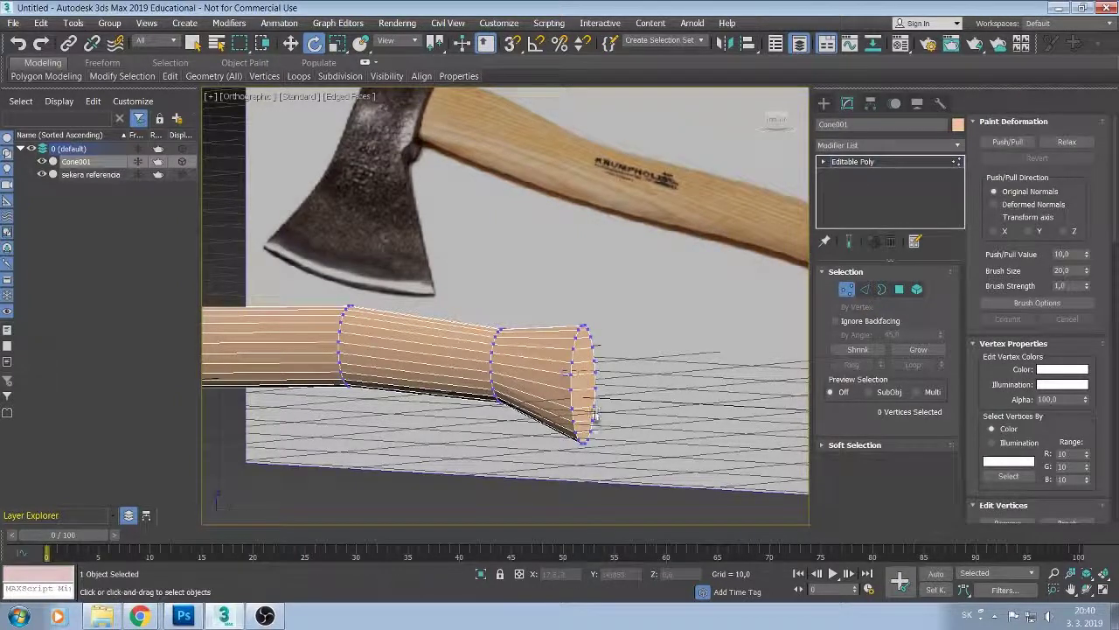
Select the lower end-ring vertices, tilt them slightly and shift them toward the handle body.
left_click_drag(567, 362, 614, 465)
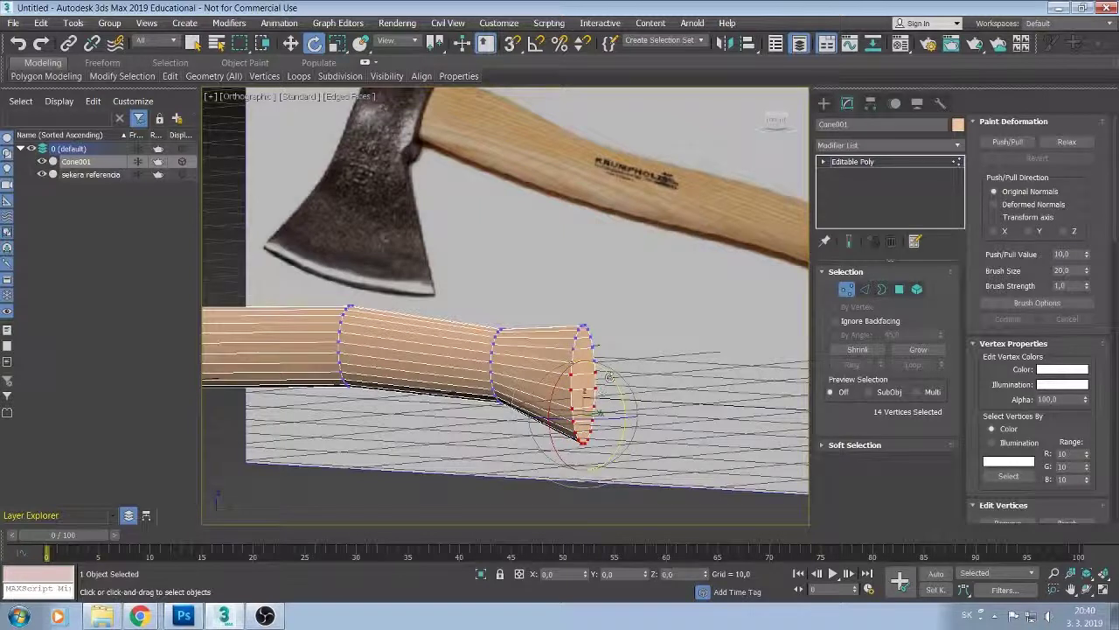
left_click_drag(600, 390, 612, 383)
left_click_drag(614, 393, 604, 398)
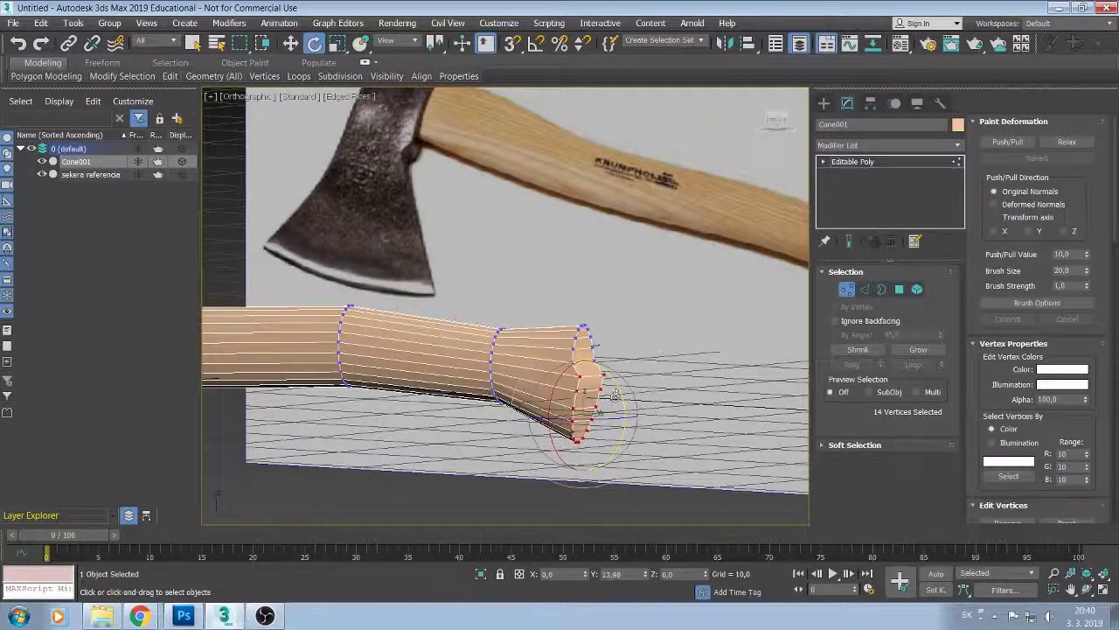
left_click(291, 43)
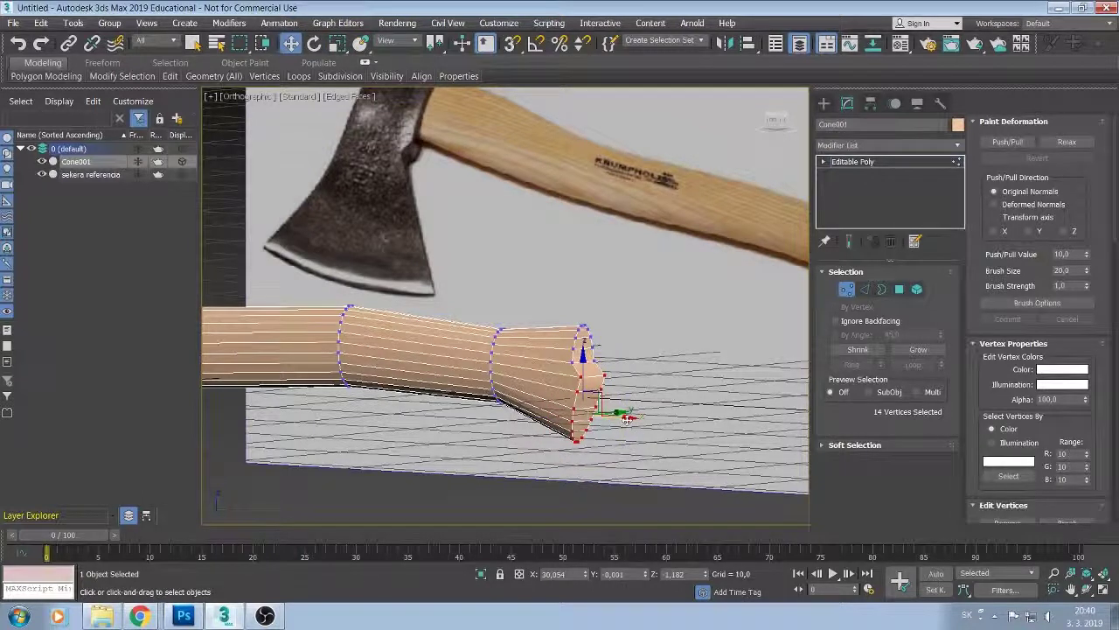
left_click_drag(627, 419, 619, 442)
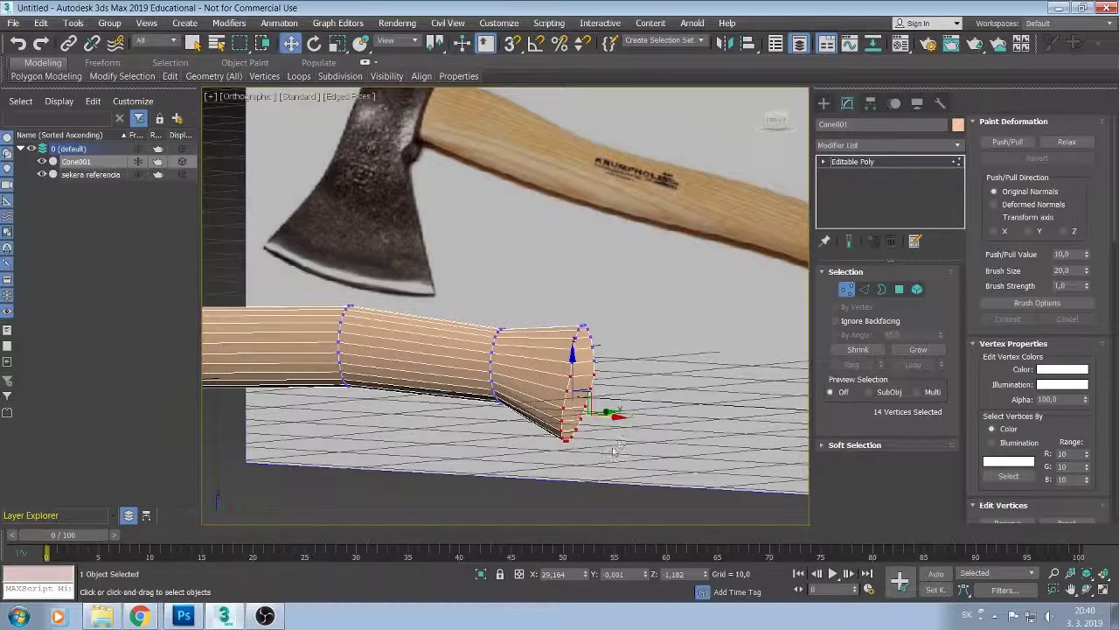
middle_click_drag(619, 442, 644, 452, "alt")
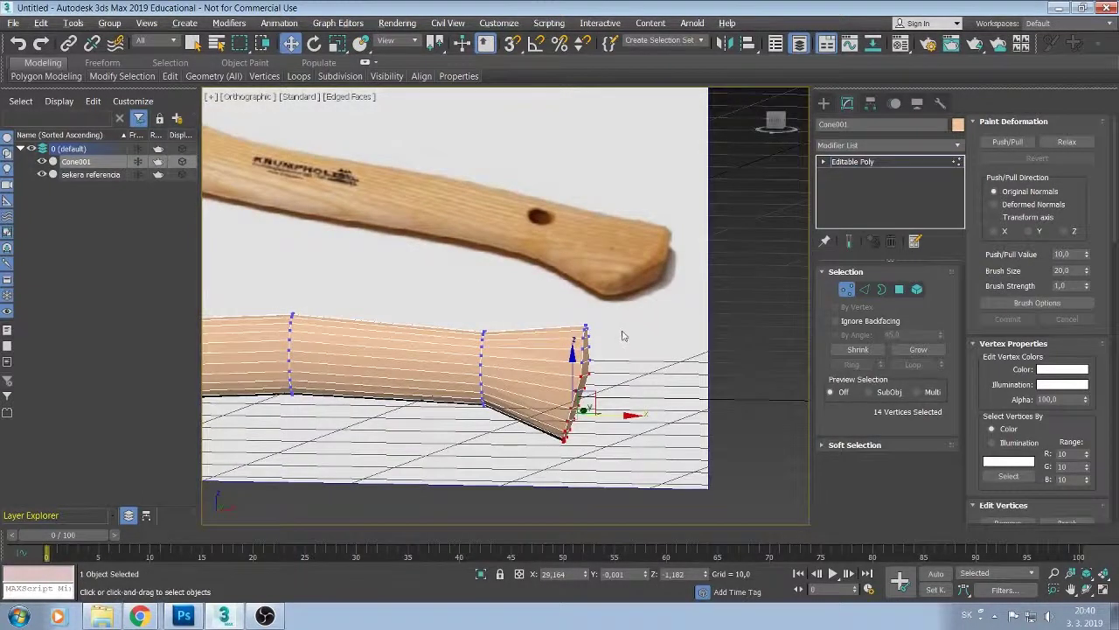
scroll(560, 321, "down", 2)
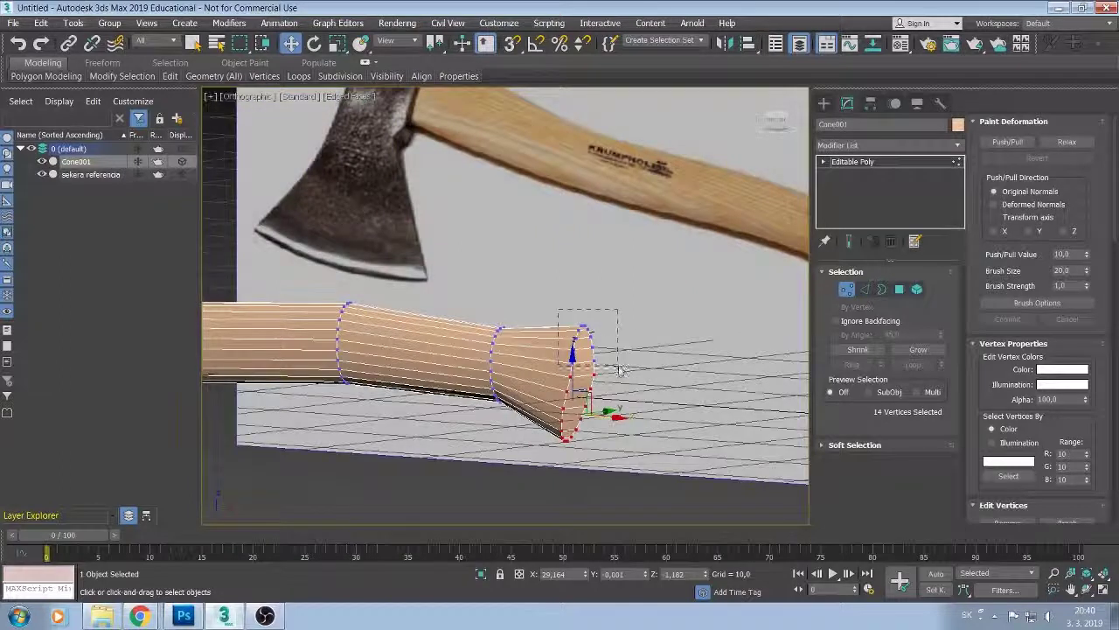
Select the top end vertices, nudge them outward and rotate them, then deselect.
left_click_drag(619, 371, 628, 341)
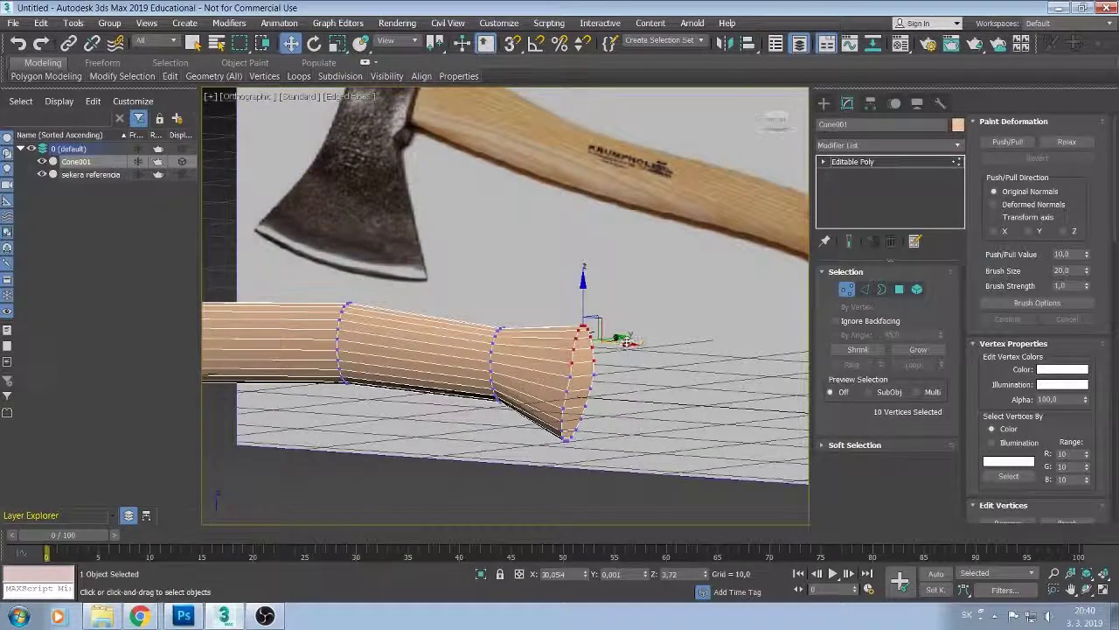
middle_click_drag(628, 341, 643, 370, "alt")
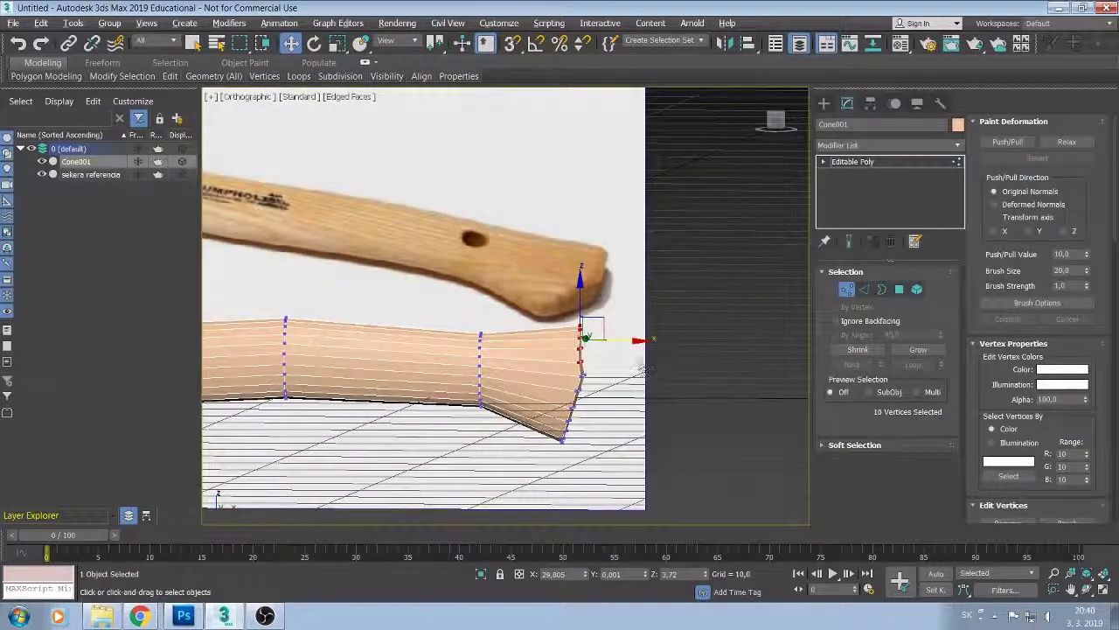
left_click_drag(599, 314, 604, 313)
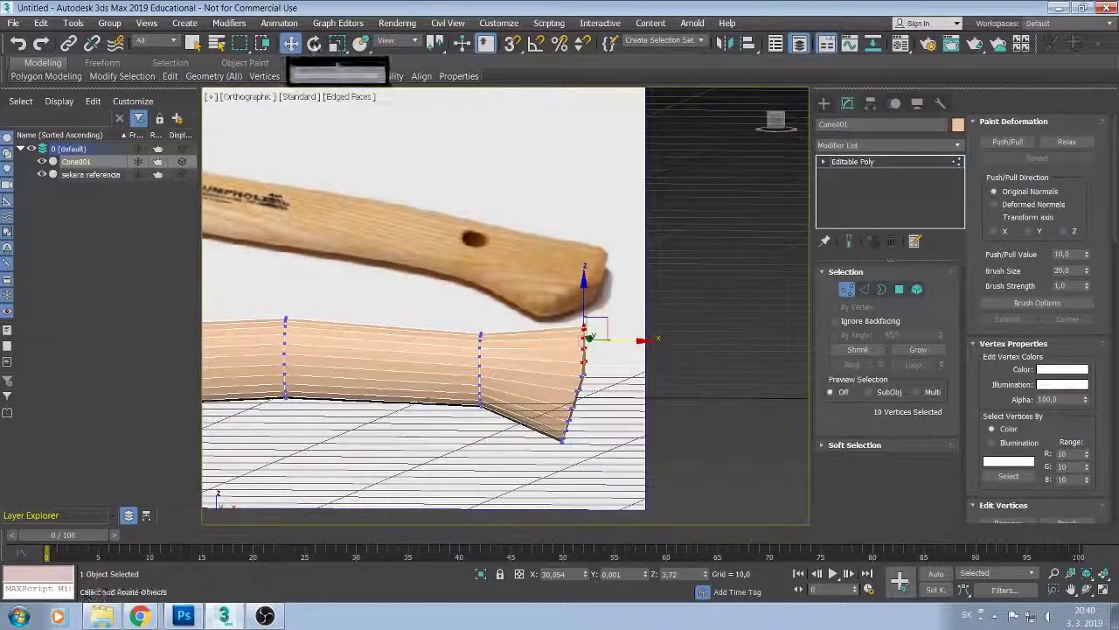
key("e")
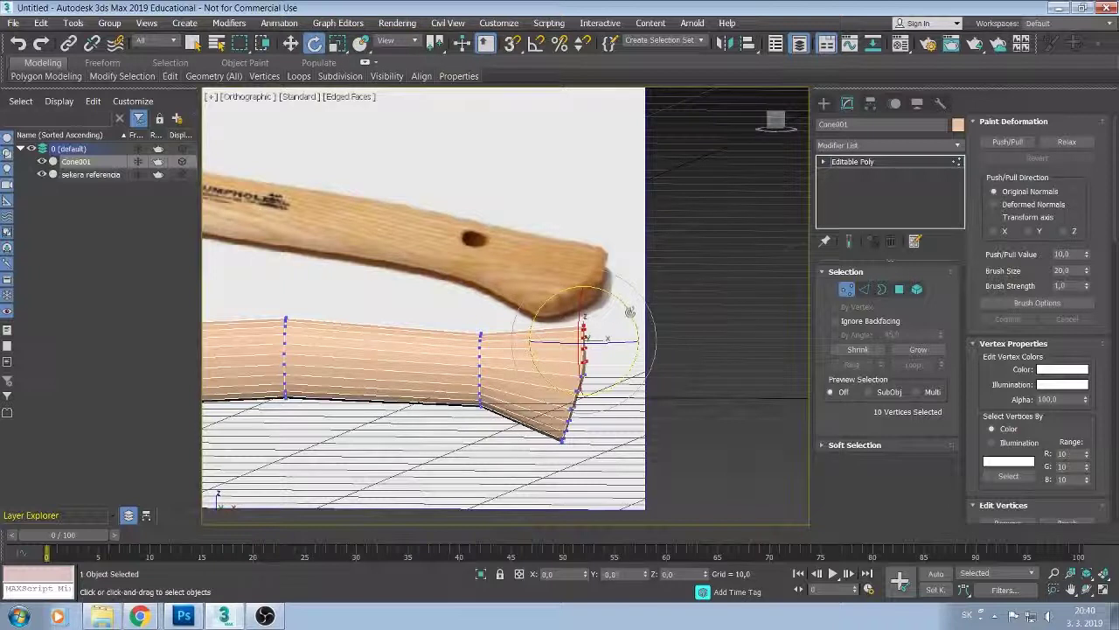
left_click_drag(627, 310, 484, 442)
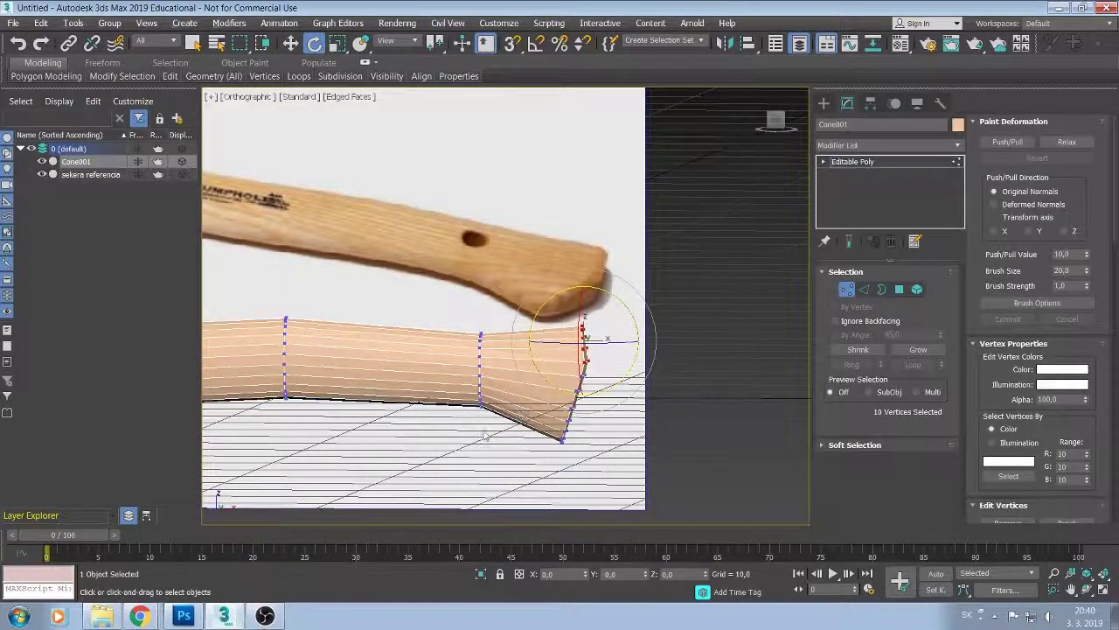
middle_click_drag(483, 442, 637, 399)
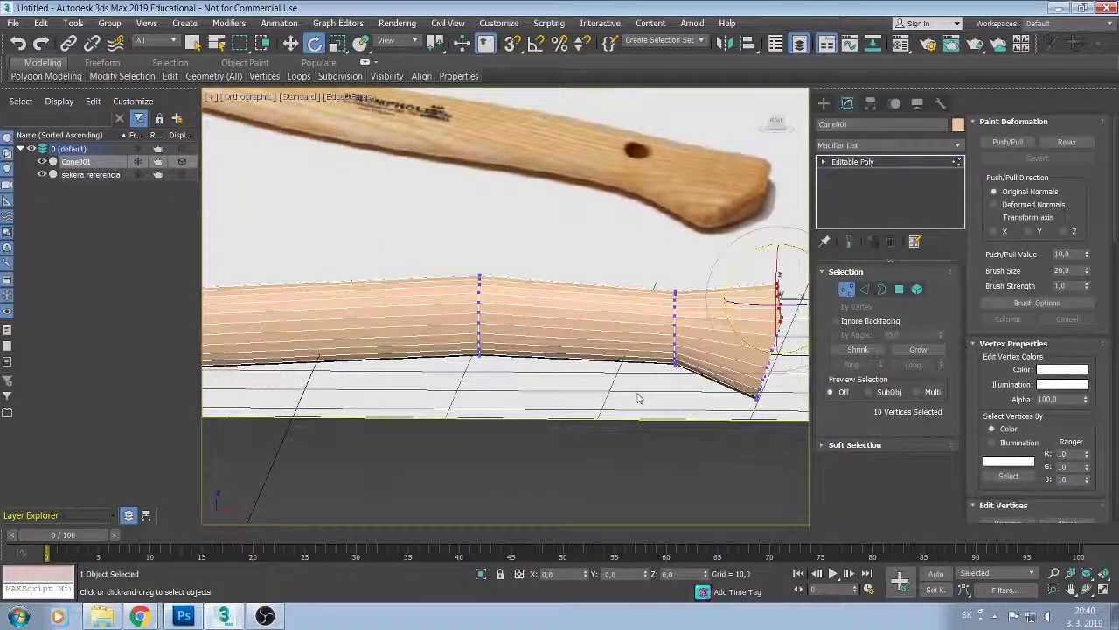
scroll(642, 385, "down", 2)
scroll(645, 367, "down", 1)
scroll(649, 368, "down", 1)
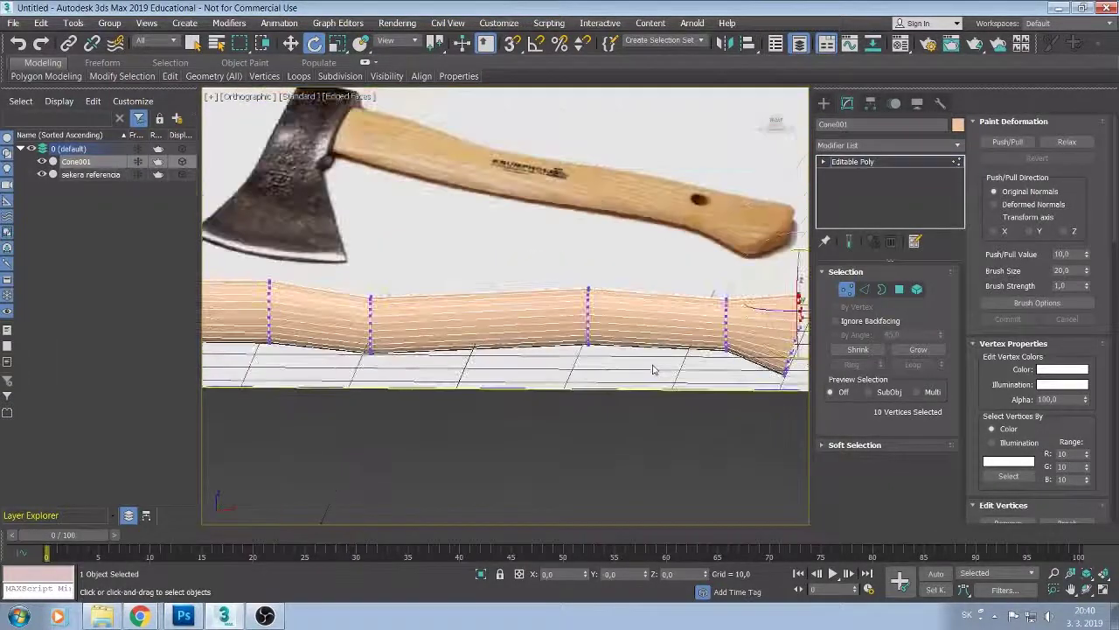
scroll(652, 369, "down", 1)
scroll(557, 378, "down", 1)
scroll(557, 381, "down", 1)
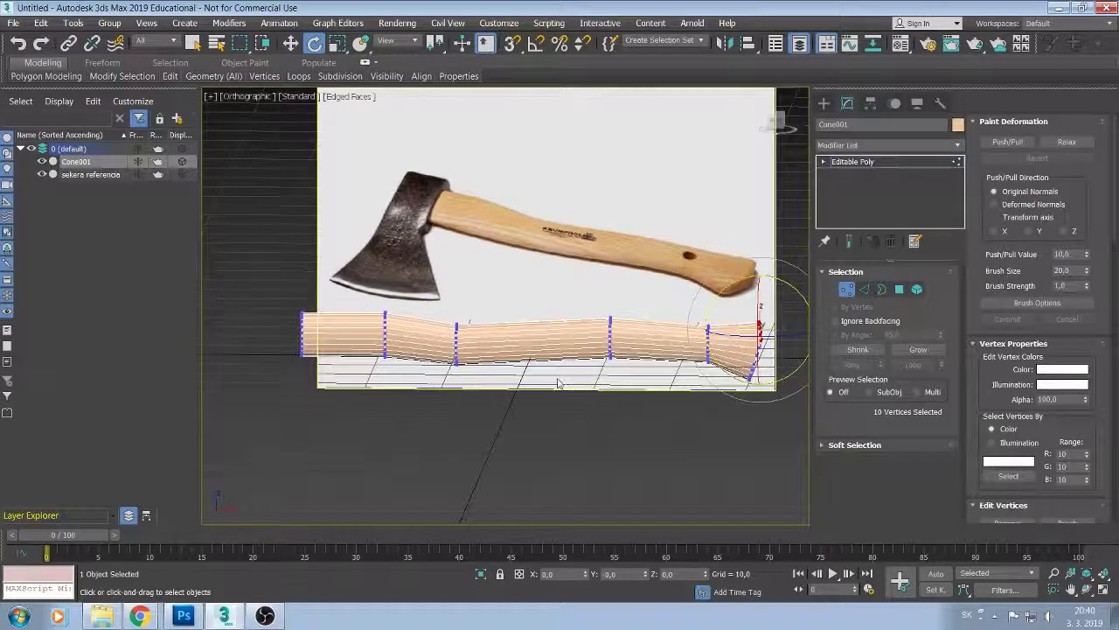
scroll(557, 382, "up", 2)
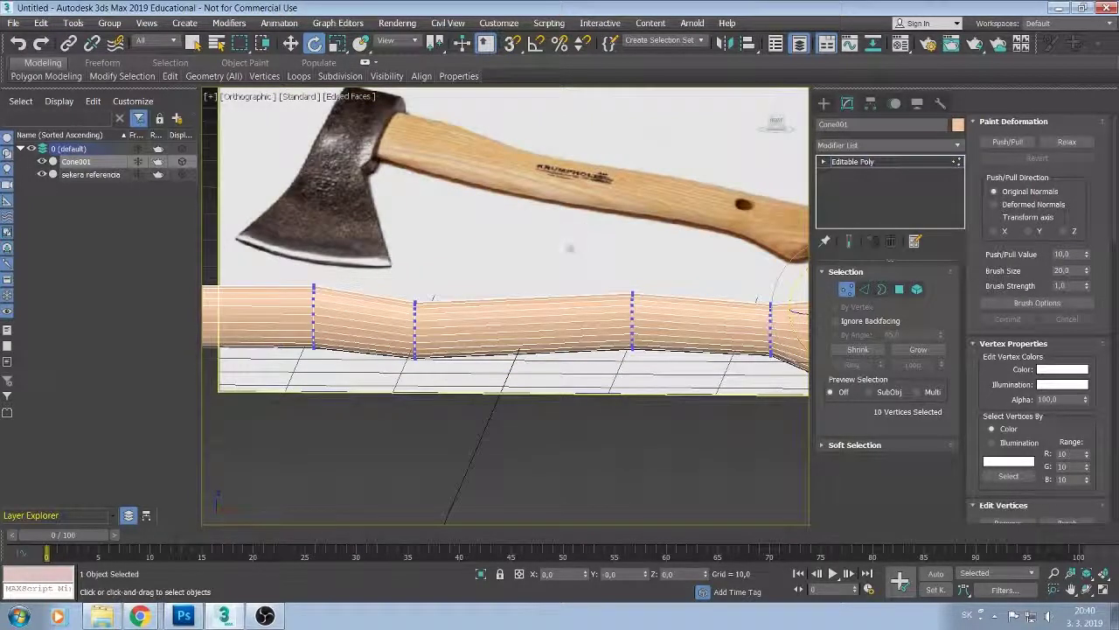
left_click(567, 248)
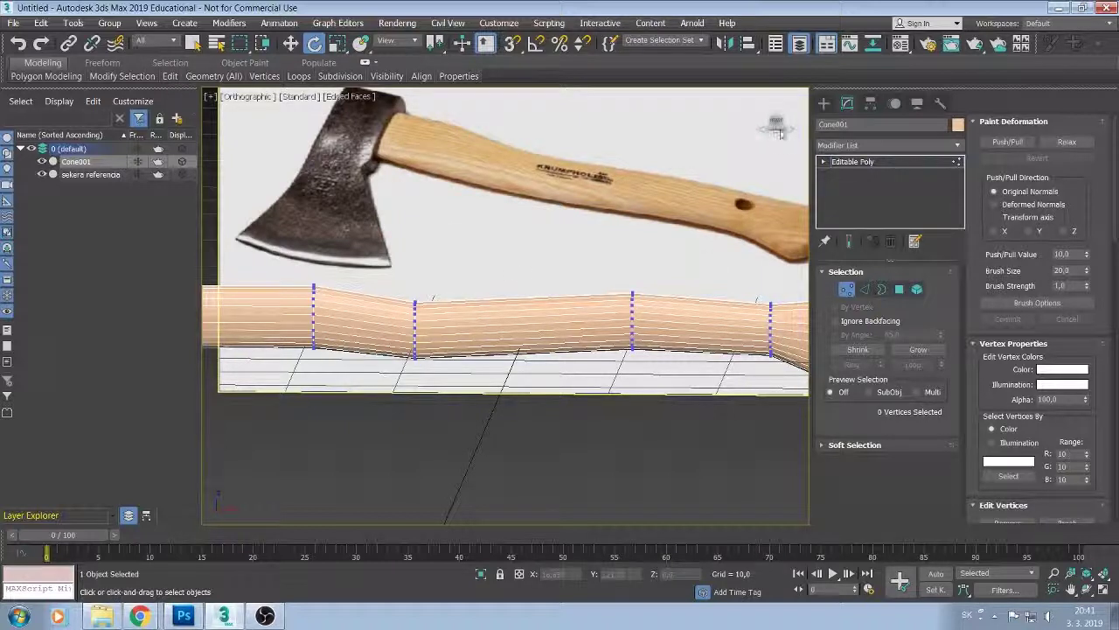
left_click_drag(776, 123, 622, 270)
Switch to Front view and arm Modeling > Edit > SwiftLoop.
key("f")
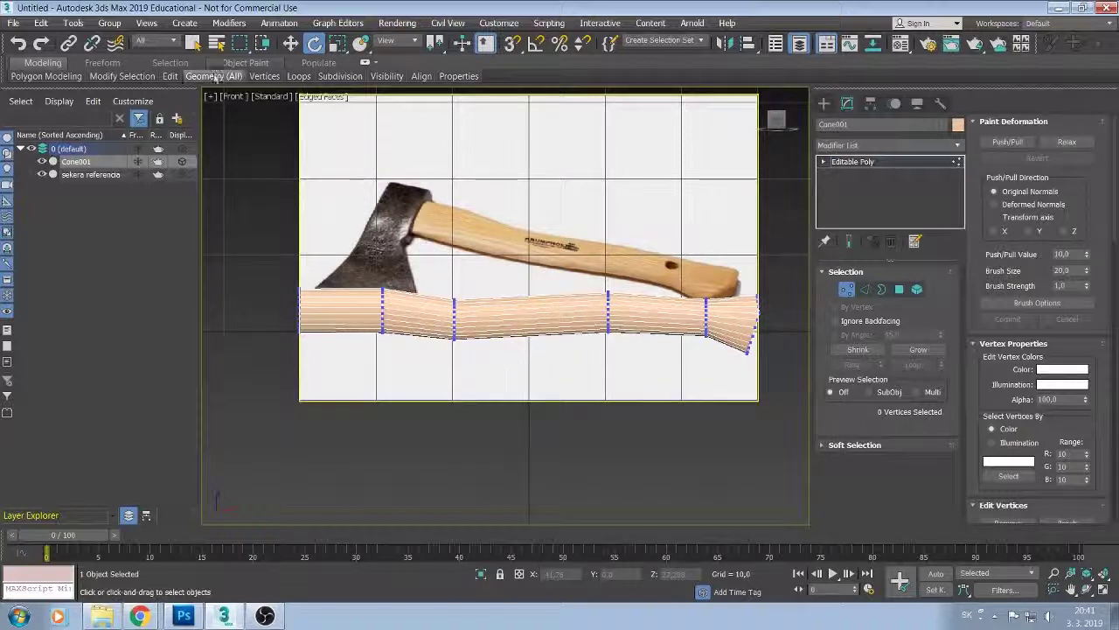
scroll(104, 68, "down", 4)
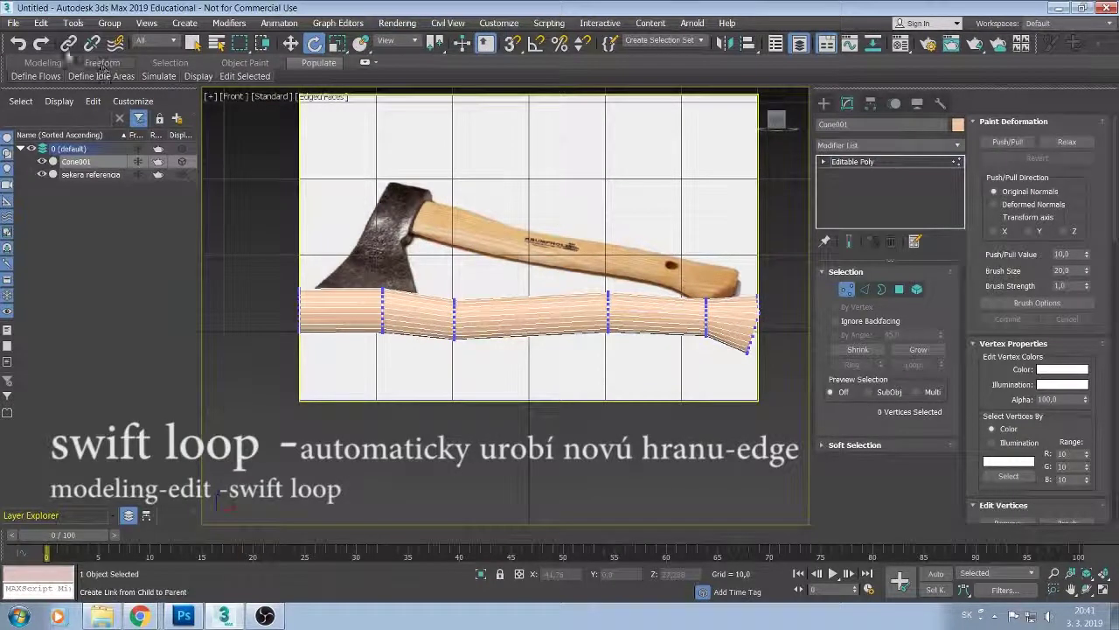
left_click(37, 65)
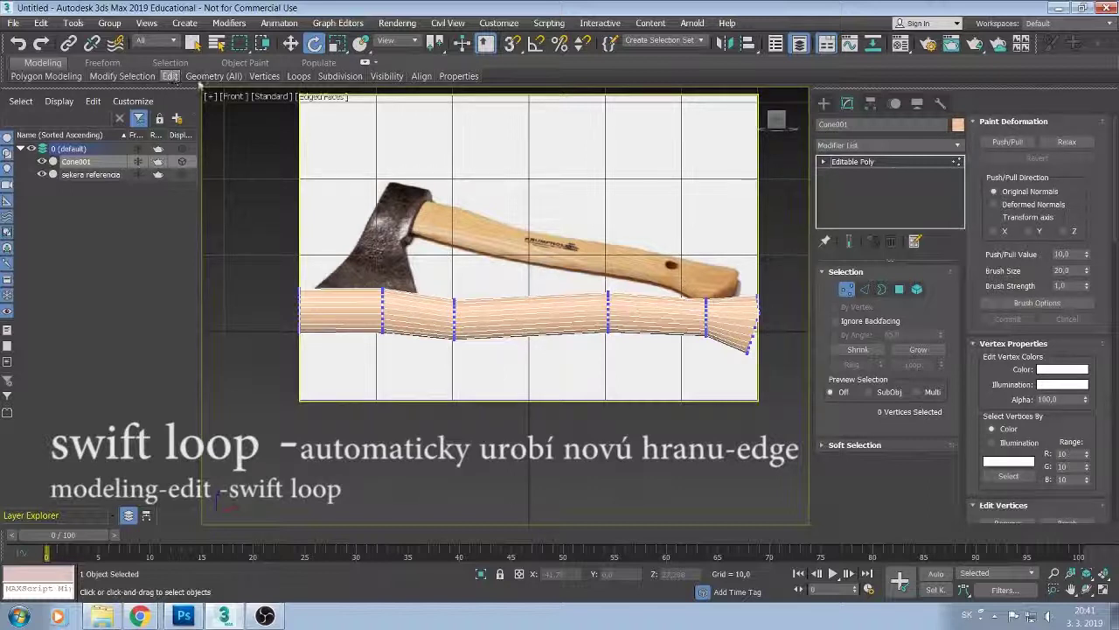
left_click(171, 77)
left_click(282, 110)
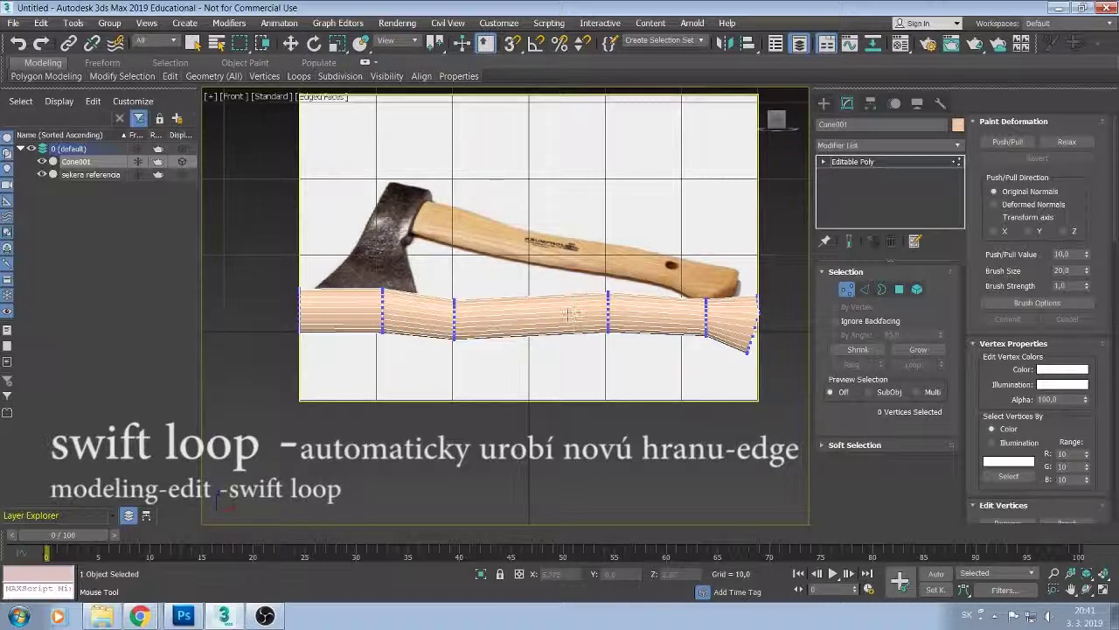
scroll(576, 308, "up", 3)
scroll(576, 309, "down", 3)
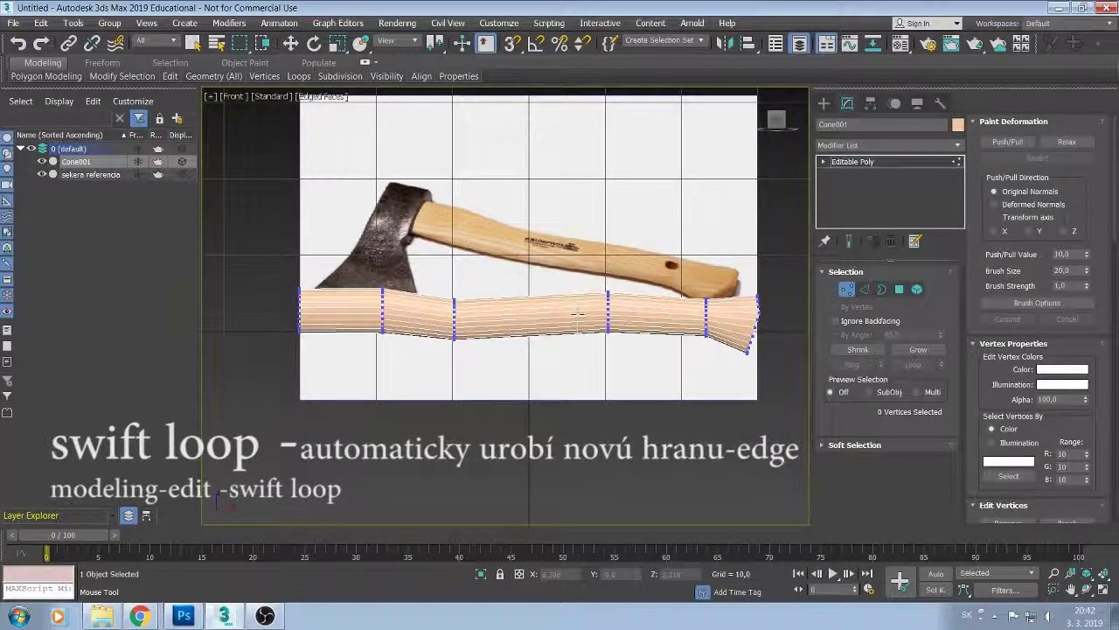
Insert six SwiftLoop edge loops along the handle, from the head end to the flared butt.
left_click(577, 312)
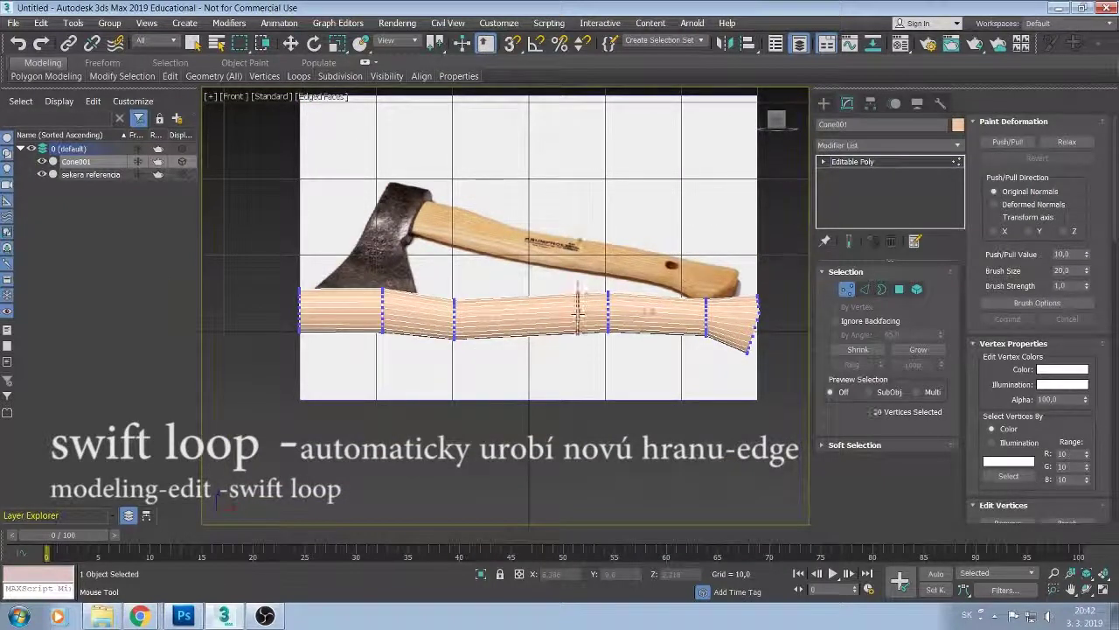
left_click(640, 306)
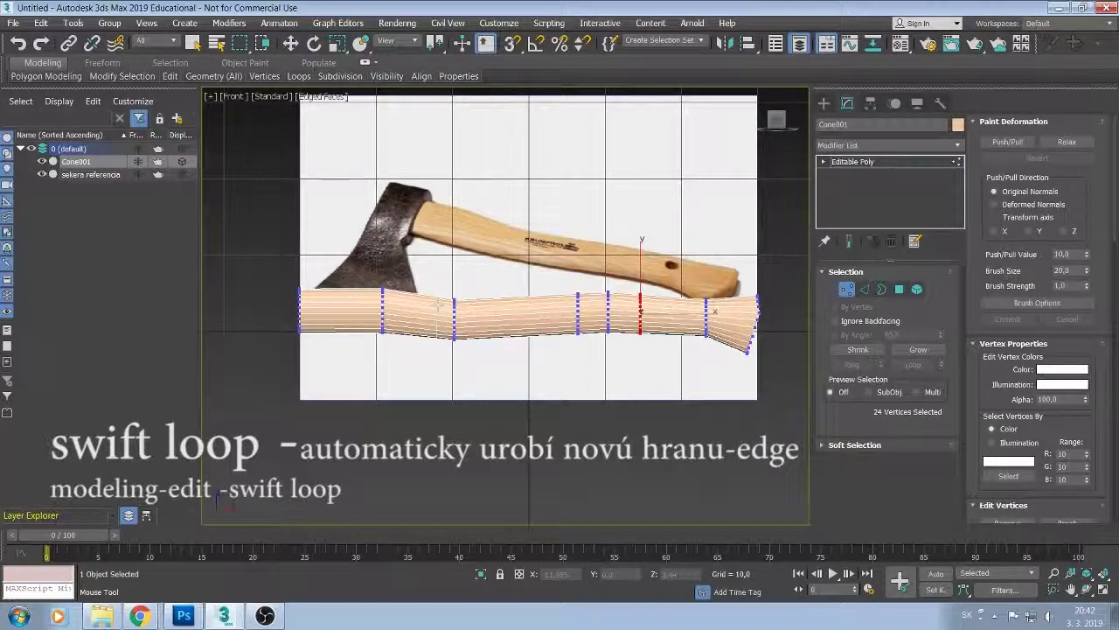
left_click(438, 306)
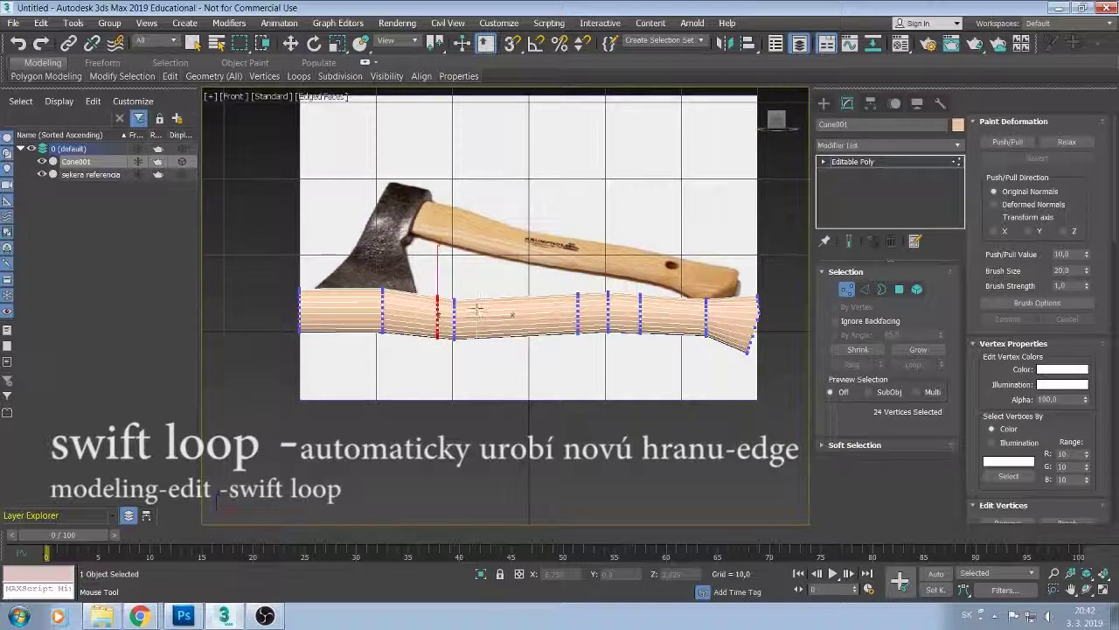
left_click(473, 306)
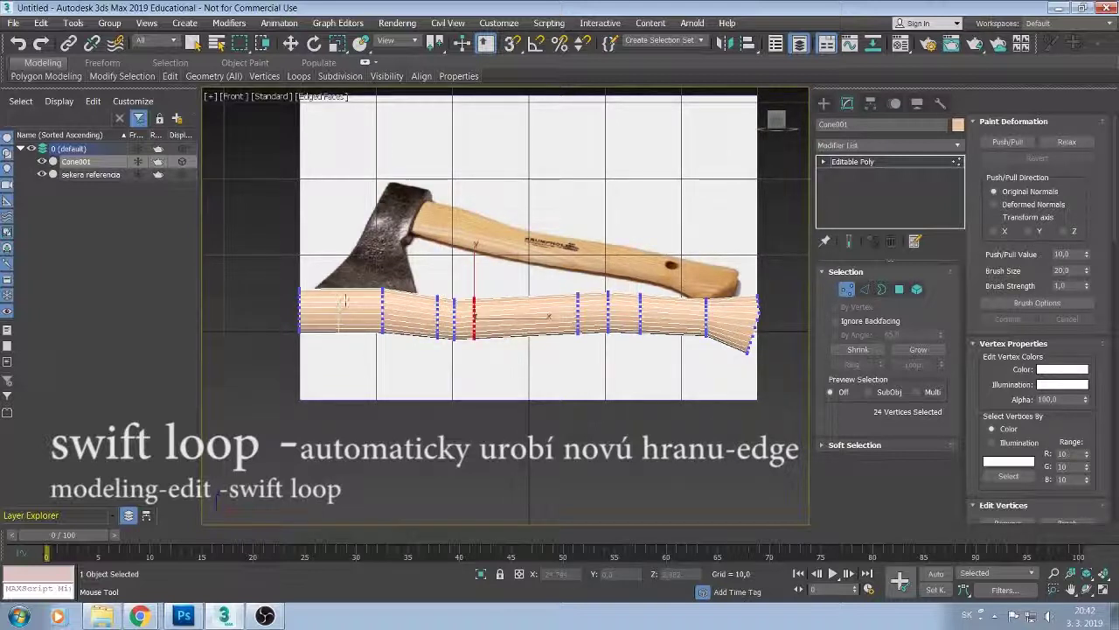
left_click(396, 302)
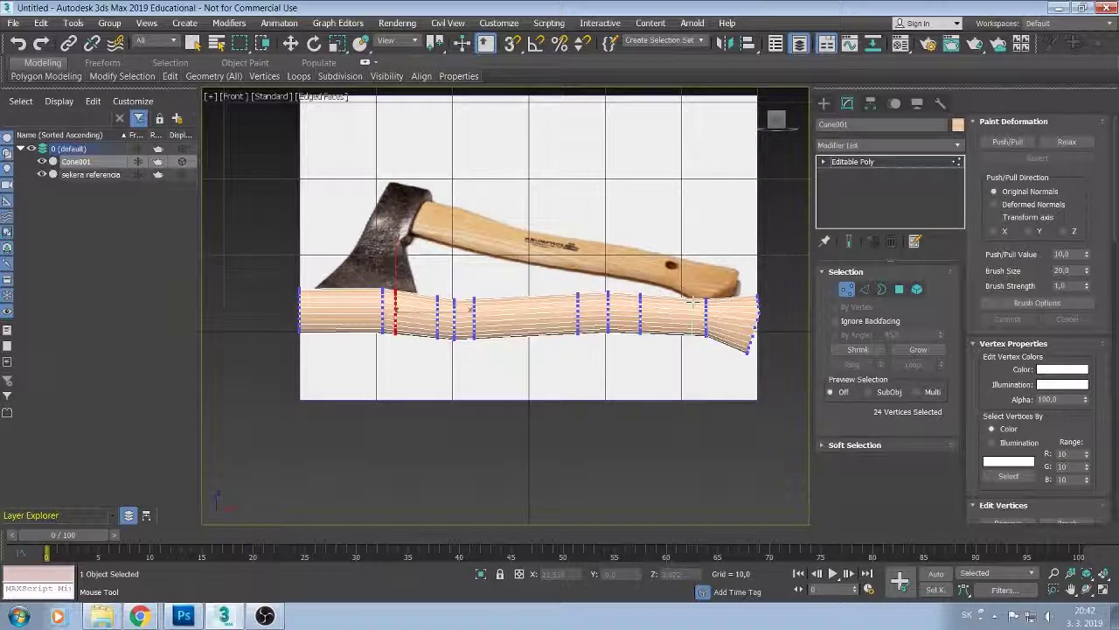
left_click_drag(691, 301, 710, 339)
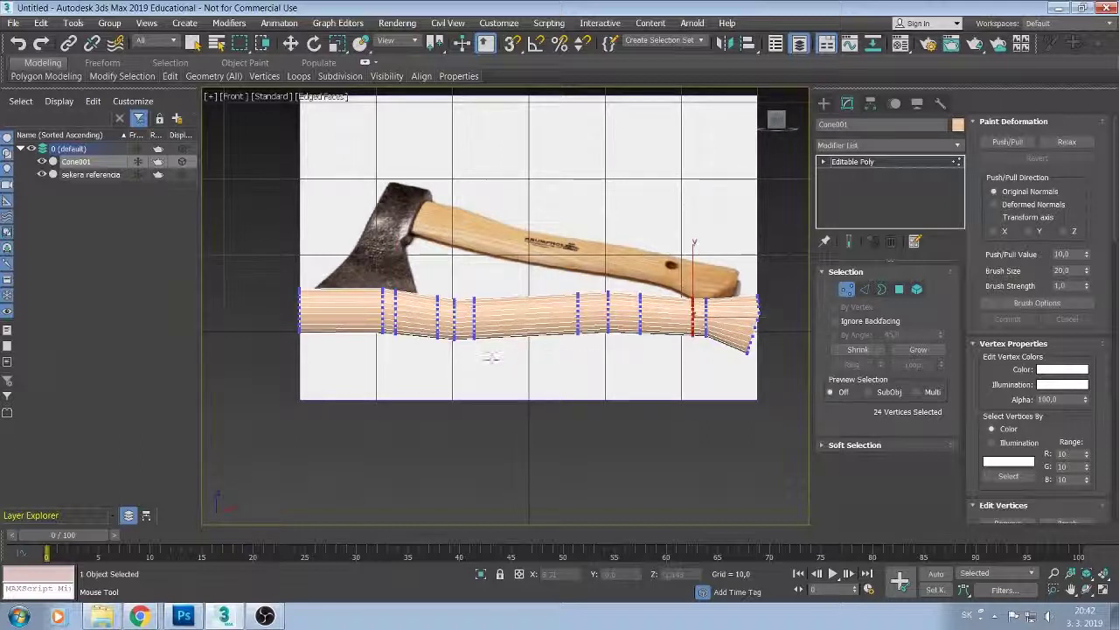
middle_click_drag(492, 358, 571, 362, "alt")
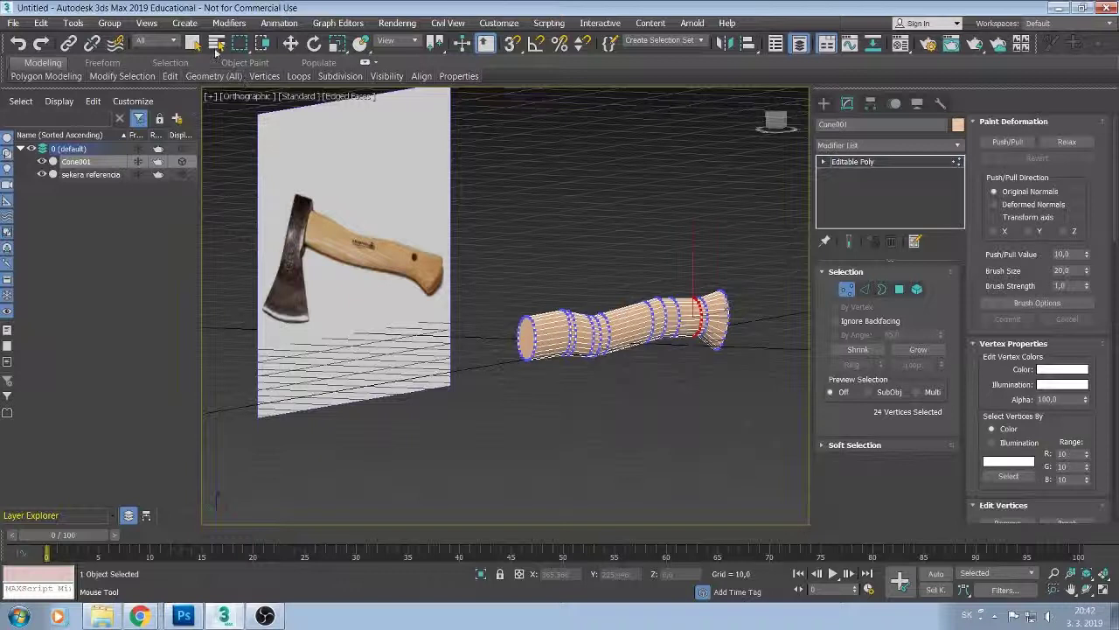
Select the ring of vertices at the handle's end.
left_click(290, 44)
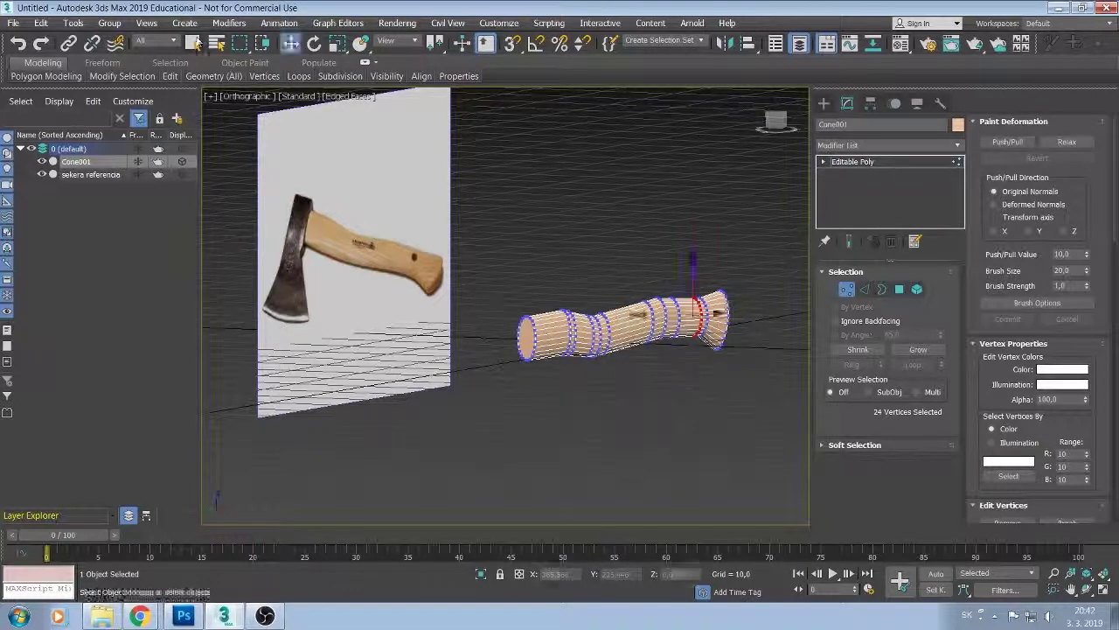
left_click(194, 44)
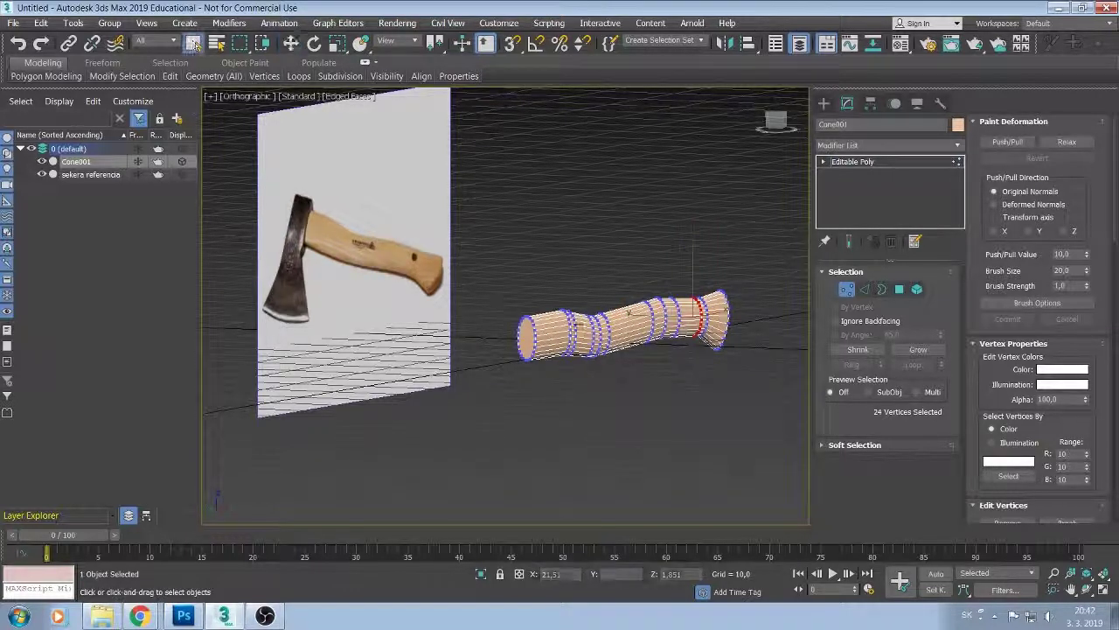
left_click_drag(558, 384, 541, 389)
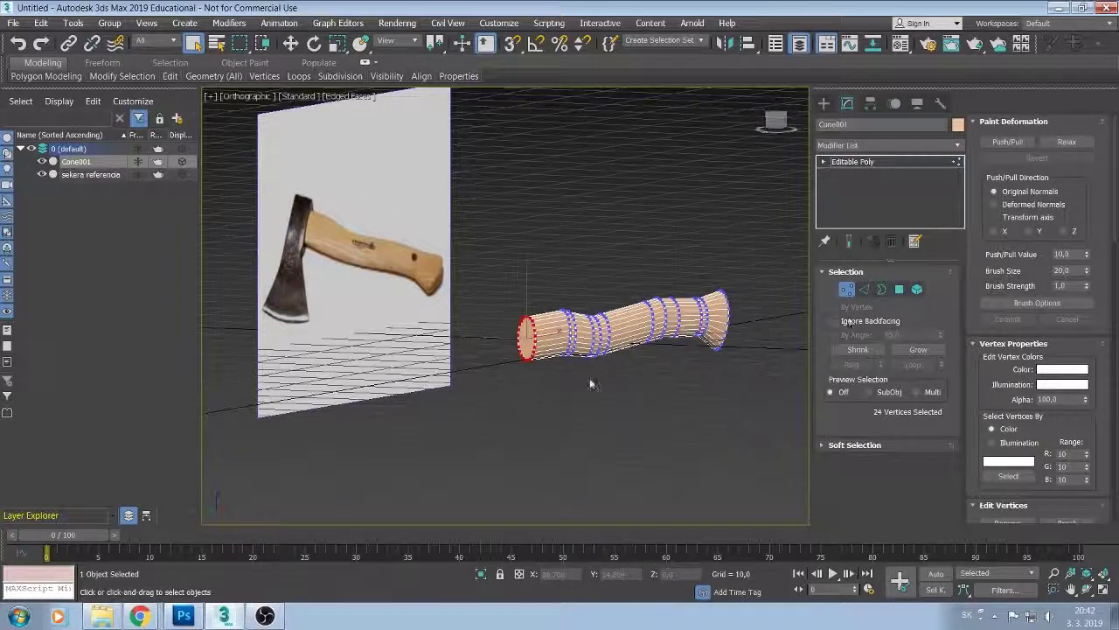
Zoom in on the handle and return to a straight front view against the reference.
mouse_move(589, 383)
middle_mouse_down("alt")
mouse_move(519, 386)
mouse_move(571, 374)
mouse_move(543, 374)
middle_mouse_up("alt")
scroll(518, 386, "up", 2)
scroll(519, 386, "up", 2)
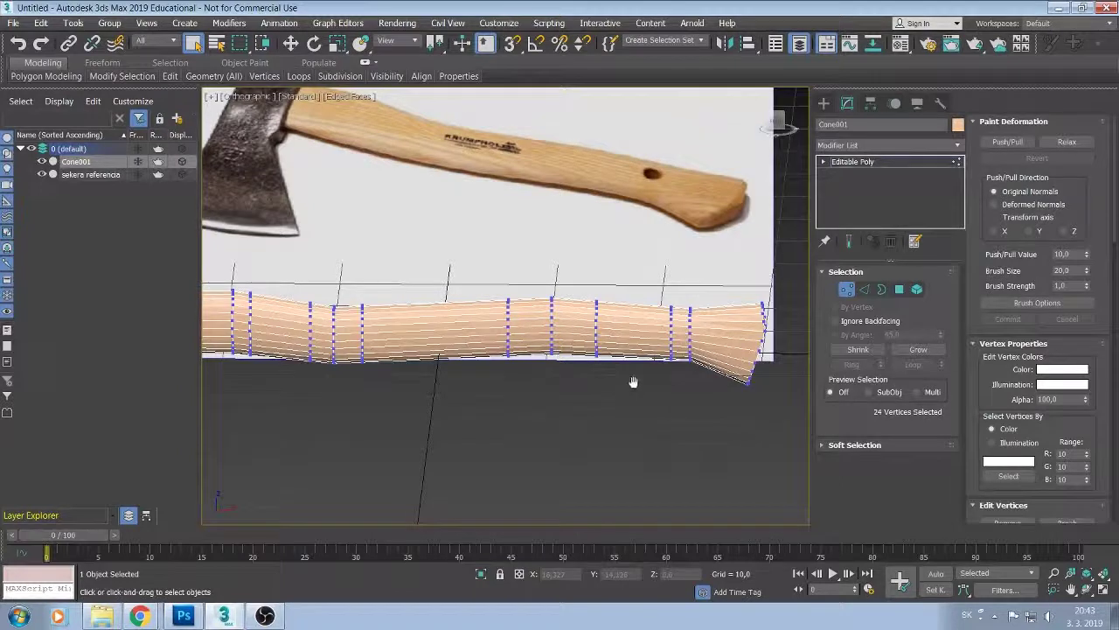
middle_click_drag(636, 387, 638, 370)
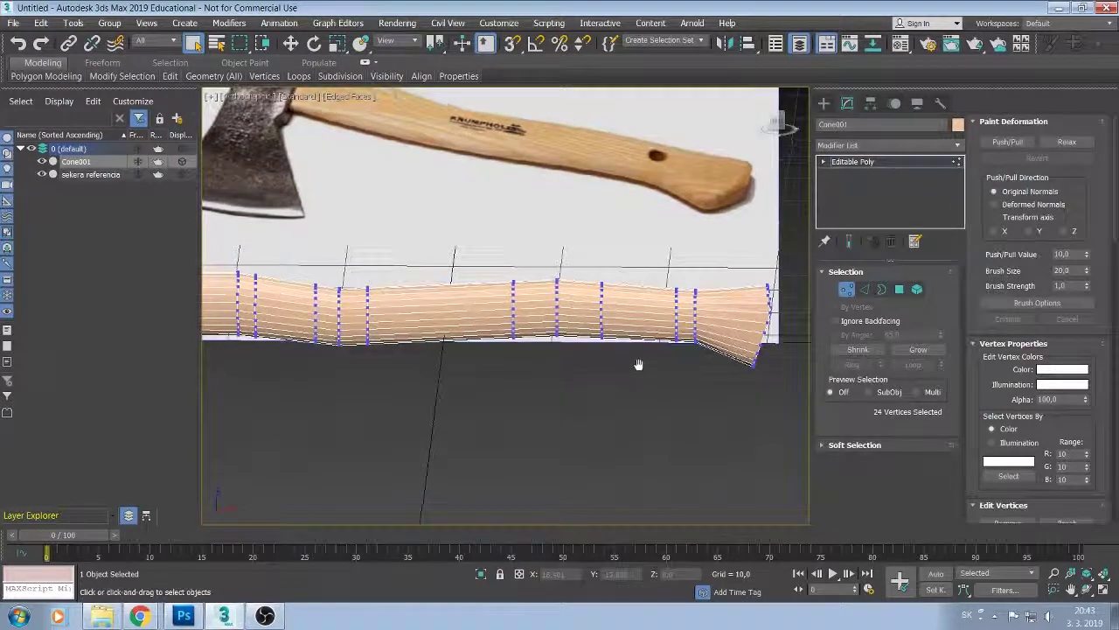
left_click_drag(773, 122, 776, 125)
left_click(776, 125)
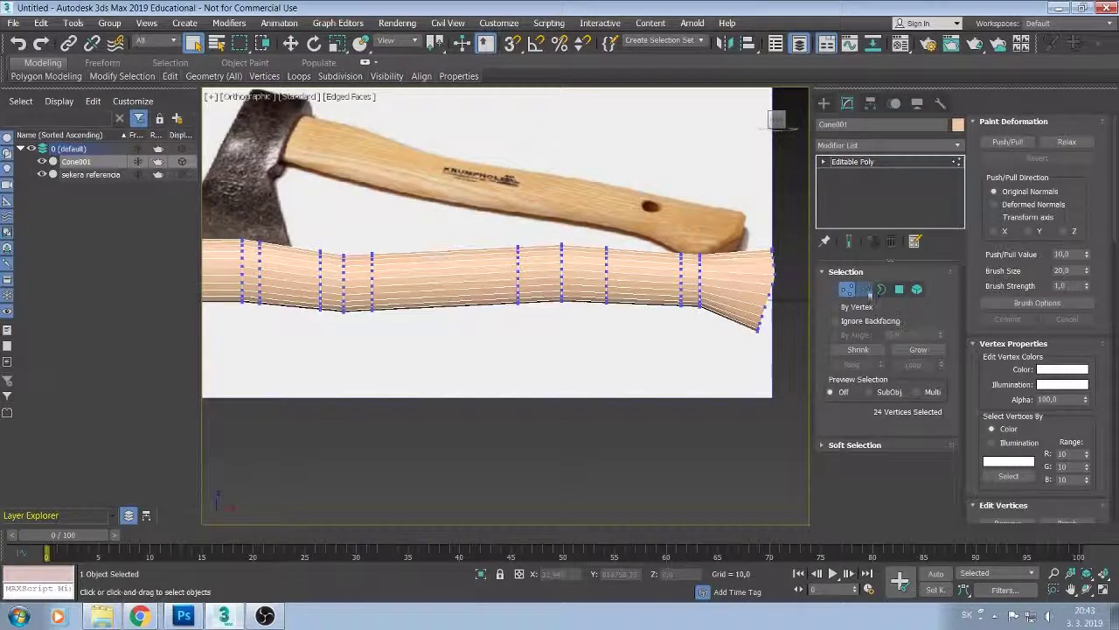
In Edge mode, select the edge loop near the handle's flared end.
key("2")
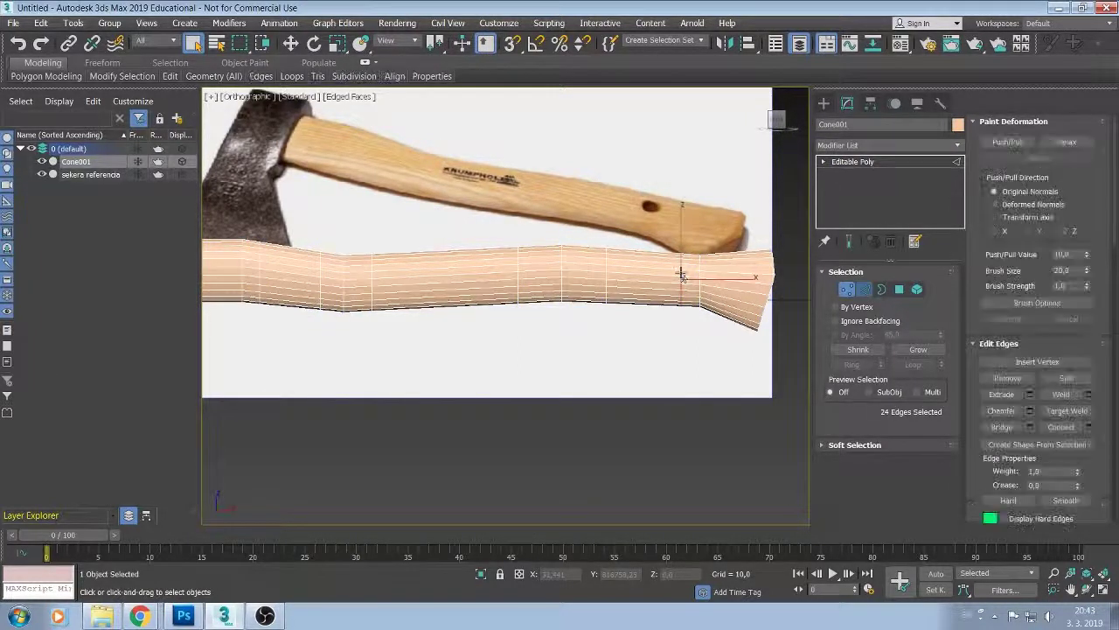
left_click(680, 272)
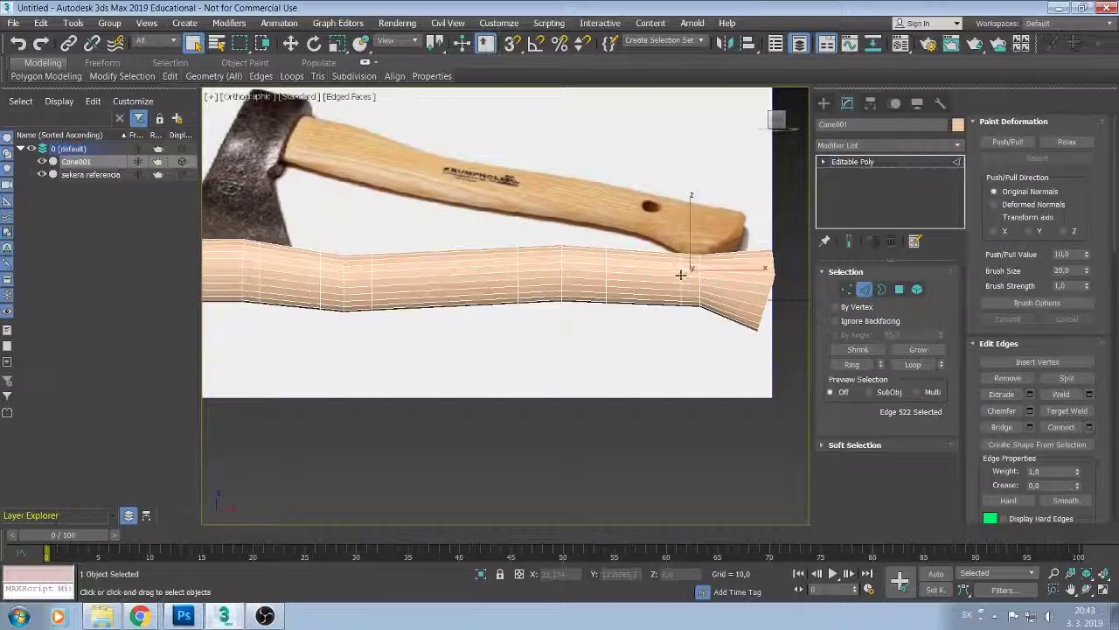
double_click(677, 267)
double_click(680, 272)
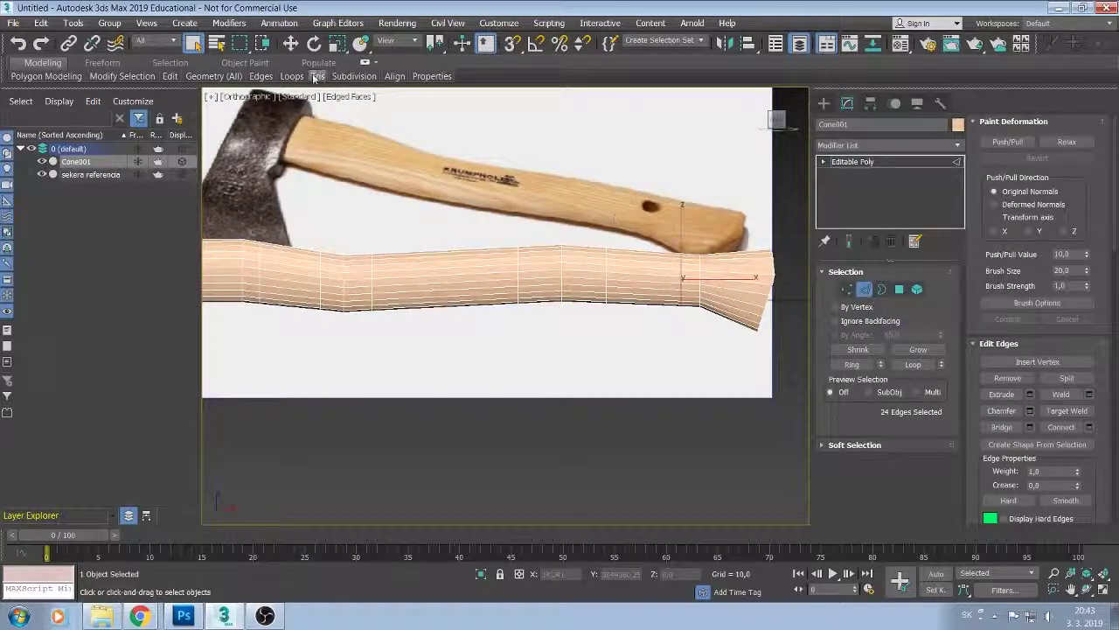
Slide that edge loop left toward the head with the Edge constraint enabled.
left_click(291, 43)
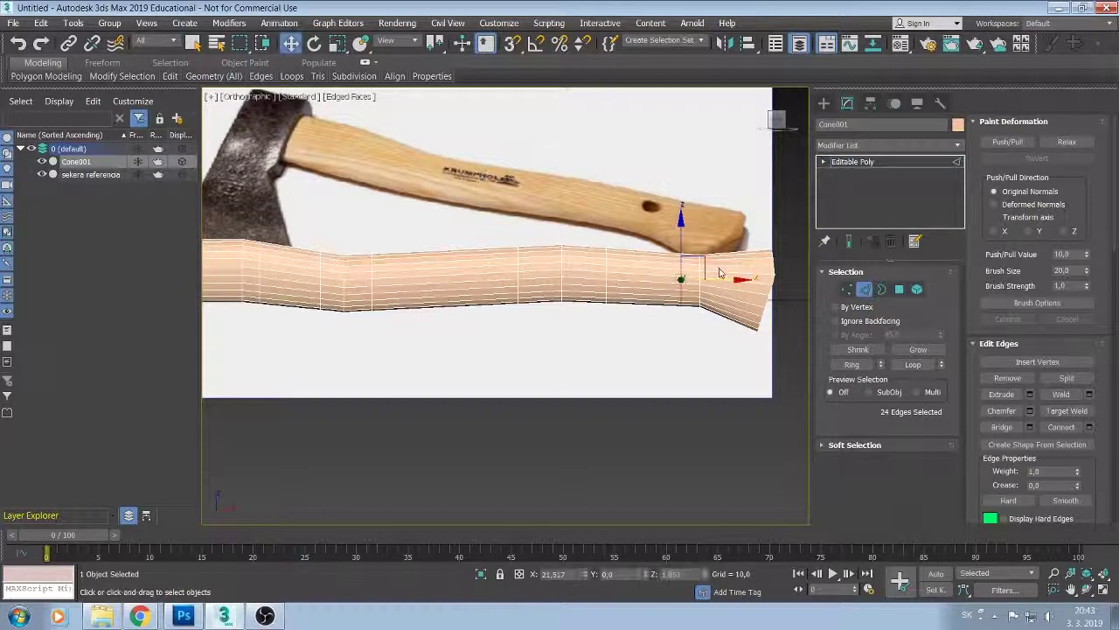
left_click_drag(738, 279, 739, 278)
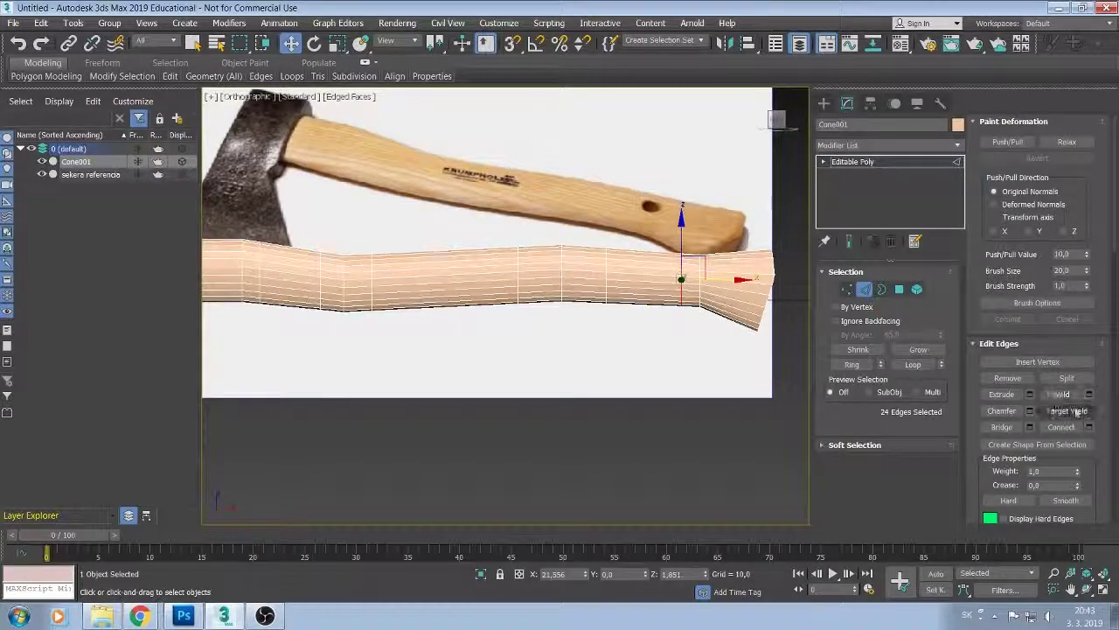
scroll(1067, 262, "down", 5)
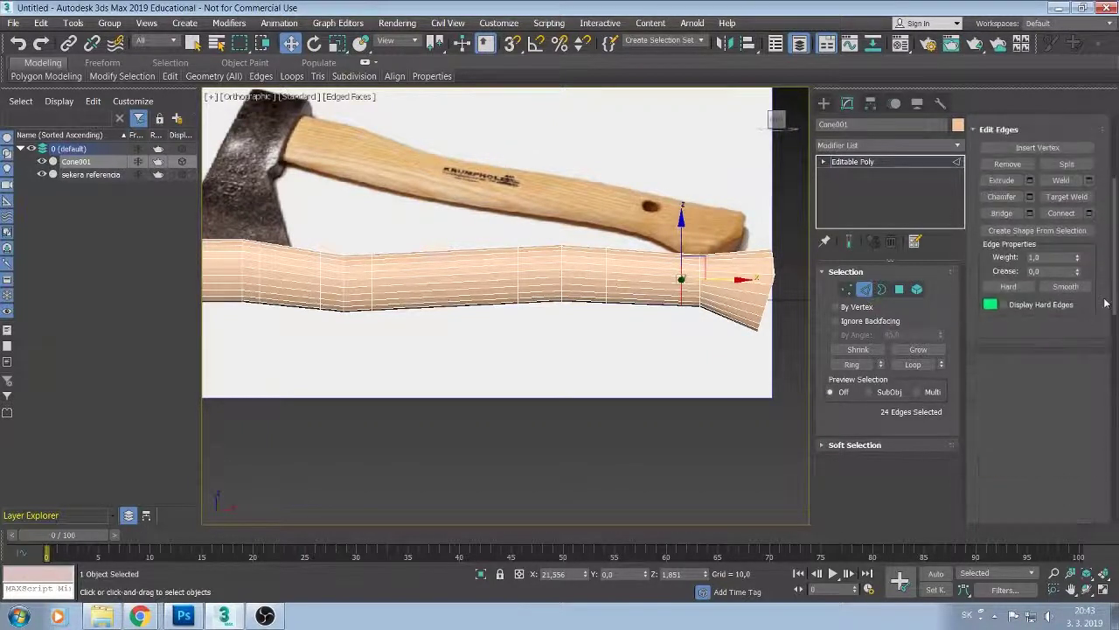
scroll(1104, 368, "down", 1)
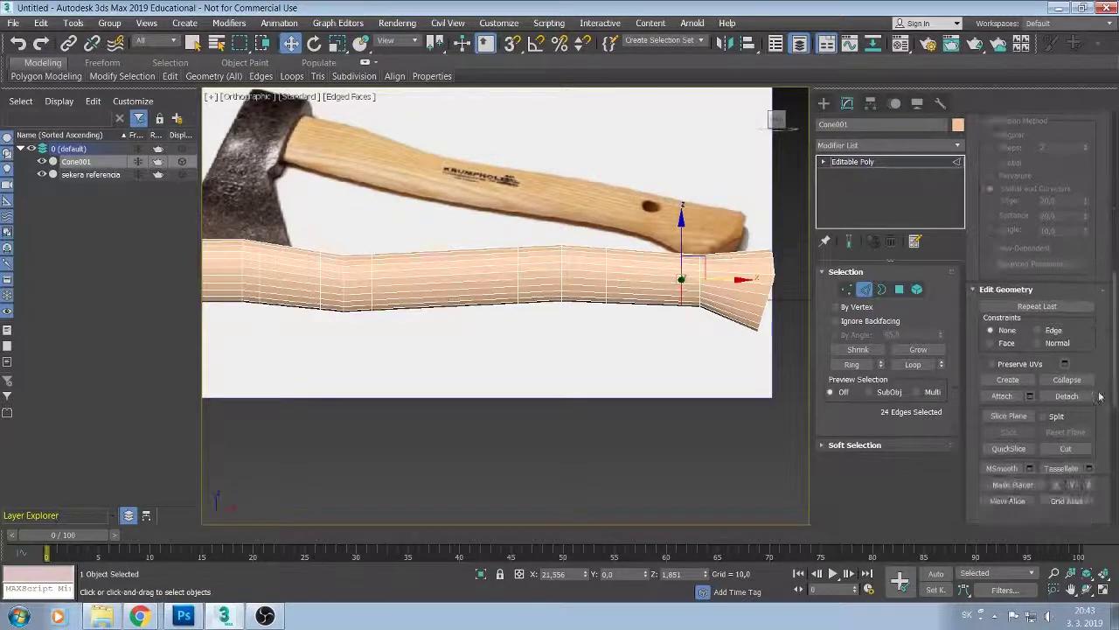
scroll(1098, 393, "down", 3)
scroll(1092, 414, "down", 1)
scroll(1091, 416, "down", 2)
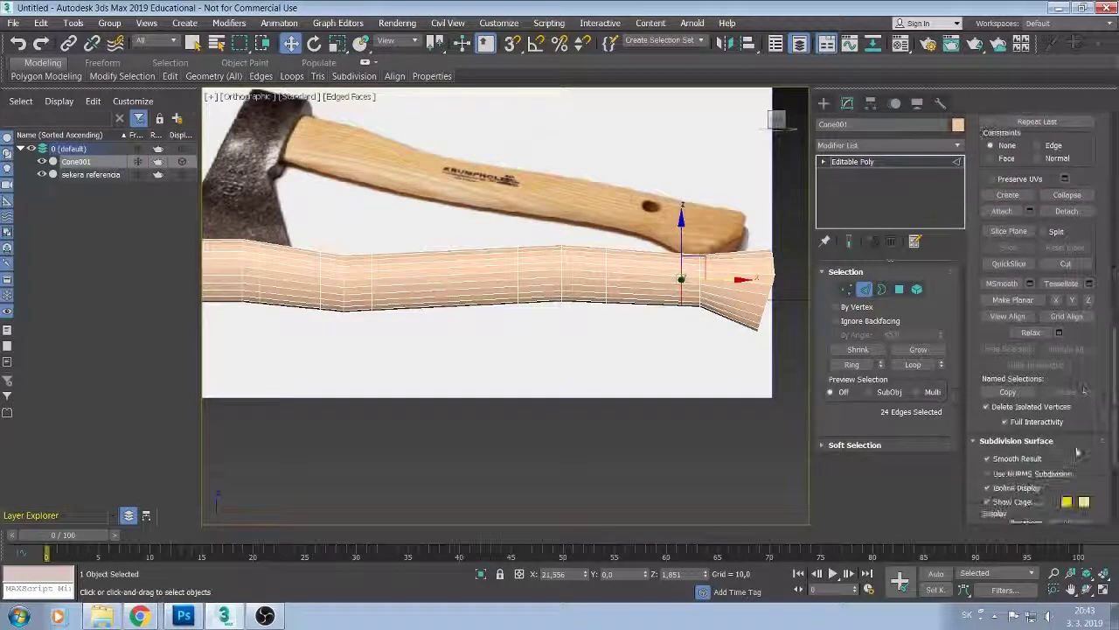
scroll(1084, 425, "up", 3)
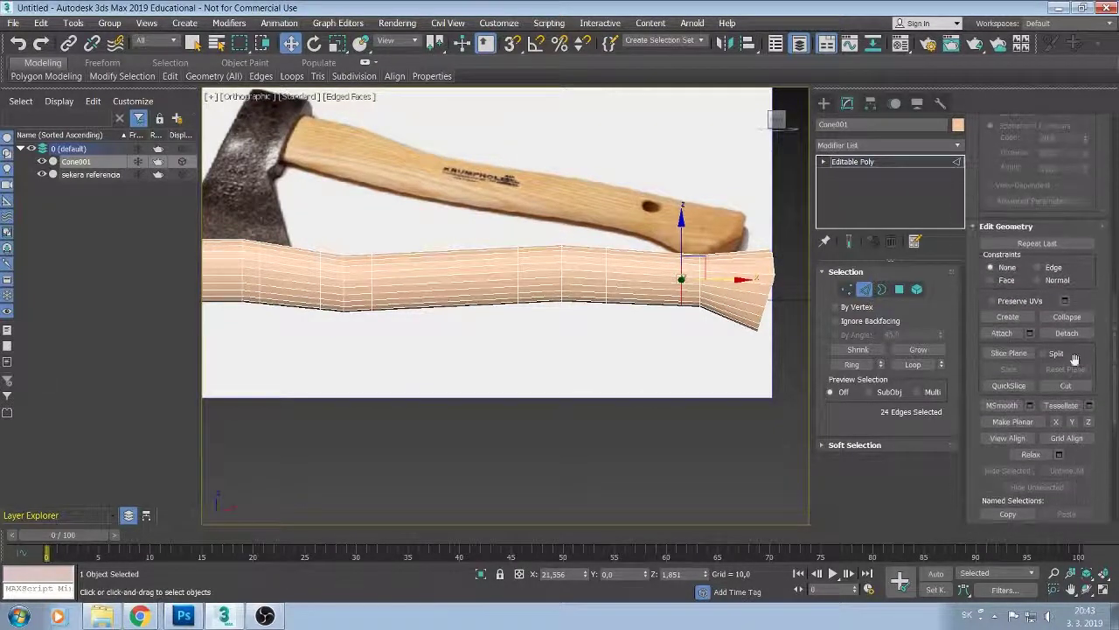
left_click(1038, 268)
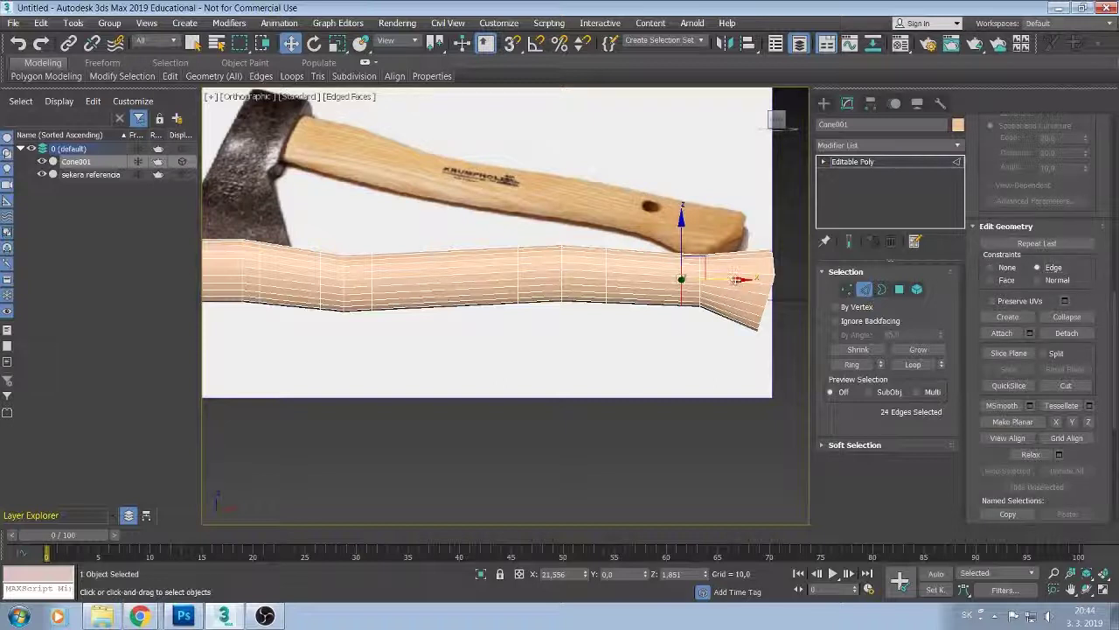
left_click_drag(733, 279, 705, 279)
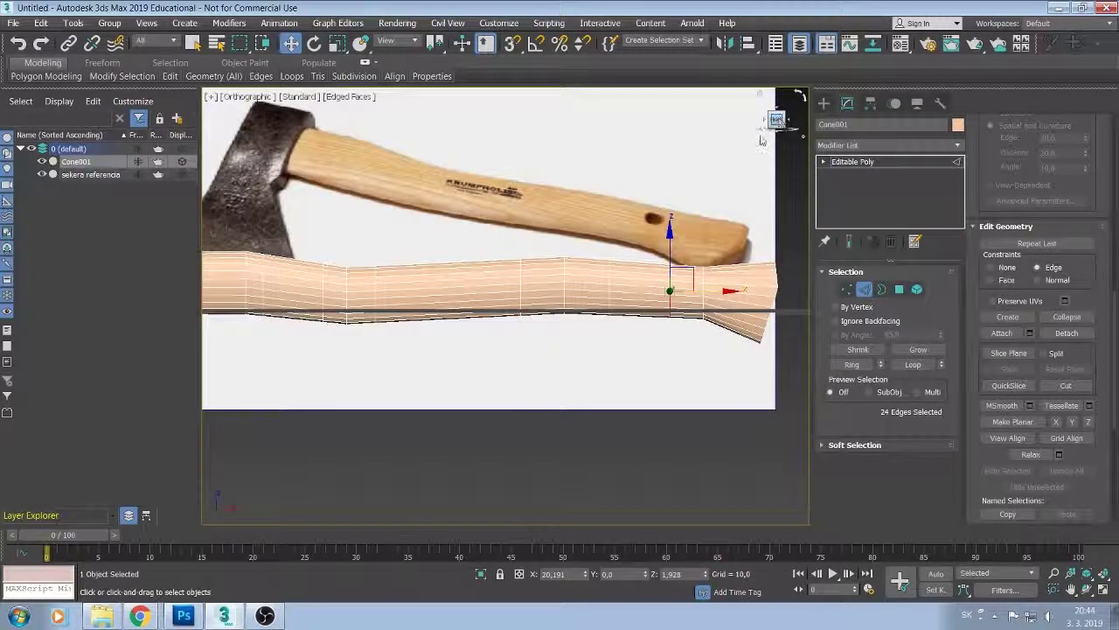
mouse_move(663, 302)
middle_mouse_down()
mouse_move(660, 293)
mouse_move(661, 333)
middle_mouse_up()
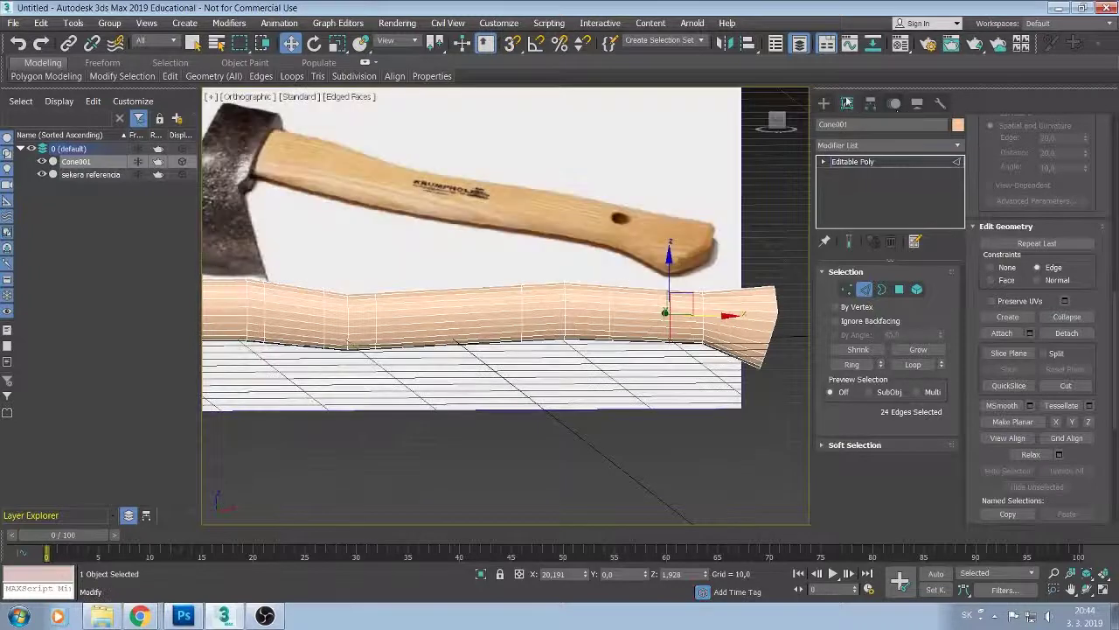
Draw Cone002 below the handle's butt: radius 1 1.661, radius 2 1.823, height 6.701.
left_click(825, 105)
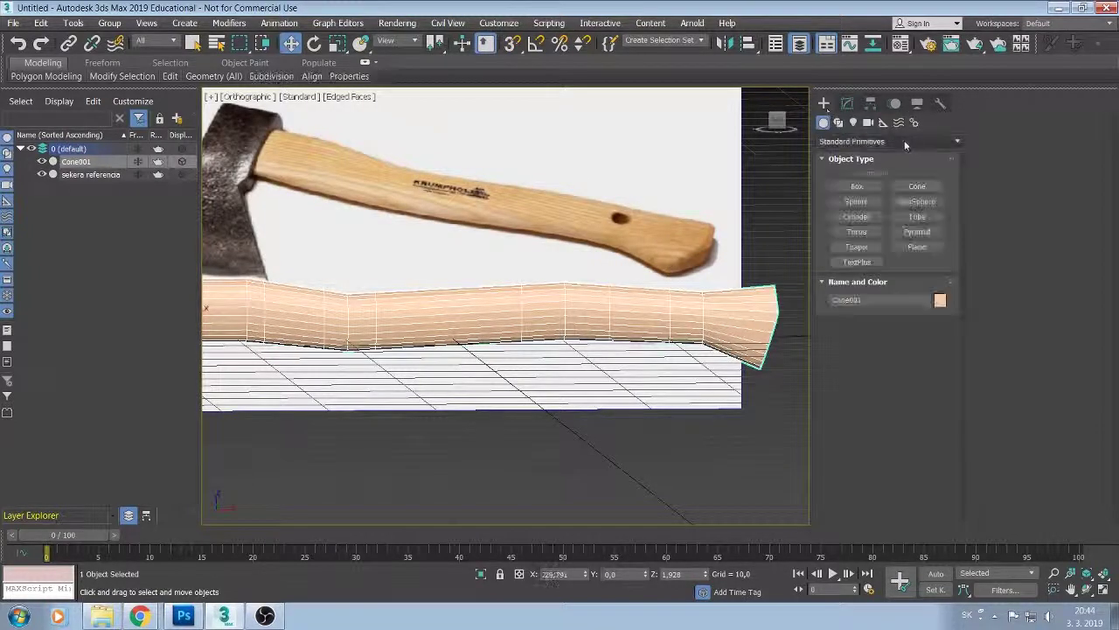
left_click(919, 186)
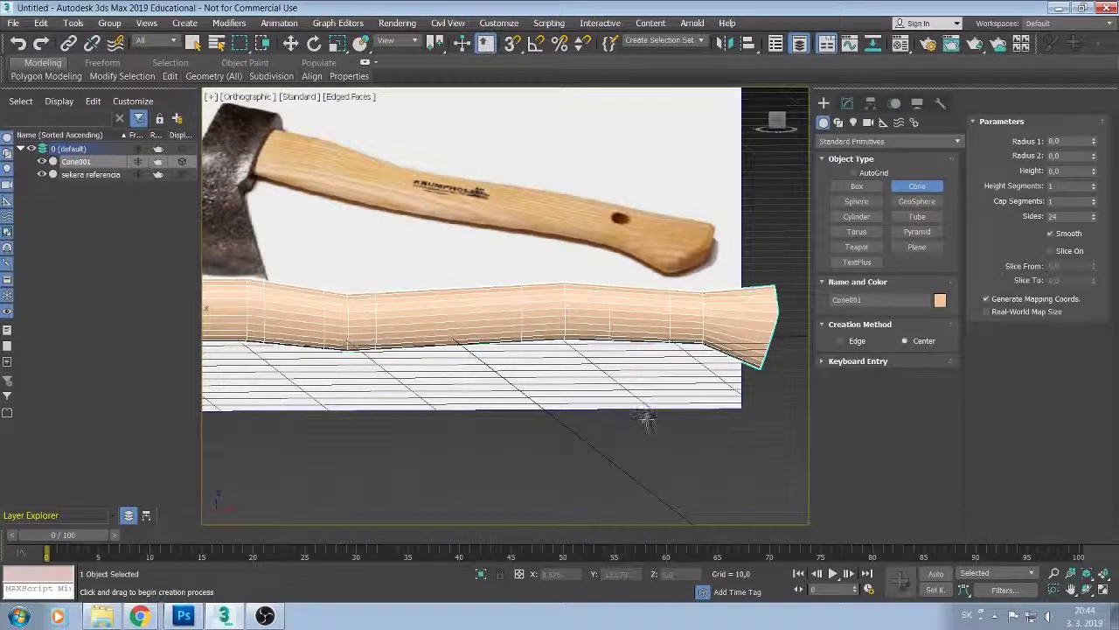
mouse_move(647, 420)
left_mouse_down()
mouse_move(584, 423)
mouse_move(622, 424)
left_mouse_up()
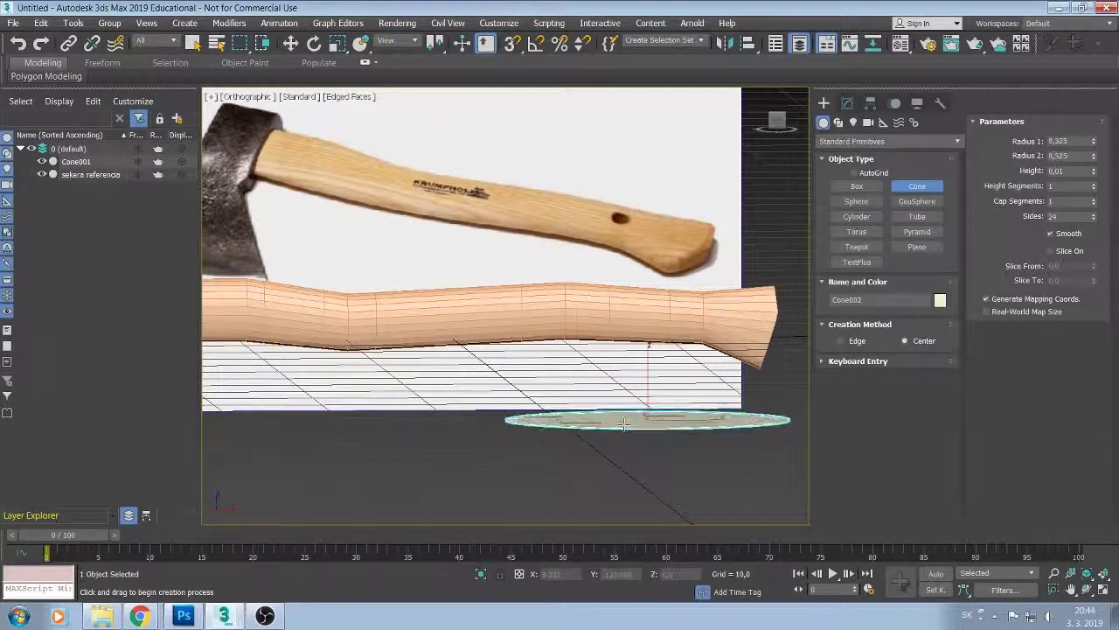
left_click_drag(622, 424, 680, 420)
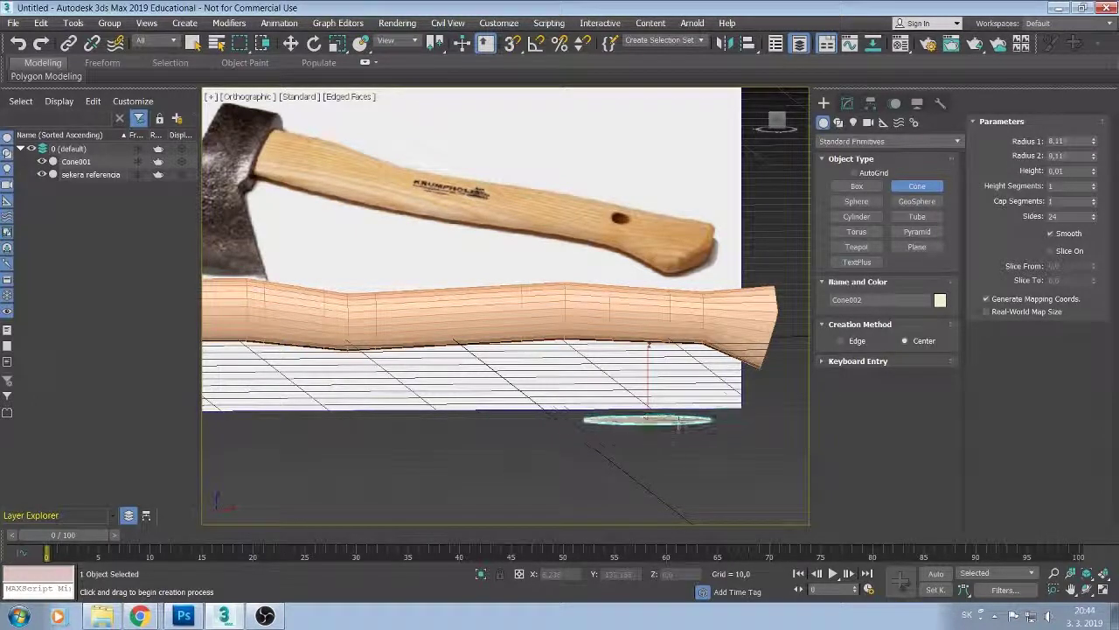
left_click_drag(645, 423, 632, 422)
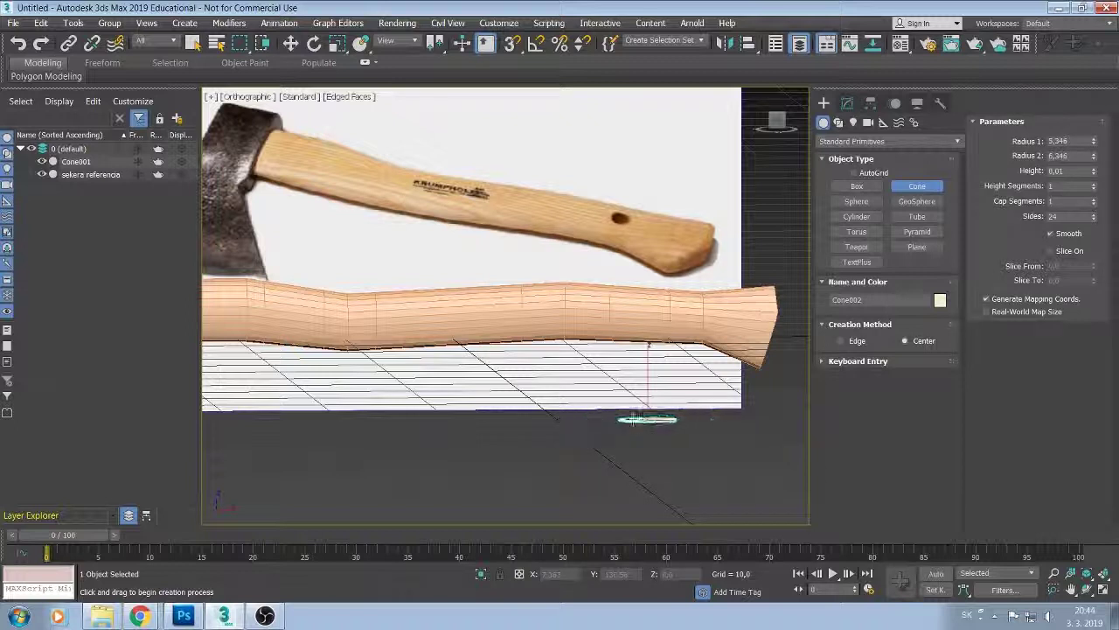
left_click_drag(629, 421, 631, 419)
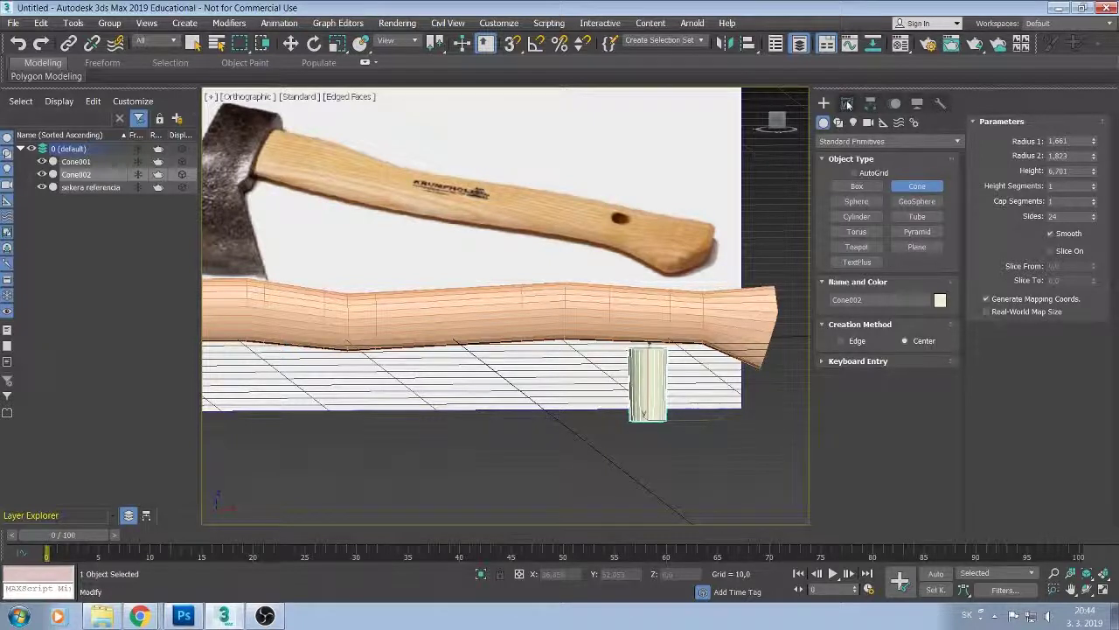
left_click(94, 163)
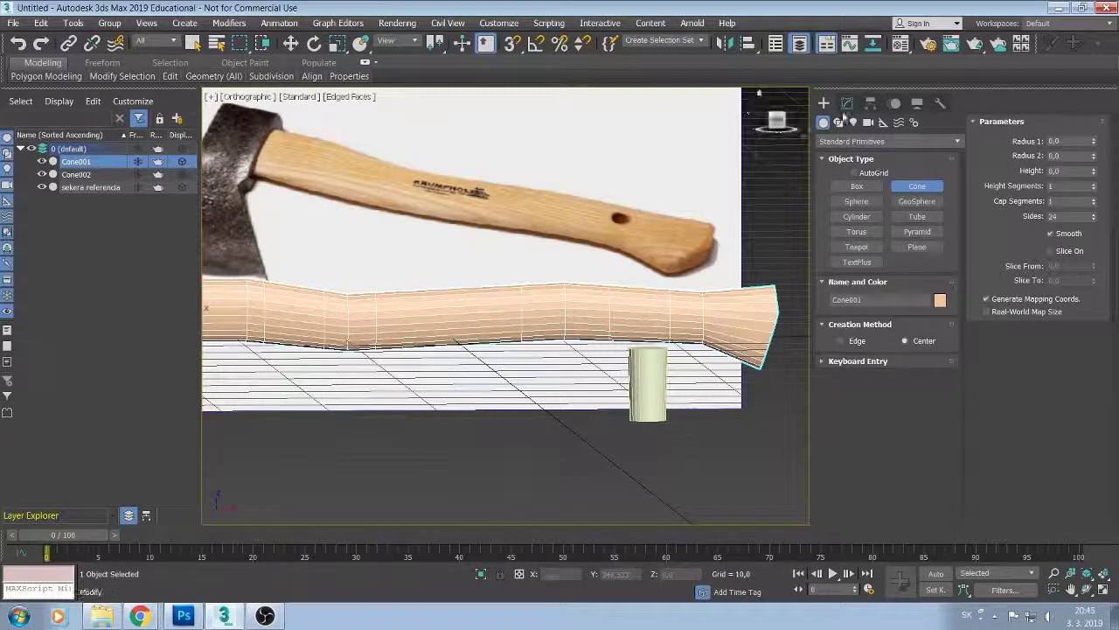
Rename the Cone001 handle to 'Porisko' in the Modify panel.
left_click(848, 104)
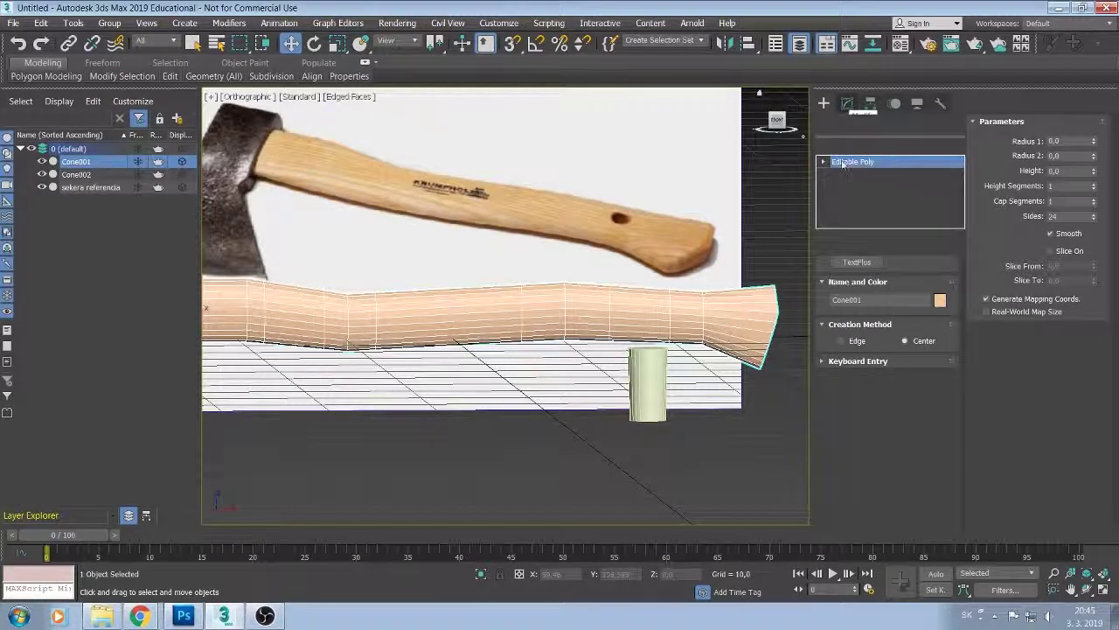
left_click(835, 124)
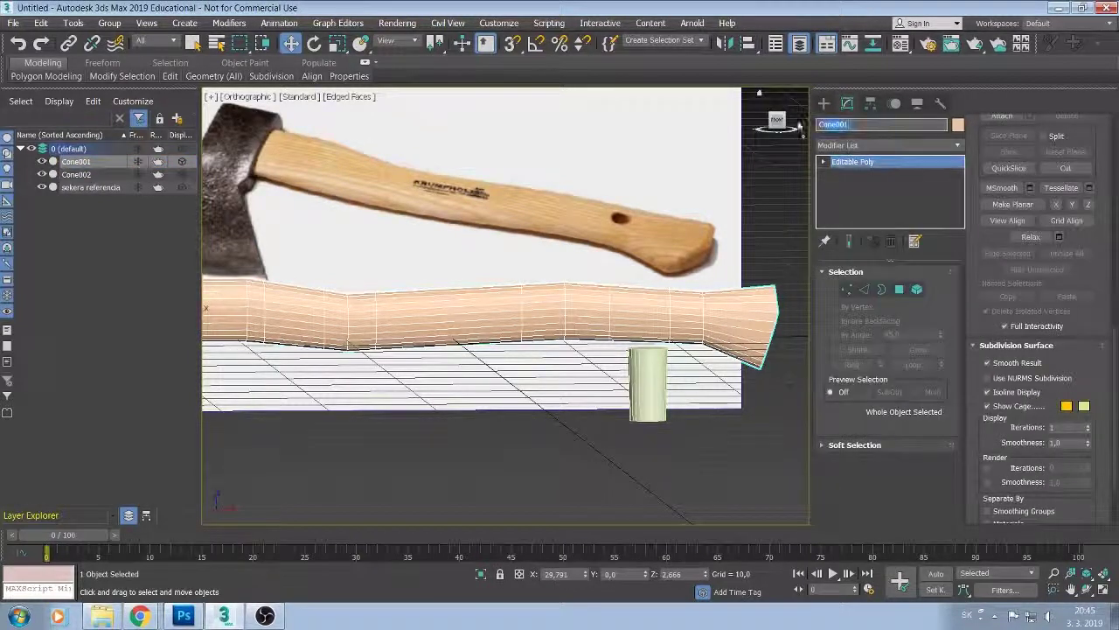
type("s")
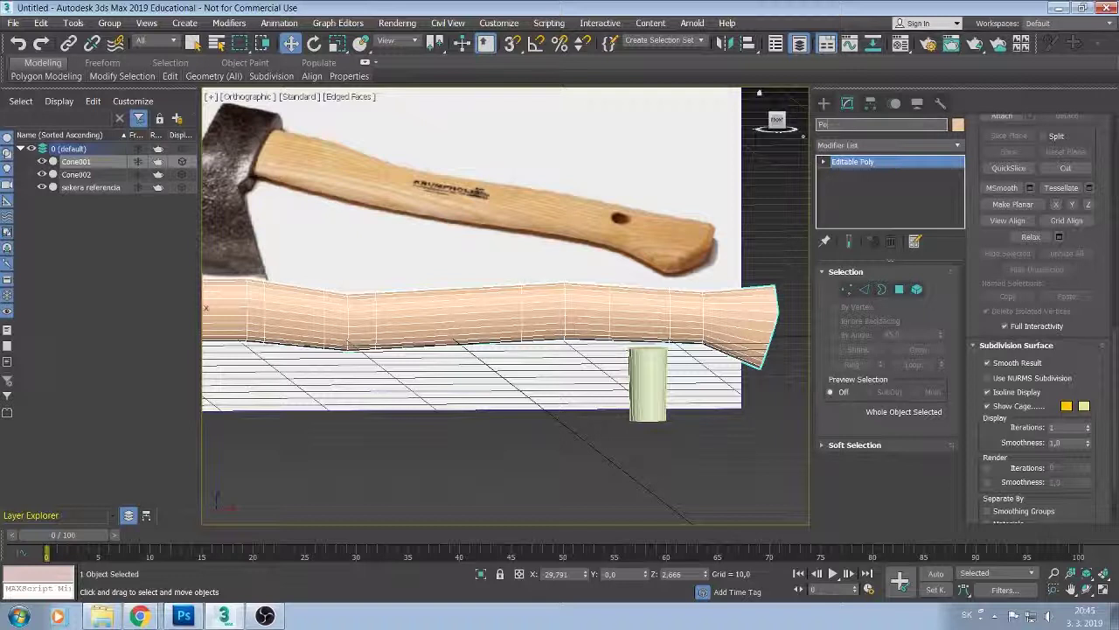
type("sko")
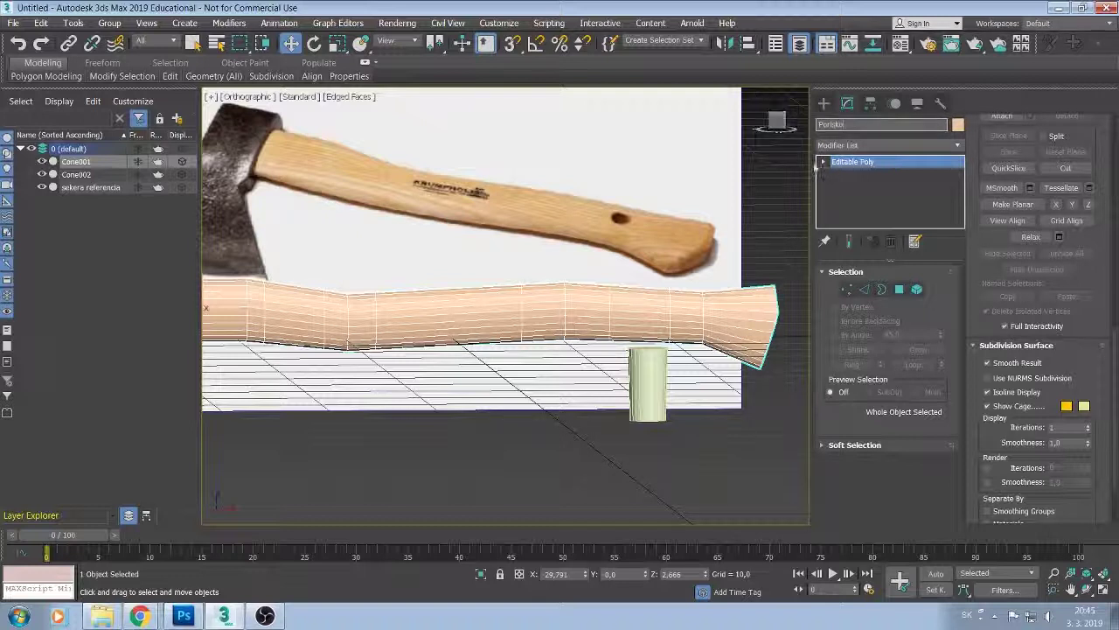
left_click(75, 174)
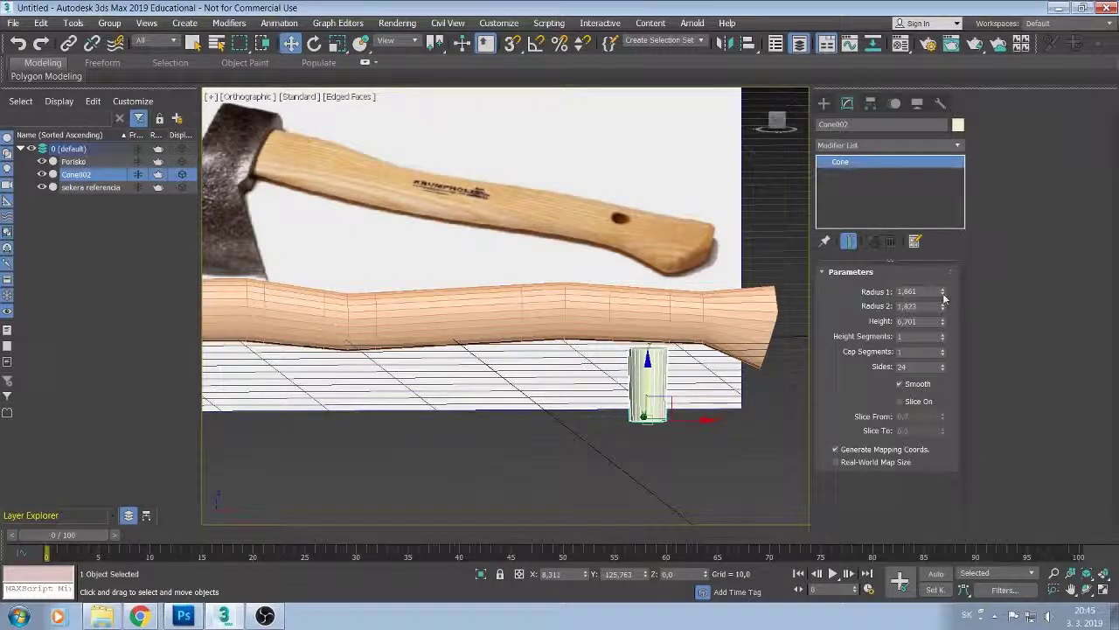
Set Cone002's Radius 1 and Radius 2 to 1.0 and its Sides to 12.
left_click_drag(943, 296, 936, 328)
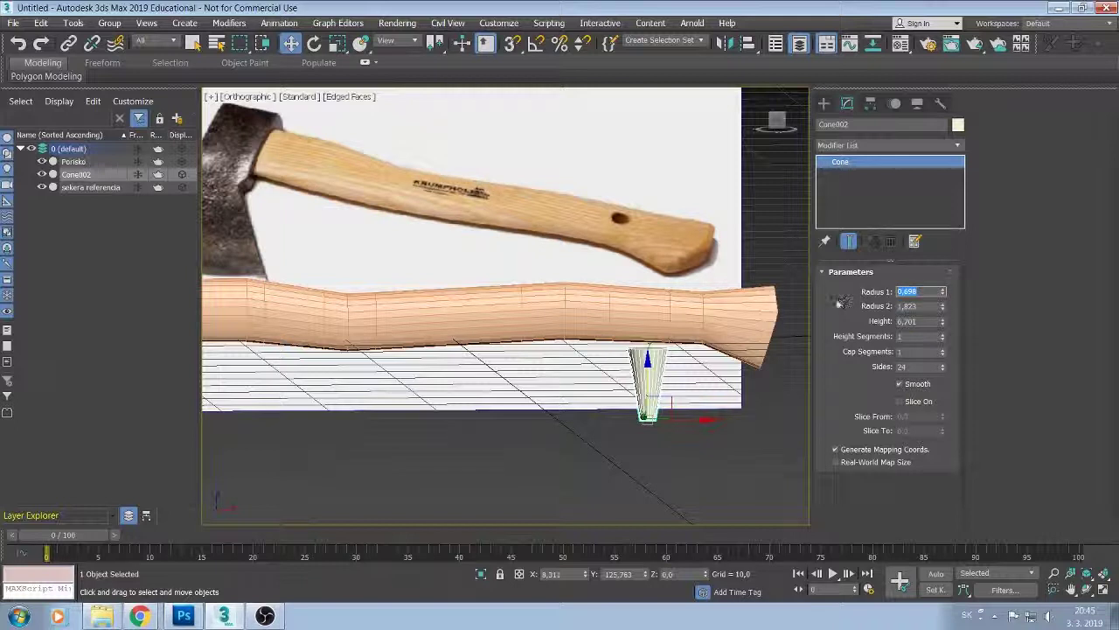
type("1")
key("Tab")
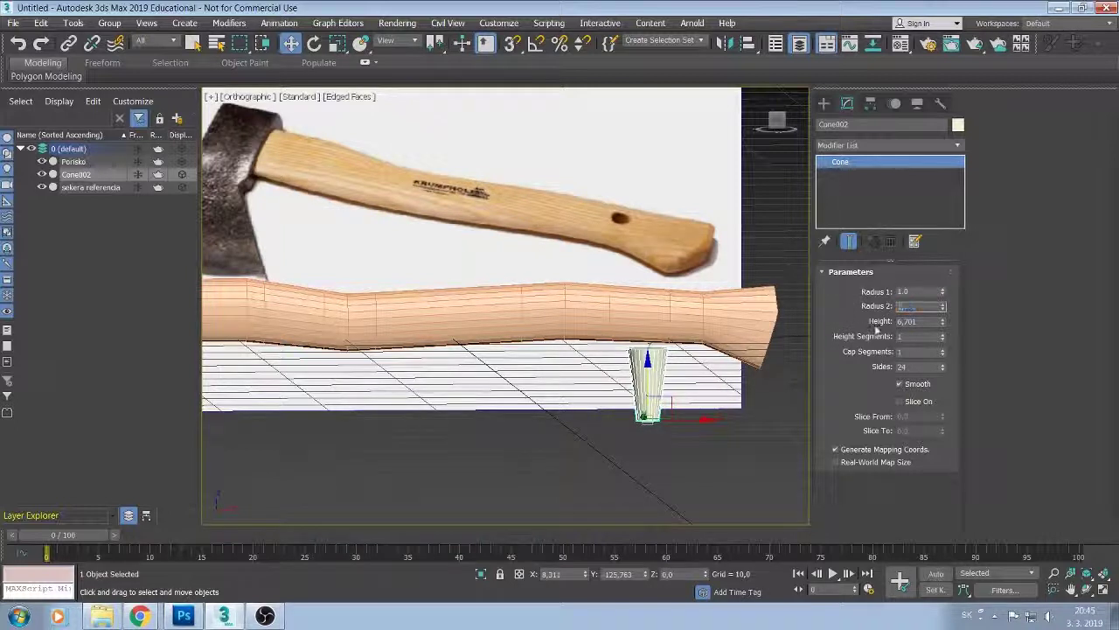
key("Tab")
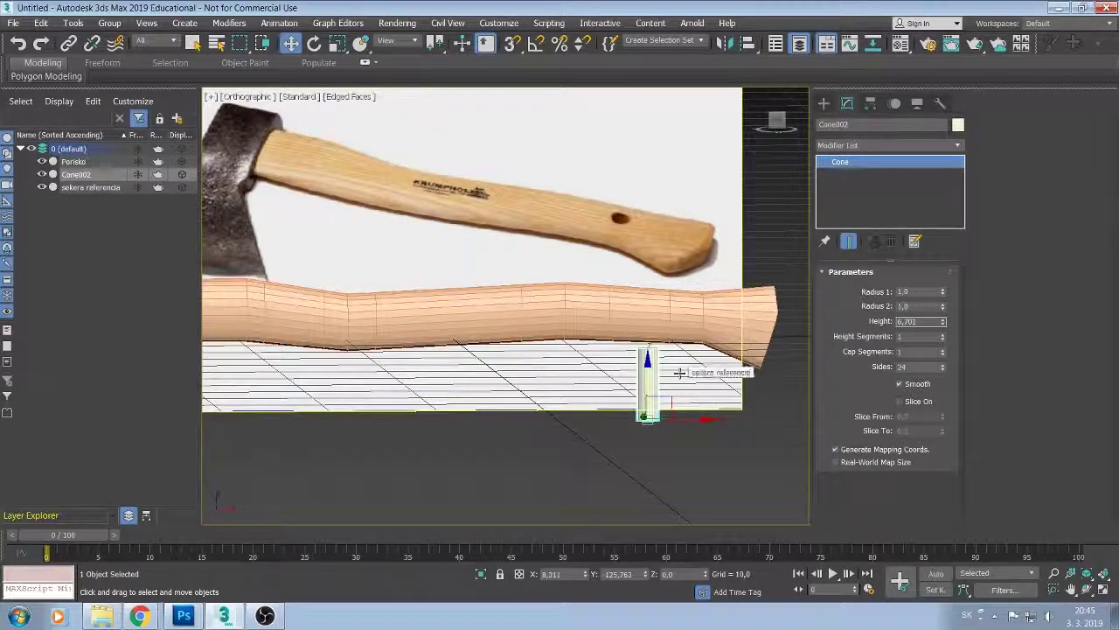
key("Return")
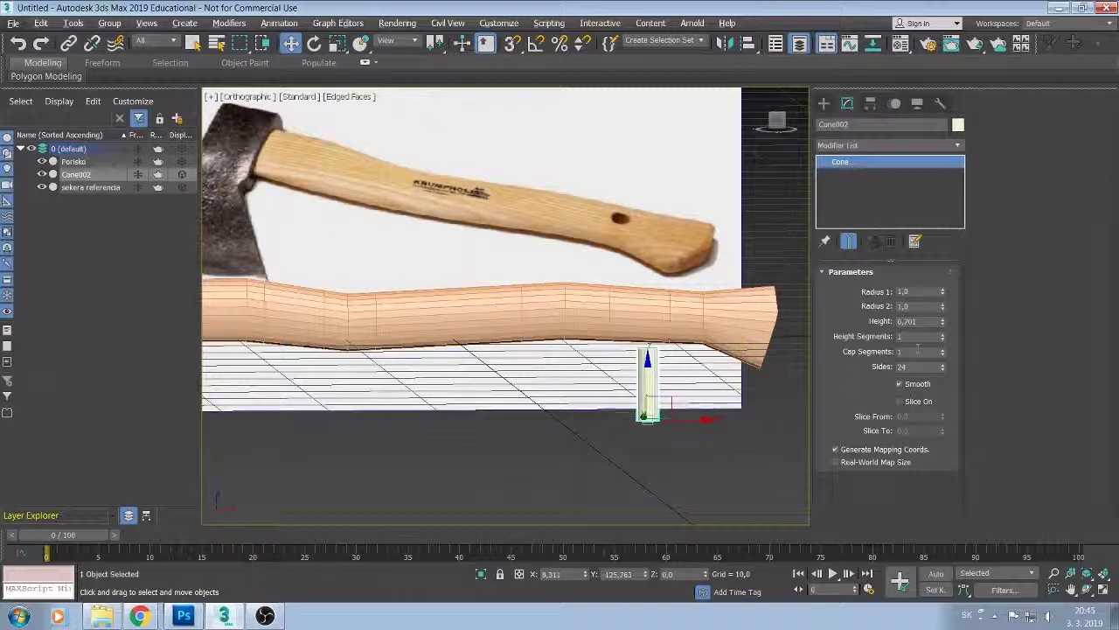
double_click(910, 368)
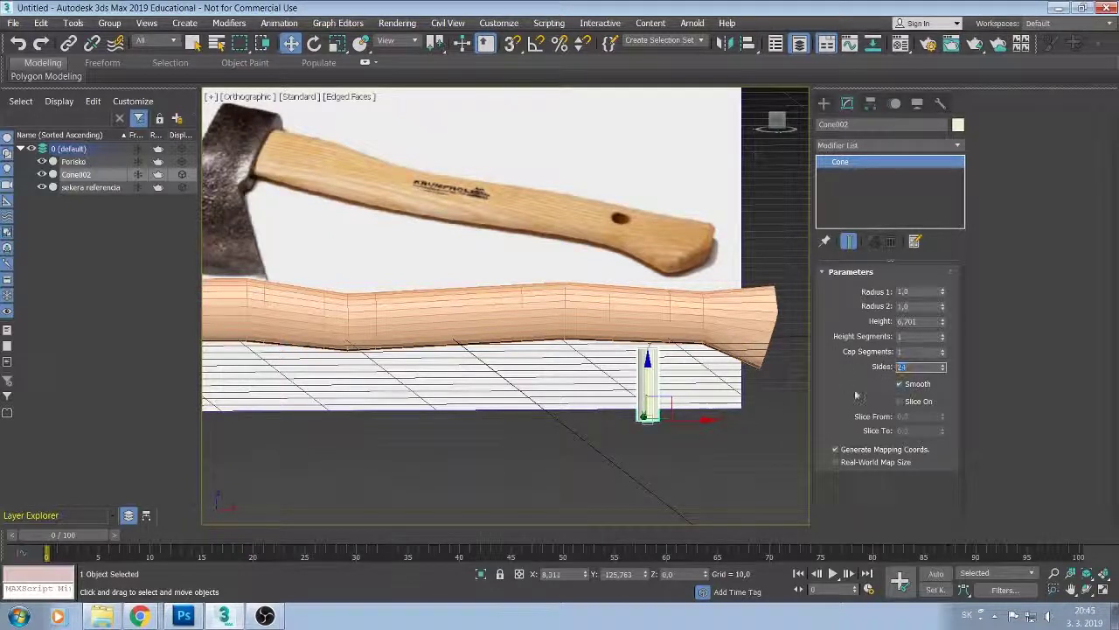
type("12")
left_click(703, 438)
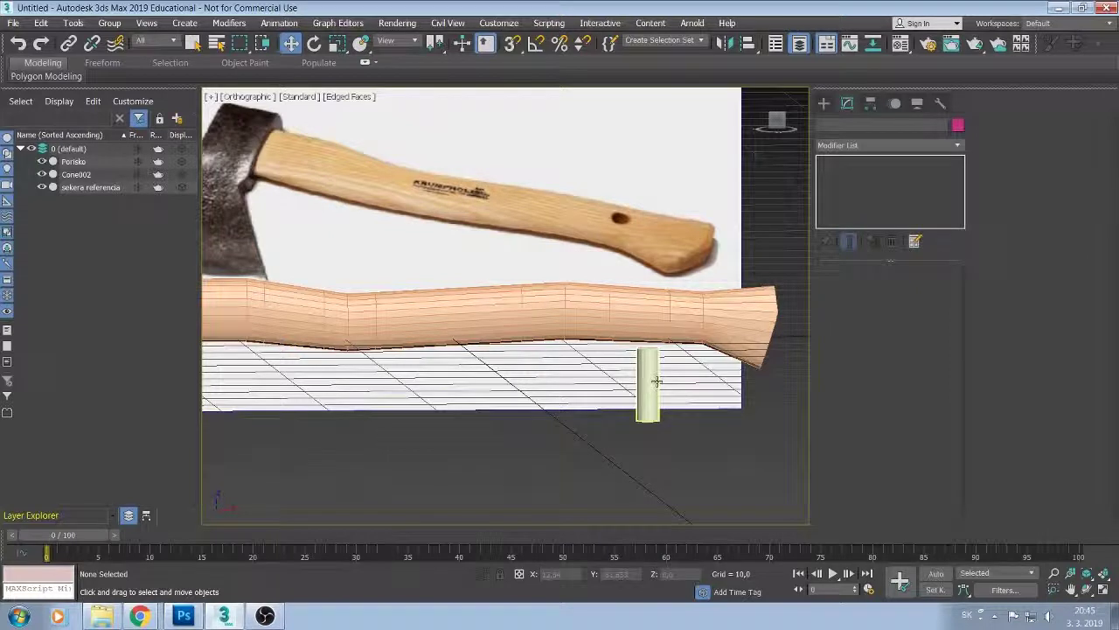
middle_click_drag(656, 380, 653, 381, "alt")
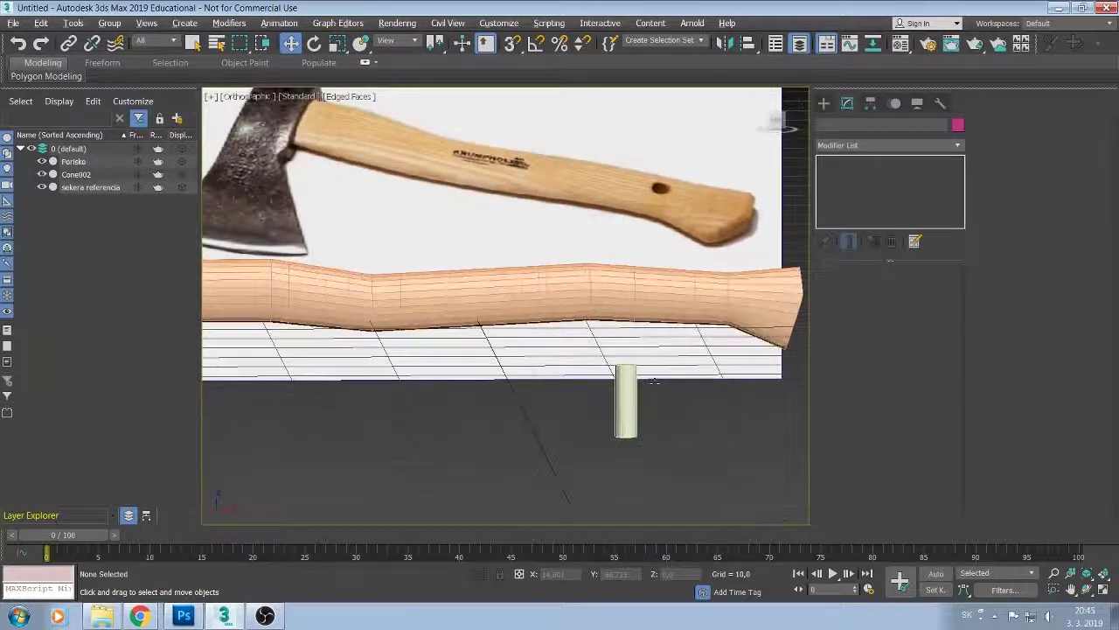
Rotate the Cone002 peg 90° about X with Angle Snap on.
left_click(634, 395)
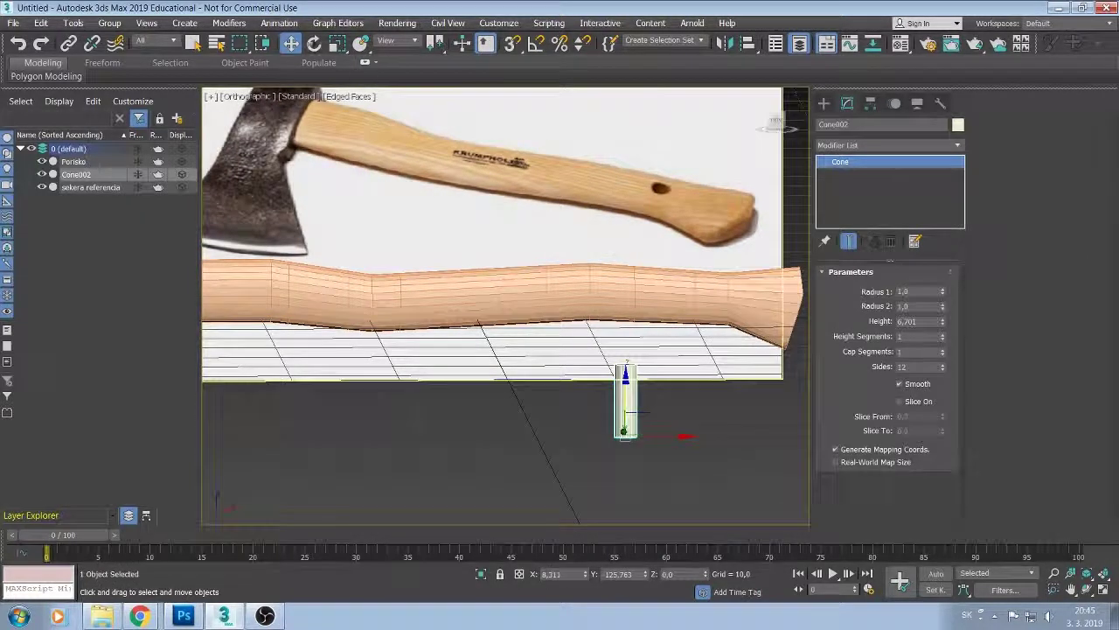
left_click(314, 43)
left_click(536, 43)
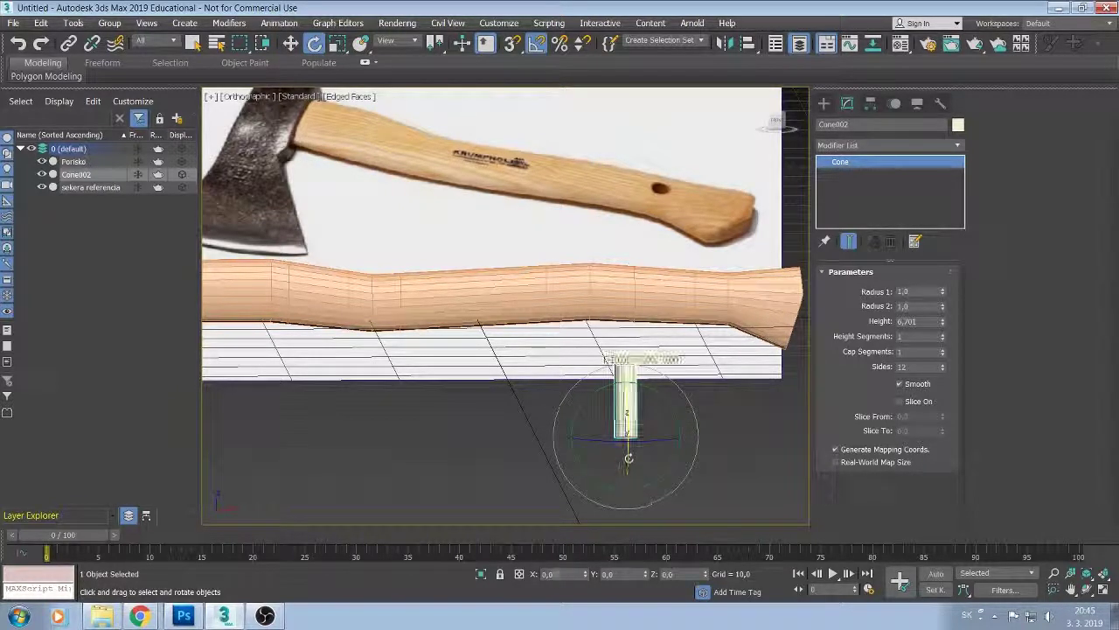
left_click_drag(629, 457, 643, 408)
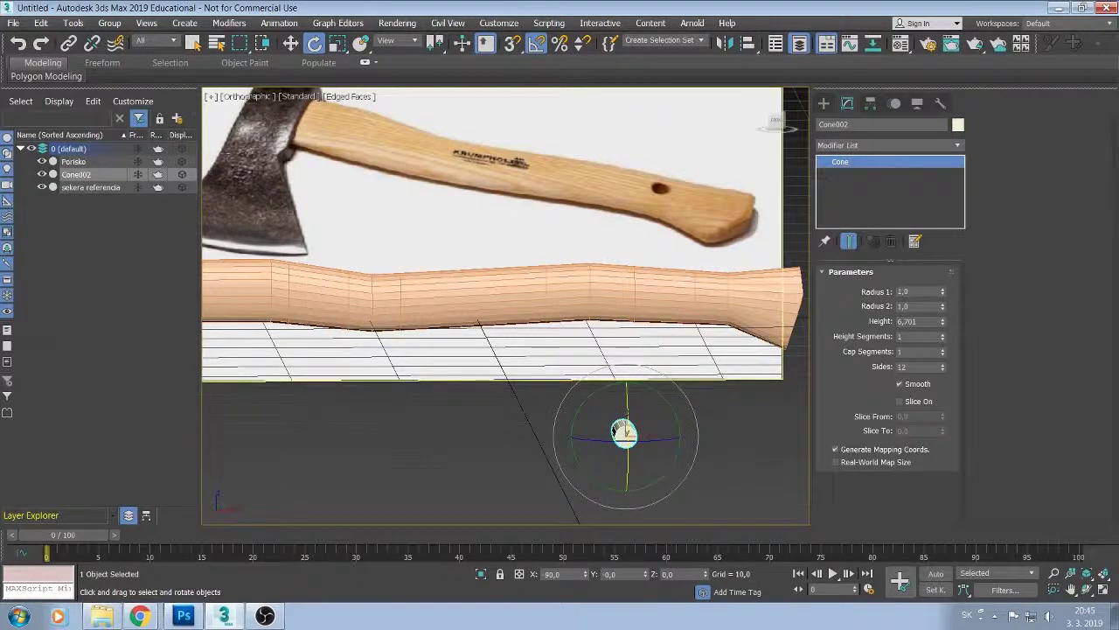
middle_click_drag(777, 122, 442, 413)
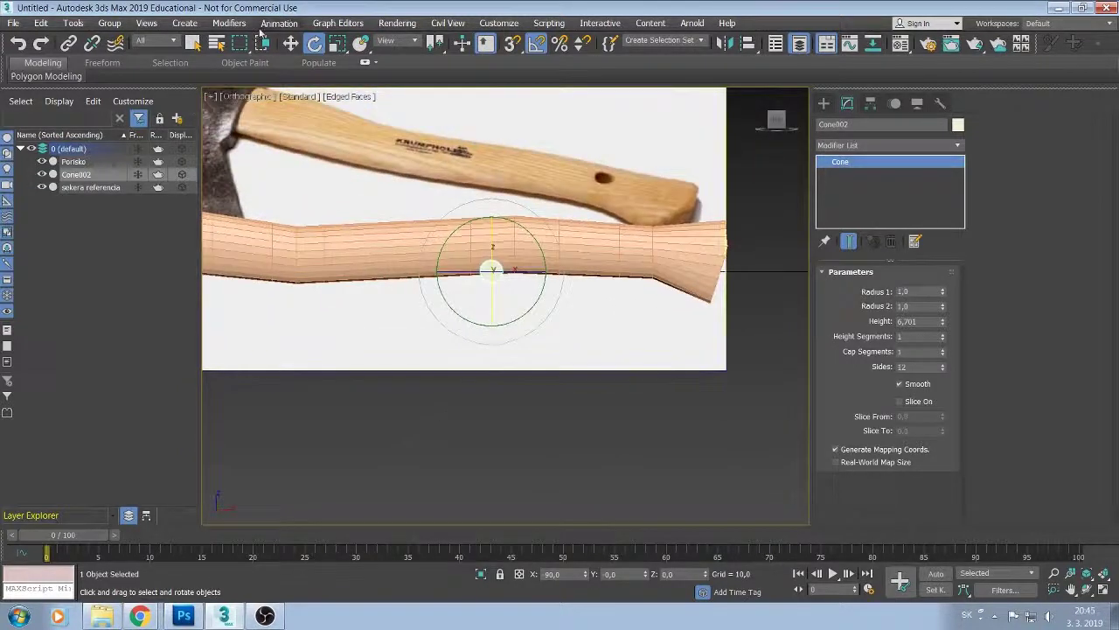
Move the peg inside the handle near its head end, to X 19.867, Z 1.888.
left_click(290, 42)
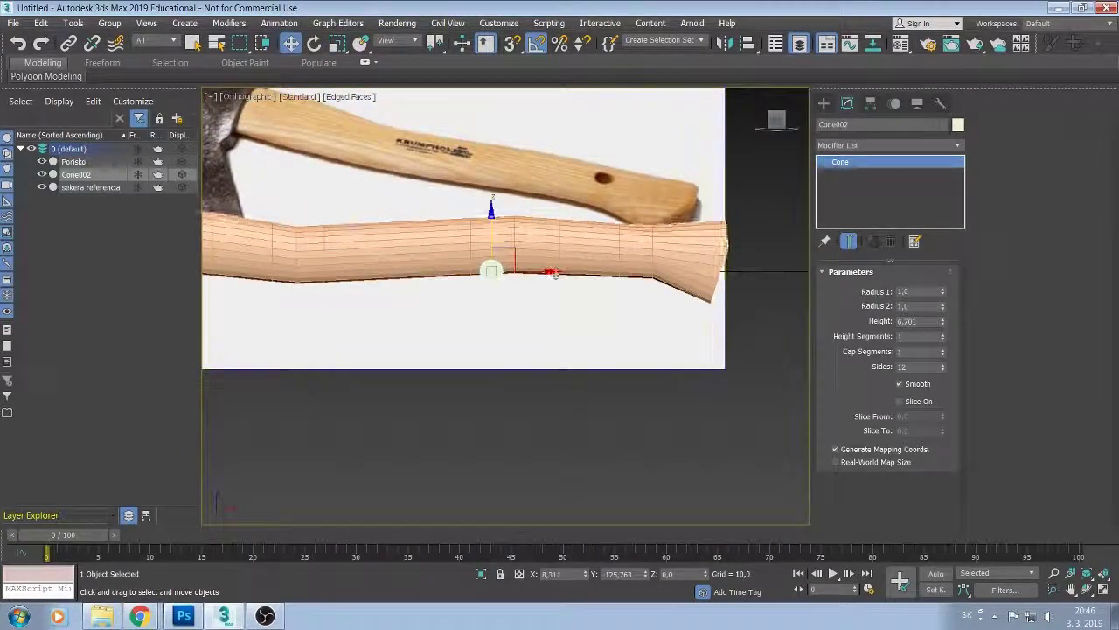
left_click_drag(547, 272, 693, 264)
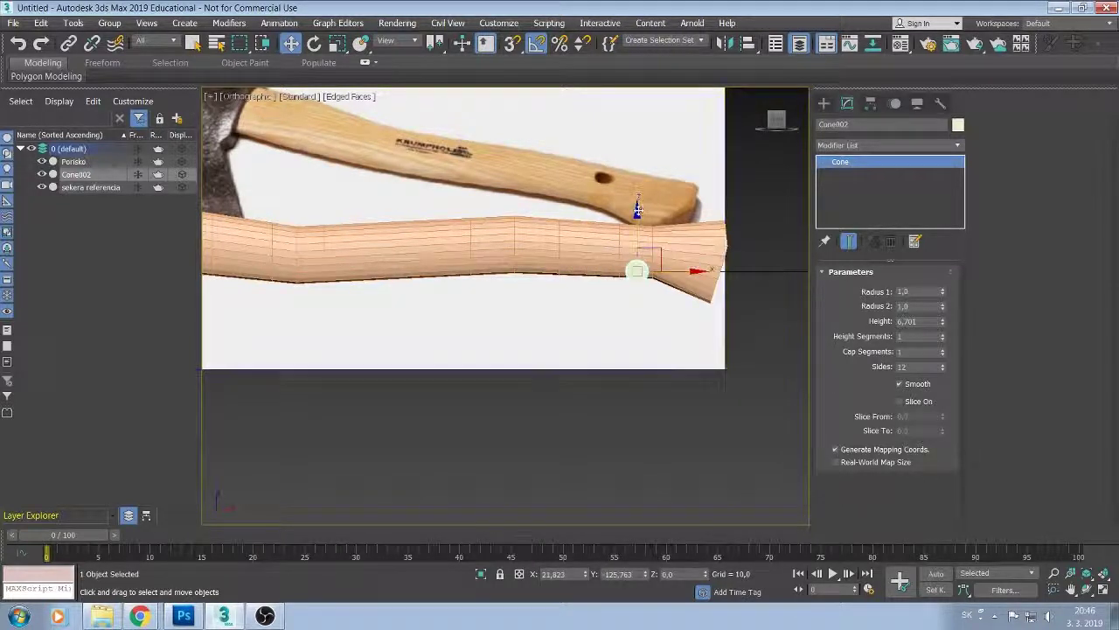
left_click_drag(637, 210, 636, 192)
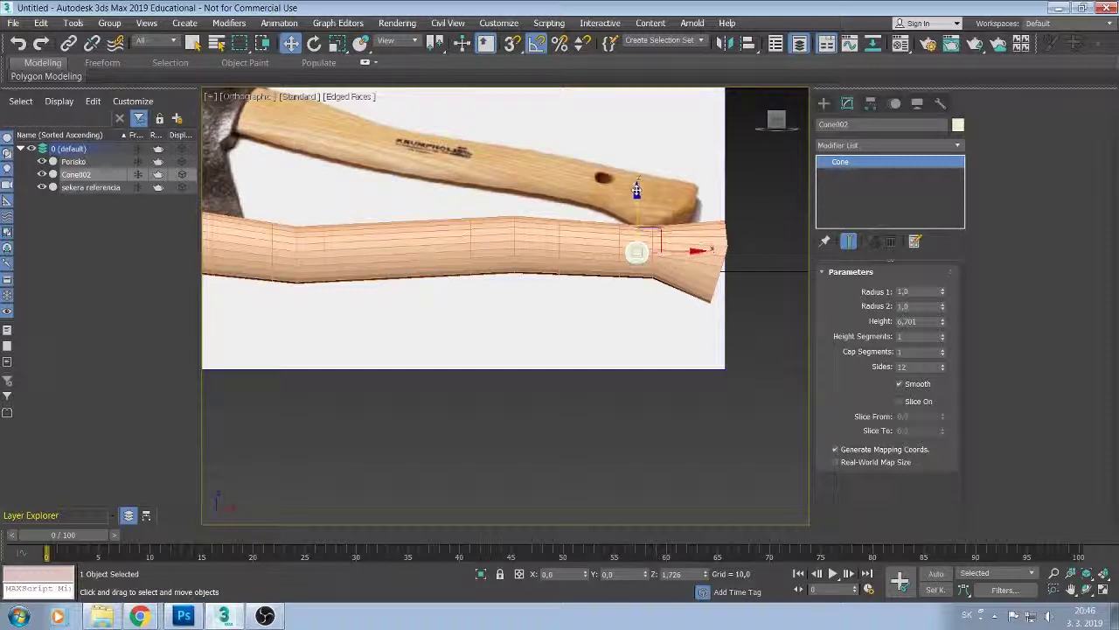
left_click_drag(636, 192, 637, 191)
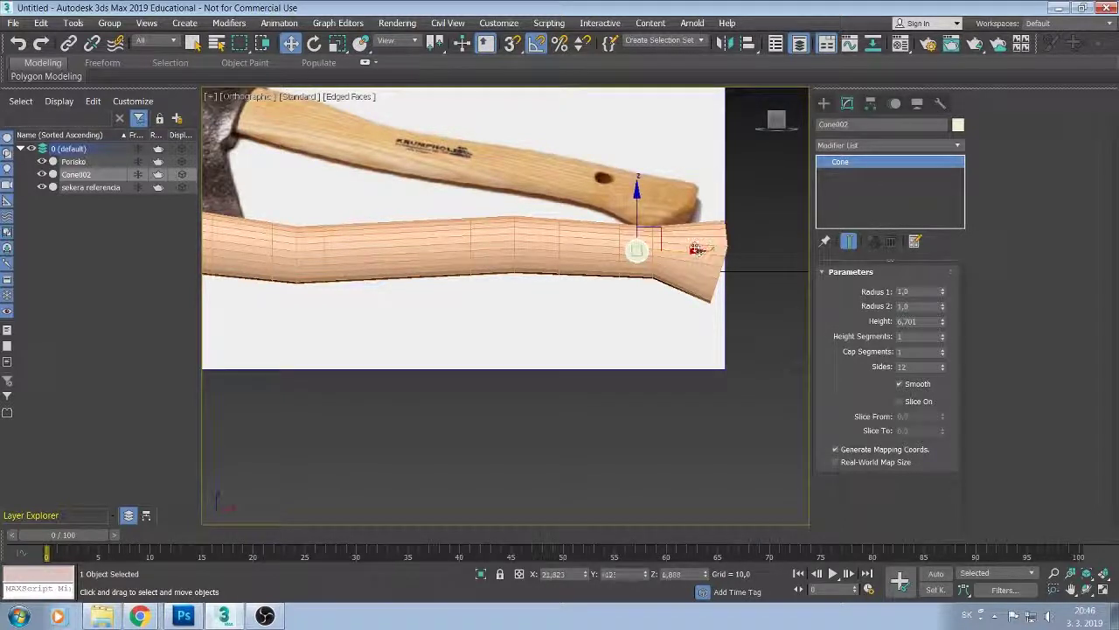
left_click_drag(699, 252, 678, 249)
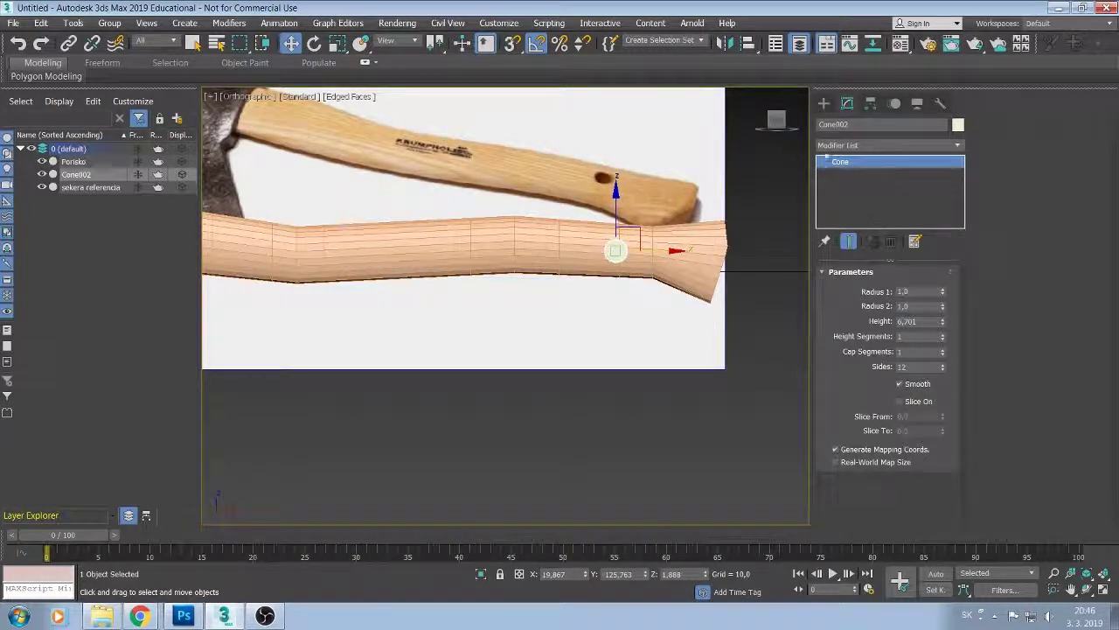
left_click(72, 162)
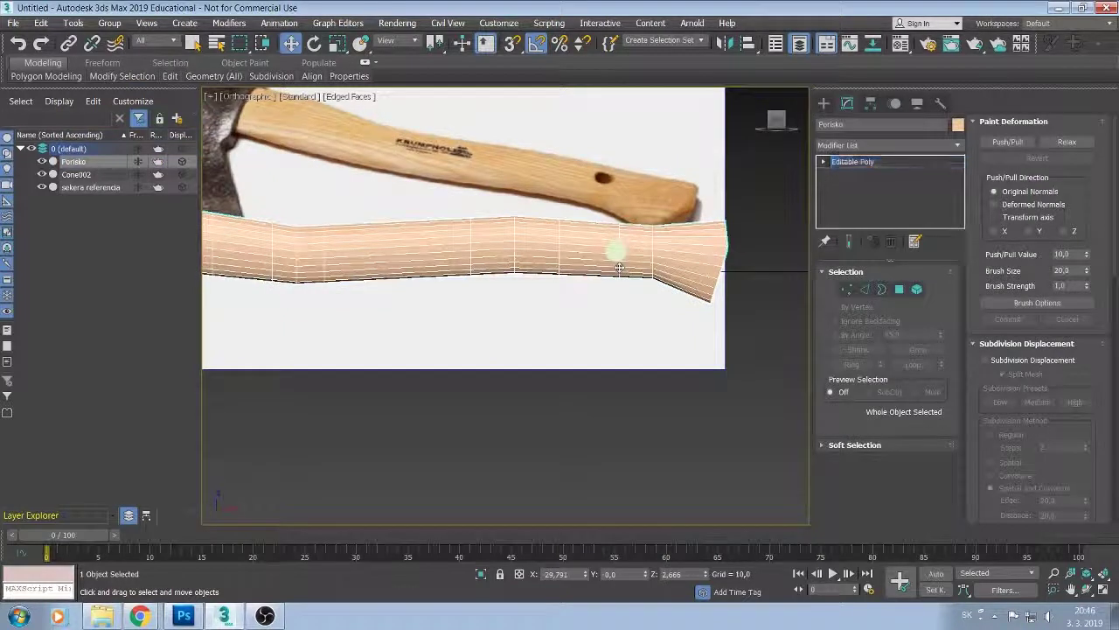
Slide Porisko's selected edge loop left along X to meet the peg.
left_click(864, 289)
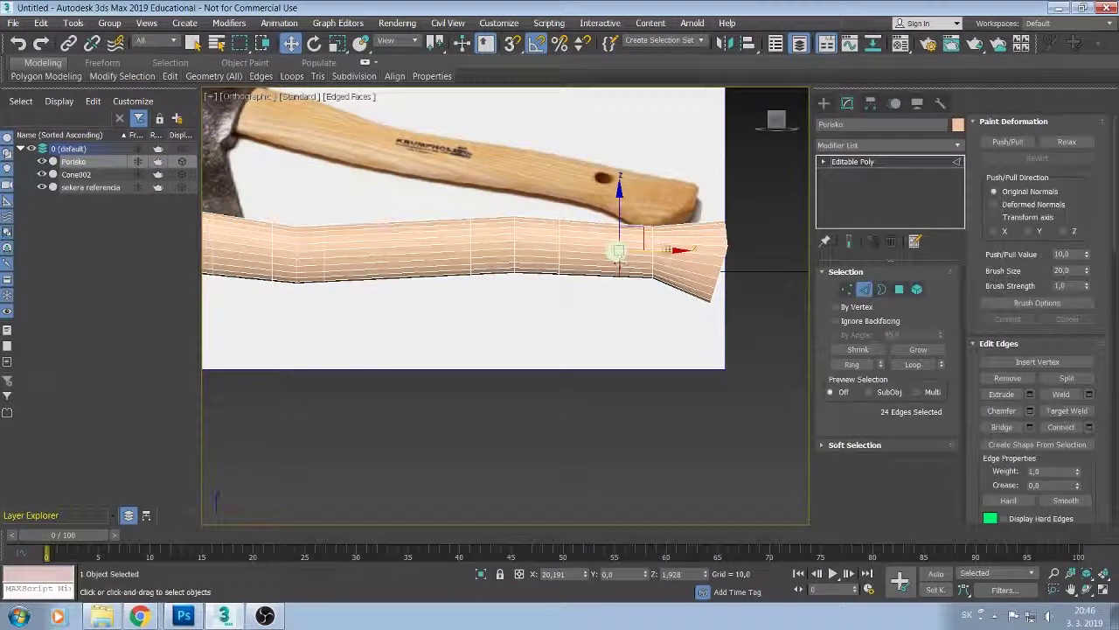
left_click_drag(677, 249, 660, 253)
left_click_drag(661, 253, 627, 253)
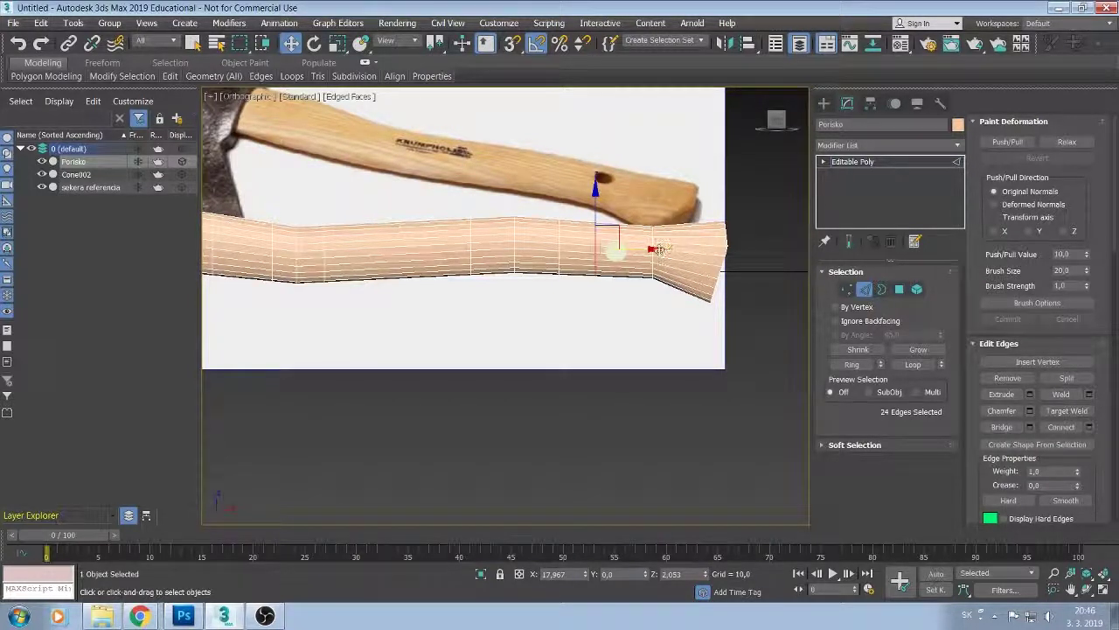
left_click_drag(658, 248, 653, 248)
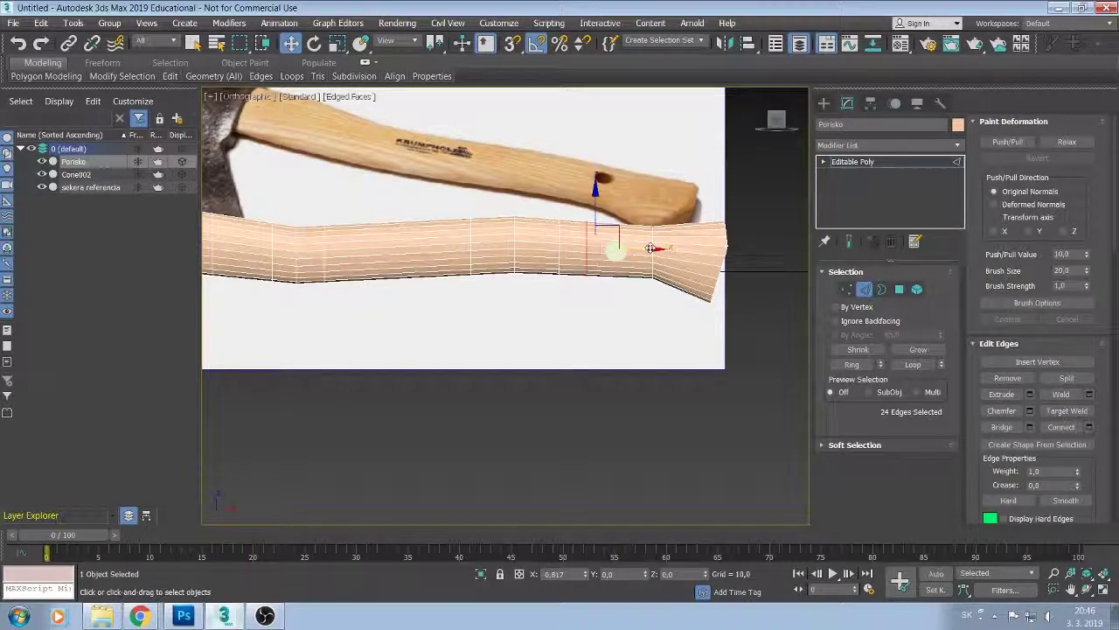
left_click_drag(654, 248, 646, 248)
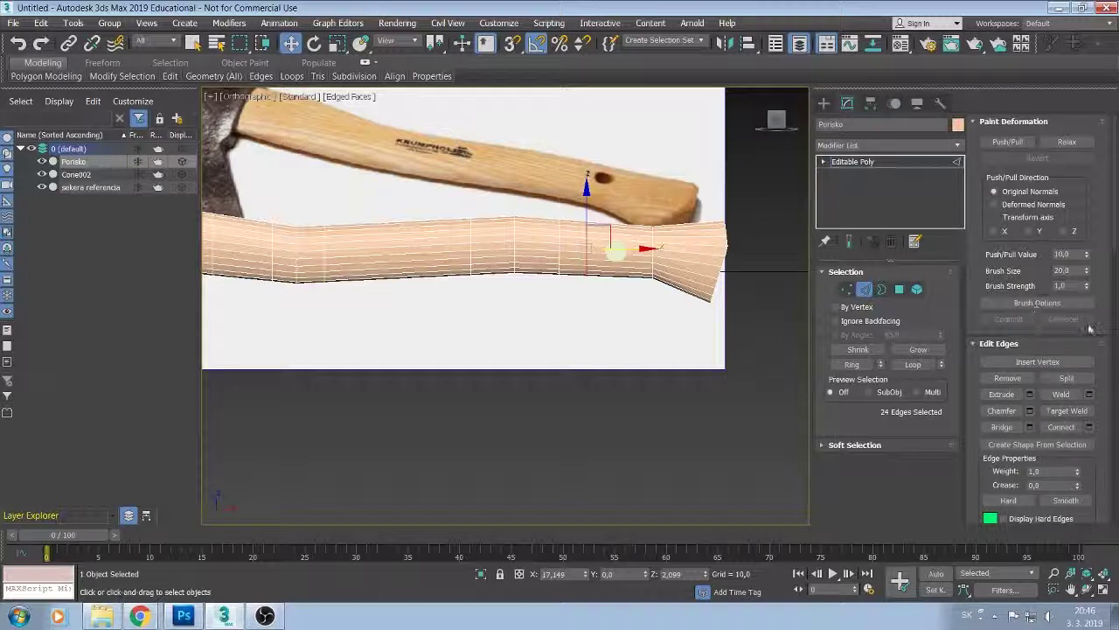
left_click_drag(1110, 271, 1109, 385)
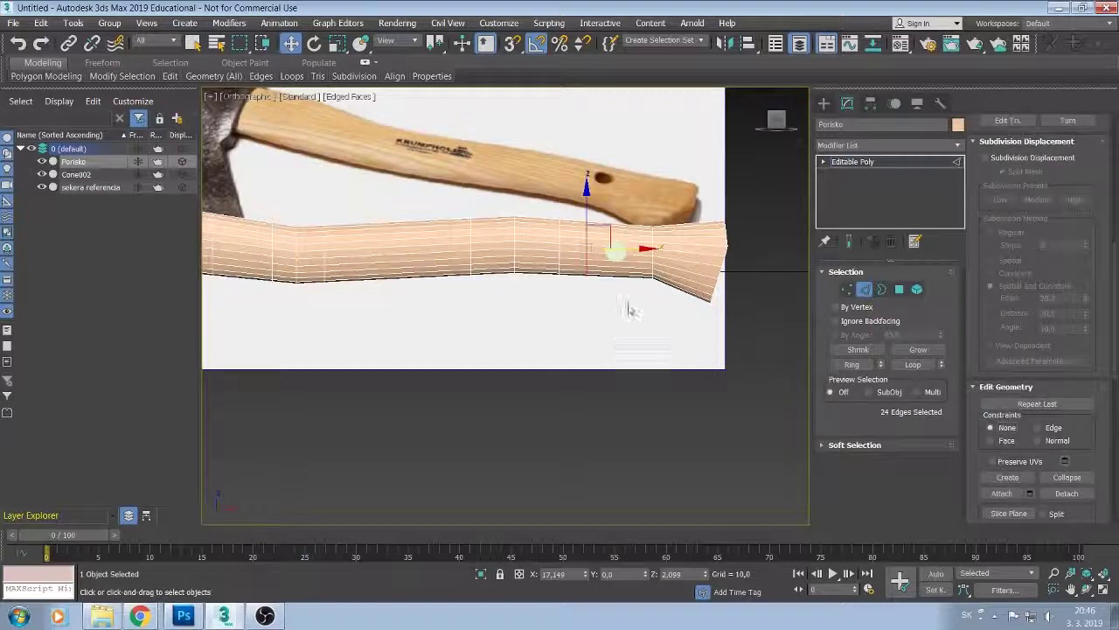
left_click(617, 253)
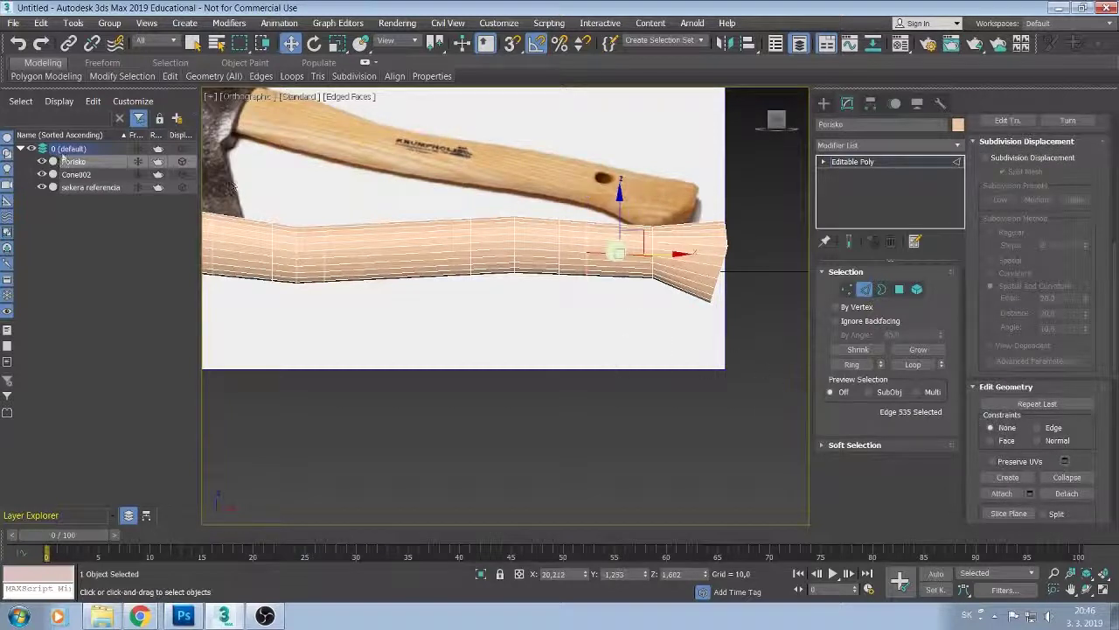
Select and isolate Cone002, reset its Y position, and orbit to see handle and peg.
left_click(86, 176)
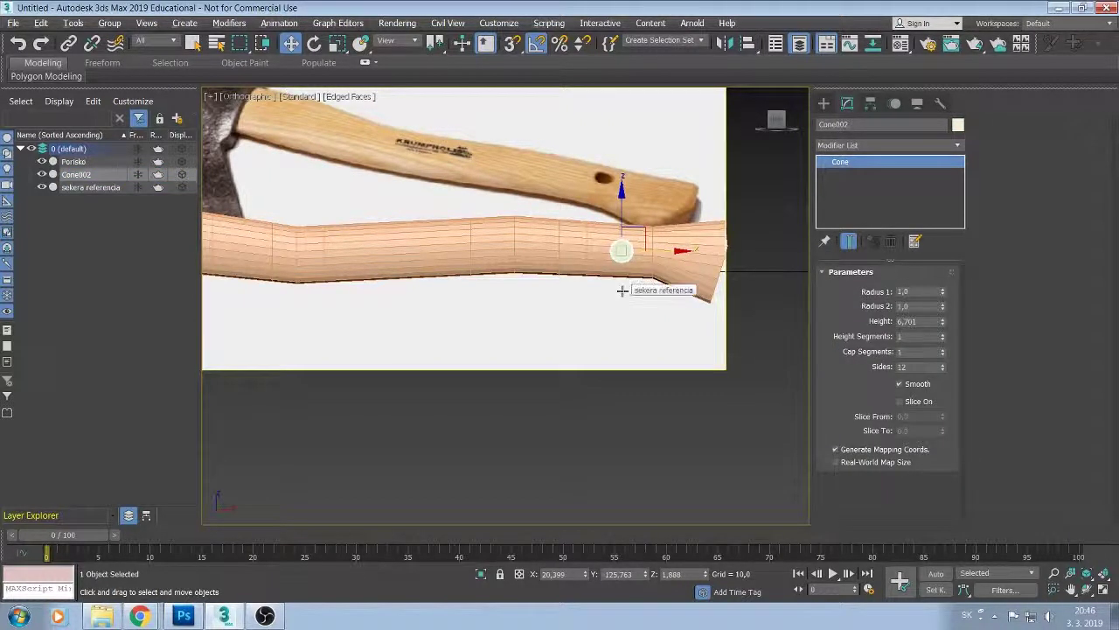
key("alt+q")
mouse_move(622, 247)
middle_mouse_down("alt")
mouse_move(576, 314)
mouse_move(622, 523)
middle_mouse_up("alt")
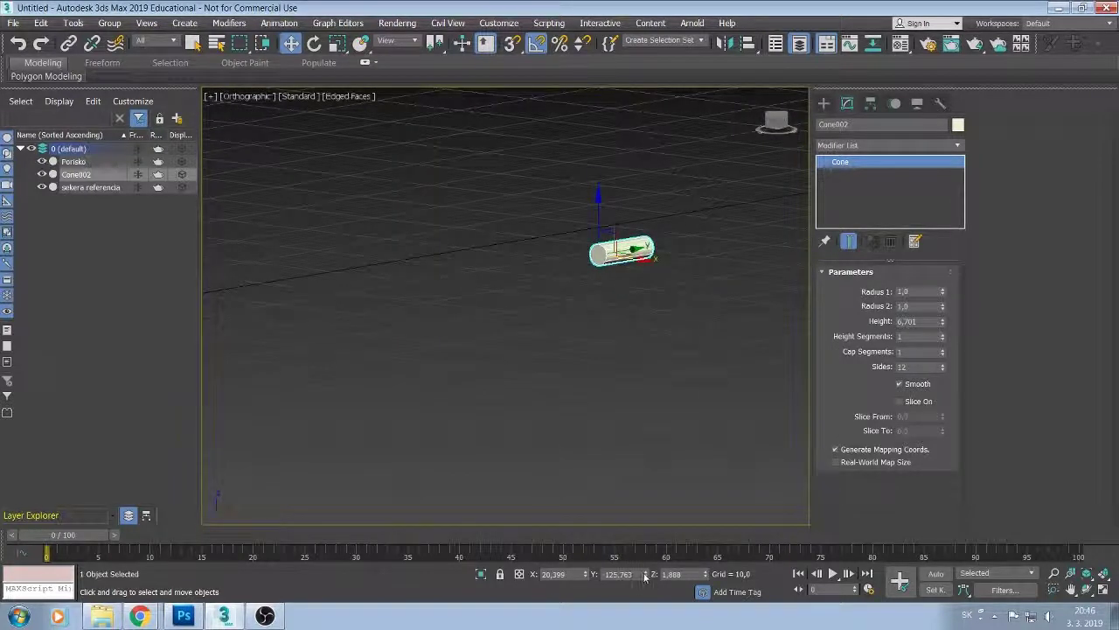
right_click(645, 577)
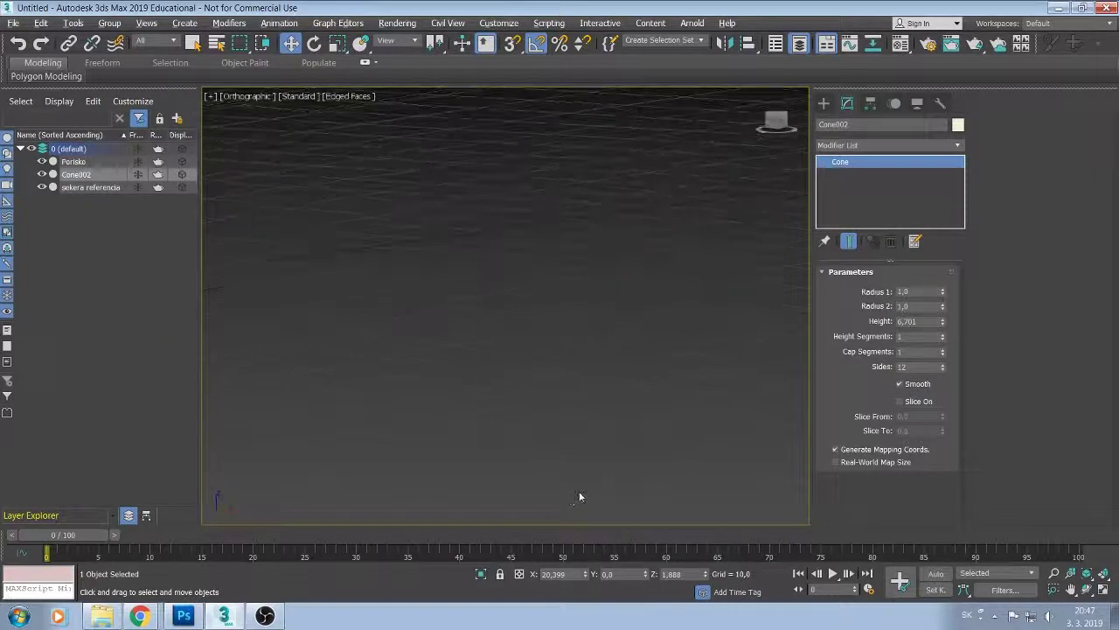
middle_click_drag(569, 500, 628, 487, "alt")
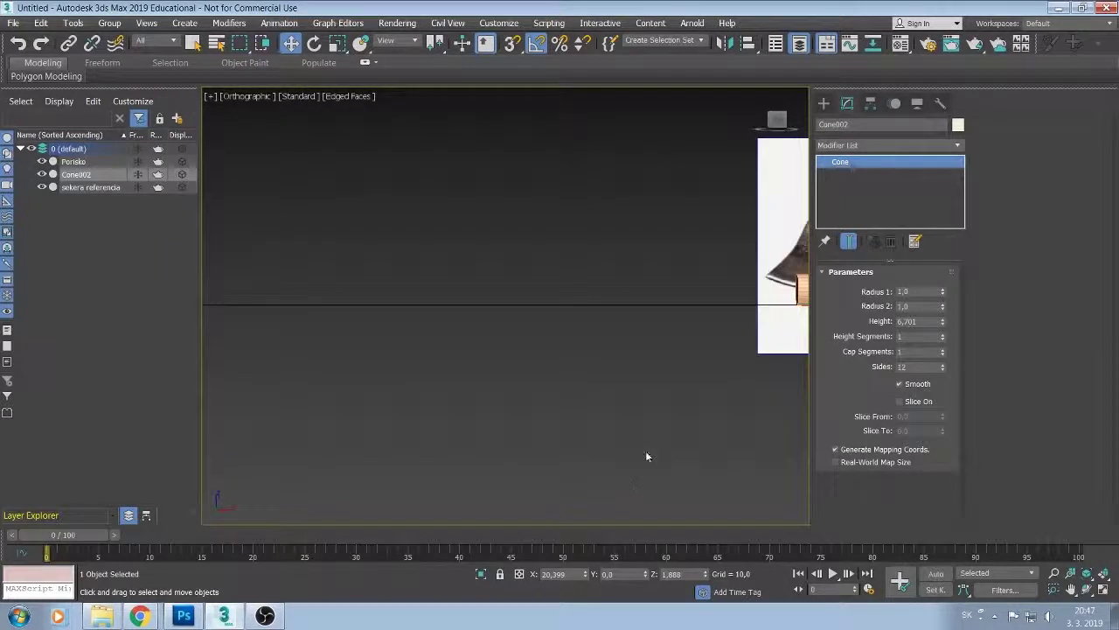
middle_click_drag(645, 451, 395, 467)
middle_click_drag(628, 449, 499, 460)
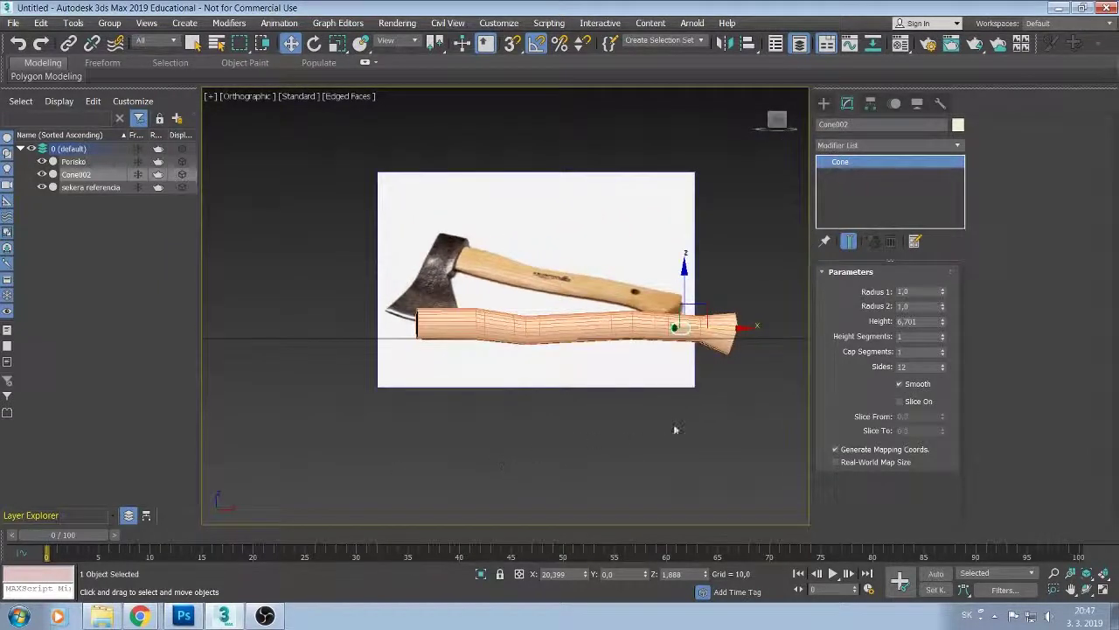
mouse_move(674, 428)
middle_mouse_down("alt")
mouse_move(663, 466)
mouse_move(565, 484)
middle_mouse_up("alt")
Slide the peg through the handle's flared end to X 20.399, Y 3.281, Z 1.888.
left_click_drag(721, 328, 706, 336)
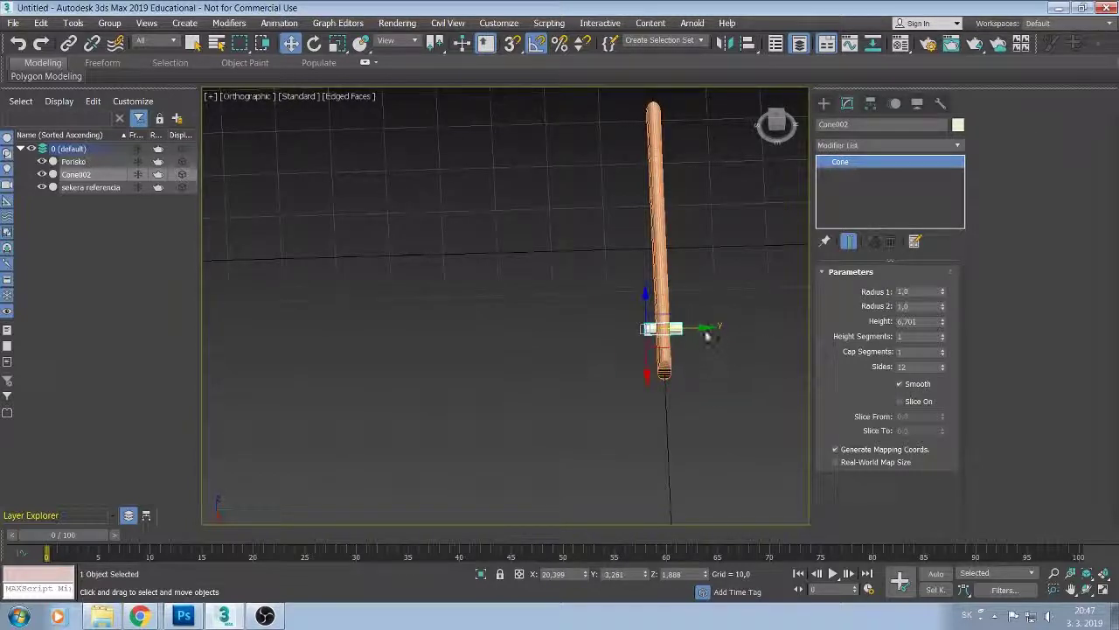
middle_click_drag(618, 456, 708, 411, "alt")
scroll(708, 410, "up", 1)
scroll(617, 367, "up", 1)
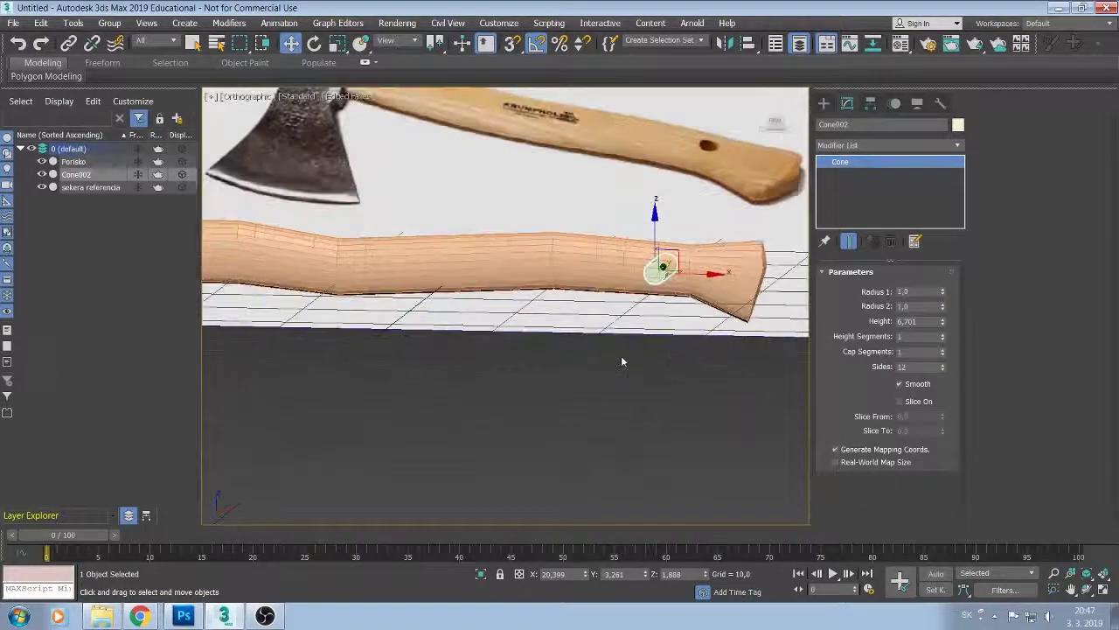
scroll(623, 376, "up", 2)
scroll(652, 368, "up", 2)
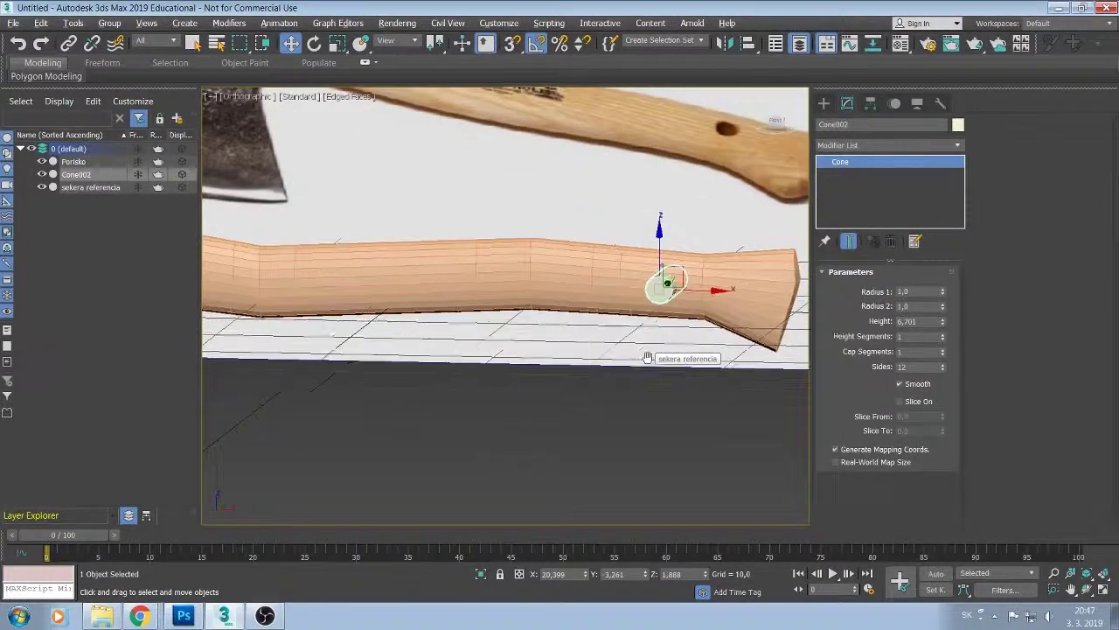
mouse_move(643, 360)
middle_mouse_down()
mouse_move(665, 323)
mouse_move(607, 352)
middle_mouse_up()
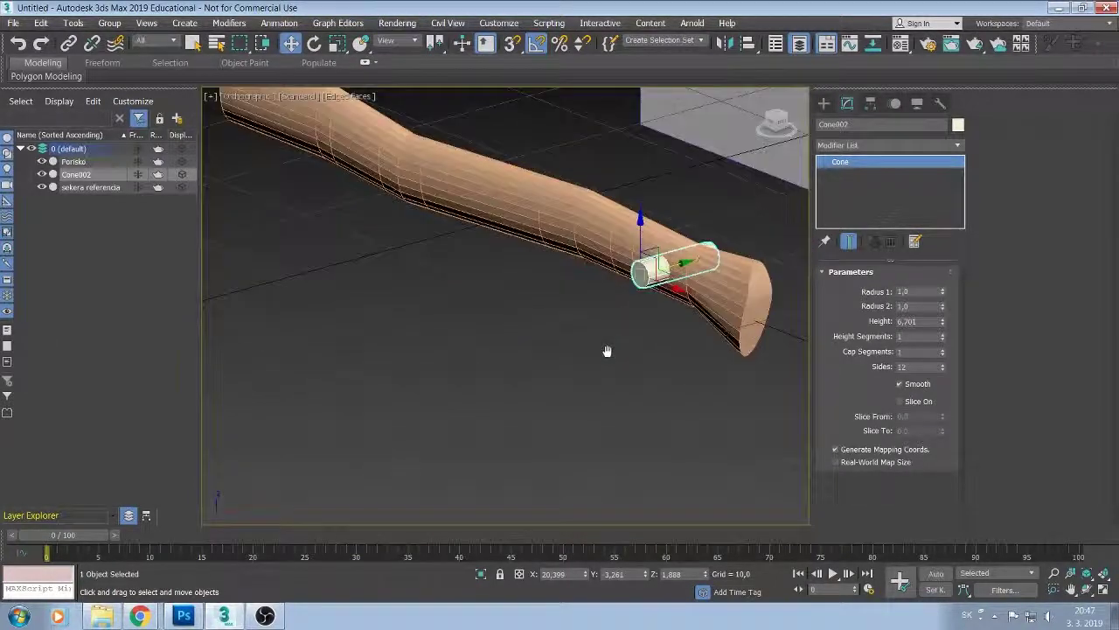
Switch the Create panel to Compound Objects and orbit to view the peg end-on.
left_click(826, 105)
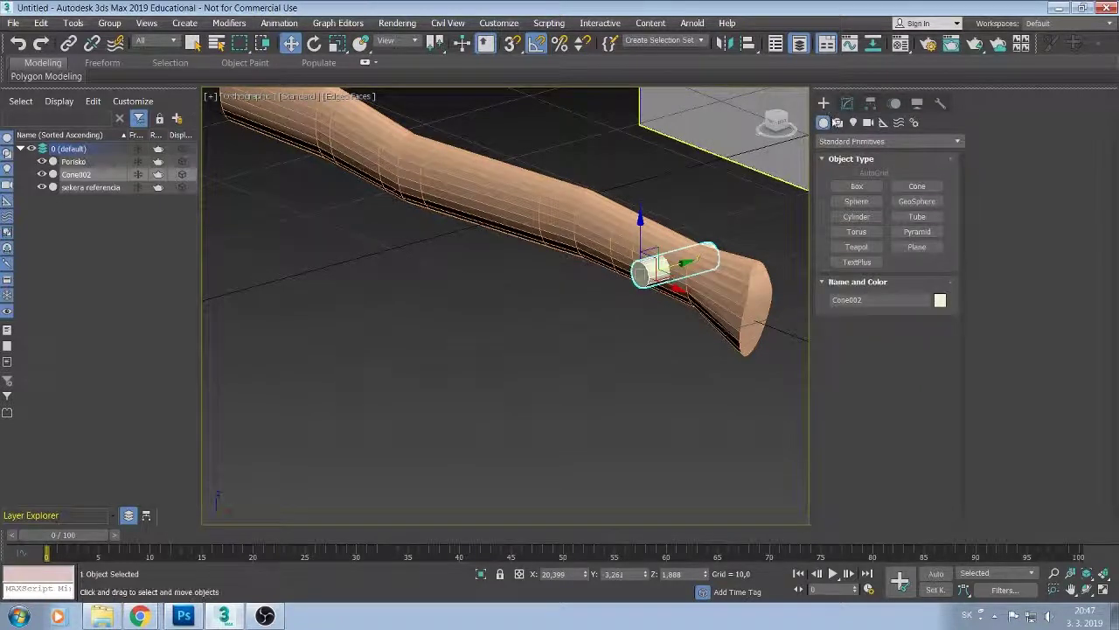
left_click(844, 142)
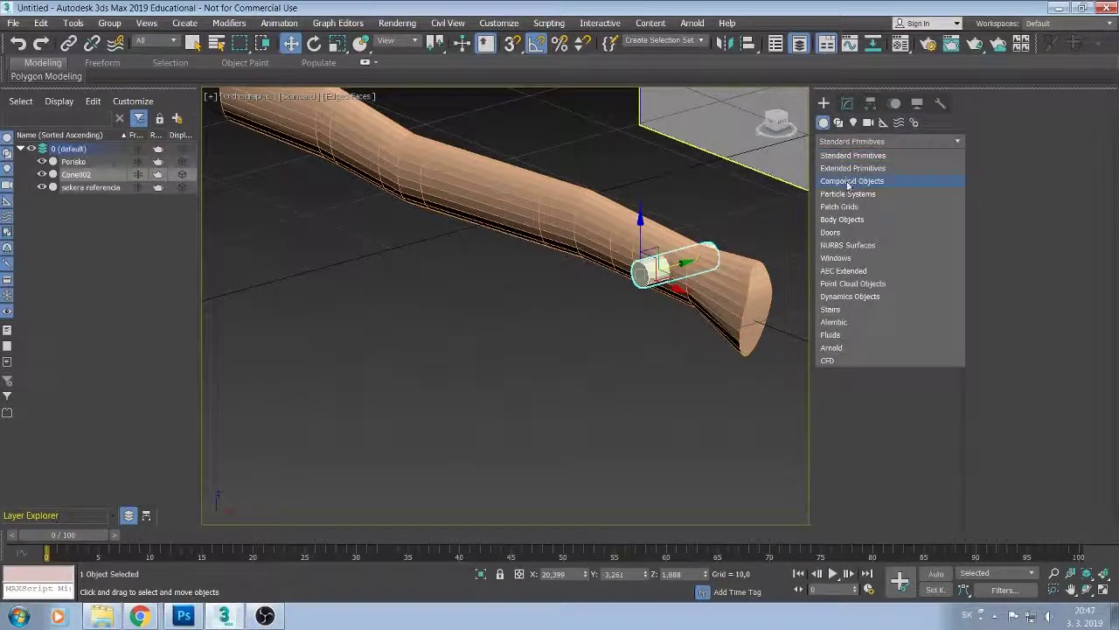
left_click(846, 181)
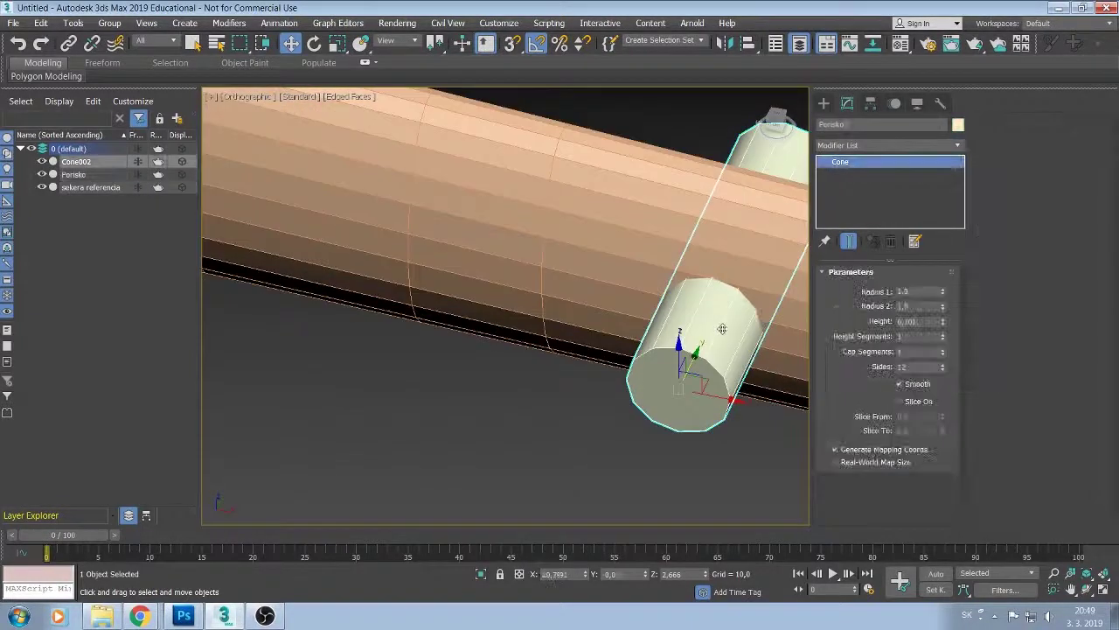
middle_click_drag(723, 328, 737, 285, "alt")
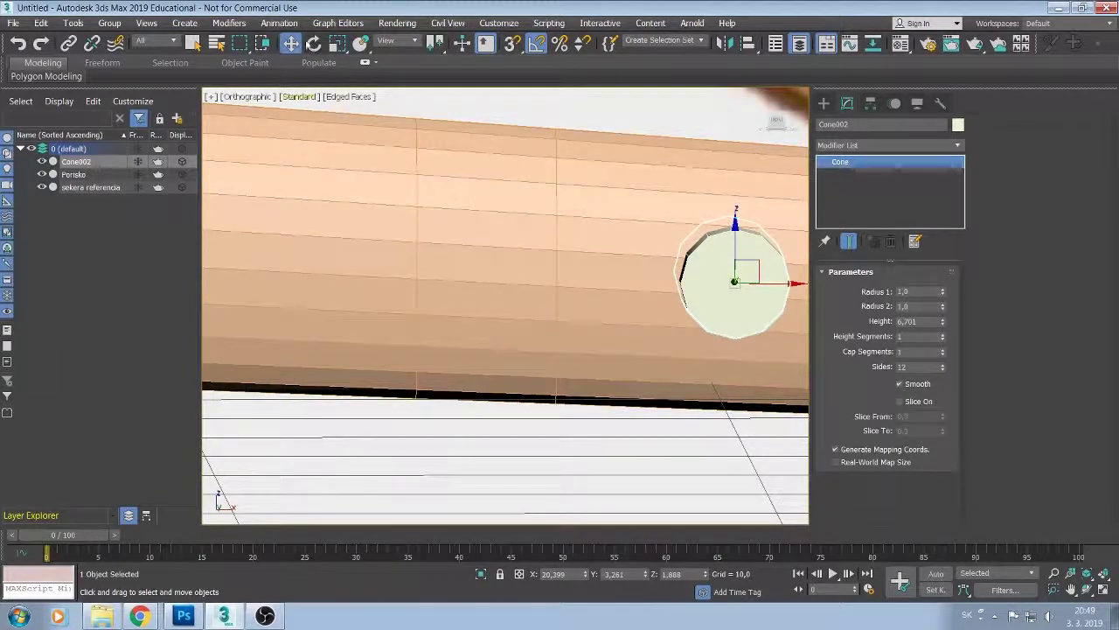
Tilt the peg a few degrees with the rotate gizmo, cancelling the bad attempts.
left_click(314, 42)
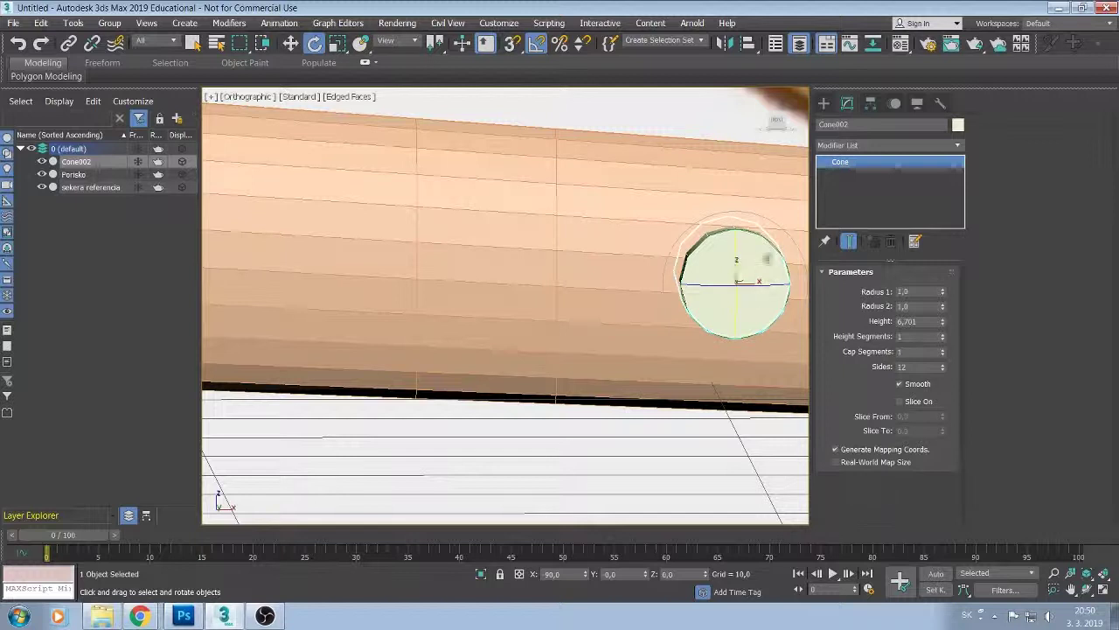
left_click_drag(773, 244, 627, 318)
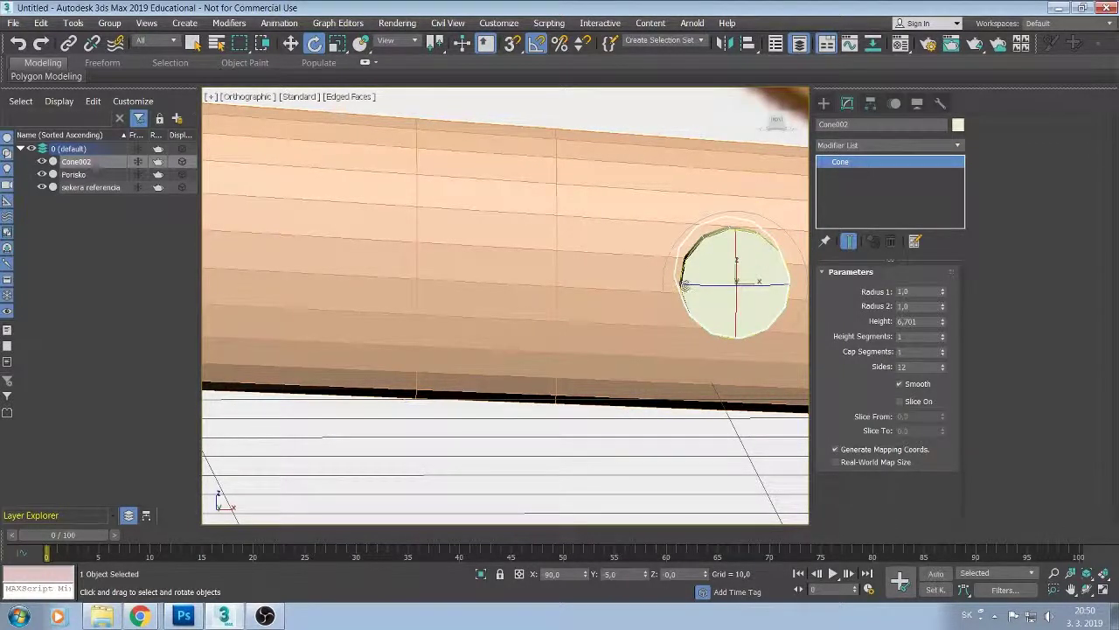
middle_click_drag(707, 270, 620, 320)
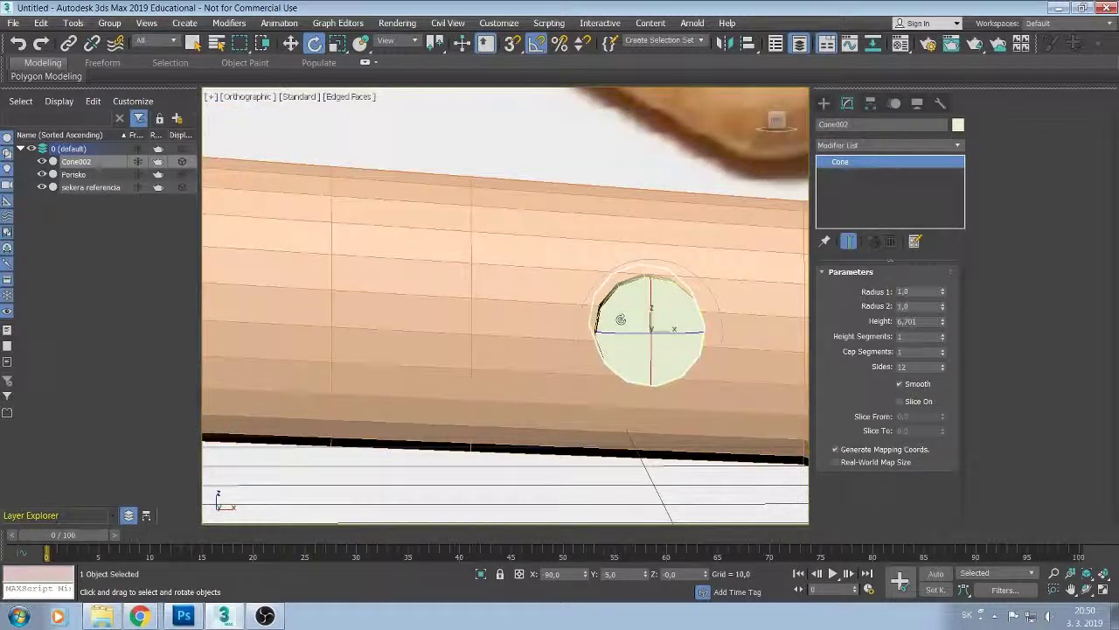
scroll(620, 320, "up", 1)
scroll(614, 310, "up", 1)
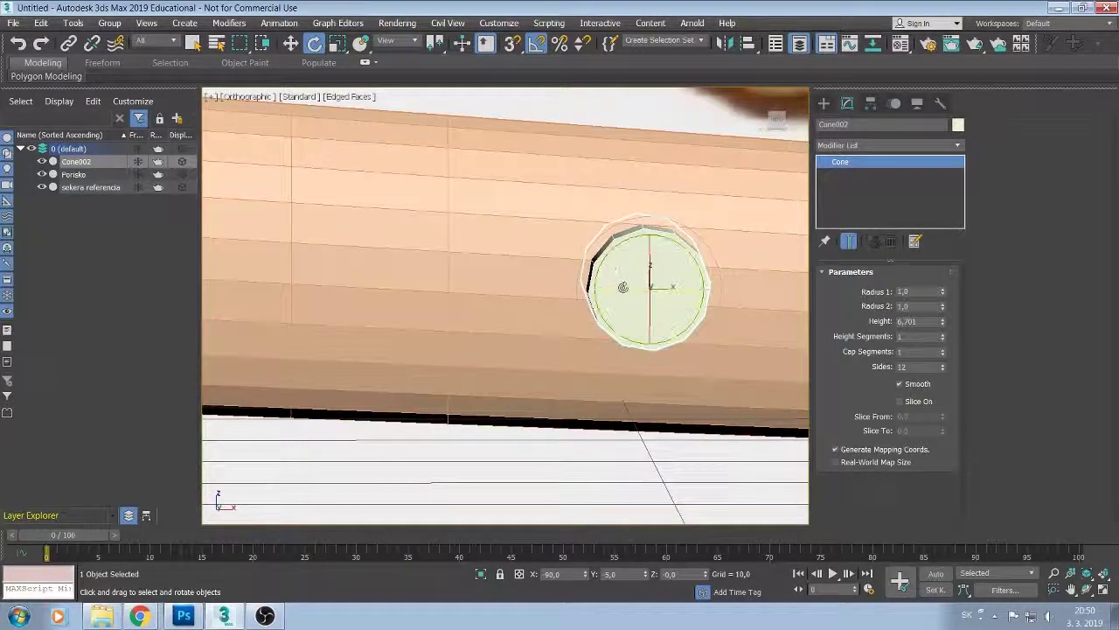
mouse_move(611, 267)
middle_mouse_down("alt")
mouse_move(621, 281)
mouse_move(648, 268)
middle_mouse_up("alt")
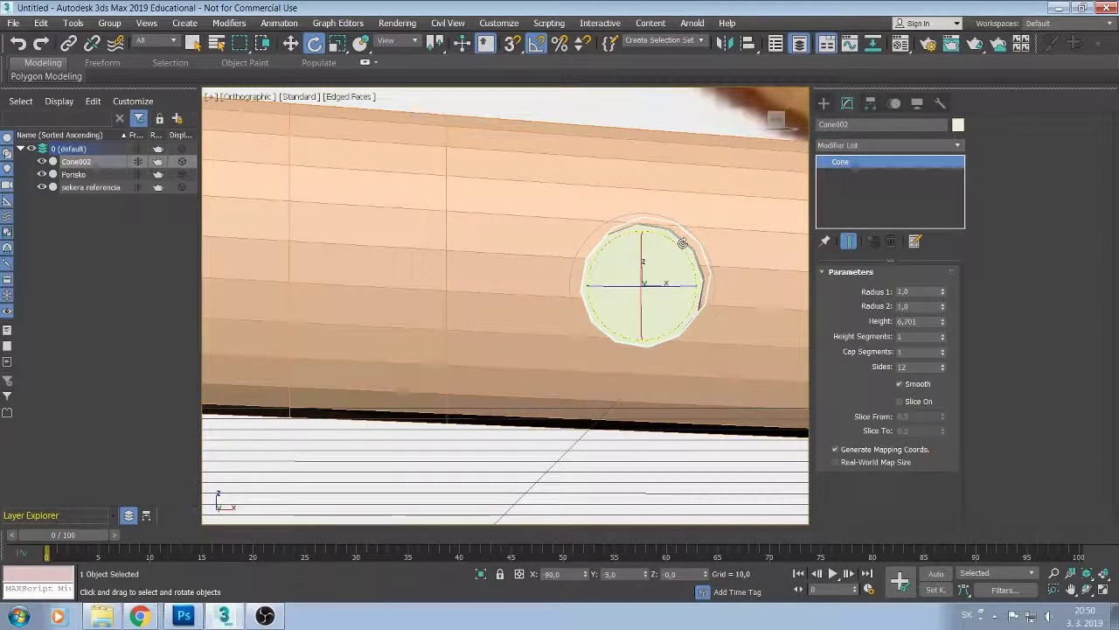
left_click_drag(687, 235, 681, 242)
right_click(681, 243)
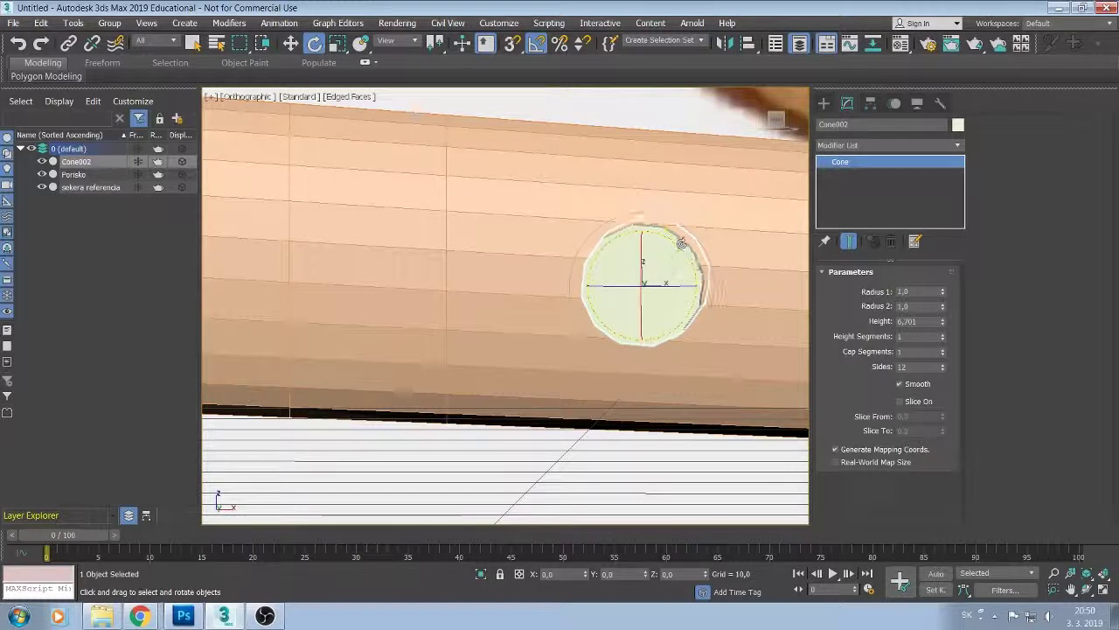
left_click_drag(682, 242, 639, 206)
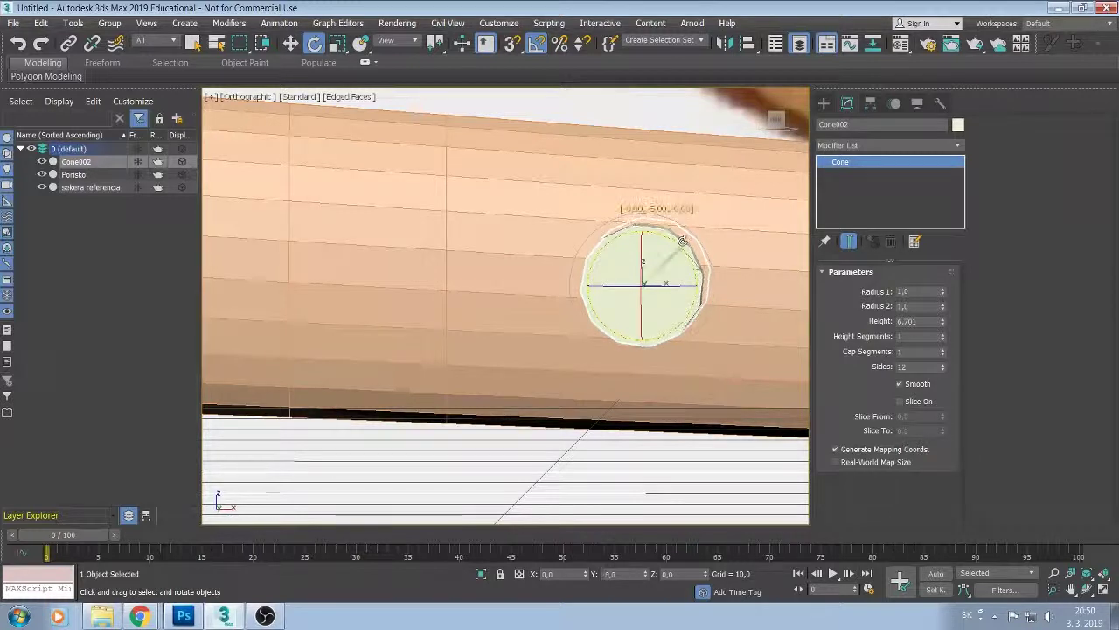
right_click(639, 206)
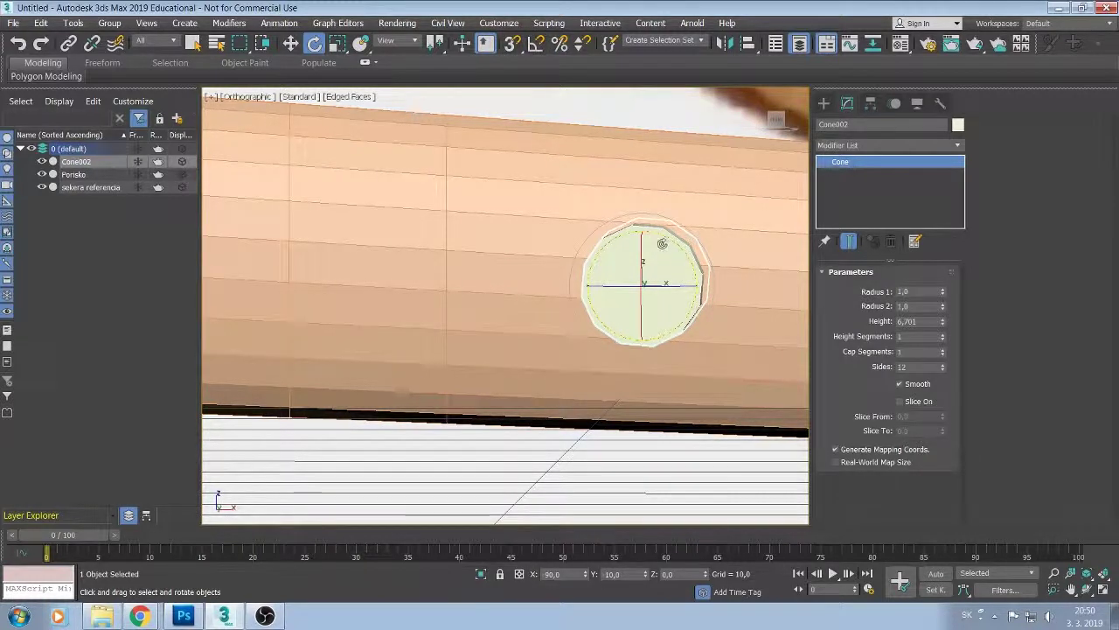
left_click_drag(669, 242, 672, 242)
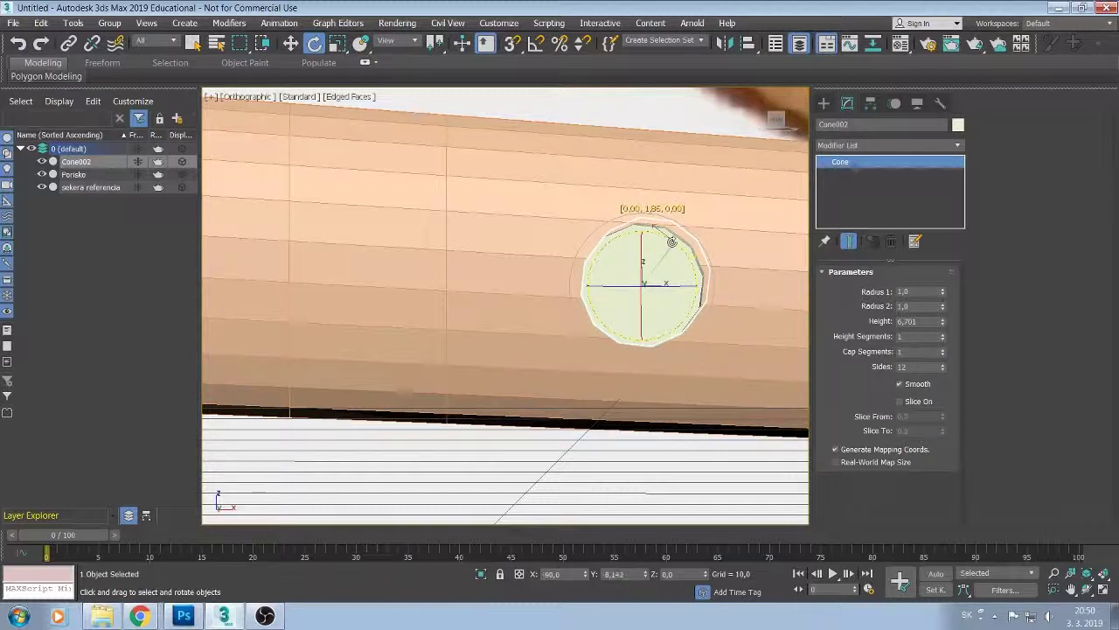
left_click_drag(672, 242, 670, 242)
middle_click_drag(627, 326, 634, 320, "alt")
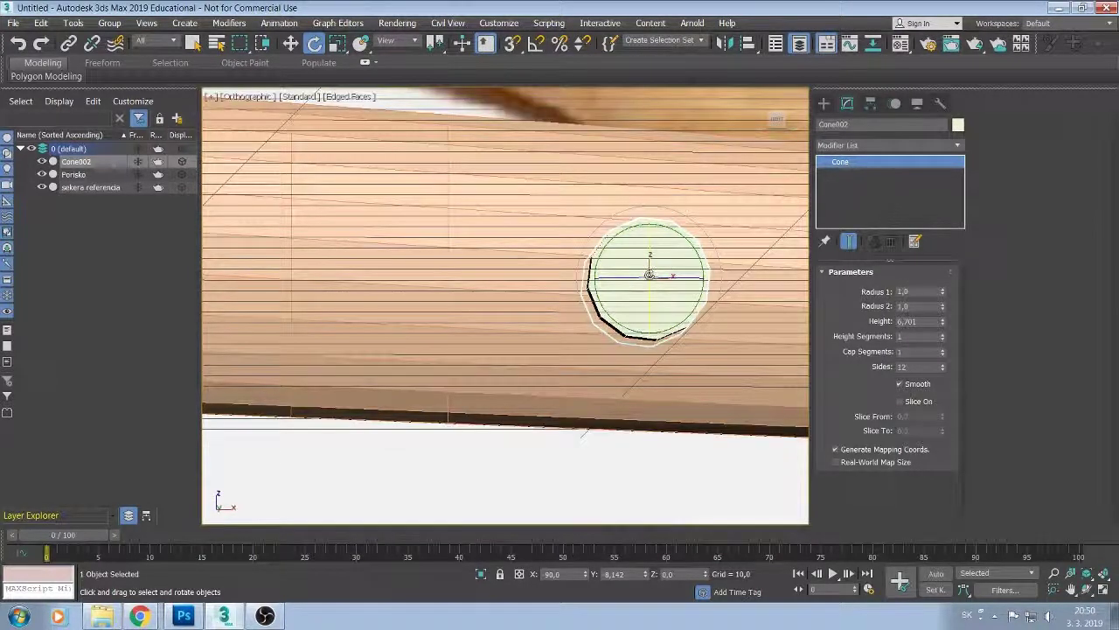
In Front view, fine-tune the peg's rotation to X 90, Y 10.86, Z 0.
key("f")
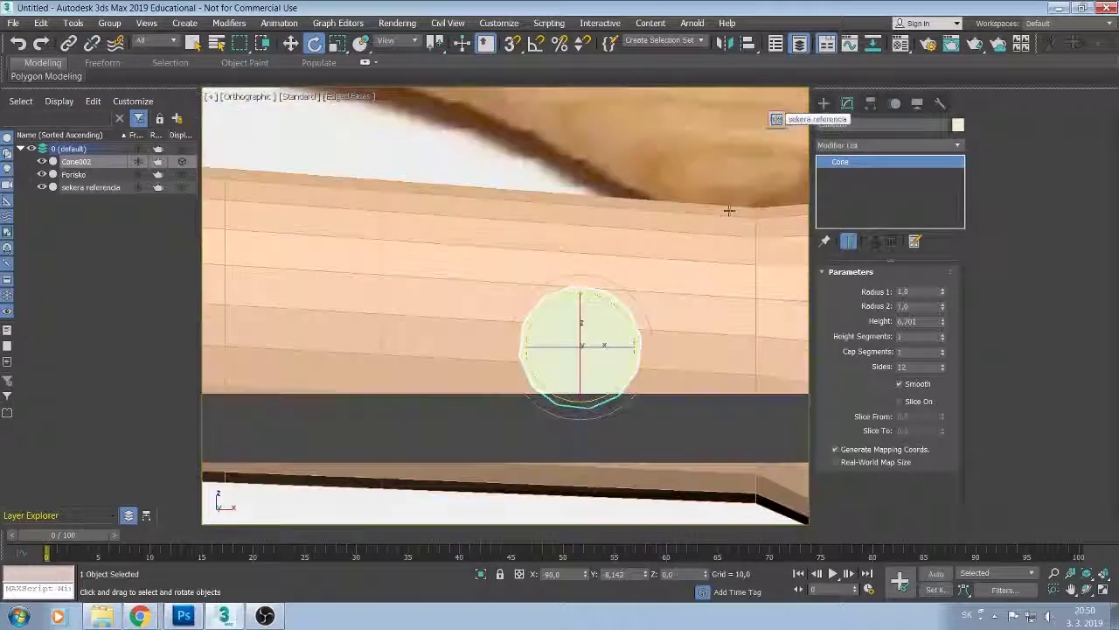
left_click_drag(611, 313, 613, 306)
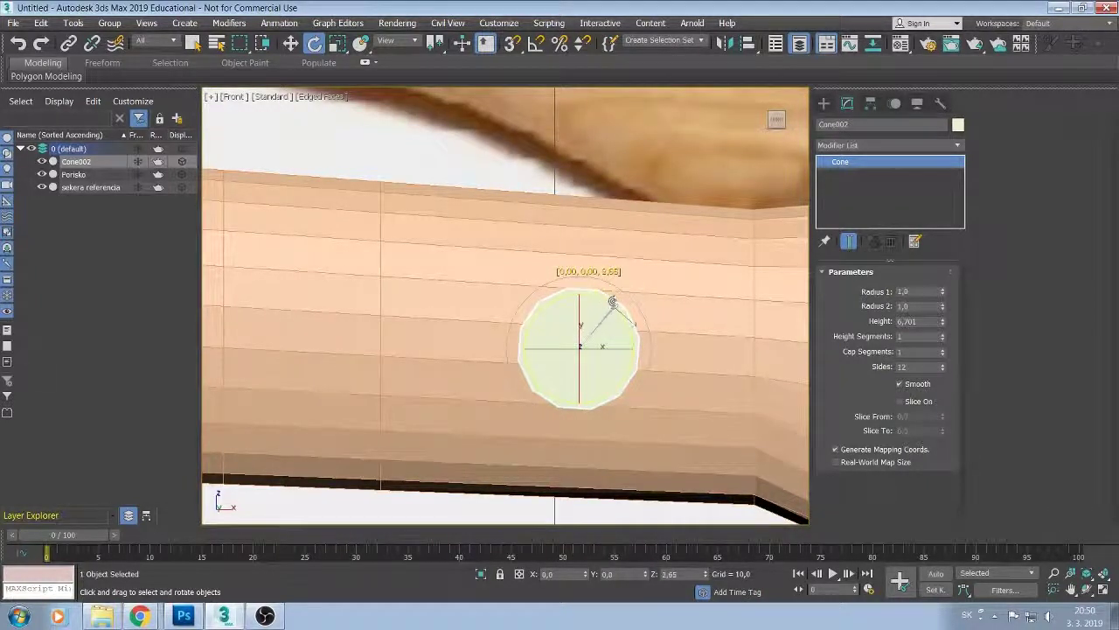
left_click_drag(611, 301, 614, 302)
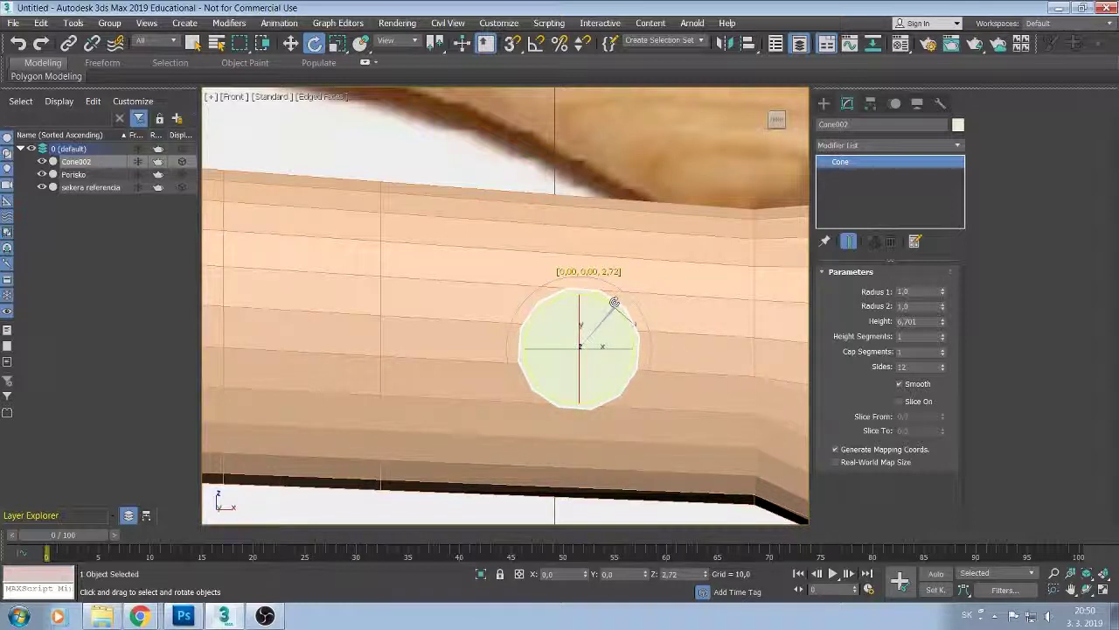
left_click_drag(614, 302, 613, 303)
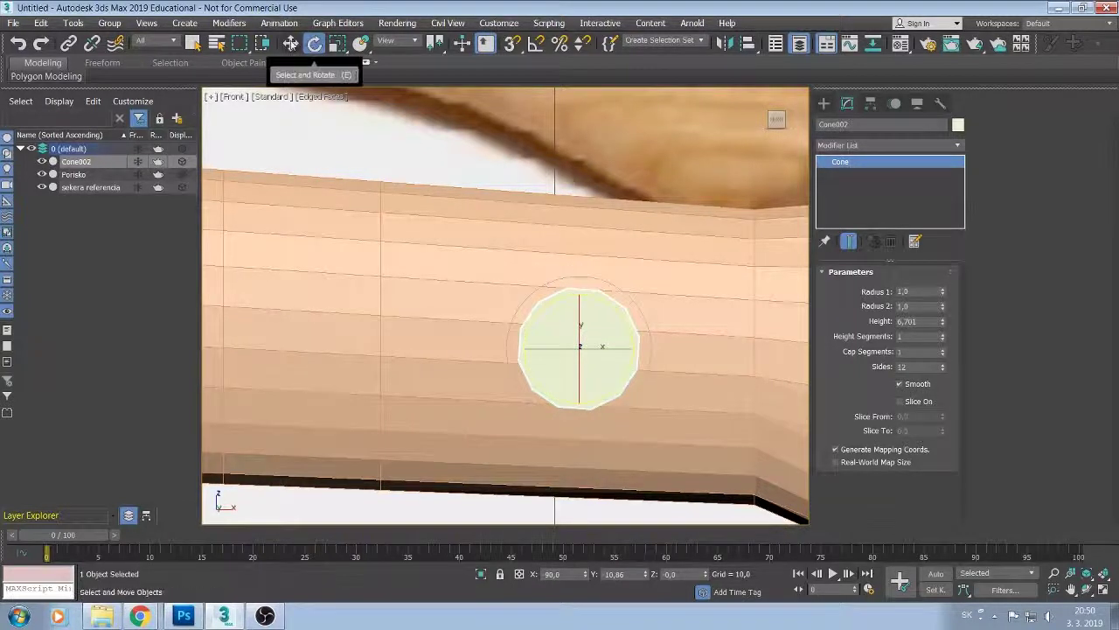
Shrink the Cone002 peg to about 97% and nudge it up to Z 1.928 through the handle.
left_click(338, 43)
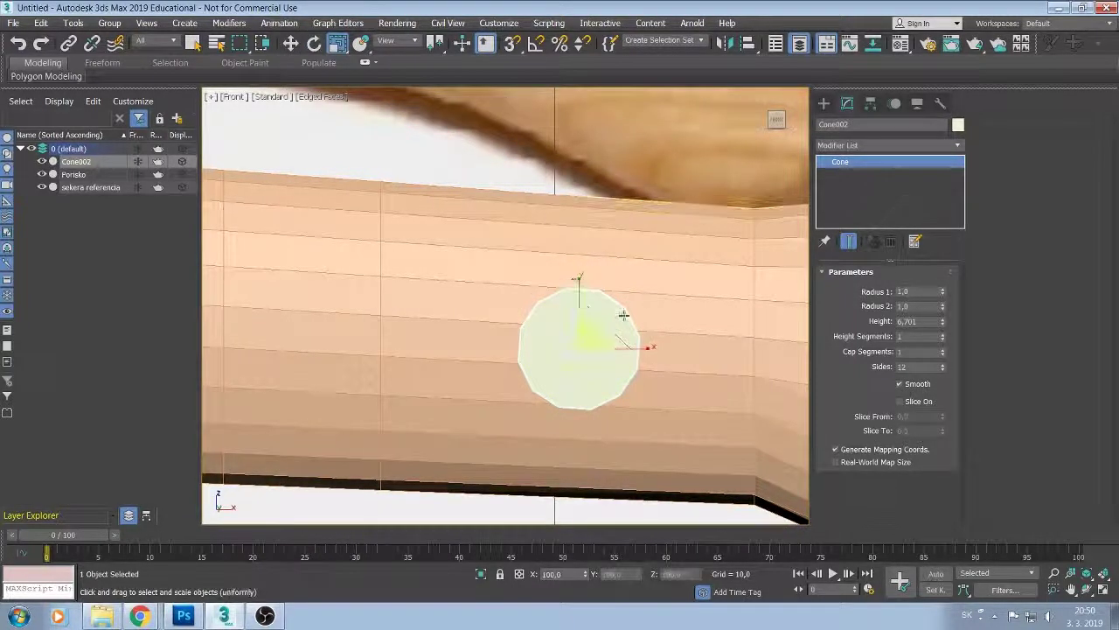
left_click_drag(607, 335, 602, 338)
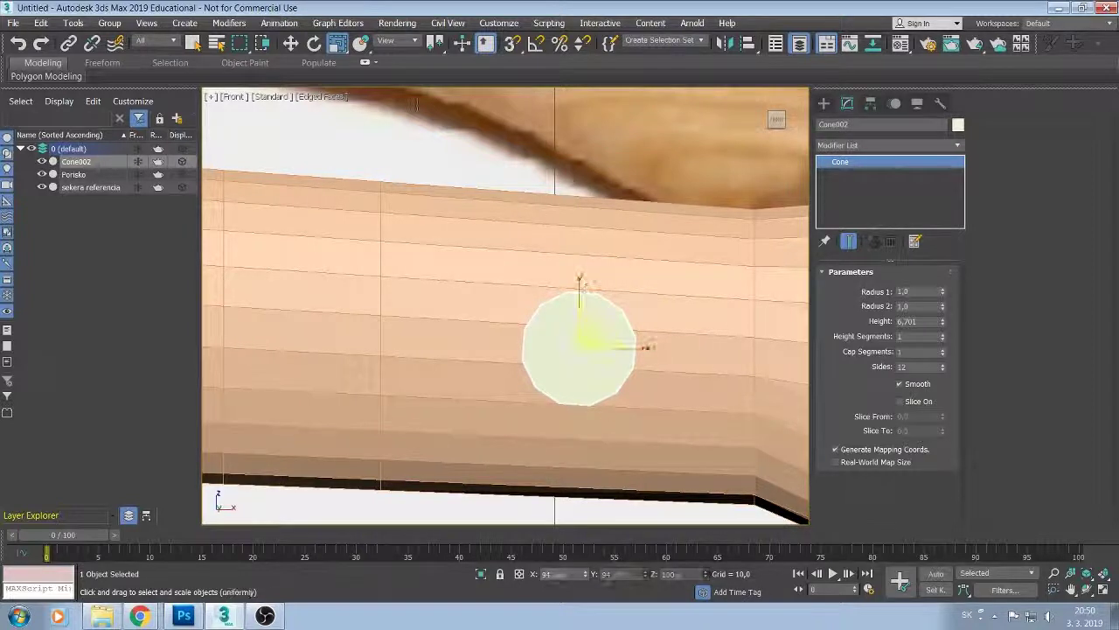
left_click(290, 43)
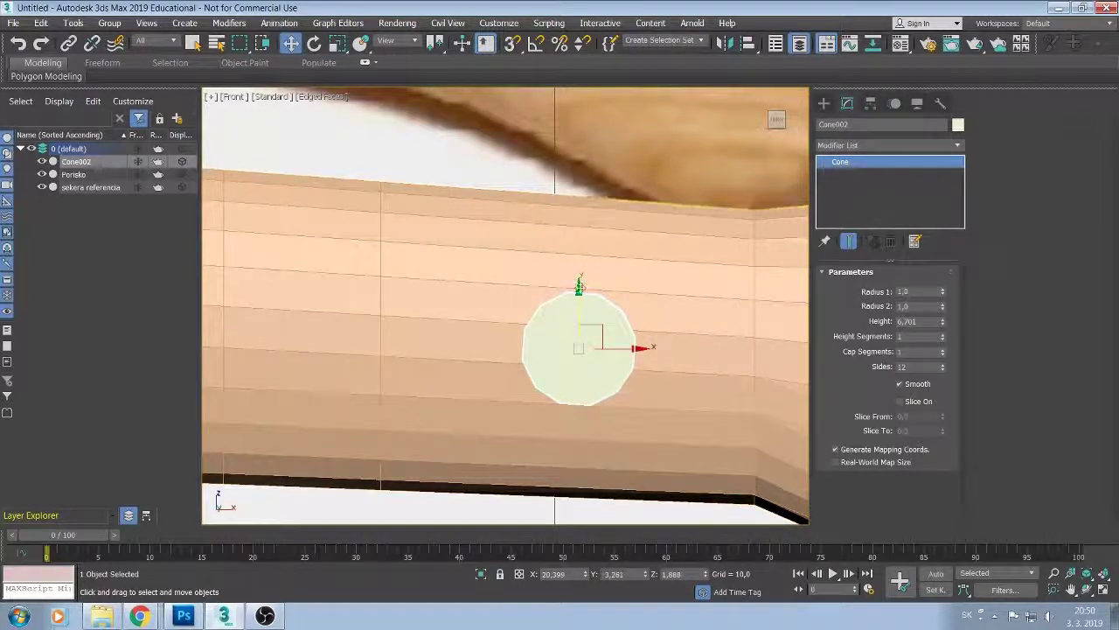
left_click_drag(578, 287, 579, 280)
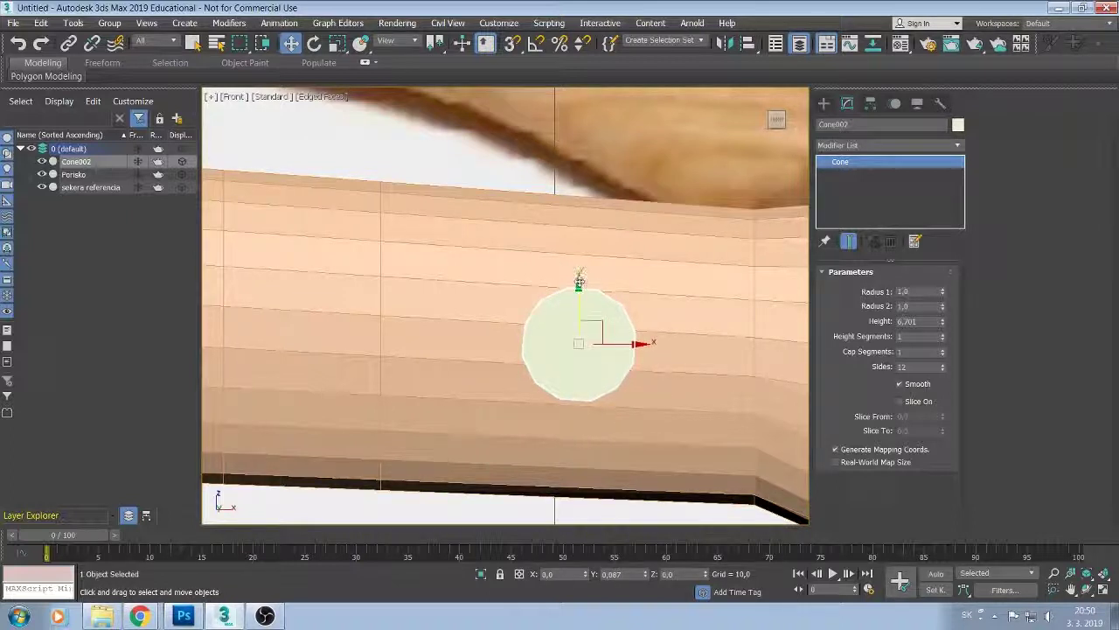
left_click_drag(578, 281, 578, 285)
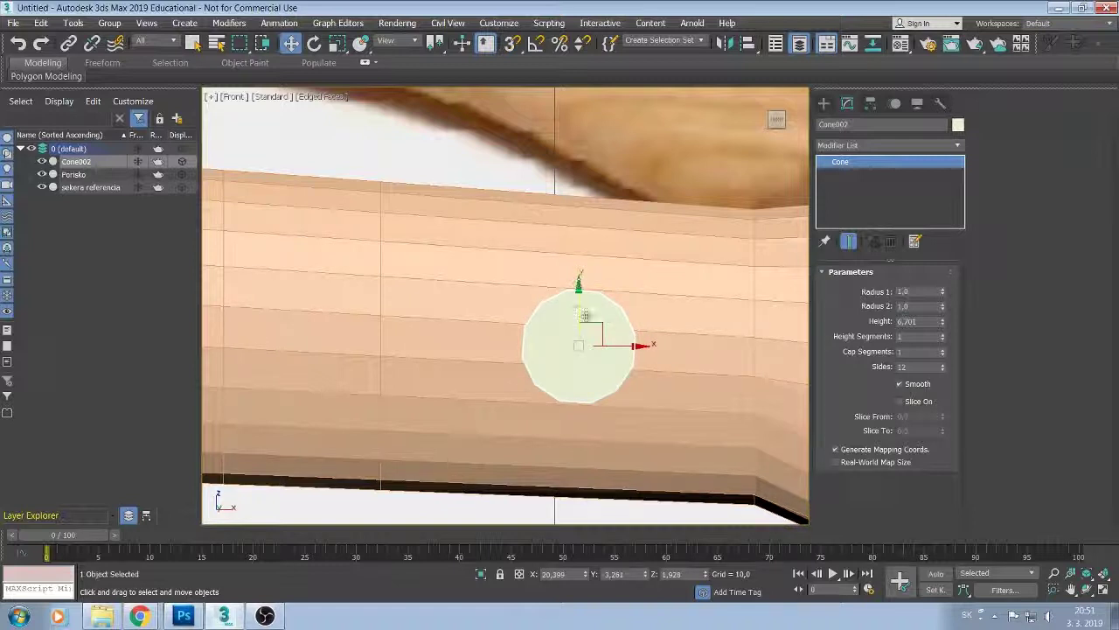
middle_click_drag(552, 325, 488, 256, "alt")
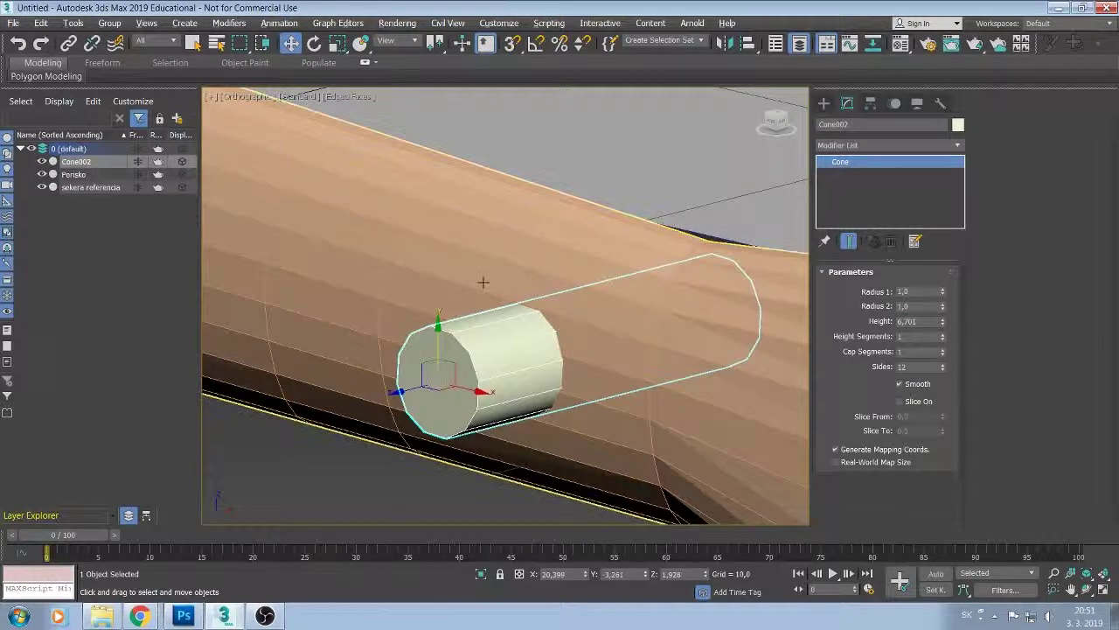
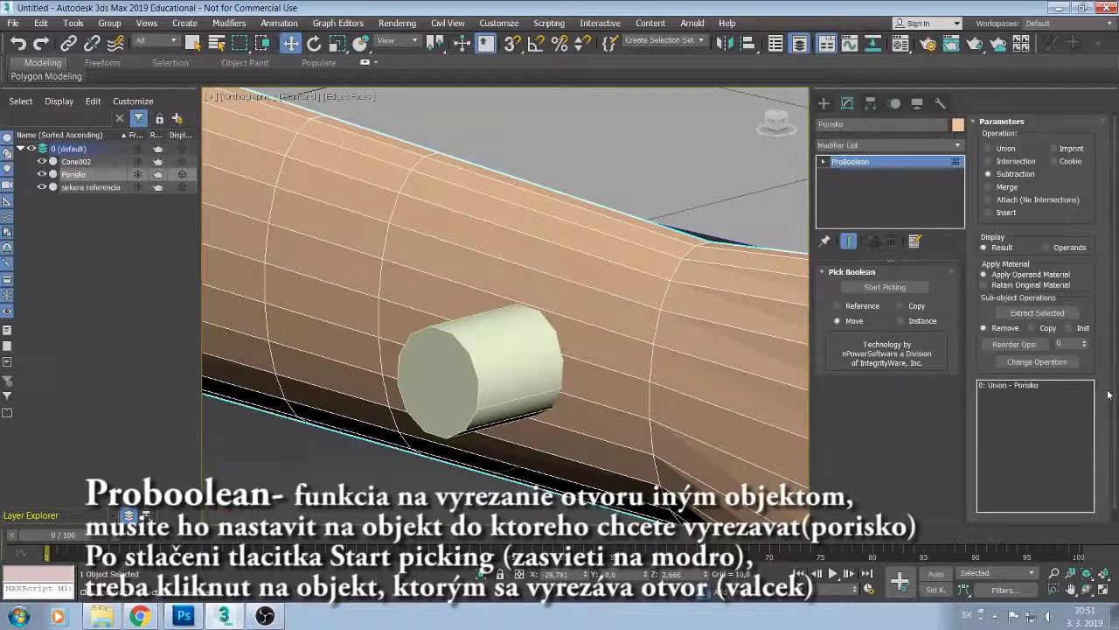
Subtract cylinder Cone002 from Porisko with ProBoolean to cut a round hole through the handle.
scroll(1109, 406, "down", 1)
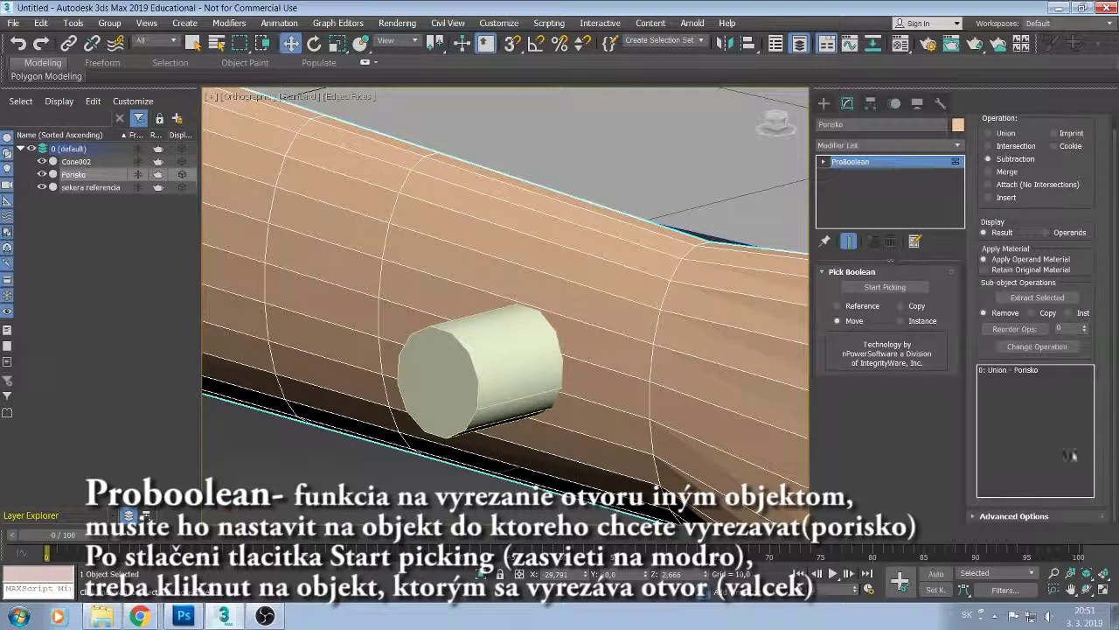
left_click(970, 514)
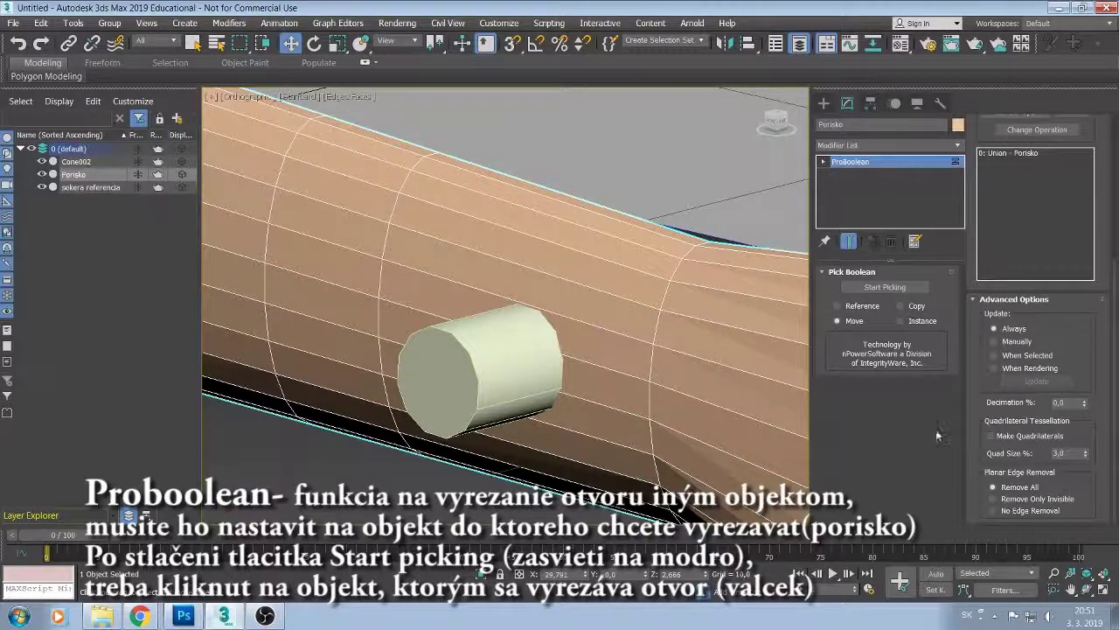
left_click(868, 293)
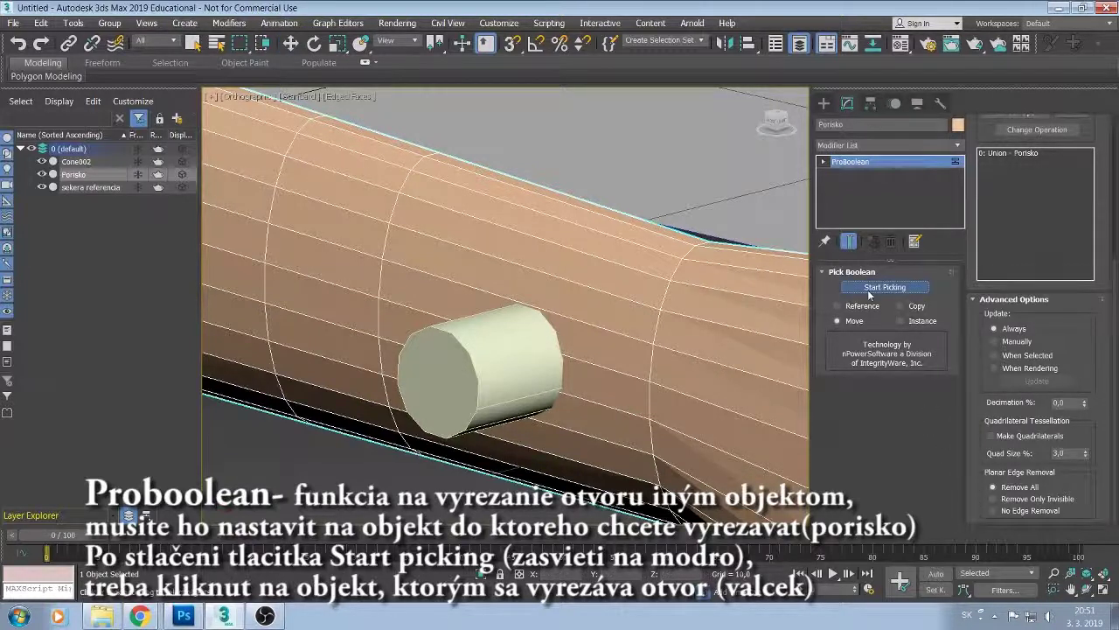
left_click(505, 336)
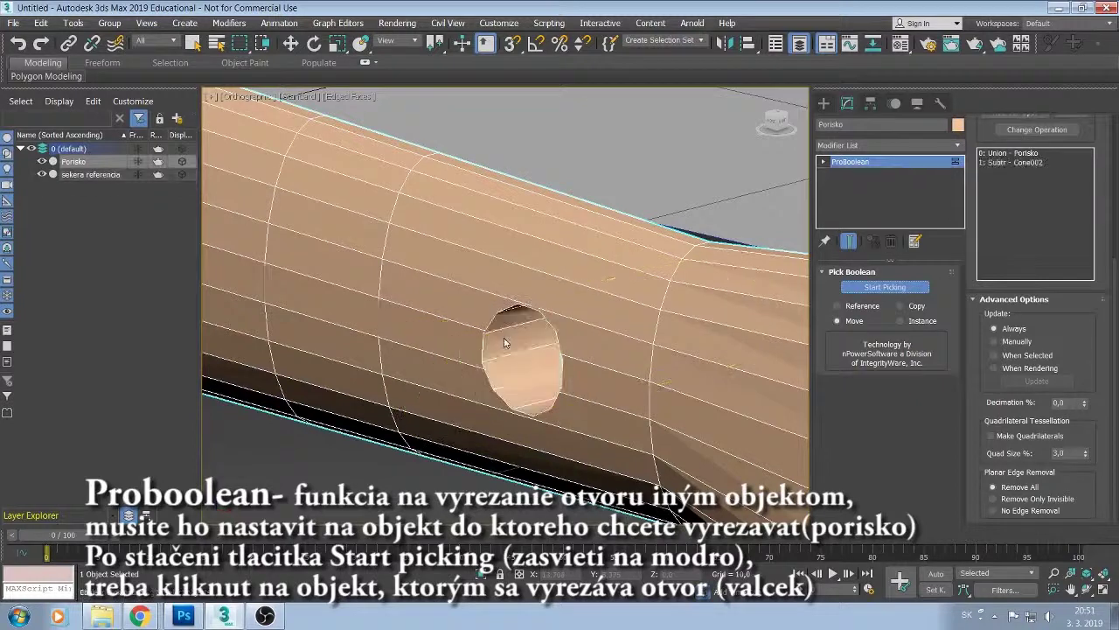
mouse_move(524, 378)
middle_mouse_down("alt")
mouse_move(545, 383)
mouse_move(522, 382)
mouse_move(538, 363)
mouse_move(525, 359)
middle_mouse_up("alt")
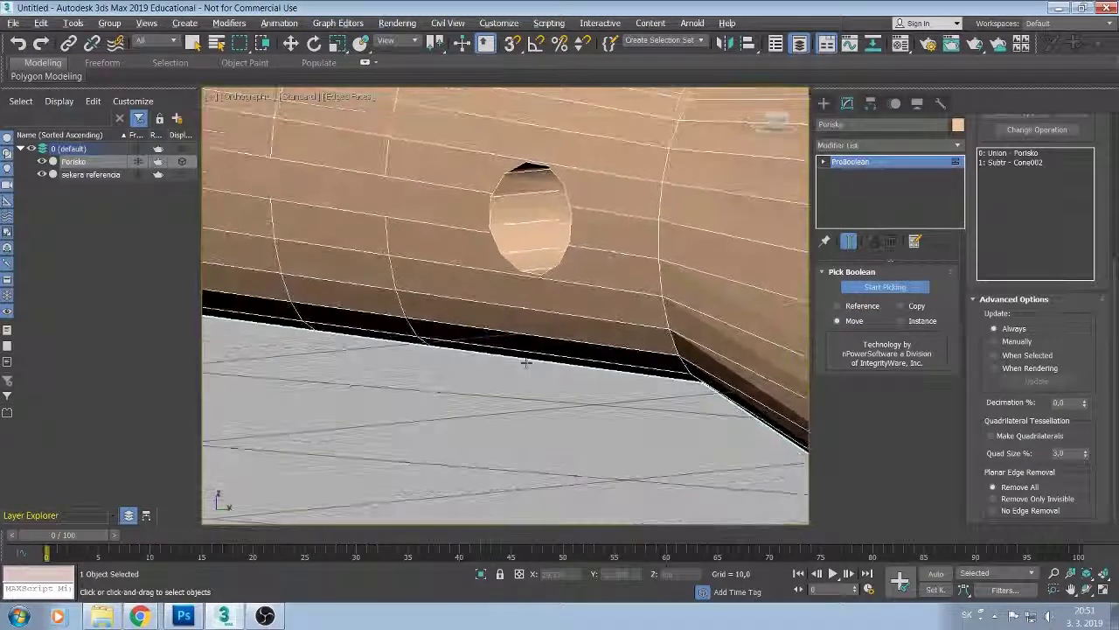
Collapse the ProBoolean result to an Editable Poly and enter Vertex mode.
right_click(849, 162)
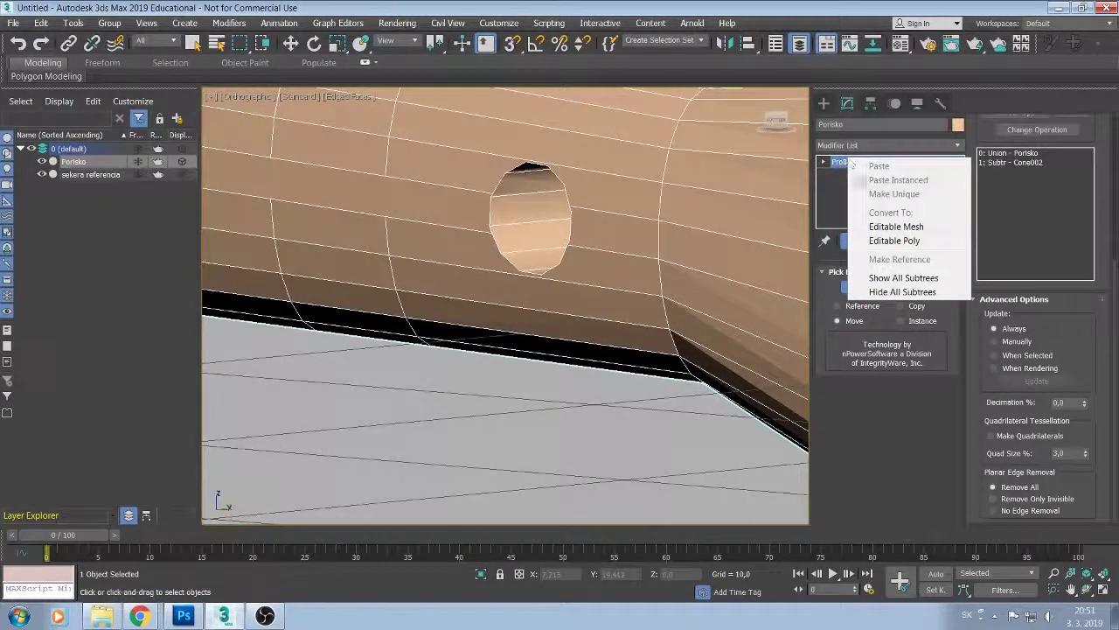
left_click(882, 242)
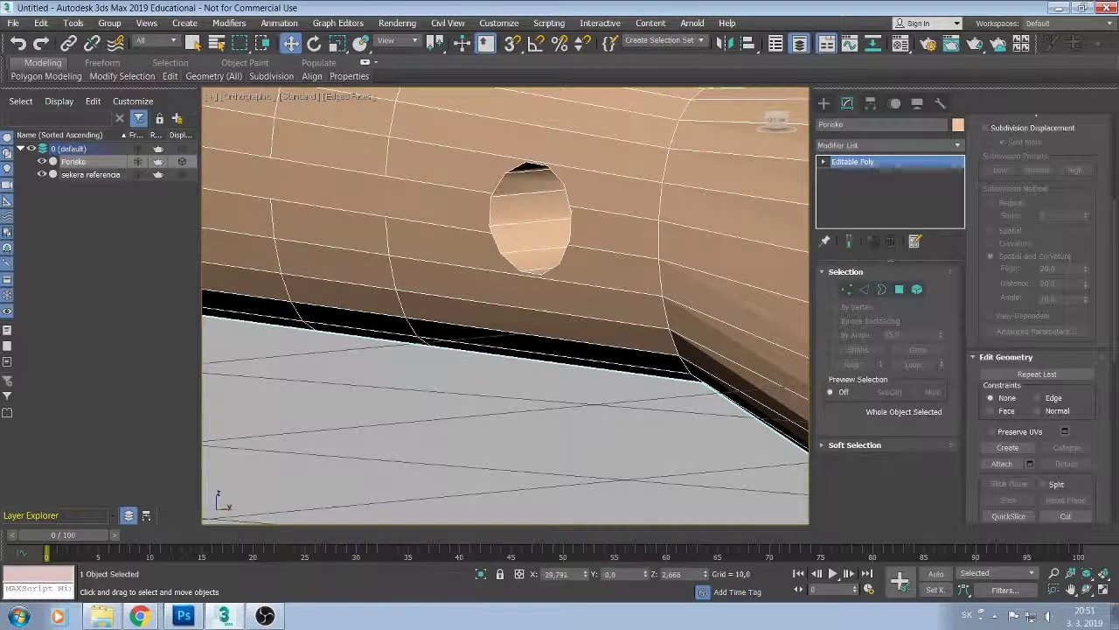
left_click(857, 290)
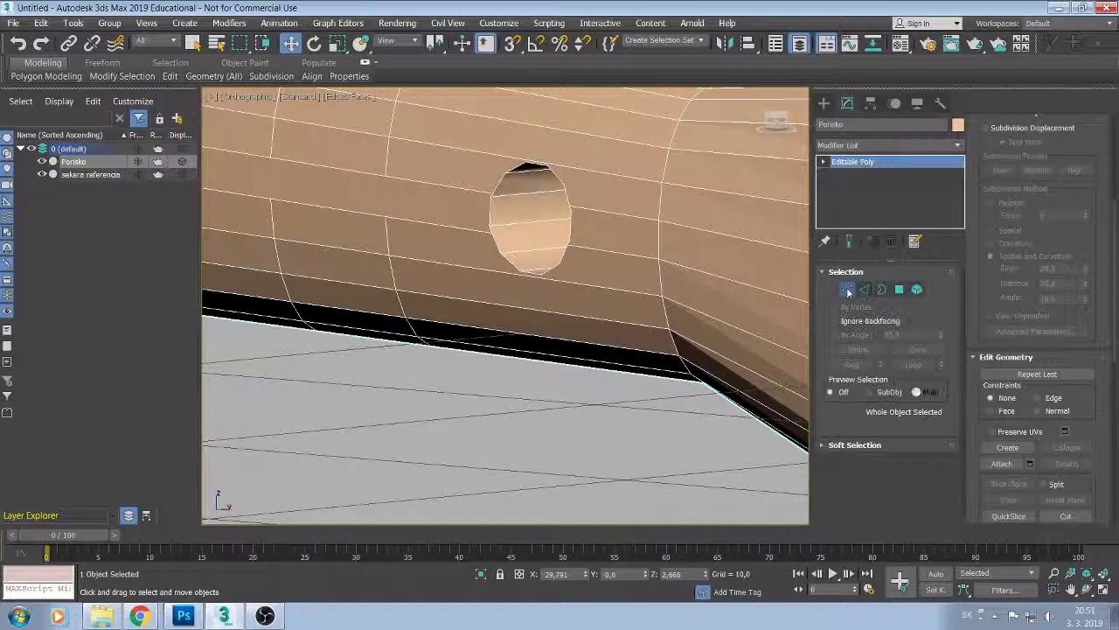
Marquee-select all the vertices surrounding the hole, checking its edge loop first.
left_click(385, 174)
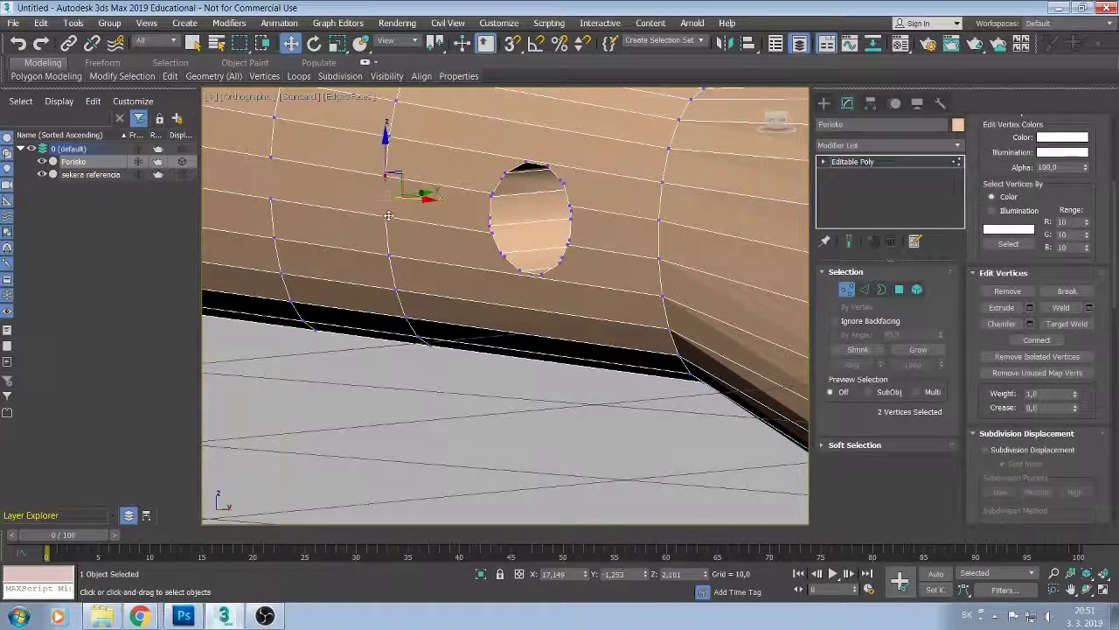
left_click(271, 157)
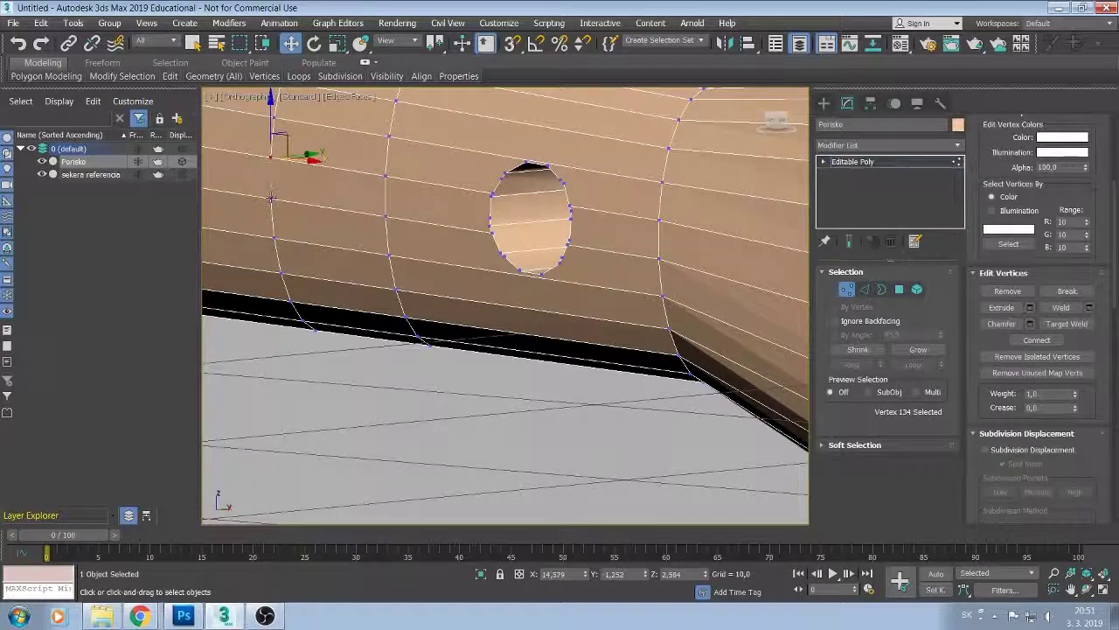
left_click(271, 199, "ctrl")
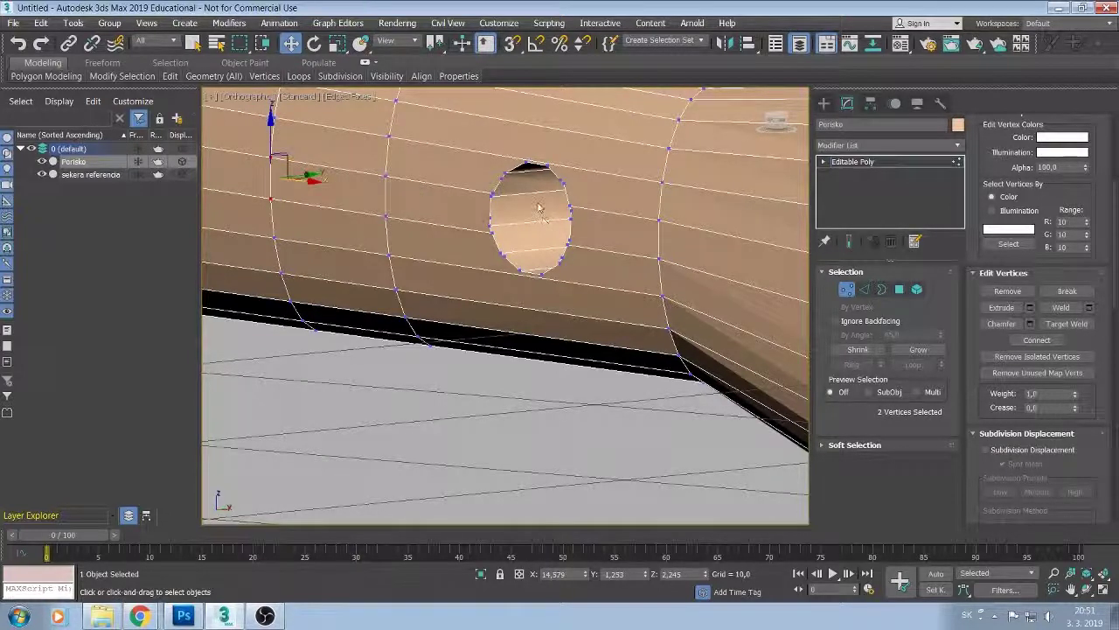
middle_click_drag(537, 208, 553, 216, "alt")
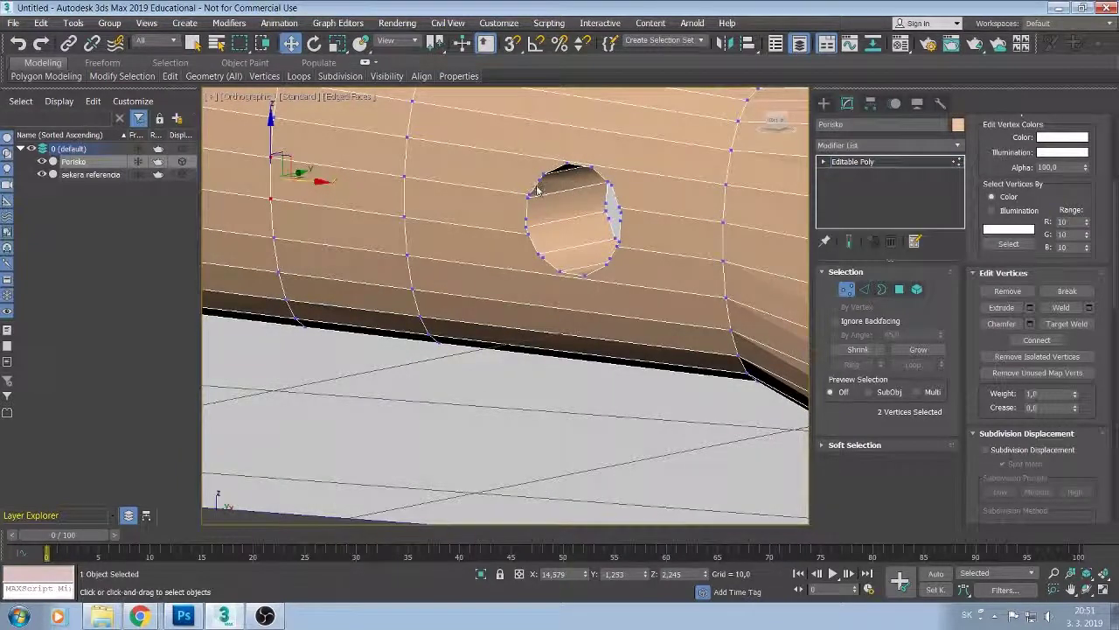
left_click(537, 188)
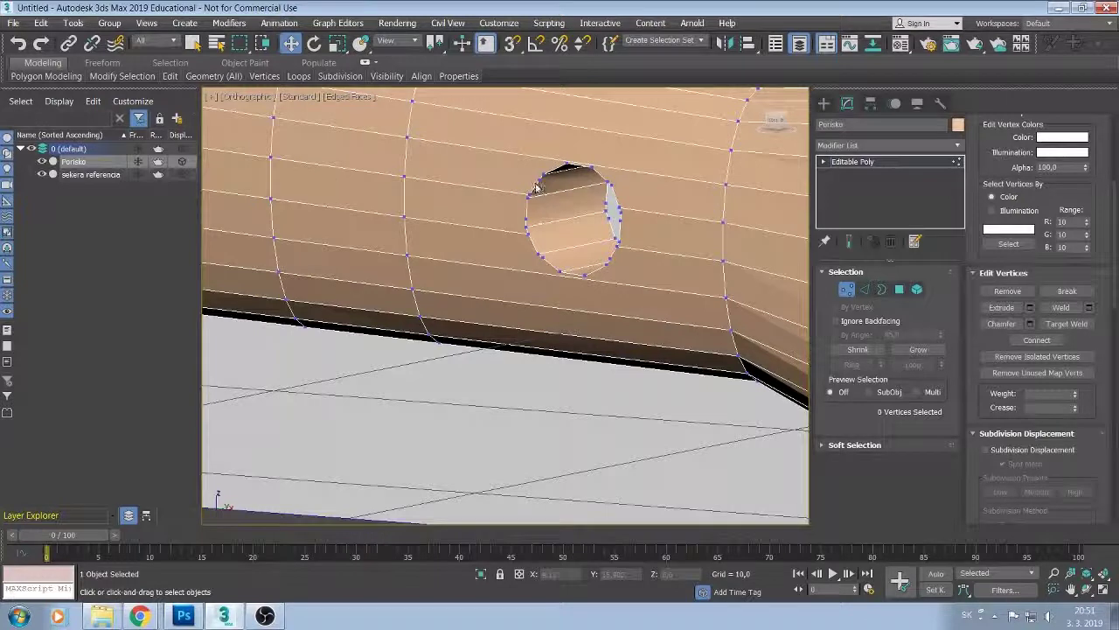
left_click(864, 290)
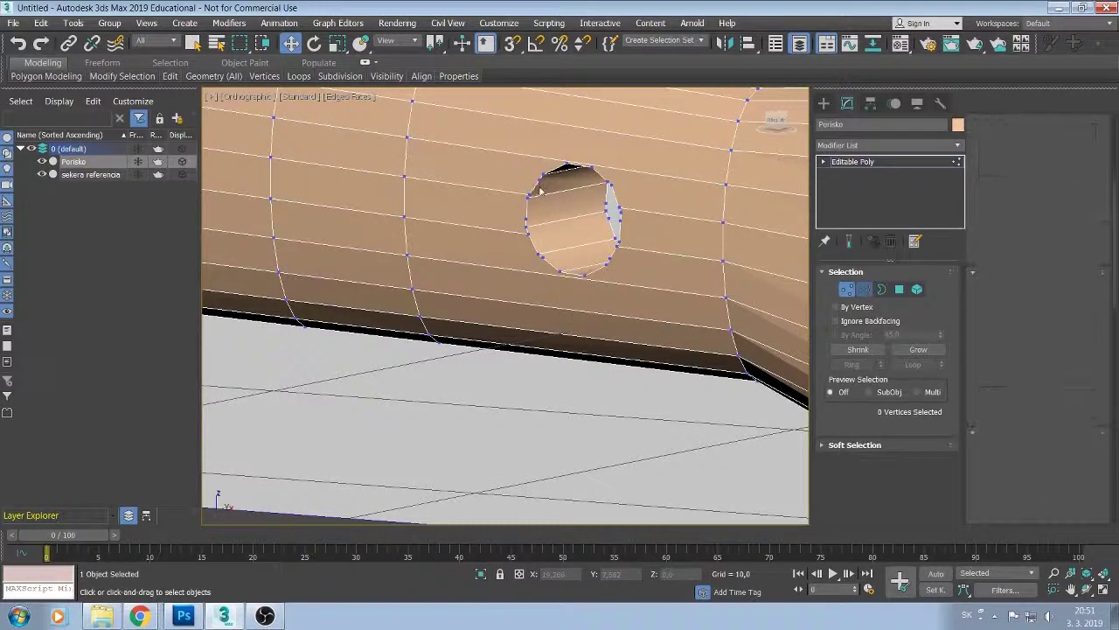
double_click(537, 186)
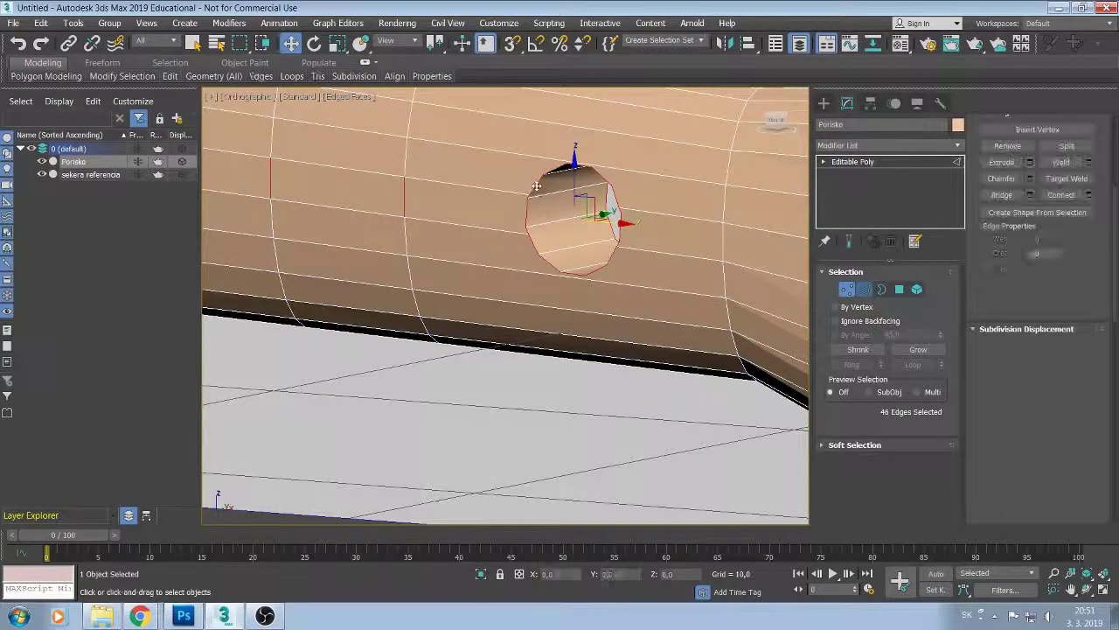
left_click(848, 290)
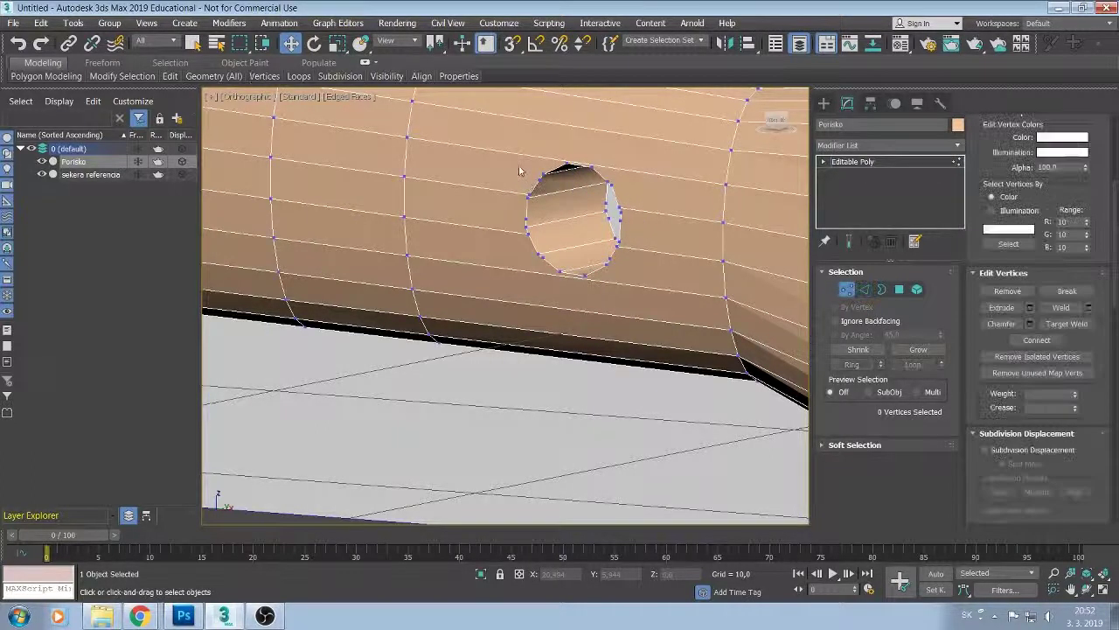
left_click_drag(520, 154, 626, 284)
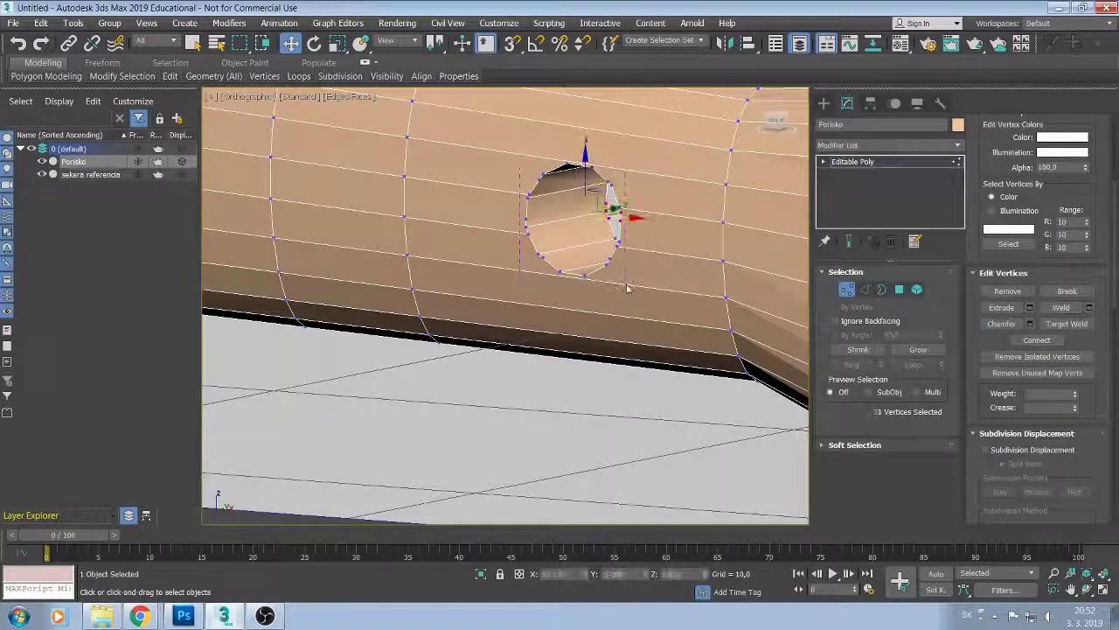
middle_click_drag(627, 284, 472, 292, "alt")
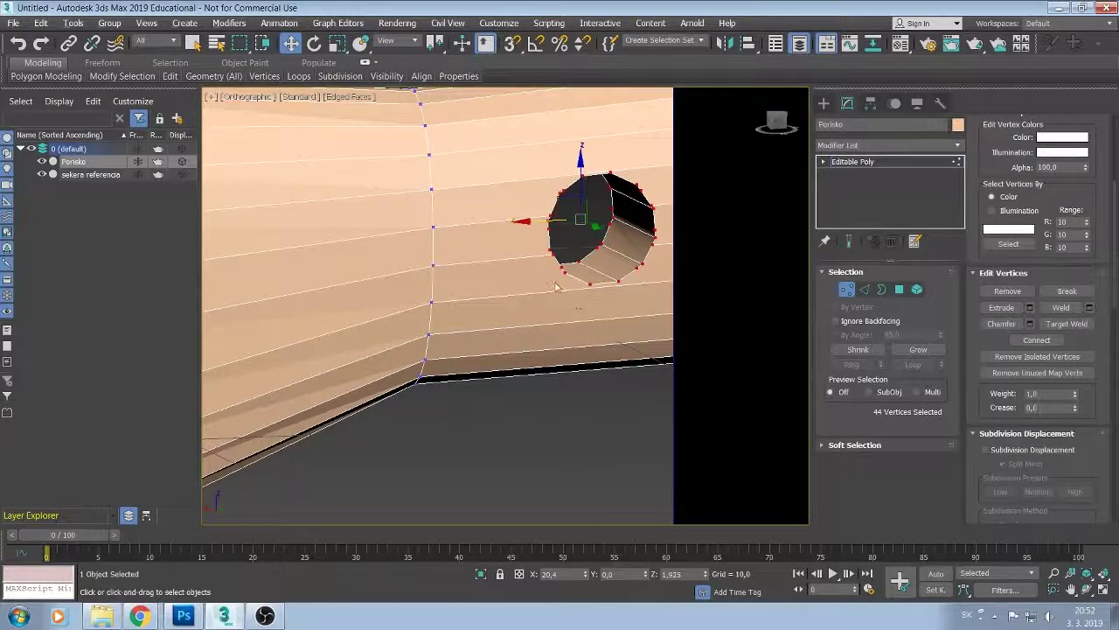
Add a Vertex Weld modifier with a 0.1 threshold to Porisko.
scroll(847, 529, "down", 3)
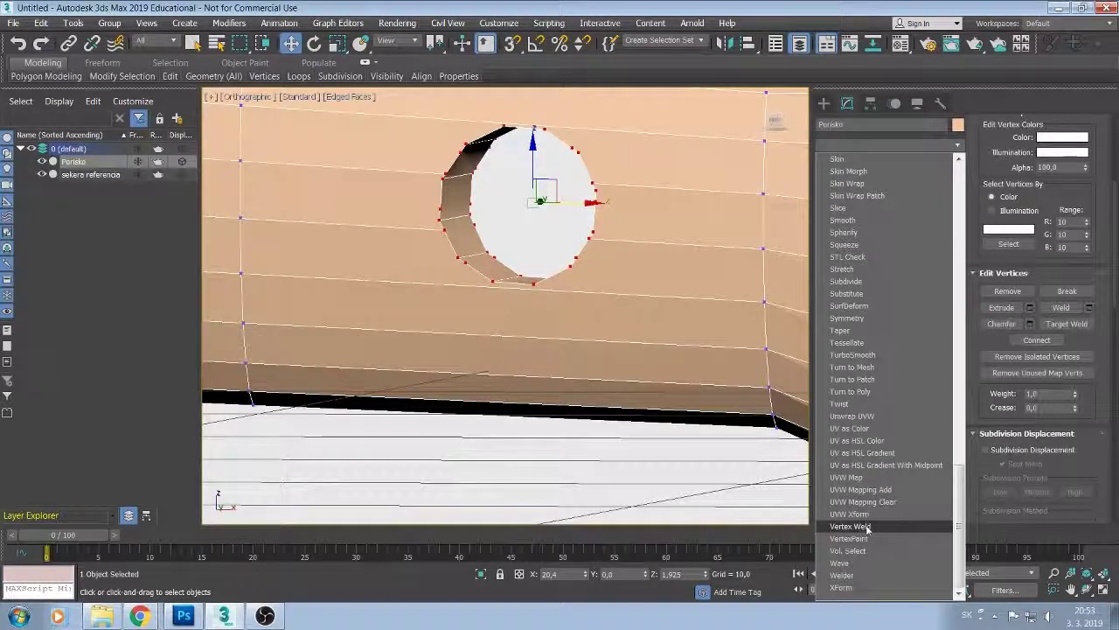
left_click(867, 527)
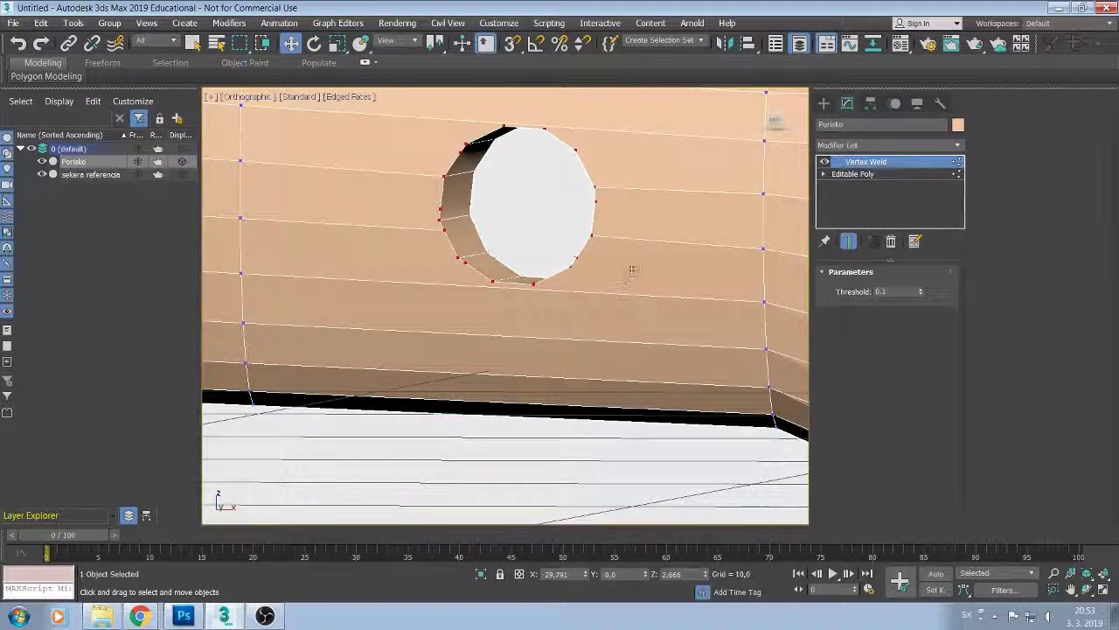
middle_click_drag(630, 270, 621, 272, "alt")
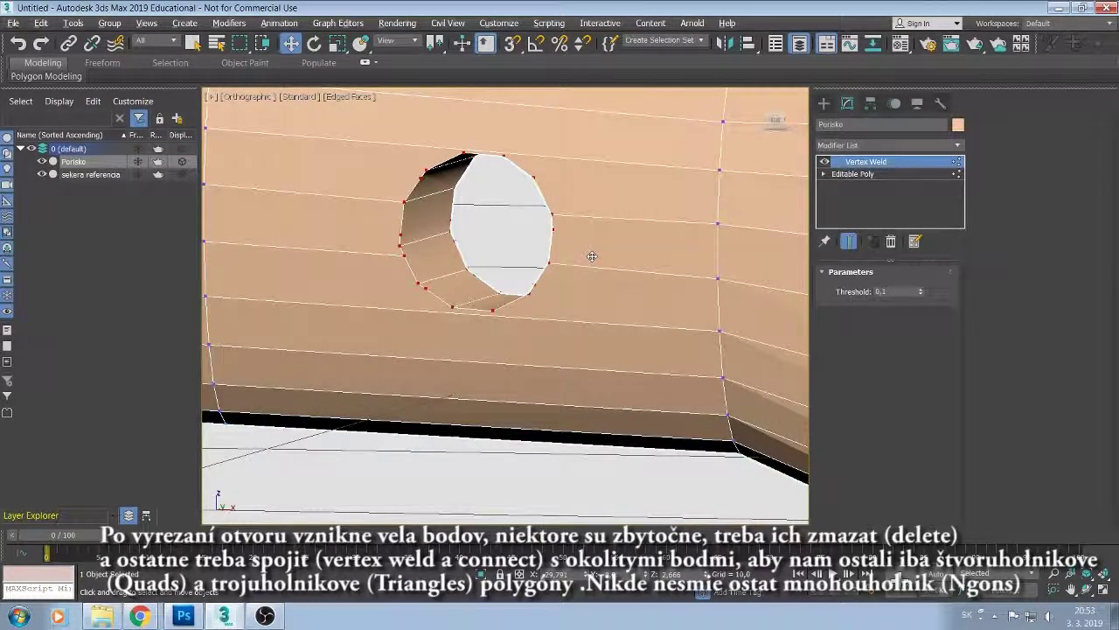
scroll(592, 256, "up", 2)
scroll(601, 252, "up", 1)
scroll(492, 267, "up", 1)
scroll(423, 200, "up", 1)
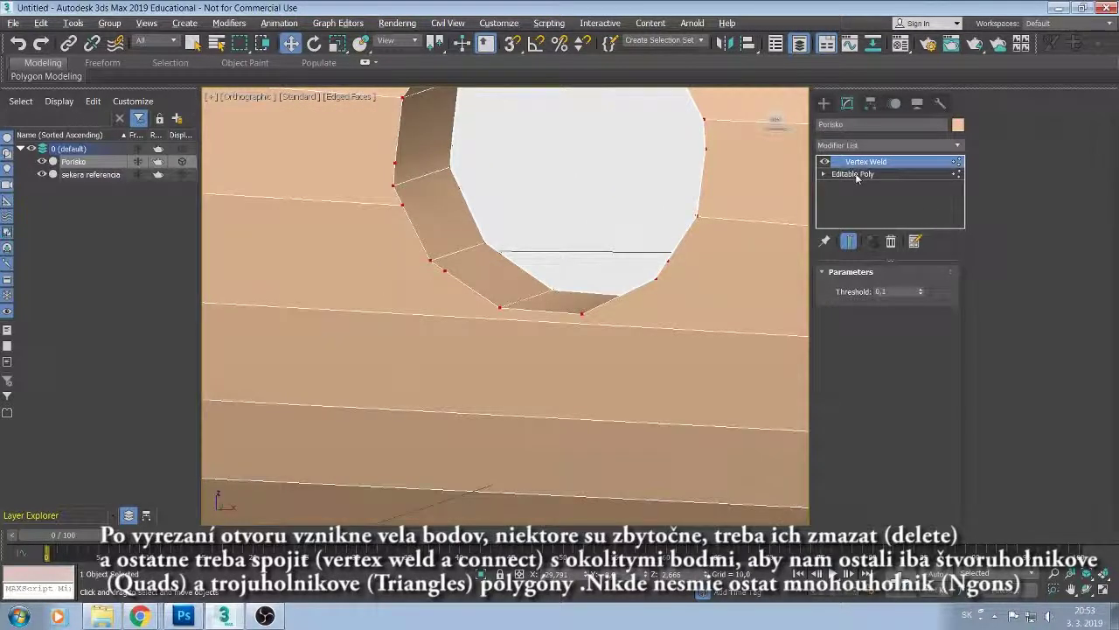
Collapse the Vertex Weld into the Editable Poly, confirming the warning.
right_click(883, 172)
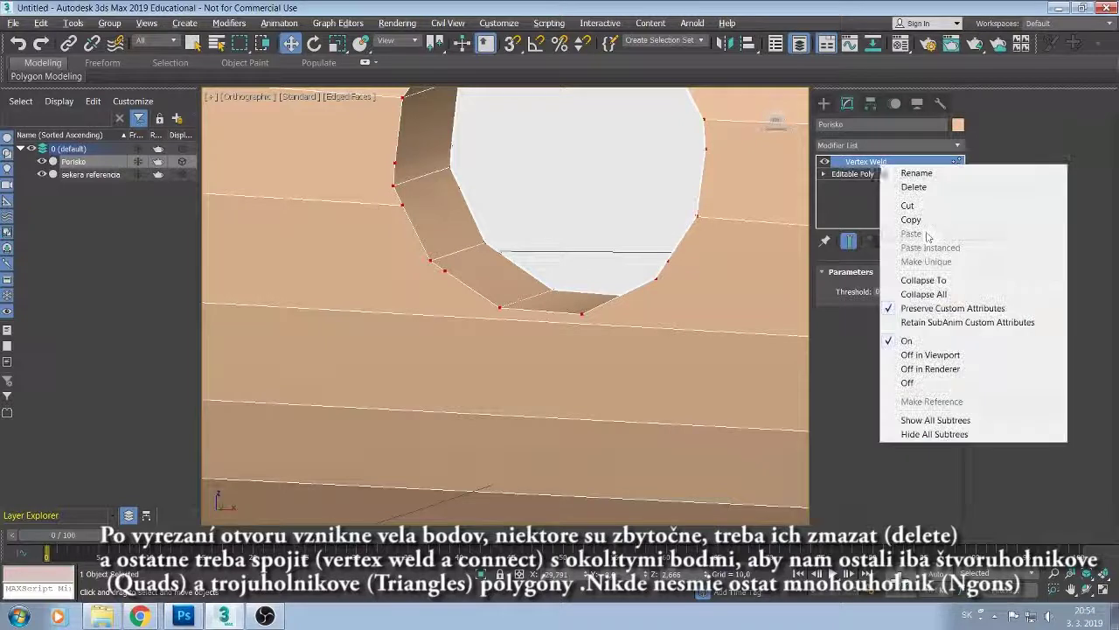
left_click(911, 282)
left_click(633, 365)
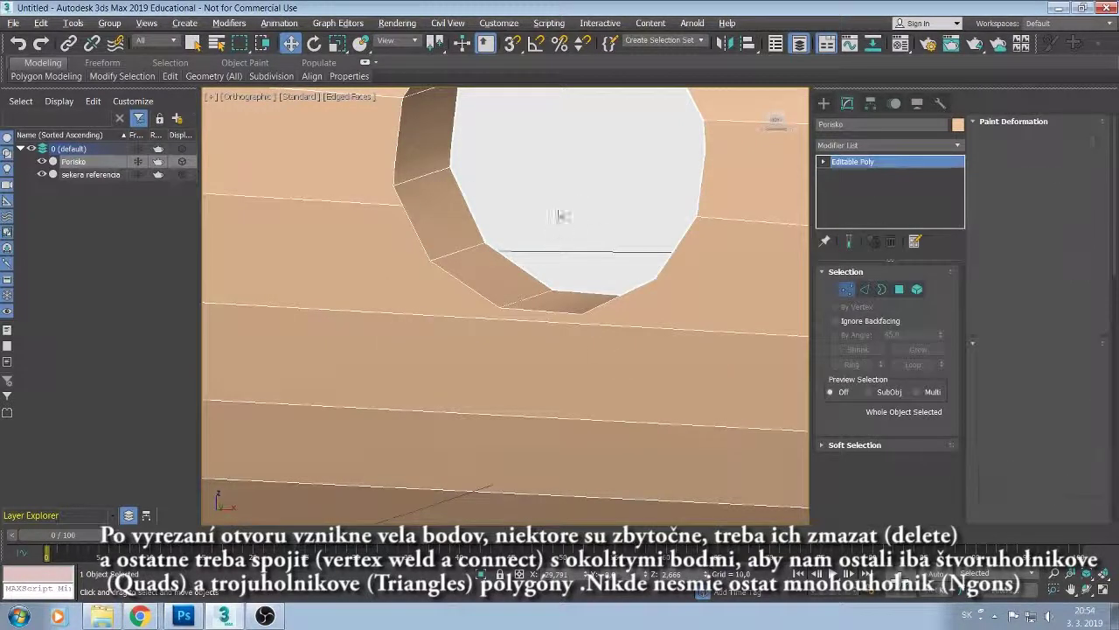
Deselect several rim and lower-wall vertices around the hole, then snap to the Front view.
key("1")
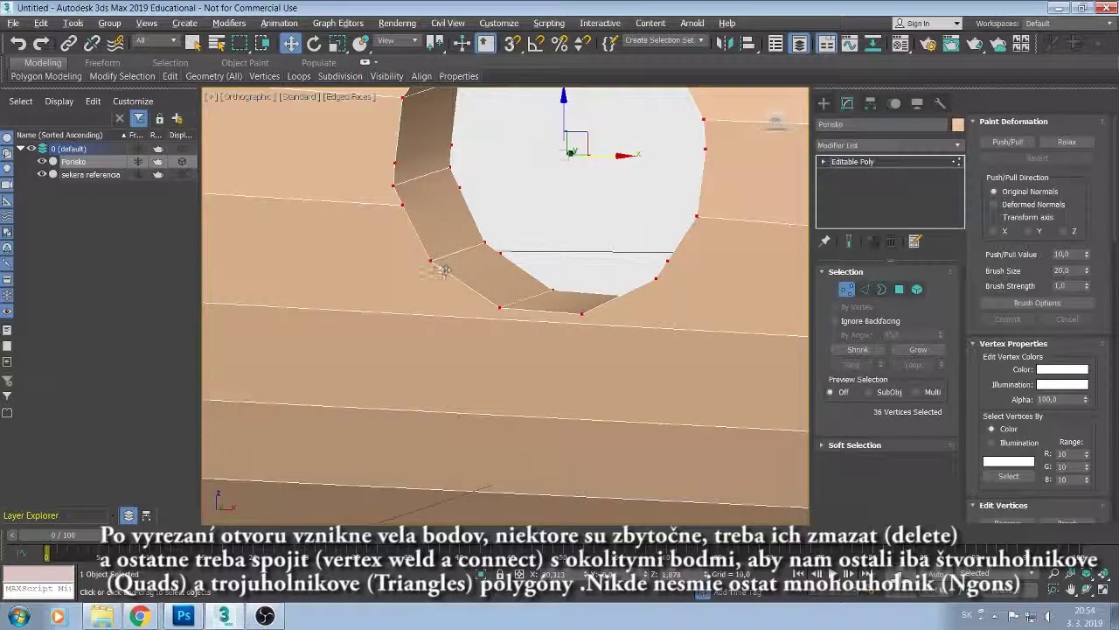
left_click(429, 260, "alt")
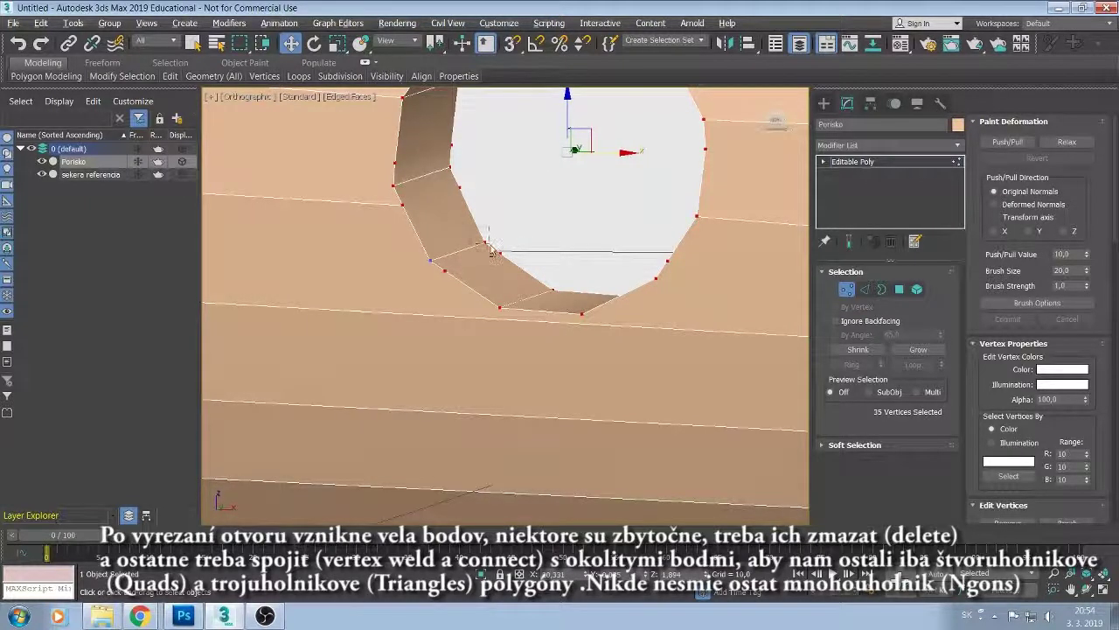
left_click(486, 243, "alt")
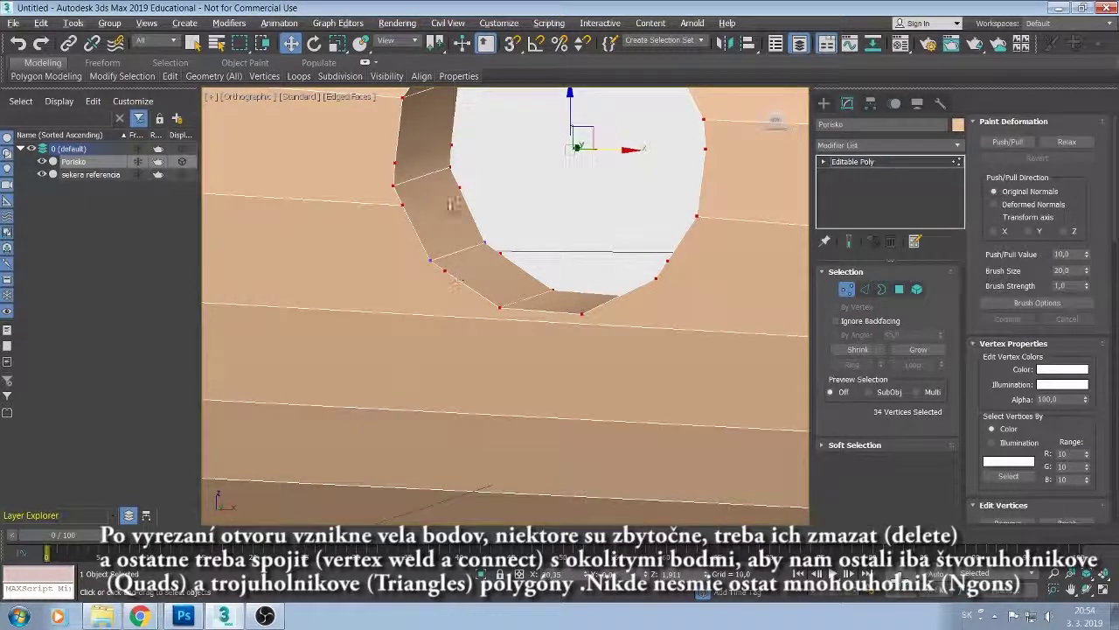
left_click(393, 184, "alt")
middle_click_drag(662, 257, 746, 318)
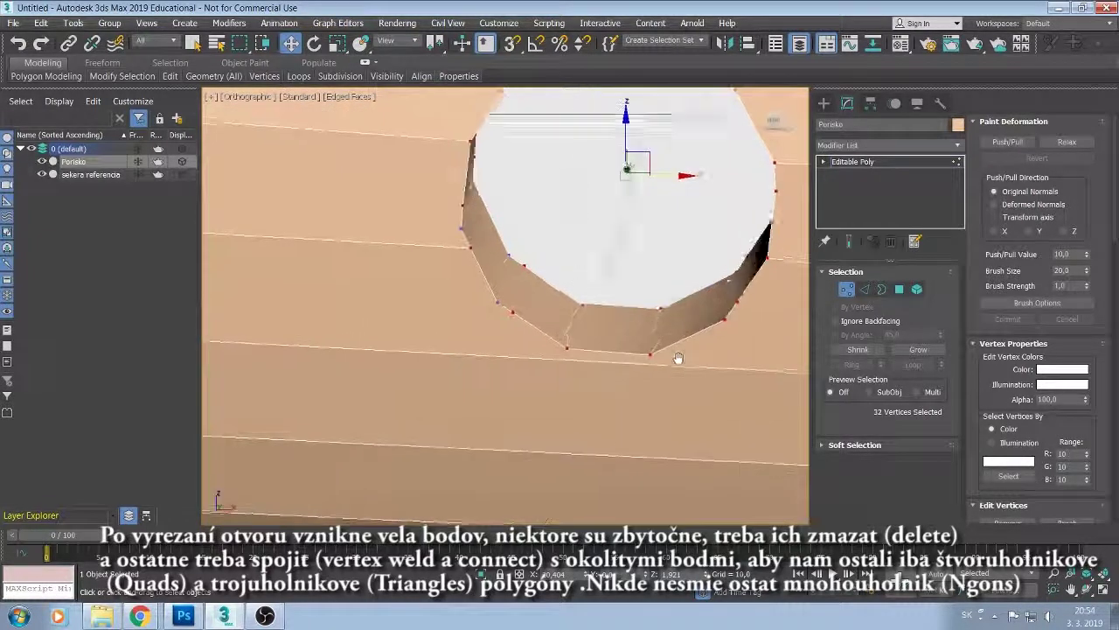
left_click(729, 321, "alt")
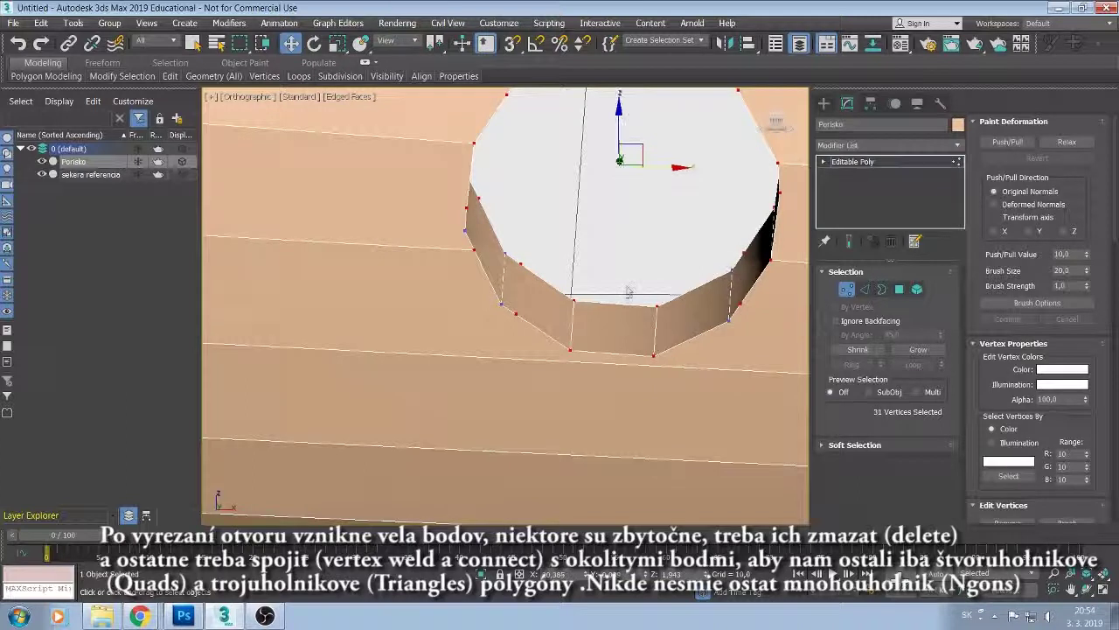
left_click_drag(570, 278, 675, 399, "alt")
middle_click_drag(535, 218, 393, 278, "alt")
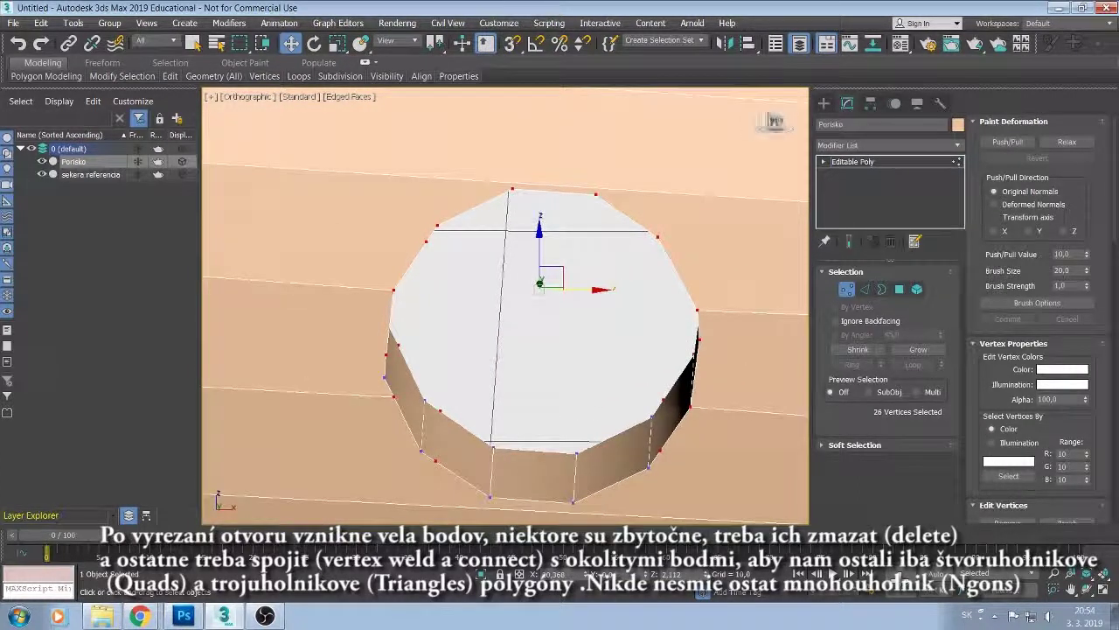
left_click(777, 122)
Switch to an orthographic front view and frame the selected vertices around the hole.
left_click(234, 96)
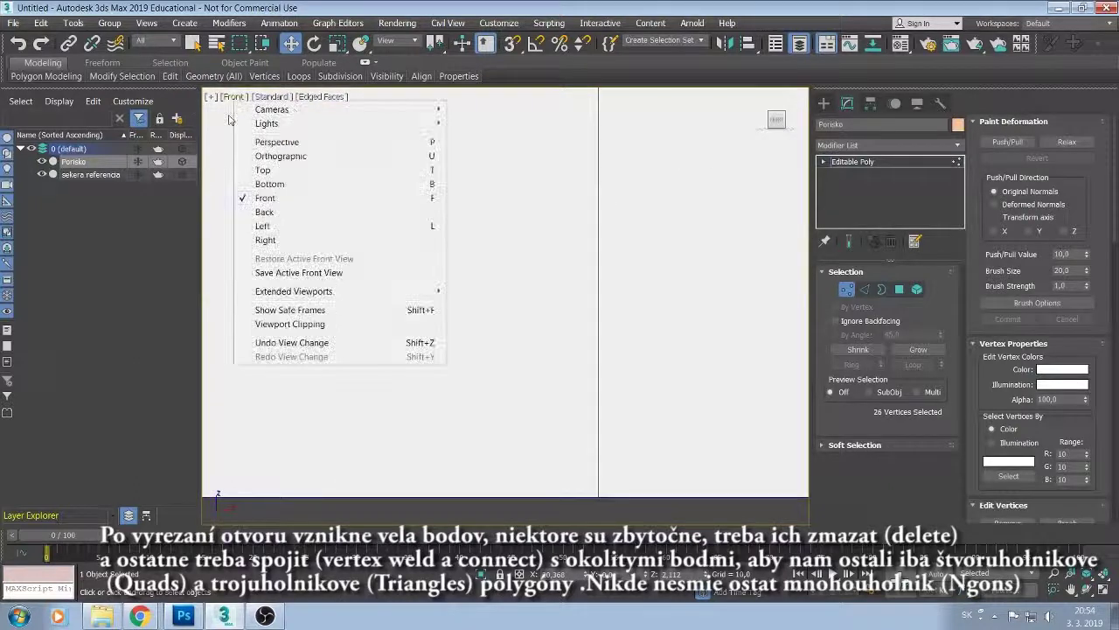
left_click(258, 166)
middle_click_drag(258, 166, 422, 233)
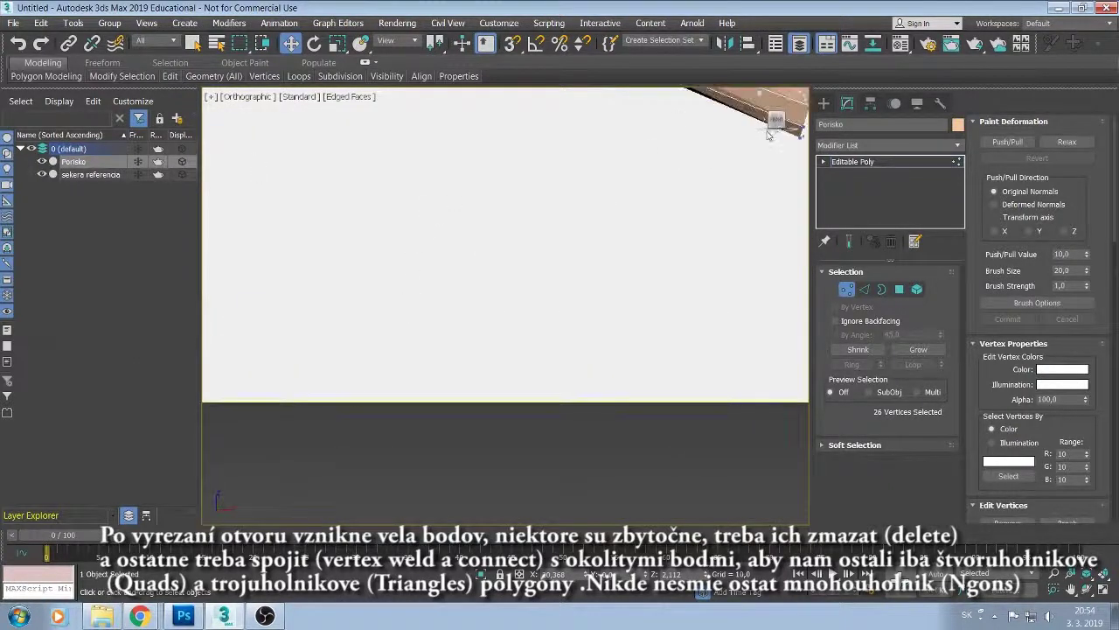
key("f")
key("z")
scroll(505, 299, "up", 3)
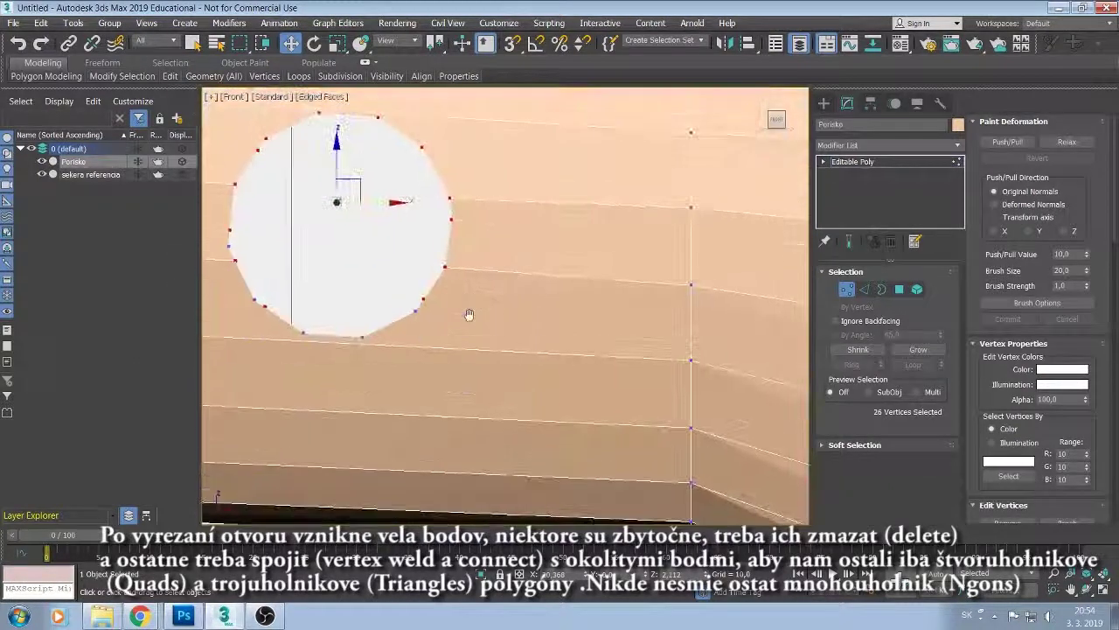
middle_click_drag(231, 103, 302, 219)
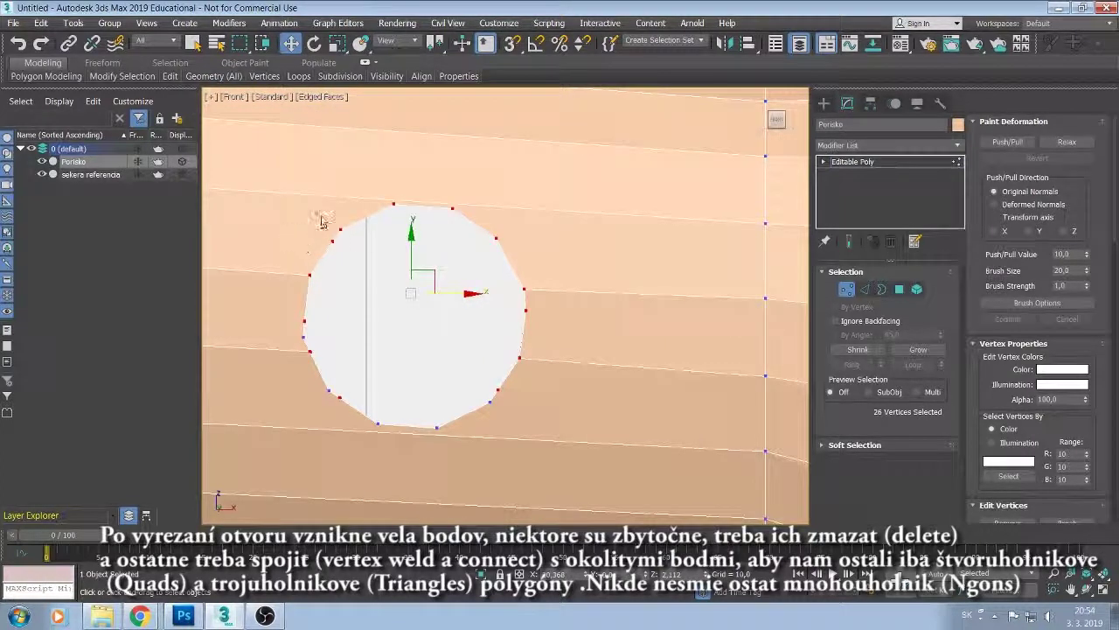
Deselect the top-edge and right-side vertices, leaving 14 selected, and orbit to inspect.
left_click_drag(320, 222, 366, 240, "alt")
left_click_drag(388, 200, 505, 252, "alt")
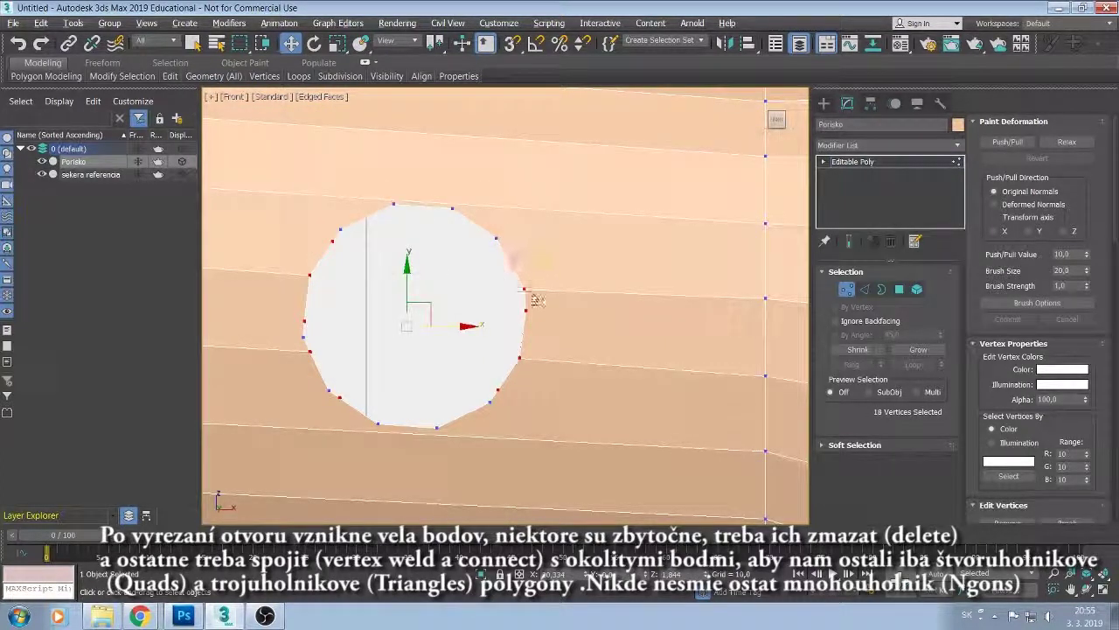
left_click_drag(537, 301, 535, 316, "alt")
left_click_drag(551, 371, 512, 352, "alt")
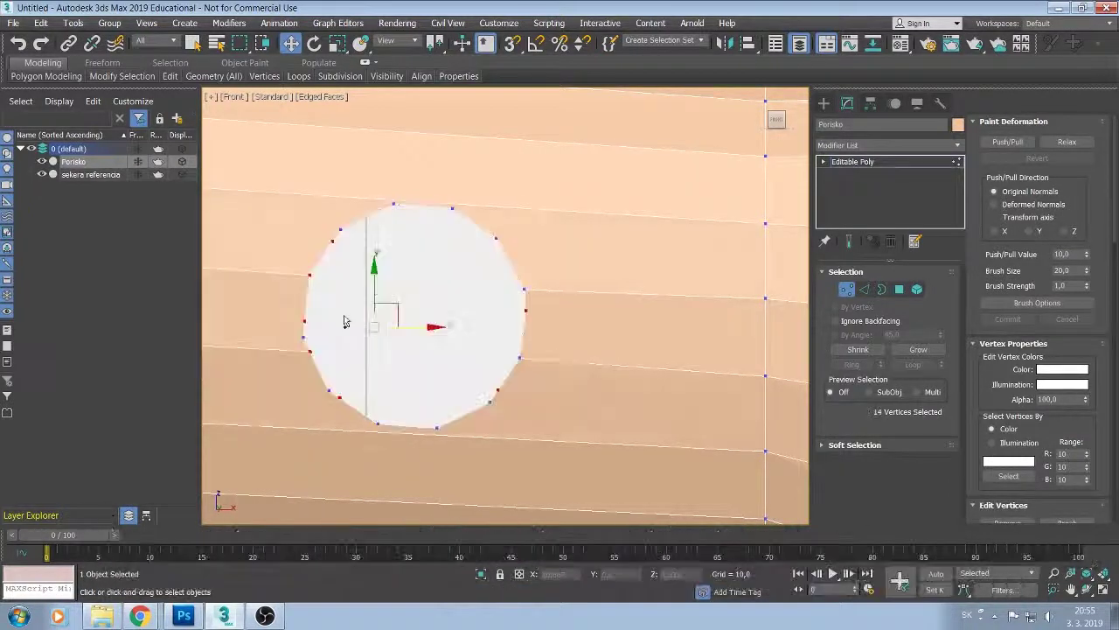
mouse_move(337, 332)
middle_mouse_down("alt")
mouse_move(376, 328)
mouse_move(358, 343)
middle_mouse_up("alt")
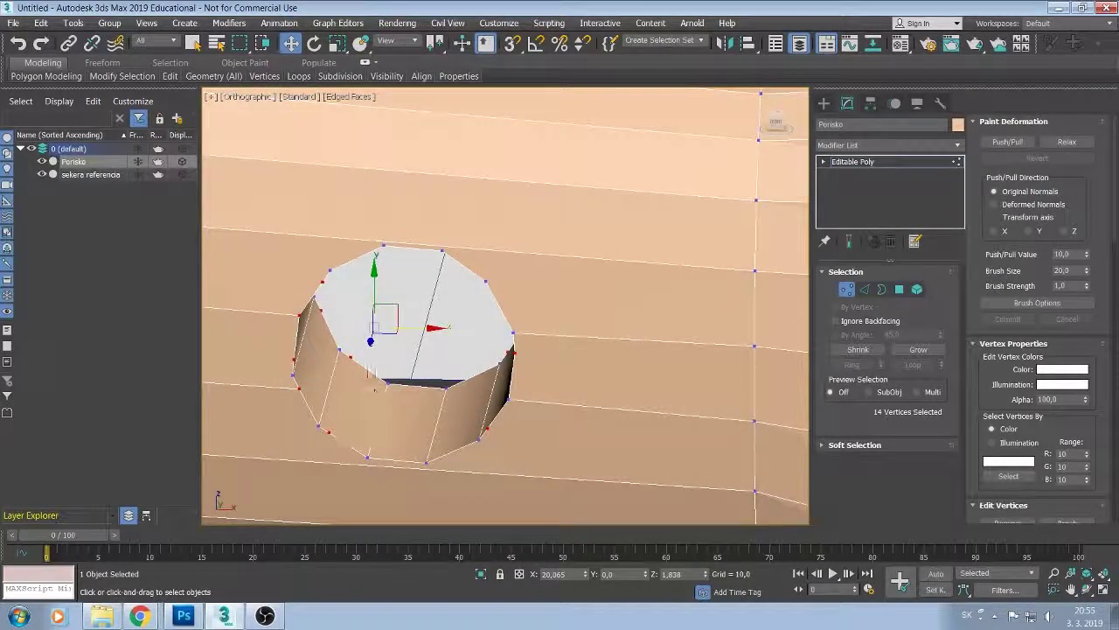
Test deleting the selected hole vertices twice, undoing each deletion to keep the mesh intact.
mouse_move(359, 343)
middle_mouse_down("alt")
mouse_move(378, 355)
mouse_move(400, 345)
mouse_move(411, 303)
middle_mouse_up("alt")
key("Delete")
key("ctrl+z")
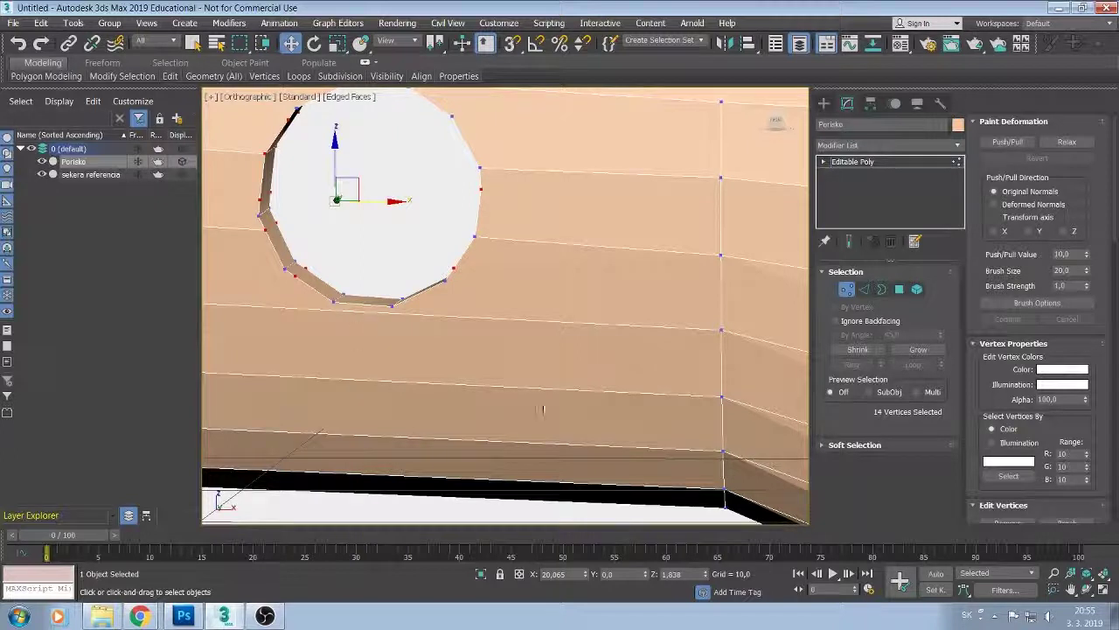
mouse_move(354, 273)
middle_mouse_down("alt")
mouse_move(374, 250)
mouse_move(362, 263)
mouse_move(384, 254)
mouse_move(371, 260)
mouse_move(378, 270)
middle_mouse_up("alt")
middle_click_drag(374, 271, 358, 257, "alt")
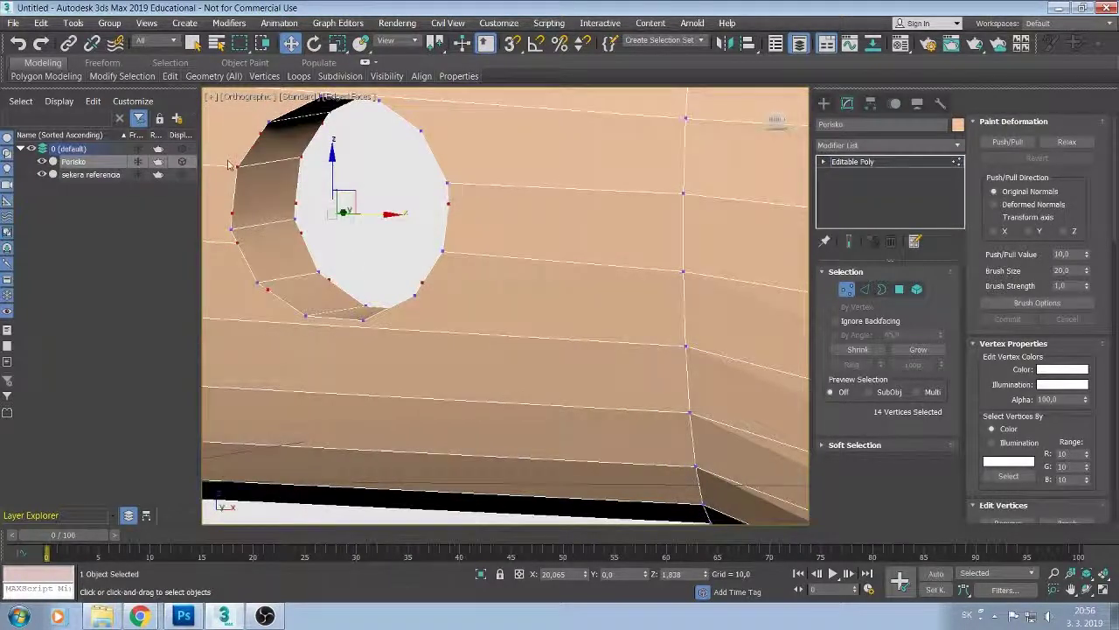
left_click_drag(229, 163, 324, 179, "alt")
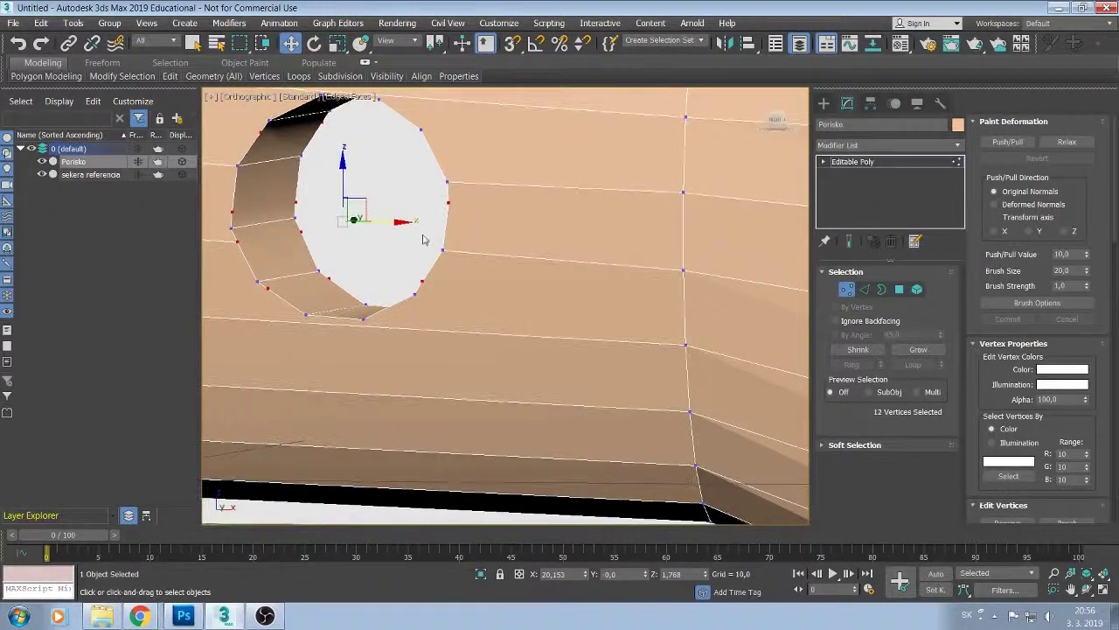
key("Delete")
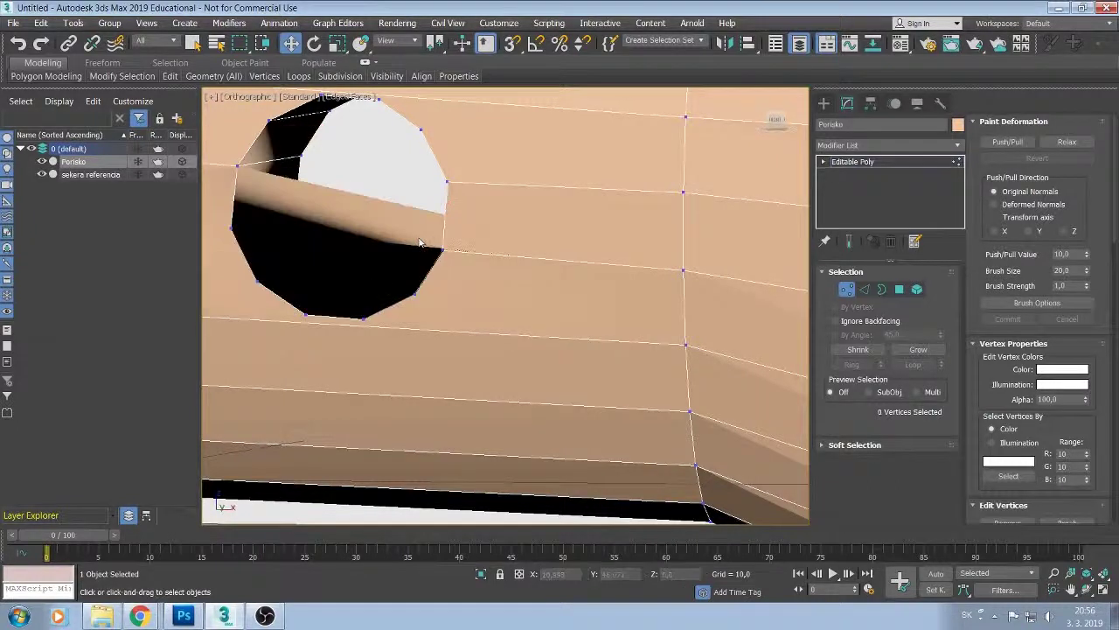
key("ctrl+z")
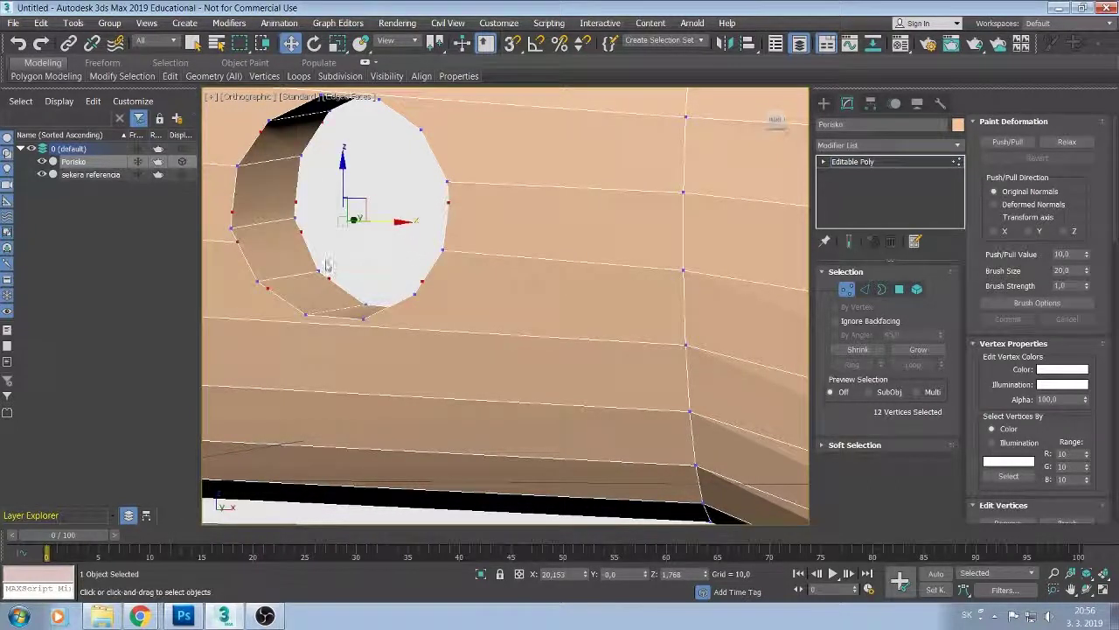
mouse_move(325, 261)
middle_mouse_down("alt")
mouse_move(356, 261)
mouse_move(362, 243)
mouse_move(370, 252)
mouse_move(343, 245)
mouse_move(328, 277)
mouse_move(350, 258)
mouse_move(364, 265)
mouse_move(323, 270)
mouse_move(252, 251)
middle_mouse_up("alt")
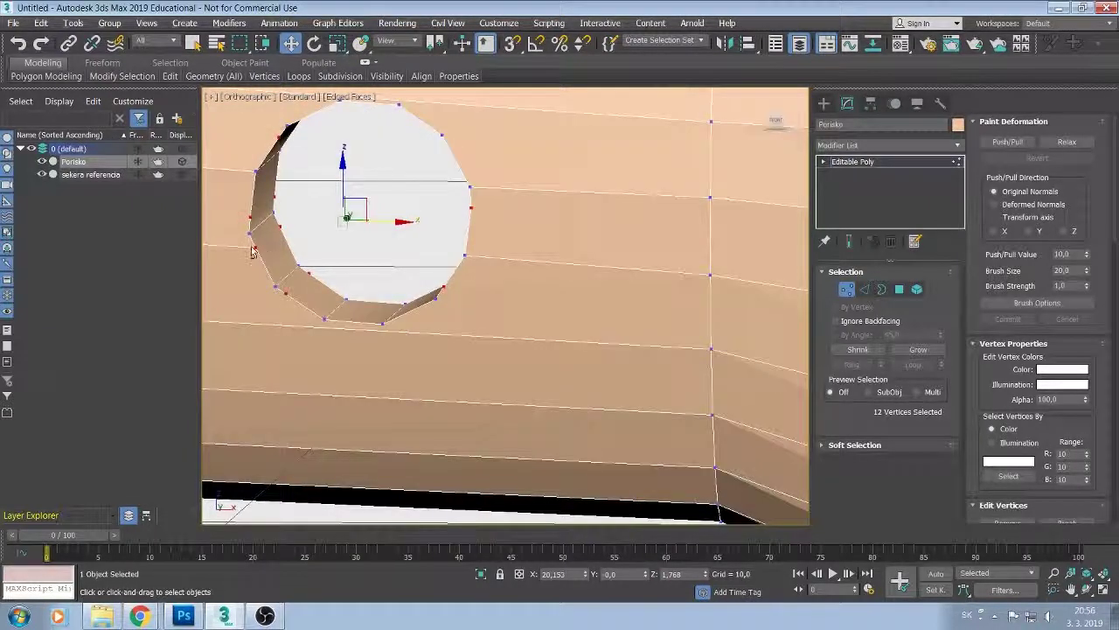
Clear the vertex selection and step back through recent view changes (Shift+Z).
left_click_drag(249, 250, 260, 246)
key("shift+z")
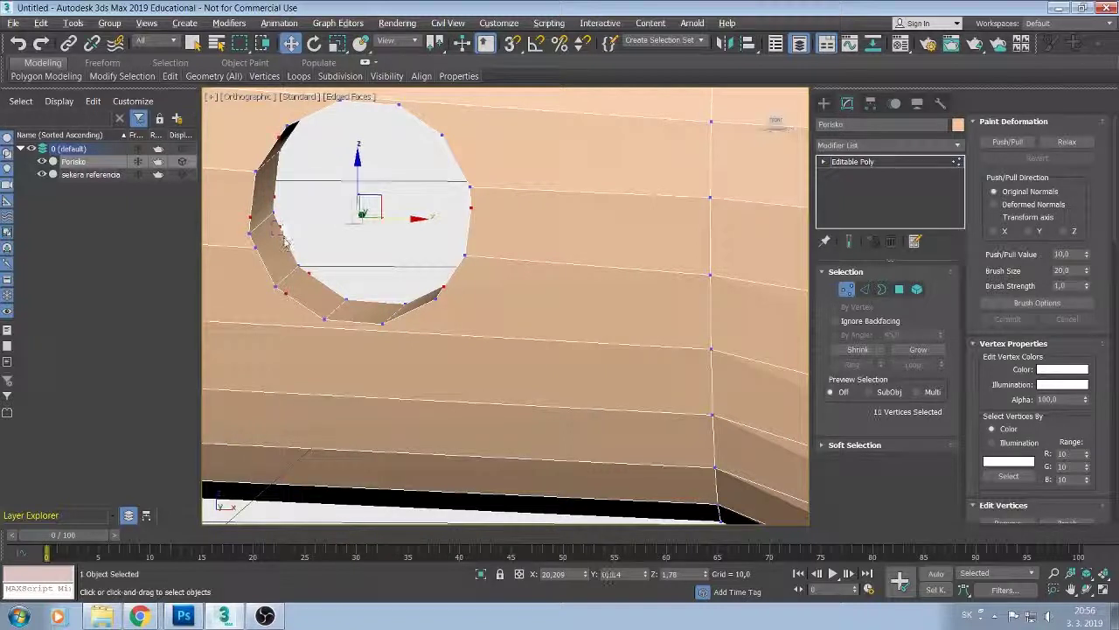
left_click(281, 243)
key("shift+z")
key("shift+z")
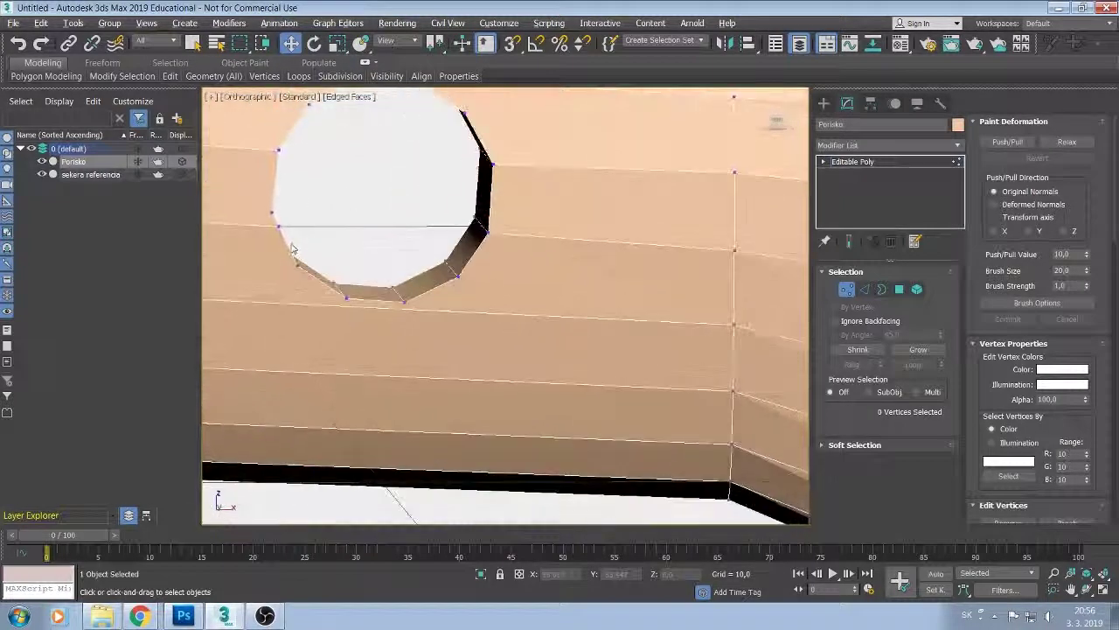
key("shift+z")
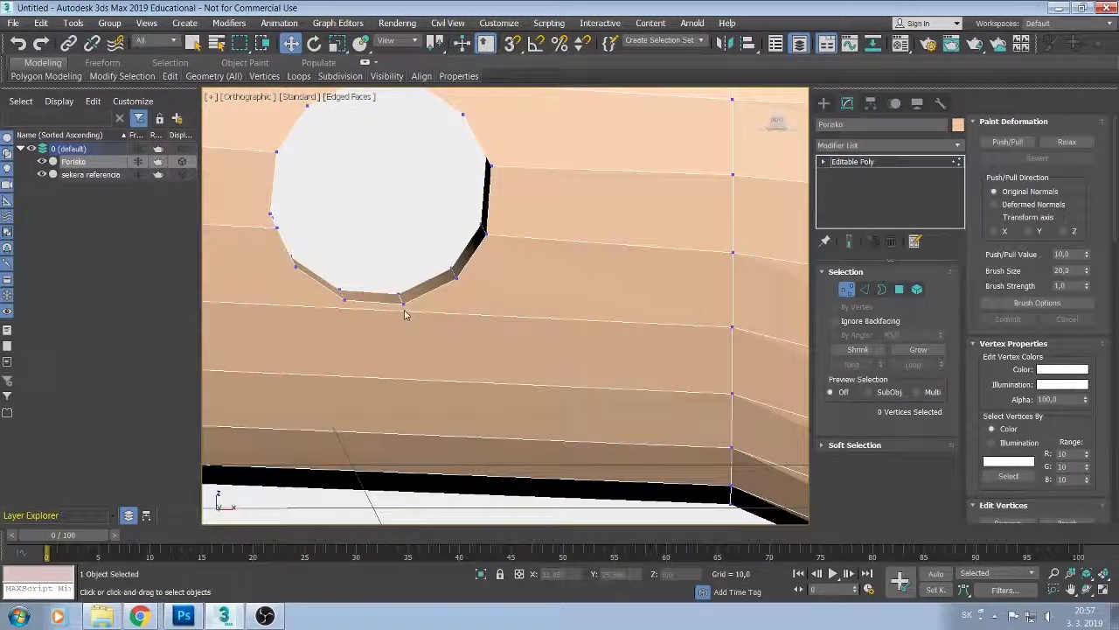
key("shift+z")
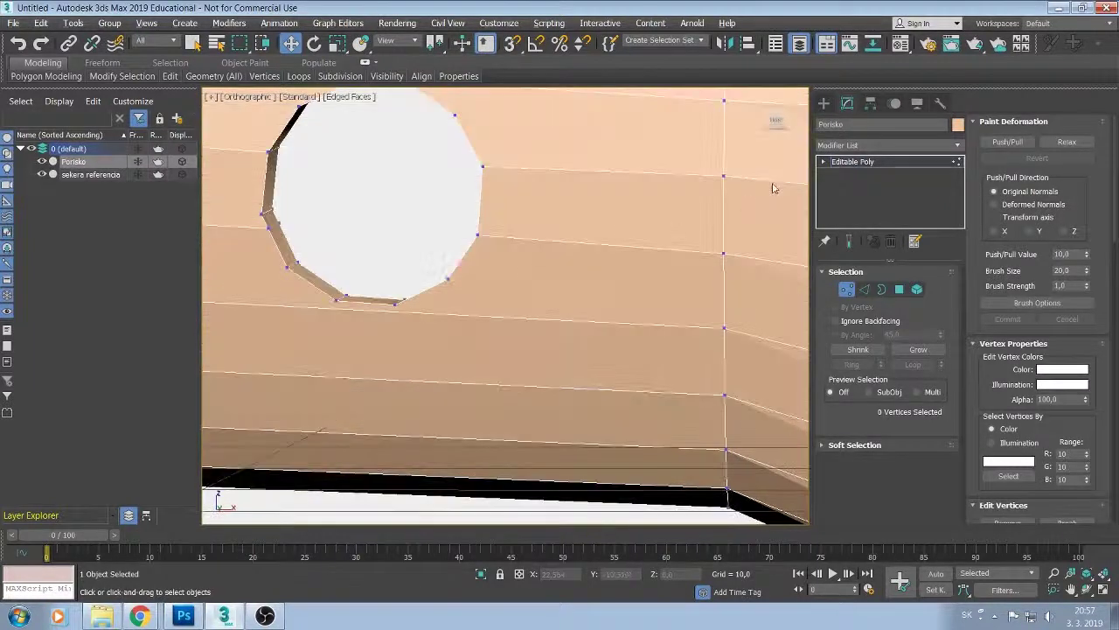
In Edge mode, inspect the edges below and left of the hole, leaving them unselected.
left_click(864, 288)
left_click(508, 317)
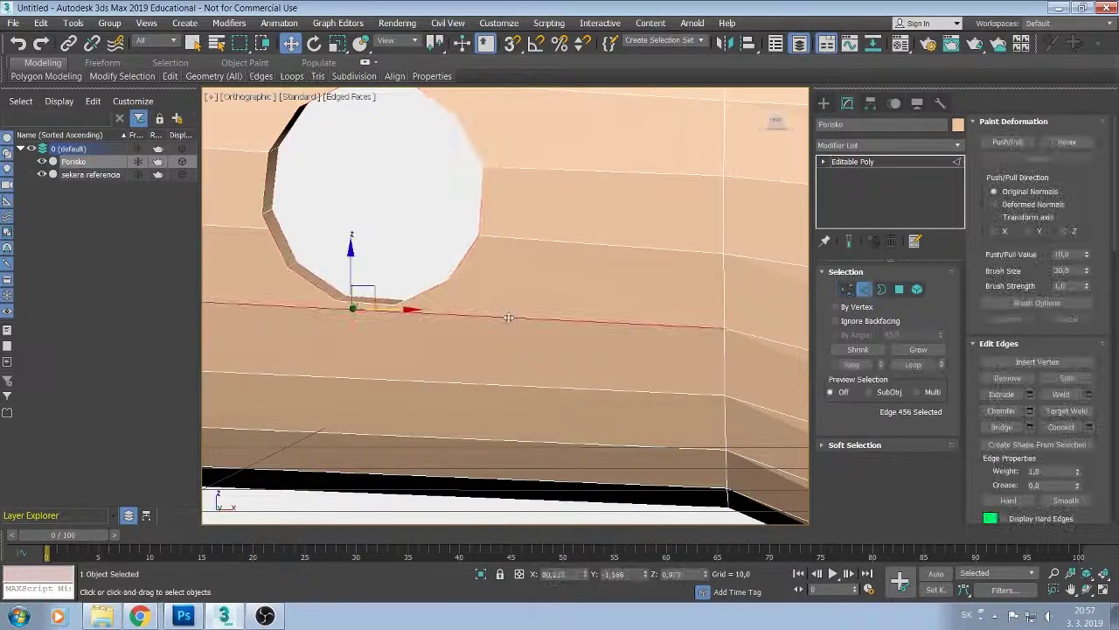
left_click(509, 318, "alt")
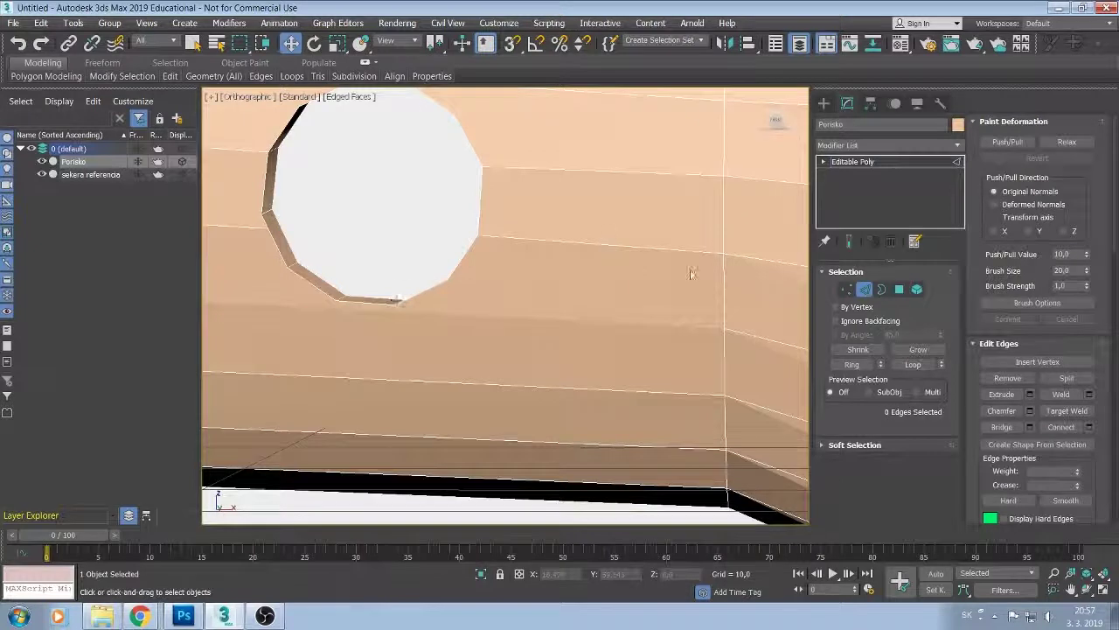
middle_click_drag(545, 252, 606, 291)
left_click(326, 280)
left_click(326, 281, "alt")
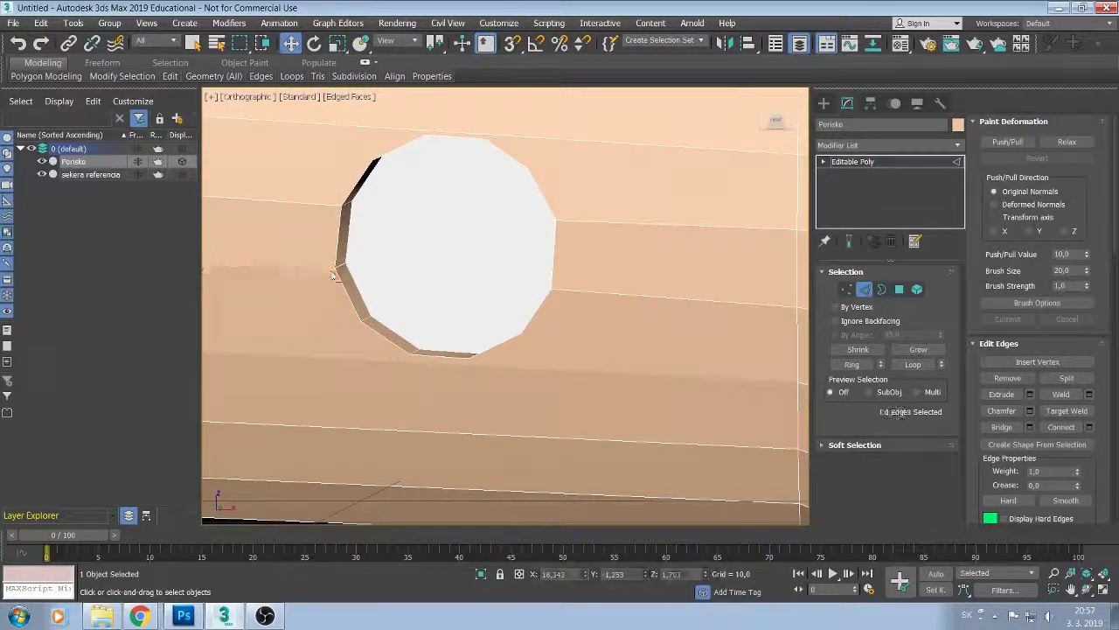
mouse_move(332, 267)
middle_mouse_down()
mouse_move(353, 287)
mouse_move(438, 293)
middle_mouse_up()
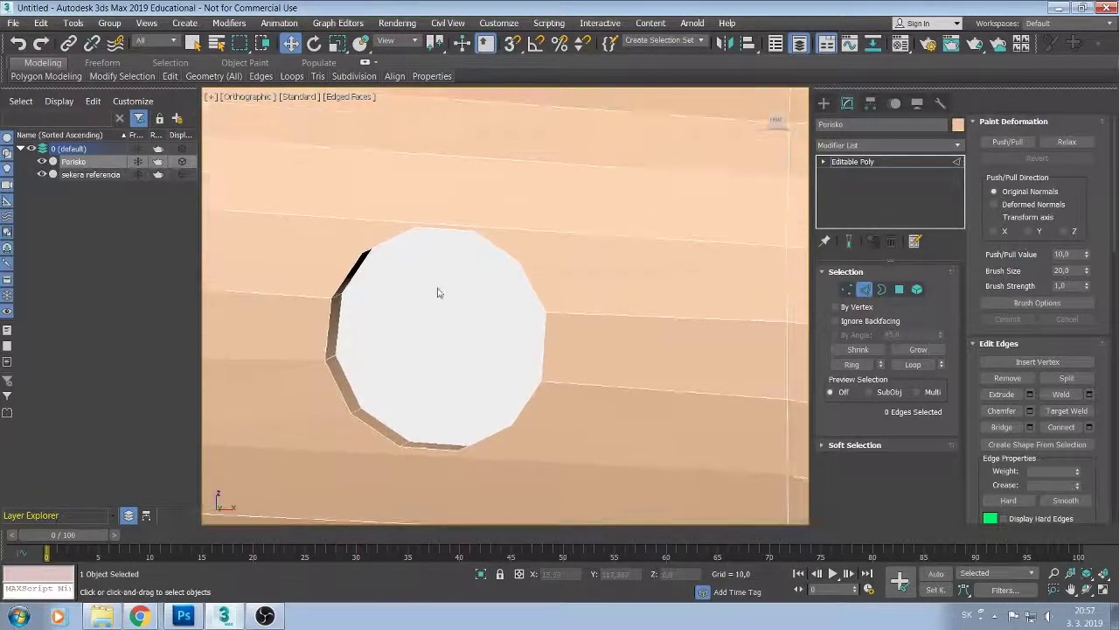
mouse_move(537, 321)
middle_mouse_down()
mouse_move(560, 287)
mouse_move(670, 265)
middle_mouse_up()
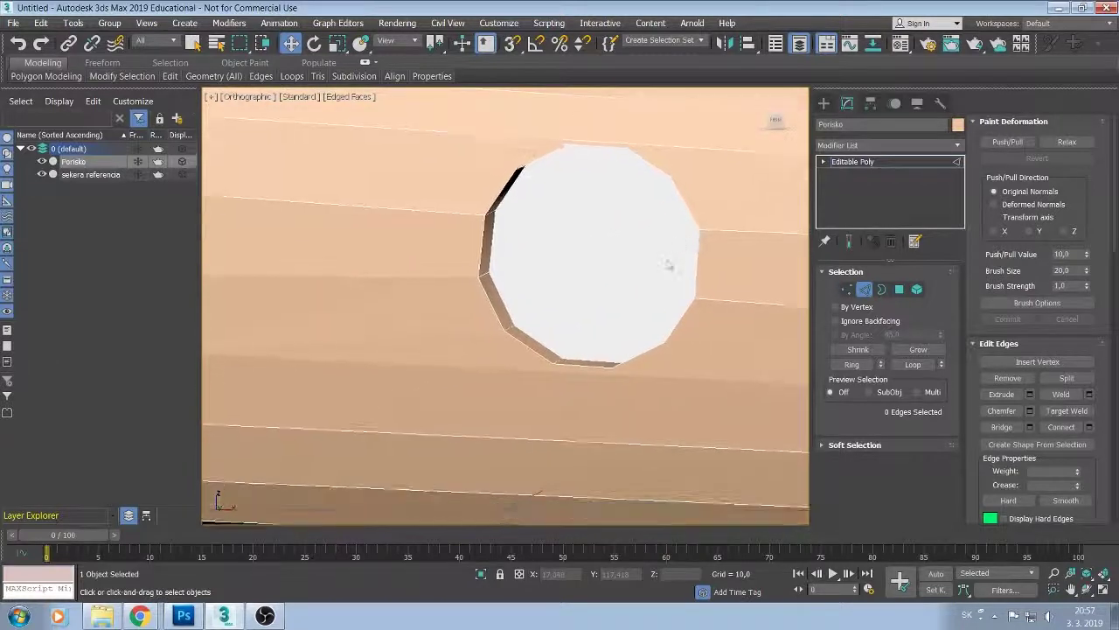
Back in Vertex mode, trial-select the bottom hole vertex and a left-edge vertex.
left_click(846, 289)
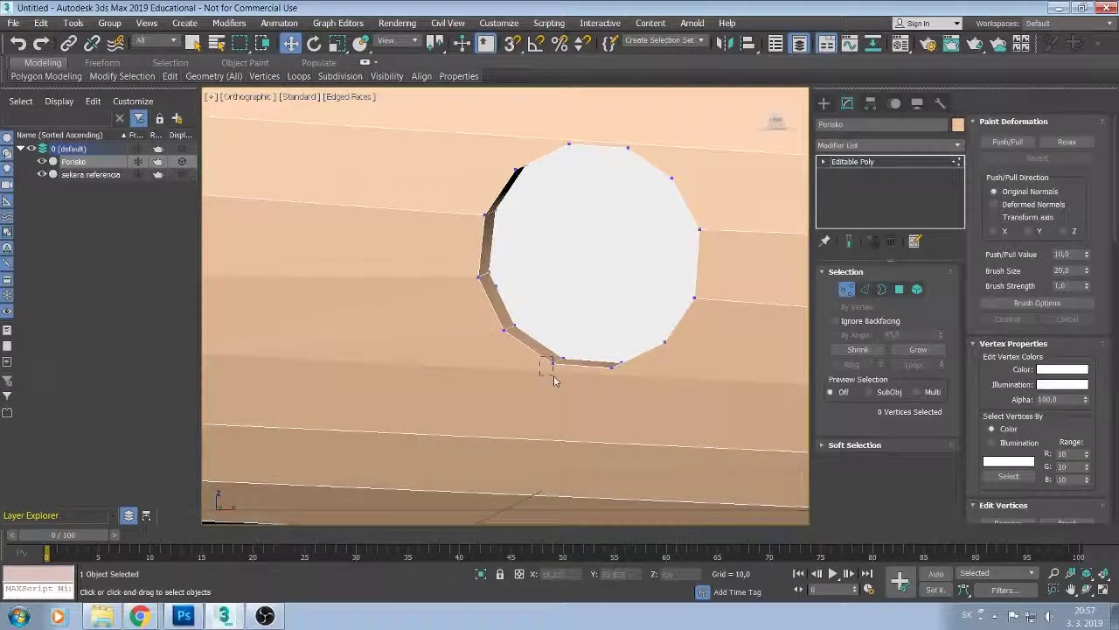
left_click_drag(554, 381, 559, 354)
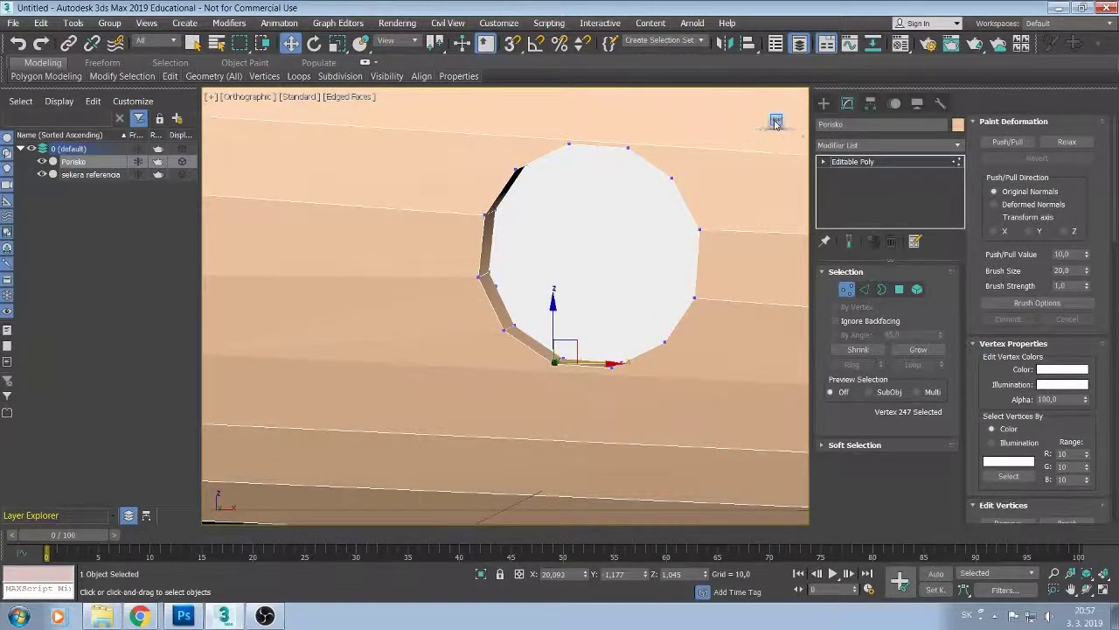
middle_click_drag(721, 137, 691, 93)
left_click(593, 313)
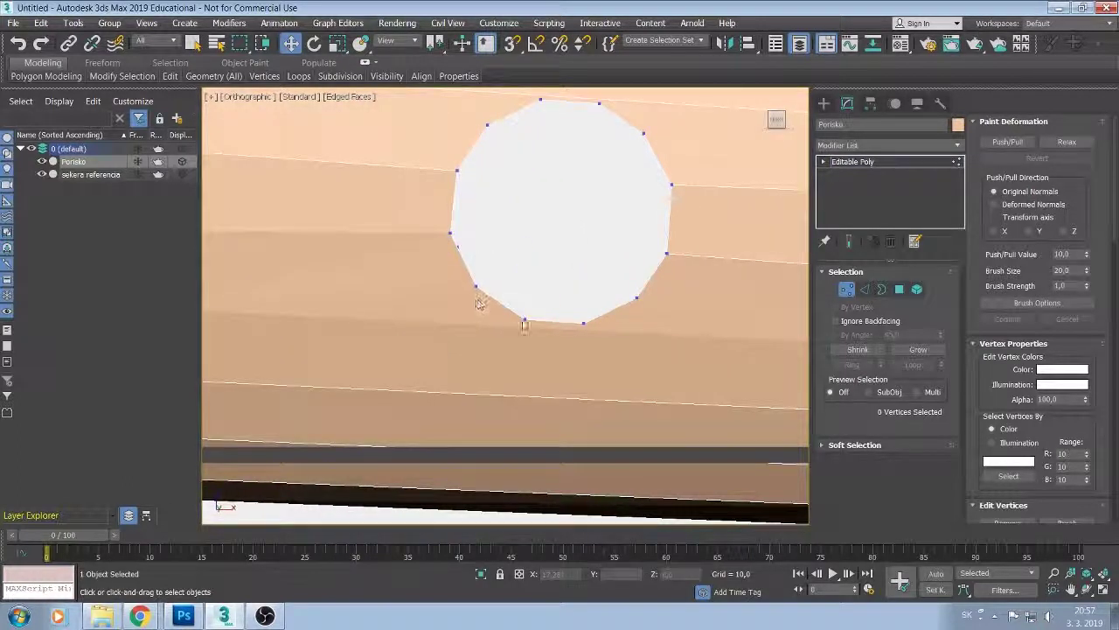
left_click_drag(537, 342, 532, 335)
middle_click_drag(400, 325, 513, 292)
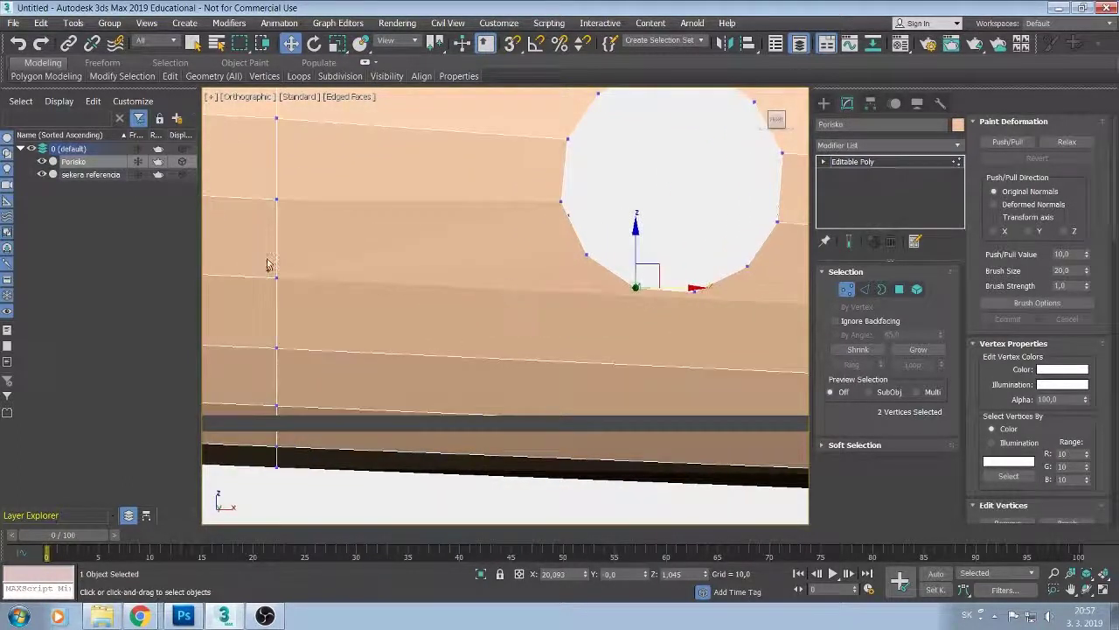
mouse_move(267, 259)
left_mouse_down("ctrl")
mouse_move(297, 306)
mouse_move(337, 302)
left_mouse_up("ctrl")
left_click(401, 244)
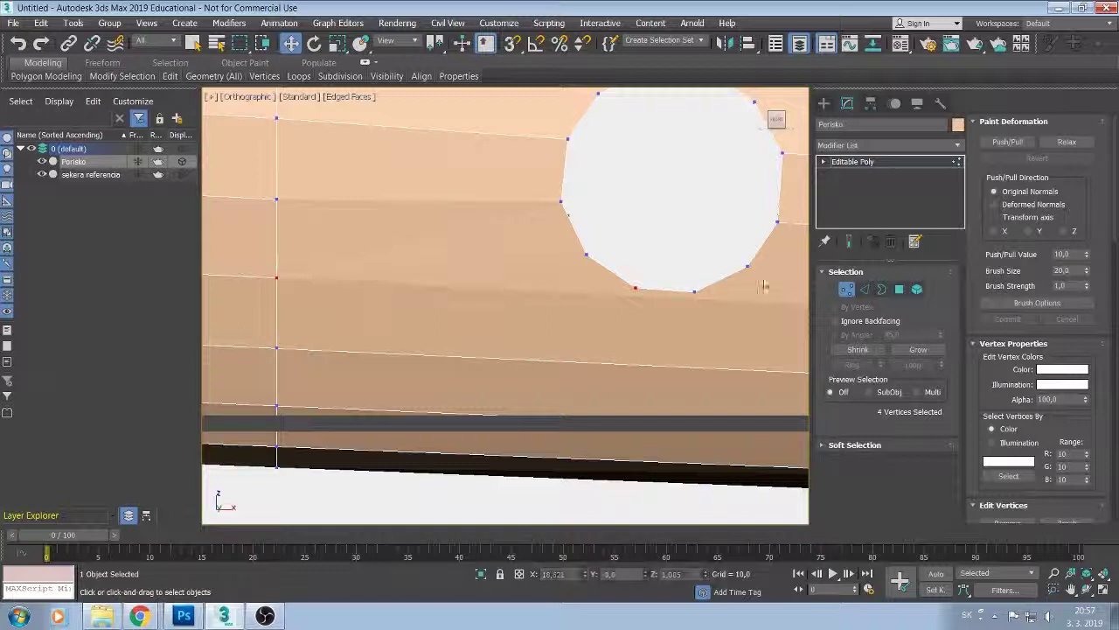
middle_click_drag(682, 303, 584, 346, "alt")
Connect the bottom hole vertex to two left-edge vertices, then undo the unwanted connection.
left_click(606, 357)
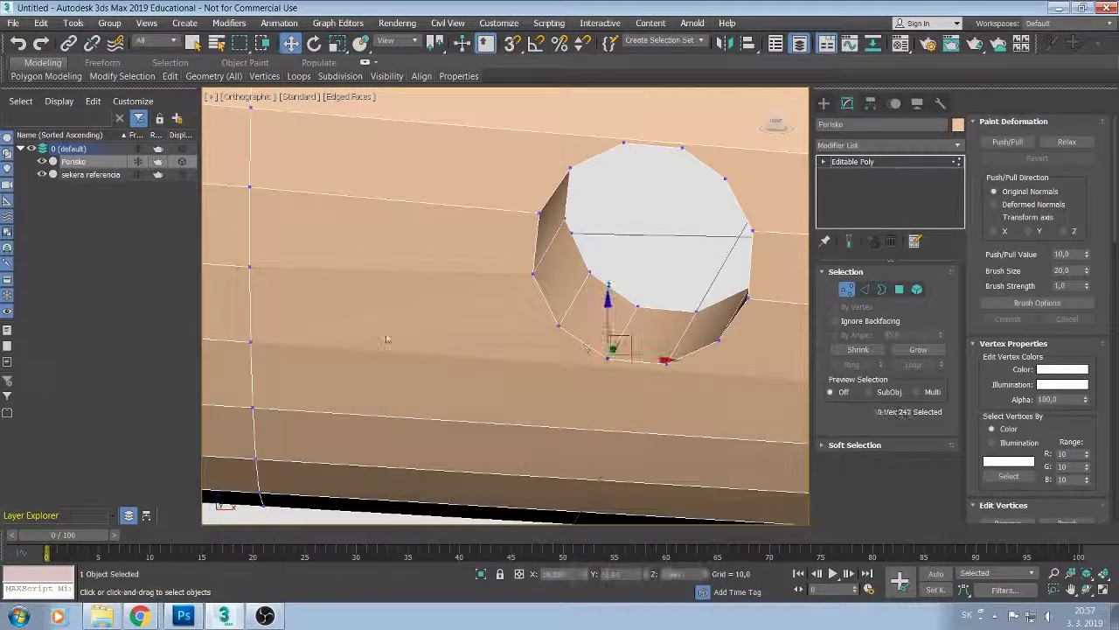
left_click(251, 342, "ctrl")
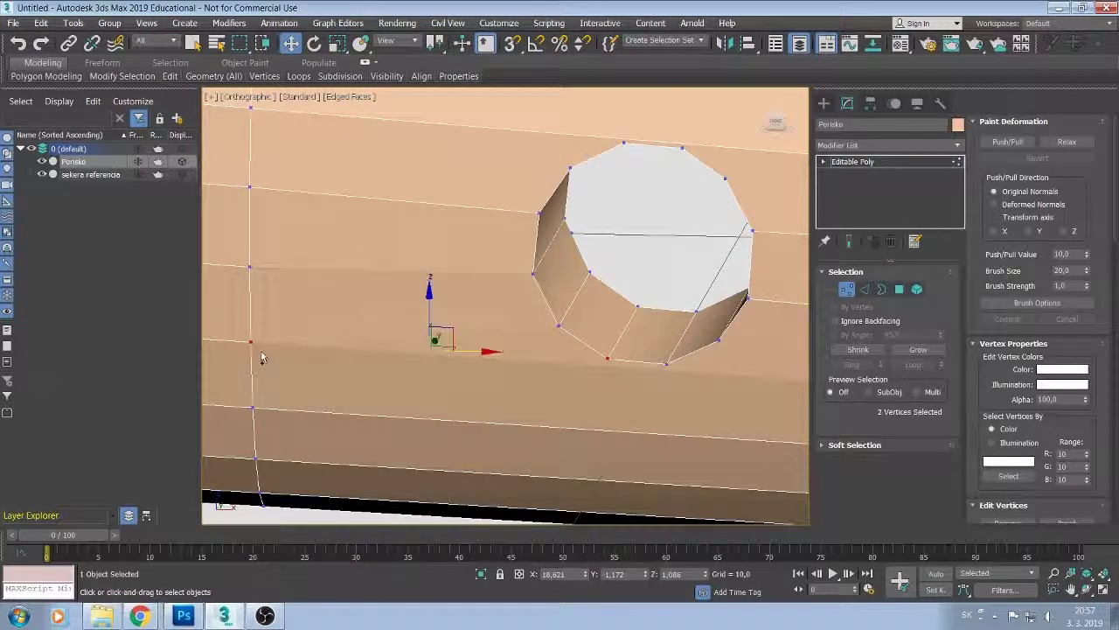
left_click(255, 269, "ctrl")
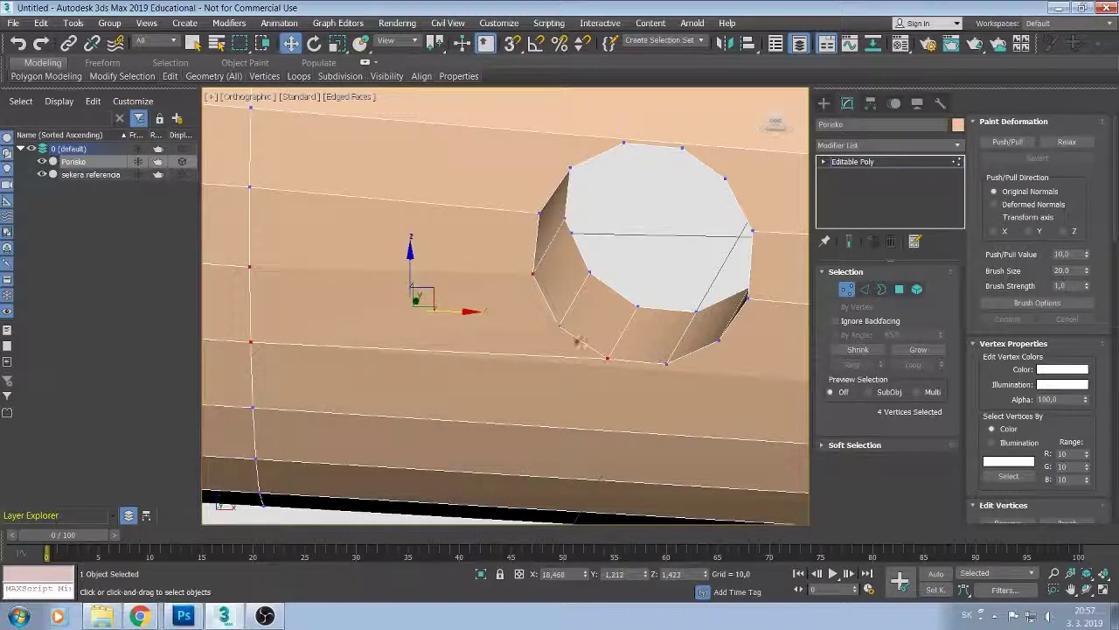
key("ctrl+shift+e")
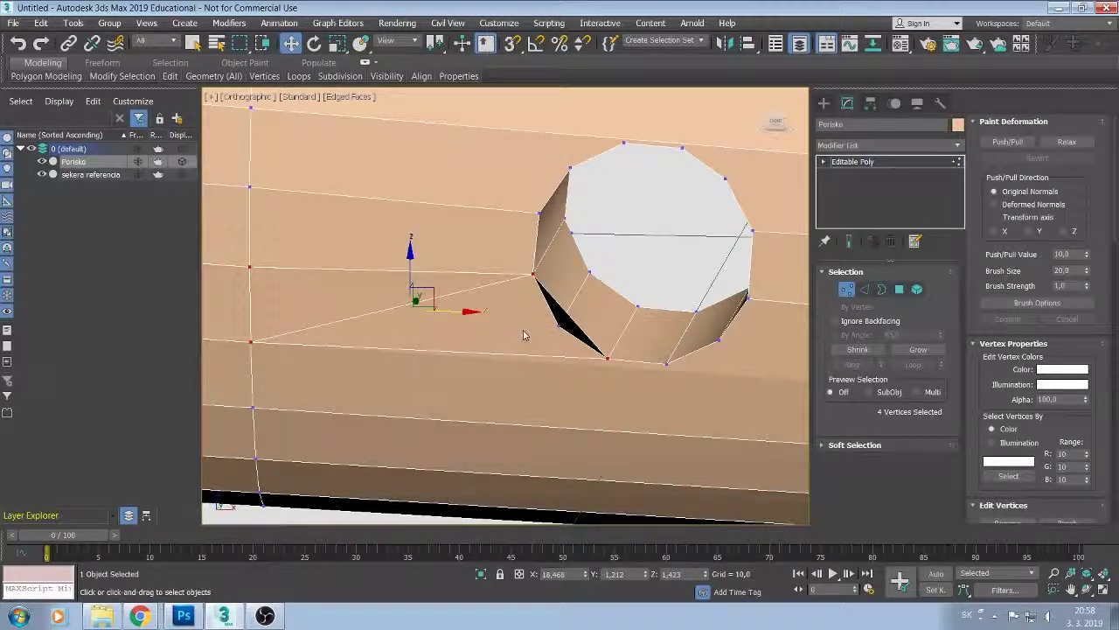
key("ctrl+z")
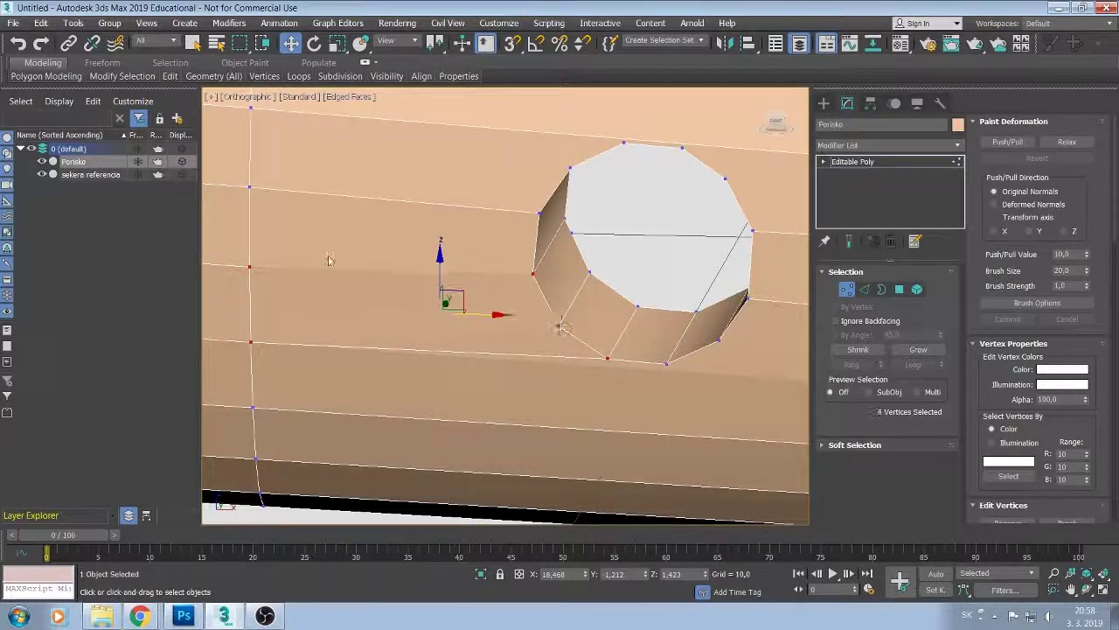
Select the lower-left hole vertex with several left-side, right-side and top-left vertices.
left_click(560, 326)
left_click(260, 344, "ctrl")
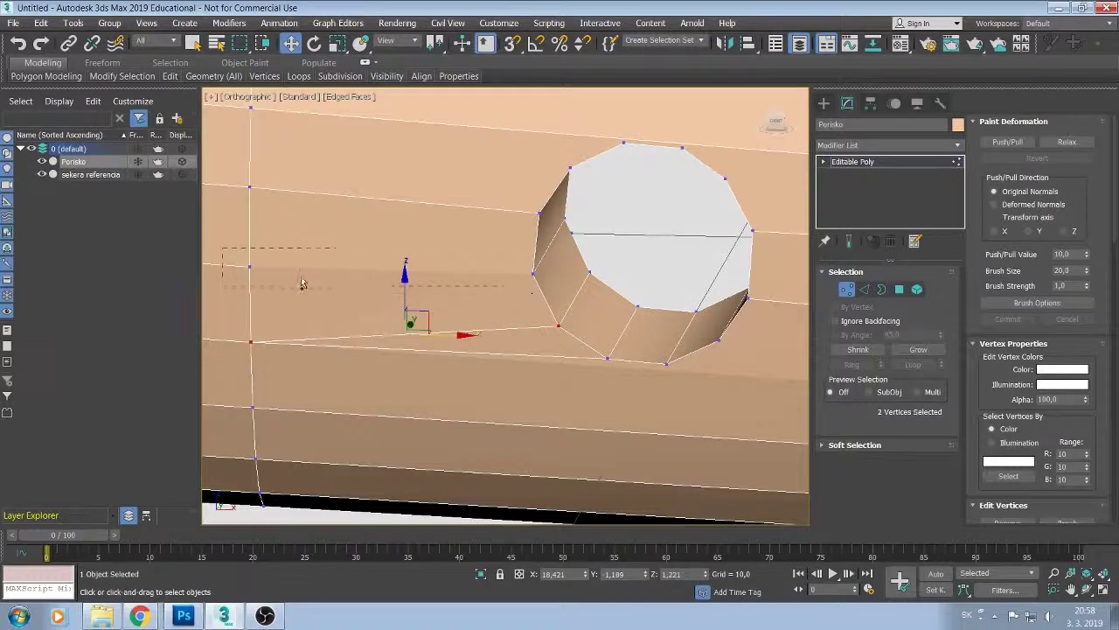
left_click_drag(268, 276, 269, 277, "ctrl")
left_click_drag(509, 267, 553, 297, "ctrl")
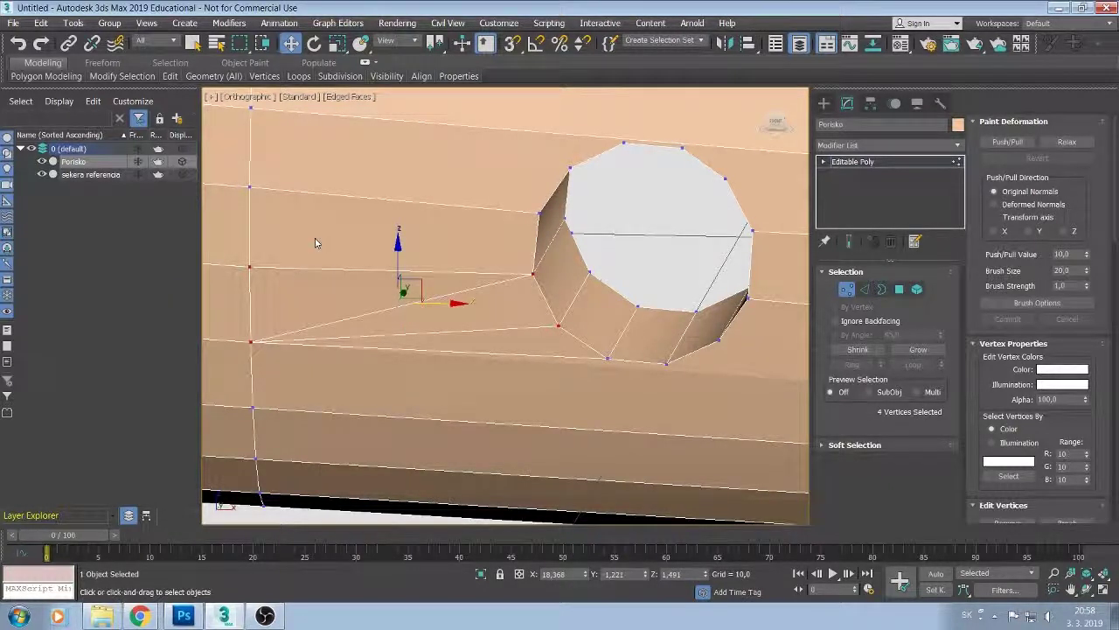
middle_click_drag(315, 243, 306, 319)
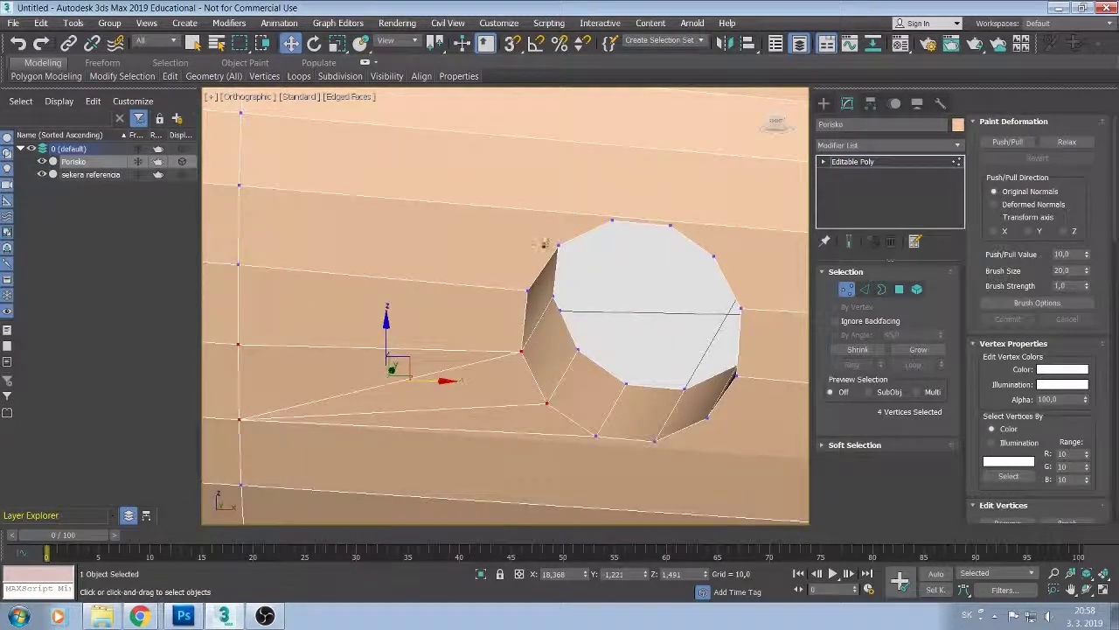
middle_click_drag(539, 249, 534, 230)
left_click(558, 241, "ctrl")
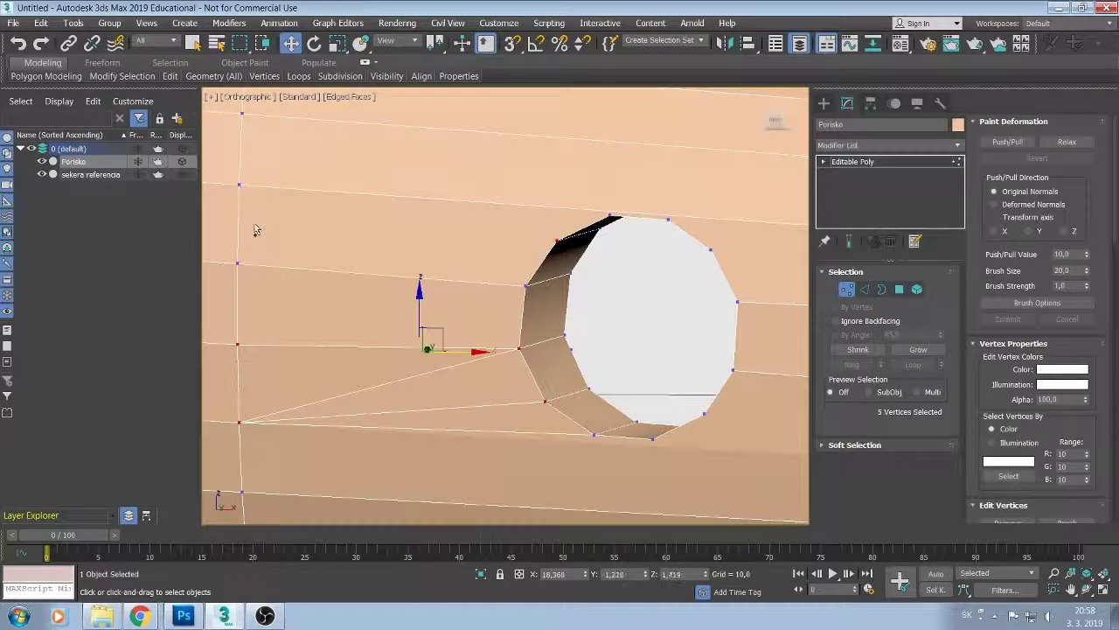
left_click(238, 185, "ctrl")
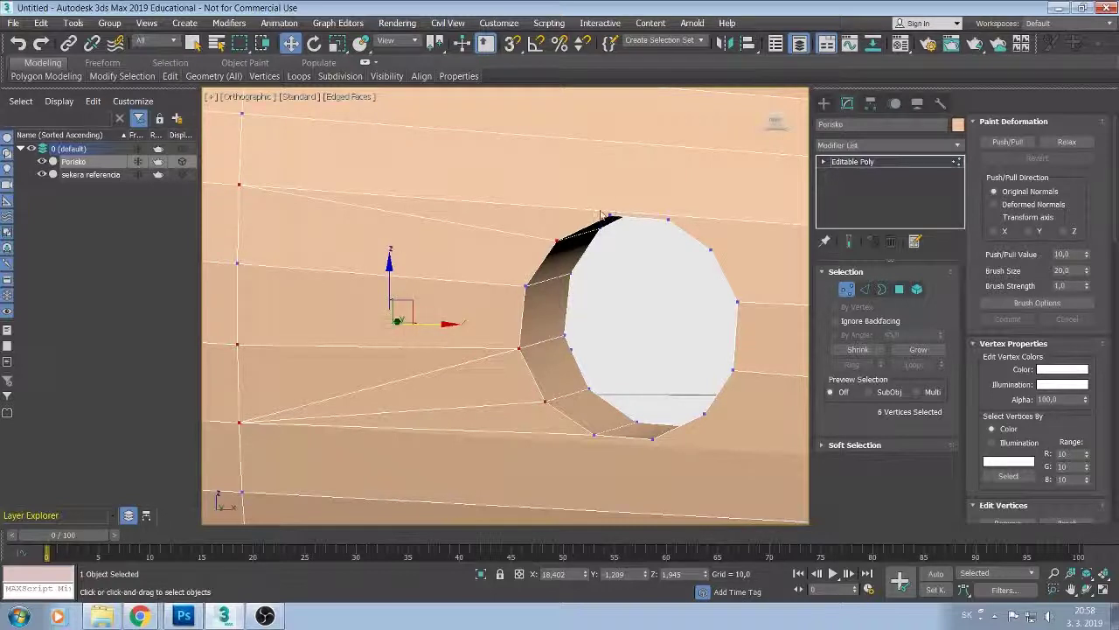
Add more vertices right of the hole, face it head-on, then clear the selection.
middle_click_drag(720, 326, 564, 278)
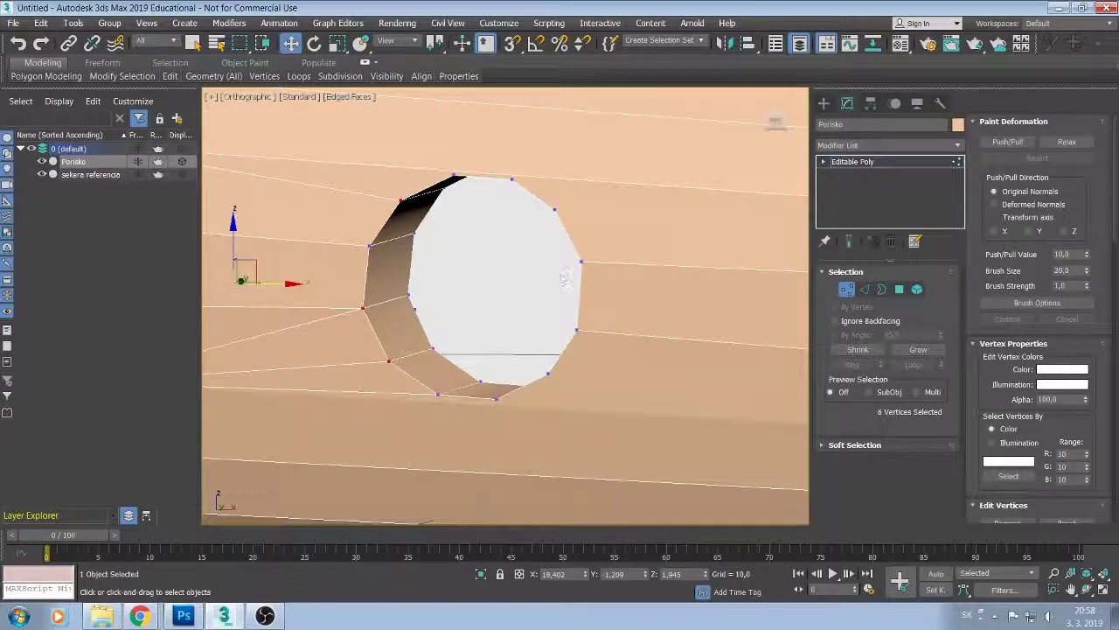
left_click(554, 210, "ctrl")
middle_click_drag(556, 211, 435, 230)
left_click(700, 217, "ctrl")
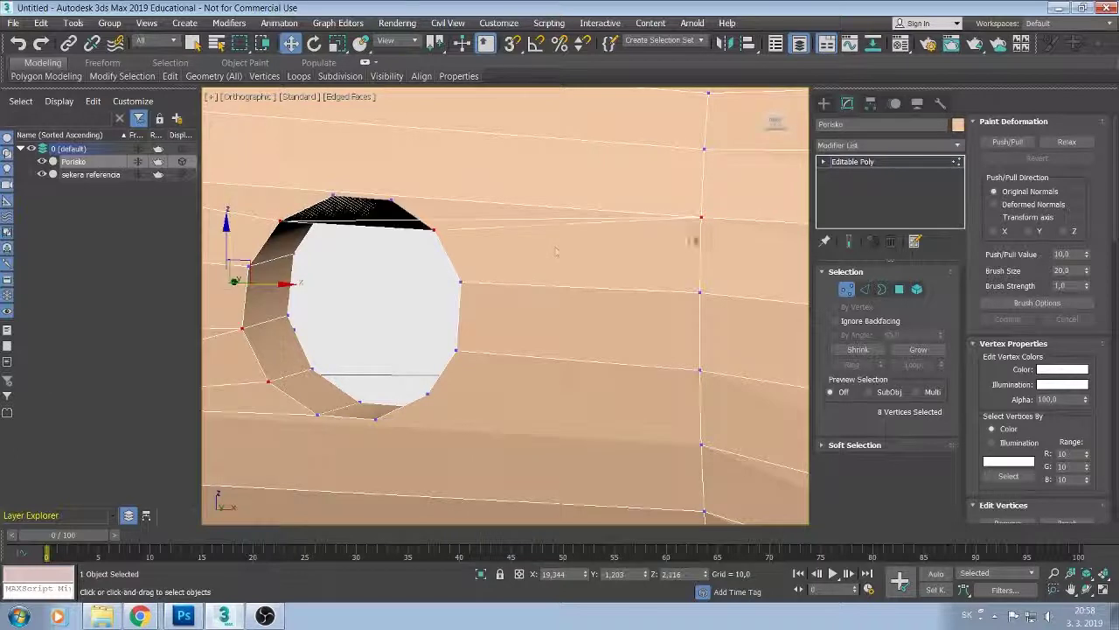
middle_click_drag(516, 254, 514, 263, "alt")
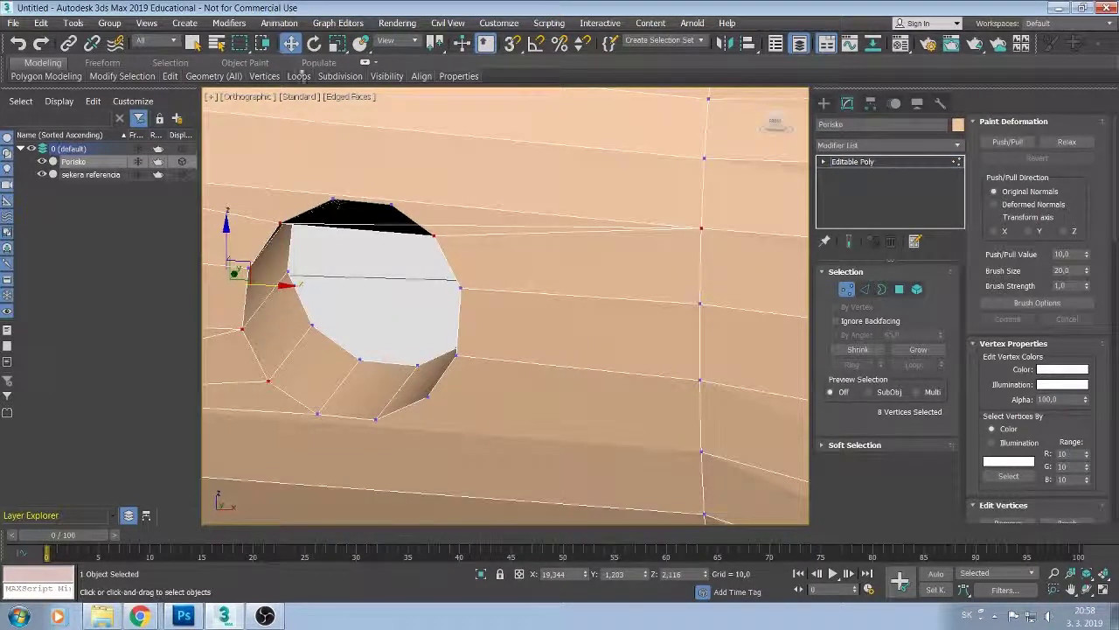
left_click(17, 43)
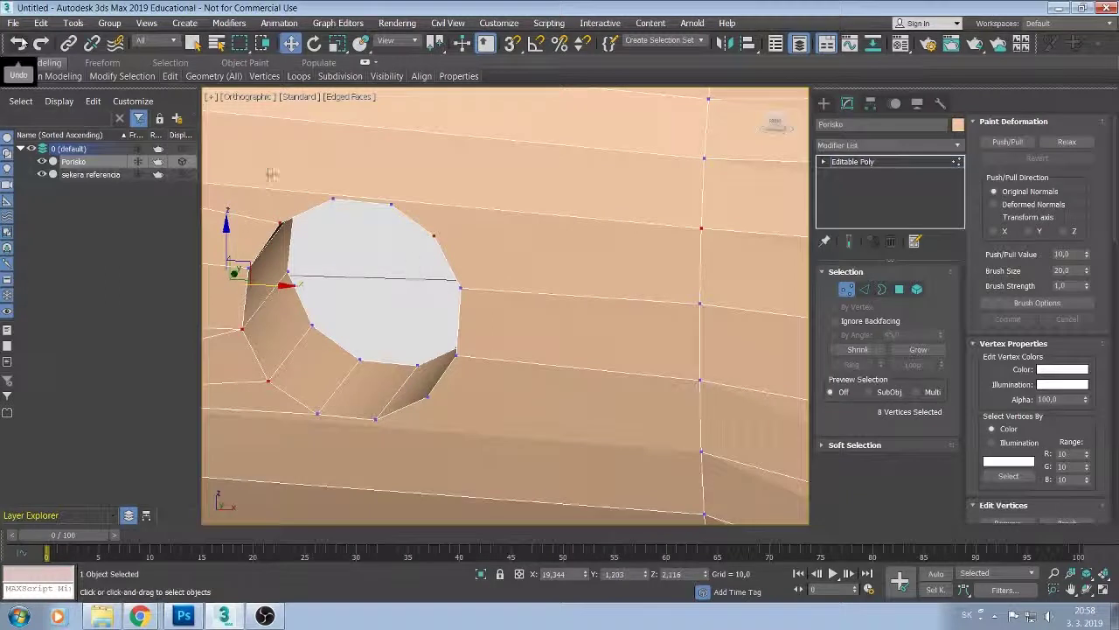
Select rim and right-side vertices, connect them, then undo the misplaced edge.
left_click(430, 234)
left_click(701, 228, "ctrl")
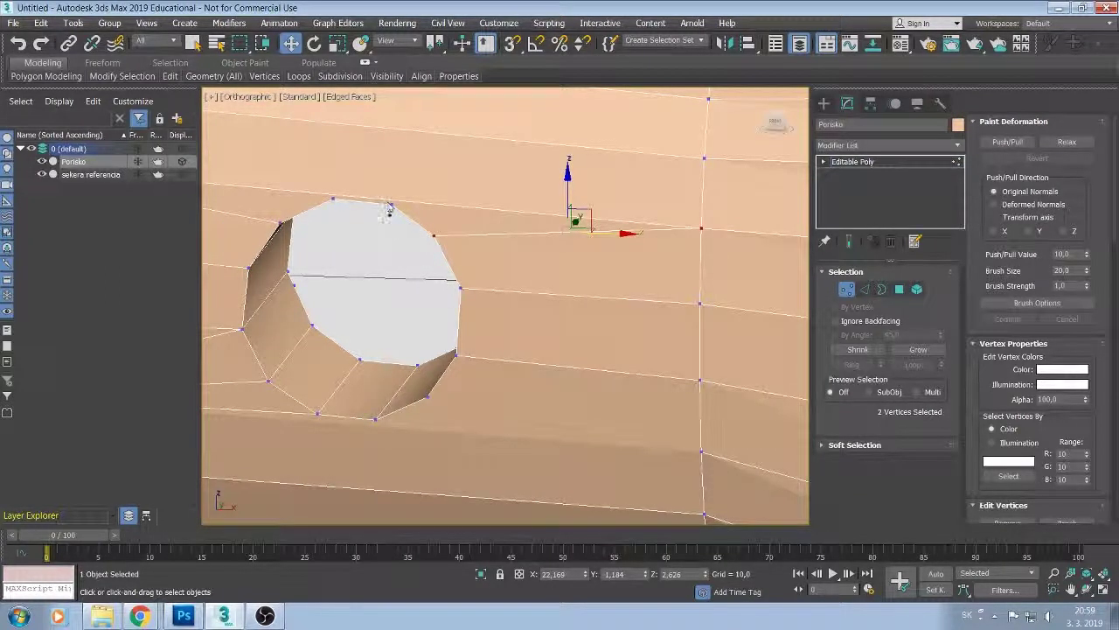
left_click(391, 205, "ctrl")
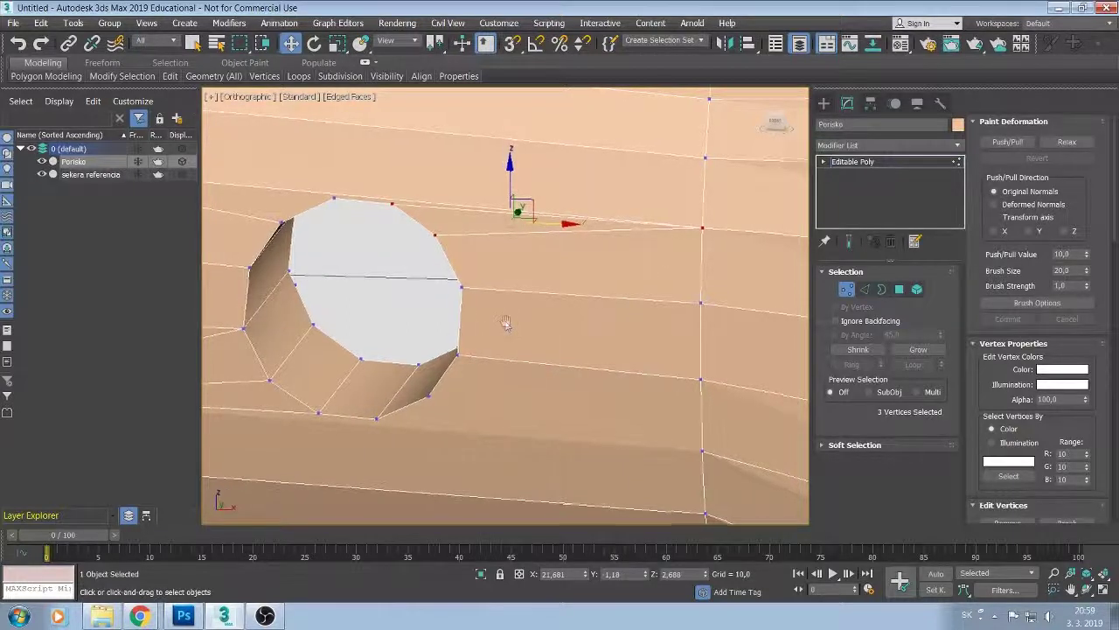
middle_click_drag(502, 320, 543, 245)
left_click(467, 323, "ctrl")
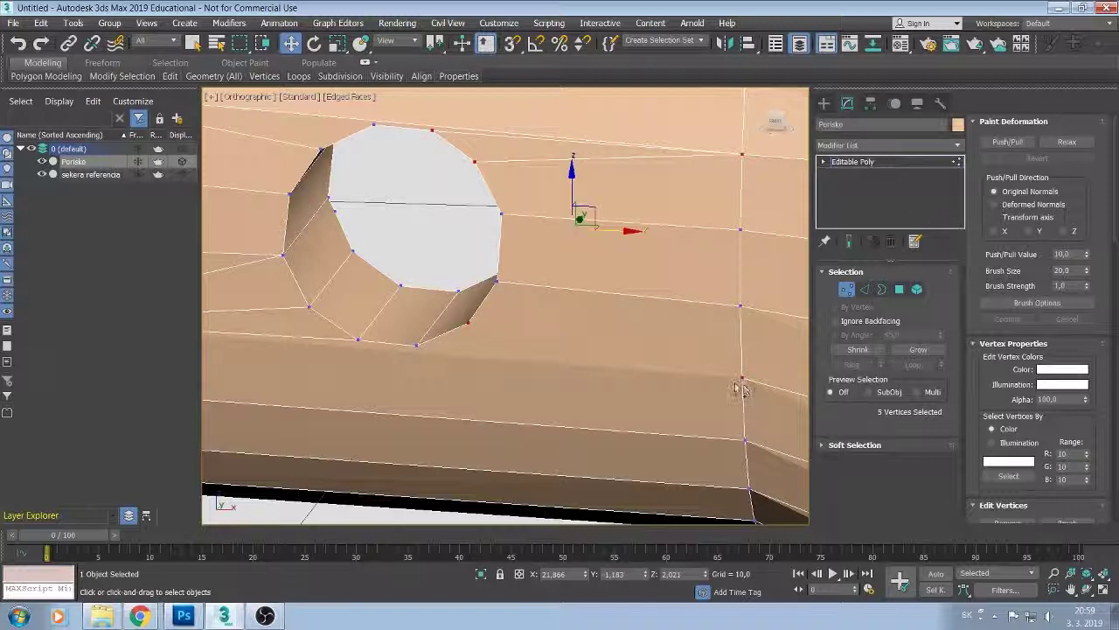
key("ctrl+shift+e")
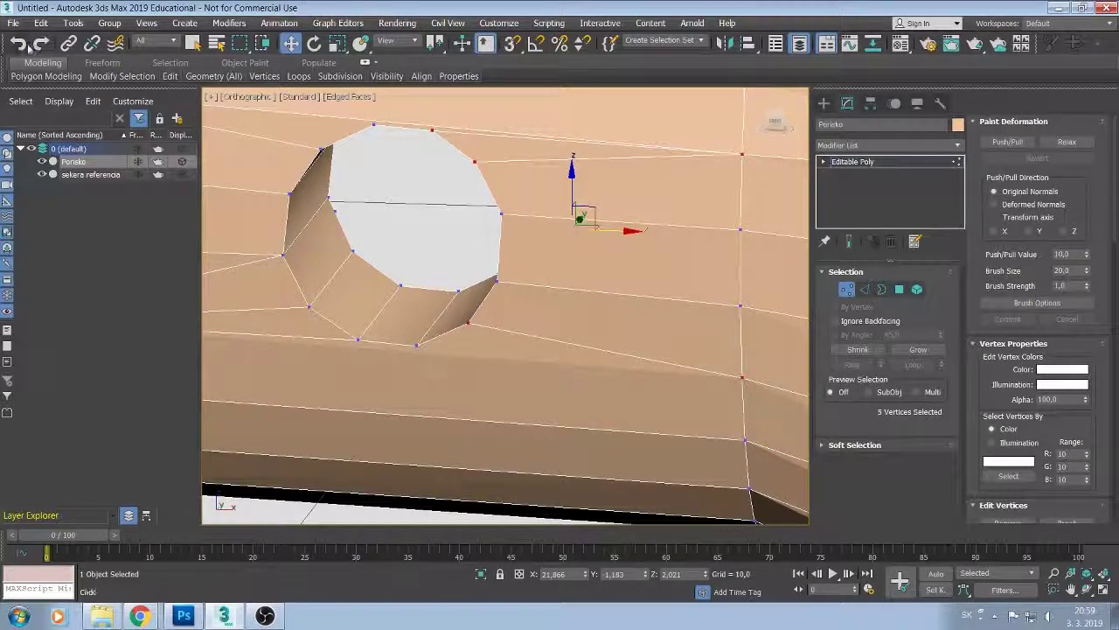
left_click(17, 42)
Select the lower hole vertex together with the right-side vertex below the hole.
left_click(470, 323)
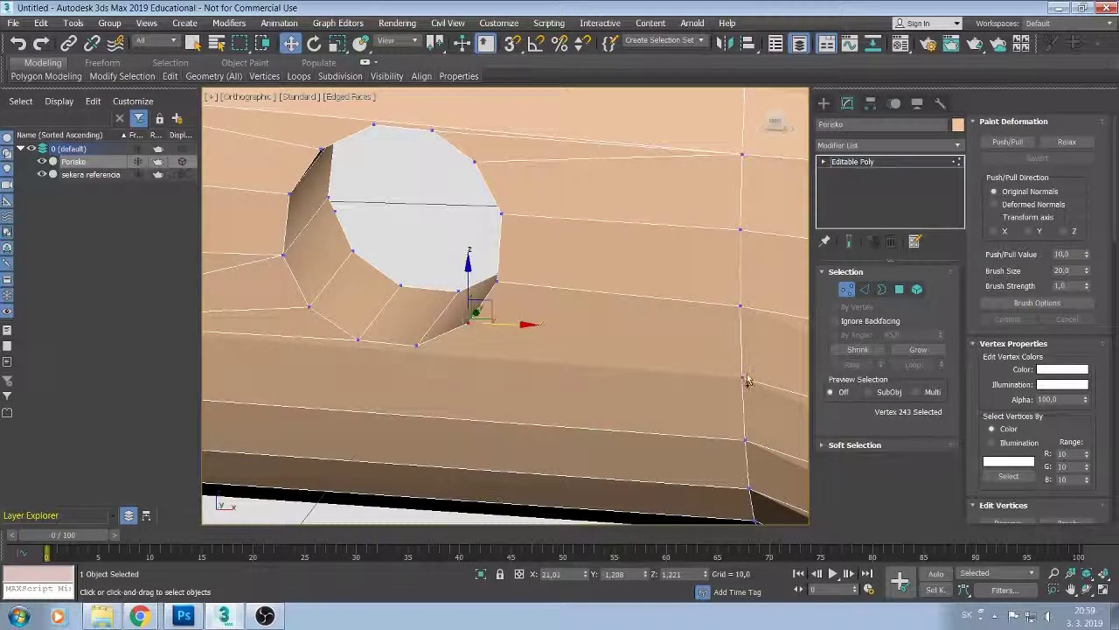
left_click(744, 379, "ctrl")
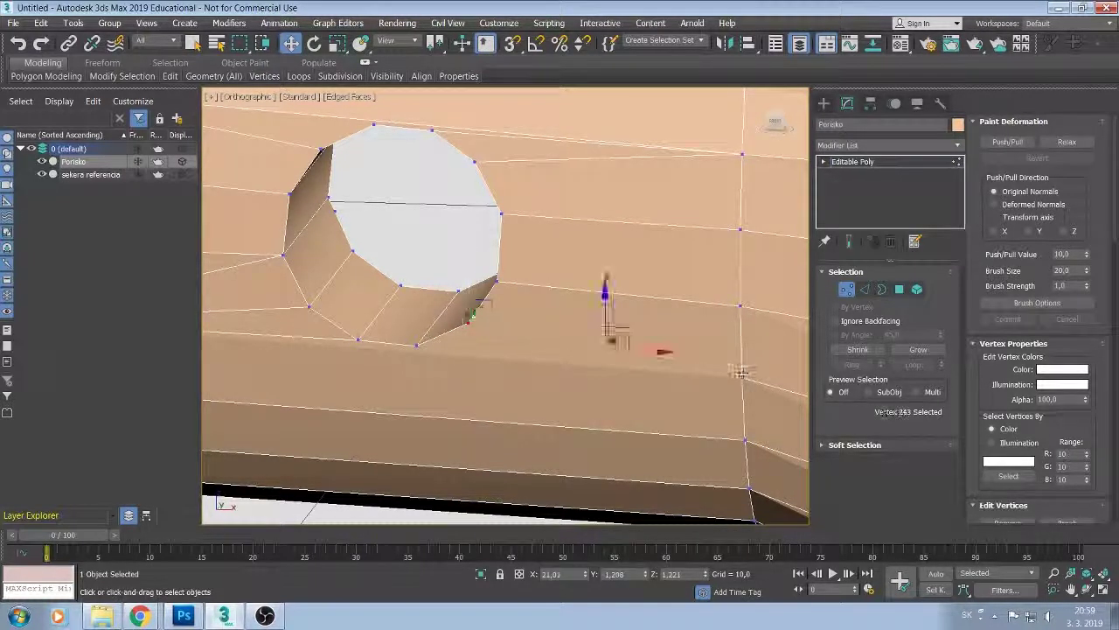
left_click(416, 346)
left_click(740, 379, "ctrl")
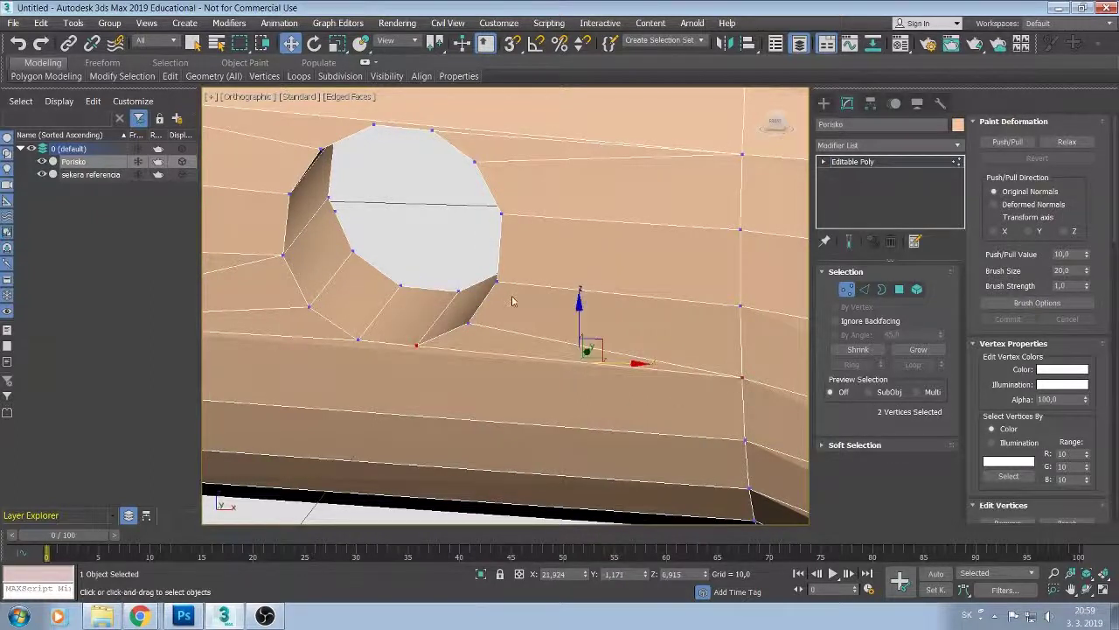
mouse_move(512, 300)
middle_mouse_down()
mouse_move(500, 230)
mouse_move(476, 350)
middle_mouse_up()
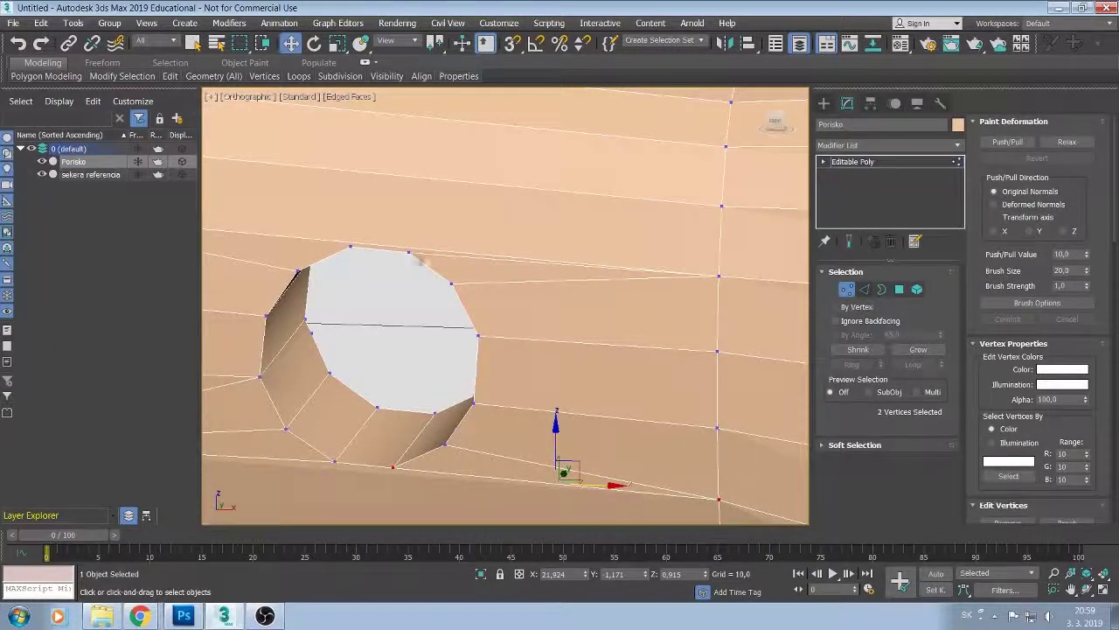
key("2")
middle_click_drag(531, 340, 884, 304, "alt")
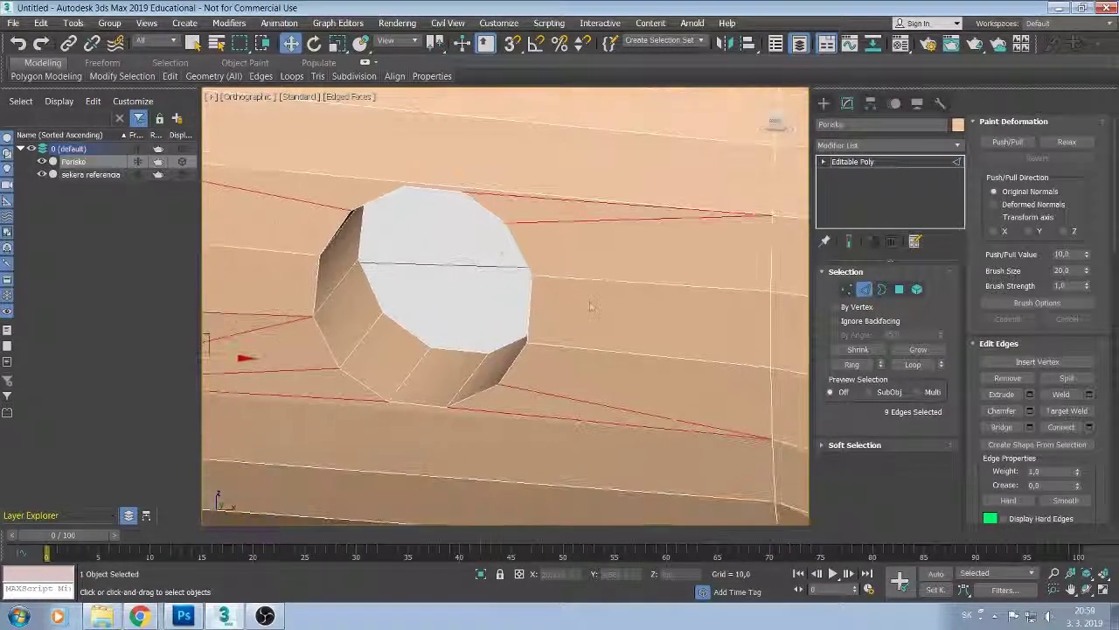
key("1")
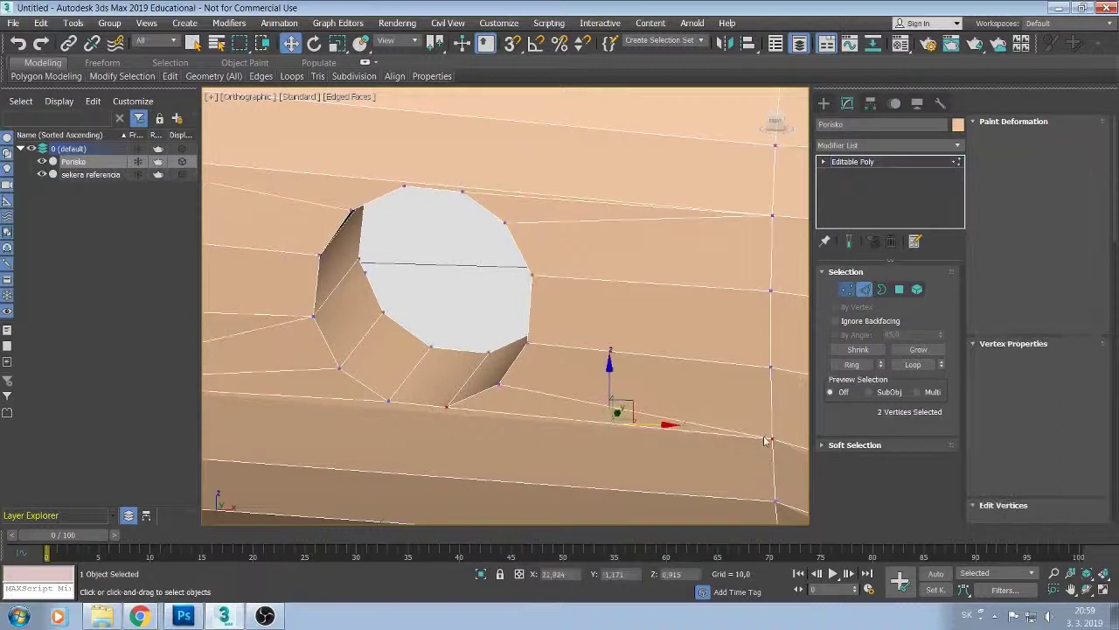
left_click(772, 434)
middle_click_drag(644, 470, 217, 381, "alt")
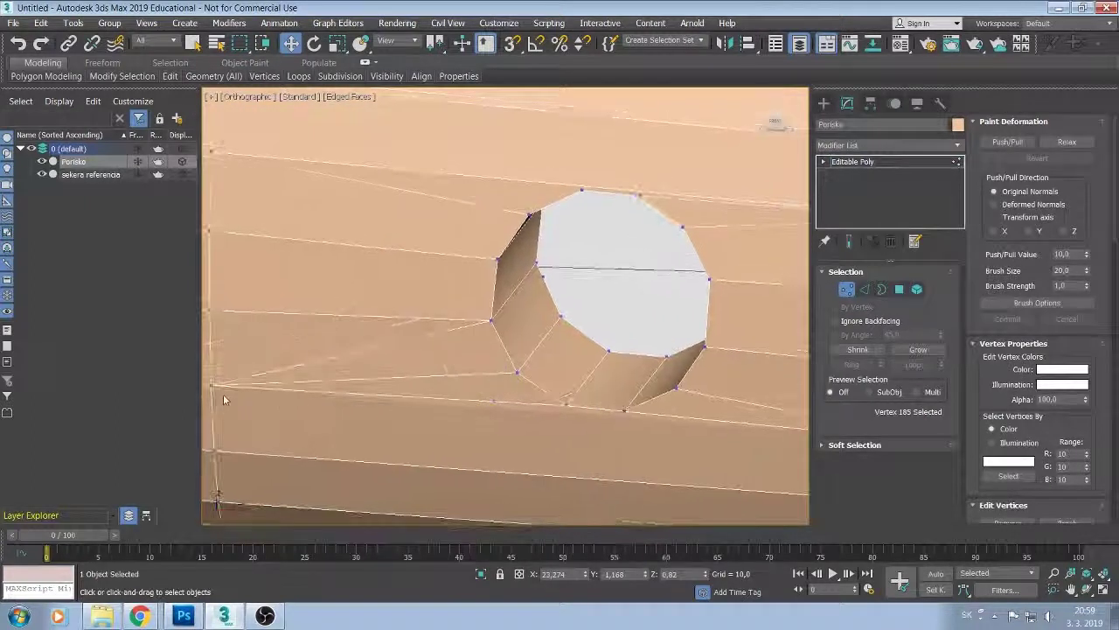
left_click(212, 385, "ctrl")
mouse_move(335, 450)
middle_mouse_down("alt")
mouse_move(412, 289)
mouse_move(554, 300)
middle_mouse_up("alt")
left_click(429, 257)
left_click(239, 274, "ctrl")
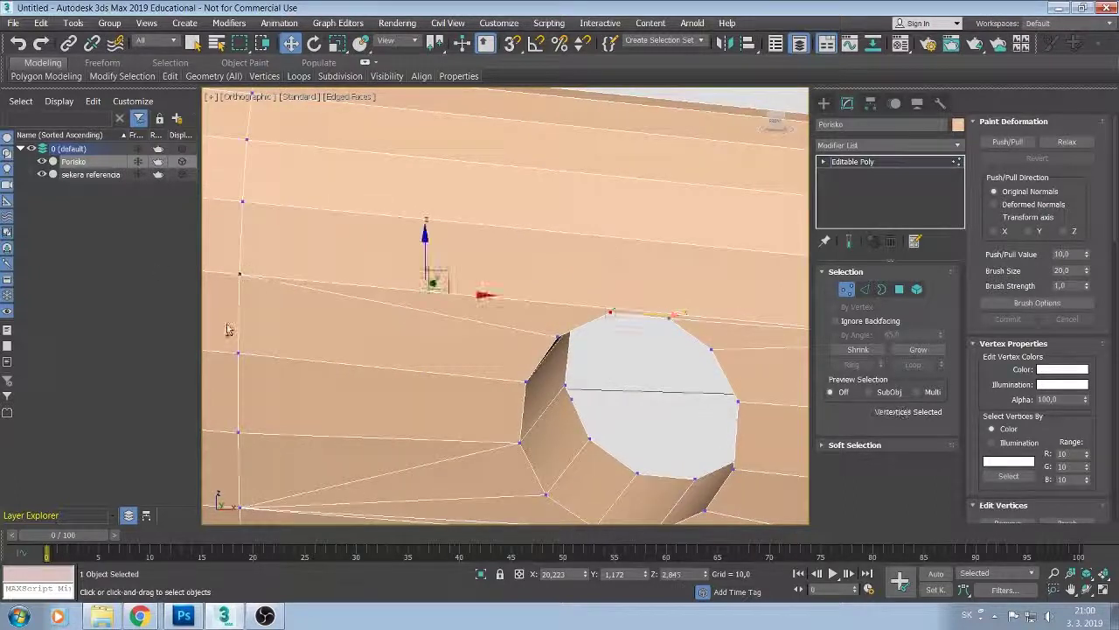
mouse_move(326, 403)
middle_mouse_down()
mouse_move(209, 379)
mouse_move(437, 409)
mouse_move(370, 417)
mouse_move(270, 405)
mouse_move(543, 379)
middle_mouse_up()
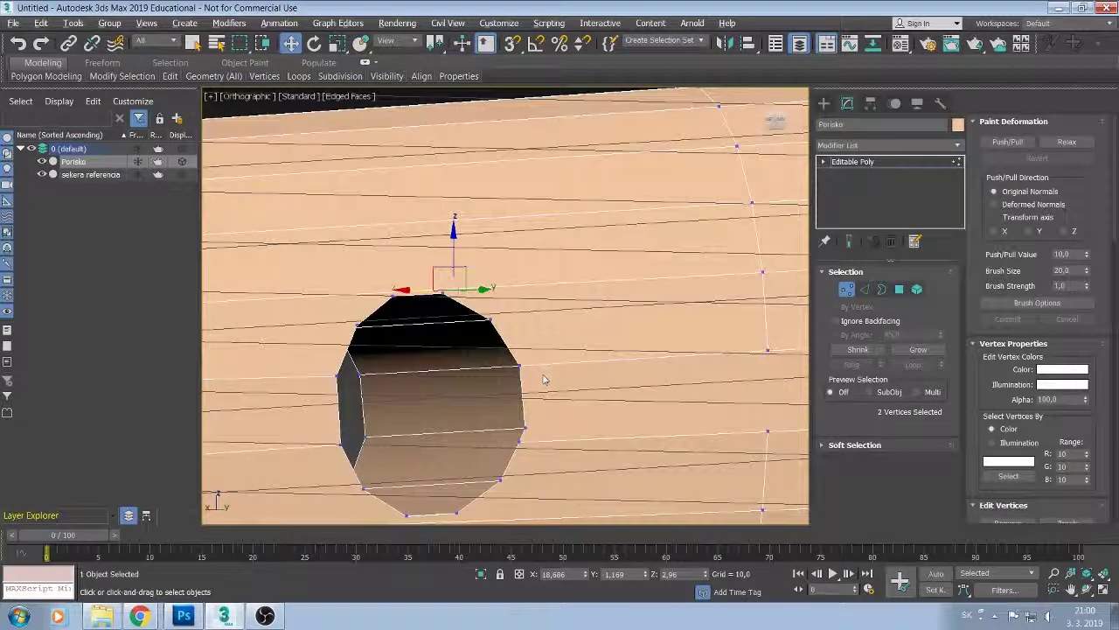
left_click_drag(779, 120, 761, 149)
left_click(1087, 572)
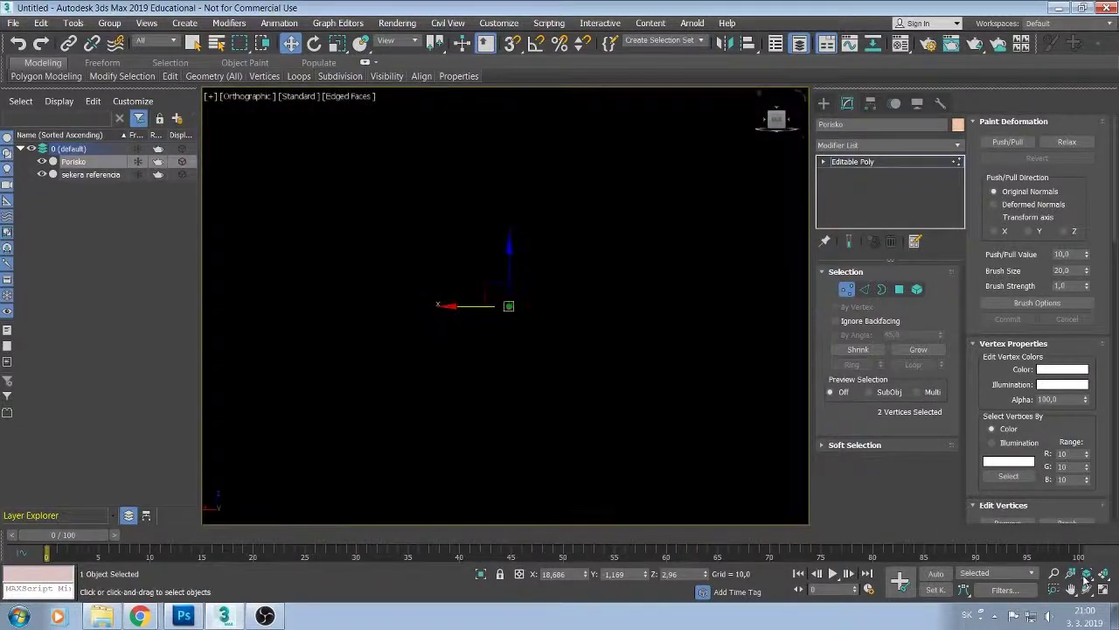
scroll(552, 380, "down", 3)
Orbit with the ViewCube and switch to the Front view, zooming in.
scroll(552, 379, "down", 2)
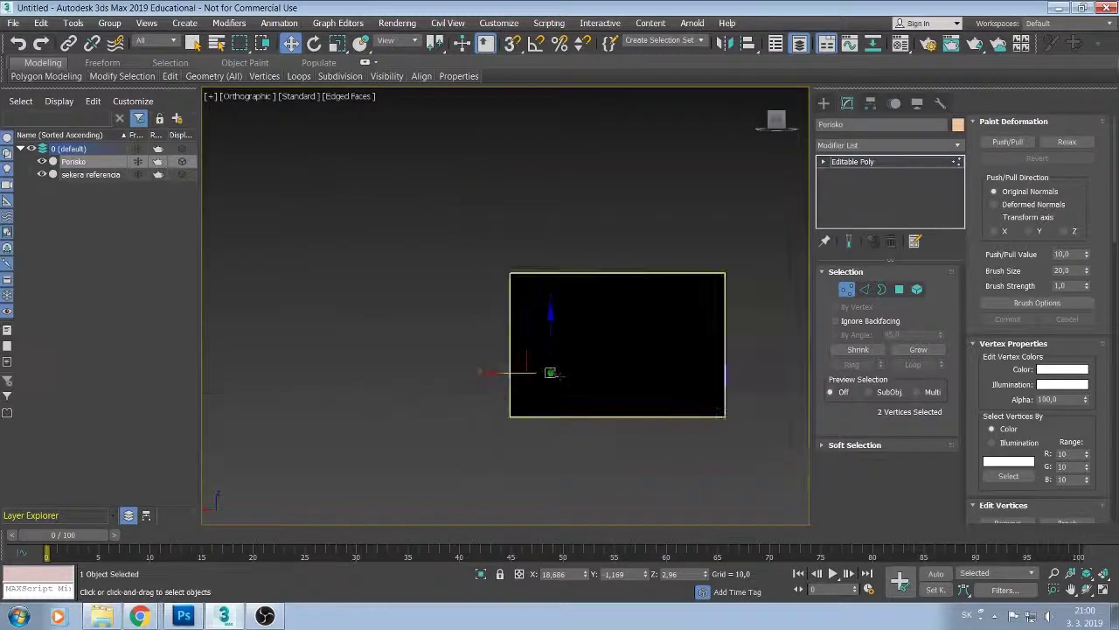
left_click(776, 120)
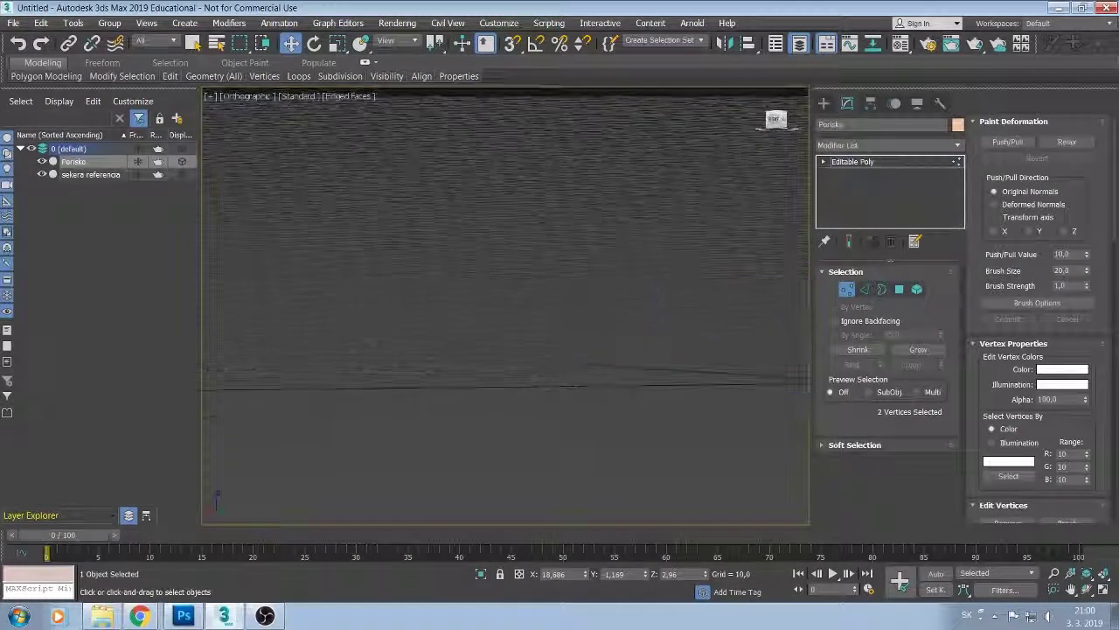
left_click_drag(777, 121, 734, 148)
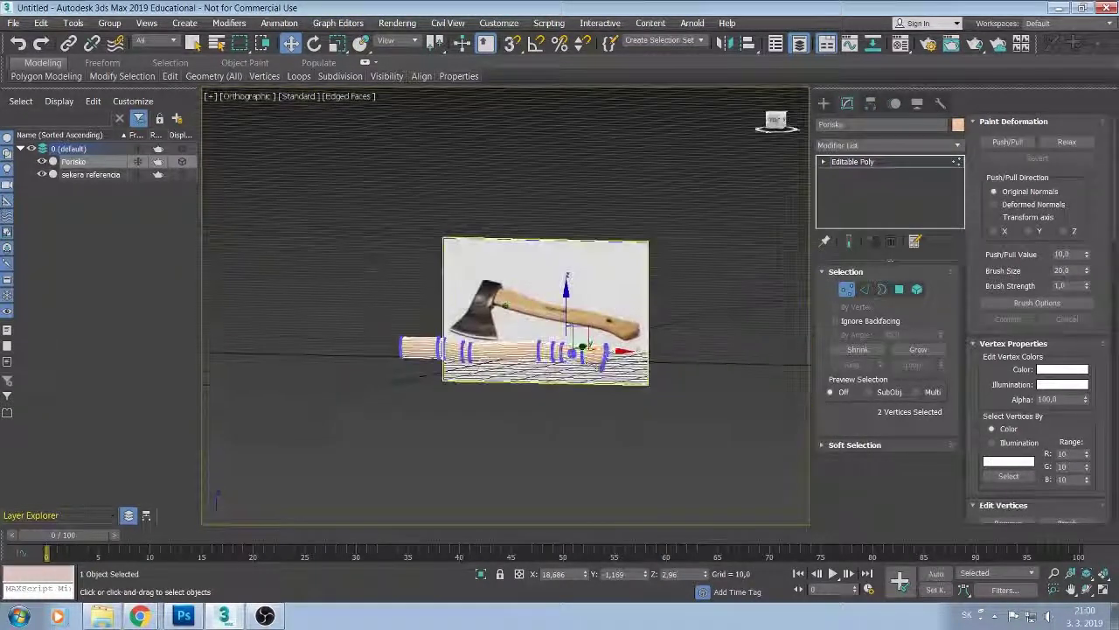
key("f")
scroll(412, 318, "up", 2)
scroll(438, 320, "up", 2)
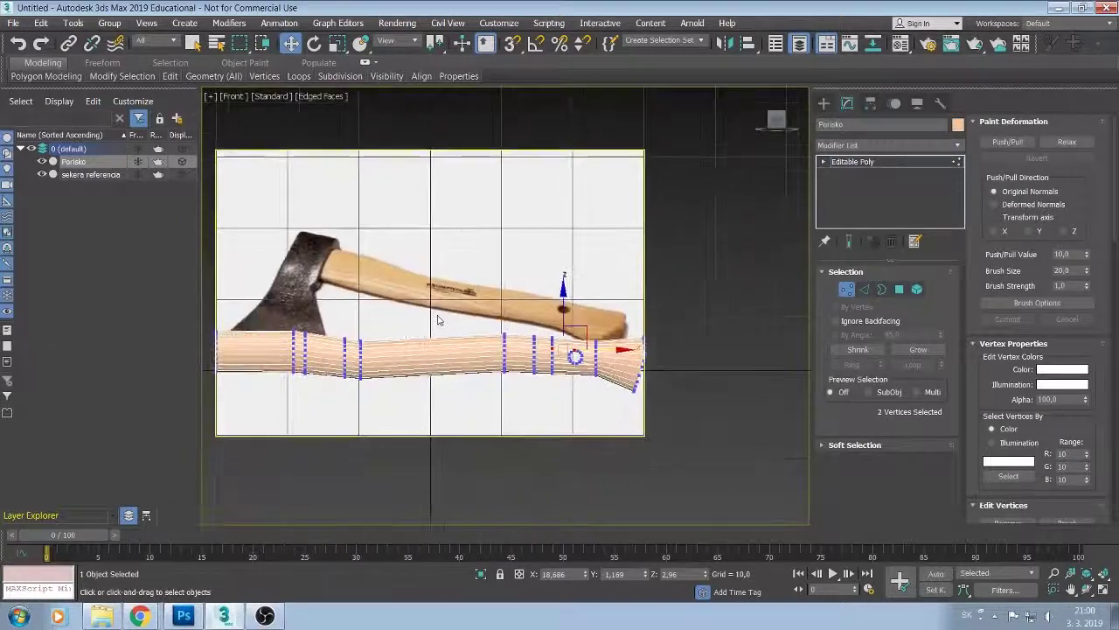
scroll(496, 326, "up", 3)
Switch to the Right view, then orbit and zoom in close on the hole.
left_click_drag(776, 121, 779, 125)
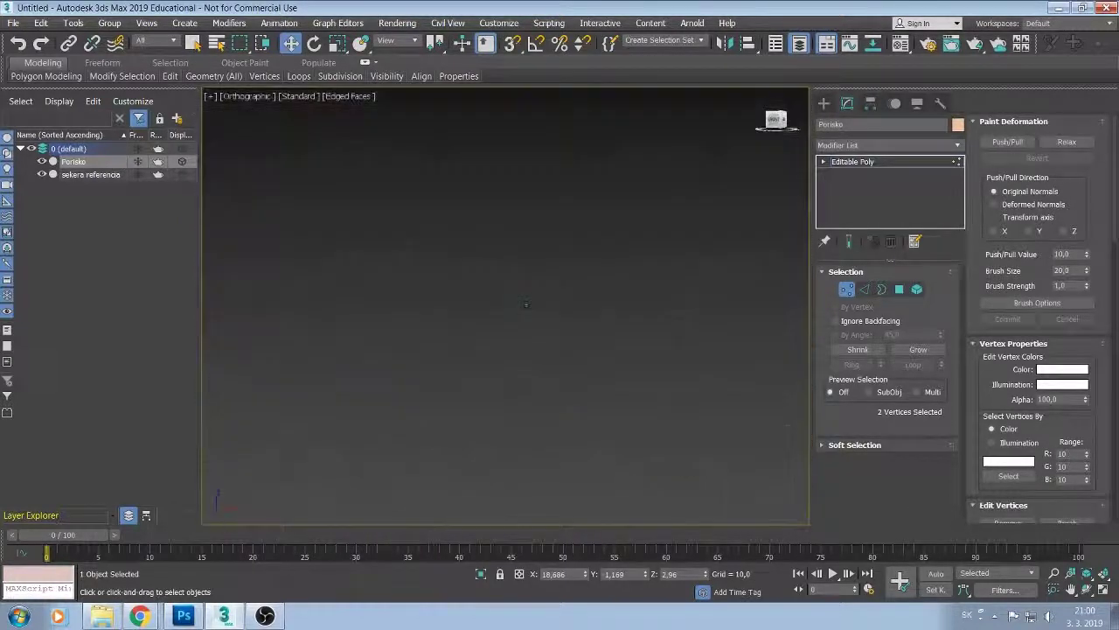
left_click(778, 127)
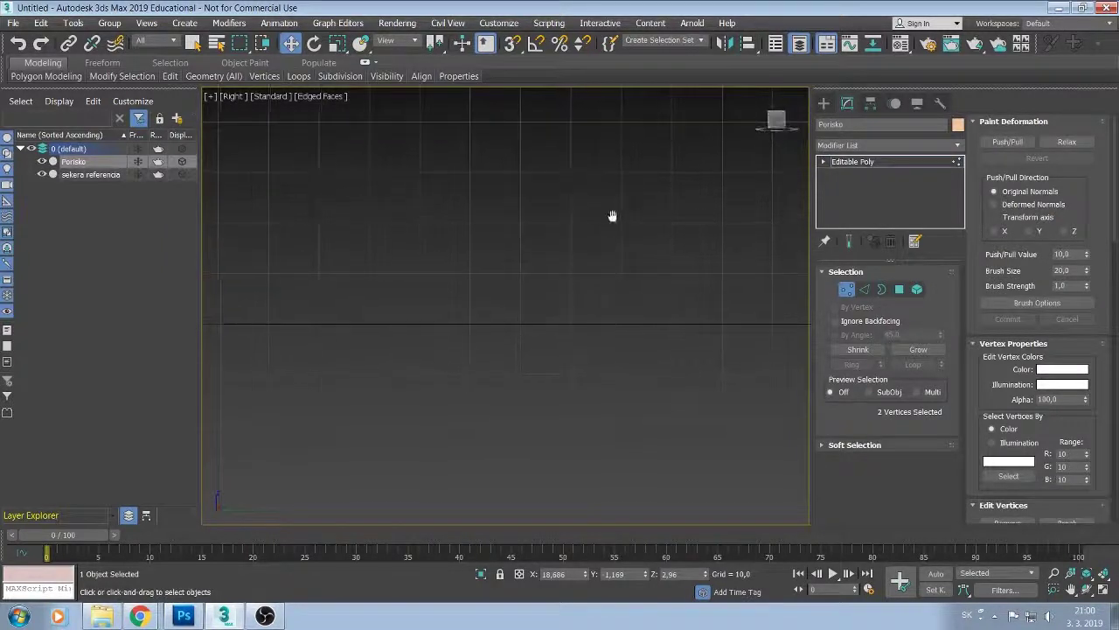
scroll(612, 214, "down", 3)
scroll(547, 240, "down", 3)
scroll(546, 234, "up", 2)
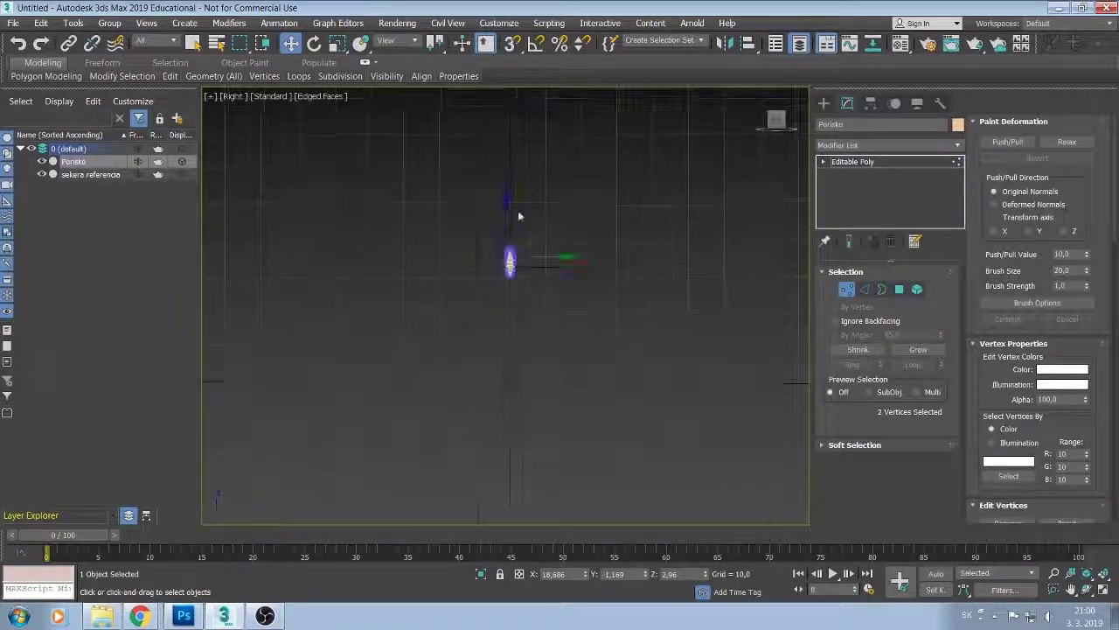
scroll(517, 210, "up", 2)
scroll(516, 244, "up", 2)
scroll(510, 256, "up", 2)
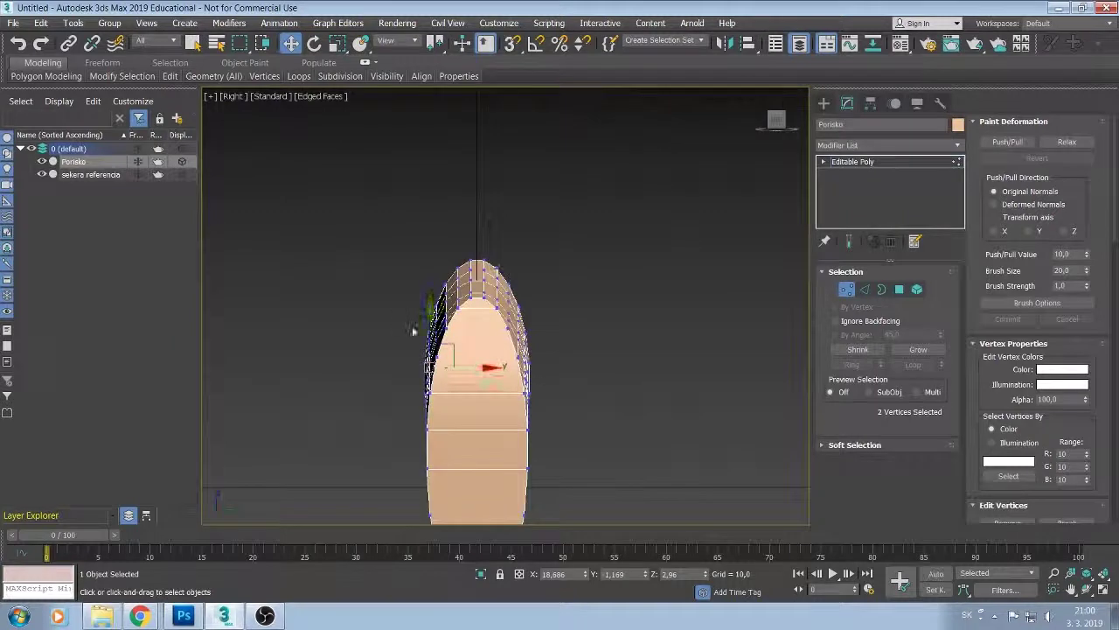
middle_click_drag(444, 346, 411, 333, "alt")
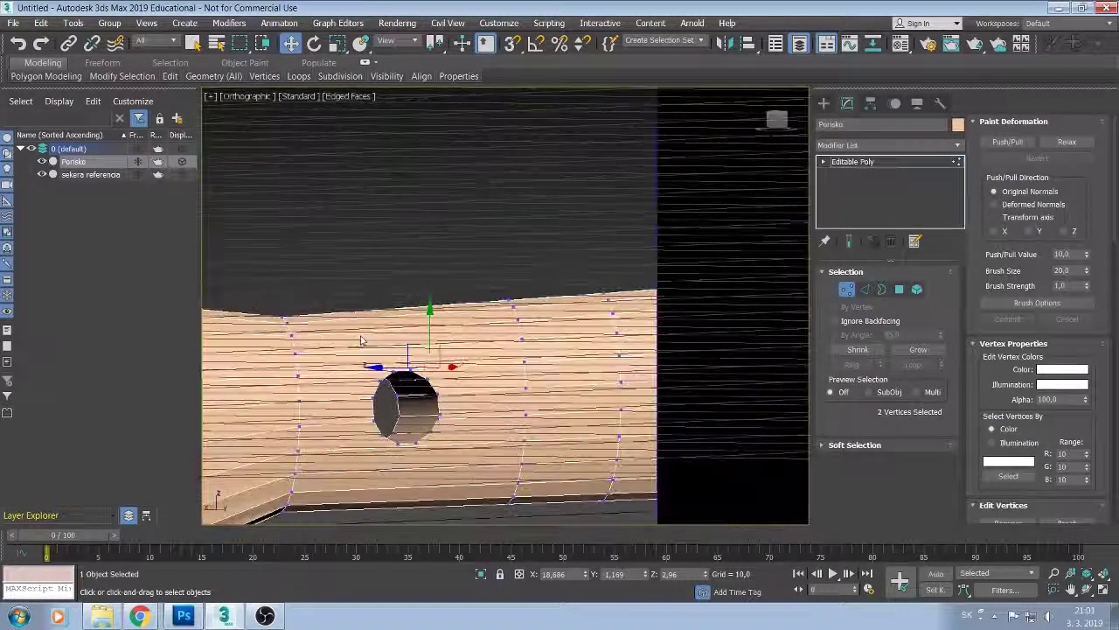
scroll(437, 332, "up", 2)
scroll(412, 325, "up", 3)
scroll(412, 324, "up", 2)
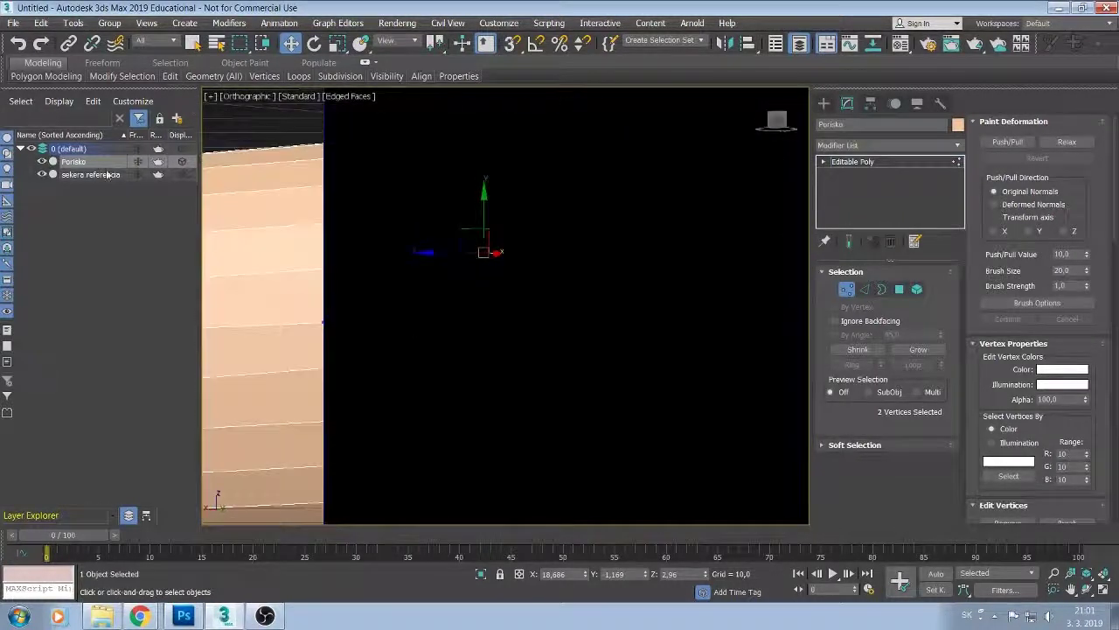
Hide the sekera referencia reference and pick the first rim-and-side vertex pairs around the hole.
left_click(43, 175)
scroll(551, 306, "up", 2)
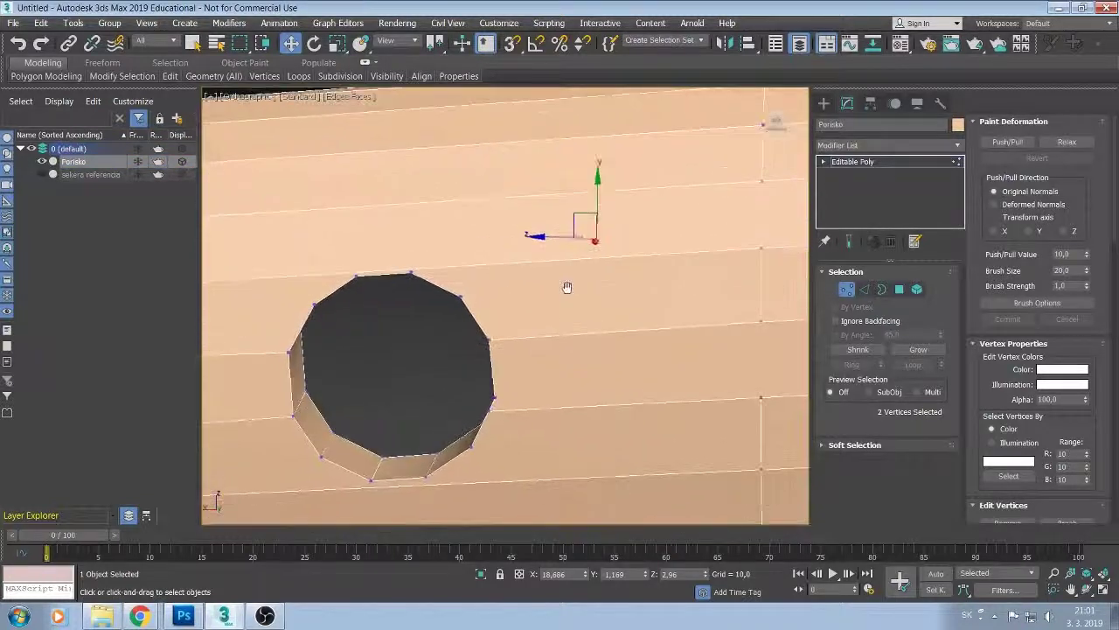
left_click(452, 298)
left_click(754, 248, "ctrl")
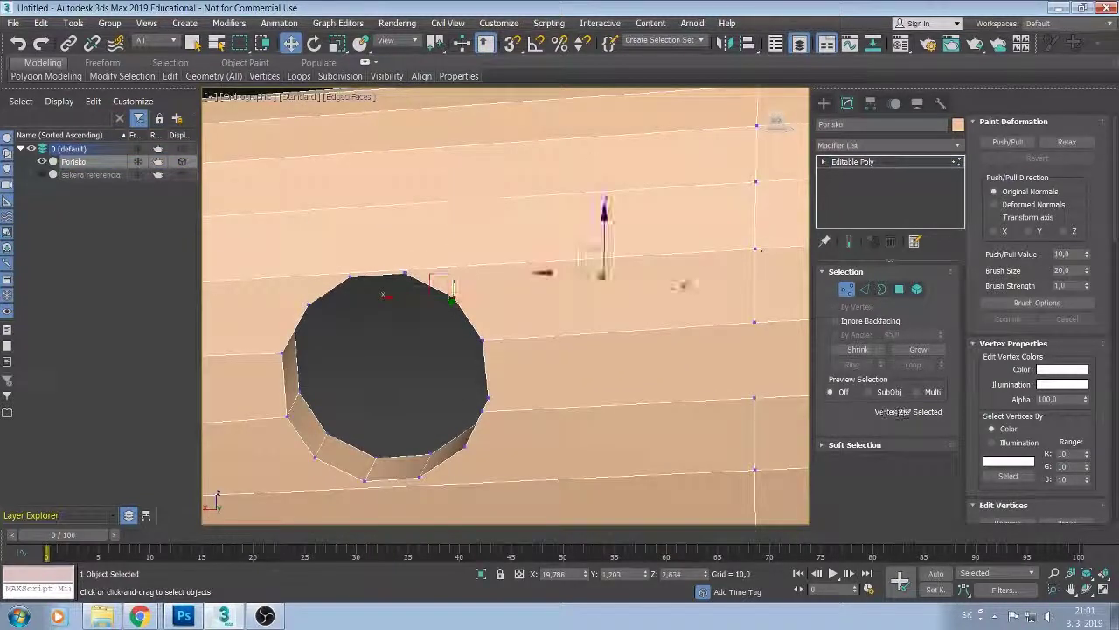
left_click(404, 273)
left_click(754, 249, "ctrl")
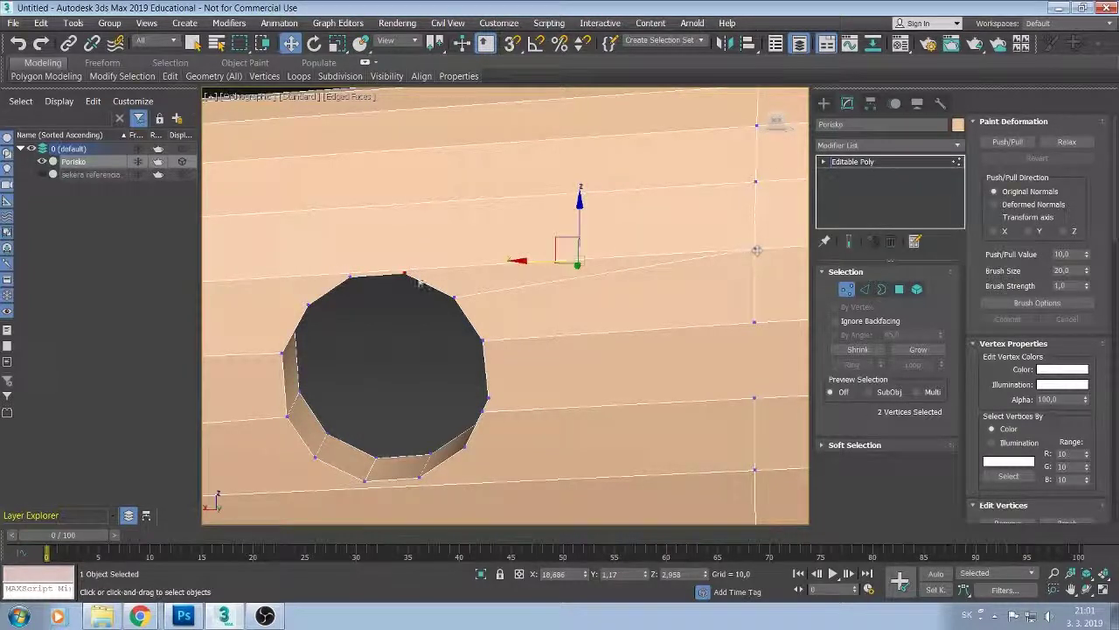
Link the upper rim vertices of the hole to vertices on the left edge line.
middle_click_drag(419, 284, 674, 315)
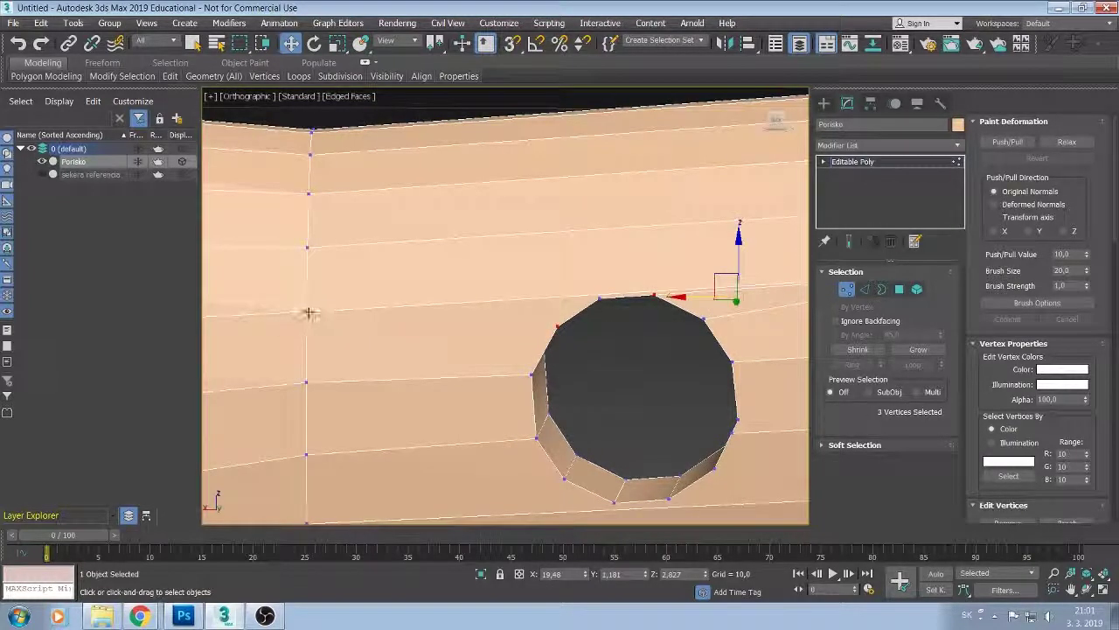
left_click(308, 312, "ctrl")
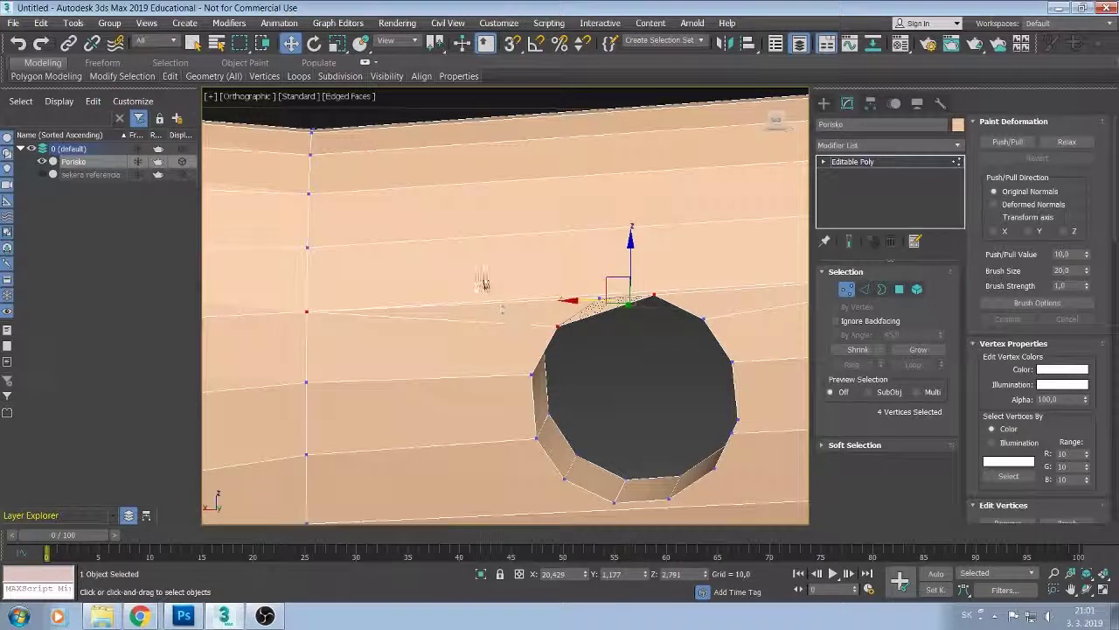
left_click(595, 308)
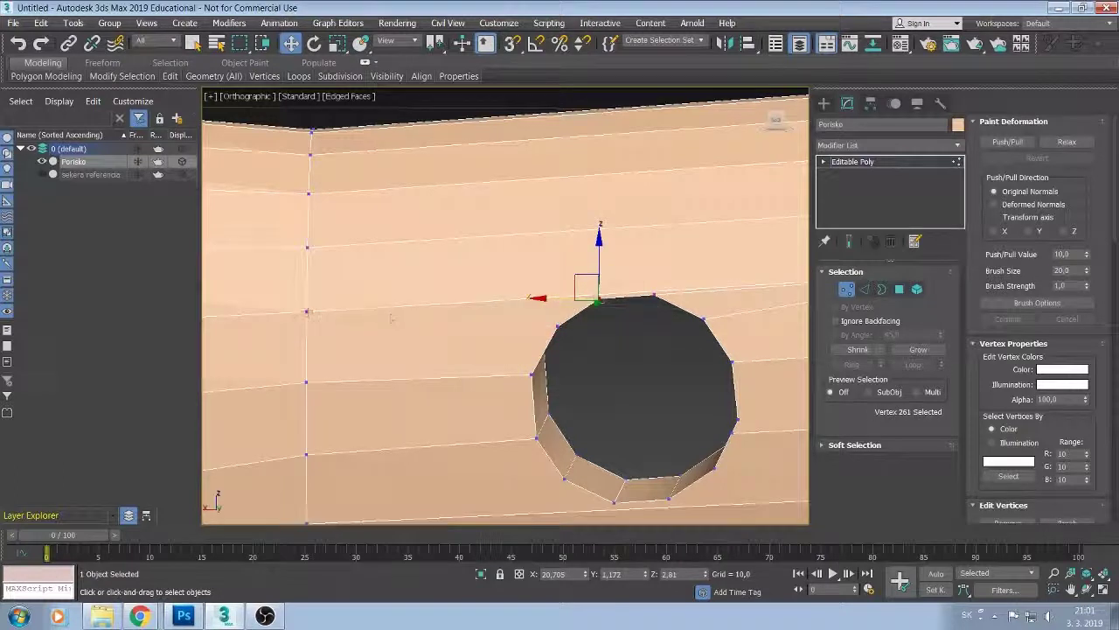
left_click(307, 312, "ctrl")
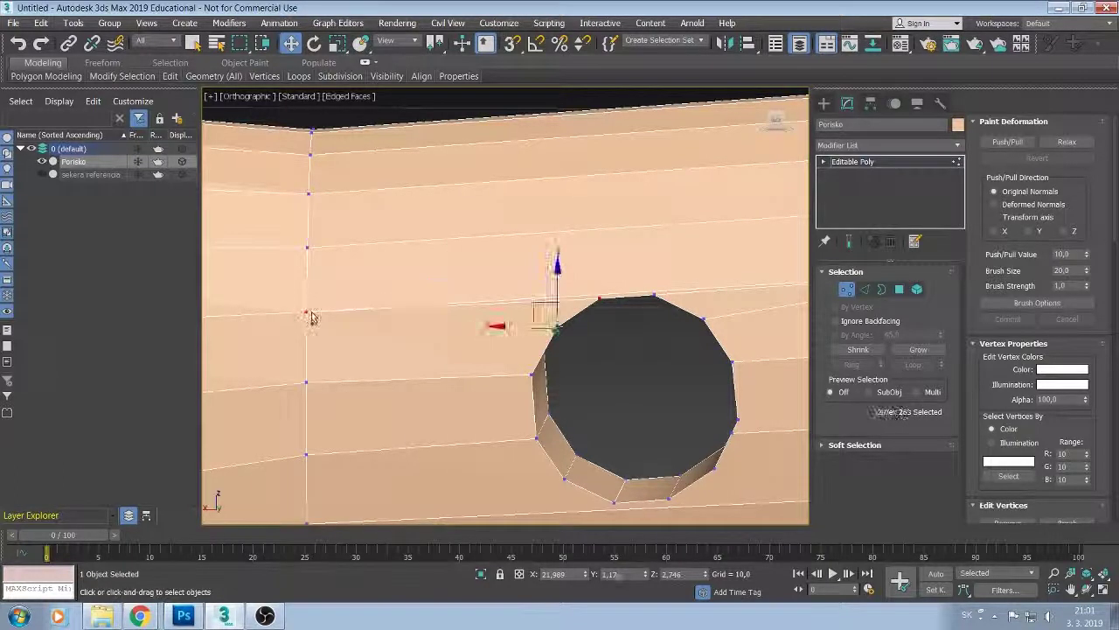
mouse_move(439, 357)
middle_mouse_down()
mouse_move(361, 296)
mouse_move(397, 247)
middle_mouse_up()
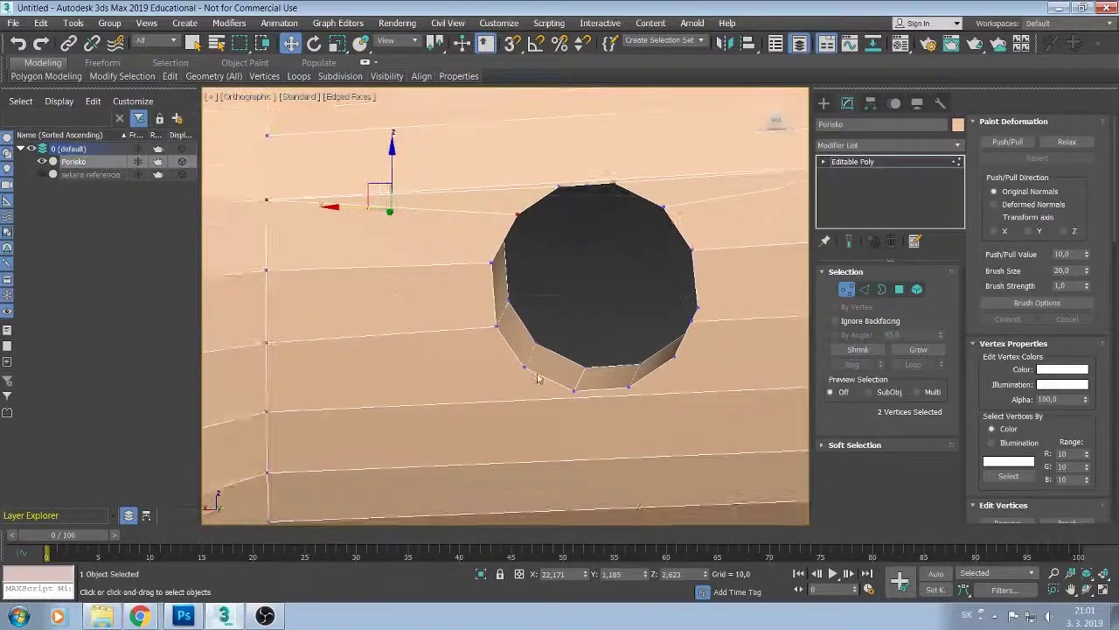
left_click(522, 370)
left_click(267, 409, "ctrl")
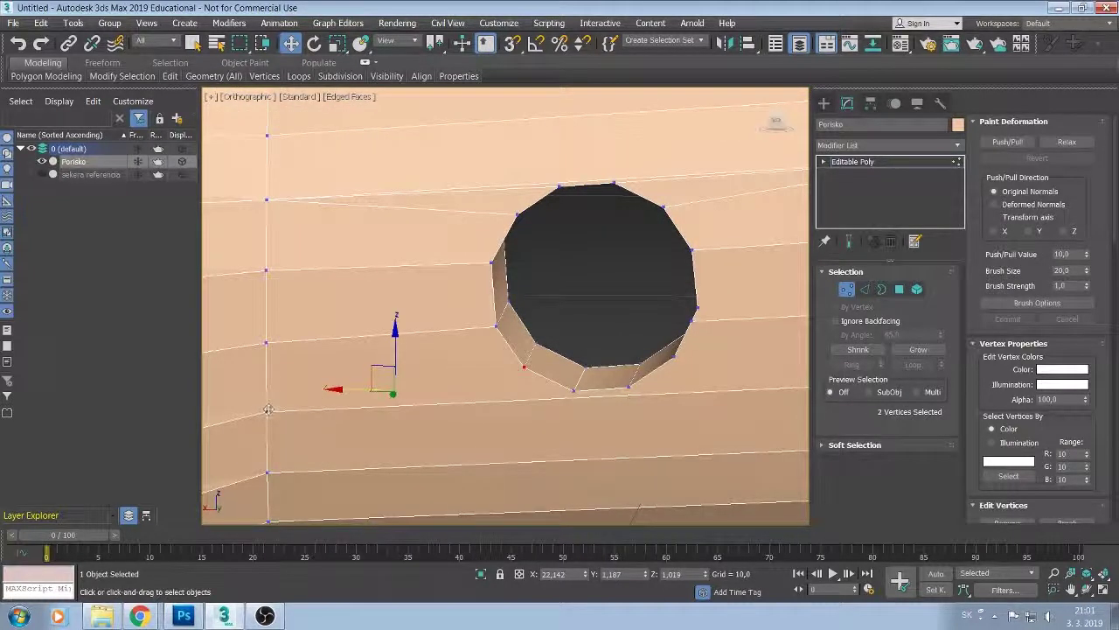
Link the bottom and lower-right rim vertices of the hole to the edge lines.
left_click(574, 391)
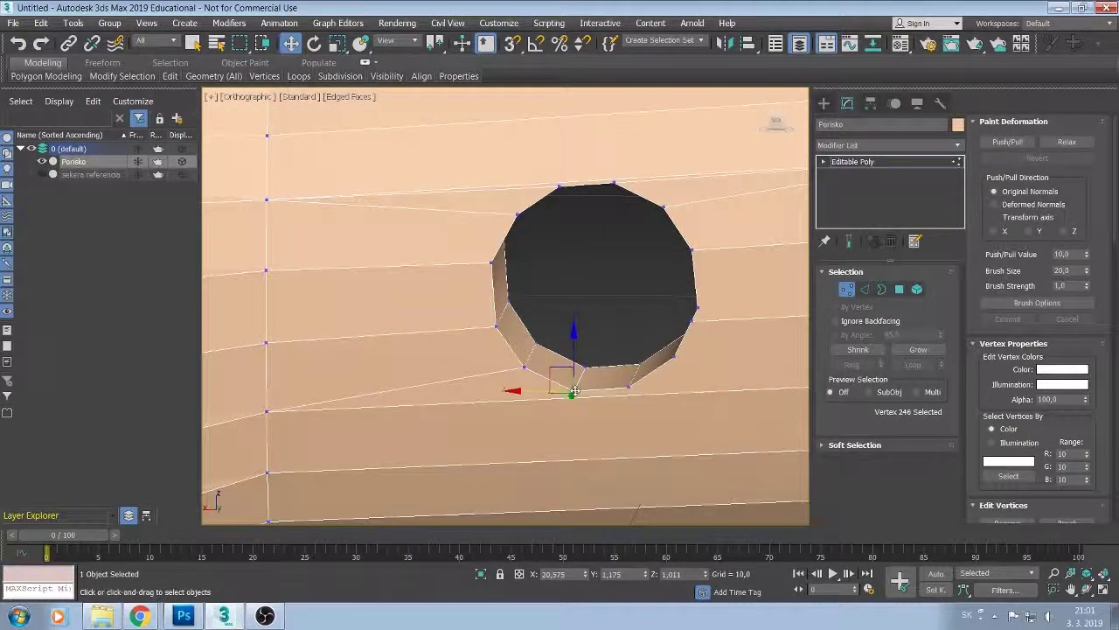
left_click(267, 409, "ctrl")
middle_click_drag(266, 409, 212, 320)
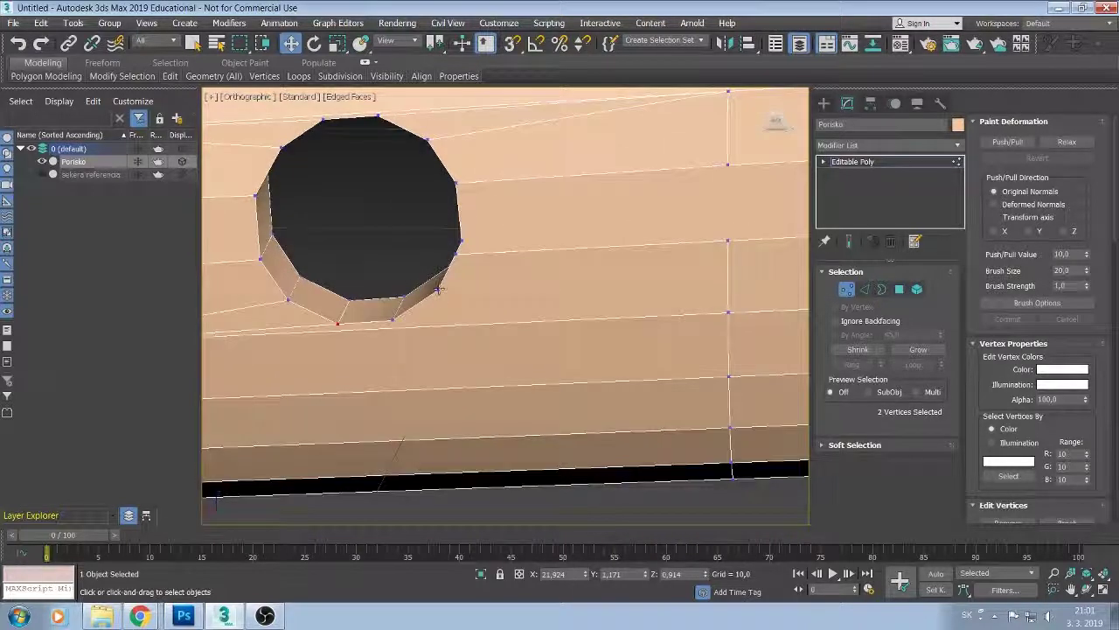
left_click(438, 289, "ctrl")
left_click(386, 320)
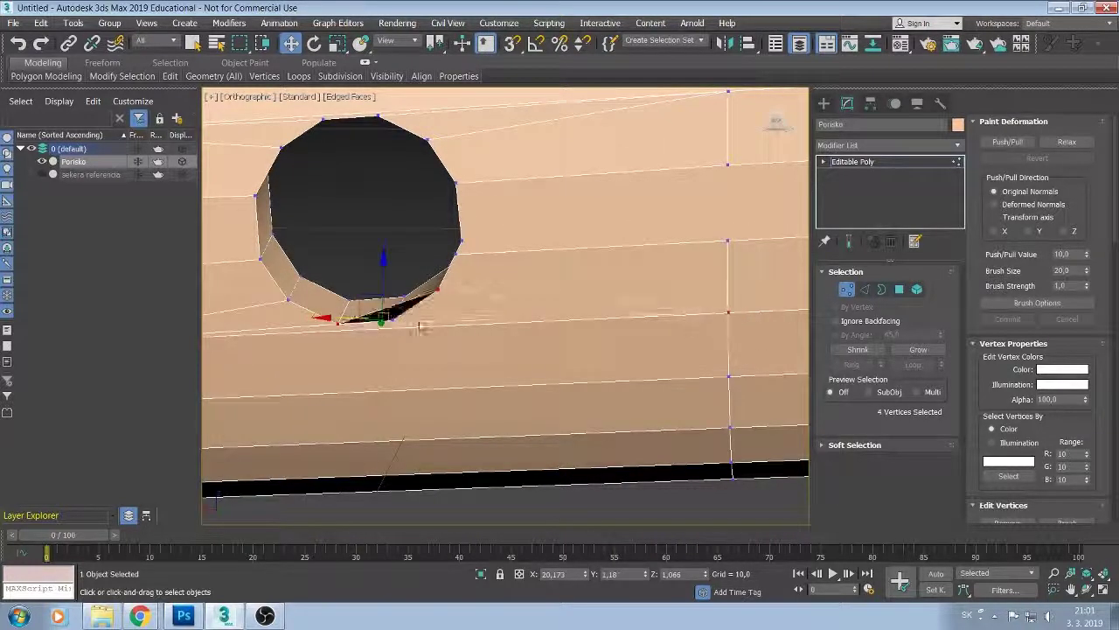
mouse_move(429, 356)
middle_mouse_down("alt")
mouse_move(425, 343)
mouse_move(302, 317)
mouse_move(399, 319)
mouse_move(393, 277)
mouse_move(394, 303)
mouse_move(481, 328)
mouse_move(457, 315)
mouse_move(300, 325)
middle_mouse_up("alt")
scroll(415, 341, "up", 5)
Switch to Edge mode and select a full loop of 20 edges near the hole.
key("2")
left_click(508, 299)
left_click(508, 299, "alt")
double_click(399, 304)
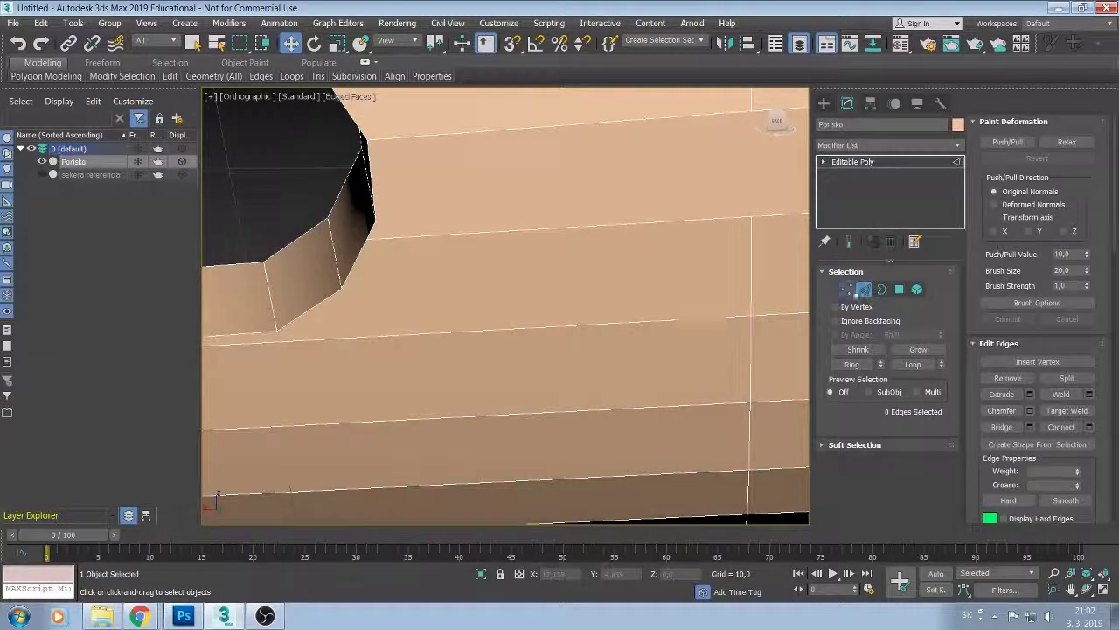
left_click(846, 290)
left_click(276, 339)
left_click(750, 313, "ctrl")
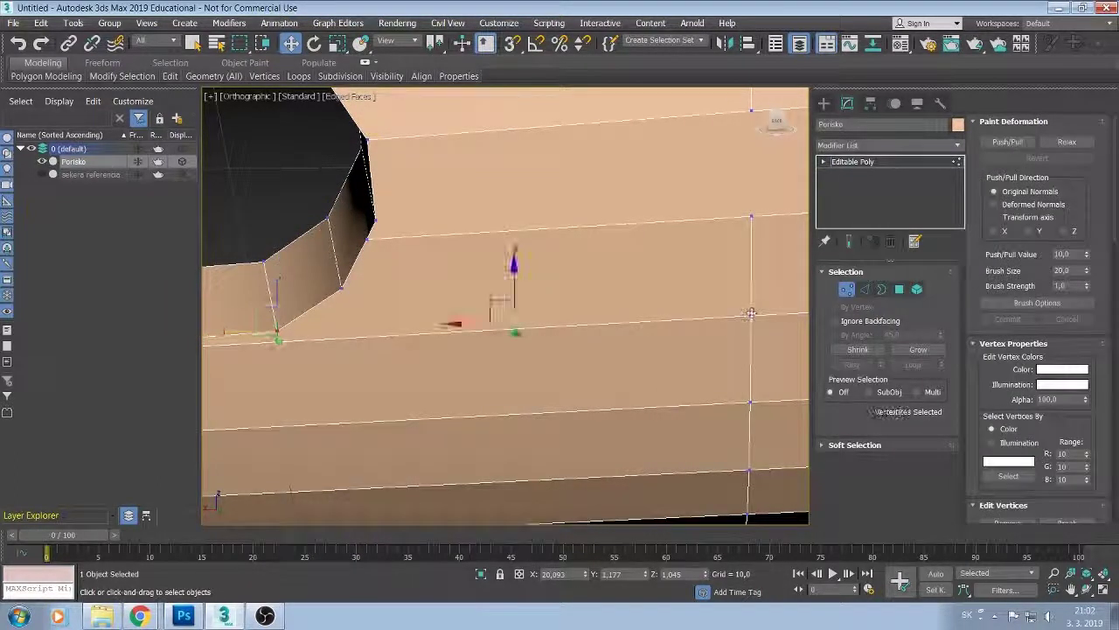
left_click(341, 287)
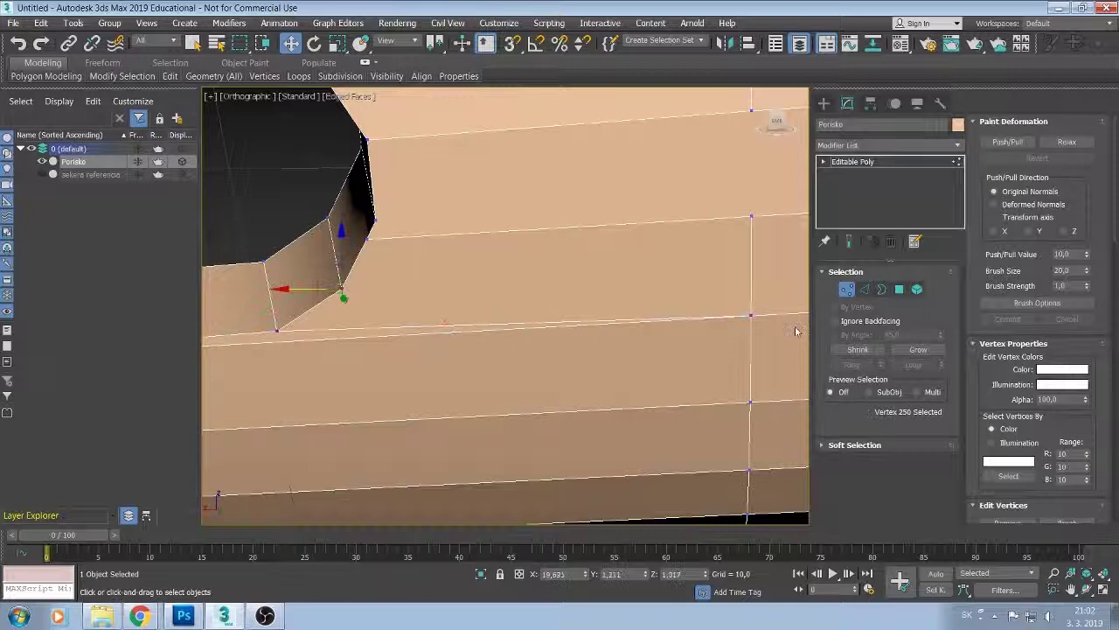
left_click(750, 313, "ctrl")
key("ctrl+shift+e")
left_click(367, 238)
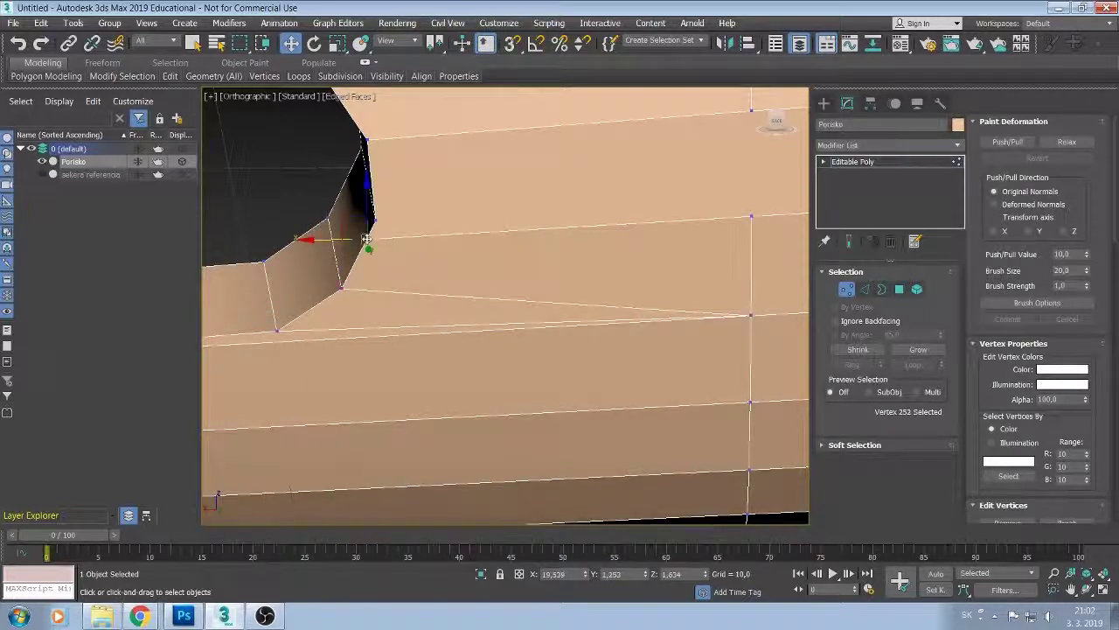
left_click_drag(367, 238, 450, 251)
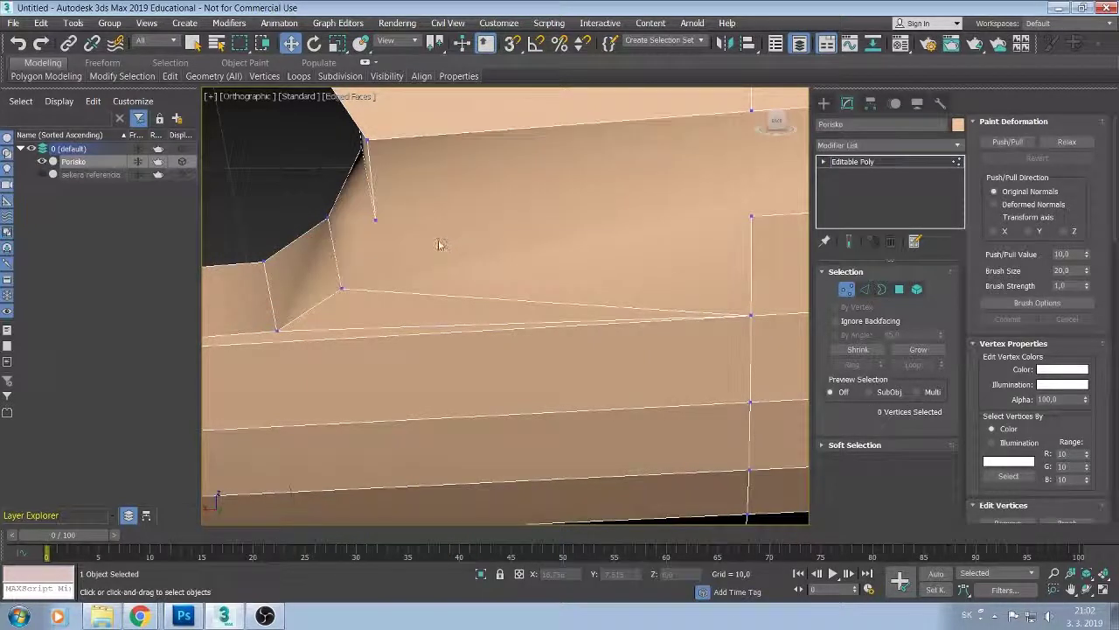
key("ctrl+shift+e")
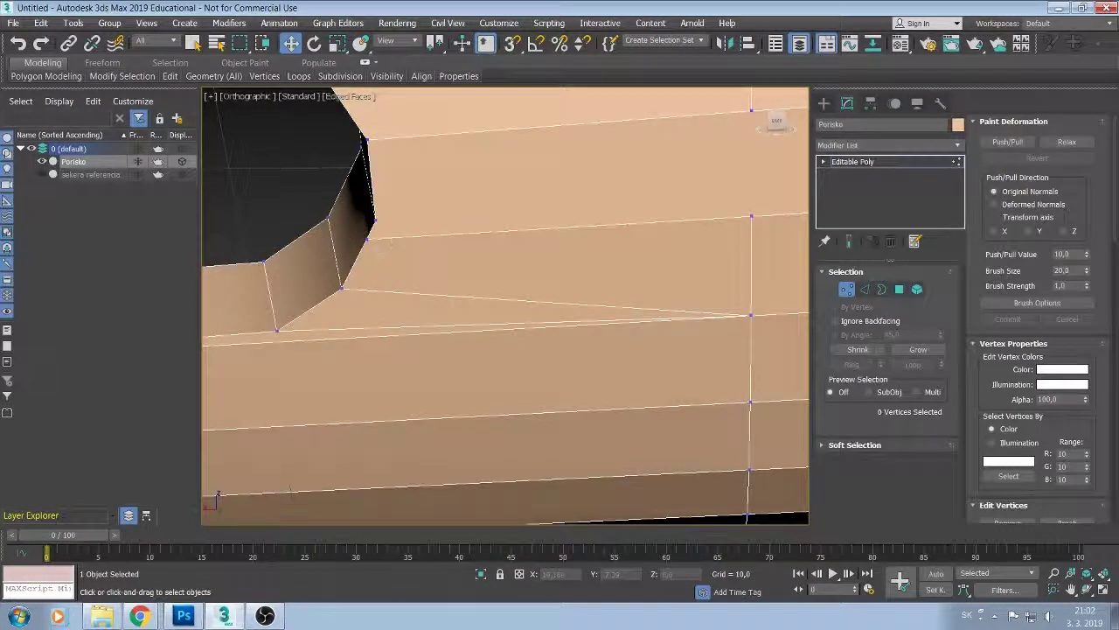
left_click(750, 215)
left_click(750, 216, "ctrl")
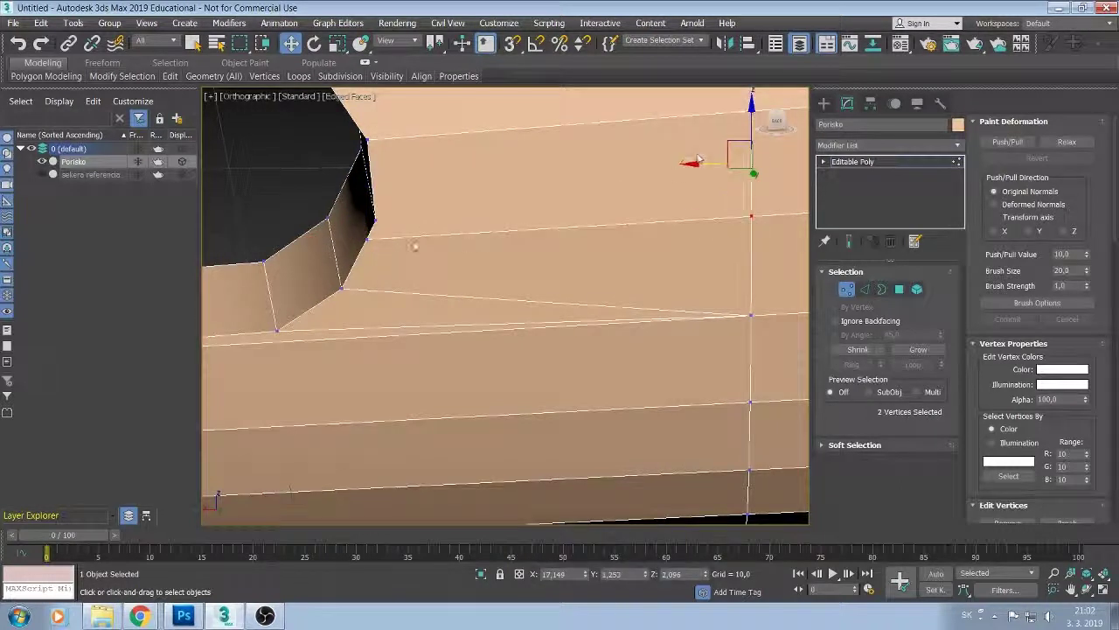
left_click(374, 219)
left_click(751, 216, "ctrl")
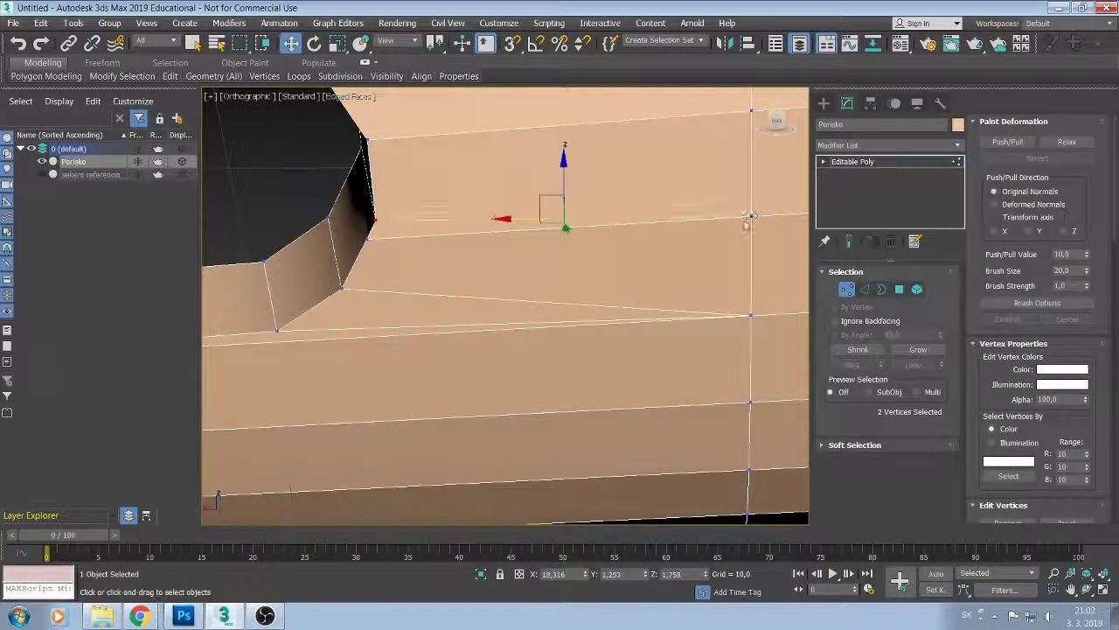
left_click(367, 241)
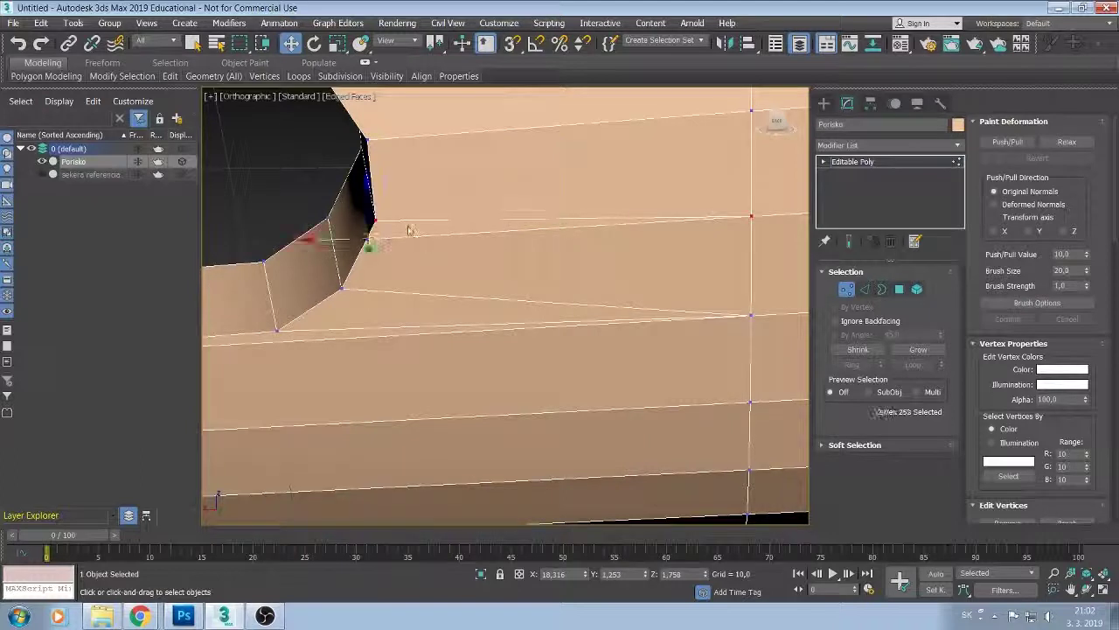
key("BackSpace")
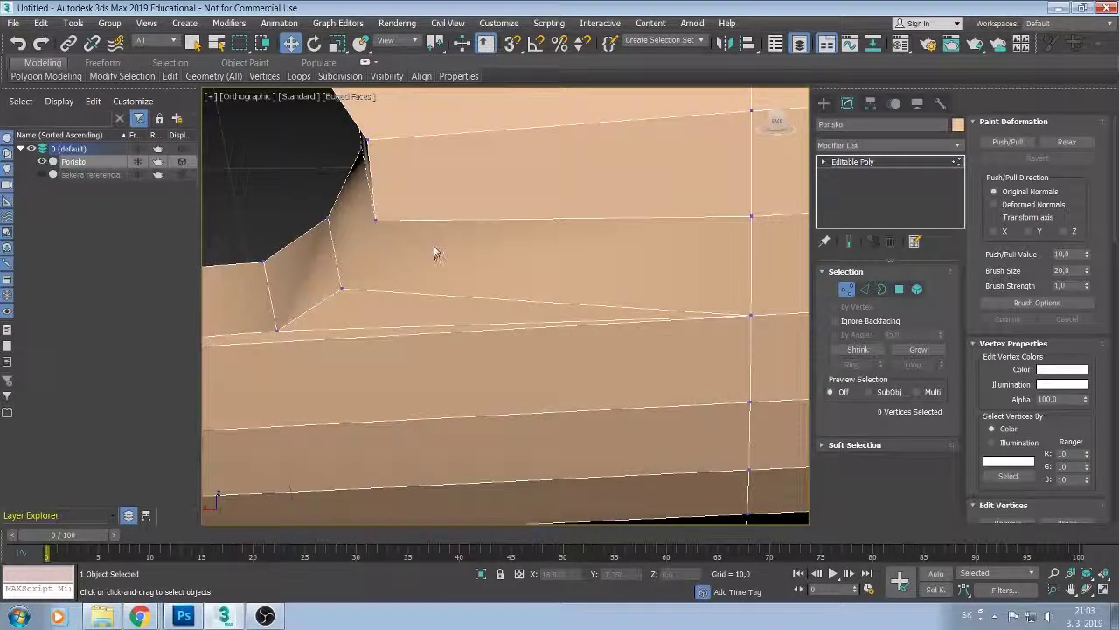
key("2")
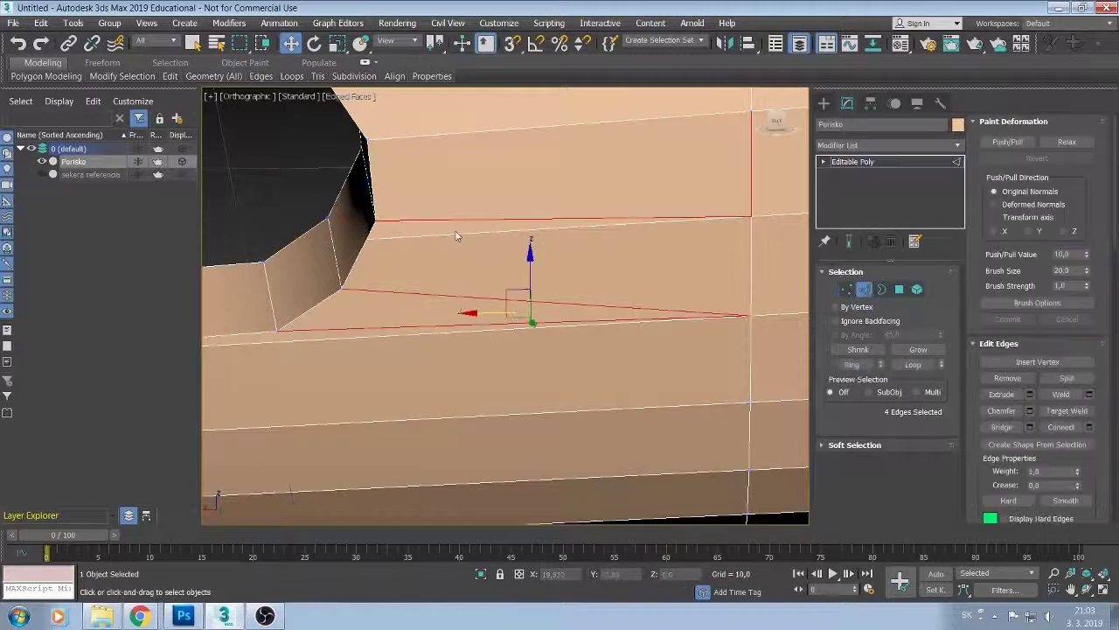
left_click(456, 235)
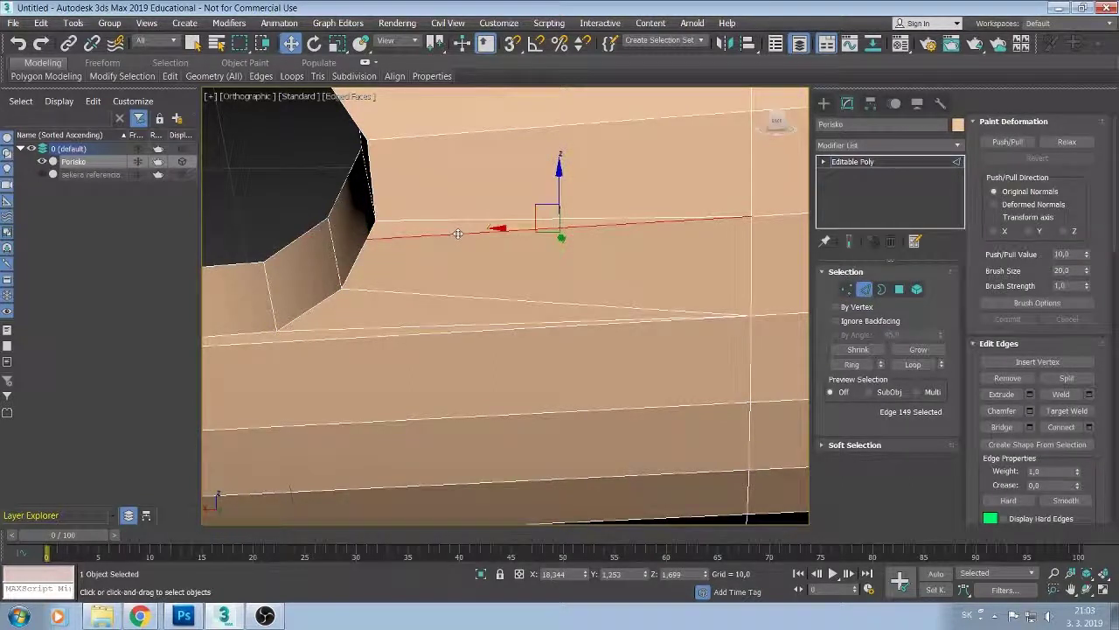
key("BackSpace")
mouse_move(450, 251)
middle_mouse_down("alt")
mouse_move(462, 214)
mouse_move(449, 187)
mouse_move(453, 203)
middle_mouse_up("alt")
left_click(283, 182)
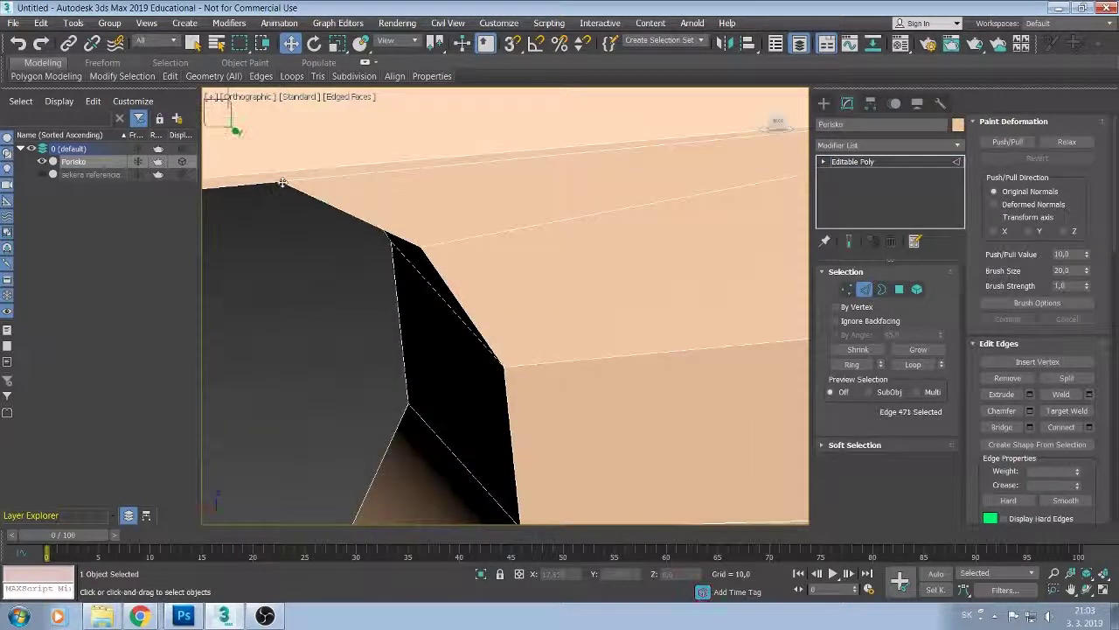
mouse_move(282, 182)
middle_mouse_down("alt")
mouse_move(761, 242)
mouse_move(759, 233)
mouse_move(644, 211)
mouse_move(595, 270)
mouse_move(624, 349)
mouse_move(639, 336)
mouse_move(810, 366)
mouse_move(659, 283)
middle_mouse_up("alt")
left_click(759, 233)
left_click(759, 232)
scroll(627, 341, "down", 4)
scroll(628, 341, "down", 4)
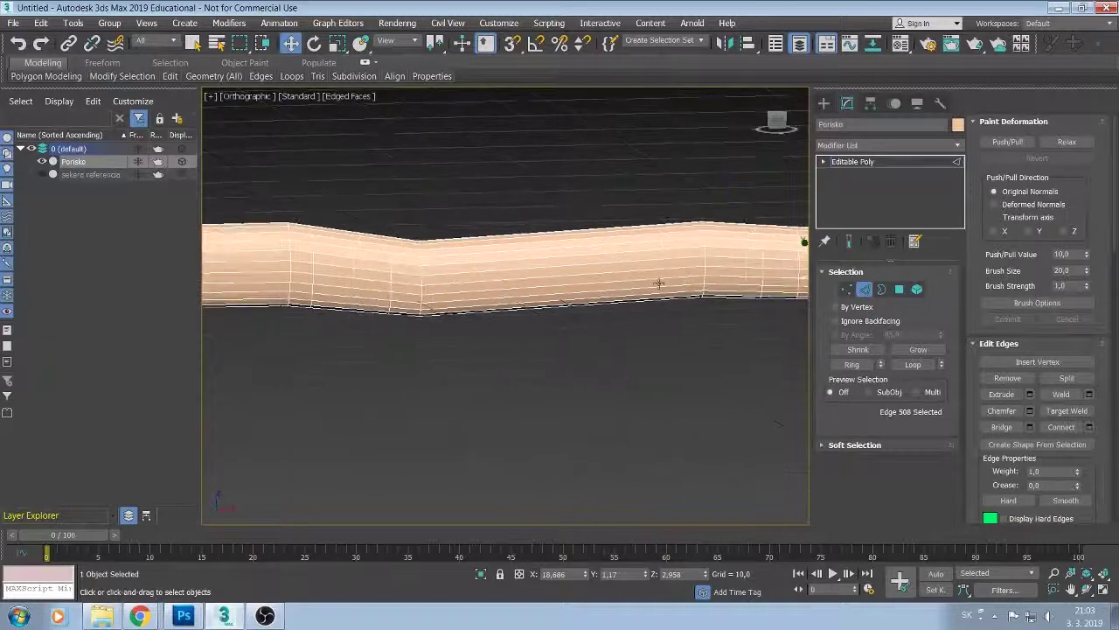
In Front view, select the vertical edge loops along the Porisko handle.
key("f")
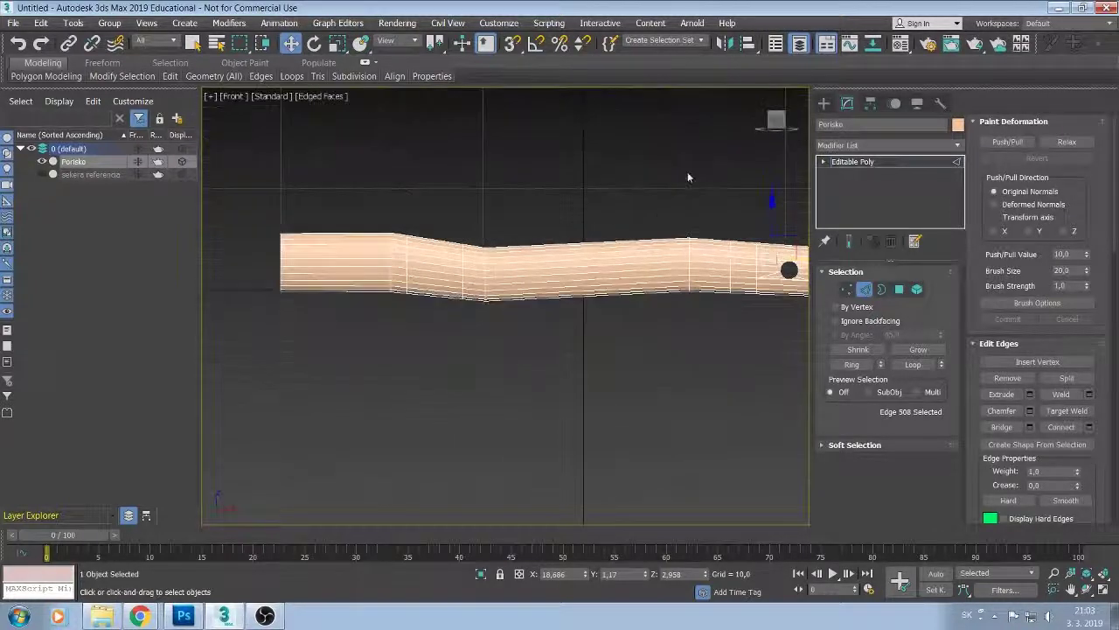
middle_click_drag(687, 177, 563, 239)
scroll(553, 263, "up", 3)
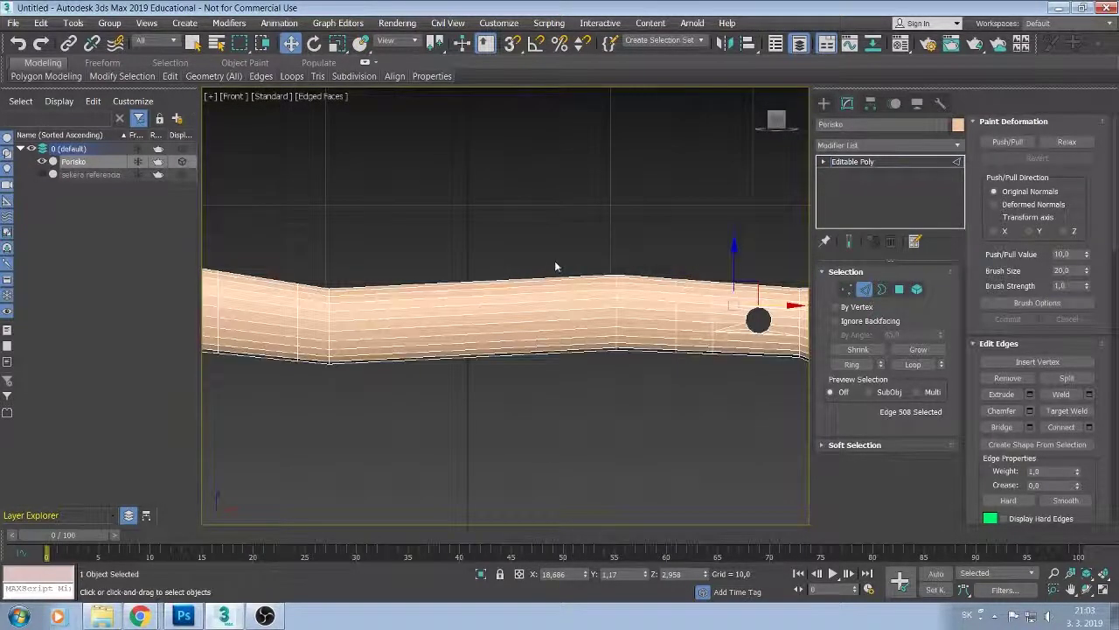
left_click(617, 303)
double_click(619, 301)
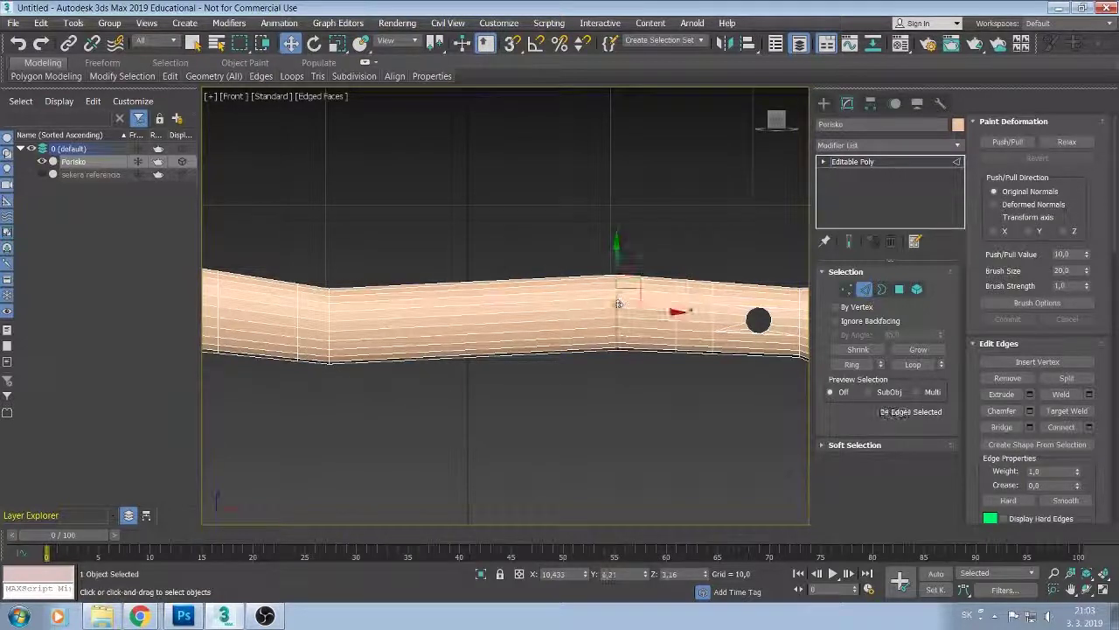
double_click(328, 317)
key("z")
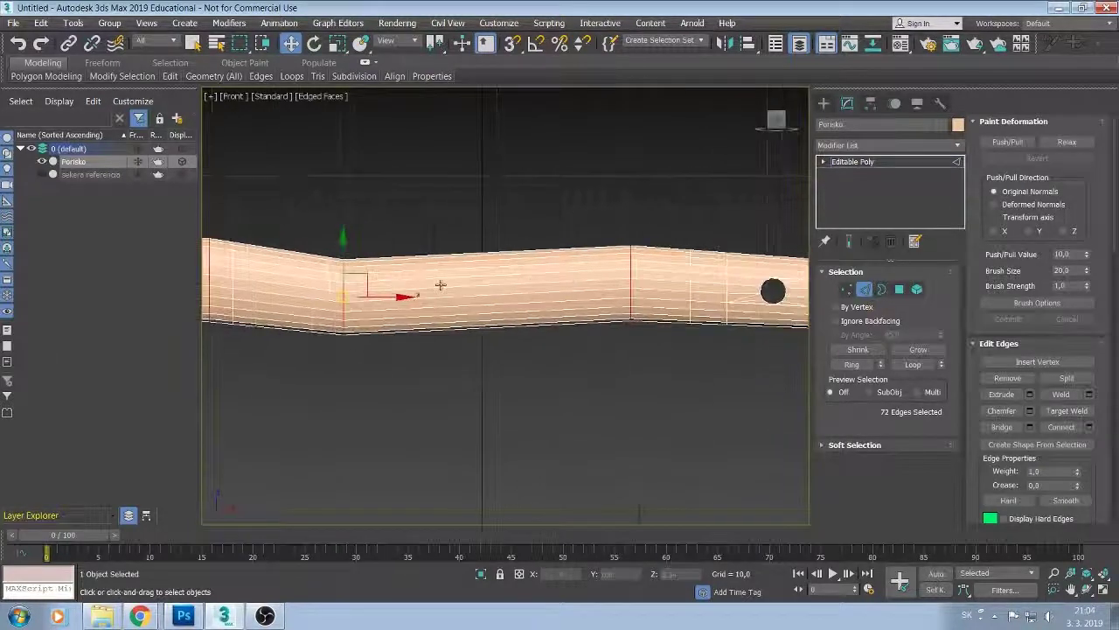
left_click_drag(770, 292, 606, 300)
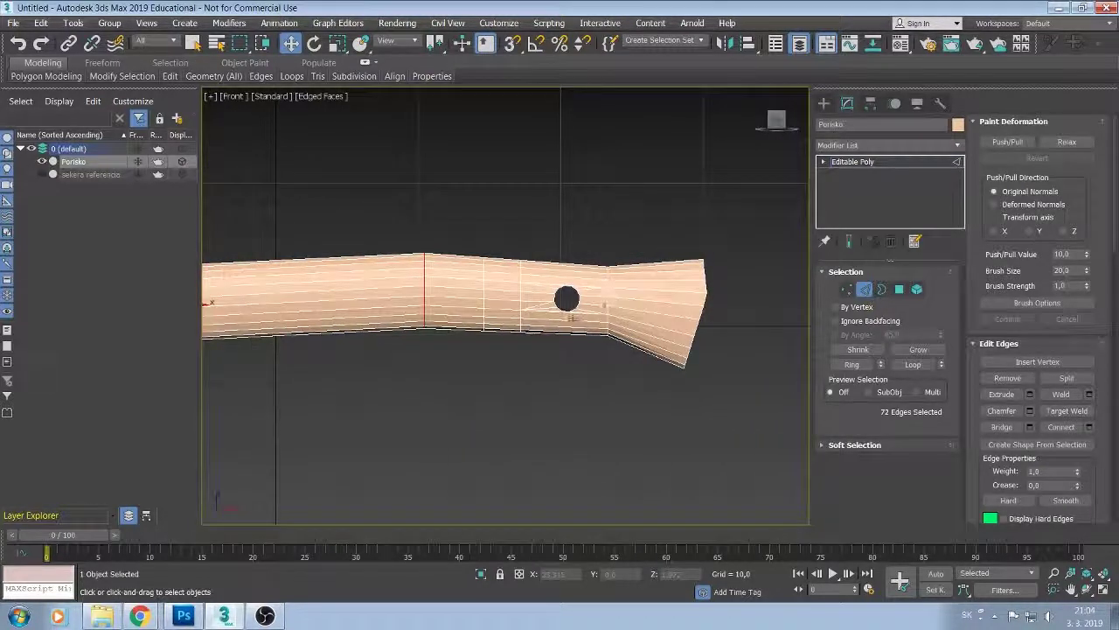
key("shift+z")
key("shift+z")
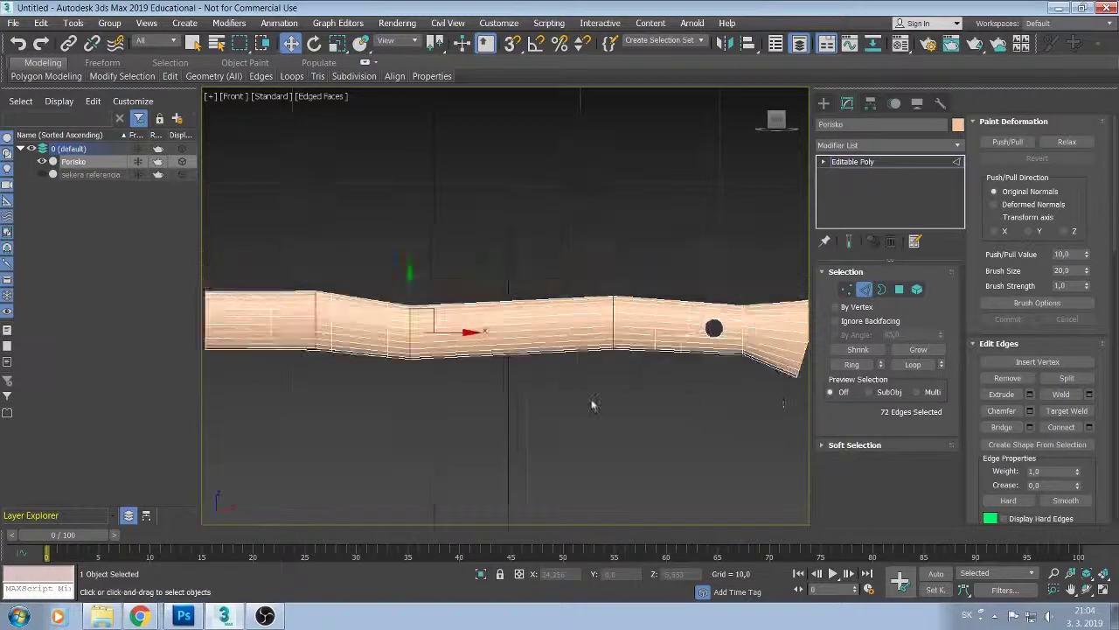
key("shift+z")
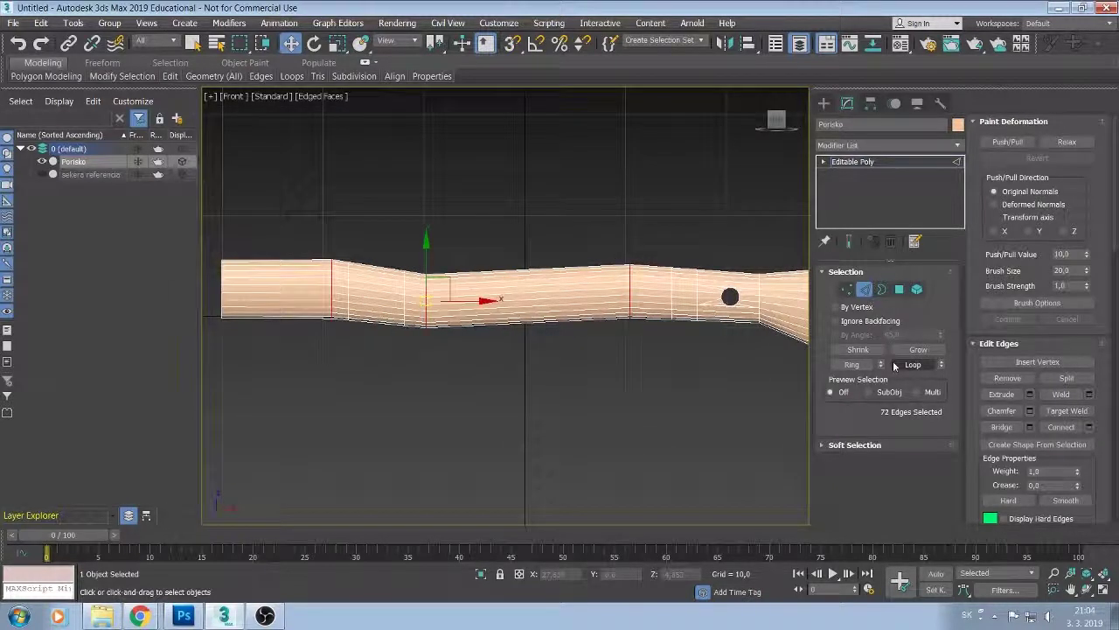
Chamfer the selected loops into pairs, adjust their spacing, and inspect the result around the hole.
left_click(1029, 411)
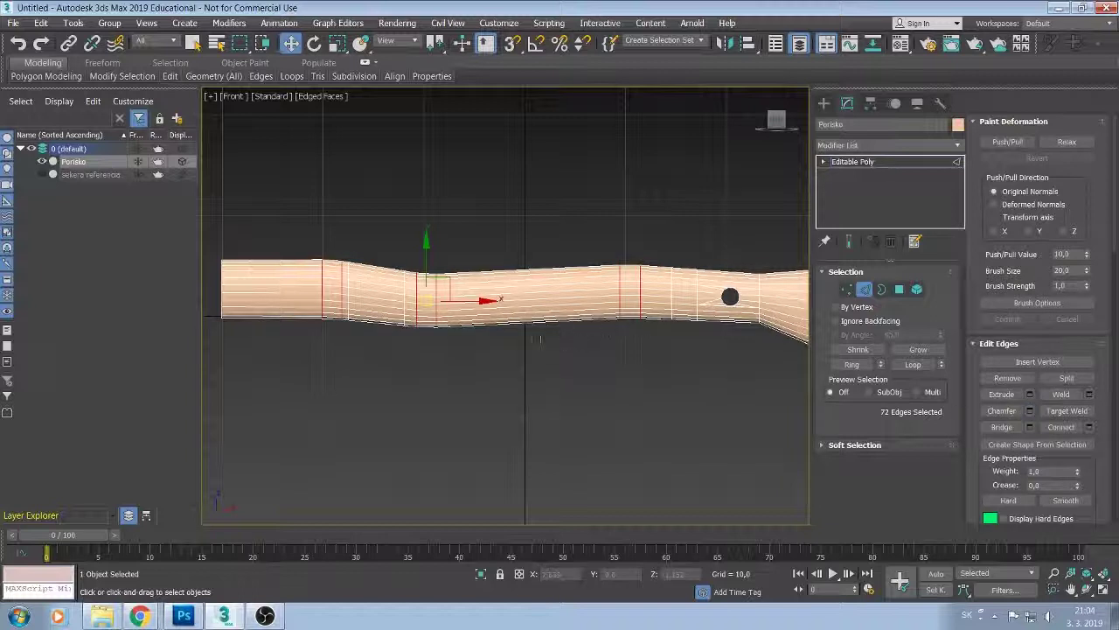
left_click_drag(518, 337, 514, 328)
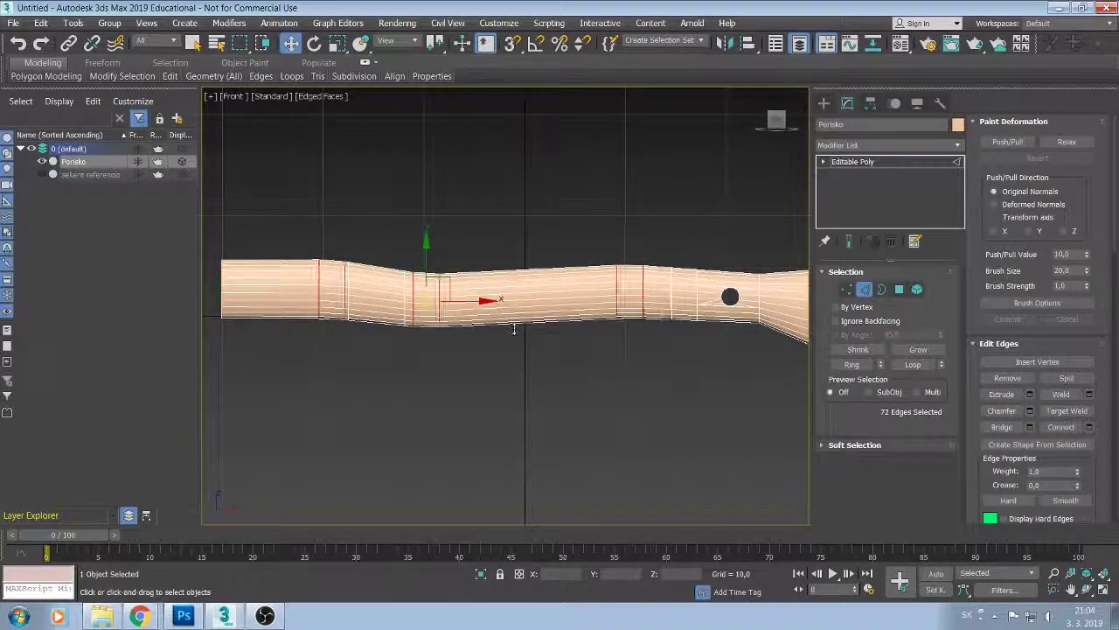
middle_click_drag(638, 326, 582, 336)
scroll(586, 335, "up", 2)
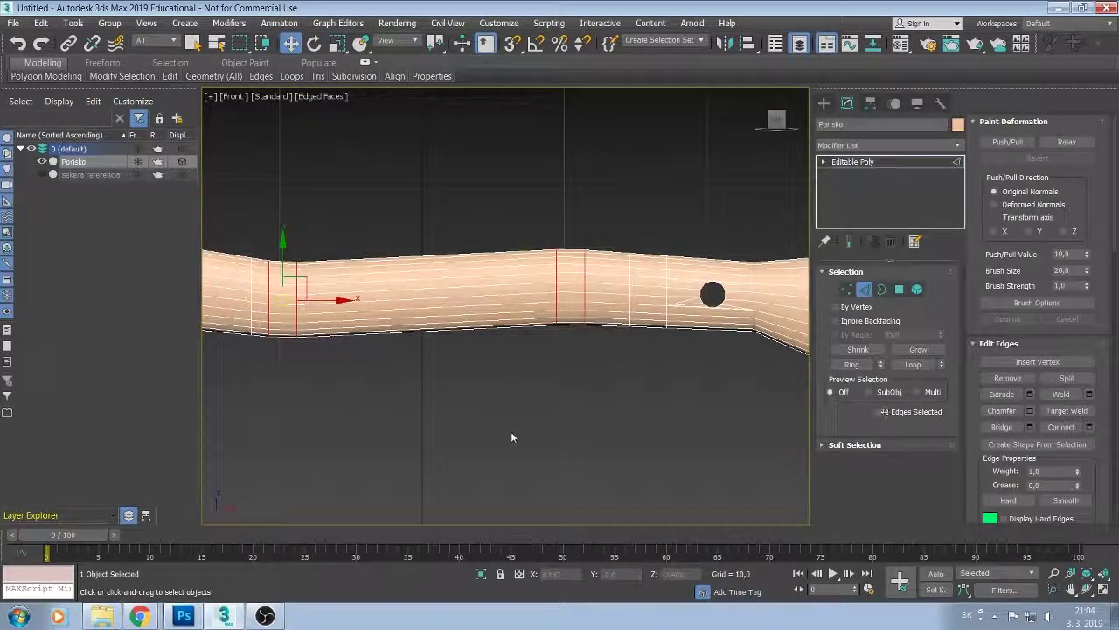
key("ctrl+z")
key("ctrl+z")
key("ctrl+z")
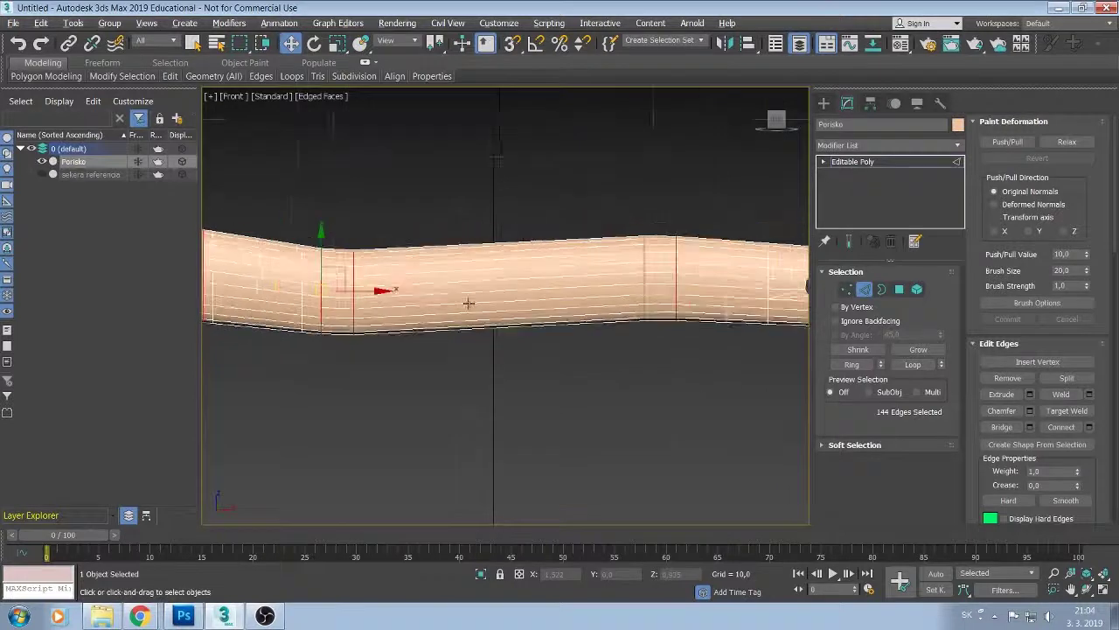
middle_click_drag(507, 336, 549, 336, "alt")
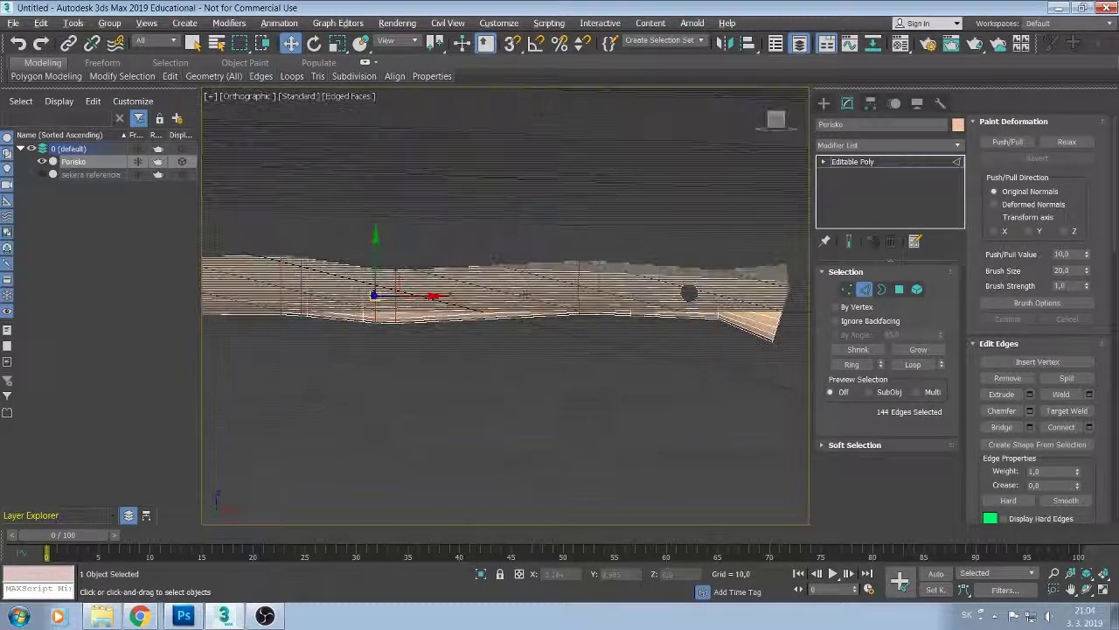
middle_click_drag(565, 362, 484, 328, "alt")
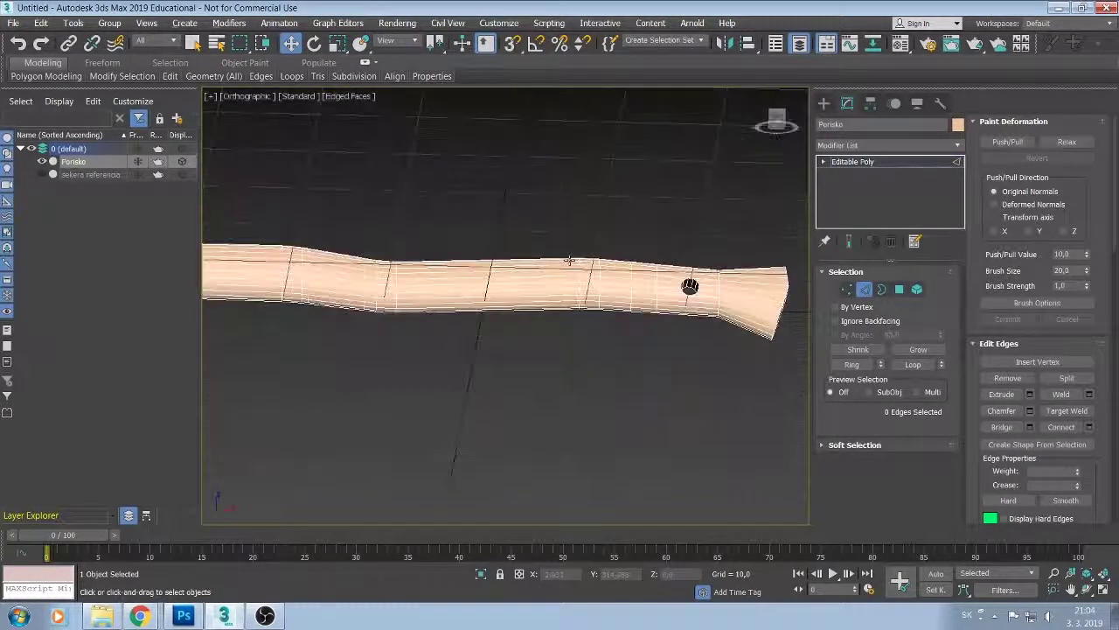
scroll(732, 298, "up", 2)
scroll(674, 332, "up", 2)
scroll(670, 333, "up", 2)
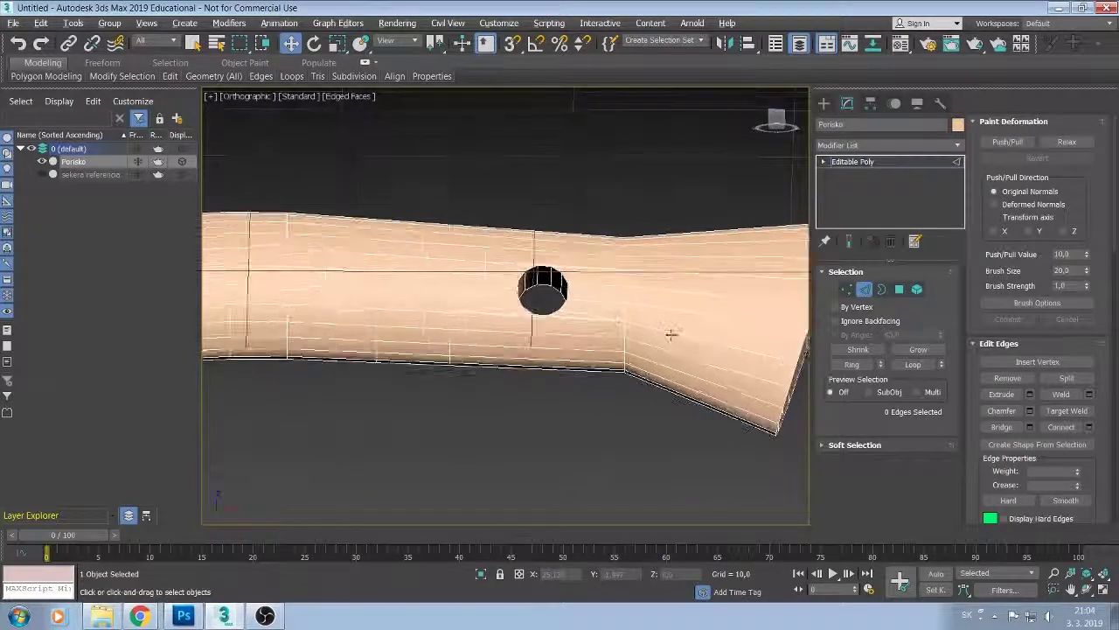
scroll(671, 333, "up", 2)
middle_click_drag(669, 340, 610, 299, "alt")
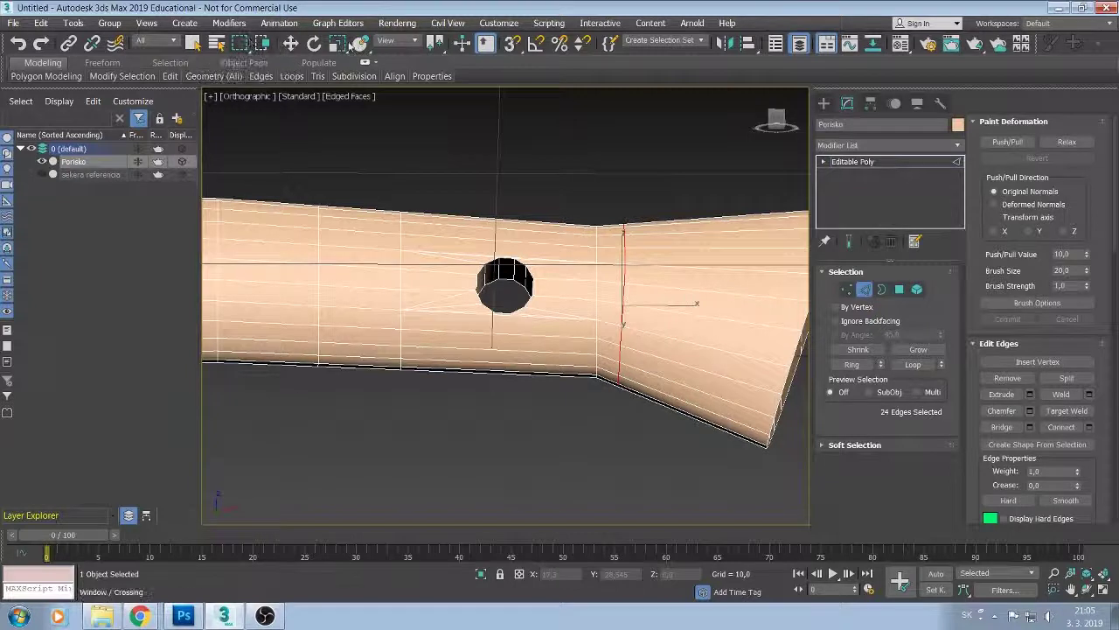
Scale the selected edges at the handle's bend down slightly.
left_click(291, 43)
left_click(336, 43)
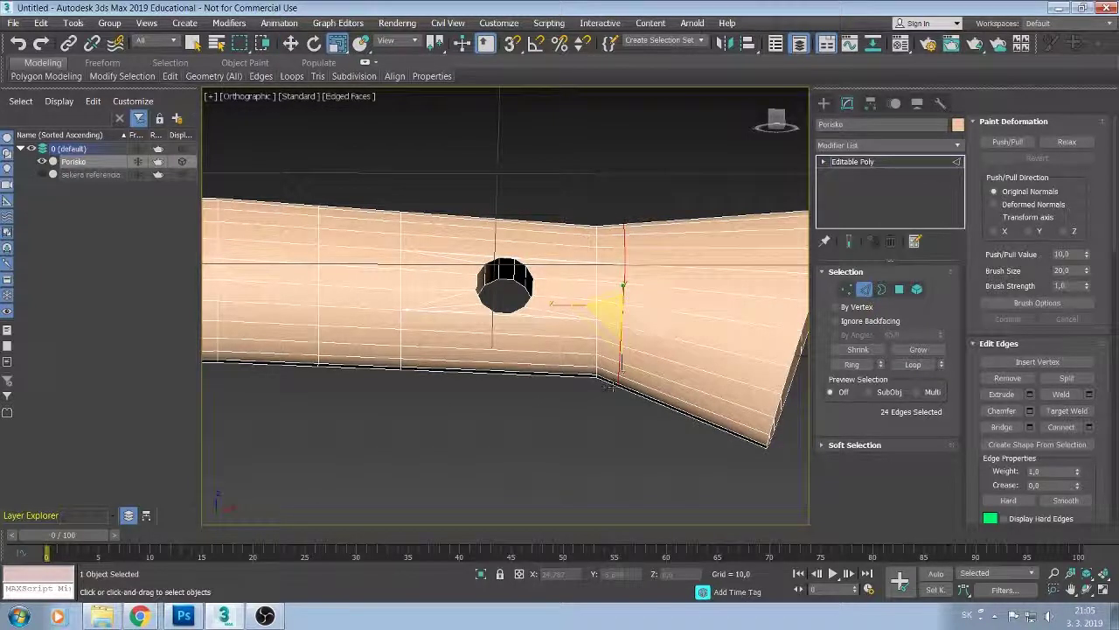
left_click_drag(622, 372, 622, 384)
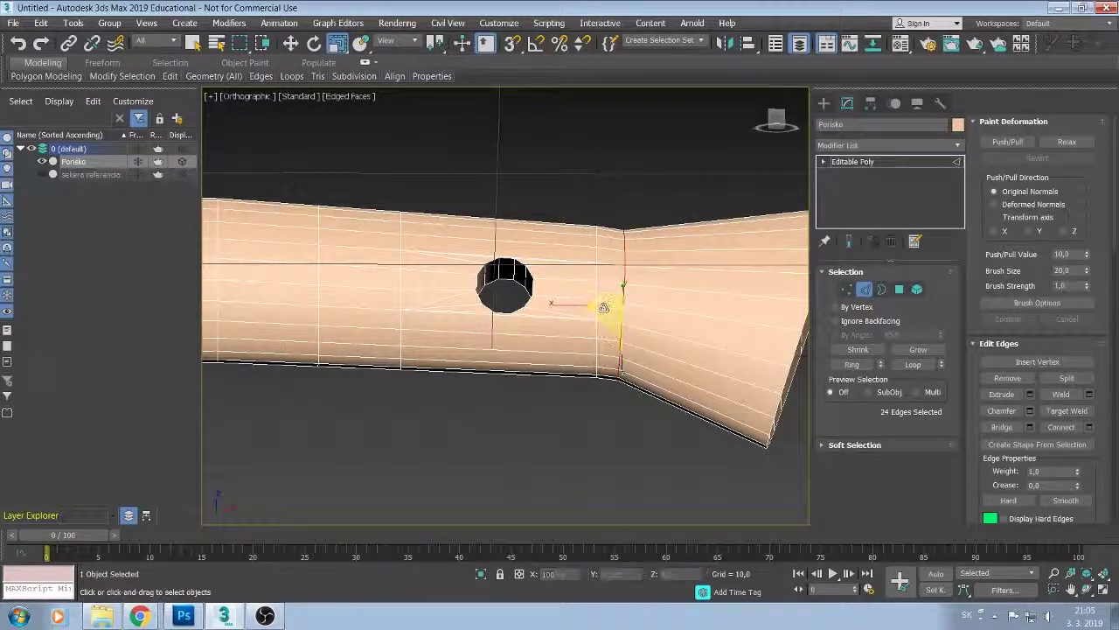
left_click(289, 43)
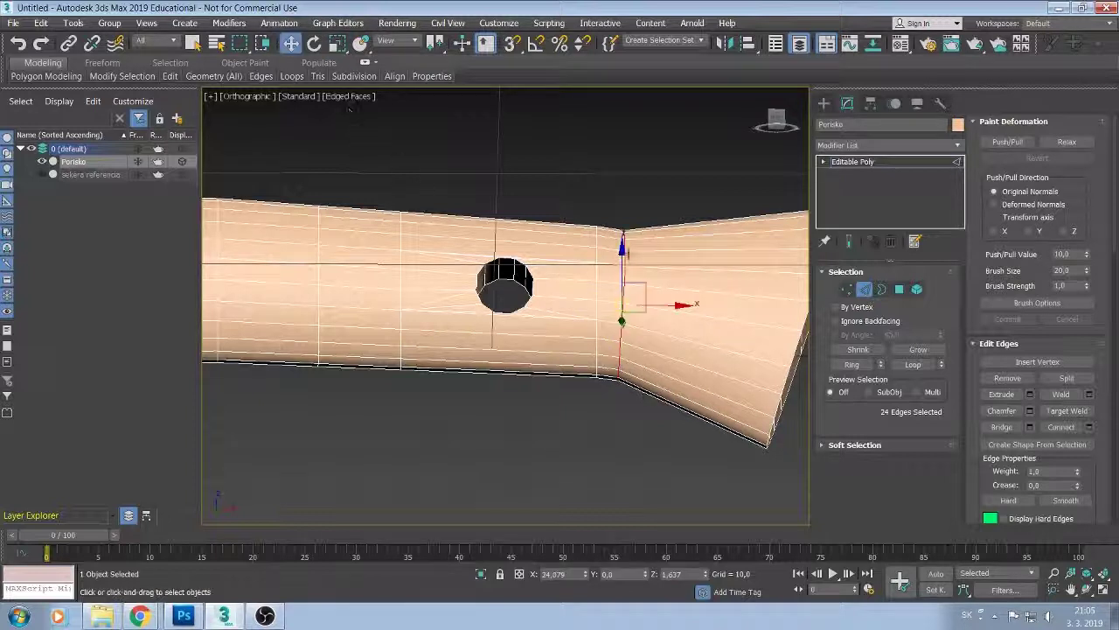
Select the full vertical edge loop at the bend beside the hole and squash it slightly in height.
left_click(623, 252)
middle_click_drag(623, 252, 587, 313, "alt")
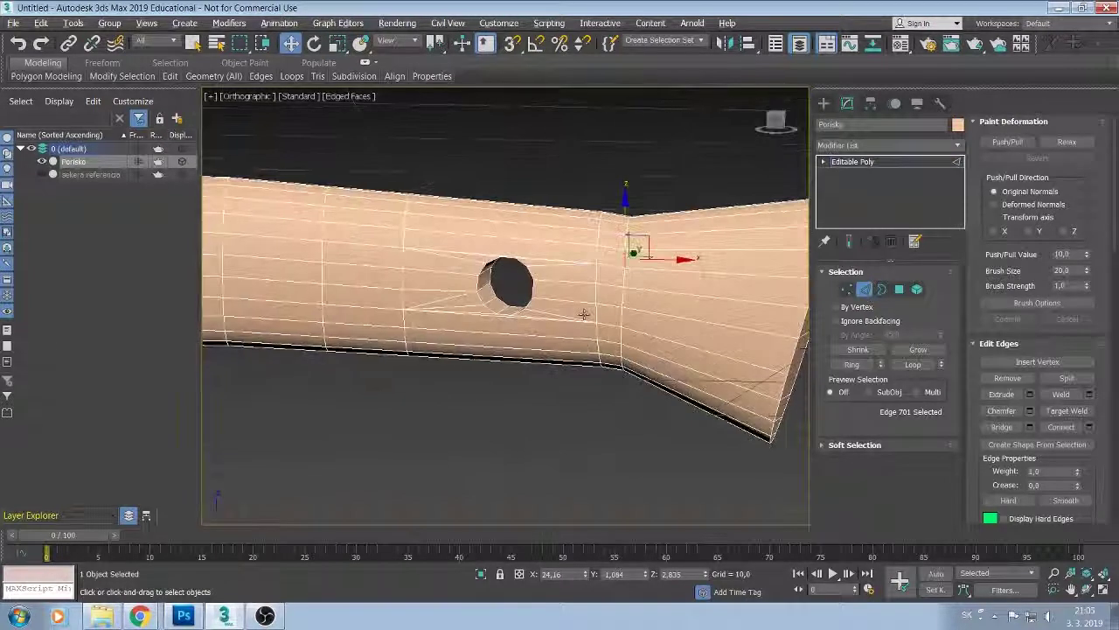
double_click(624, 245)
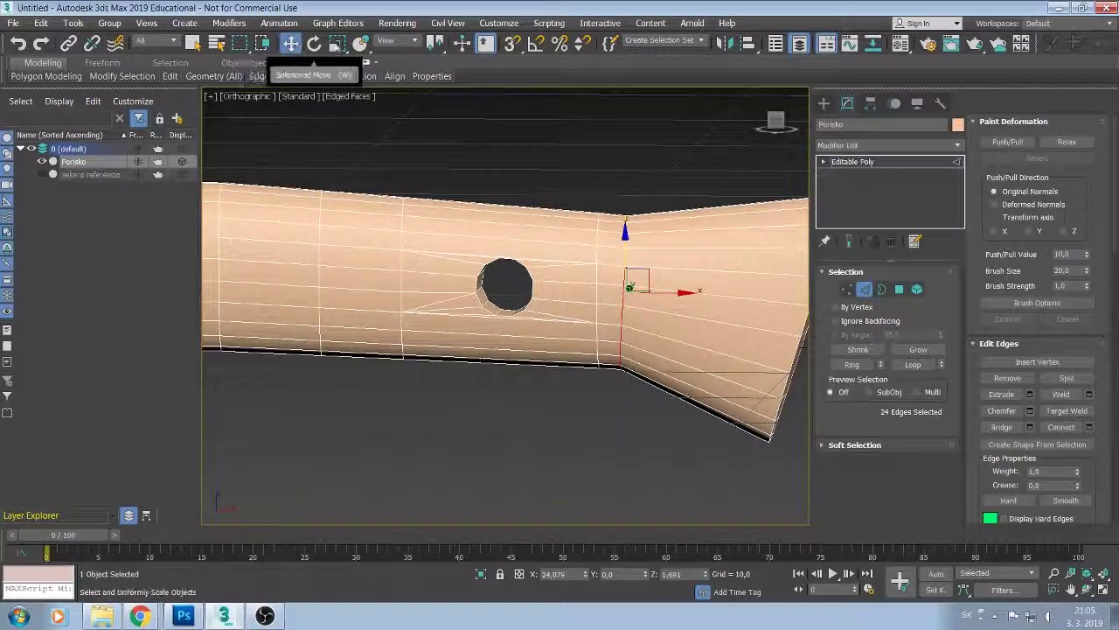
left_click(337, 43)
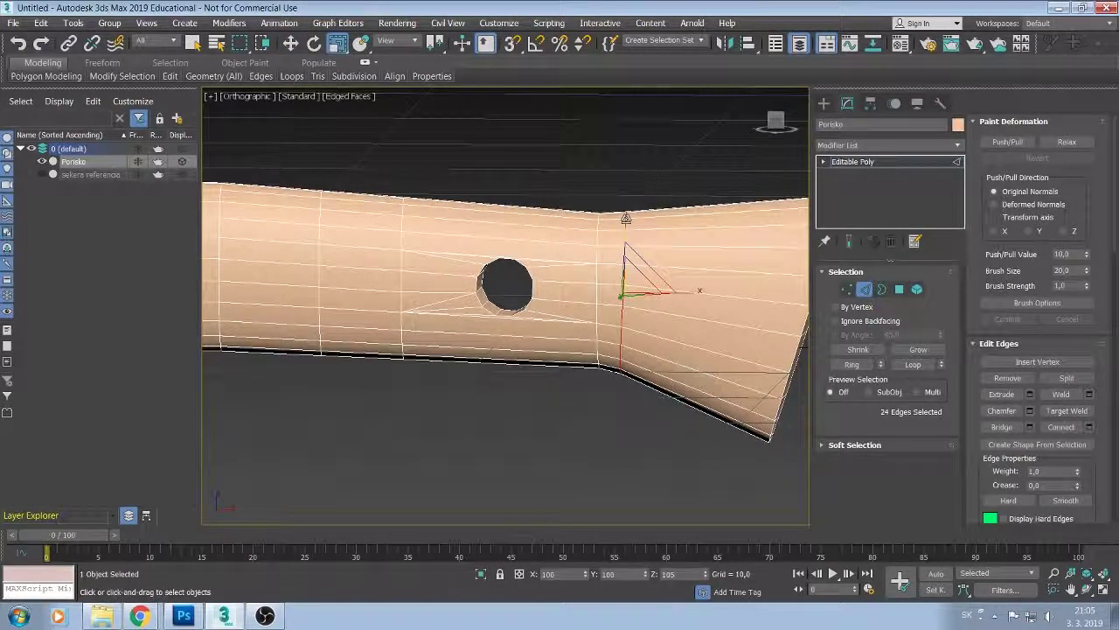
left_click_drag(626, 218, 626, 221)
mouse_move(626, 220)
middle_mouse_down("alt")
mouse_move(548, 295)
mouse_move(590, 300)
middle_mouse_up("alt")
scroll(482, 306, "down", 2)
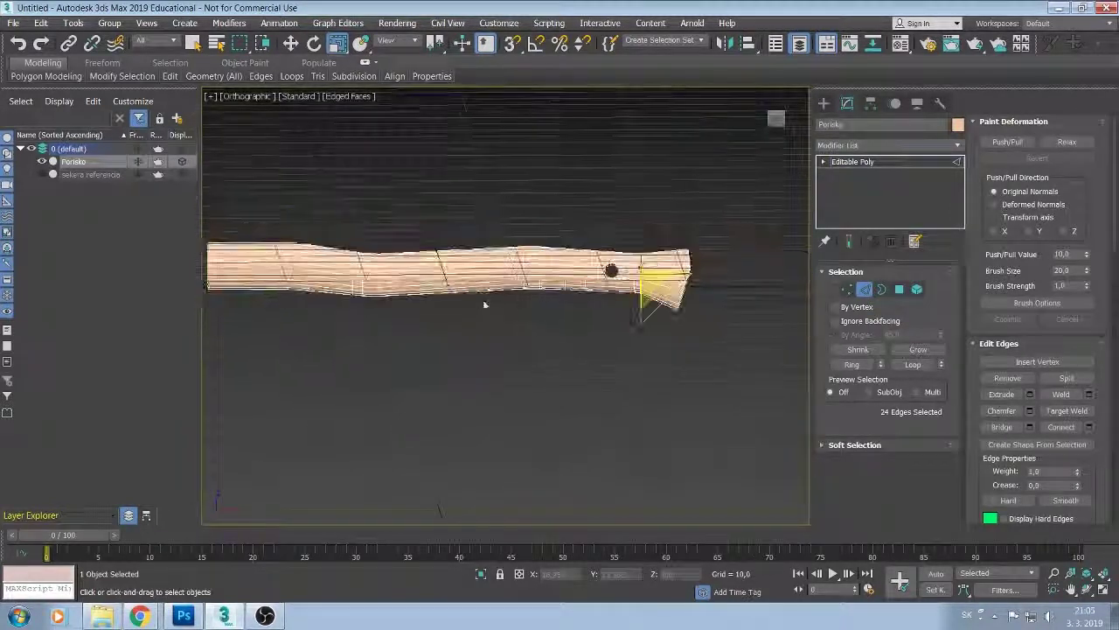
scroll(461, 283, "down", 2)
mouse_move(461, 283)
middle_mouse_down("alt")
mouse_move(452, 355)
mouse_move(479, 332)
mouse_move(433, 345)
middle_mouse_up("alt")
scroll(479, 331, "up", 3)
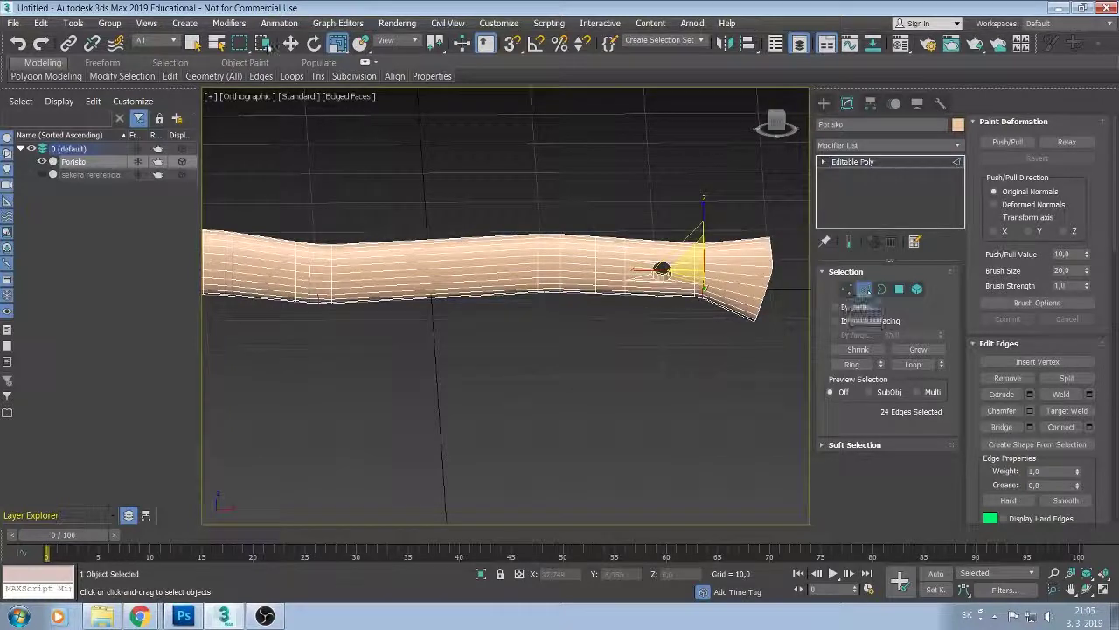
Add a standard Chamfer modifier to the whole handle with amount 0.45.
key("w")
left_click(864, 289)
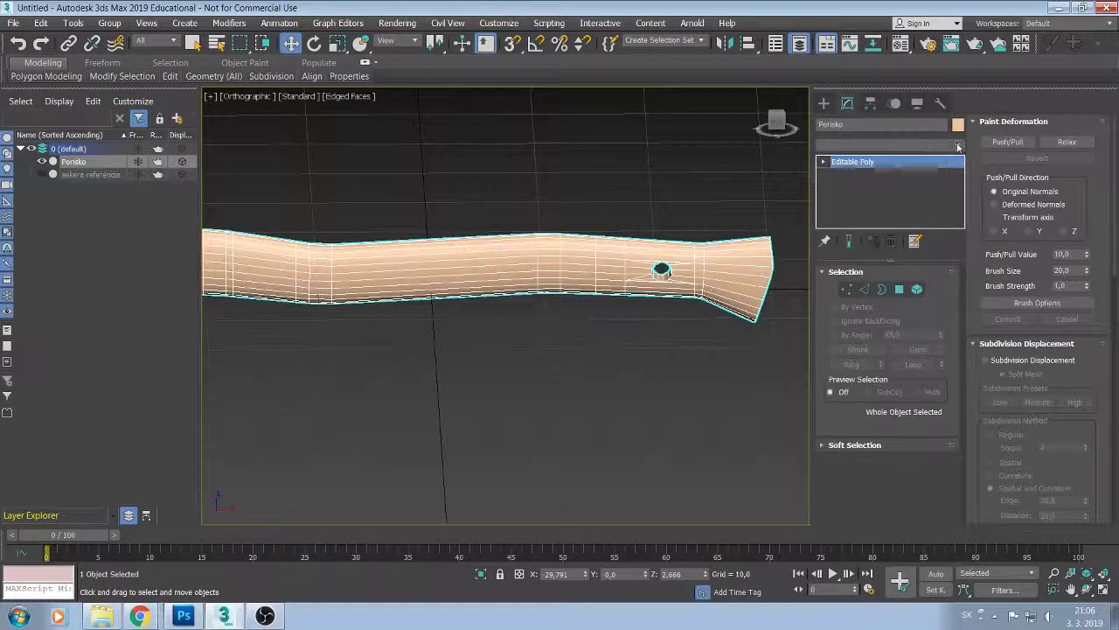
left_click(885, 145)
type("ch")
left_click(845, 158)
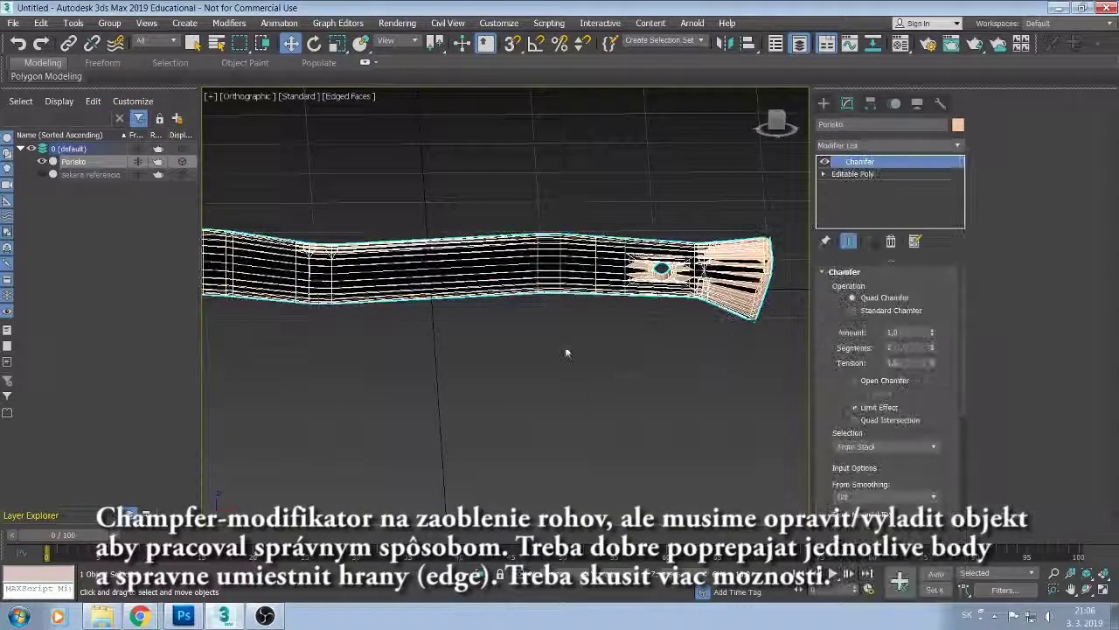
left_click(852, 311)
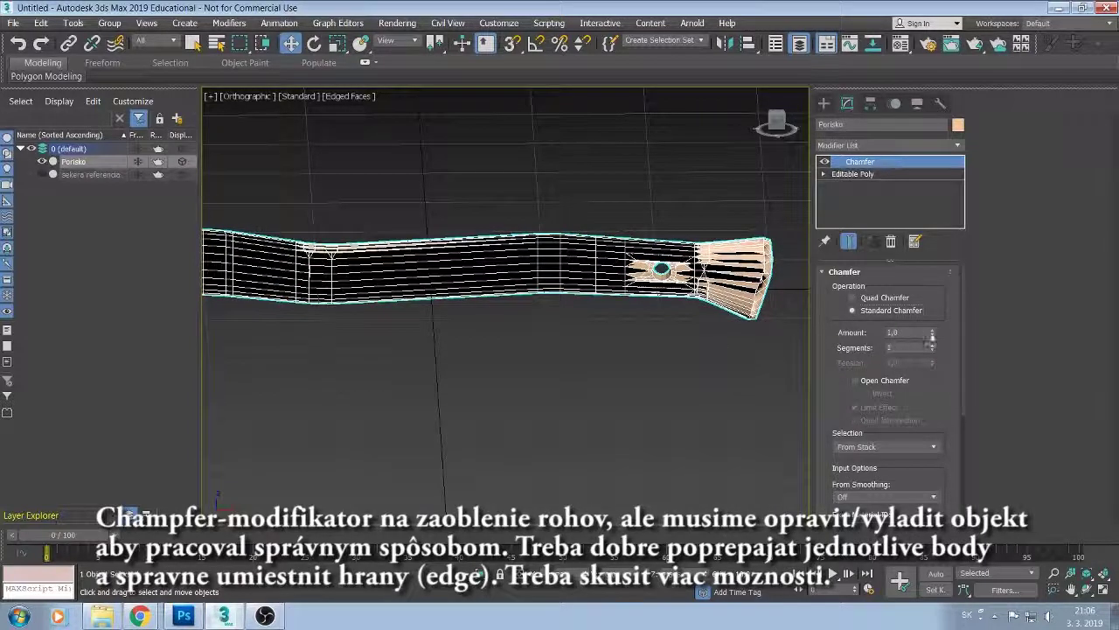
left_click_drag(932, 335, 941, 358)
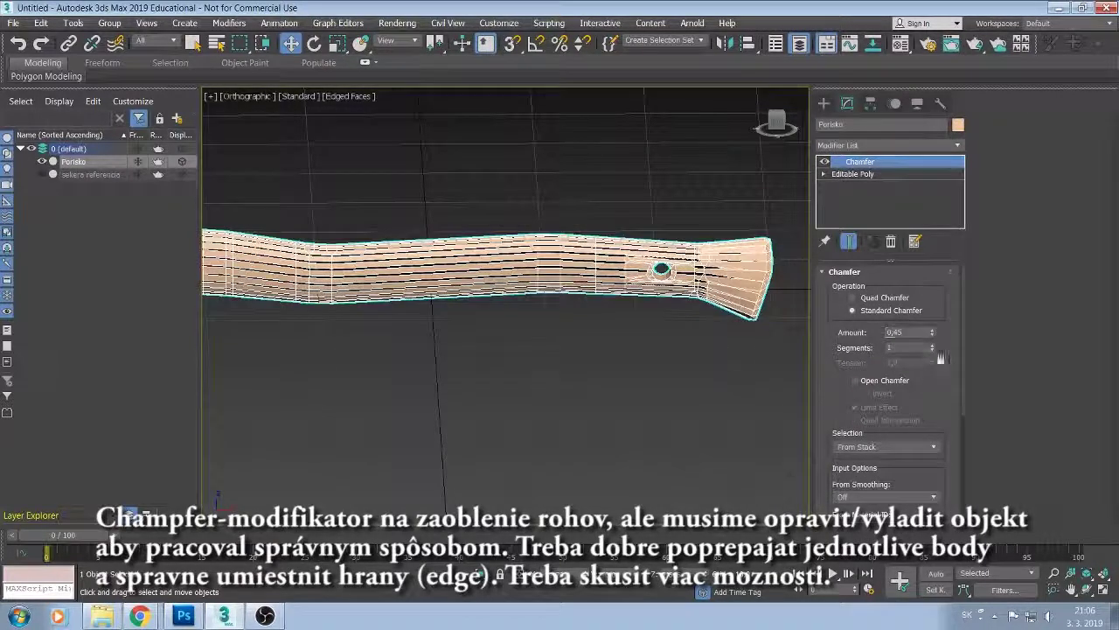
Limit the chamfer to Unsmoothed Edges and lower its amount to 0.07.
left_click(931, 499)
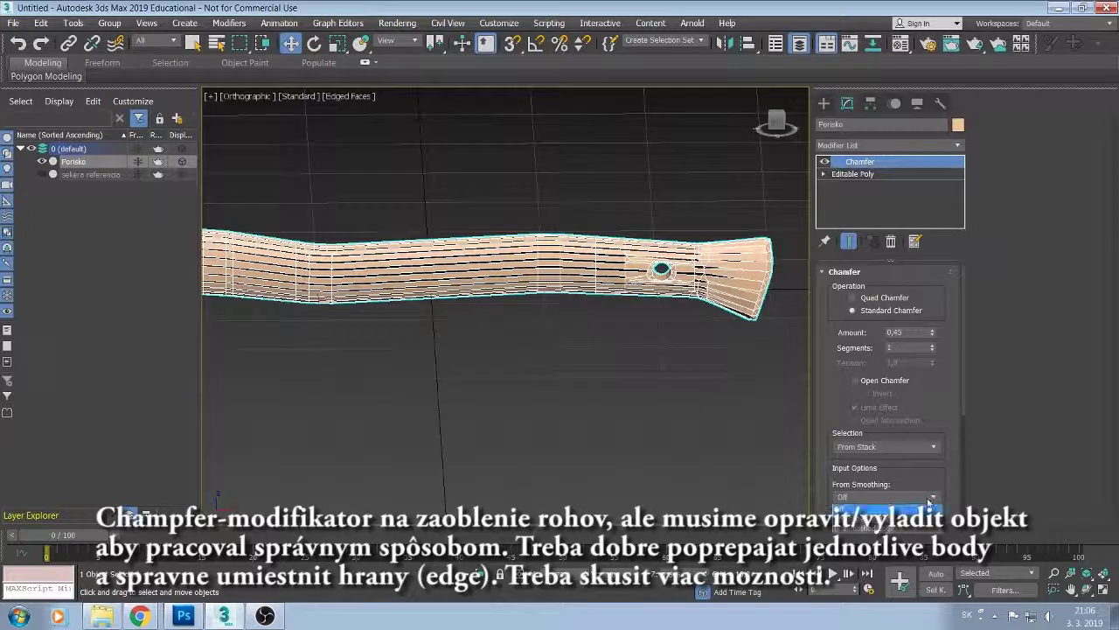
left_click(838, 529)
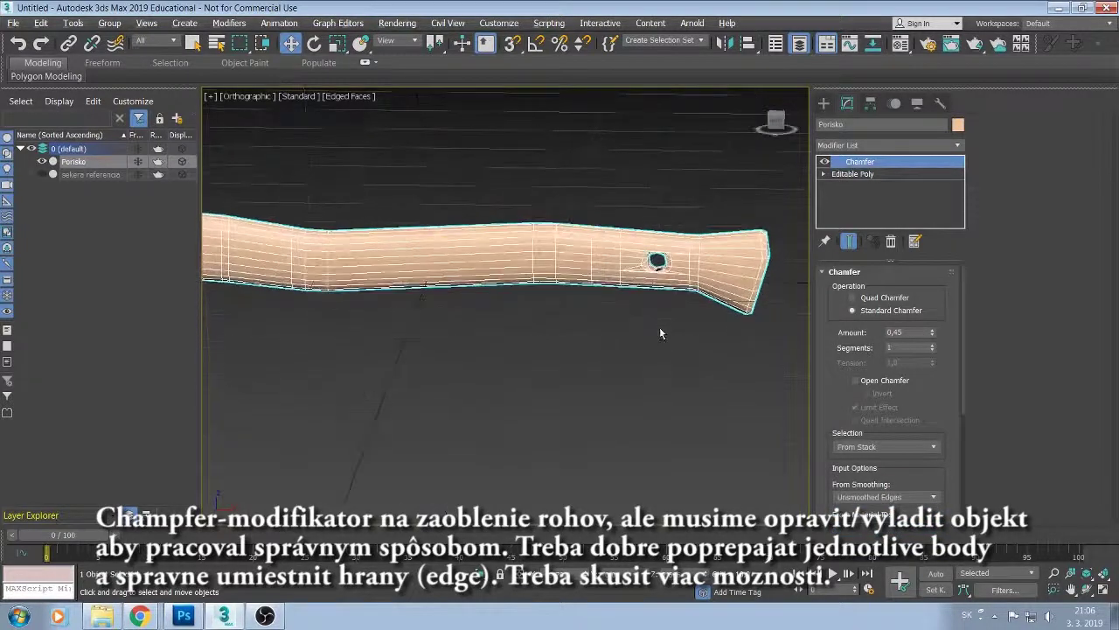
scroll(662, 327, "up", 2)
scroll(607, 320, "up", 1)
scroll(567, 393, "up", 1)
mouse_move(555, 396)
middle_mouse_down("alt")
mouse_move(548, 402)
mouse_move(541, 387)
middle_mouse_up("alt")
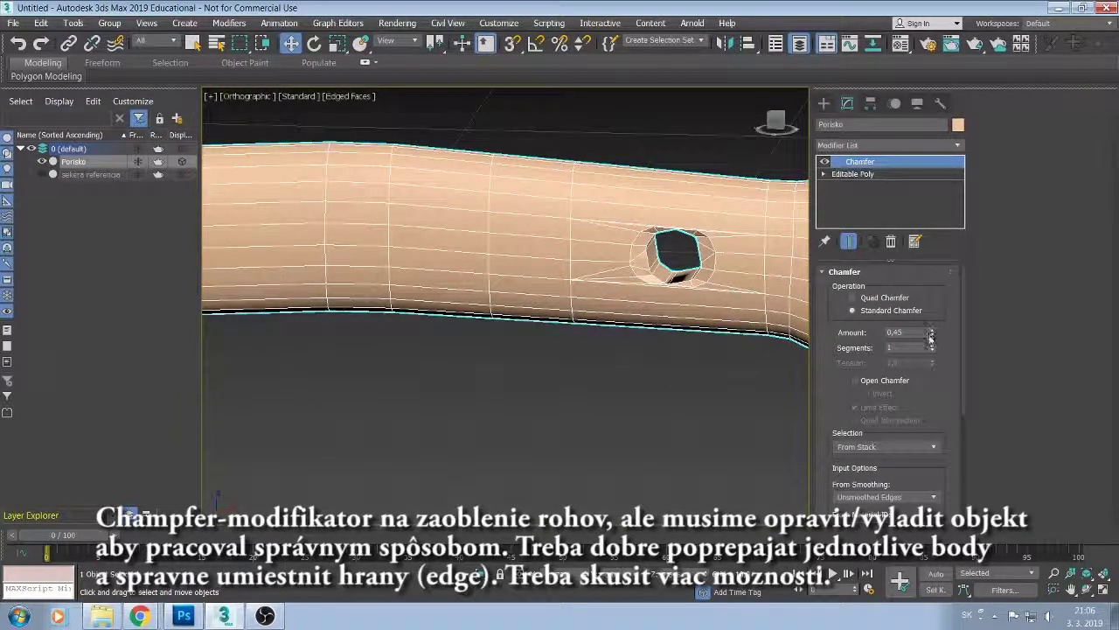
left_click_drag(929, 337, 925, 355)
middle_click_drag(709, 382, 457, 377)
scroll(645, 395, "up", 3)
scroll(644, 394, "up", 2)
scroll(645, 394, "up", 3)
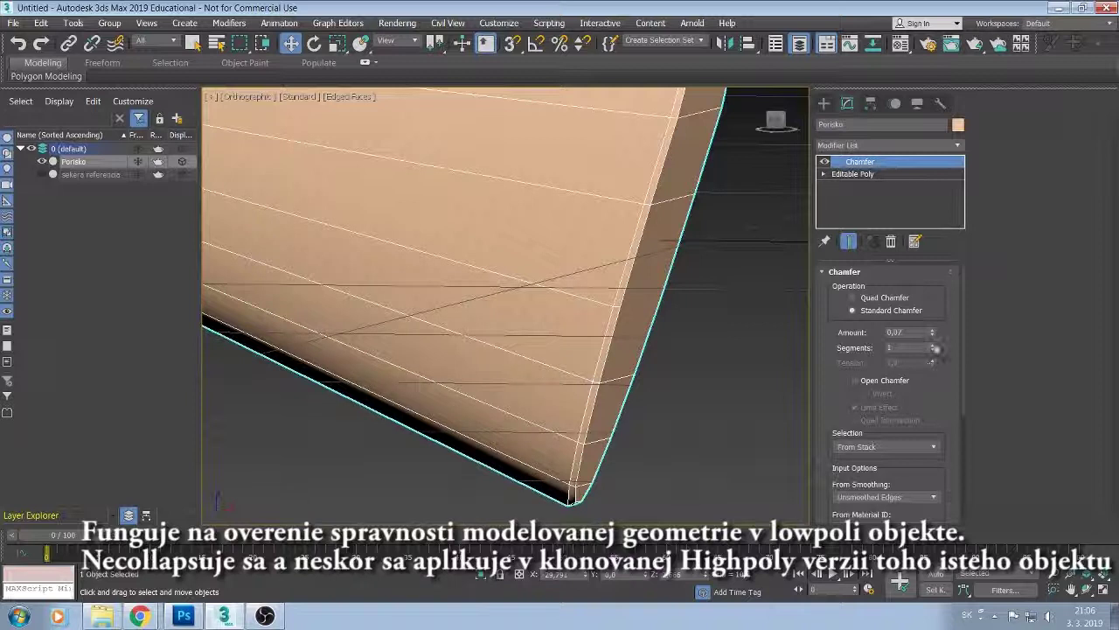
left_click(932, 345)
mouse_move(367, 367)
middle_mouse_down()
mouse_move(531, 479)
mouse_move(688, 523)
middle_mouse_up()
mouse_move(437, 257)
middle_mouse_down()
mouse_move(593, 177)
mouse_move(594, 148)
middle_mouse_up()
scroll(585, 171, "up", 1)
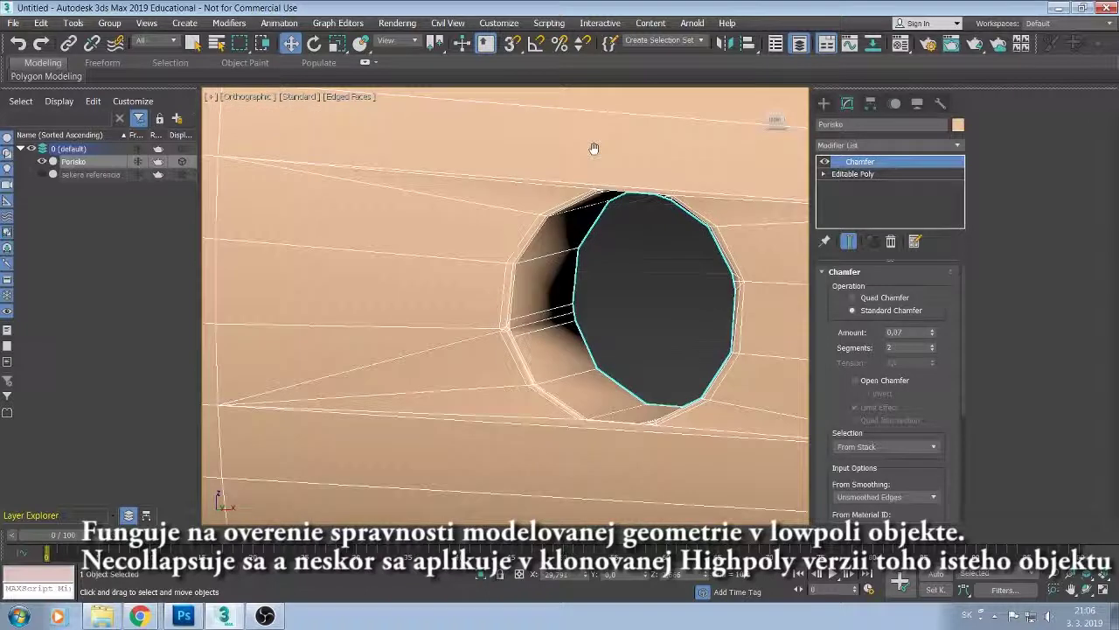
left_click(932, 350)
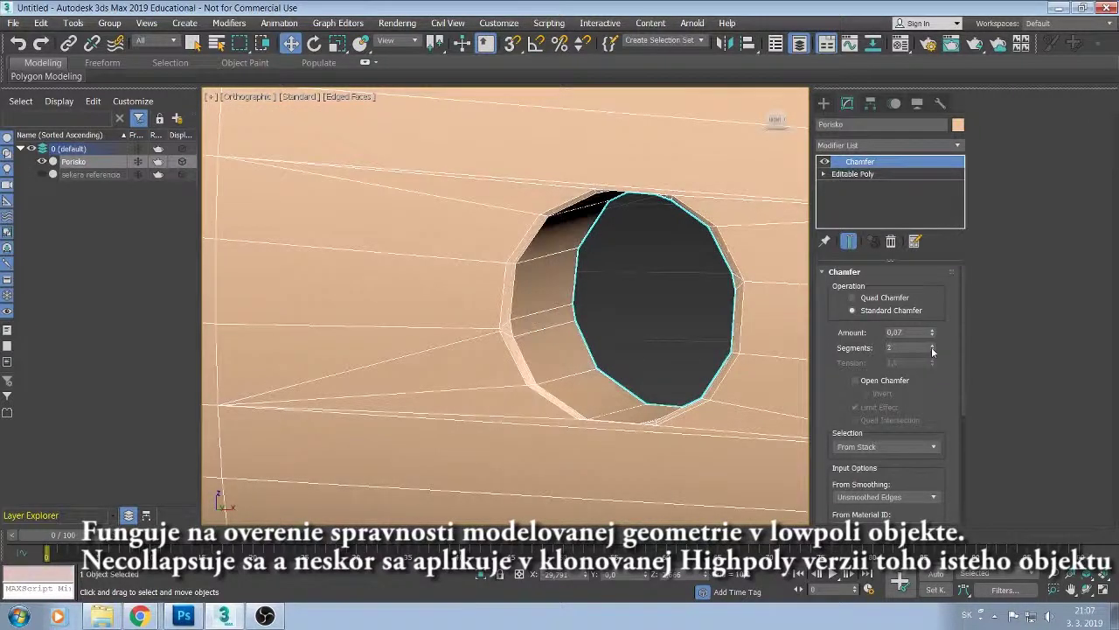
left_click(852, 299)
left_click(855, 312)
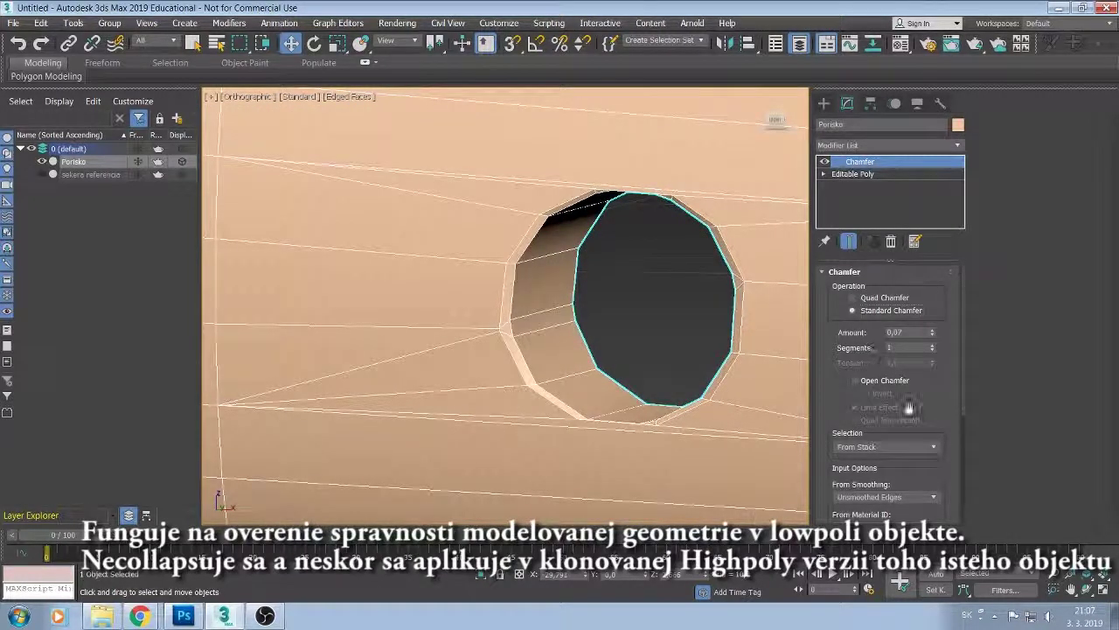
left_click_drag(911, 411, 935, 348)
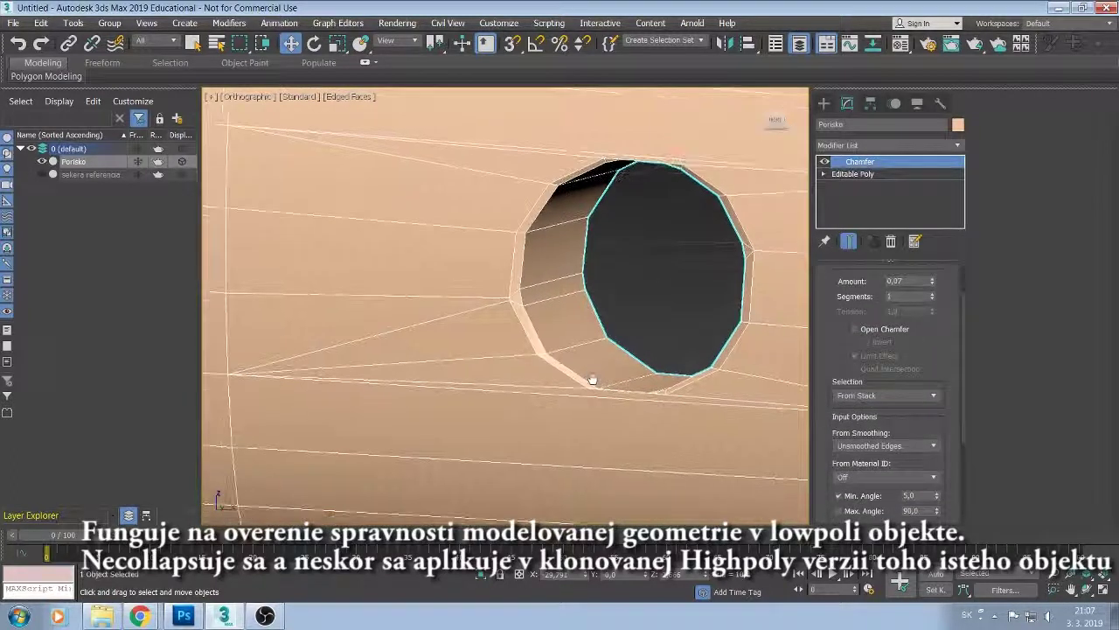
middle_click_drag(627, 317, 612, 340)
scroll(613, 339, "up", 2)
scroll(622, 296, "up", 3)
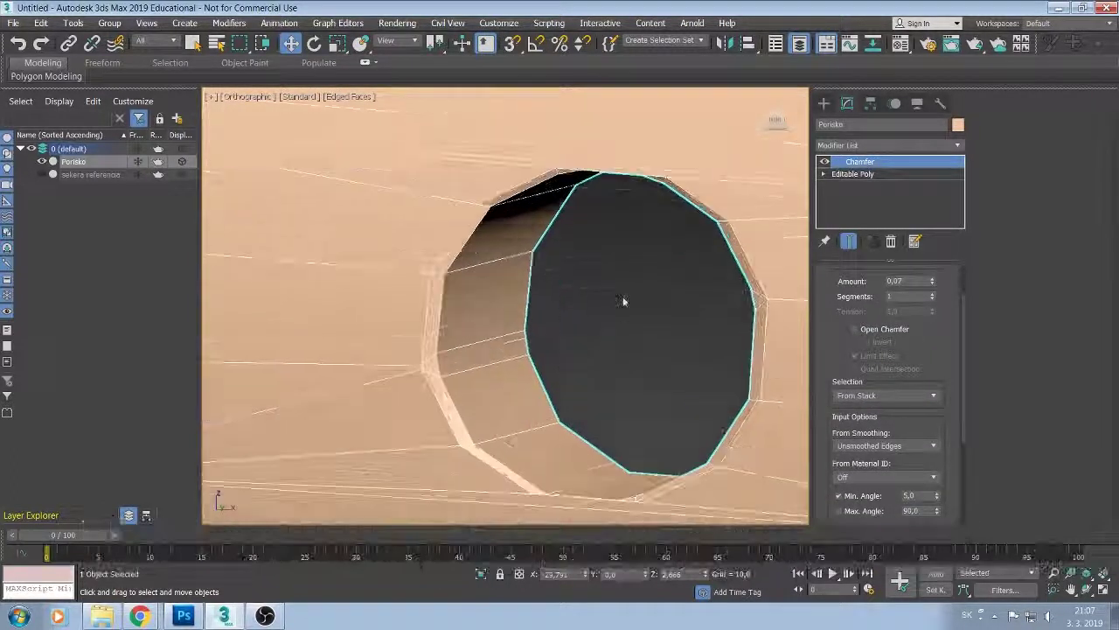
scroll(623, 296, "up", 3)
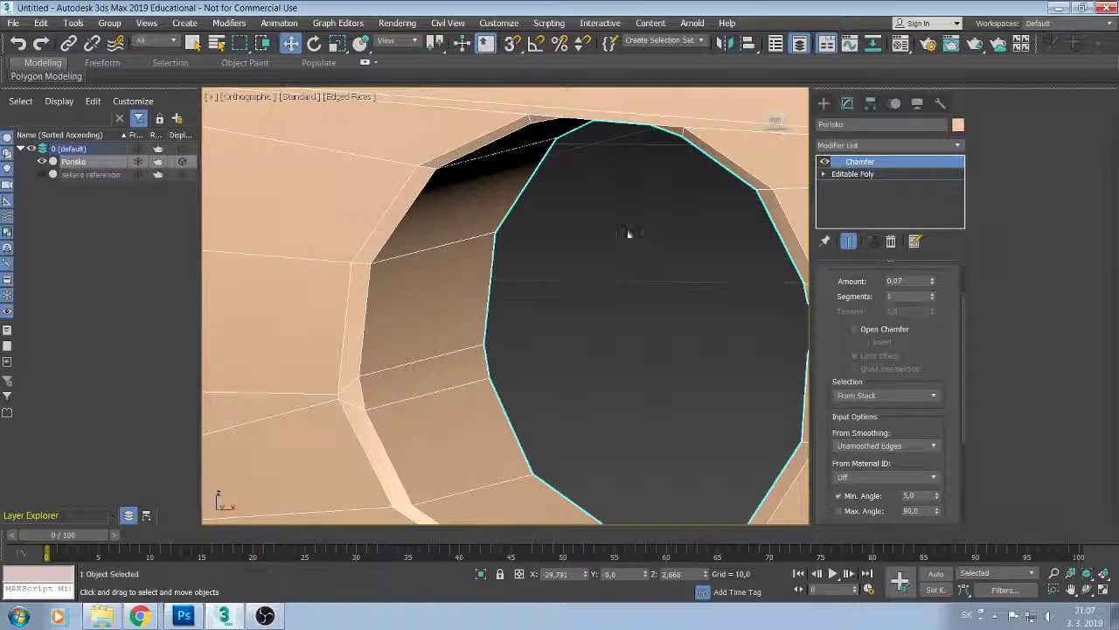
mouse_move(622, 232)
middle_mouse_down("alt")
mouse_move(633, 231)
mouse_move(622, 244)
mouse_move(562, 247)
mouse_move(577, 250)
middle_mouse_up("alt")
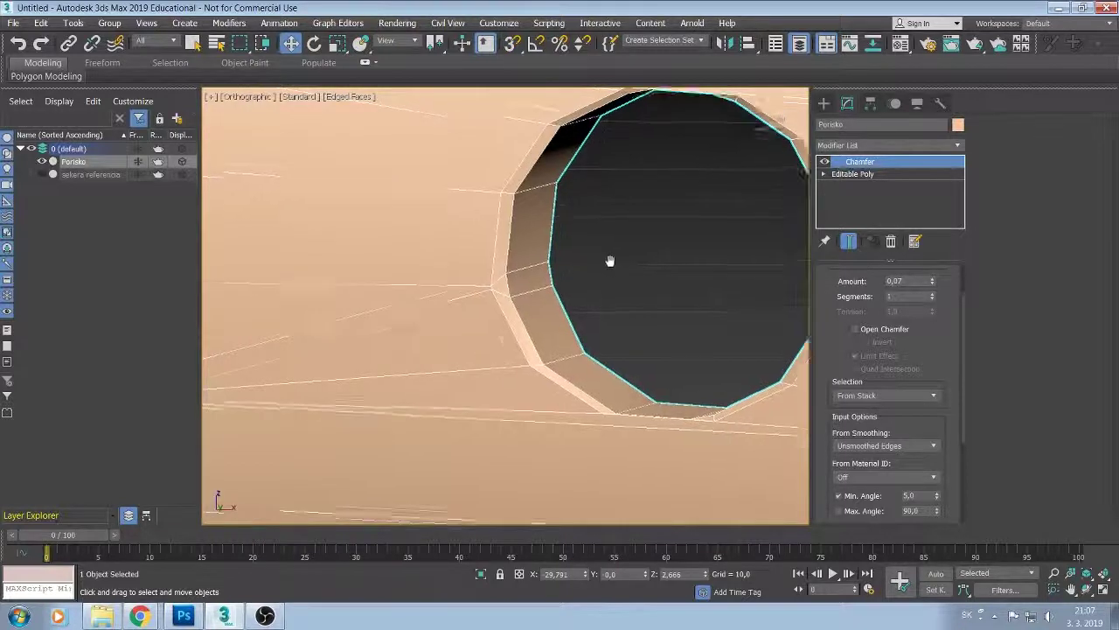
middle_click_drag(612, 257, 664, 270)
scroll(665, 270, "down", 3)
mouse_move(503, 285)
middle_mouse_down()
mouse_move(540, 259)
mouse_move(629, 265)
mouse_move(552, 220)
mouse_move(405, 297)
mouse_move(801, 320)
mouse_move(739, 333)
middle_mouse_up()
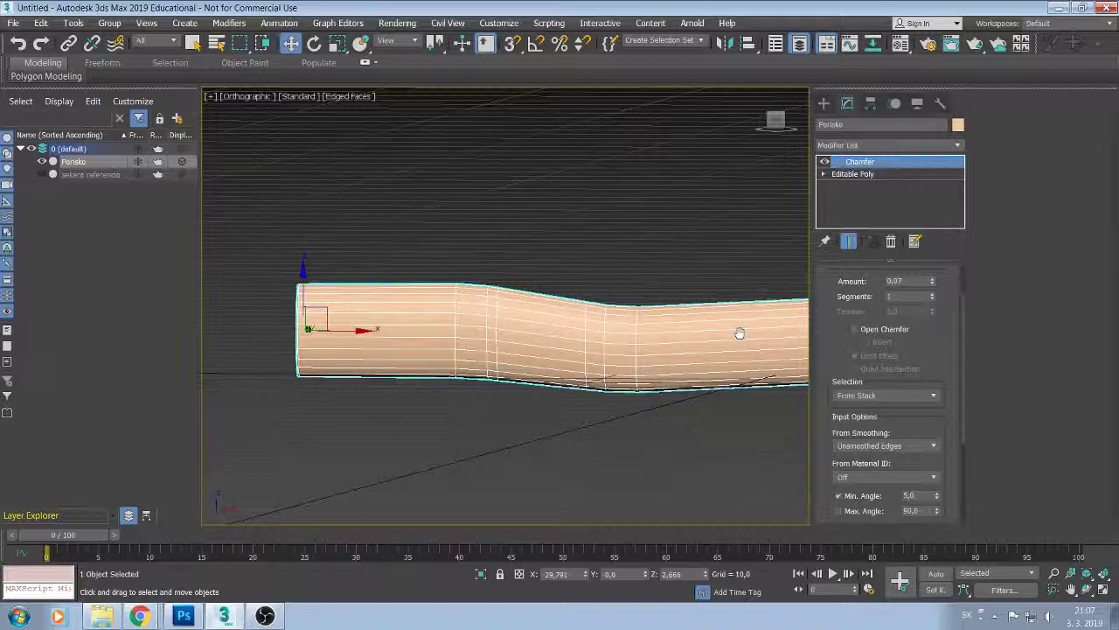
Lower the Chamfer amount to 0.02 while viewing along the handle.
mouse_move(739, 333)
middle_mouse_down("alt")
mouse_move(569, 295)
mouse_move(493, 298)
mouse_move(629, 347)
middle_mouse_up("alt")
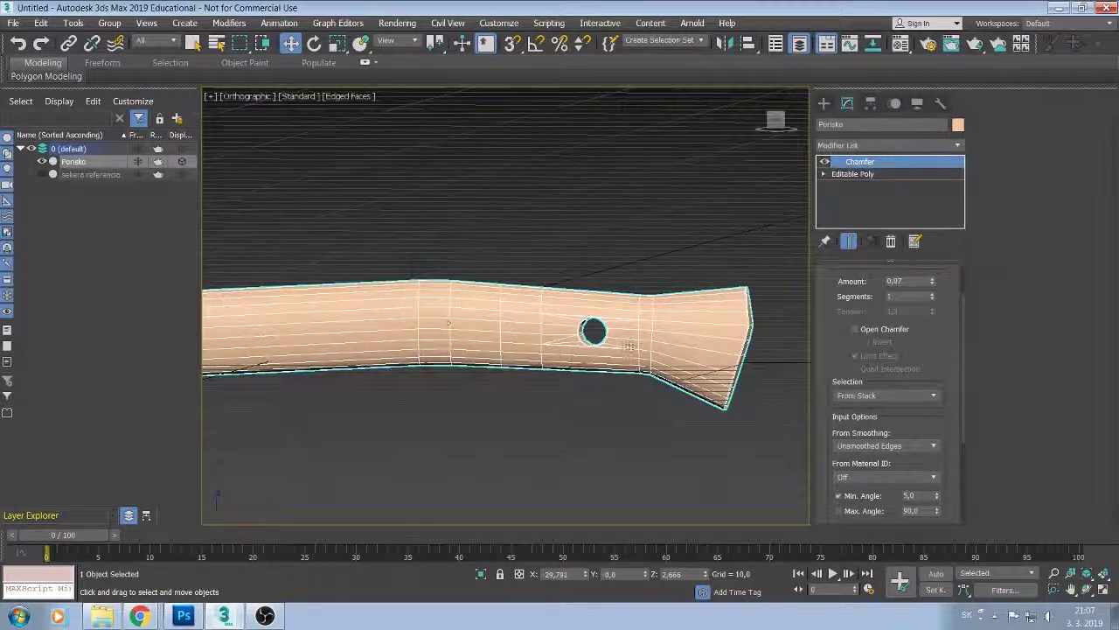
scroll(621, 345, "up", 1)
scroll(619, 344, "up", 1)
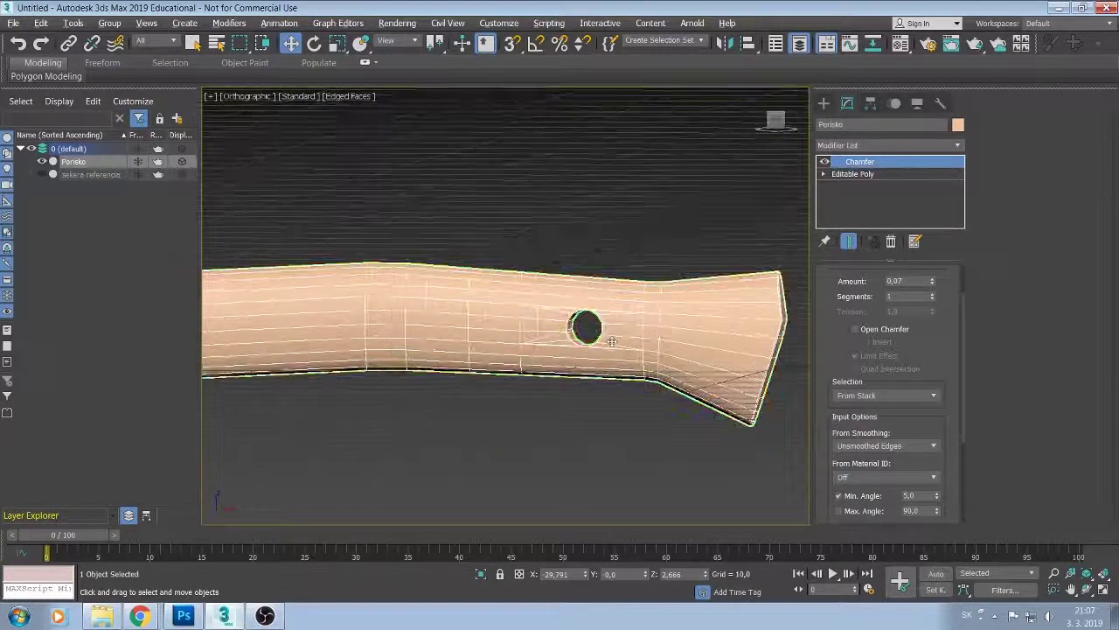
scroll(615, 341, "up", 1)
scroll(612, 339, "up", 2)
scroll(612, 337, "up", 1)
scroll(608, 332, "up", 1)
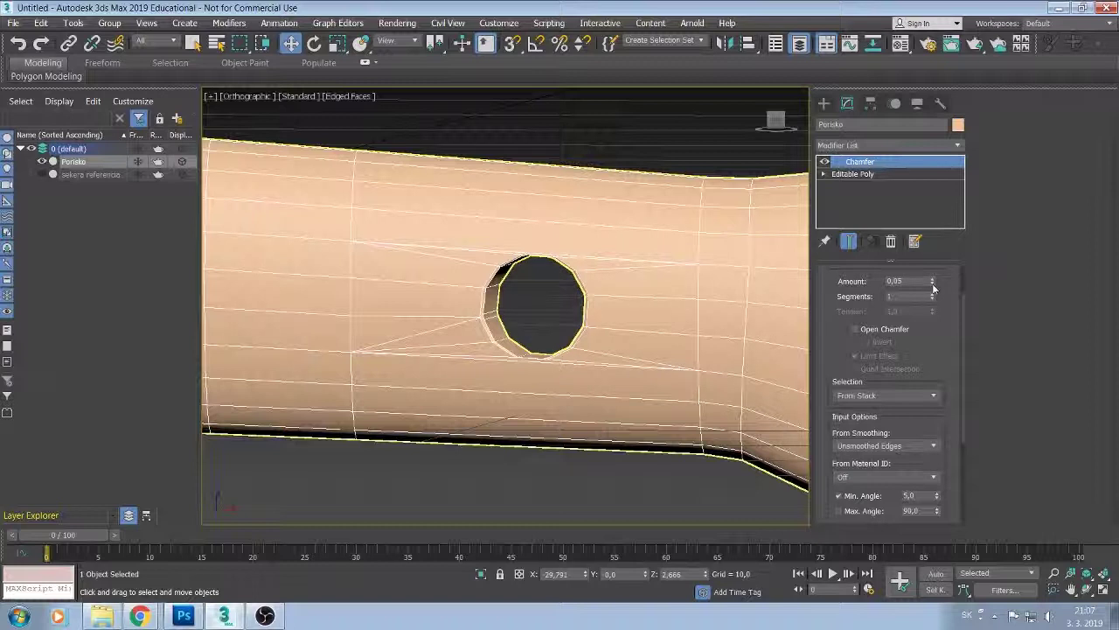
left_click_drag(933, 287, 933, 301)
Settle the Chamfer amount at 0.01 after comparing it with 0.02 around the hole.
middle_click_drag(640, 298, 637, 332, "alt")
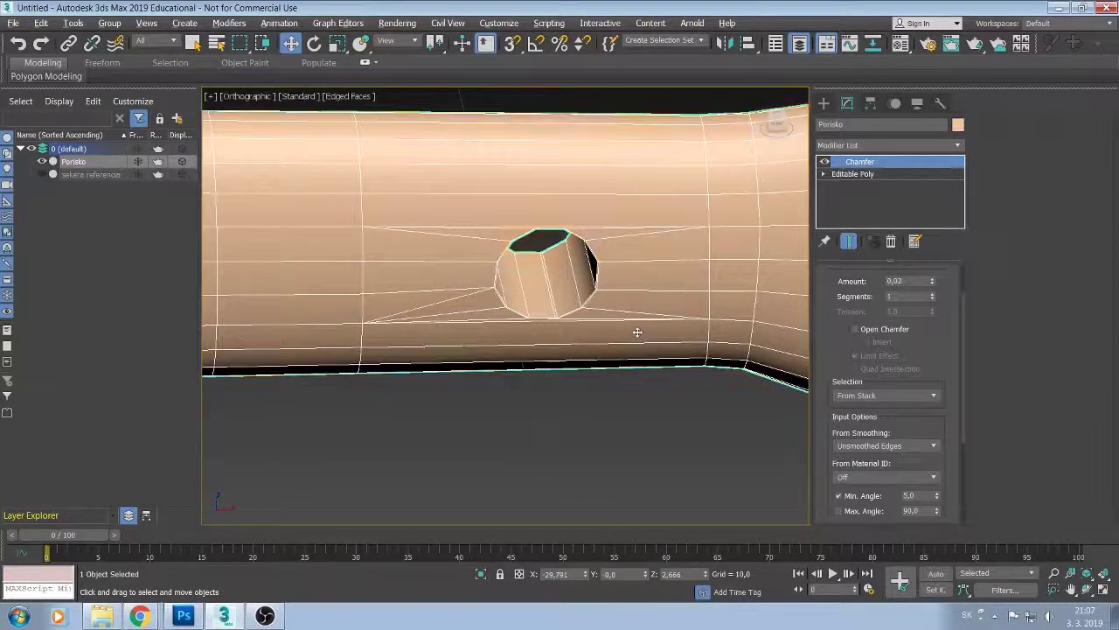
scroll(637, 330, "up", 1)
scroll(637, 289, "up", 2)
scroll(612, 298, "up", 1)
scroll(569, 328, "up", 1)
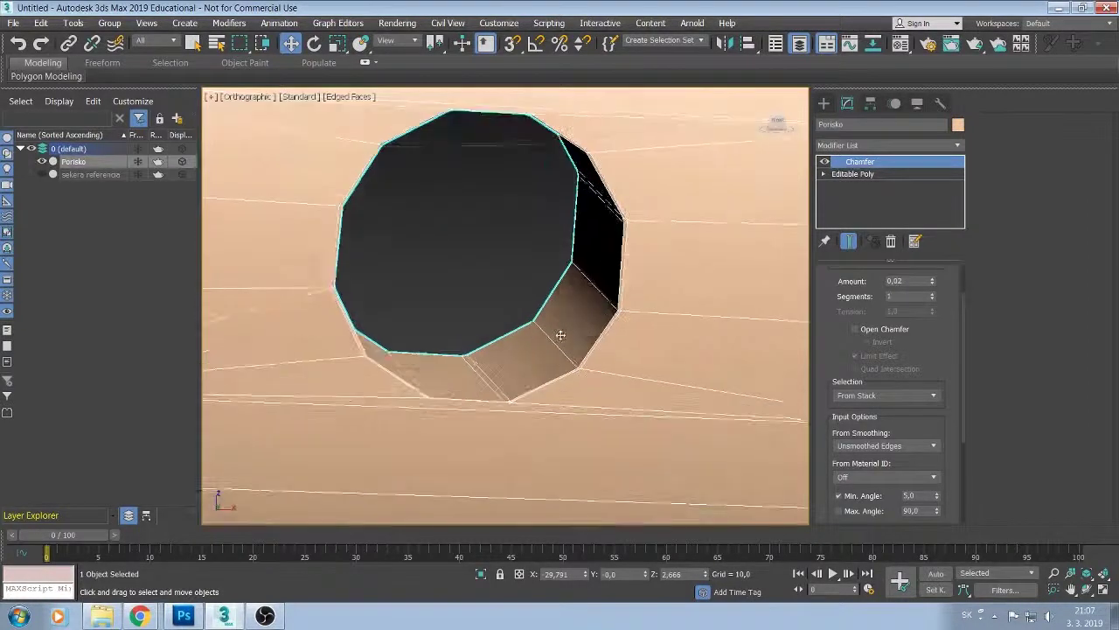
left_click(933, 287)
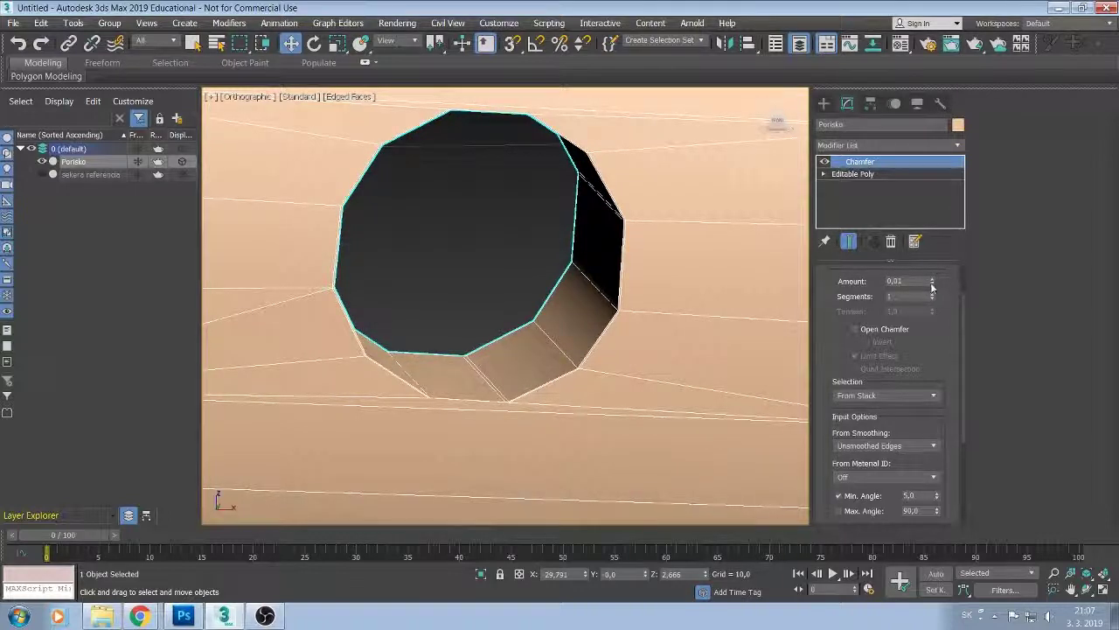
left_click(932, 281)
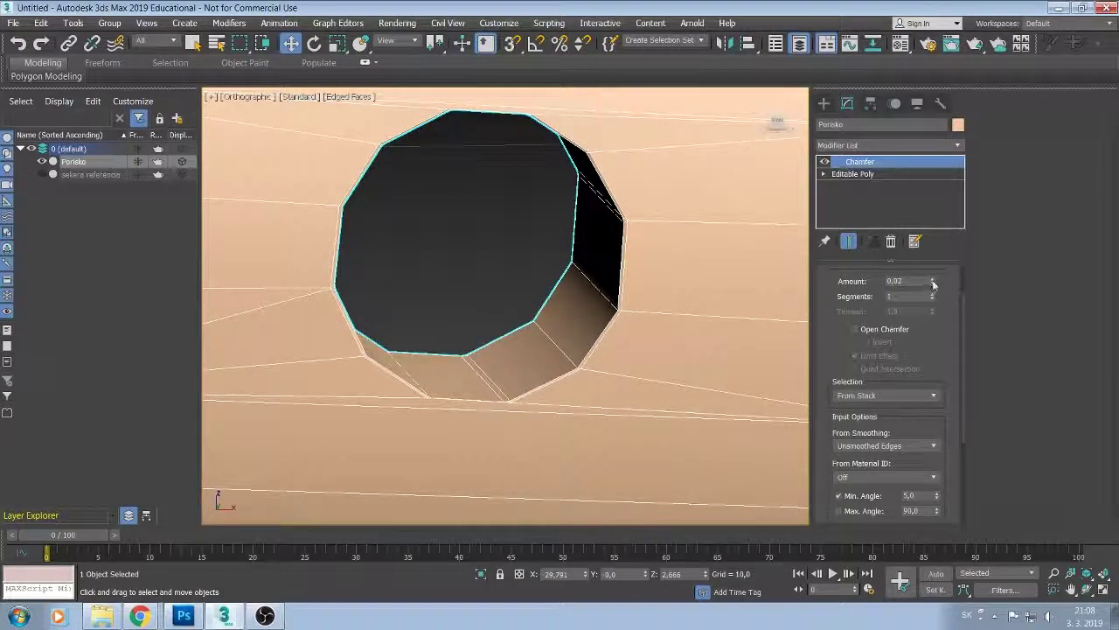
left_click(933, 287)
Inspect the hole and flared end, then return to the Editable Poly level.
middle_click_drag(717, 350, 554, 369)
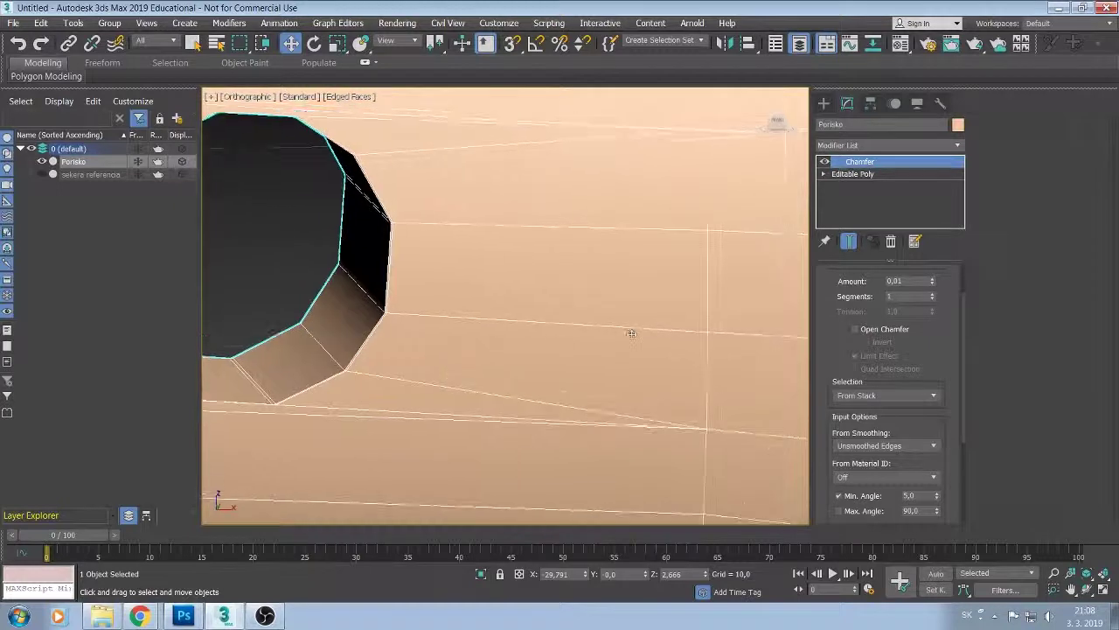
scroll(631, 334, "down", 2)
scroll(585, 325, "down", 2)
scroll(585, 324, "down", 2)
scroll(620, 337, "down", 1)
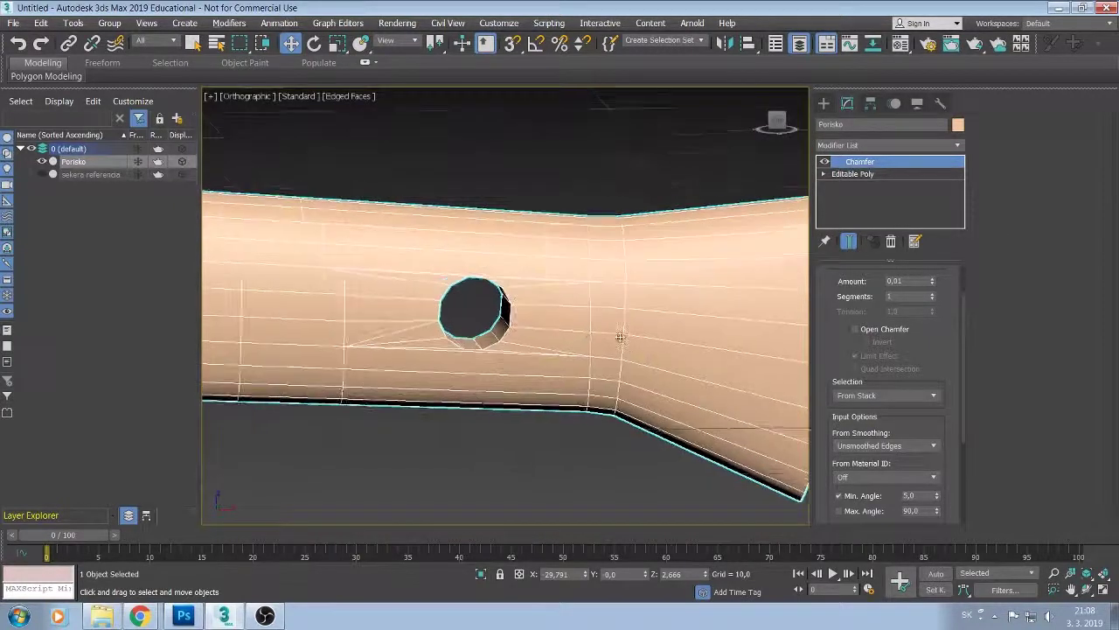
middle_click_drag(620, 337, 569, 337, "alt")
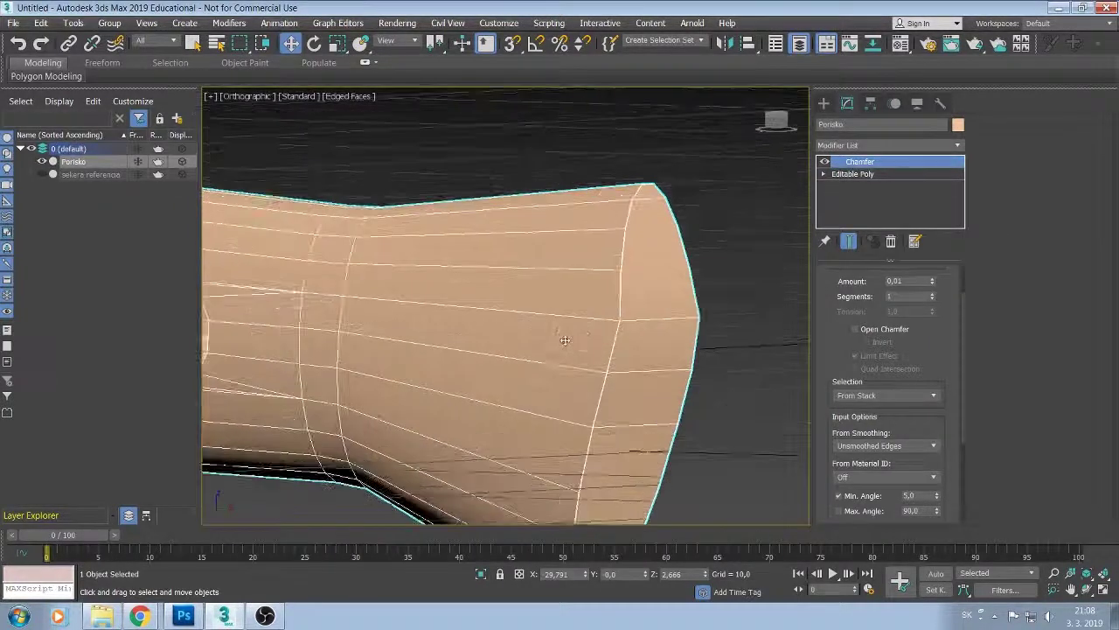
scroll(565, 341, "up", 1)
scroll(551, 349, "down", 2)
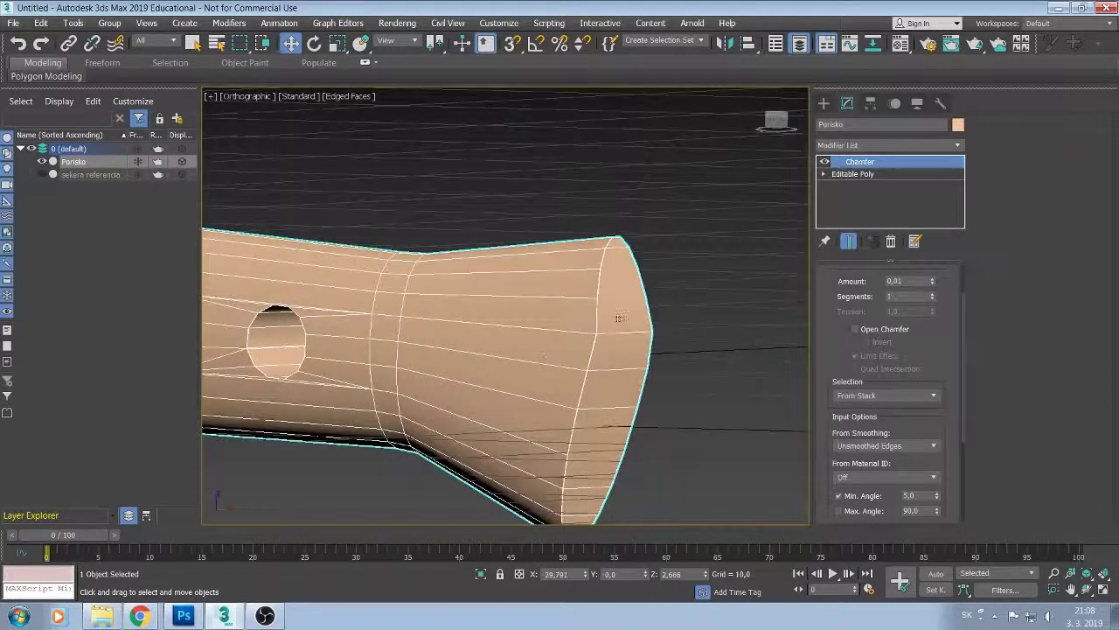
middle_click_drag(619, 318, 541, 341)
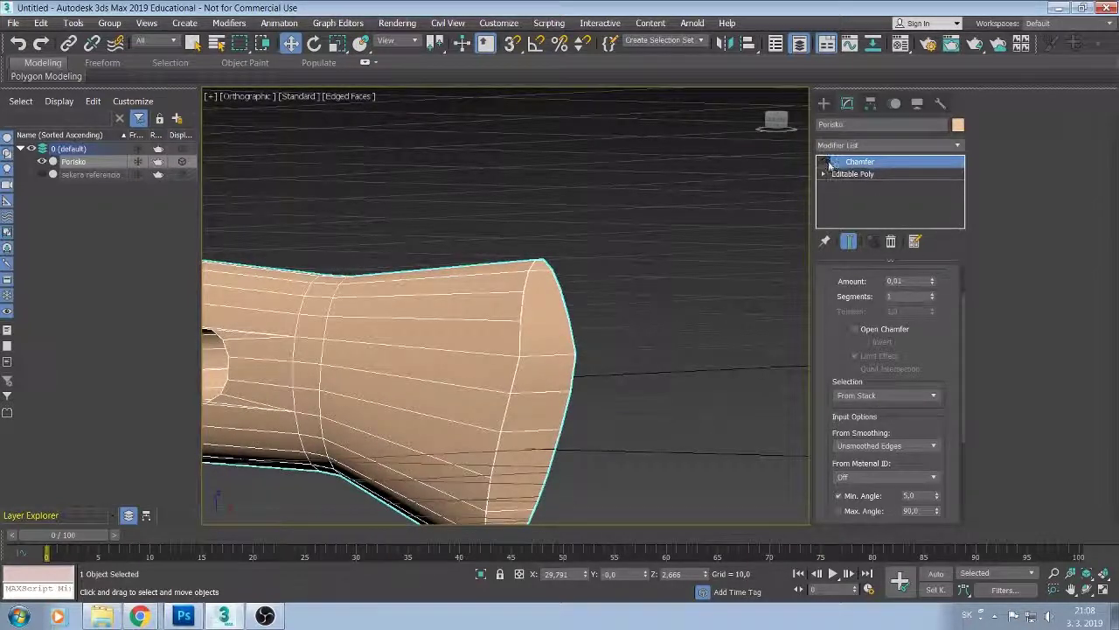
left_click(850, 174)
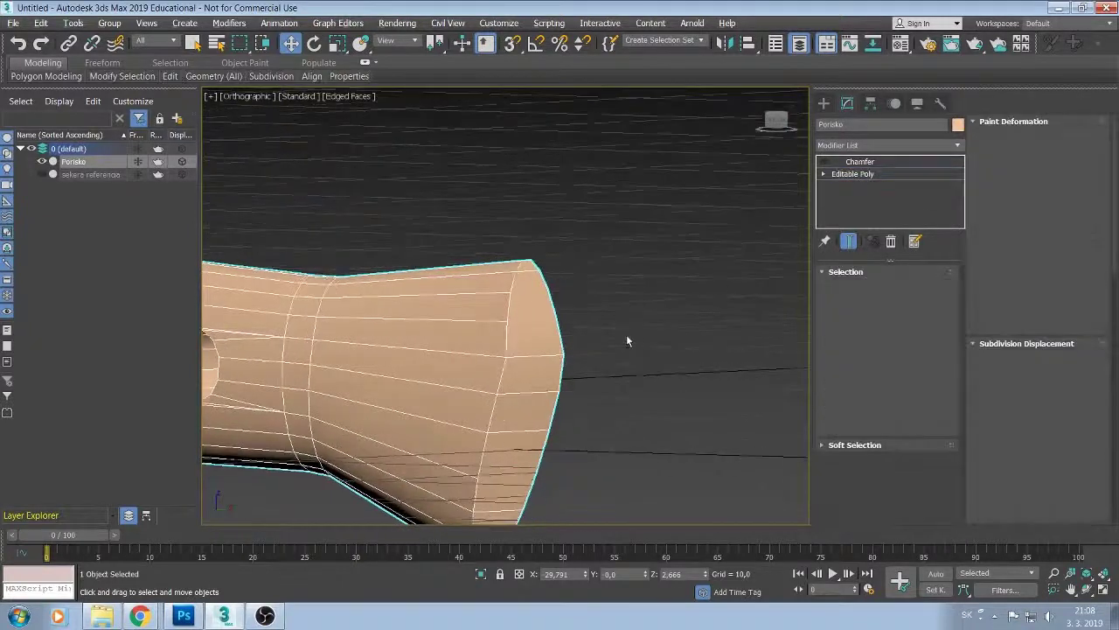
mouse_move(626, 334)
middle_mouse_down("alt")
mouse_move(595, 344)
mouse_move(704, 267)
mouse_move(601, 368)
mouse_move(564, 359)
middle_mouse_up("alt")
middle_click_drag(445, 327, 563, 314, "alt")
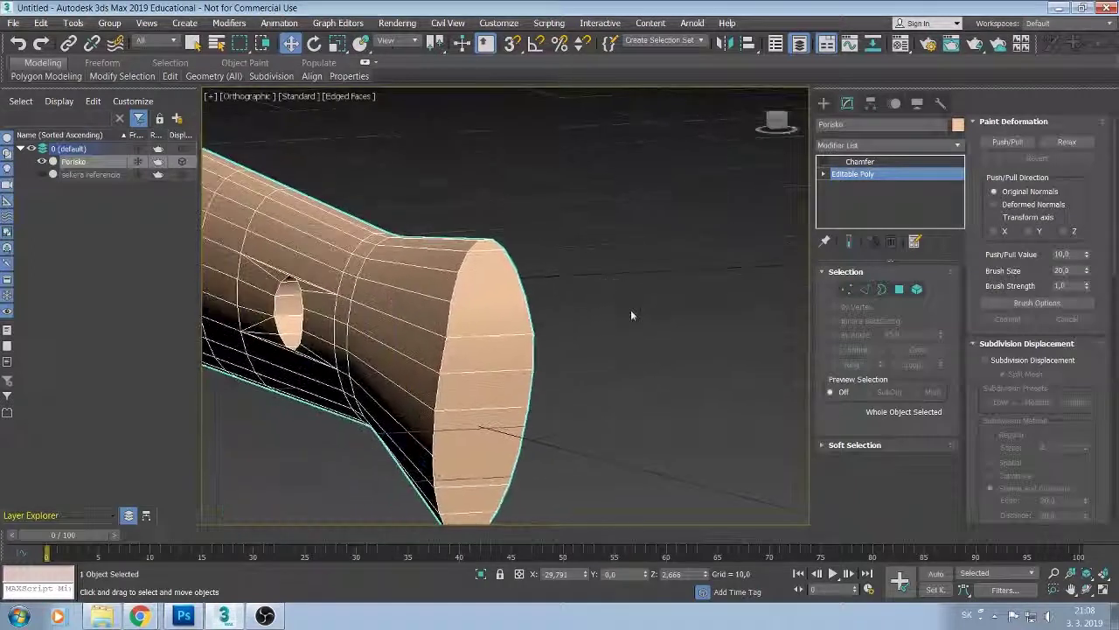
scroll(507, 353, "up", 2)
scroll(499, 355, "up", 2)
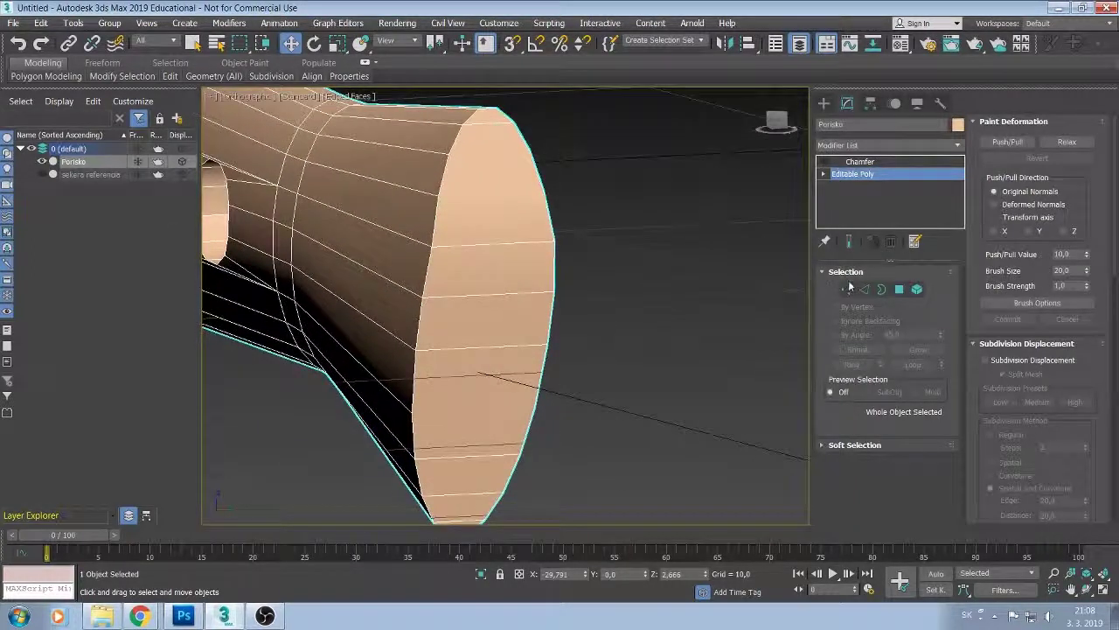
left_click(847, 289)
left_click(411, 413)
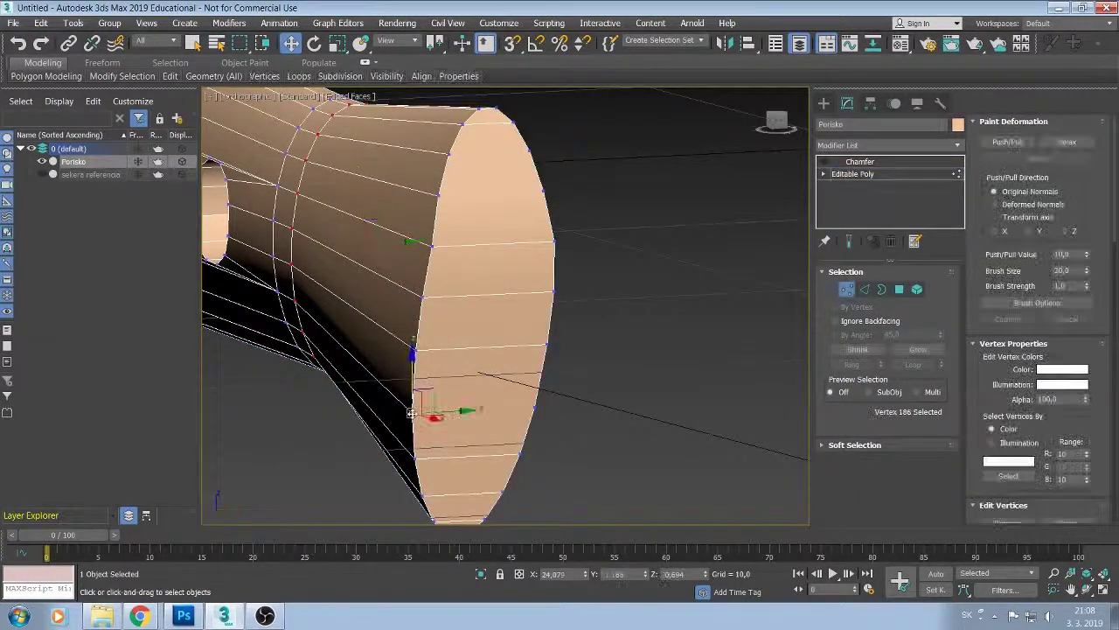
left_click(536, 410, "ctrl")
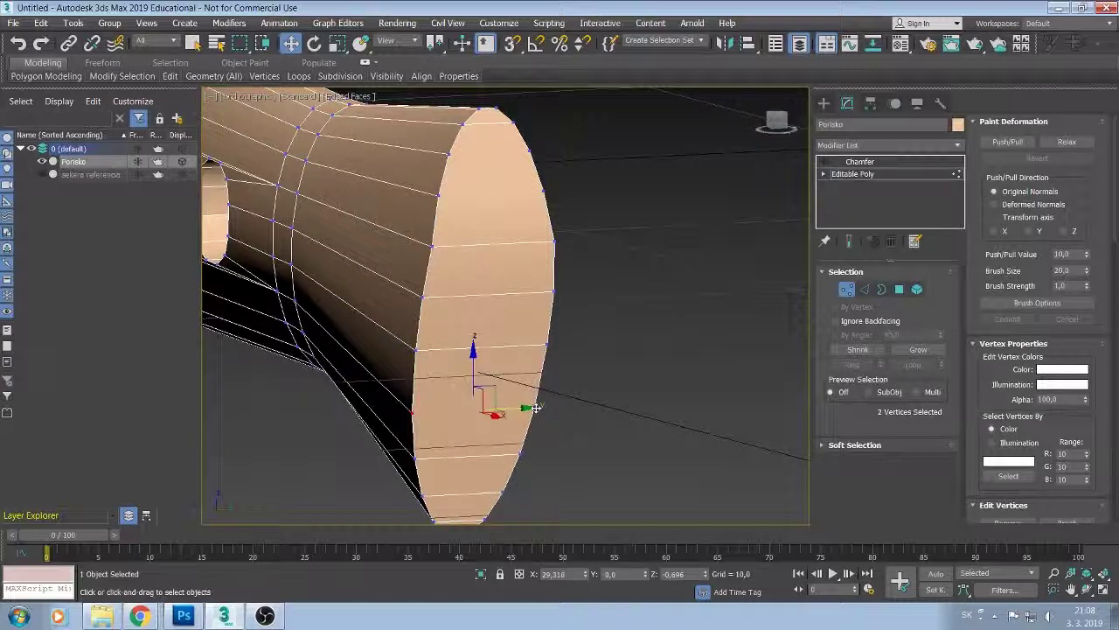
left_click(441, 196)
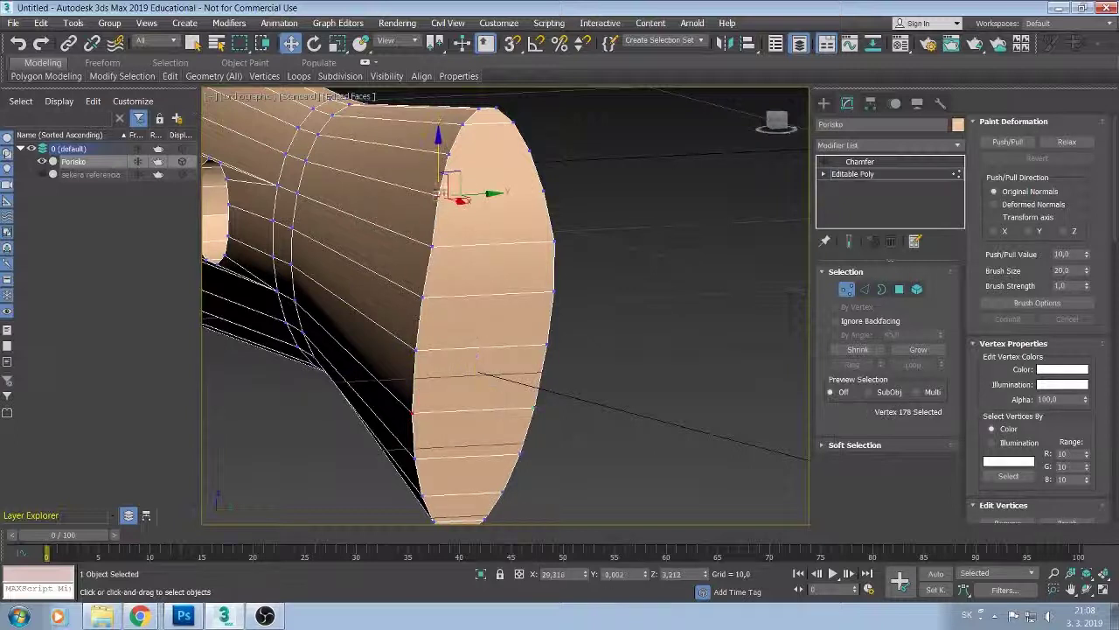
left_click(543, 191, "ctrl")
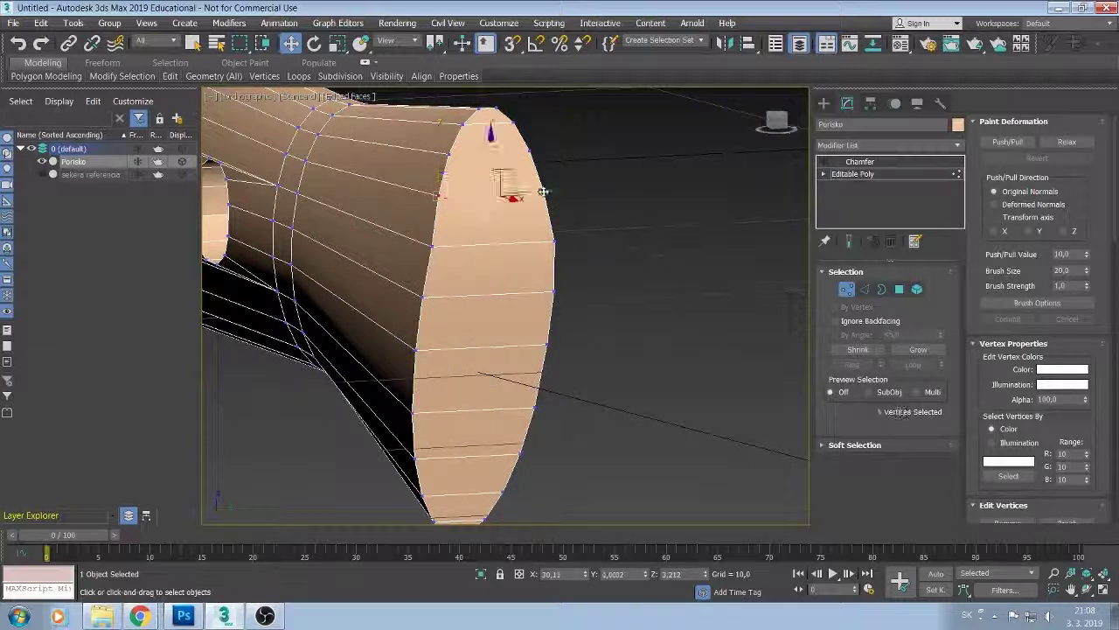
left_click(449, 155)
left_click(529, 150)
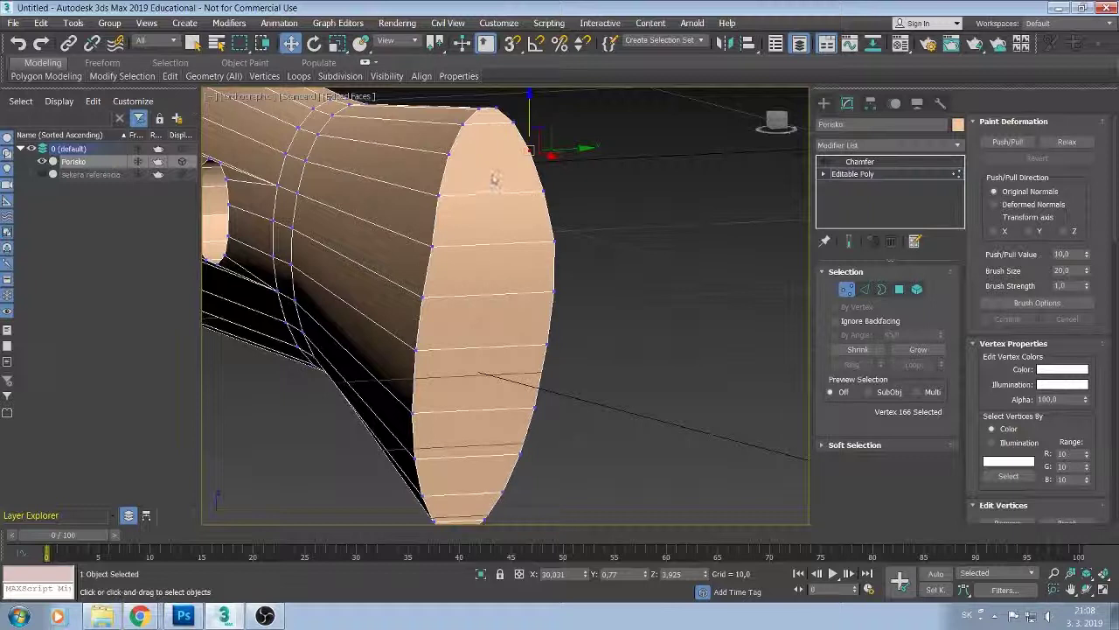
left_click(450, 154, "ctrl")
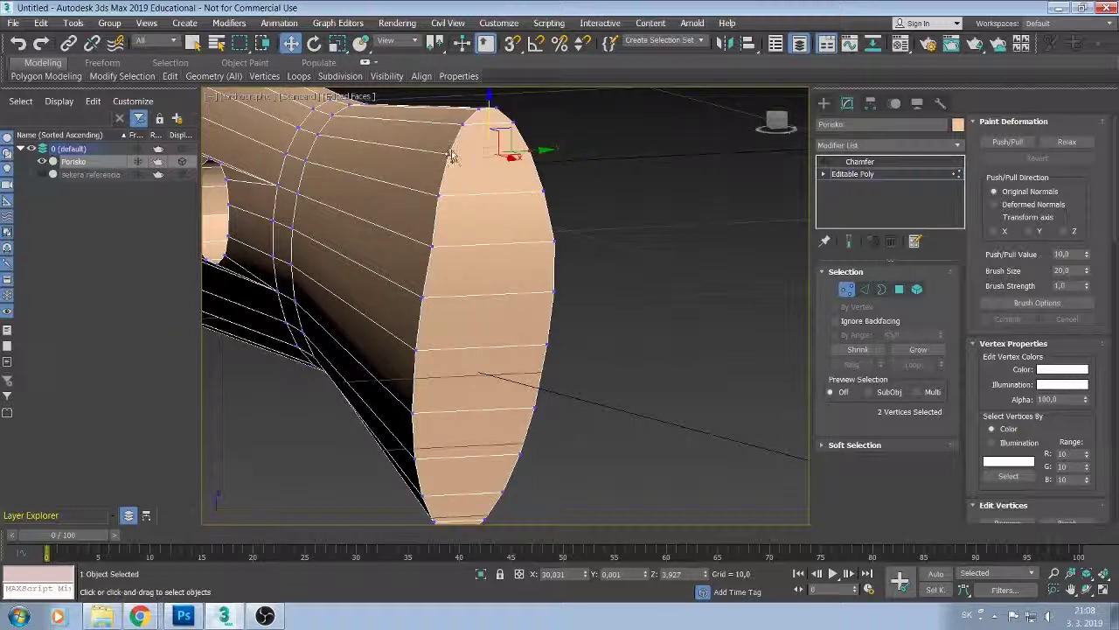
mouse_move(510, 217)
middle_mouse_down("alt")
mouse_move(610, 255)
mouse_move(610, 291)
mouse_move(639, 282)
middle_mouse_up("alt")
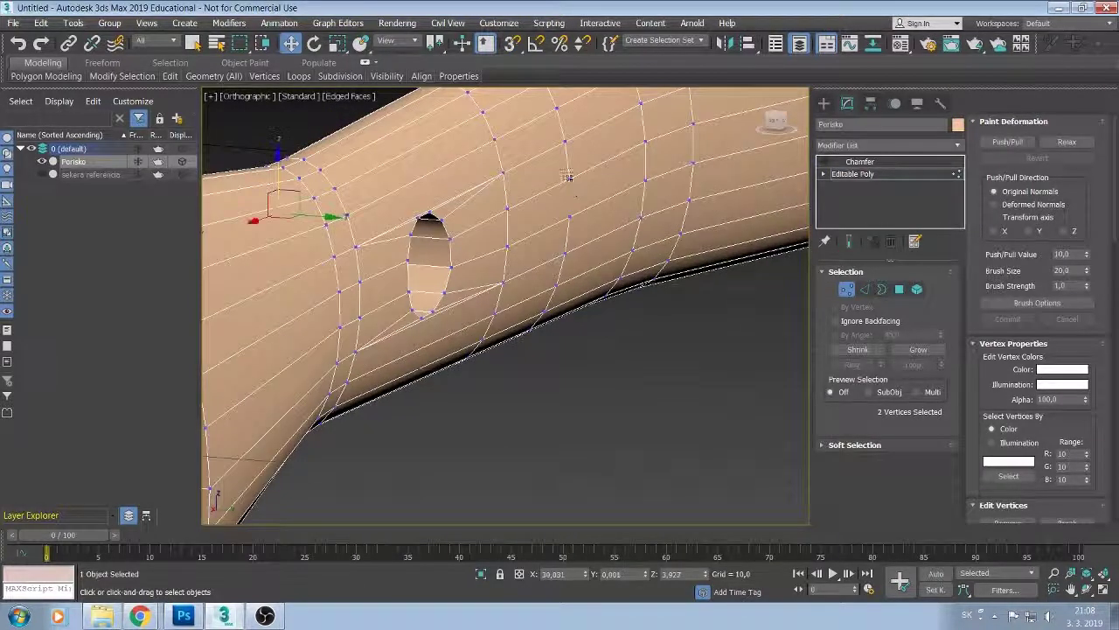
key("ctrl+Page_Up")
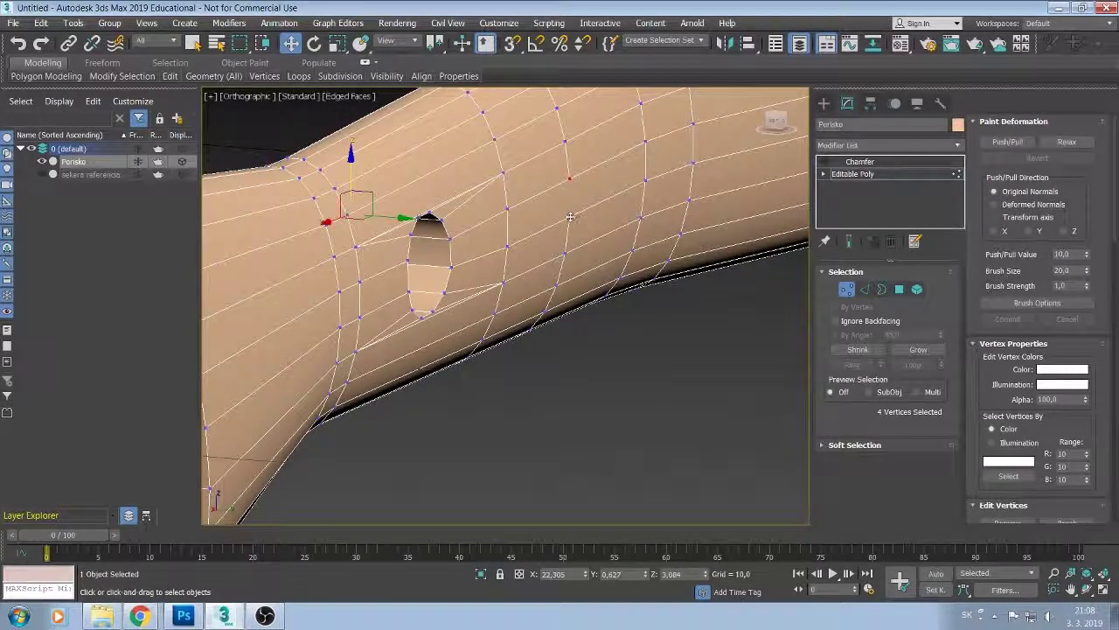
mouse_move(570, 218)
middle_mouse_down("alt")
mouse_move(577, 323)
mouse_move(695, 293)
middle_mouse_up("alt")
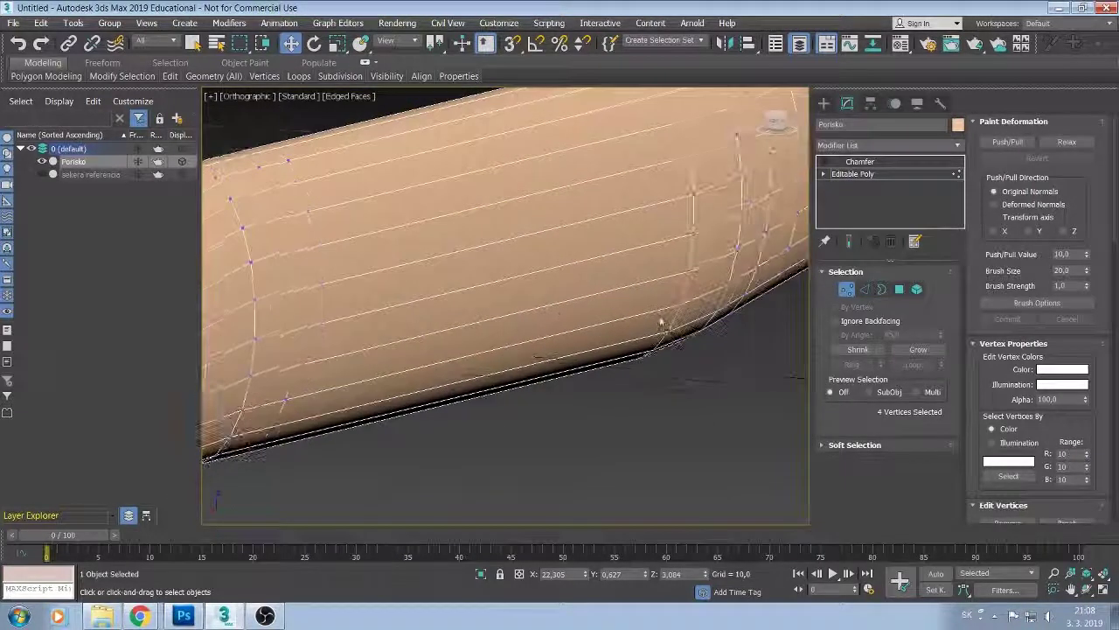
scroll(695, 293, "down", 2)
scroll(695, 293, "down", 2)
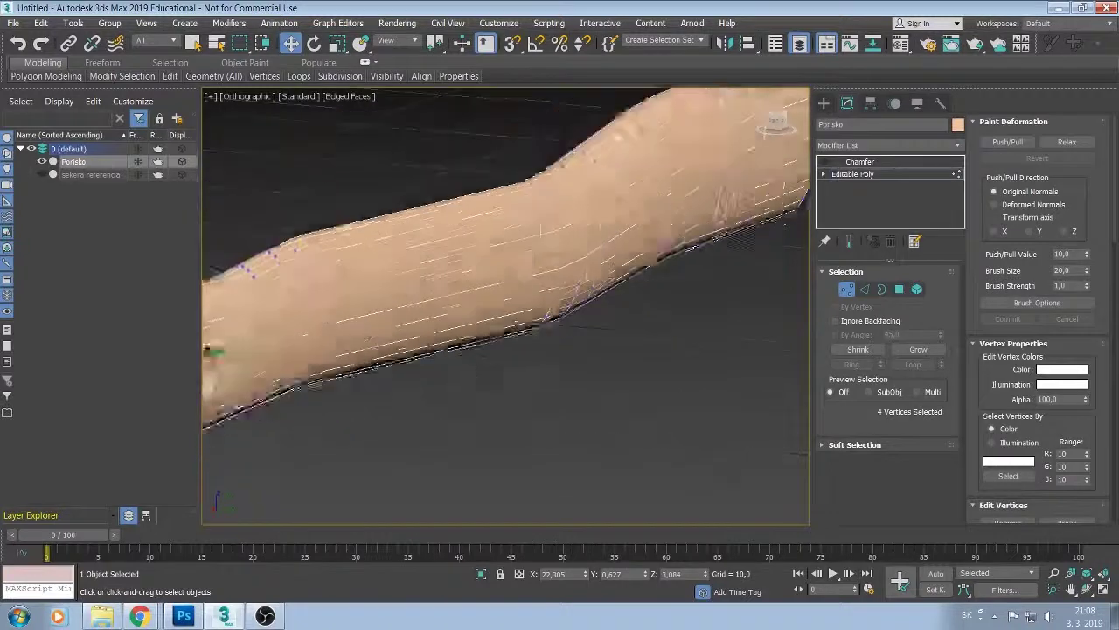
scroll(696, 293, "down", 2)
scroll(695, 293, "up", 1)
mouse_move(695, 293)
middle_mouse_down("alt")
mouse_move(674, 326)
mouse_move(642, 200)
mouse_move(730, 336)
mouse_move(647, 237)
mouse_move(699, 251)
mouse_move(712, 455)
mouse_move(536, 353)
mouse_move(645, 327)
mouse_move(747, 393)
middle_mouse_up("alt")
scroll(712, 455, "up", 2)
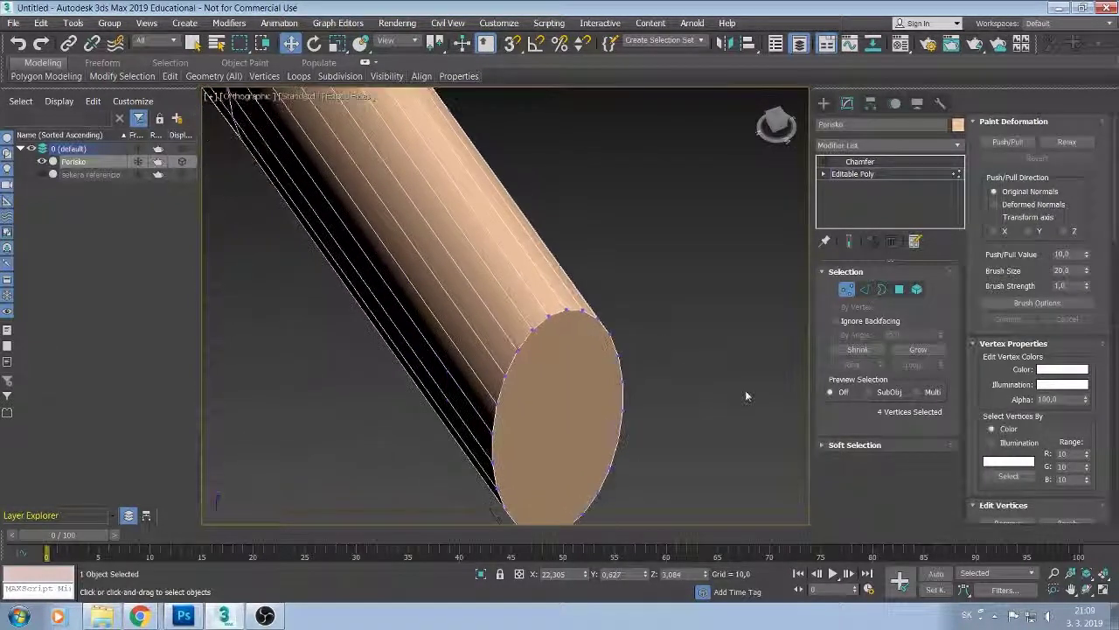
Delete the handle's flat end-cap polygon, leaving the end open.
left_click(905, 290)
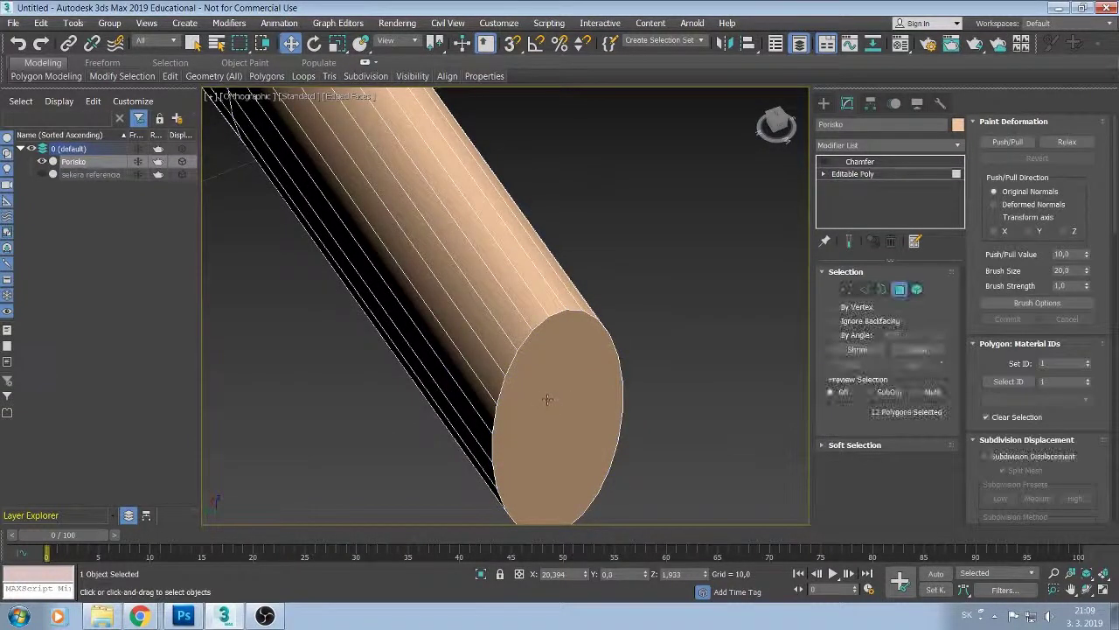
left_click(546, 399)
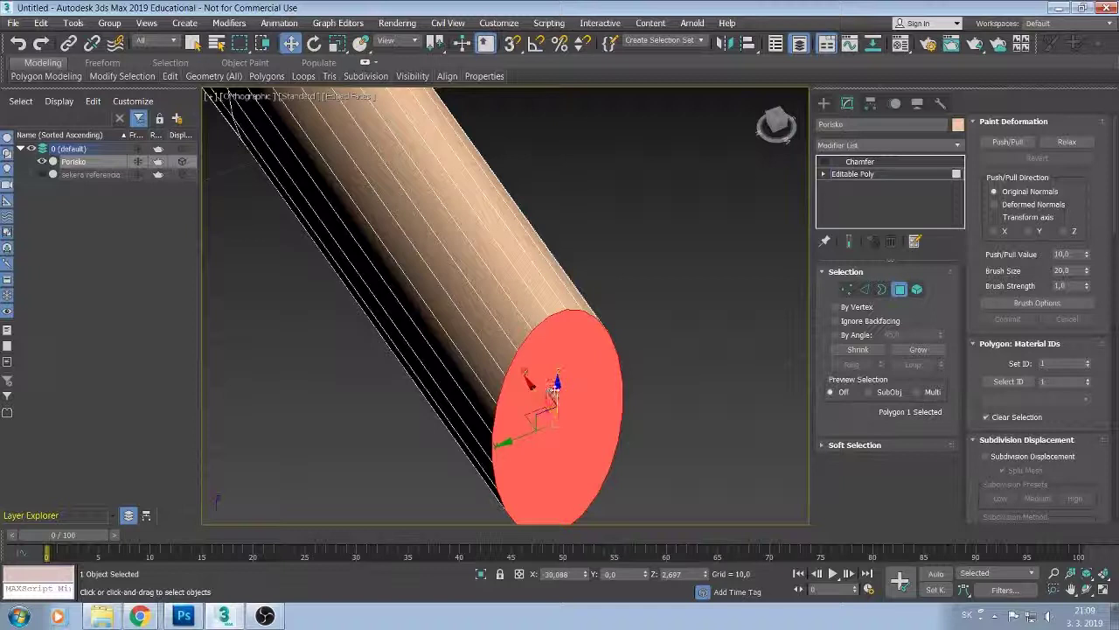
key("ctrl+d")
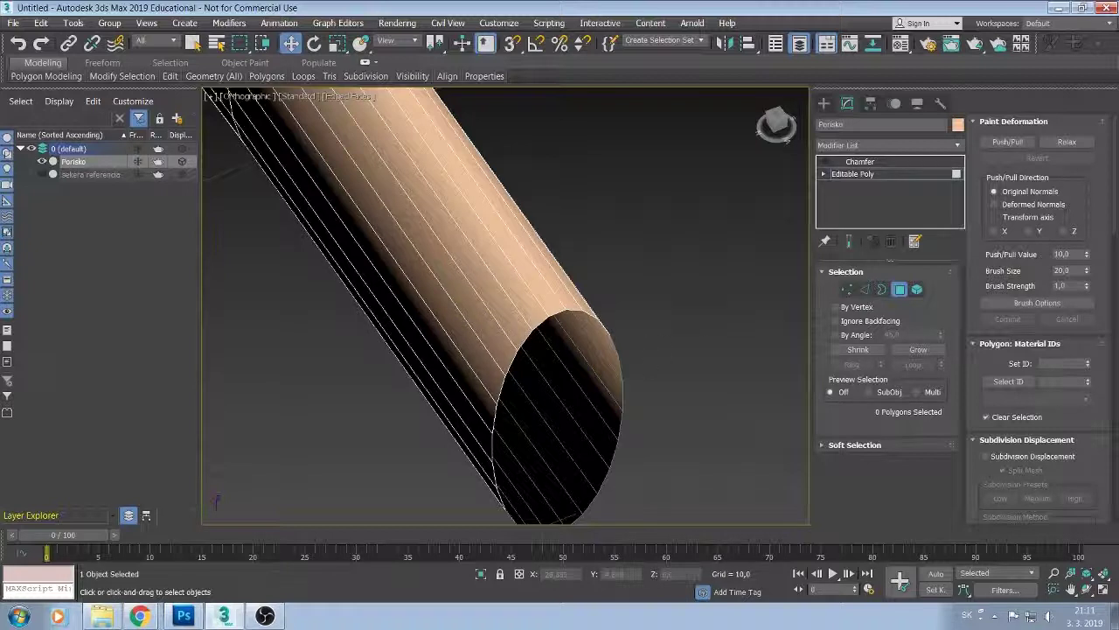
Select the open end's border as edges, deselect two edges, and Bridge them into quad strips.
left_click(881, 290)
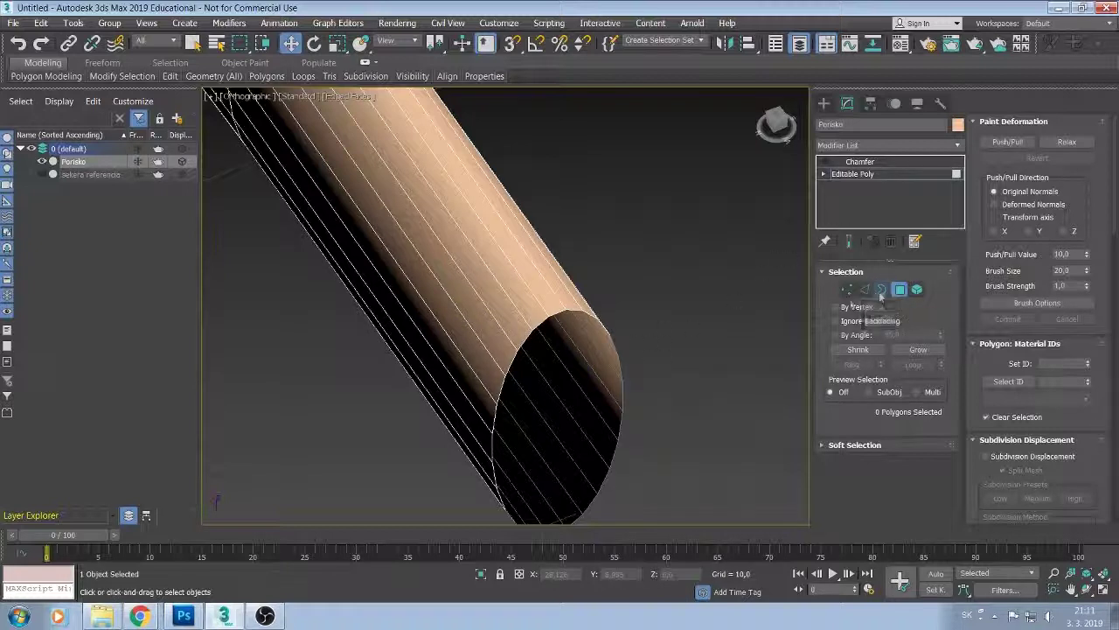
left_click(569, 313)
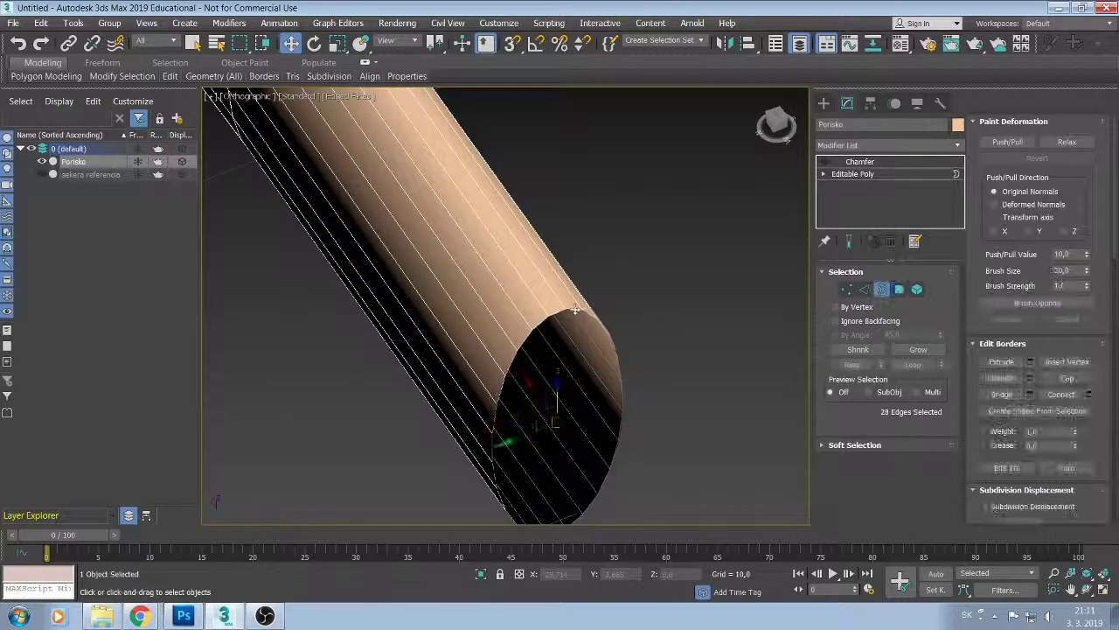
middle_click_drag(579, 309, 519, 193, "alt")
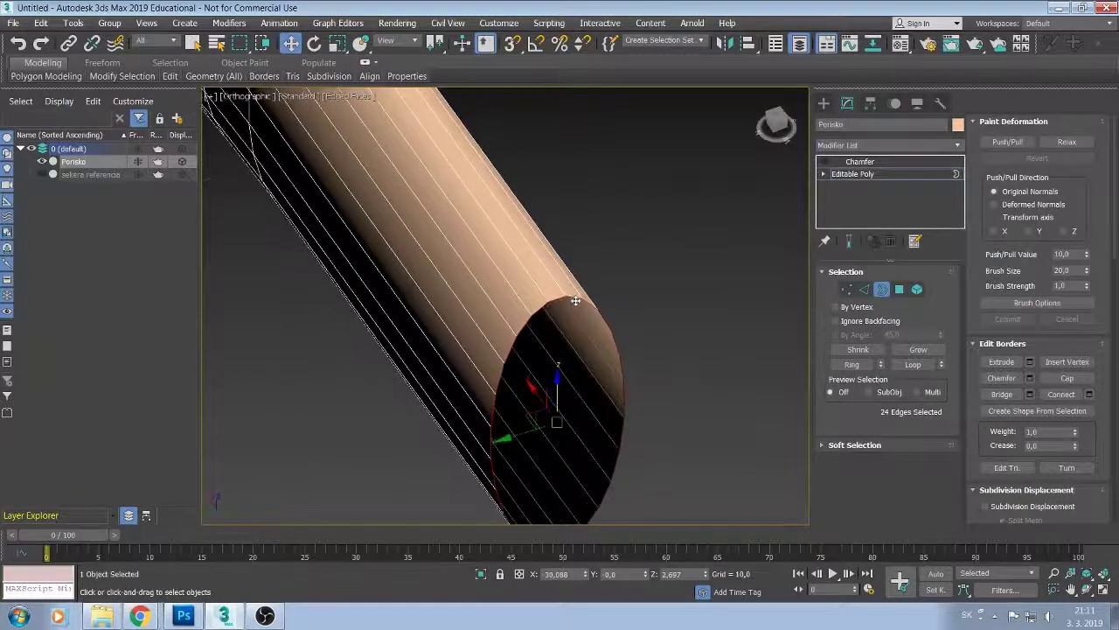
left_click(515, 483)
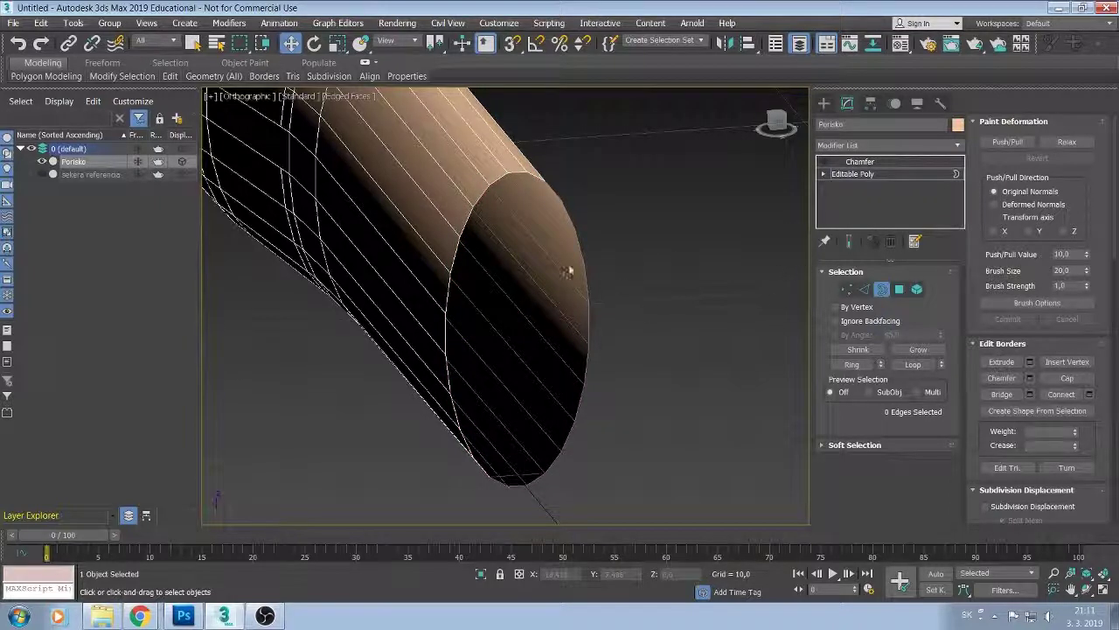
left_click(533, 175)
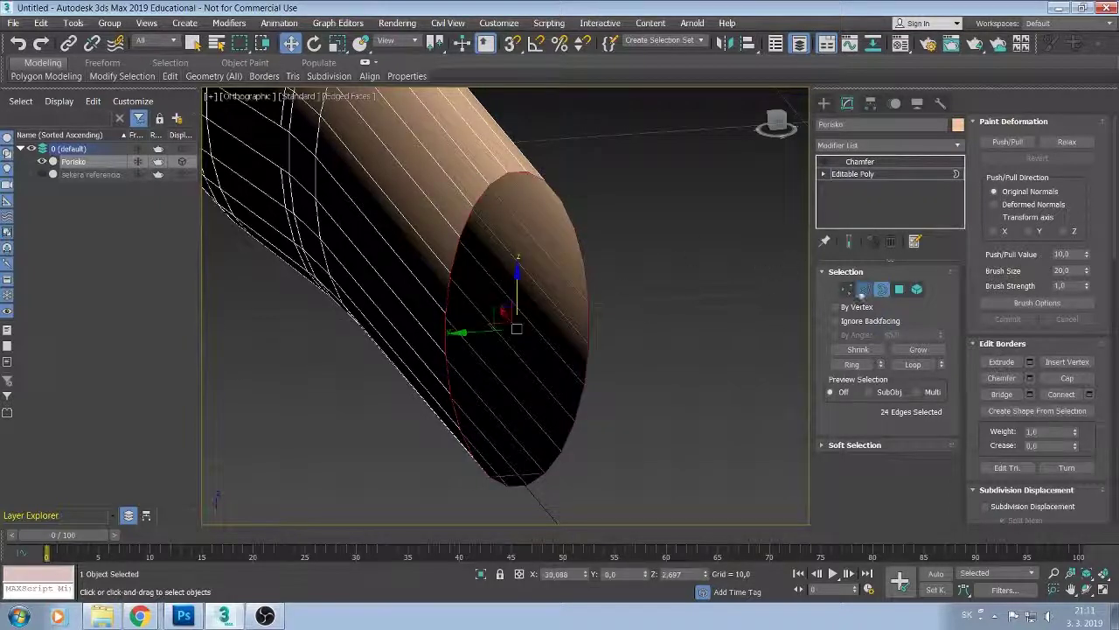
key("2")
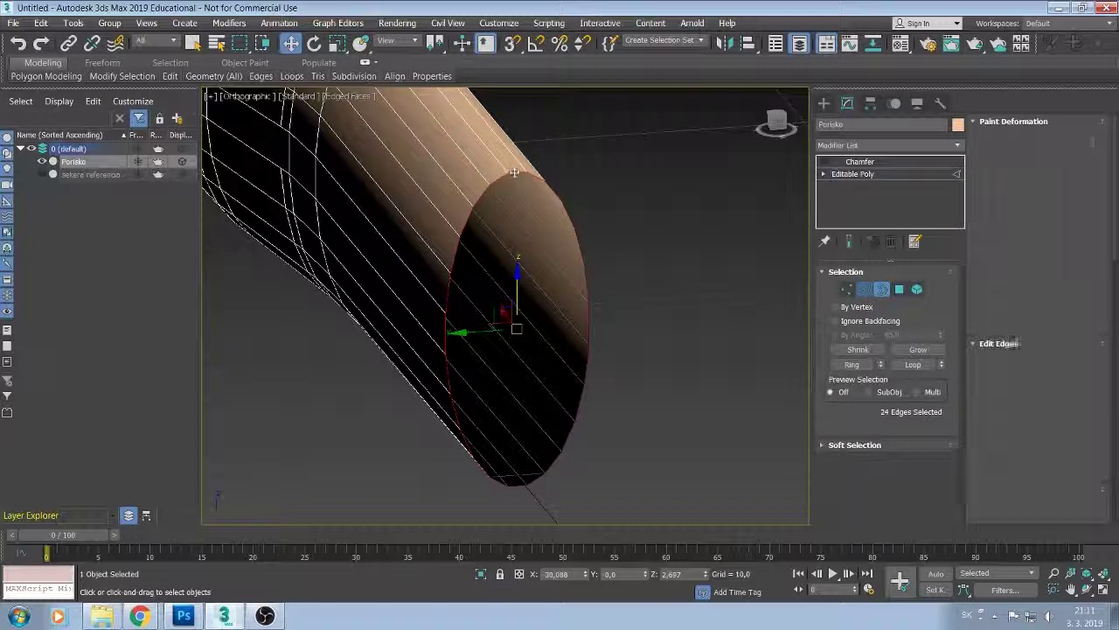
left_click(529, 493, "alt")
left_click(518, 487, "alt")
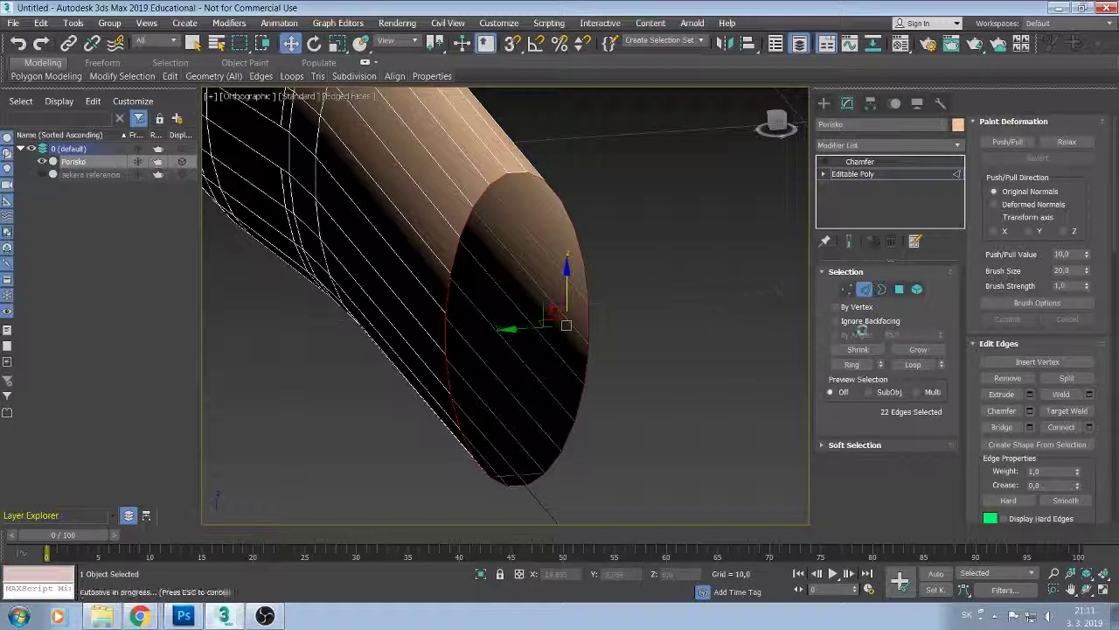
left_click(1001, 426)
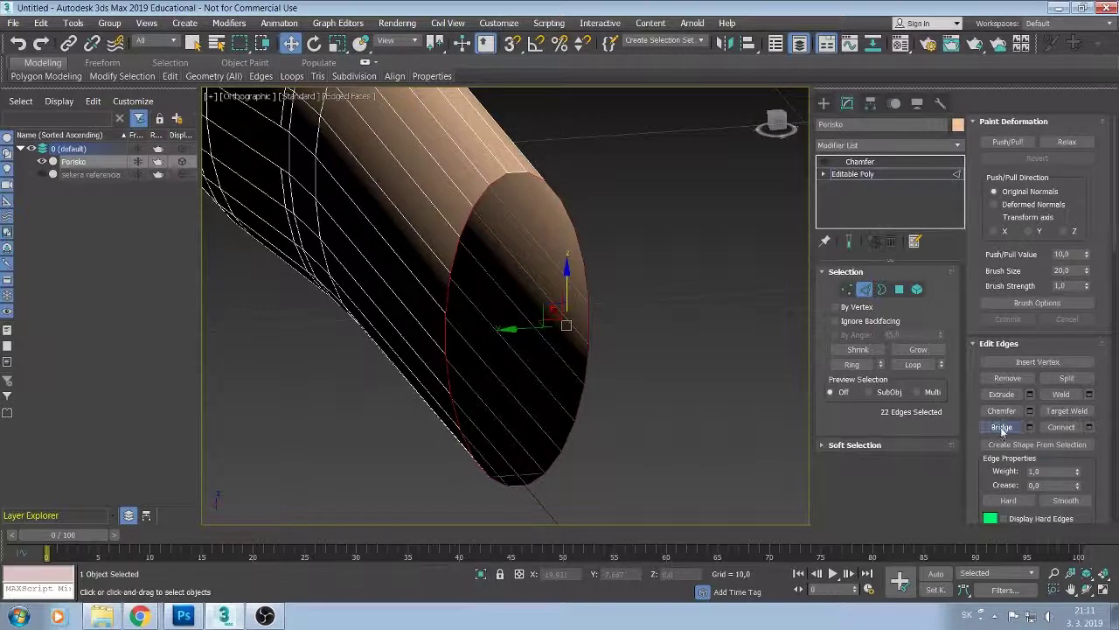
mouse_move(654, 379)
middle_mouse_down("alt")
mouse_move(686, 383)
mouse_move(593, 358)
middle_mouse_up("alt")
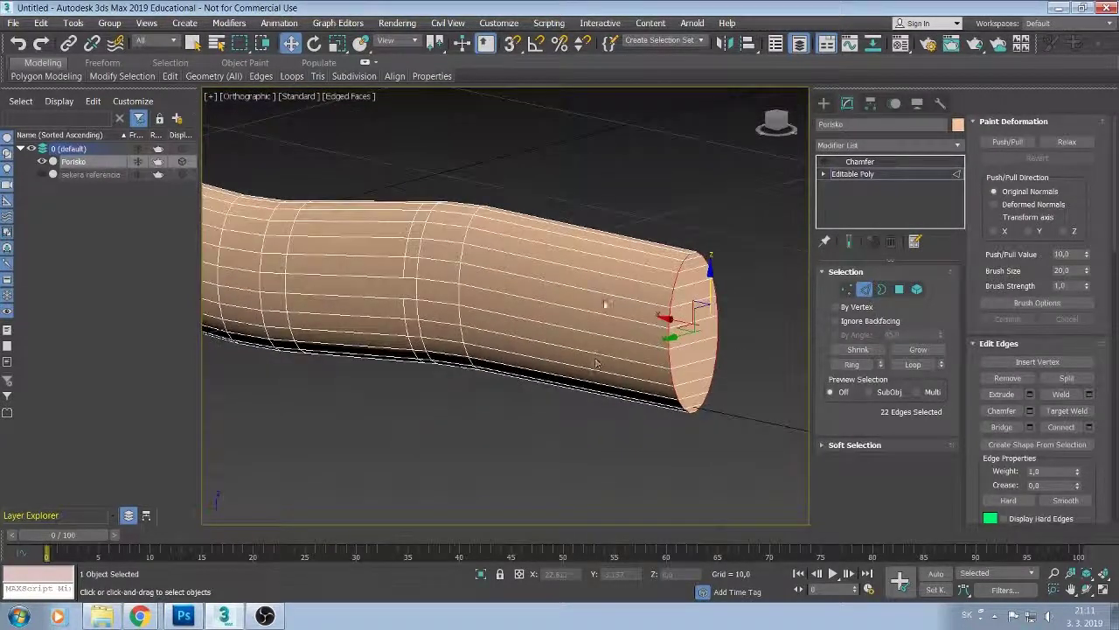
Pick two vertices on the handle, then re-enable the Chamfer modifier and show its settings.
left_click(864, 289)
key("1")
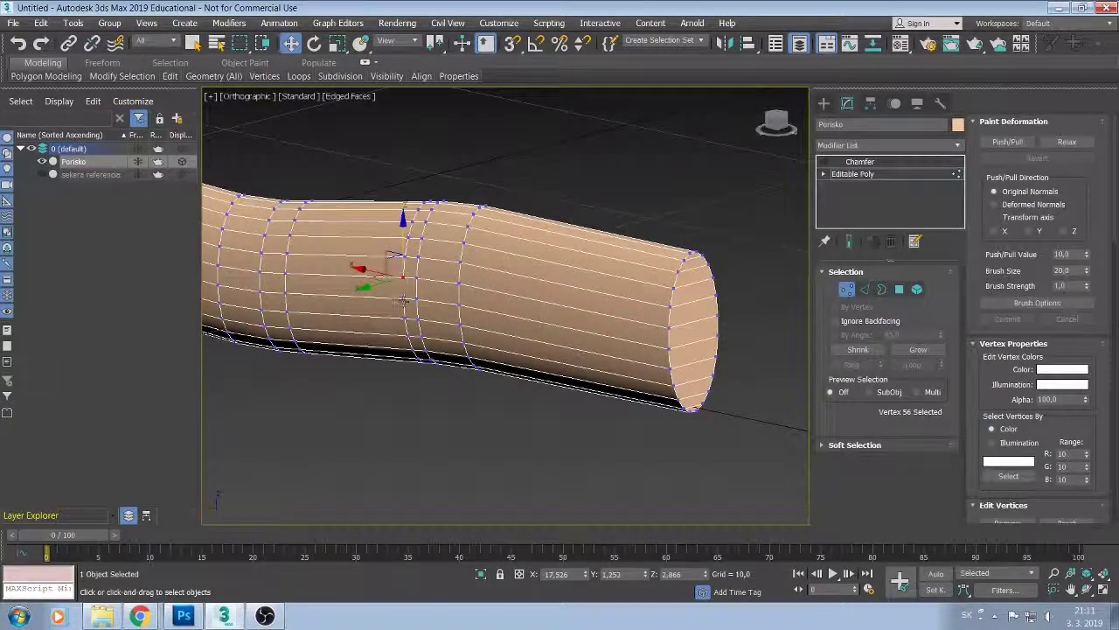
left_click(404, 300)
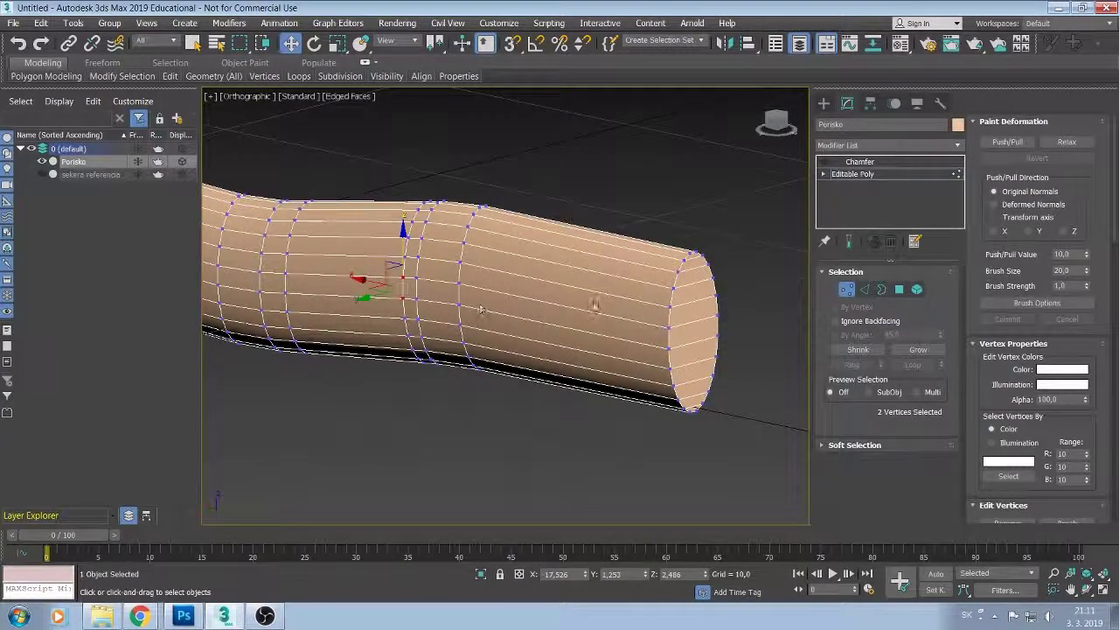
mouse_move(405, 295)
middle_mouse_down("alt")
mouse_move(451, 324)
mouse_move(432, 328)
mouse_move(601, 312)
mouse_move(488, 355)
mouse_move(542, 332)
mouse_move(612, 341)
mouse_move(522, 332)
mouse_move(449, 305)
mouse_move(499, 313)
mouse_move(440, 315)
mouse_move(590, 310)
mouse_move(495, 328)
mouse_move(508, 328)
middle_mouse_up("alt")
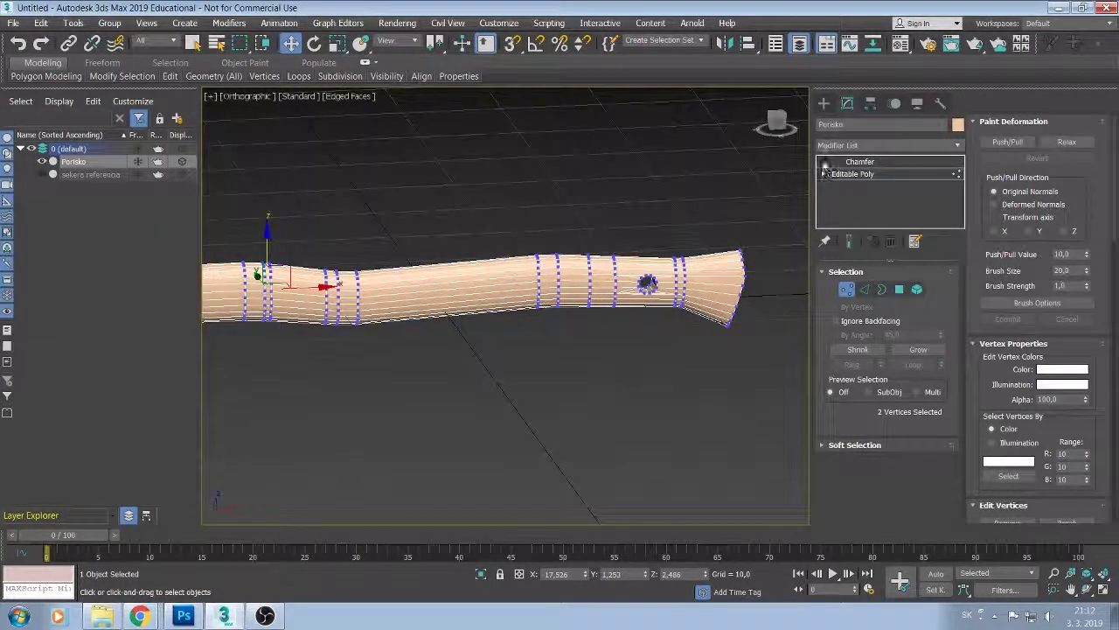
left_click(823, 164)
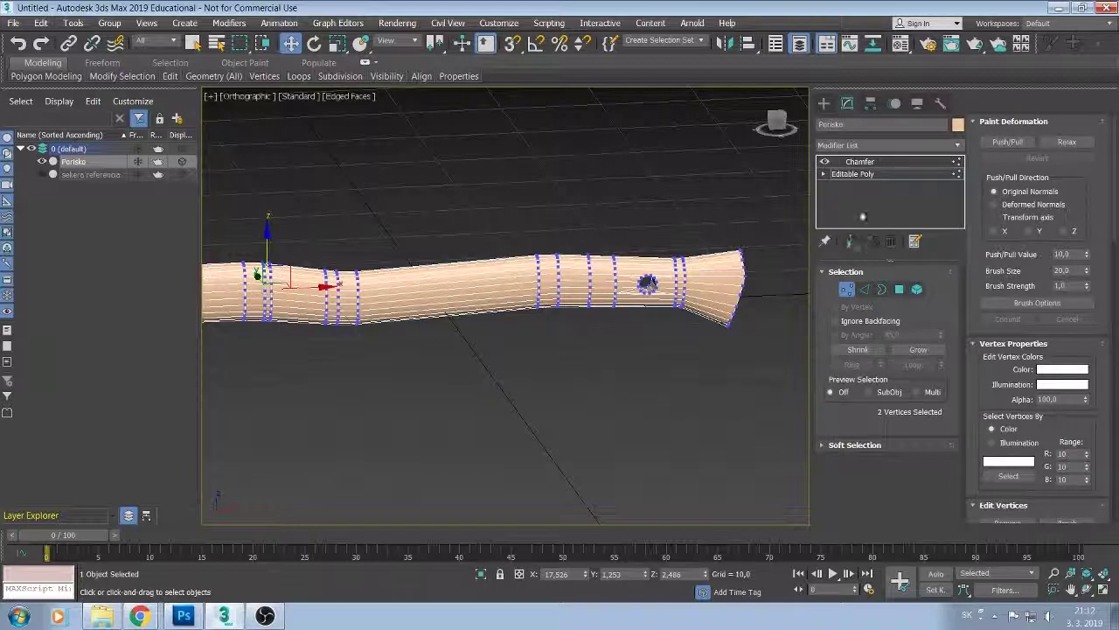
left_click(859, 168)
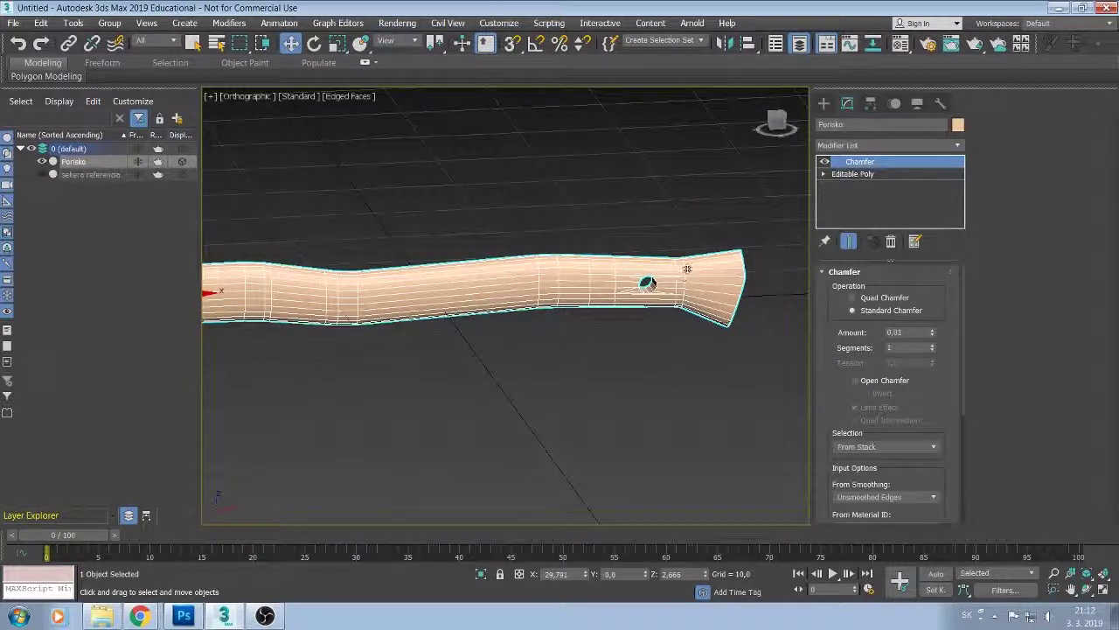
left_click(951, 145)
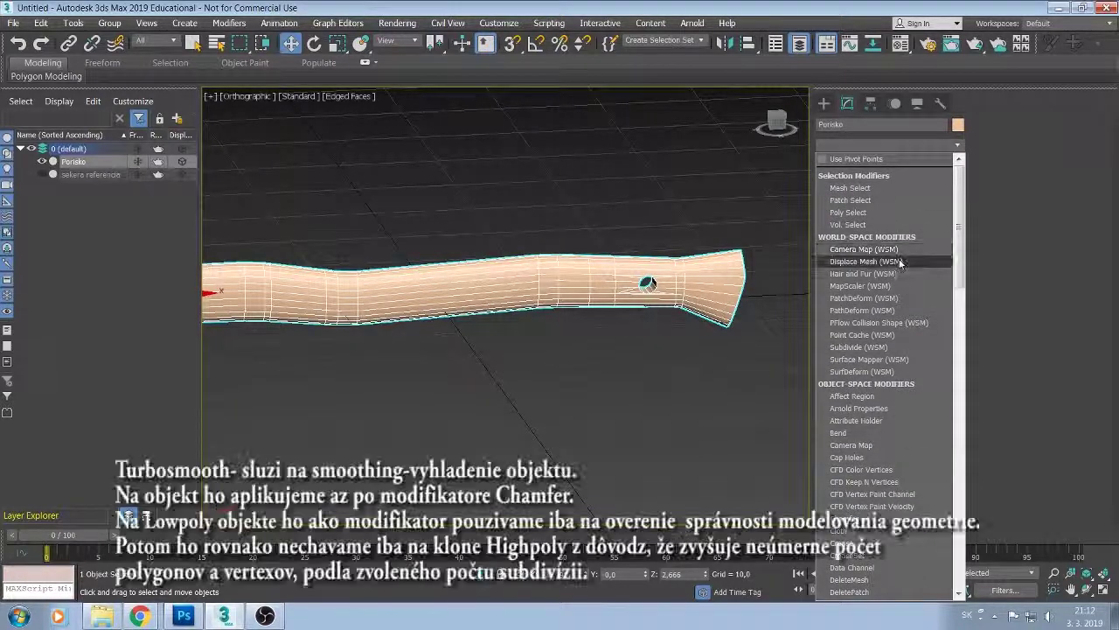
scroll(900, 262, "down", 10)
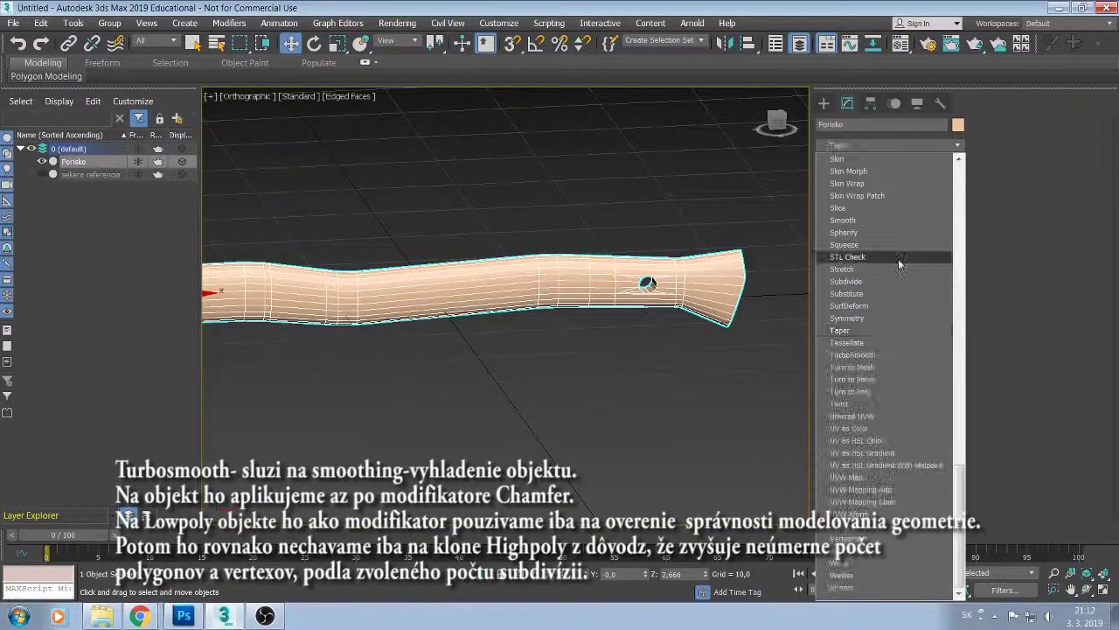
left_click(901, 355)
mouse_move(713, 355)
middle_mouse_down("alt")
mouse_move(638, 322)
mouse_move(631, 346)
middle_mouse_up("alt")
scroll(630, 345, "up", 3)
scroll(631, 345, "up", 2)
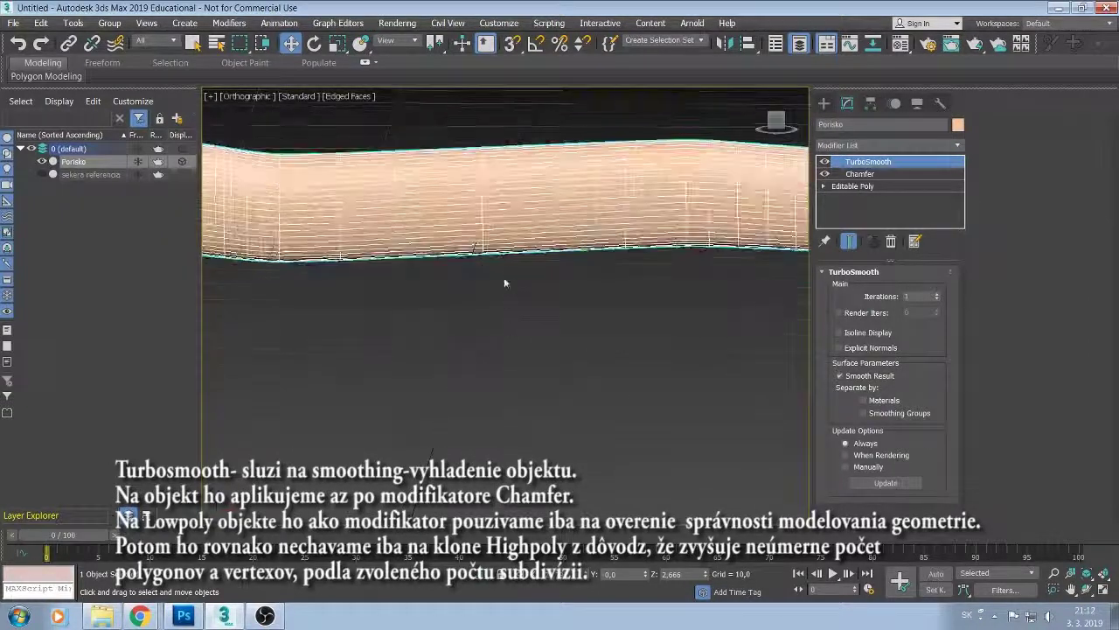
mouse_move(627, 302)
middle_mouse_down()
mouse_move(627, 389)
mouse_move(615, 390)
mouse_move(618, 355)
mouse_move(632, 336)
mouse_move(669, 331)
mouse_move(652, 350)
mouse_move(572, 359)
middle_mouse_up()
scroll(651, 350, "down", 2)
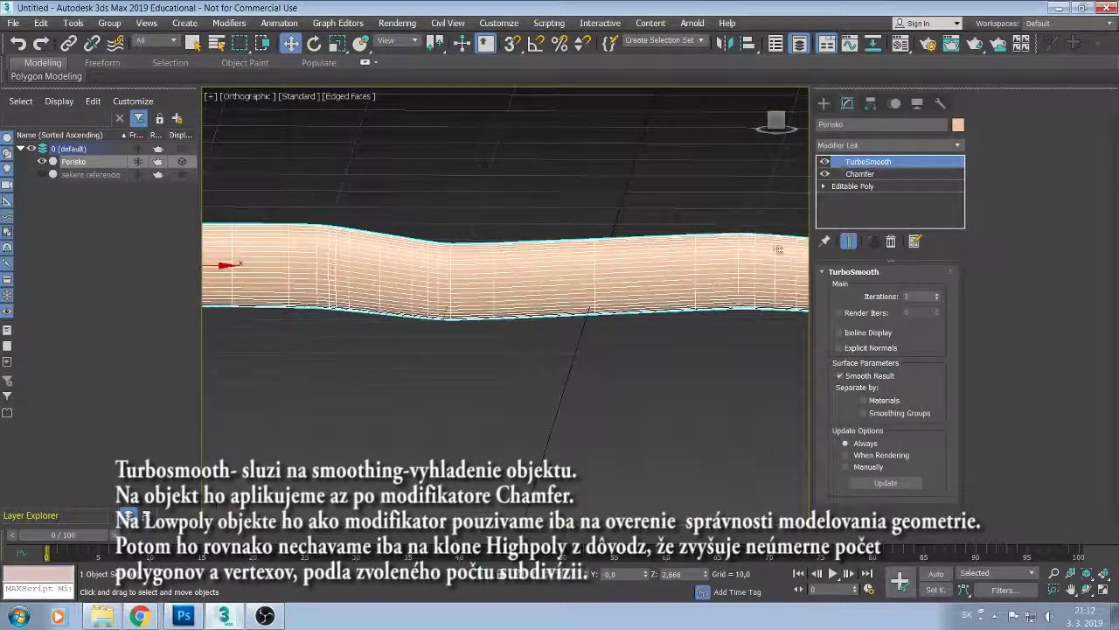
key("F4")
mouse_move(499, 259)
middle_mouse_down("alt")
mouse_move(450, 363)
mouse_move(393, 381)
mouse_move(648, 351)
middle_mouse_up("alt")
scroll(649, 352, "up", 2)
scroll(649, 351, "up", 3)
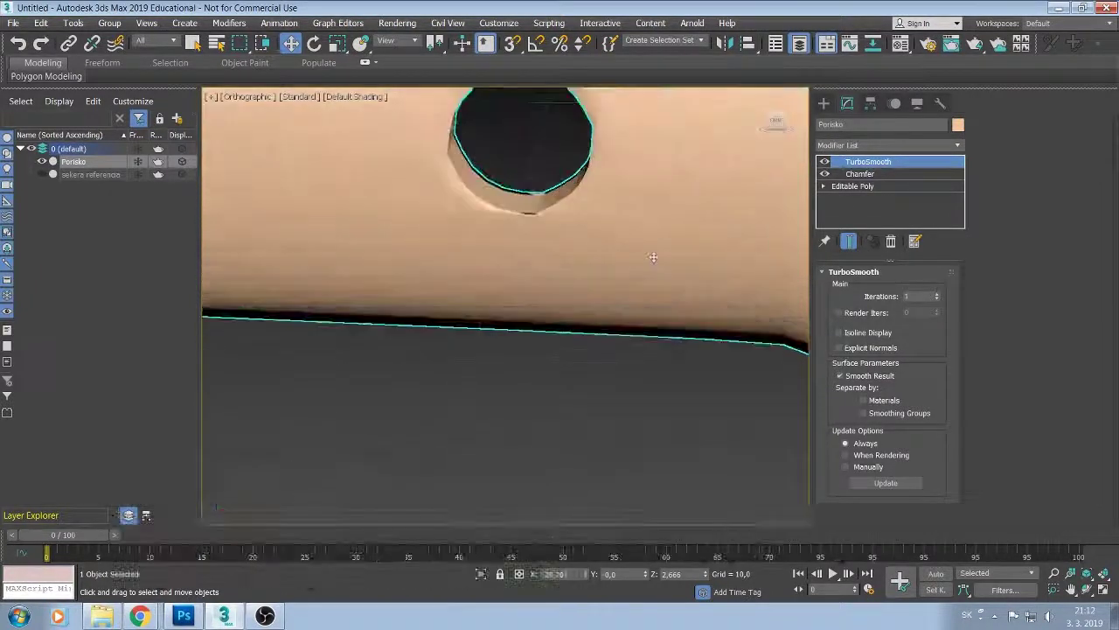
mouse_move(621, 272)
middle_mouse_down()
mouse_move(606, 347)
mouse_move(609, 339)
middle_mouse_up()
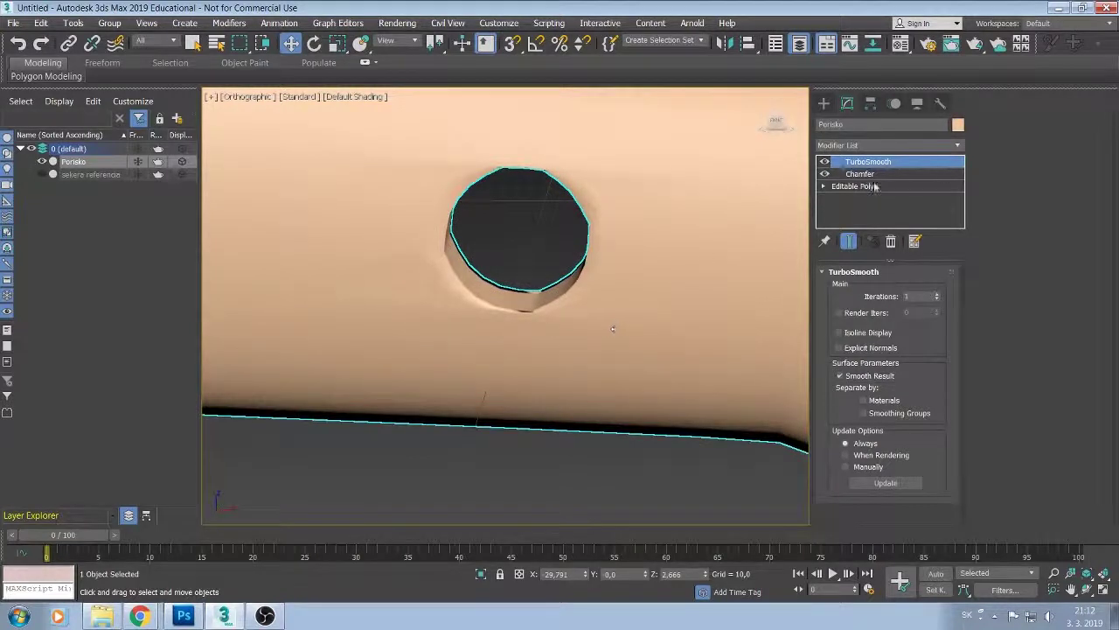
scroll(485, 396, "down", 3)
mouse_move(545, 317)
middle_mouse_down("alt")
mouse_move(615, 314)
mouse_move(683, 333)
middle_mouse_up("alt")
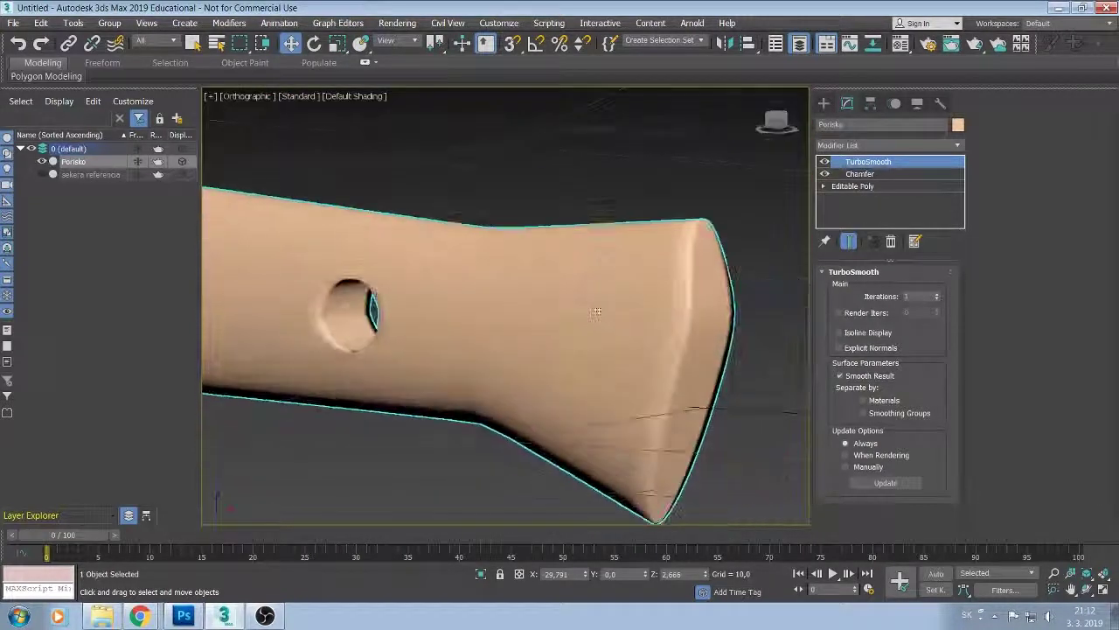
left_click(826, 175)
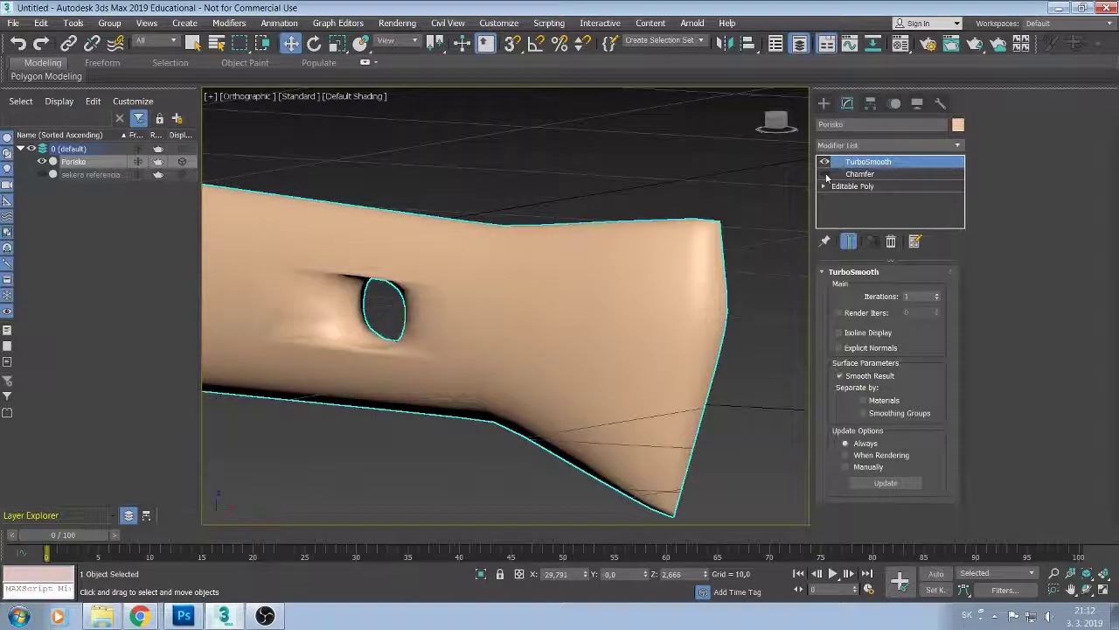
key("ctrl+z")
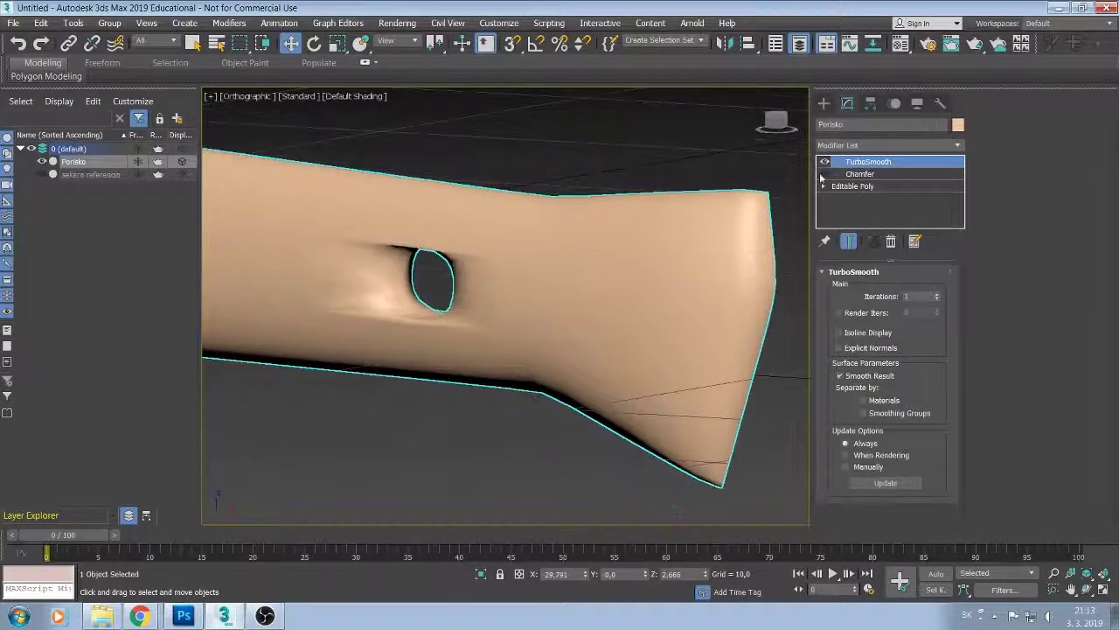
scroll(542, 330, "up", 2)
scroll(545, 302, "up", 2)
scroll(545, 297, "down", 1)
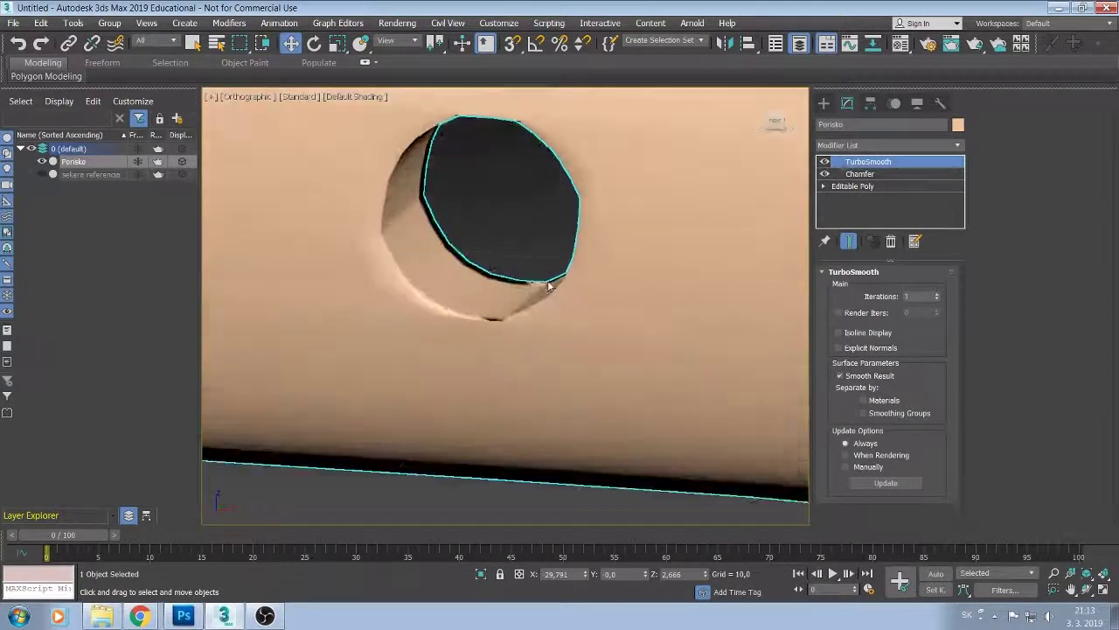
scroll(524, 315, "down", 1)
scroll(478, 317, "down", 1)
scroll(478, 317, "down", 1)
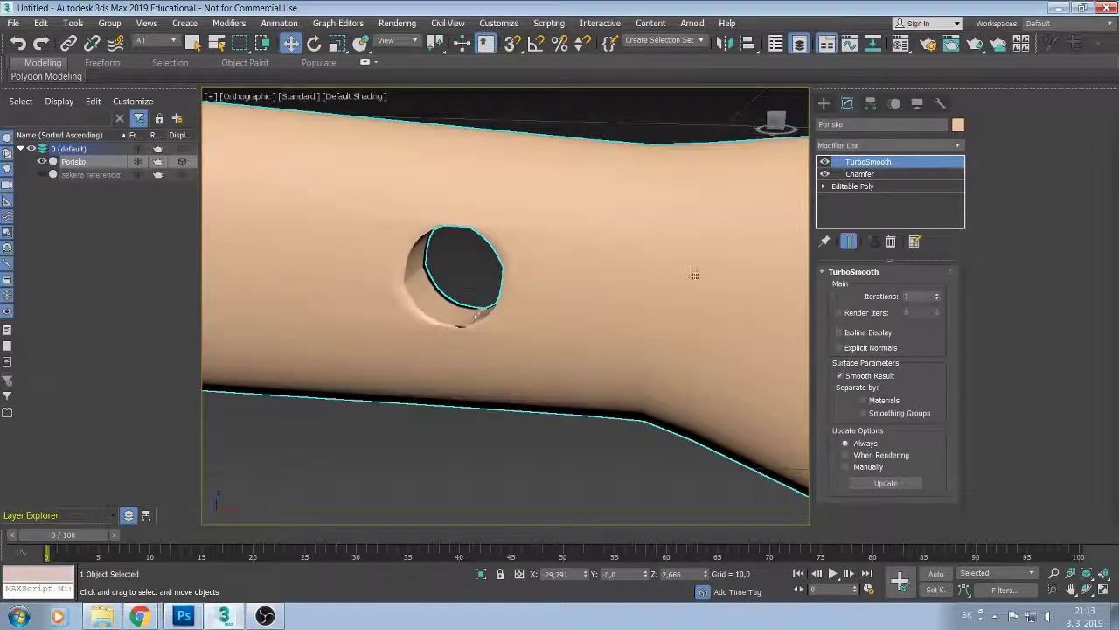
scroll(568, 306, "down", 2)
mouse_move(612, 305)
middle_mouse_down()
mouse_move(368, 276)
mouse_move(428, 281)
mouse_move(412, 278)
middle_mouse_up()
scroll(517, 285, "down", 2)
scroll(499, 280, "down", 2)
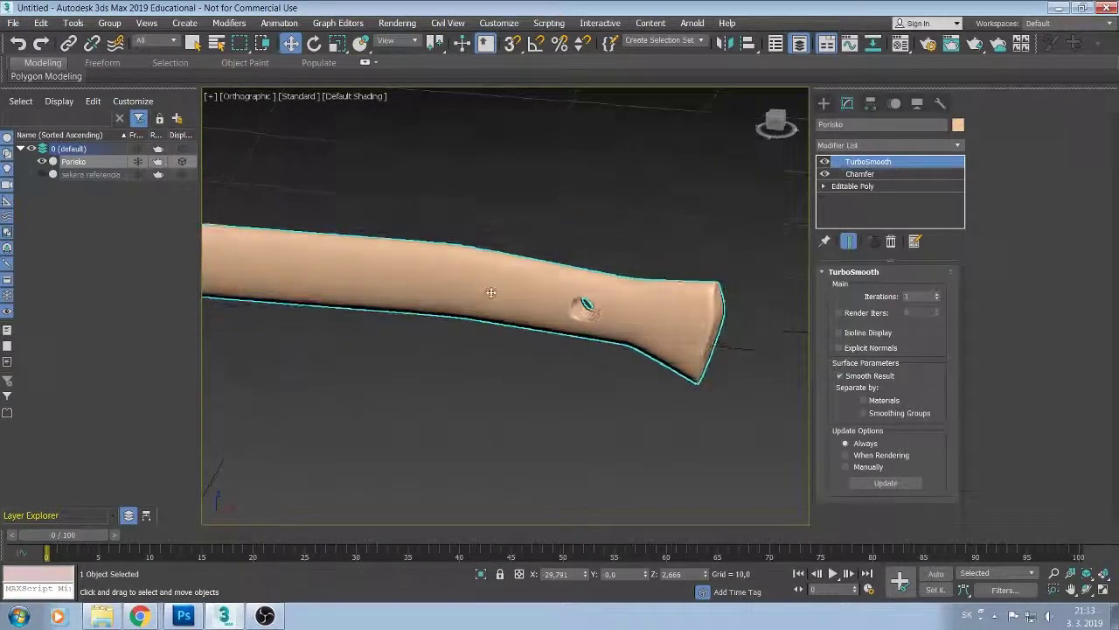
scroll(521, 263, "up", 3)
At Porisko's Editable Poly level with Edged Faces on, loop-select the 12 edges around the hole.
left_click(853, 186)
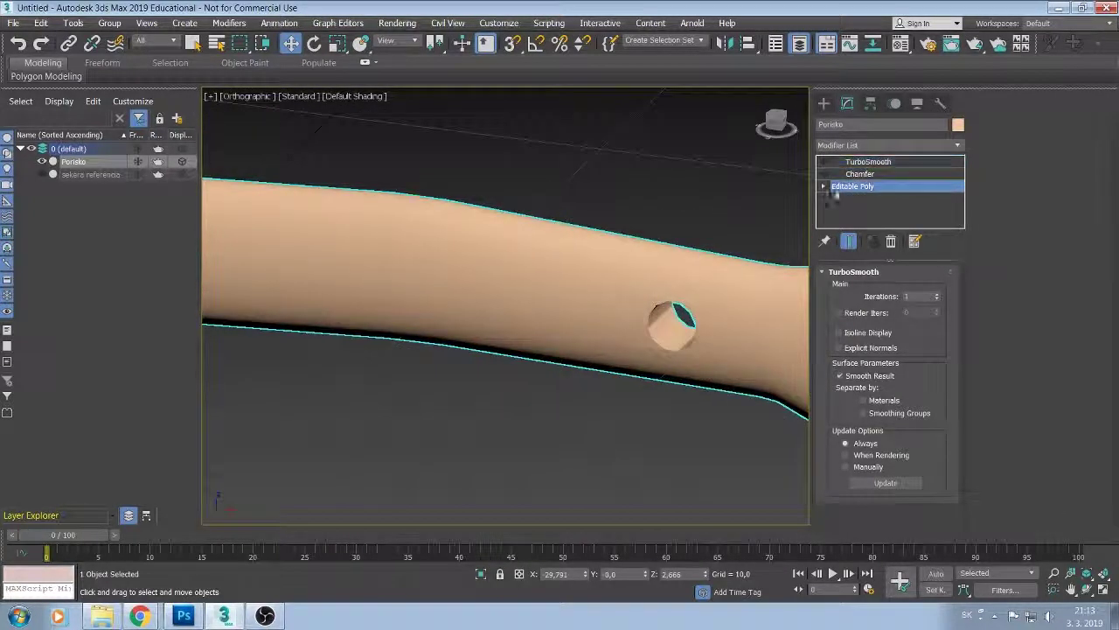
mouse_move(700, 307)
middle_mouse_down("alt")
mouse_move(714, 308)
mouse_move(600, 308)
mouse_move(552, 189)
middle_mouse_up("alt")
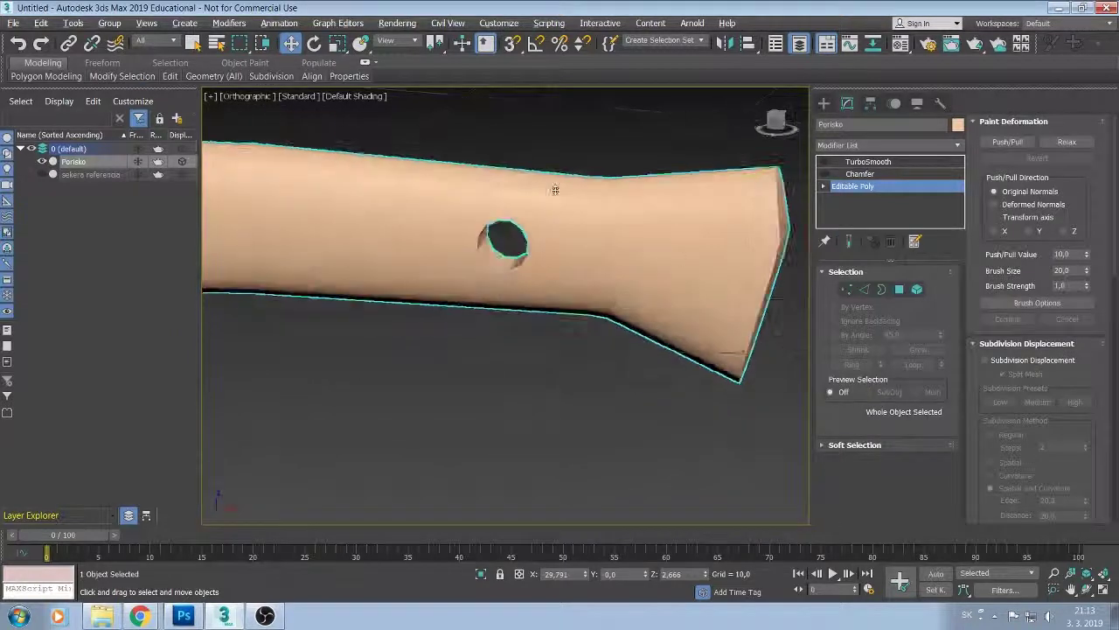
key("F4")
middle_click_drag(565, 269, 749, 273, "alt")
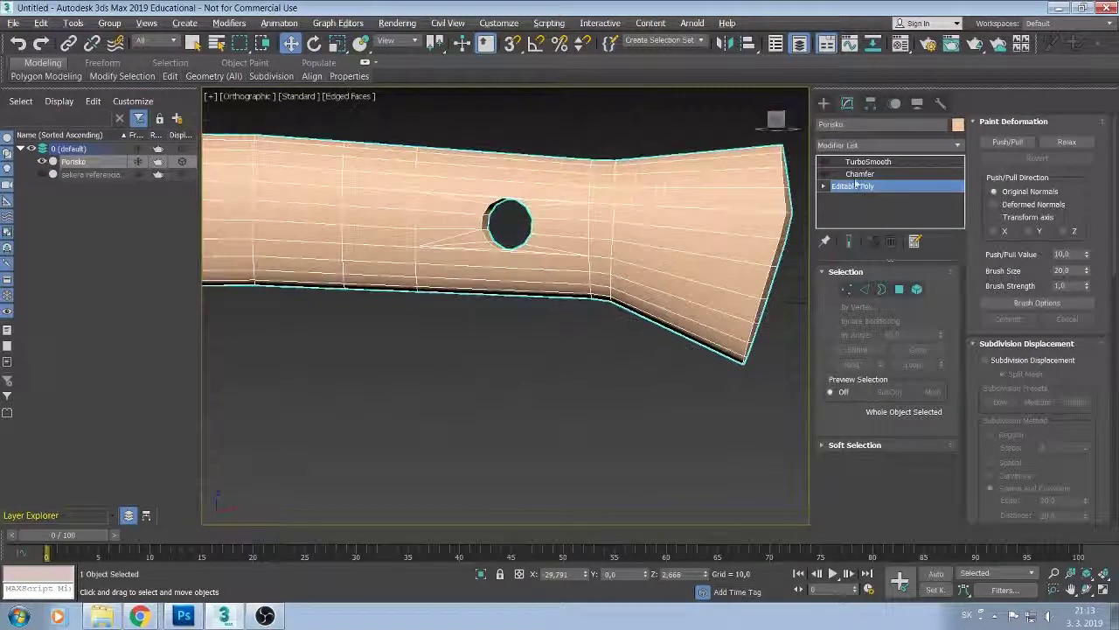
middle_click_drag(609, 259, 595, 269, "alt")
left_click(864, 289)
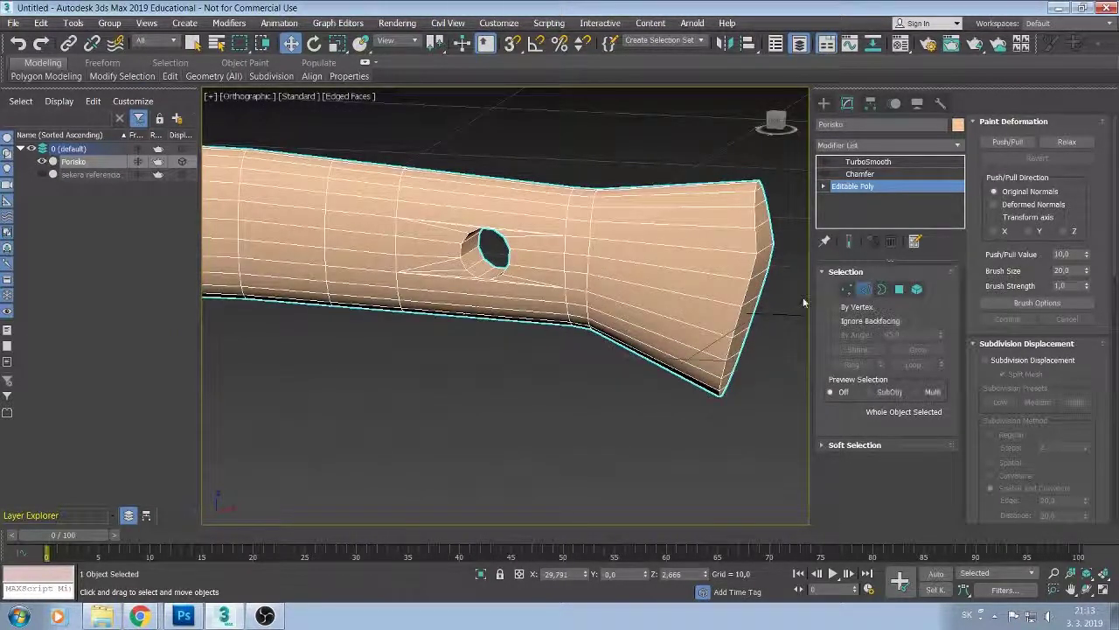
left_click(470, 249)
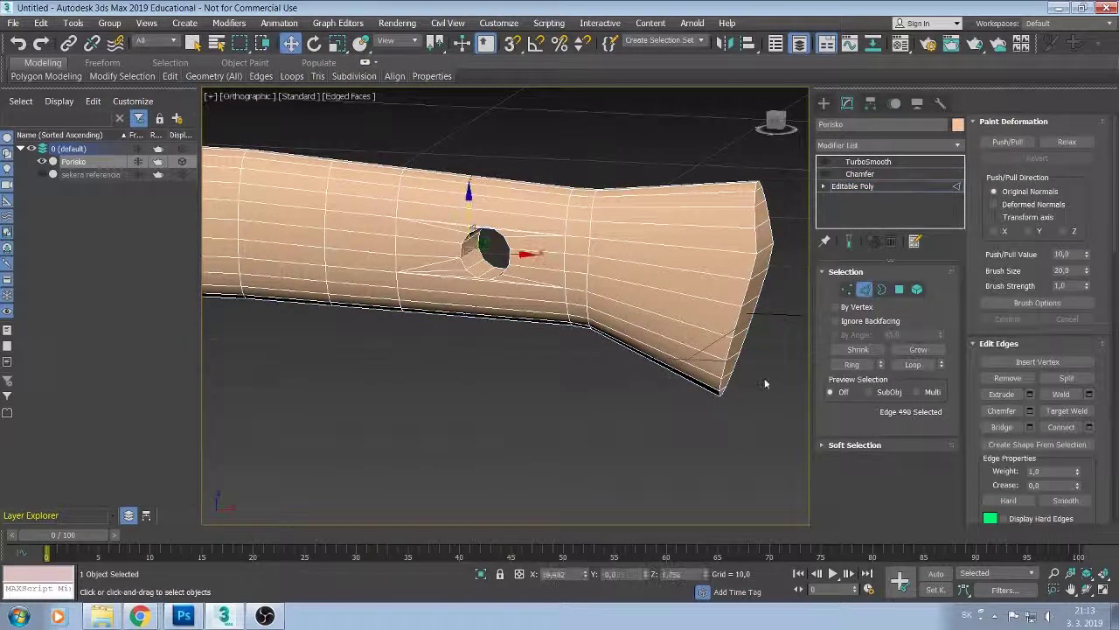
left_click(852, 364)
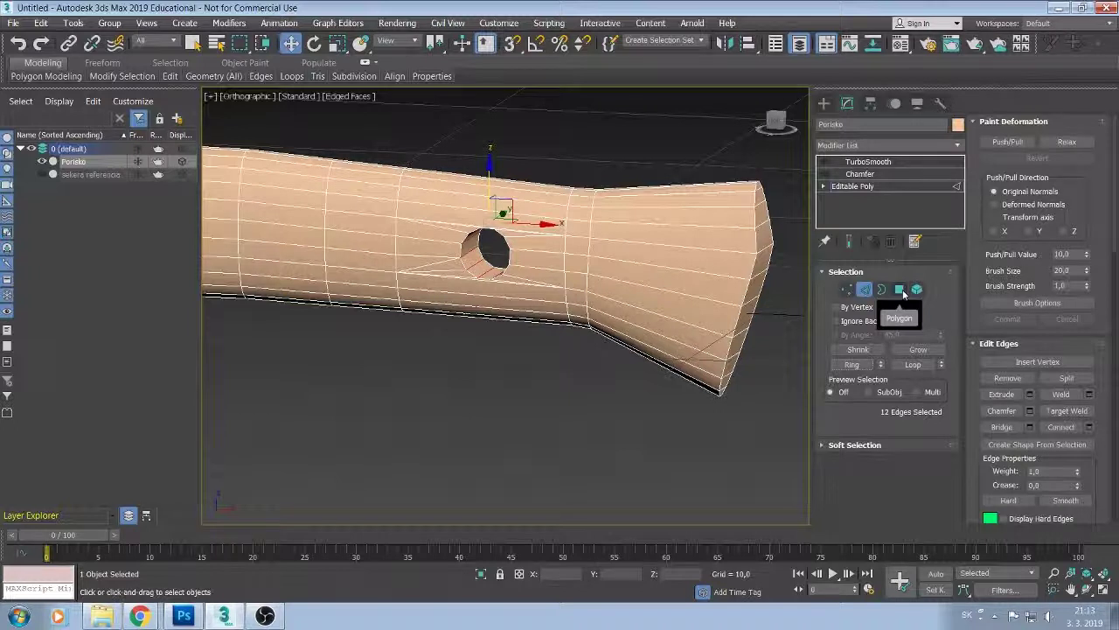
Select the hole's faces plus all the flat end-cap polygons in Polygon mode.
left_click(900, 289, "ctrl")
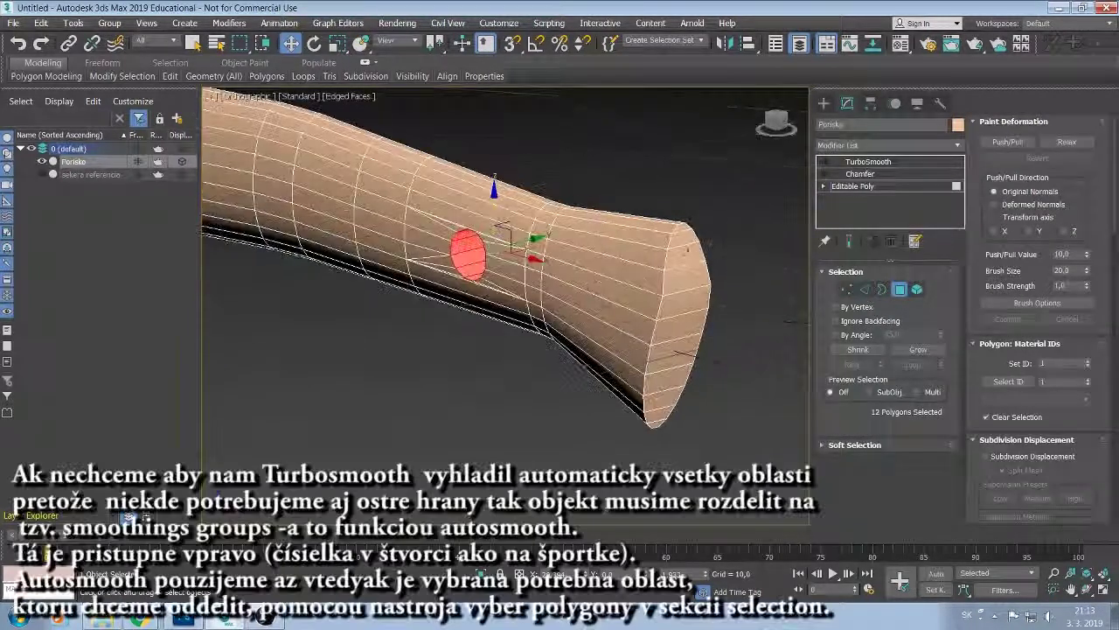
left_click(683, 238, "ctrl")
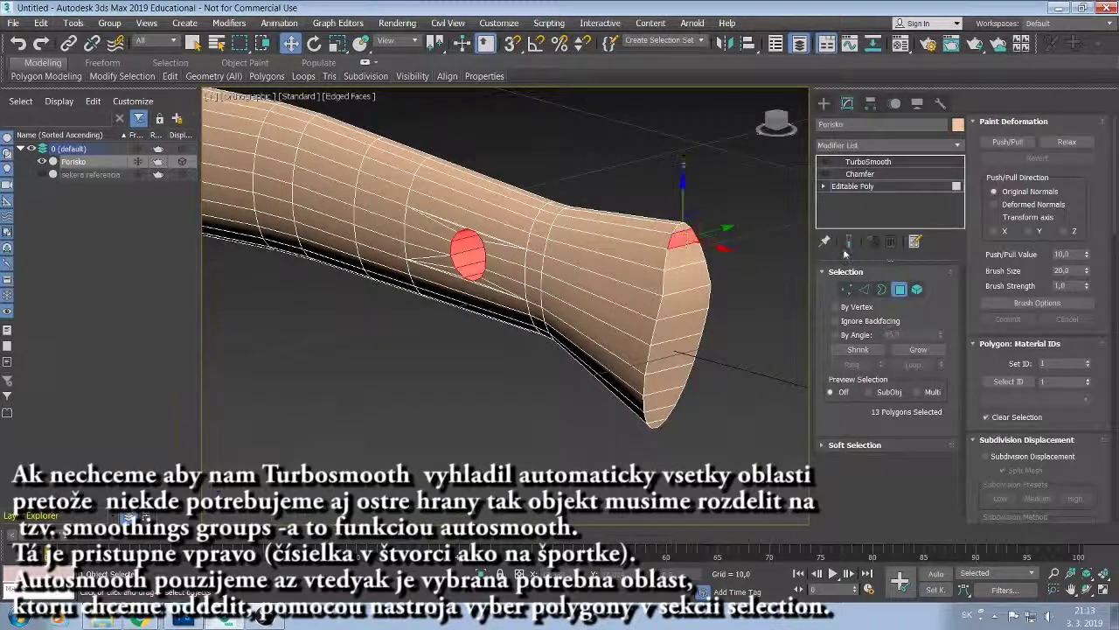
left_click(686, 254, "ctrl")
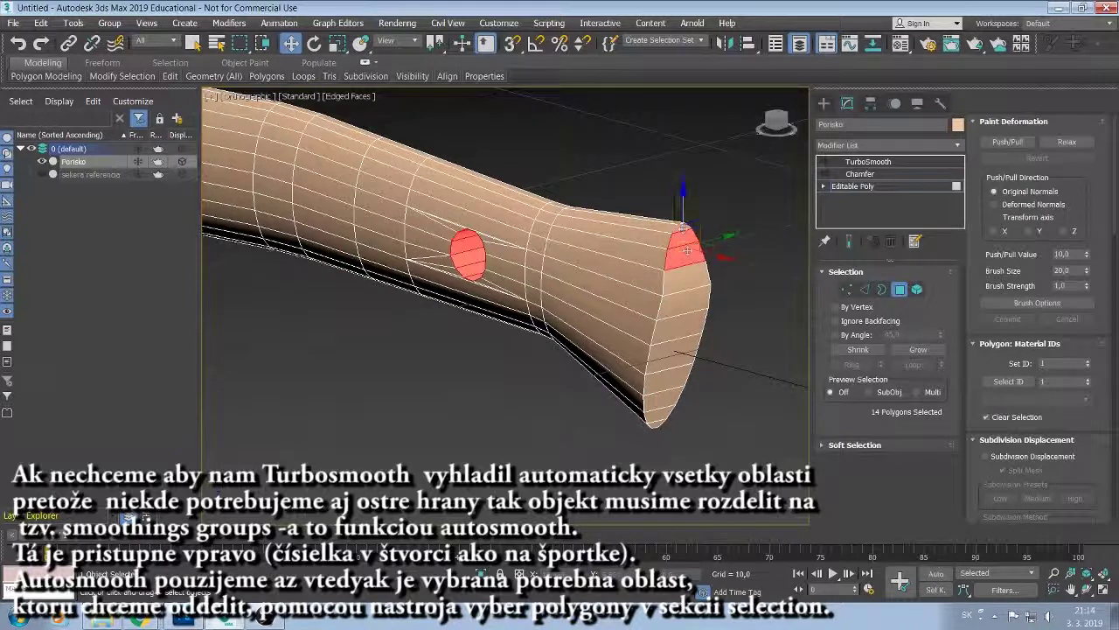
left_click(679, 295, "ctrl")
left_click(680, 308, "ctrl")
left_click(680, 318, "ctrl")
left_click(665, 414, "ctrl")
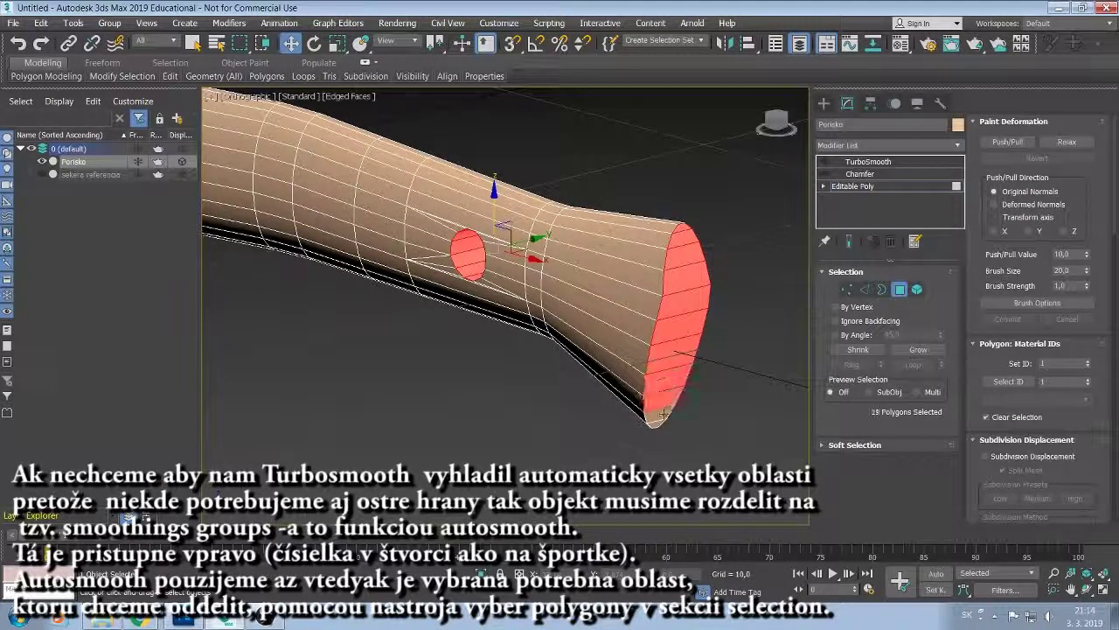
middle_click_drag(500, 225, 500, 313, "alt")
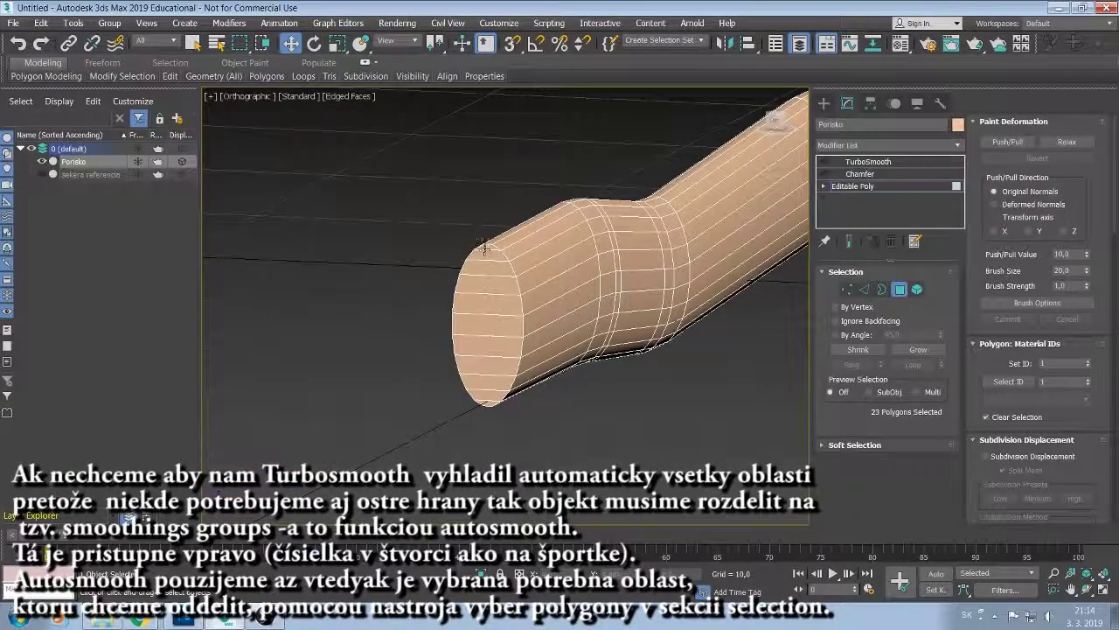
left_click_drag(483, 248, 480, 350, "ctrl")
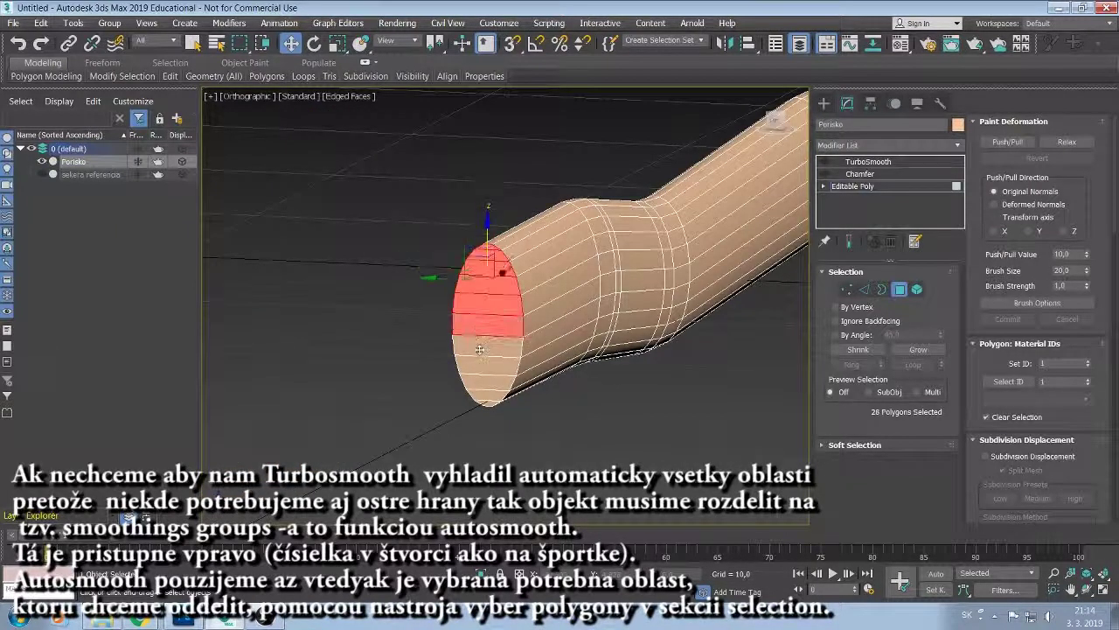
left_click_drag(479, 350, 494, 389, "ctrl")
mouse_move(494, 389)
middle_mouse_down("alt")
mouse_move(609, 374)
mouse_move(526, 357)
middle_mouse_up("alt")
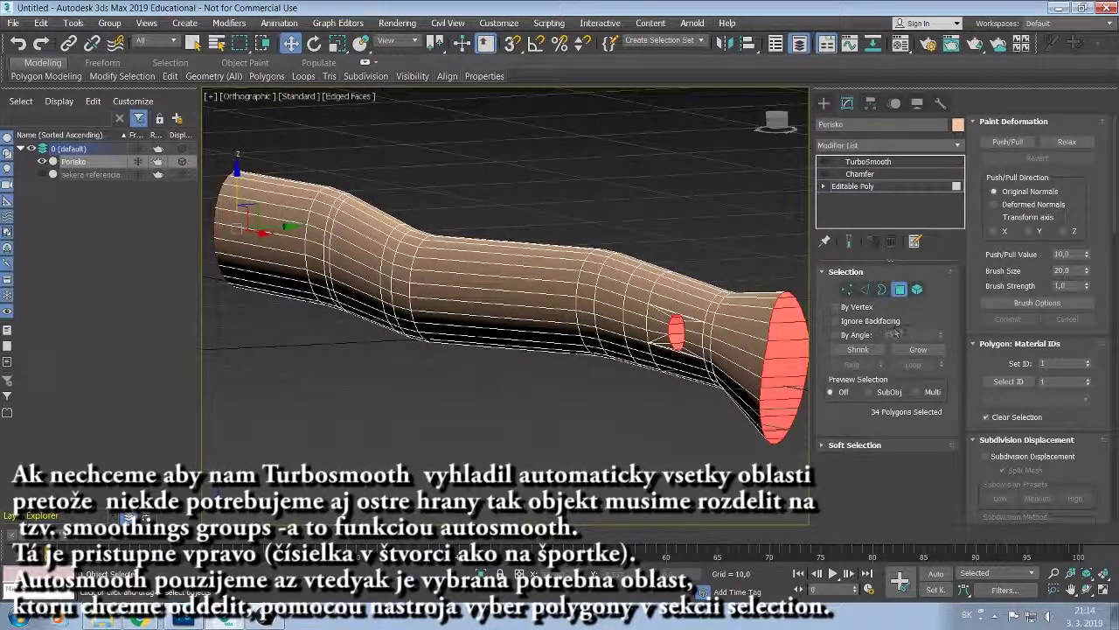
Auto Smooth the selection, invert to the handle body with Ctrl+I, then deselect.
mouse_move(1115, 210)
left_mouse_down()
mouse_move(1101, 417)
mouse_move(1027, 468)
left_mouse_up()
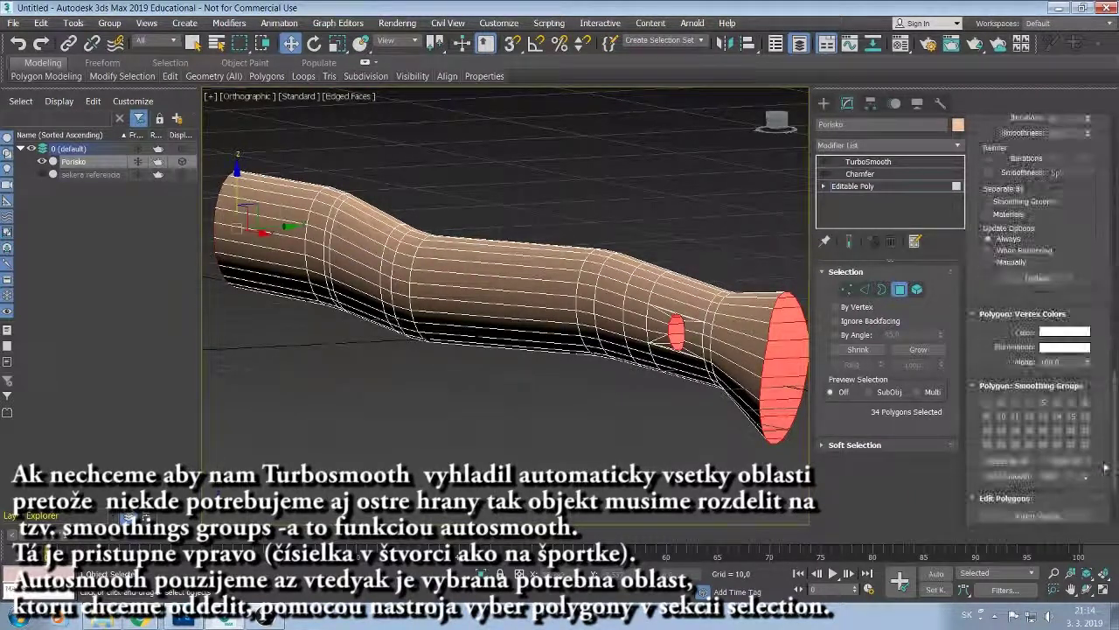
left_click(1008, 475)
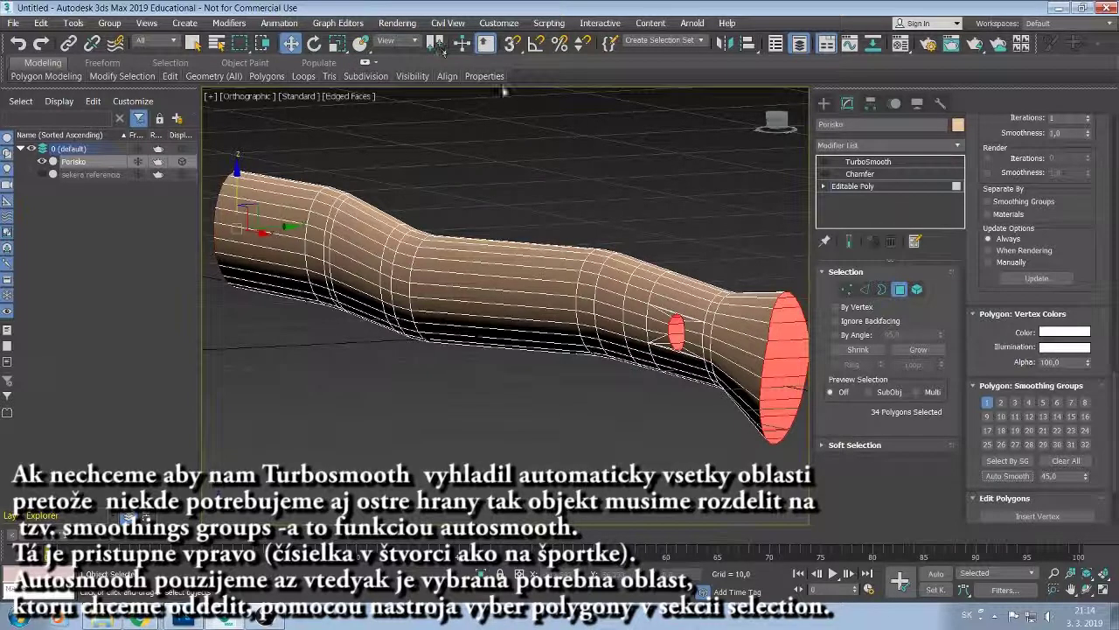
key("ctrl+i")
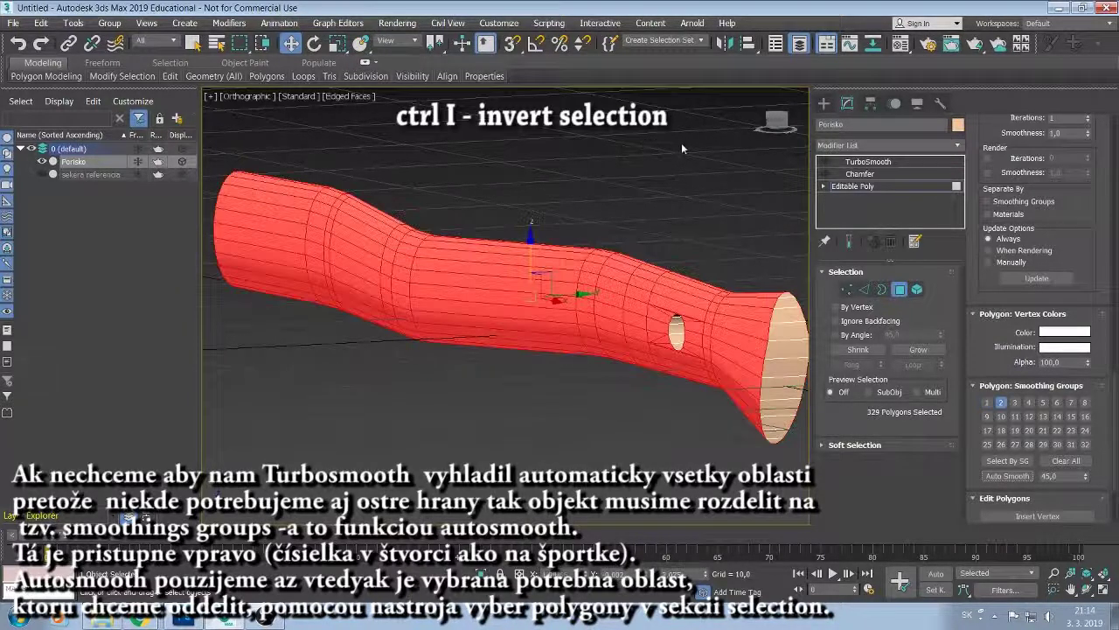
mouse_move(683, 433)
middle_mouse_down("alt")
mouse_move(635, 385)
mouse_move(684, 248)
middle_mouse_up("alt")
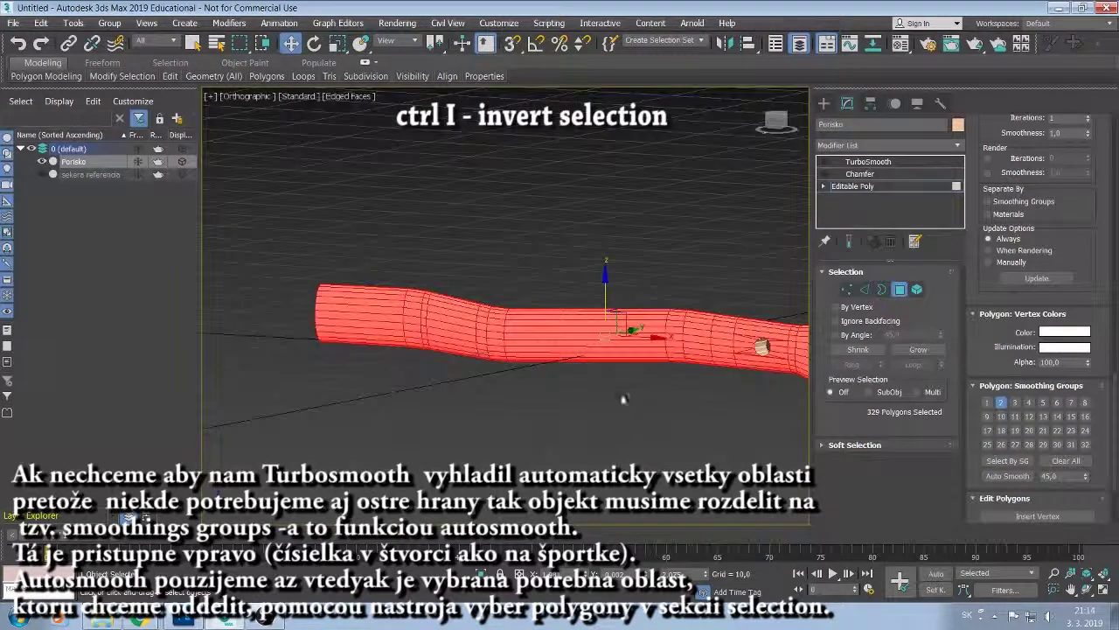
left_click(683, 247)
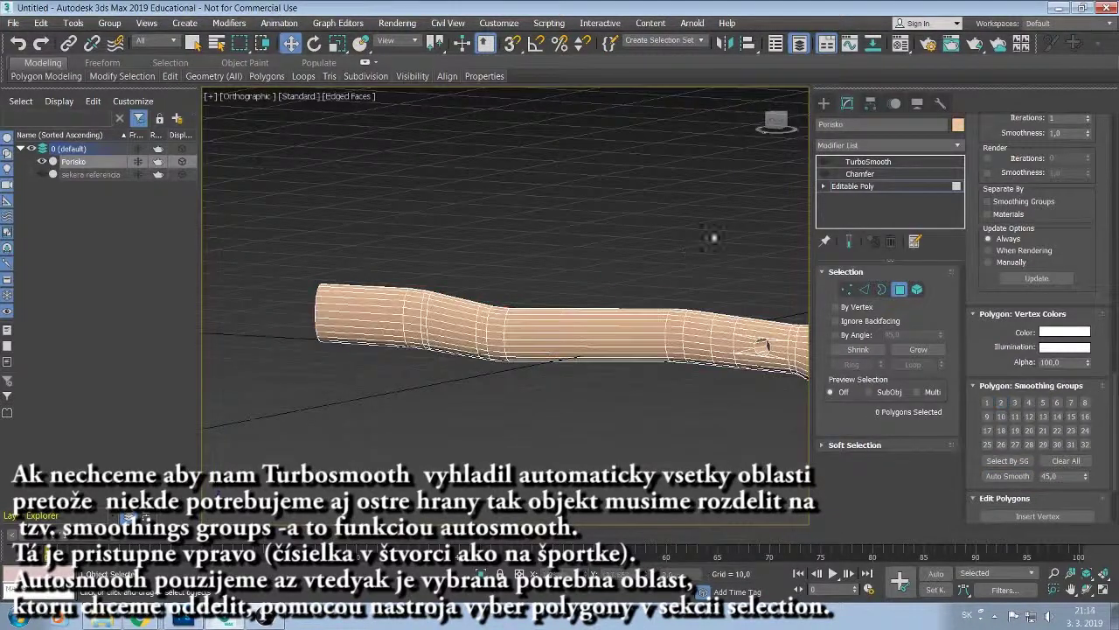
left_click(866, 162)
scroll(647, 319, "up", 2)
scroll(647, 319, "up", 3)
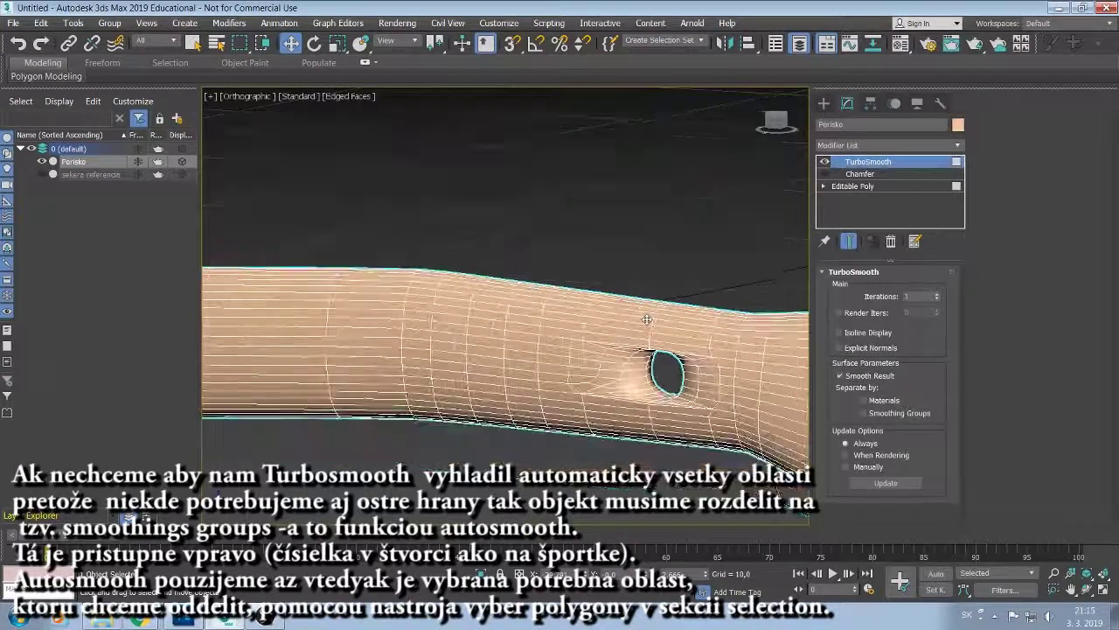
scroll(647, 319, "down", 3)
middle_click_drag(647, 319, 700, 307, "alt")
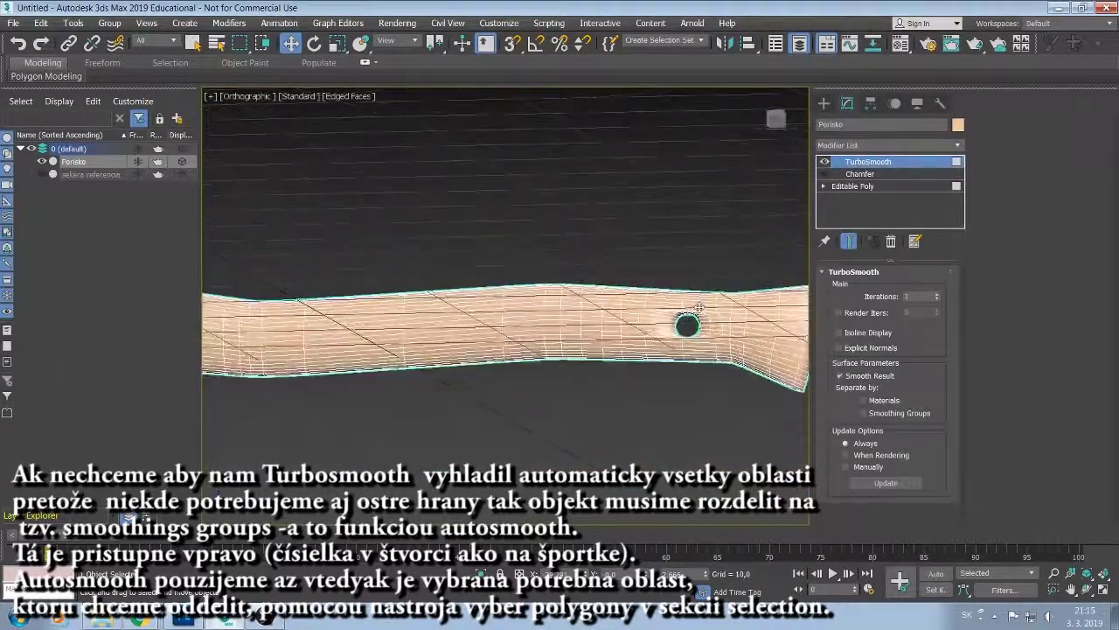
scroll(695, 306, "up", 1)
scroll(691, 305, "up", 1)
scroll(682, 303, "up", 2)
scroll(667, 301, "up", 2)
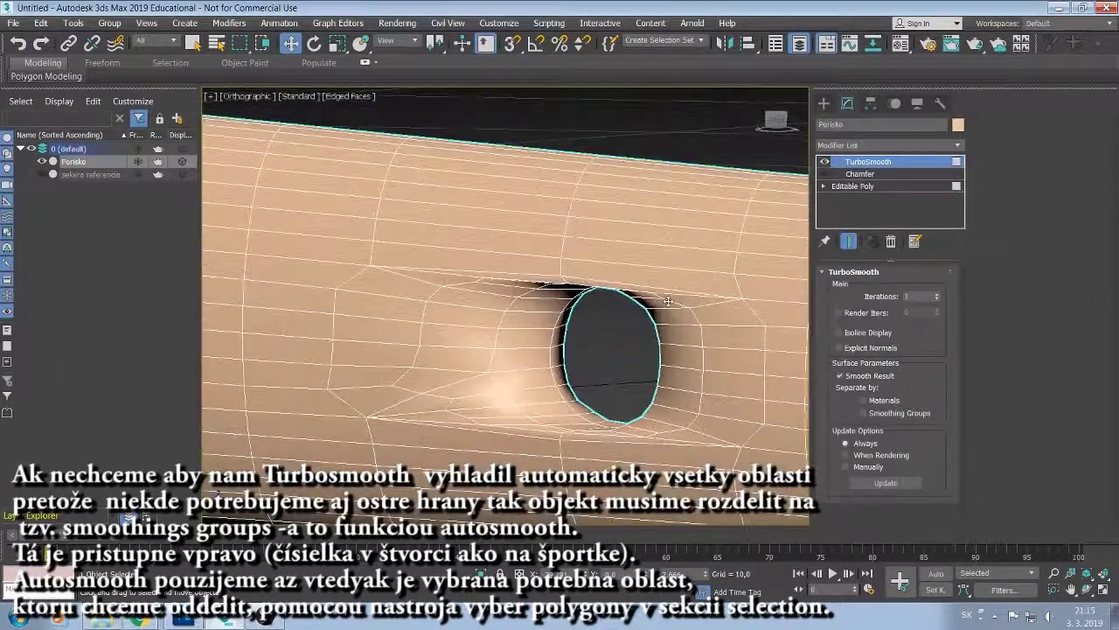
middle_click_drag(671, 319, 656, 280, "alt")
scroll(656, 279, "down", 2)
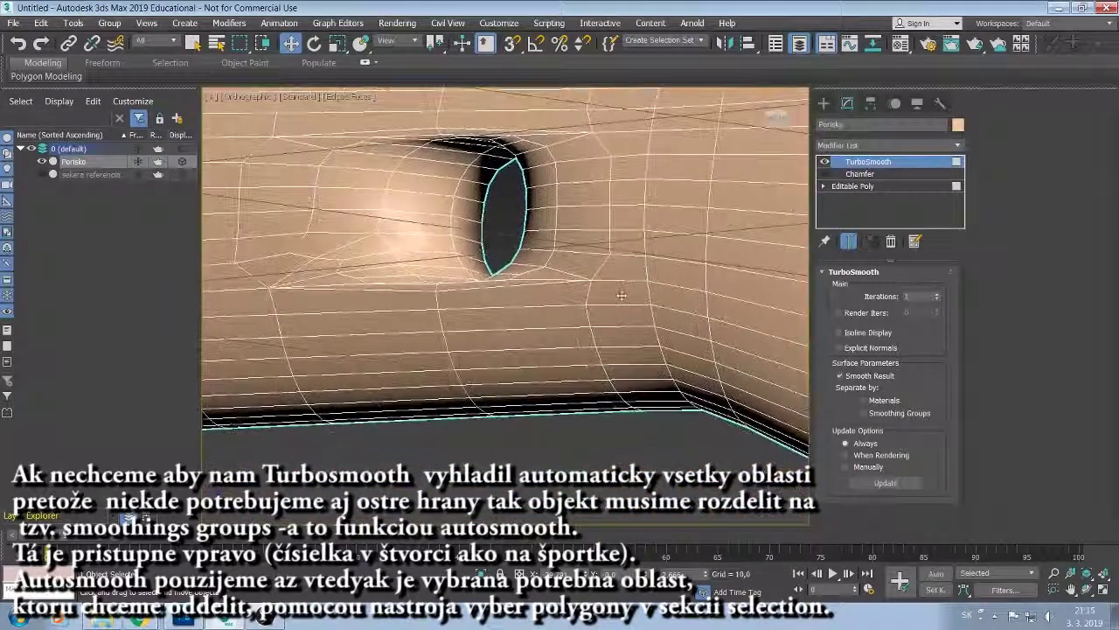
scroll(644, 236, "up", 3)
scroll(484, 279, "down", 3)
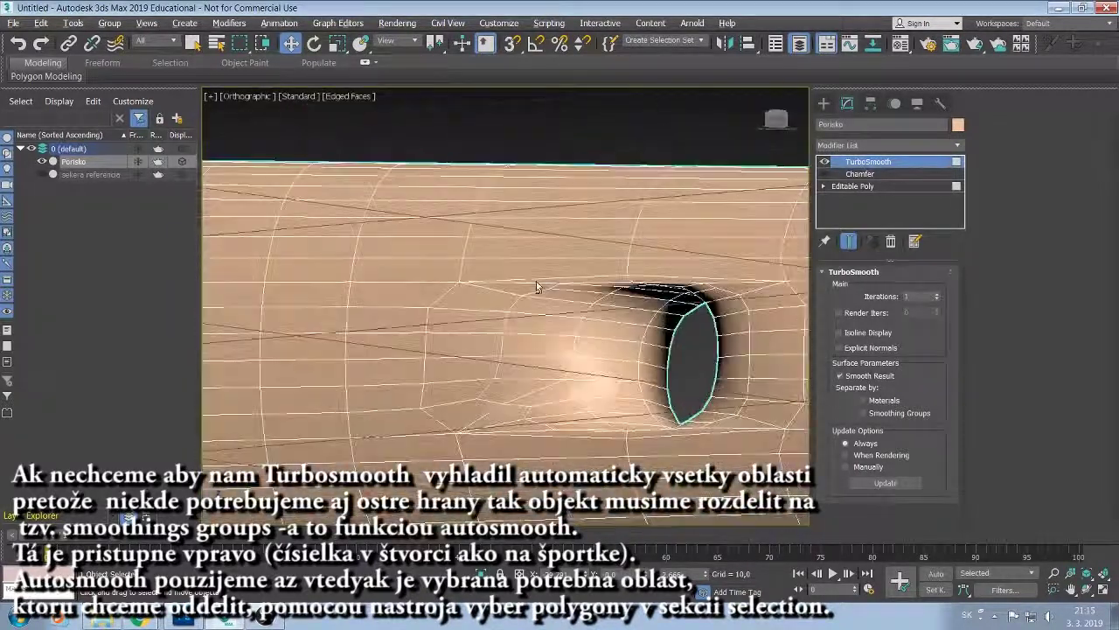
scroll(484, 280, "down", 1)
left_click(857, 186)
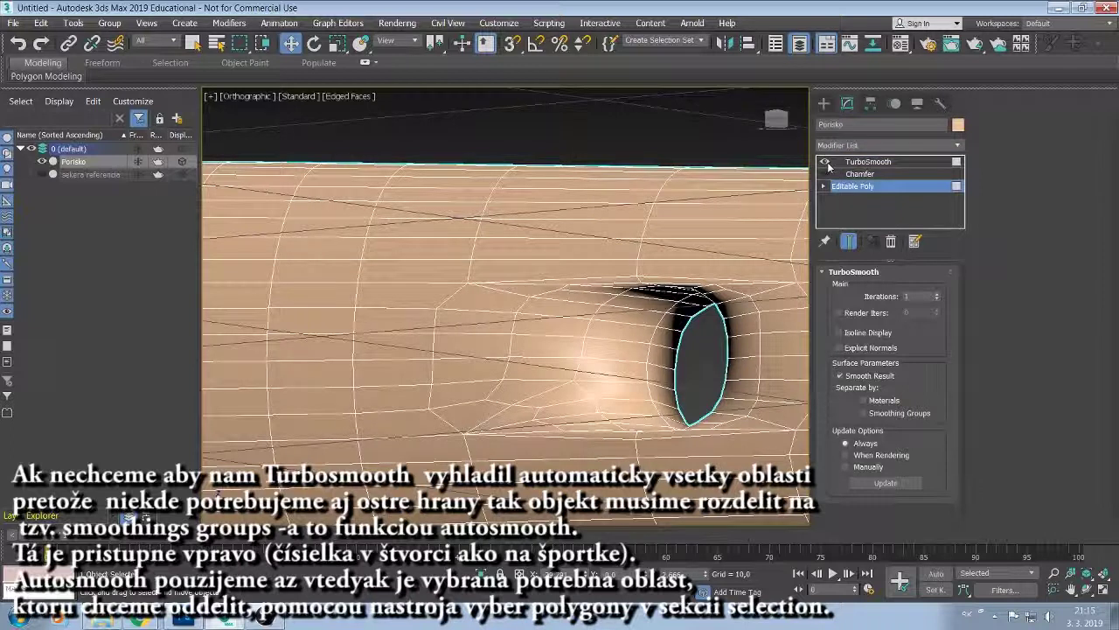
key("4")
middle_click_drag(690, 285, 678, 286, "alt")
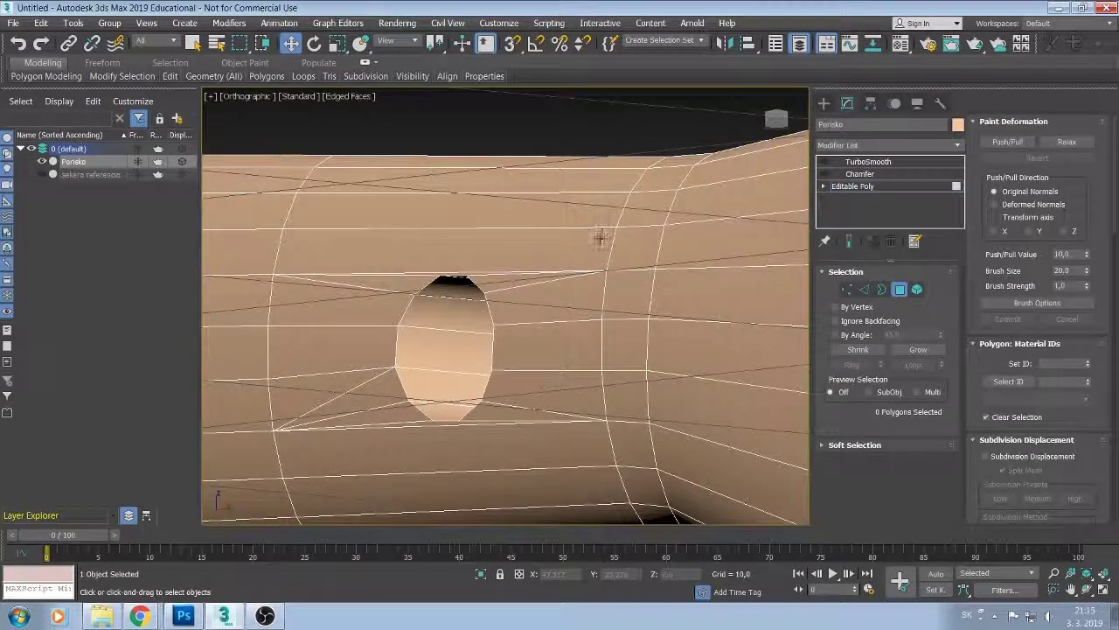
scroll(581, 237, "down", 3)
scroll(577, 240, "down", 3)
scroll(579, 241, "down", 2)
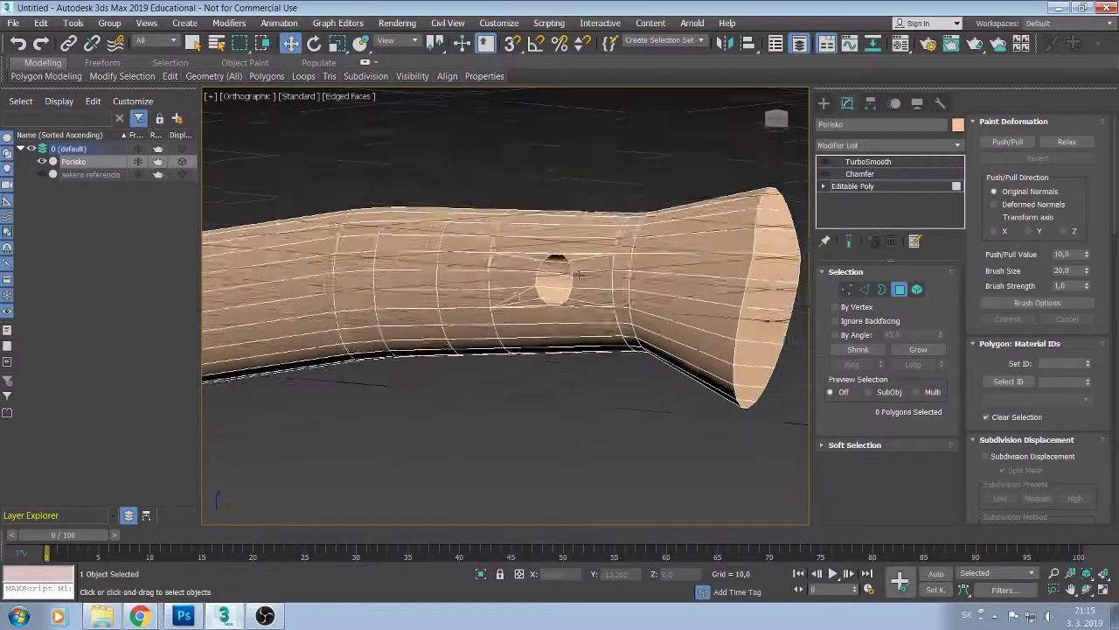
scroll(578, 277, "down", 3)
mouse_move(578, 277)
middle_mouse_down("alt")
mouse_move(553, 301)
mouse_move(727, 146)
middle_mouse_up("alt")
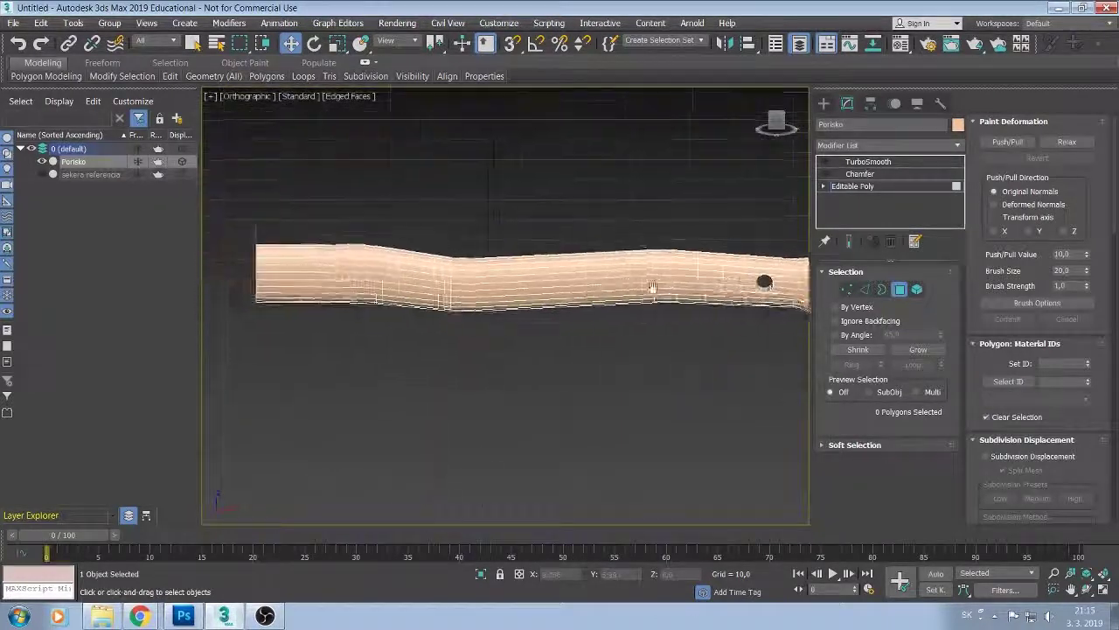
Center Porisko's pivot on the object using Affect Pivot Only.
left_click(870, 103)
left_click(846, 197)
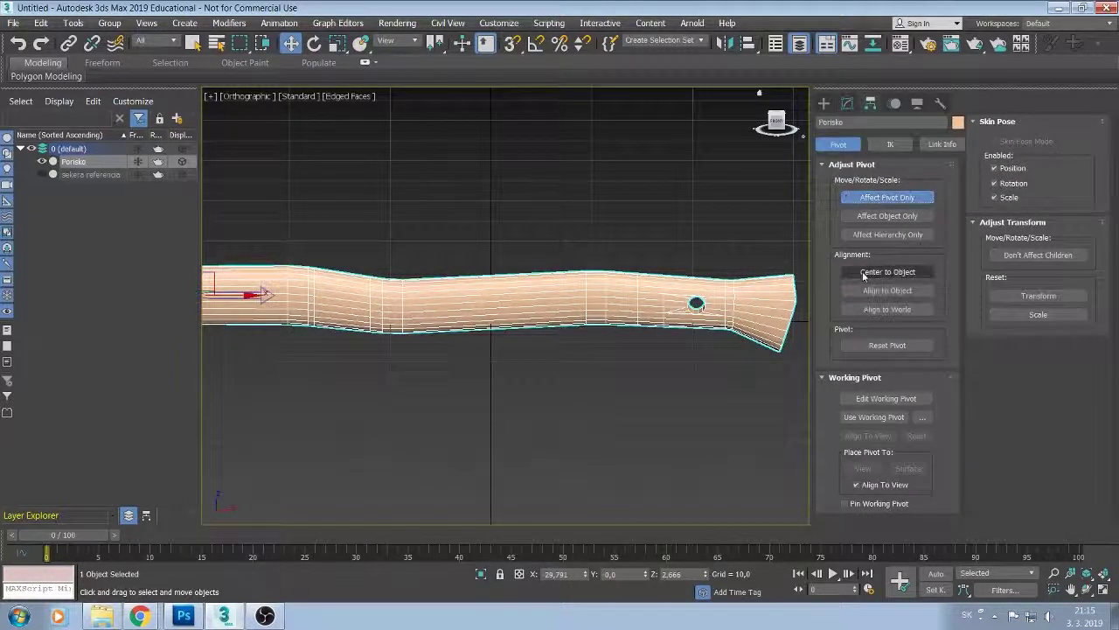
left_click(887, 197)
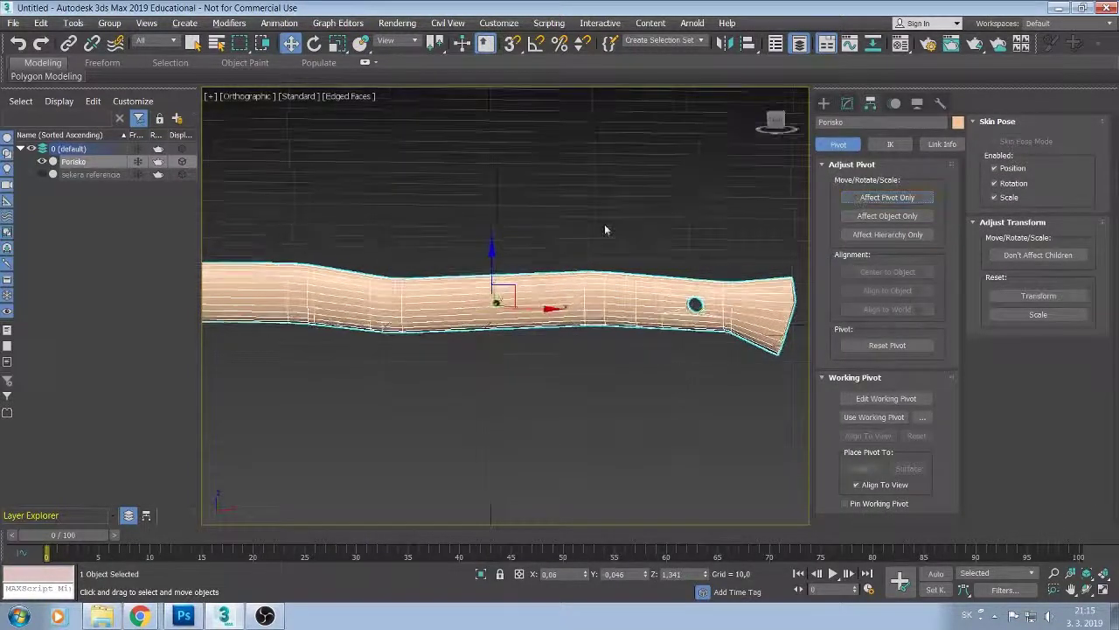
Zoom, orbit and pan the viewport to frame the hole closely.
middle_click_drag(569, 262, 569, 226, "alt")
scroll(570, 226, "up", 2)
scroll(599, 241, "up", 3)
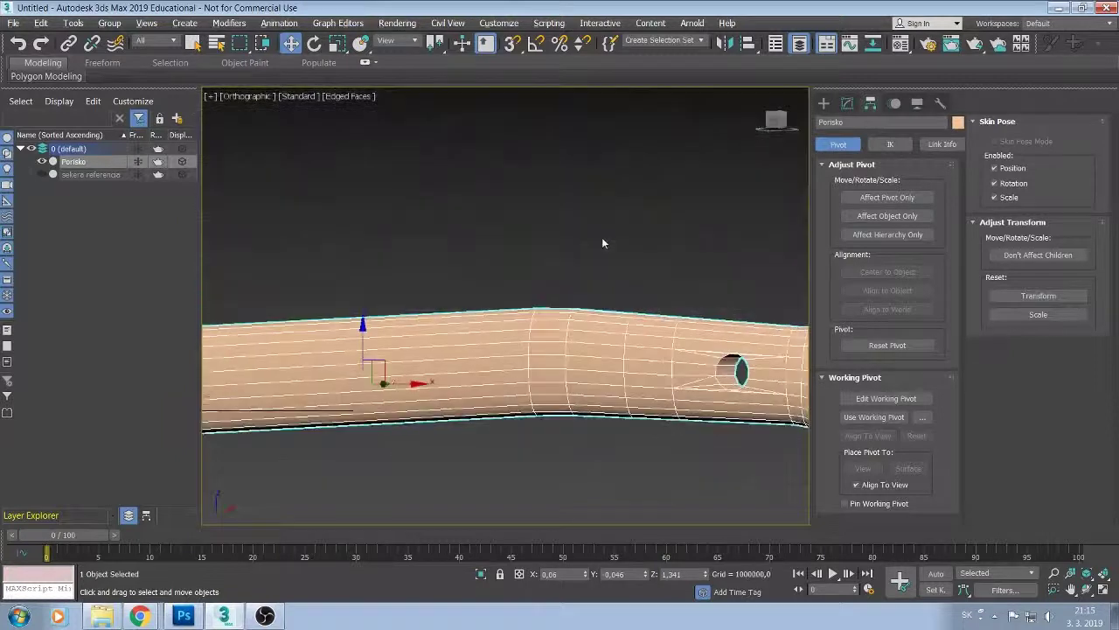
scroll(612, 233, "up", 2)
scroll(603, 214, "up", 2)
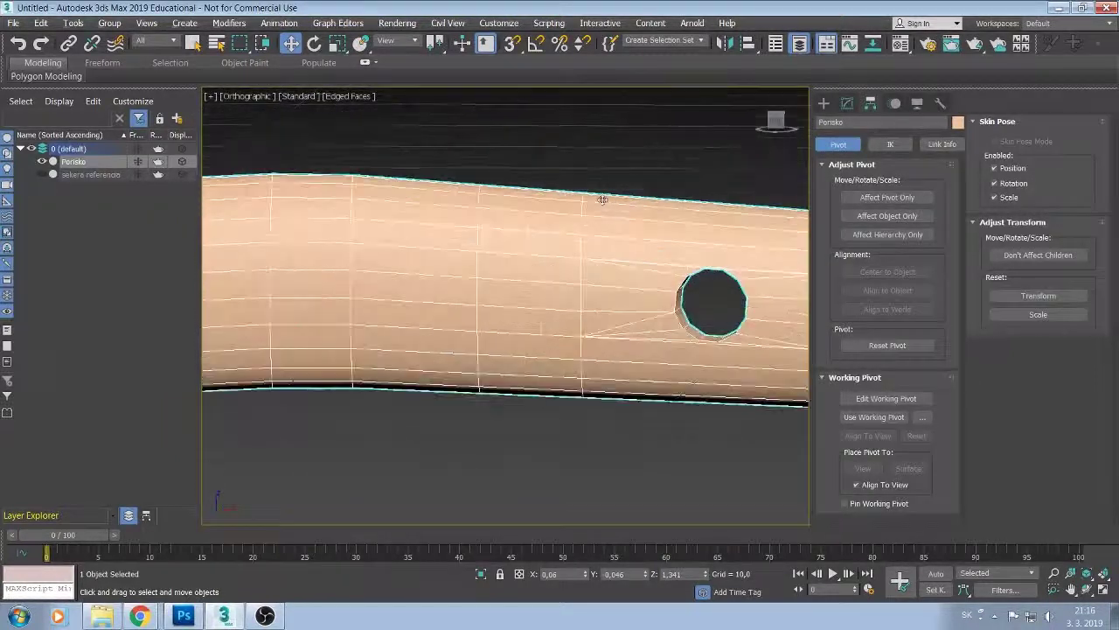
middle_click_drag(603, 215, 577, 197, "alt")
scroll(587, 335, "up", 2)
scroll(588, 335, "up", 2)
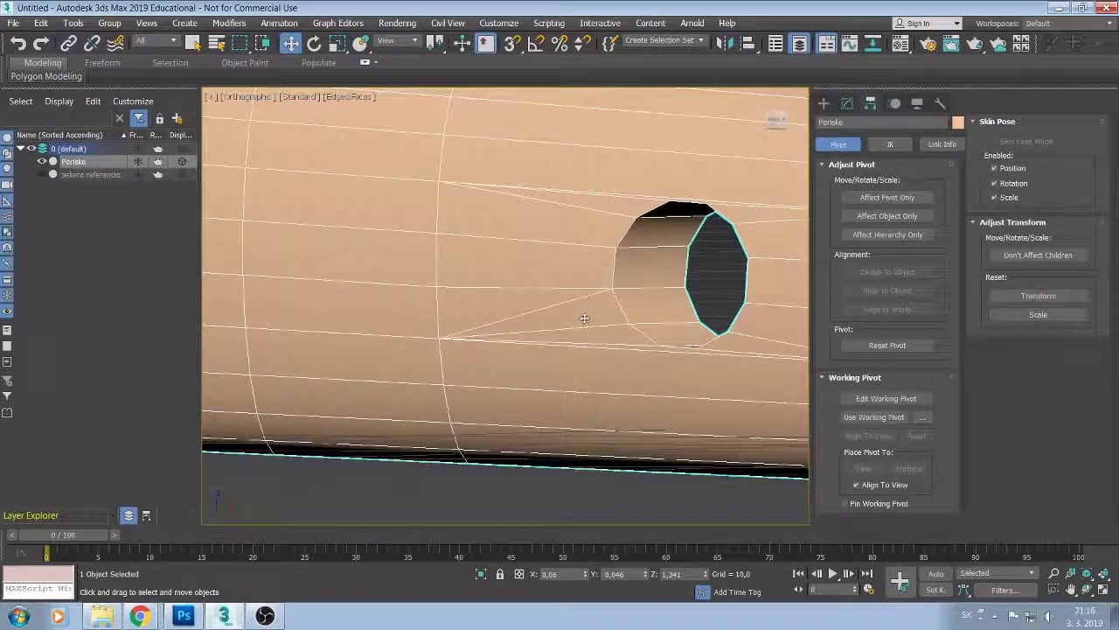
middle_click_drag(584, 317, 569, 299)
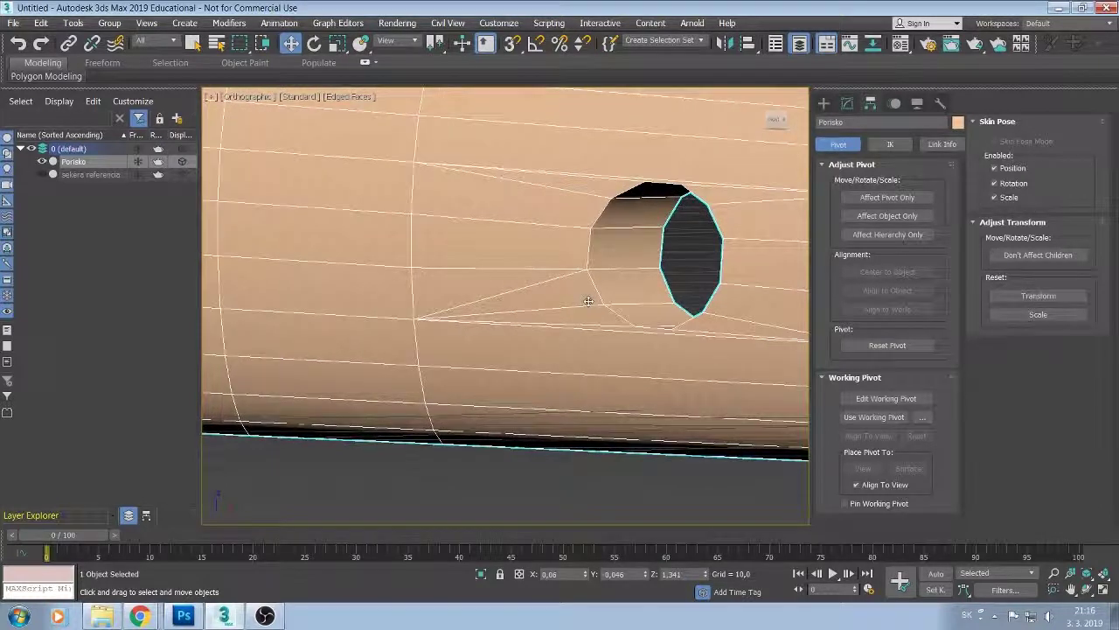
Select both edge loops around the hole in the Editable Poly's Edge mode.
left_click(847, 103)
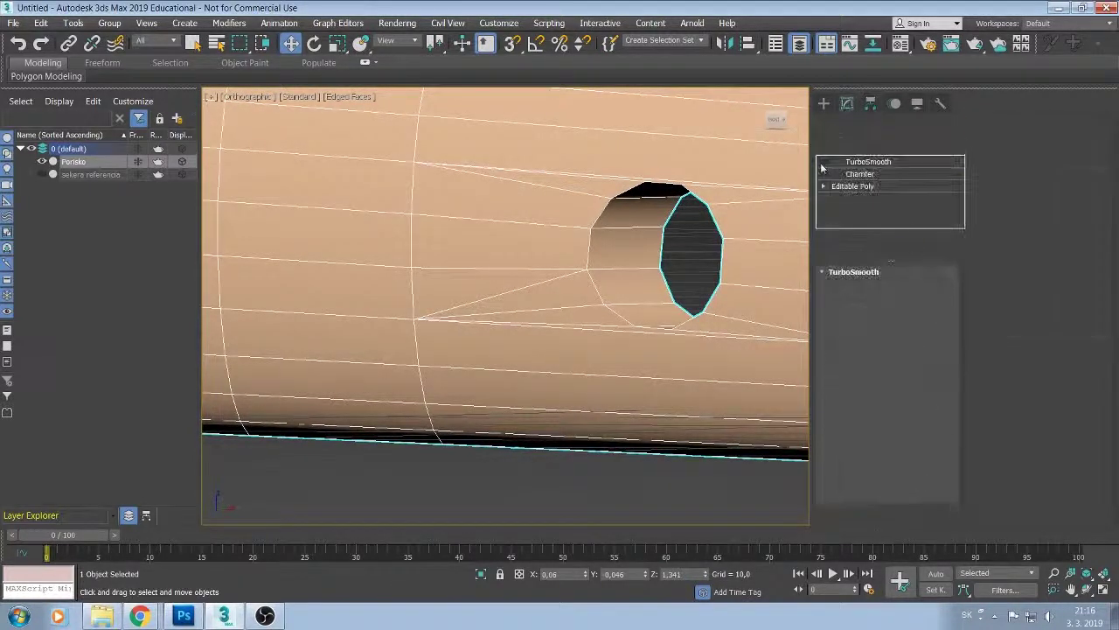
left_click(857, 186)
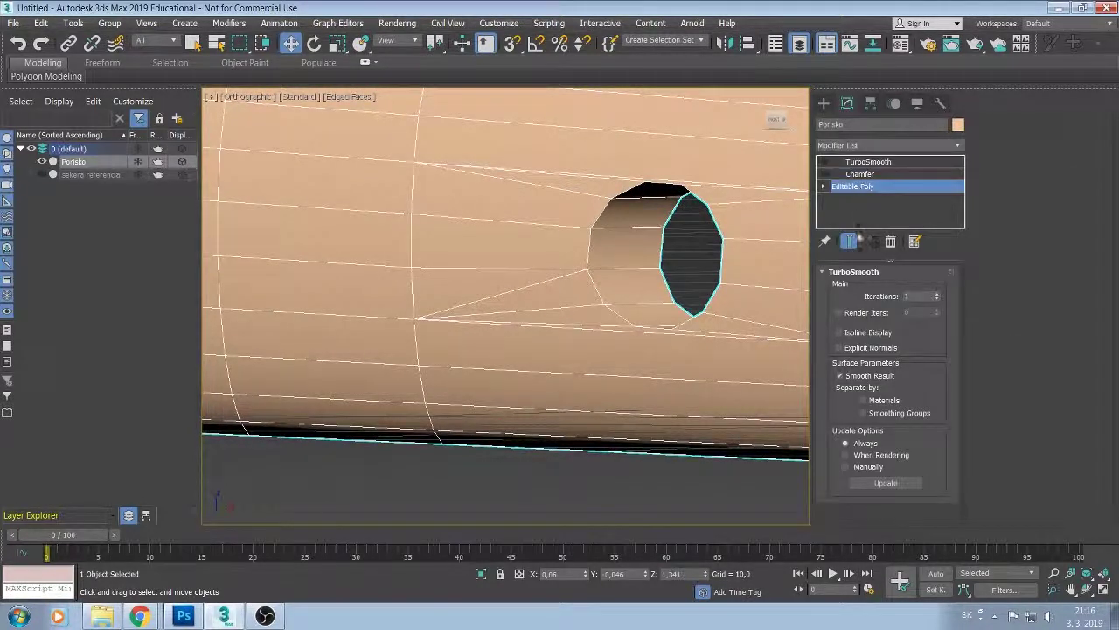
left_click(867, 291)
double_click(722, 254)
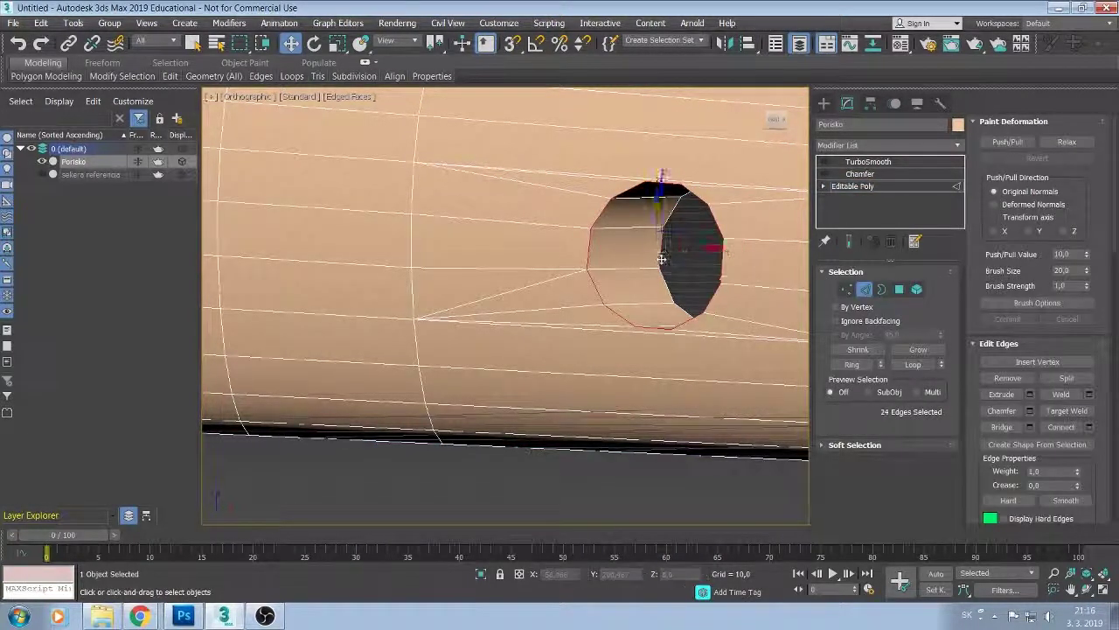
double_click(685, 273, "ctrl")
mouse_move(691, 259)
middle_mouse_down("alt")
mouse_move(699, 266)
mouse_move(692, 258)
middle_mouse_up("alt")
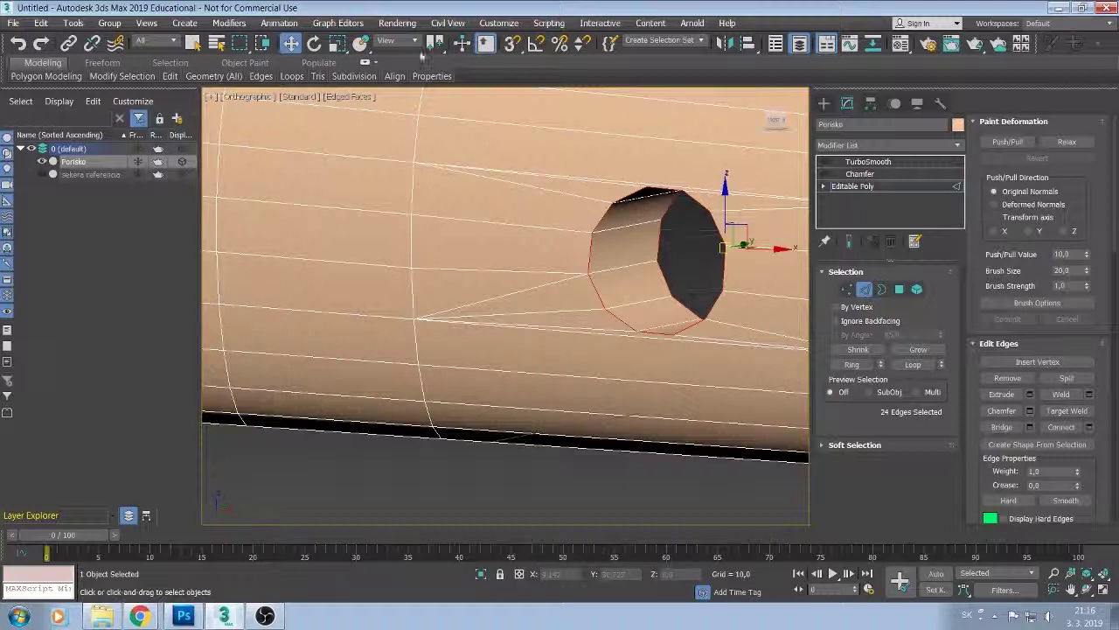
Uniformly scale the hole loops to 86% width and height, then clear the selection.
left_click(337, 43)
mouse_move(742, 309)
middle_mouse_down()
mouse_move(775, 305)
mouse_move(733, 244)
middle_mouse_up()
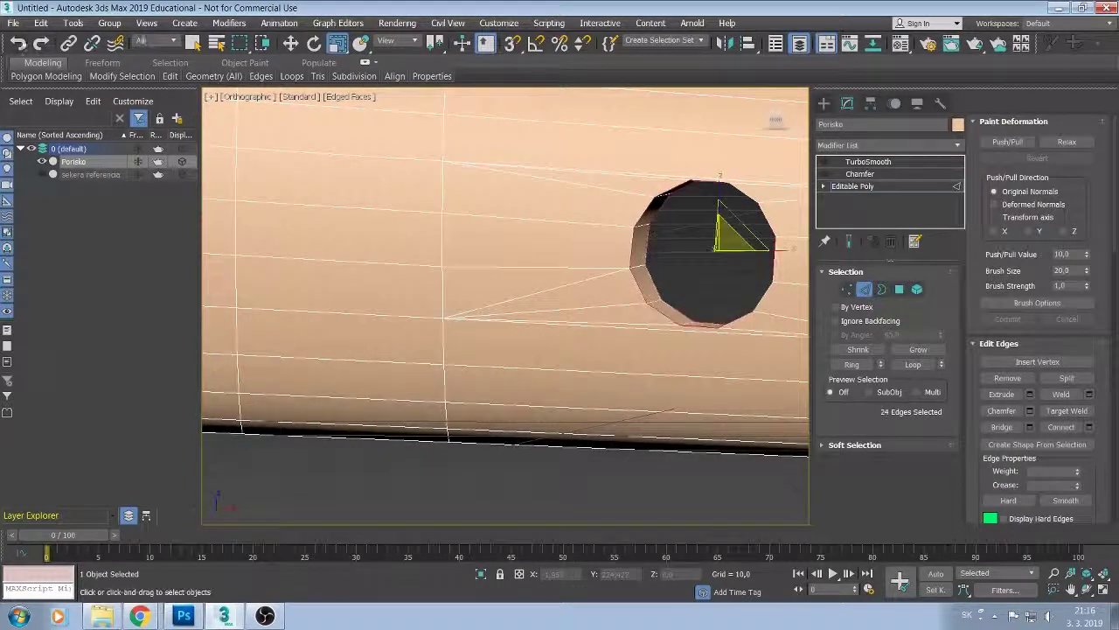
left_click_drag(748, 234, 735, 241)
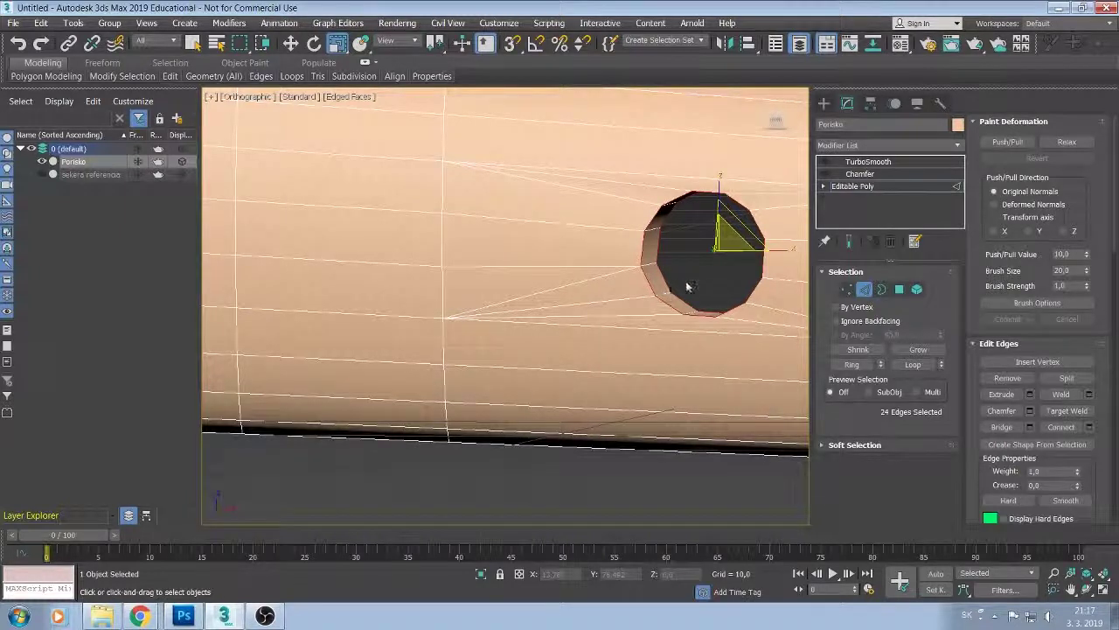
mouse_move(685, 281)
middle_mouse_down("alt")
mouse_move(681, 243)
mouse_move(539, 251)
middle_mouse_up("alt")
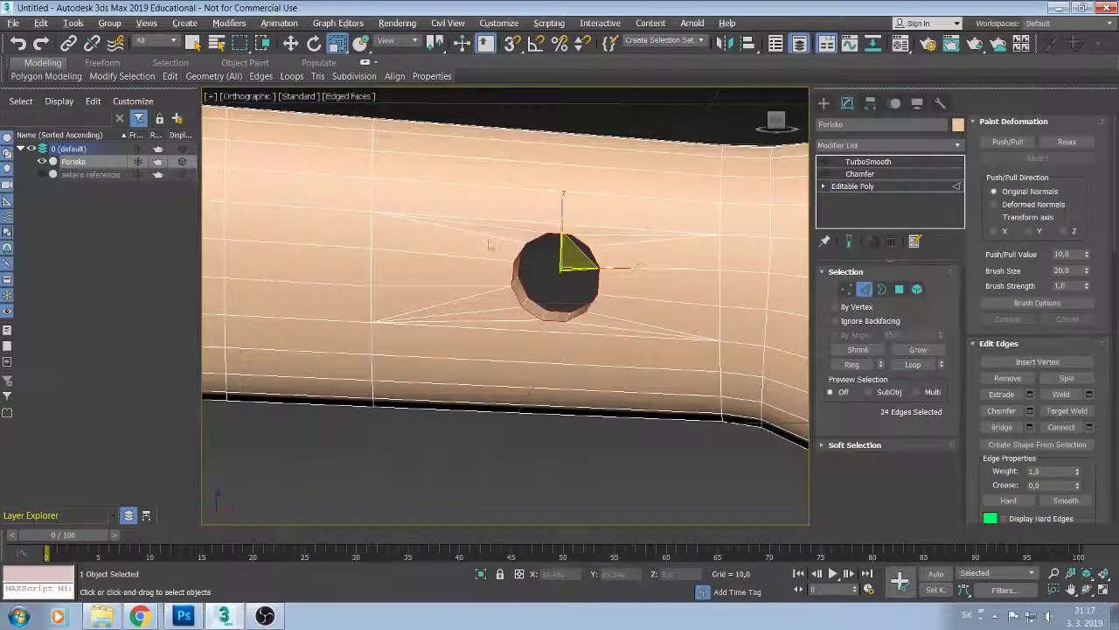
left_click(290, 42)
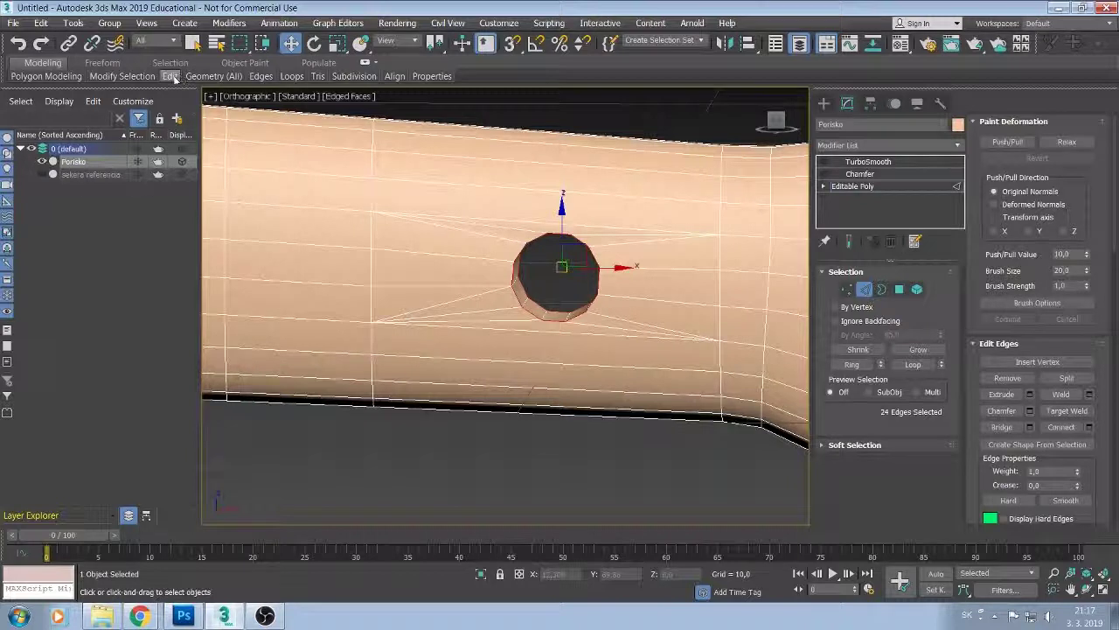
left_click(663, 459)
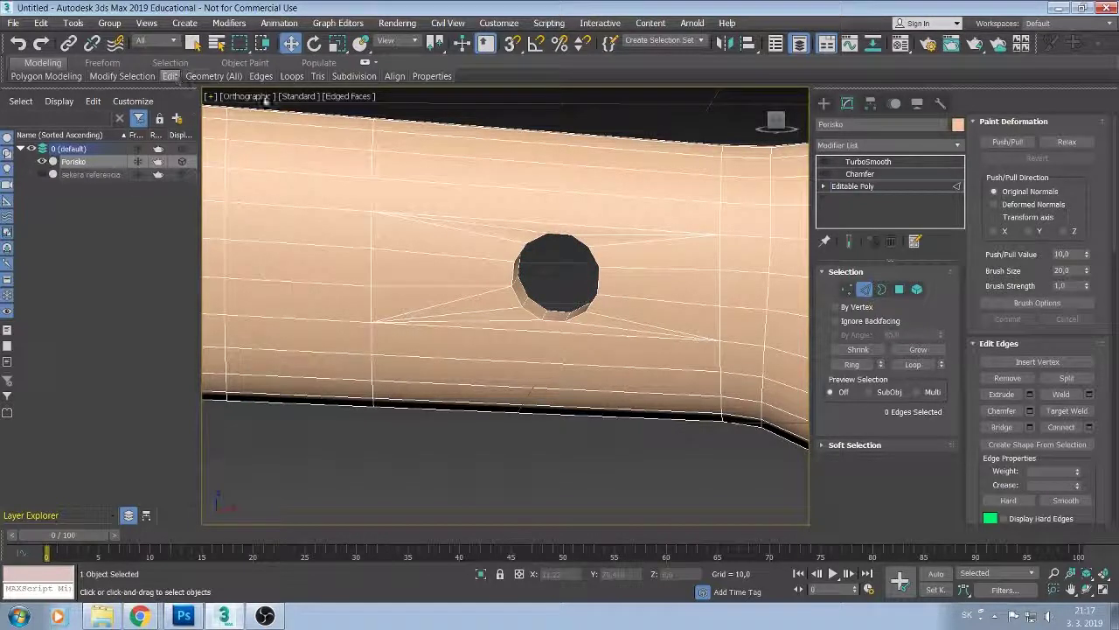
key("alt+c")
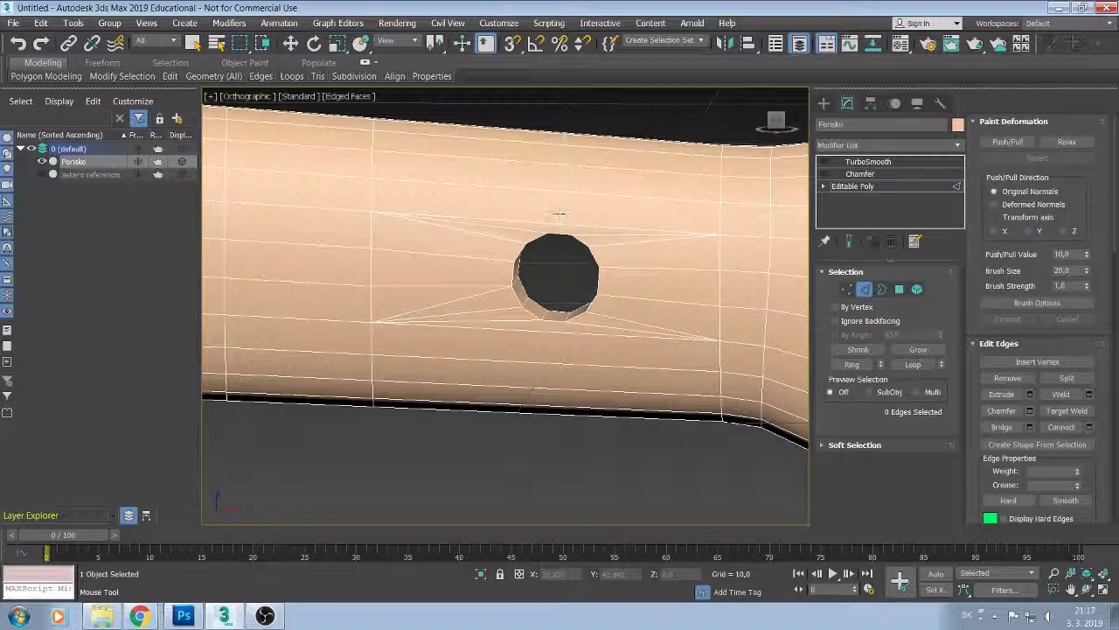
double_click(560, 212)
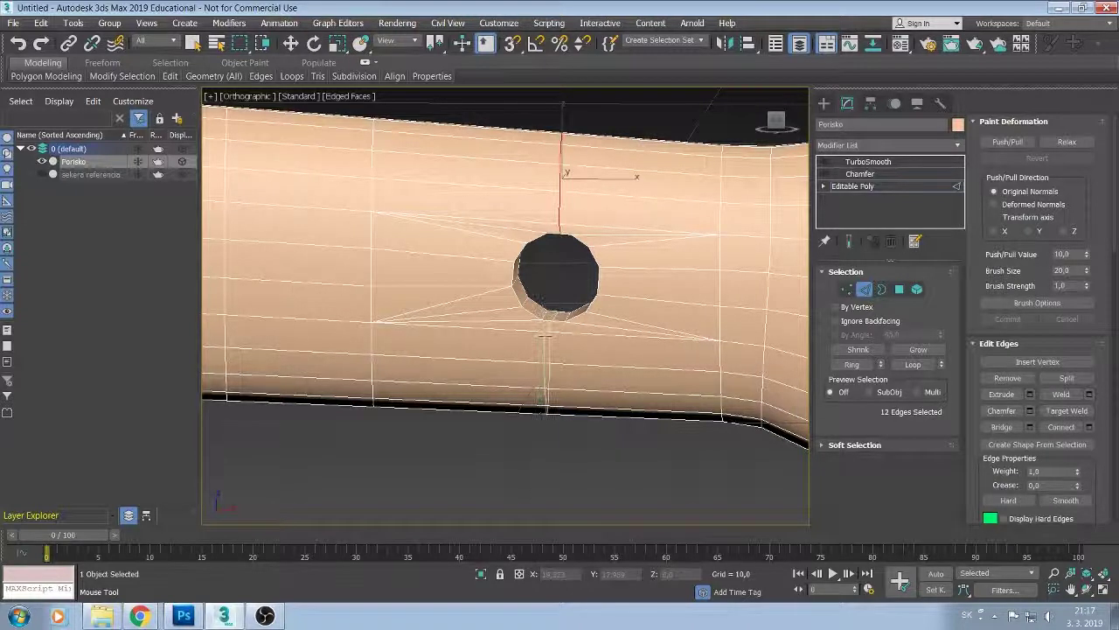
Select the edge ring below the hole and reframe the view.
double_click(553, 333)
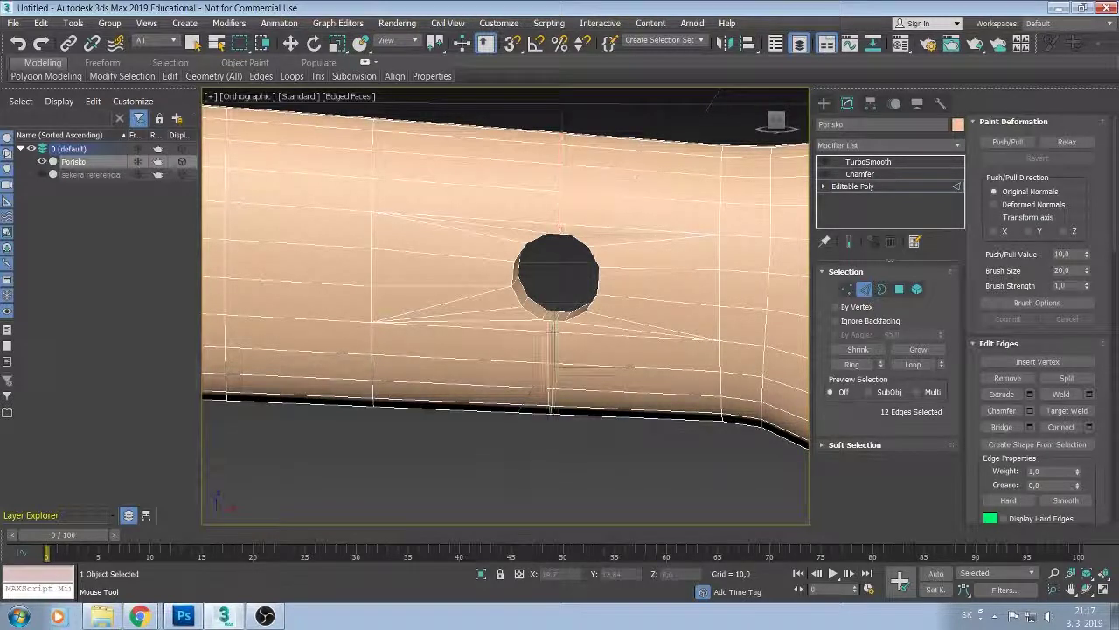
left_click(290, 43)
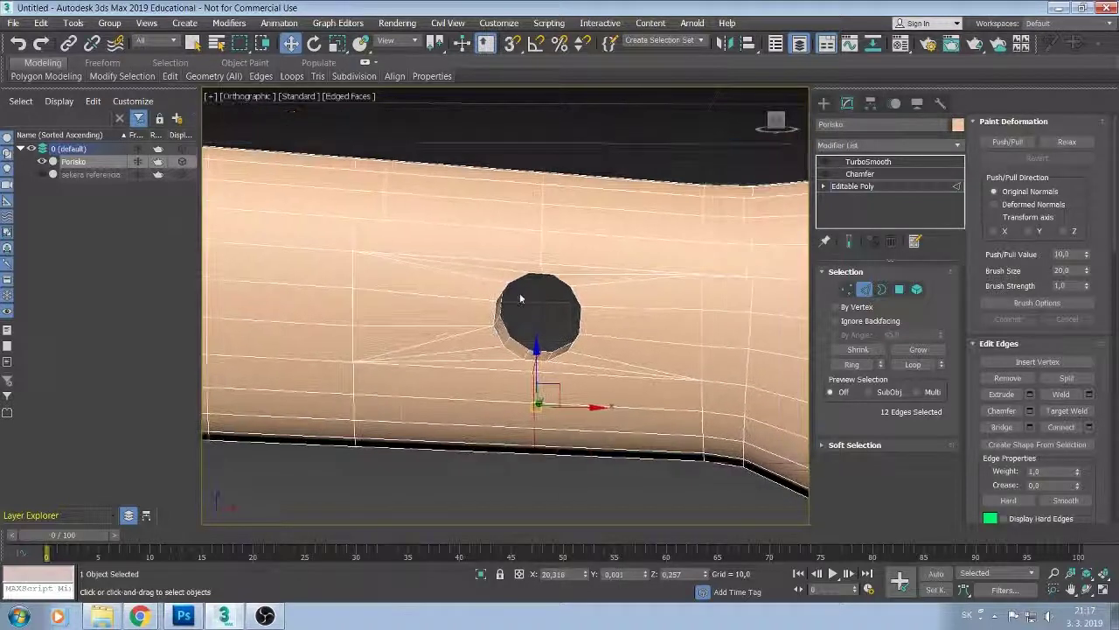
scroll(525, 289, "up", 3)
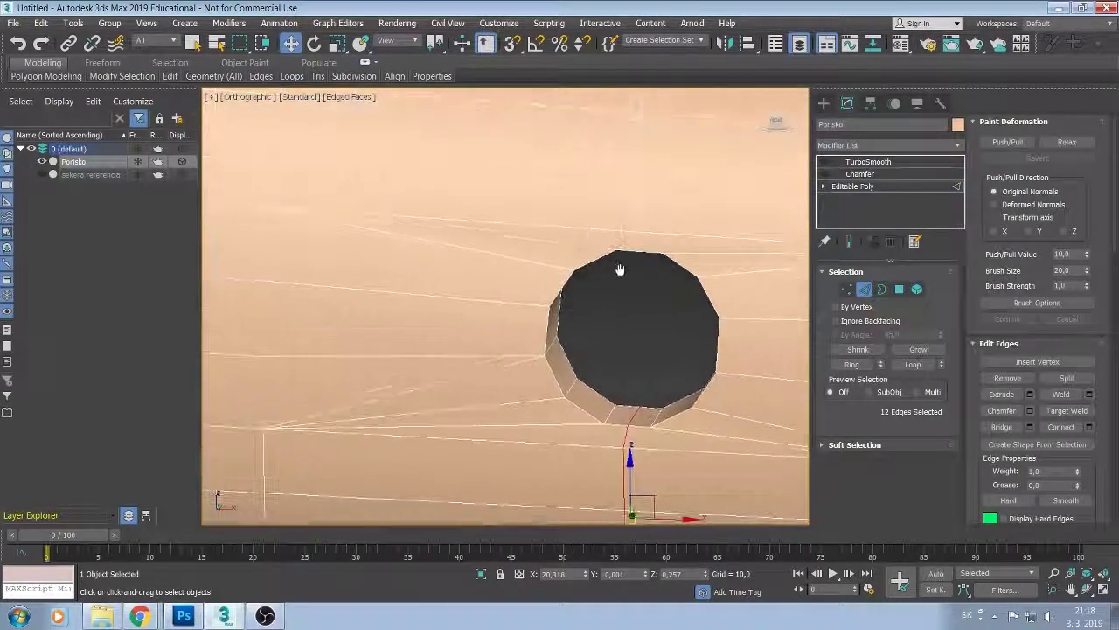
middle_click_drag(527, 289, 603, 289)
Pick rim vertices of the hole in Vertex mode, settling on the lower rim.
left_click(880, 291)
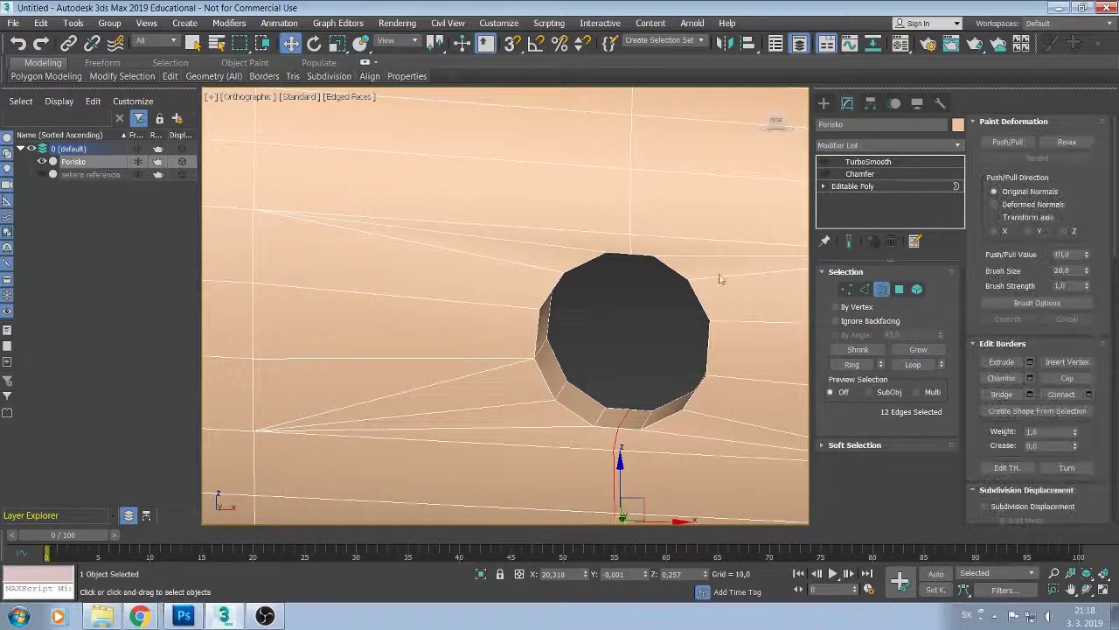
key("1")
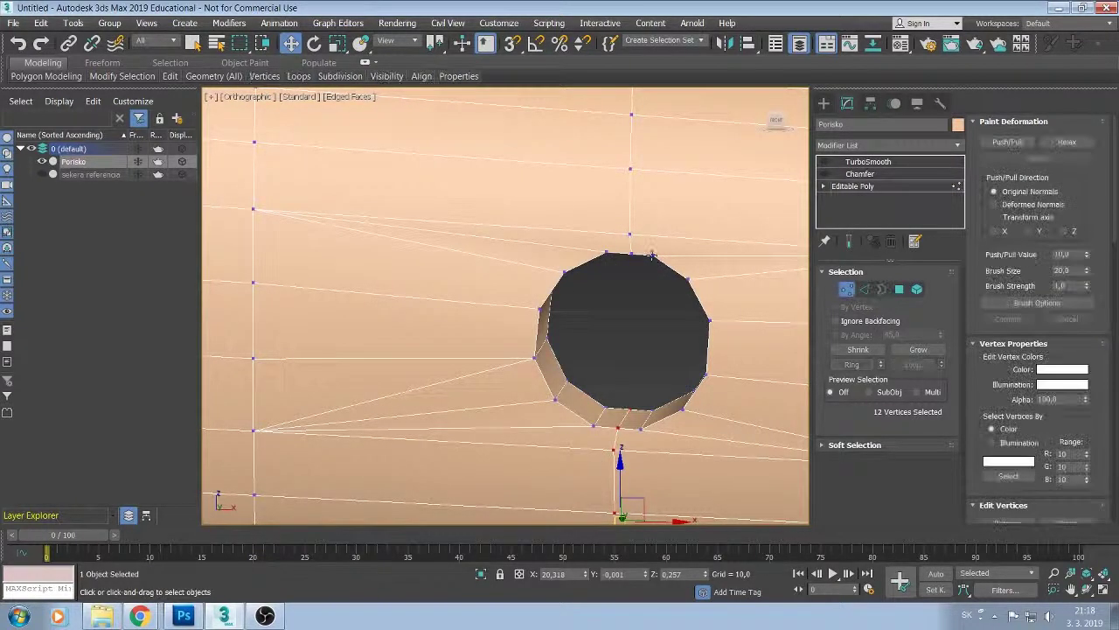
left_click(629, 234, "ctrl")
left_click(608, 252, "ctrl")
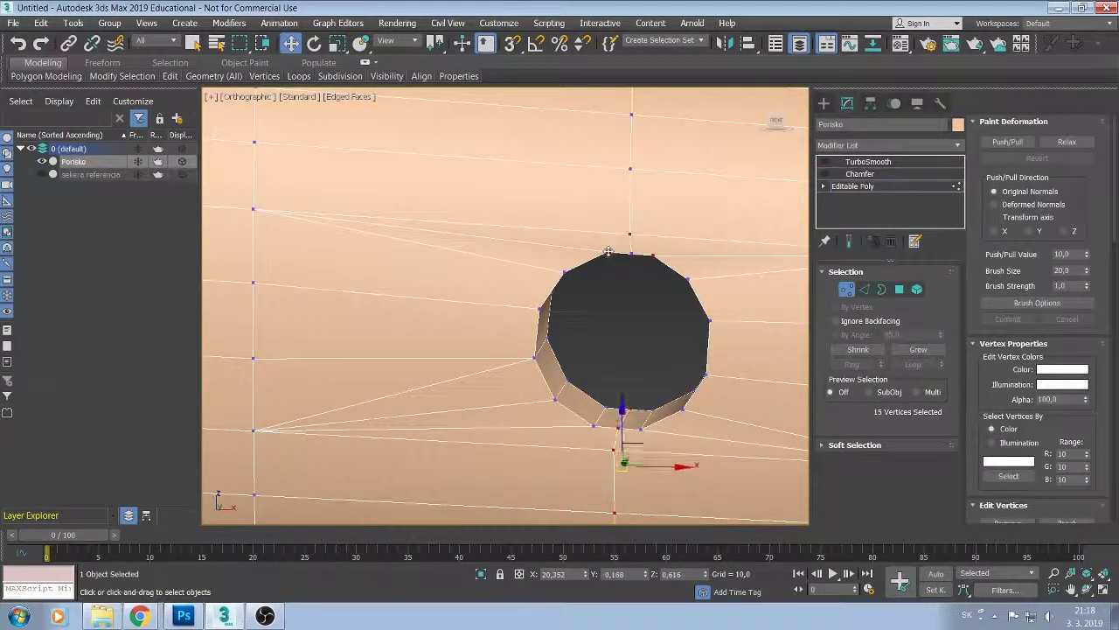
left_click(612, 448)
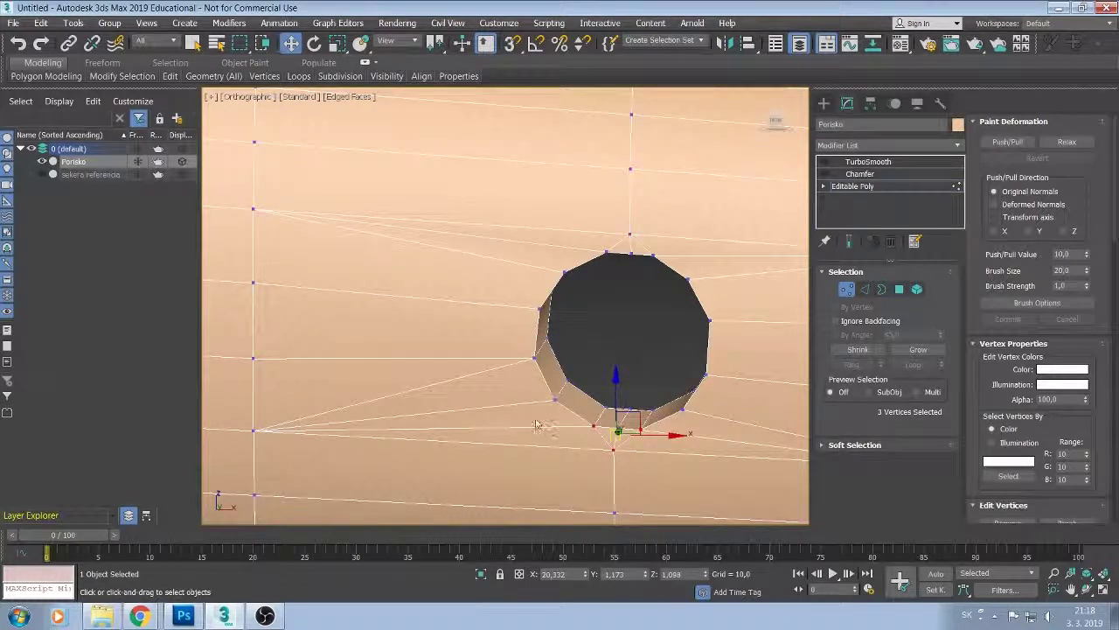
middle_click_drag(537, 426, 460, 384)
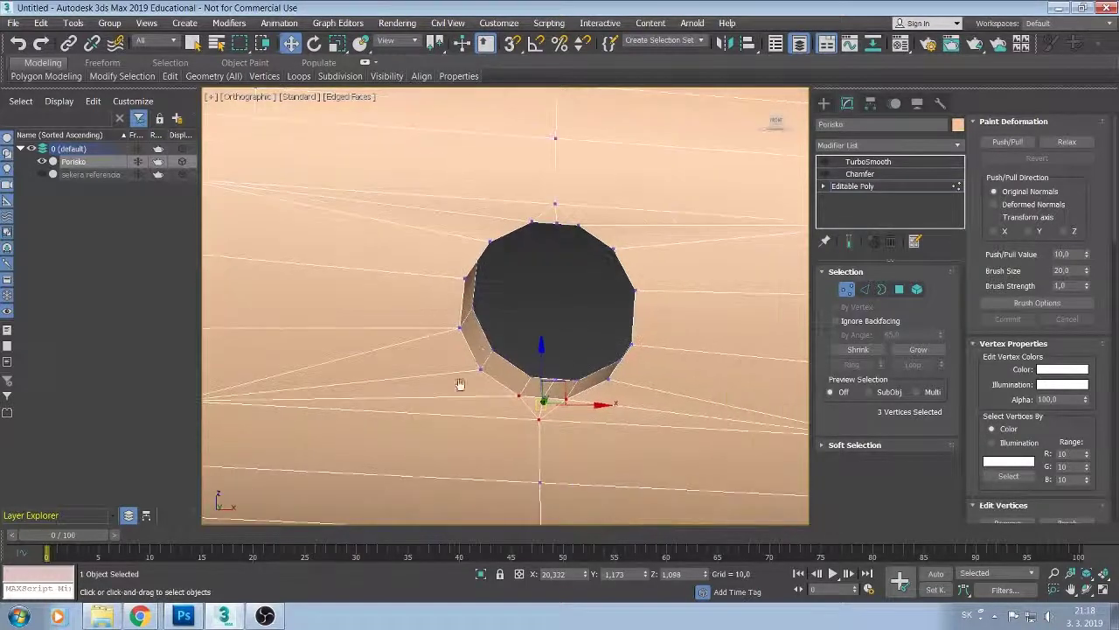
Select the three bottom-rim vertices of the hole and orbit to check from below.
left_click(864, 293)
left_click(557, 228)
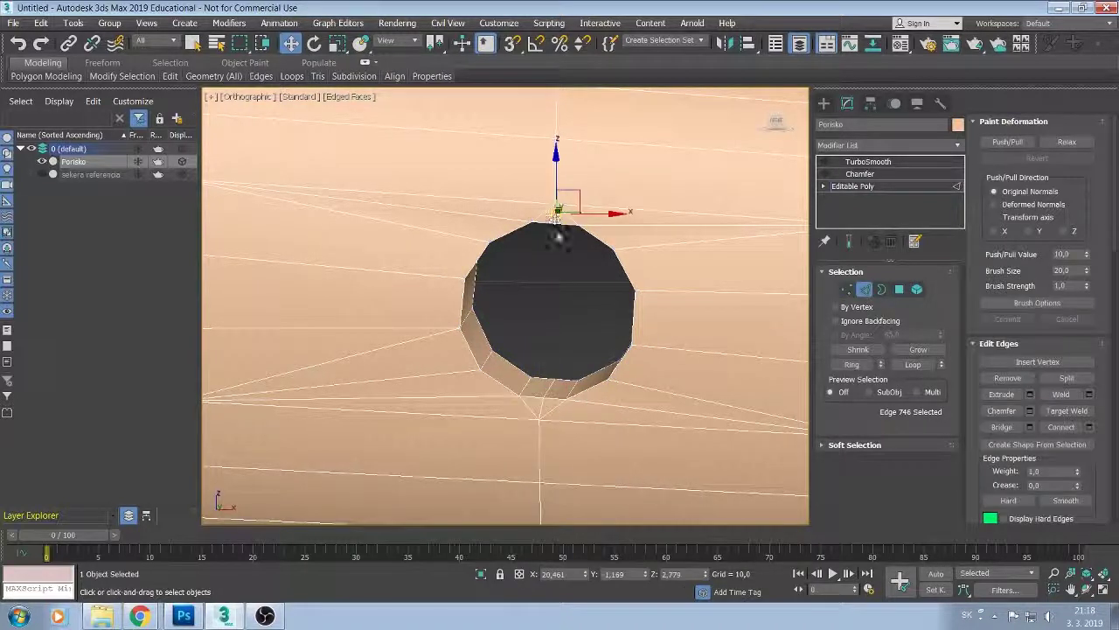
left_click(536, 409)
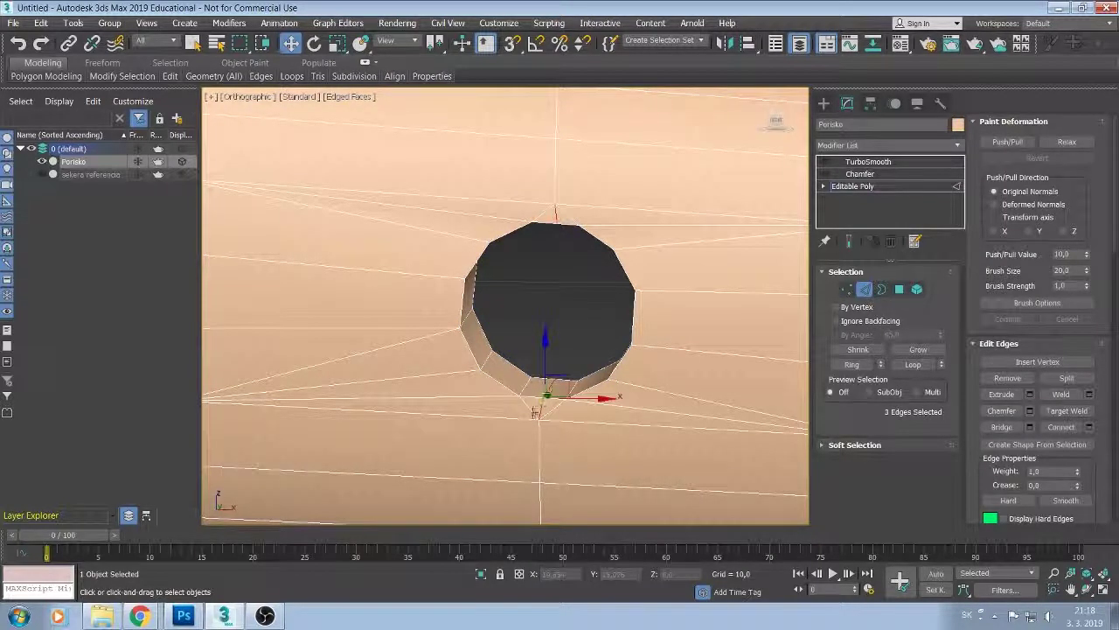
middle_click_drag(569, 413, 532, 457, "alt")
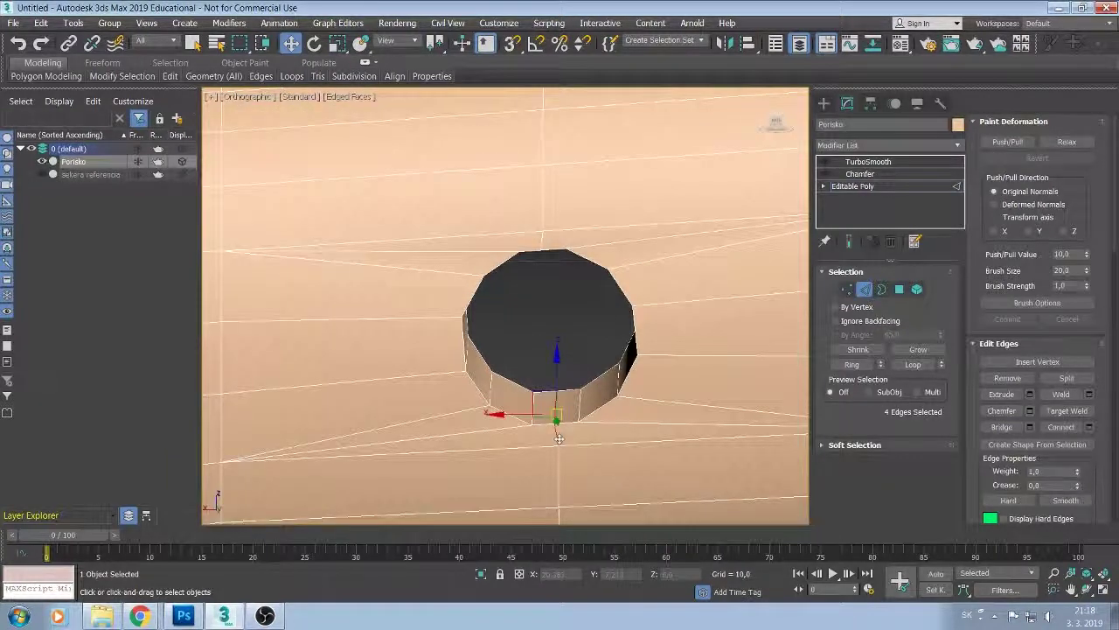
left_click(599, 424)
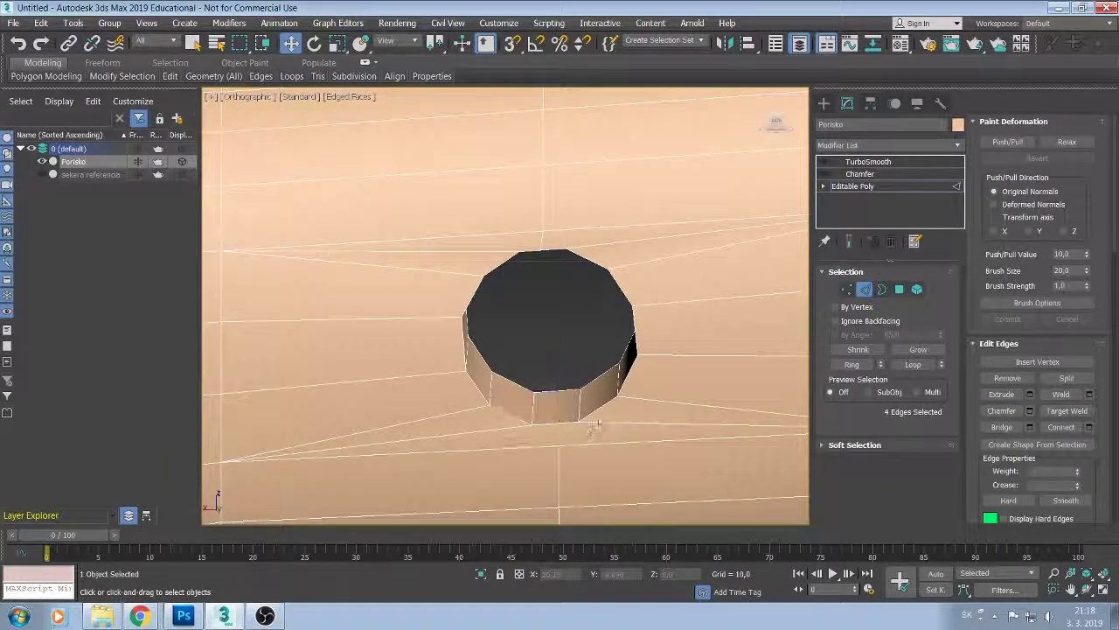
left_click(853, 289)
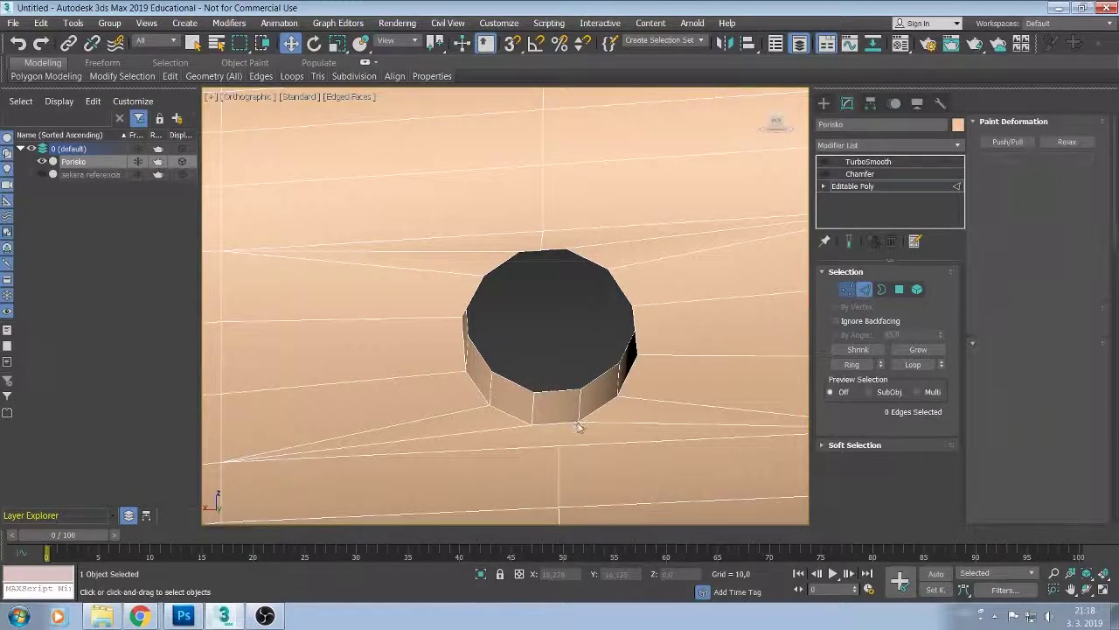
left_click(557, 440)
left_click(534, 424, "ctrl")
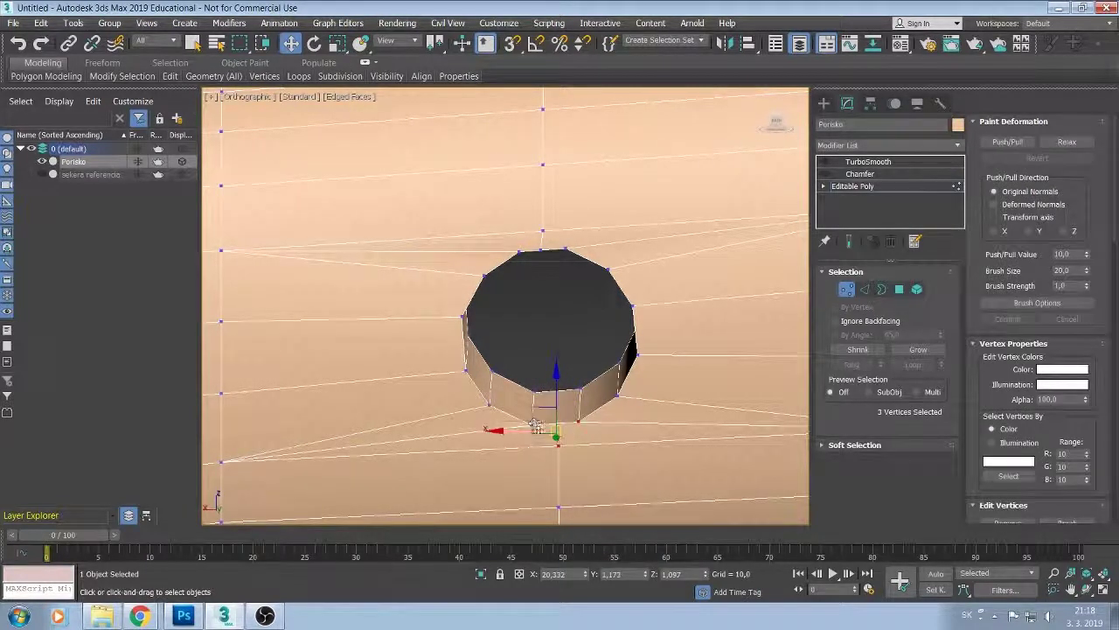
middle_click_drag(510, 453, 556, 303, "alt")
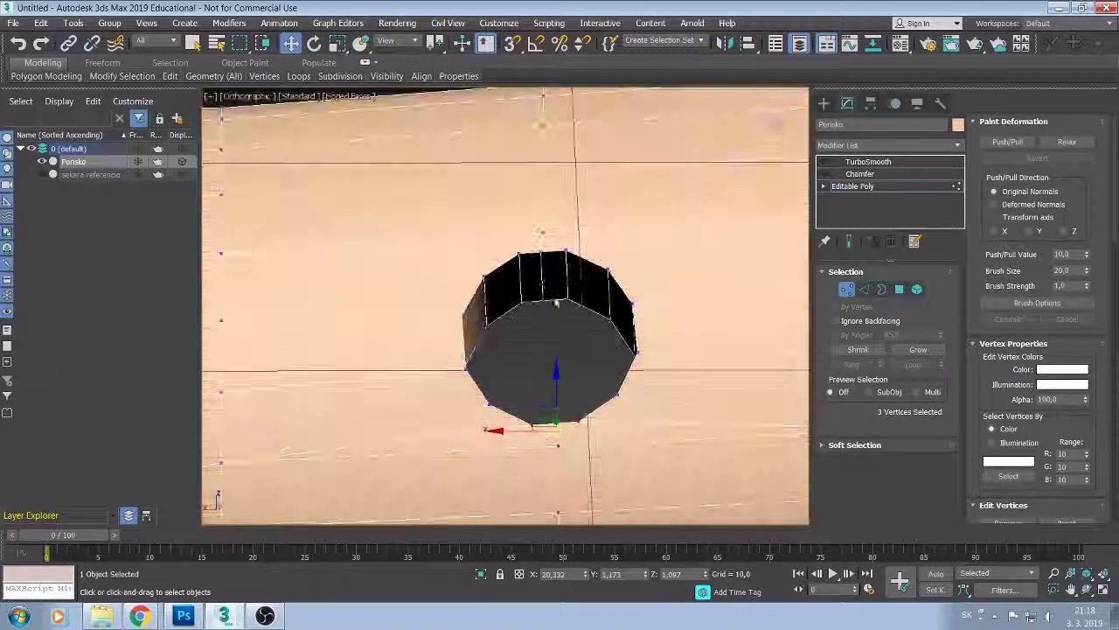
left_click(543, 280)
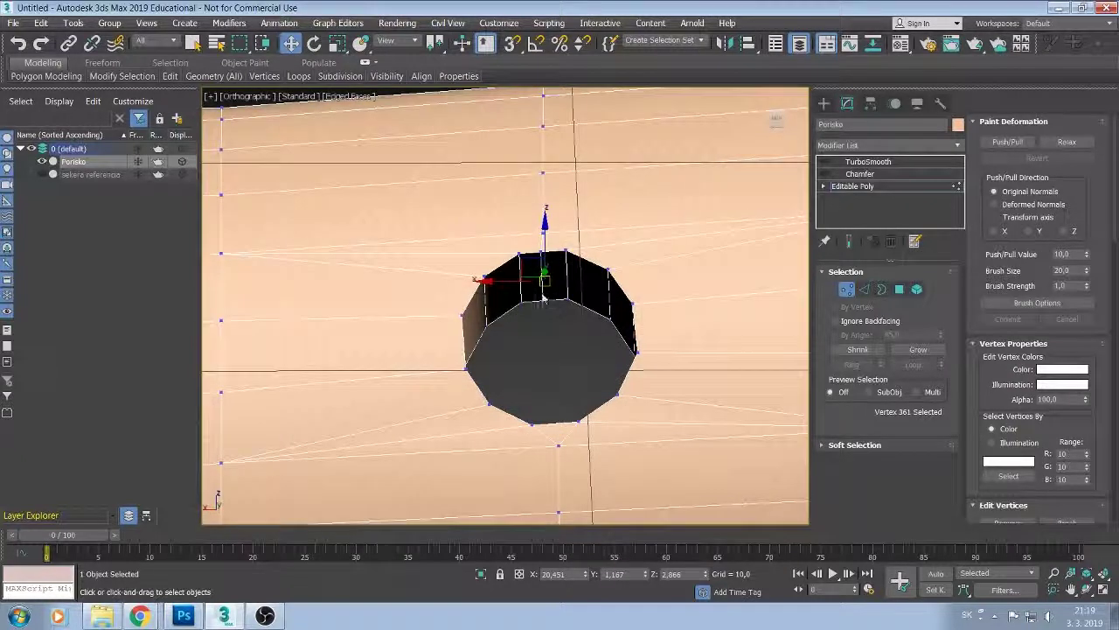
left_click(864, 289)
left_click(542, 293)
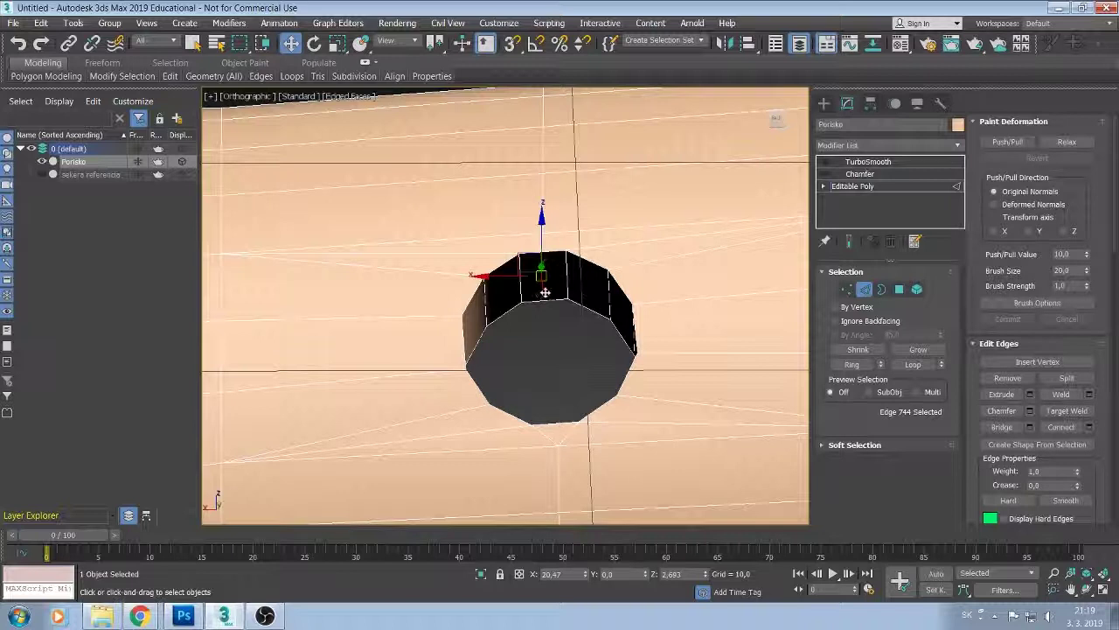
left_click(545, 293)
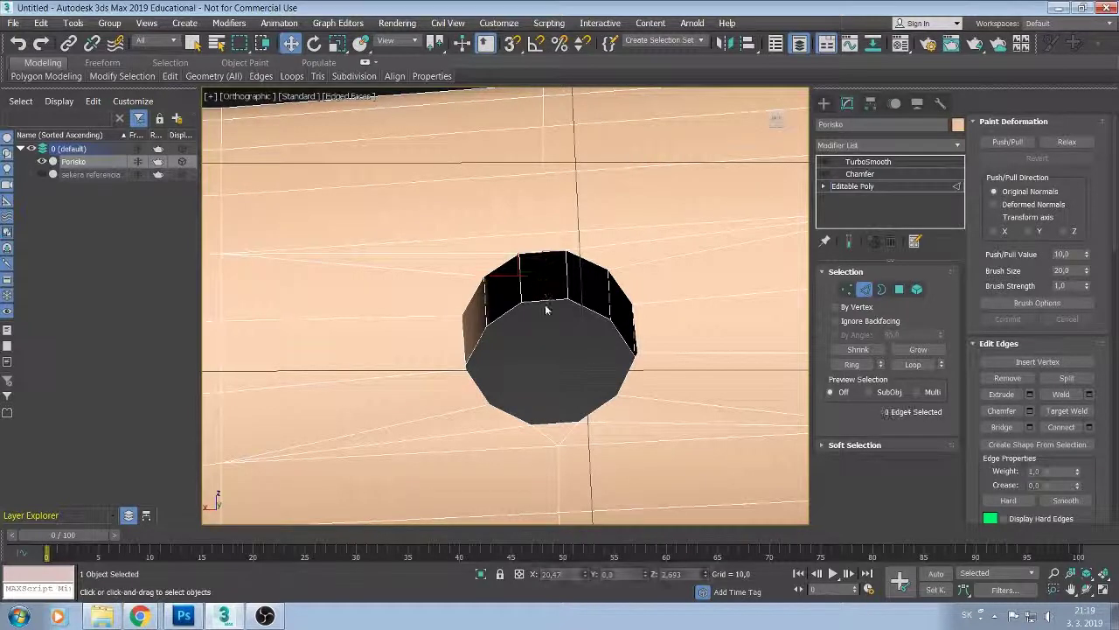
middle_click_drag(545, 293, 533, 262, "alt")
scroll(530, 317, "up", 3)
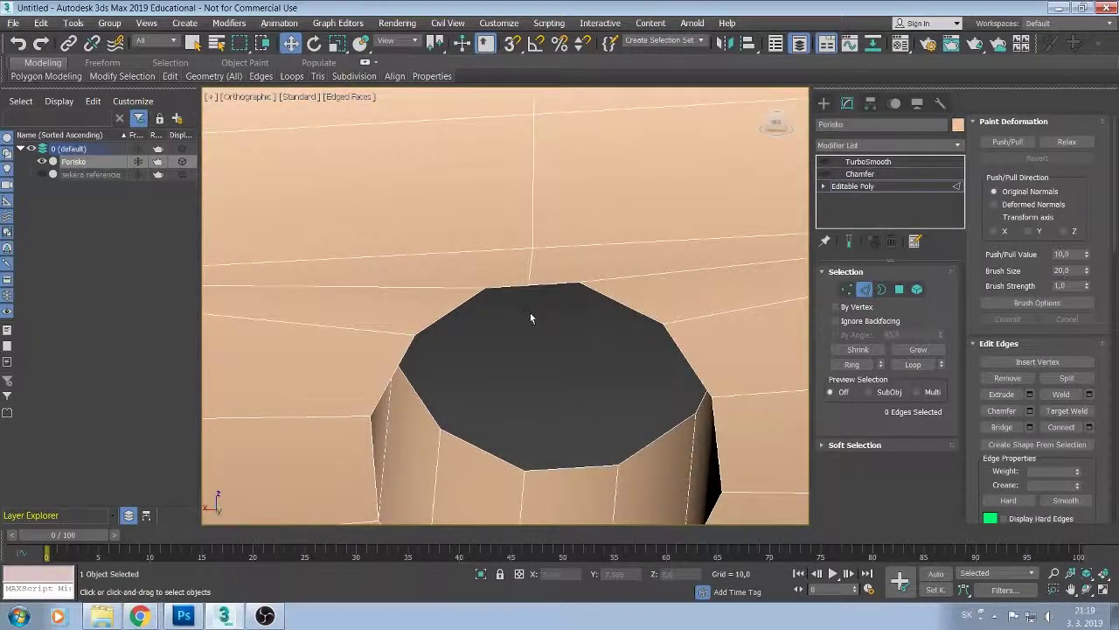
middle_click_drag(530, 309, 537, 299, "alt")
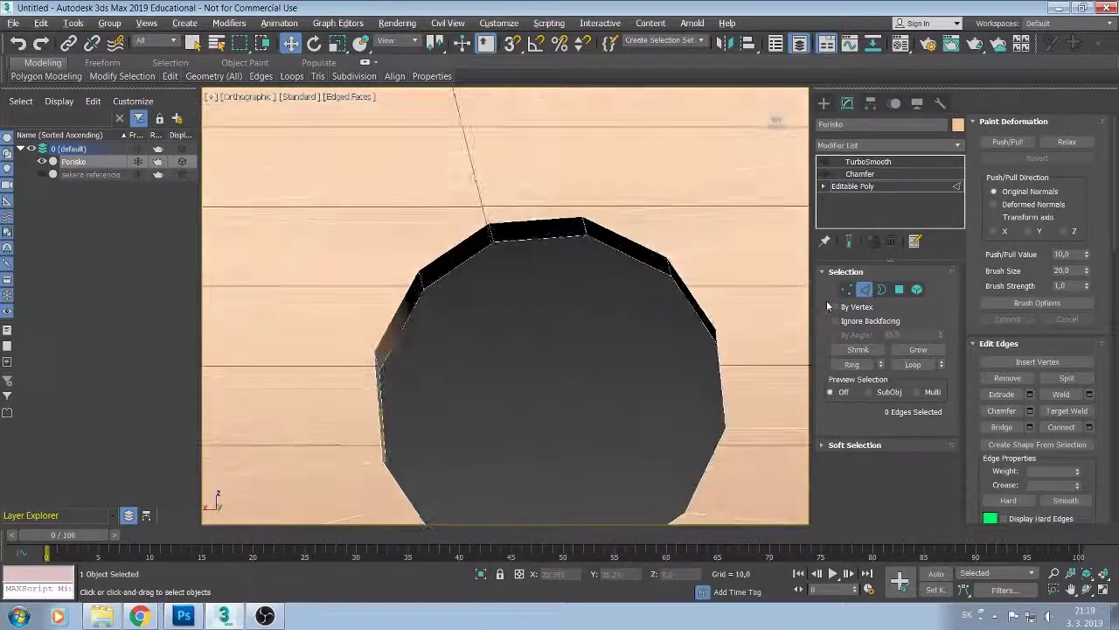
left_click(847, 290)
left_click(582, 218)
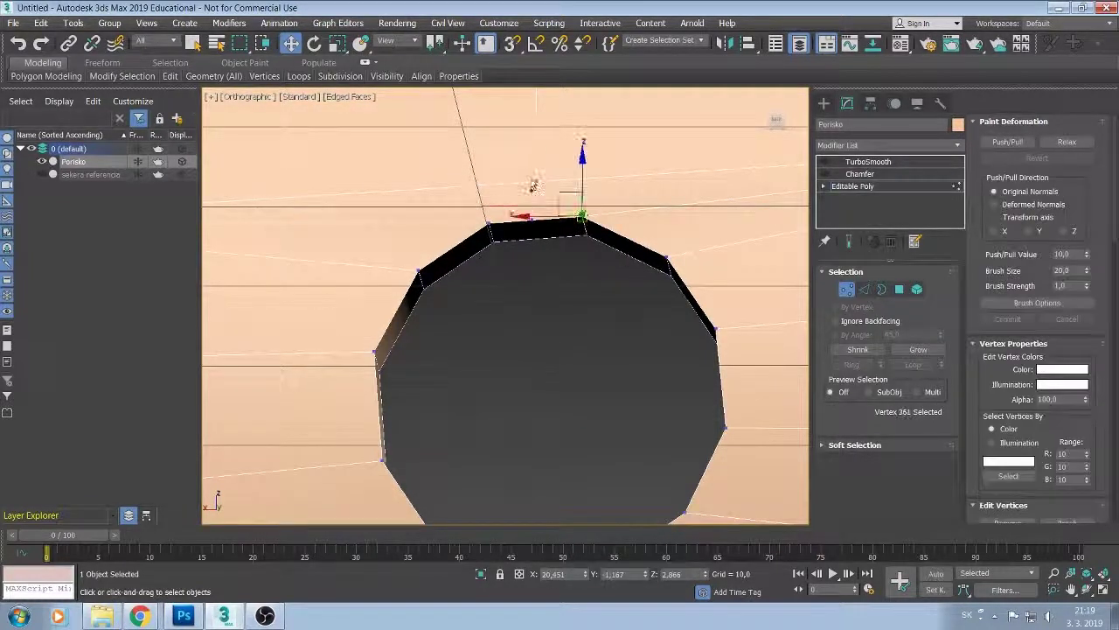
left_click(489, 225, "ctrl")
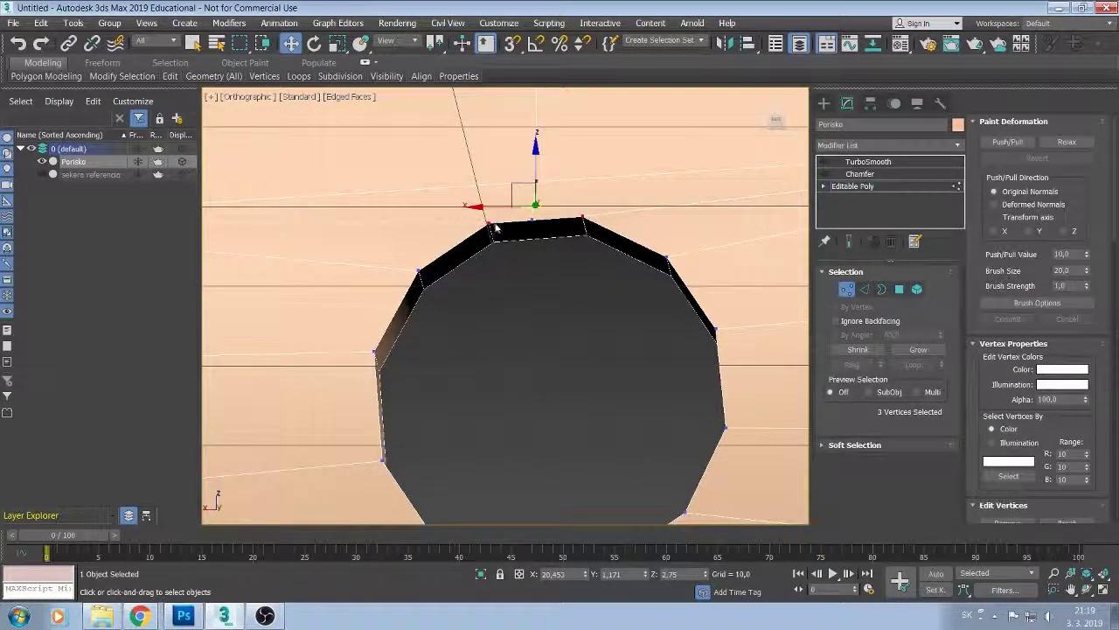
mouse_move(528, 264)
middle_mouse_down("alt")
mouse_move(524, 288)
mouse_move(540, 252)
mouse_move(537, 329)
middle_mouse_up("alt")
left_click(490, 299)
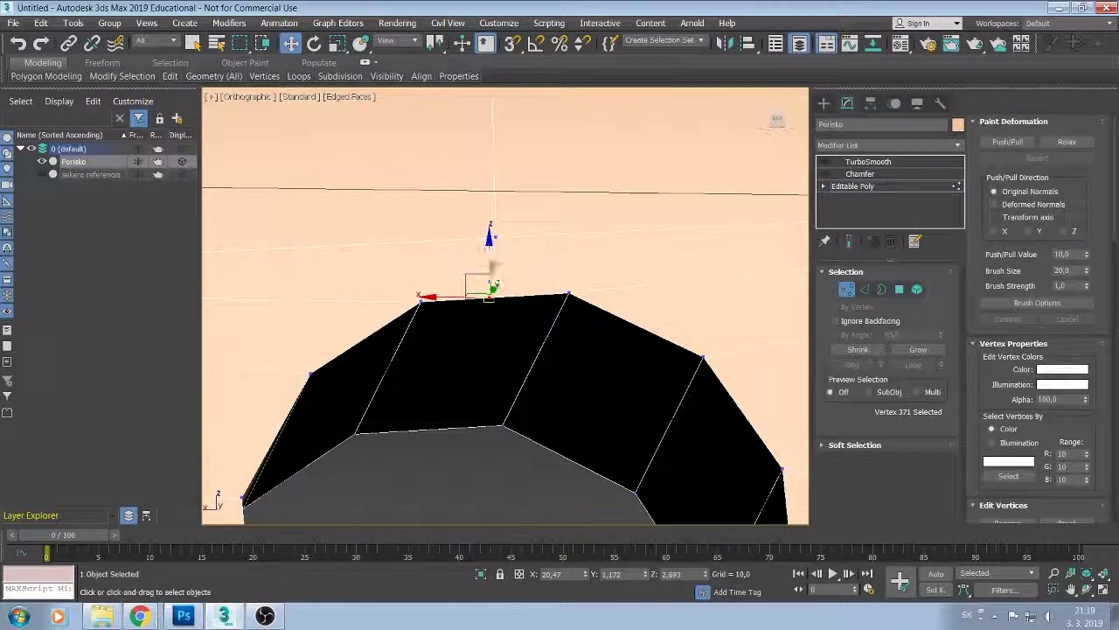
left_click(687, 302)
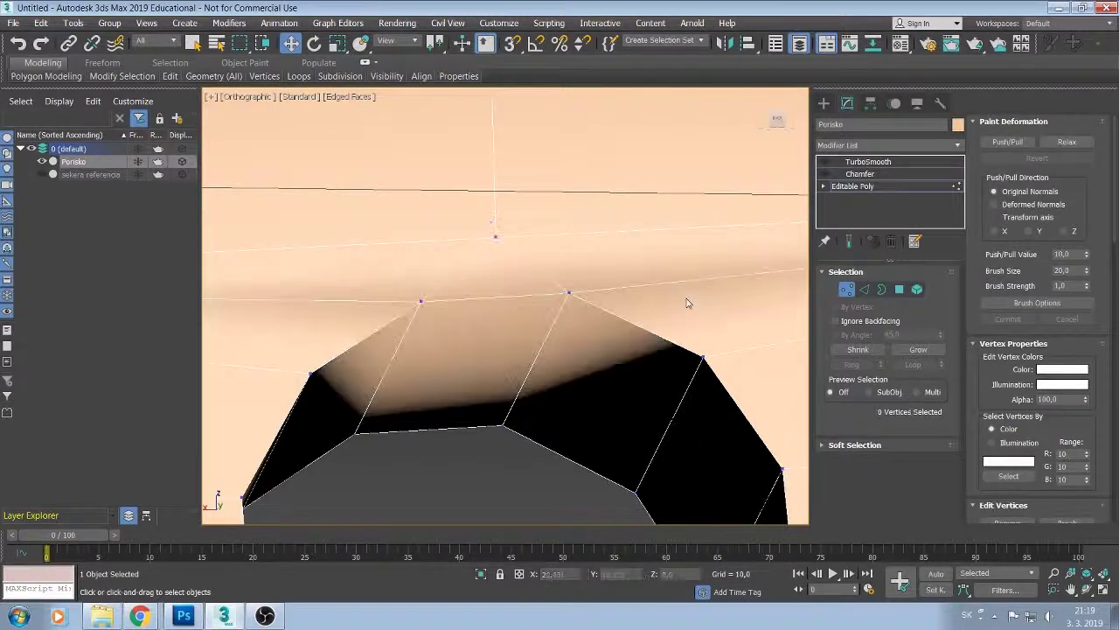
key("ctrl+z")
left_click(864, 290)
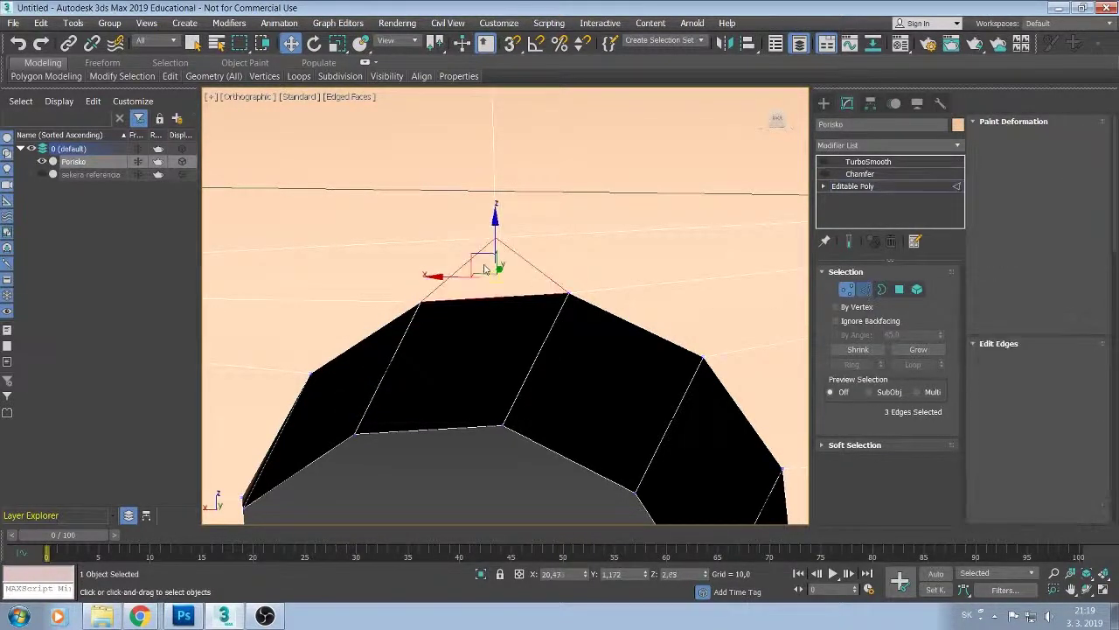
left_click(563, 288)
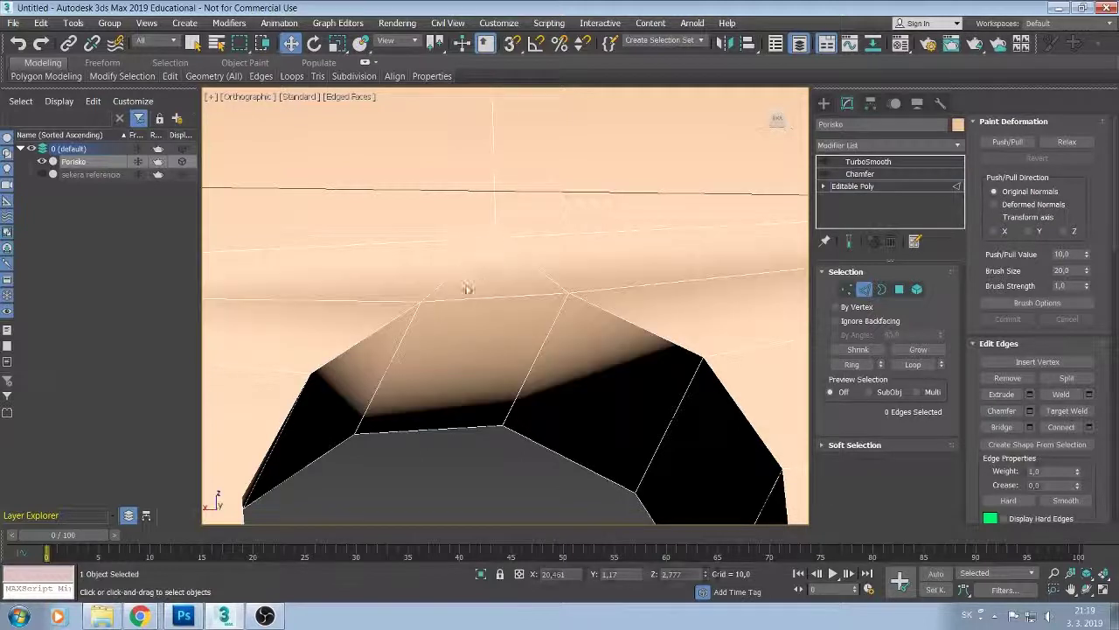
mouse_move(443, 319)
middle_mouse_down("alt")
mouse_move(434, 342)
mouse_move(597, 369)
mouse_move(450, 342)
mouse_move(535, 379)
mouse_move(378, 372)
middle_mouse_up("alt")
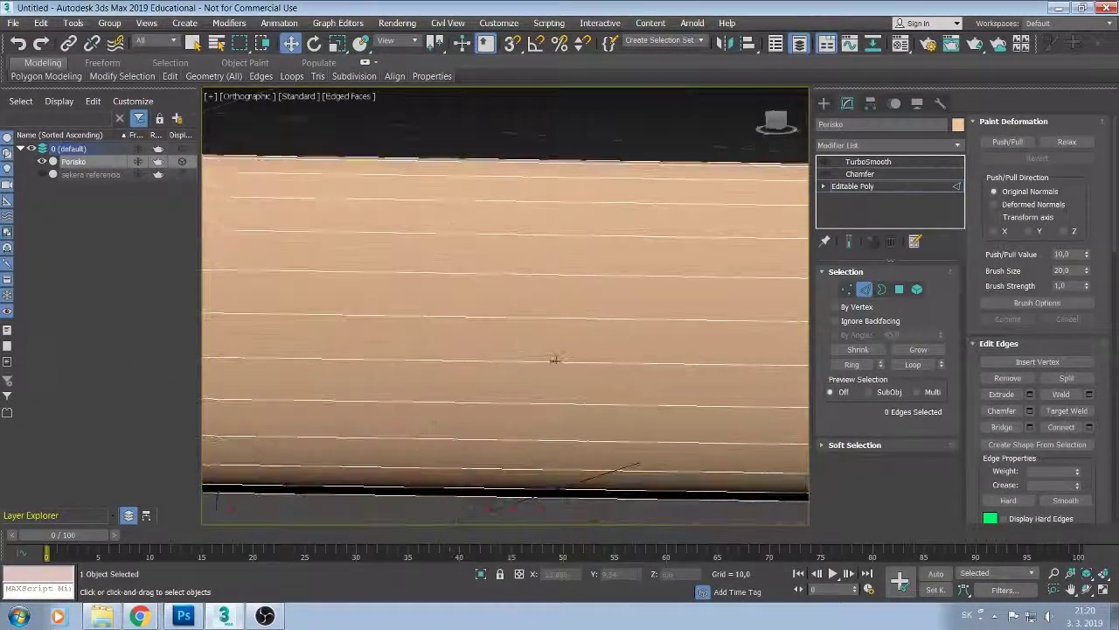
scroll(513, 374, "up", 3)
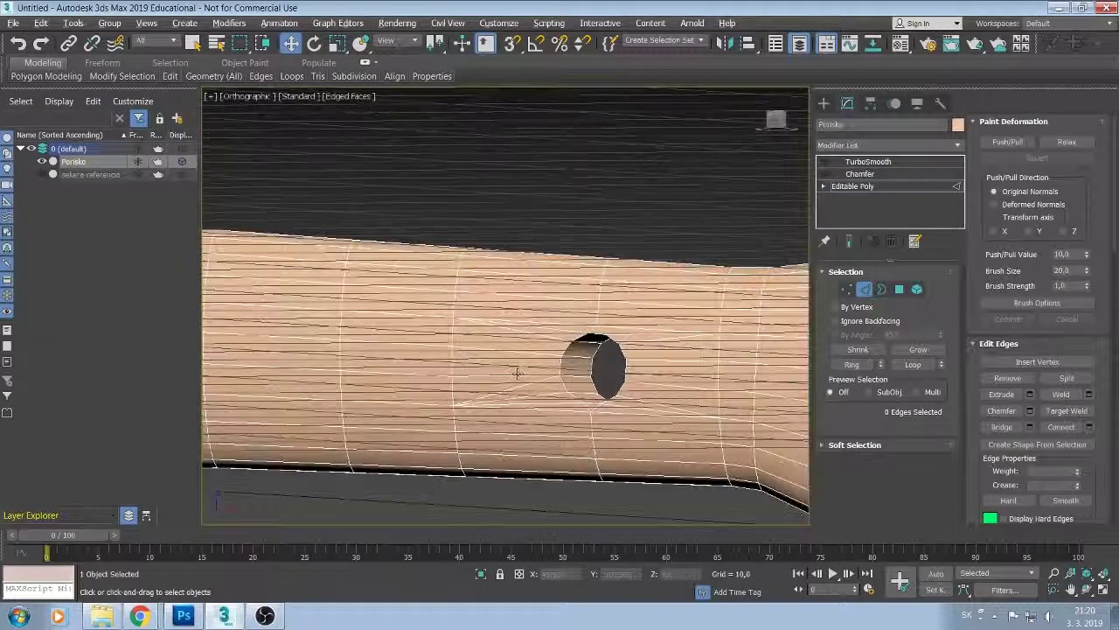
scroll(512, 375, "up", 2)
mouse_move(512, 374)
middle_mouse_down("alt")
mouse_move(542, 357)
mouse_move(520, 419)
mouse_move(387, 430)
mouse_move(490, 411)
mouse_move(568, 372)
mouse_move(425, 375)
mouse_move(429, 314)
middle_mouse_up("alt")
scroll(521, 376, "down", 1)
scroll(425, 376, "up", 3)
scroll(430, 315, "up", 2)
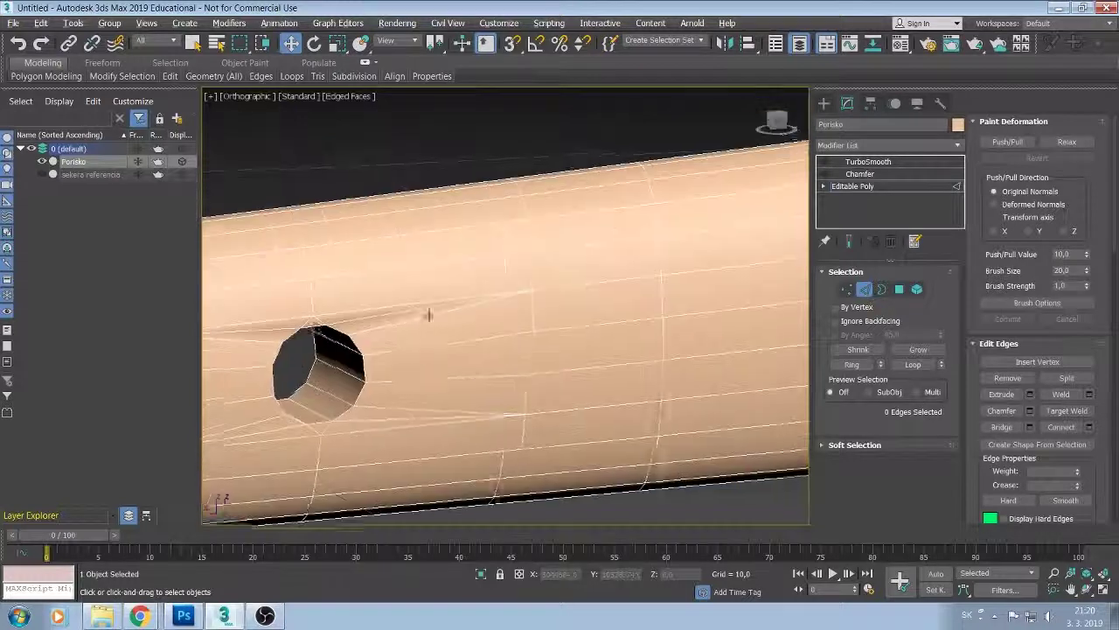
left_click(354, 317)
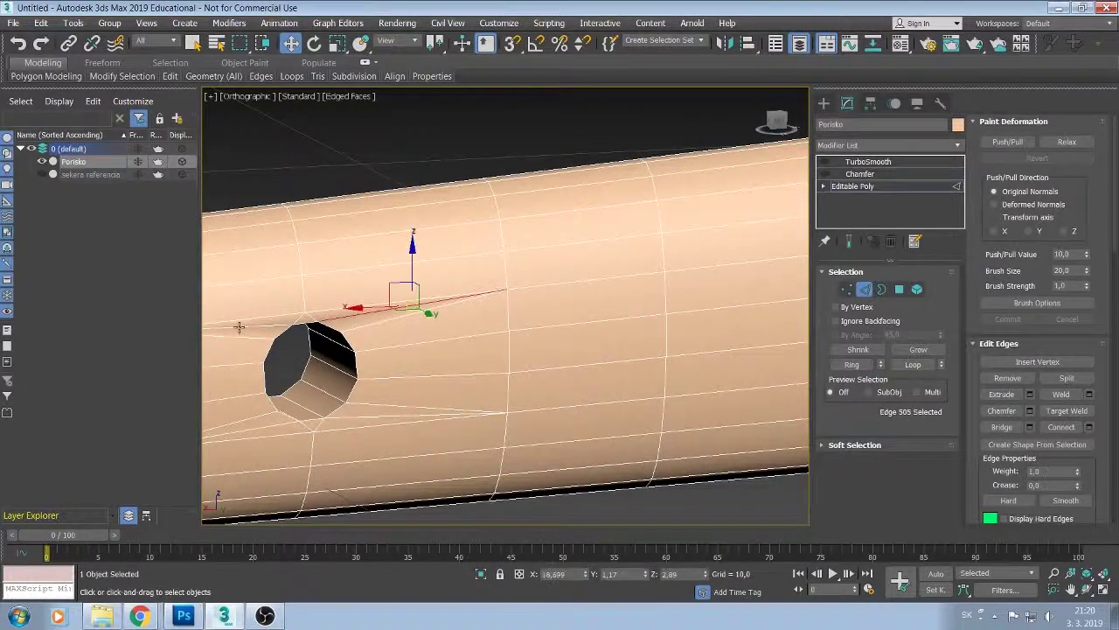
left_click(264, 330, "ctrl")
left_click(277, 355)
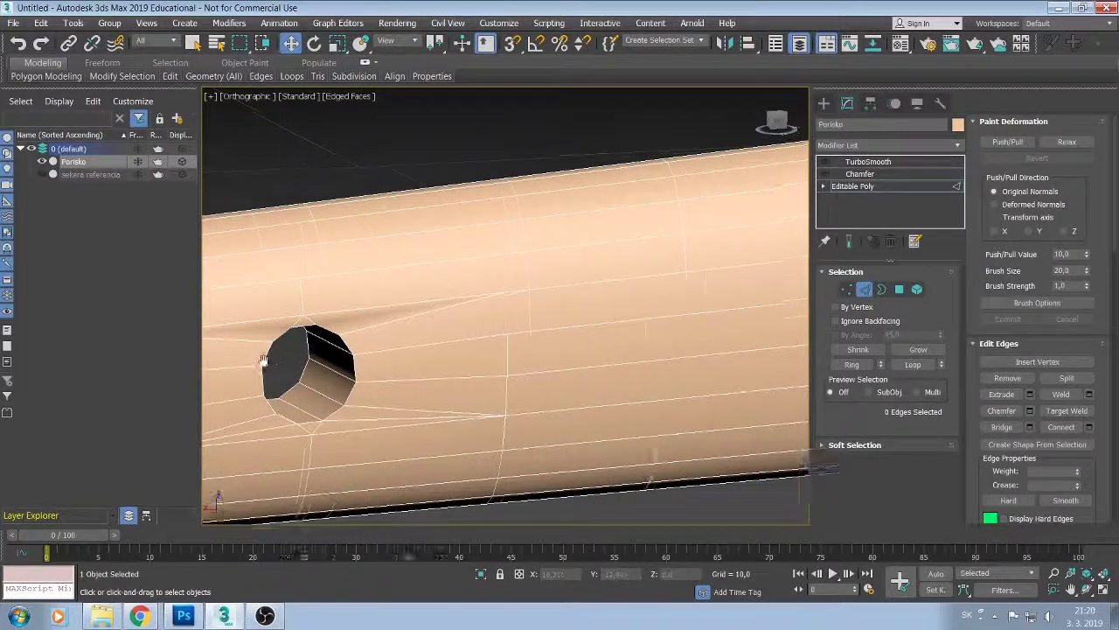
mouse_move(276, 355)
middle_mouse_down("alt")
mouse_move(269, 367)
mouse_move(302, 327)
mouse_move(474, 532)
middle_mouse_up("alt")
scroll(269, 369, "up", 3)
scroll(374, 419, "up", 3)
mouse_move(420, 493)
middle_mouse_down("alt")
mouse_move(374, 420)
mouse_move(370, 452)
middle_mouse_up("alt")
mouse_move(370, 451)
middle_mouse_down("alt")
mouse_move(472, 455)
mouse_move(430, 442)
mouse_move(480, 420)
mouse_move(447, 429)
mouse_move(530, 330)
mouse_move(486, 400)
middle_mouse_up("alt")
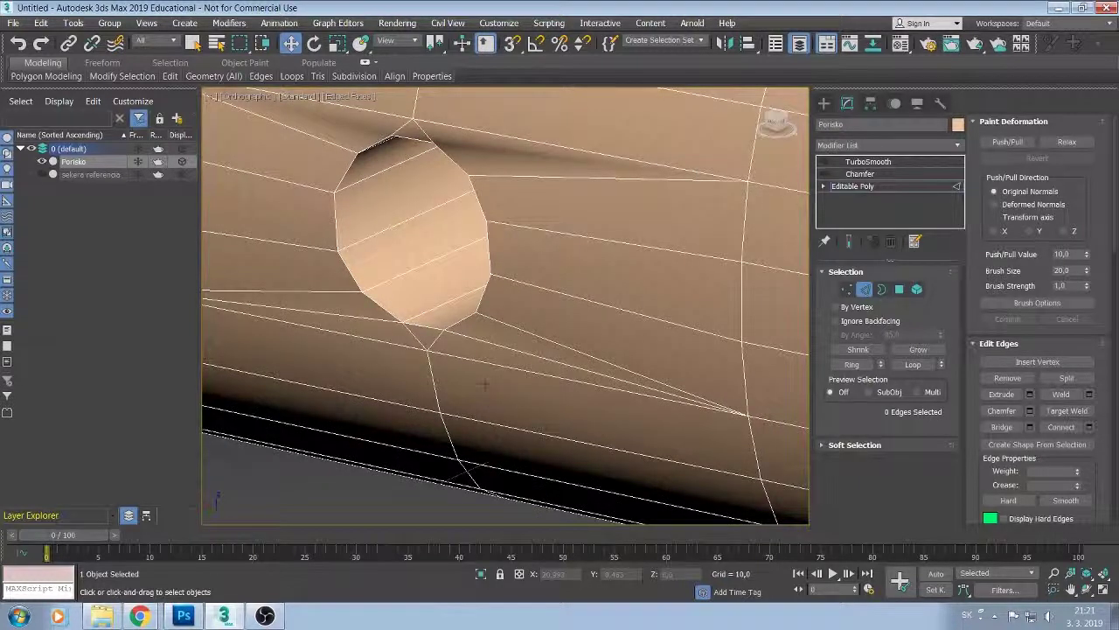
mouse_move(486, 397)
middle_mouse_down("alt")
mouse_move(569, 457)
mouse_move(545, 437)
mouse_move(555, 374)
mouse_move(464, 370)
mouse_move(525, 402)
mouse_move(562, 387)
mouse_move(496, 369)
mouse_move(513, 286)
mouse_move(499, 349)
middle_mouse_up("alt")
Zoom in and select the stretched edge at the top of the hole.
scroll(464, 270, "up", 3)
scroll(503, 356, "up", 3)
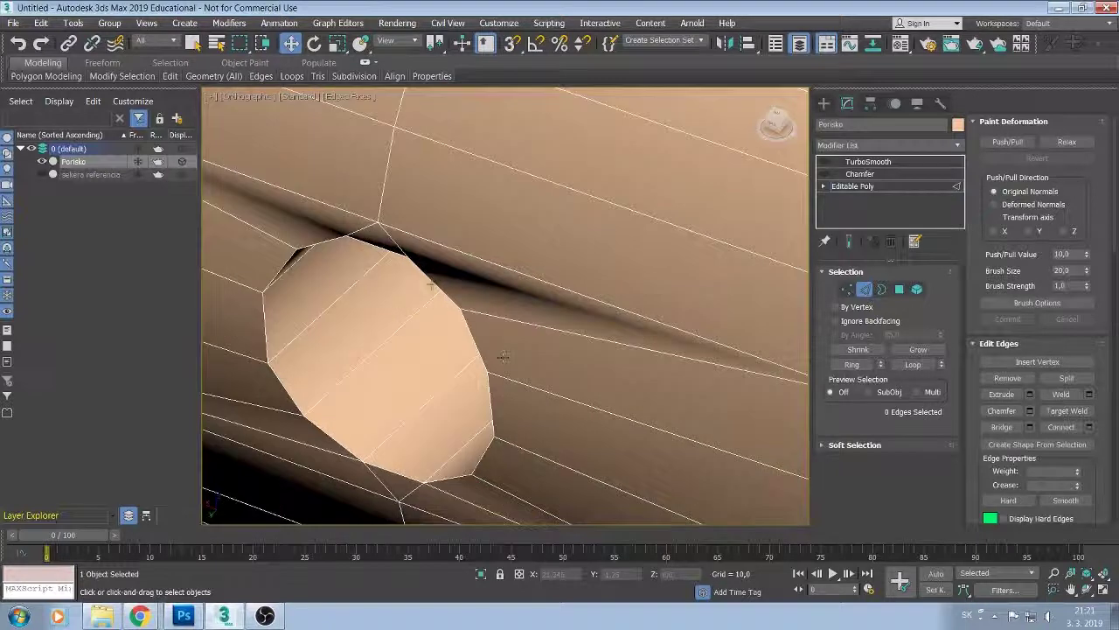
left_click(410, 259)
middle_click_drag(452, 300, 427, 342)
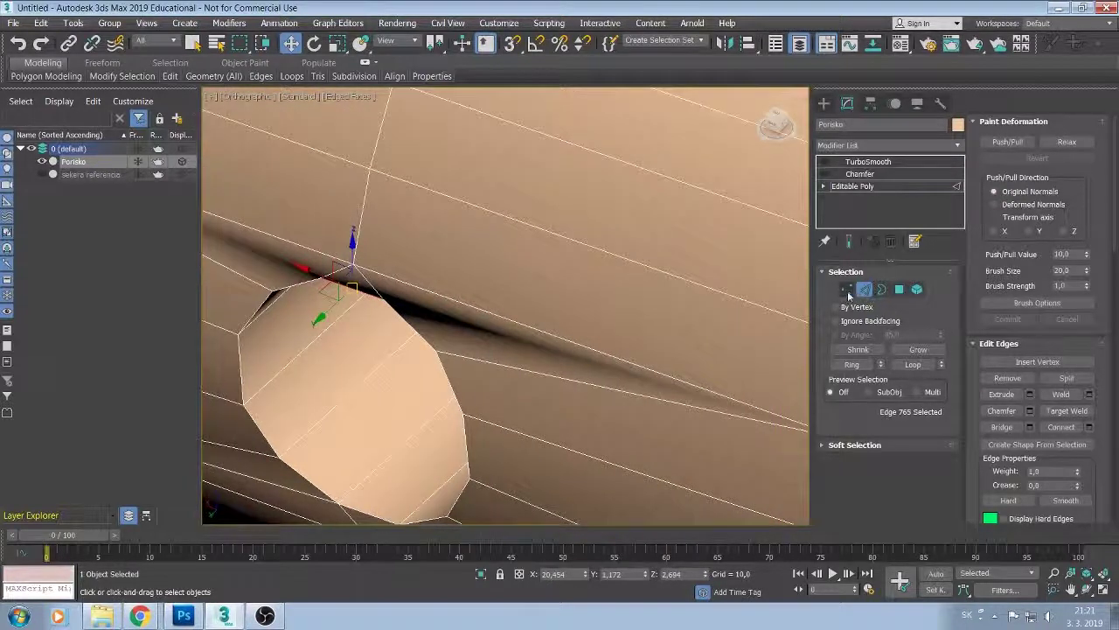
Select the two vertices on that stretched edge, then orbit to the hole's inner walls.
key("1")
left_click(372, 278)
middle_click_drag(604, 359, 554, 350)
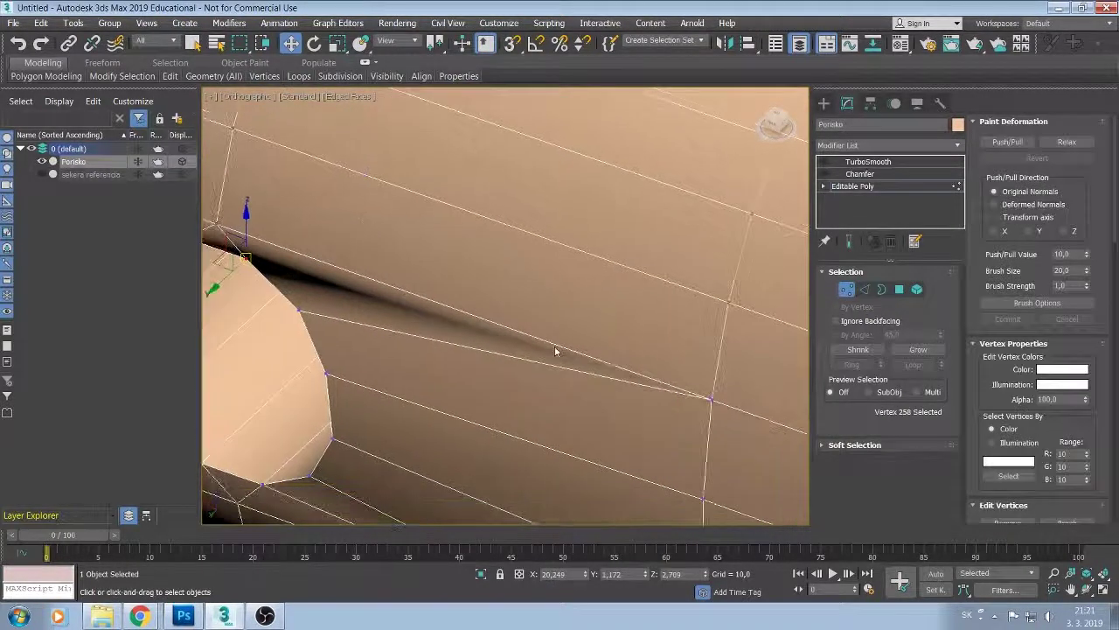
left_click(708, 400, "ctrl")
middle_click_drag(704, 411, 726, 402)
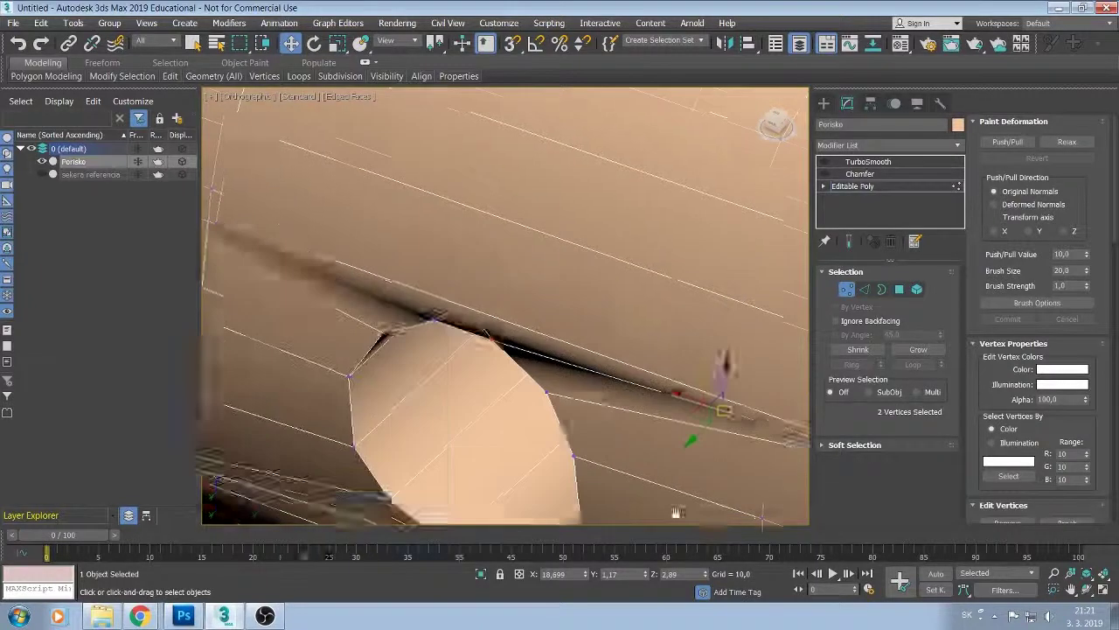
left_click(212, 188, "ctrl")
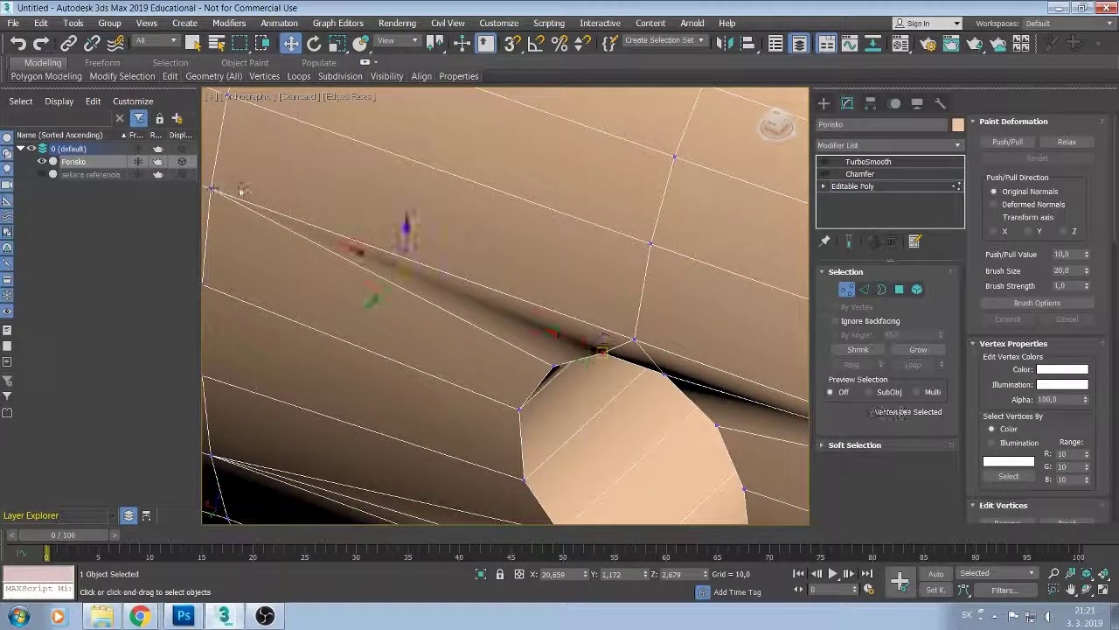
mouse_move(489, 306)
middle_mouse_down("alt")
mouse_move(441, 309)
mouse_move(461, 357)
mouse_move(444, 342)
mouse_move(463, 352)
mouse_move(462, 338)
middle_mouse_up("alt")
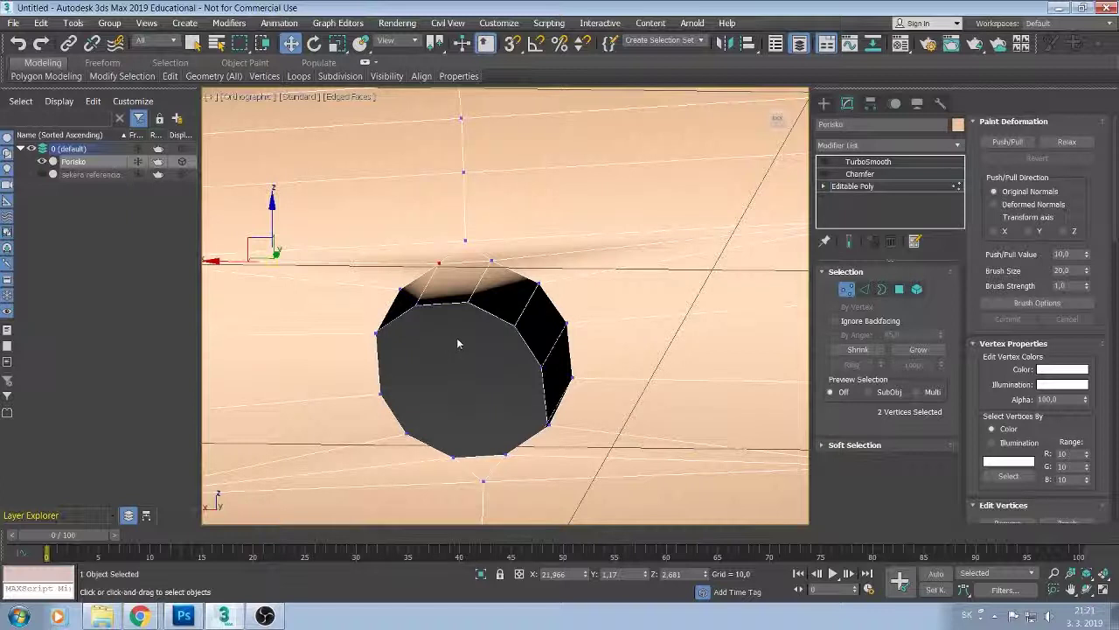
mouse_move(467, 326)
middle_mouse_down("alt")
mouse_move(446, 354)
mouse_move(457, 344)
middle_mouse_up("alt")
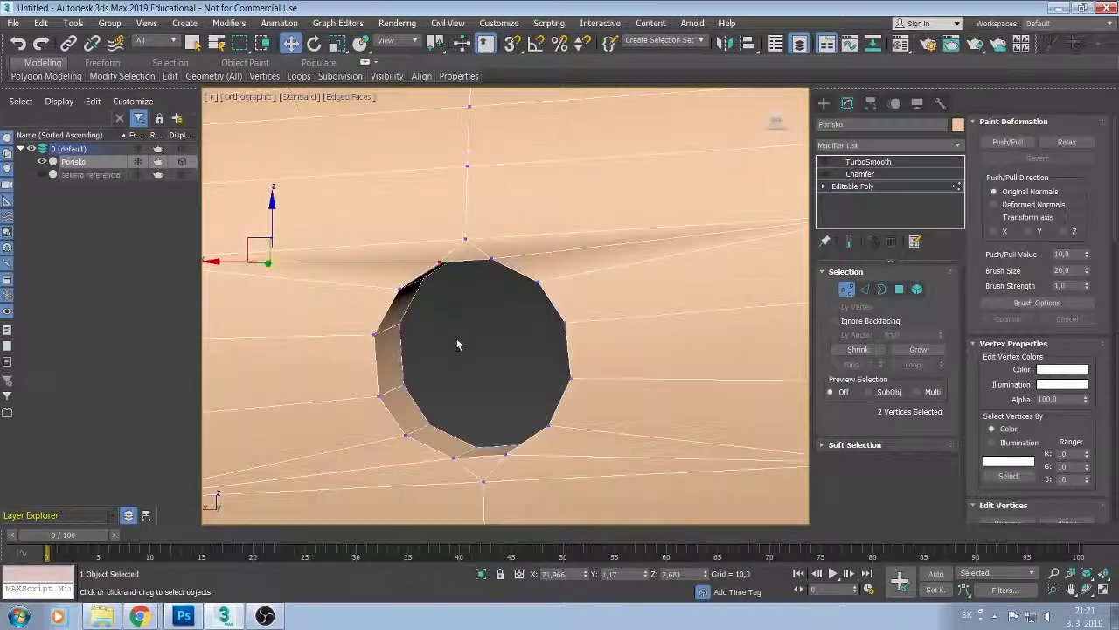
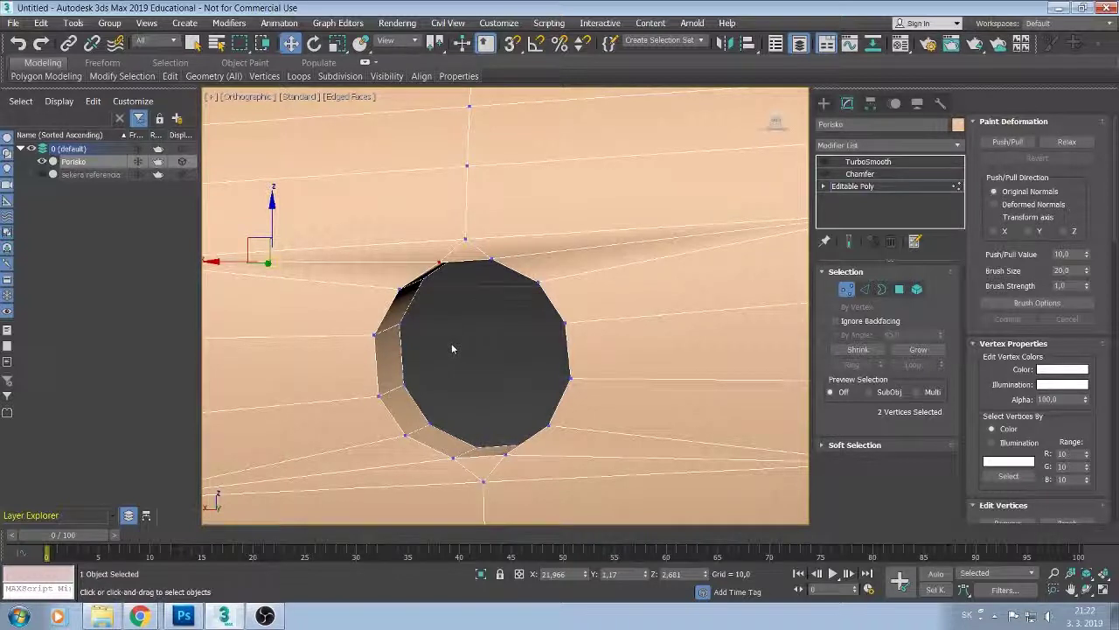
Nudge the hole's vertices to widen it, orbiting to check the shape.
key("ctrl+z")
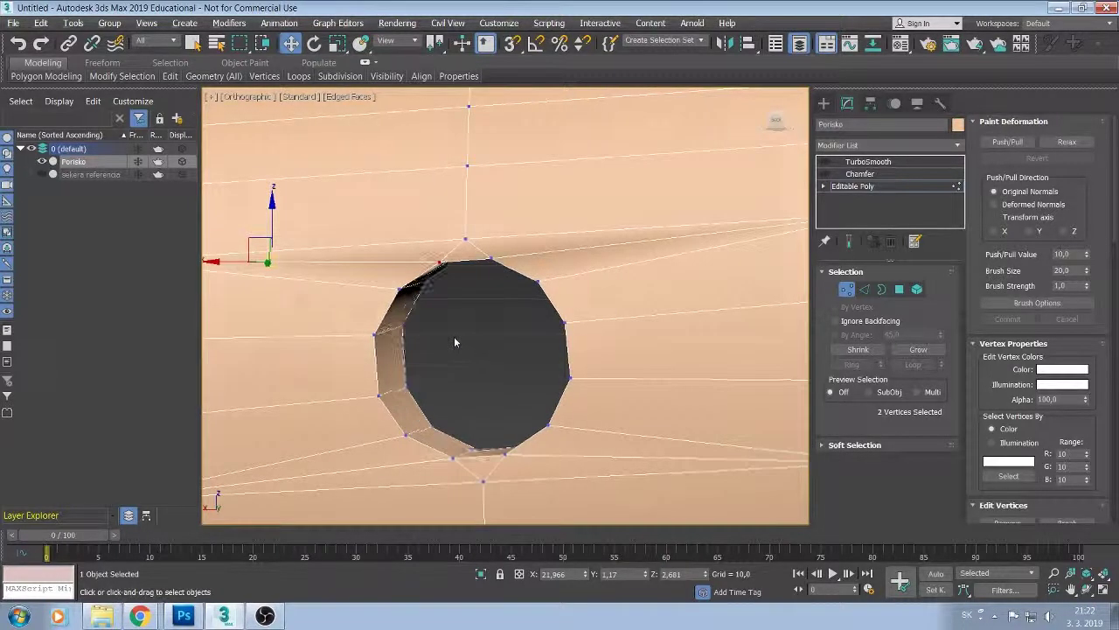
middle_click_drag(454, 337, 497, 337, "alt")
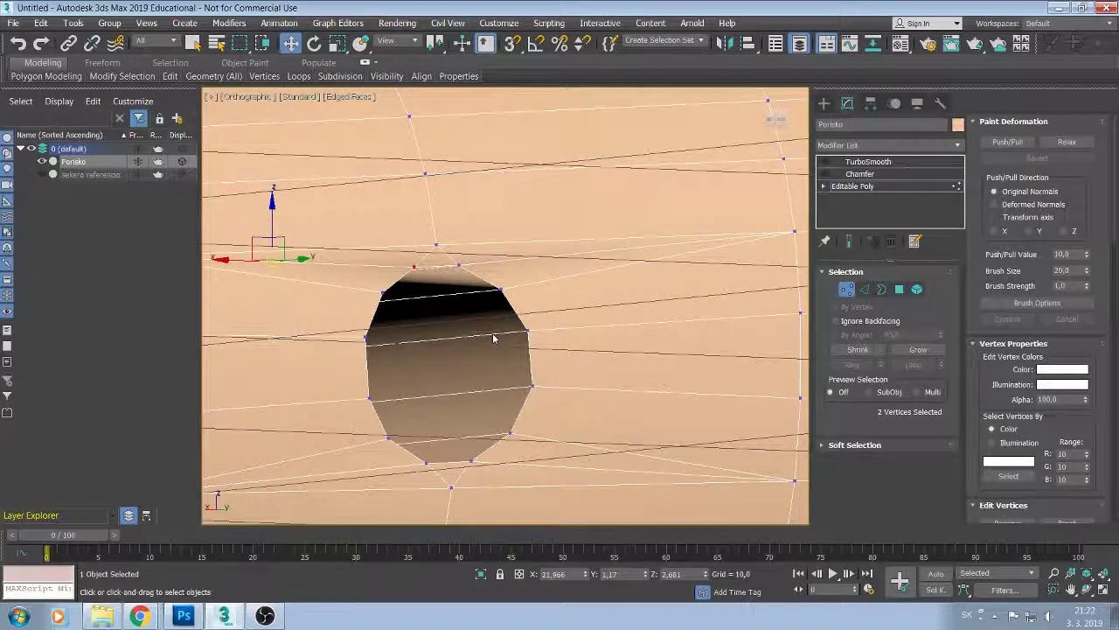
mouse_move(491, 342)
middle_mouse_down("alt")
mouse_move(441, 360)
mouse_move(729, 342)
middle_mouse_up("alt")
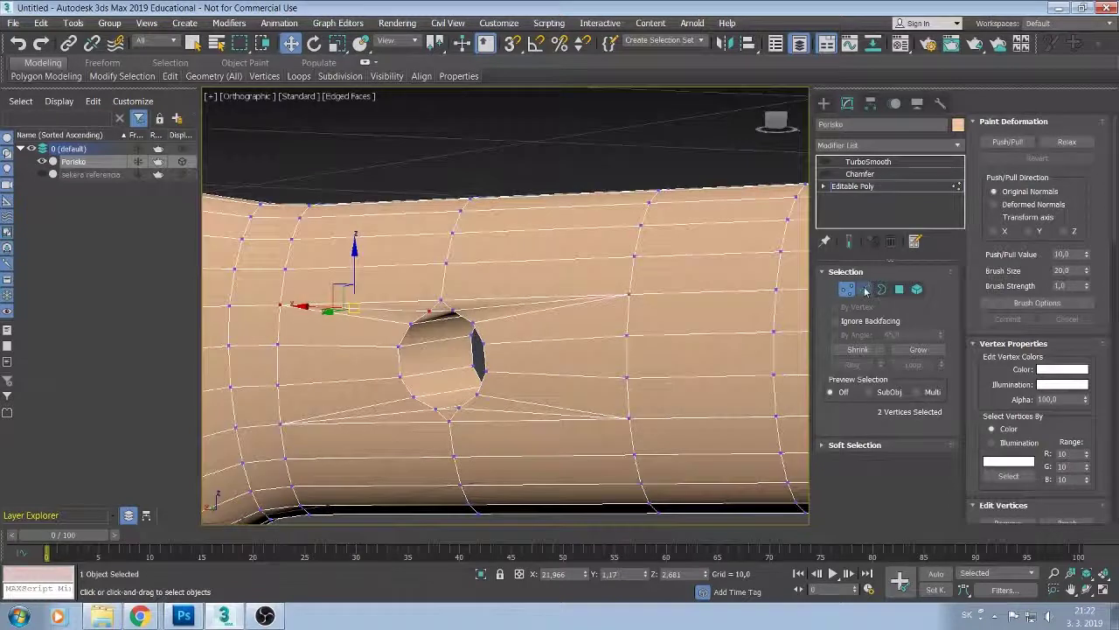
Loop-select the hole's rim edges, then clear the selection and return to the Chamfer modifier (Amount 0,01, 1 segment).
left_click(864, 288)
left_click(481, 336)
double_click(480, 336)
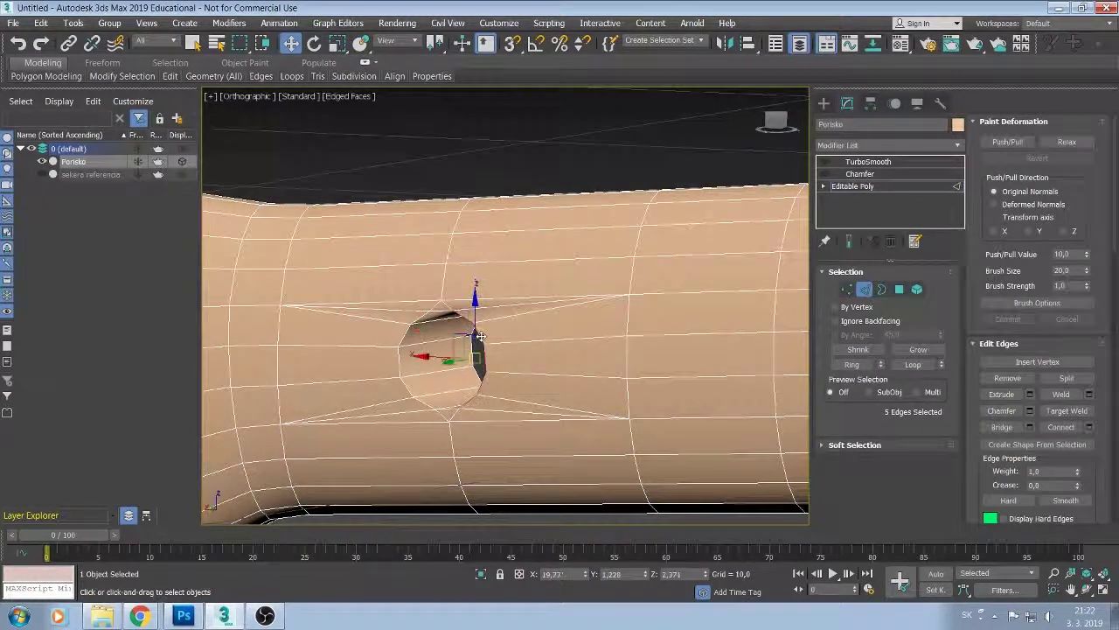
left_click(479, 367, "ctrl")
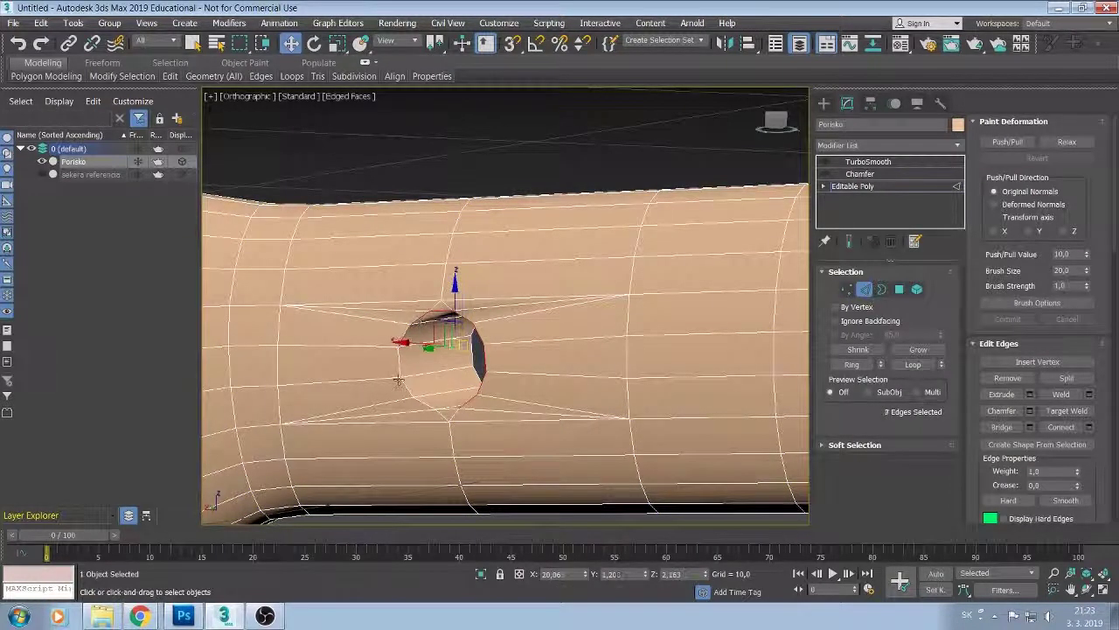
middle_click_drag(472, 367, 482, 391, "alt")
scroll(483, 391, "up", 3)
scroll(490, 389, "up", 2)
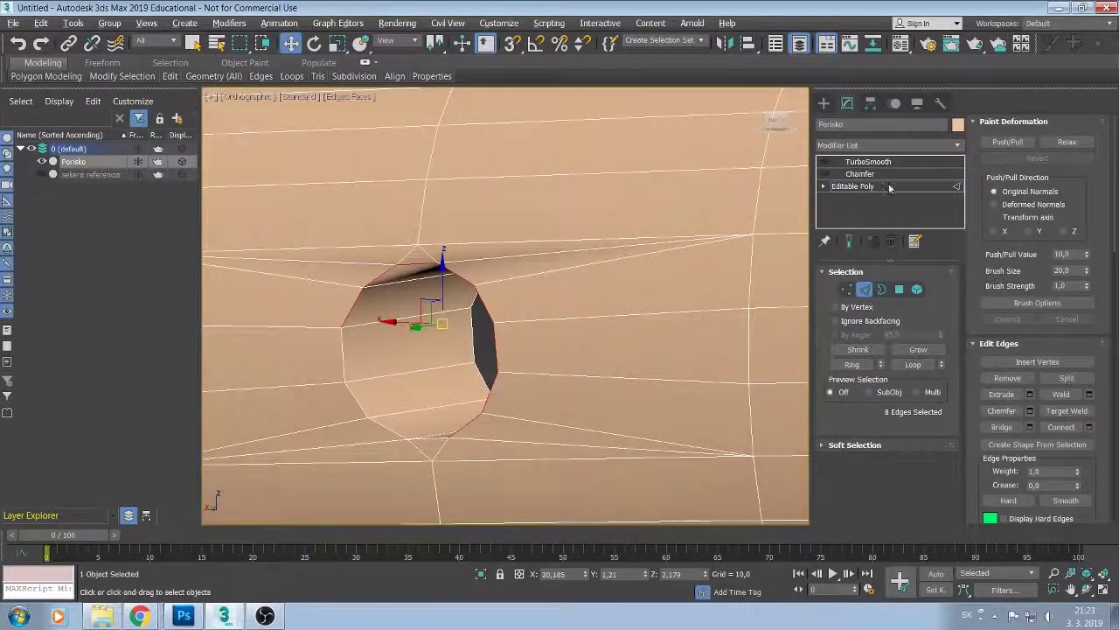
left_click(792, 244)
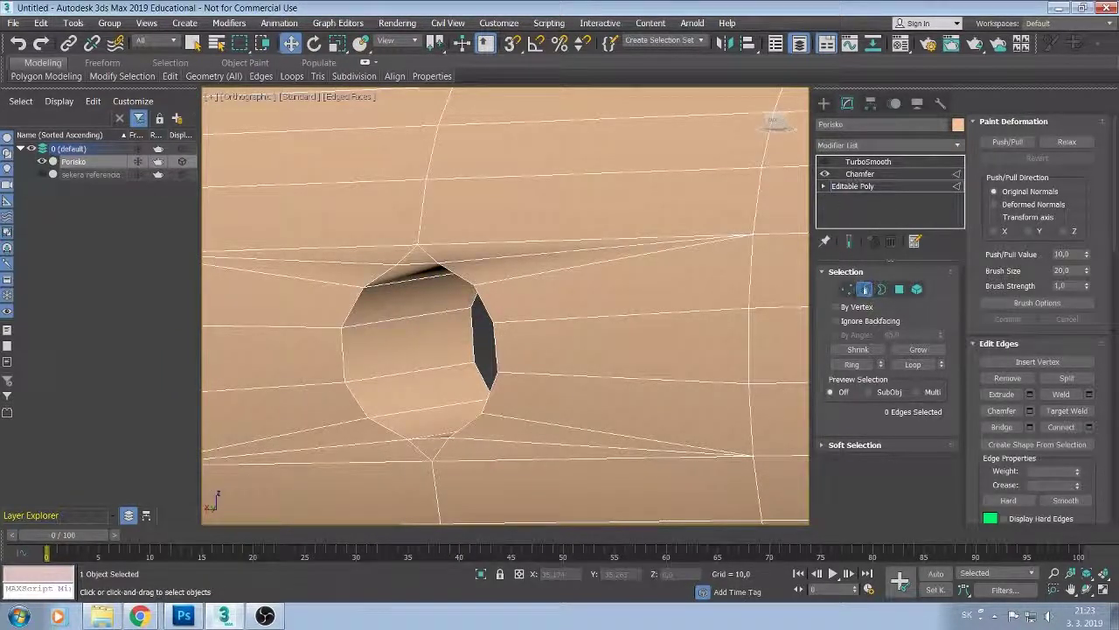
left_click(850, 186)
Select the Chamfer modifier and zoom in close on the hole's chamfered rim.
left_click(859, 174)
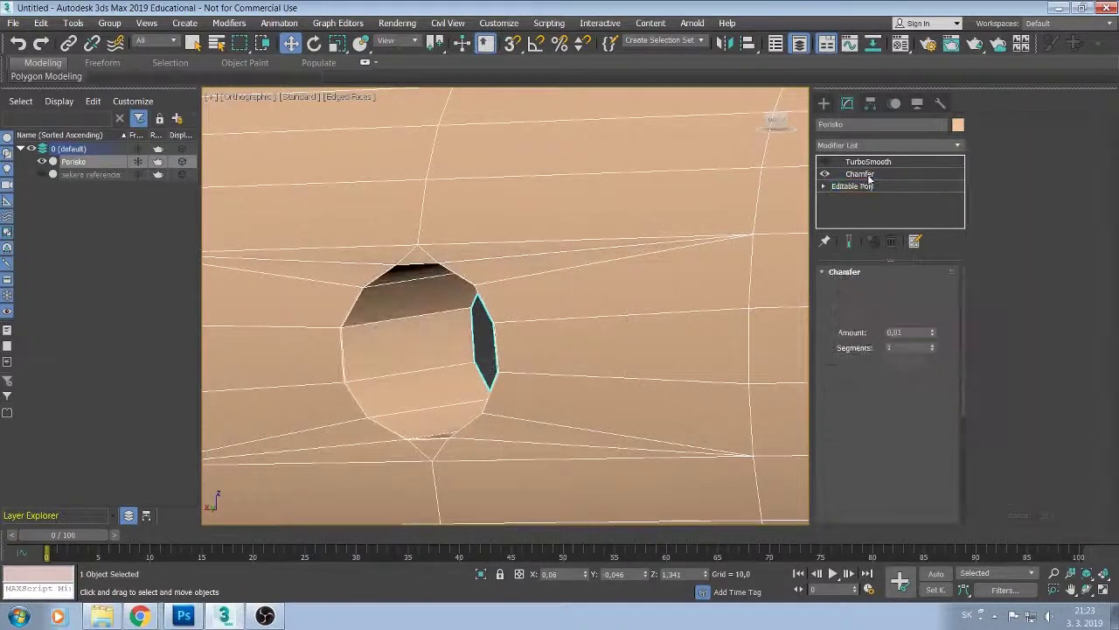
scroll(442, 392, "up", 2)
scroll(492, 428, "up", 2)
scroll(475, 324, "up", 2)
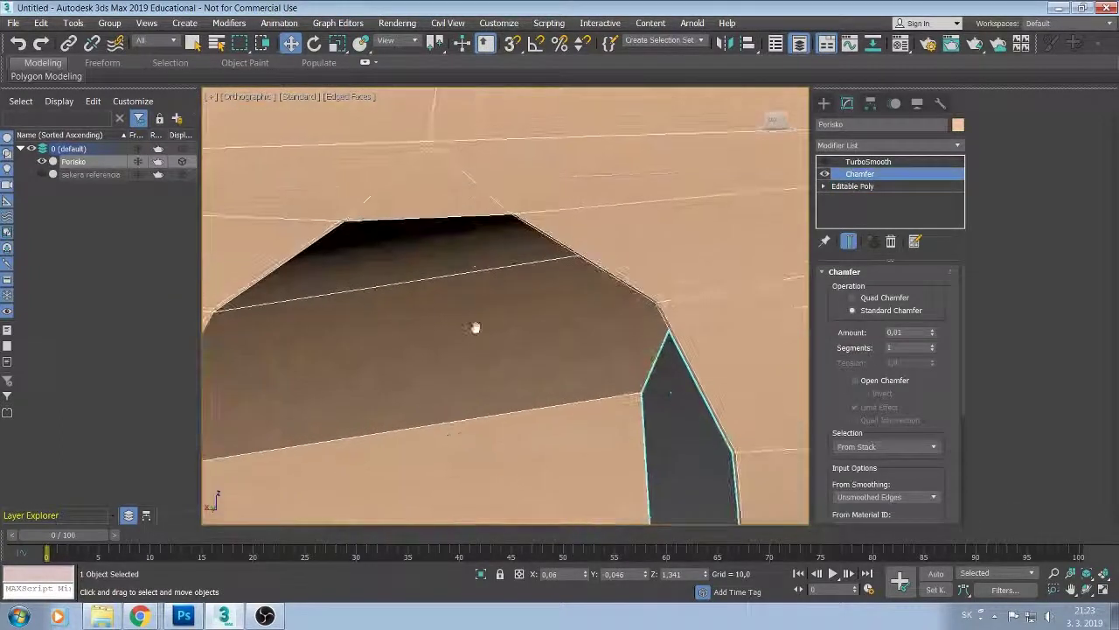
scroll(482, 338, "up", 2)
scroll(475, 337, "up", 2)
mouse_move(475, 338)
middle_mouse_down()
mouse_move(504, 405)
mouse_move(532, 392)
middle_mouse_up()
scroll(532, 392, "down", 2)
scroll(522, 457, "up", 2)
scroll(517, 463, "up", 2)
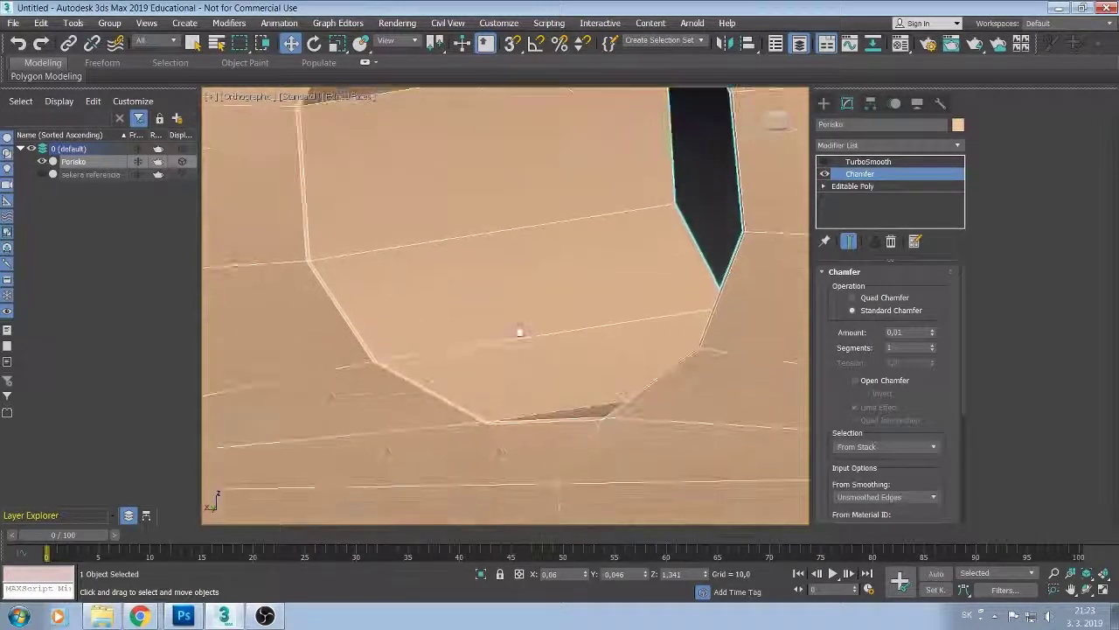
scroll(534, 437, "up", 2)
scroll(554, 464, "up", 2)
scroll(553, 476, "up", 2)
scroll(552, 476, "down", 3)
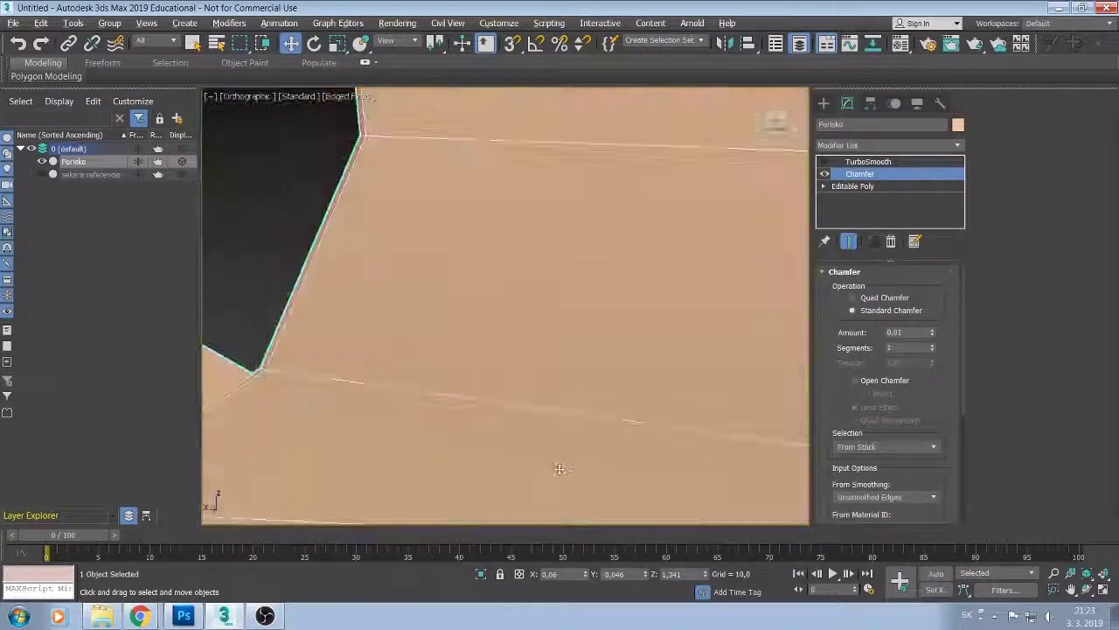
scroll(554, 470, "up", 1)
scroll(550, 462, "up", 1)
scroll(582, 440, "up", 2)
scroll(582, 440, "down", 3)
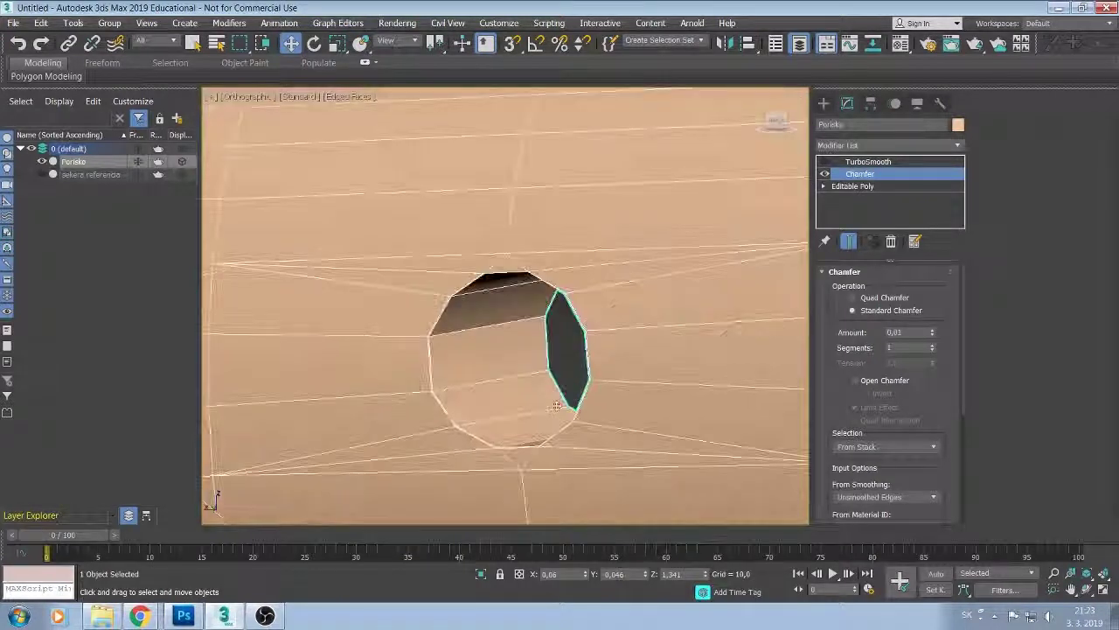
scroll(517, 431, "up", 1)
scroll(517, 431, "up", 2)
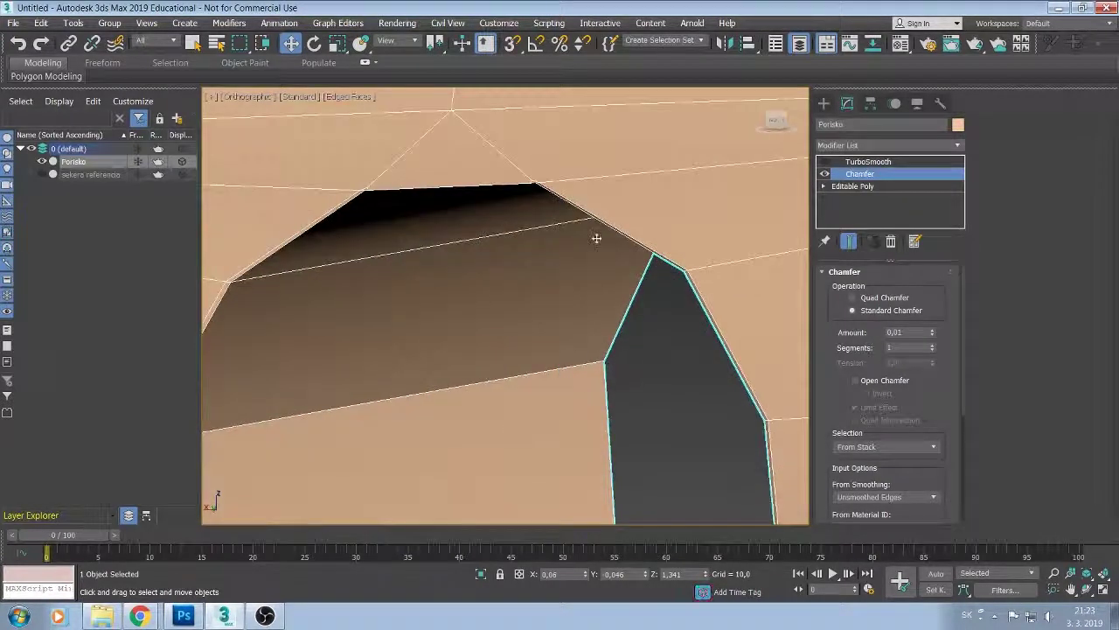
Toggle the Chamfer off to compare, then bring up TurboSmooth (Iterations 1, Smooth Result on).
left_click(824, 174)
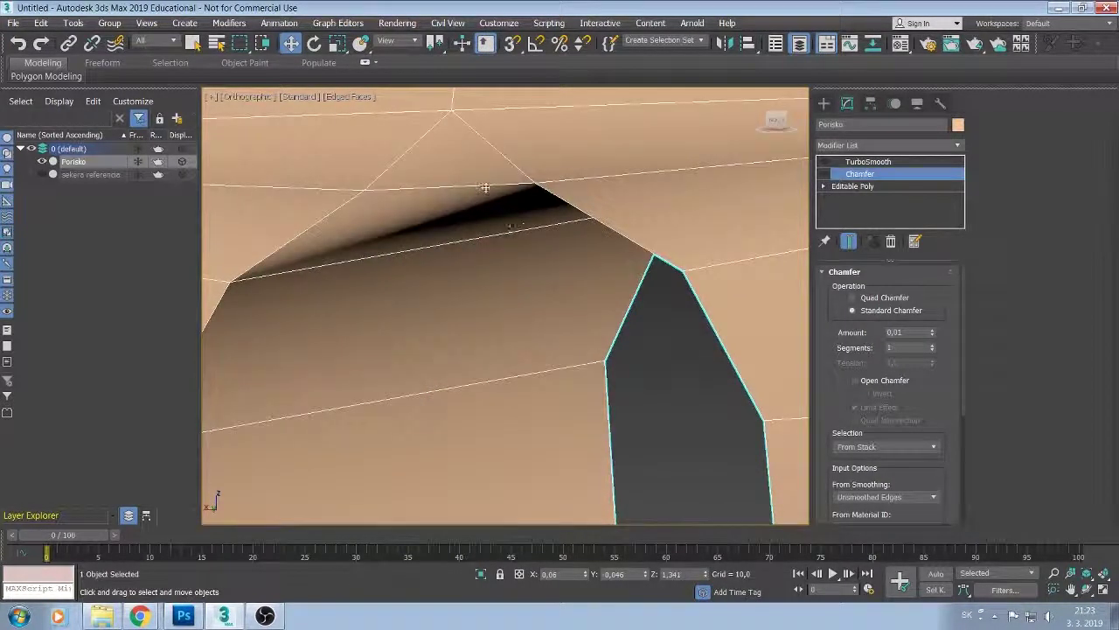
mouse_move(484, 187)
middle_mouse_down()
mouse_move(610, 240)
mouse_move(471, 300)
mouse_move(486, 336)
middle_mouse_up()
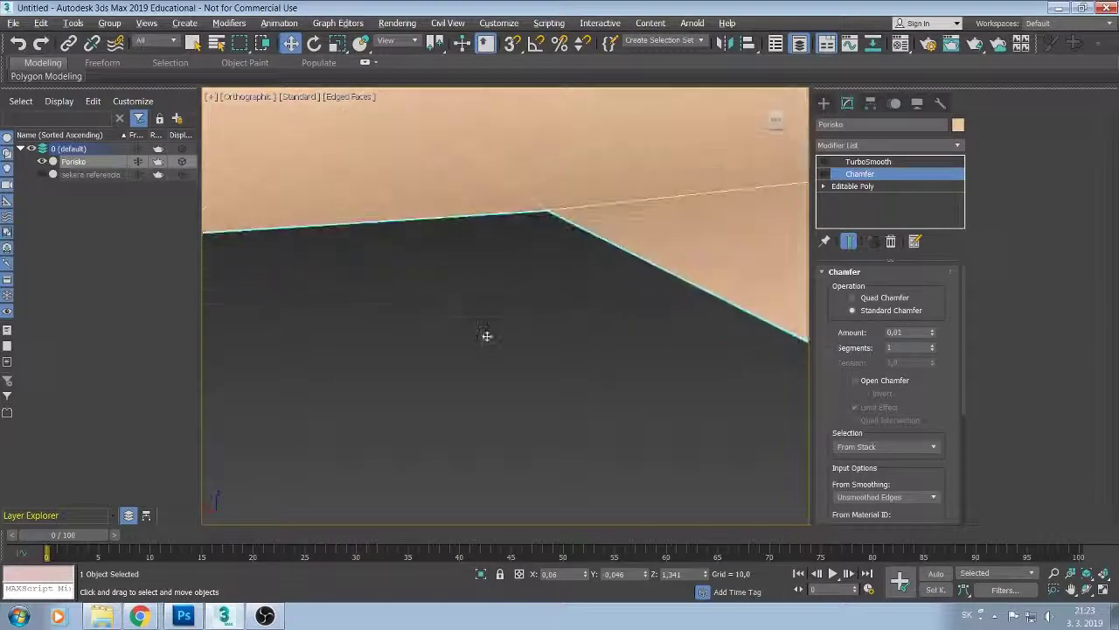
scroll(487, 336, "down", 5)
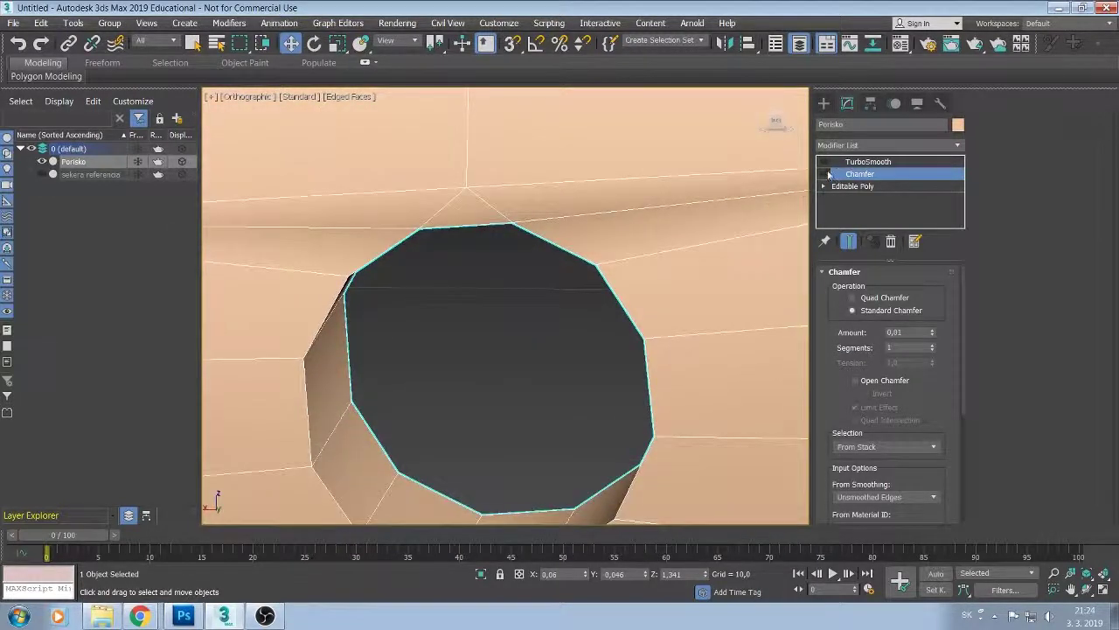
mouse_move(517, 312)
middle_mouse_down("alt")
mouse_move(507, 317)
mouse_move(525, 380)
mouse_move(553, 307)
middle_mouse_up("alt")
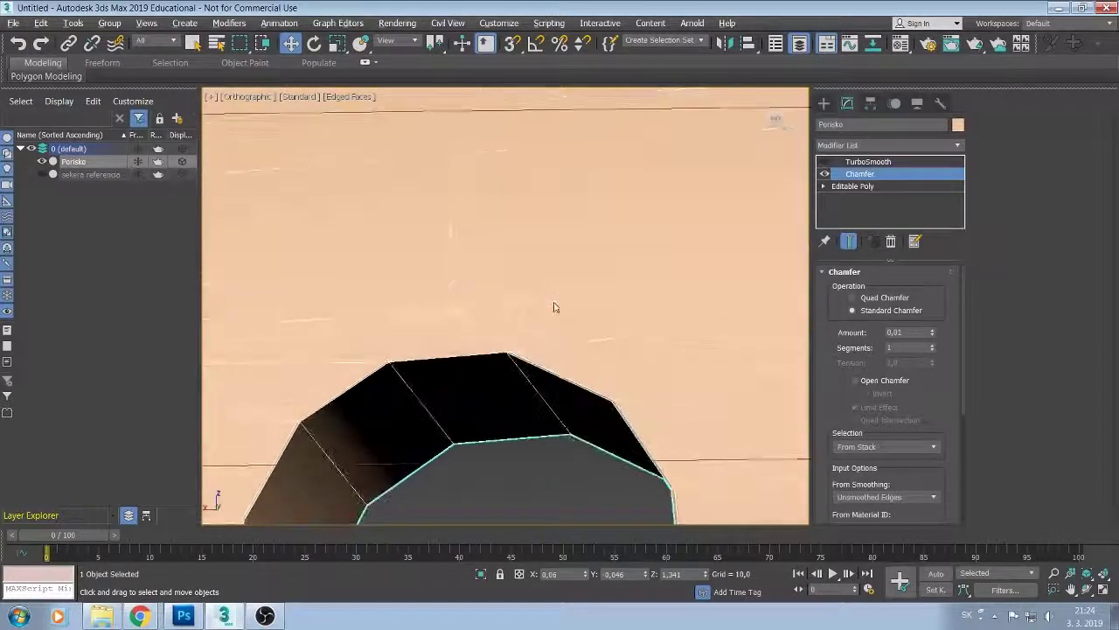
scroll(482, 397, "up", 3)
scroll(482, 387, "up", 3)
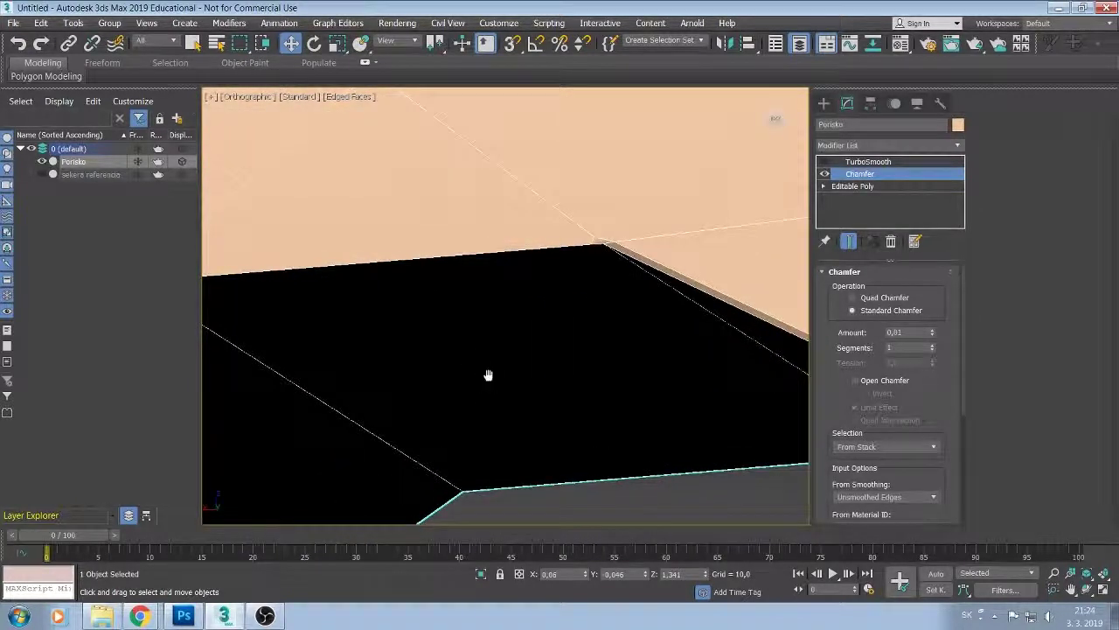
middle_click_drag(488, 375, 487, 425, "alt")
left_click(493, 418)
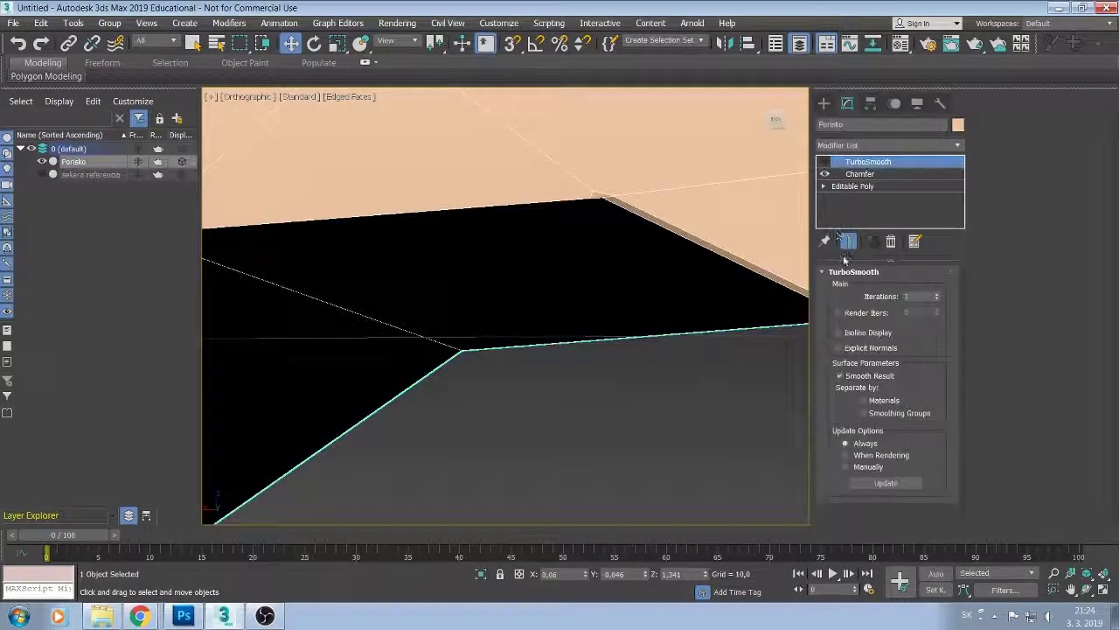
Return to the base Editable Poly level and reselect the Porisko handle.
left_click(852, 186)
scroll(672, 434, "down", 1)
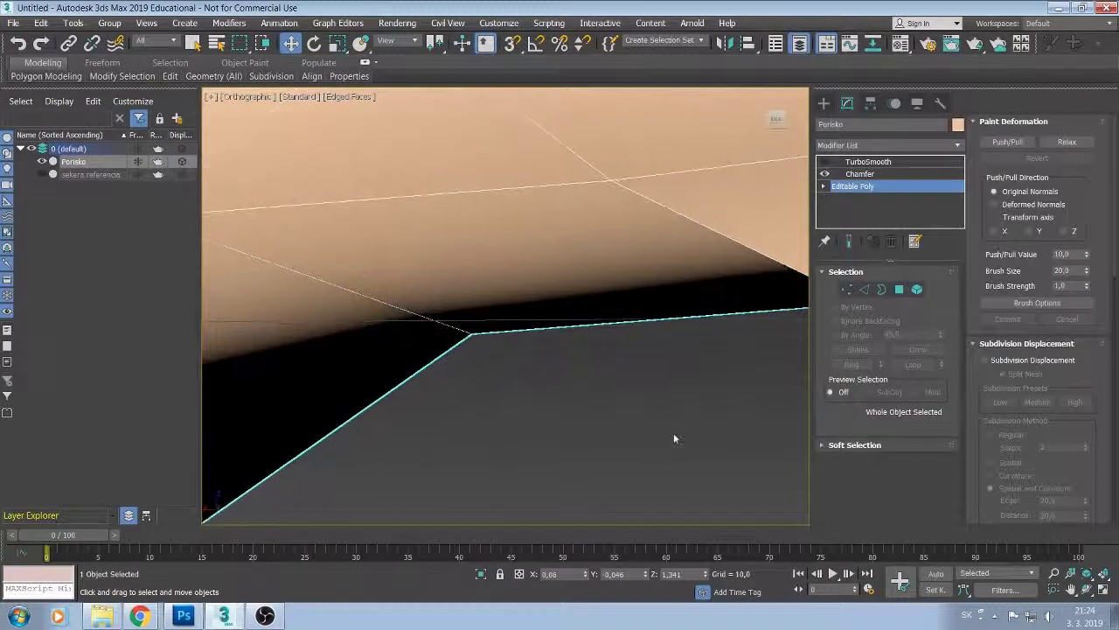
scroll(672, 434, "down", 2)
scroll(672, 433, "down", 2)
middle_click_drag(669, 437, 636, 408)
scroll(654, 433, "down", 2)
left_click(612, 455)
left_click(609, 450)
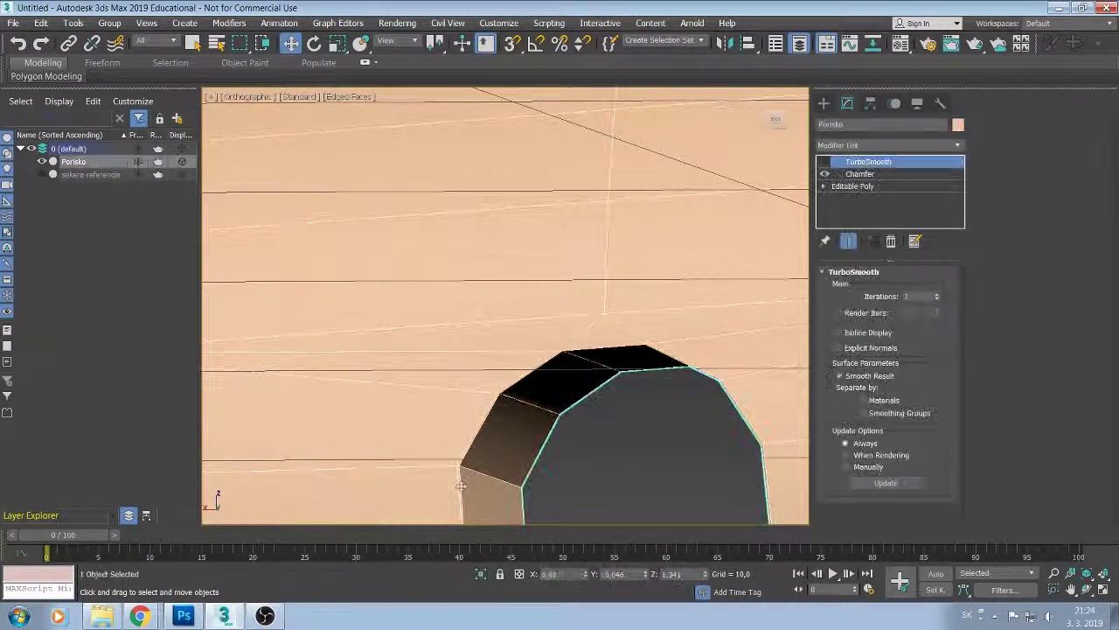
Enable TurboSmooth, inspect the rounded hole, and turn off Edged Faces with F4.
left_click(825, 162)
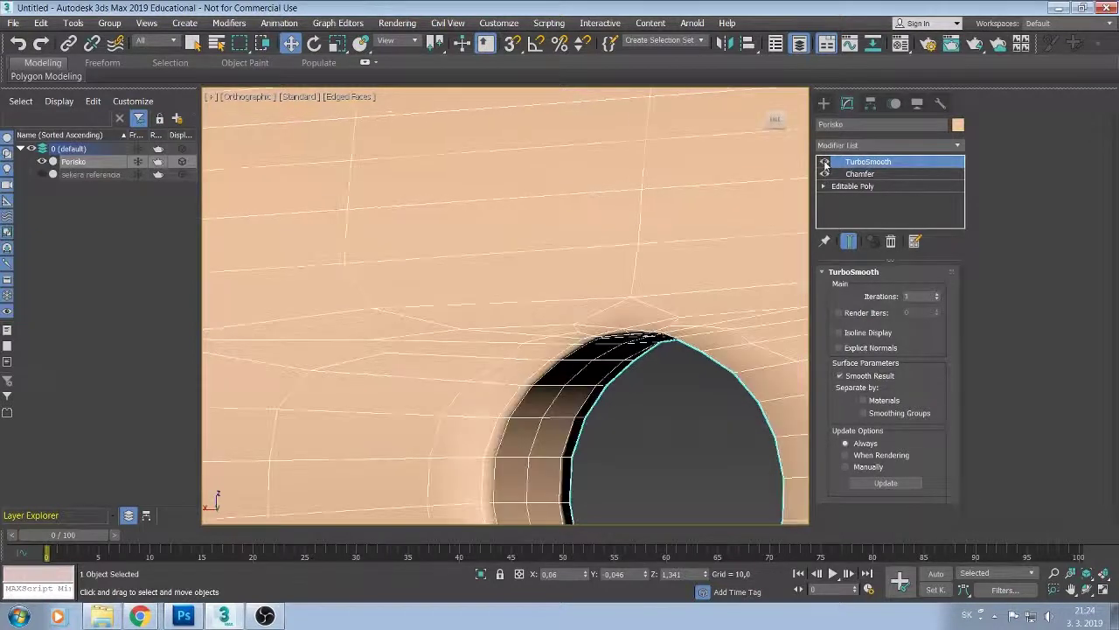
scroll(554, 295, "down", 1)
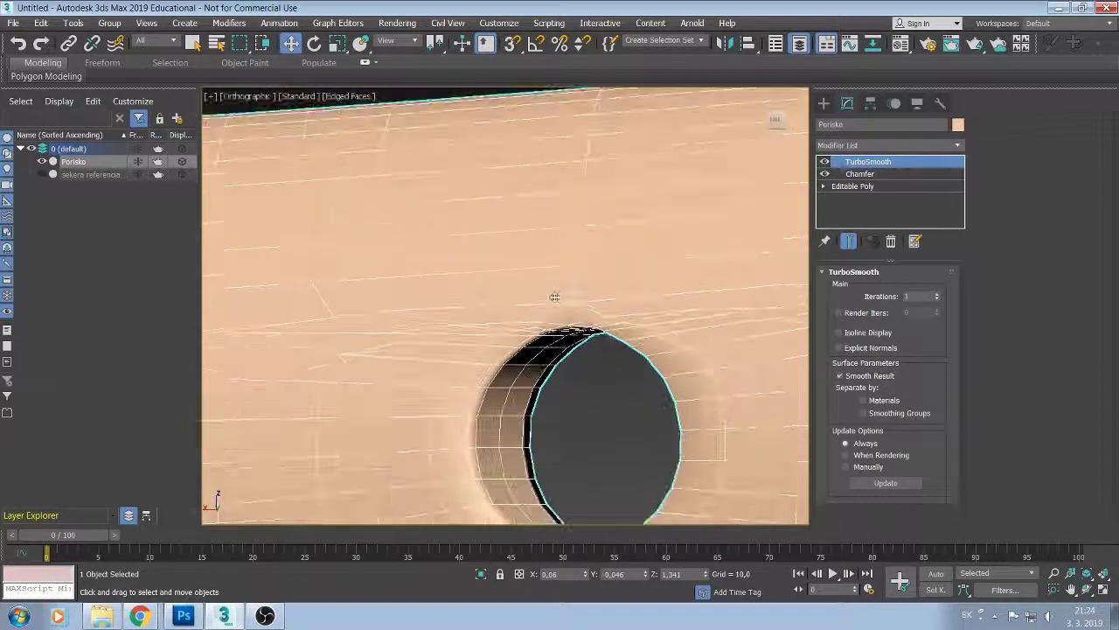
scroll(555, 330, "up", 3)
scroll(552, 347, "up", 3)
scroll(553, 347, "down", 2)
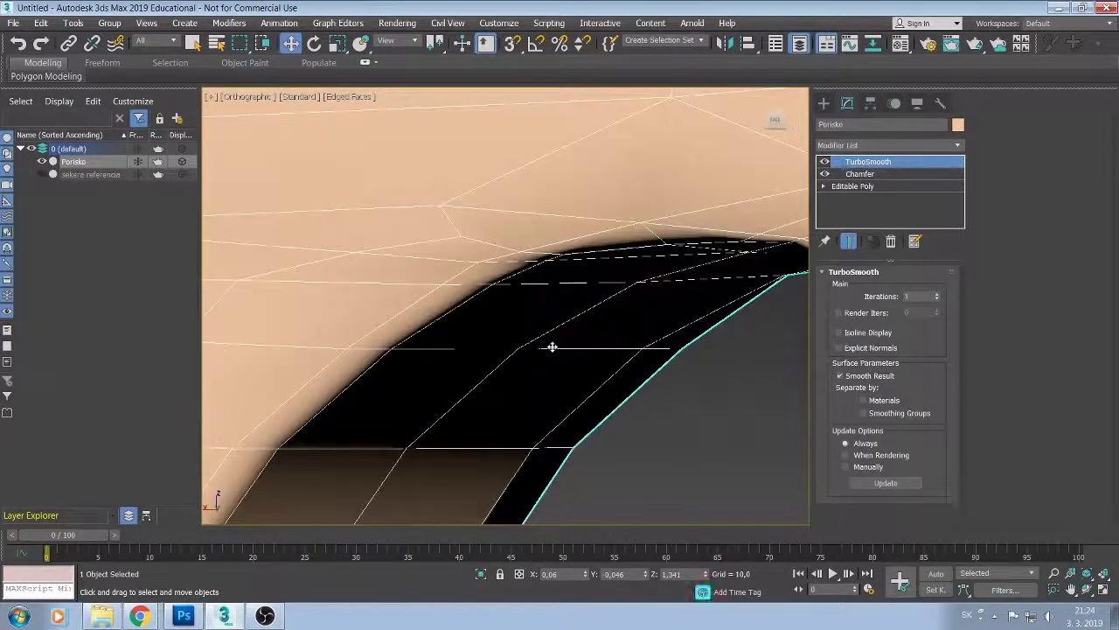
scroll(549, 348, "down", 3)
scroll(542, 351, "down", 2)
scroll(533, 315, "up", 1)
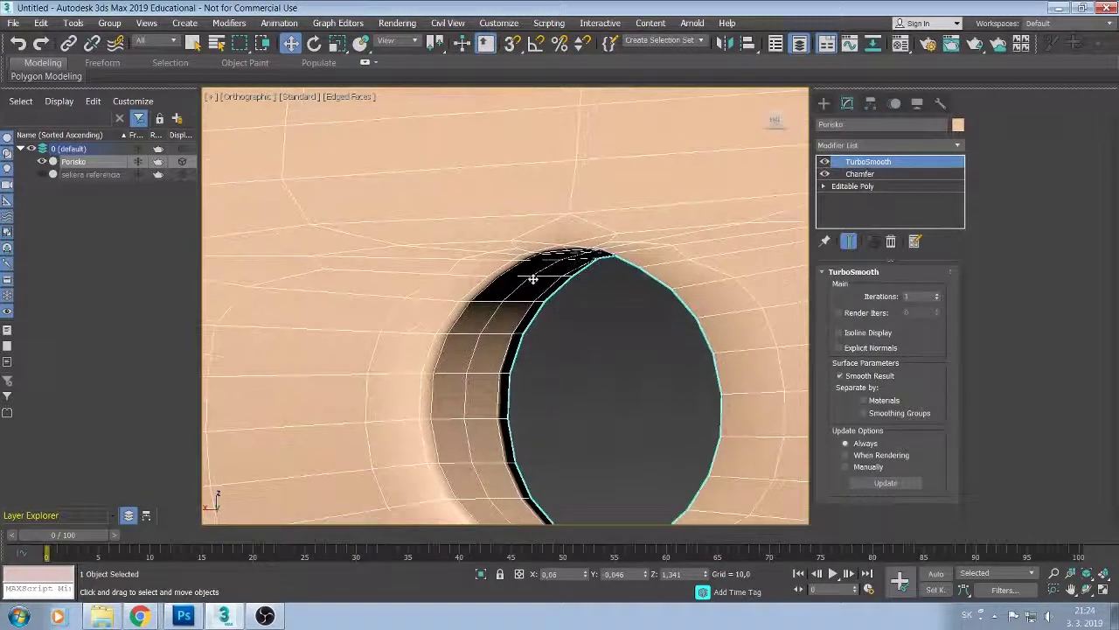
scroll(520, 293, "down", 1)
middle_click_drag(514, 304, 484, 342, "alt")
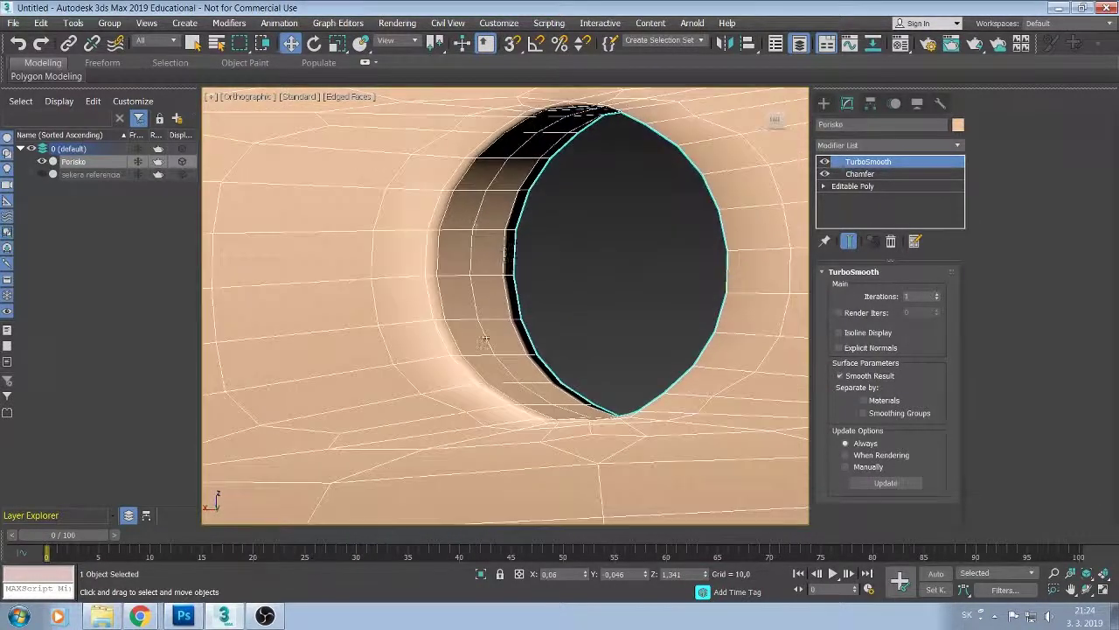
scroll(500, 392, "up", 3)
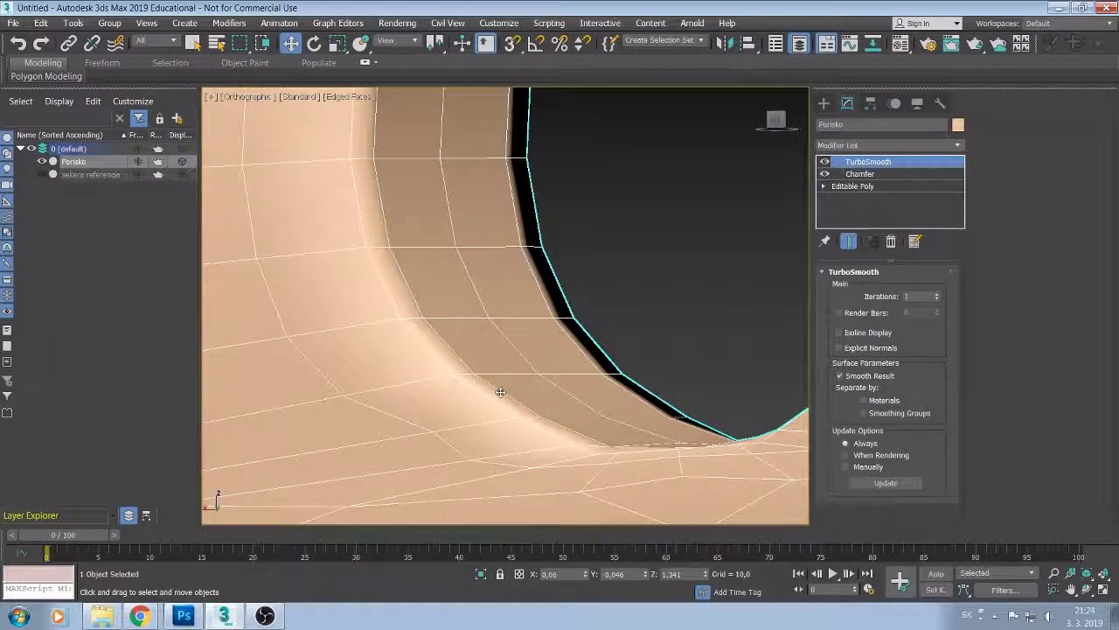
scroll(500, 392, "down", 3)
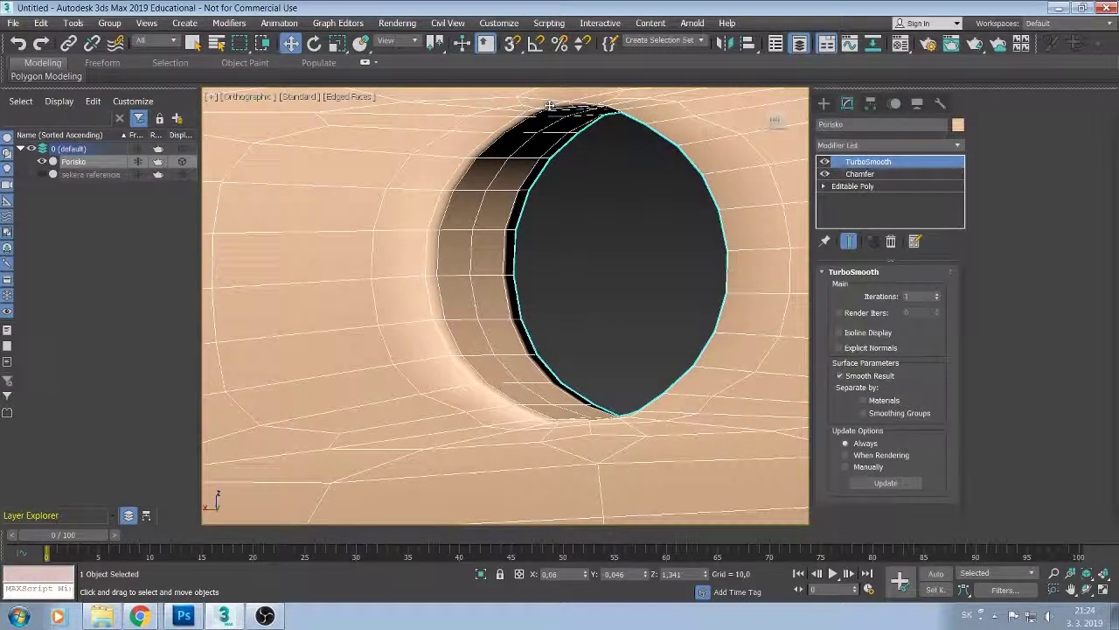
key("F4")
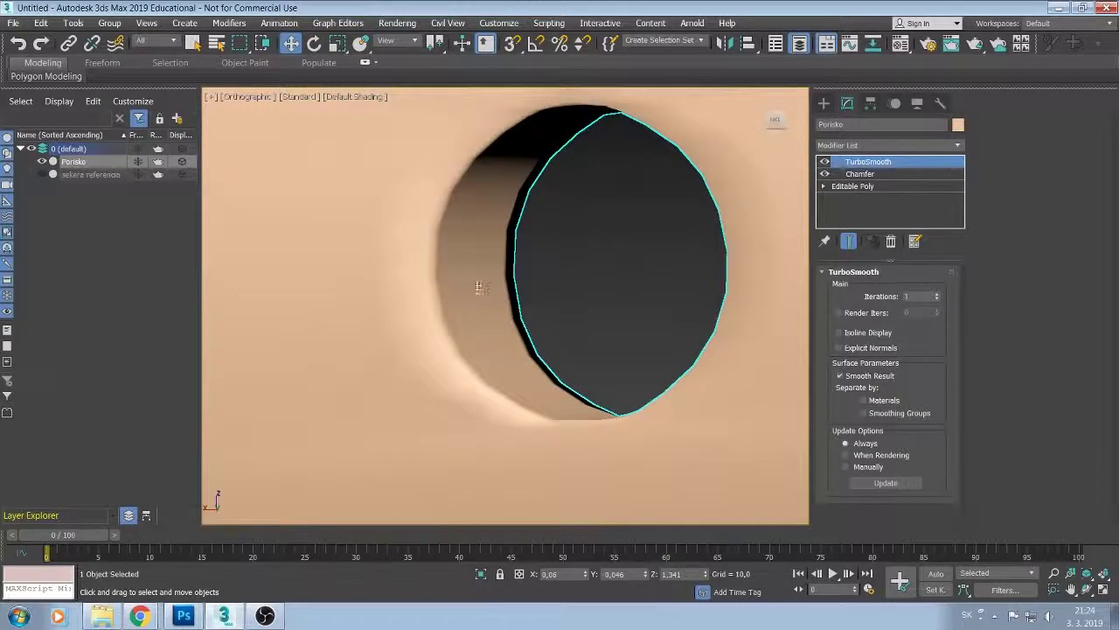
Zoom and orbit around the smoothed hole to the handle's end.
middle_click_drag(479, 287, 420, 276)
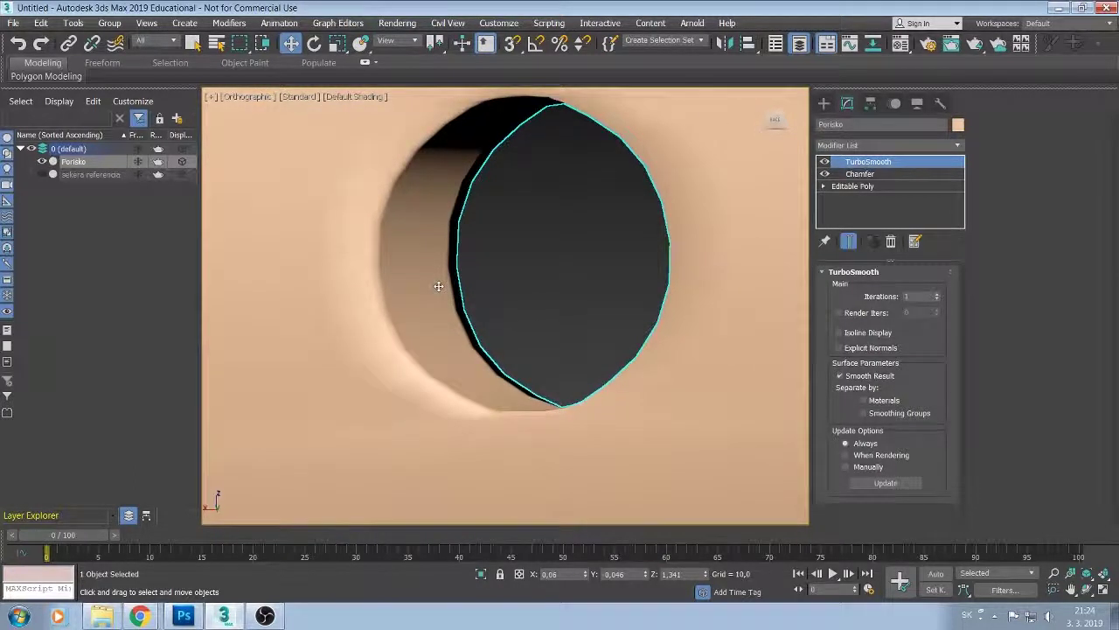
scroll(439, 286, "down", 1)
scroll(438, 291, "down", 3)
scroll(438, 275, "down", 2)
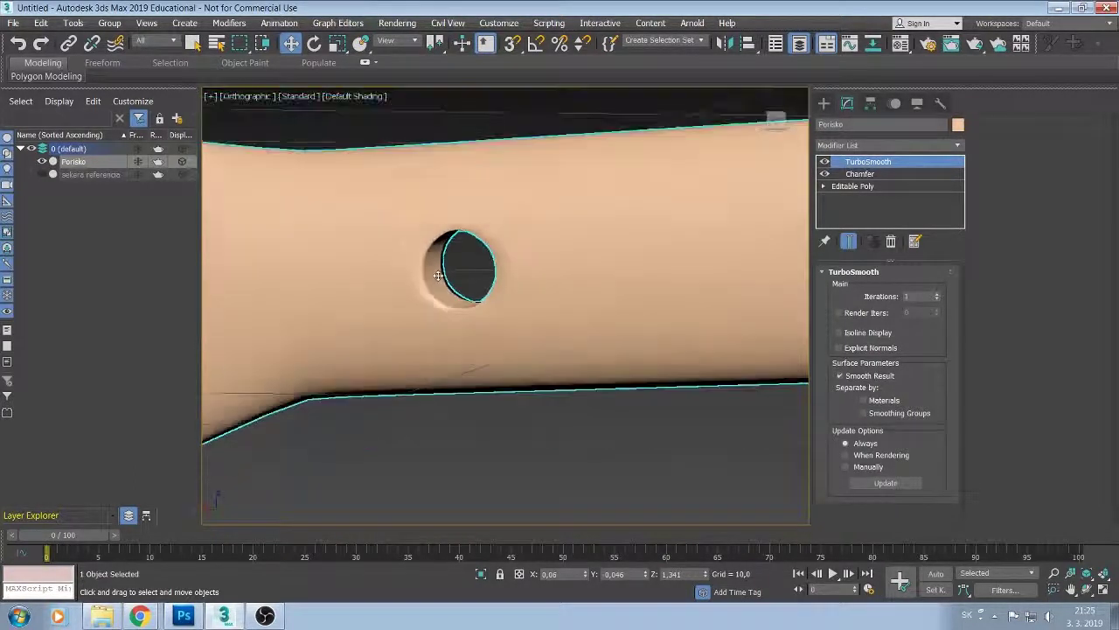
scroll(438, 276, "up", 3)
scroll(441, 273, "down", 6)
scroll(445, 269, "down", 2)
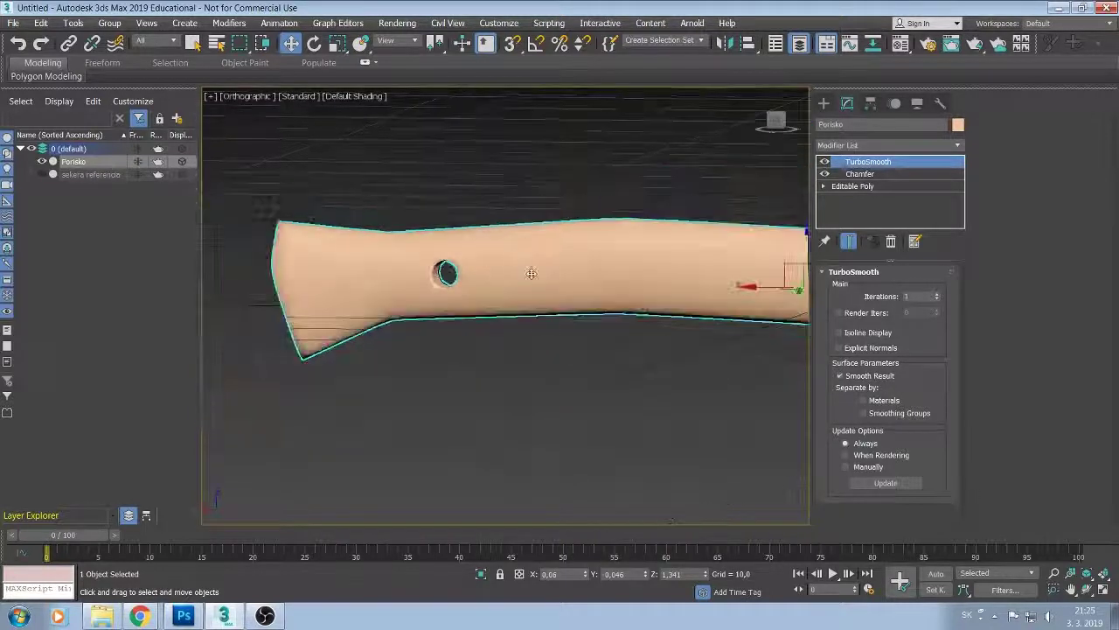
mouse_move(446, 272)
middle_mouse_down("alt")
mouse_move(340, 290)
mouse_move(425, 289)
mouse_move(442, 275)
mouse_move(507, 292)
mouse_move(726, 290)
middle_mouse_up("alt")
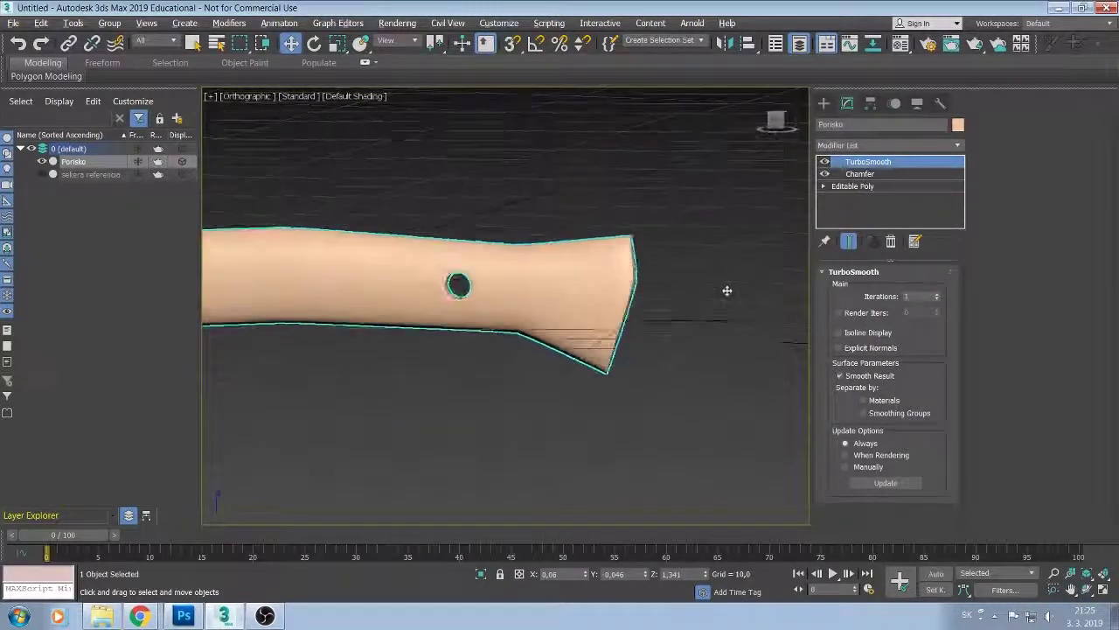
Orbit along the handle's wavy length, then widen the Scene Explorer panel.
scroll(438, 284, "up", 3)
scroll(400, 300, "up", 4)
scroll(400, 300, "up", 2)
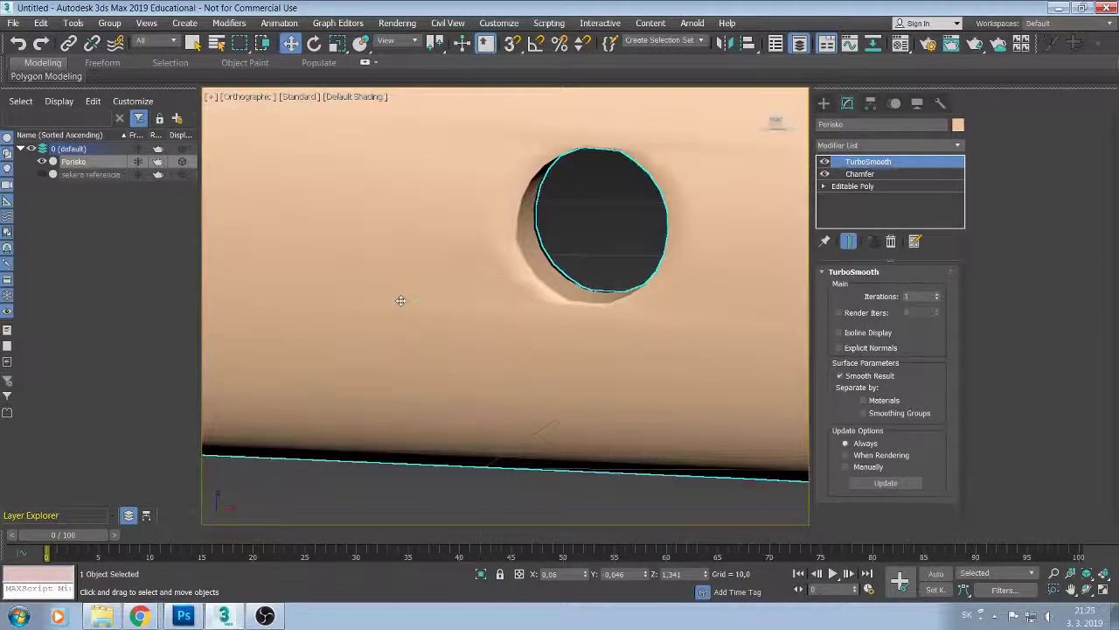
scroll(400, 300, "down", 3)
mouse_move(385, 271)
middle_mouse_down("alt")
mouse_move(345, 246)
mouse_move(380, 244)
middle_mouse_up("alt")
scroll(376, 270, "down", 2)
middle_click_drag(589, 236, 750, 257, "alt")
middle_click_drag(653, 273, 691, 273, "alt")
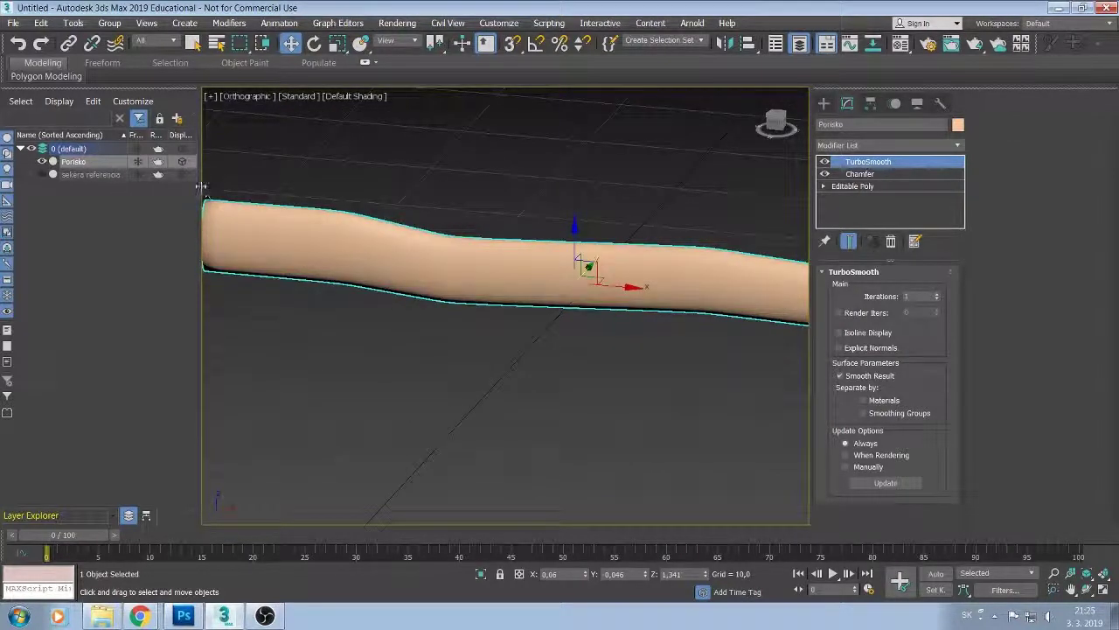
left_click_drag(206, 186, 244, 183)
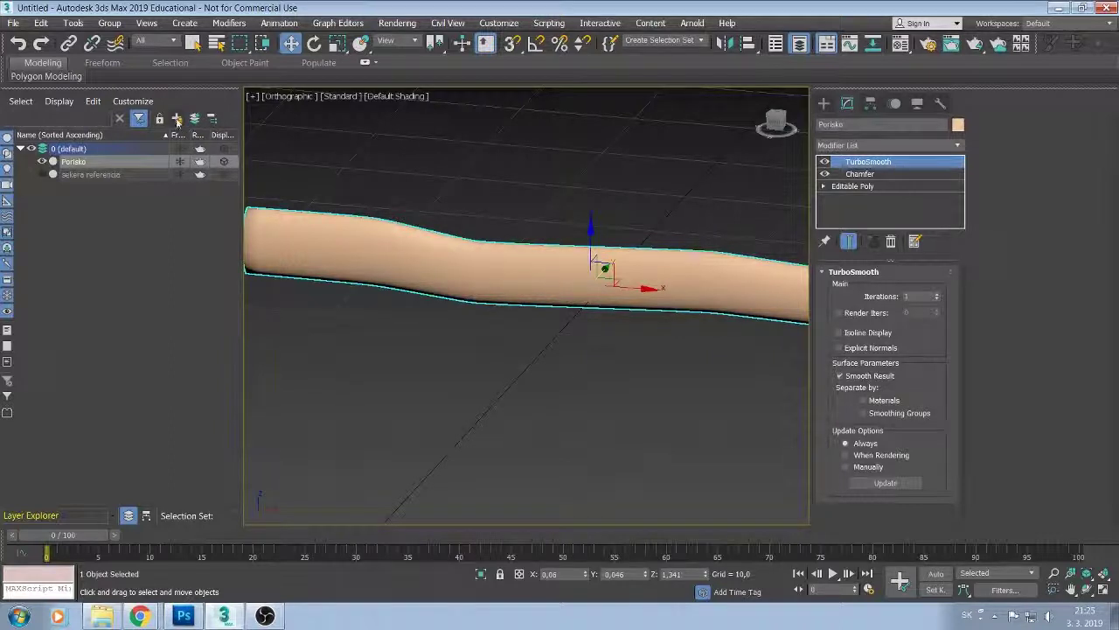
Create a new layer holding Porisko and rename Layer001 to 'Lowpoly'.
left_click(177, 120)
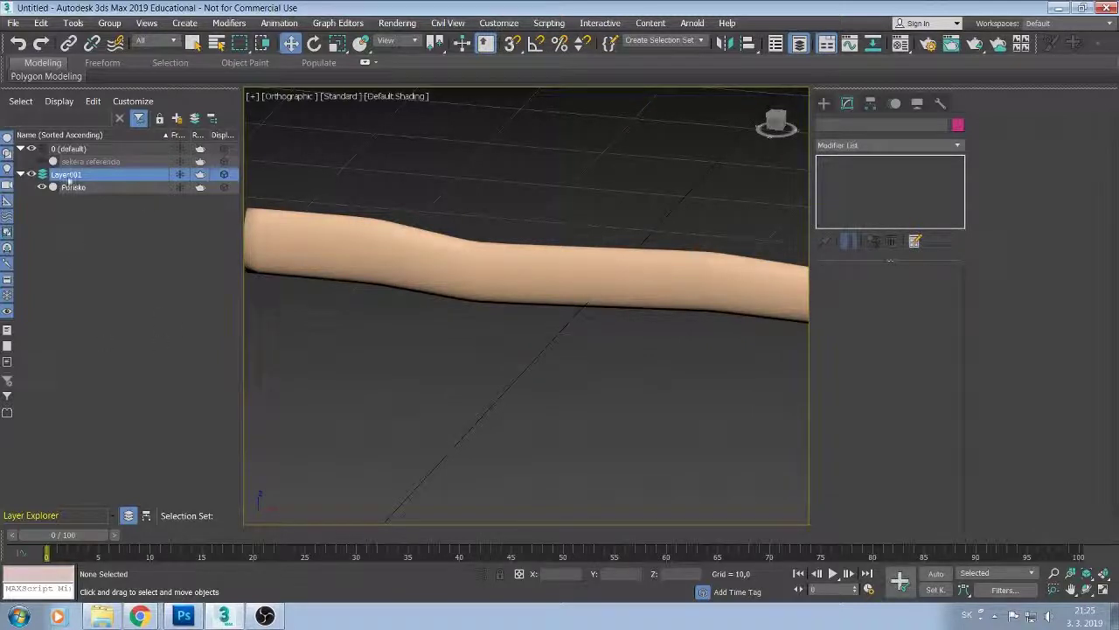
double_click(69, 178)
type("Lowpoly")
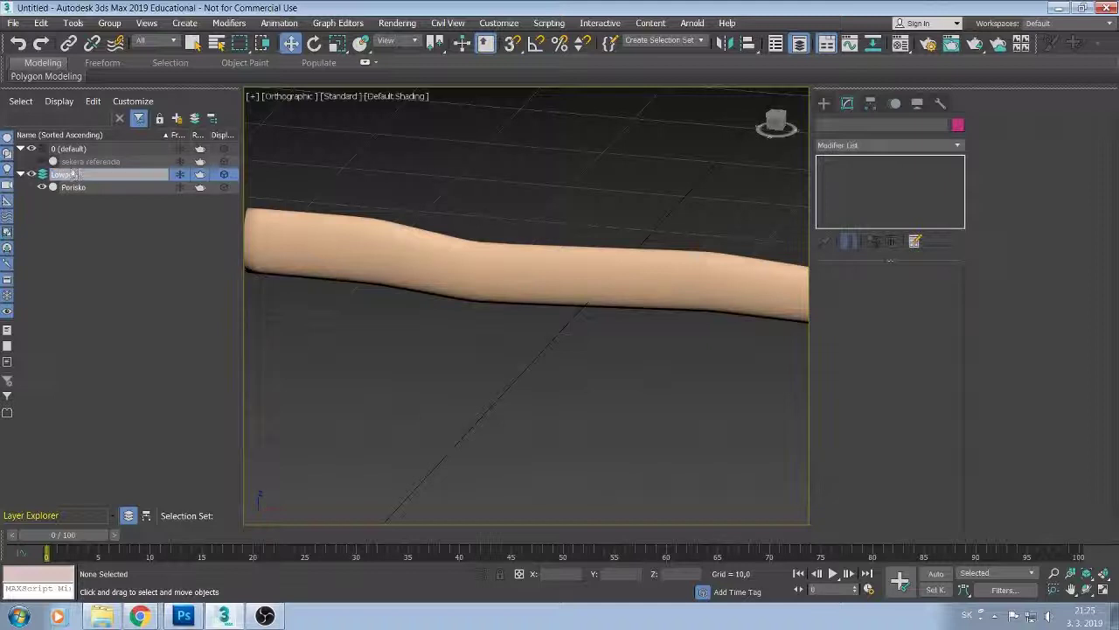
left_click(75, 188)
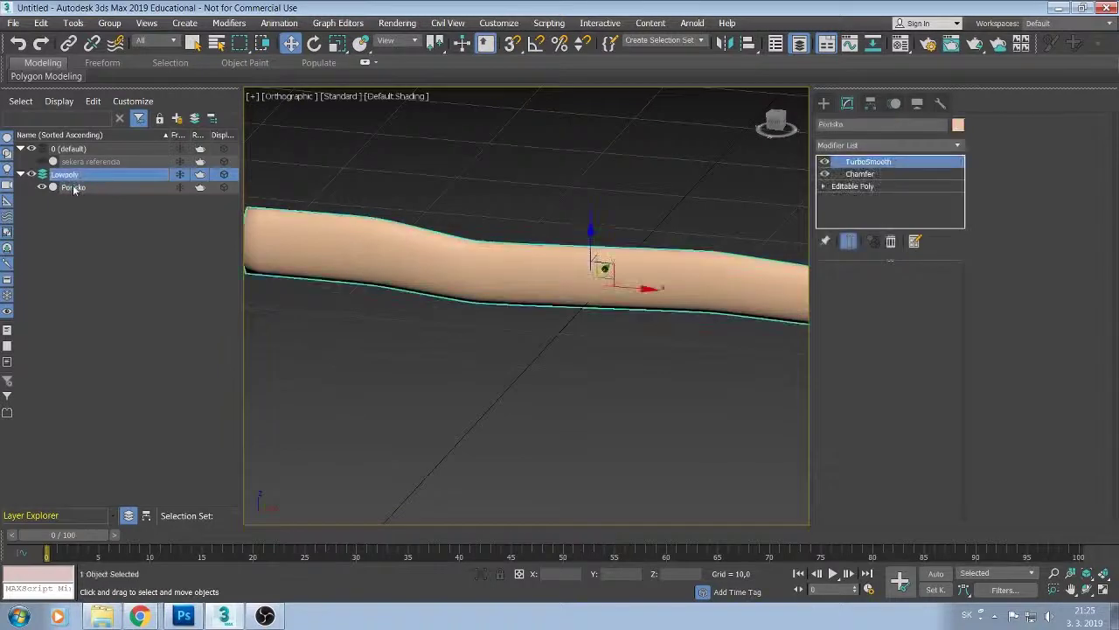
left_click(75, 188)
Clone the handle as an independent Copy named 'Porisko- High'.
left_click(50, 22)
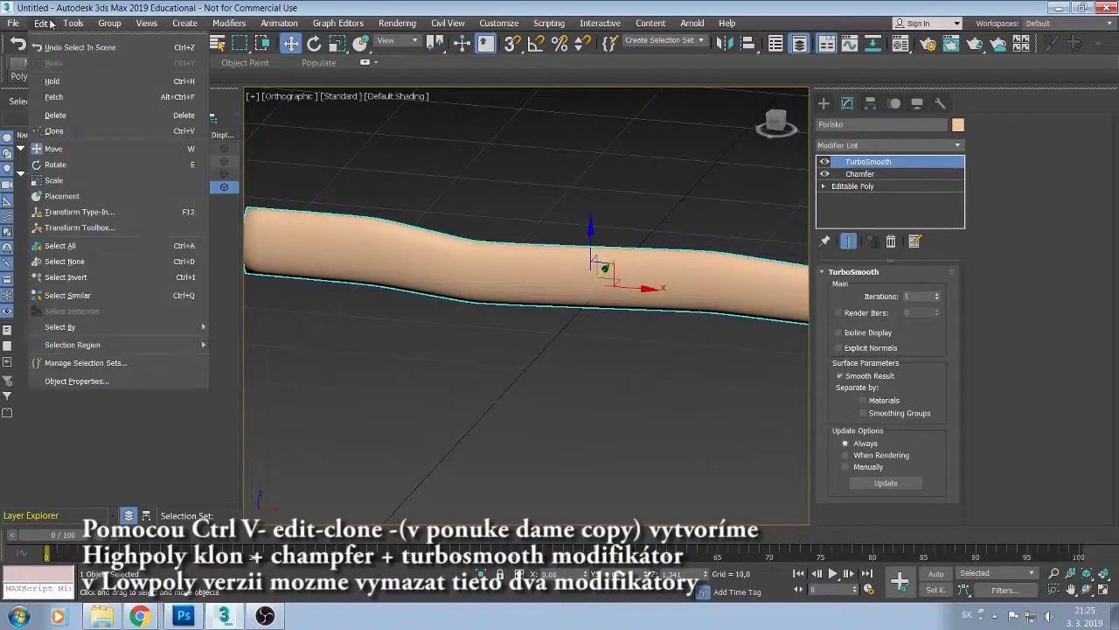
left_click(52, 131)
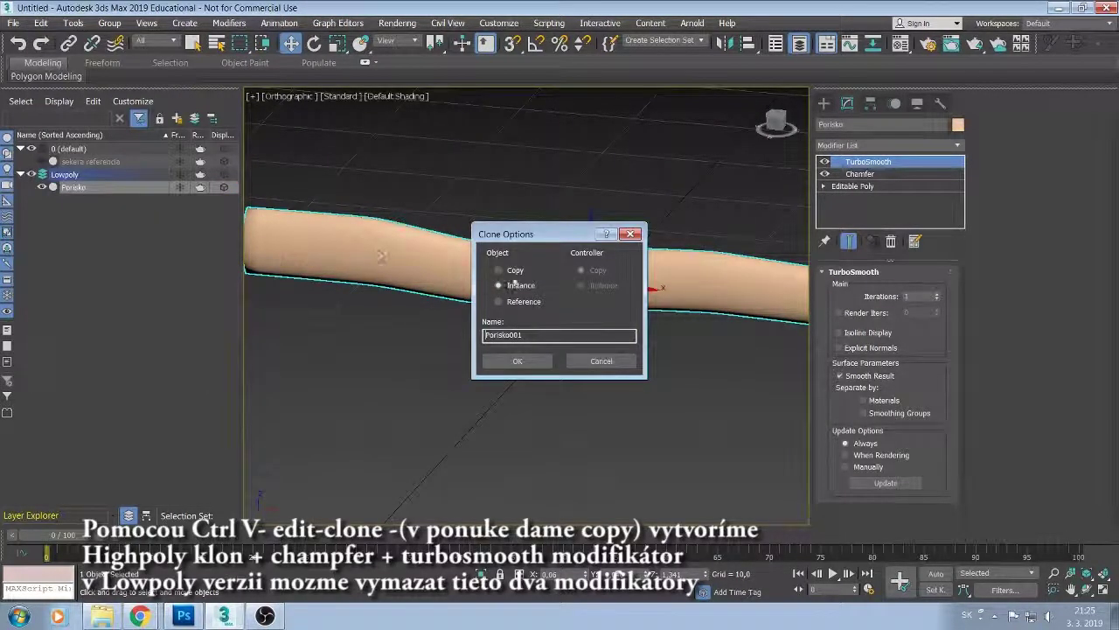
left_click(506, 274)
key("BackSpace")
type("H")
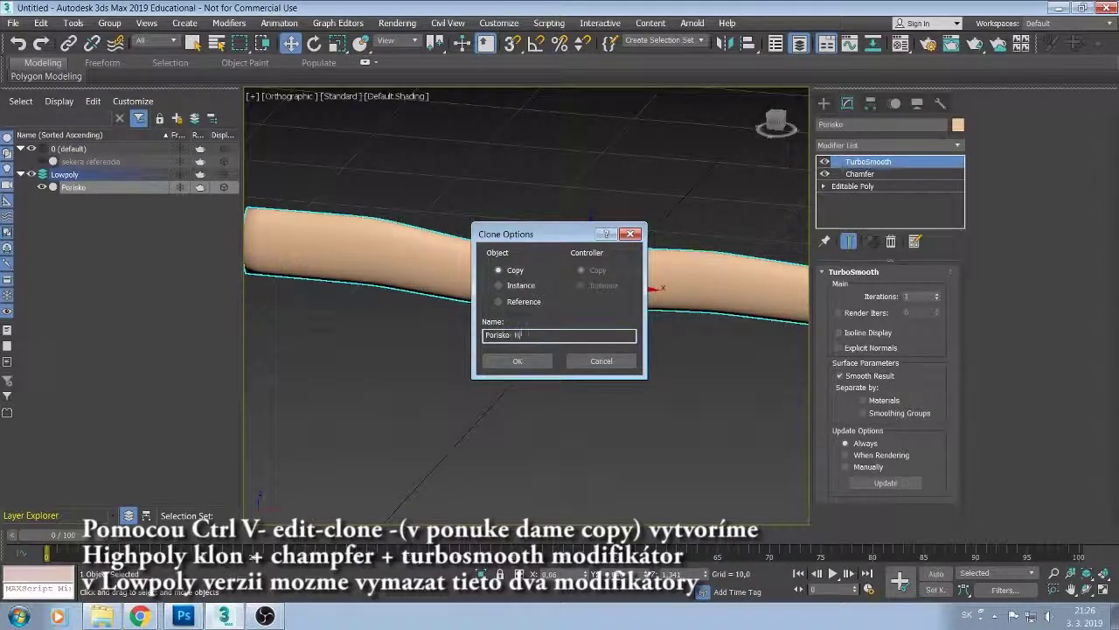
type("igh")
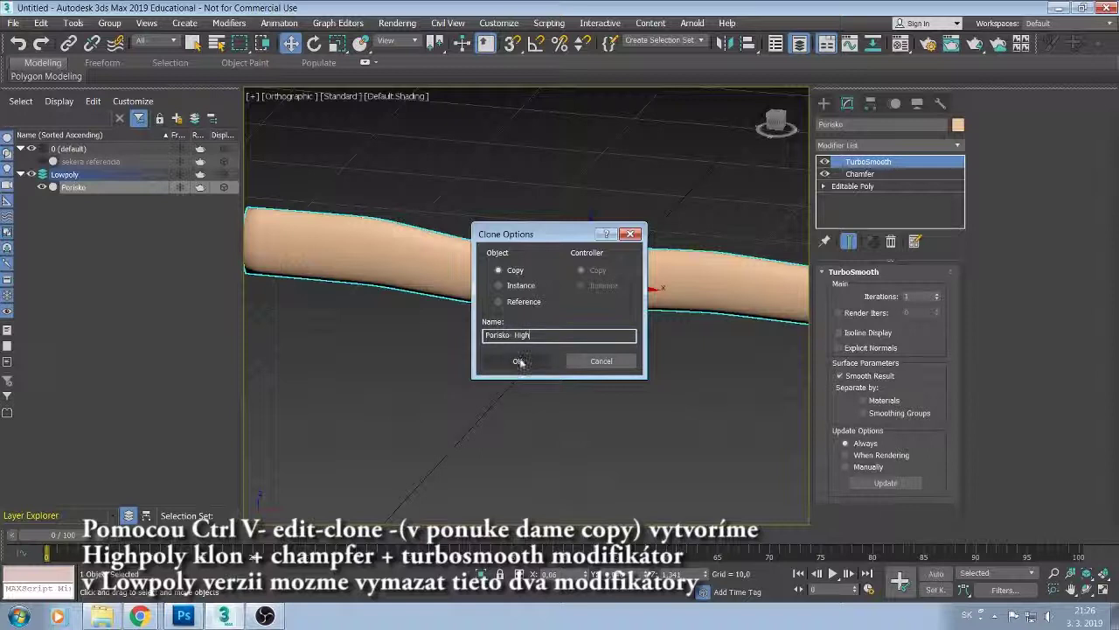
left_click(519, 362)
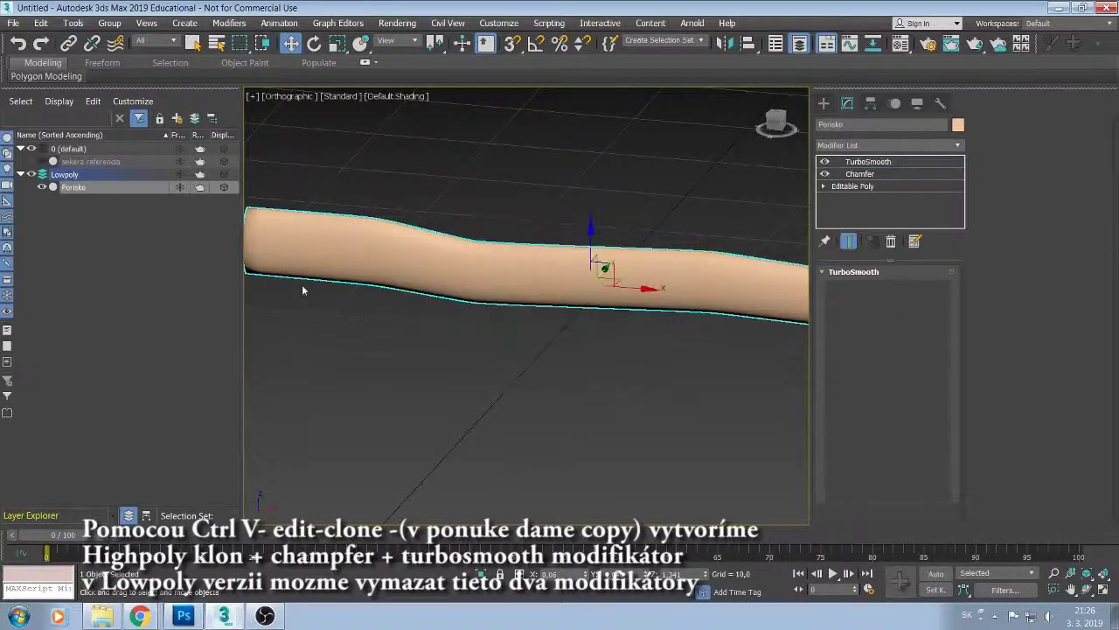
Put Porisko- High into a new layer renamed 'Highpoly'.
left_click(179, 118)
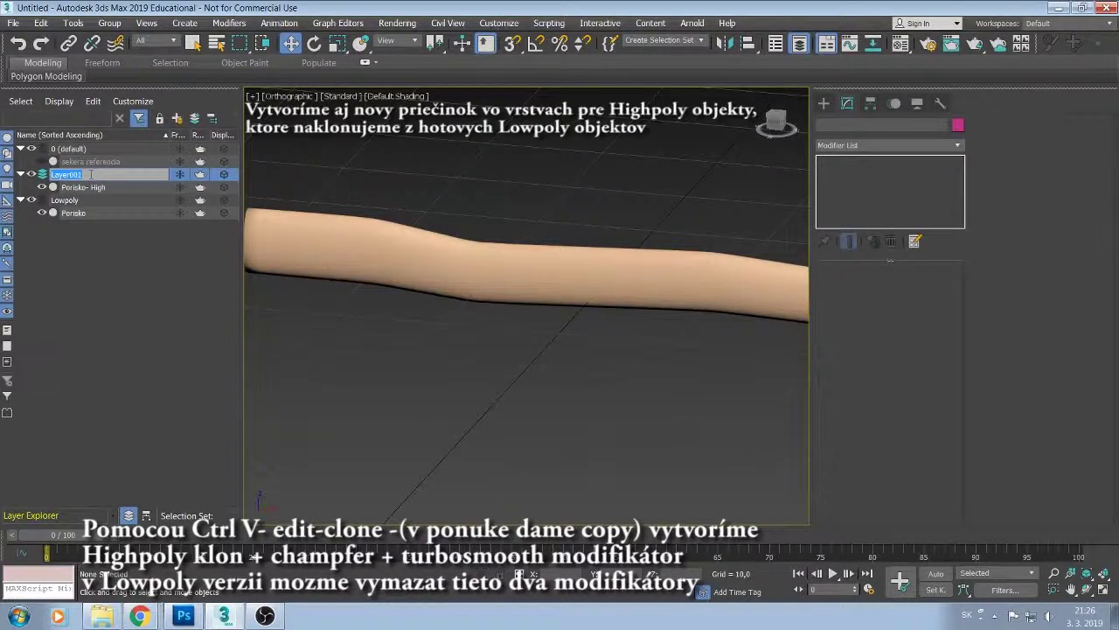
type("Highpol")
type("y")
left_click(103, 186)
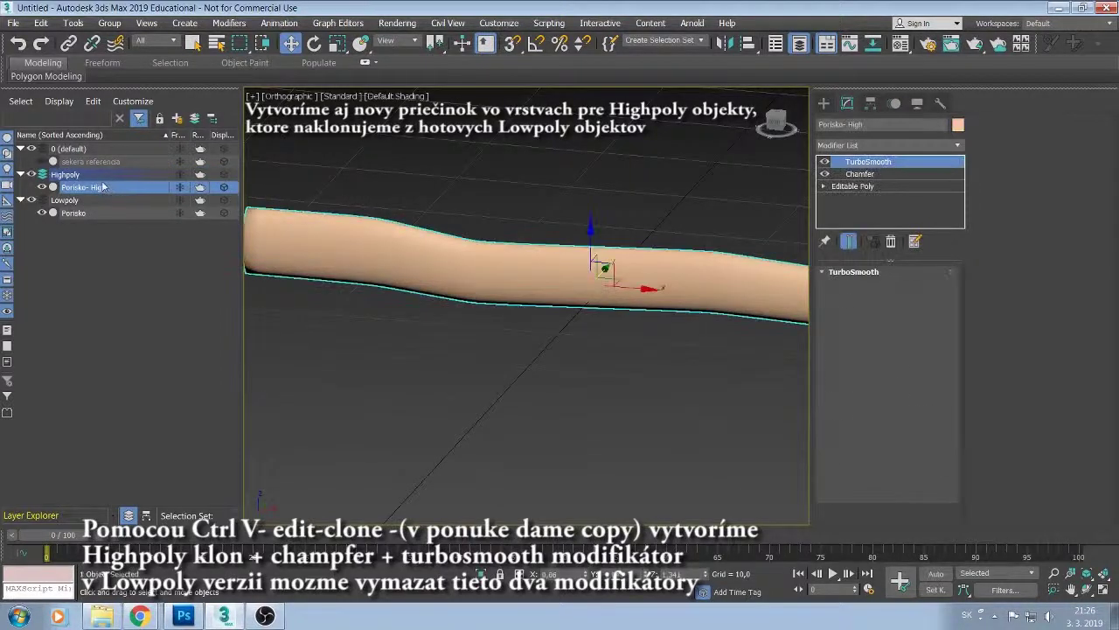
Select the low-poly Porisko and delete its TurboSmooth and Chamfer modifiers, leaving Editable Poly.
left_click(70, 200)
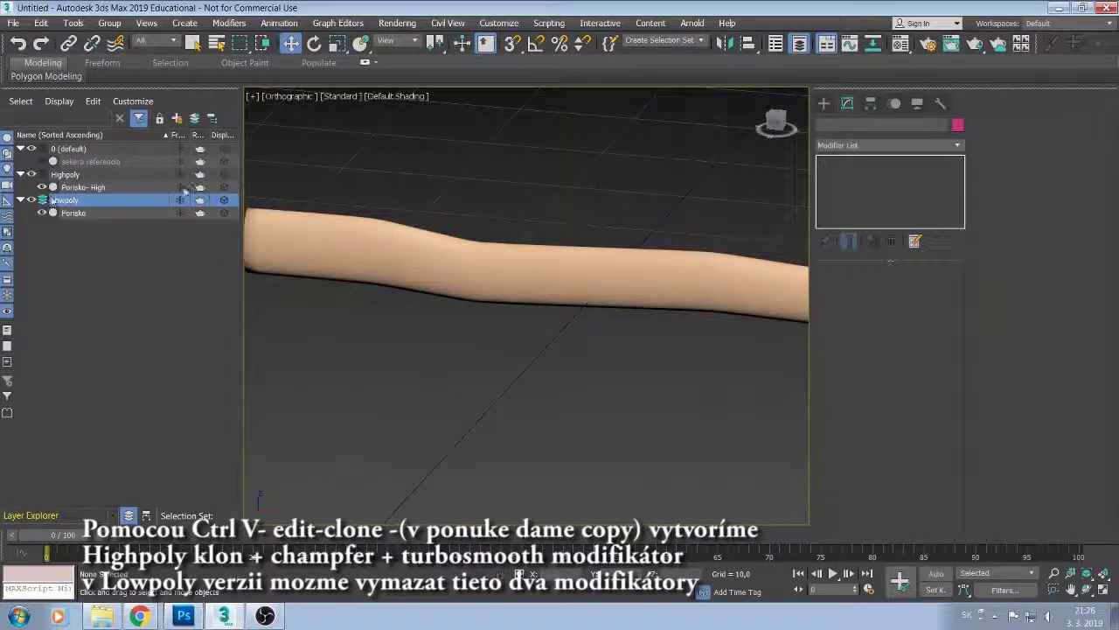
left_click(126, 212)
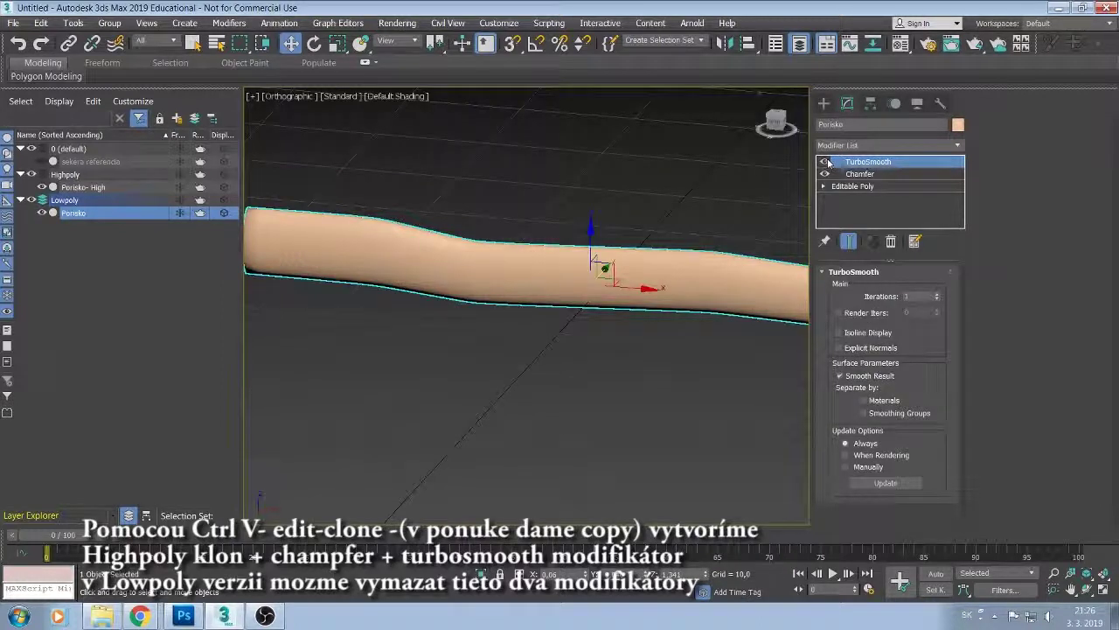
left_click(825, 162)
left_click(825, 174)
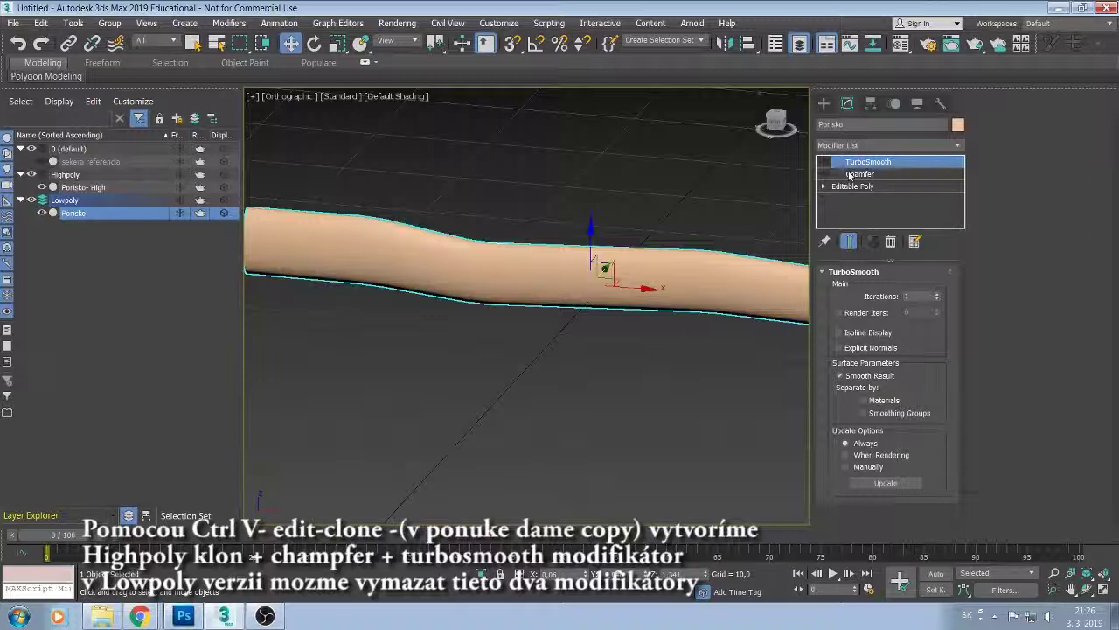
left_click(849, 174, "ctrl")
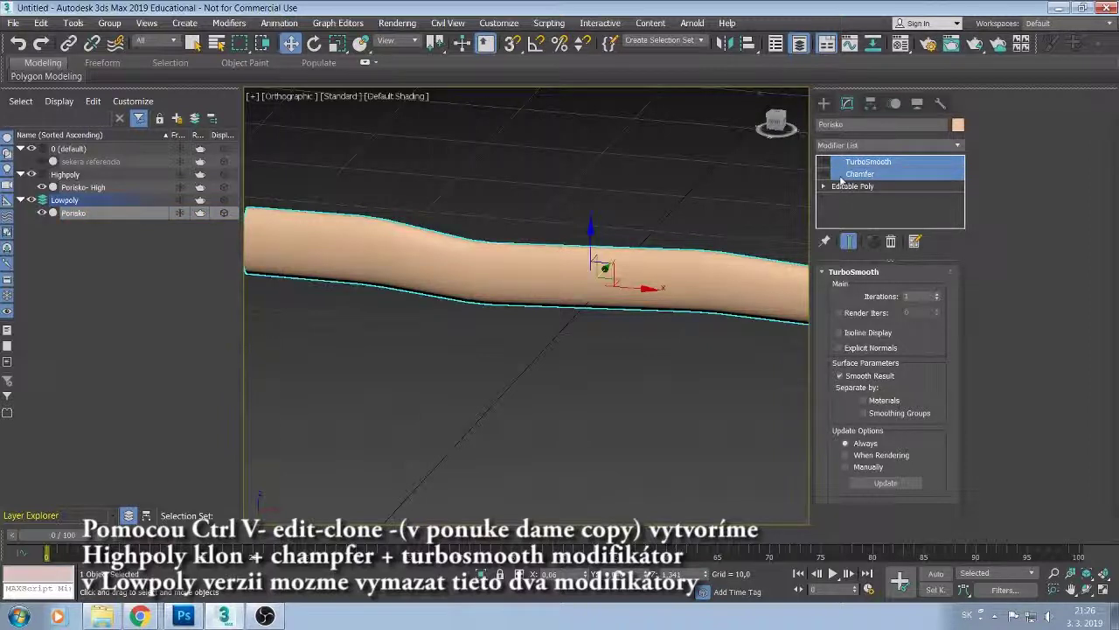
right_click(869, 171)
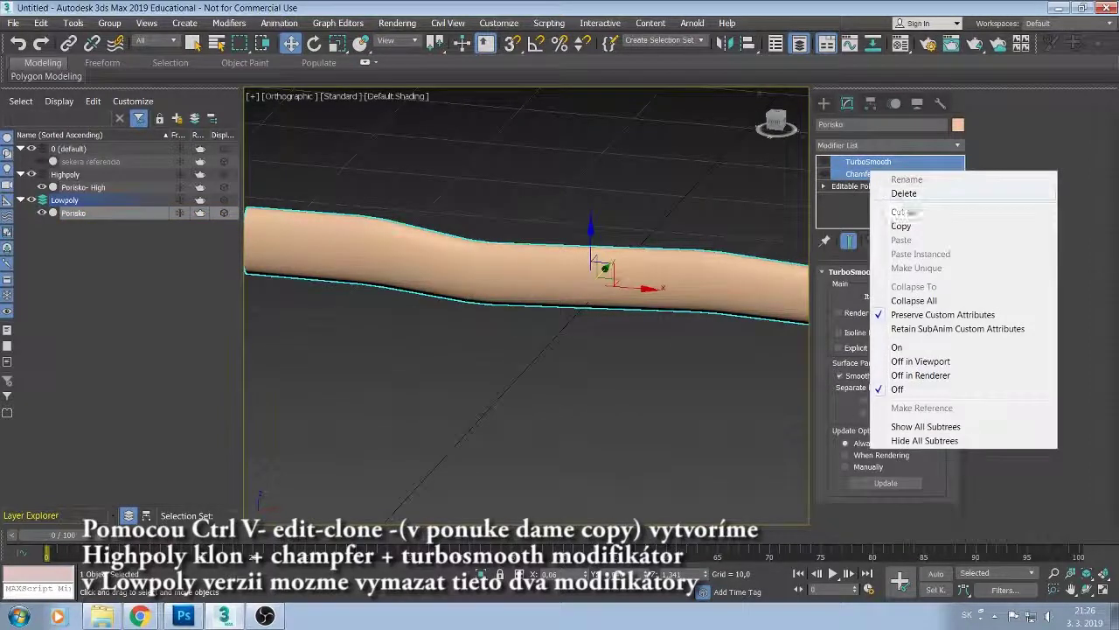
left_click(904, 194)
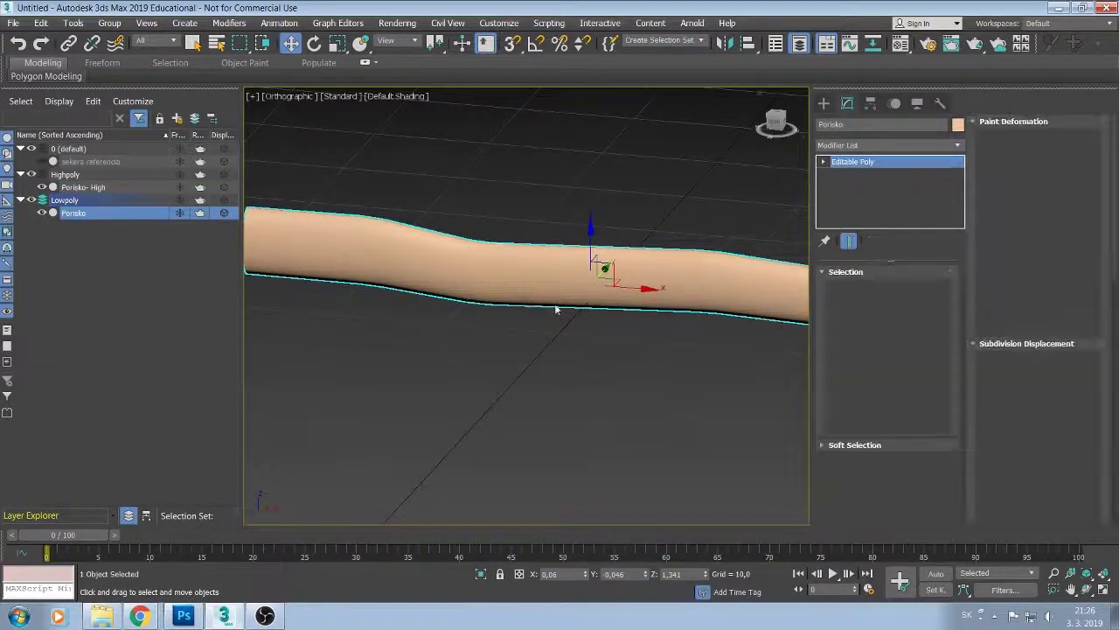
Toggle Porisko and Porisko- High visibility to compare the low- and high-poly handles.
mouse_move(444, 325)
middle_mouse_down()
mouse_move(504, 314)
mouse_move(487, 324)
middle_mouse_up()
left_click(42, 187)
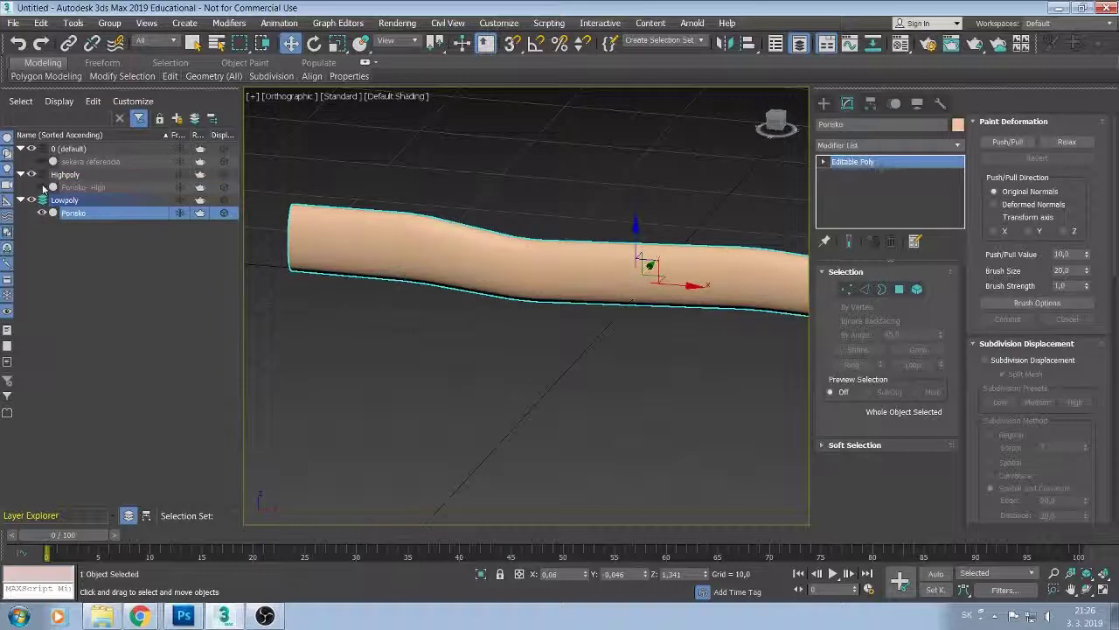
scroll(457, 300, "down", 2)
scroll(370, 312, "down", 2)
middle_click_drag(370, 311, 457, 323)
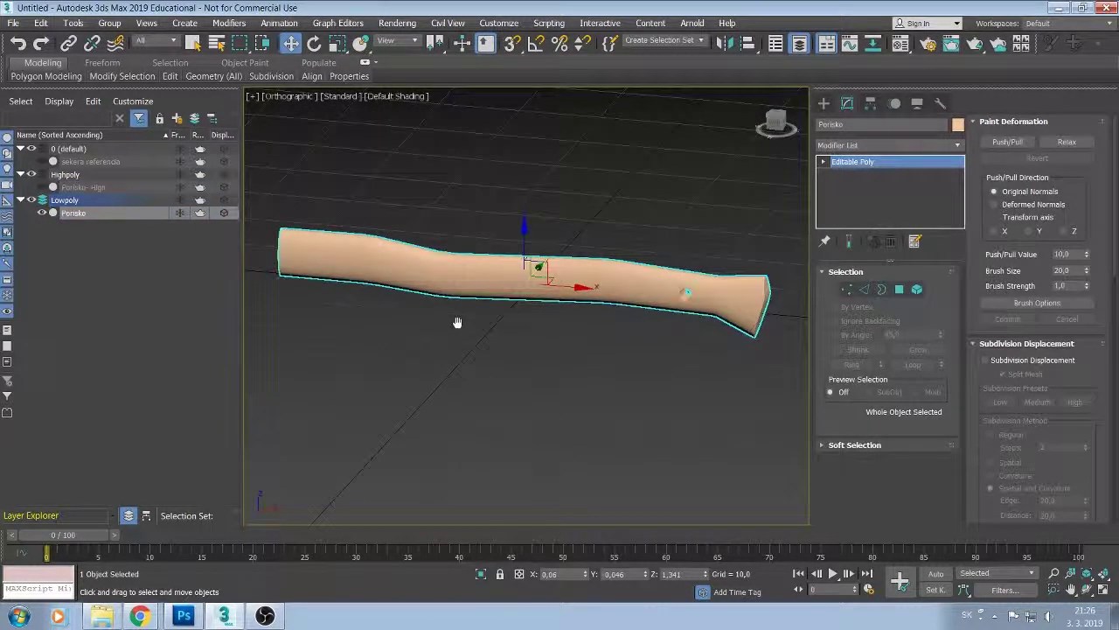
left_click(41, 214)
left_click(41, 214)
left_click(41, 213)
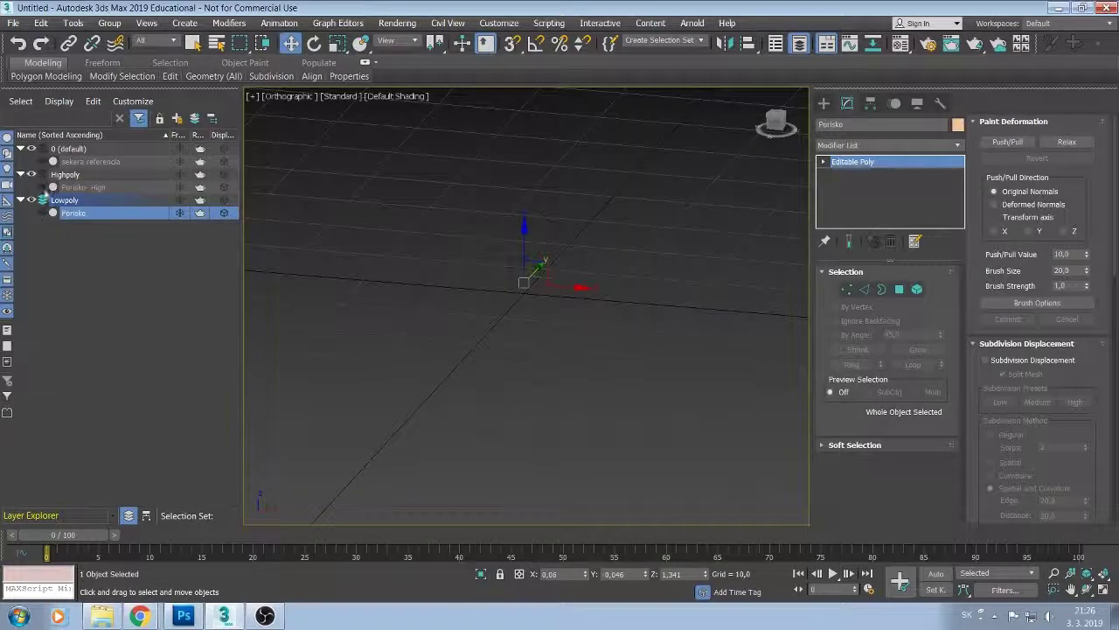
left_click(41, 187)
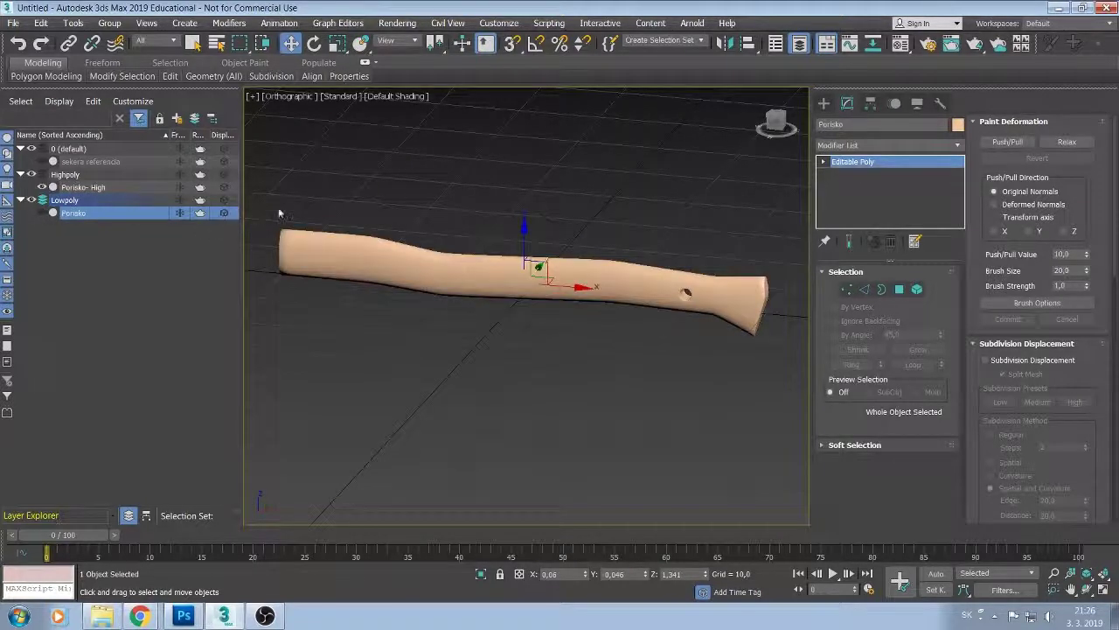
Hide Porisko- High again, select the Lowpoly layer, and turn on Edged Faces.
scroll(348, 225, "up", 3)
scroll(351, 218, "up", 2)
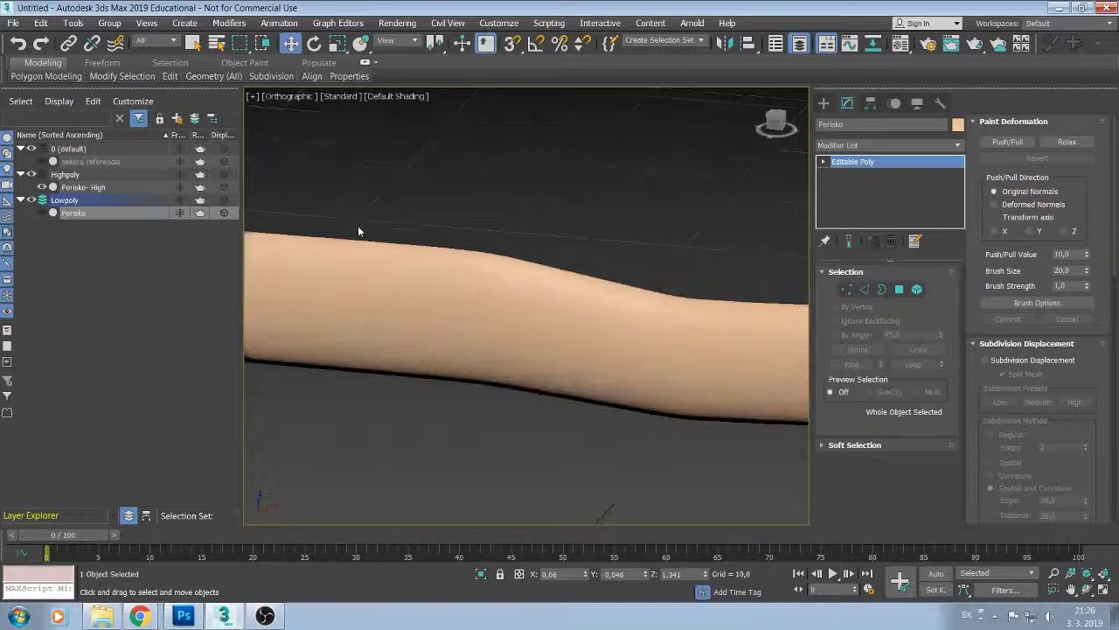
middle_click_drag(351, 218, 317, 159)
scroll(317, 159, "down", 2)
scroll(316, 159, "down", 2)
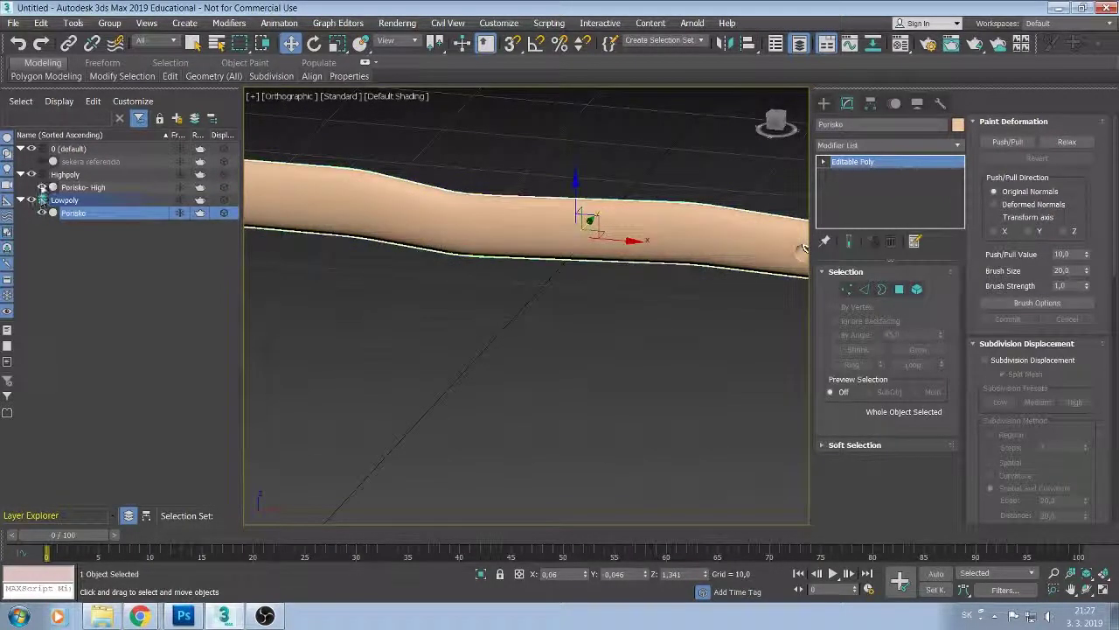
left_click(41, 187)
left_click(53, 199)
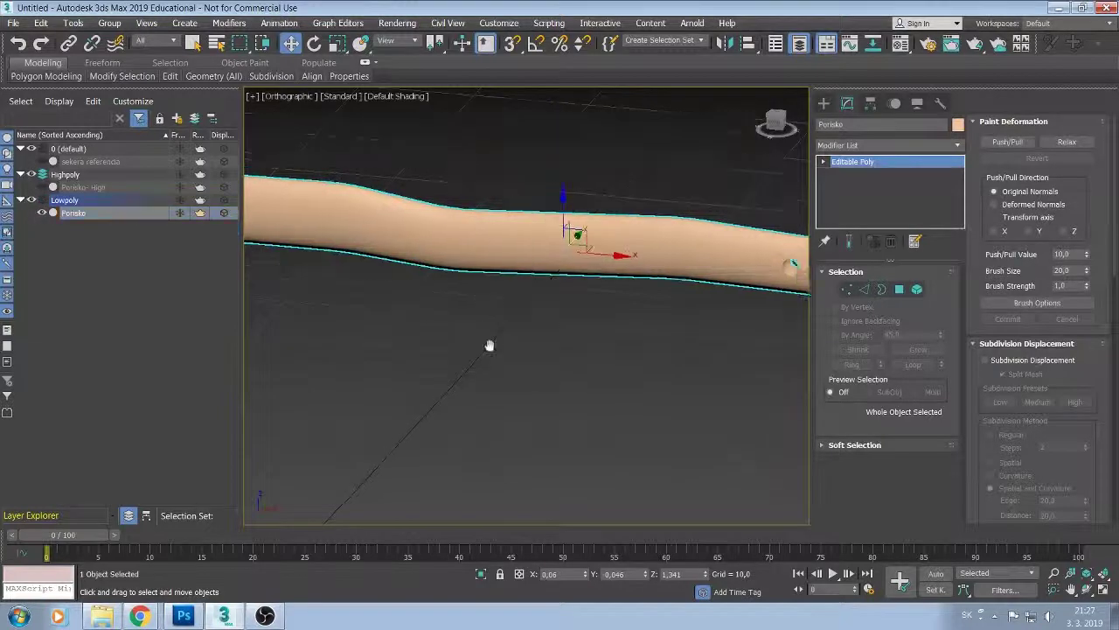
middle_click_drag(489, 333, 483, 370)
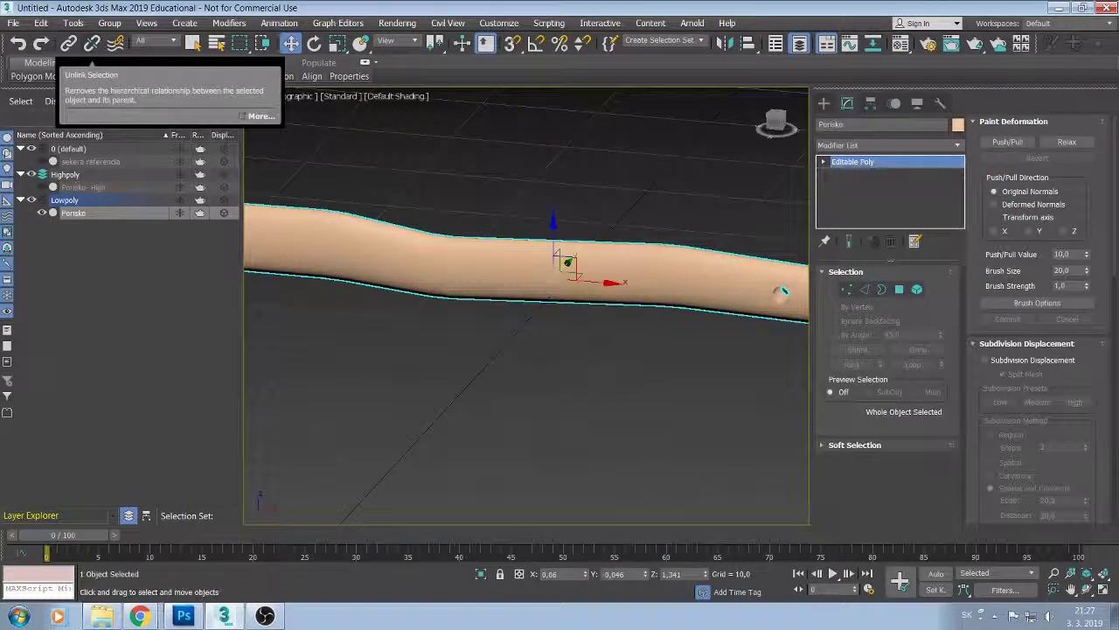
middle_click_drag(476, 199, 530, 223)
key("F4")
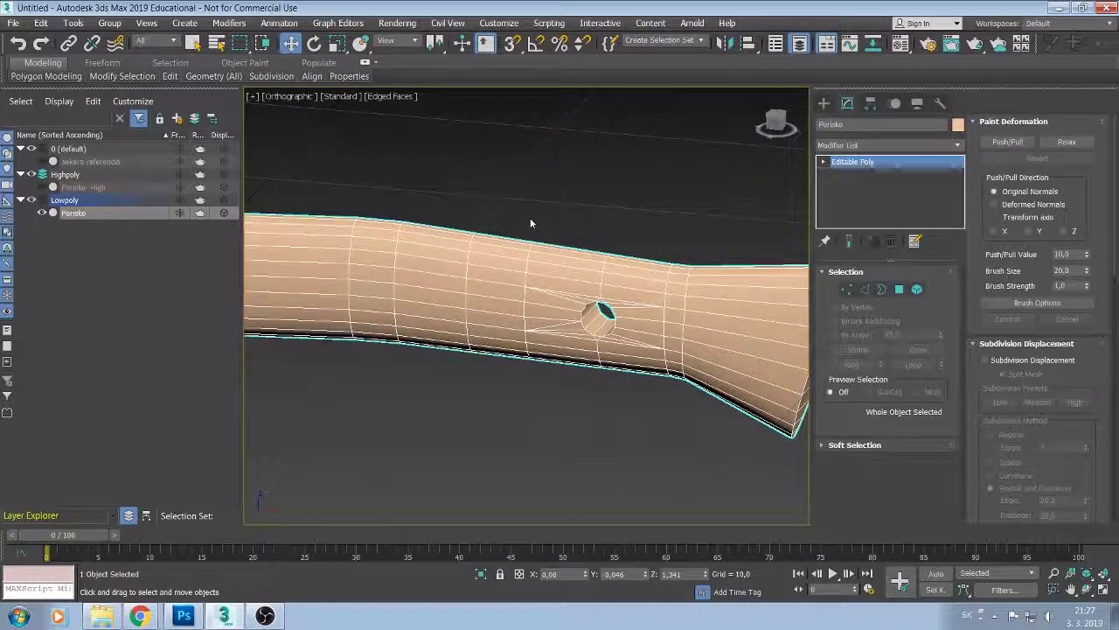
Swap the low- and high-poly handles' visibility to compare them, with Edged Faces on.
key("F4")
key("F4")
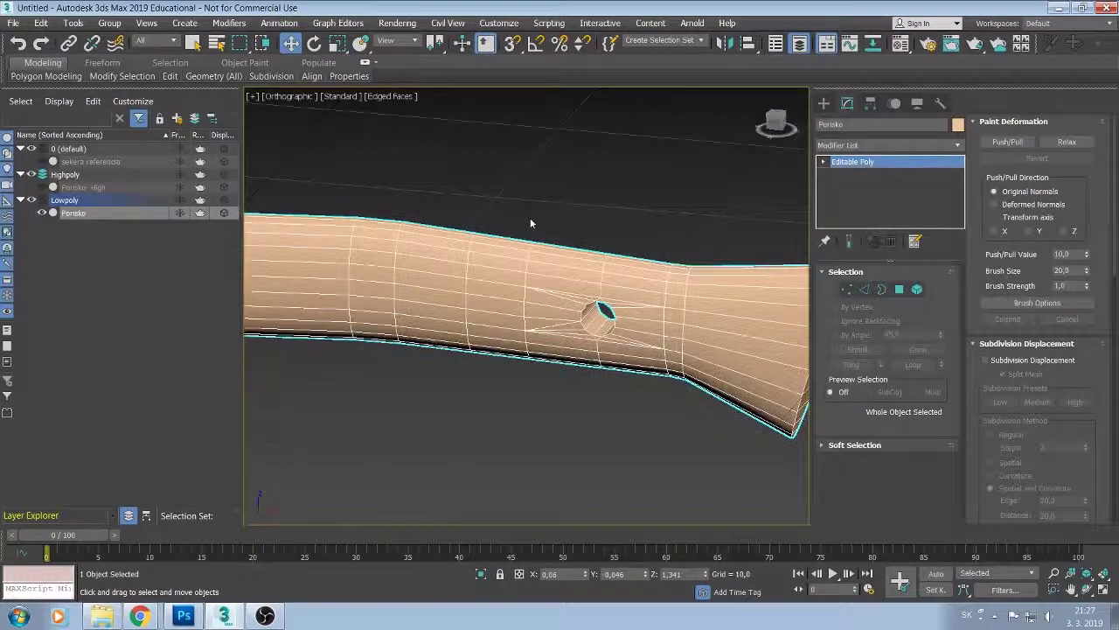
key("F4")
middle_click_drag(530, 223, 428, 214)
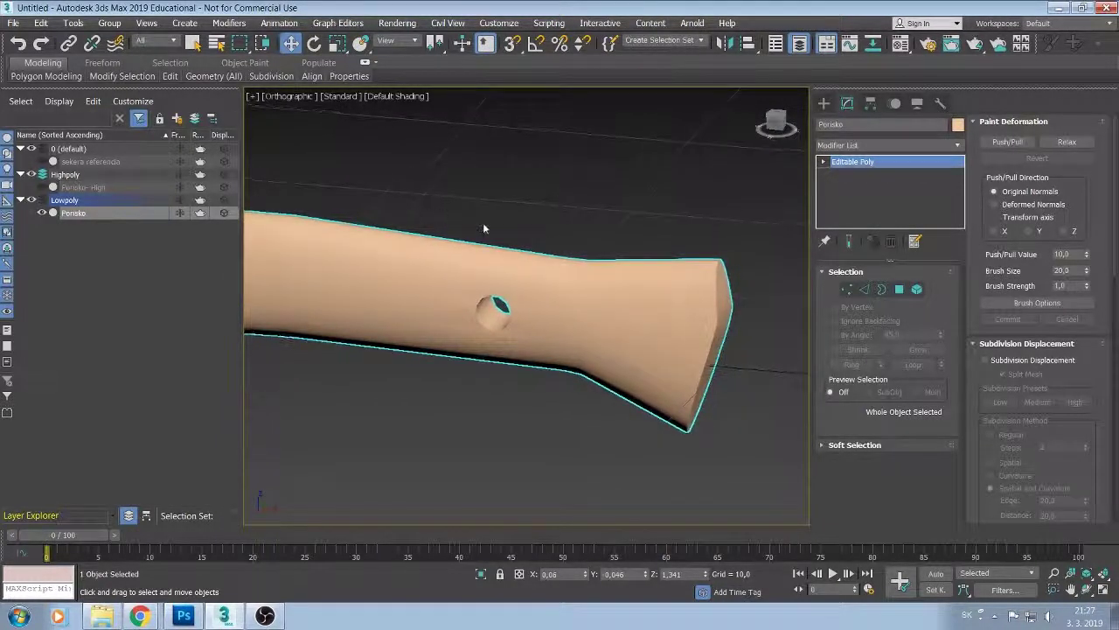
left_click(42, 187)
left_click(41, 212)
left_click(41, 213)
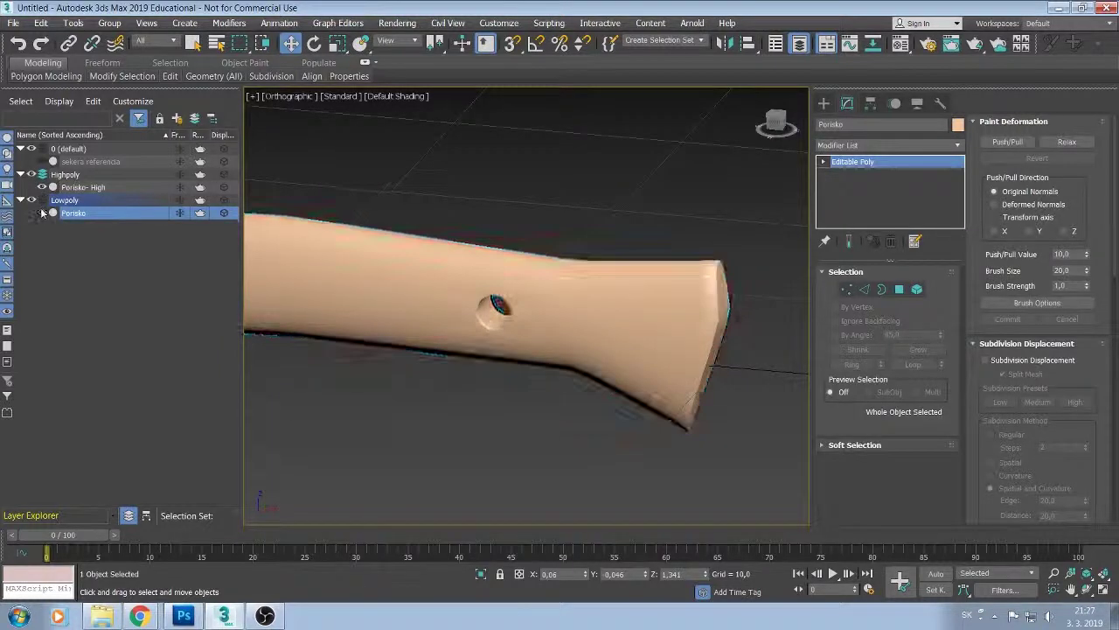
left_click(41, 211)
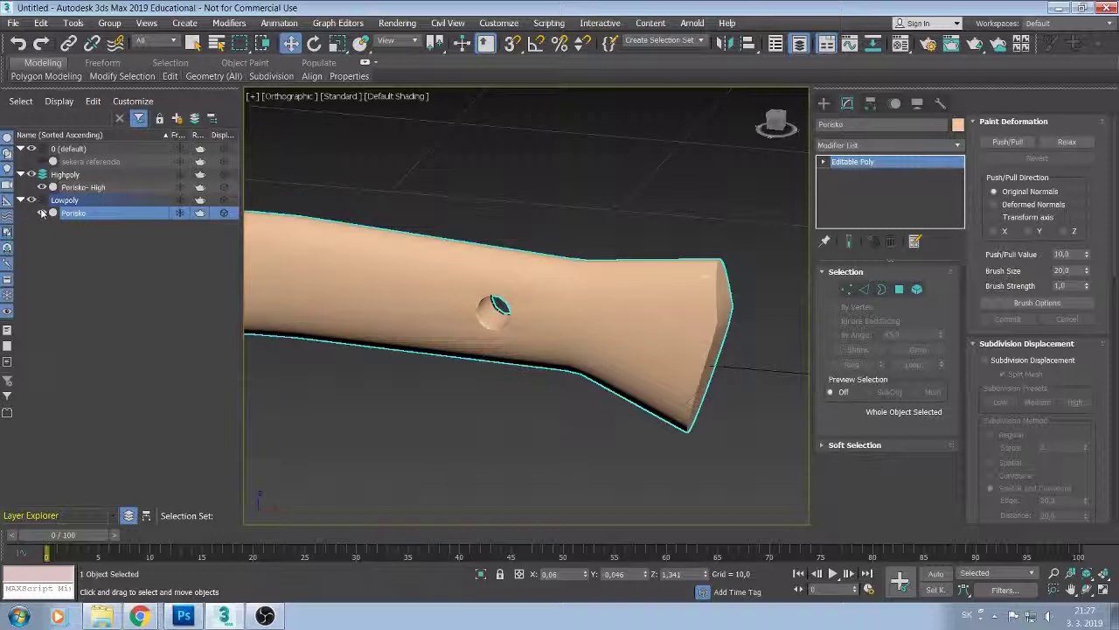
left_click(41, 210)
key("F4")
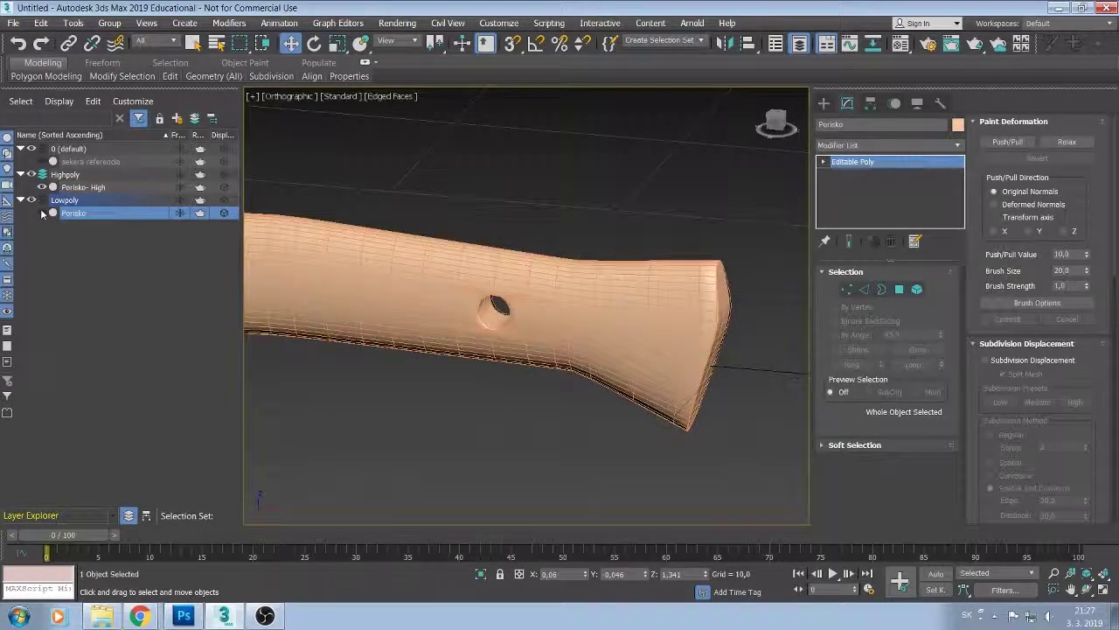
Show only the low-poly Porisko and orbit along its polygon loops.
left_click(41, 213)
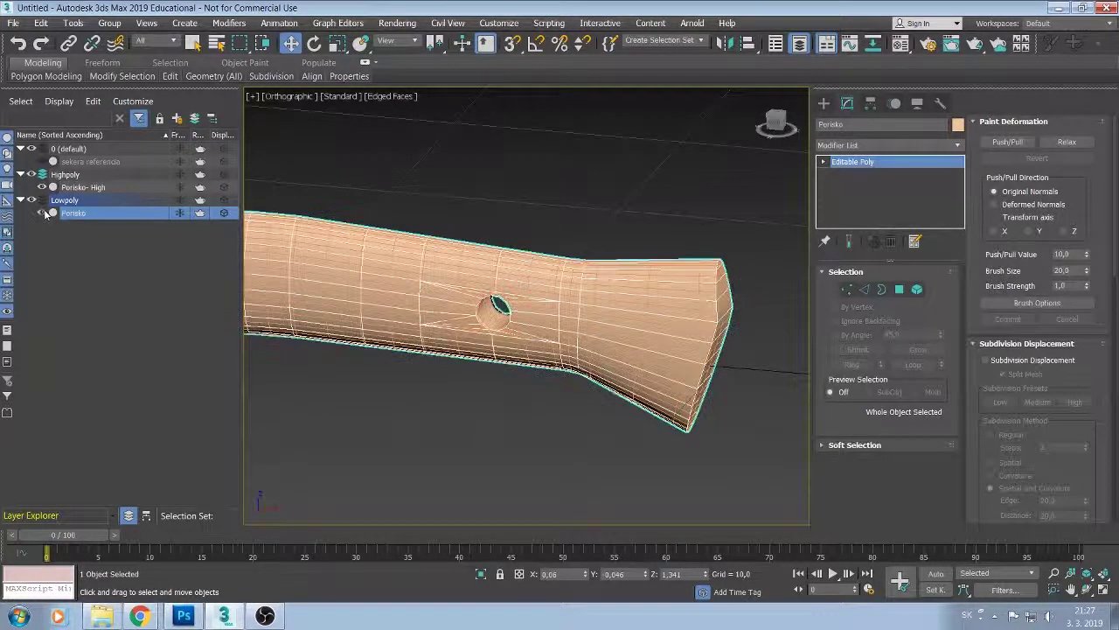
left_click(41, 187)
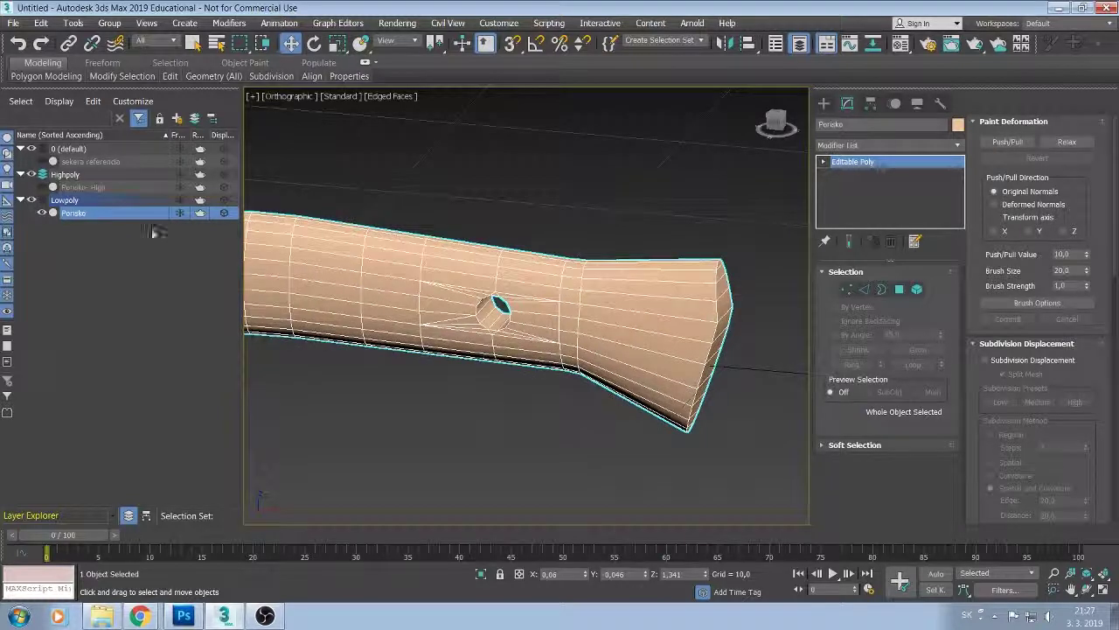
middle_click_drag(334, 243, 489, 221)
scroll(490, 220, "down", 3)
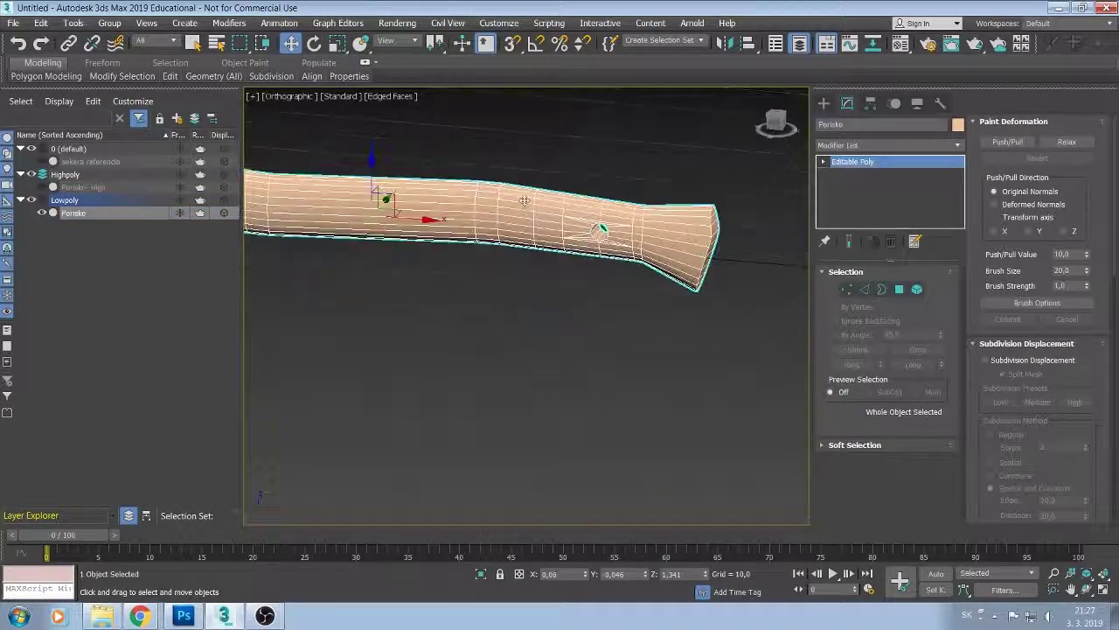
scroll(523, 227, "up", 1)
middle_click_drag(523, 226, 604, 217, "alt")
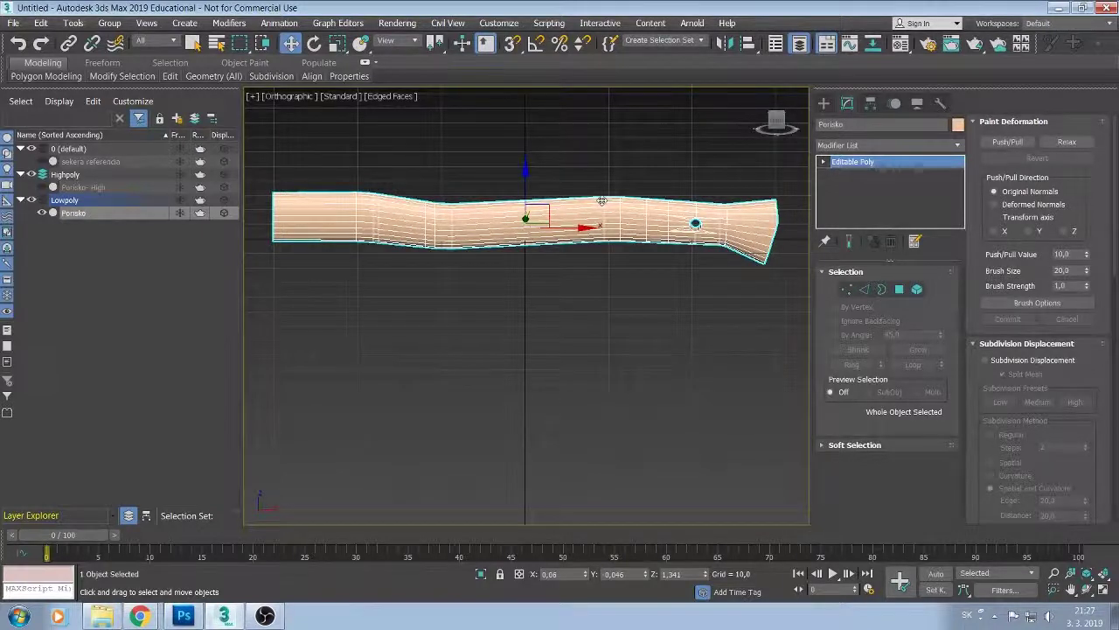
scroll(601, 201, "up", 2)
scroll(568, 219, "up", 2)
scroll(548, 229, "up", 2)
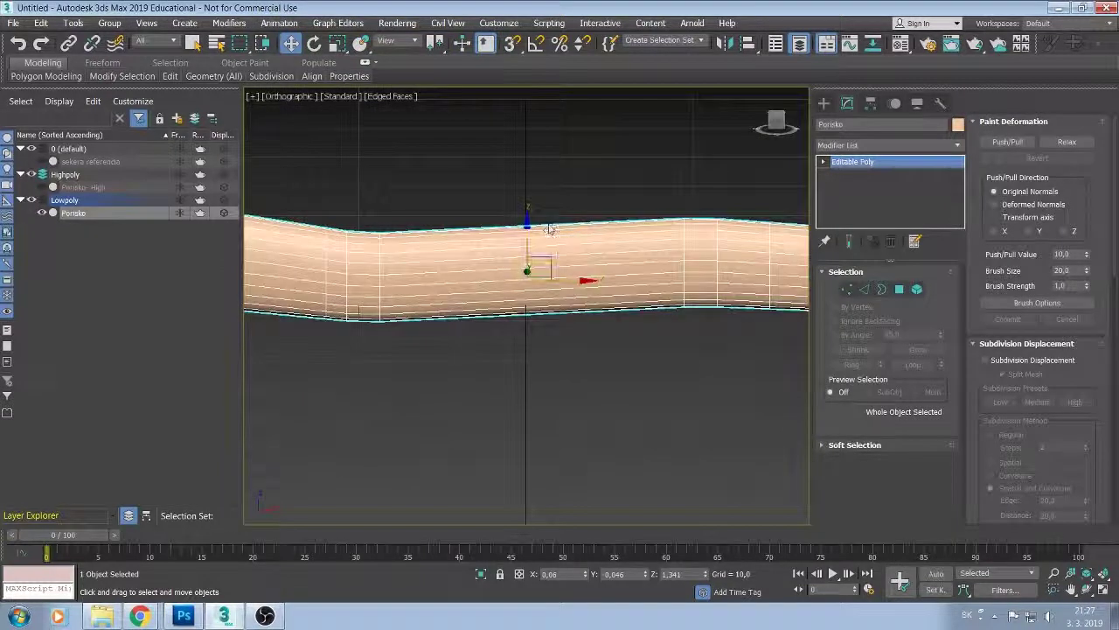
scroll(544, 223, "up", 2)
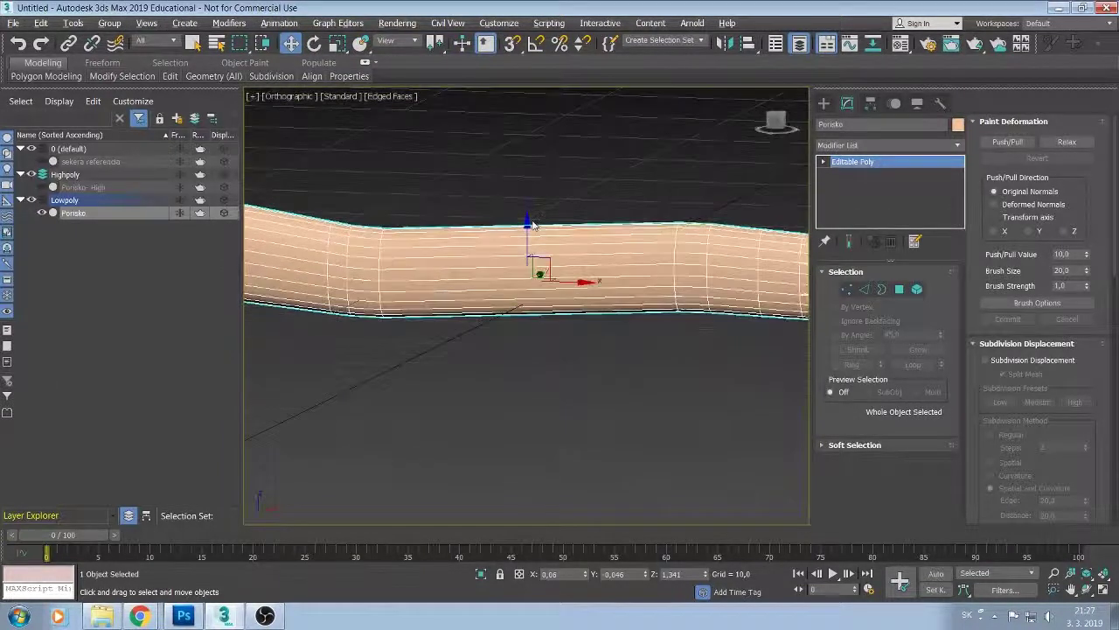
mouse_move(537, 218)
middle_mouse_down("alt")
mouse_move(626, 188)
mouse_move(522, 197)
middle_mouse_up("alt")
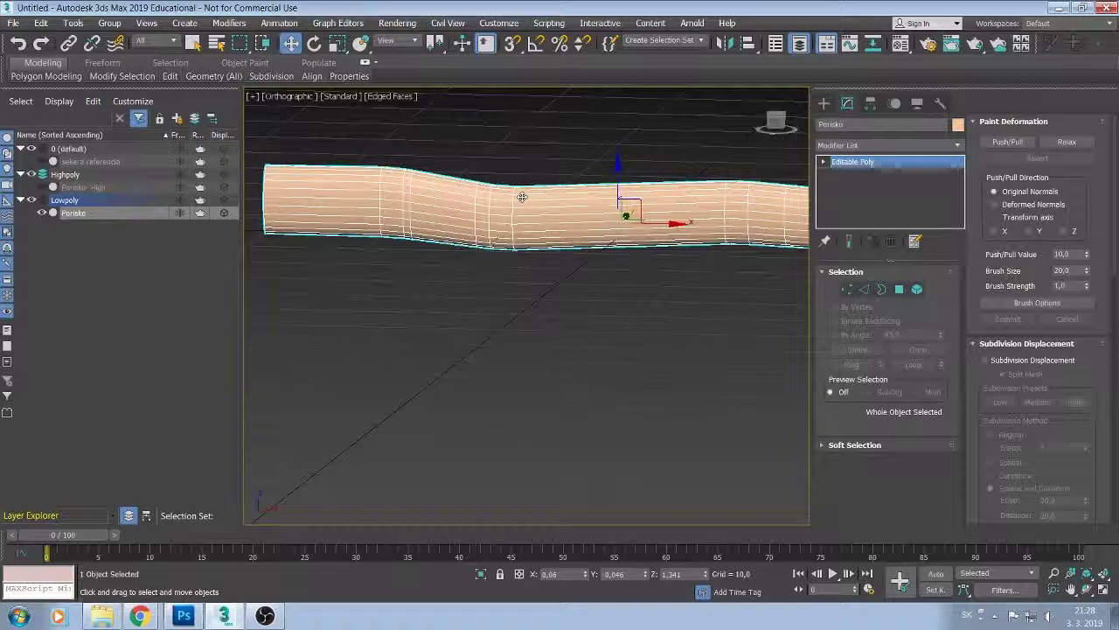
mouse_move(491, 257)
middle_mouse_down("alt")
mouse_move(492, 245)
mouse_move(500, 264)
mouse_move(490, 252)
mouse_move(474, 267)
middle_mouse_up("alt")
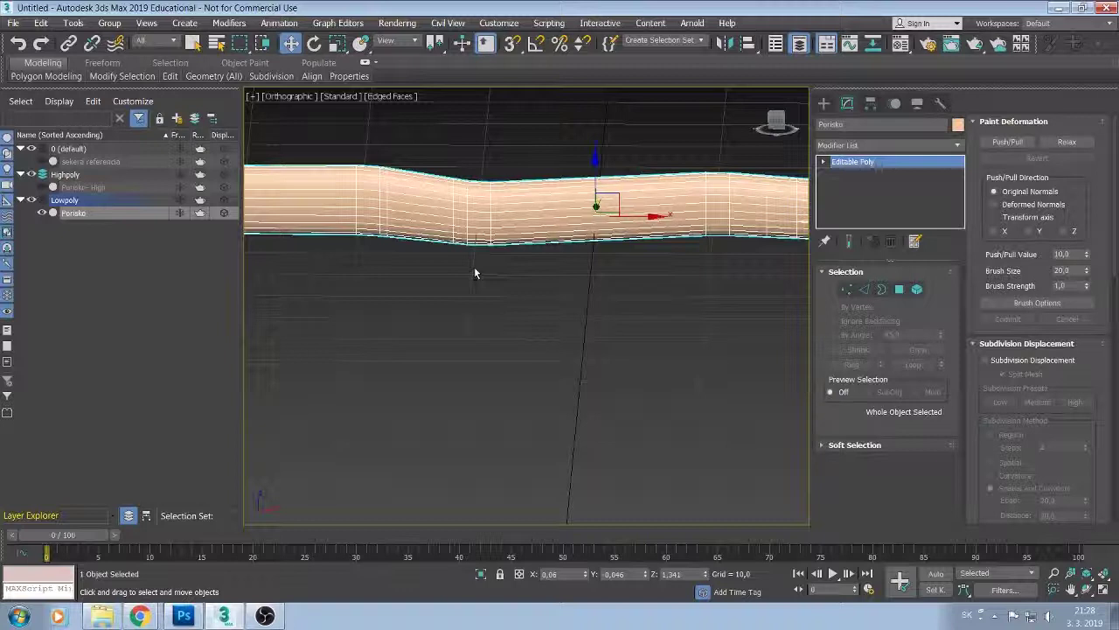
mouse_move(474, 272)
middle_mouse_down("alt")
mouse_move(486, 276)
mouse_move(480, 285)
middle_mouse_up("alt")
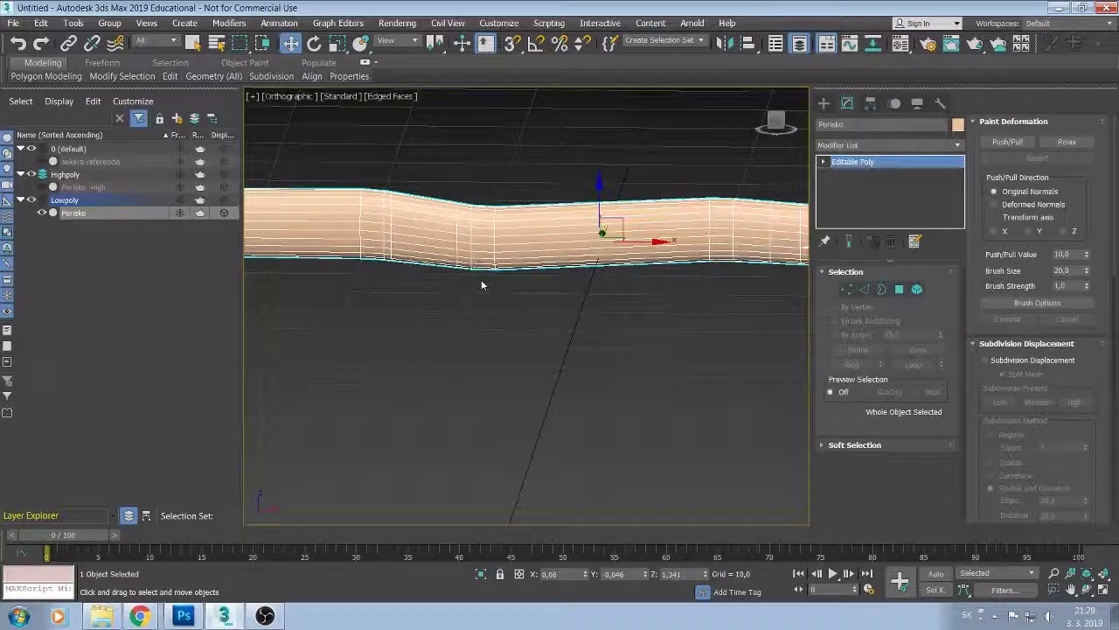
mouse_move(481, 284)
middle_mouse_down()
mouse_move(493, 318)
mouse_move(531, 341)
mouse_move(507, 338)
mouse_move(503, 324)
mouse_move(502, 340)
mouse_move(559, 325)
mouse_move(428, 358)
mouse_move(440, 347)
middle_mouse_up()
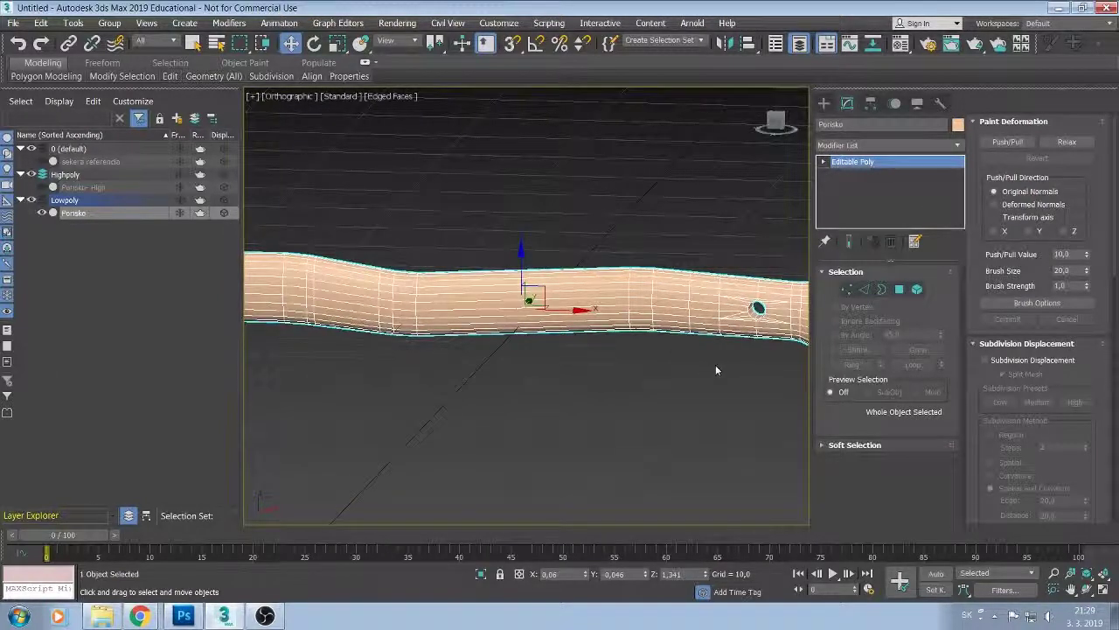
Deselect the handle, unhide 'sekera referencia', and show the Compound Objects creation types.
left_click(117, 240)
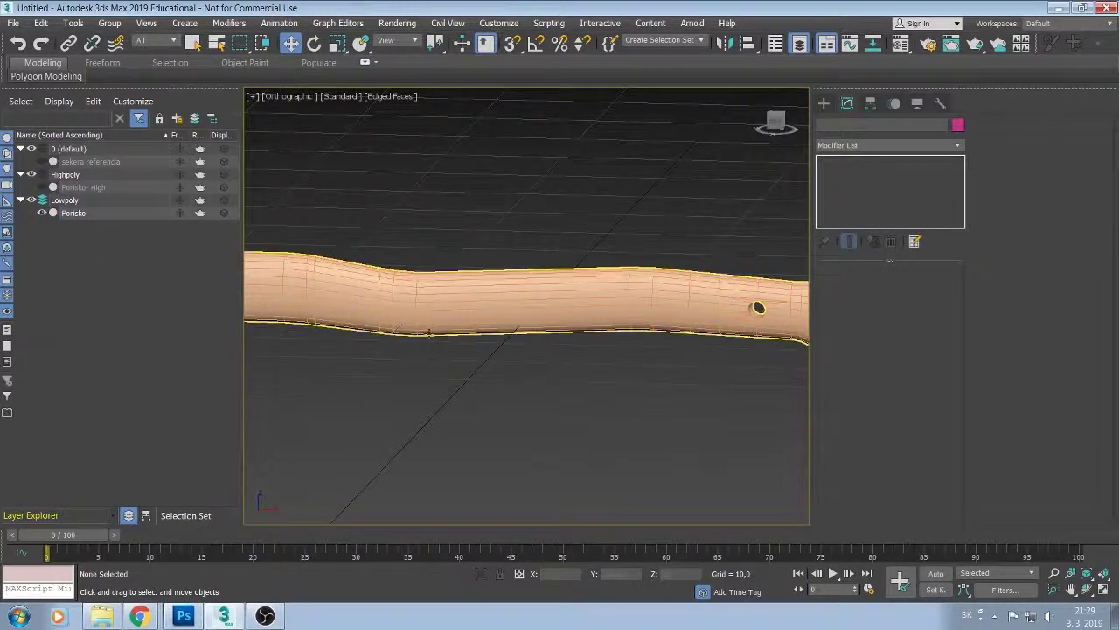
left_click(41, 160)
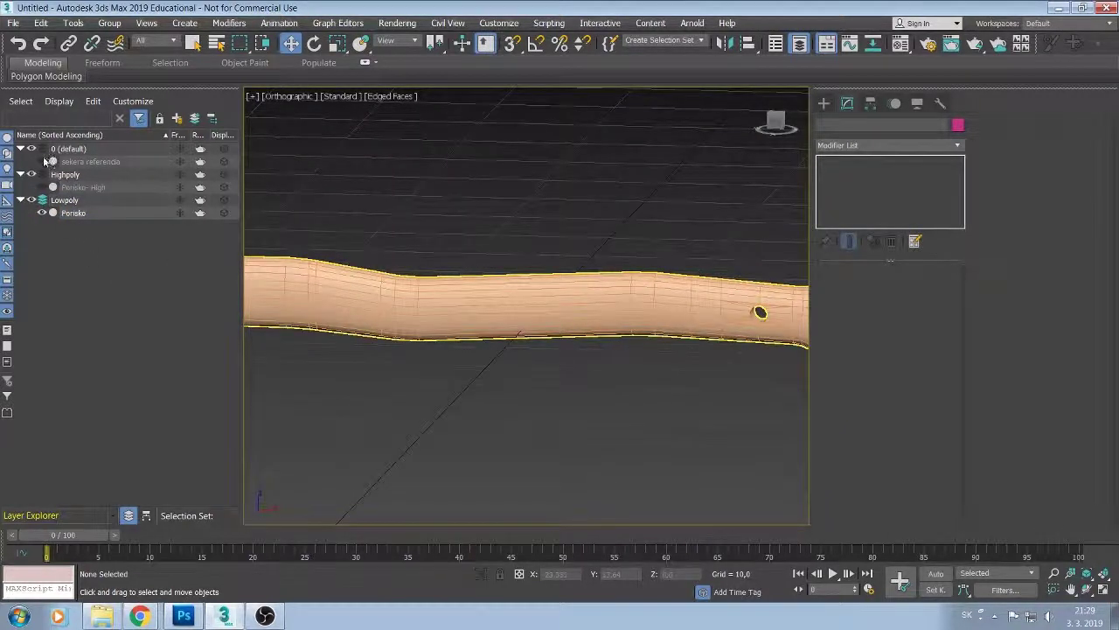
middle_click_drag(592, 221, 508, 278, "alt")
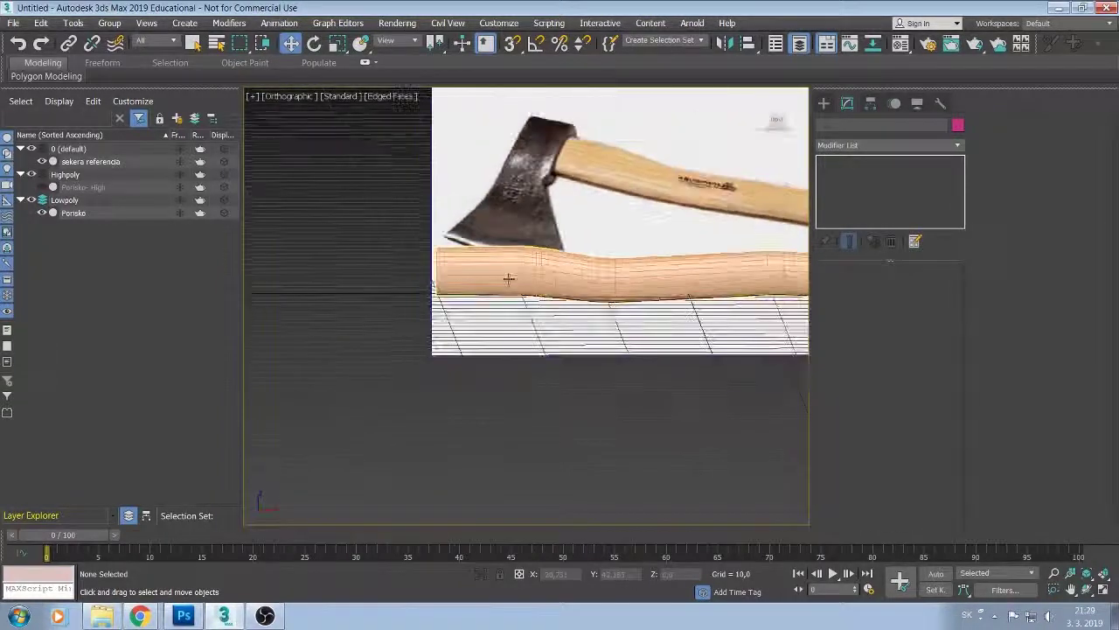
middle_click_drag(509, 278, 500, 290, "alt")
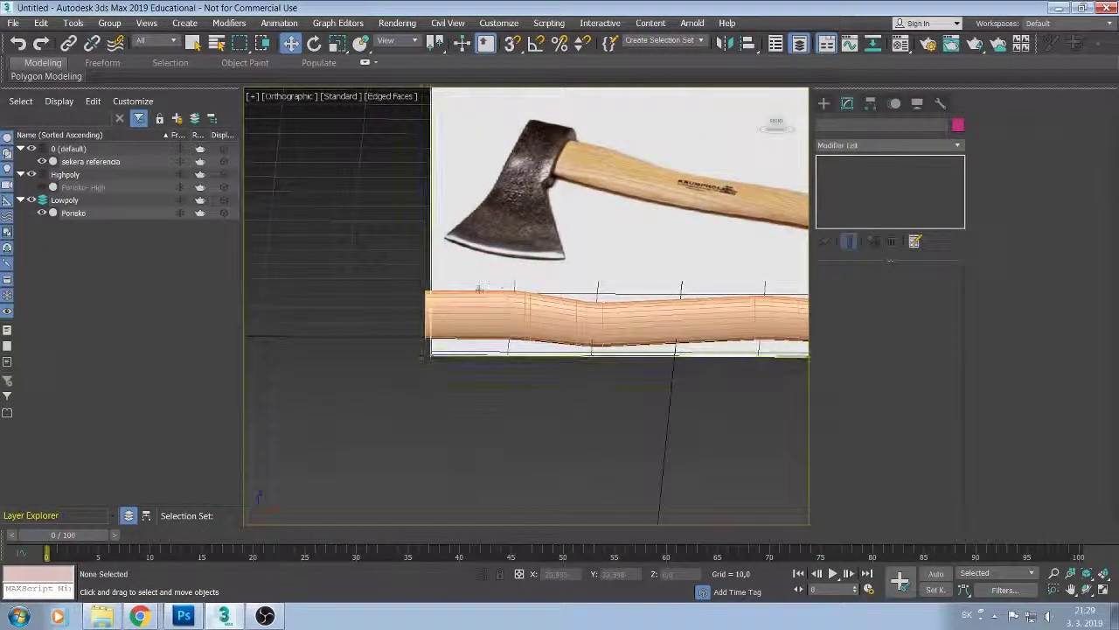
left_click(826, 103)
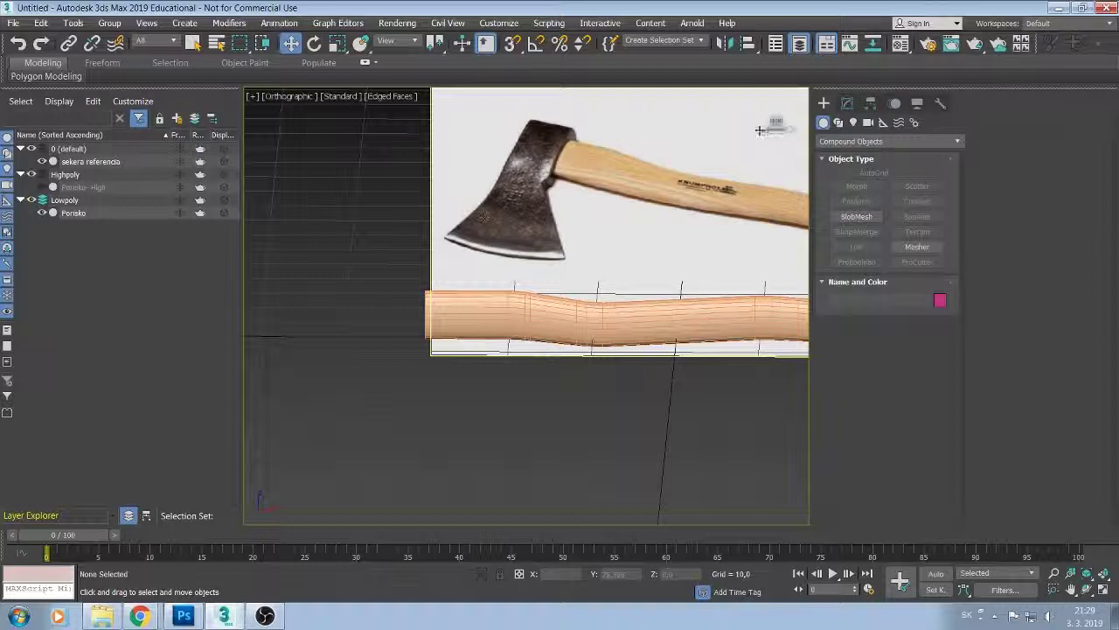
Draw a standard-primitive box at the end of the handle in the front view.
left_click(831, 142)
left_click(841, 157)
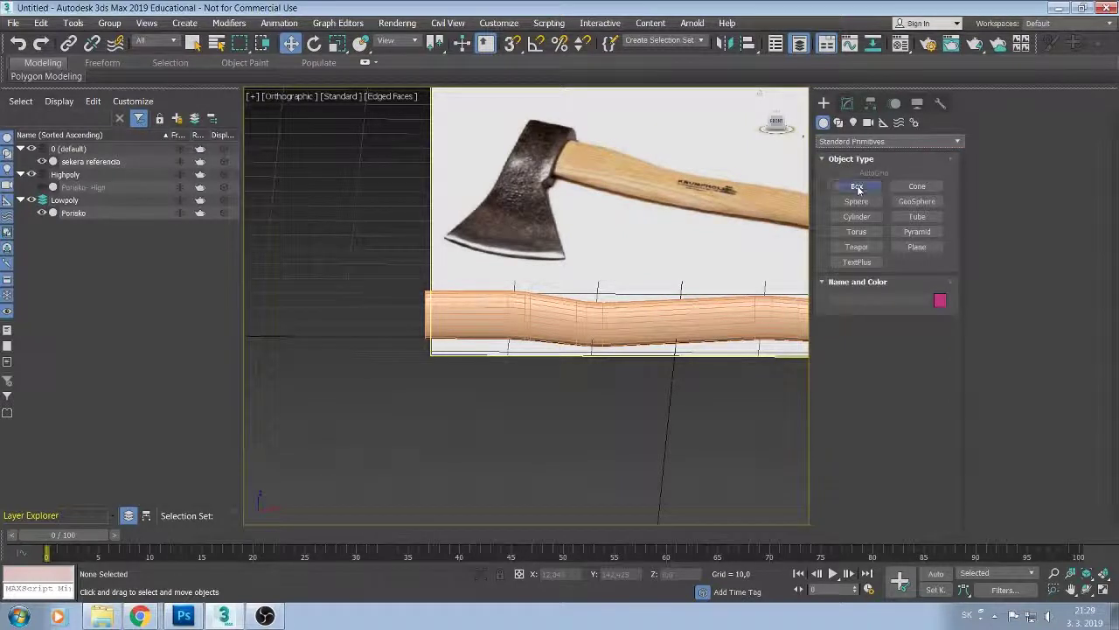
left_click(857, 186)
left_click(776, 122)
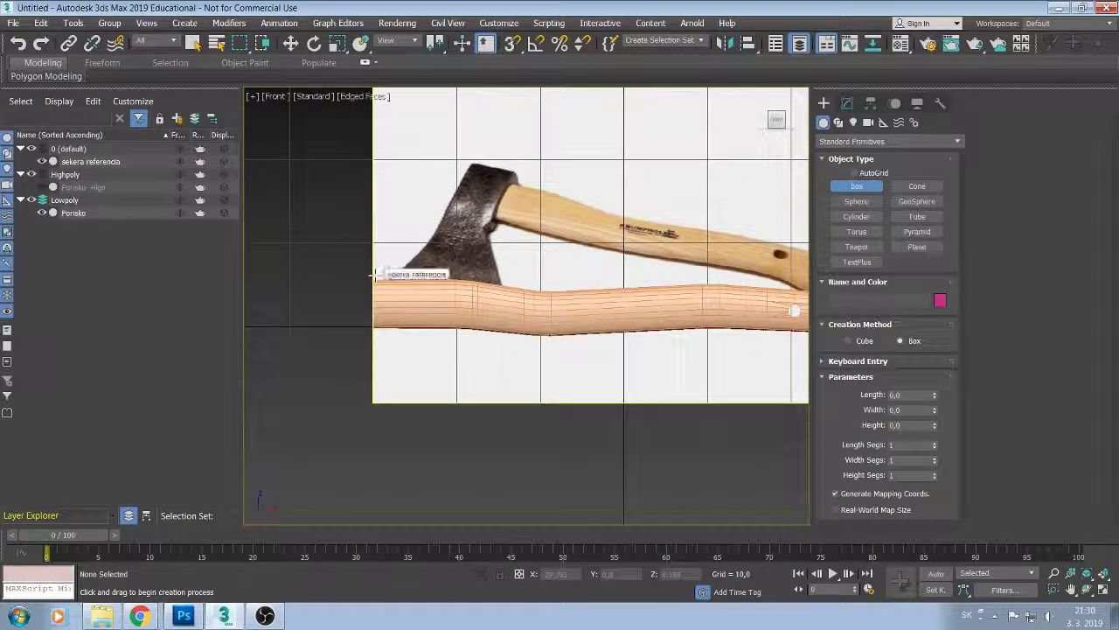
left_click_drag(379, 270, 443, 292)
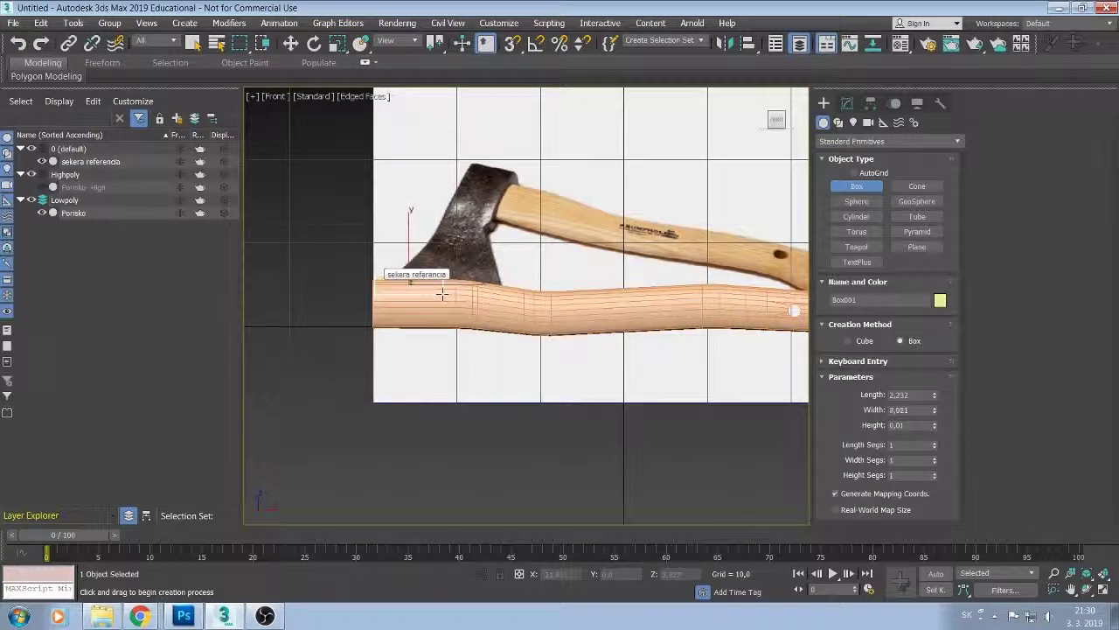
left_click(442, 302)
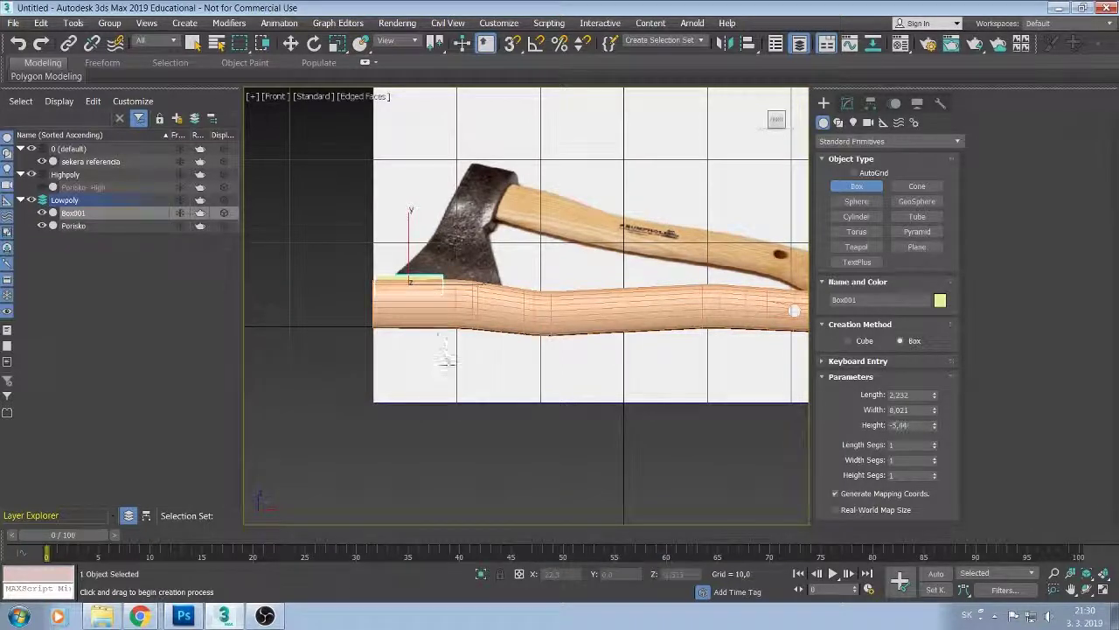
middle_click_drag(446, 358, 434, 439)
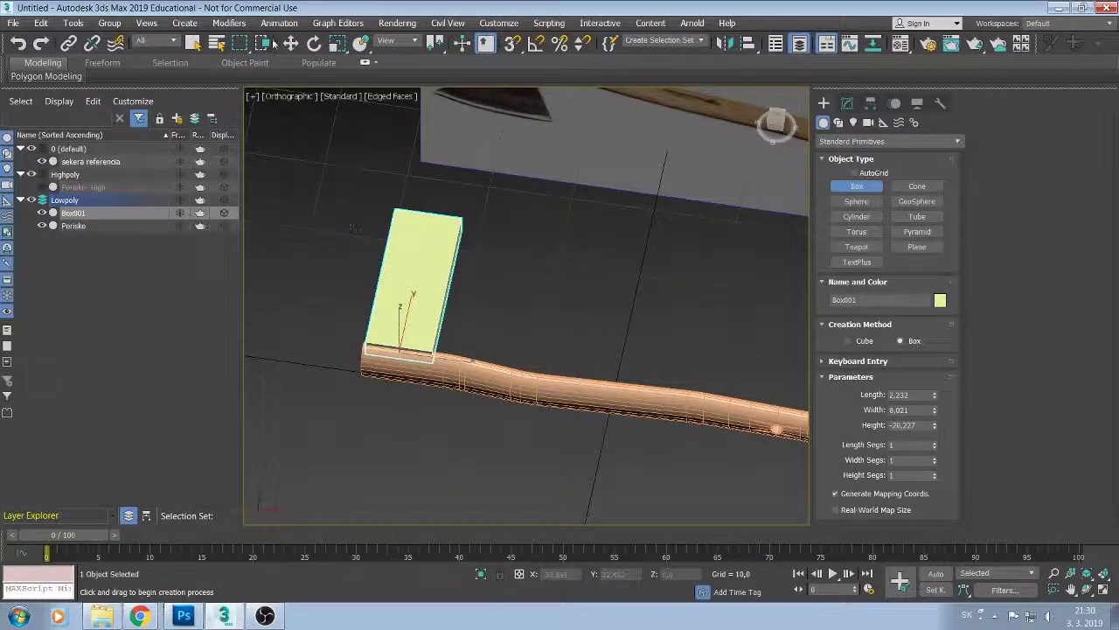
Rotate the box -90° about X with angle snap and position it at the handle's top.
left_click(314, 43)
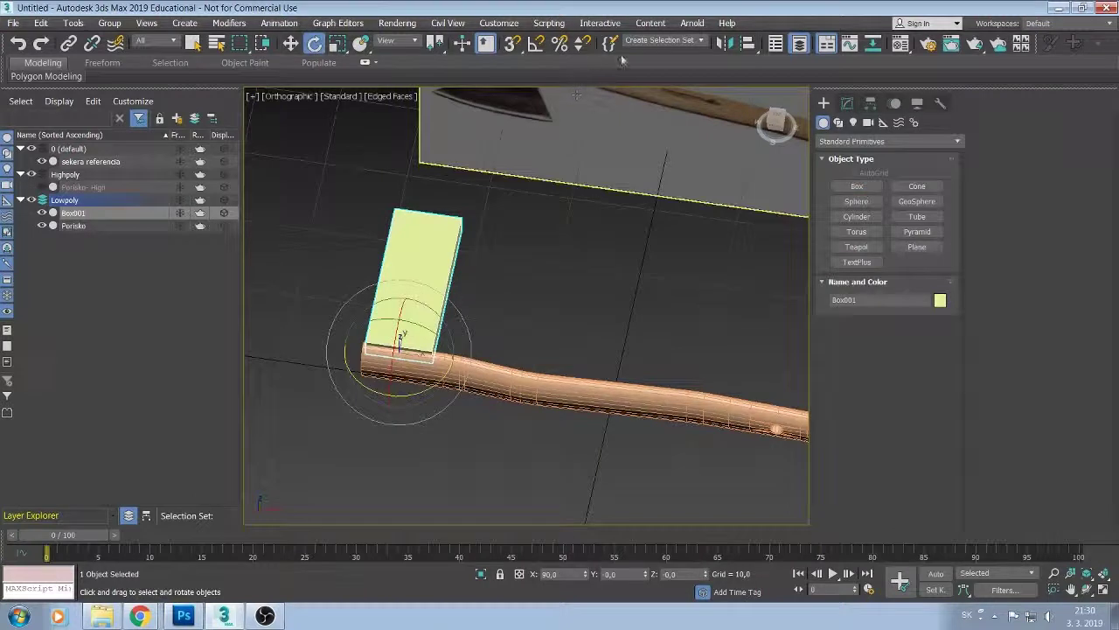
left_click(536, 43)
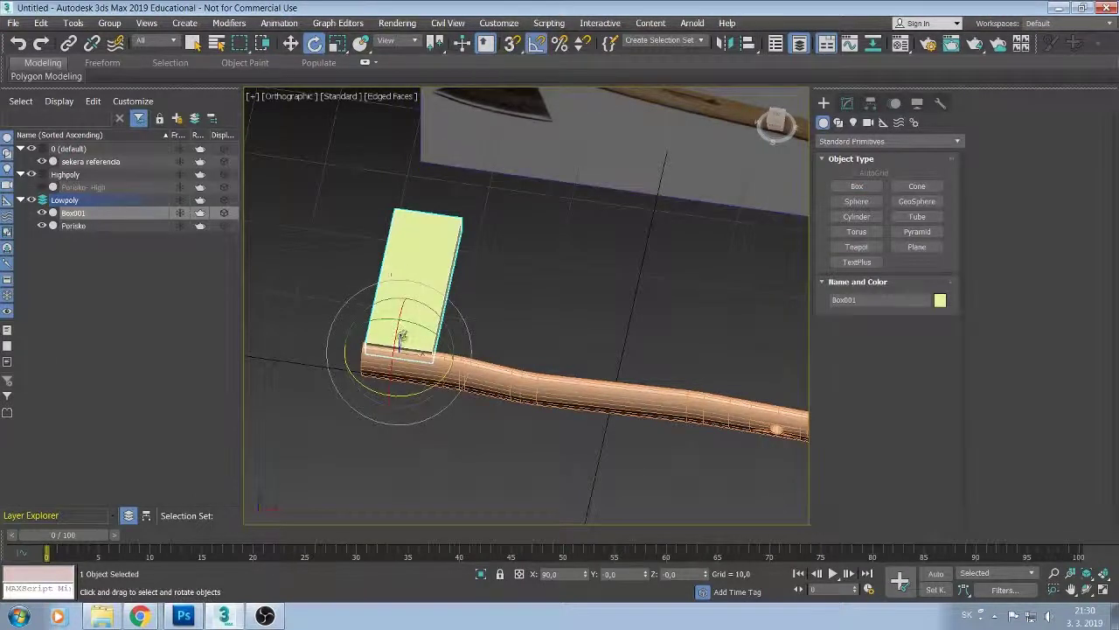
mouse_move(401, 336)
left_mouse_down()
mouse_move(420, 300)
mouse_move(431, 305)
left_mouse_up()
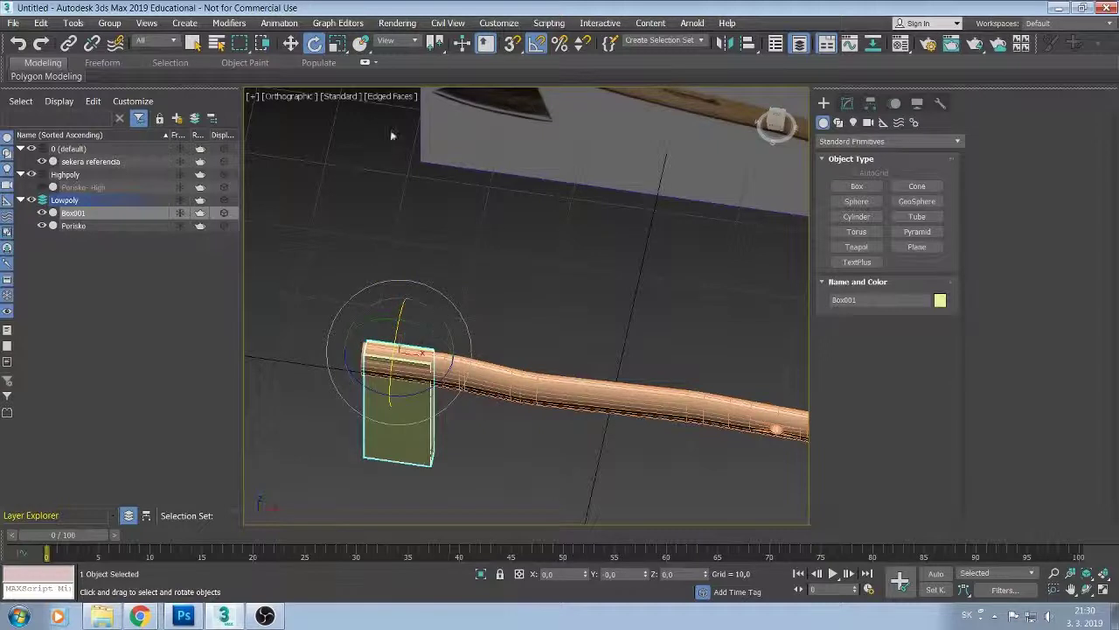
key("w")
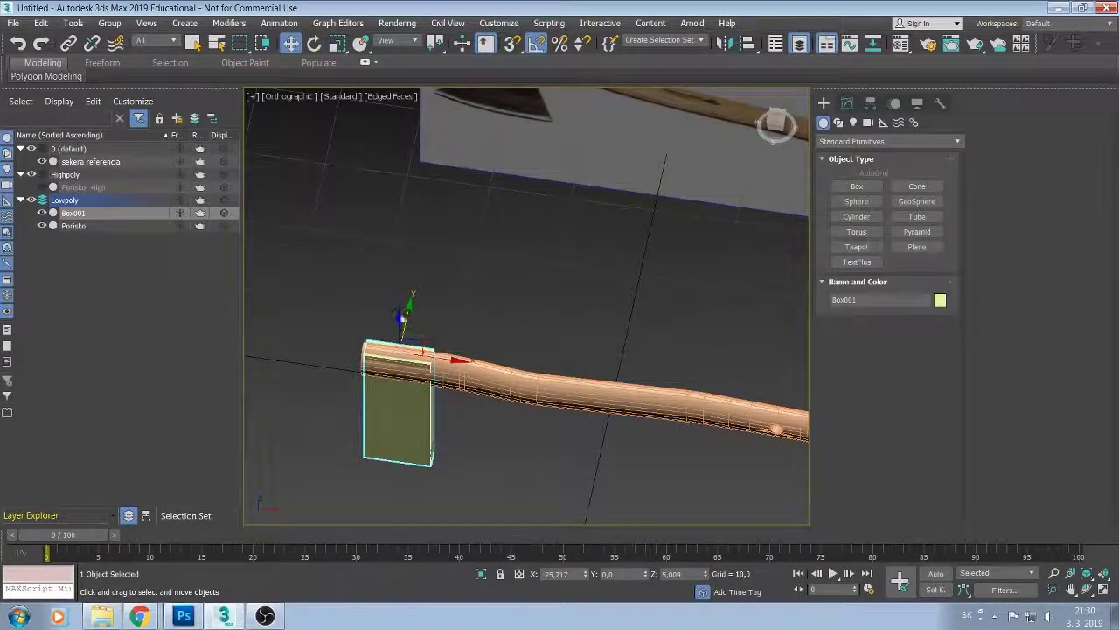
left_click_drag(398, 314, 399, 350)
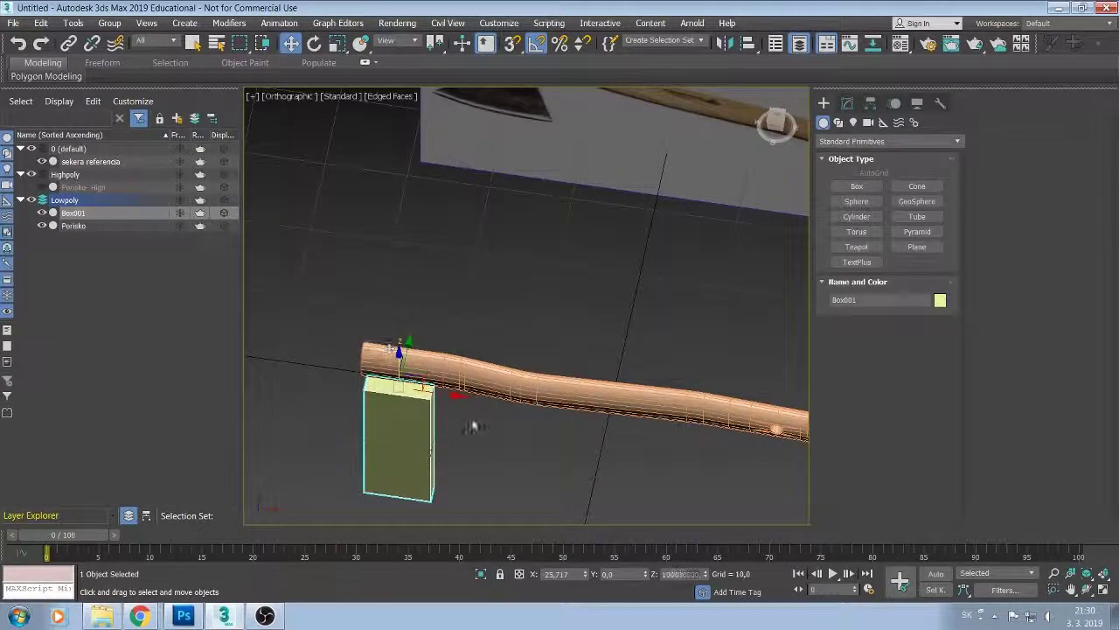
middle_click_drag(472, 425, 479, 366, "alt")
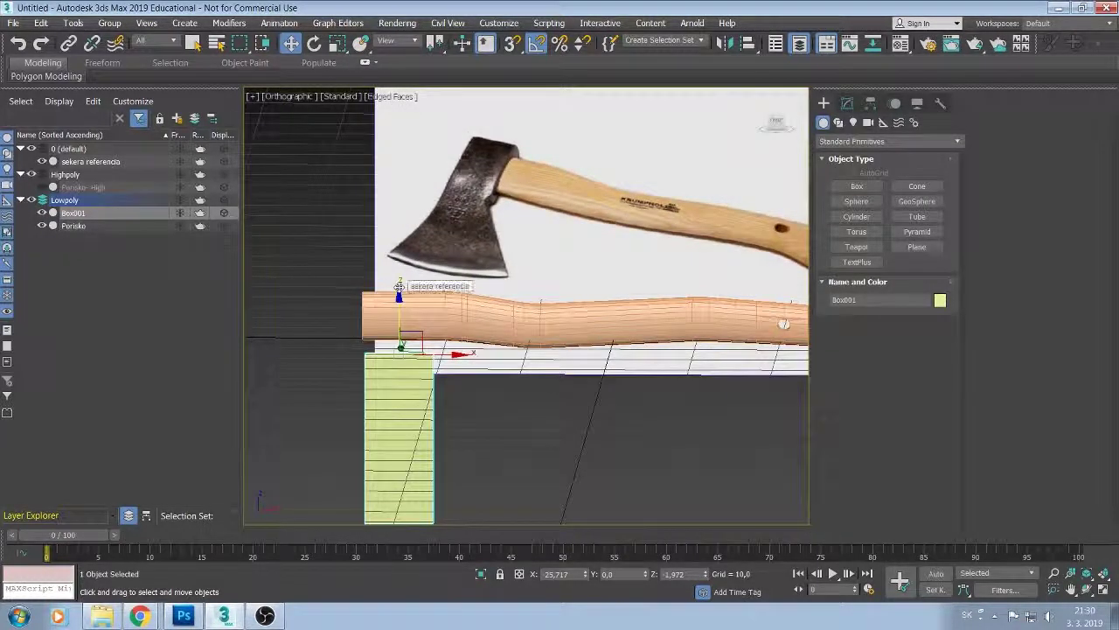
left_click_drag(398, 287, 399, 268)
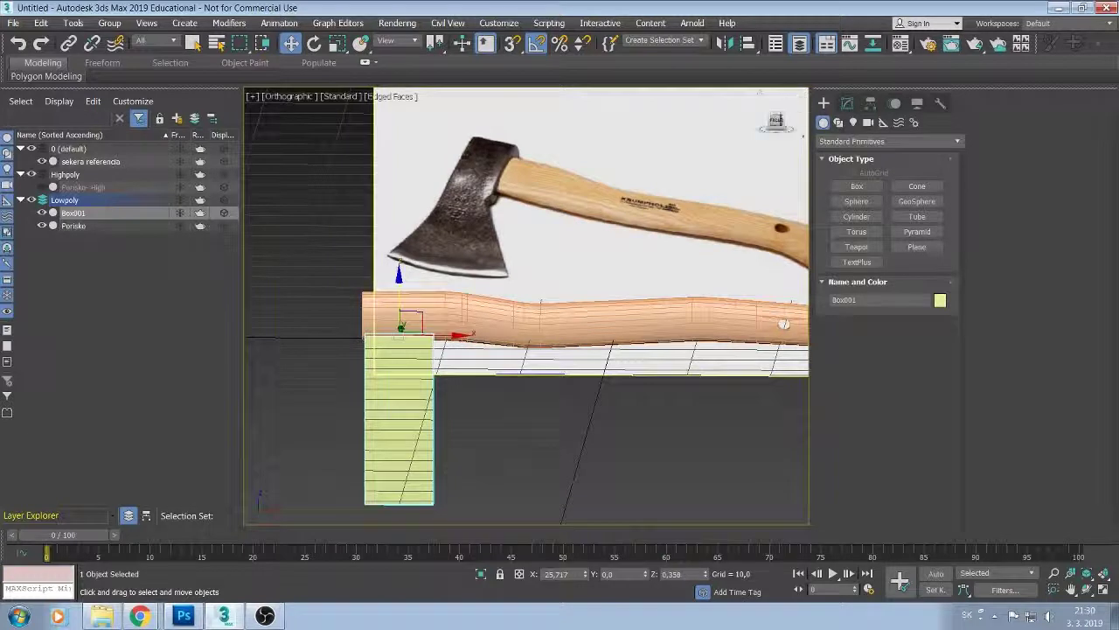
left_click_drag(776, 121, 774, 128)
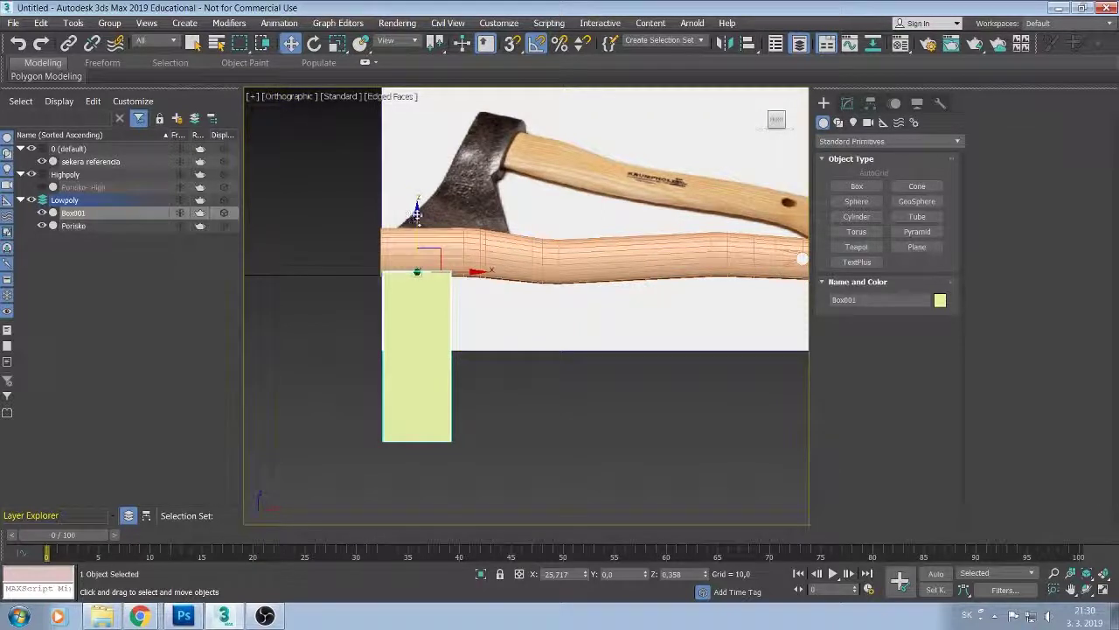
mouse_move(416, 210)
left_mouse_down()
mouse_move(419, 160)
mouse_move(417, 173)
left_mouse_up()
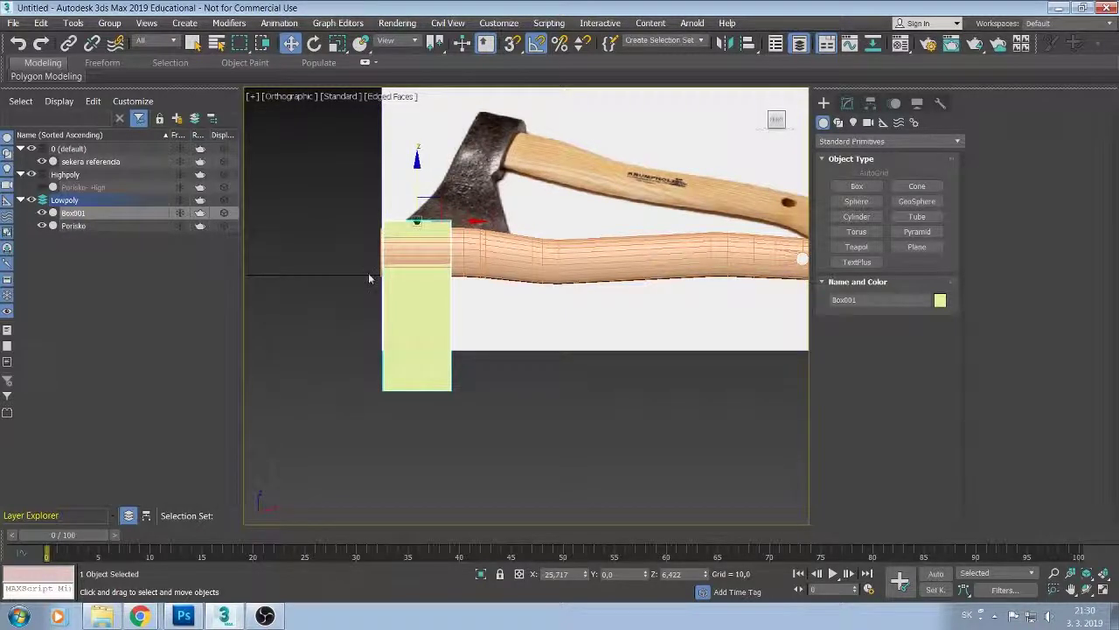
mouse_move(367, 277)
middle_mouse_down("alt")
mouse_move(342, 299)
mouse_move(413, 354)
mouse_move(533, 334)
middle_mouse_up("alt")
Rough in the box's Length and Width spinners against the side reference.
left_click(847, 103)
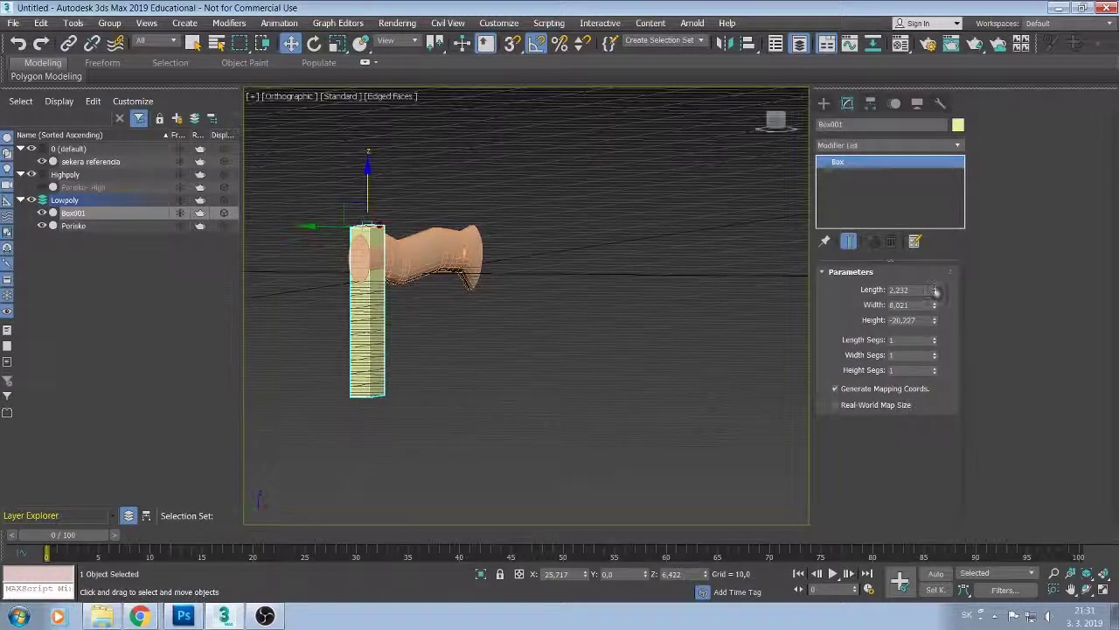
left_click(934, 287)
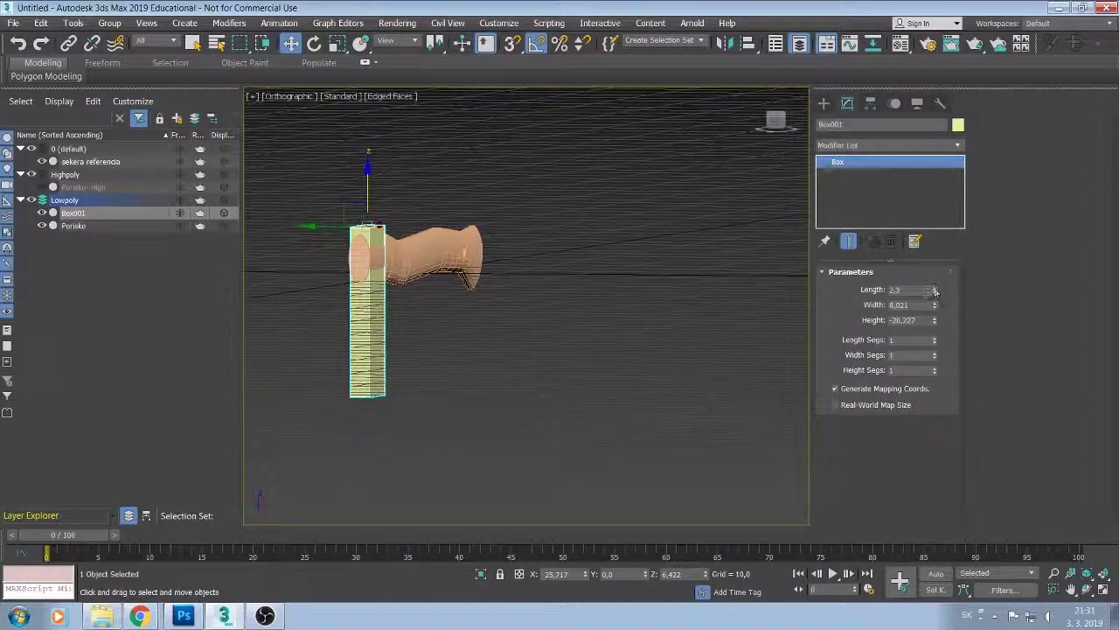
left_click(934, 288)
double_click(900, 289)
type("2")
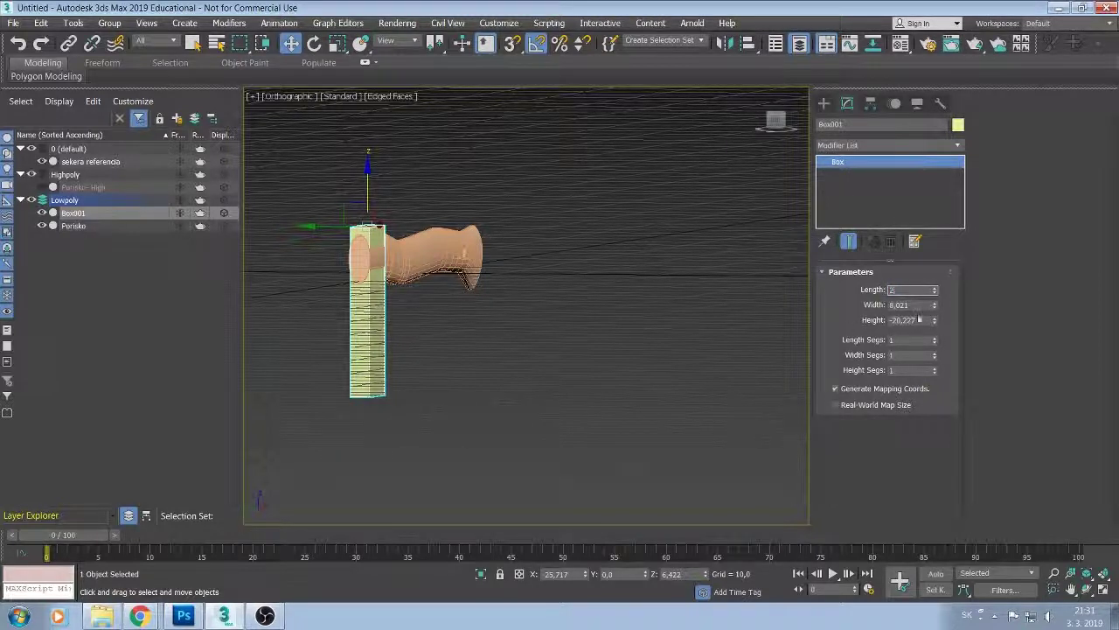
key("Tab")
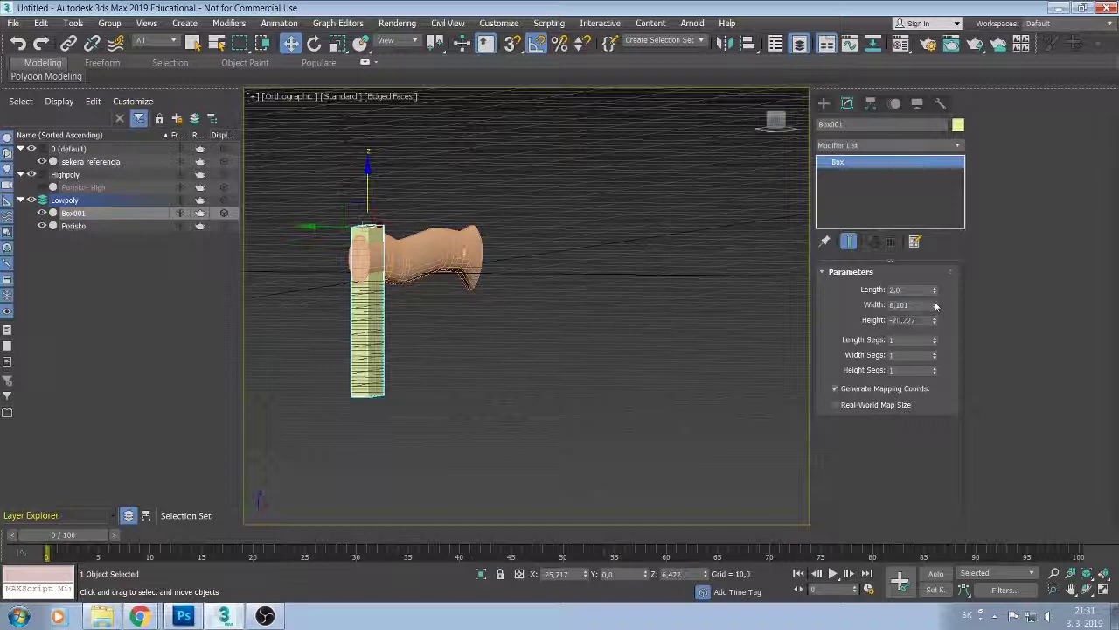
left_click_drag(933, 288, 931, 271)
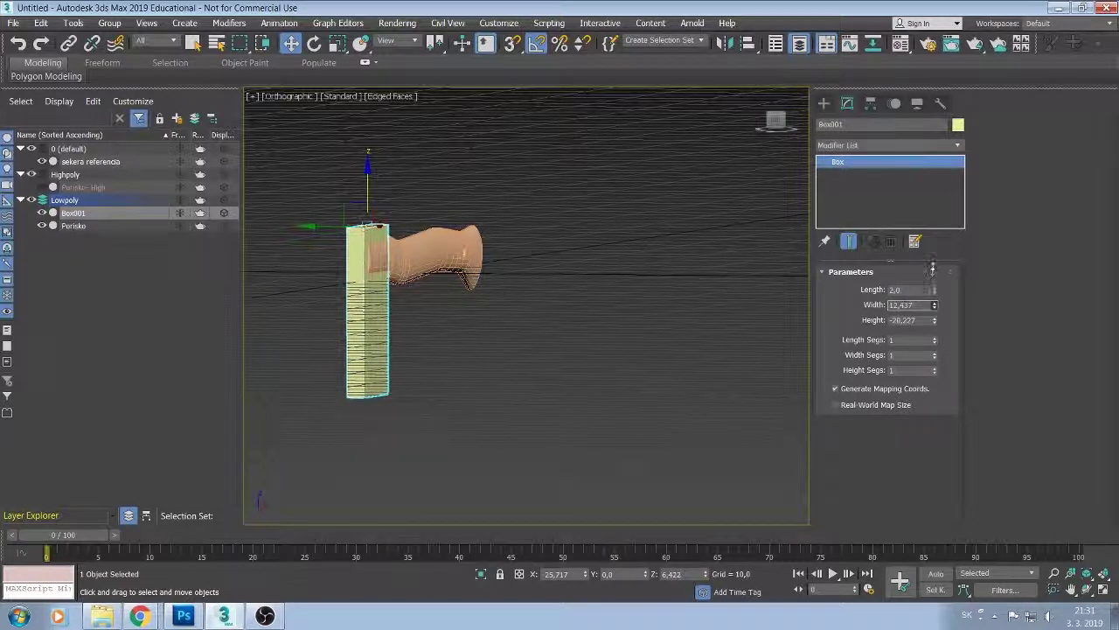
middle_click_drag(520, 364, 536, 364, "alt")
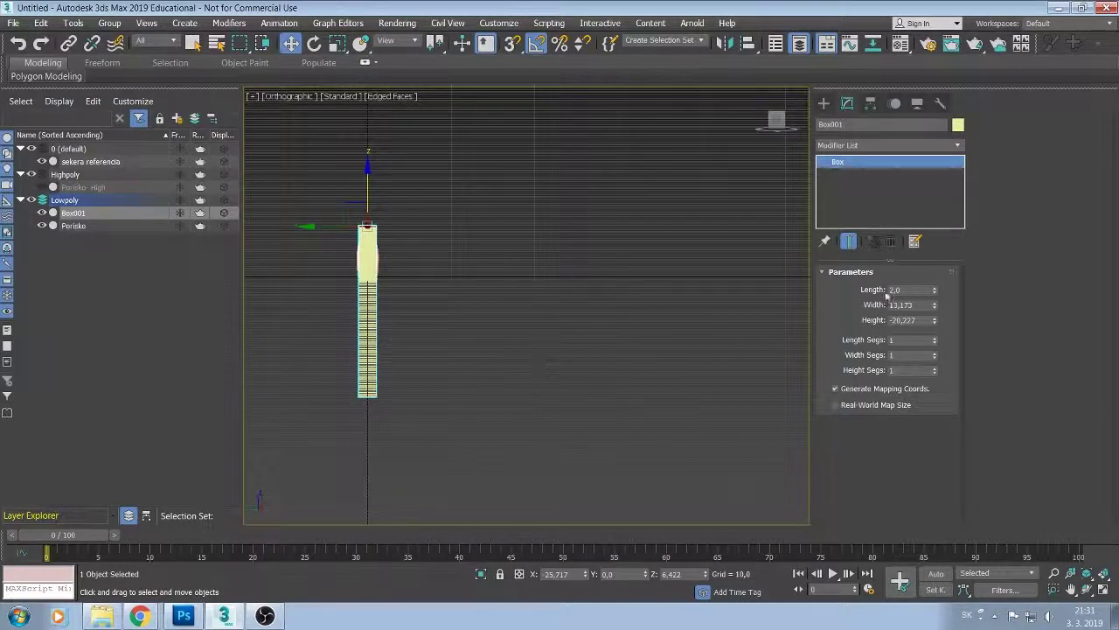
mouse_move(934, 304)
left_mouse_down()
mouse_move(932, 288)
mouse_move(932, 323)
mouse_move(953, 212)
mouse_move(953, 262)
left_mouse_up()
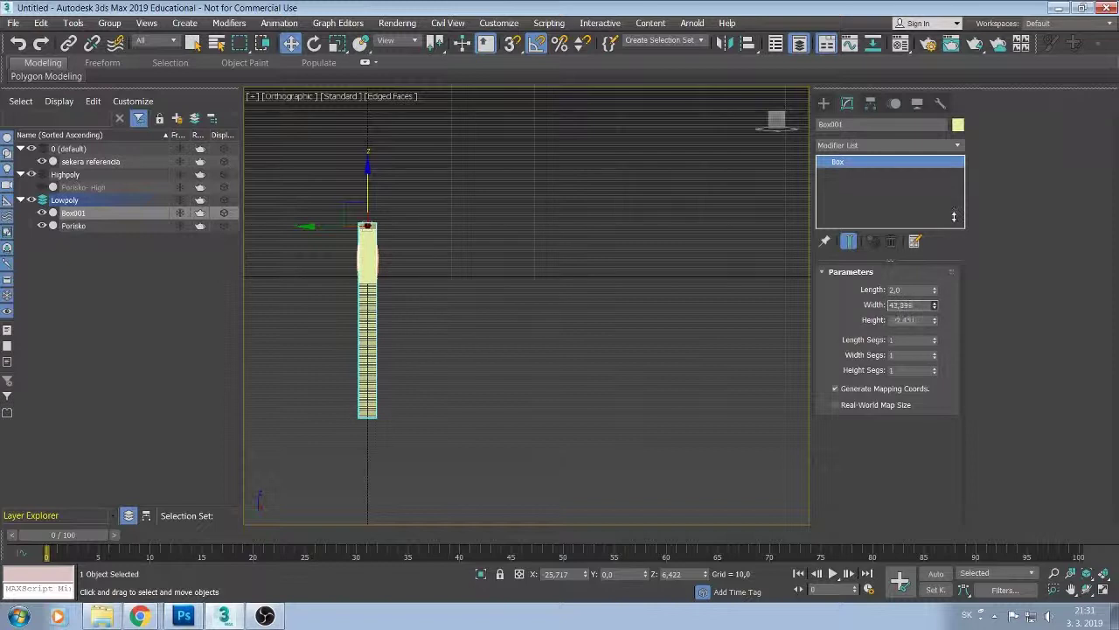
middle_click_drag(554, 353, 552, 355, "alt")
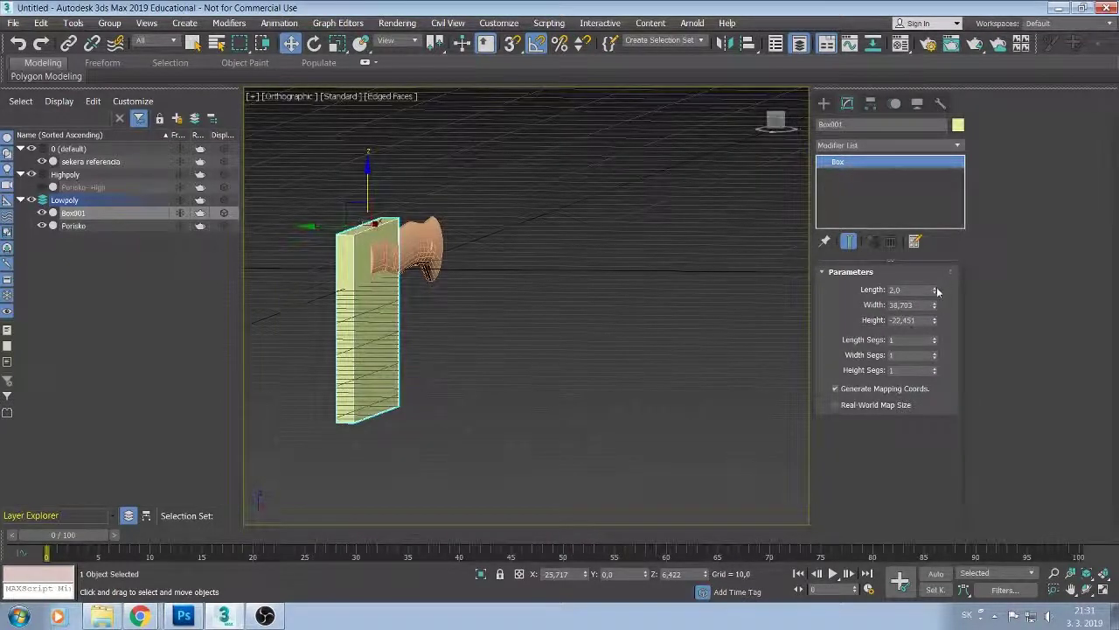
left_click_drag(935, 289, 916, 343)
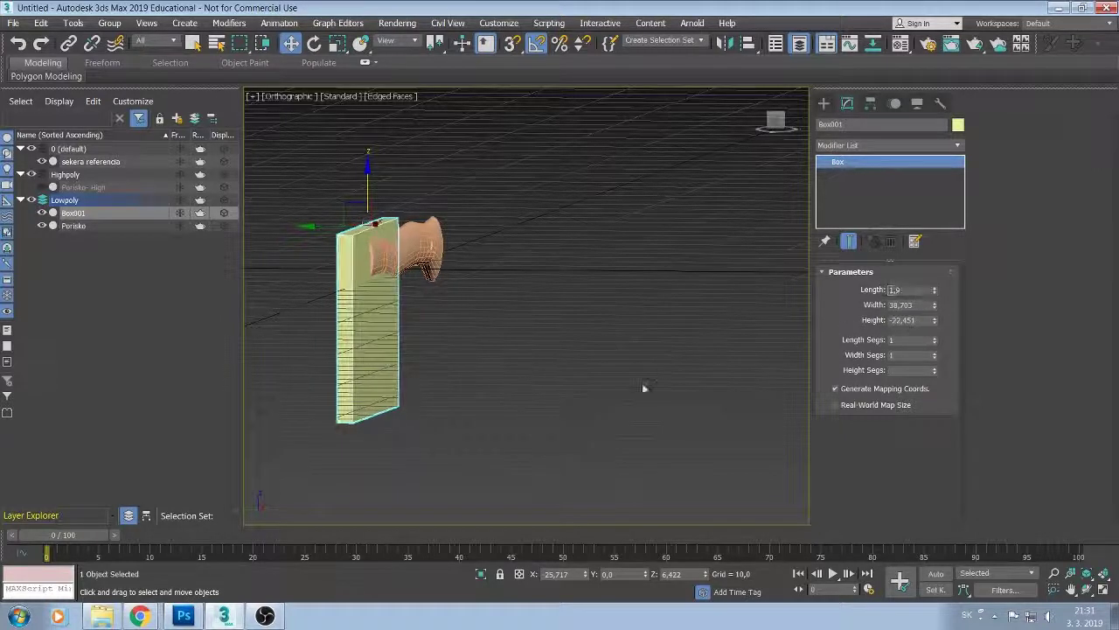
middle_click_drag(587, 429, 612, 420, "alt")
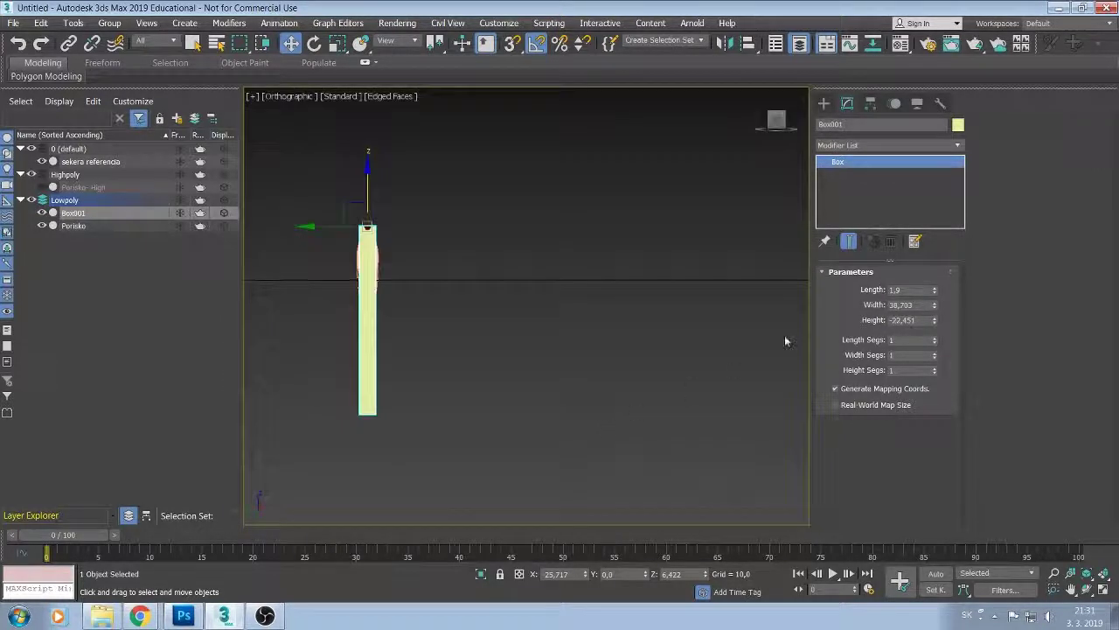
left_click_drag(935, 290, 932, 259)
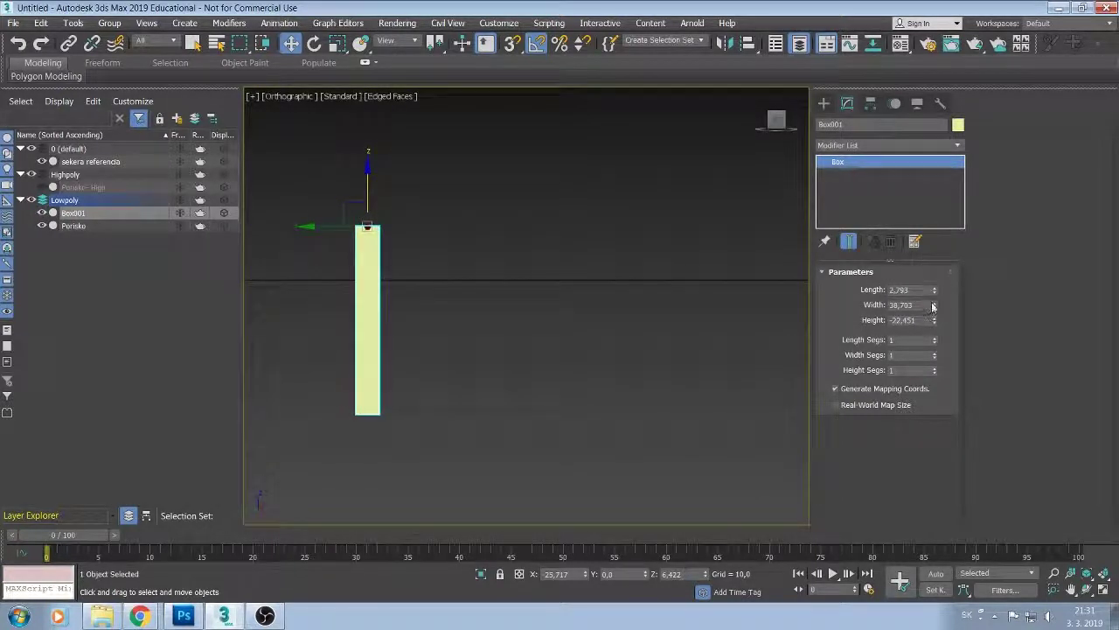
middle_click_drag(672, 355, 620, 358, "alt")
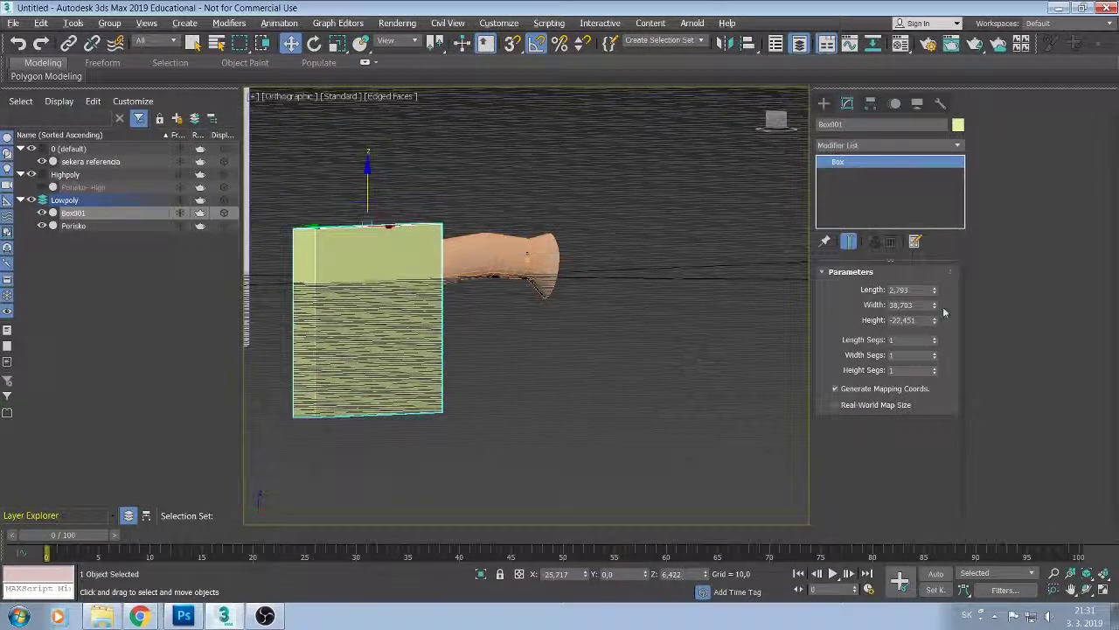
Narrow the width to 8,453, extend the height and raise the length to 3,467.
left_click_drag(937, 308, 927, 348)
middle_click_drag(602, 380, 553, 386, "alt")
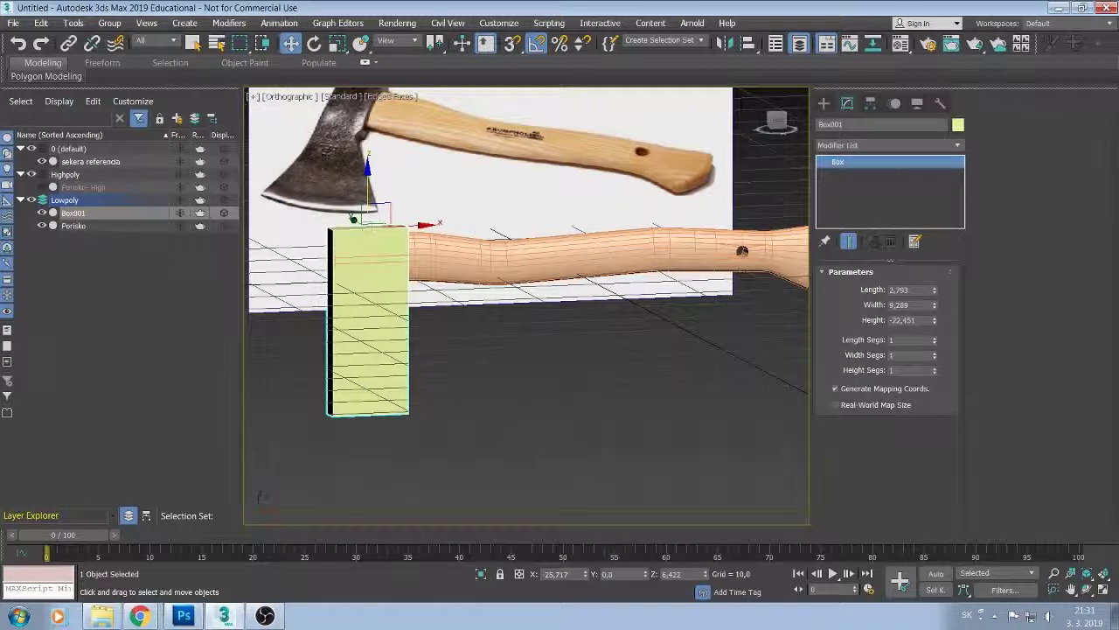
left_click_drag(935, 308, 934, 312)
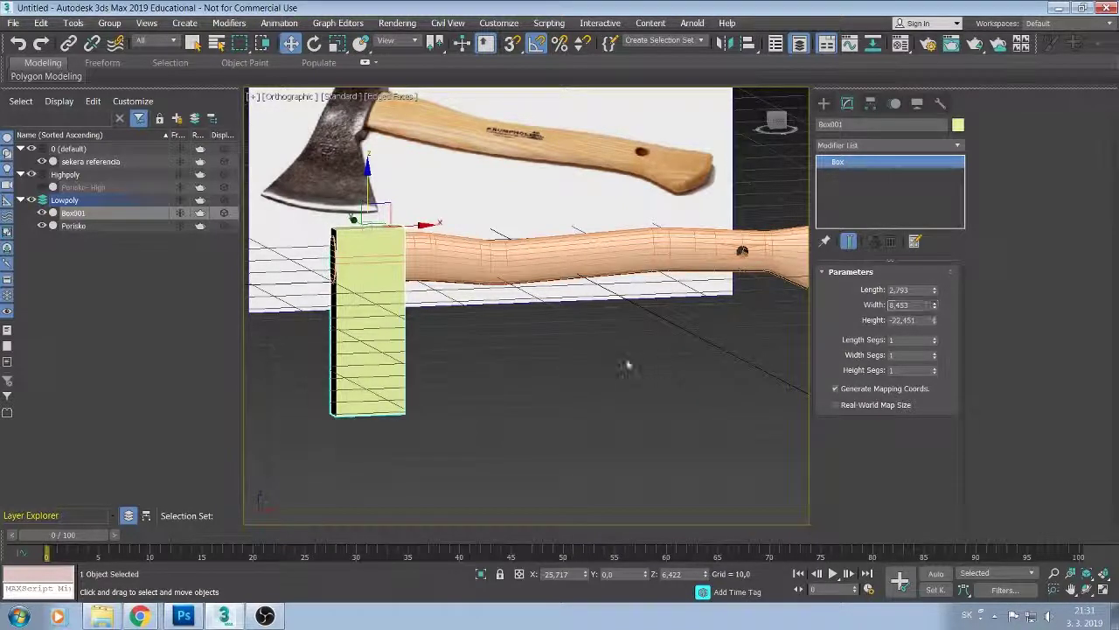
mouse_move(595, 378)
middle_mouse_down("alt")
mouse_move(577, 374)
mouse_move(587, 377)
middle_mouse_up("alt")
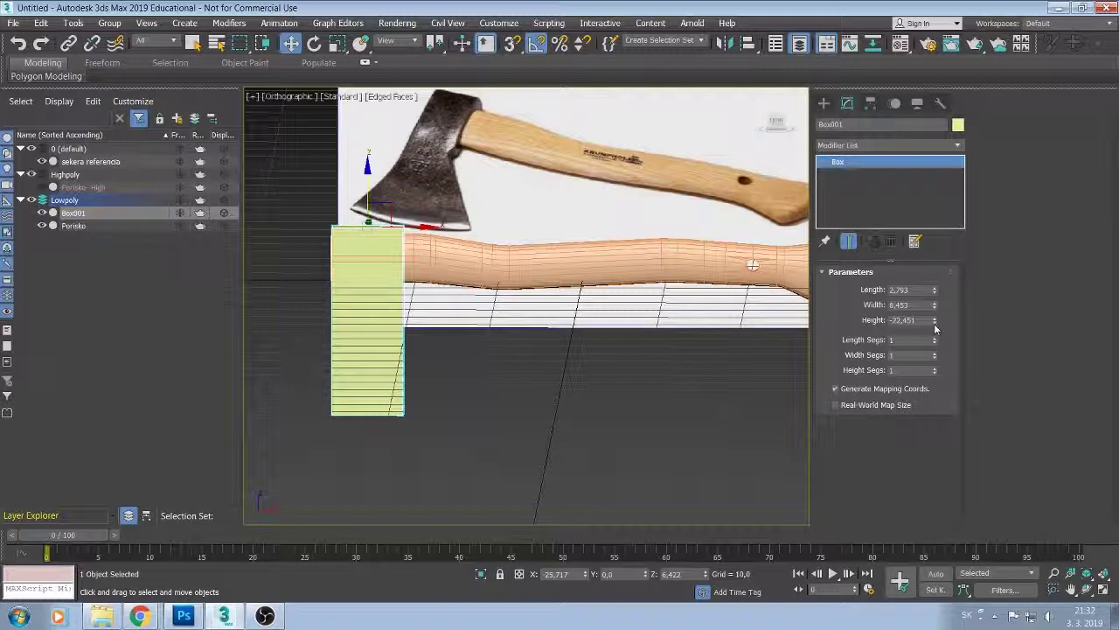
left_click_drag(934, 324, 934, 322)
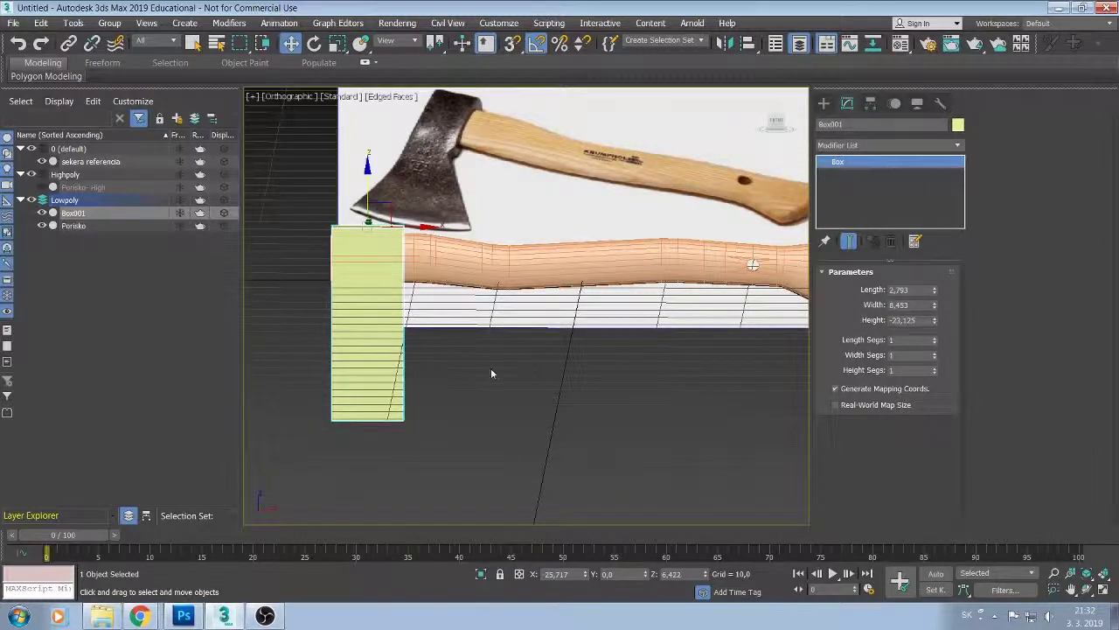
mouse_move(490, 368)
middle_mouse_down("alt")
mouse_move(408, 387)
mouse_move(457, 381)
middle_mouse_up("alt")
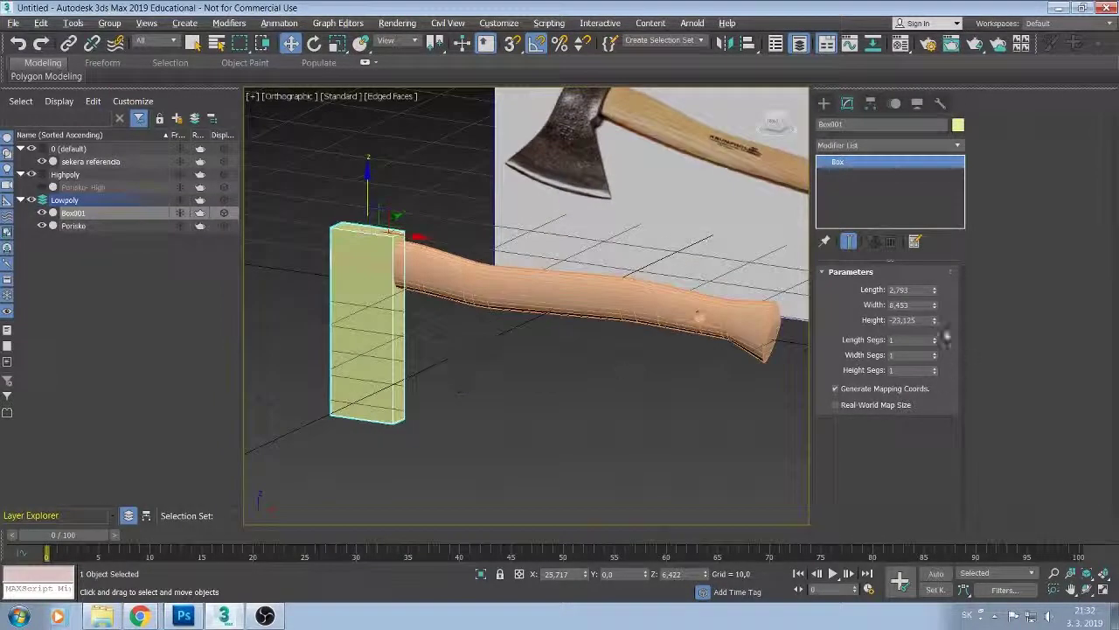
left_click_drag(934, 289, 934, 287)
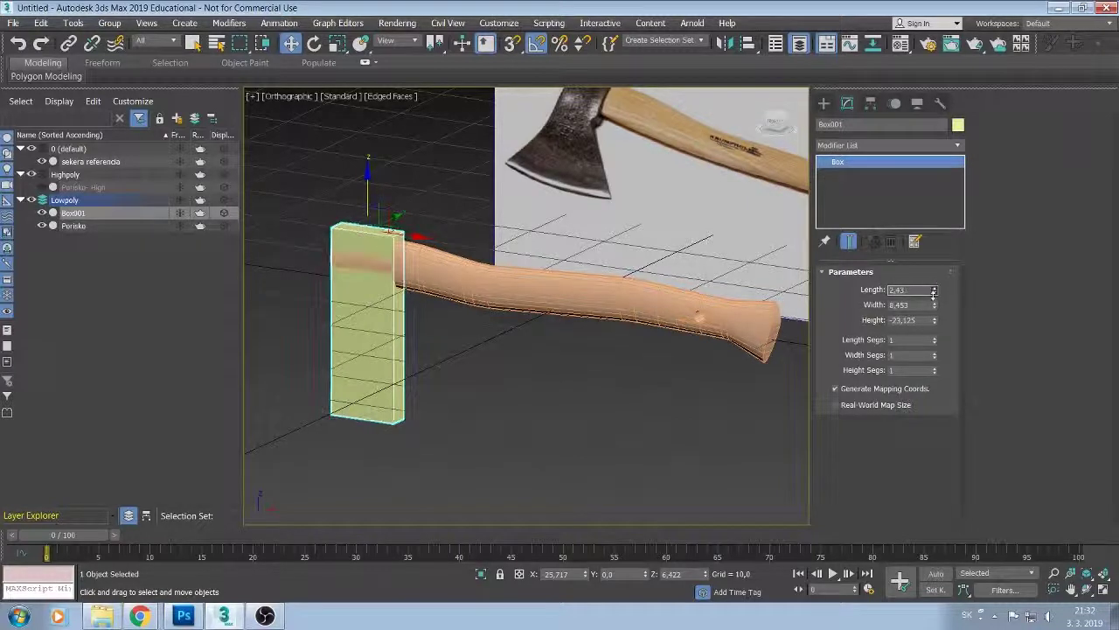
left_click_drag(934, 287, 934, 281)
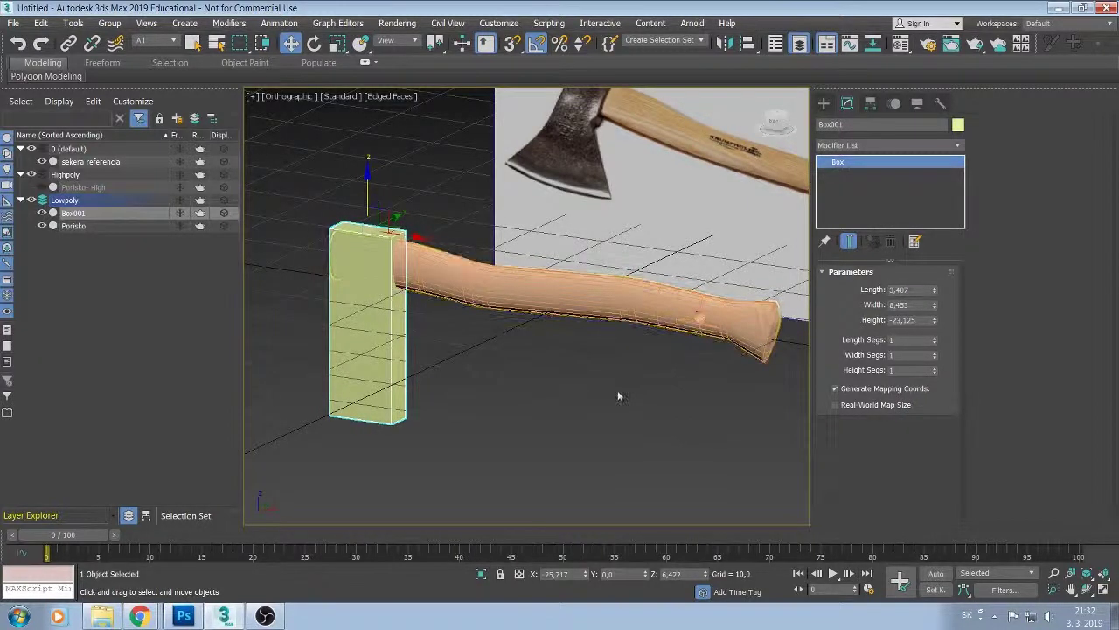
mouse_move(618, 390)
middle_mouse_down("alt")
mouse_move(549, 405)
mouse_move(646, 391)
mouse_move(628, 391)
mouse_move(627, 377)
mouse_move(652, 378)
middle_mouse_up("alt")
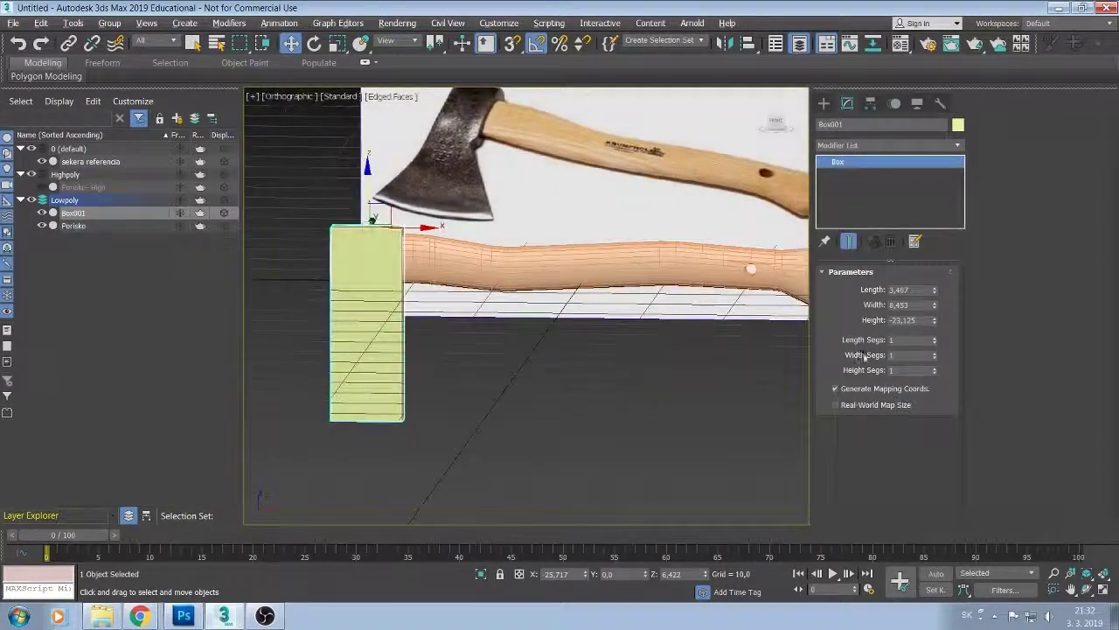
Hide the viewport grid and try extra length segments, leaving Length Segs at 1.
left_click(935, 340)
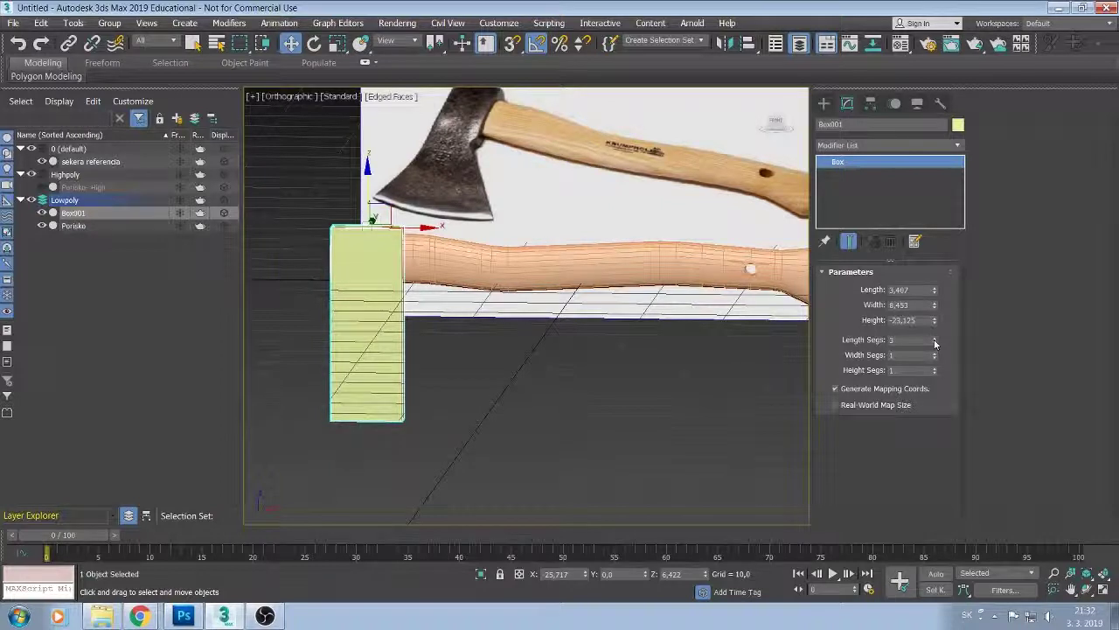
key("F4")
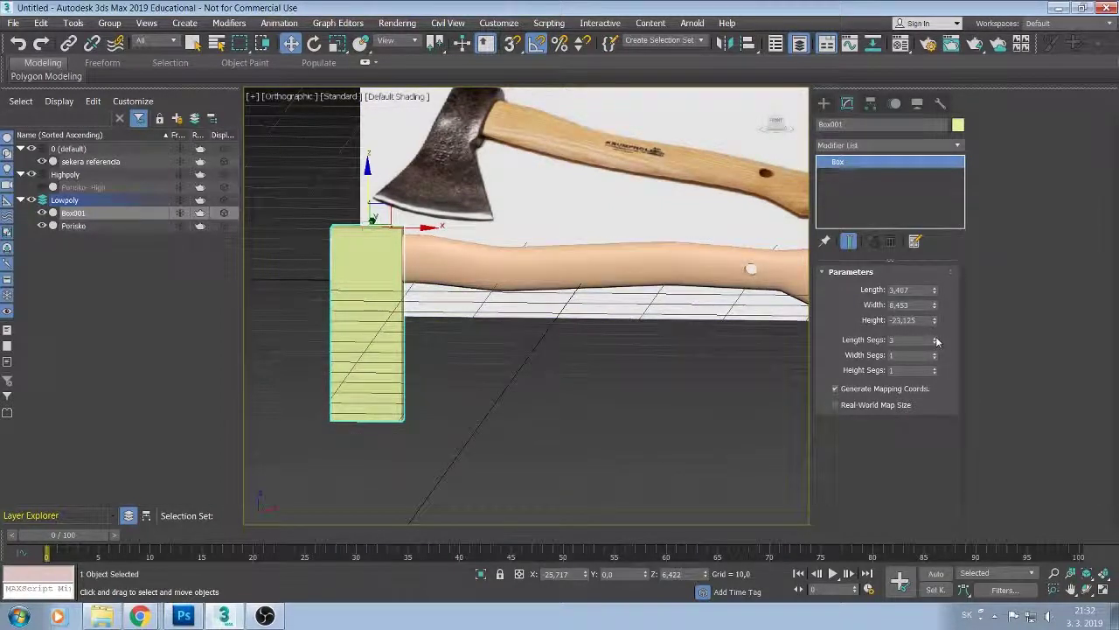
mouse_move(639, 387)
middle_mouse_down()
mouse_move(743, 305)
mouse_move(638, 404)
middle_mouse_up()
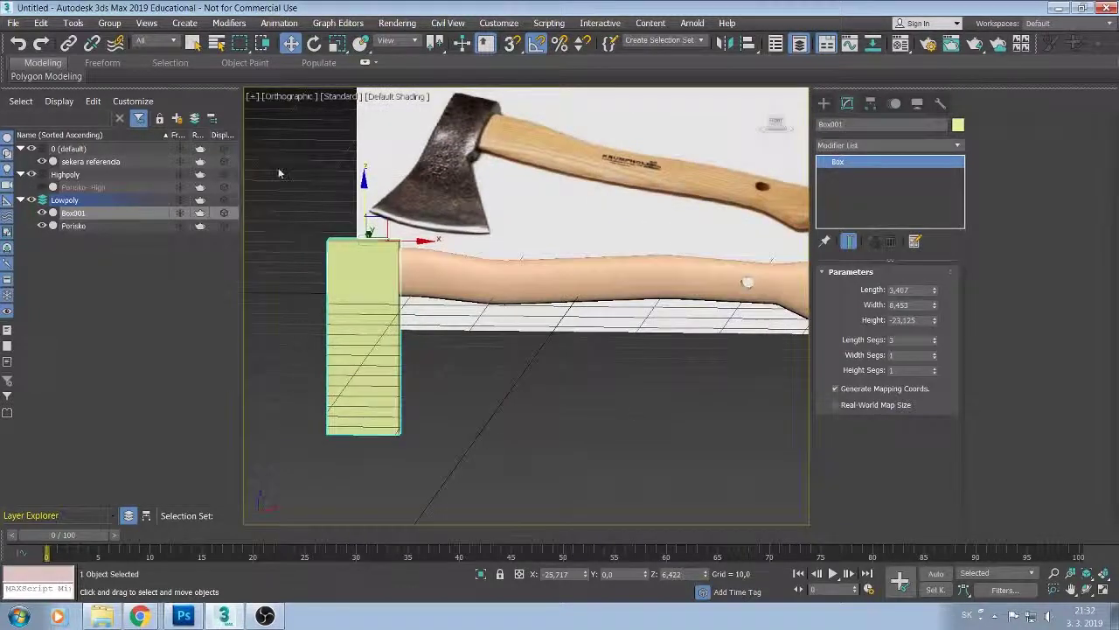
left_click(253, 96)
mouse_move(295, 174)
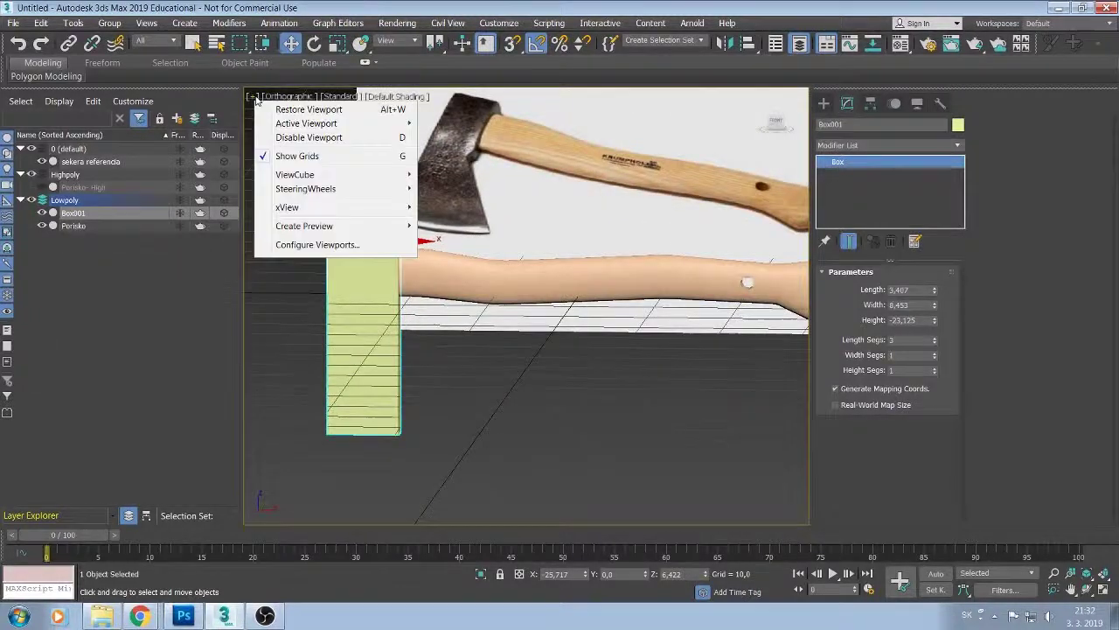
left_click(285, 158)
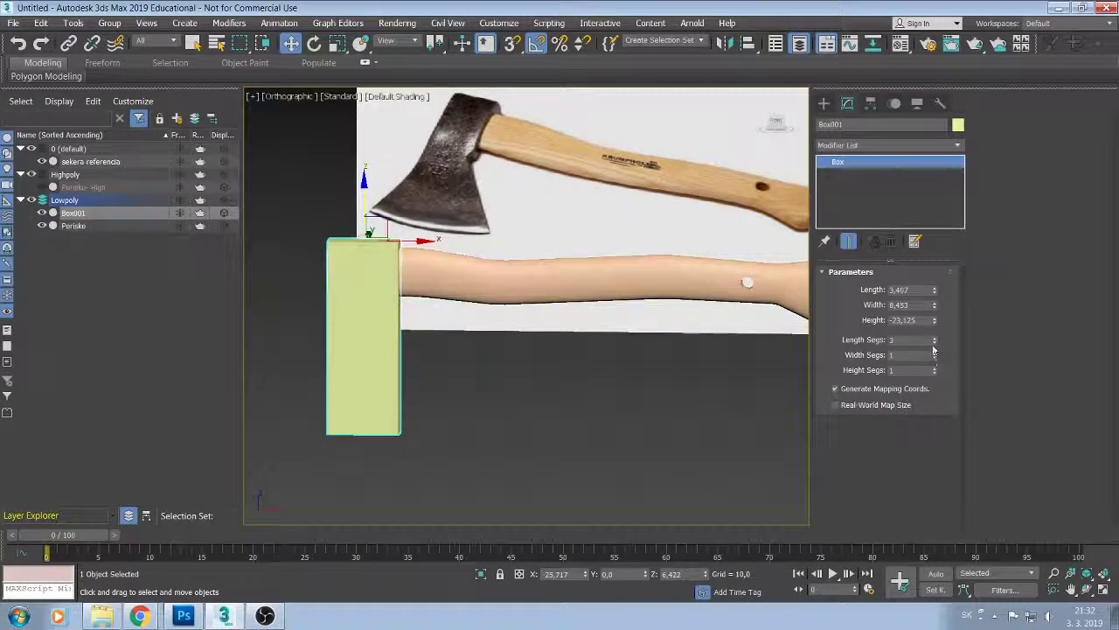
left_click_drag(934, 337, 934, 334)
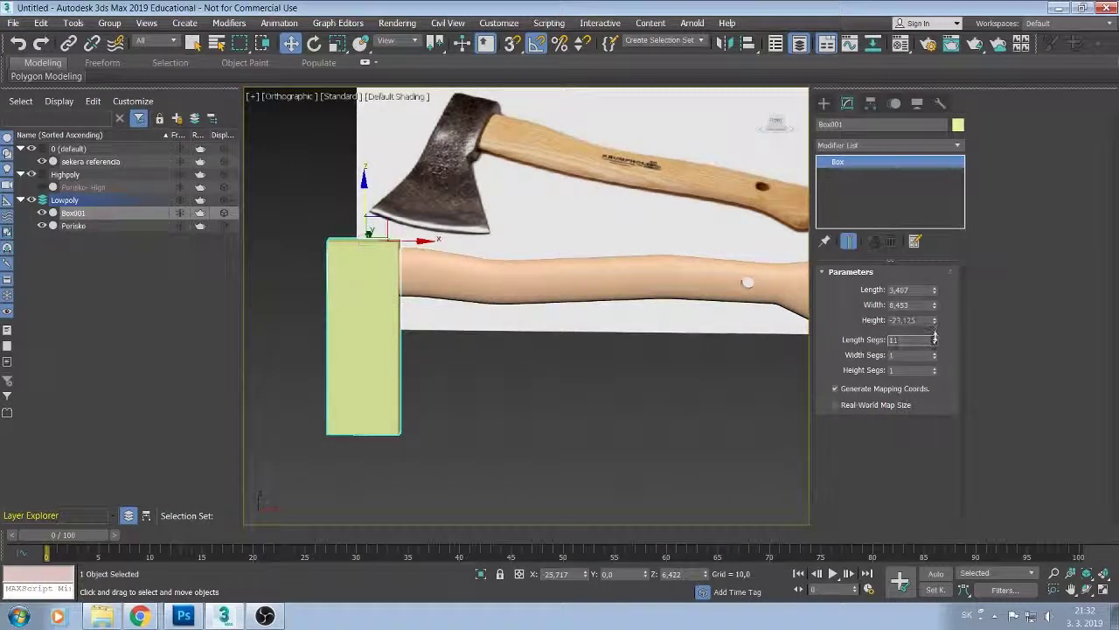
middle_click_drag(598, 417, 453, 374, "alt")
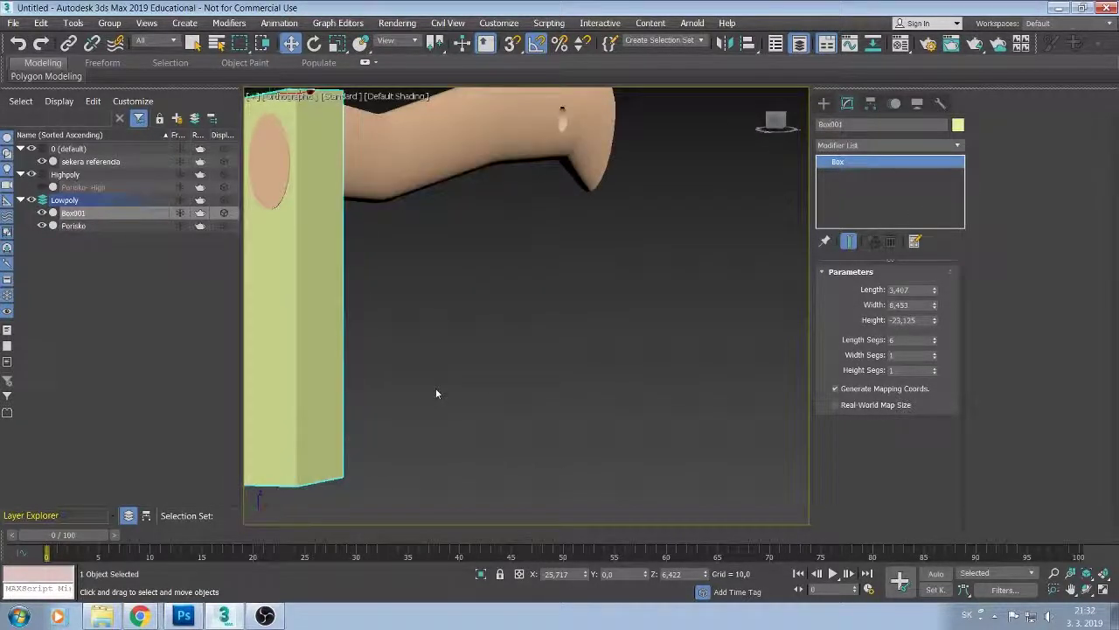
key("F4")
middle_click_drag(435, 394, 559, 400)
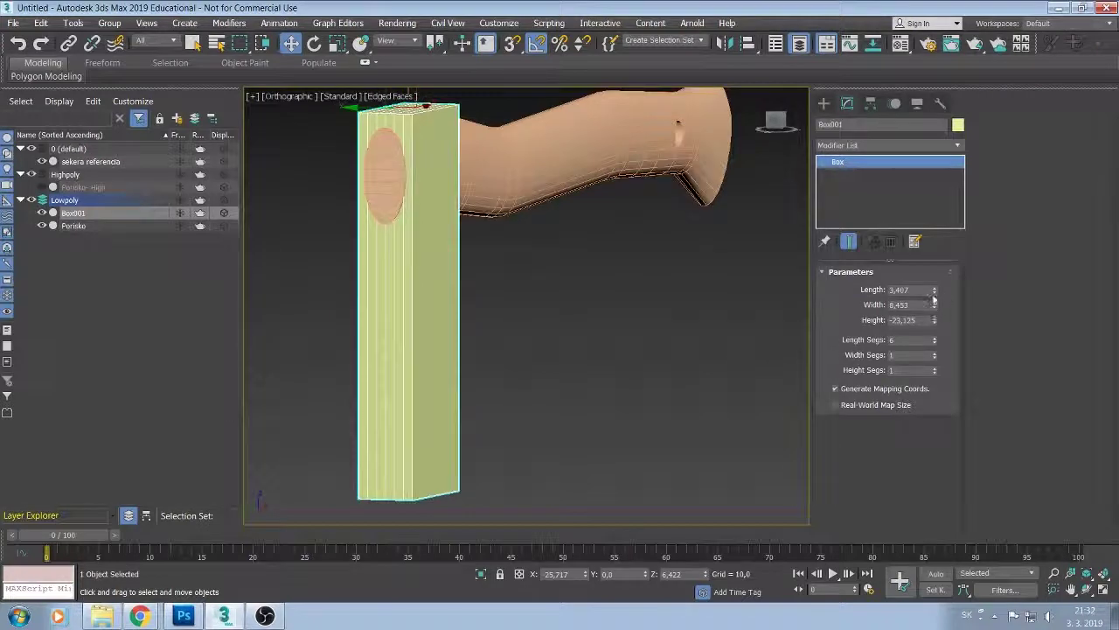
left_click_drag(932, 348, 934, 346)
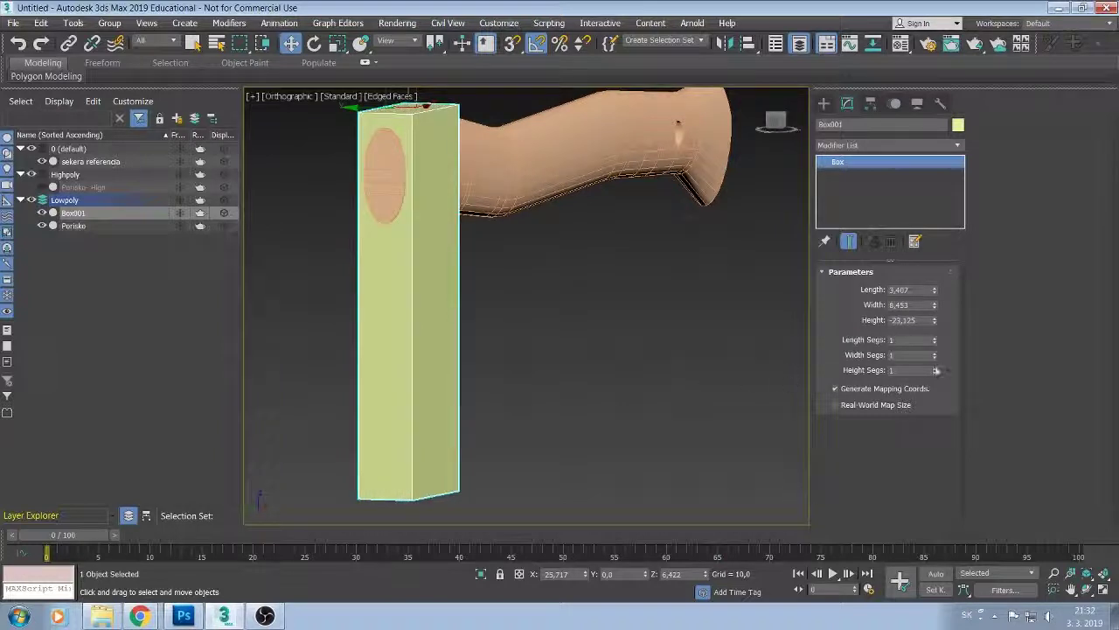
Set 4 width segments and 8 height segments, then display the box See-Through.
left_click_drag(935, 356, 934, 354)
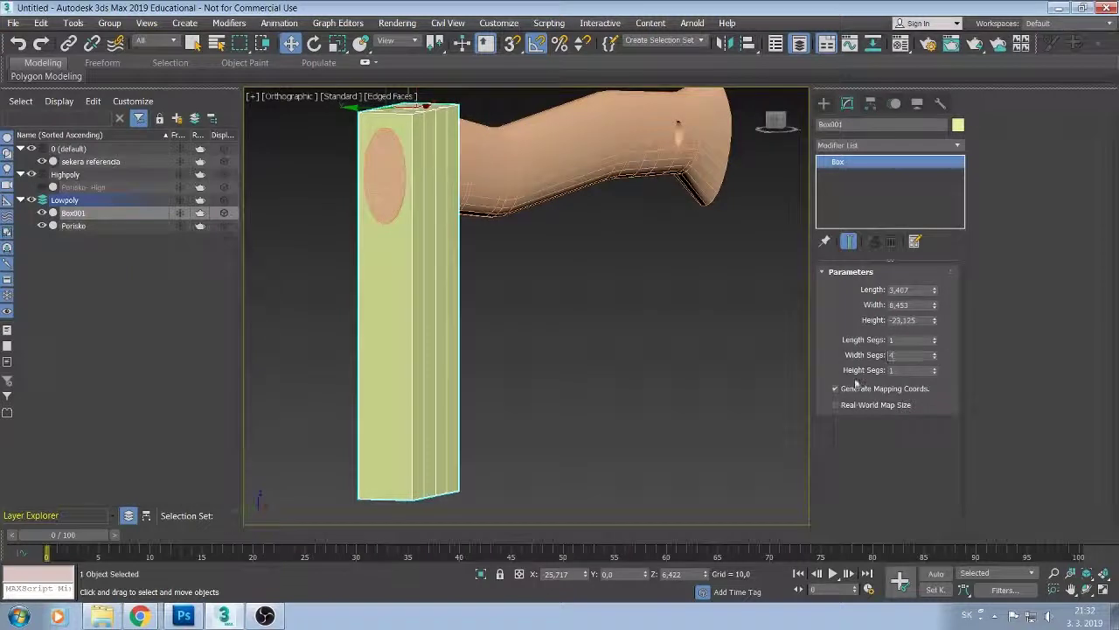
middle_click_drag(732, 407, 708, 411, "alt")
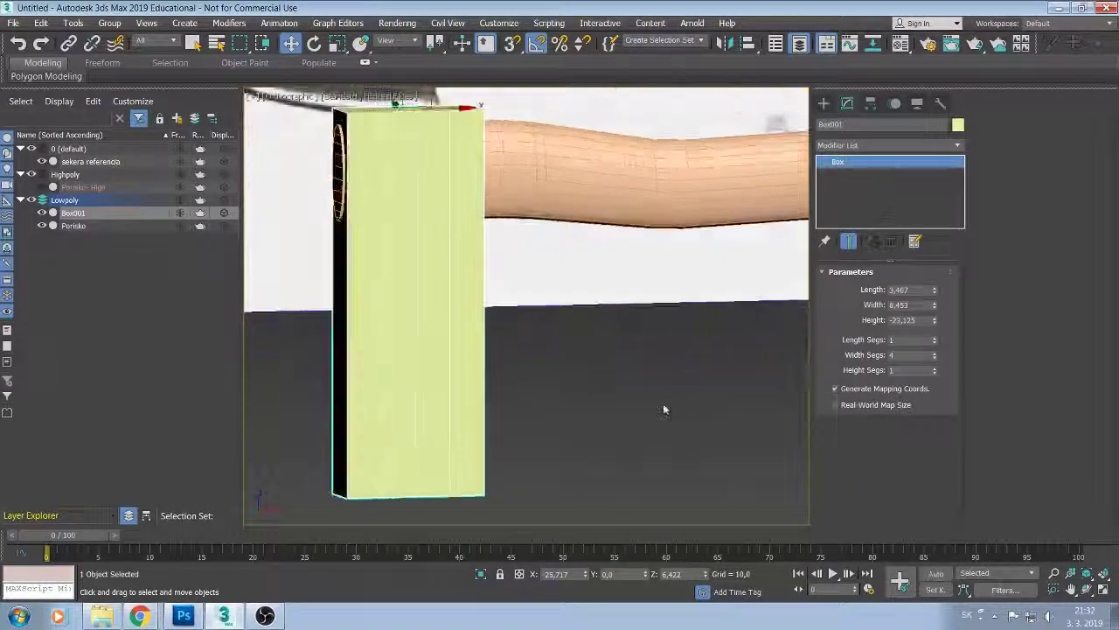
left_click(935, 367)
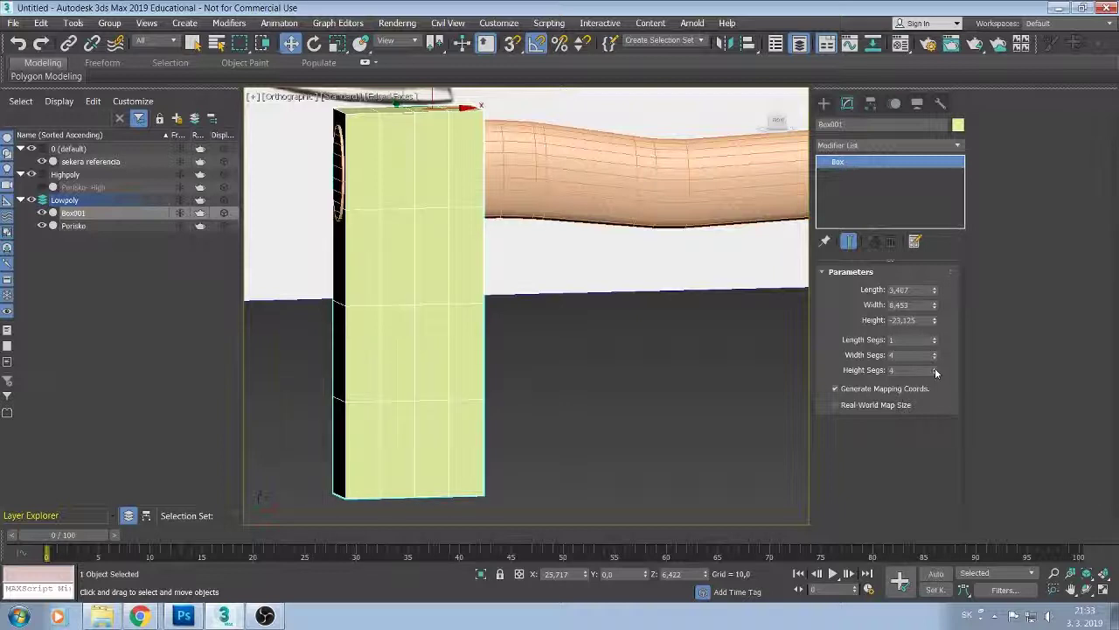
left_click(935, 368)
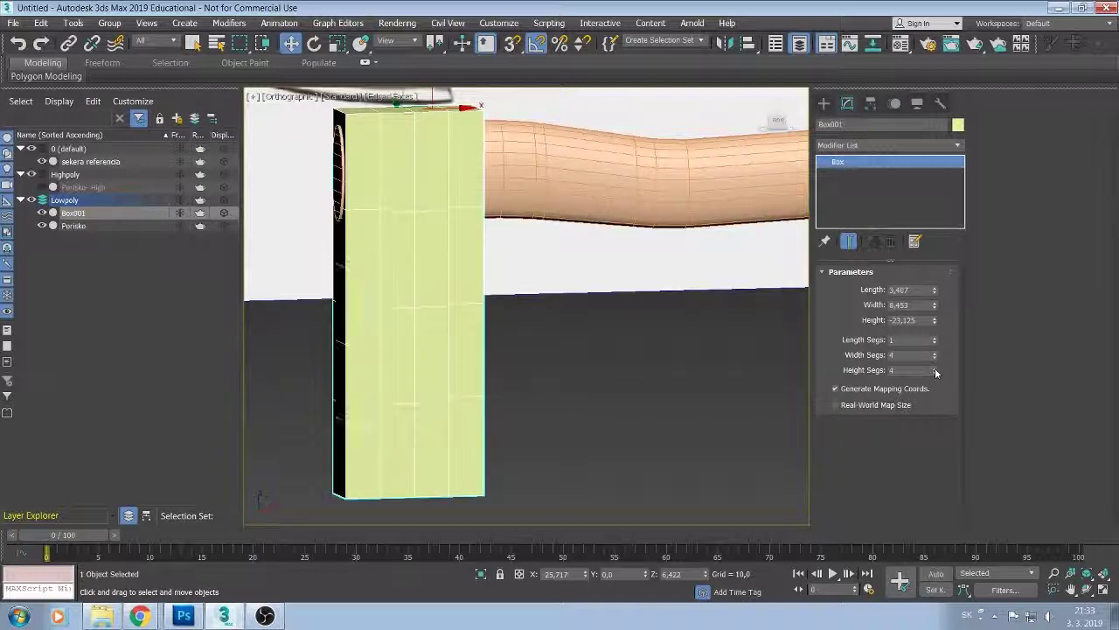
left_click(935, 367)
left_click(934, 368)
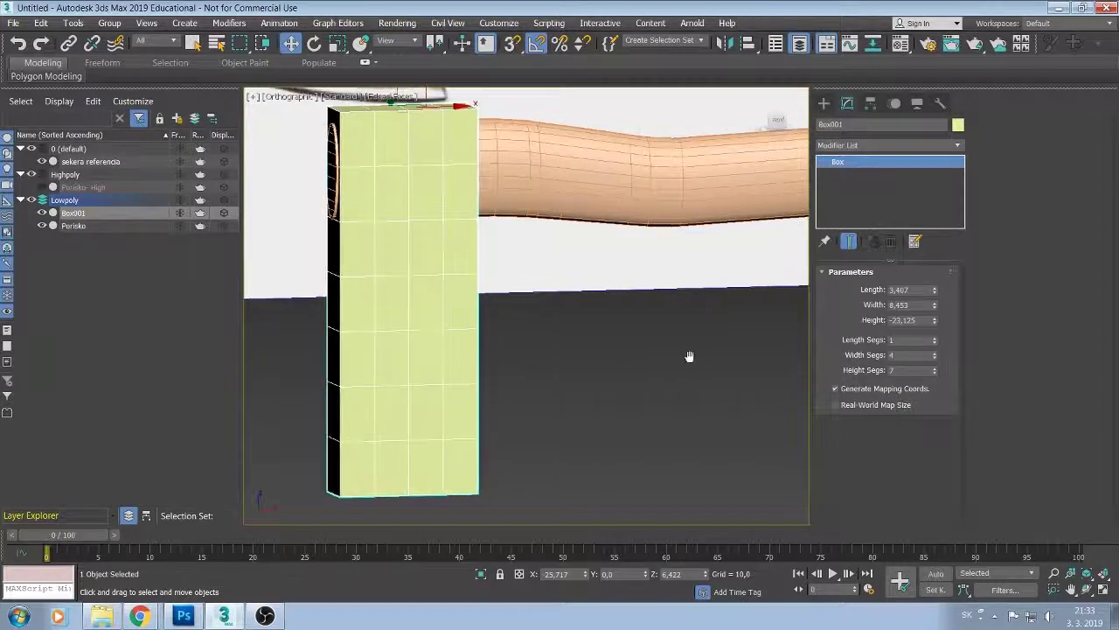
mouse_move(605, 382)
middle_mouse_down("alt")
mouse_move(636, 396)
mouse_move(621, 386)
mouse_move(578, 530)
mouse_move(652, 446)
middle_mouse_up("alt")
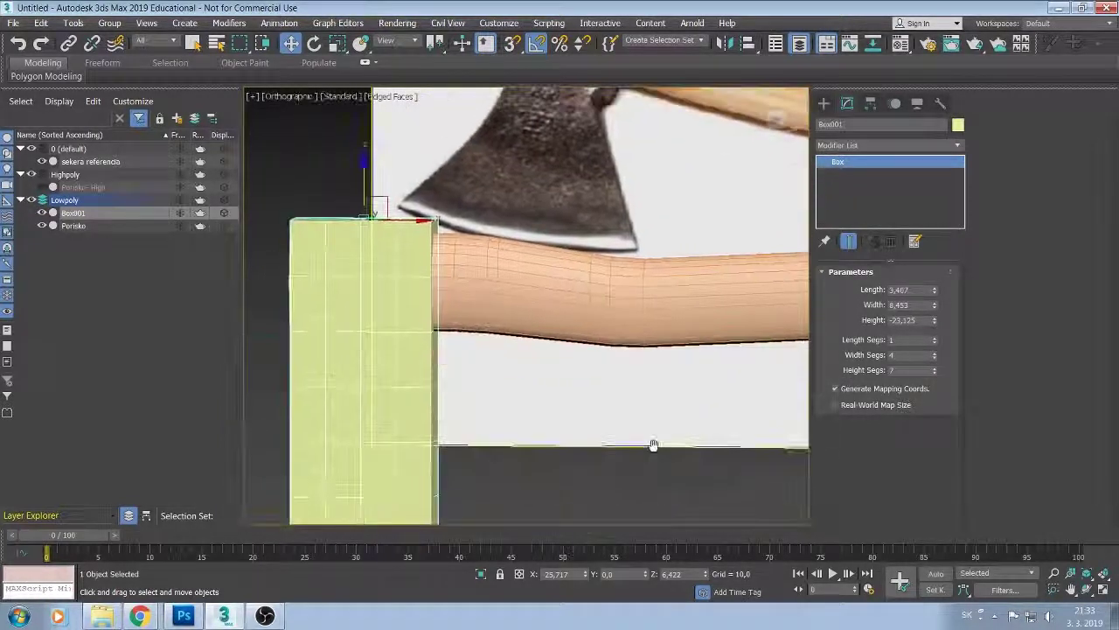
middle_click_drag(468, 391, 524, 281)
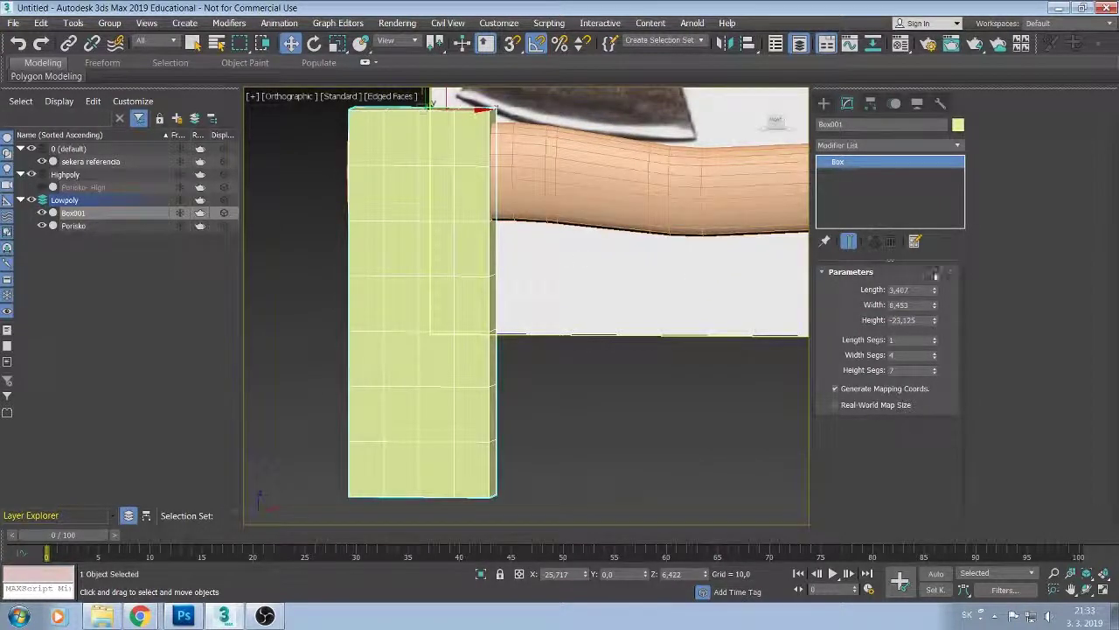
left_click(934, 368)
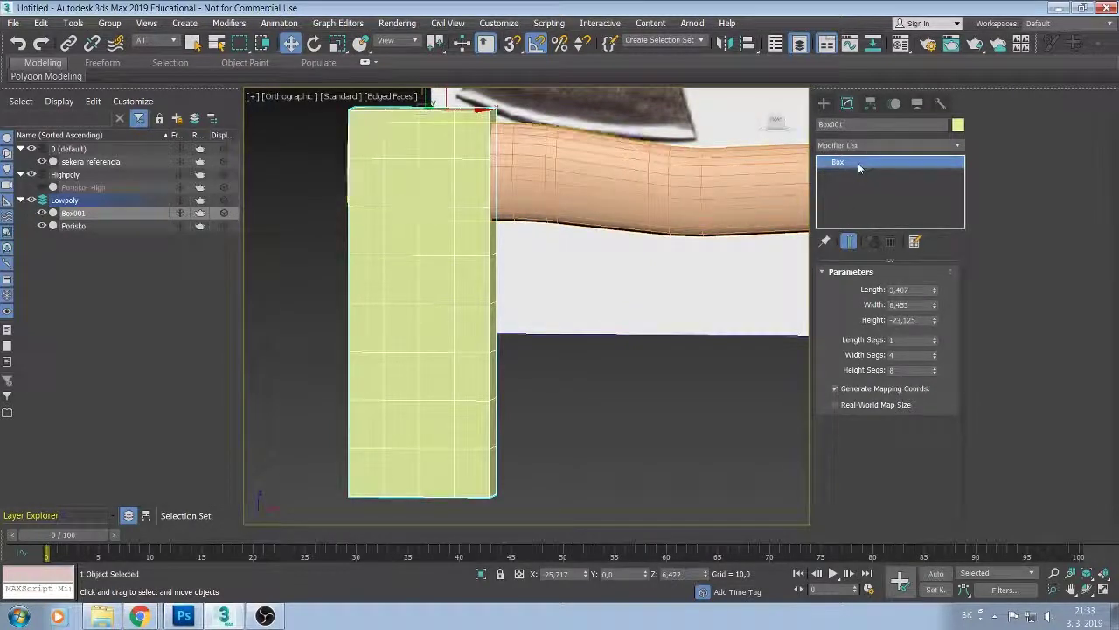
key("alt+x")
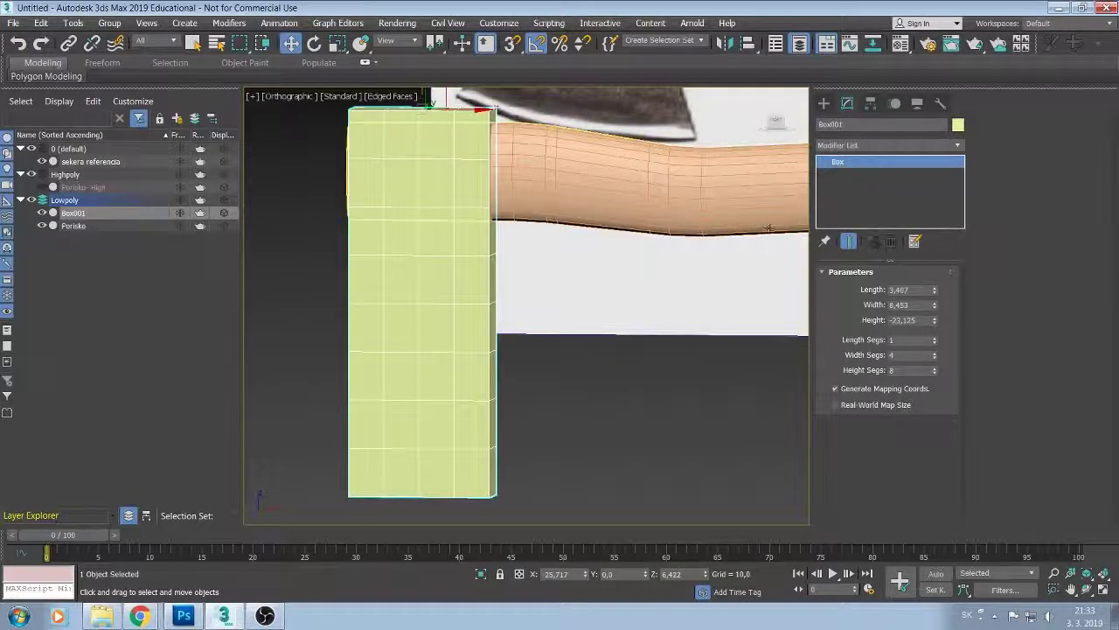
Convert Box001 to an Editable Poly.
right_click(866, 164)
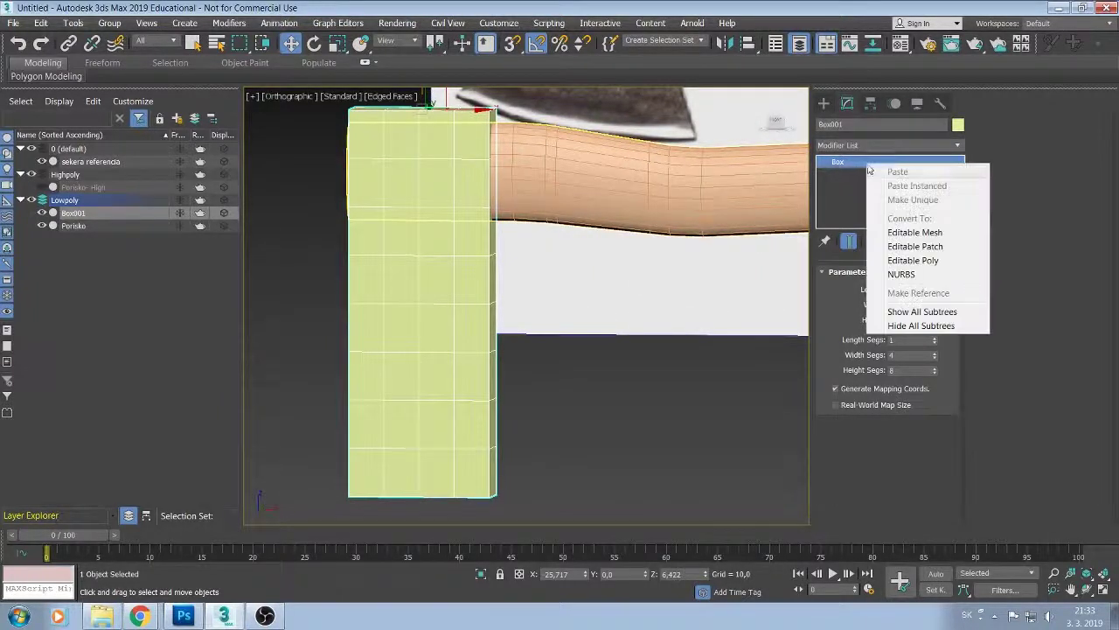
left_click(903, 261)
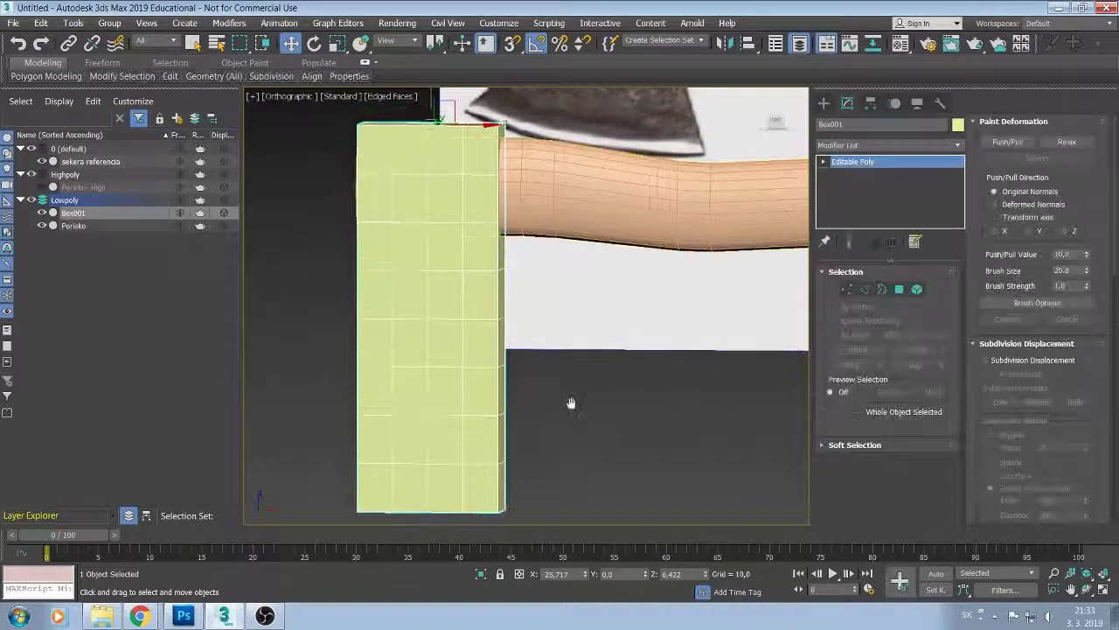
mouse_move(569, 400)
middle_mouse_down()
mouse_move(580, 412)
mouse_move(545, 324)
mouse_move(644, 370)
middle_mouse_up()
scroll(604, 452, "down", 2)
scroll(606, 428, "down", 2)
scroll(610, 425, "down", 1)
scroll(645, 370, "up", 3)
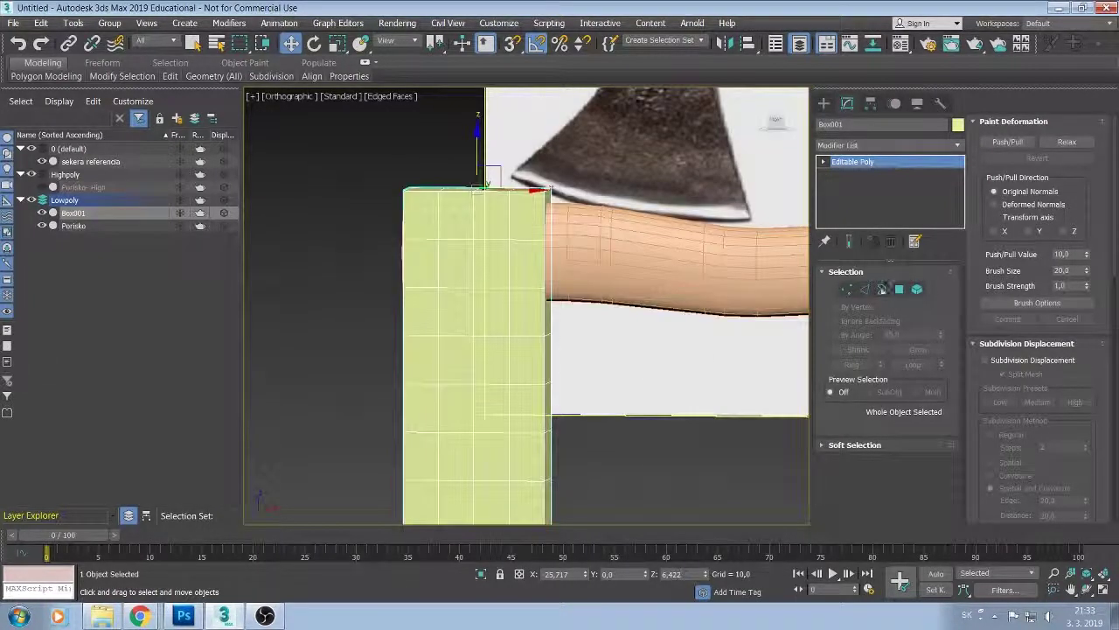
In Edge mode, select the upper horizontal loops and slide them along Z to match the reference.
left_click(864, 289)
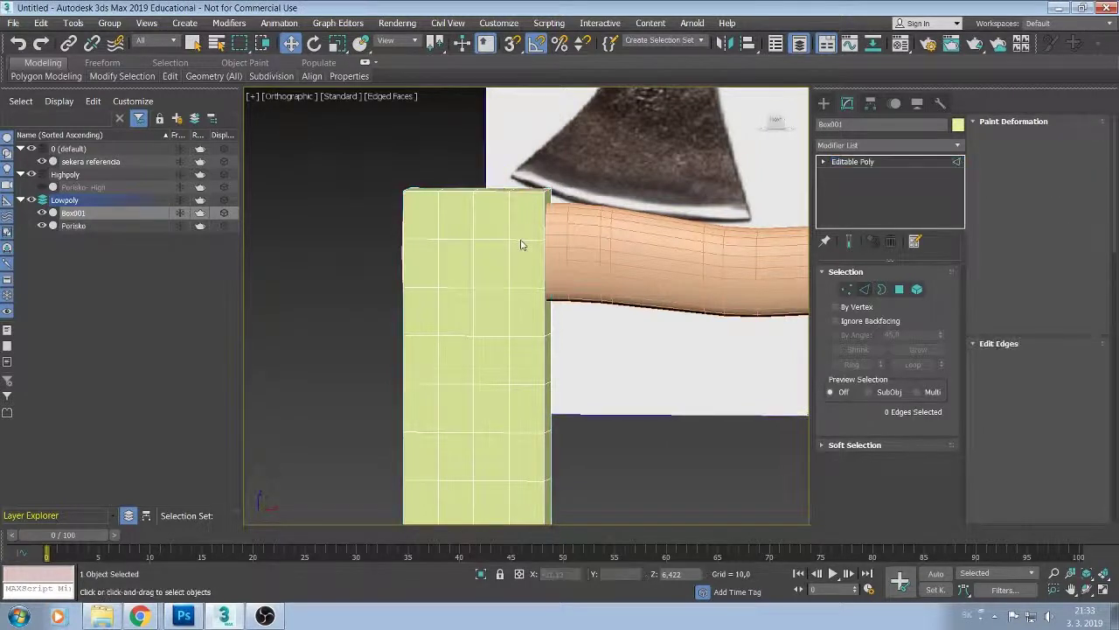
double_click(521, 238)
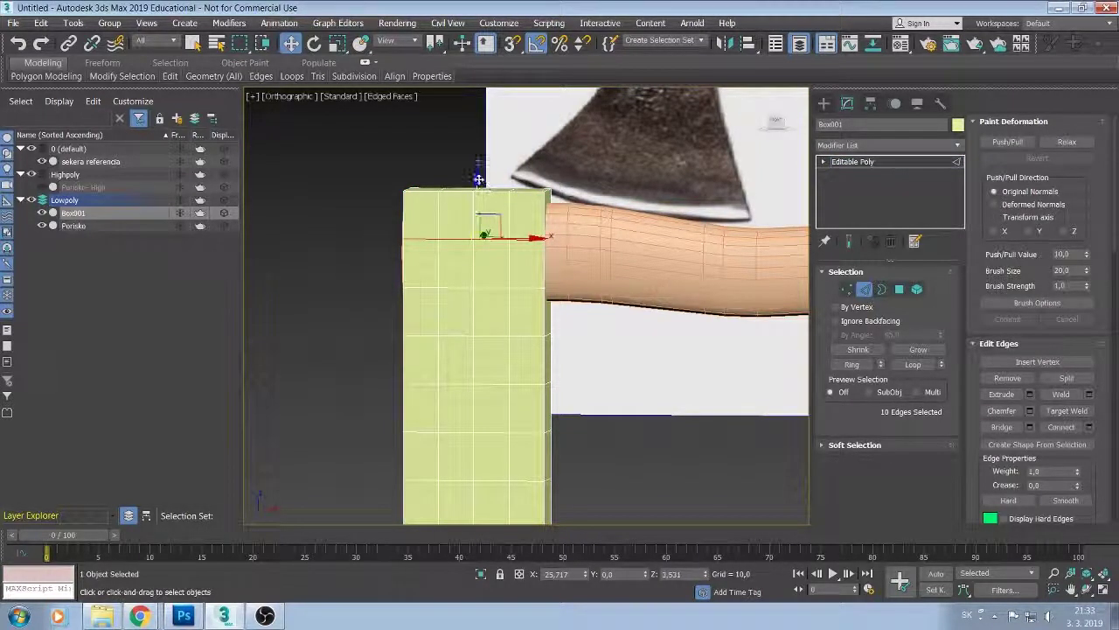
left_click_drag(477, 175, 476, 160)
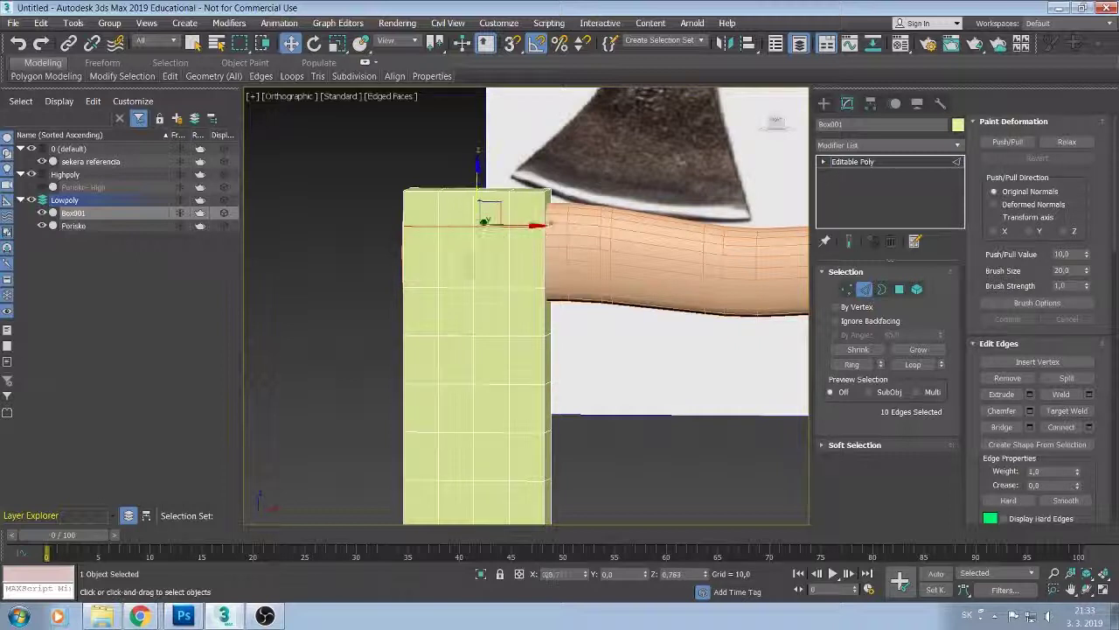
left_click(486, 288)
double_click(486, 289)
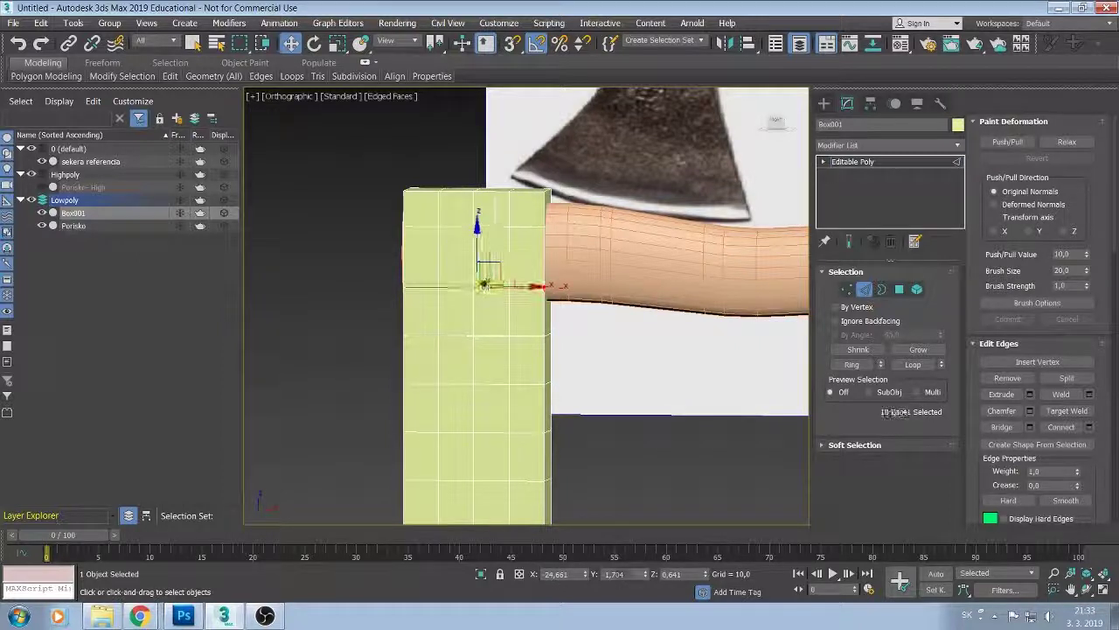
mouse_move(477, 219)
left_mouse_down()
mouse_move(481, 196)
mouse_move(492, 317)
left_mouse_up()
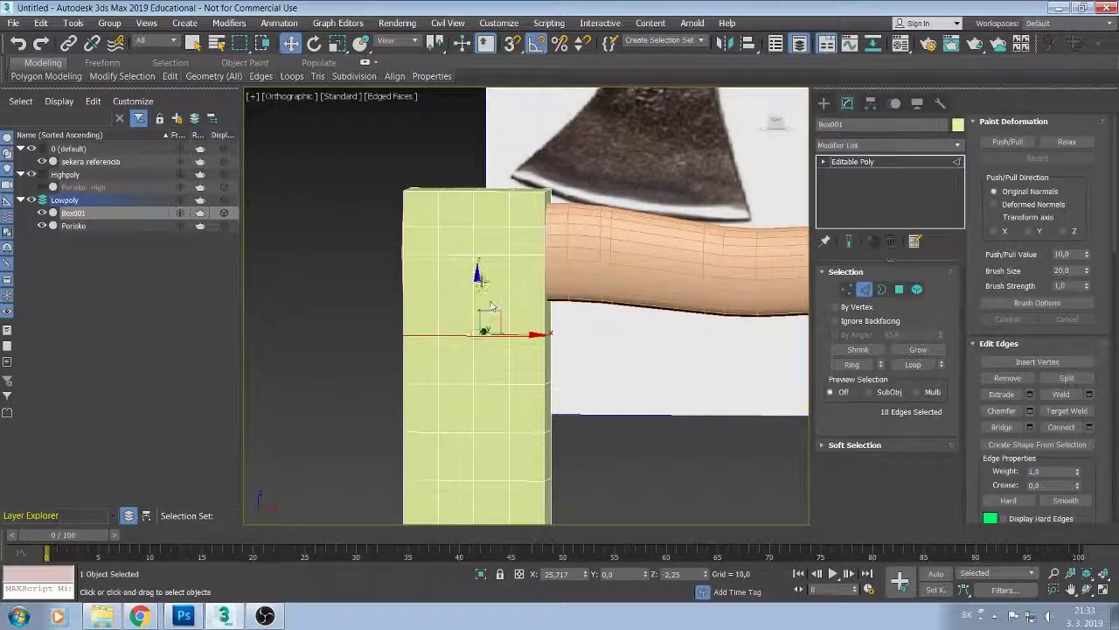
left_click_drag(480, 262, 479, 231)
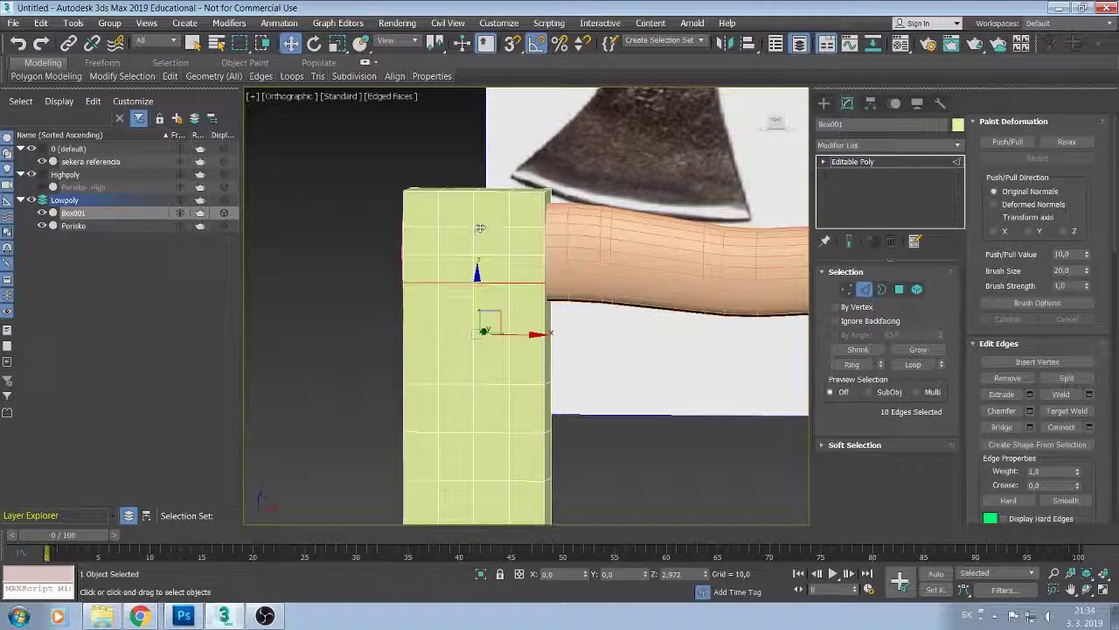
left_click_drag(480, 231, 494, 225)
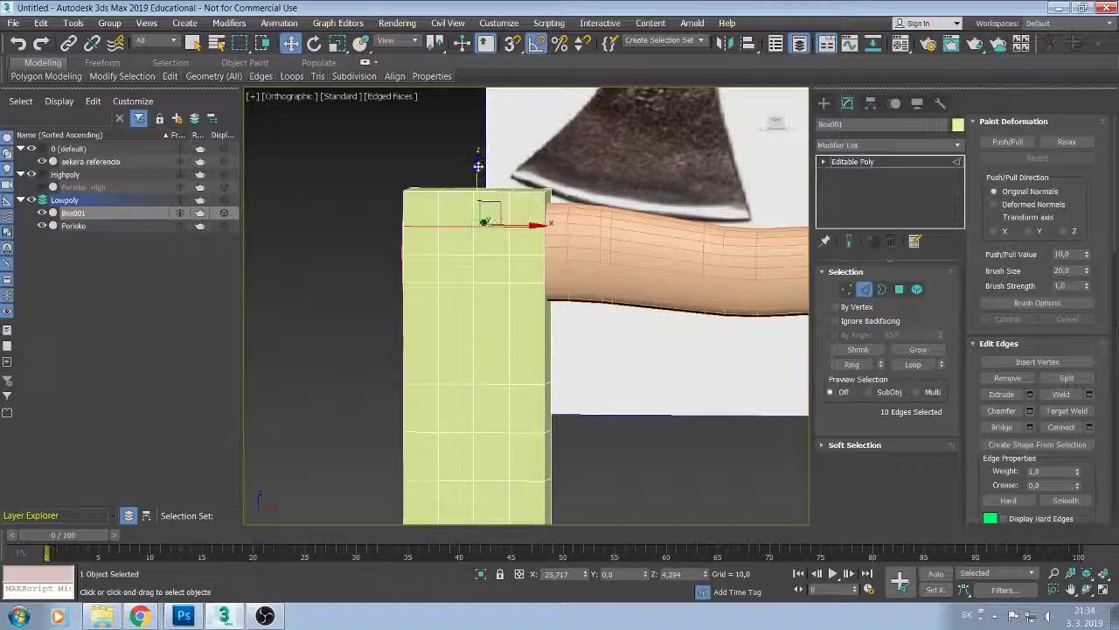
mouse_move(477, 178)
left_mouse_down()
mouse_move(475, 167)
mouse_move(482, 212)
mouse_move(476, 188)
left_mouse_up()
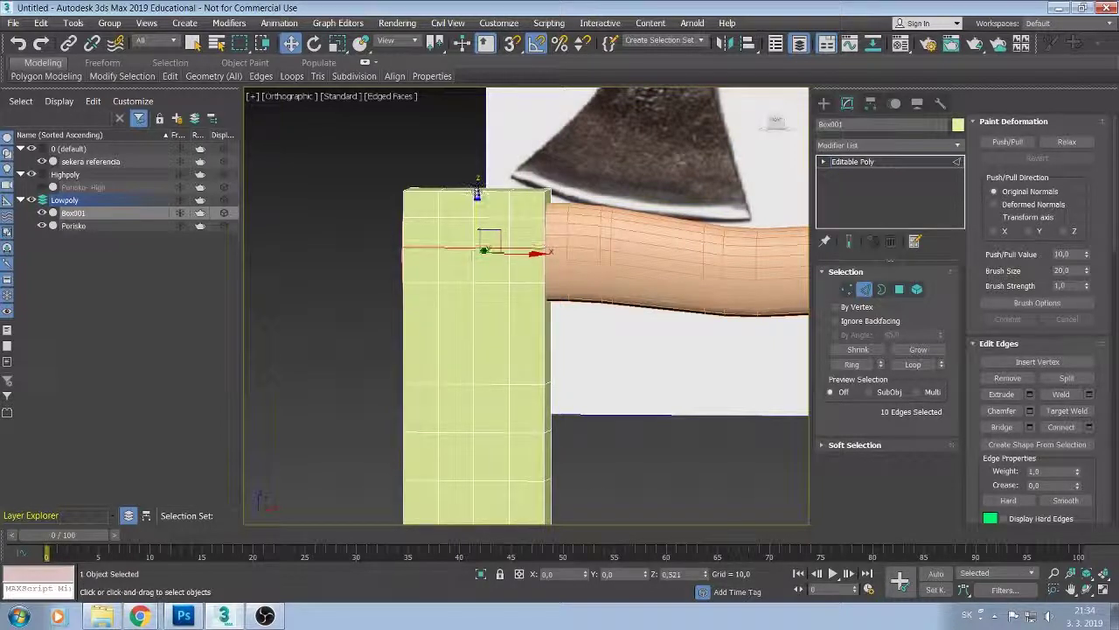
left_click_drag(495, 257, 496, 285)
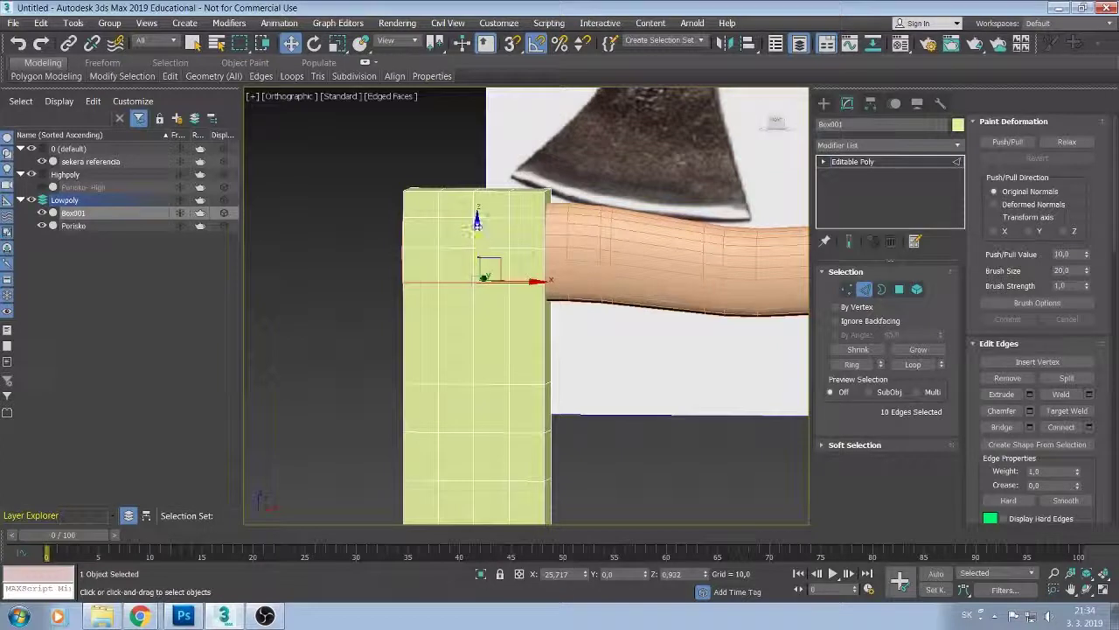
left_click_drag(478, 231, 477, 218)
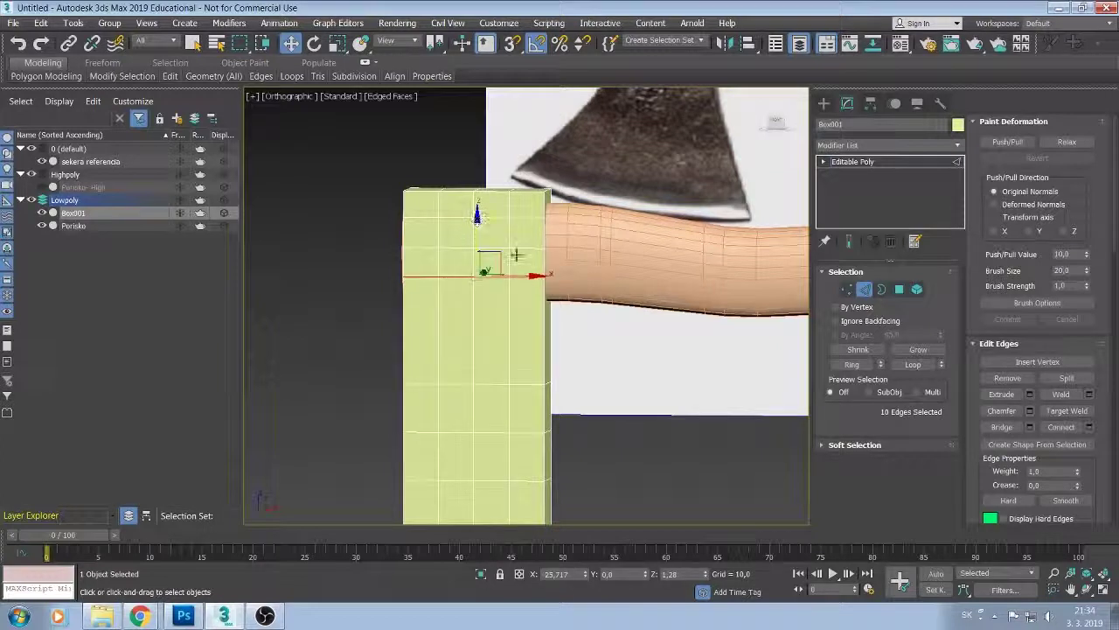
left_click_drag(506, 261, 505, 255)
scroll(503, 261, "down", 3)
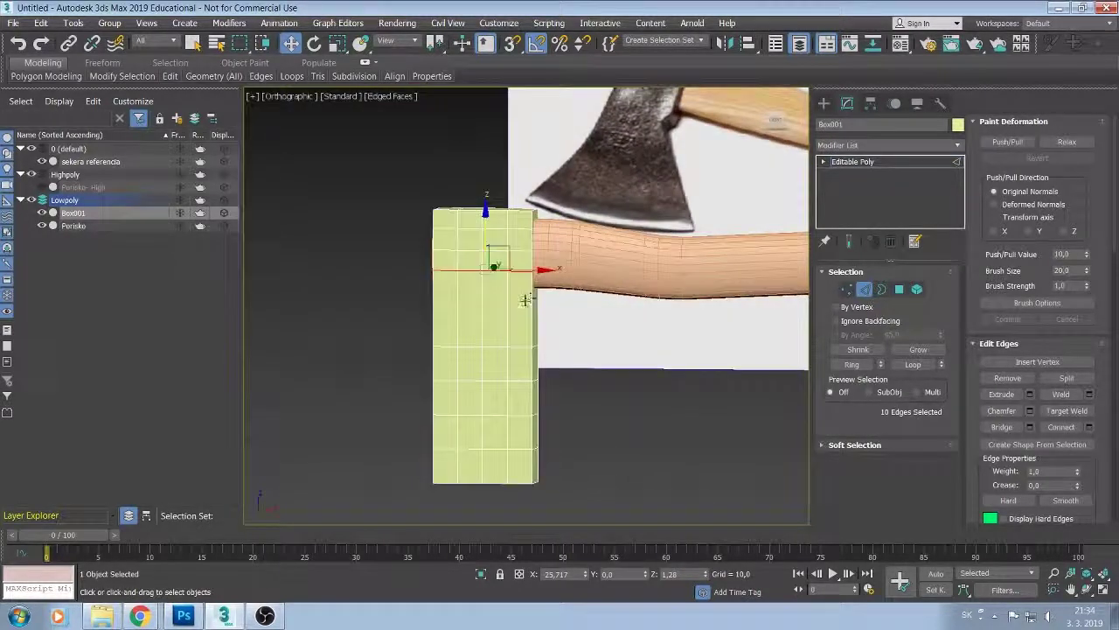
Select the lower horizontal loops and slide them along Z to align with the reference.
left_click(495, 344)
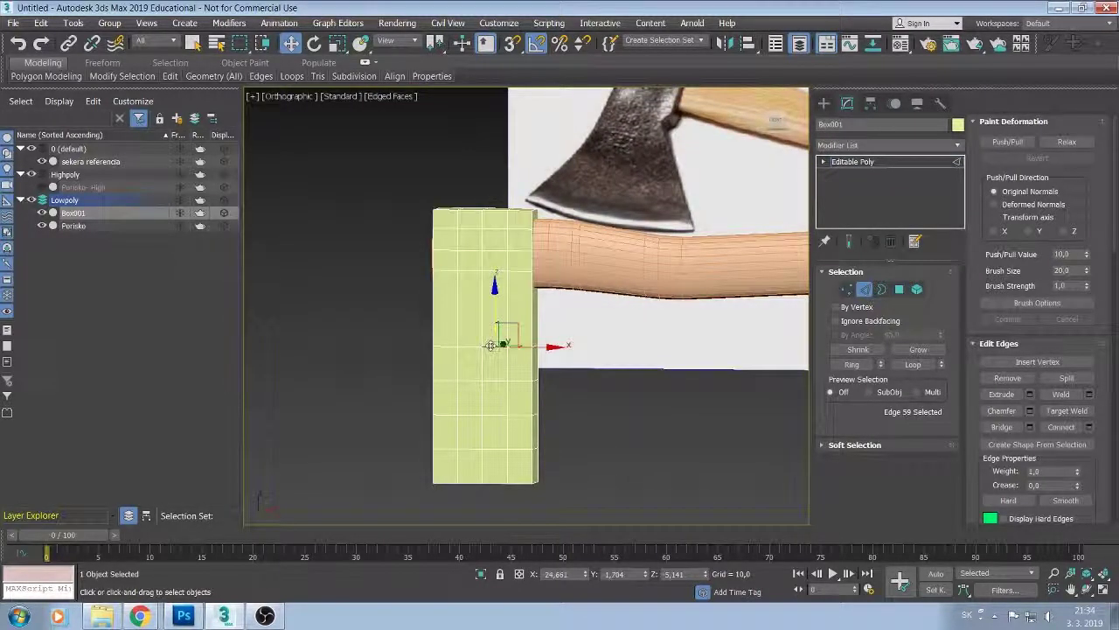
double_click(494, 344)
left_click_drag(484, 299, 493, 241)
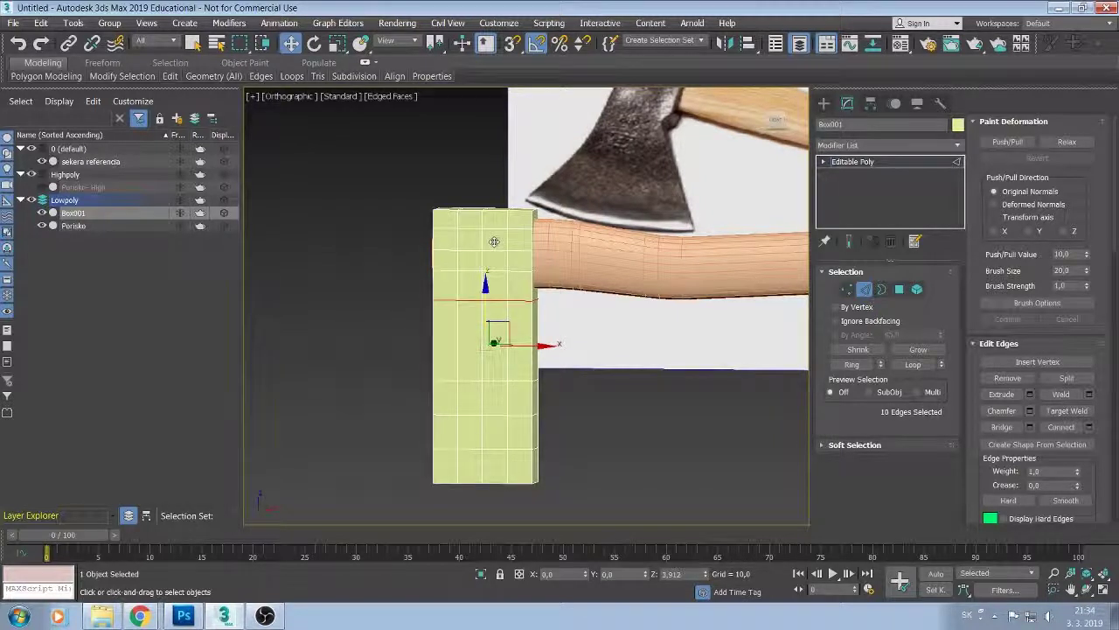
double_click(497, 378)
left_click_drag(487, 314, 496, 262)
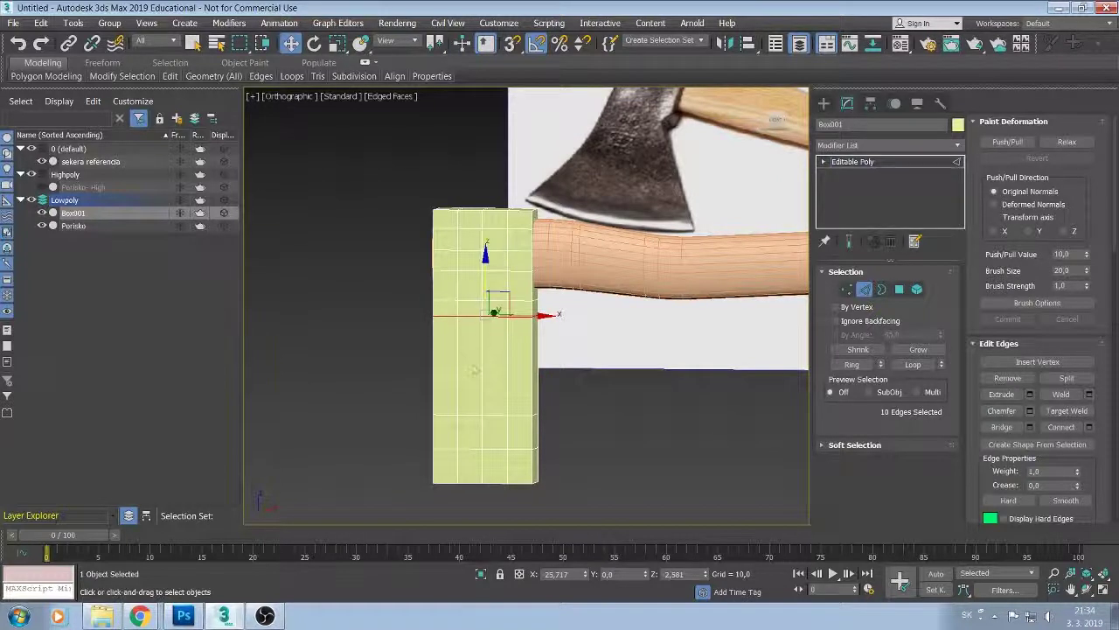
double_click(495, 415)
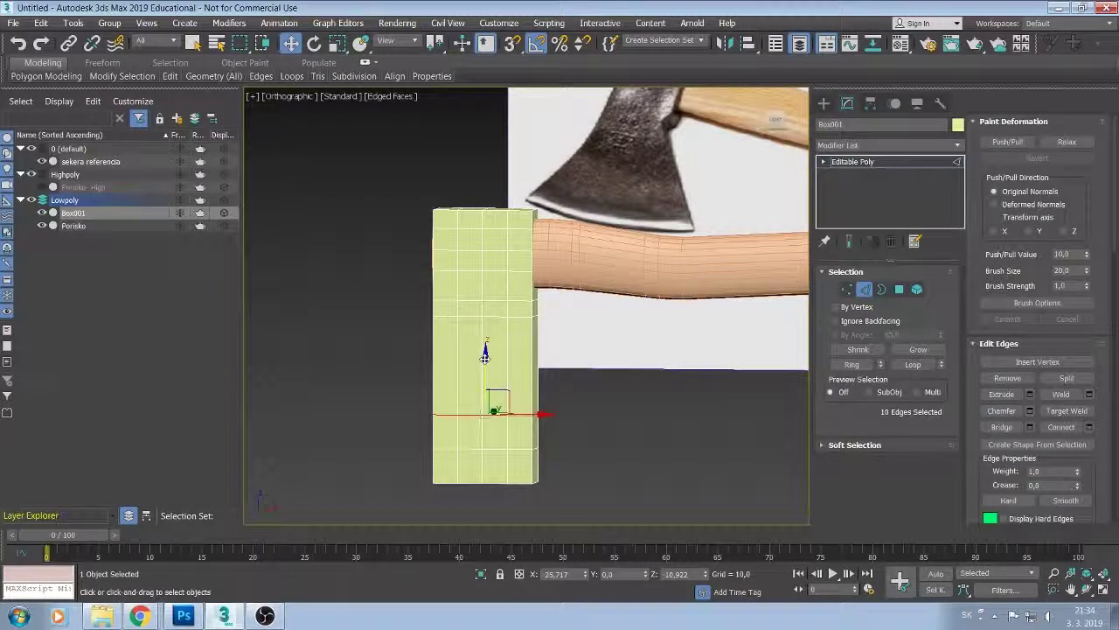
left_click_drag(486, 354, 505, 284)
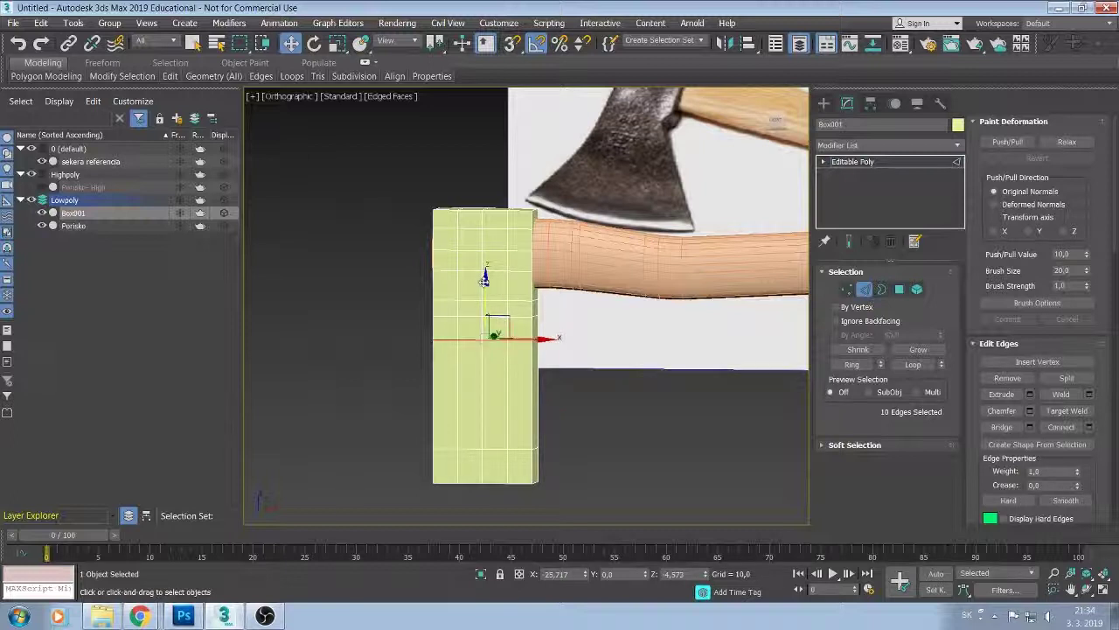
left_click_drag(485, 278, 469, 336)
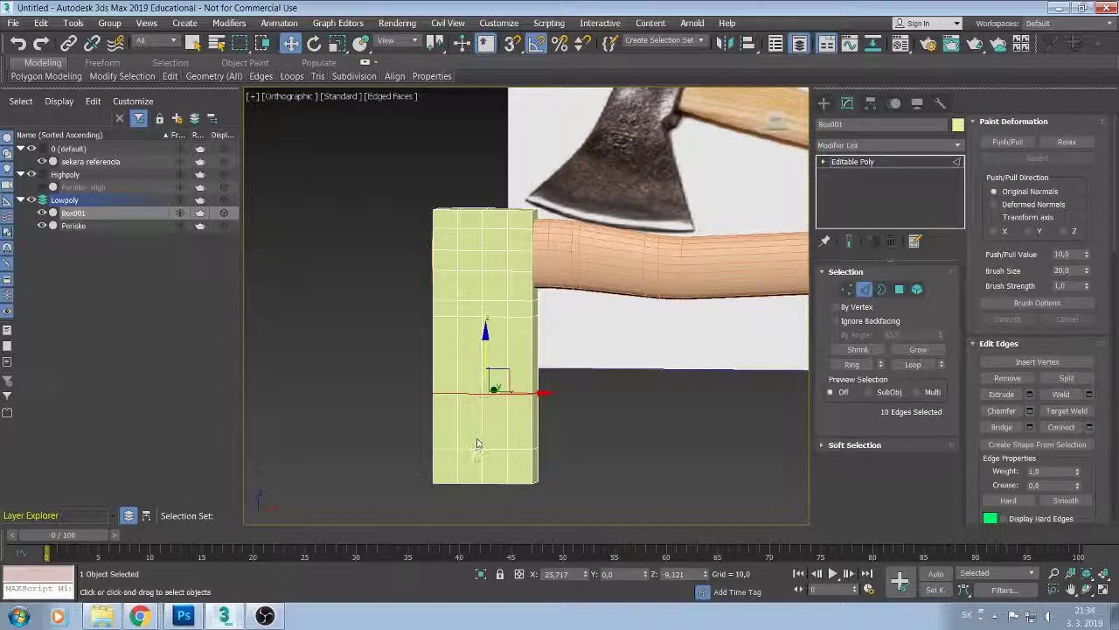
left_click_drag(492, 389, 448, 446)
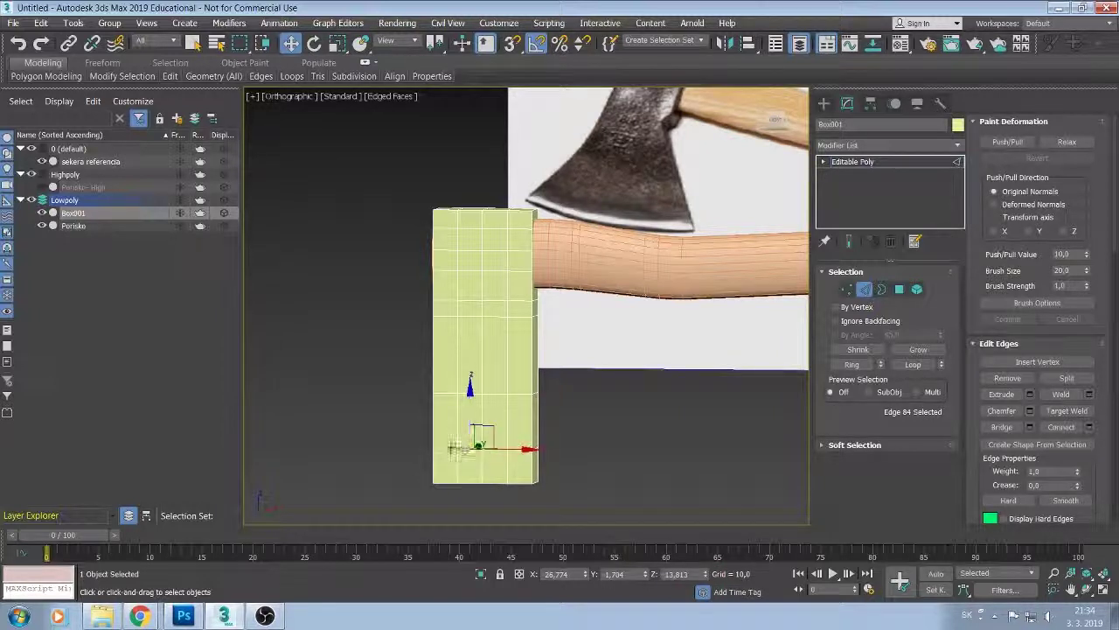
left_click_drag(486, 385, 464, 396)
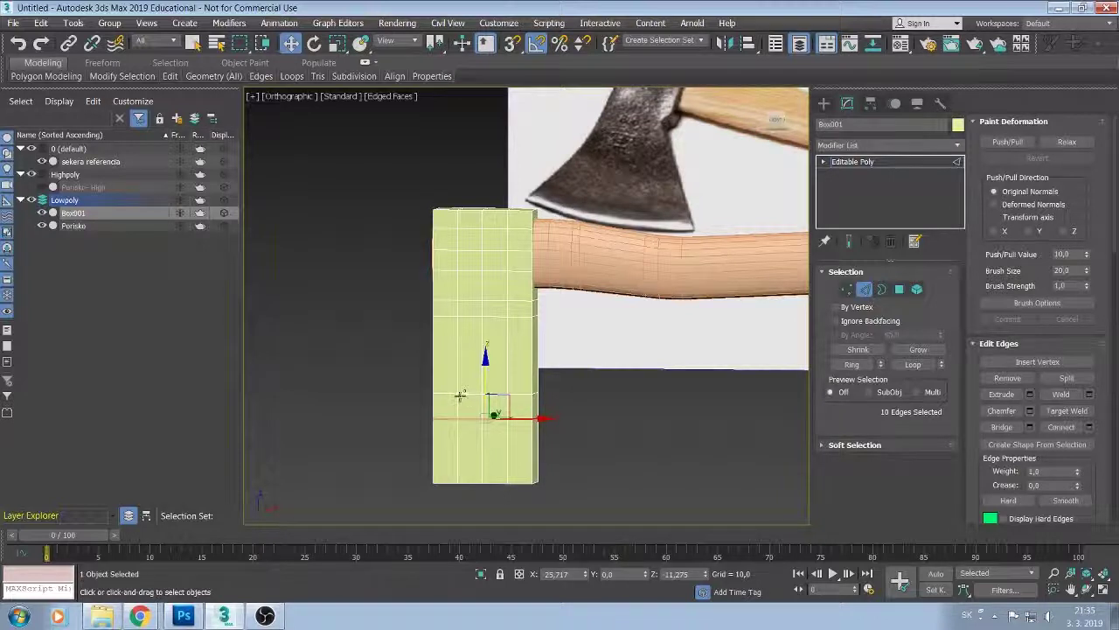
Select edges near the handle hole with the scale tool active.
middle_click_drag(481, 331, 539, 333, "alt")
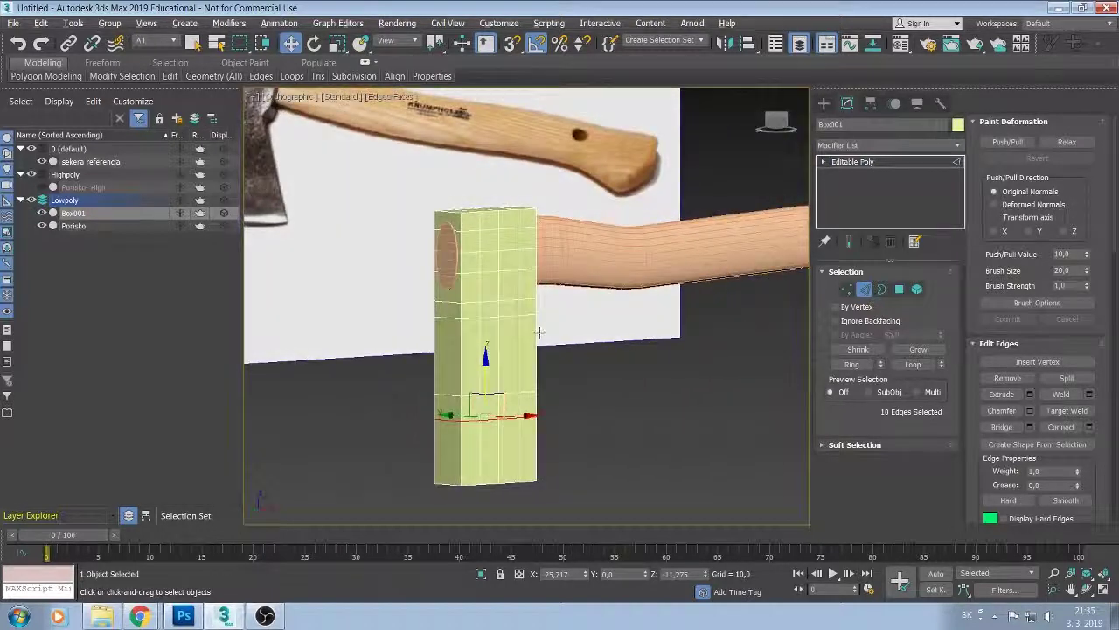
left_click(467, 252)
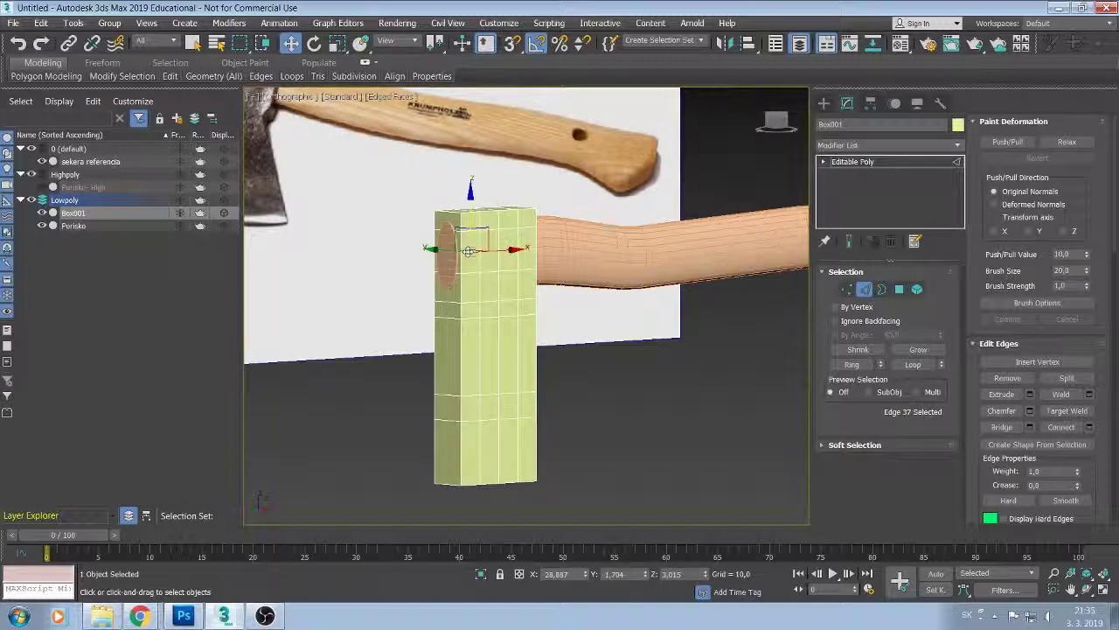
left_click(469, 251, "ctrl")
left_click(470, 255, "ctrl")
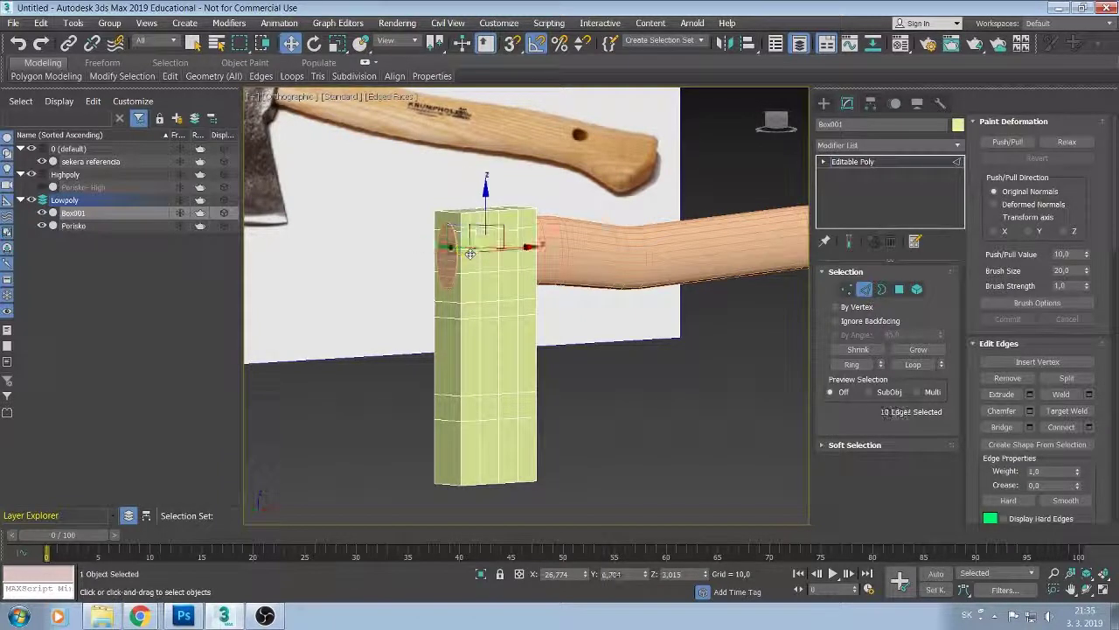
middle_click_drag(470, 254, 505, 276, "alt")
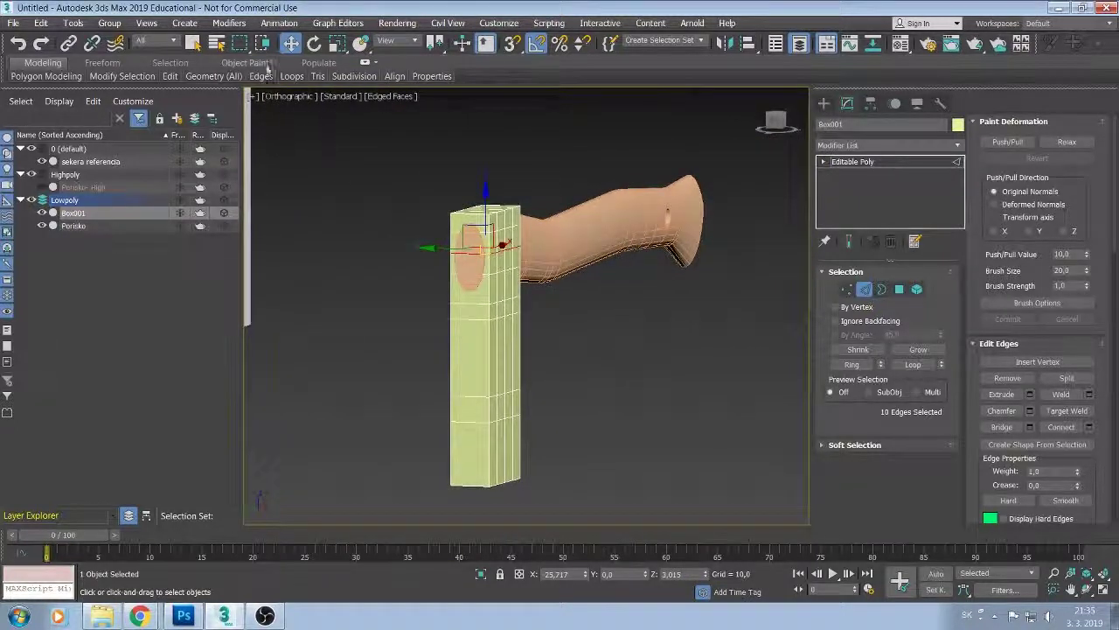
left_click(338, 43)
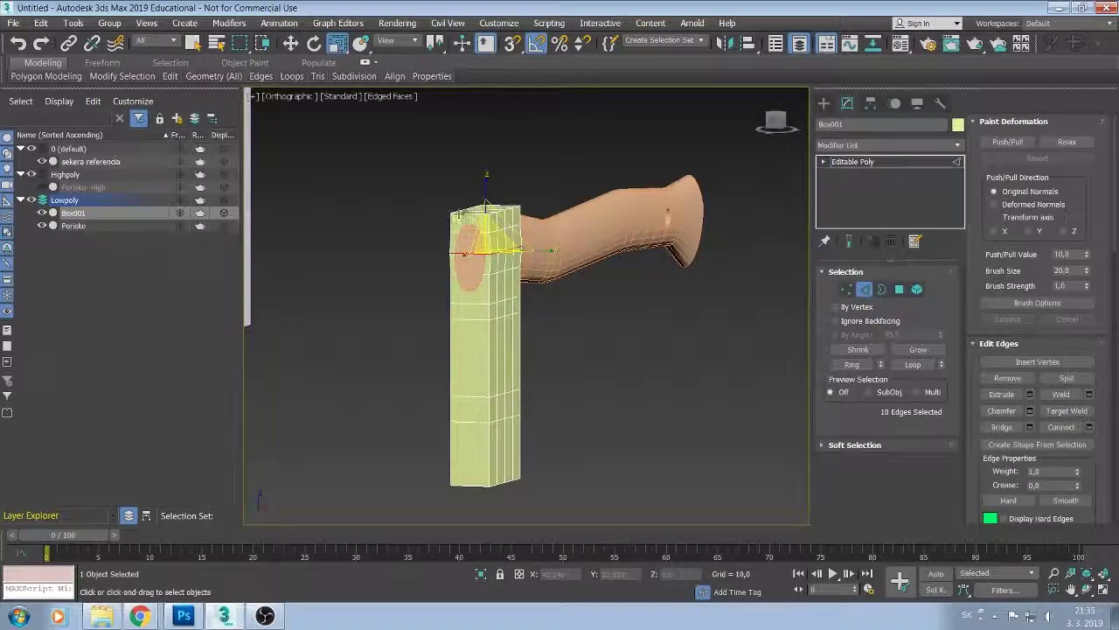
left_click(463, 213)
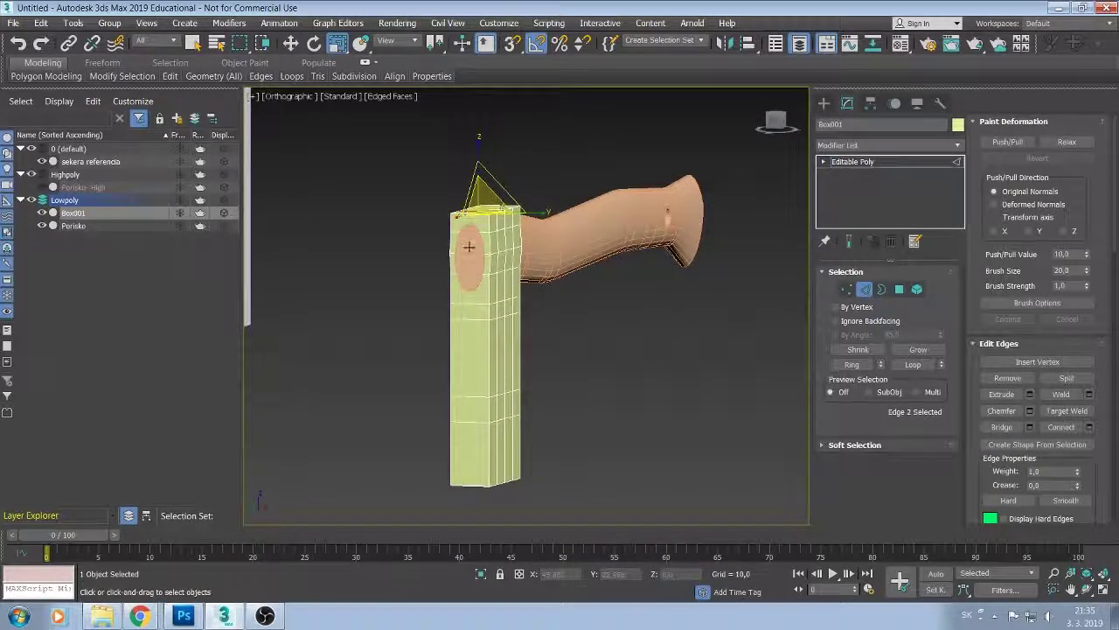
middle_click_drag(468, 248, 470, 255, "alt")
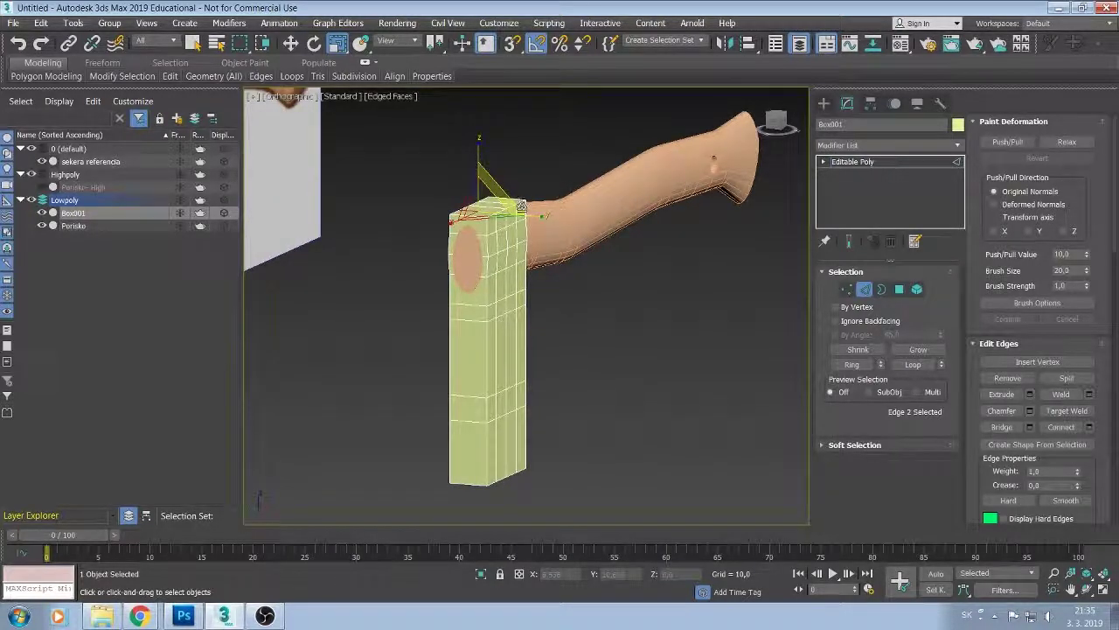
Select the whole top edge loop and scale it inward to taper the top.
double_click(455, 217)
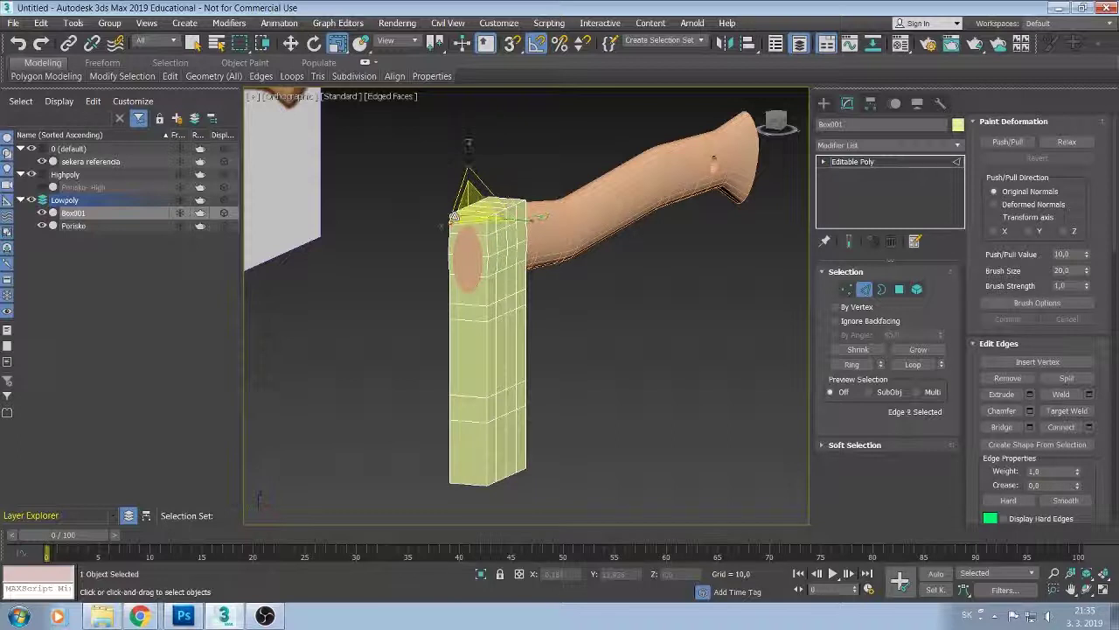
middle_click_drag(455, 217, 457, 262, "alt")
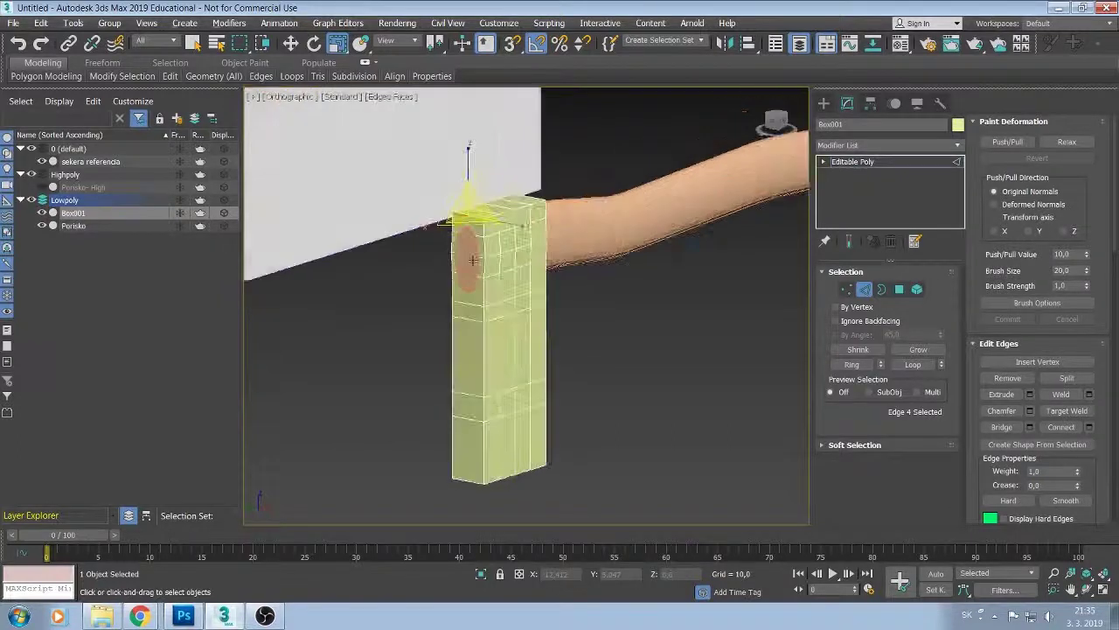
double_click(512, 216)
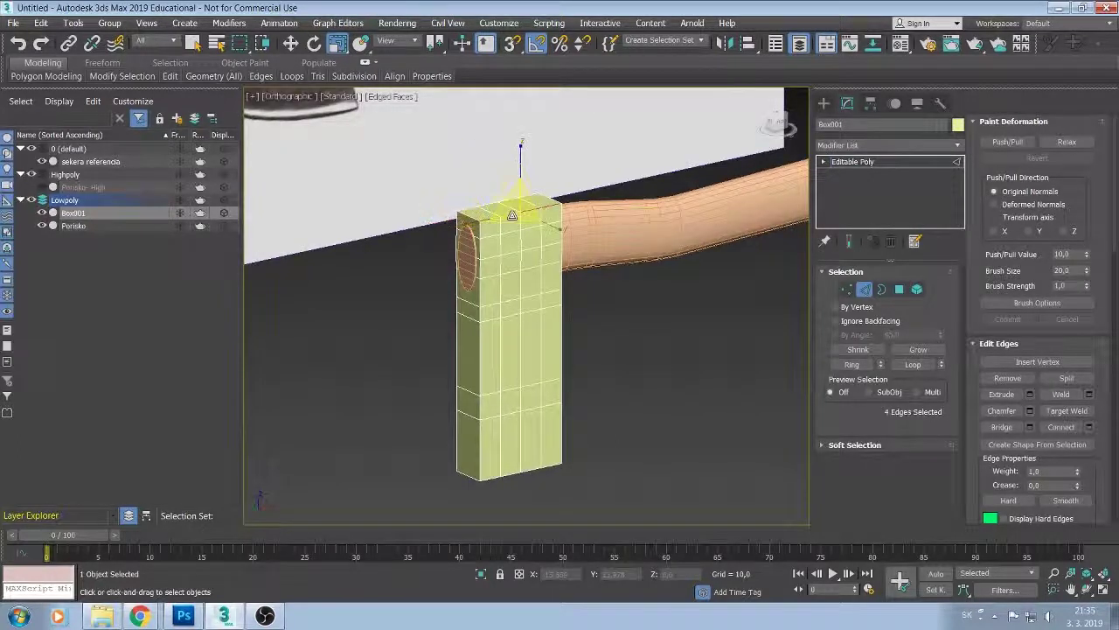
middle_click_drag(516, 214, 518, 276, "alt")
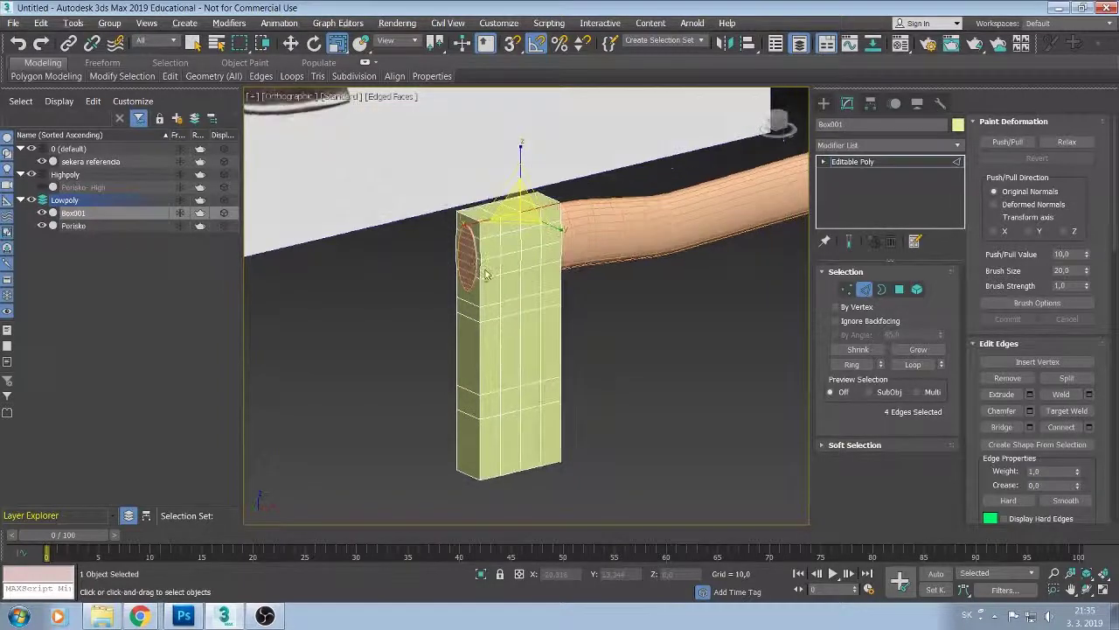
left_click_drag(489, 229, 482, 230)
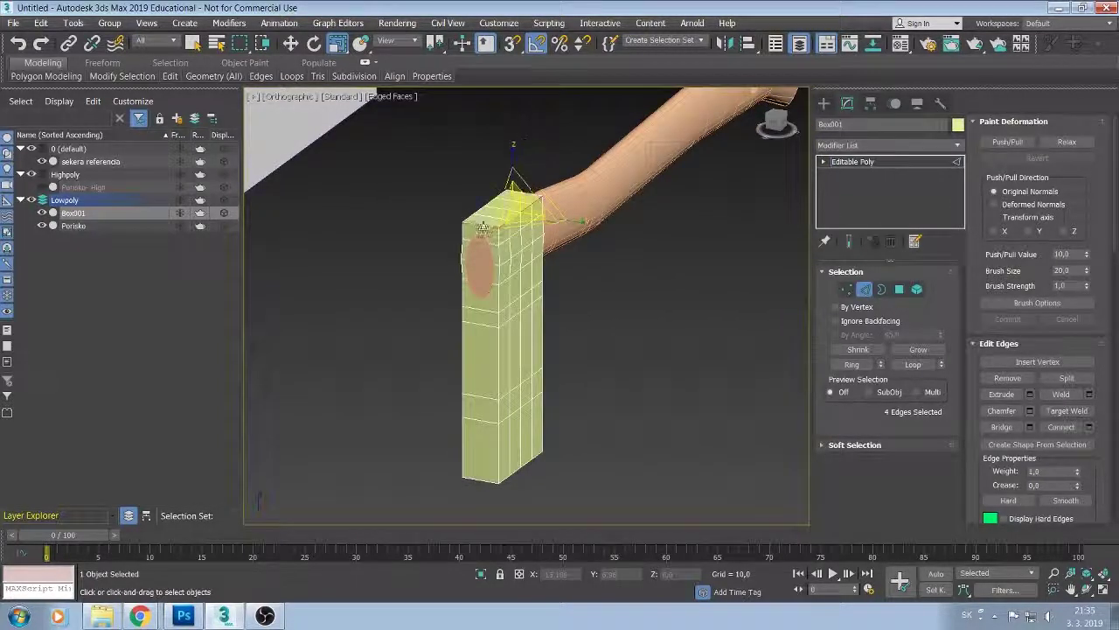
double_click(472, 218, "ctrl")
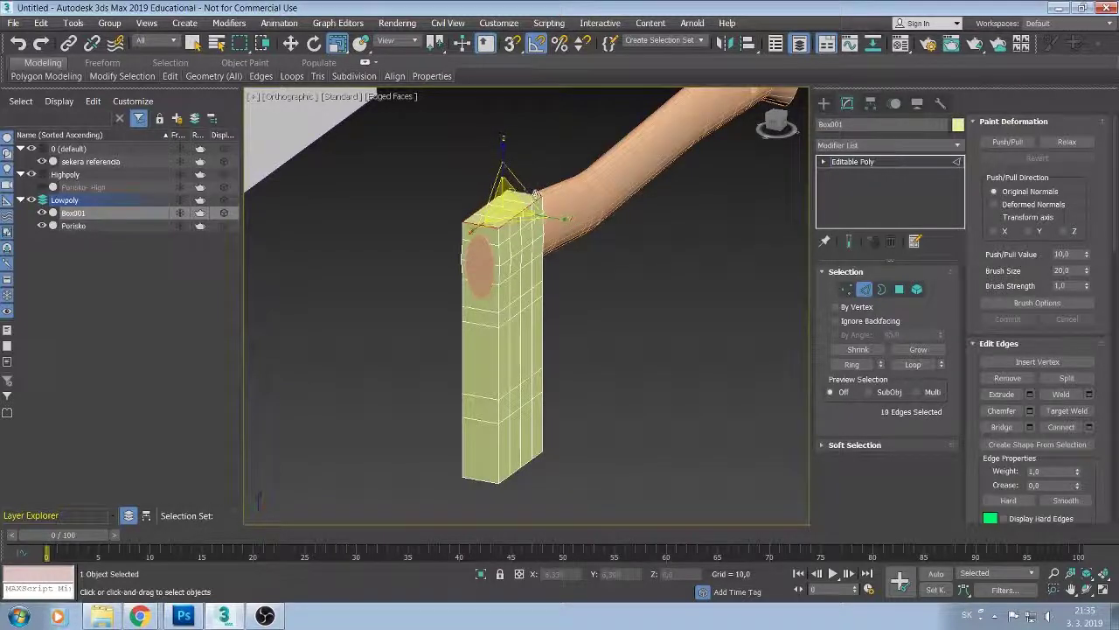
left_click(564, 215, "ctrl")
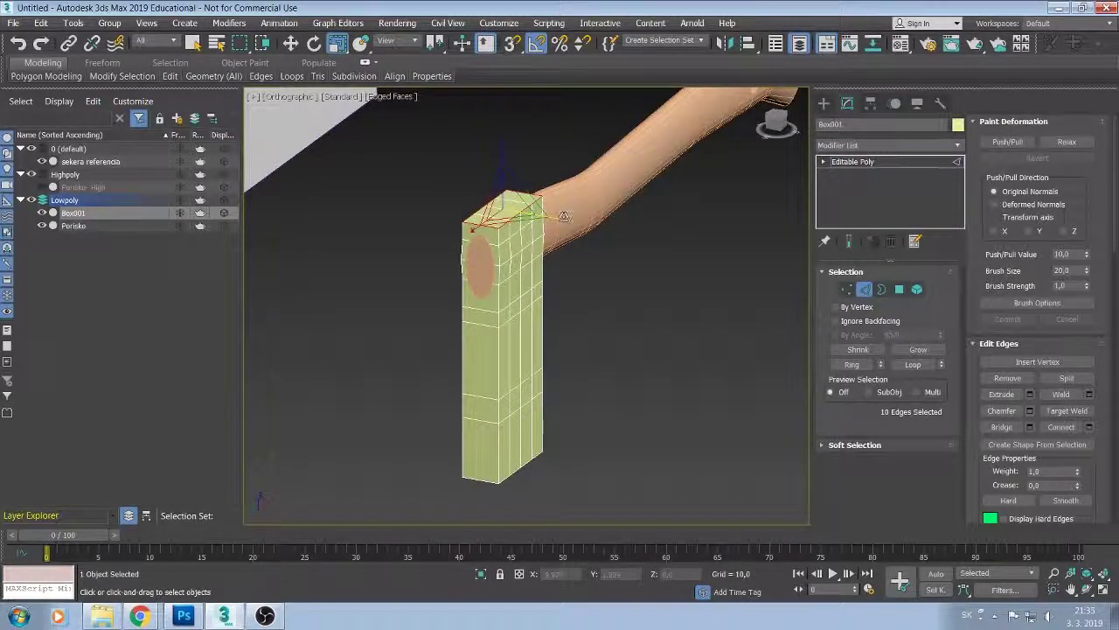
left_click_drag(564, 217, 535, 220)
mouse_move(489, 297)
middle_mouse_down("alt")
mouse_move(410, 346)
mouse_move(544, 256)
middle_mouse_up("alt")
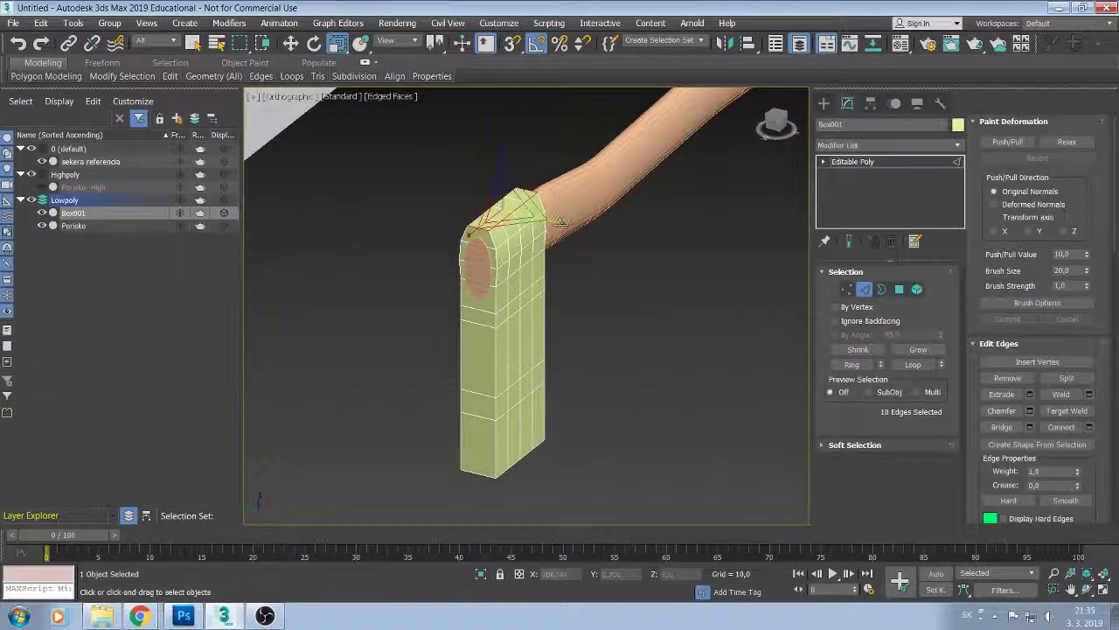
Select the loop below the top, scale it wider and move it down to flare the eye.
left_click(506, 281)
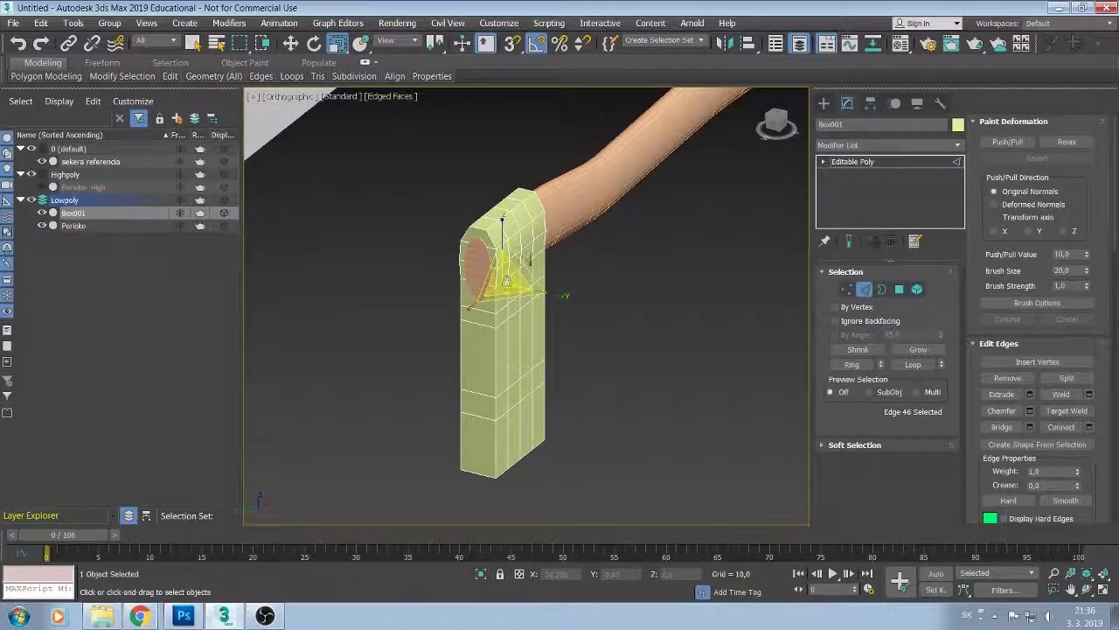
double_click(530, 261)
left_click(502, 200)
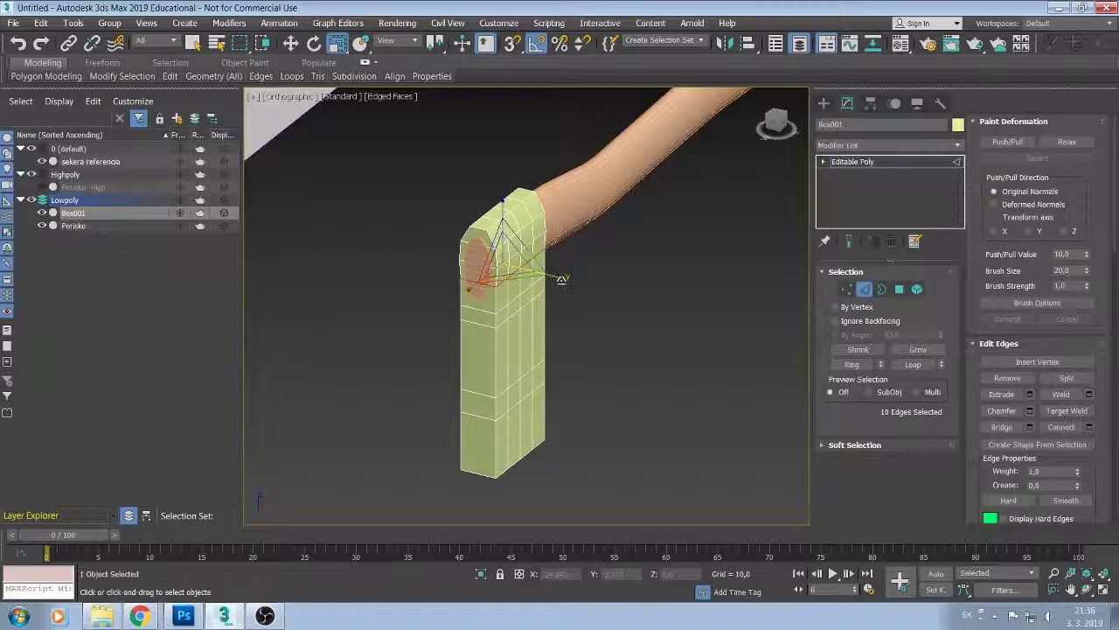
left_click_drag(562, 278, 557, 279)
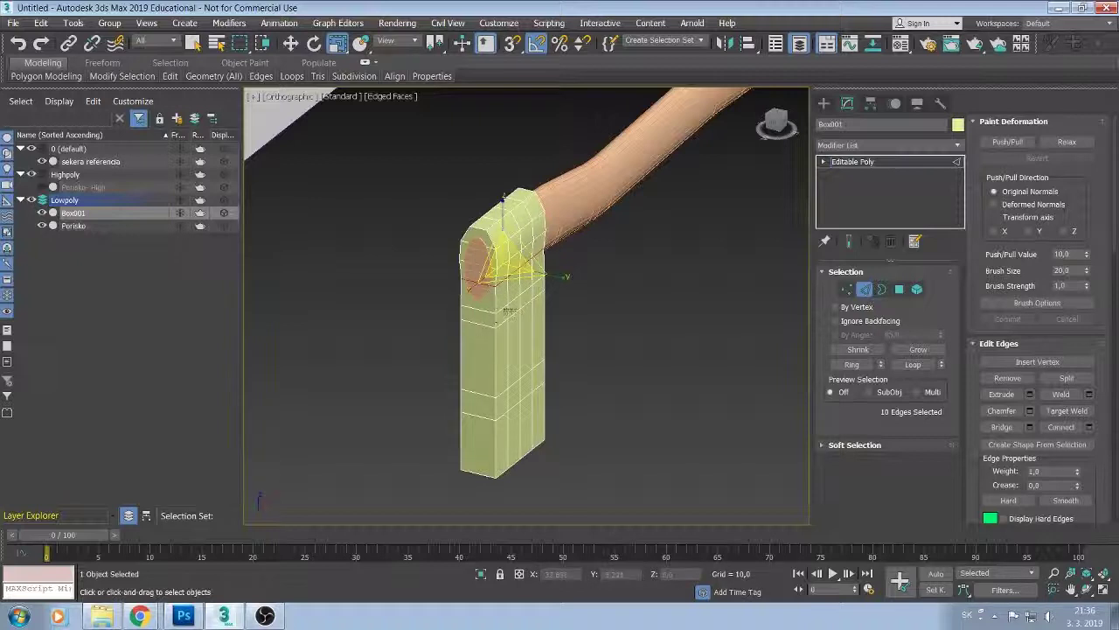
mouse_move(503, 309)
left_mouse_down()
mouse_move(556, 302)
mouse_move(542, 301)
left_mouse_up()
Scale the loop under the eye down and inward to 91% width on X.
middle_click_drag(554, 376, 482, 357, "alt")
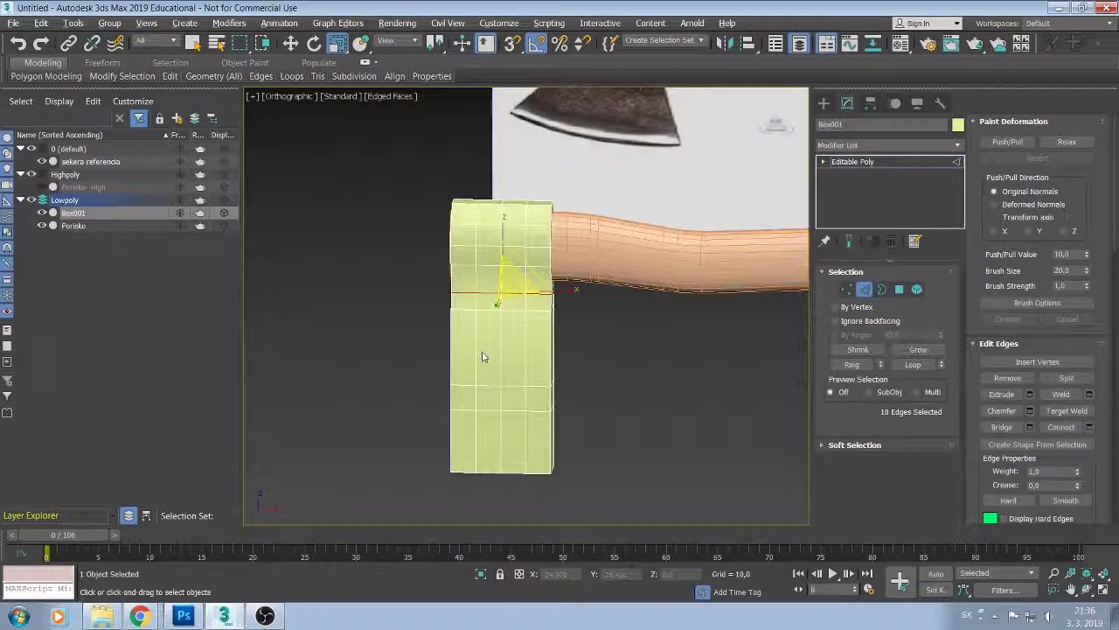
middle_click_drag(482, 357, 546, 457)
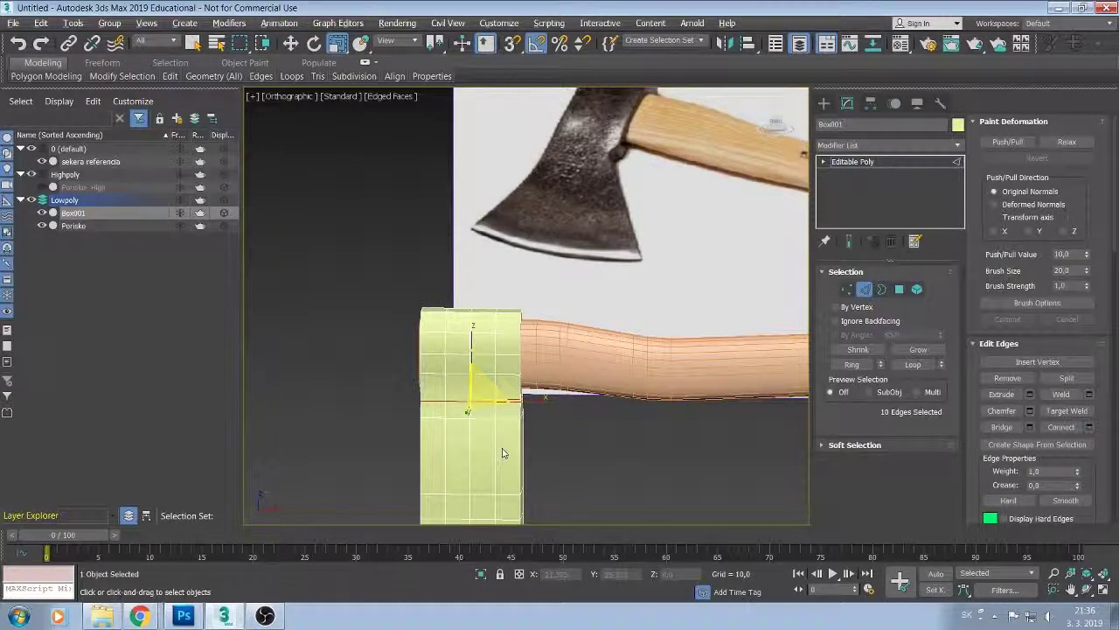
middle_click_drag(503, 453, 569, 454, "alt")
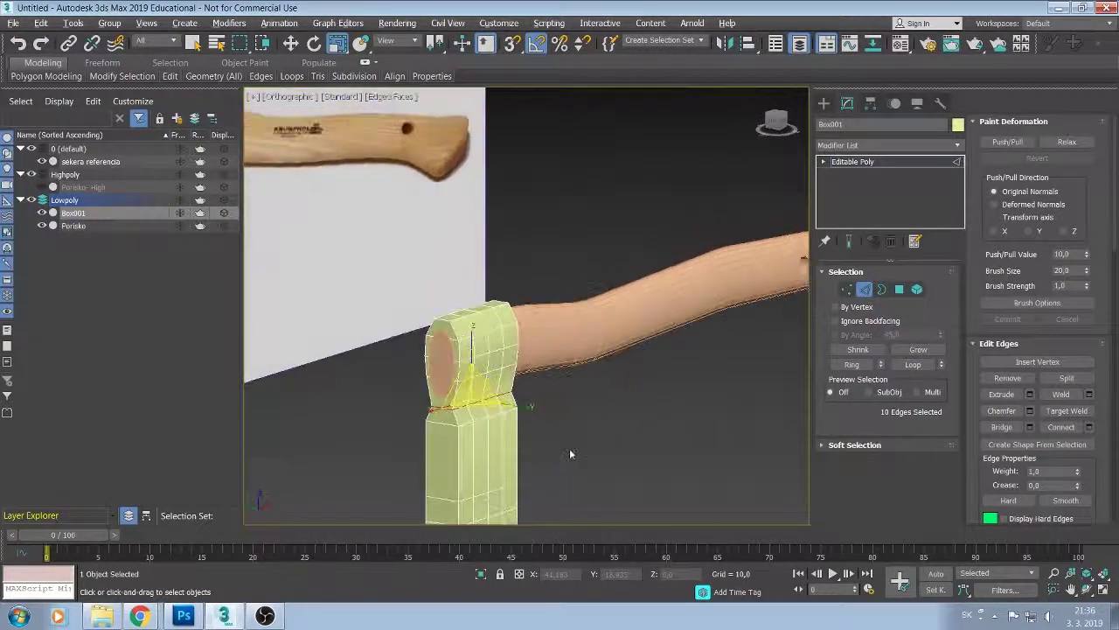
key("r")
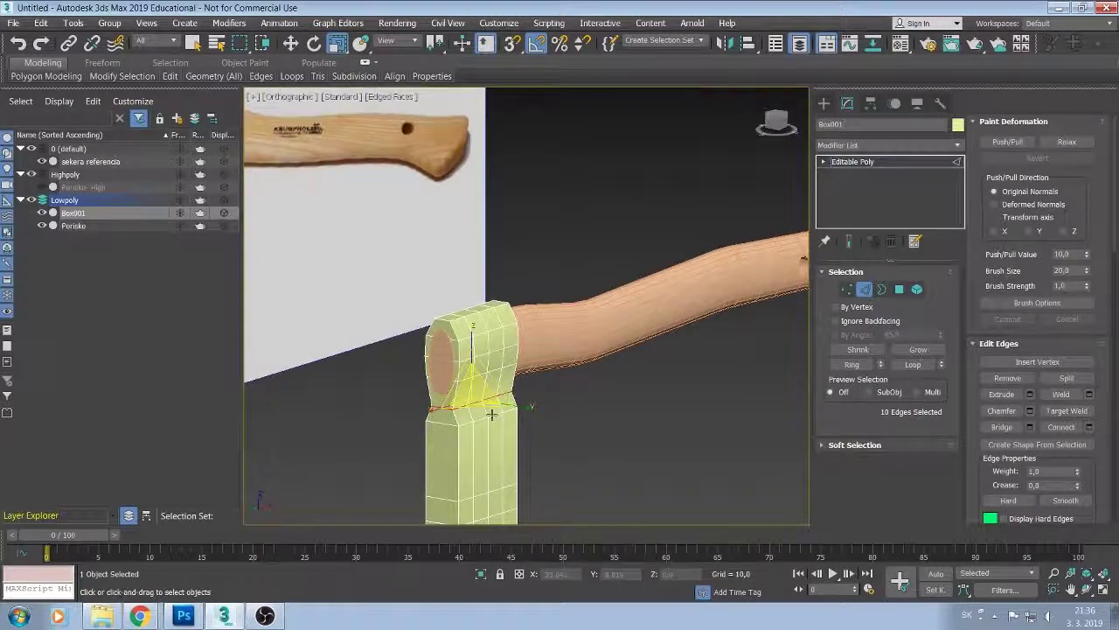
left_click_drag(491, 415, 570, 466)
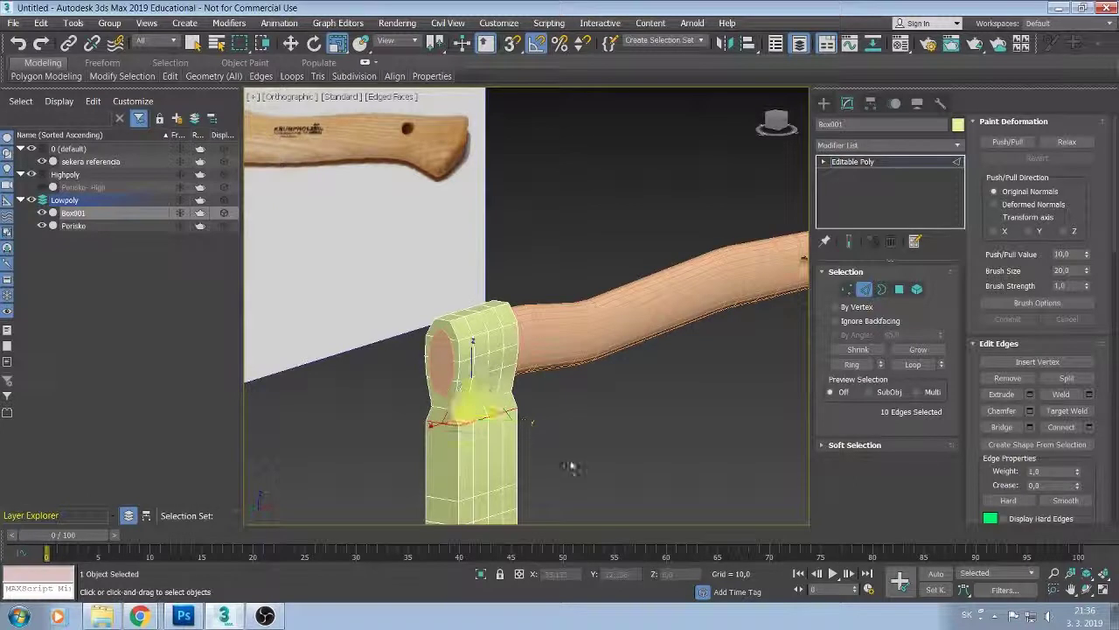
middle_click_drag(570, 467, 491, 462, "alt")
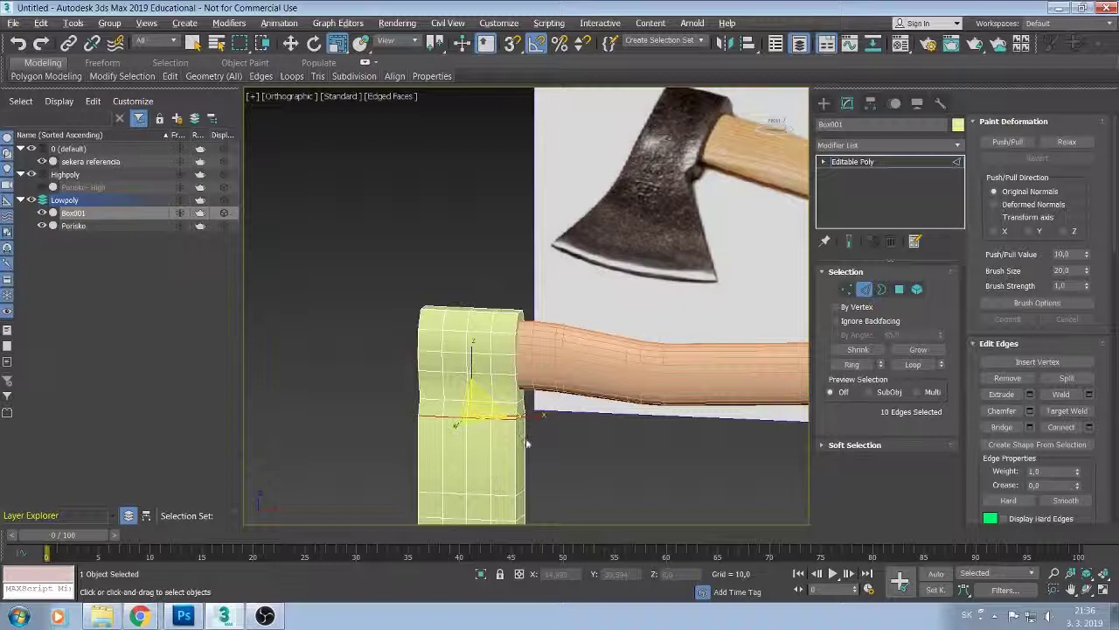
left_click_drag(540, 415, 531, 412)
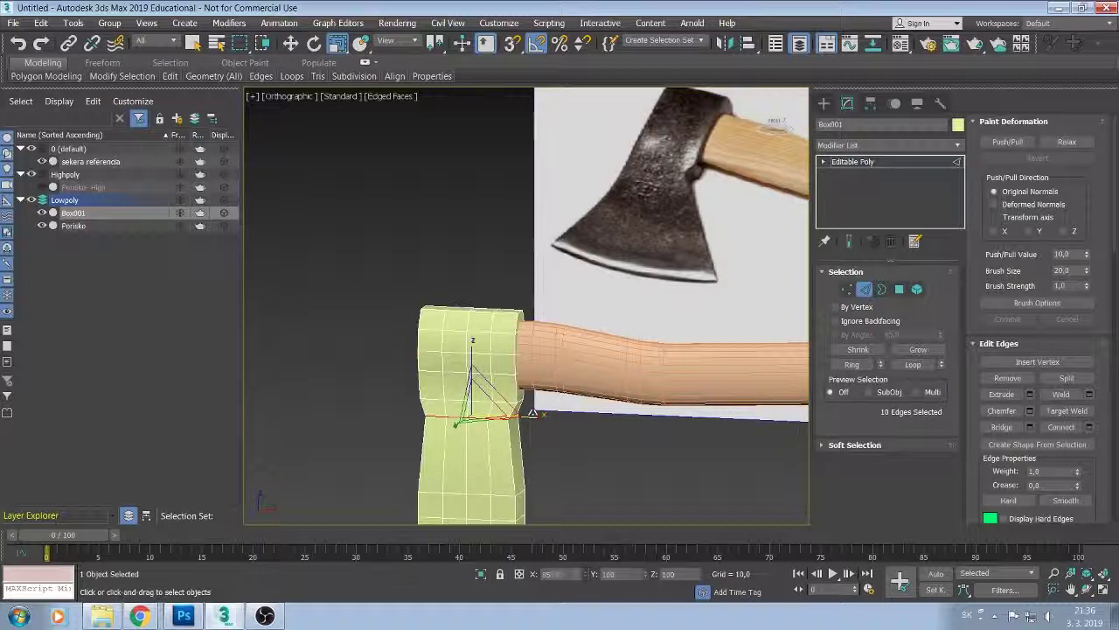
Shift the loop below the eye sideways along X to step the side inward.
left_click(290, 43)
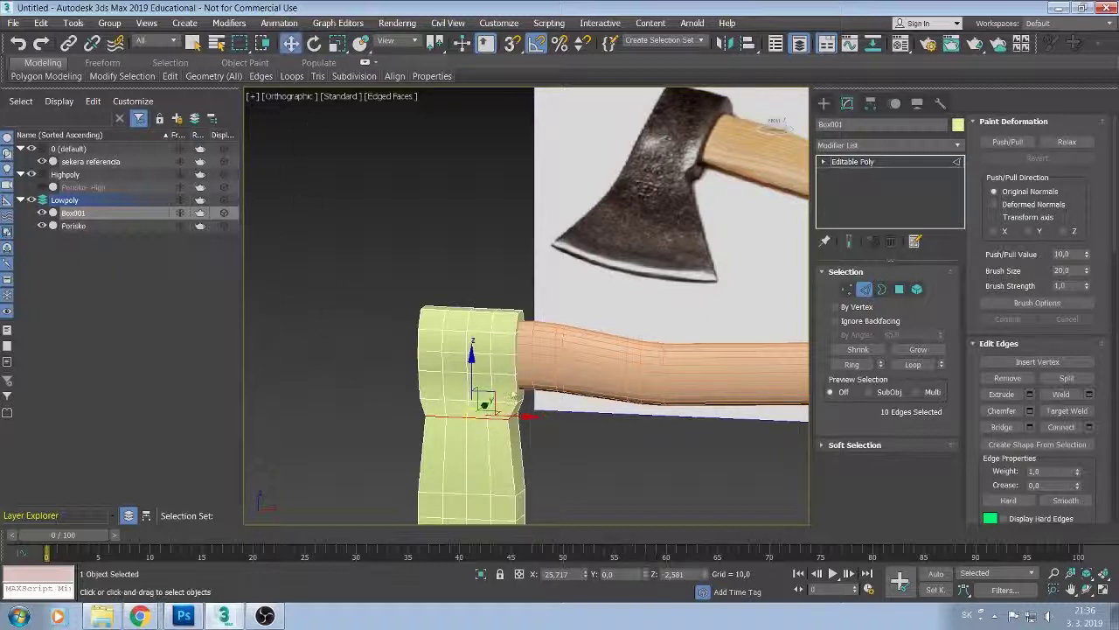
left_click_drag(528, 418, 523, 418)
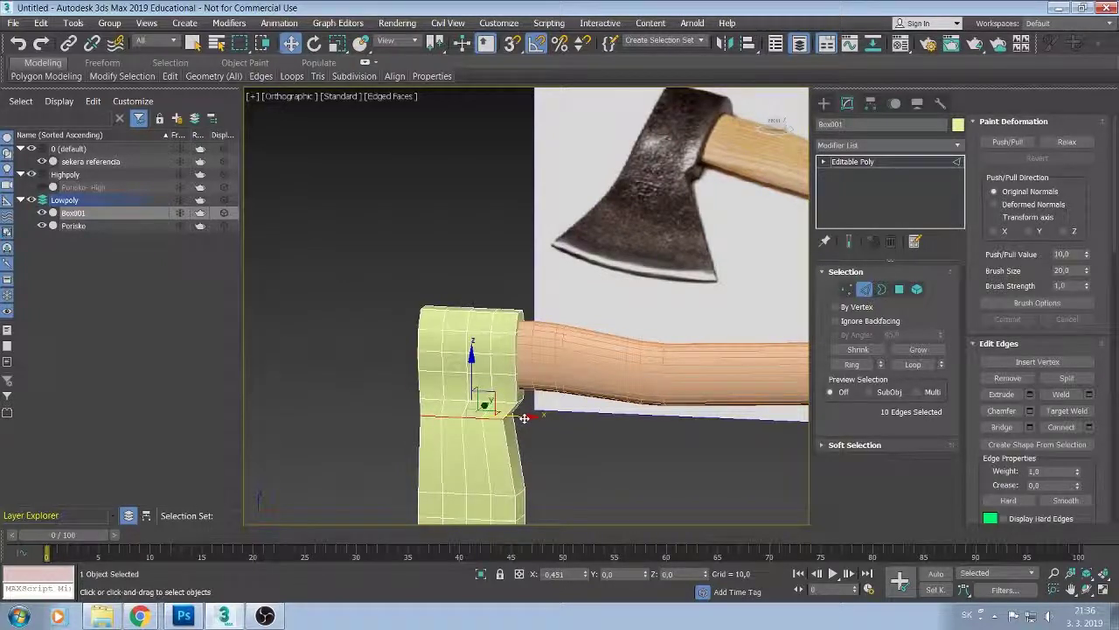
left_click_drag(523, 418, 520, 418)
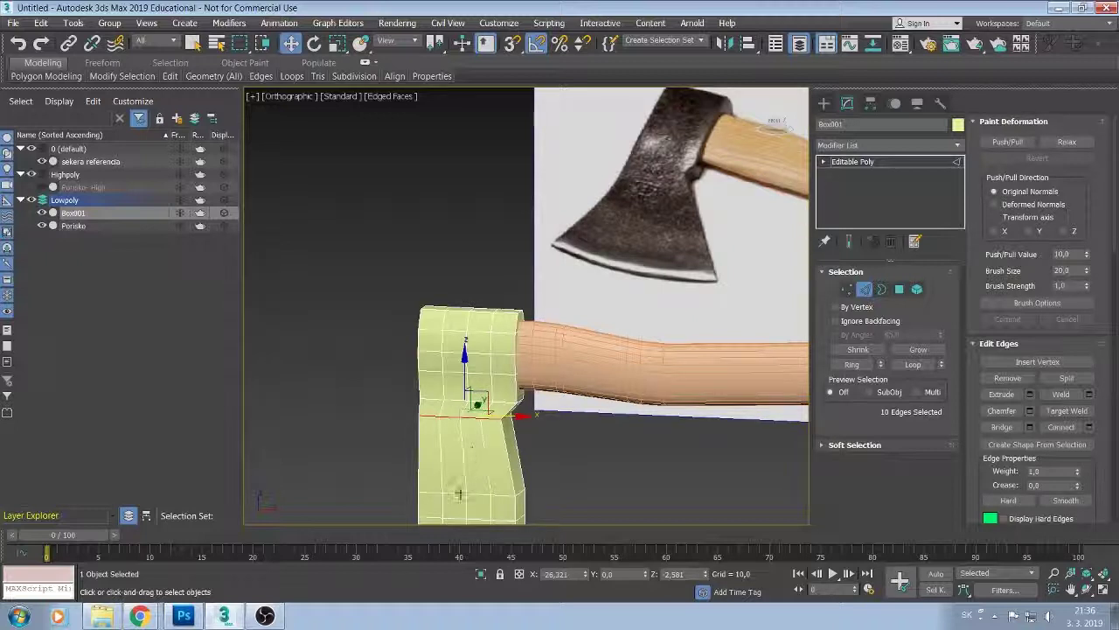
double_click(460, 493)
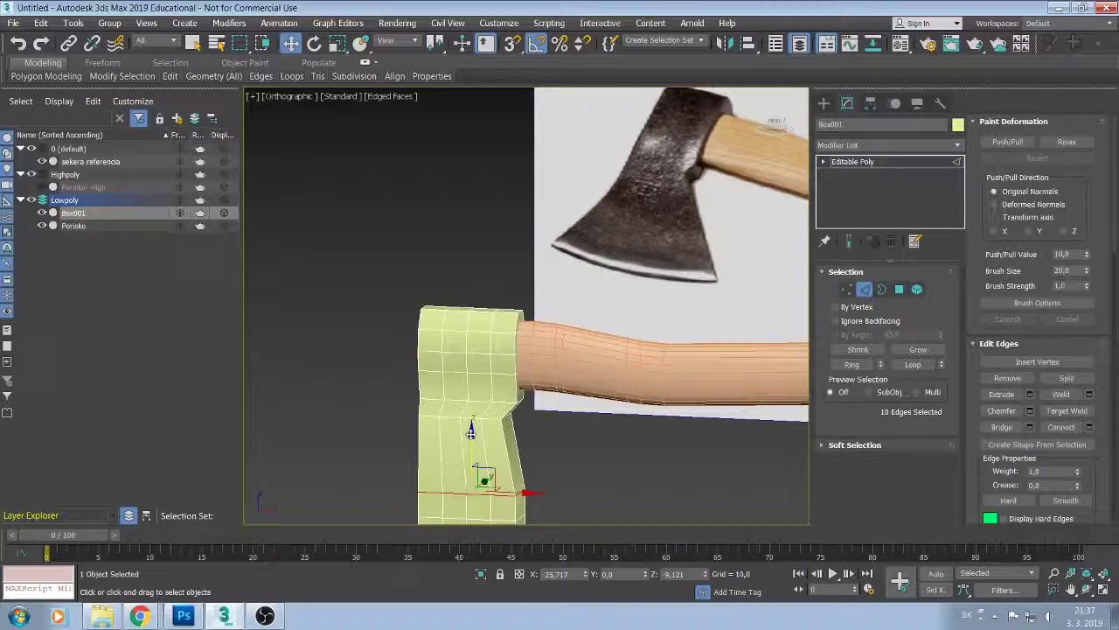
Select the full bottom edge loop of the axe-head box.
left_click(470, 431)
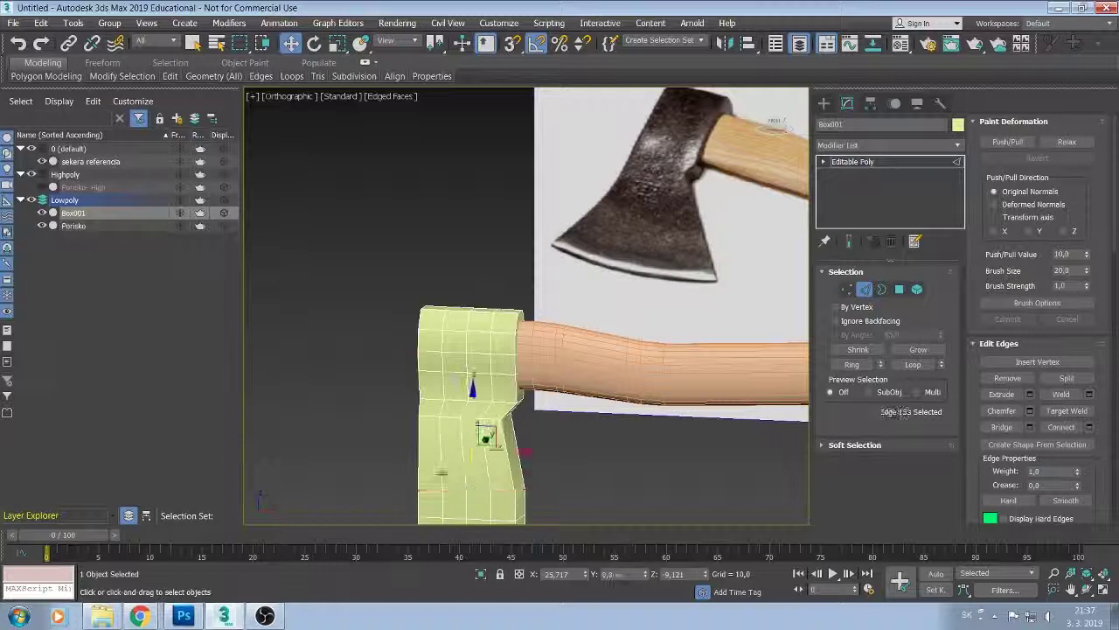
middle_click_drag(441, 482, 469, 385)
double_click(477, 414)
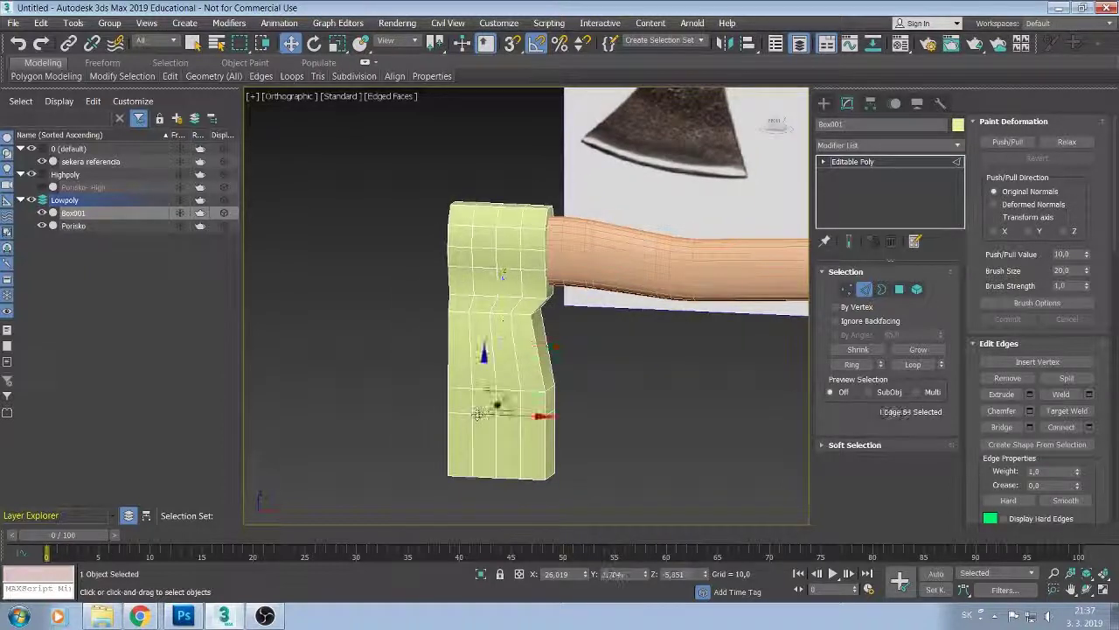
double_click(488, 479)
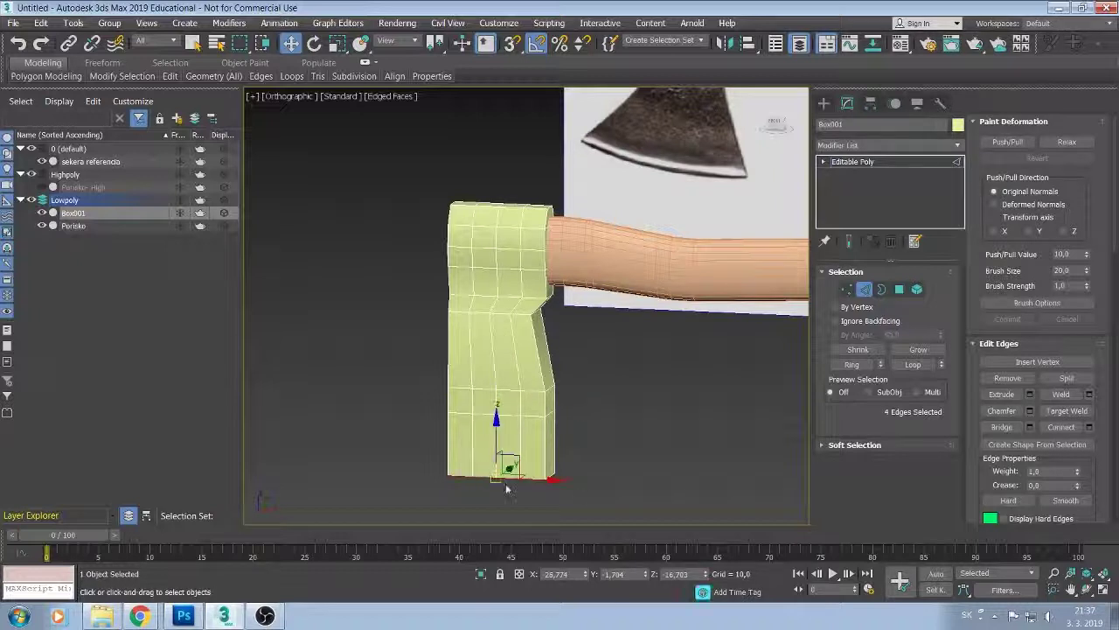
middle_click_drag(578, 457, 595, 403, "alt")
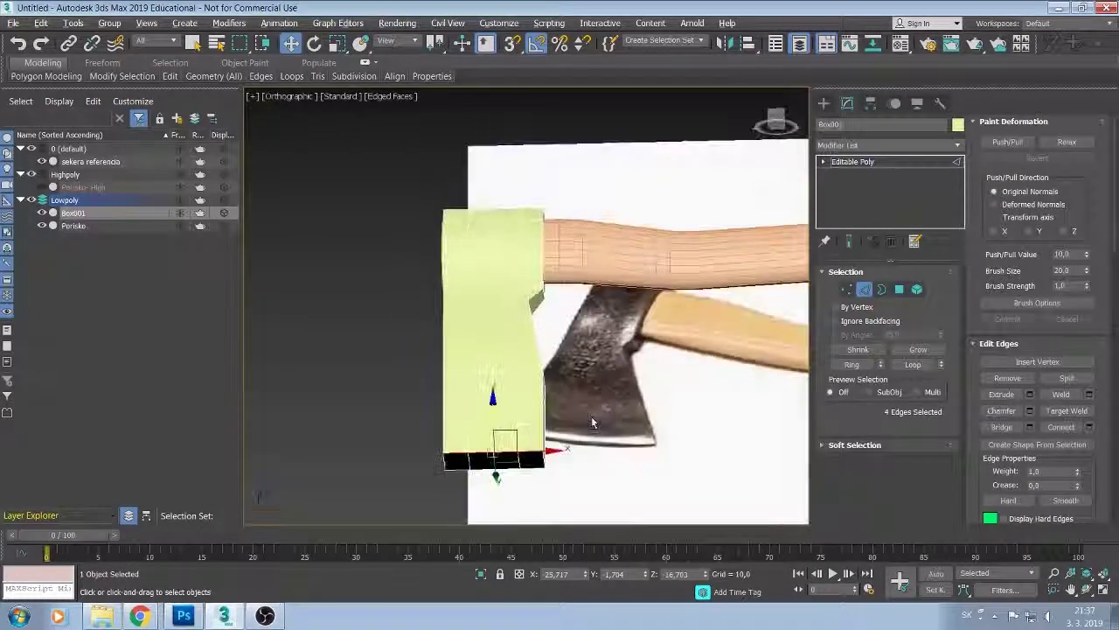
left_click(535, 470, "ctrl")
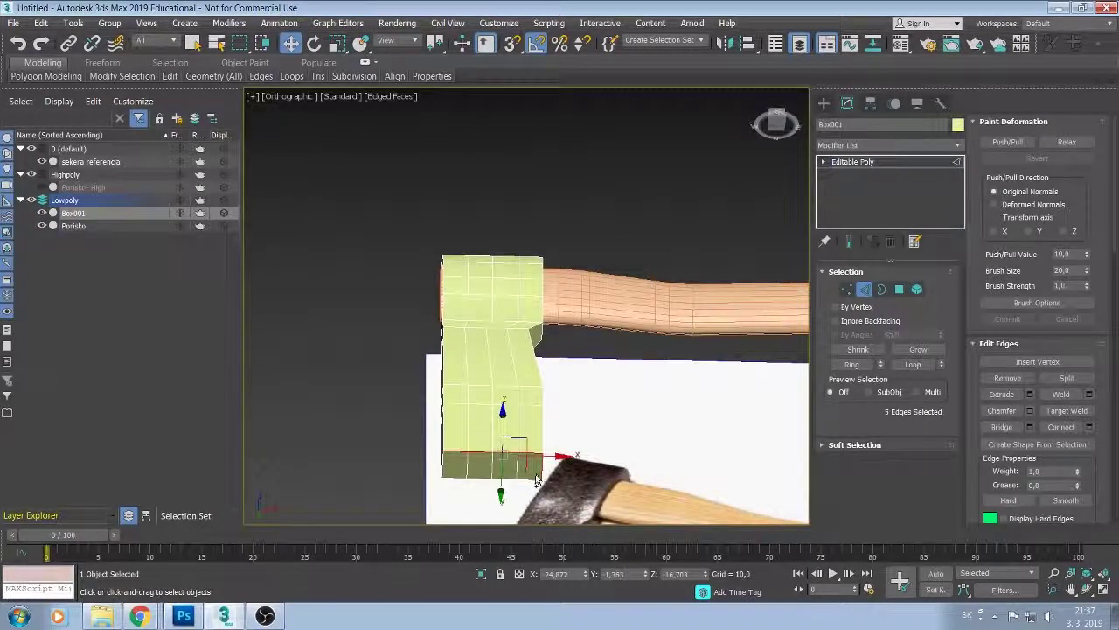
double_click(536, 479, "ctrl")
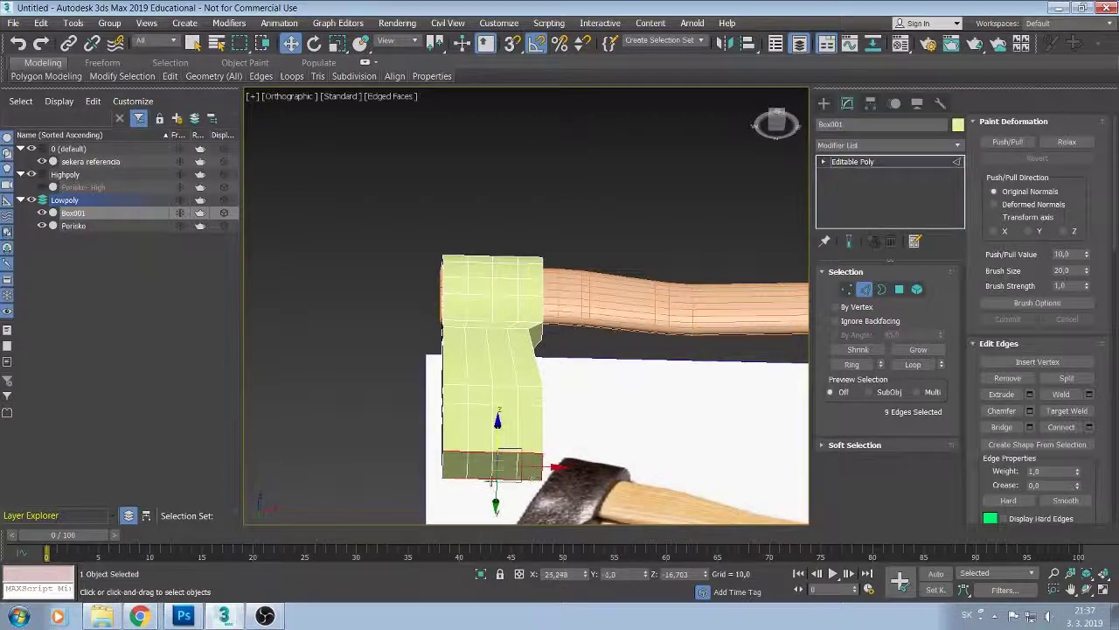
left_click(443, 464, "ctrl")
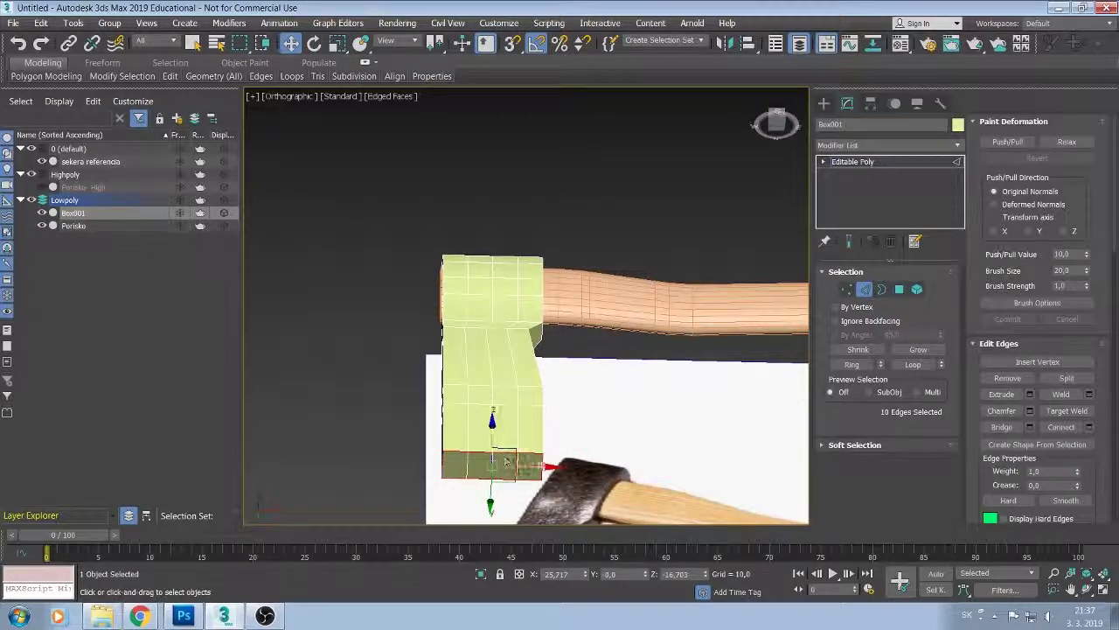
middle_click_drag(505, 461, 525, 468, "alt")
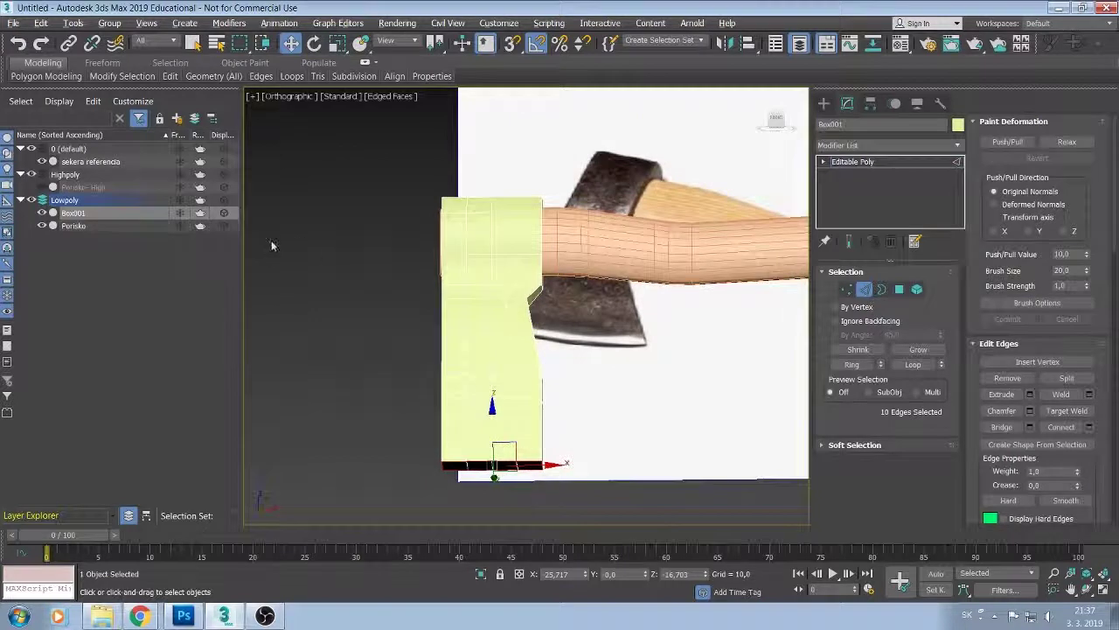
left_click(337, 42)
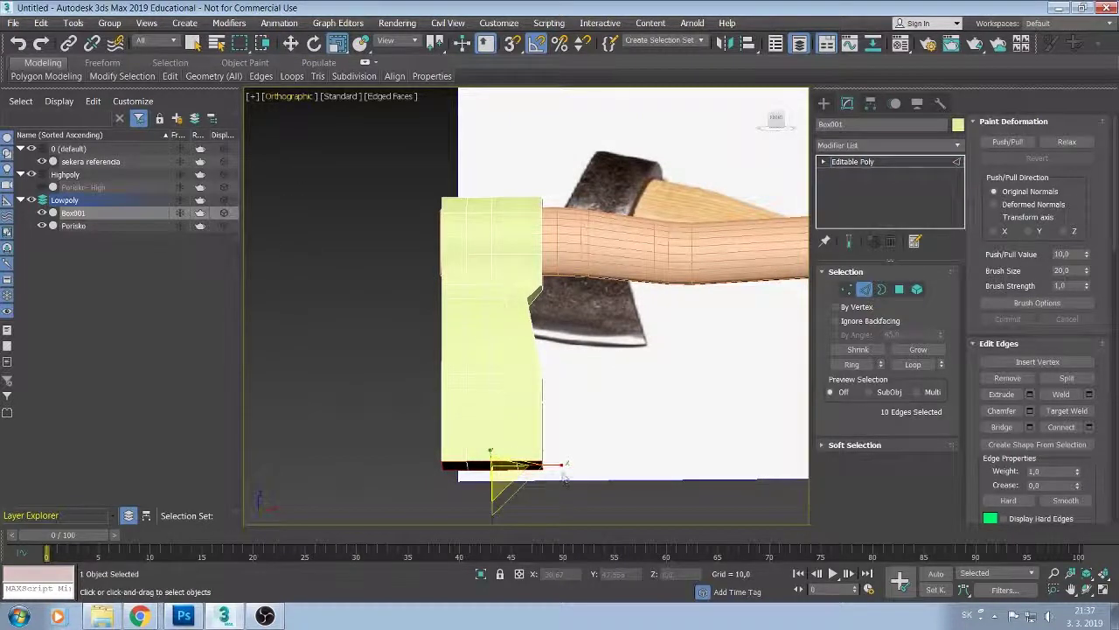
Scale the bottom loop to about 190% on X and the flare-top loop to 114%.
left_click_drag(564, 464, 612, 470)
mouse_move(613, 449)
middle_mouse_down("alt")
mouse_move(611, 472)
mouse_move(615, 458)
middle_mouse_up("alt")
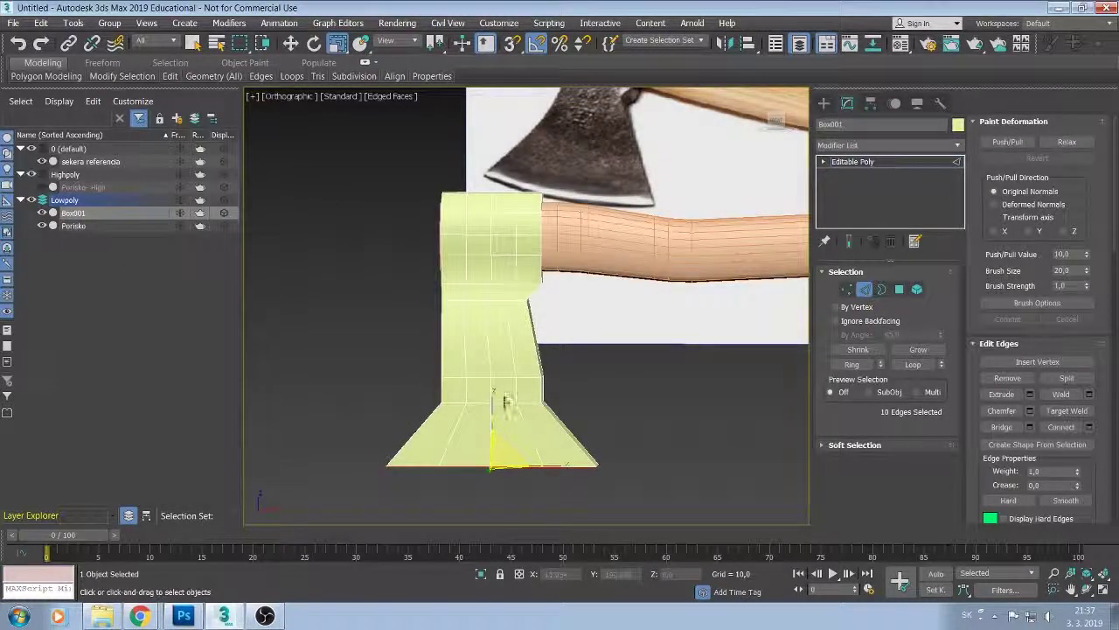
double_click(505, 402)
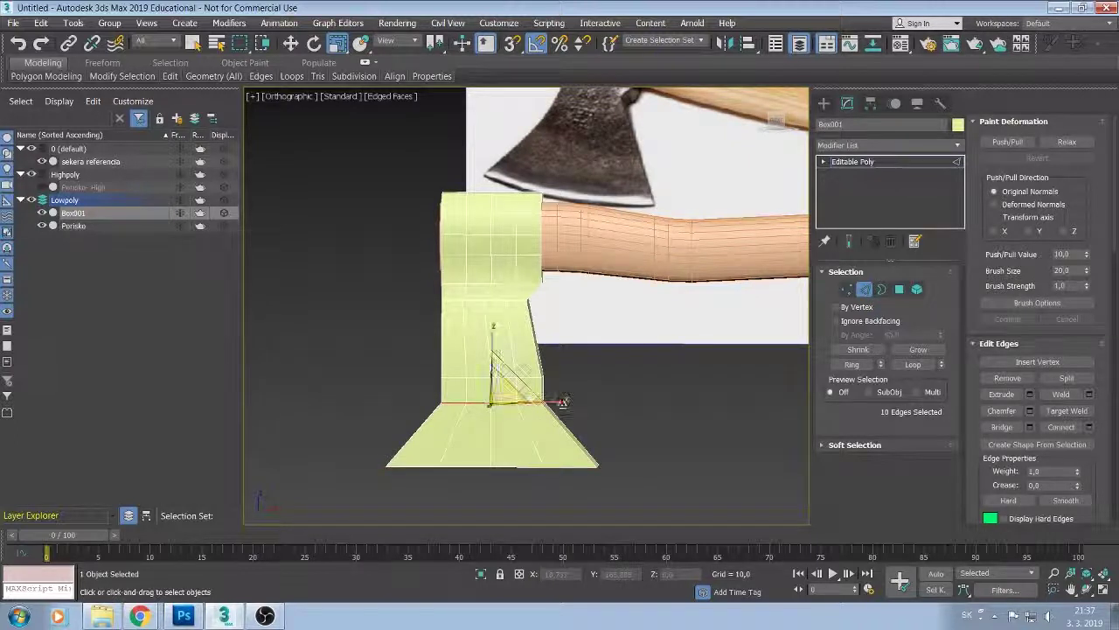
left_click_drag(563, 402, 569, 403)
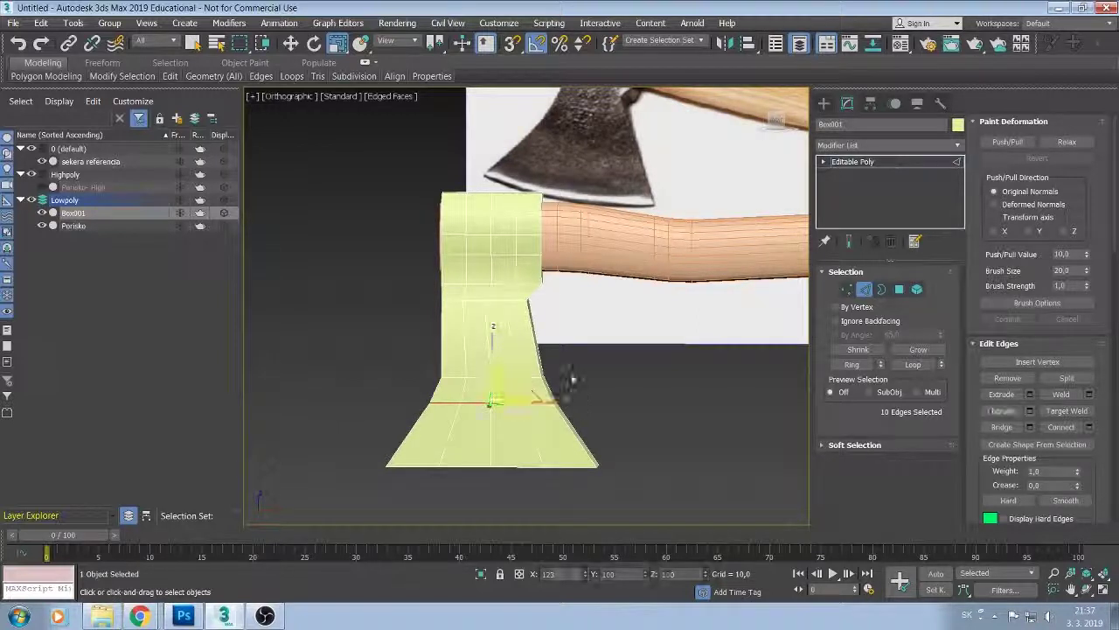
middle_click_drag(569, 402, 556, 435)
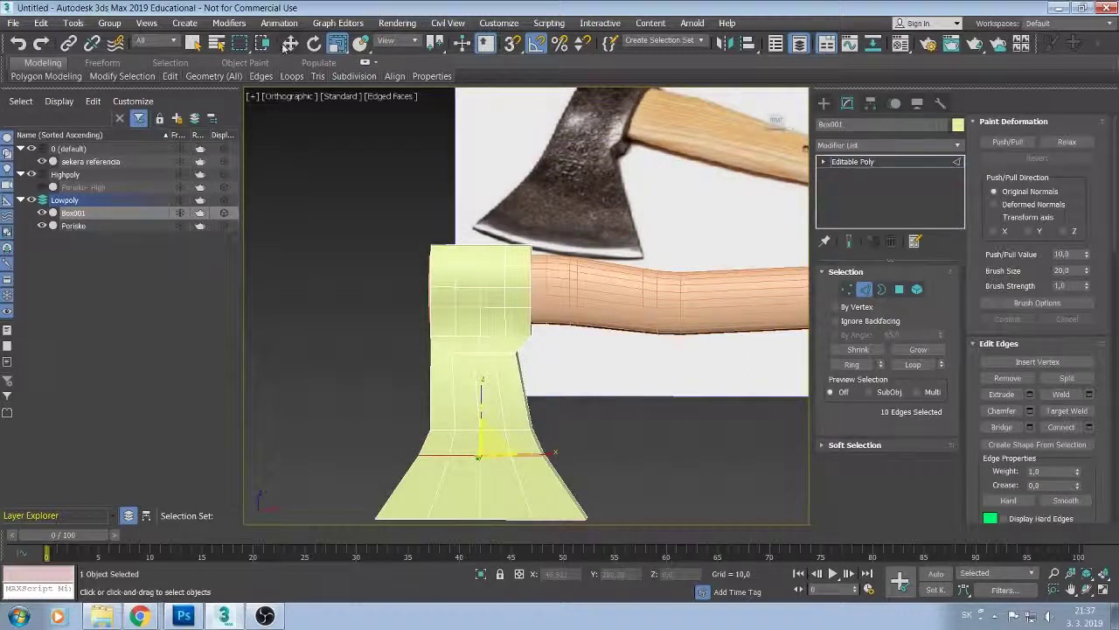
Move the selected blade edges along X and Z, lowering the flare-top loop to lengthen the neck.
left_click(289, 44)
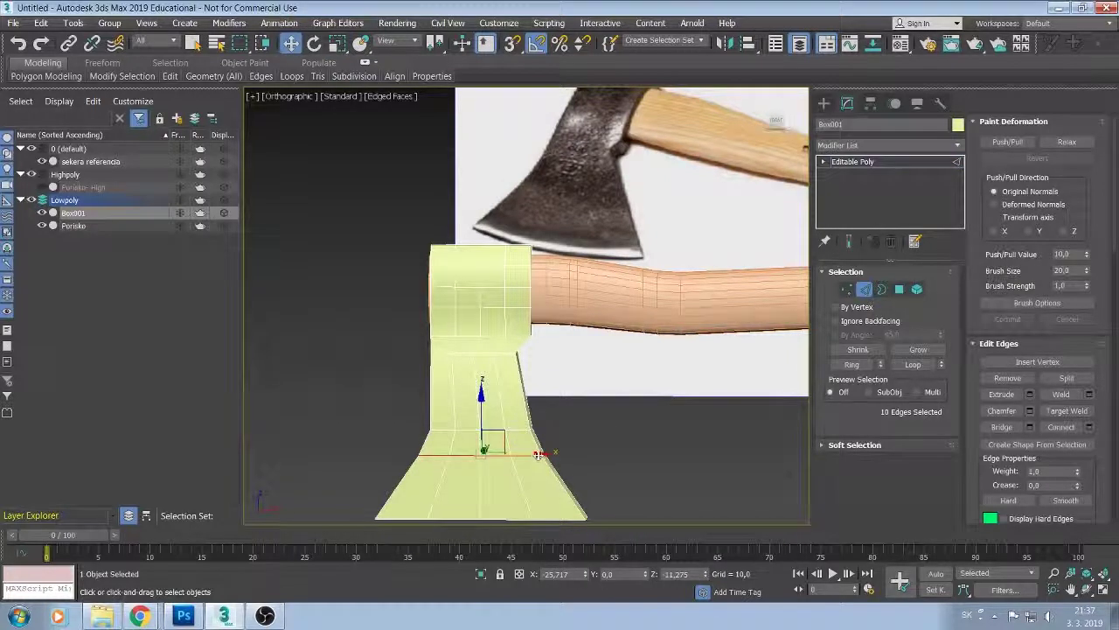
left_click_drag(537, 454, 535, 457)
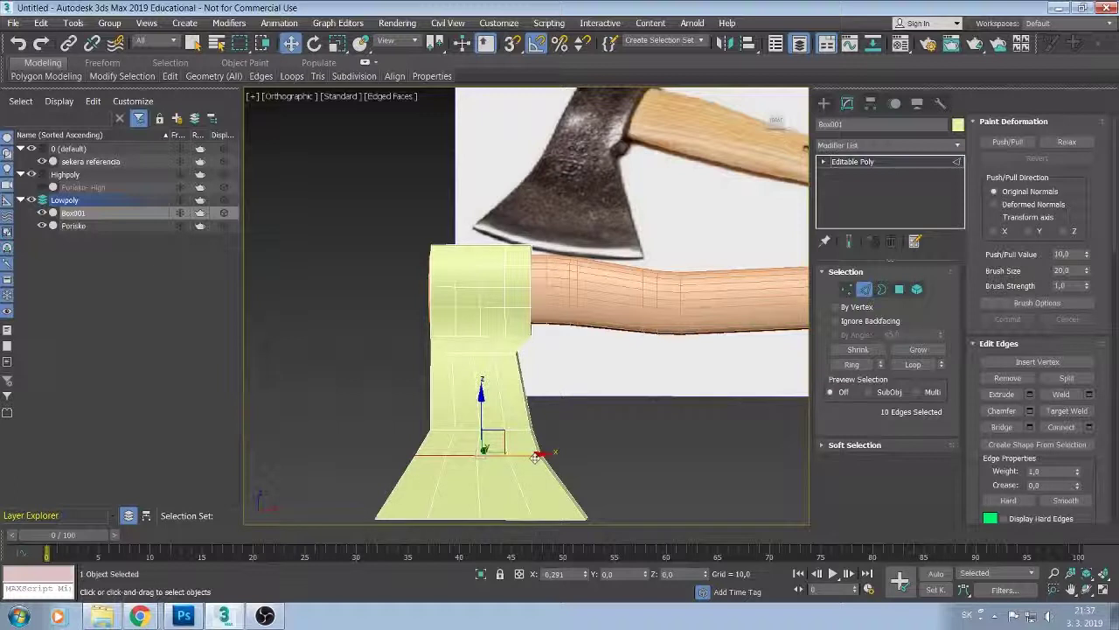
middle_click_drag(535, 456, 643, 462)
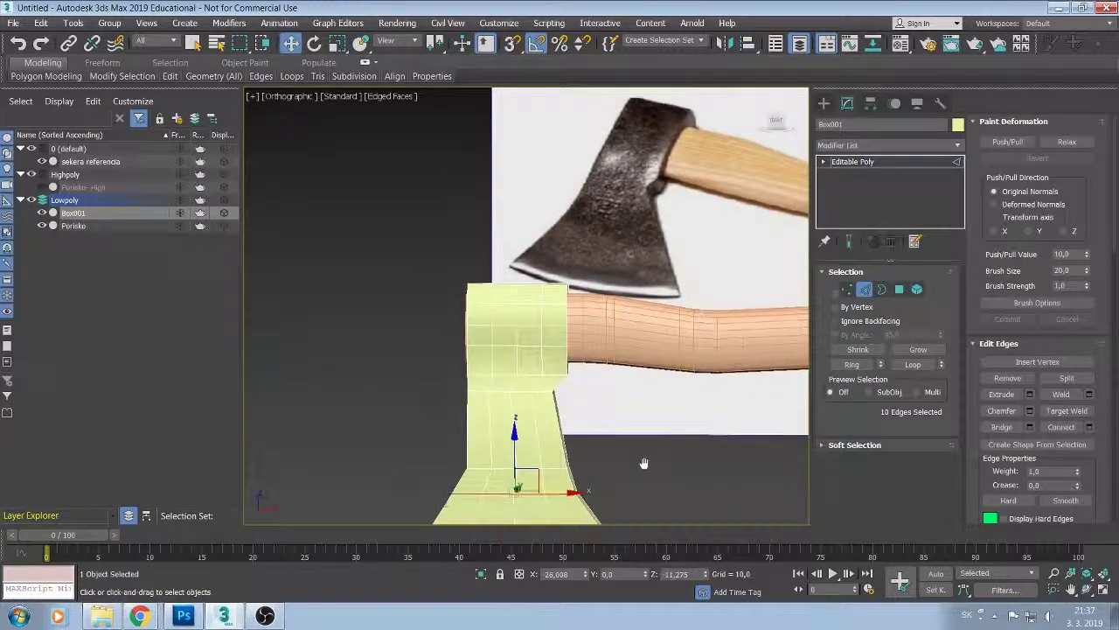
left_click_drag(505, 487, 503, 462)
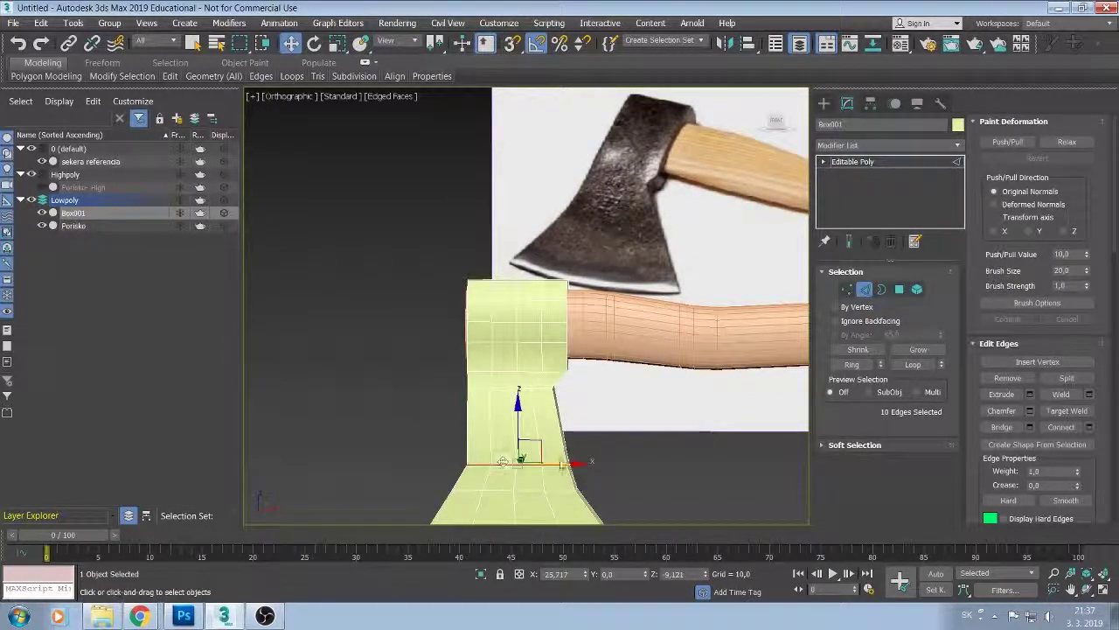
left_click_drag(570, 460, 565, 461)
middle_click_drag(497, 483, 520, 394)
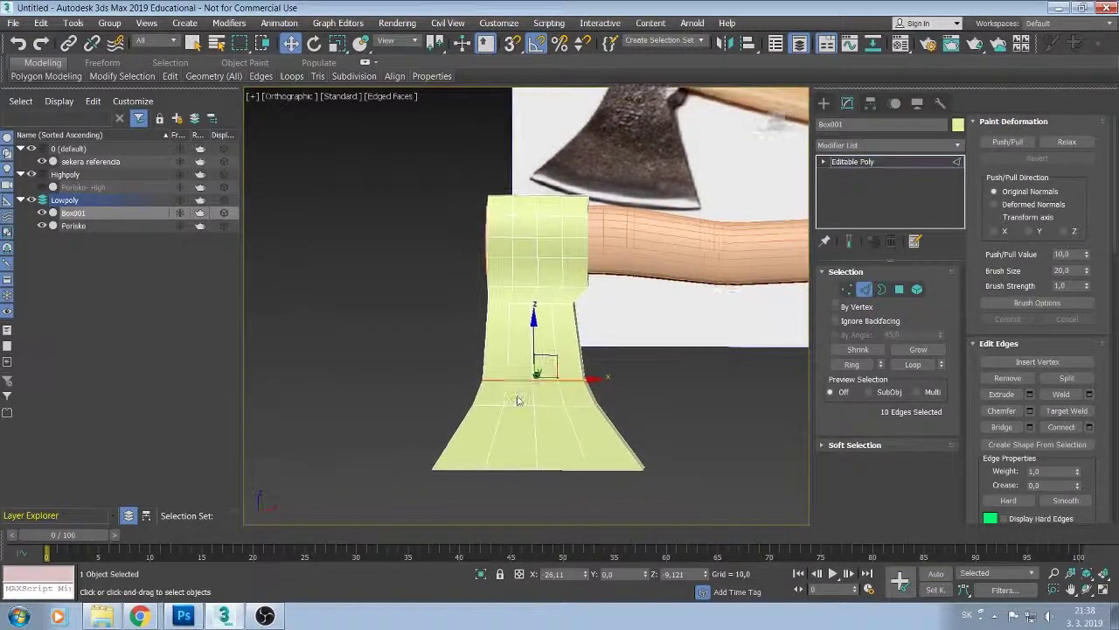
mouse_move(578, 389)
left_mouse_down()
mouse_move(579, 411)
mouse_move(588, 405)
left_mouse_up()
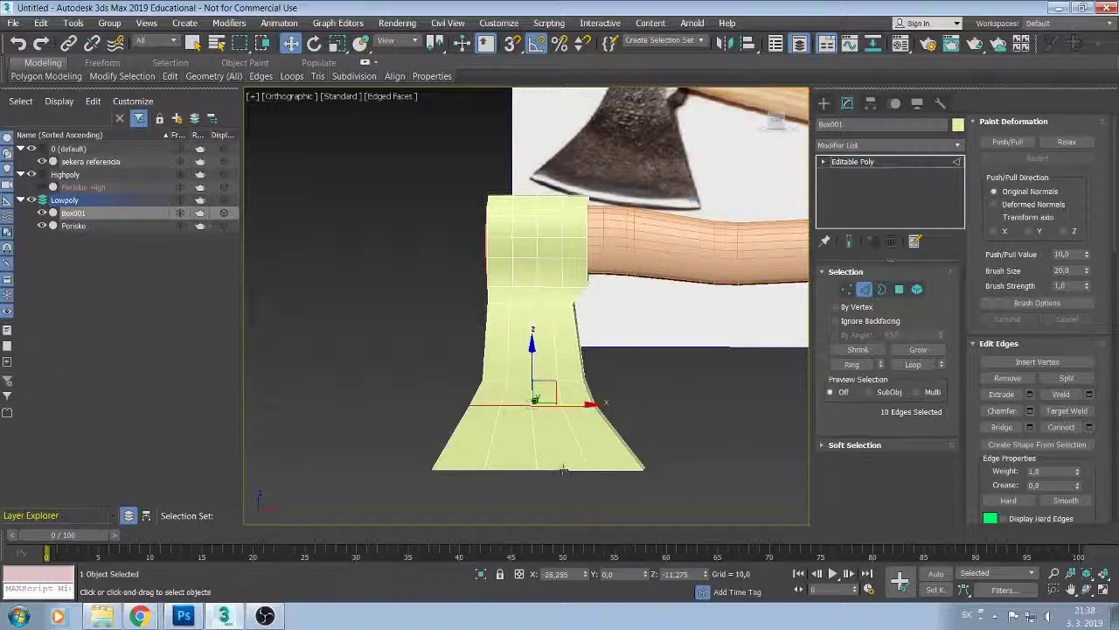
mouse_move(560, 467)
middle_mouse_down("alt")
mouse_move(549, 448)
mouse_move(506, 454)
mouse_move(533, 446)
middle_mouse_up("alt")
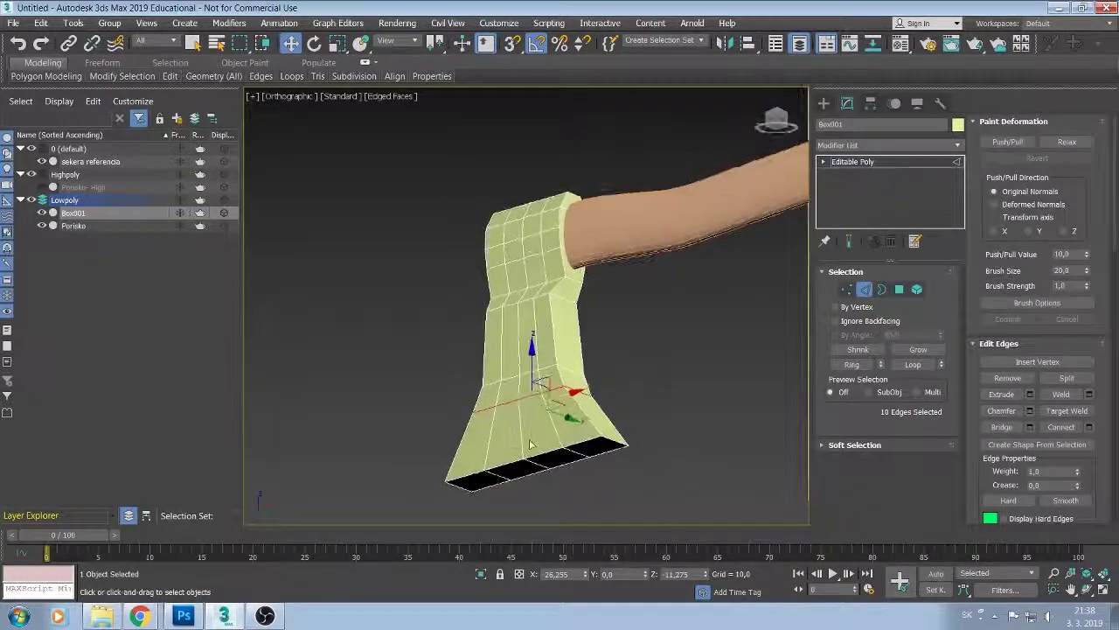
Select the blade's bottom border edges and scale them down on Y to thin the edge.
left_click(537, 453)
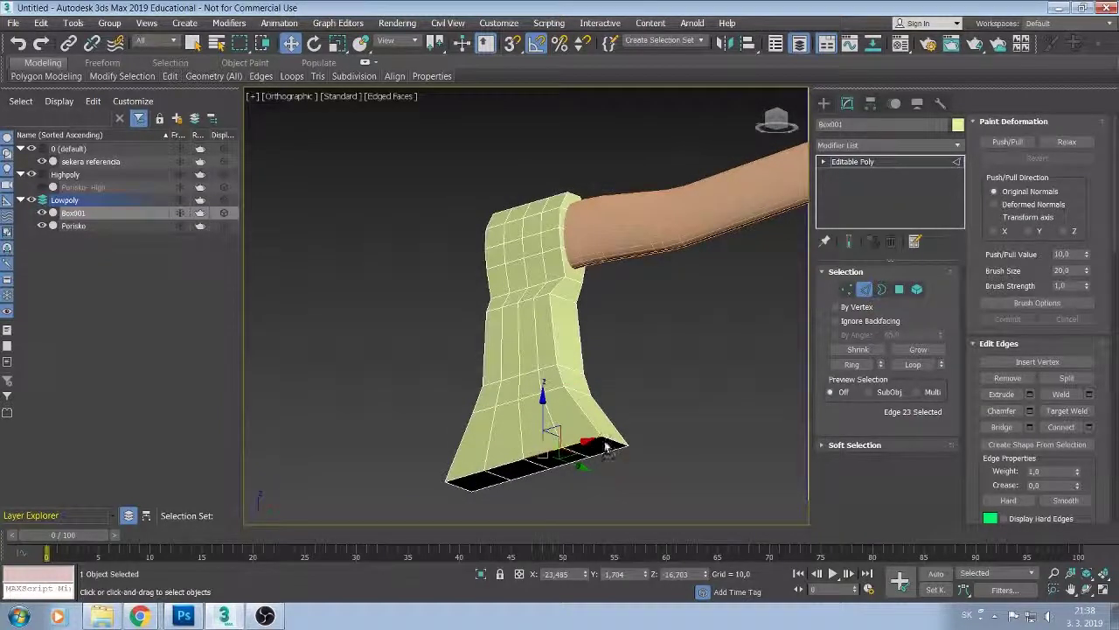
left_click(483, 484, "ctrl")
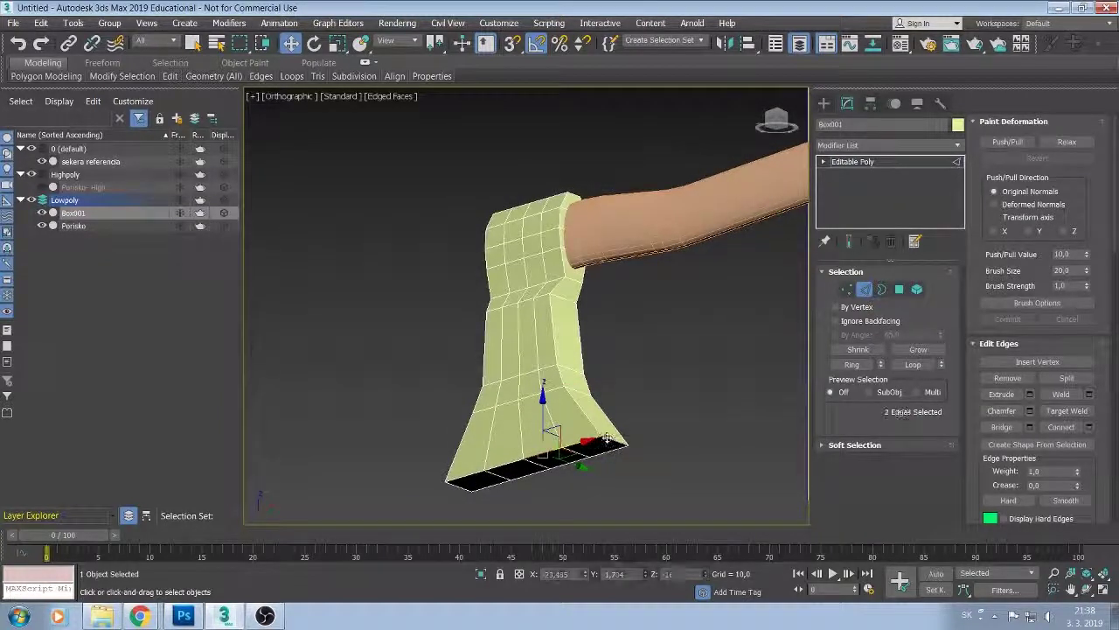
double_click(461, 487)
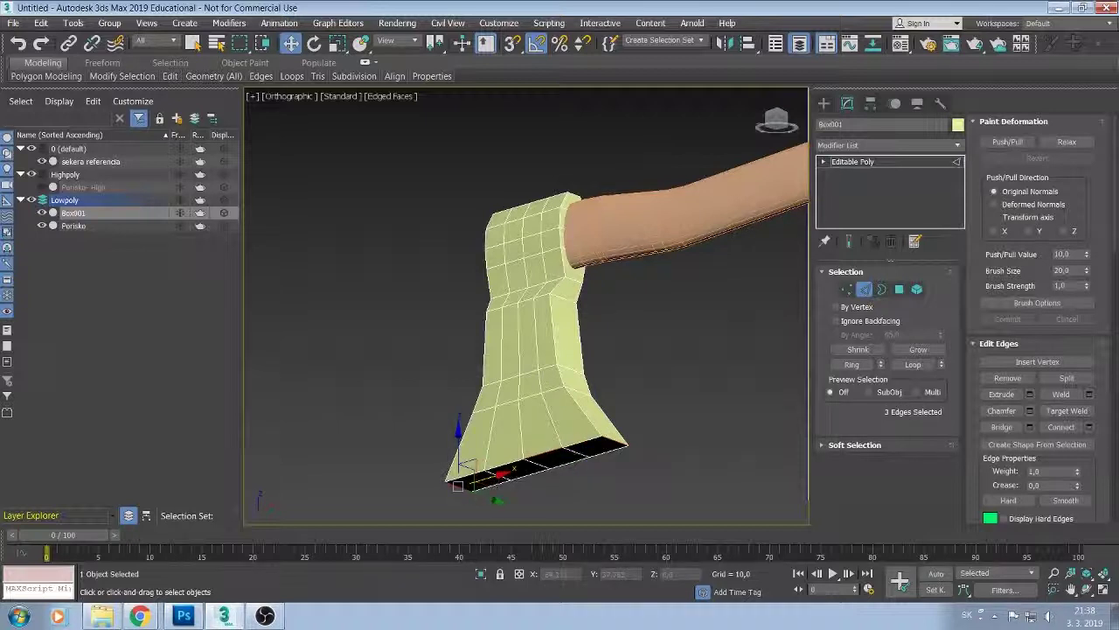
left_click(512, 465, "ctrl")
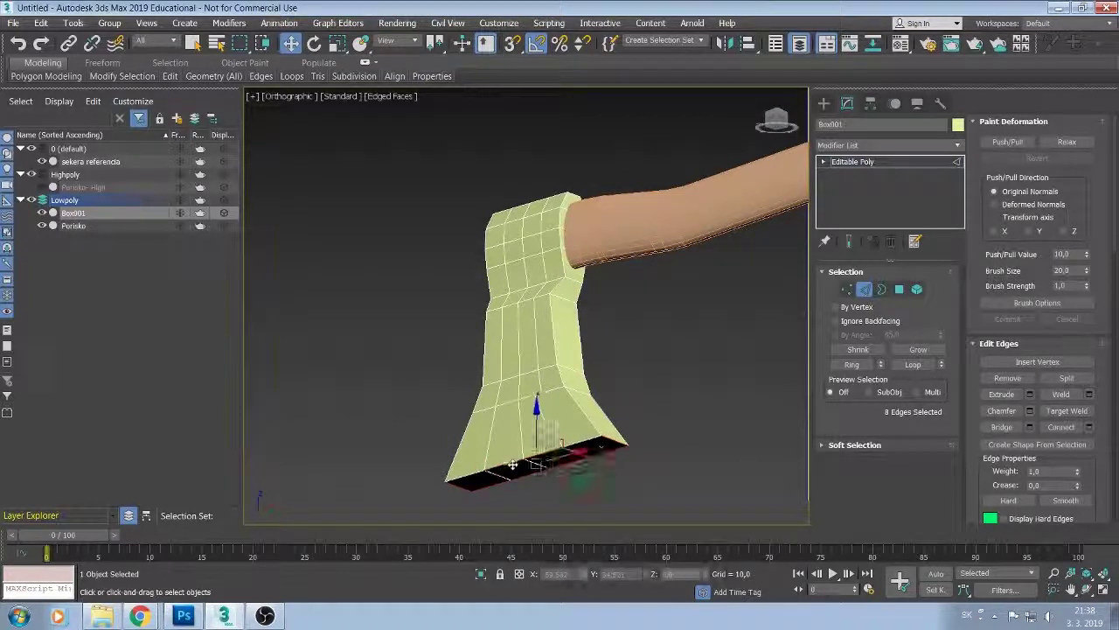
middle_click_drag(512, 465, 529, 477, "alt")
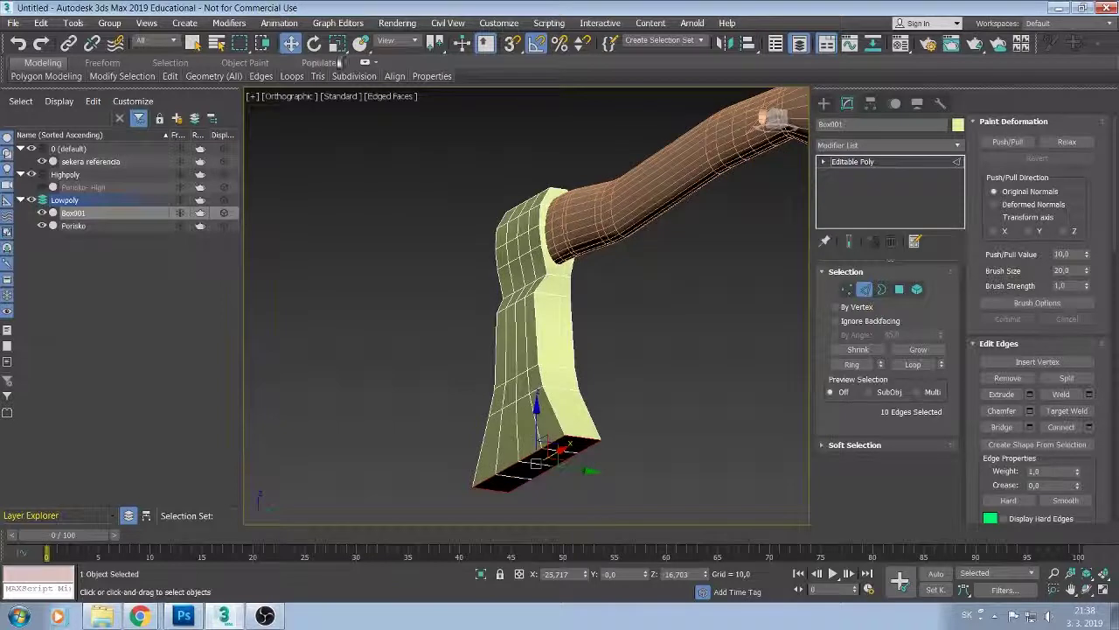
left_click(338, 43)
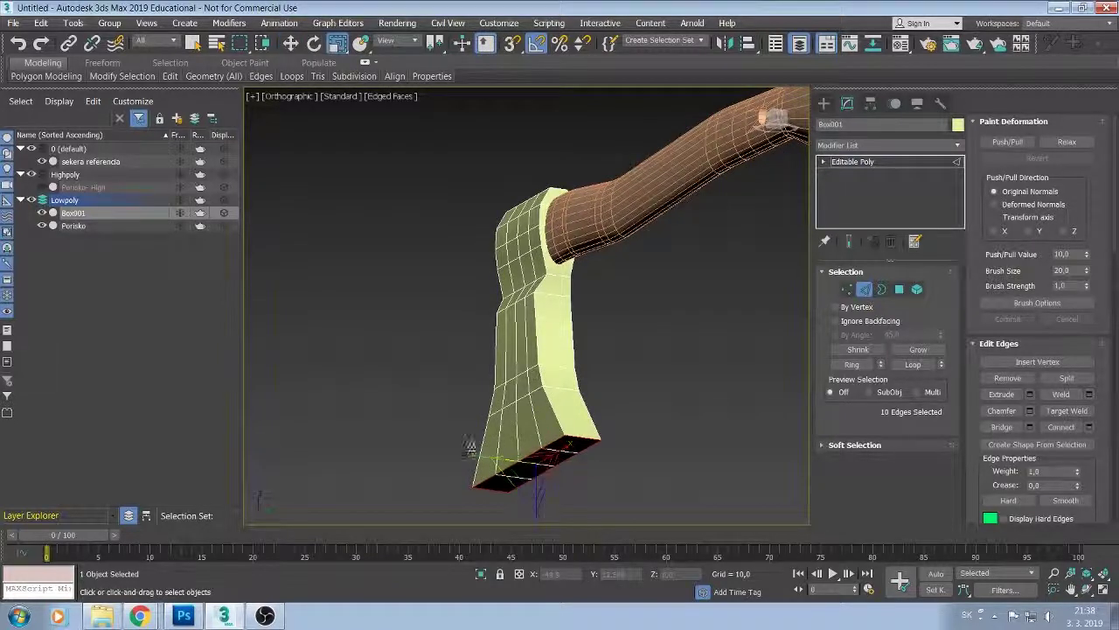
left_click_drag(475, 456, 610, 453)
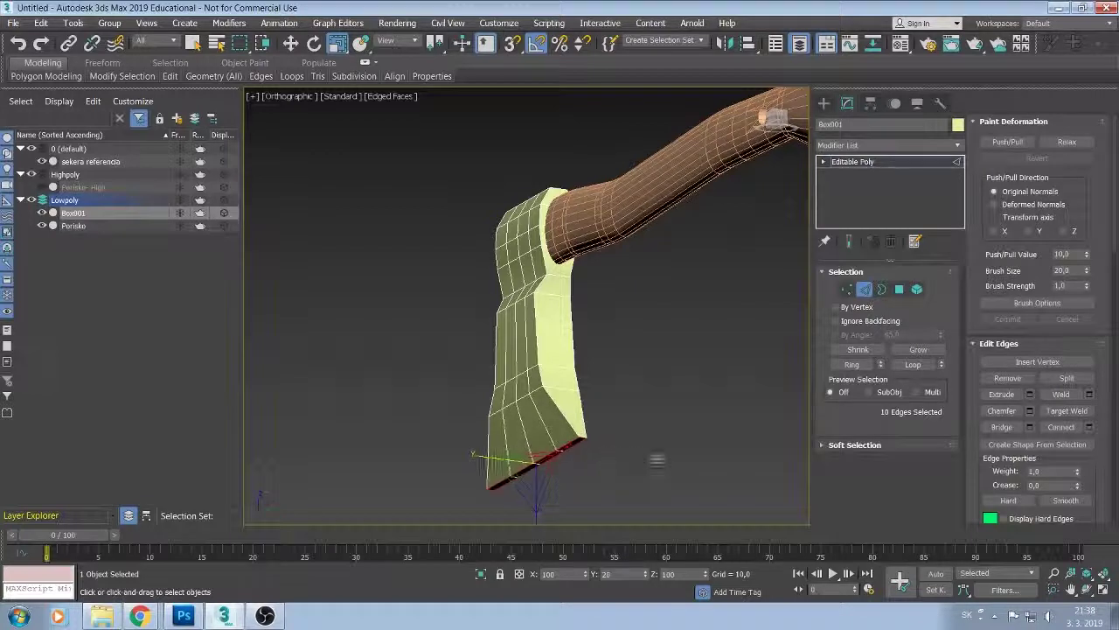
middle_click_drag(691, 477, 645, 472, "alt")
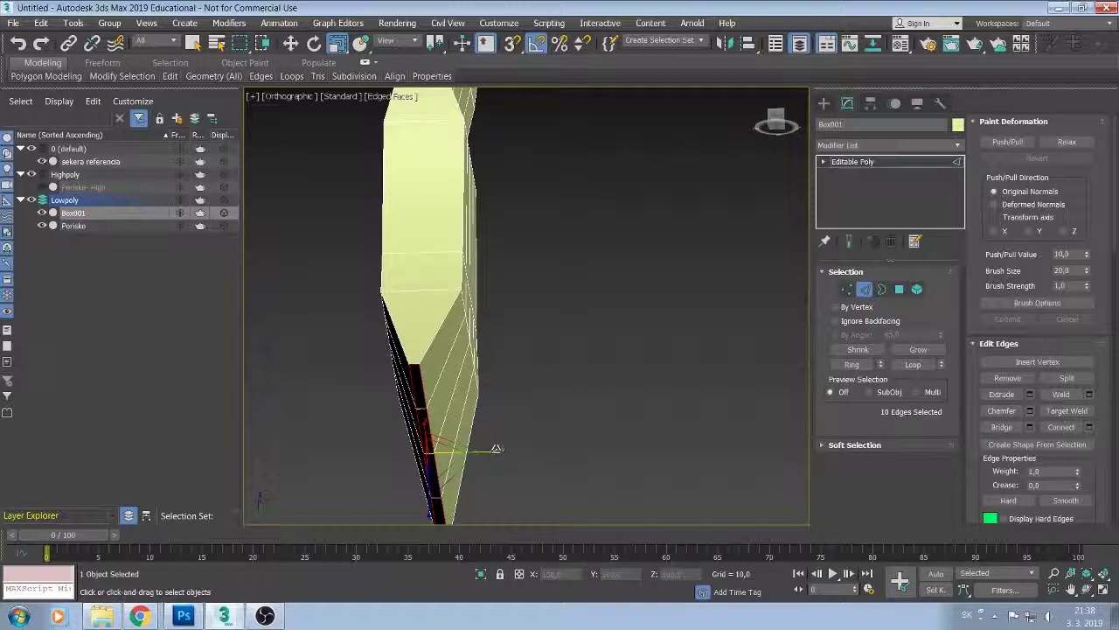
left_click_drag(497, 449, 418, 462)
middle_click_drag(420, 464, 453, 475, "alt")
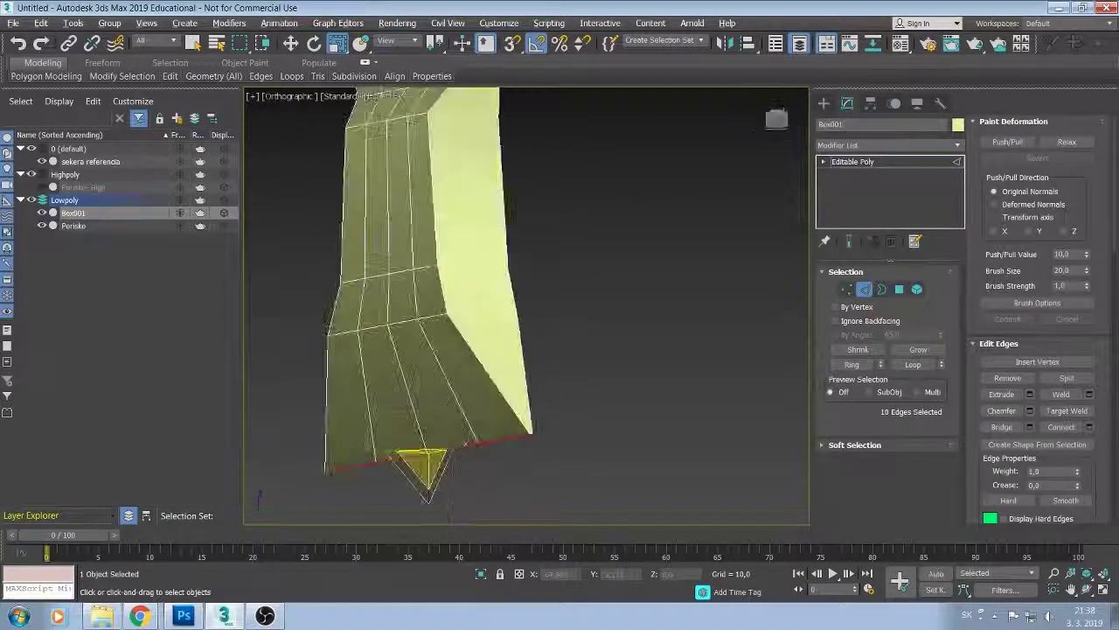
Scale the blade's middle edge loop to 28% on Y and move it higher.
double_click(442, 326)
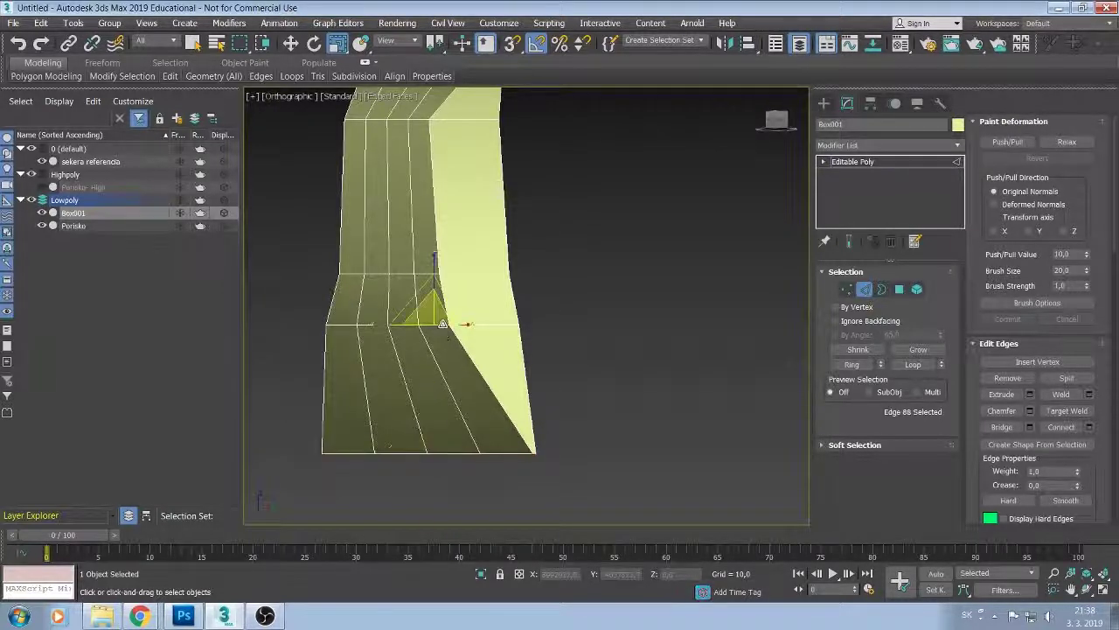
mouse_move(527, 348)
middle_mouse_down("alt")
mouse_move(485, 360)
mouse_move(489, 352)
middle_mouse_up("alt")
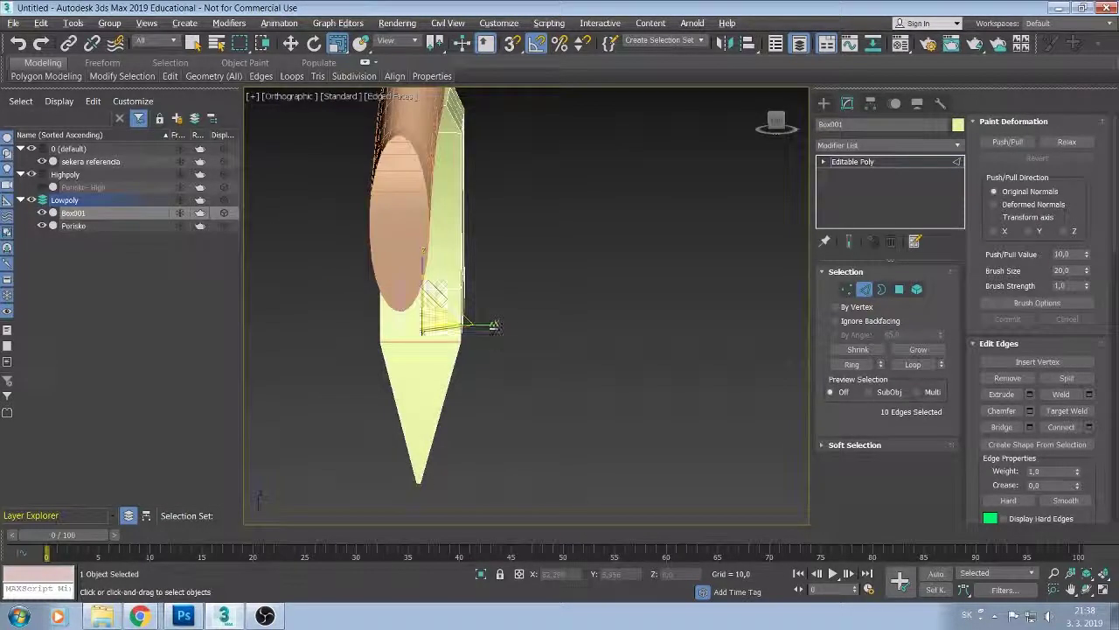
left_click_drag(495, 323, 481, 324)
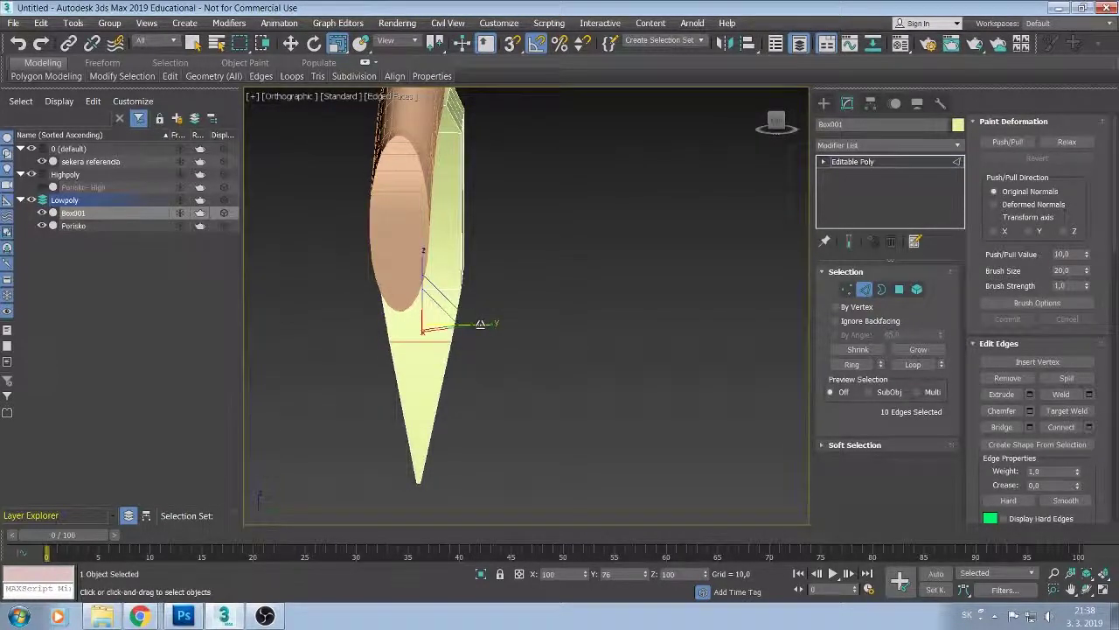
left_click_drag(456, 292, 468, 275)
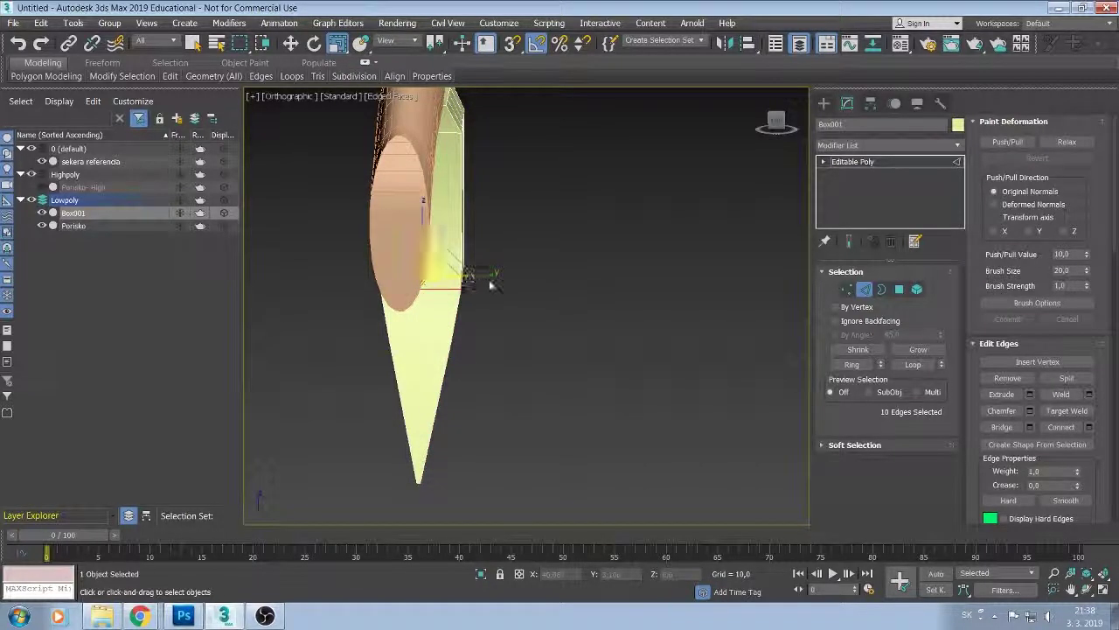
left_click_drag(468, 275, 486, 275)
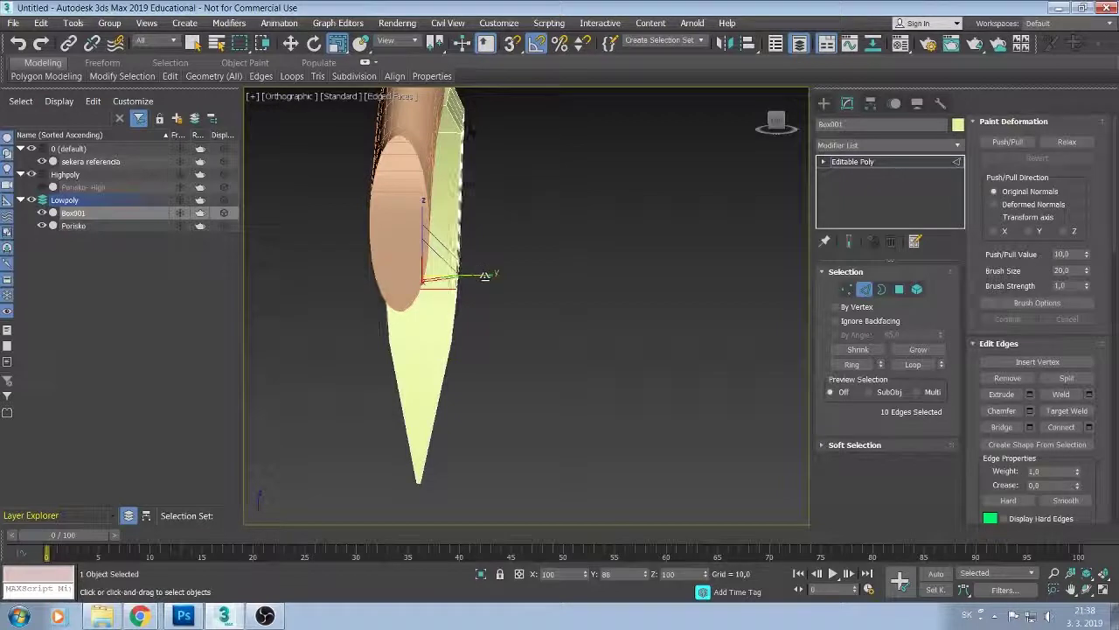
mouse_move(493, 320)
middle_mouse_down("alt")
mouse_move(586, 316)
mouse_move(551, 380)
middle_mouse_up("alt")
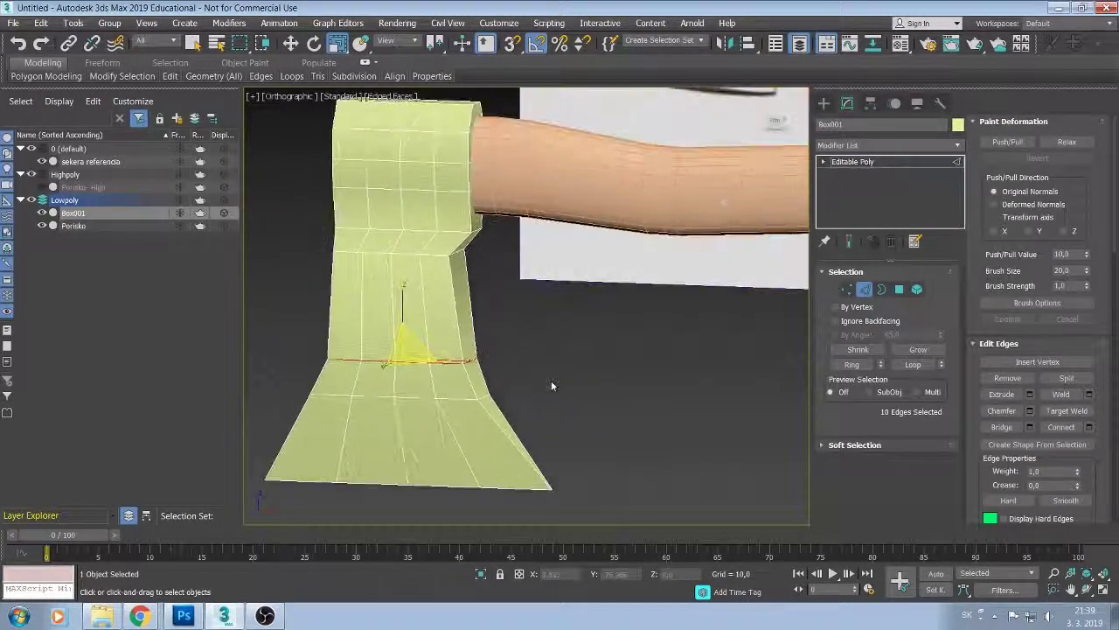
Undo a stray loop move, then shift the selected edges and lower blade loop sideways.
scroll(551, 381, "up", 2)
scroll(552, 381, "down", 5)
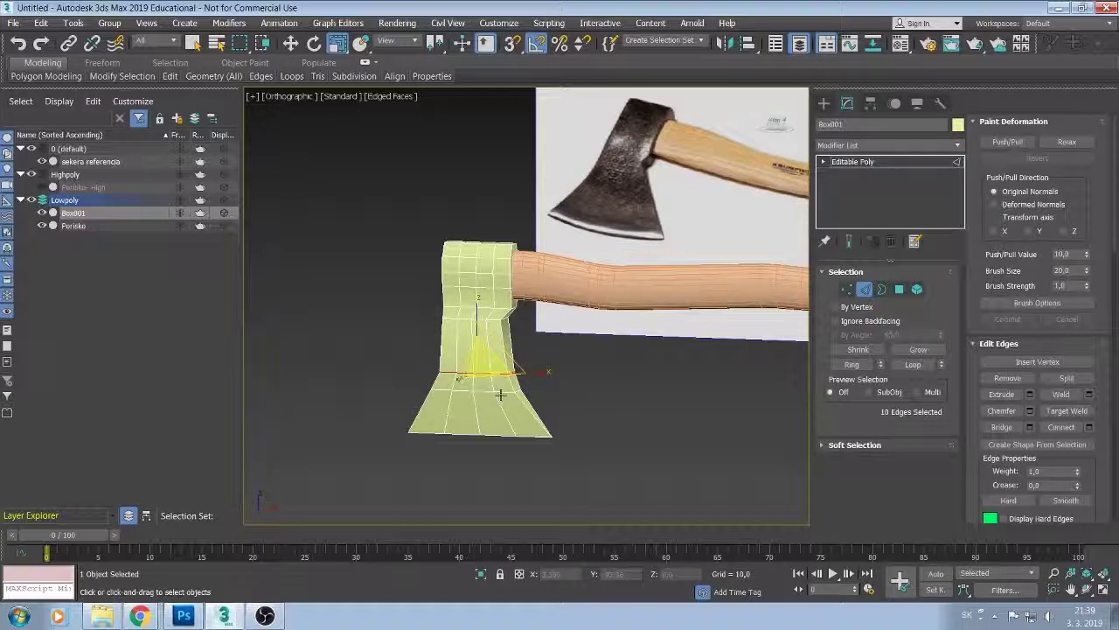
left_click_drag(500, 376, 549, 391)
key("ctrl+z")
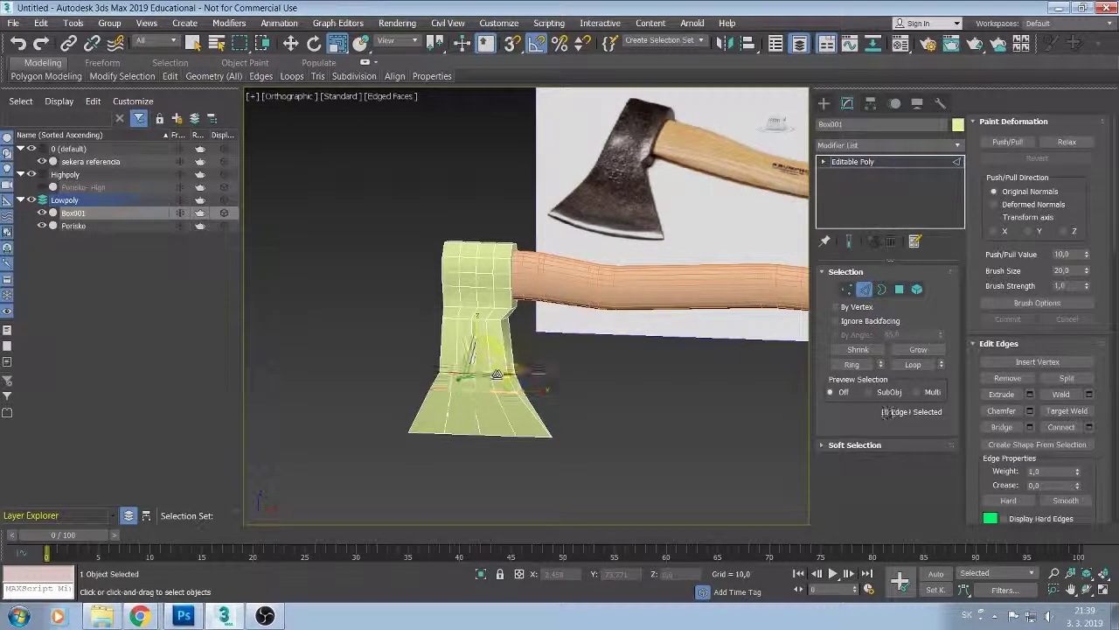
key("ctrl+z")
left_click(290, 43)
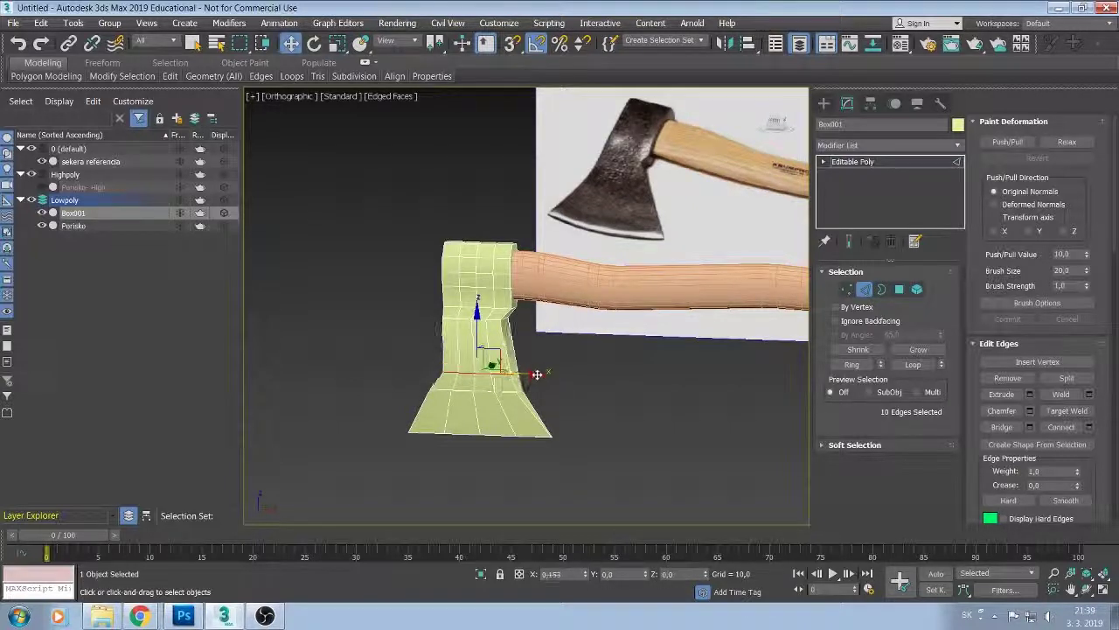
left_click_drag(534, 374, 533, 370)
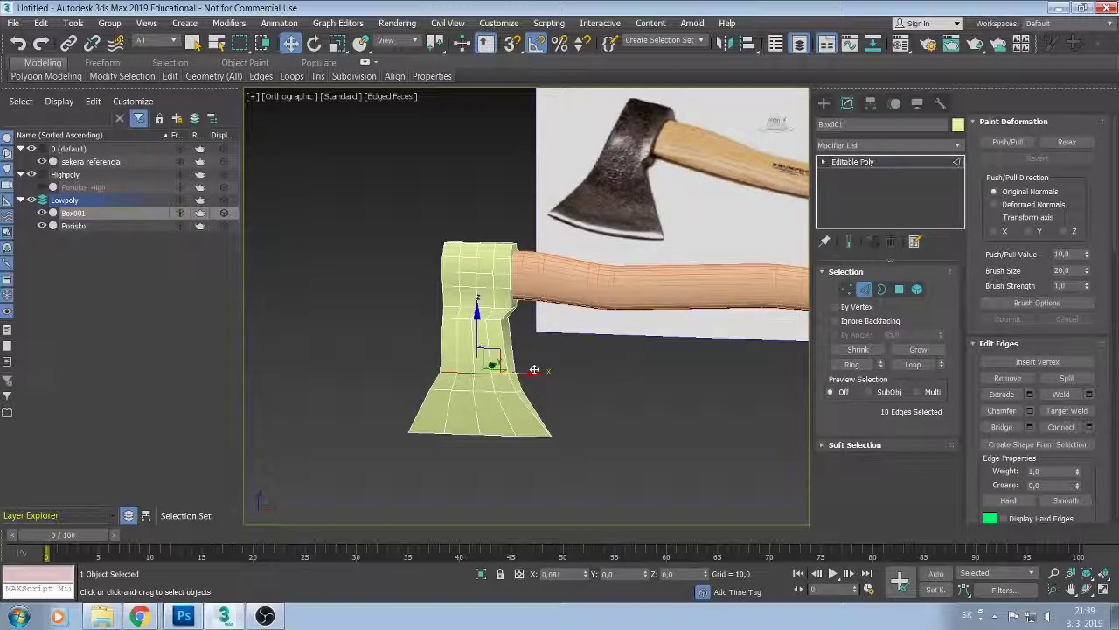
double_click(522, 387)
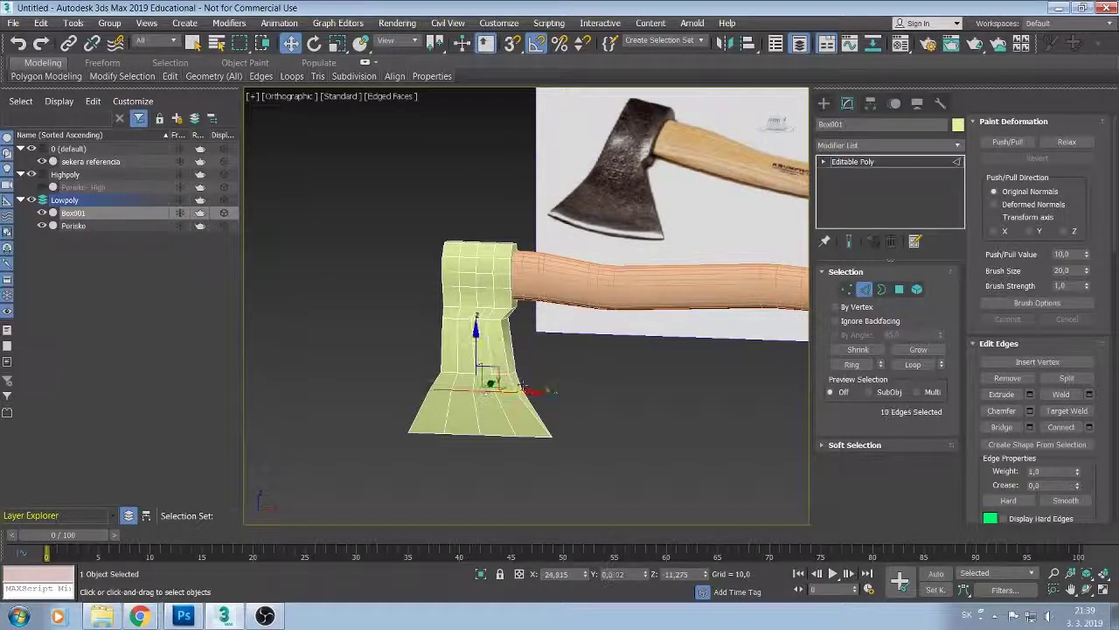
mouse_move(522, 387)
left_mouse_down()
mouse_move(534, 390)
mouse_move(501, 358)
left_mouse_up()
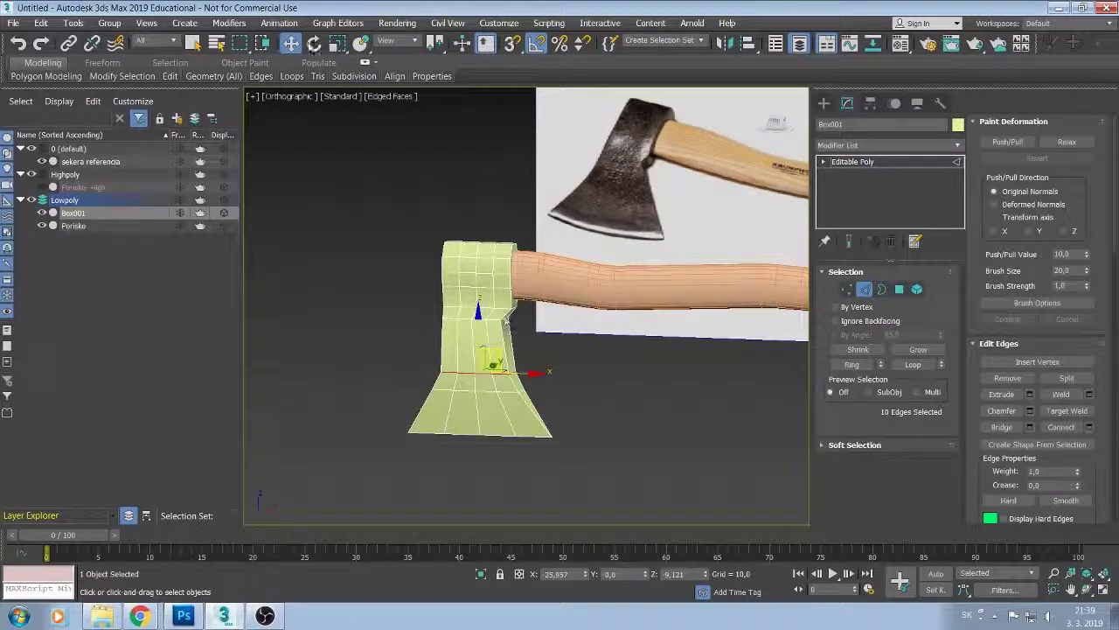
Select the horizontal loop across the blade, nudge it sideways and widen it slightly on X.
left_click(338, 43)
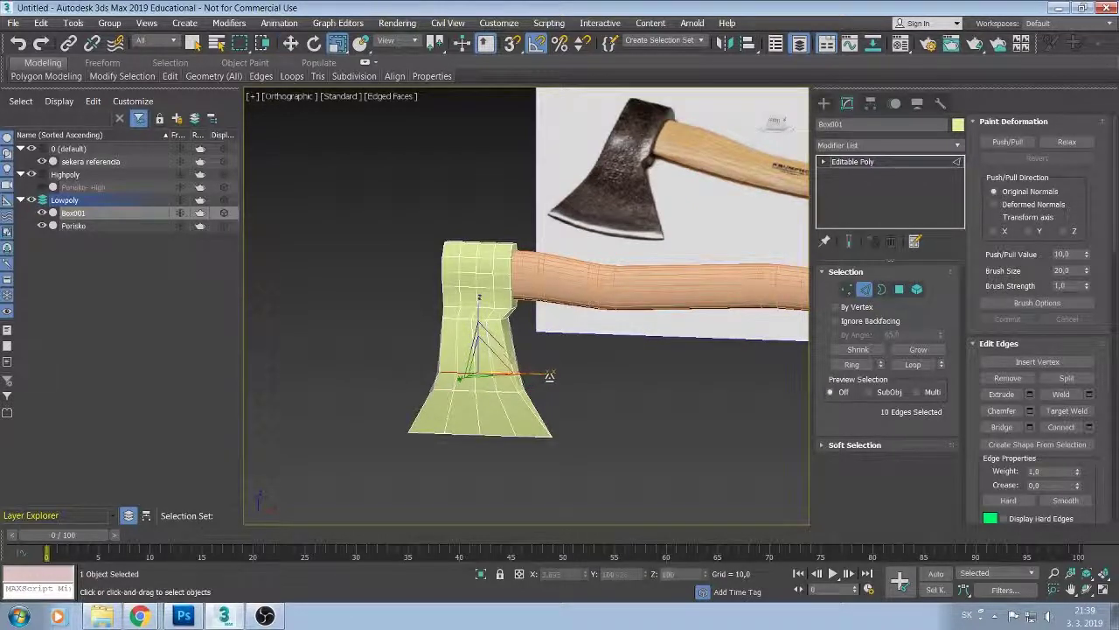
key("w")
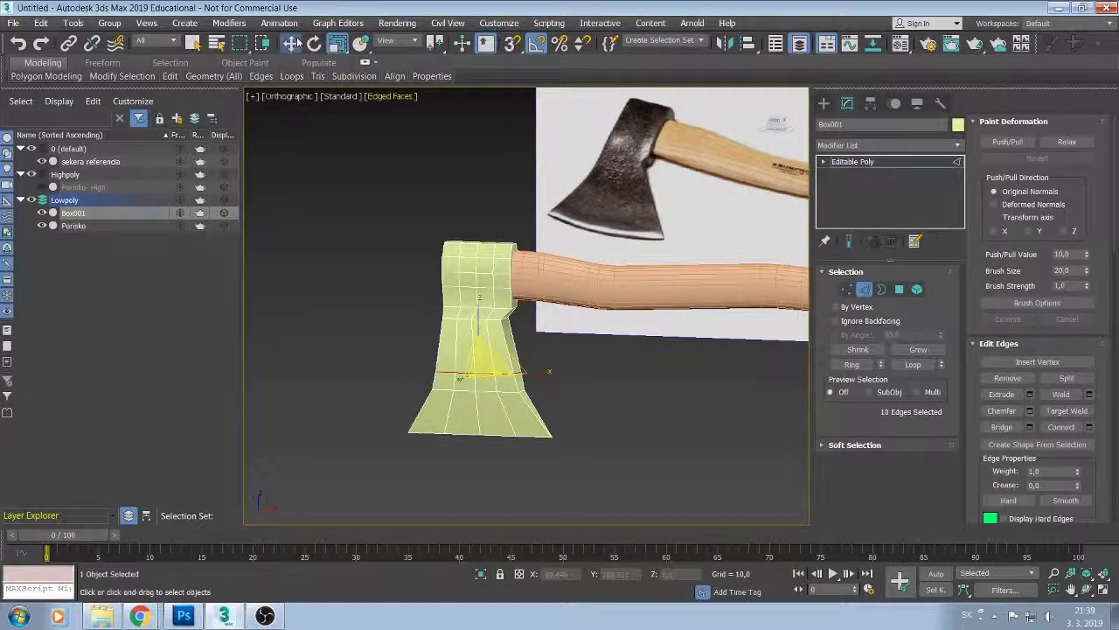
left_click_drag(540, 380, 543, 375)
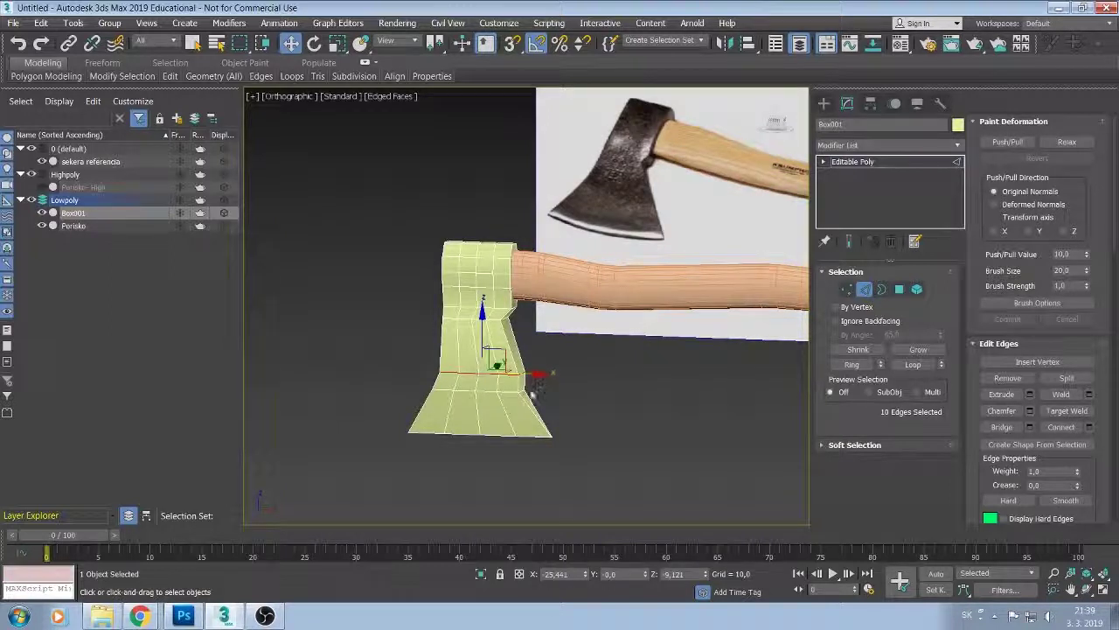
left_click(525, 391)
double_click(535, 393)
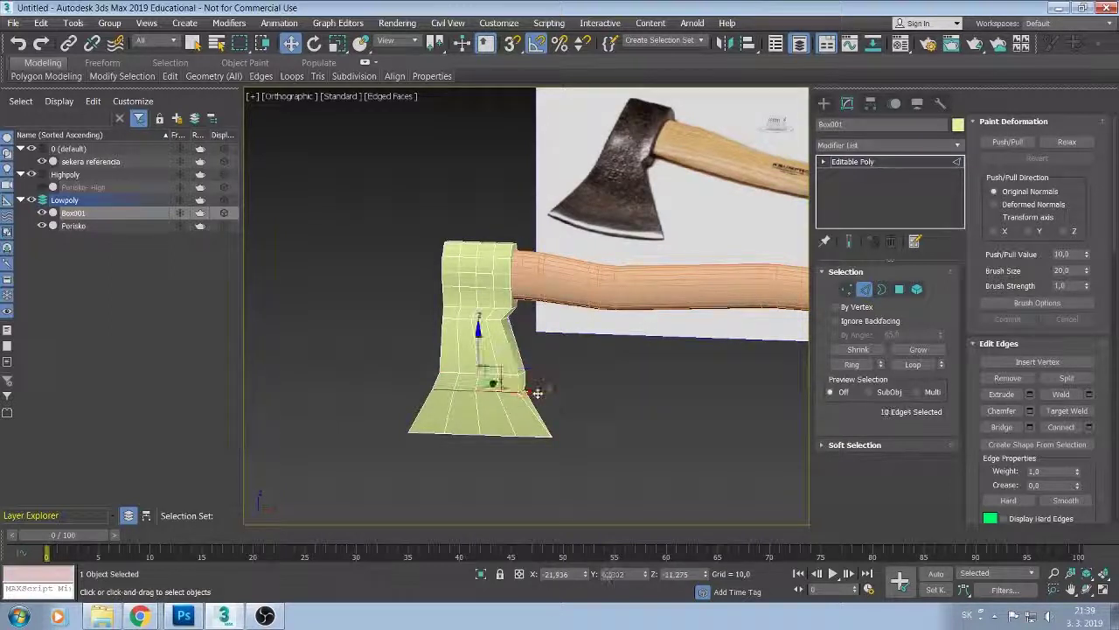
left_click_drag(540, 392, 542, 393)
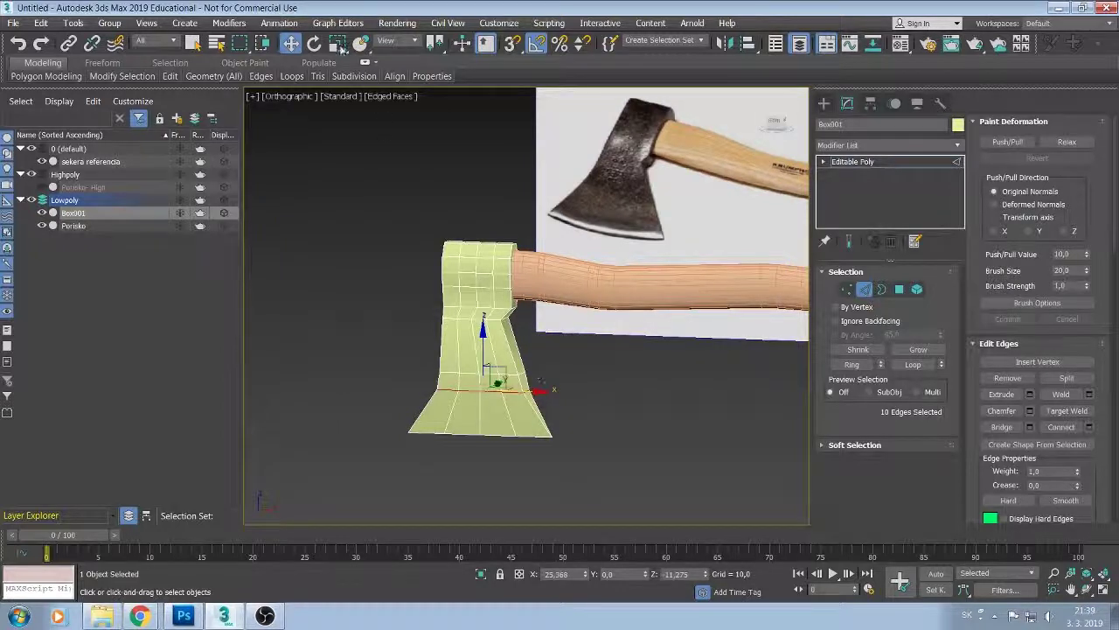
key("r")
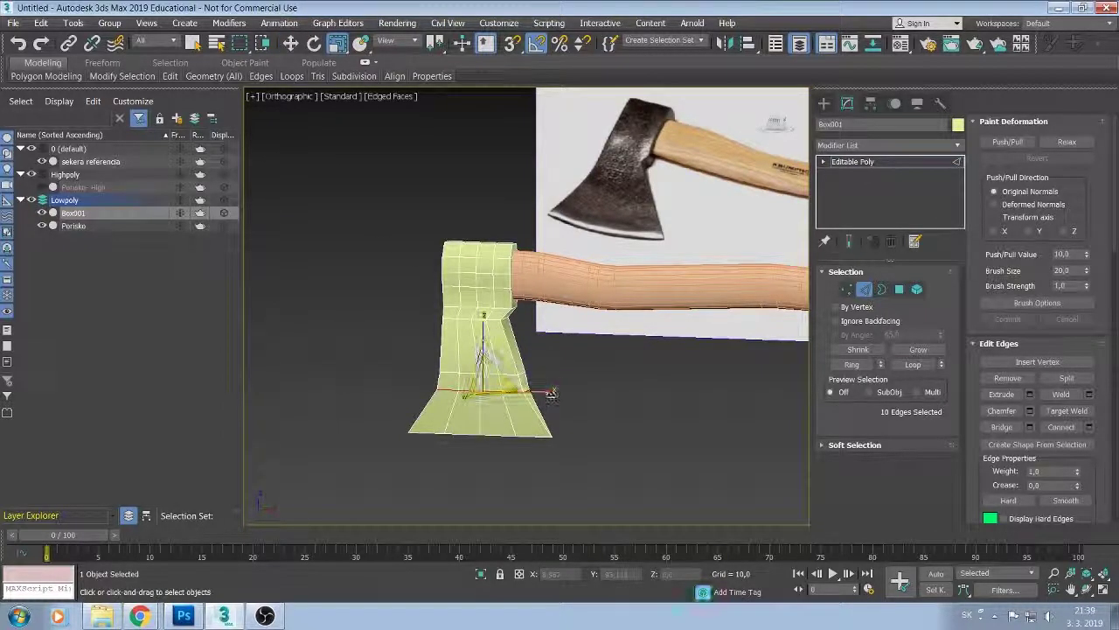
left_click_drag(542, 392, 555, 392)
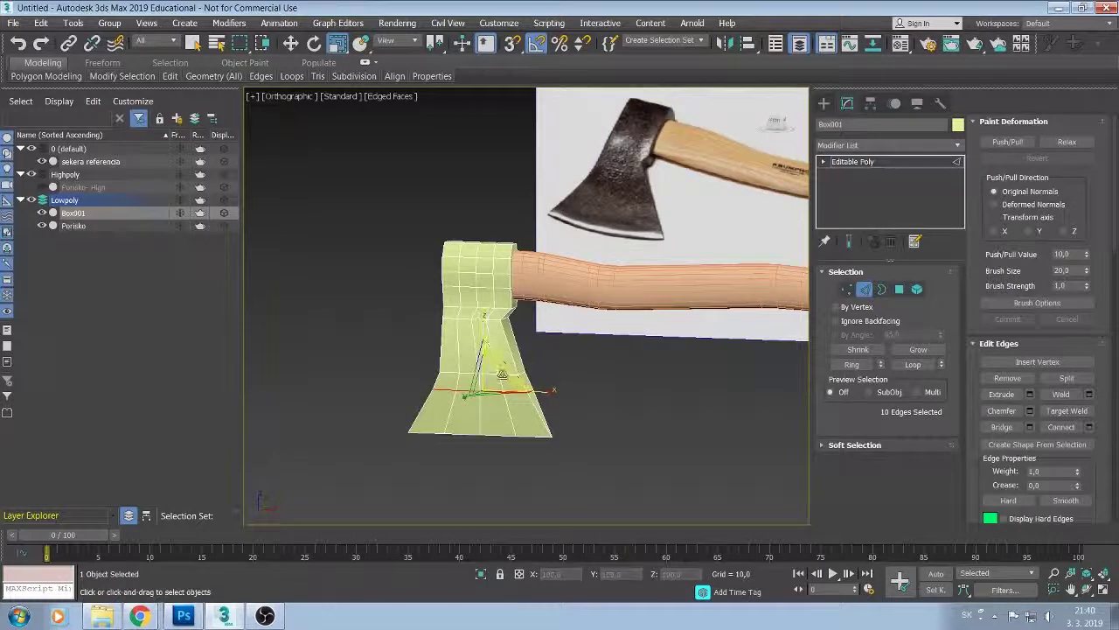
Widen the upper head loops to about 107% on X and adjust the lower edges sideways.
double_click(523, 373)
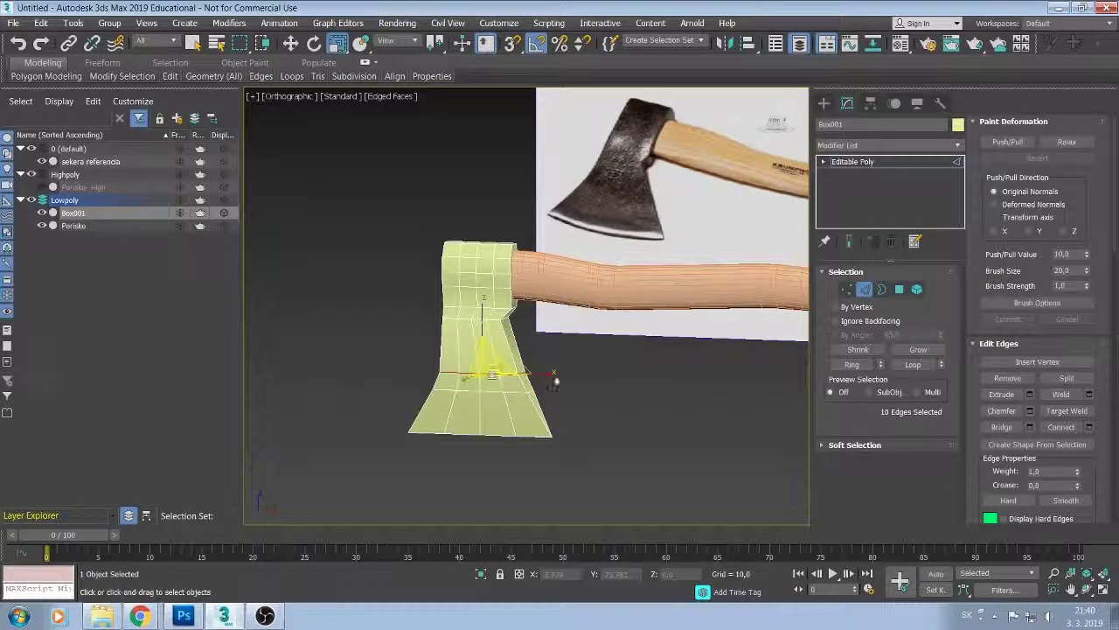
left_click_drag(549, 373, 551, 374)
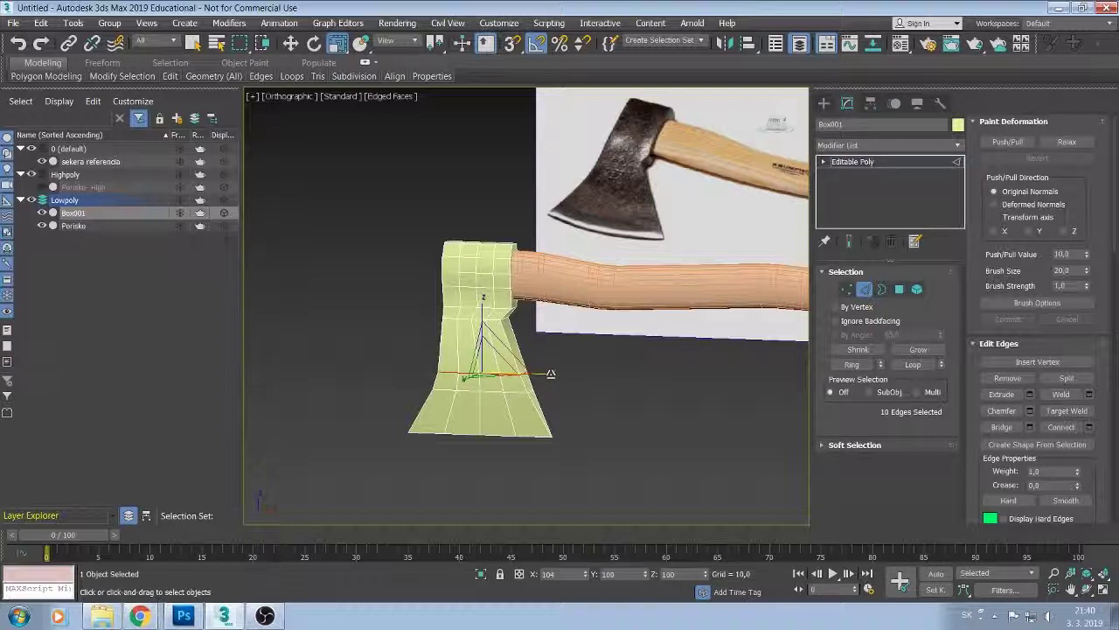
left_click(473, 317)
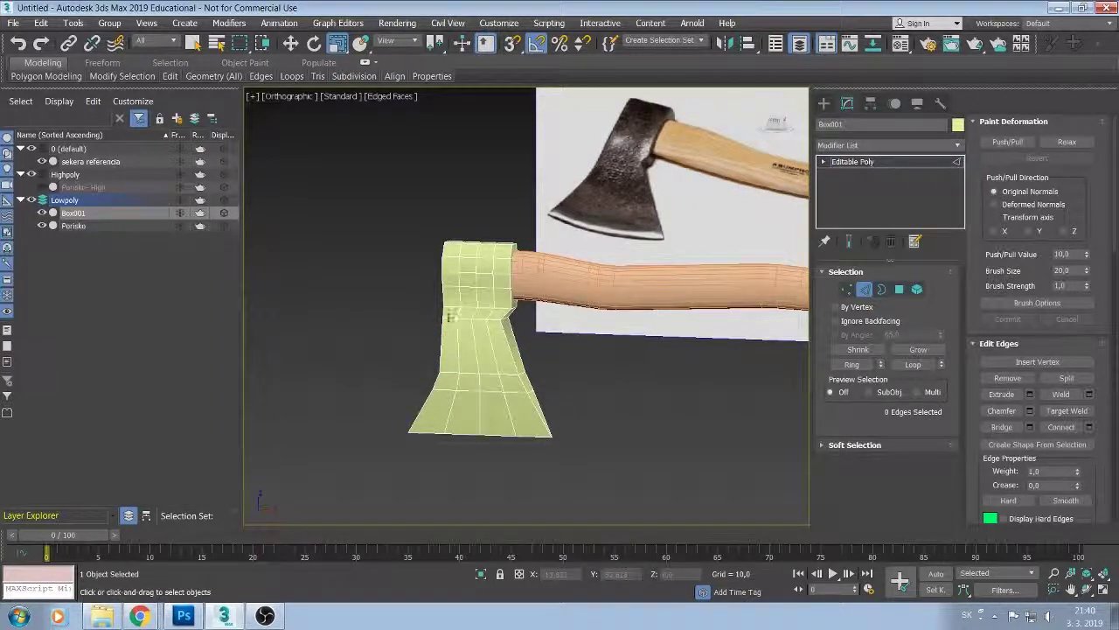
double_click(474, 271)
left_click_drag(450, 317, 544, 318)
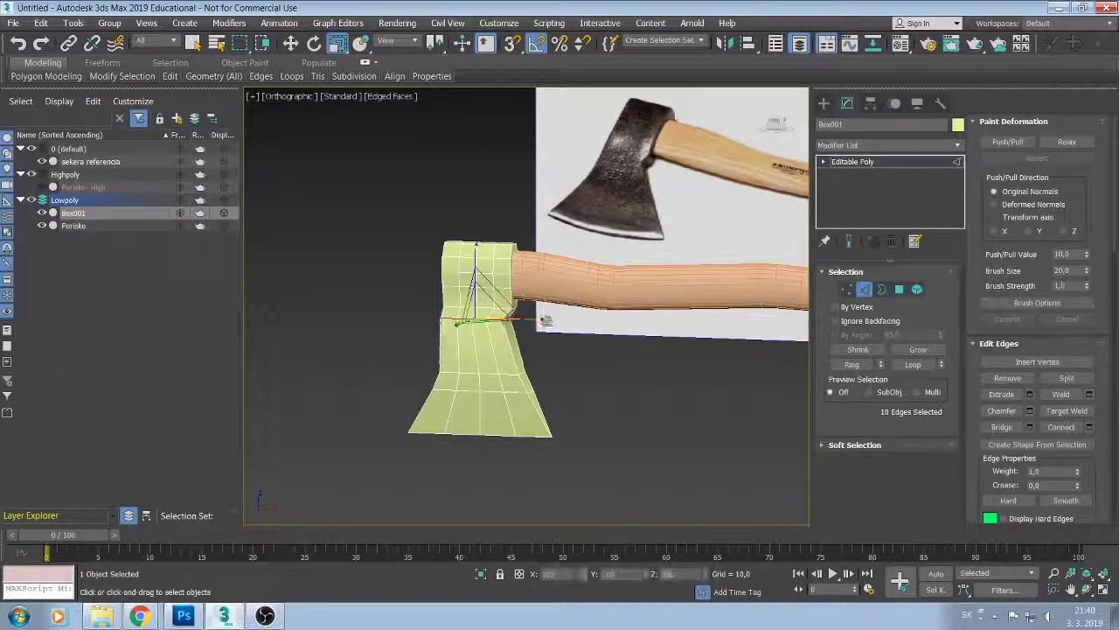
left_click_drag(544, 320, 543, 322)
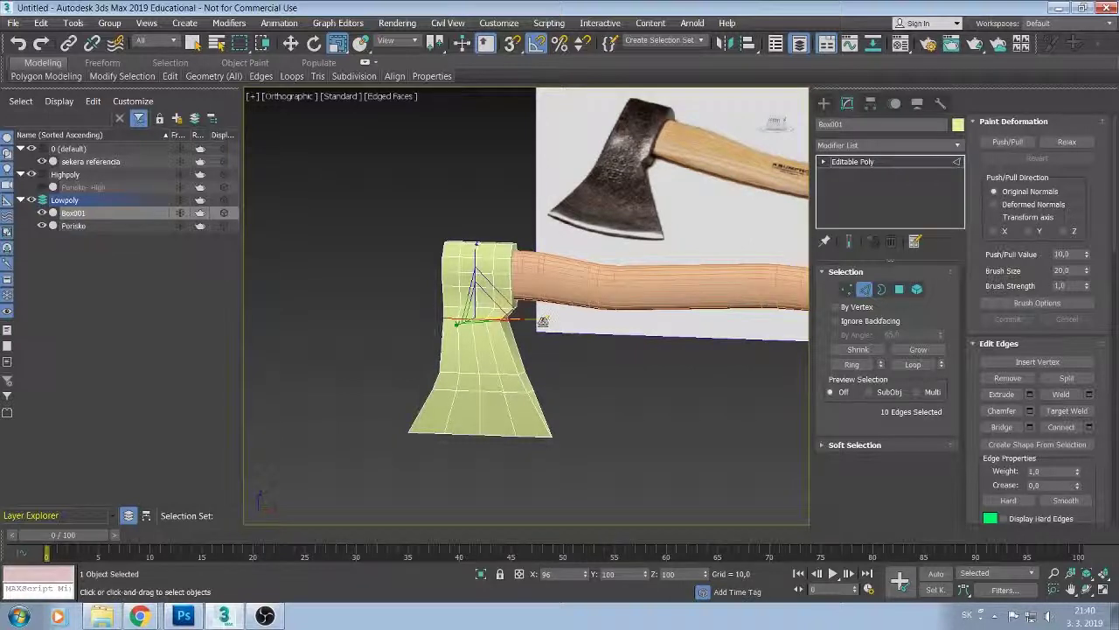
left_click_drag(543, 321, 542, 321)
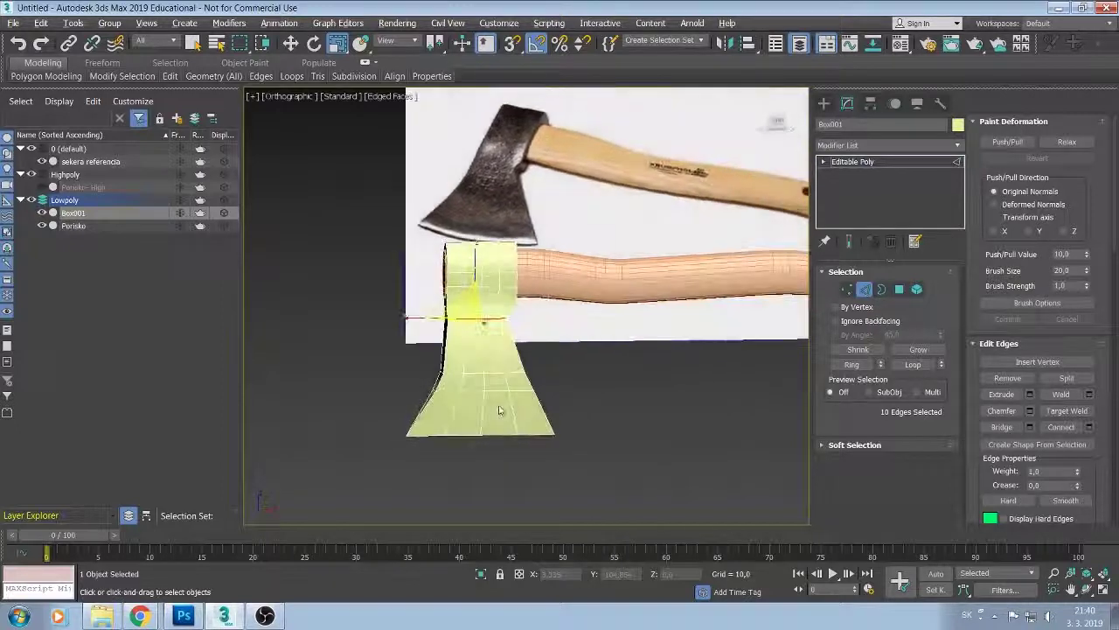
mouse_move(482, 383)
left_mouse_down()
mouse_move(485, 372)
mouse_move(455, 398)
mouse_move(425, 387)
left_mouse_up()
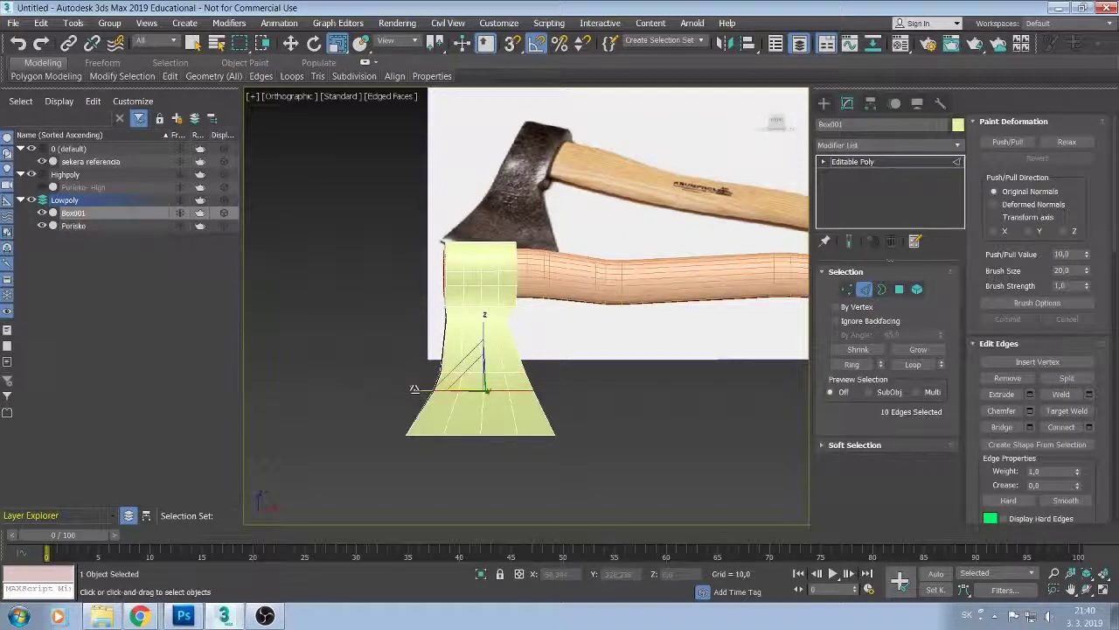
left_click_drag(415, 387, 413, 391)
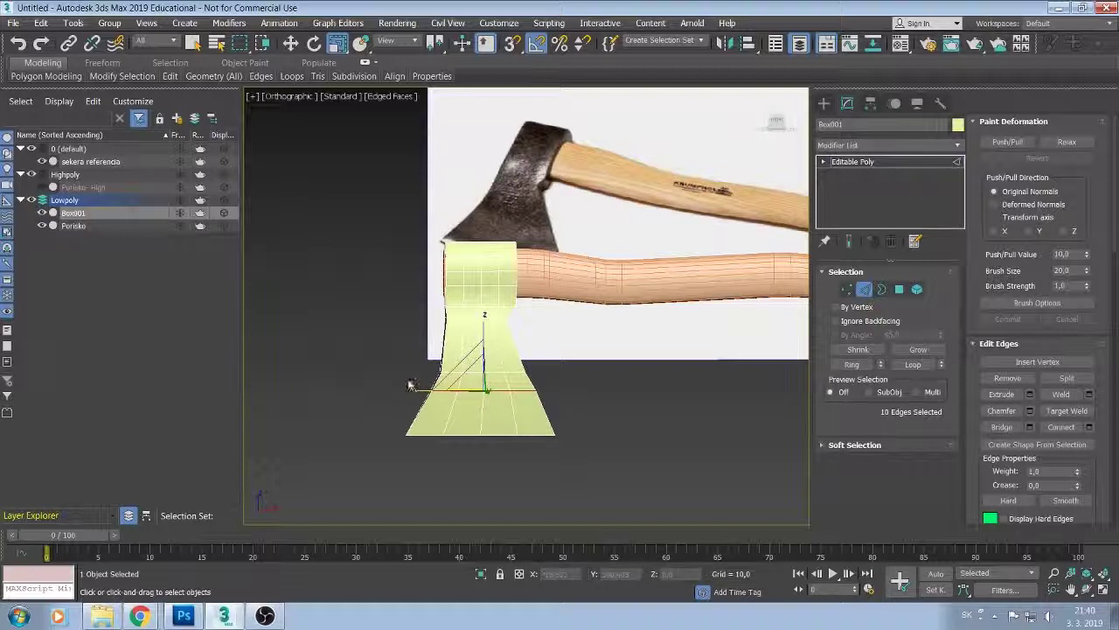
left_click(293, 45)
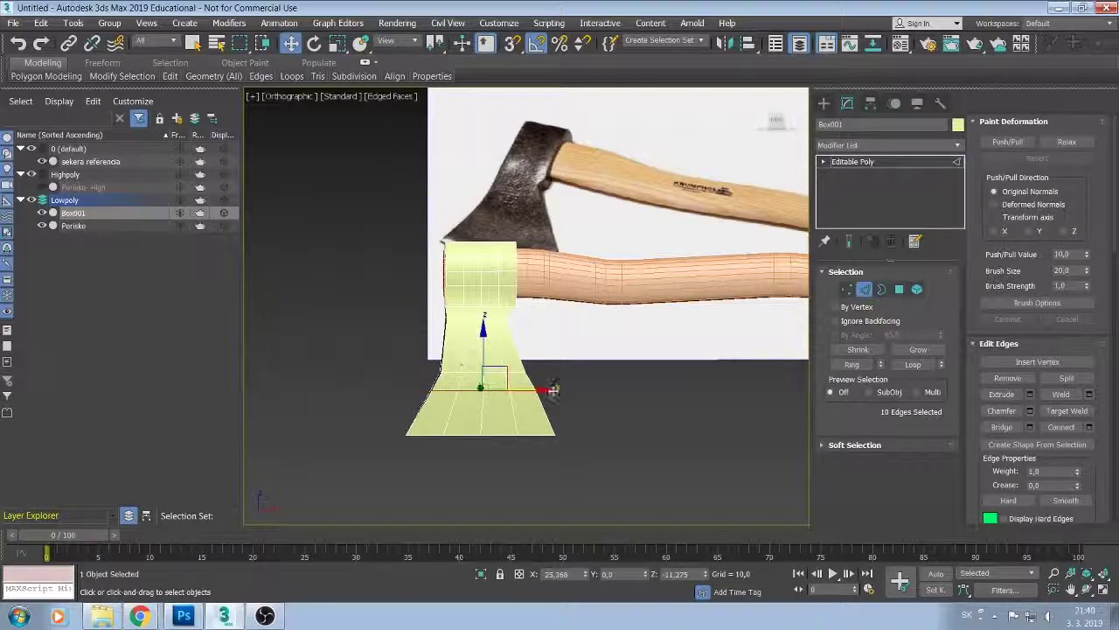
left_click_drag(543, 390, 545, 392)
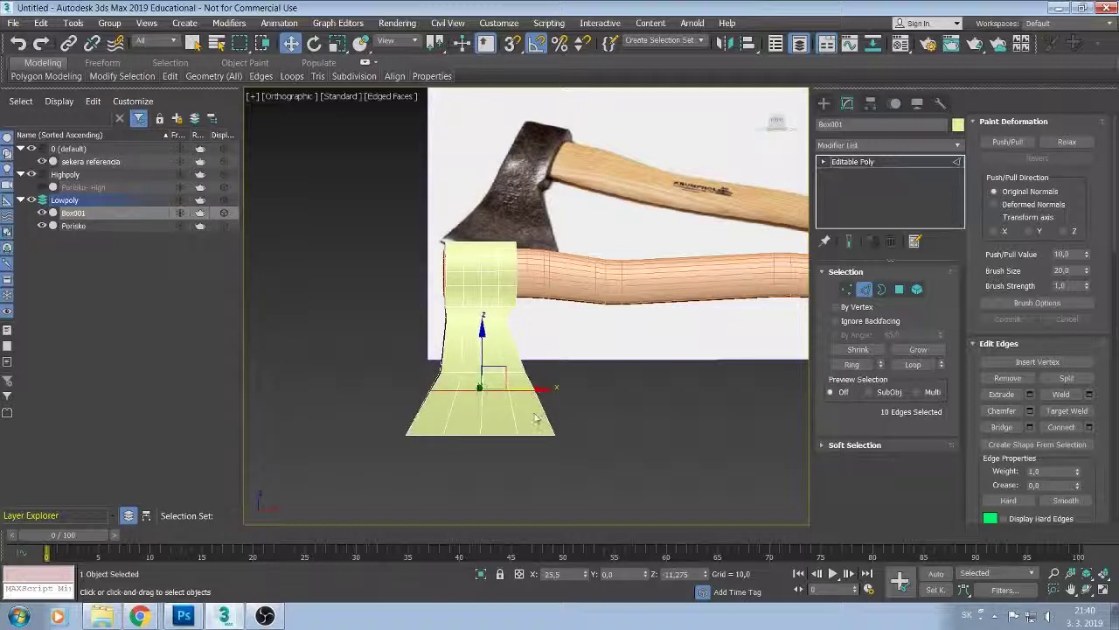
middle_click_drag(546, 392, 426, 414, "alt")
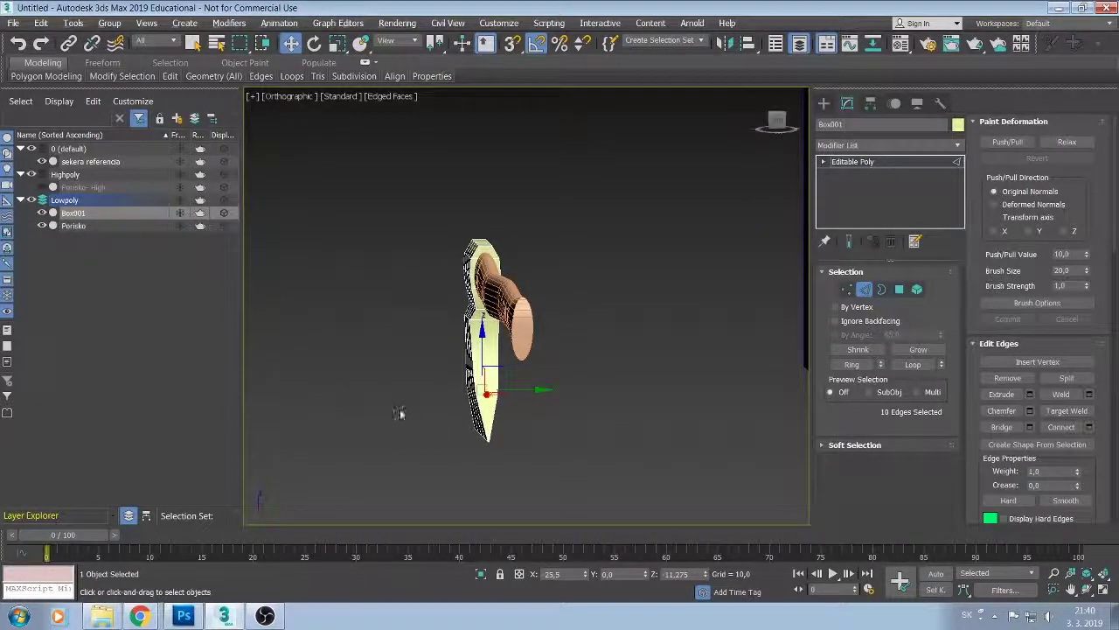
Scale the selected ten-edge blade loop thinner on Y to about 80%.
middle_click_drag(399, 413, 450, 414, "alt")
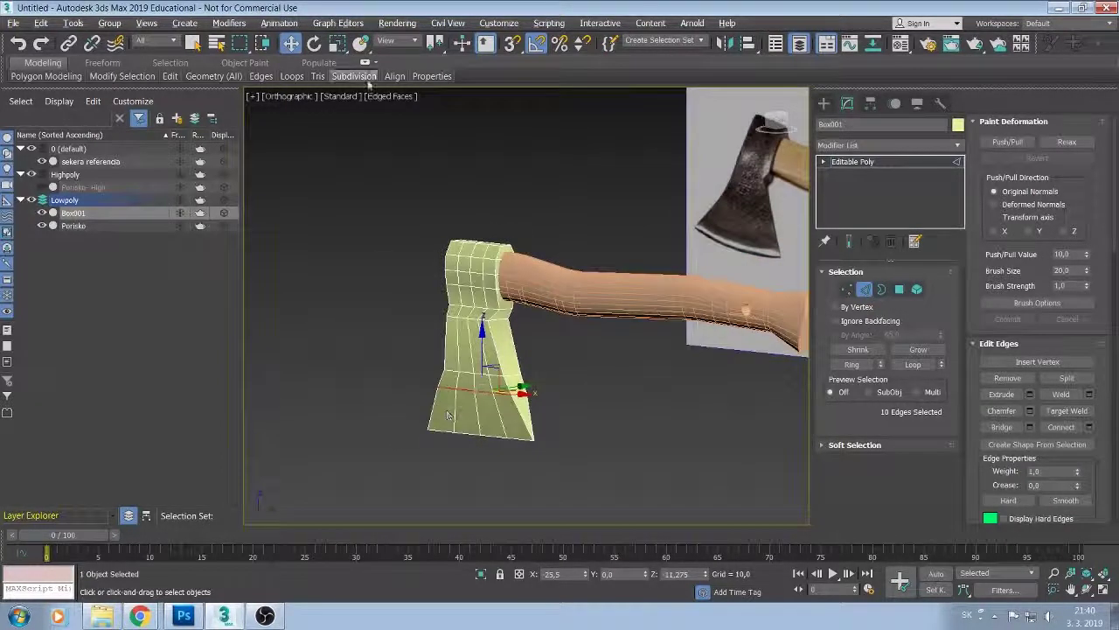
left_click(338, 43)
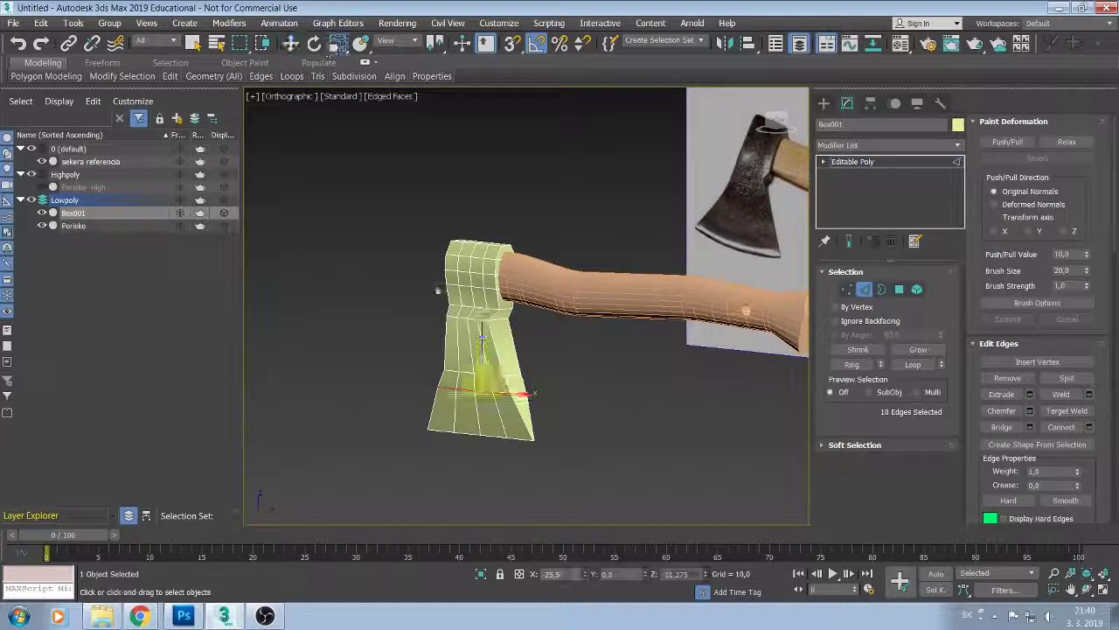
middle_click_drag(429, 399, 426, 400, "alt")
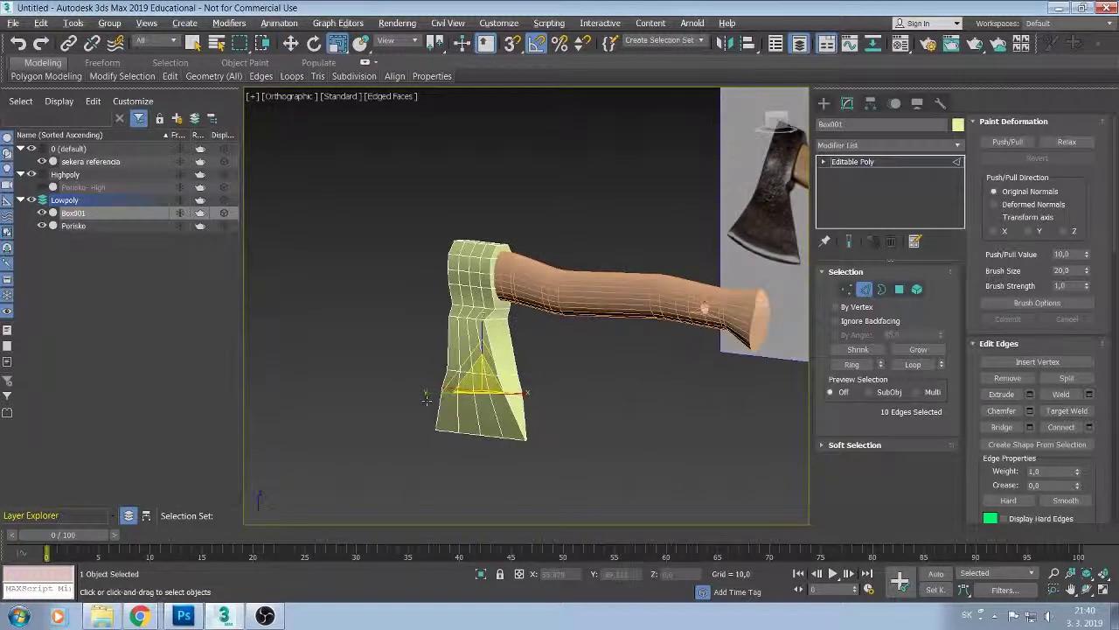
left_click_drag(425, 391, 434, 393)
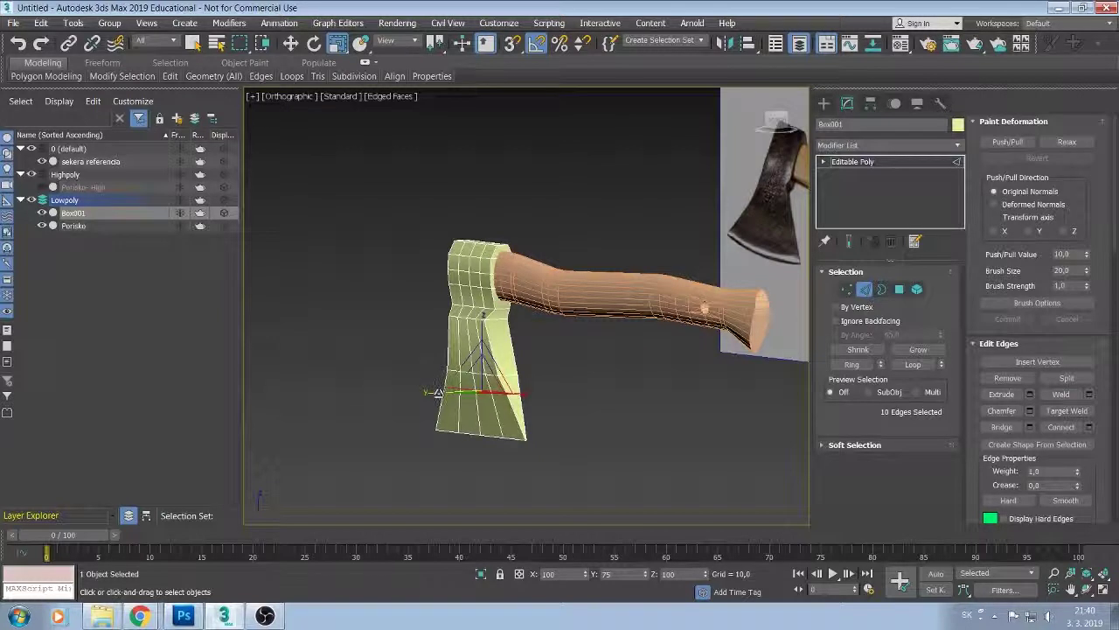
left_click(451, 371)
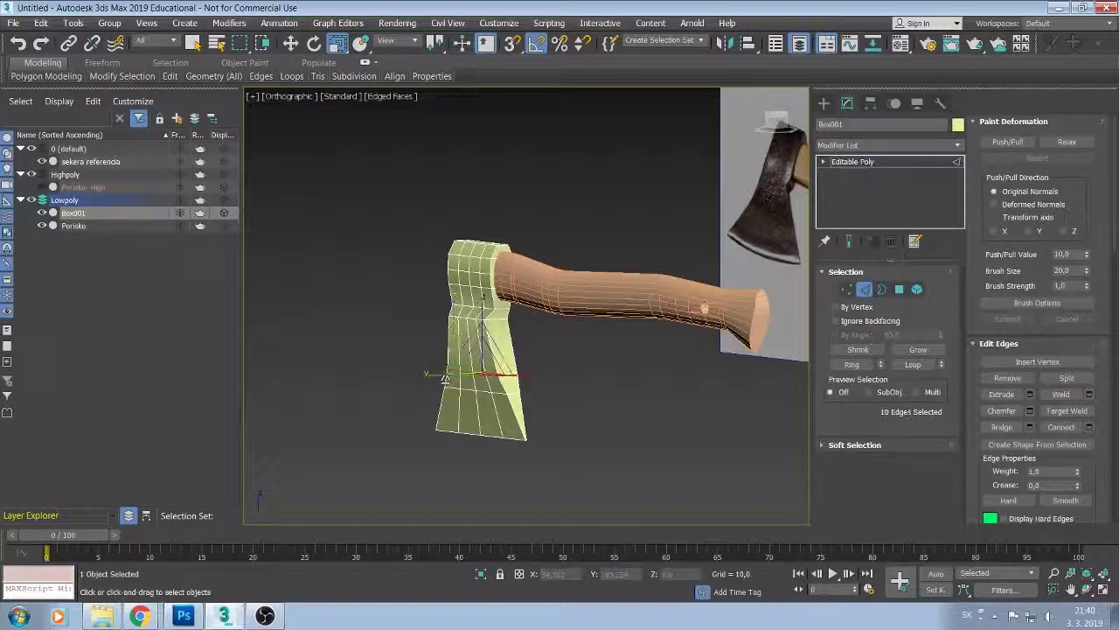
key("ctrl+z")
left_click_drag(431, 375, 435, 377)
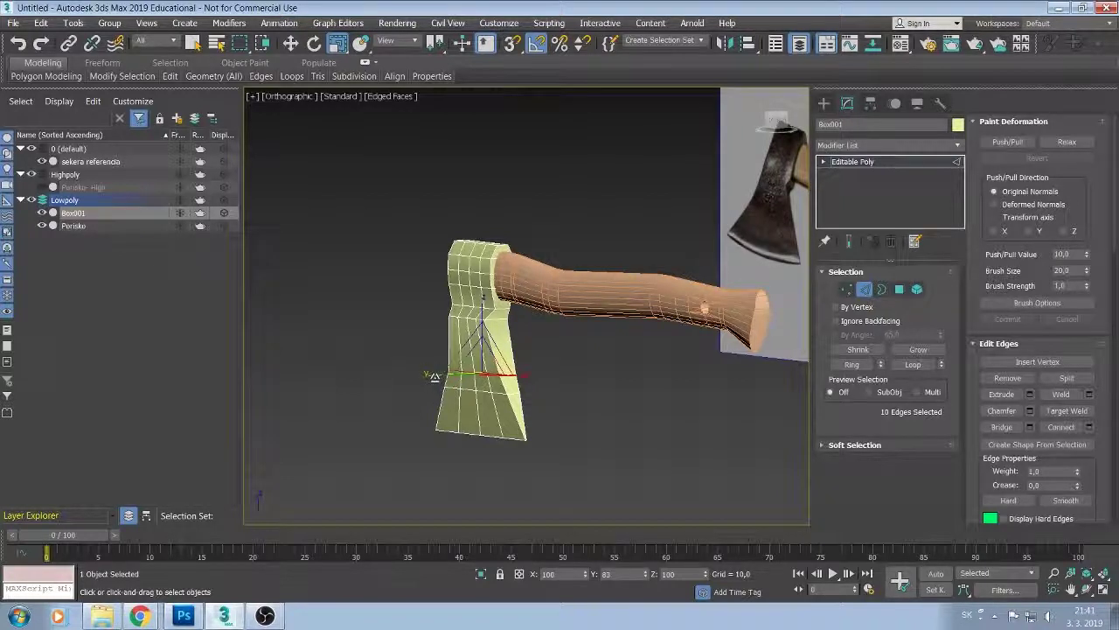
middle_click_drag(432, 375, 511, 429, "alt")
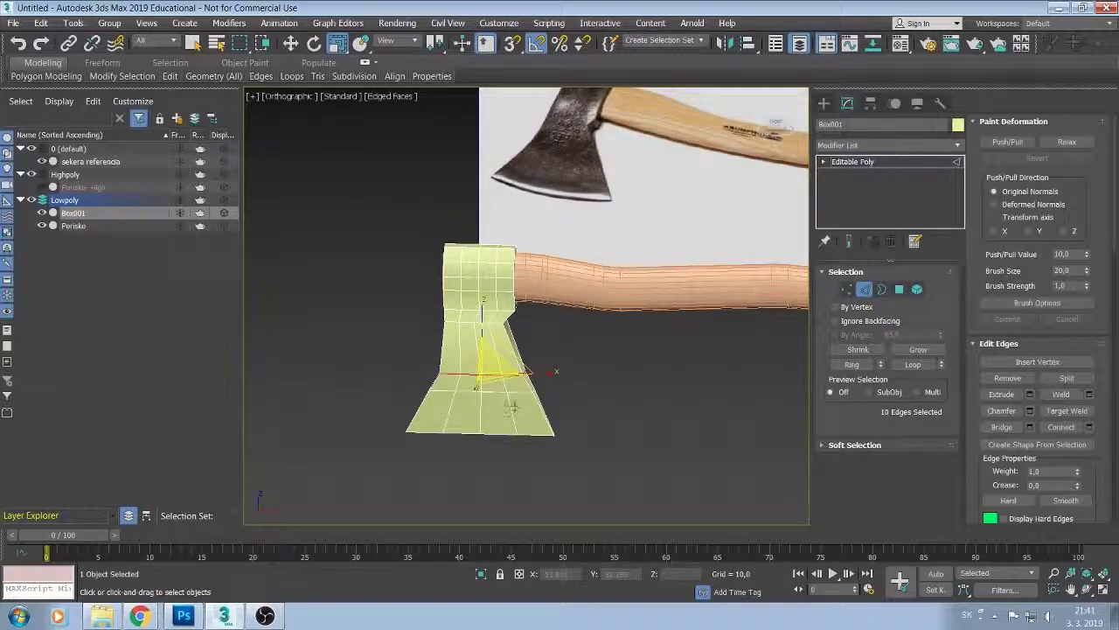
mouse_move(513, 405)
middle_mouse_down("alt")
mouse_move(480, 402)
mouse_move(466, 334)
middle_mouse_up("alt")
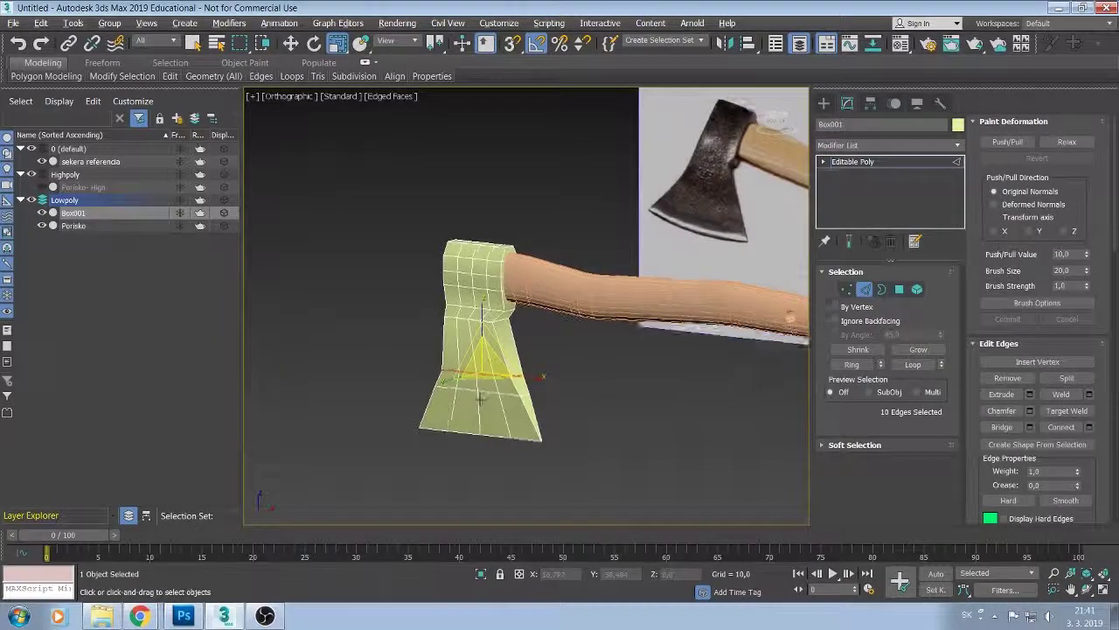
Select a horizontal loop around the blade and move it further down the blade.
double_click(466, 318, "ctrl")
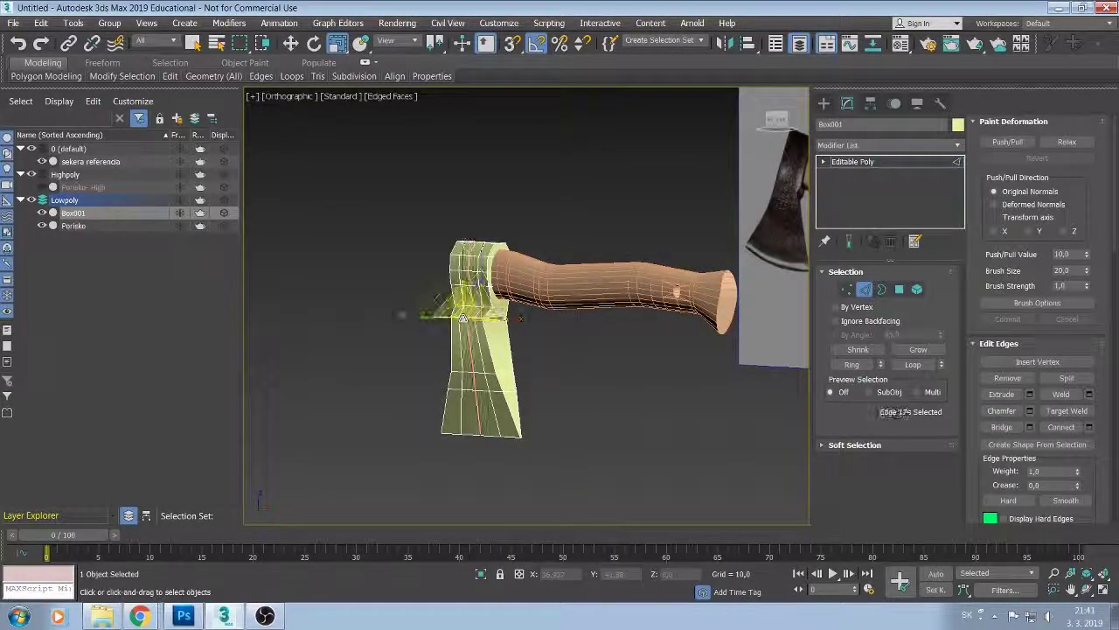
left_click(455, 288)
double_click(463, 313)
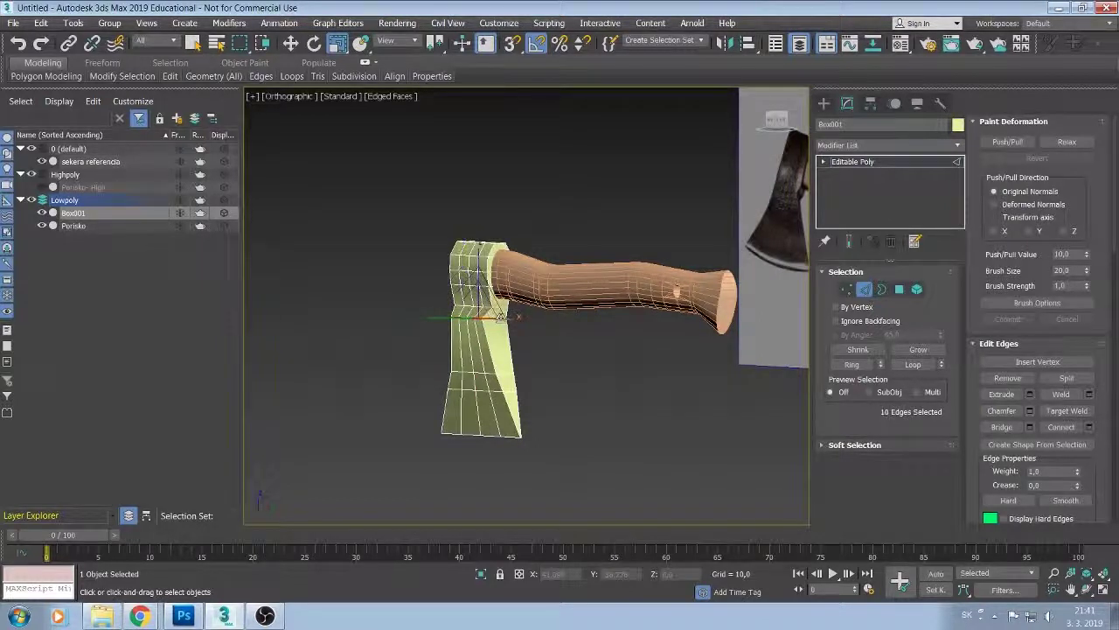
double_click(454, 317)
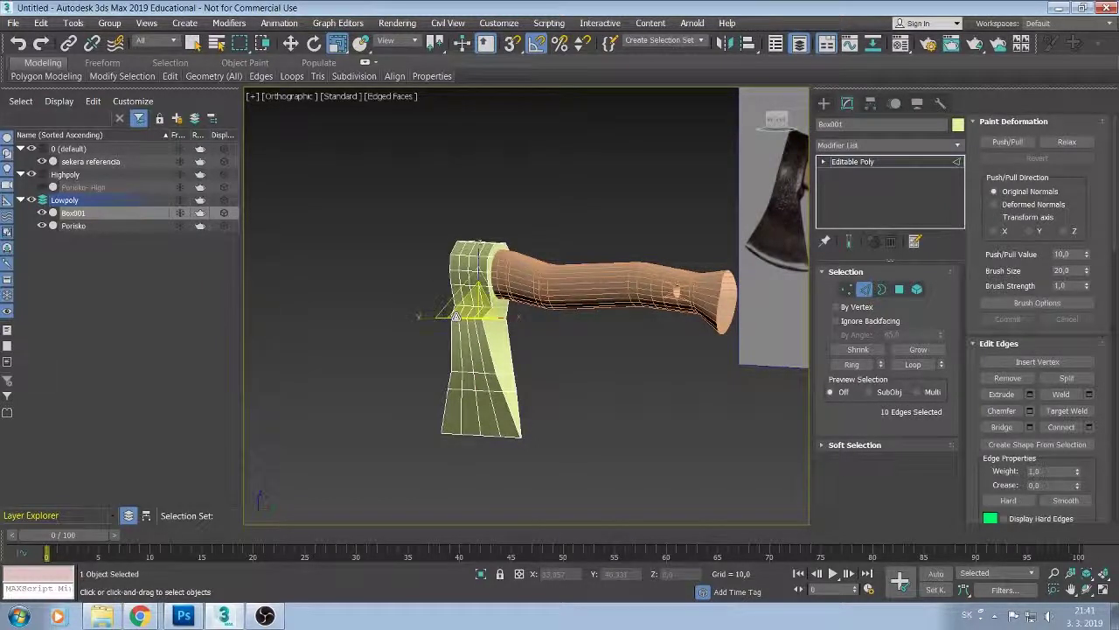
left_click_drag(422, 318, 434, 321)
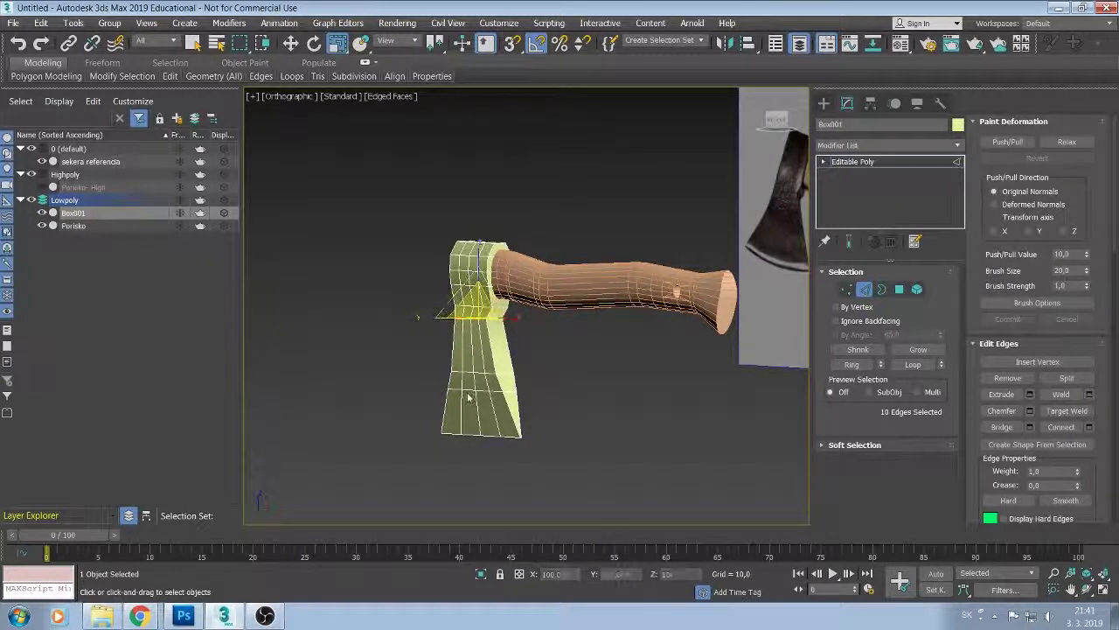
mouse_move(438, 321)
middle_mouse_down("alt")
mouse_move(511, 408)
mouse_move(459, 401)
middle_mouse_up("alt")
left_click_drag(420, 319, 420, 374)
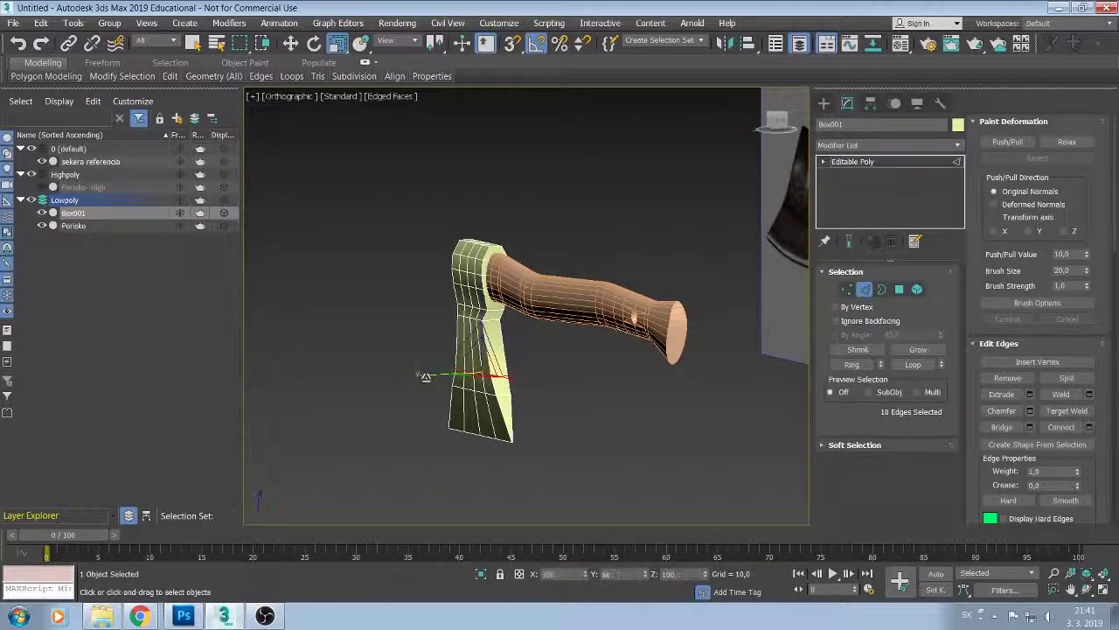
mouse_move(429, 379)
left_mouse_down()
mouse_move(438, 375)
mouse_move(420, 392)
left_mouse_up()
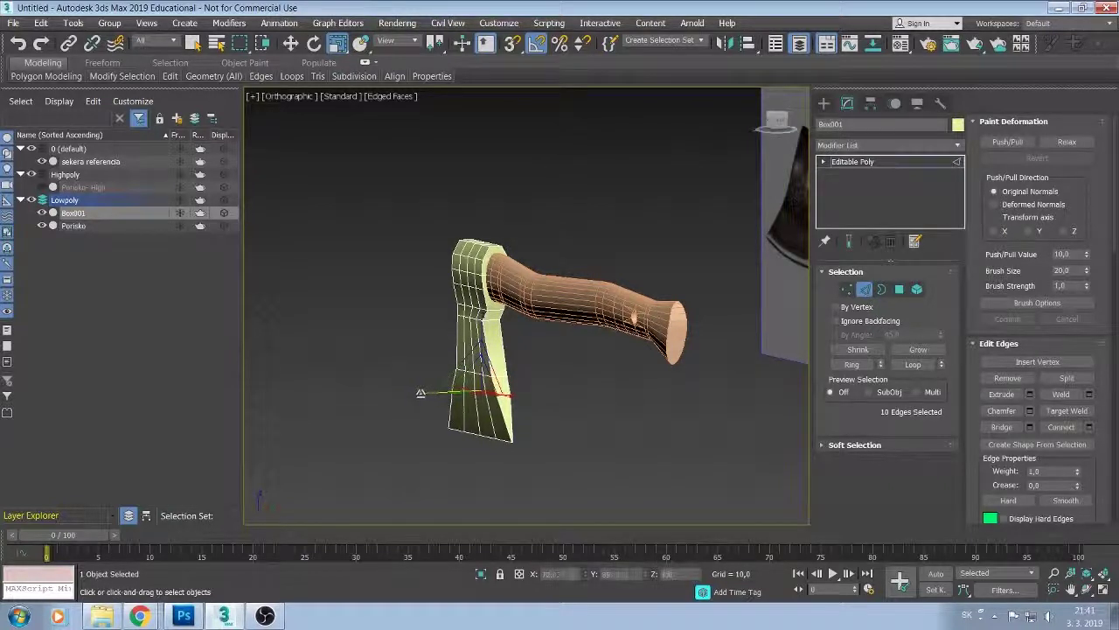
Select a lower blade loop and scale it slightly thinner on Y, to about 89%.
left_click(553, 401)
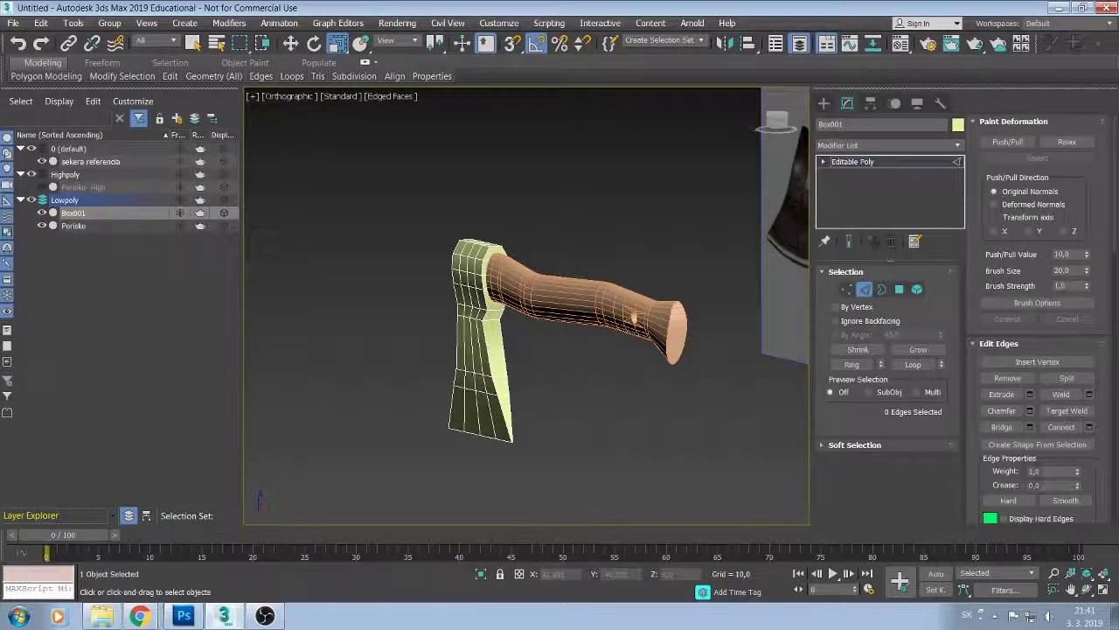
double_click(488, 320)
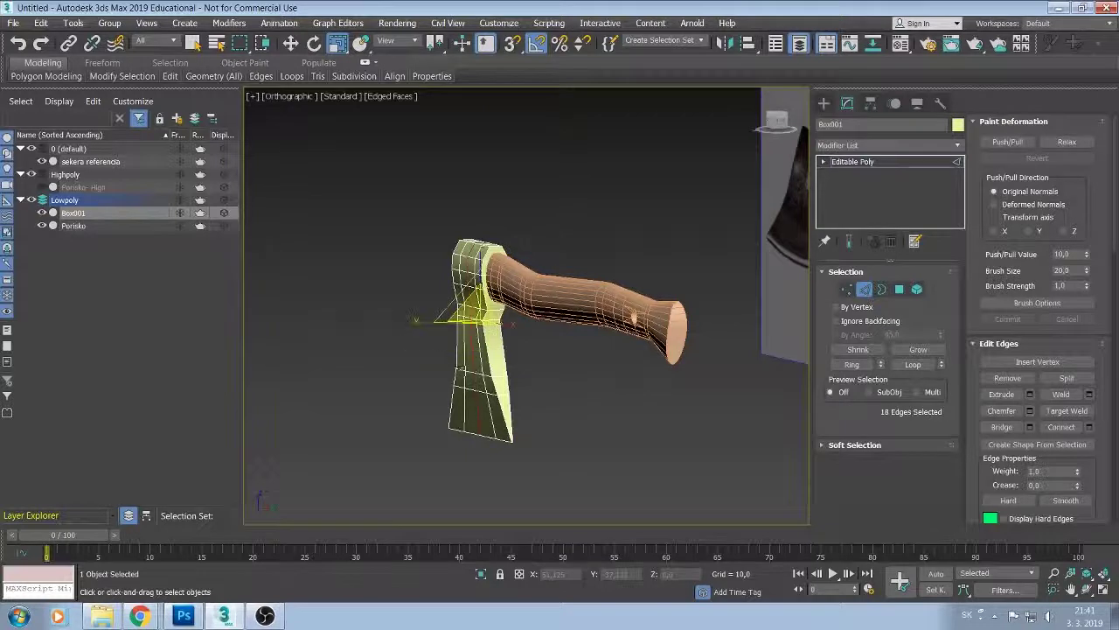
double_click(479, 372)
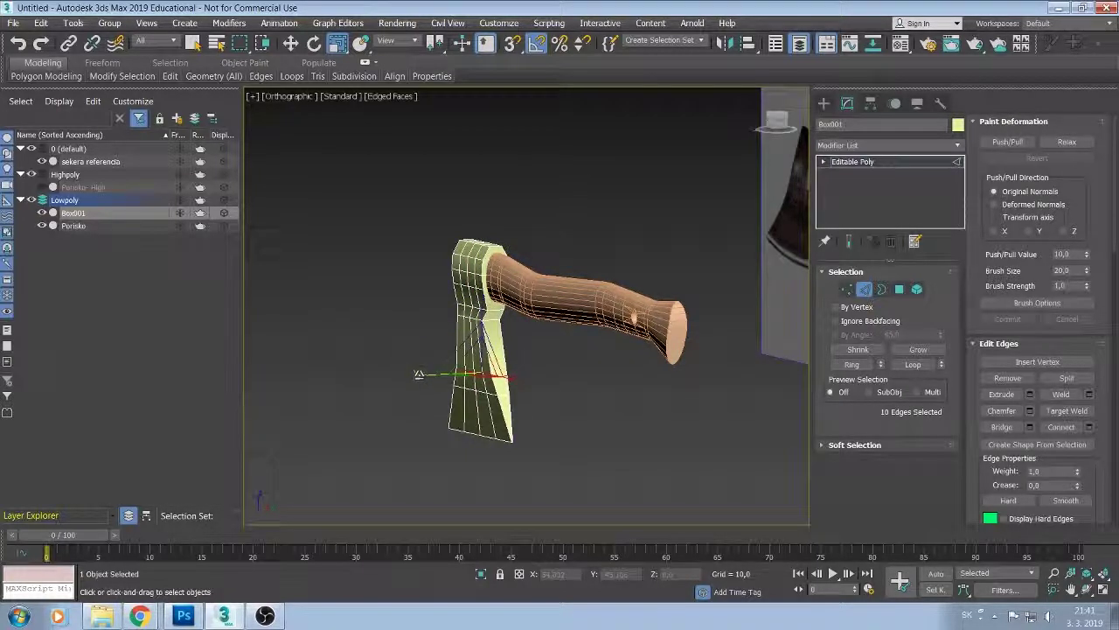
left_click_drag(419, 374, 423, 375)
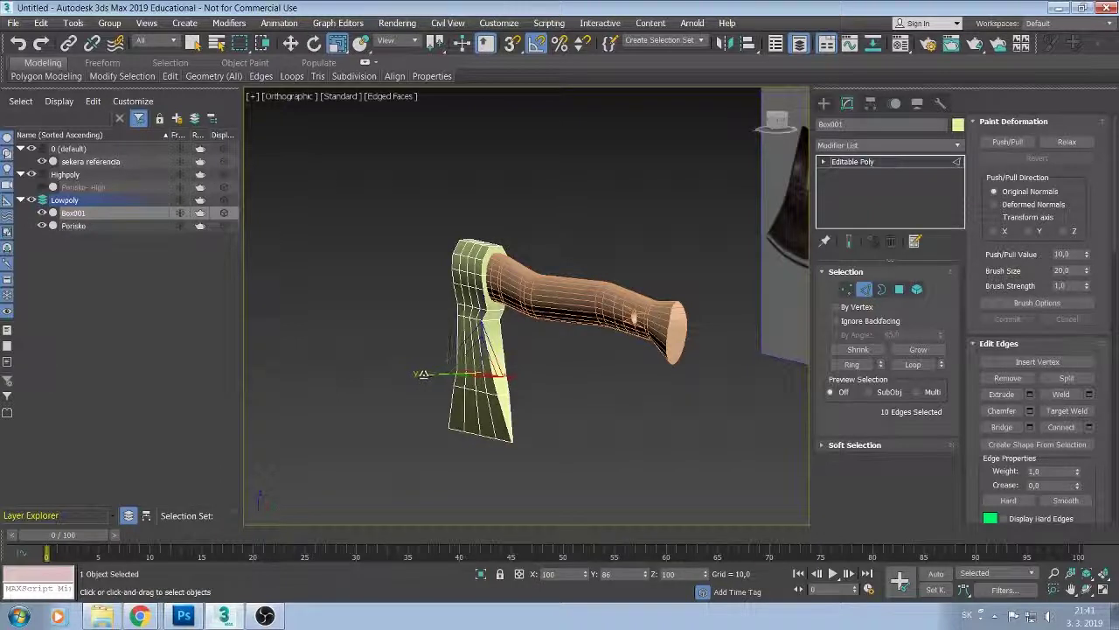
mouse_move(423, 376)
middle_mouse_down("alt")
mouse_move(438, 420)
mouse_move(480, 423)
mouse_move(490, 376)
middle_mouse_up("alt")
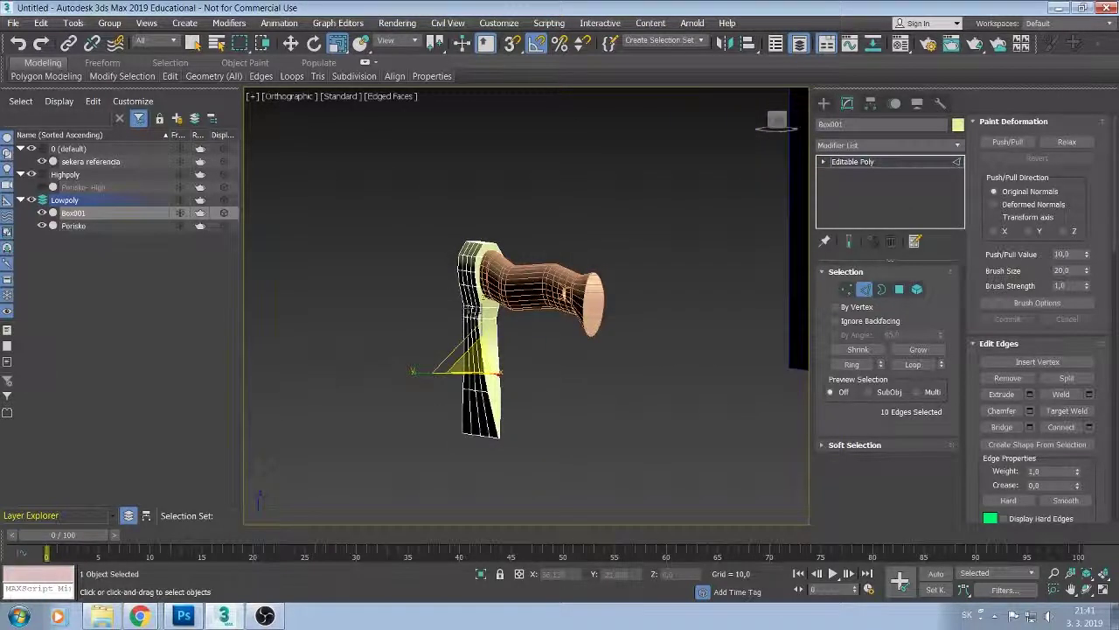
Thin two lower blade loops slightly on Y, one after the other.
scroll(477, 368, "up", 4)
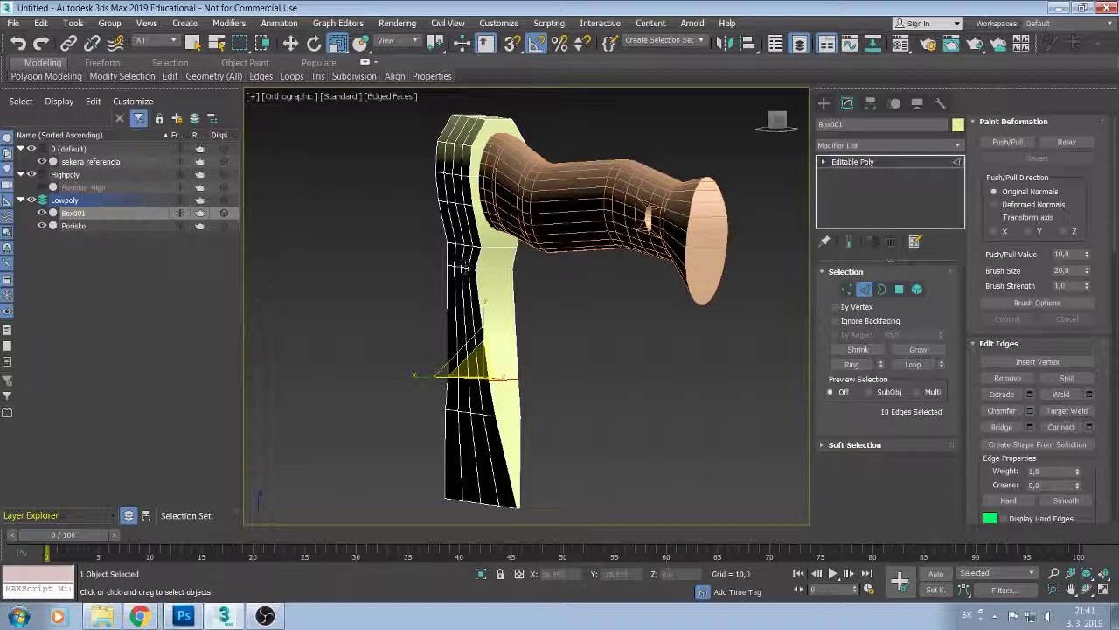
double_click(465, 270)
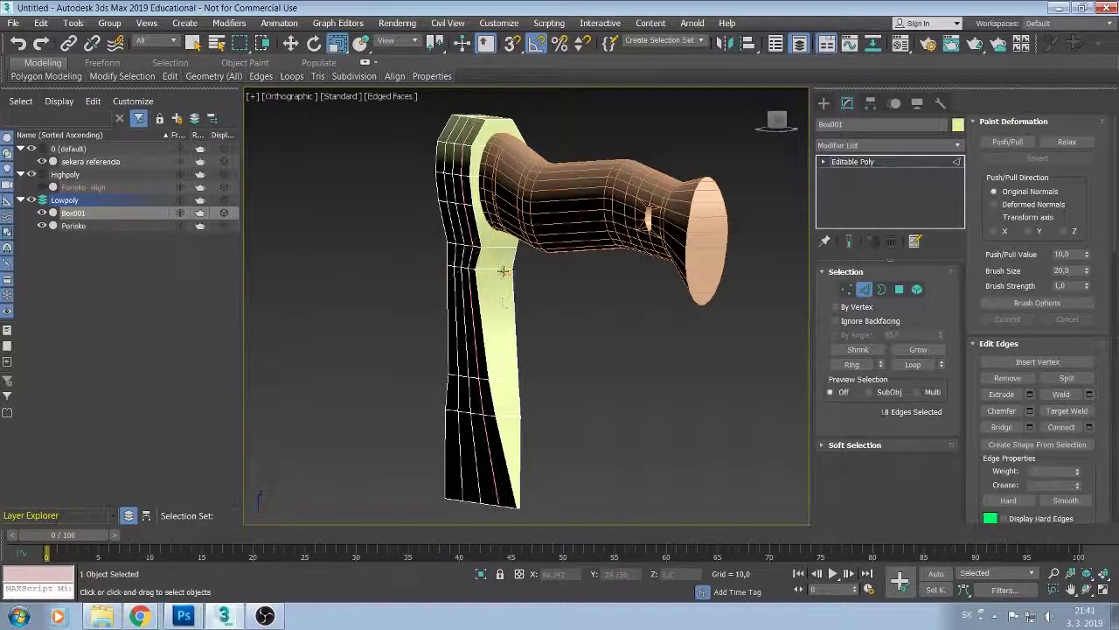
key("ctrl+z")
left_click_drag(413, 278, 428, 266)
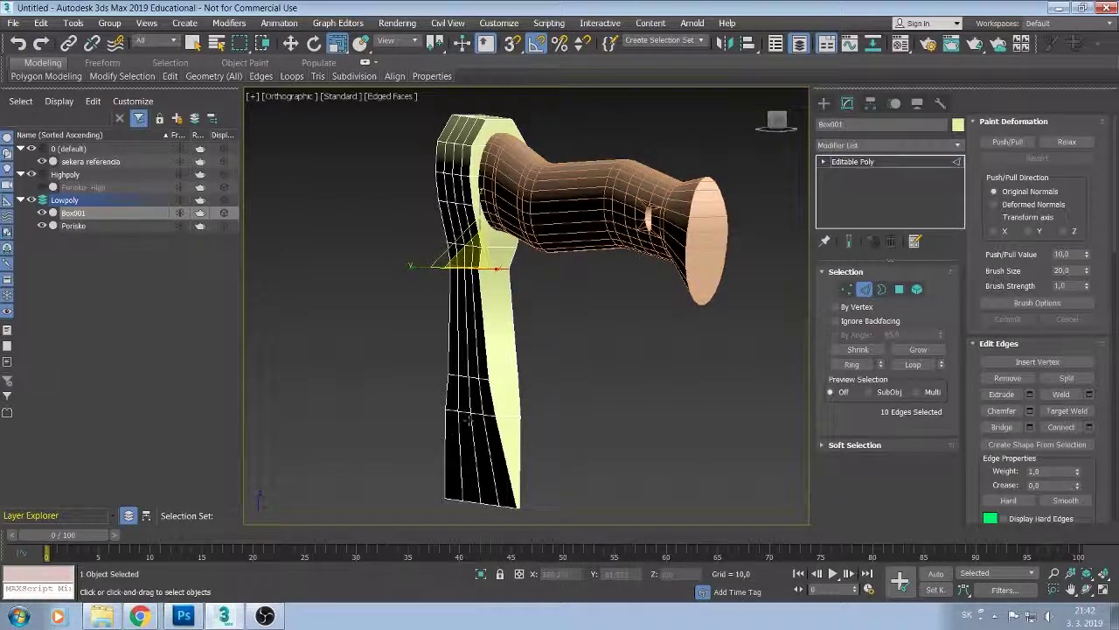
double_click(473, 414)
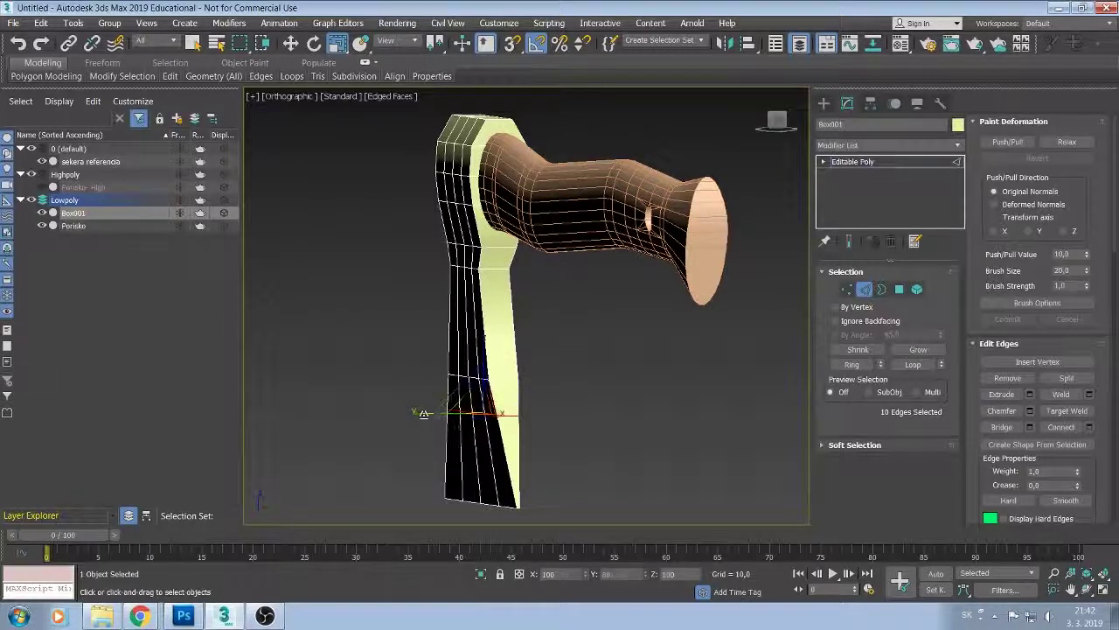
left_click(453, 376)
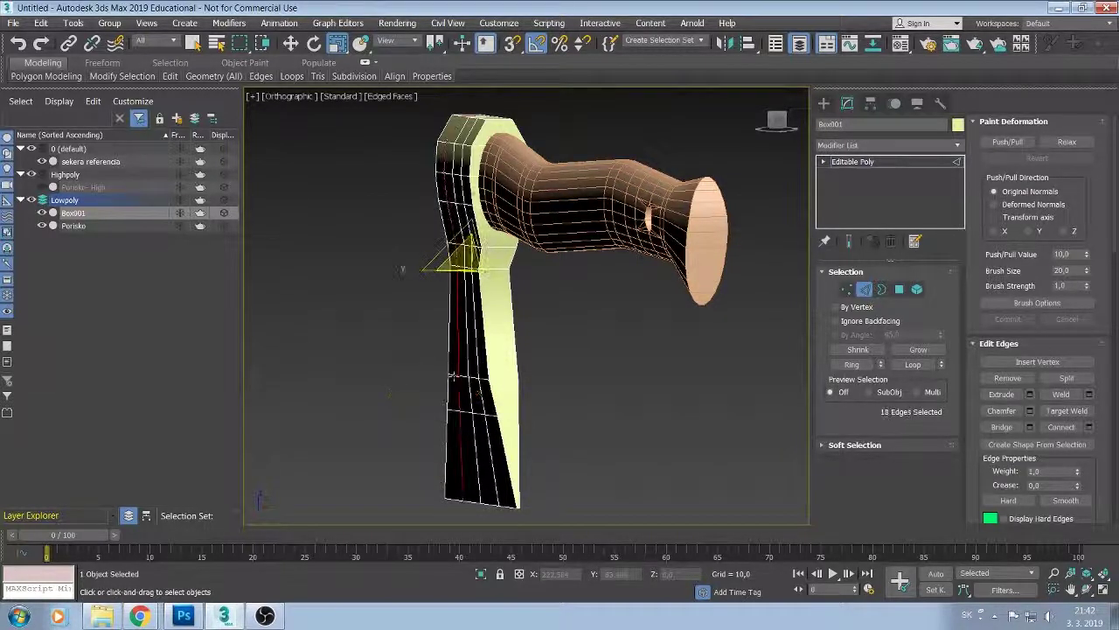
double_click(453, 376)
double_click(450, 376)
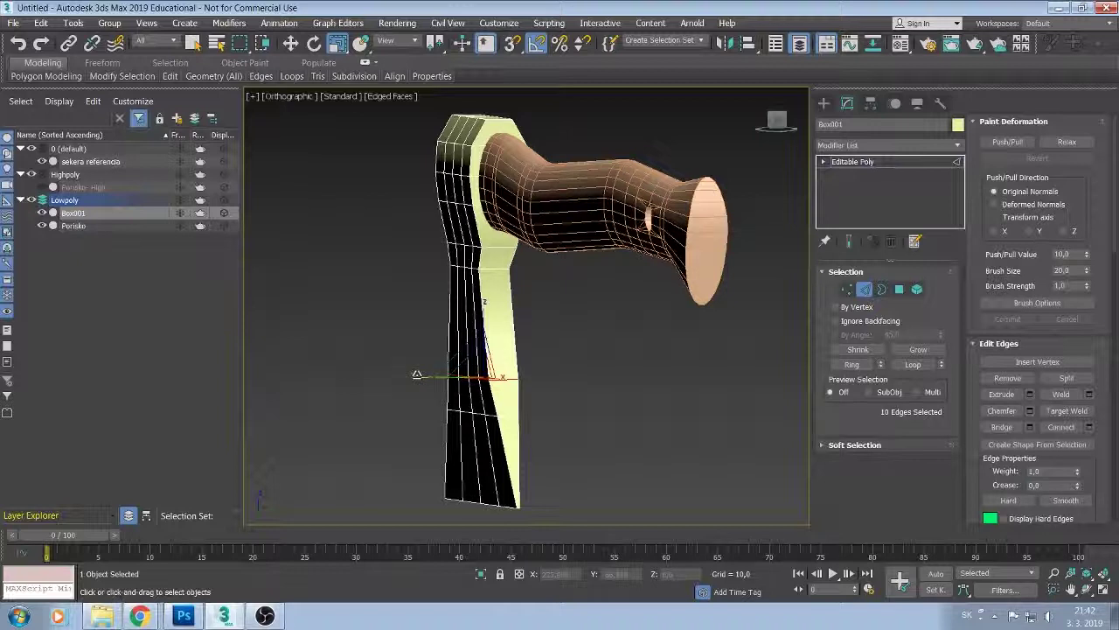
left_click_drag(416, 374, 425, 377)
Frame the axe head against the reference image in the Front view and zoom in.
key("shift+z")
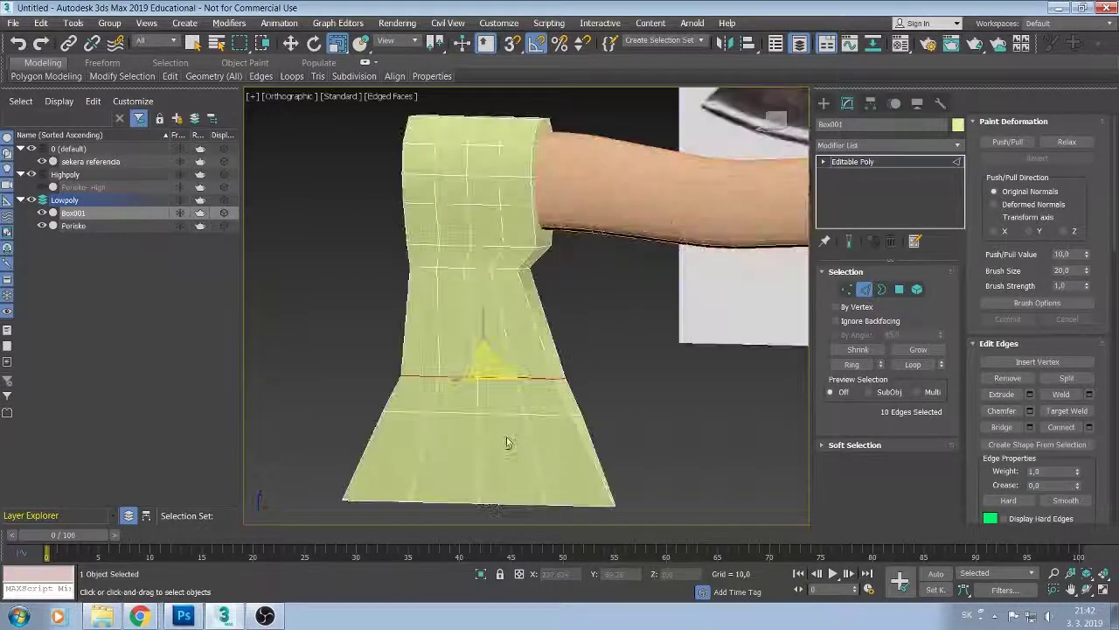
key("shift+z")
key("shift+z")
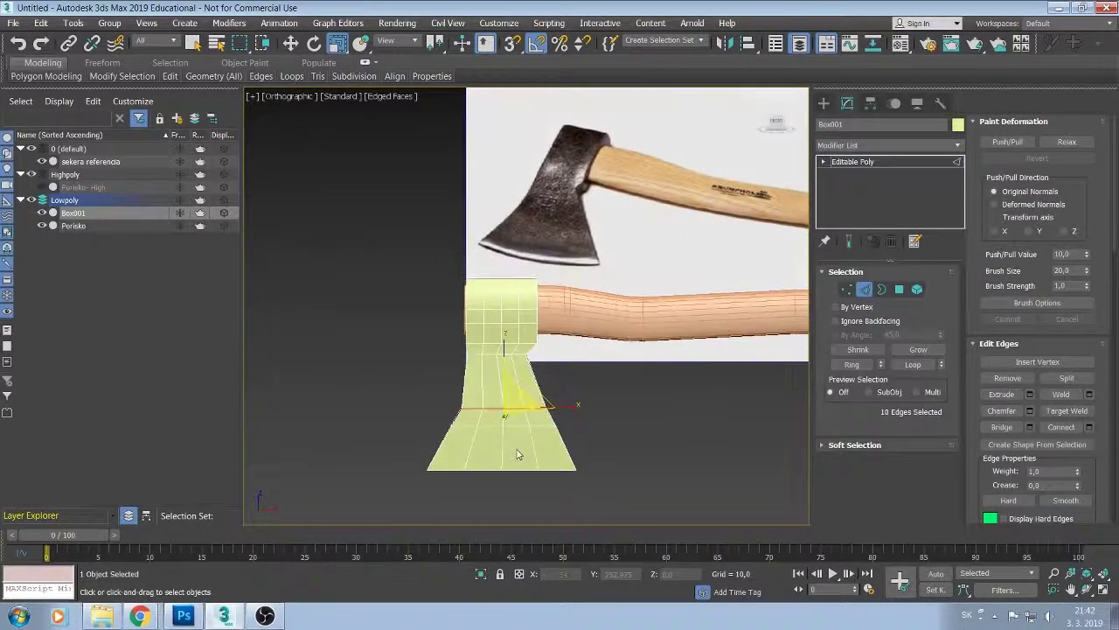
mouse_move(521, 446)
middle_mouse_down("alt")
mouse_move(528, 452)
mouse_move(519, 450)
middle_mouse_up("alt")
key("shift+z")
key("shift+z")
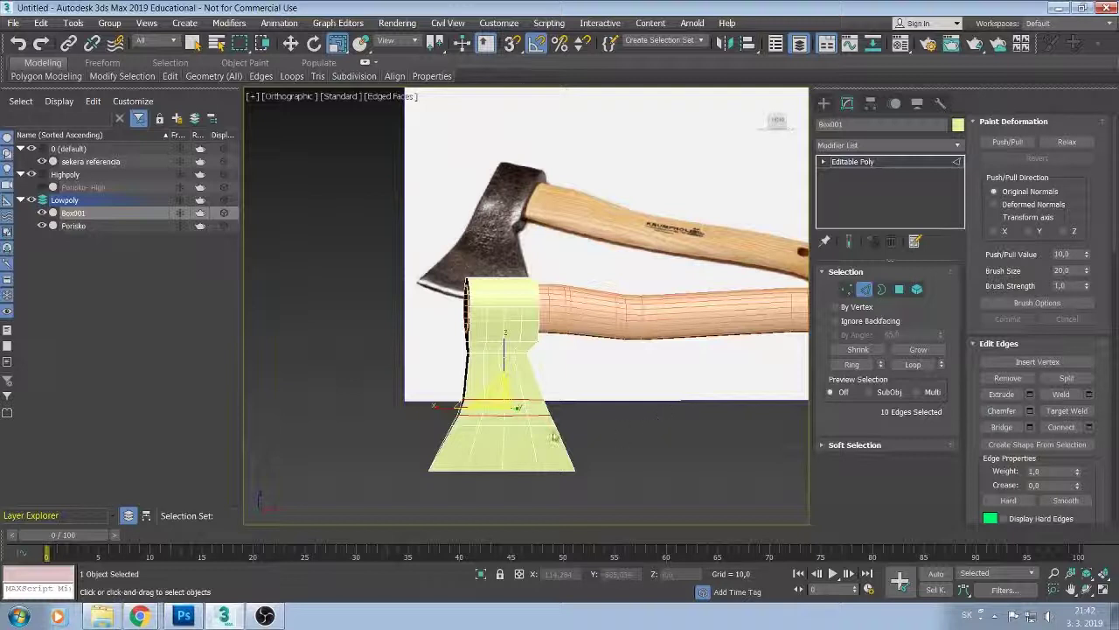
middle_click_drag(675, 431, 616, 437, "alt")
scroll(612, 442, "up", 3)
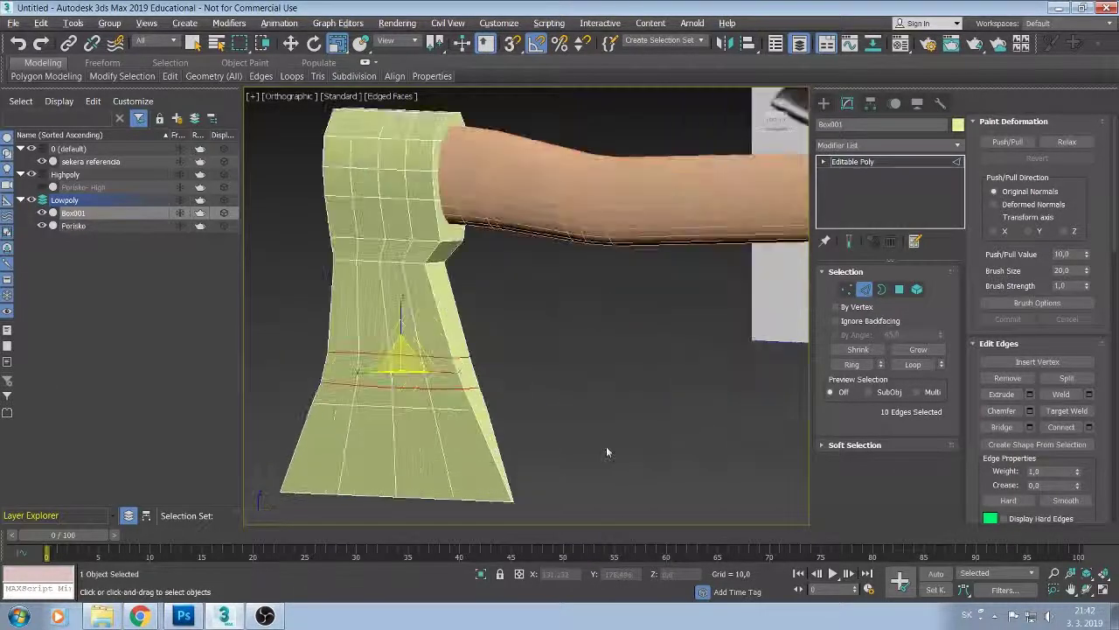
scroll(560, 450, "up", 2)
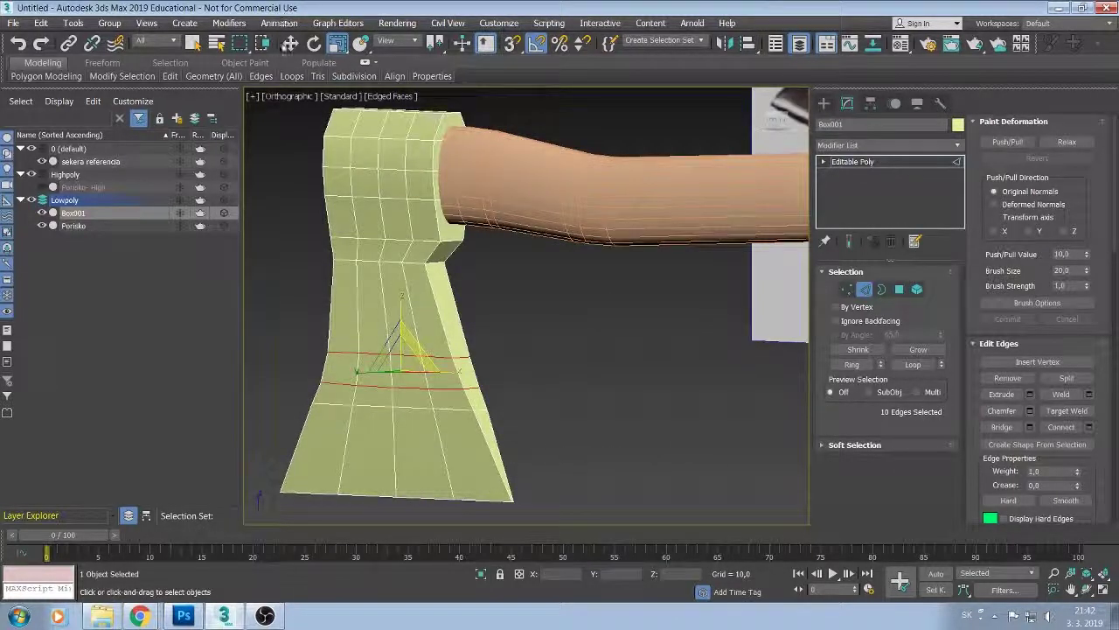
left_click(290, 43)
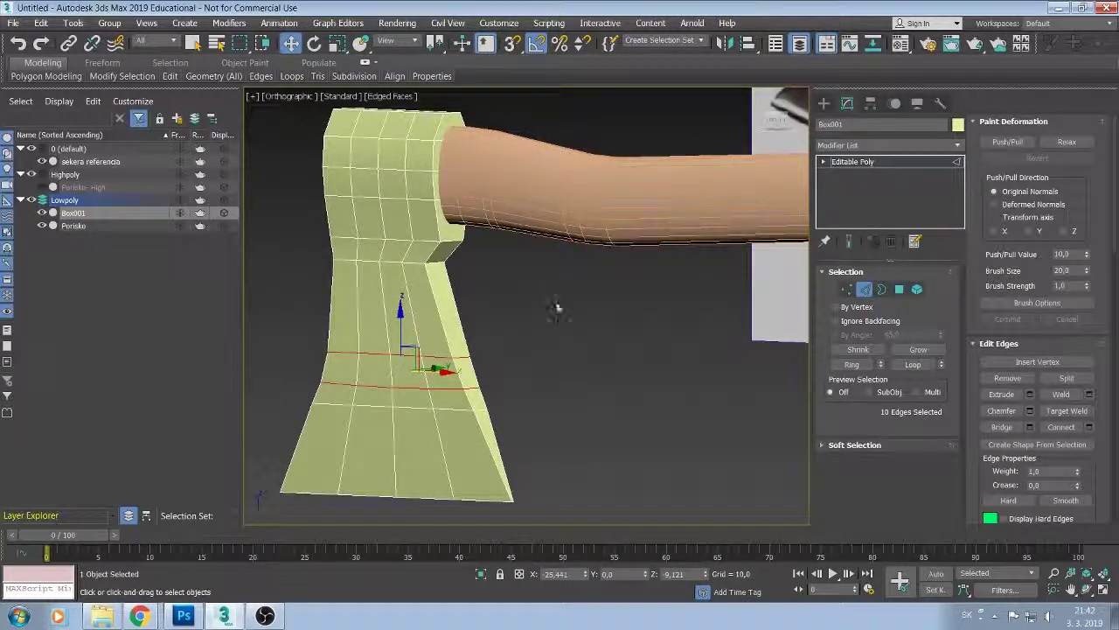
key("ctrl+shift+c")
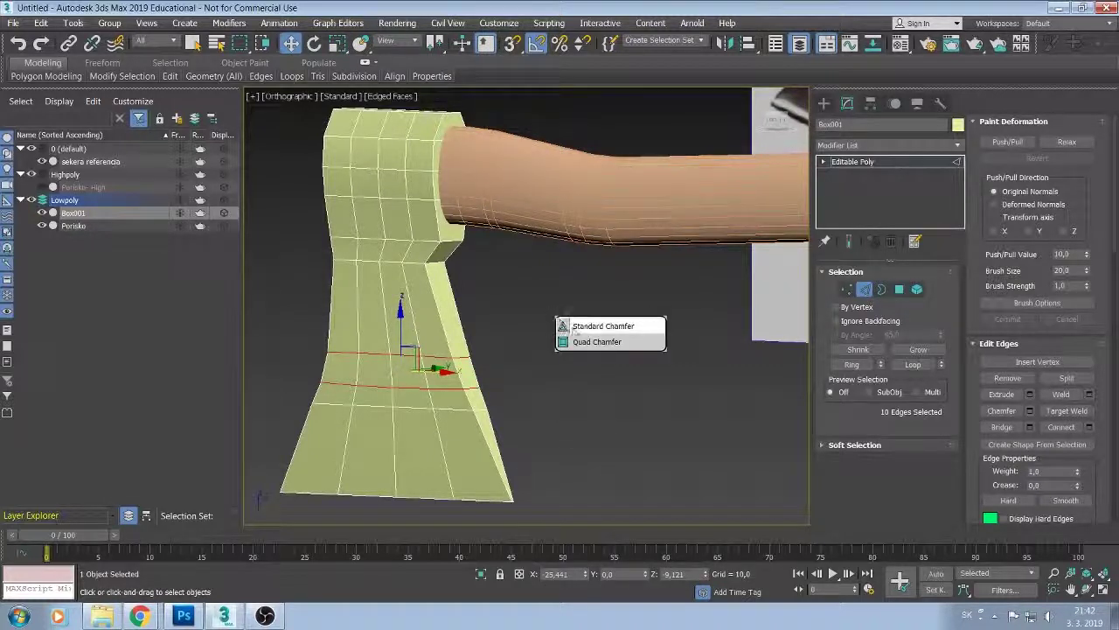
left_click(575, 329)
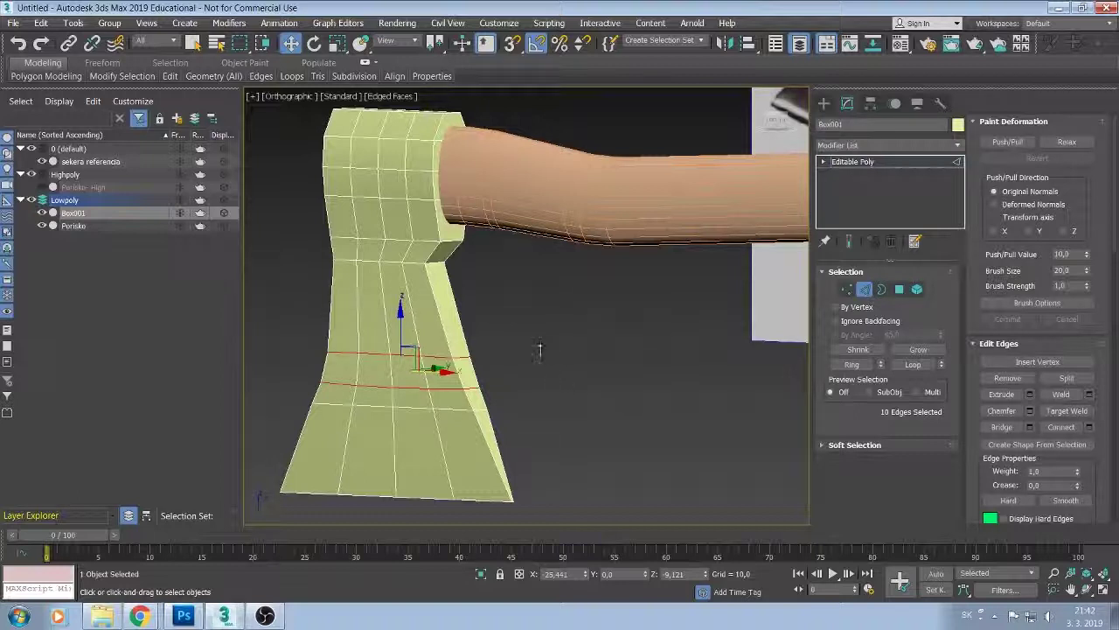
mouse_move(534, 409)
middle_mouse_down("alt")
mouse_move(464, 421)
mouse_move(479, 426)
middle_mouse_up("alt")
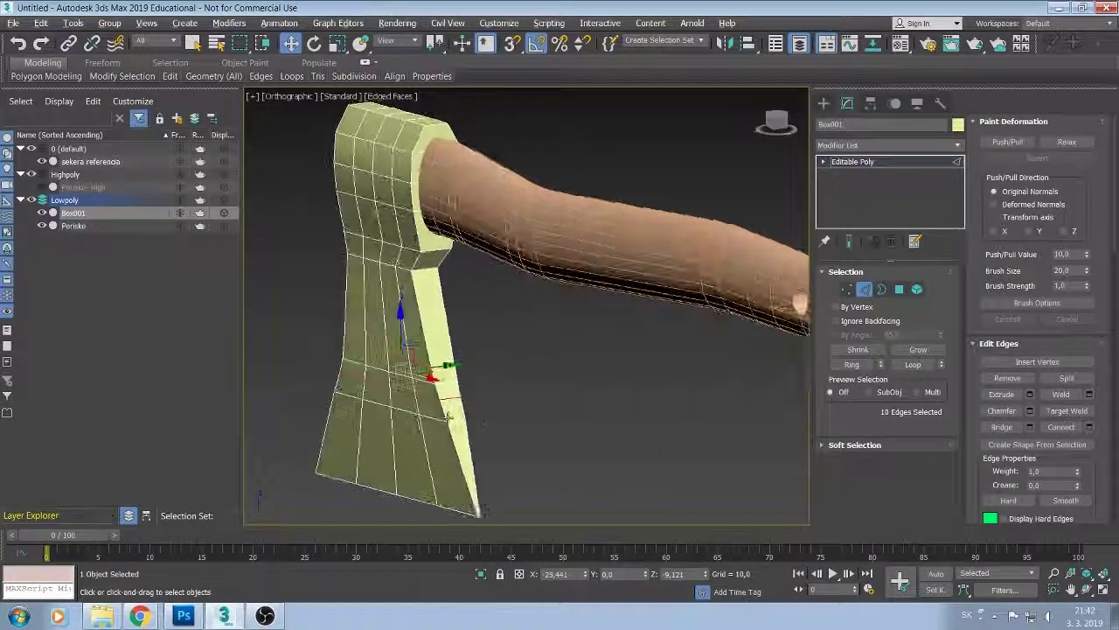
Select two adjacent horizontal blade loops and move them lower on the blade.
left_click(435, 417)
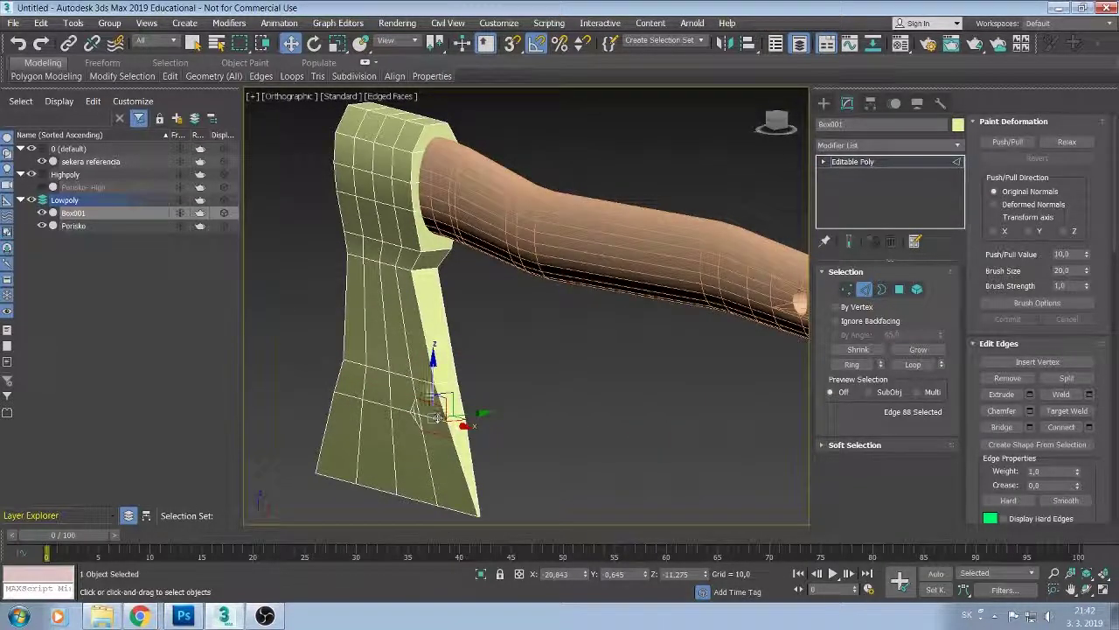
left_click(421, 383)
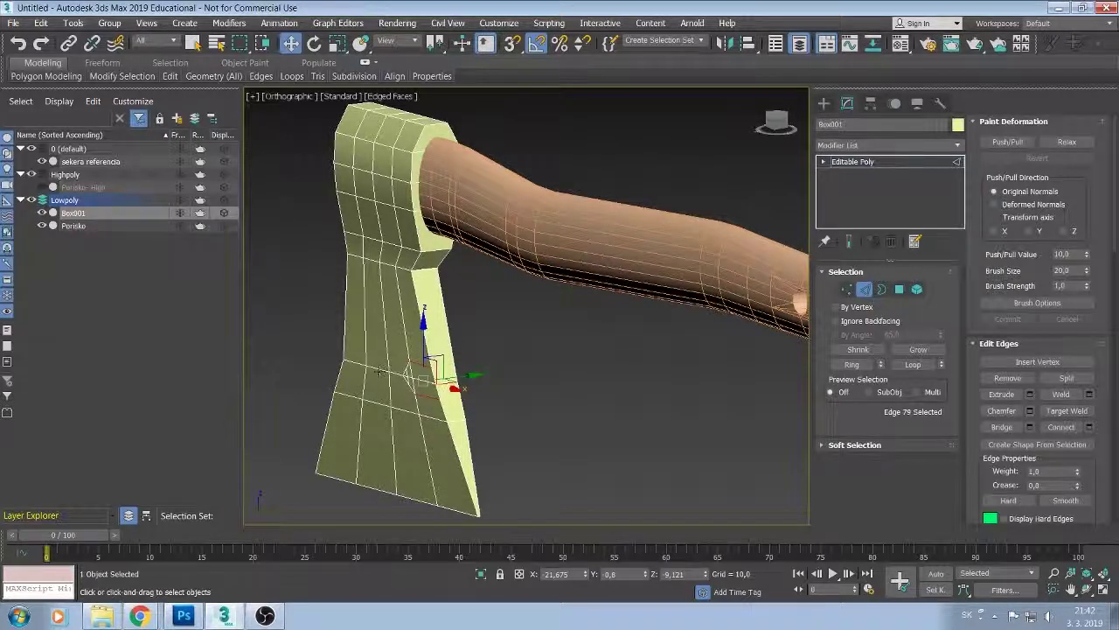
double_click(379, 371)
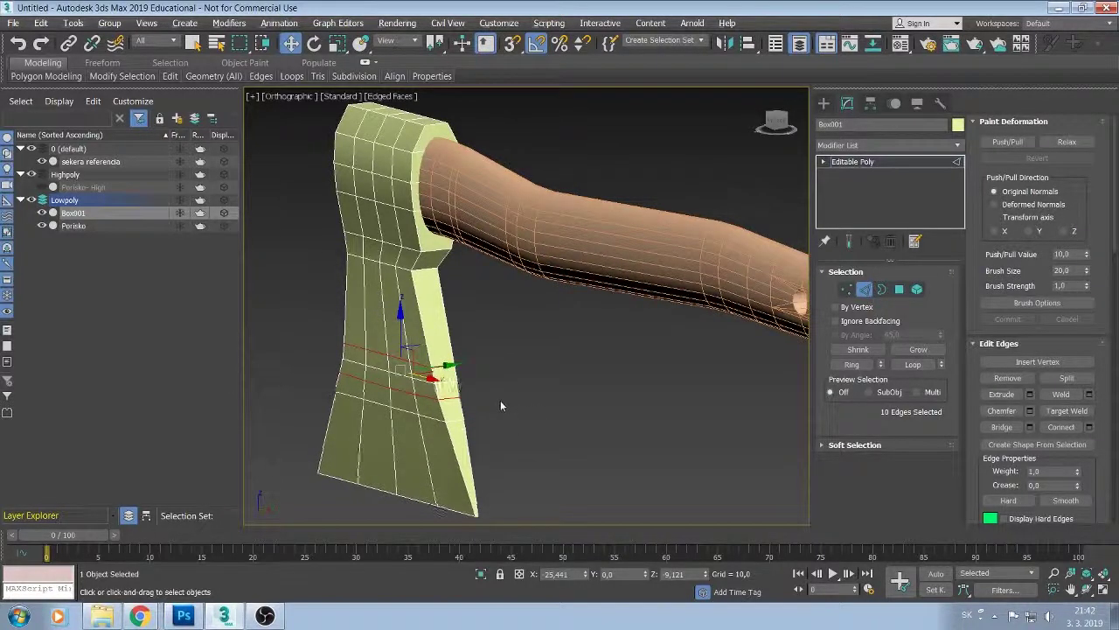
middle_click_drag(503, 405, 539, 382, "alt")
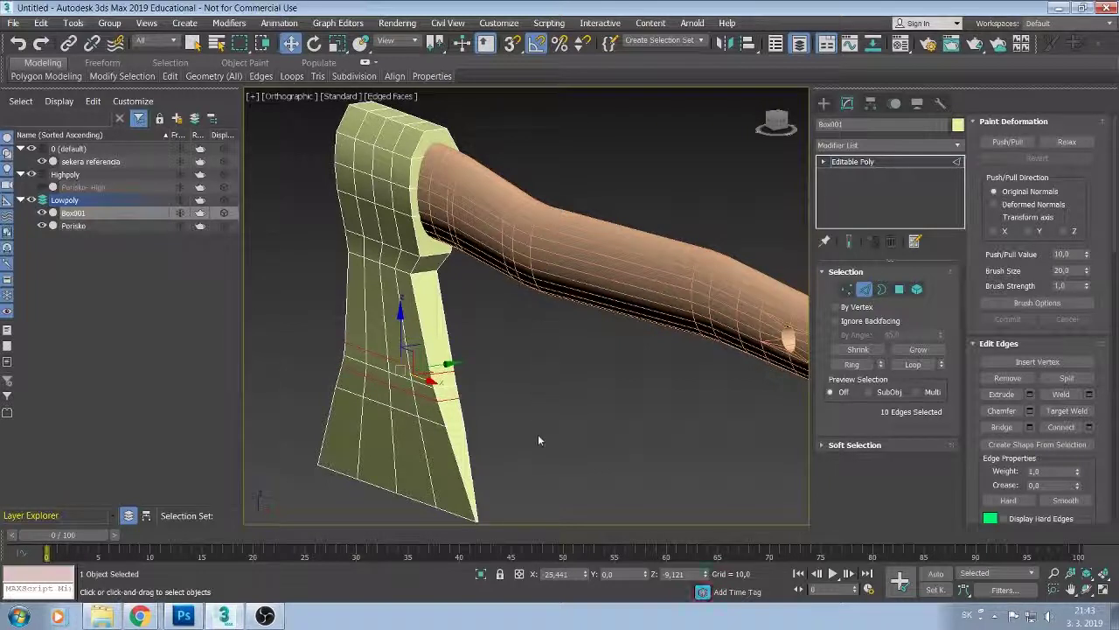
double_click(403, 409, "ctrl")
left_click_drag(402, 410, 413, 402)
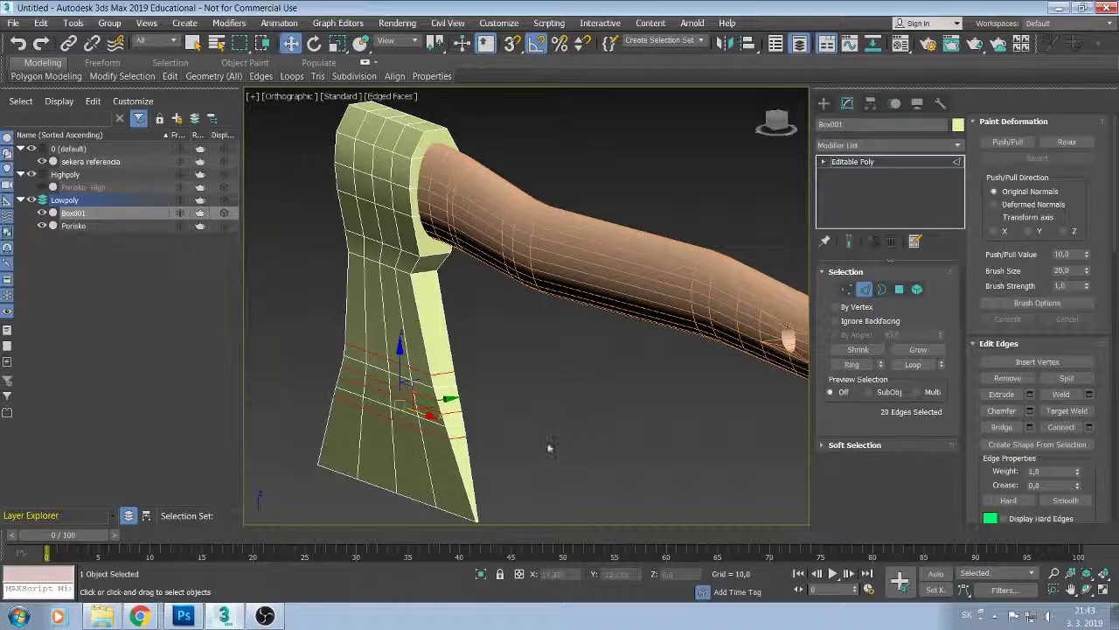
Clear the blade edge selection and frame the axe head and handle from the front.
key("ctrl+Page_Up")
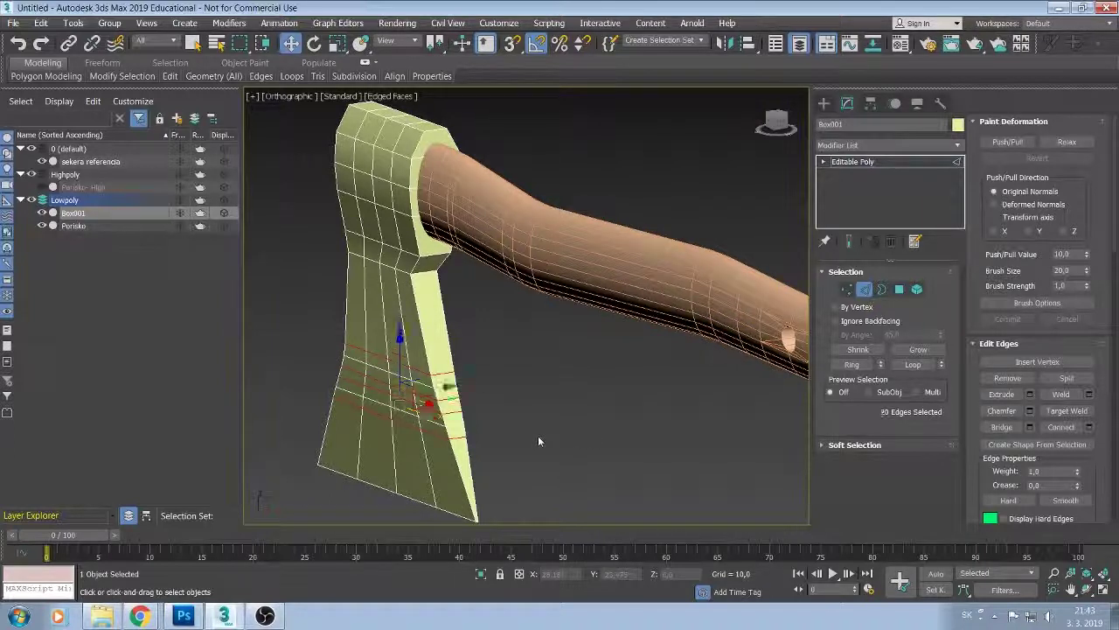
mouse_move(535, 442)
middle_mouse_down("alt")
mouse_move(599, 418)
mouse_move(585, 436)
middle_mouse_up("alt")
left_click(563, 427)
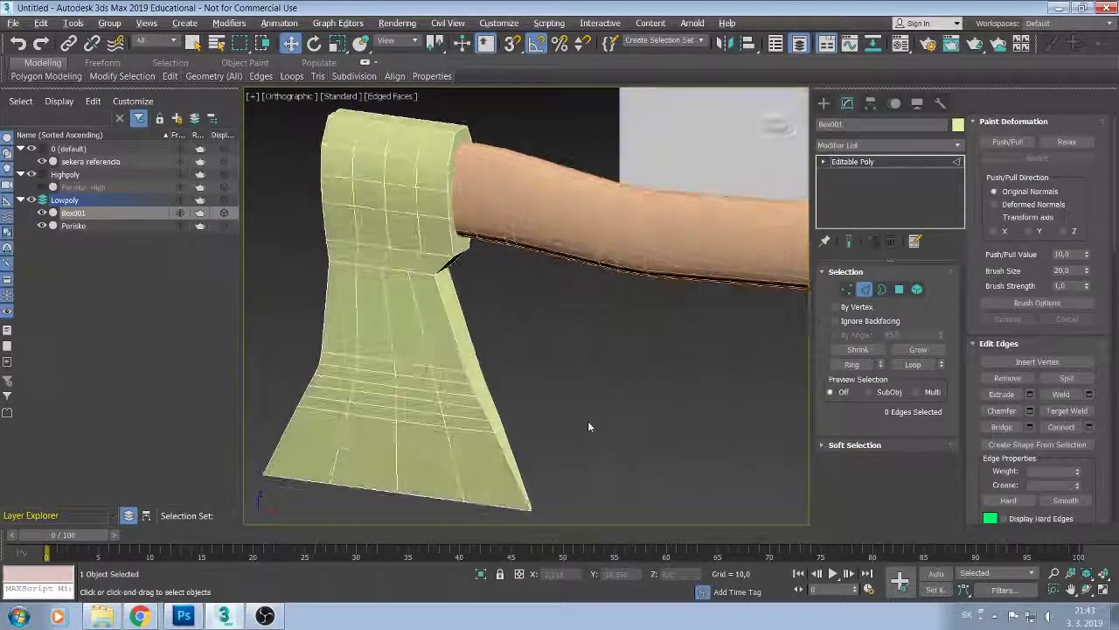
middle_click_drag(585, 436, 705, 348)
scroll(555, 519, "down", 3)
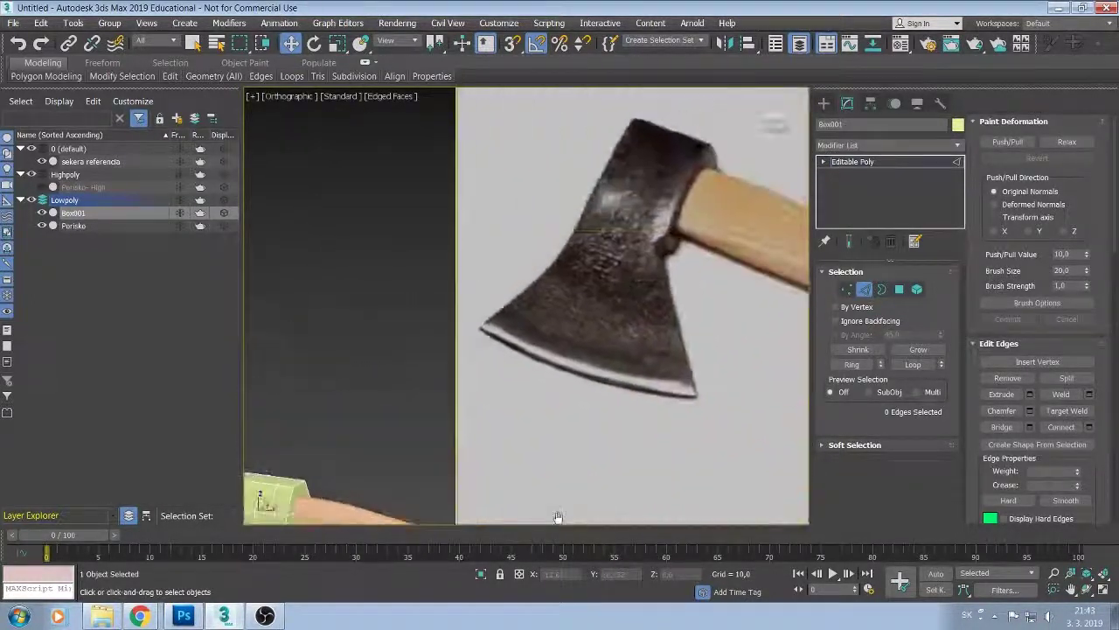
scroll(600, 458, "up", 2)
scroll(665, 411, "up", 1)
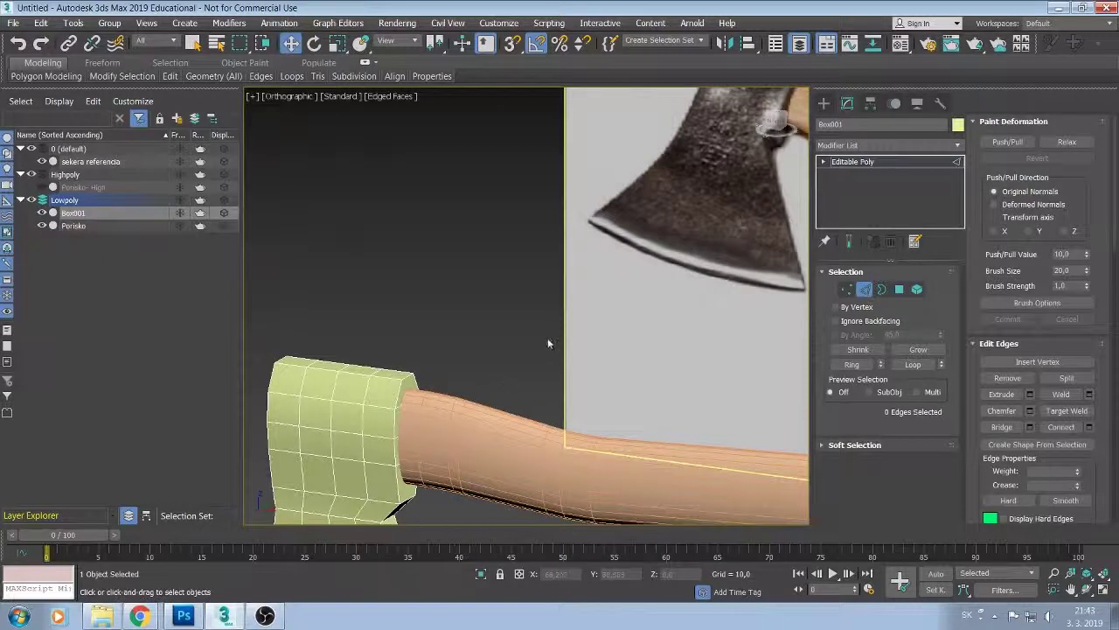
scroll(547, 337, "up", 2)
scroll(482, 377, "down", 1)
scroll(484, 374, "down", 1)
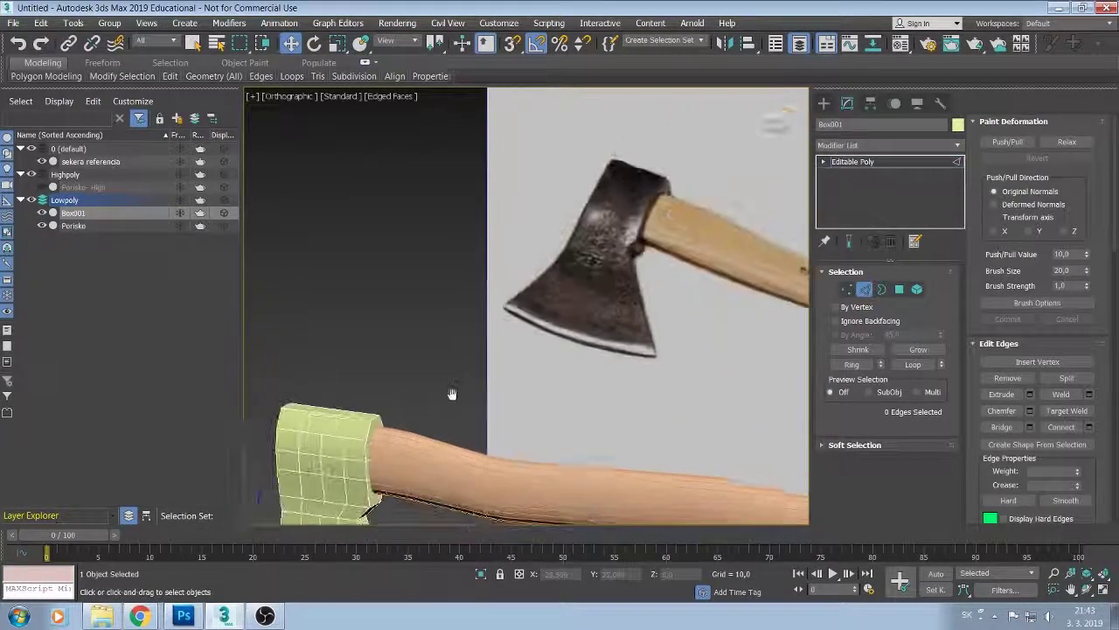
scroll(489, 350, "down", 1)
scroll(503, 298, "down", 1)
middle_click_drag(502, 280, 533, 269)
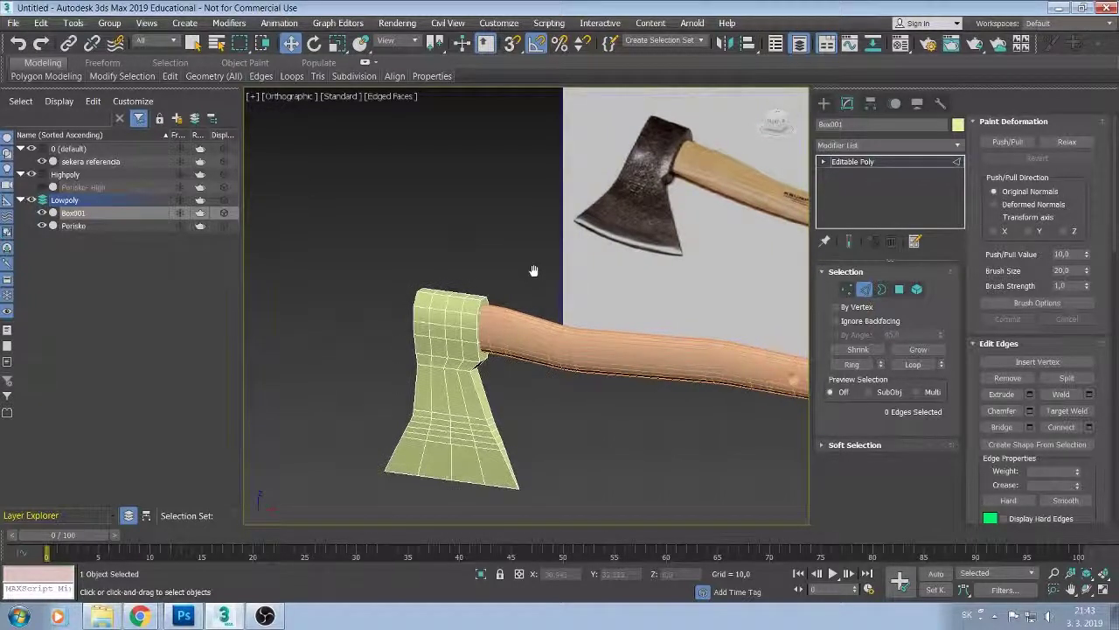
scroll(413, 435, "up", 2)
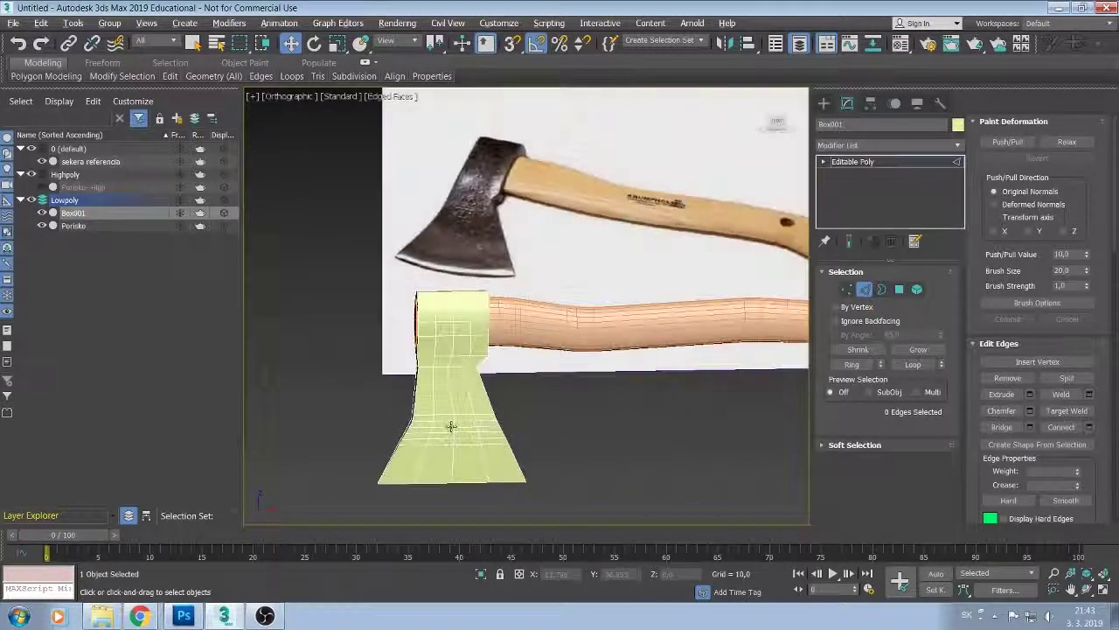
scroll(412, 437, "up", 2)
scroll(411, 429, "up", 2)
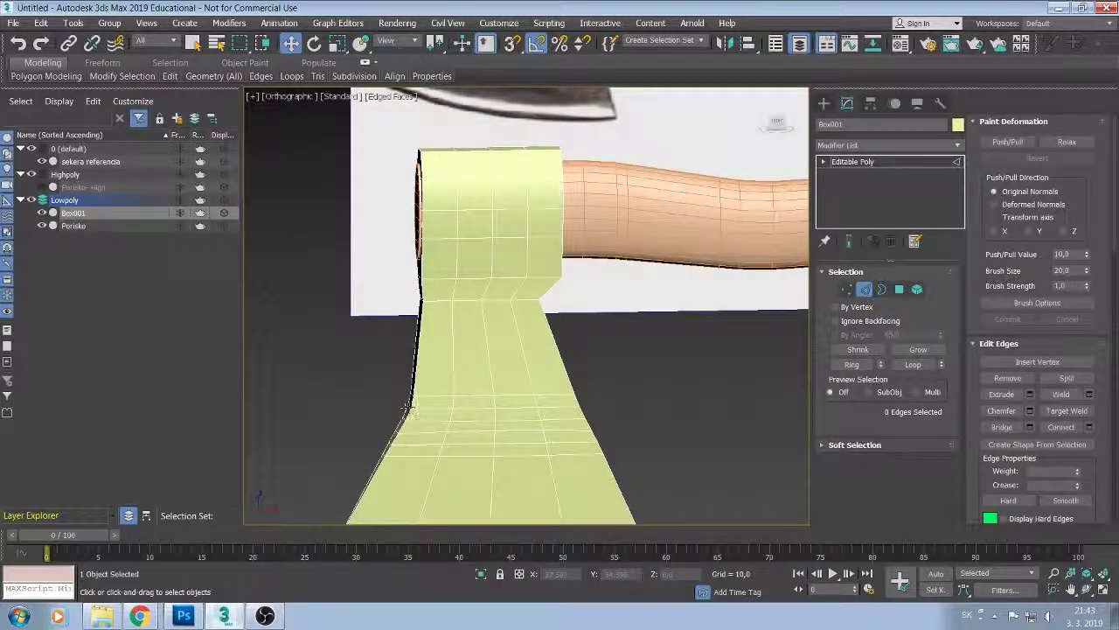
Nudge the blade's left vertical edge and another side edge slightly along X.
left_click(407, 408)
mouse_move(407, 408)
middle_mouse_down()
mouse_move(564, 456)
mouse_move(598, 482)
middle_mouse_up()
left_click(564, 464)
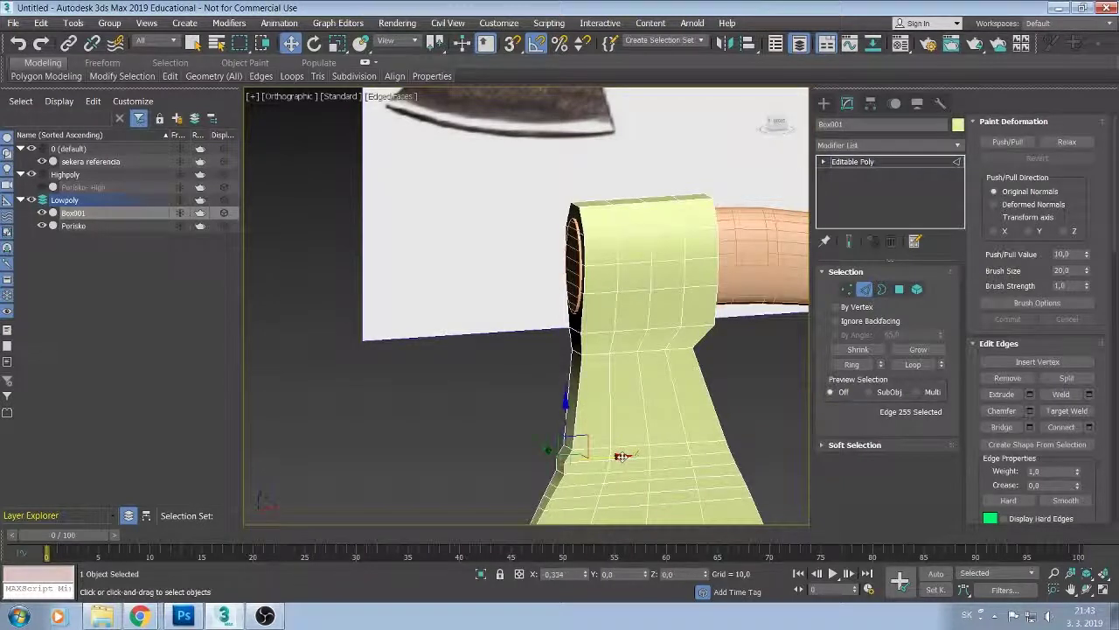
left_click_drag(621, 455, 625, 456)
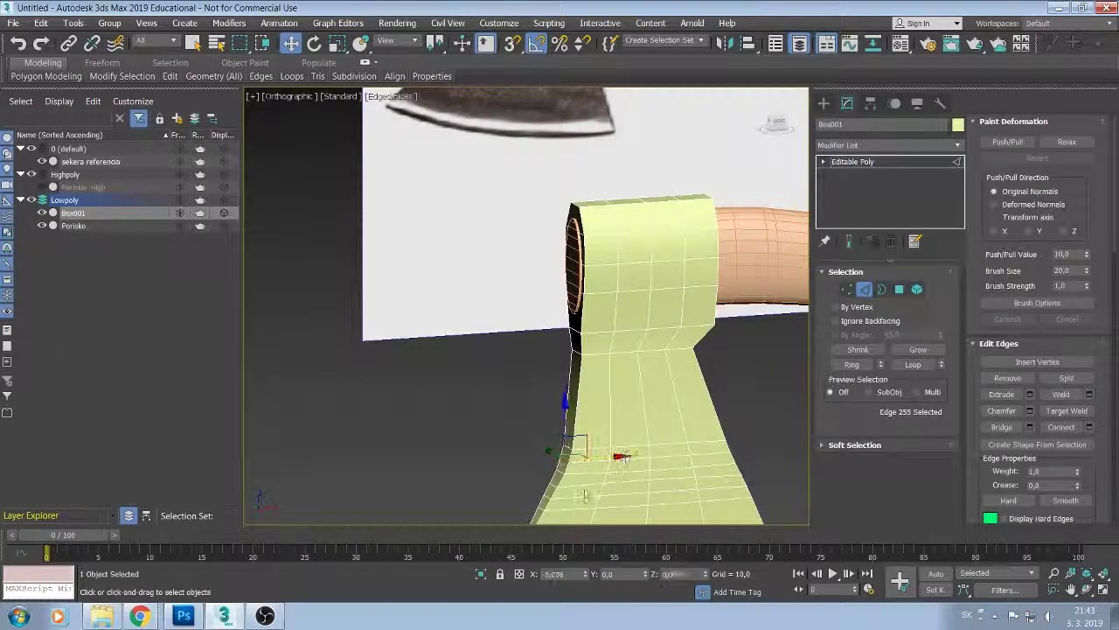
middle_click_drag(514, 489, 411, 426)
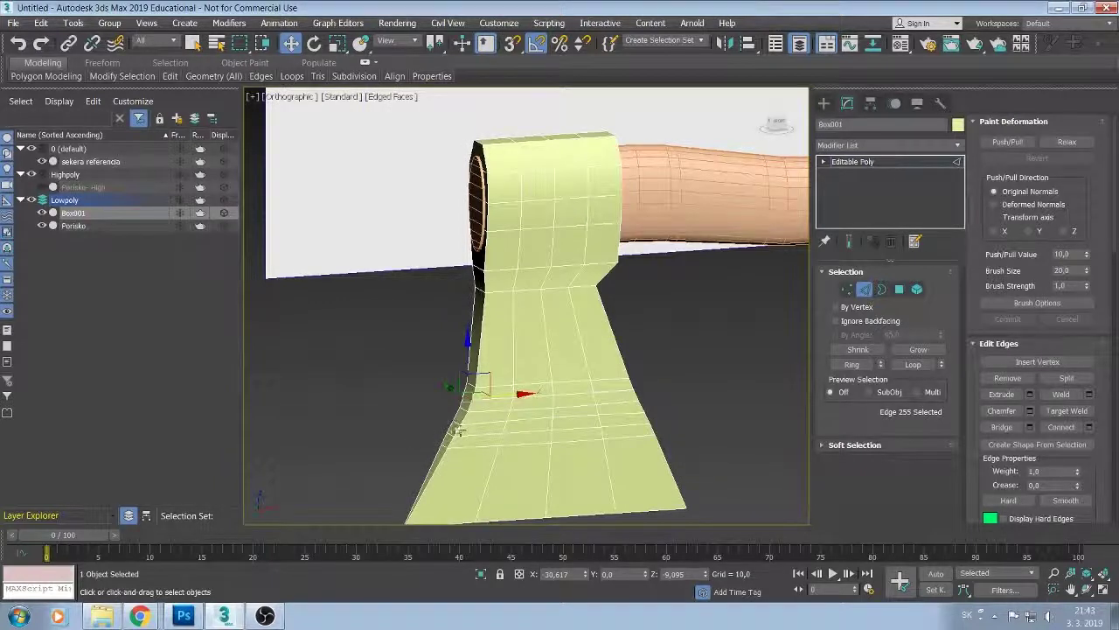
left_click(511, 418)
left_click_drag(512, 418, 517, 419)
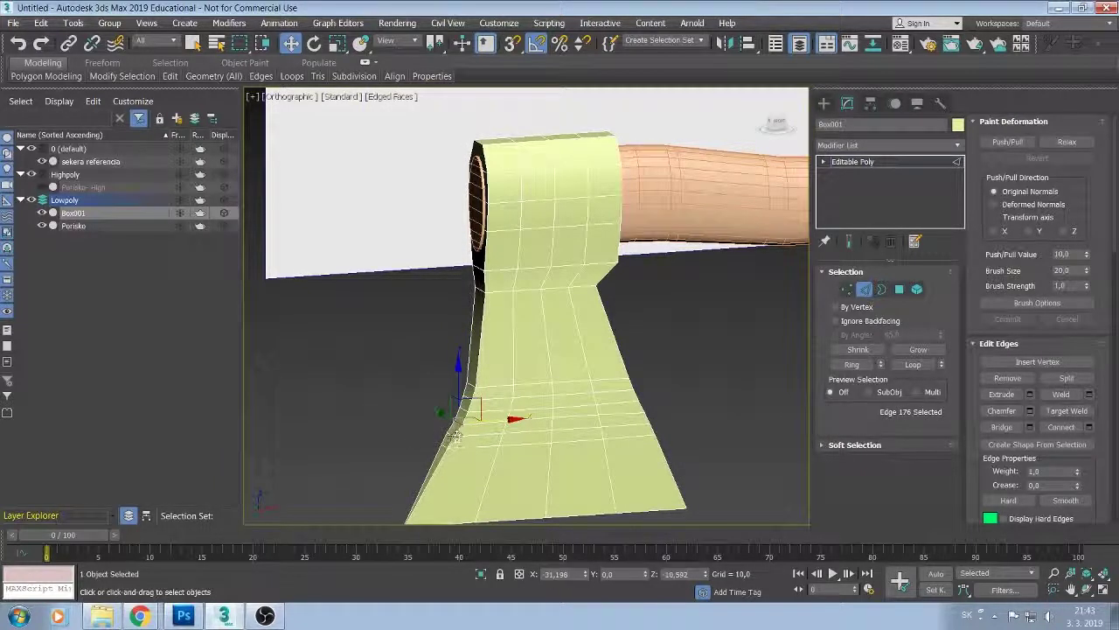
Nudge two more blade side edges slightly along X, then zoom out to the whole head.
double_click(471, 430)
left_click(446, 435)
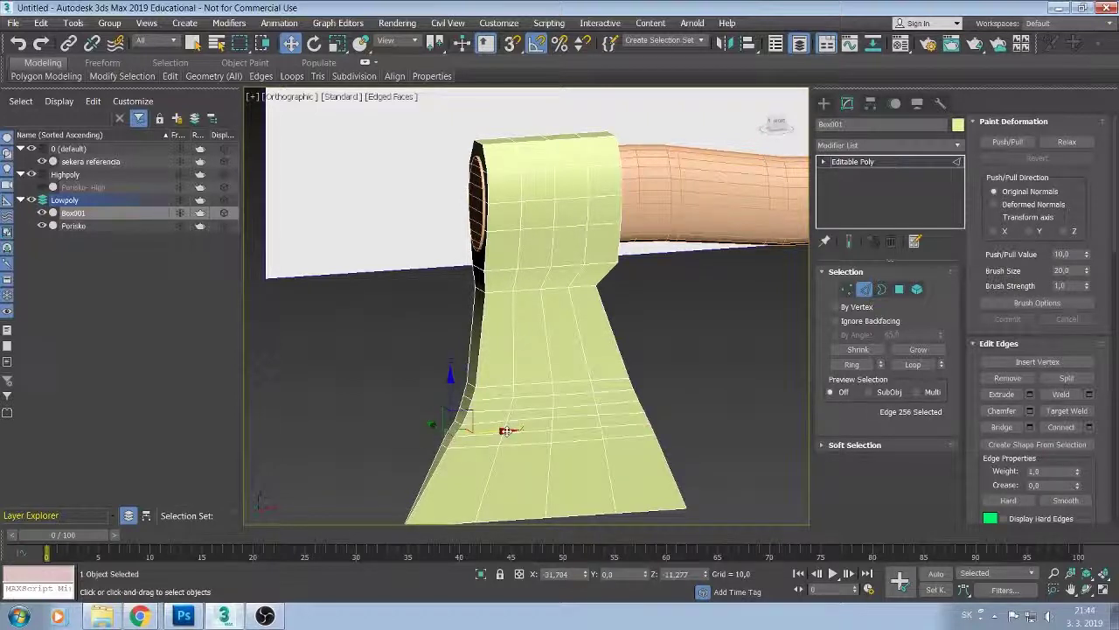
left_click_drag(506, 431, 504, 431)
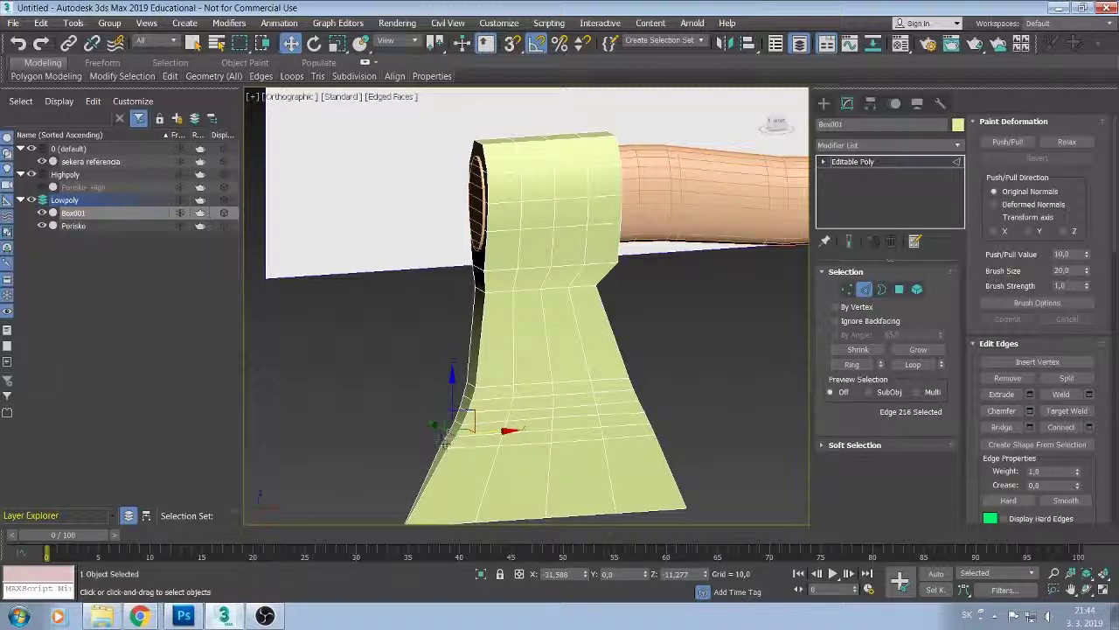
left_click(444, 439)
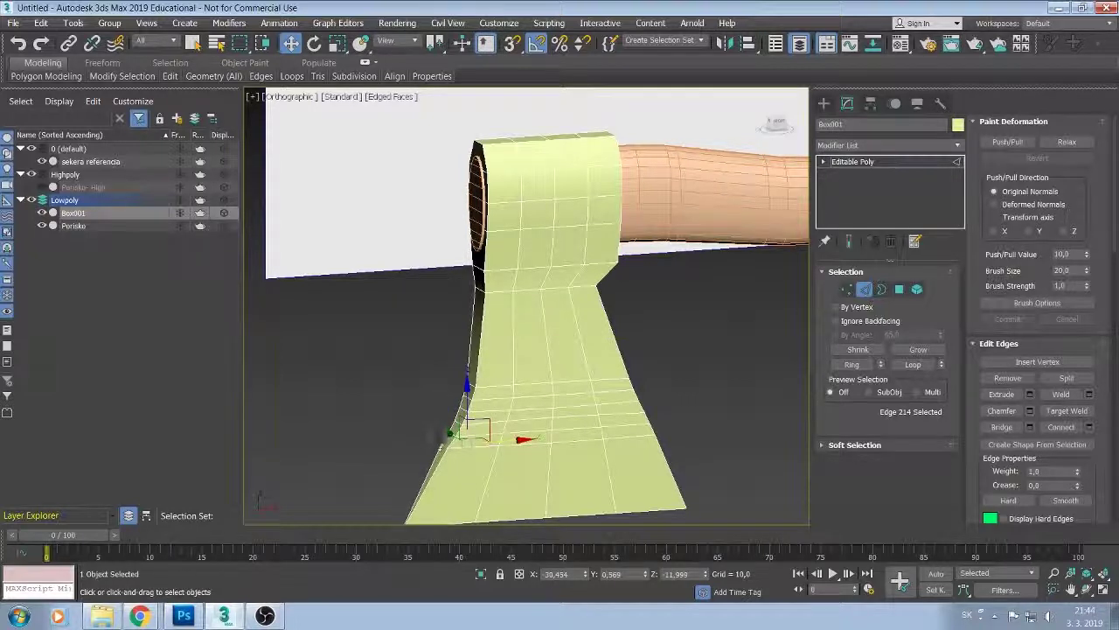
left_click(494, 450)
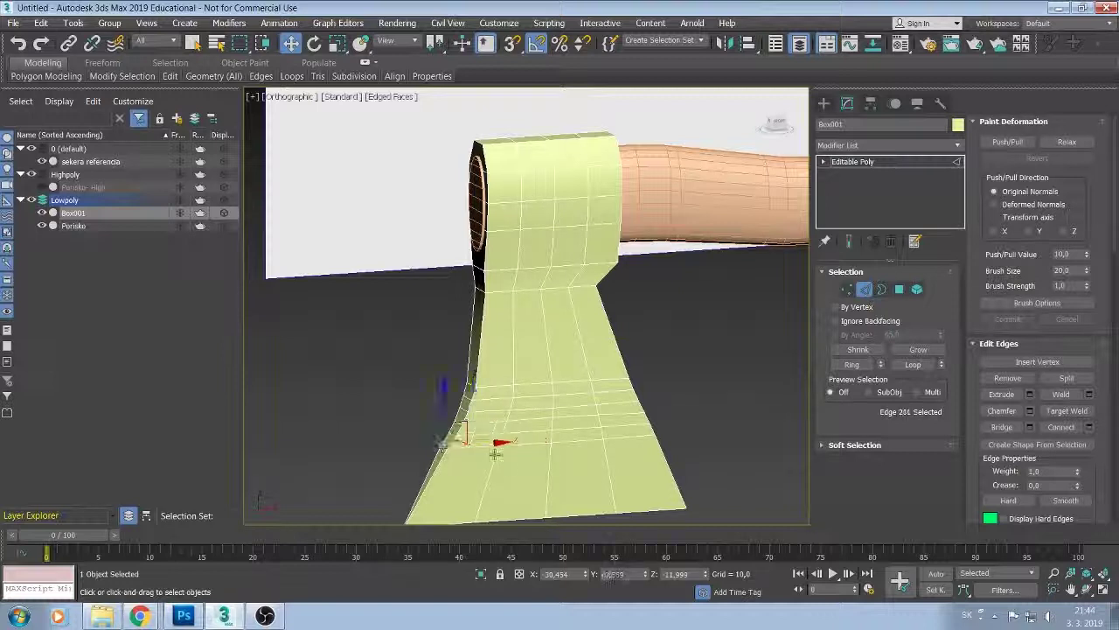
left_click(498, 448)
left_click_drag(500, 441, 503, 441)
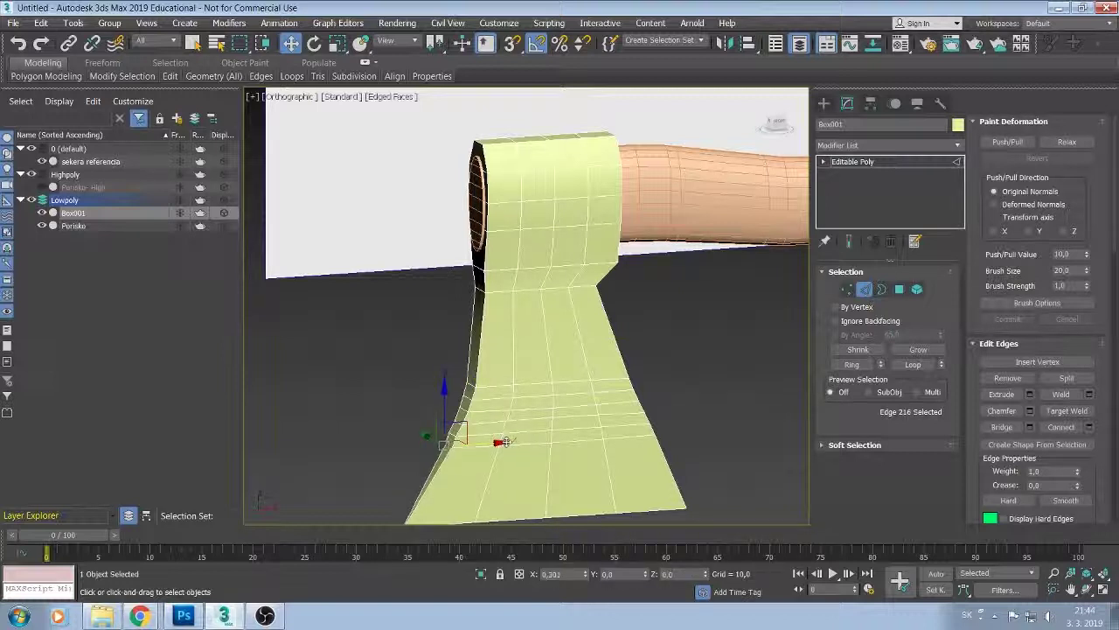
mouse_move(502, 442)
middle_mouse_down()
mouse_move(434, 429)
mouse_move(412, 445)
mouse_move(399, 437)
mouse_move(408, 425)
middle_mouse_up()
scroll(433, 414, "down", 4)
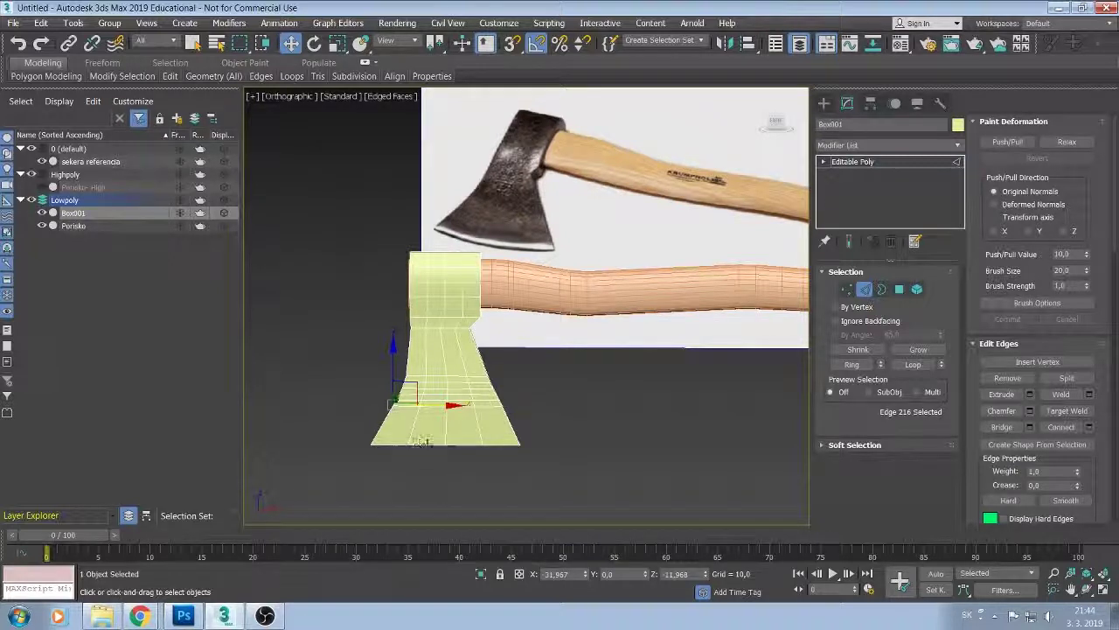
Pull the blade's bottom cutting edge down into a curve.
mouse_move(447, 441)
middle_mouse_down("alt")
mouse_move(433, 425)
mouse_move(447, 440)
middle_mouse_up("alt")
scroll(447, 440, "up", 2)
scroll(450, 463, "up", 2)
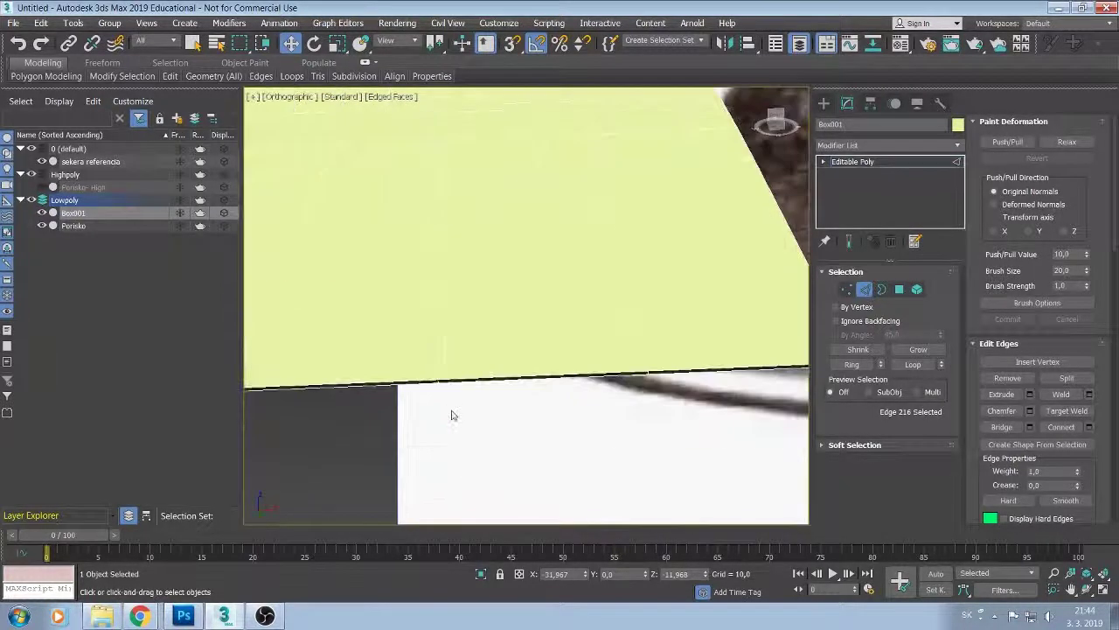
left_click(440, 384)
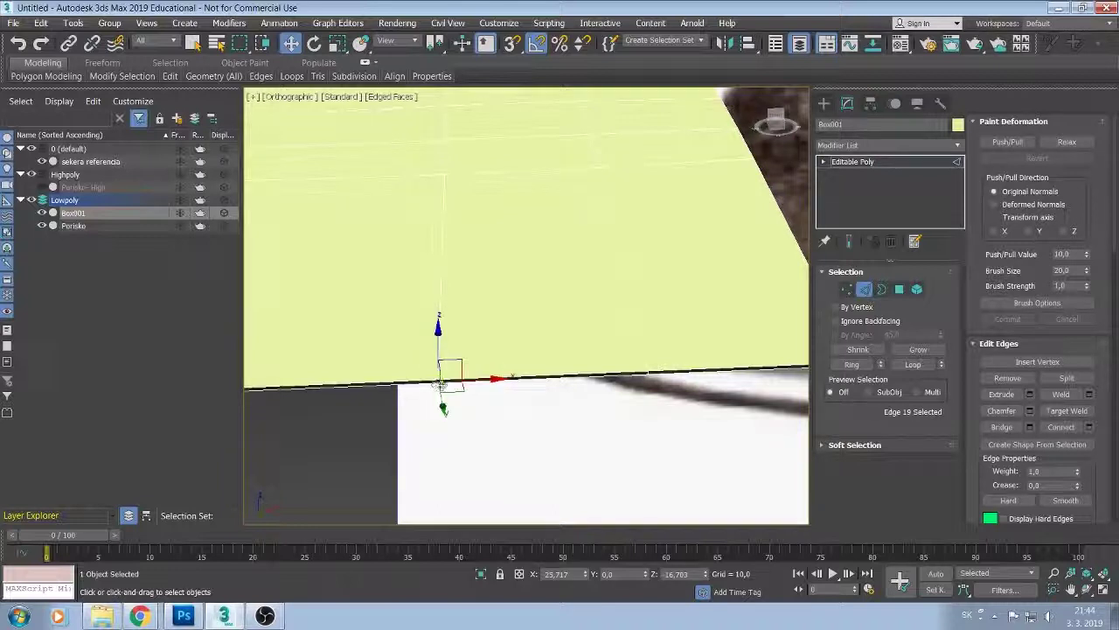
left_click_drag(440, 330, 435, 367)
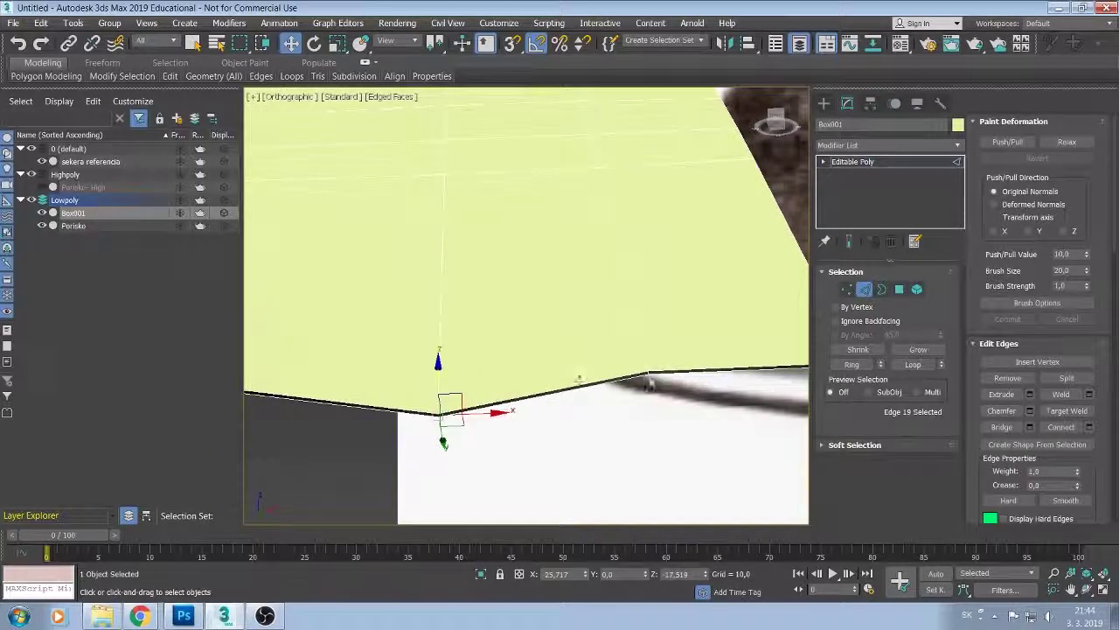
left_click(647, 373)
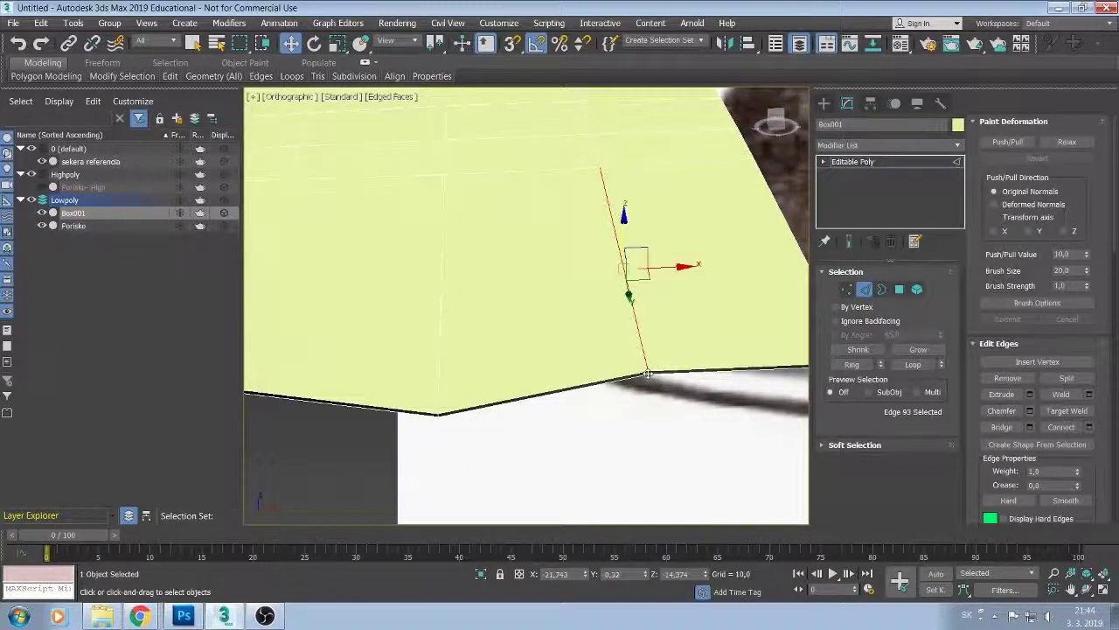
left_click(638, 369)
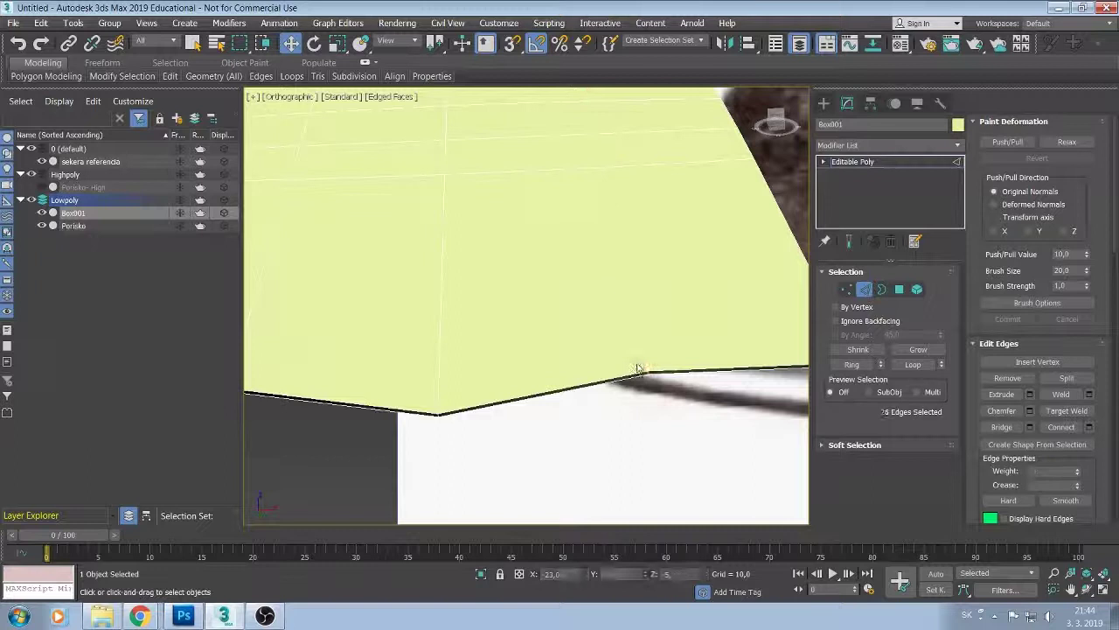
In Vertex mode, lower the vertices at one bottom corner of the blade slightly.
left_click(845, 288)
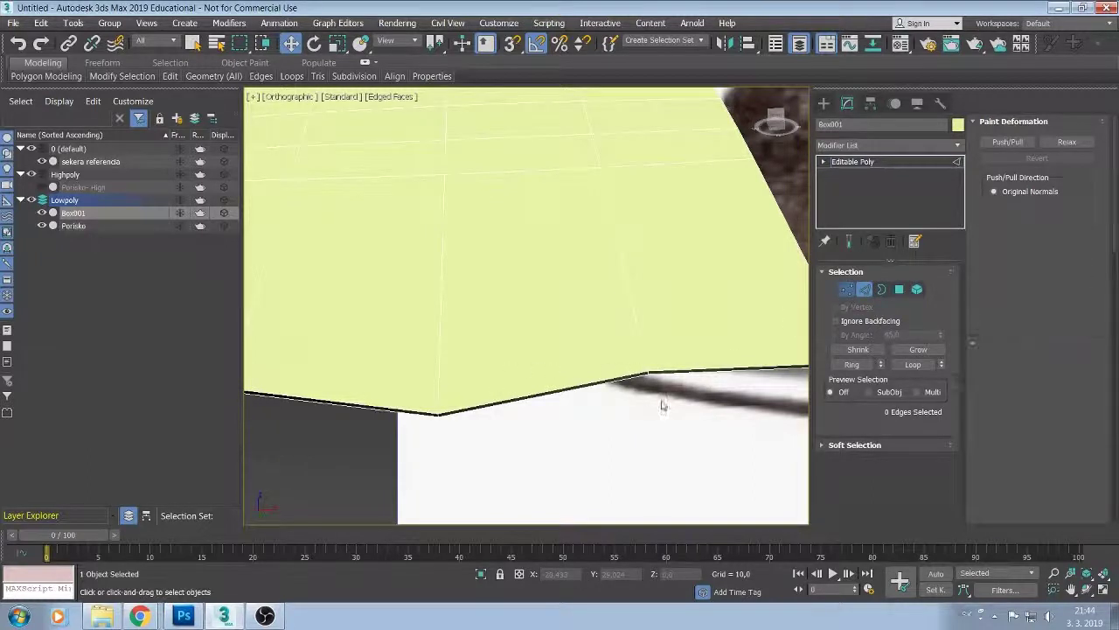
left_click(647, 374)
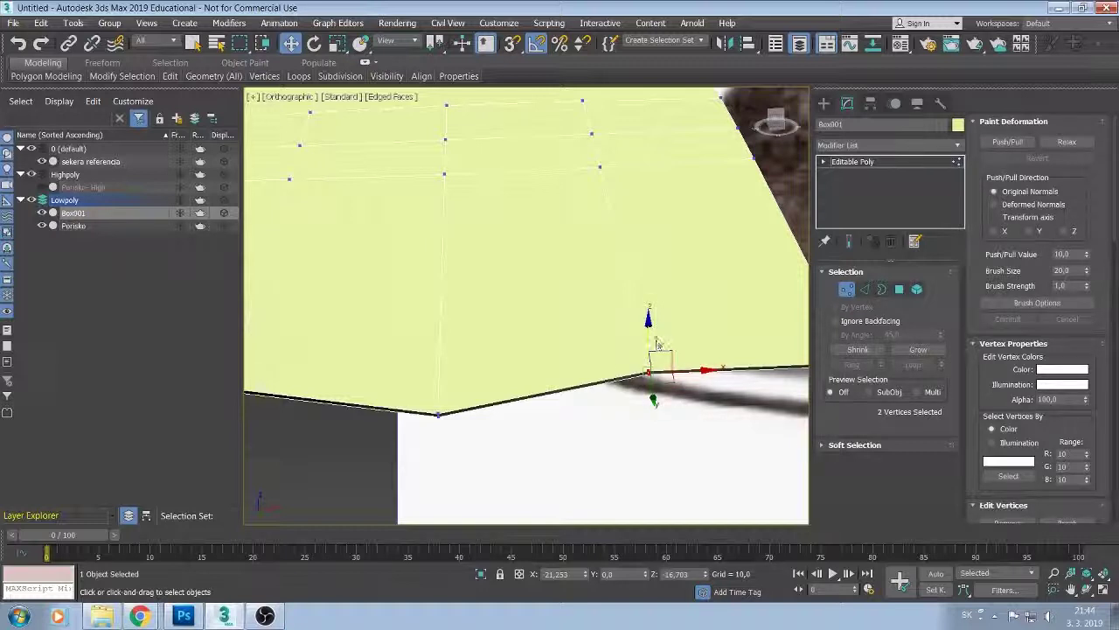
mouse_move(657, 340)
middle_mouse_down("alt")
mouse_move(643, 403)
mouse_move(656, 390)
middle_mouse_up("alt")
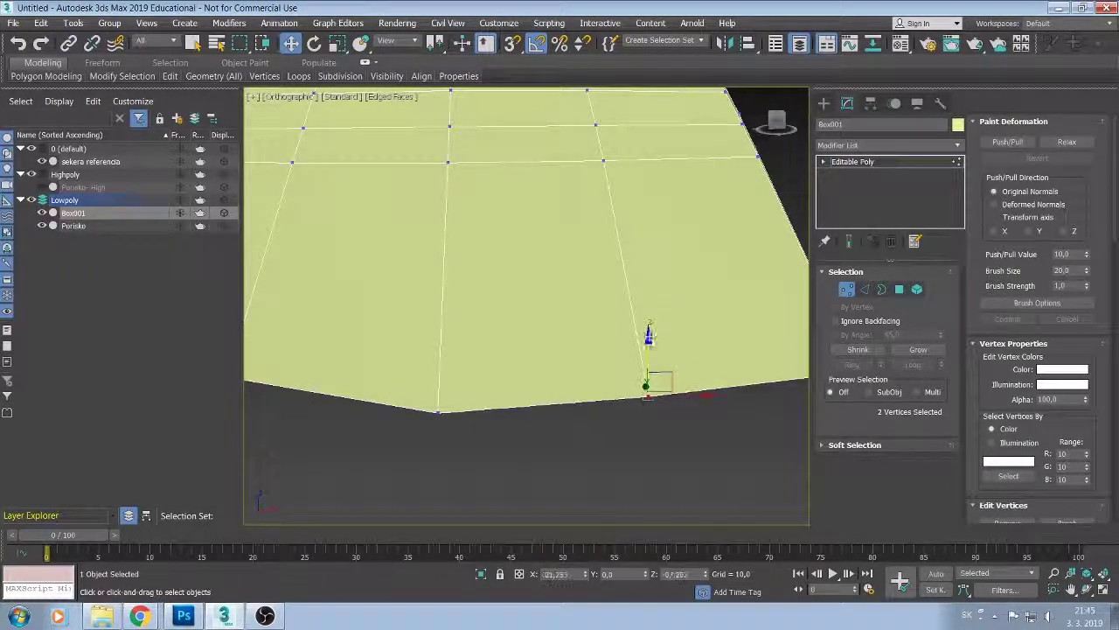
left_click_drag(648, 313, 648, 319)
middle_click_drag(648, 318, 612, 333, "alt")
scroll(519, 355, "down", 2)
scroll(519, 355, "down", 2)
scroll(516, 469, "down", 2)
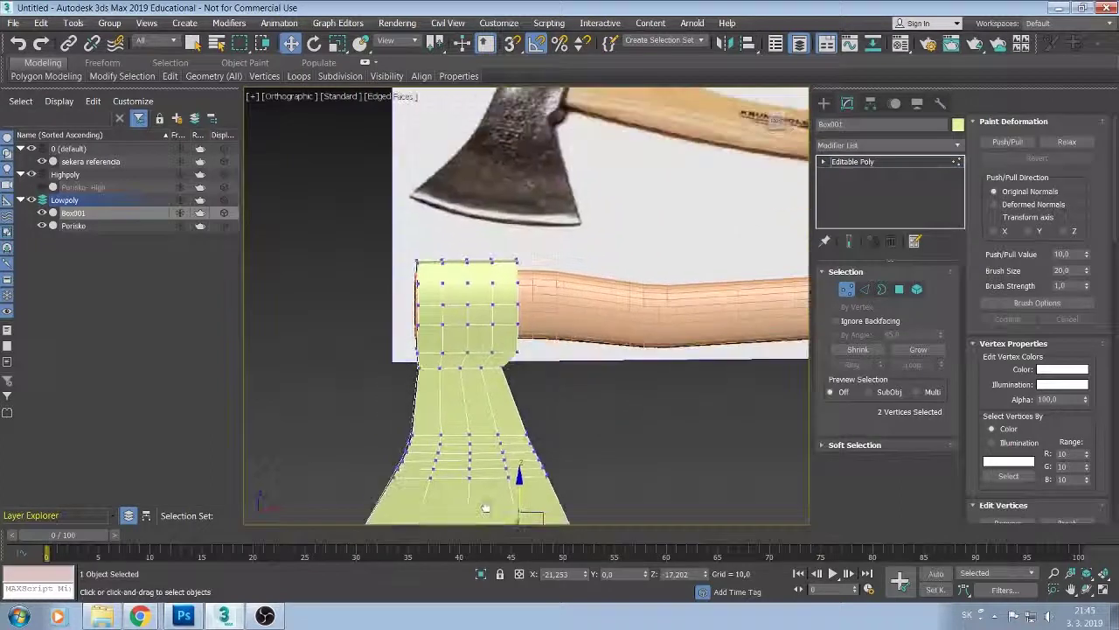
scroll(499, 482, "down", 1)
middle_click_drag(499, 483, 490, 433)
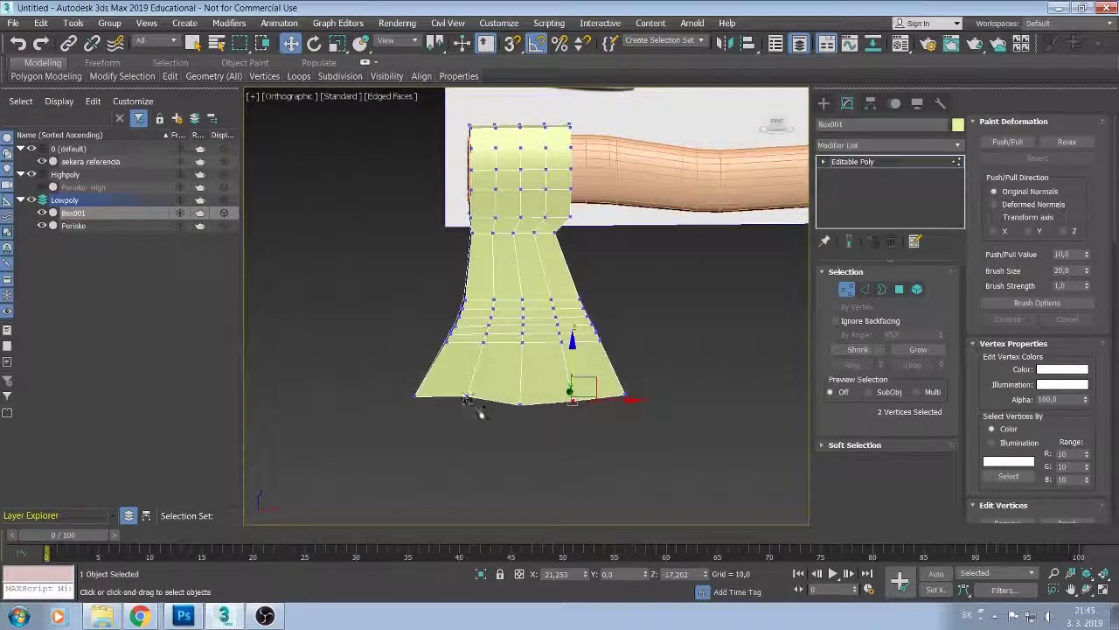
Lower the other corner's bottom vertices along Z, raise them slightly, then deselect.
left_click_drag(480, 414, 456, 387)
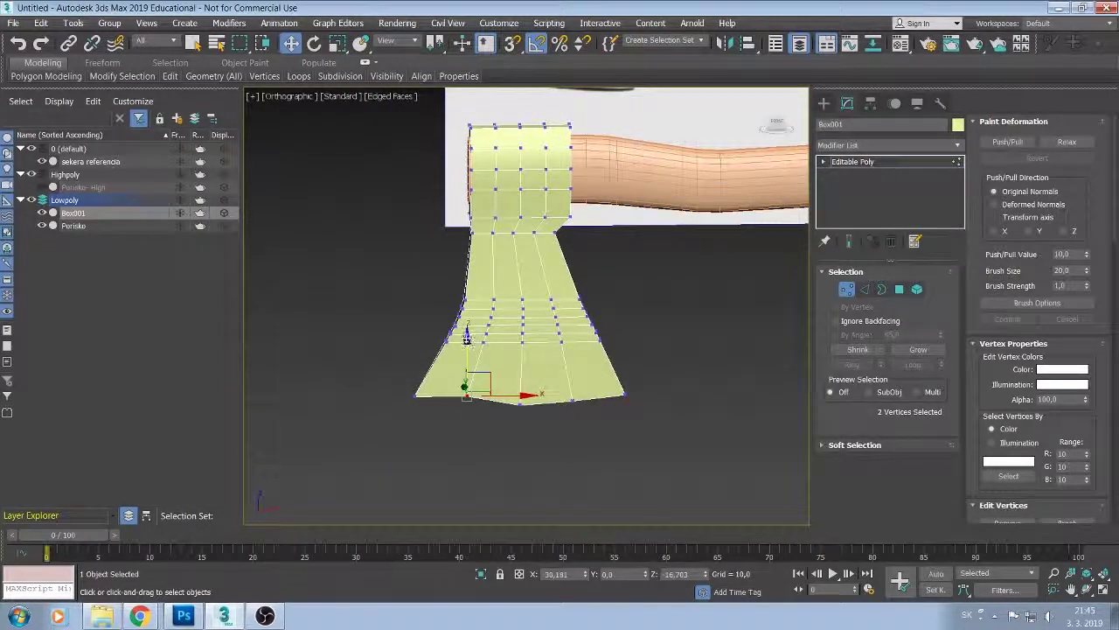
left_click_drag(467, 337, 468, 346)
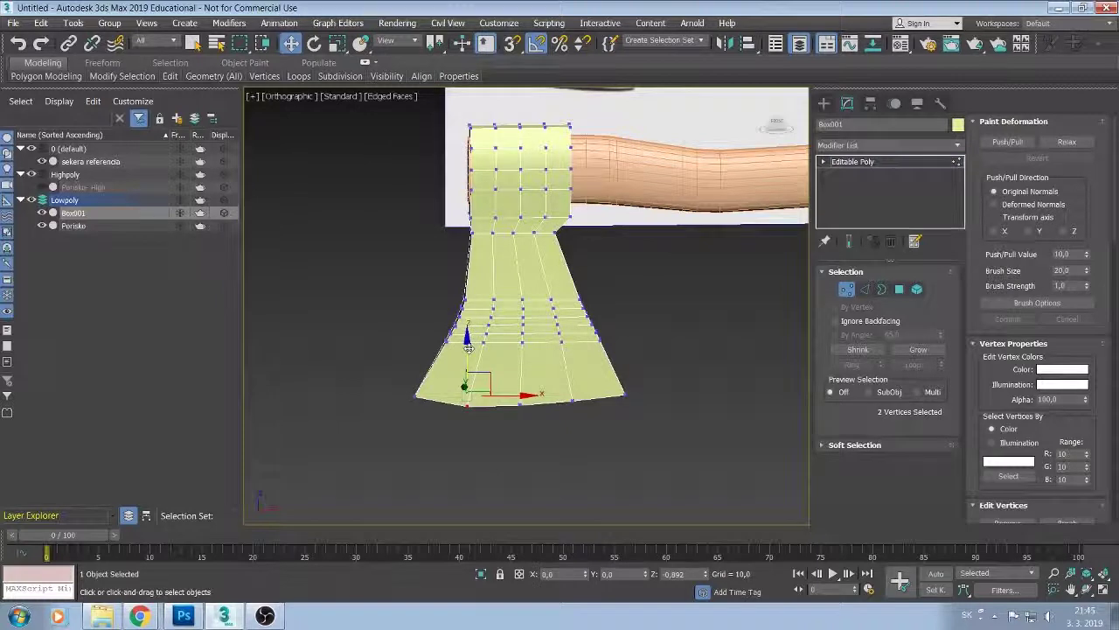
middle_click_drag(469, 347, 442, 446)
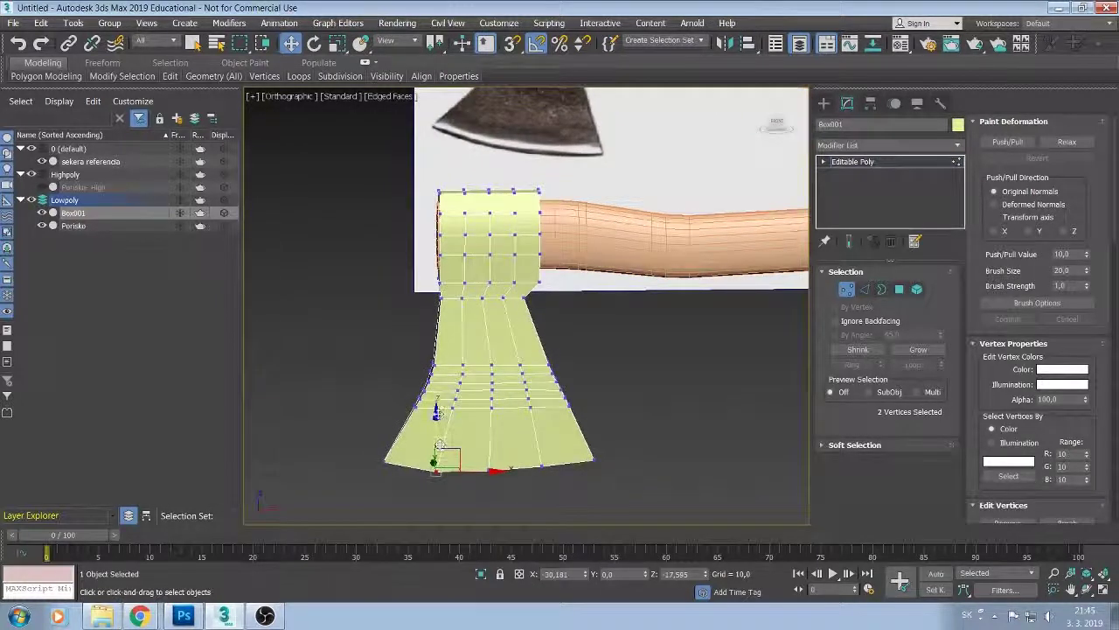
left_click_drag(436, 412, 436, 410)
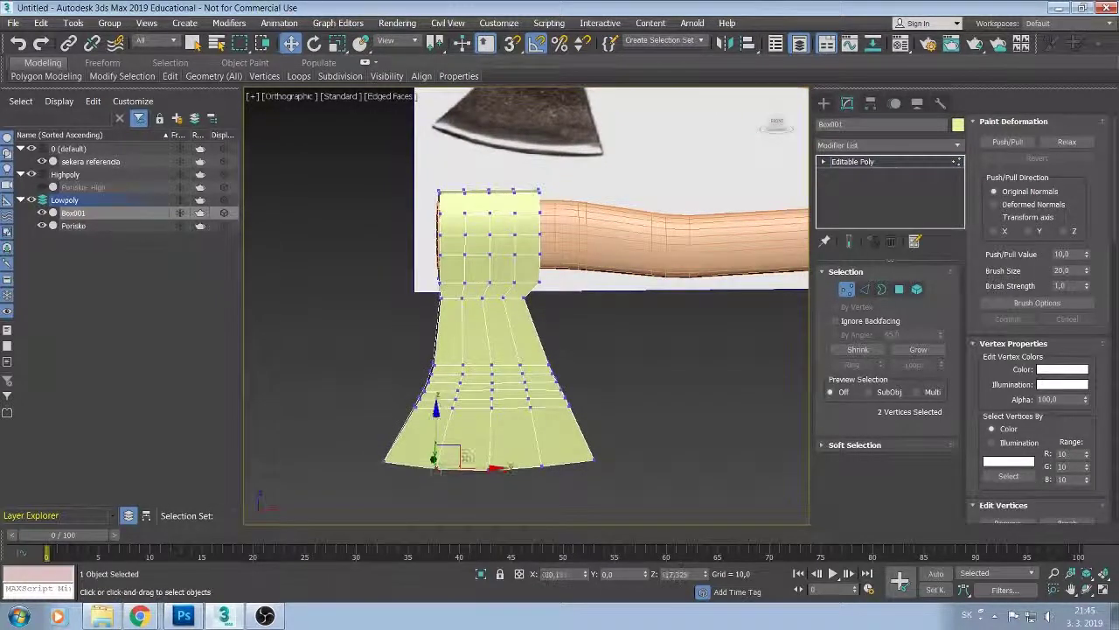
middle_click_drag(609, 414, 613, 416)
left_click(625, 402)
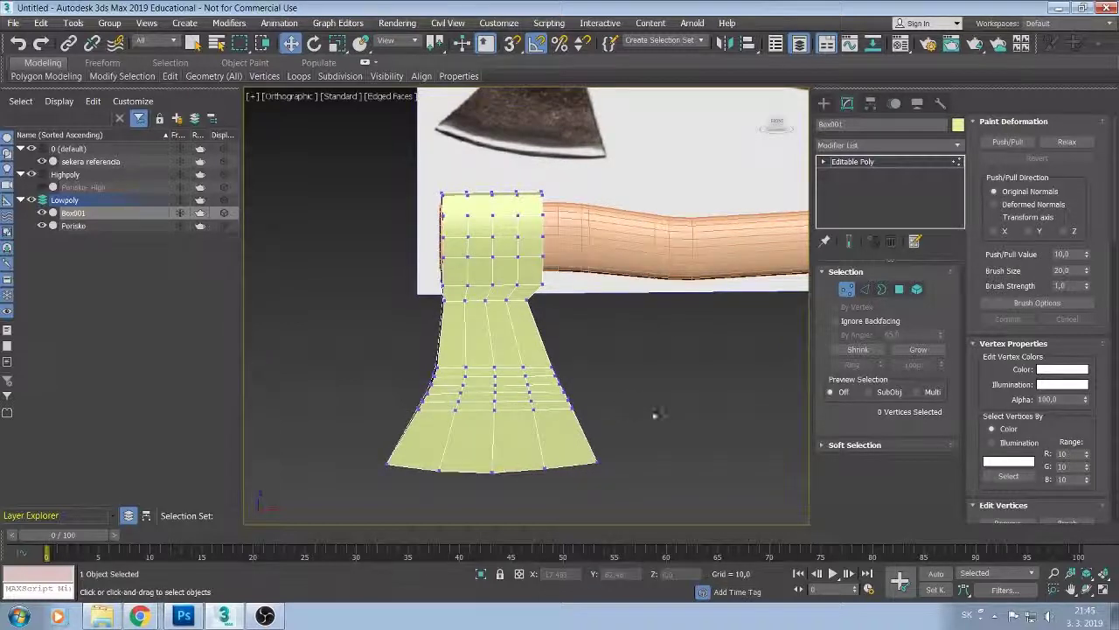
middle_click_drag(653, 416, 635, 416, "alt")
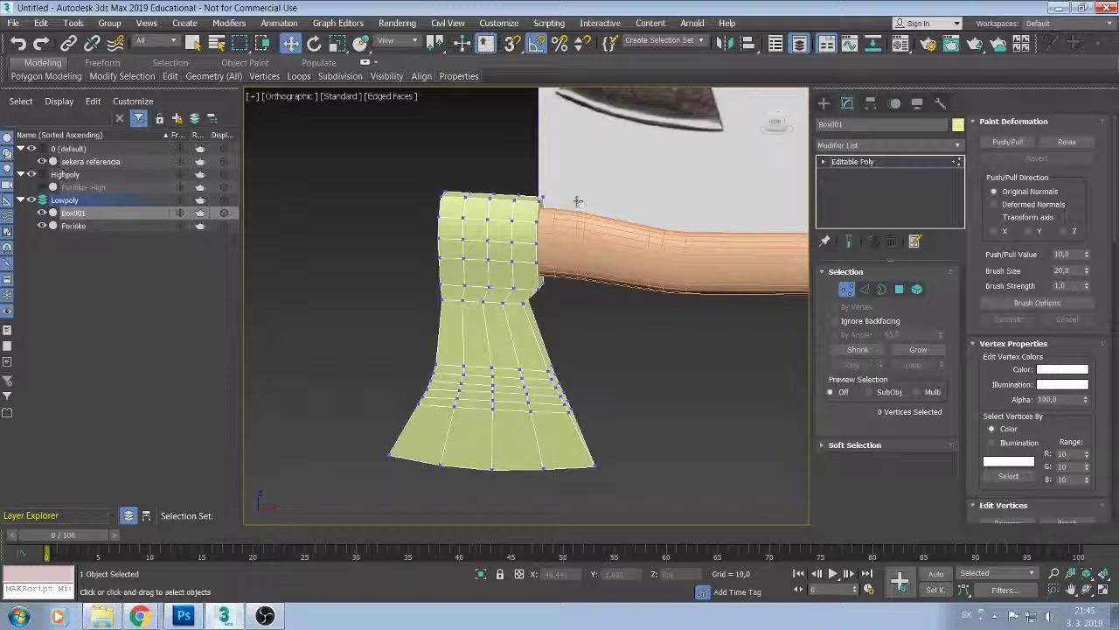
Rename the Box001 axe head object to Sekera-hlava.
left_click(857, 125)
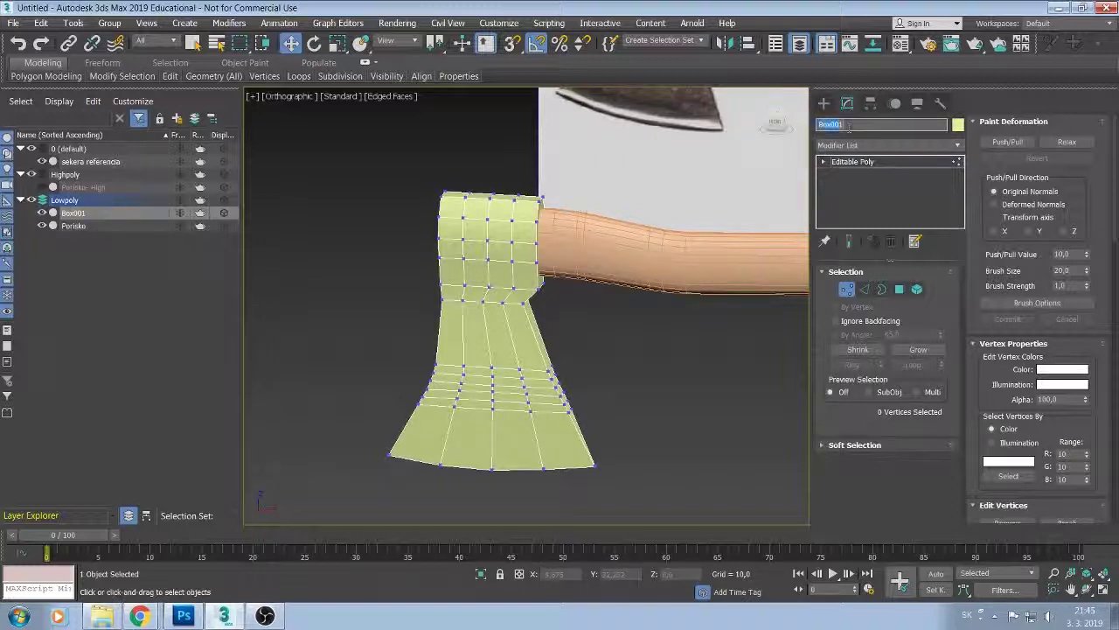
type("Bl")
type("kera-hl")
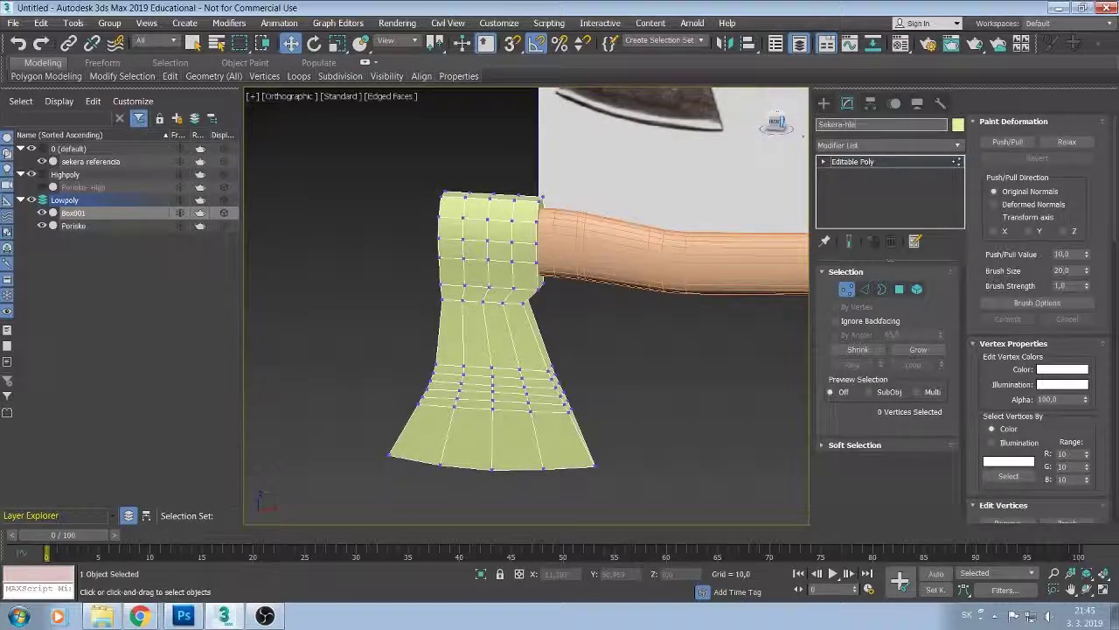
type("a")
key("BackSpace")
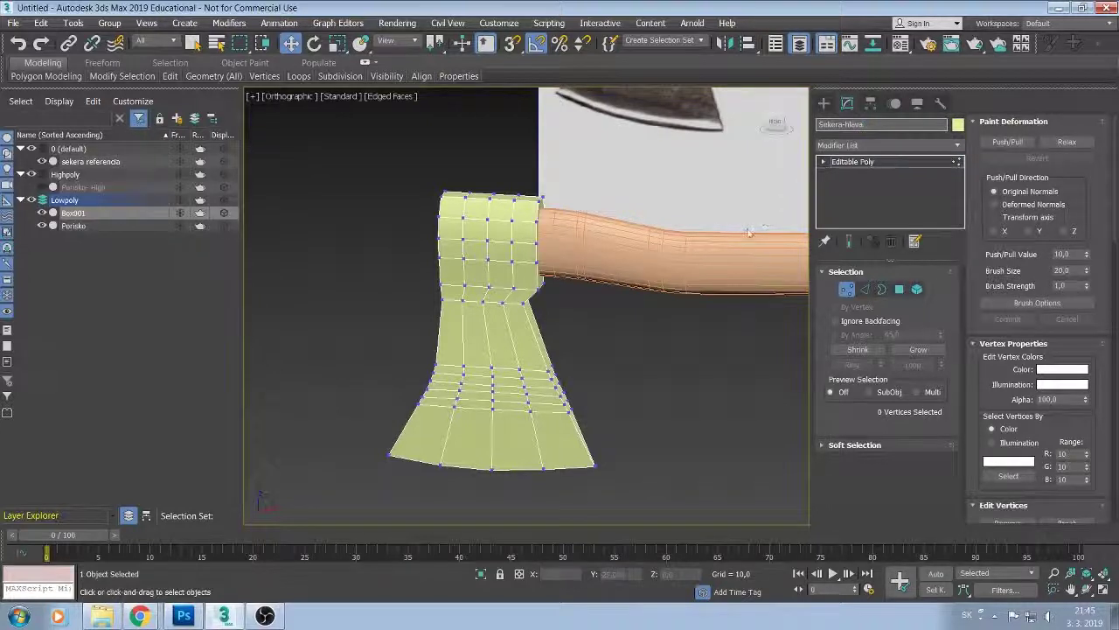
key("Return")
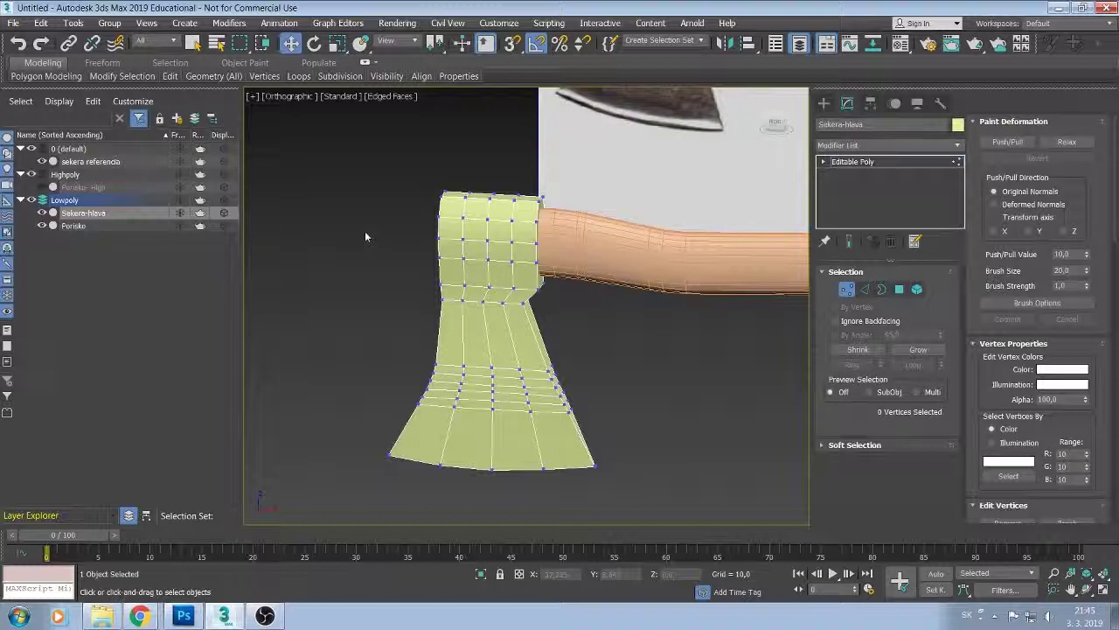
Save the scene as sekerka.max in D:\_3D MAX projekty\sekera.
left_click(12, 23)
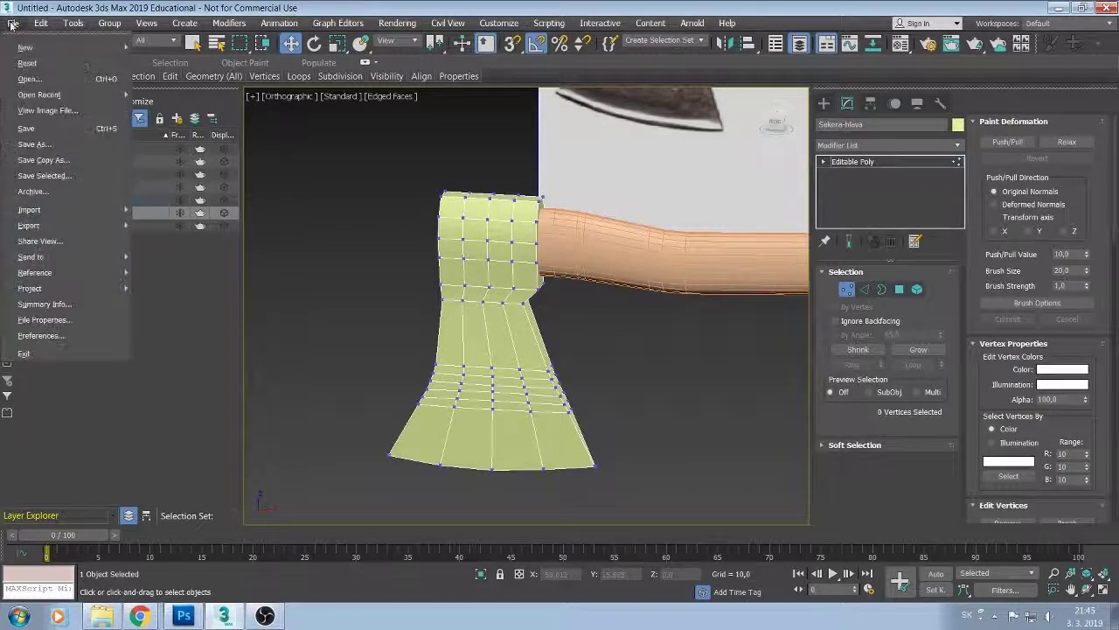
left_click(35, 145)
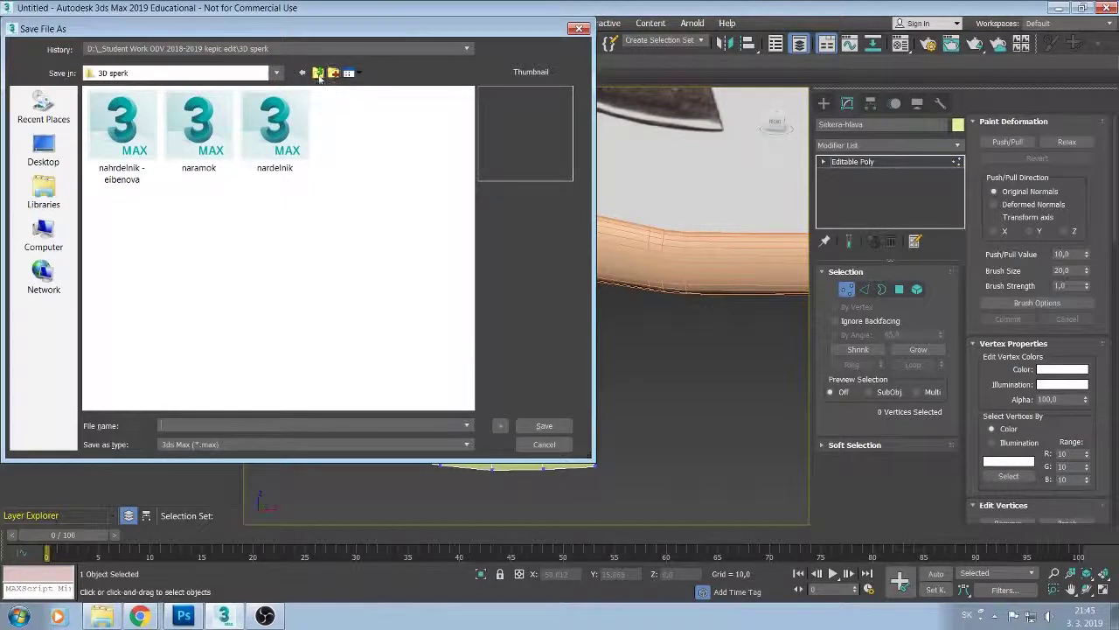
left_click(317, 72)
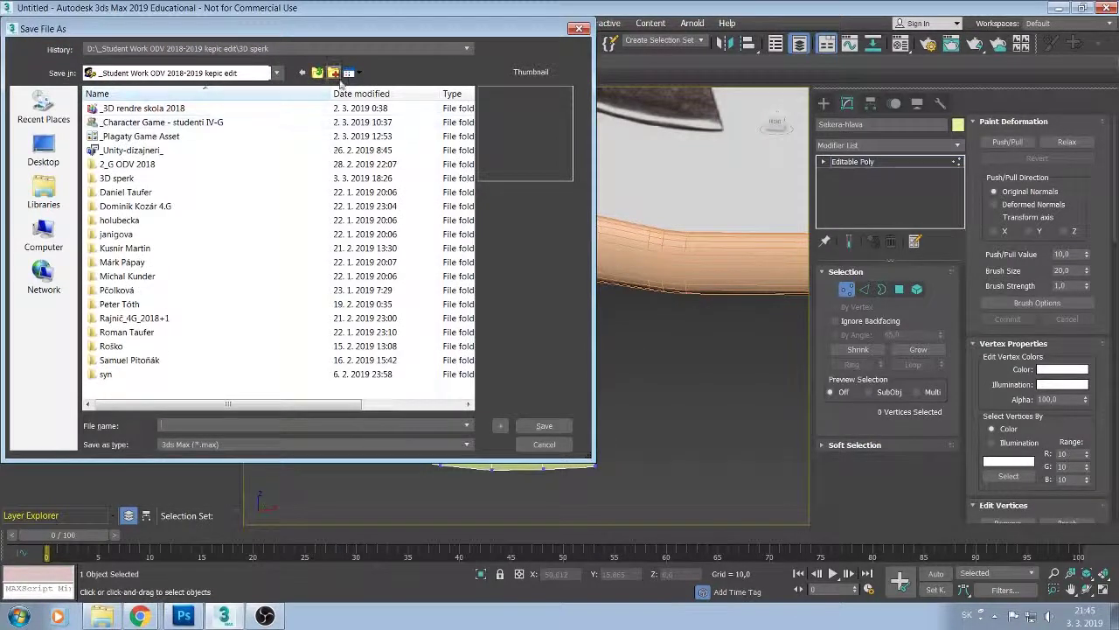
left_click(318, 72)
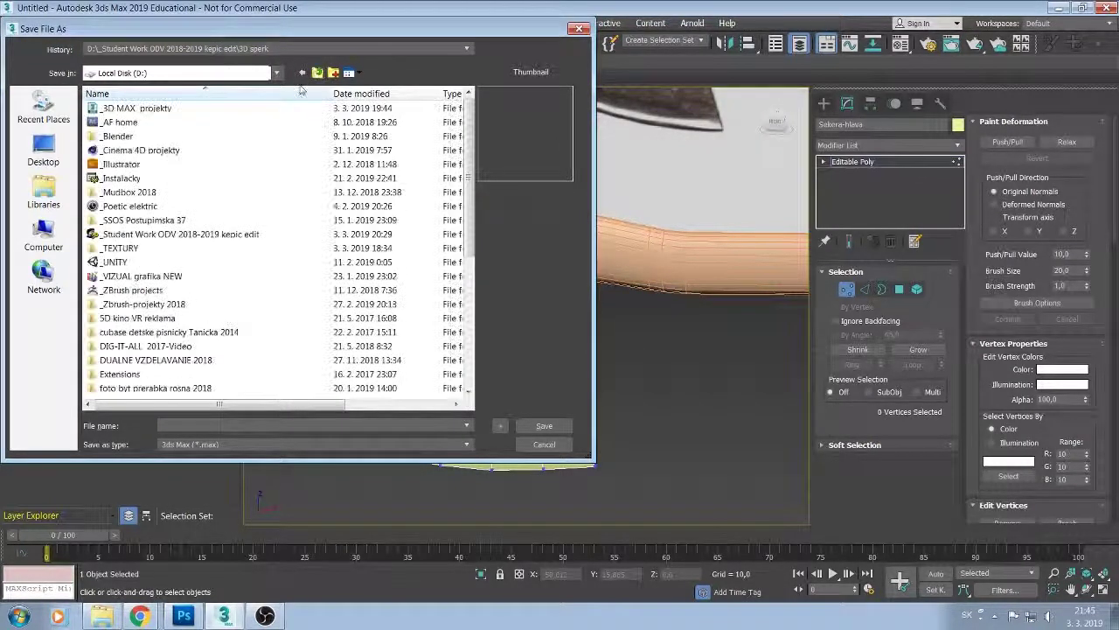
double_click(127, 109)
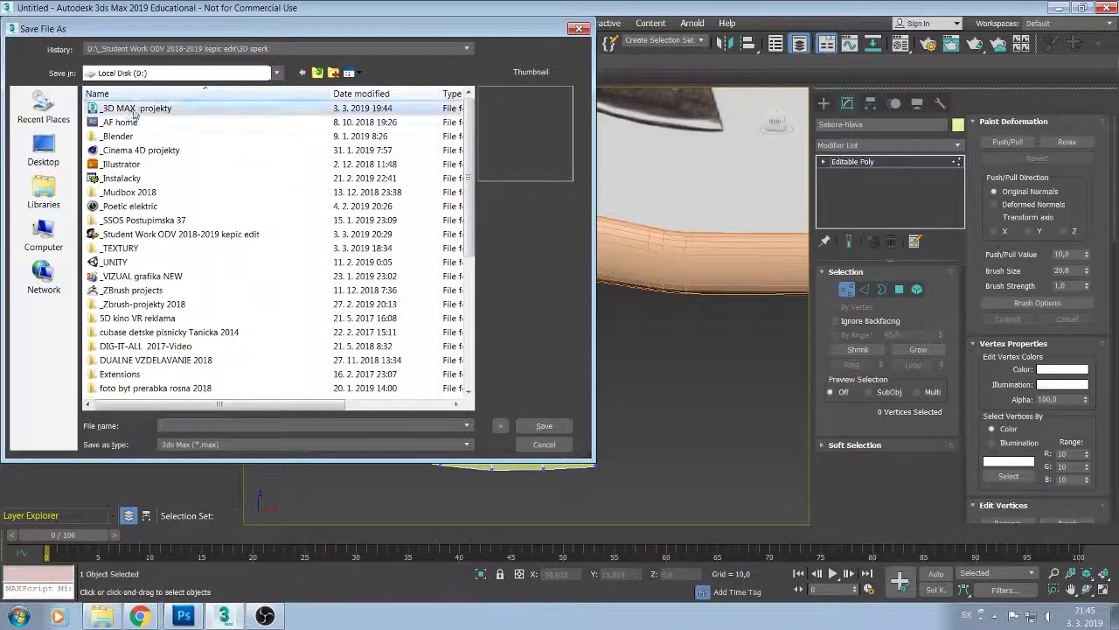
double_click(112, 220)
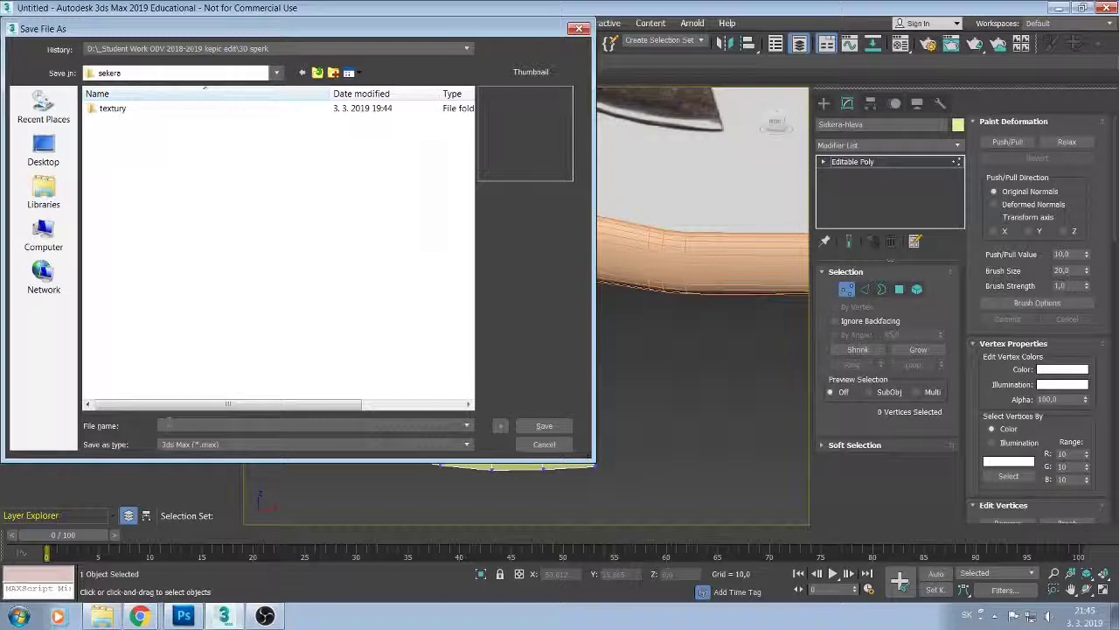
type("sekerk")
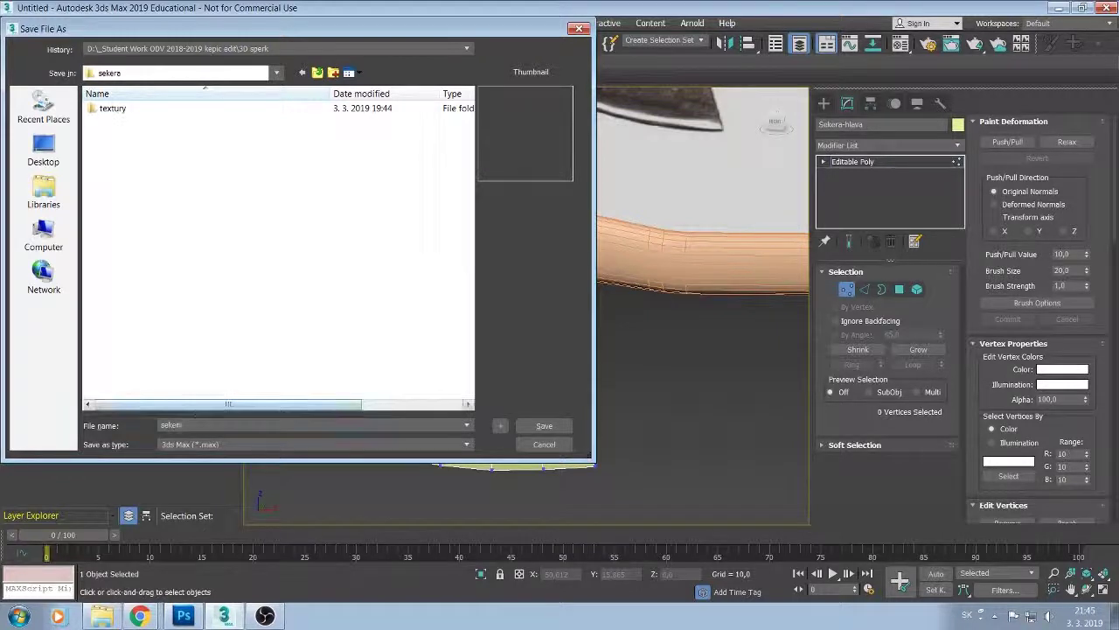
type("a")
left_click(534, 426)
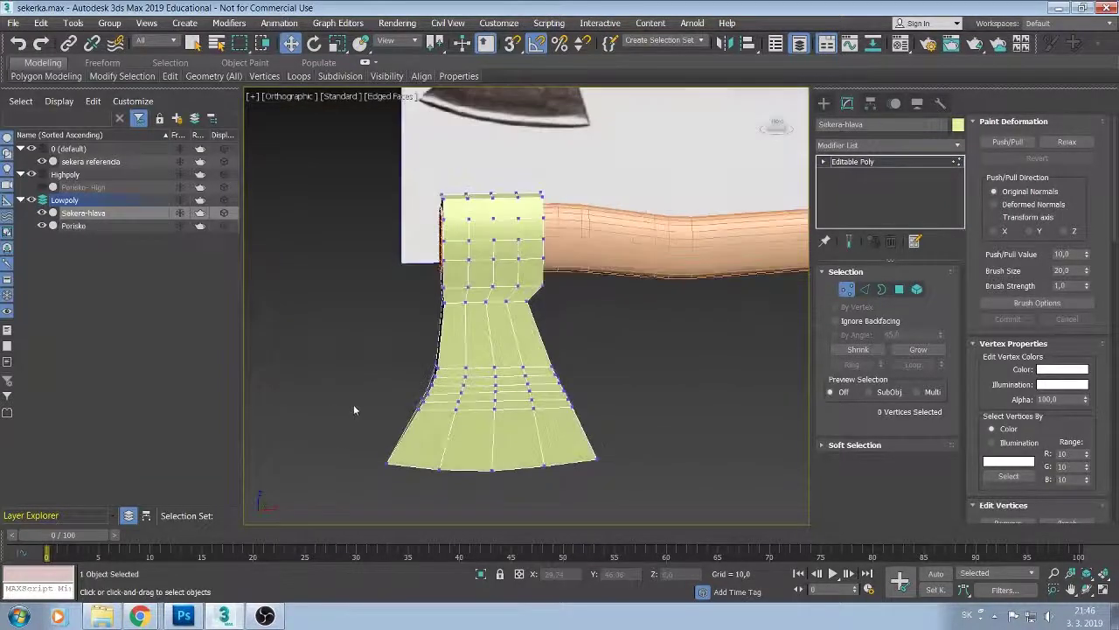
Return to the Editable Poly object level and dismiss the No cameras warning.
mouse_move(333, 410)
middle_mouse_down("alt")
mouse_move(317, 370)
mouse_move(299, 374)
middle_mouse_up("alt")
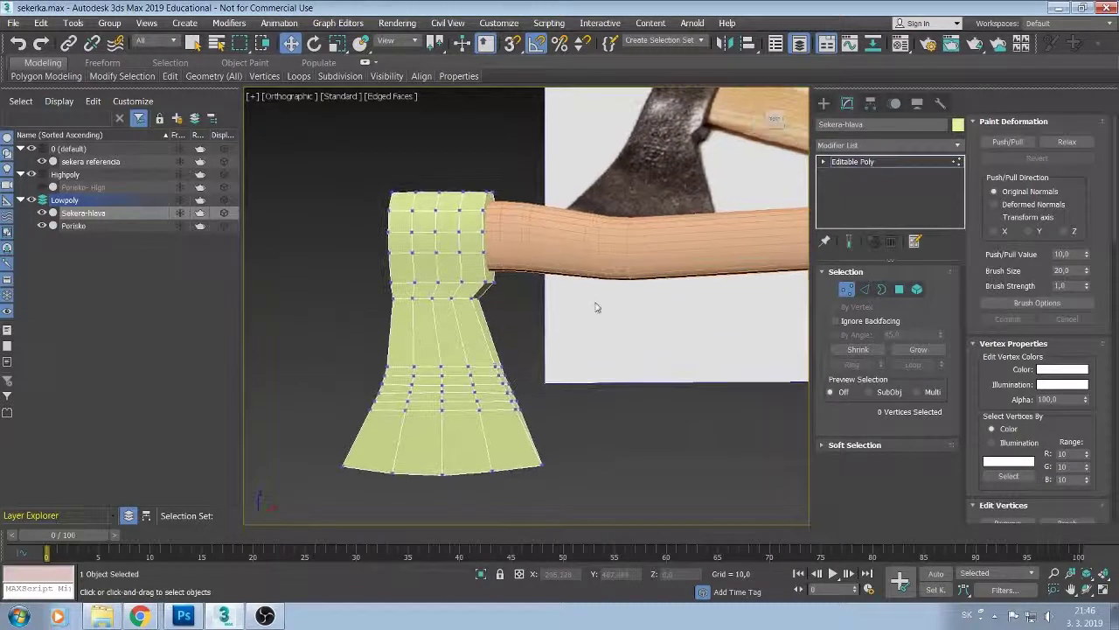
left_click(879, 161)
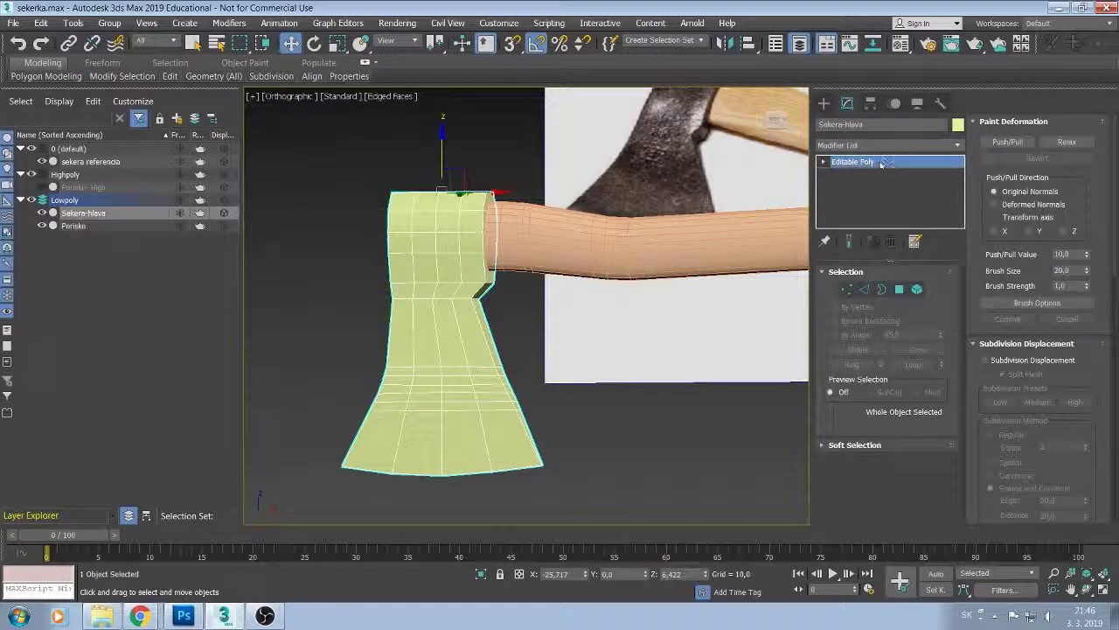
key("c")
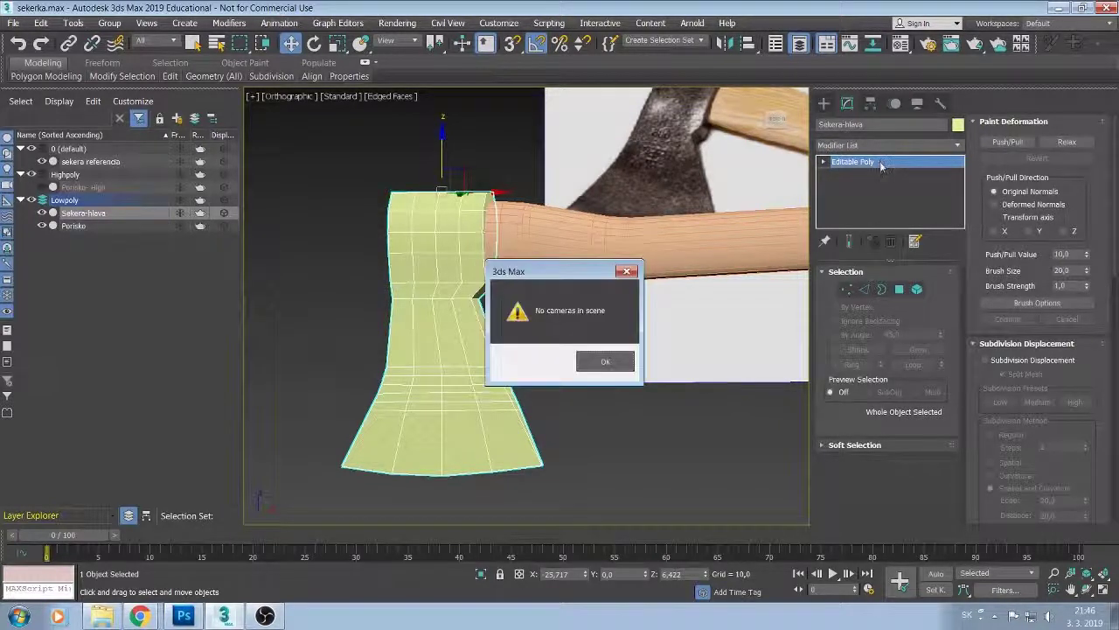
left_click(626, 271)
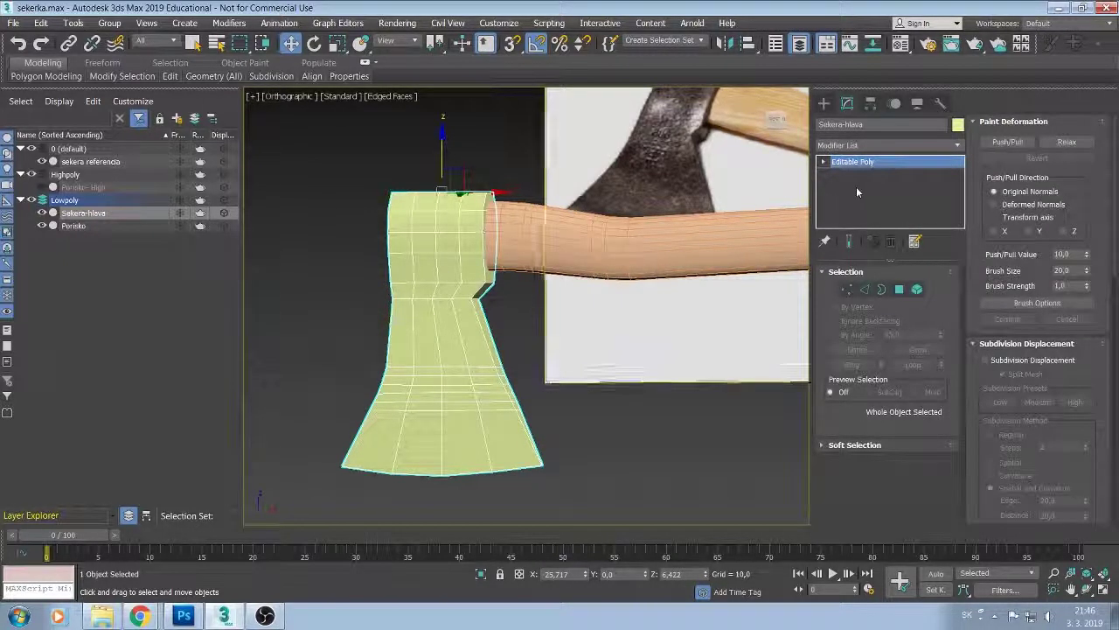
Add a Chamfer modifier to the Sekera-hlava axe head.
left_click(959, 146)
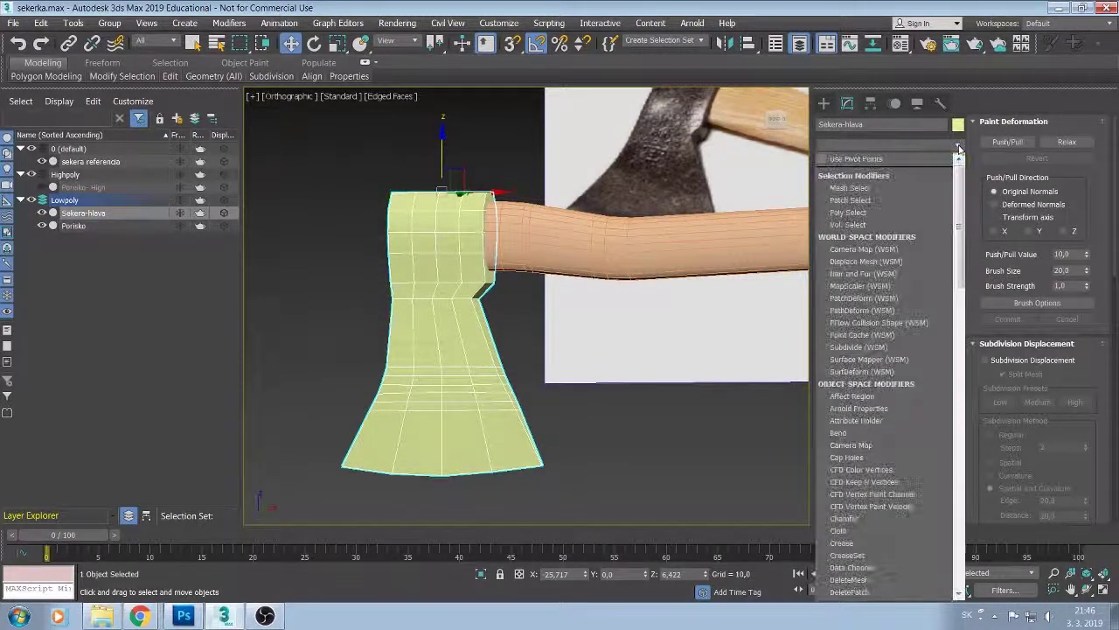
key("c")
key("h")
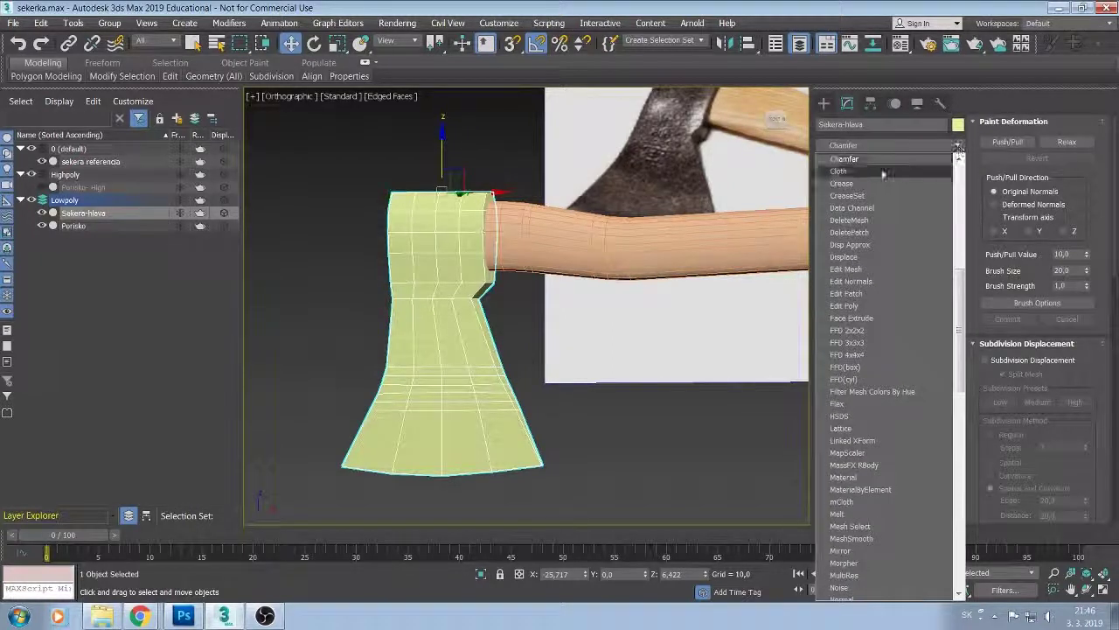
left_click(884, 156)
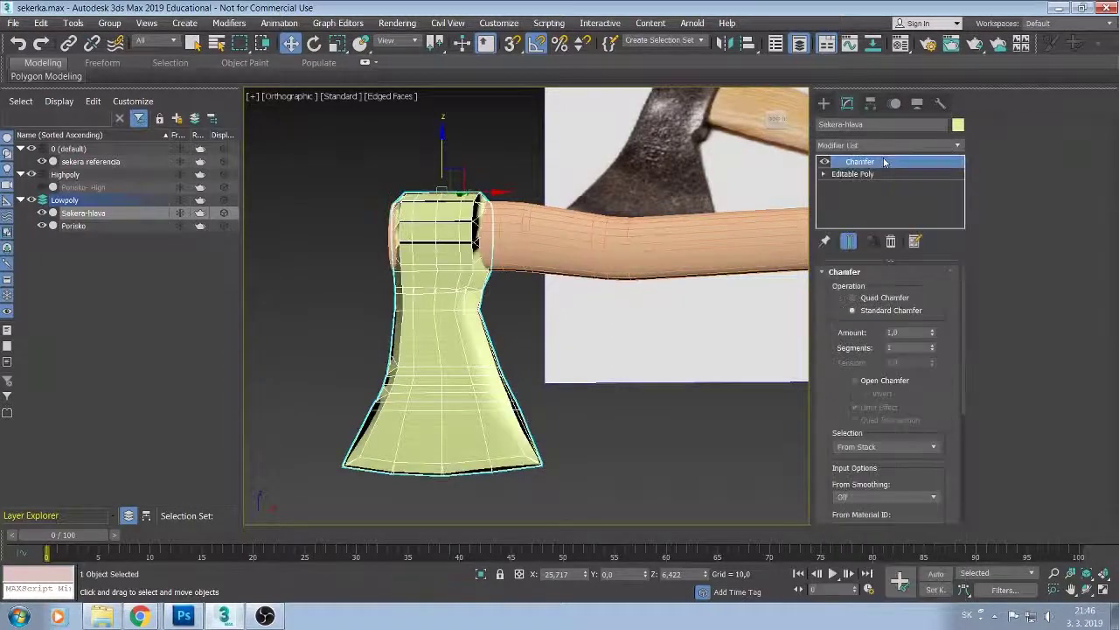
scroll(626, 328, "up", 2)
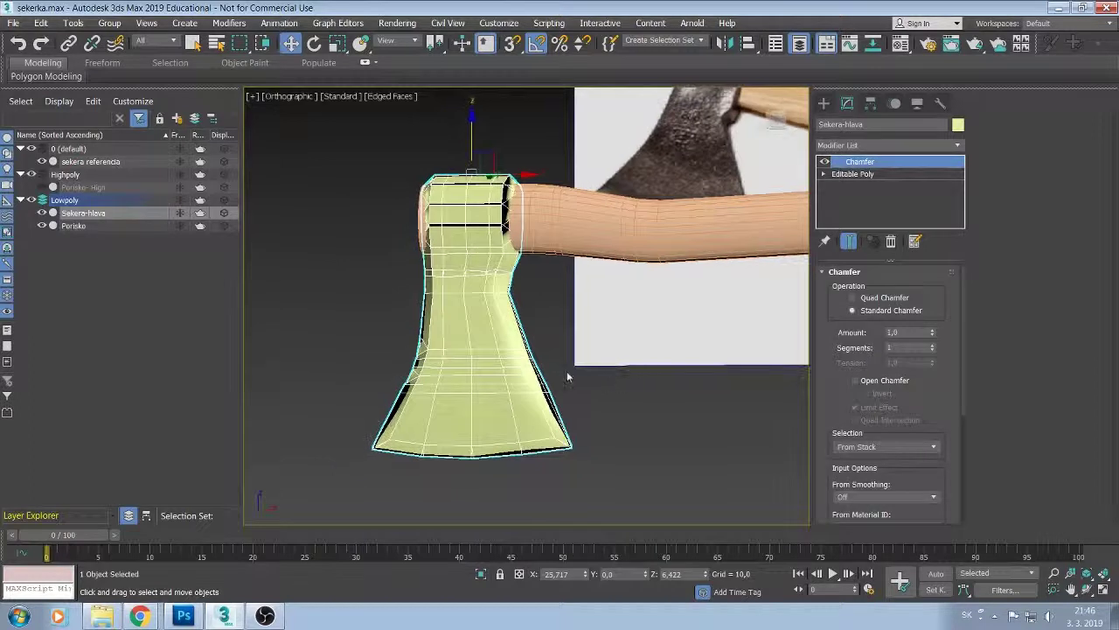
scroll(563, 370, "up", 1)
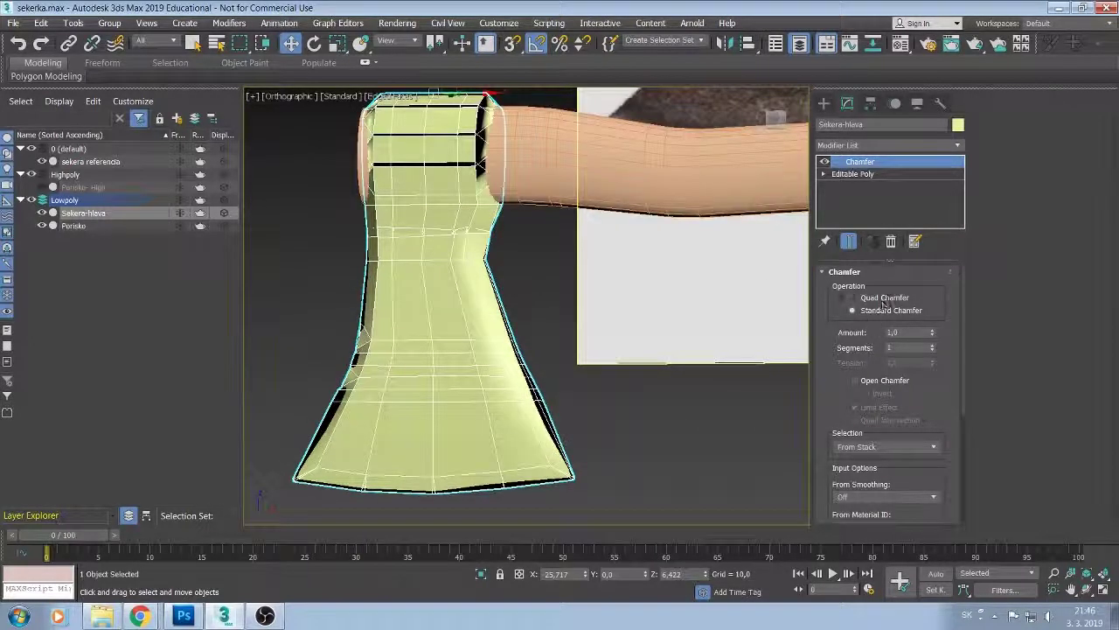
Lower the chamfer amount to 0,32 and limit it to Unsmoothed Edges.
left_click_drag(932, 334, 934, 371)
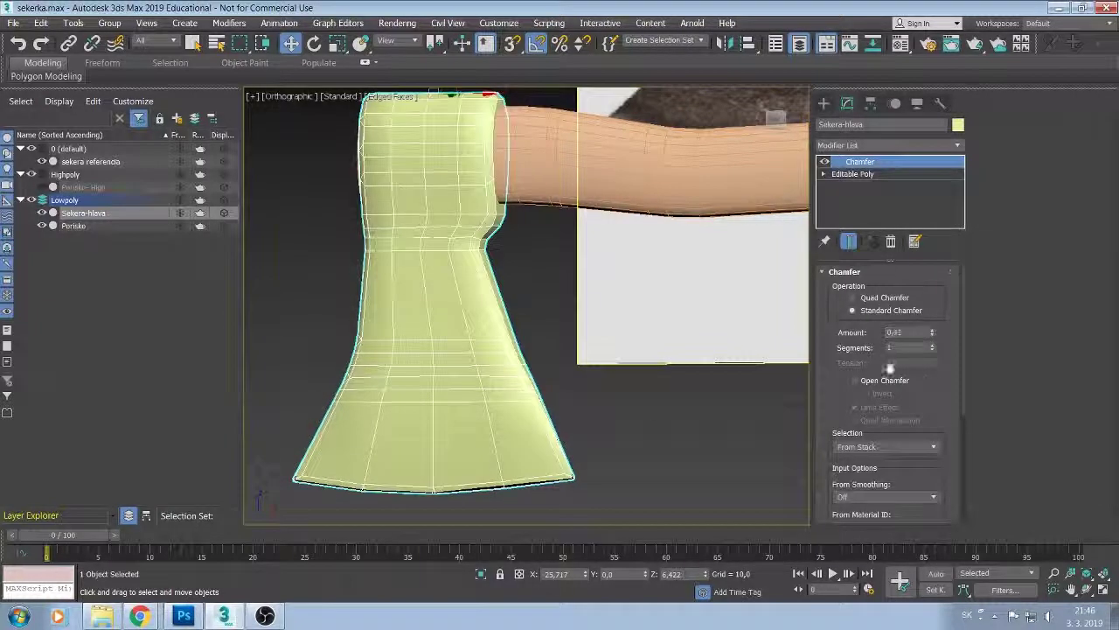
mouse_move(525, 424)
middle_mouse_down("alt")
mouse_move(600, 418)
mouse_move(614, 440)
mouse_move(632, 440)
mouse_move(525, 455)
mouse_move(537, 423)
middle_mouse_up("alt")
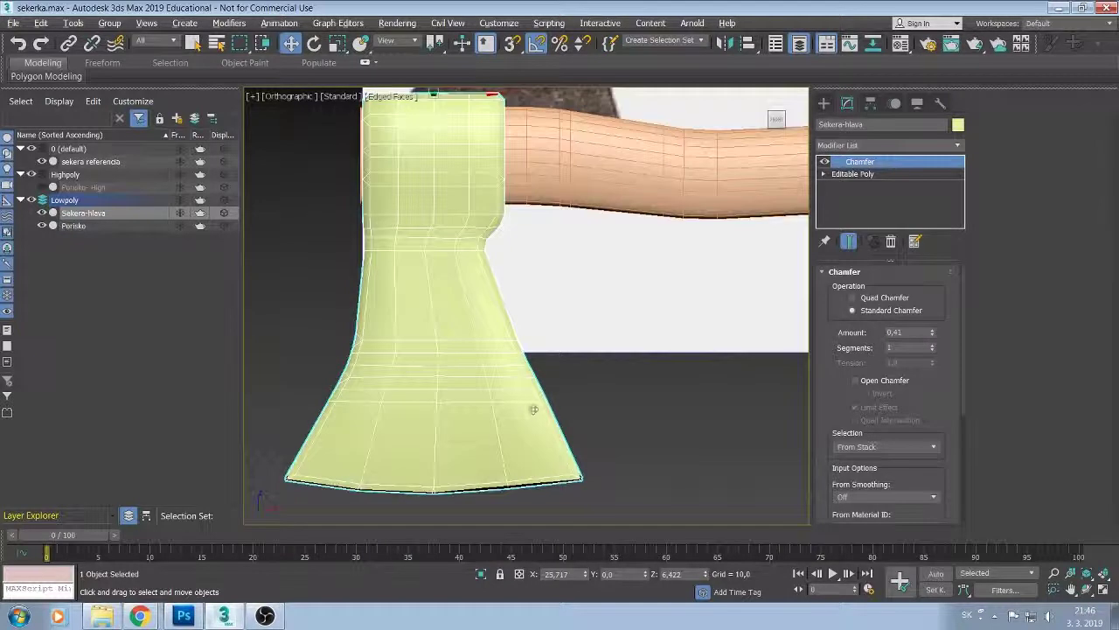
scroll(535, 413, "down", 3)
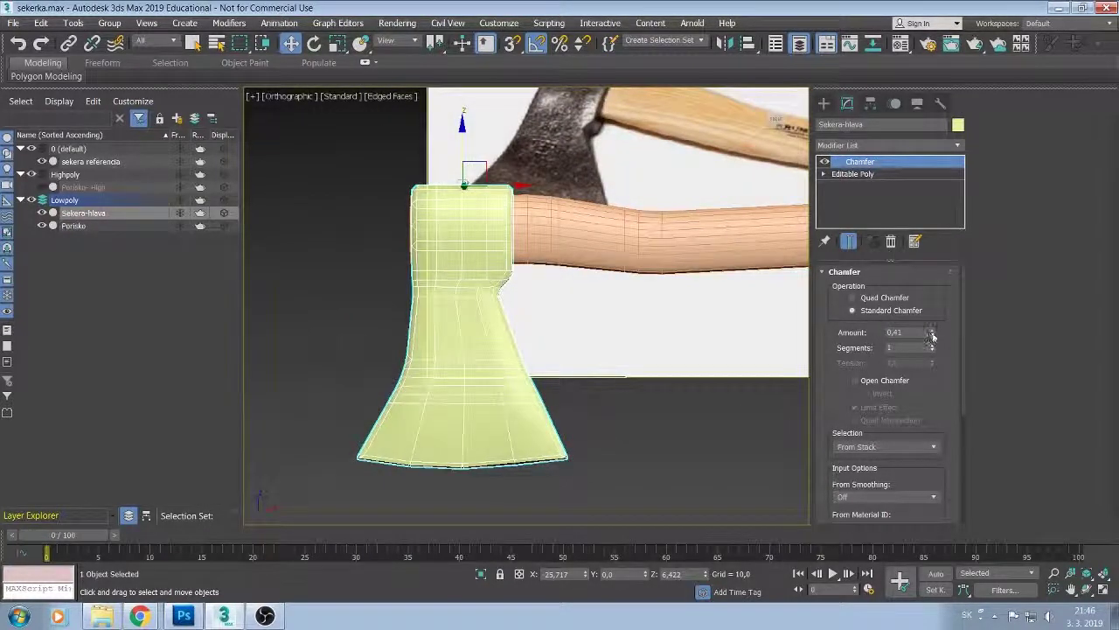
left_click_drag(933, 334, 933, 337)
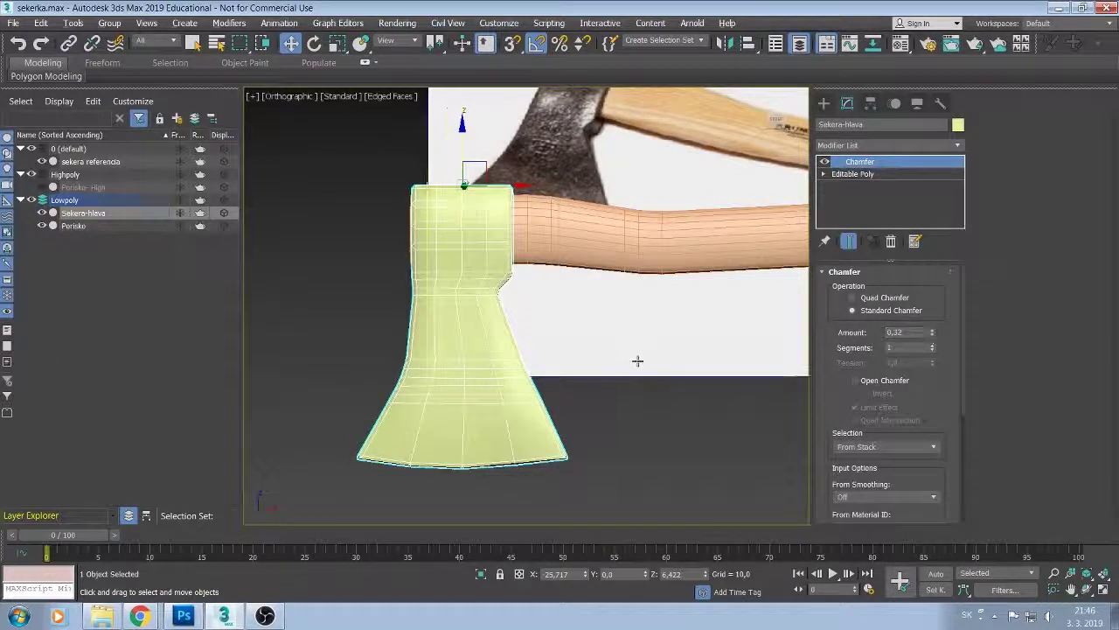
mouse_move(637, 362)
middle_mouse_down("alt")
mouse_move(573, 365)
mouse_move(638, 364)
middle_mouse_up("alt")
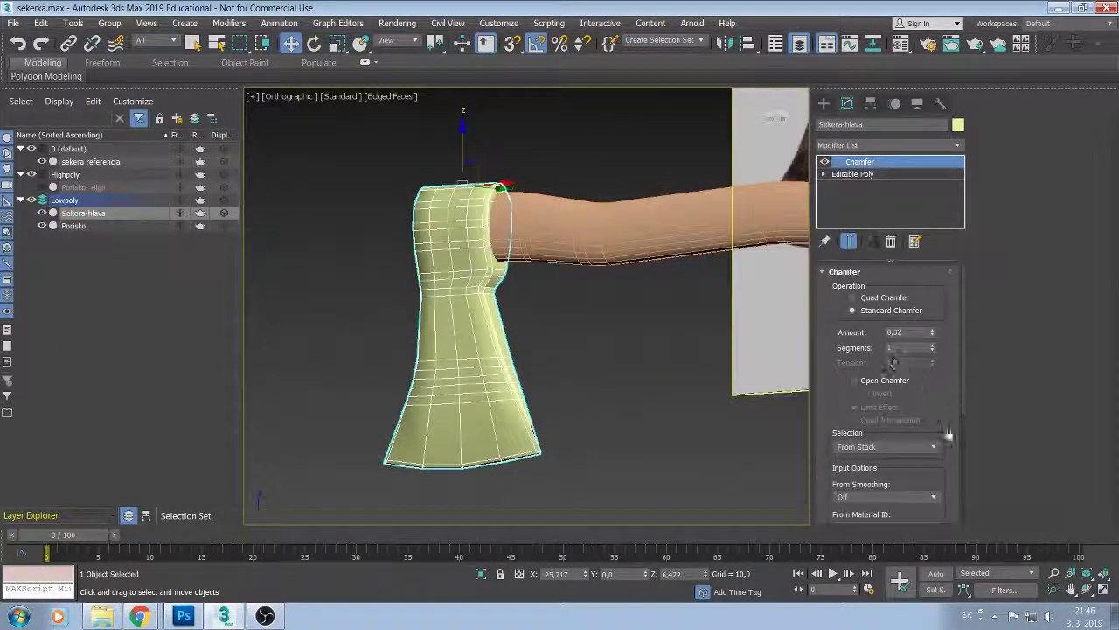
left_click(902, 496)
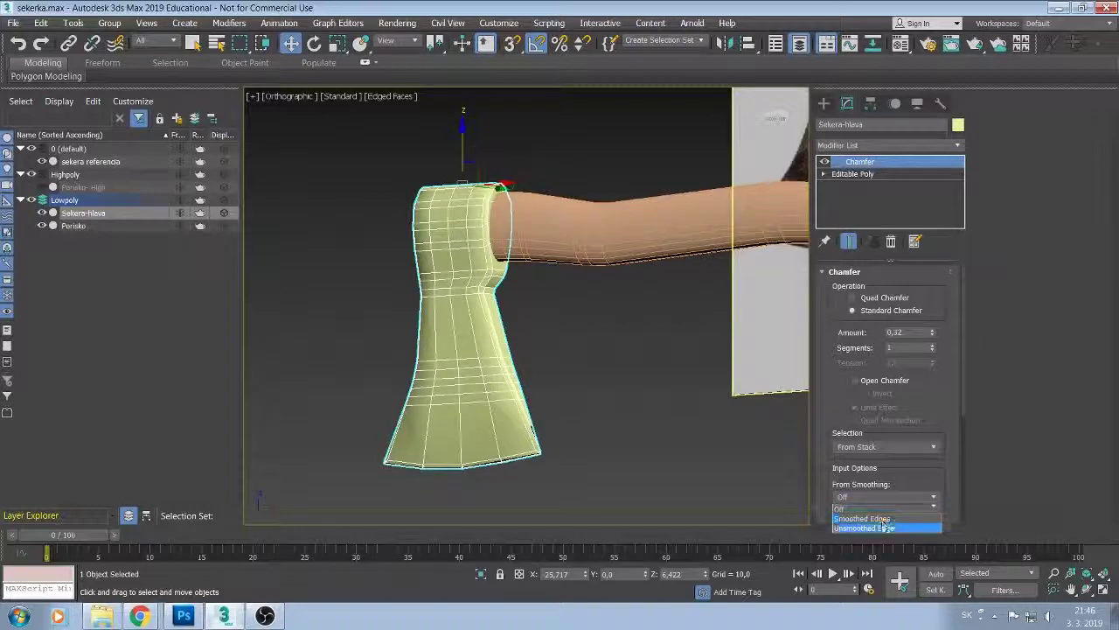
left_click(884, 528)
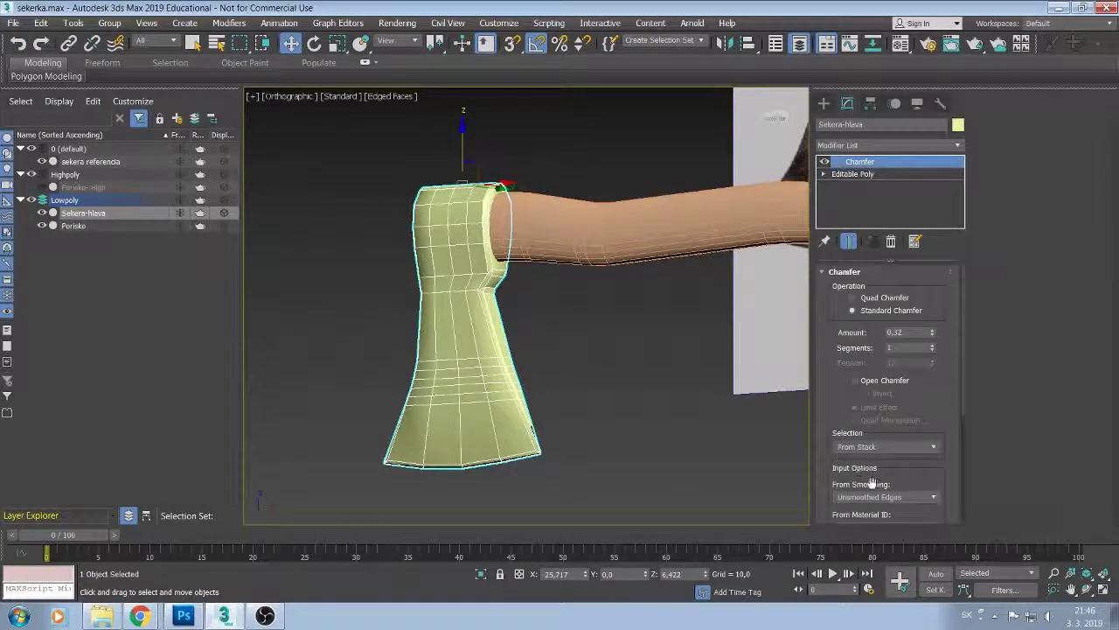
Reduce the axe head's chamfer amount from 0,32 down to 0,15.
middle_click_drag(637, 425, 791, 424, "alt")
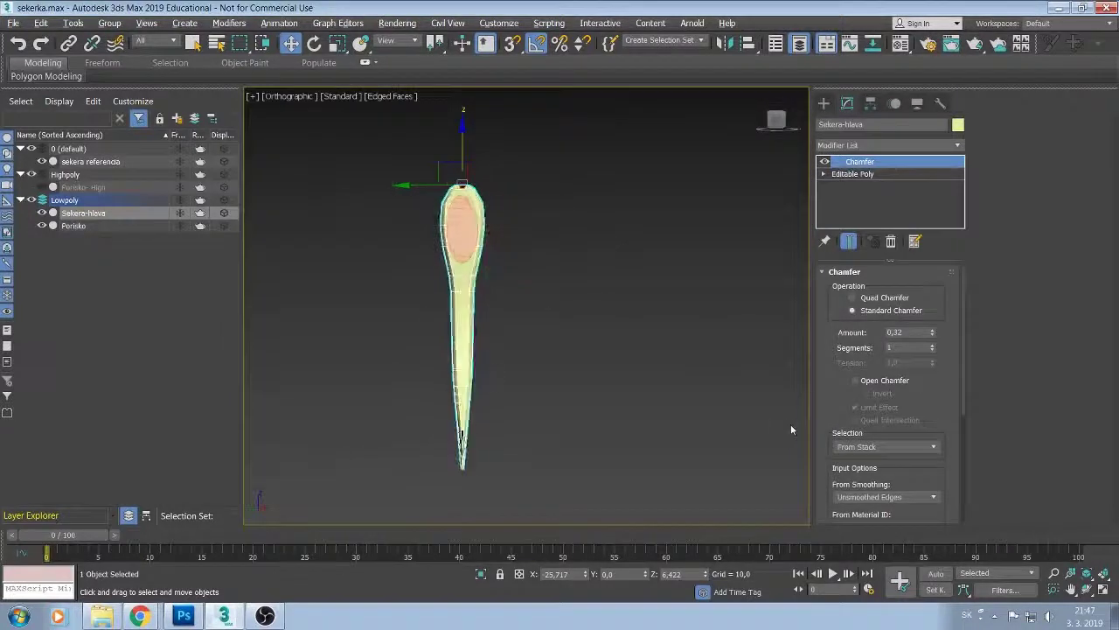
scroll(541, 335, "up", 3)
mouse_move(489, 231)
middle_mouse_down()
mouse_move(598, 344)
mouse_move(553, 348)
mouse_move(868, 287)
middle_mouse_up()
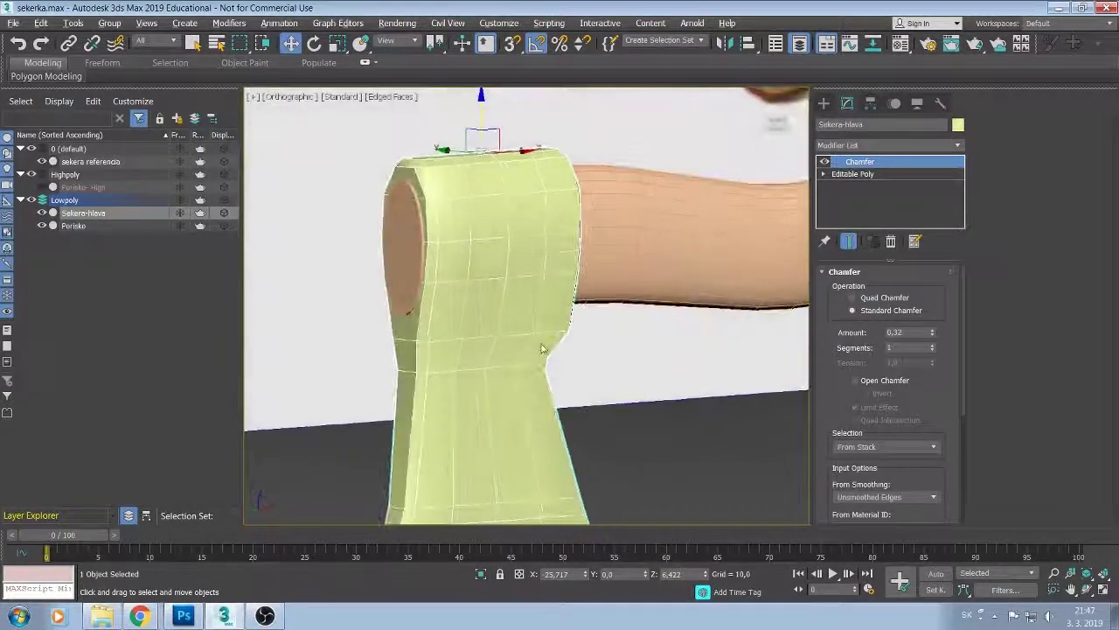
left_click(932, 338)
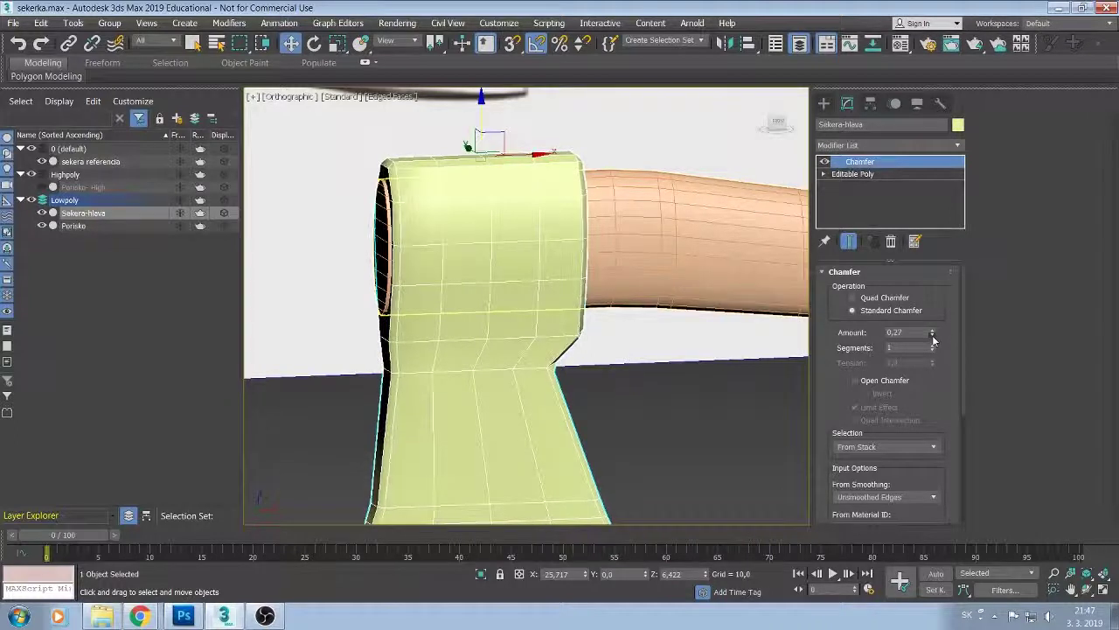
left_click_drag(933, 338, 932, 358)
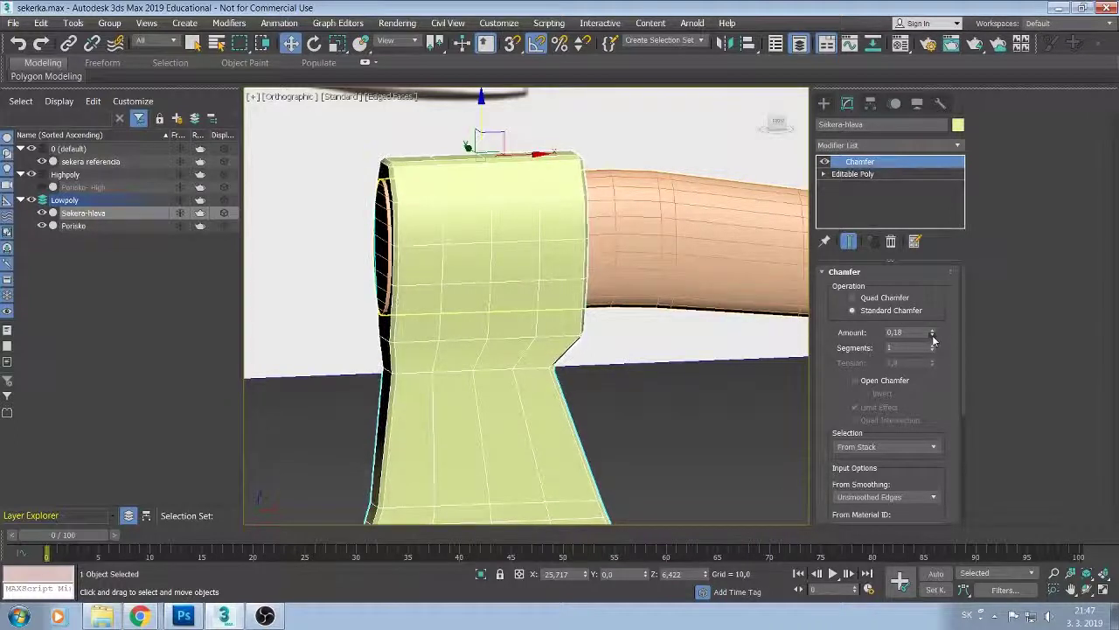
Fine-tune the chamfer amount to 0,07 while inspecting the blade's bottom edge.
mouse_move(649, 371)
middle_mouse_down()
mouse_move(594, 225)
mouse_move(532, 325)
mouse_move(510, 289)
mouse_move(490, 322)
mouse_move(365, 382)
mouse_move(422, 379)
mouse_move(419, 327)
mouse_move(438, 320)
mouse_move(405, 315)
mouse_move(441, 334)
mouse_move(429, 330)
middle_mouse_up()
scroll(490, 333, "up", 4)
scroll(485, 337, "down", 4)
scroll(423, 378, "up", 2)
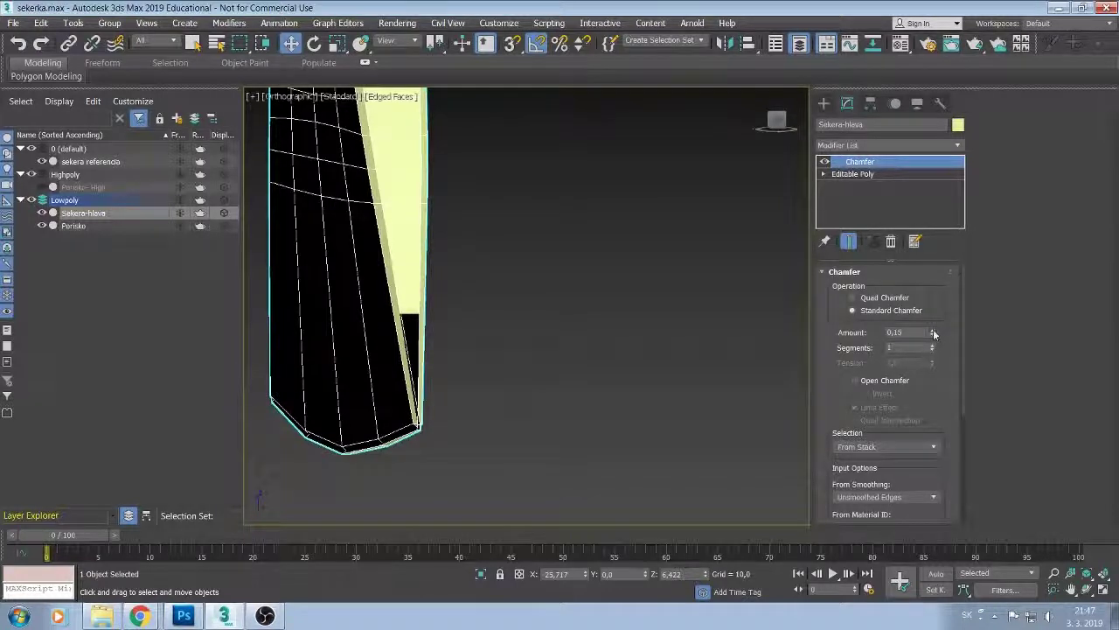
left_click_drag(933, 329, 933, 325)
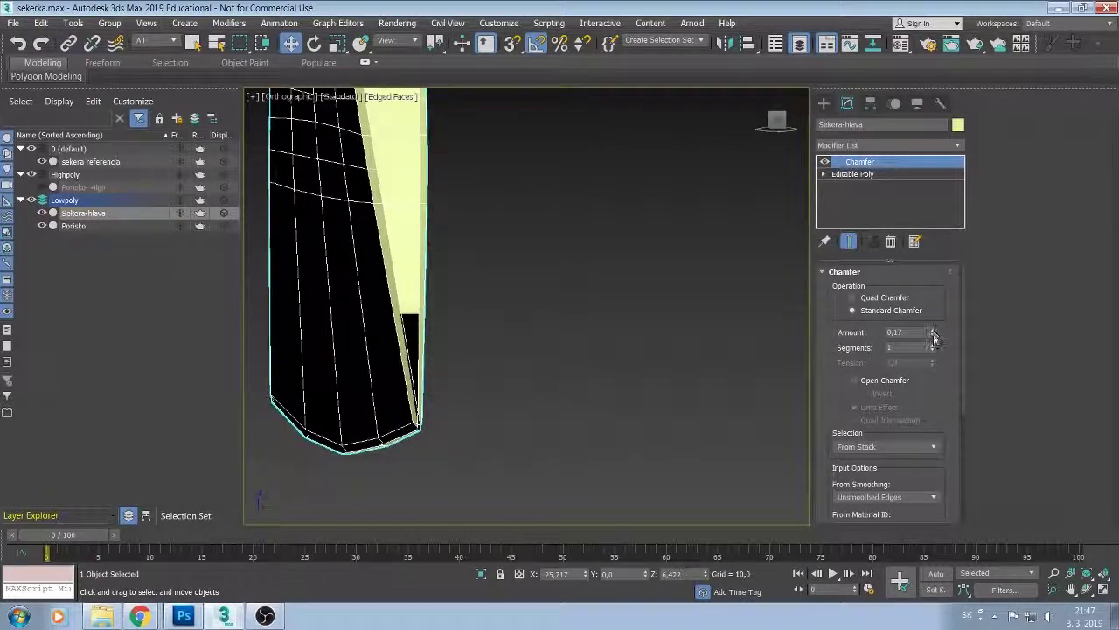
left_click_drag(932, 339, 934, 336)
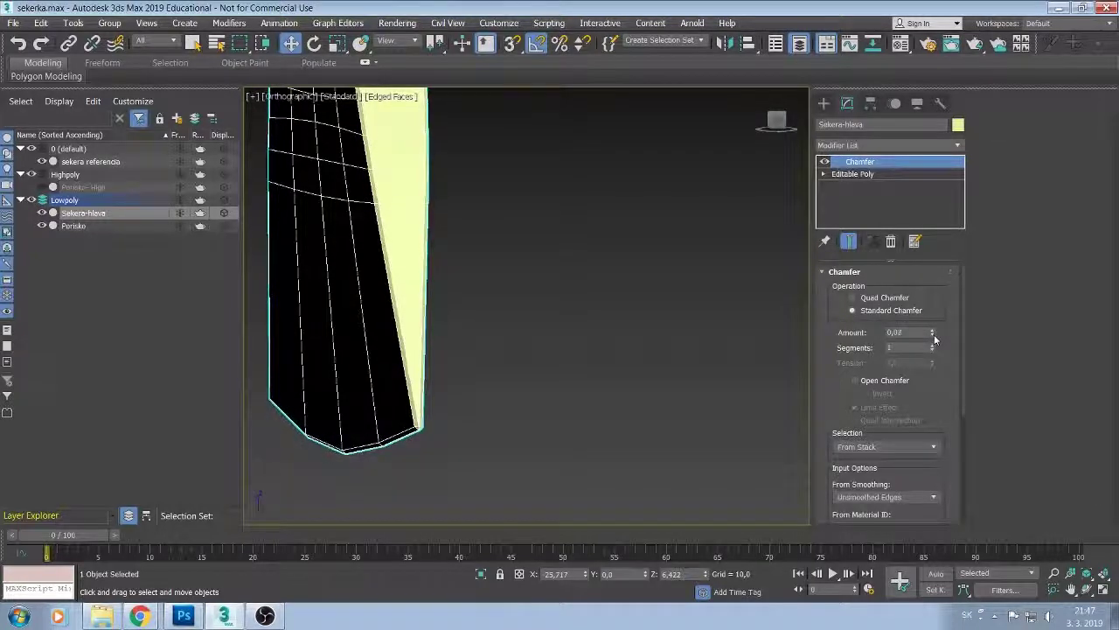
mouse_move(651, 401)
middle_mouse_down("alt")
mouse_move(449, 352)
mouse_move(432, 330)
mouse_move(430, 349)
mouse_move(396, 348)
mouse_move(429, 332)
mouse_move(435, 267)
mouse_move(622, 380)
mouse_move(690, 347)
mouse_move(583, 346)
mouse_move(595, 341)
middle_mouse_up("alt")
scroll(690, 347, "up", 3)
scroll(668, 347, "down", 4)
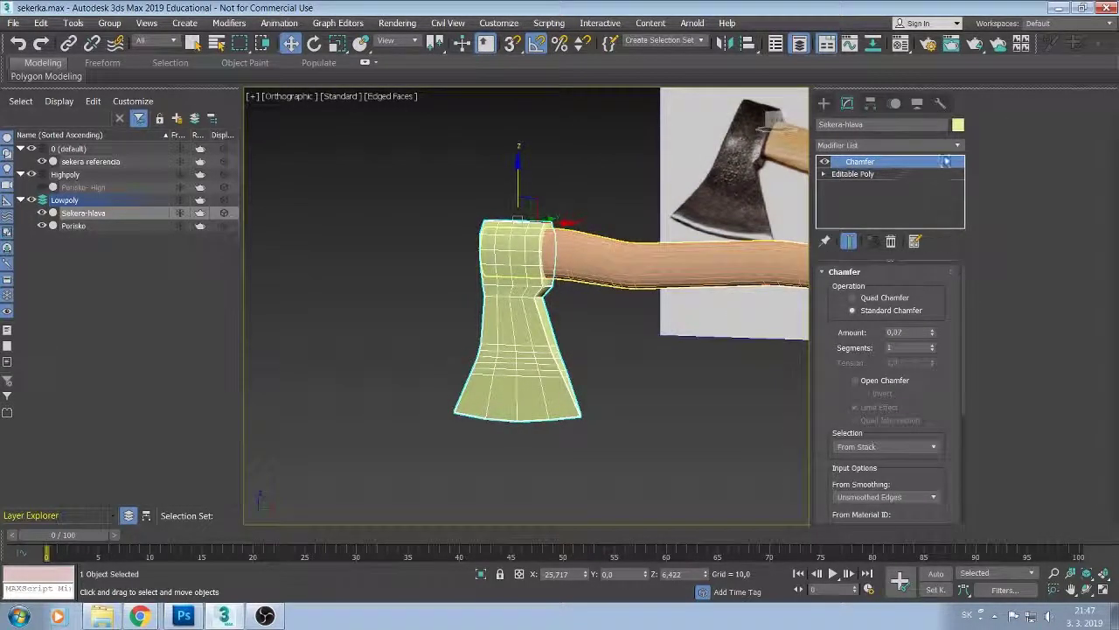
Add a TurboSmooth modifier above the Chamfer on the axe head.
left_click(957, 148)
type("tu")
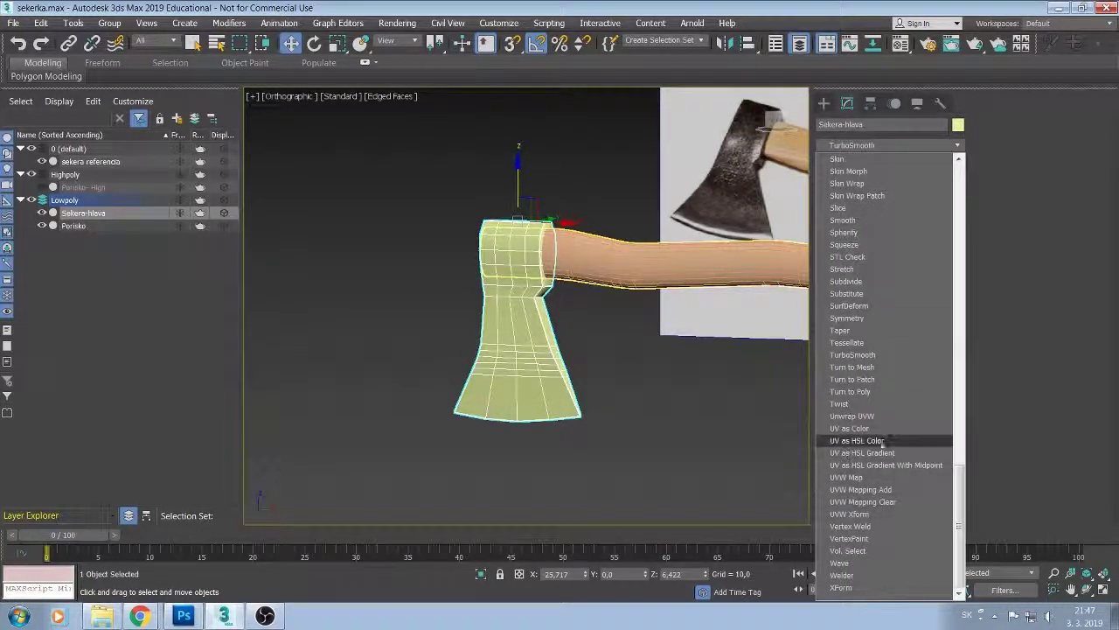
left_click(853, 354)
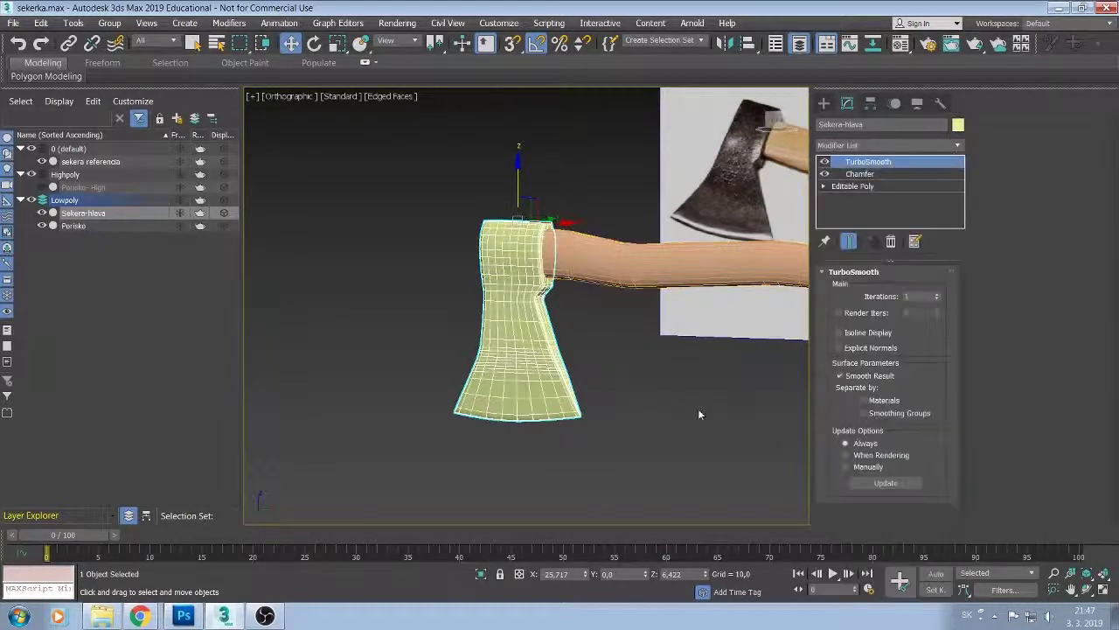
mouse_move(681, 399)
middle_mouse_down("alt")
mouse_move(708, 411)
mouse_move(760, 398)
mouse_move(728, 413)
mouse_move(719, 396)
mouse_move(641, 395)
middle_mouse_up("alt")
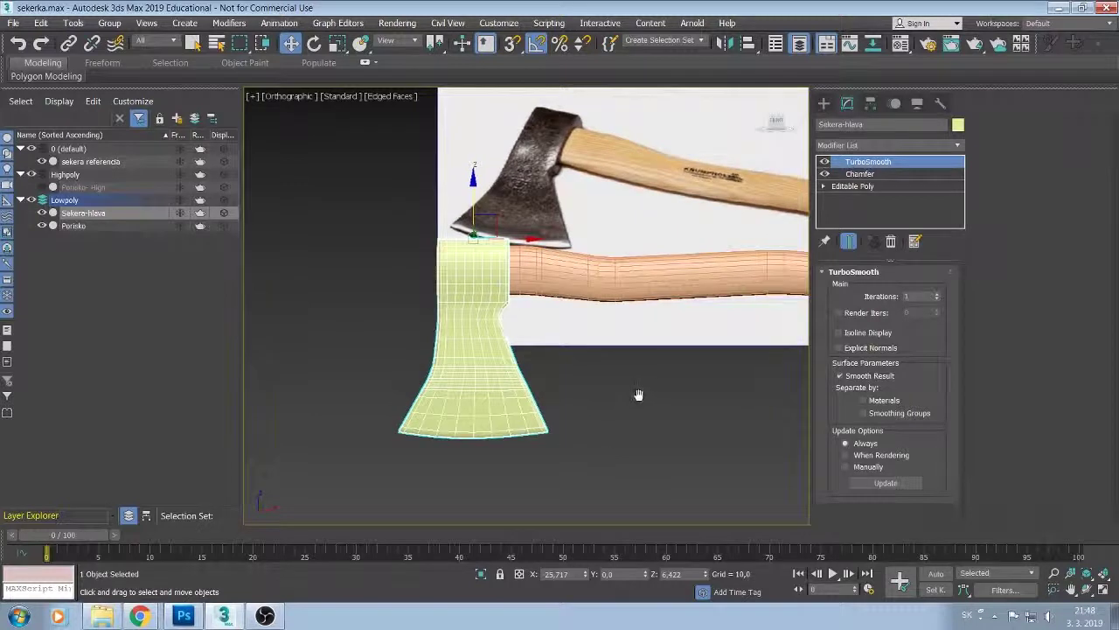
scroll(636, 394, "up", 1)
scroll(622, 402, "up", 1)
scroll(617, 409, "up", 1)
scroll(616, 416, "up", 1)
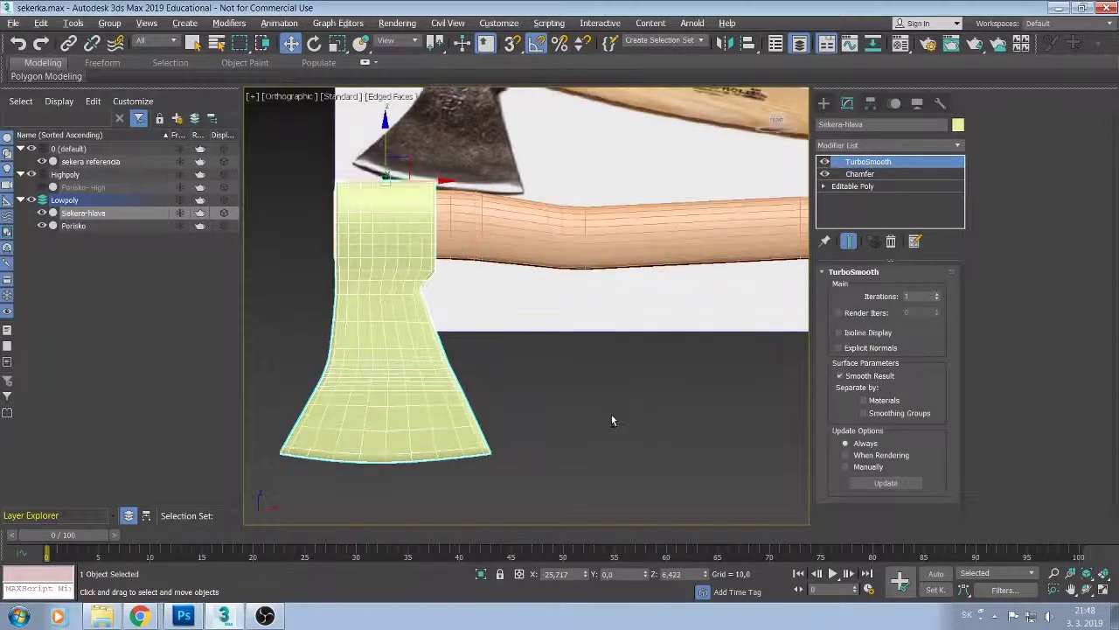
scroll(612, 420, "up", 1)
mouse_move(600, 429)
middle_mouse_down("alt")
mouse_move(635, 414)
mouse_move(603, 434)
mouse_move(563, 425)
middle_mouse_up("alt")
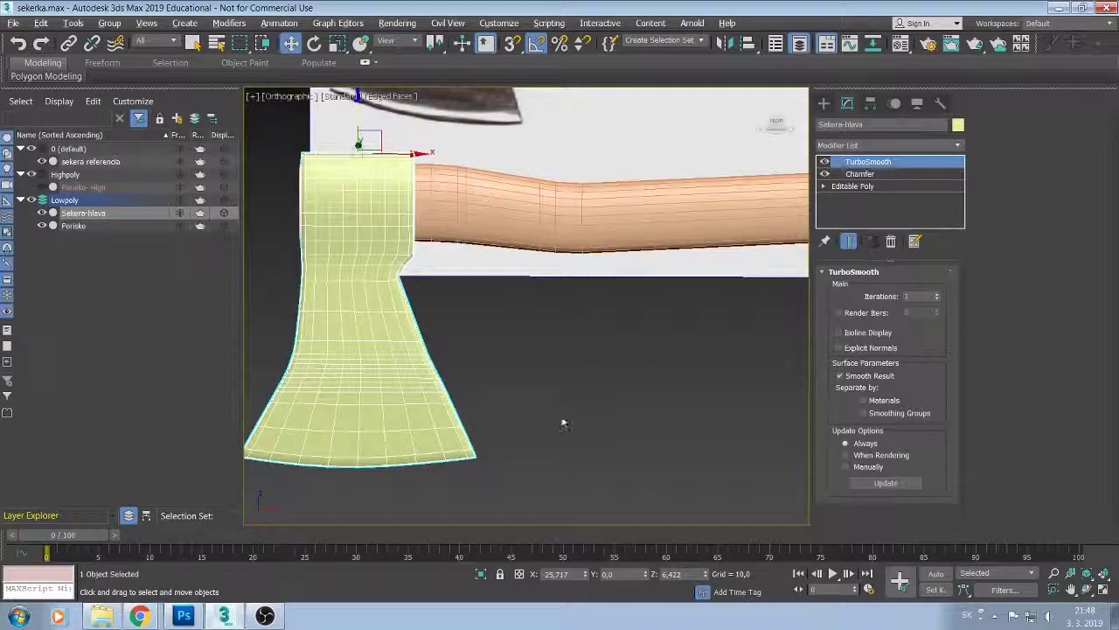
scroll(559, 417, "down", 1)
scroll(554, 419, "down", 1)
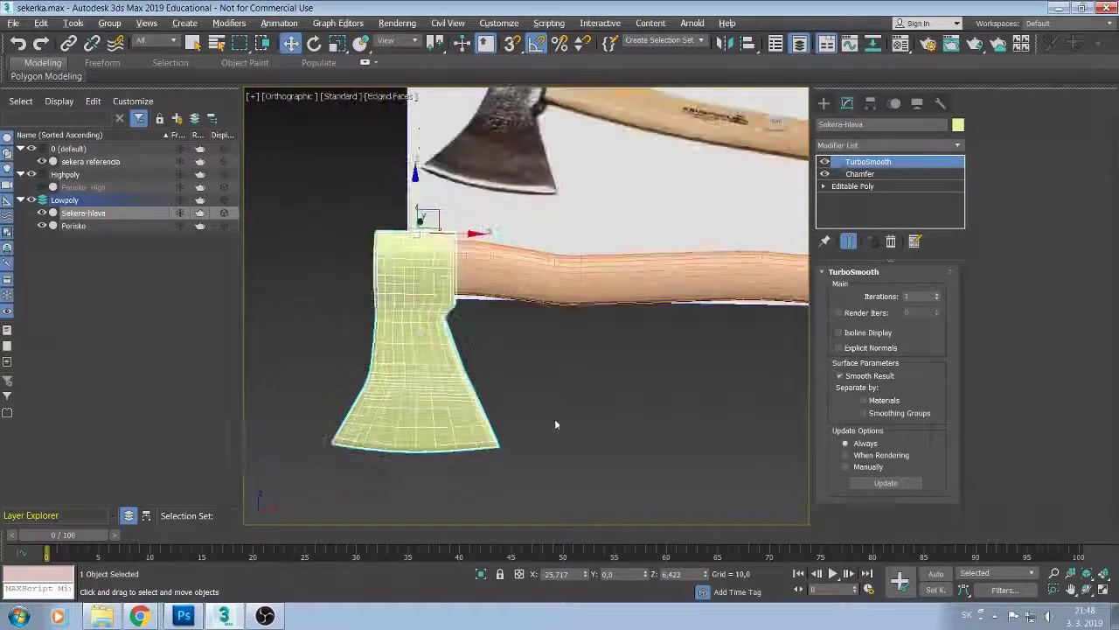
scroll(554, 418, "down", 1)
mouse_move(581, 424)
middle_mouse_down("alt")
mouse_move(531, 428)
mouse_move(556, 416)
middle_mouse_up("alt")
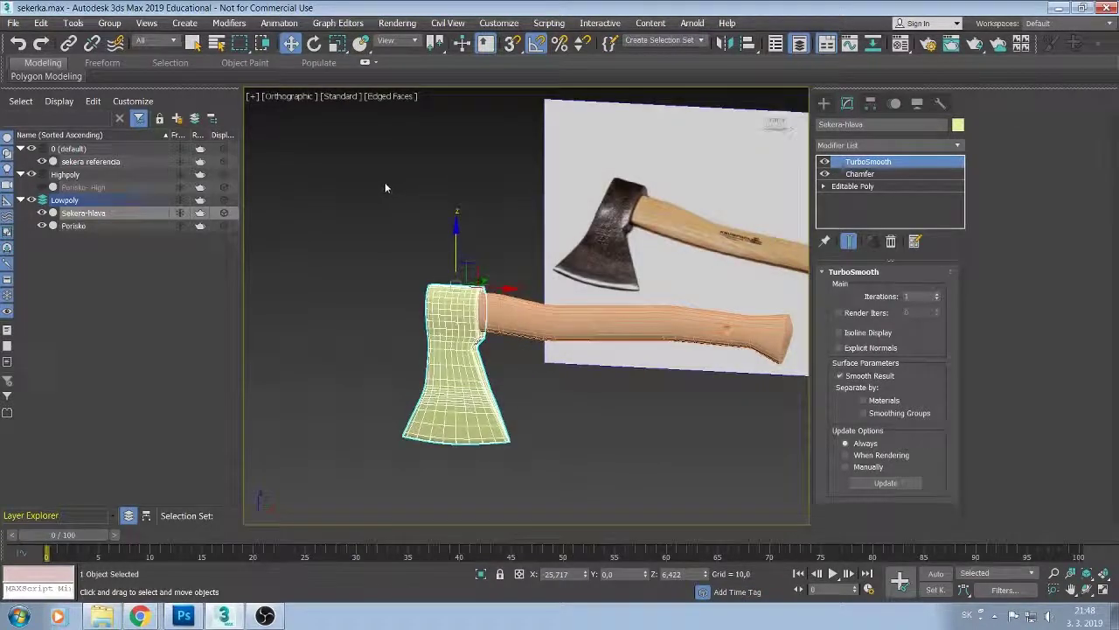
Set TurboSmooth iterations to 2 and turn off Edged Faces display.
left_click(938, 294)
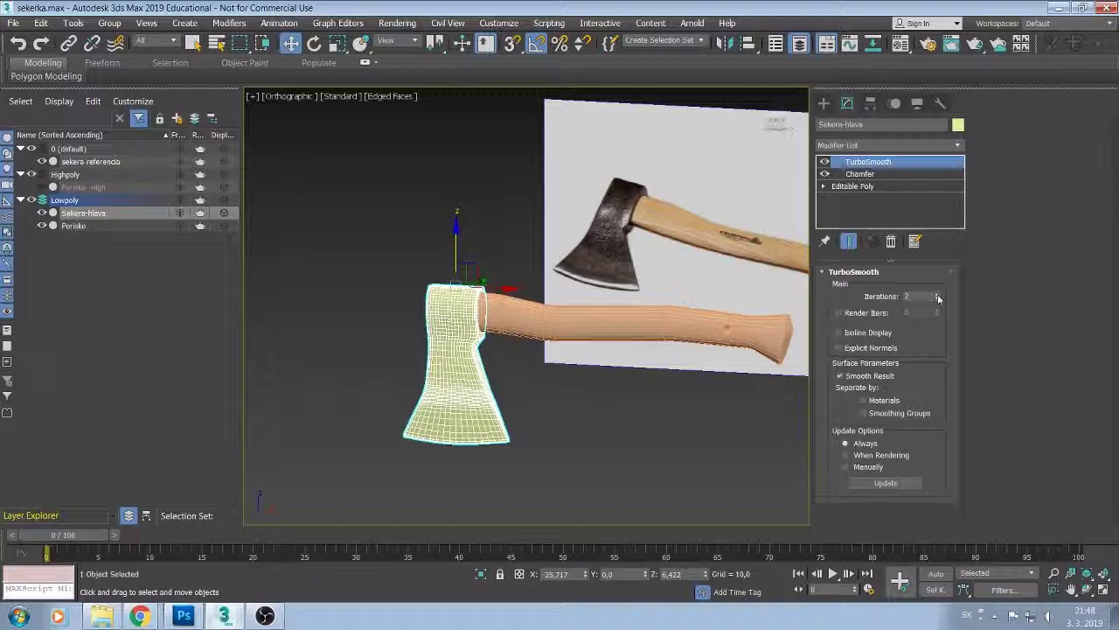
key("F4")
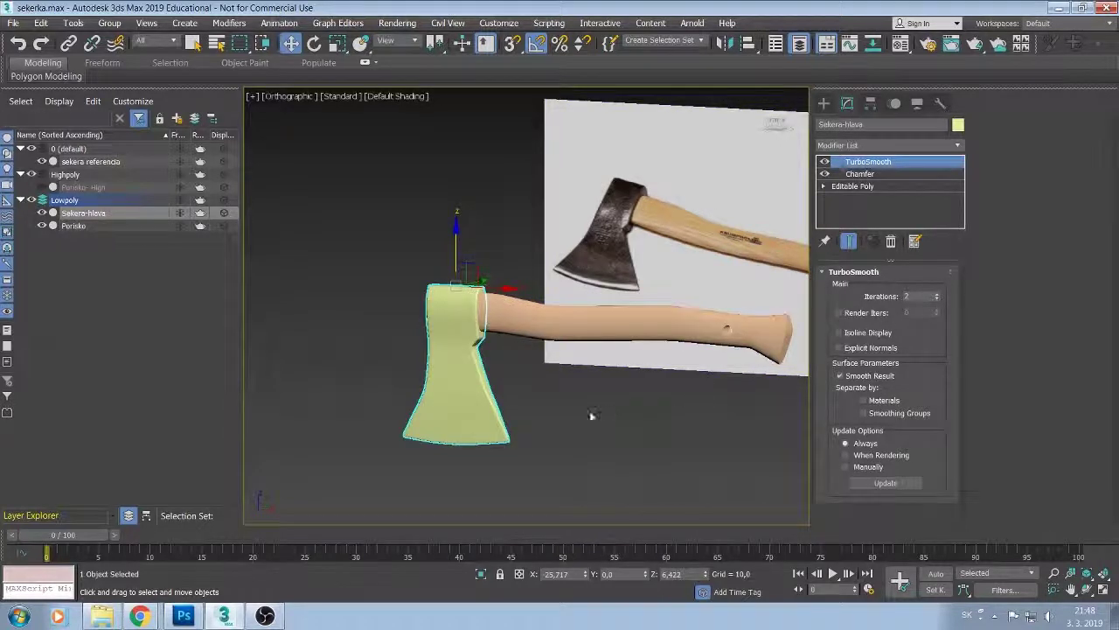
middle_click_drag(589, 417, 580, 421, "alt")
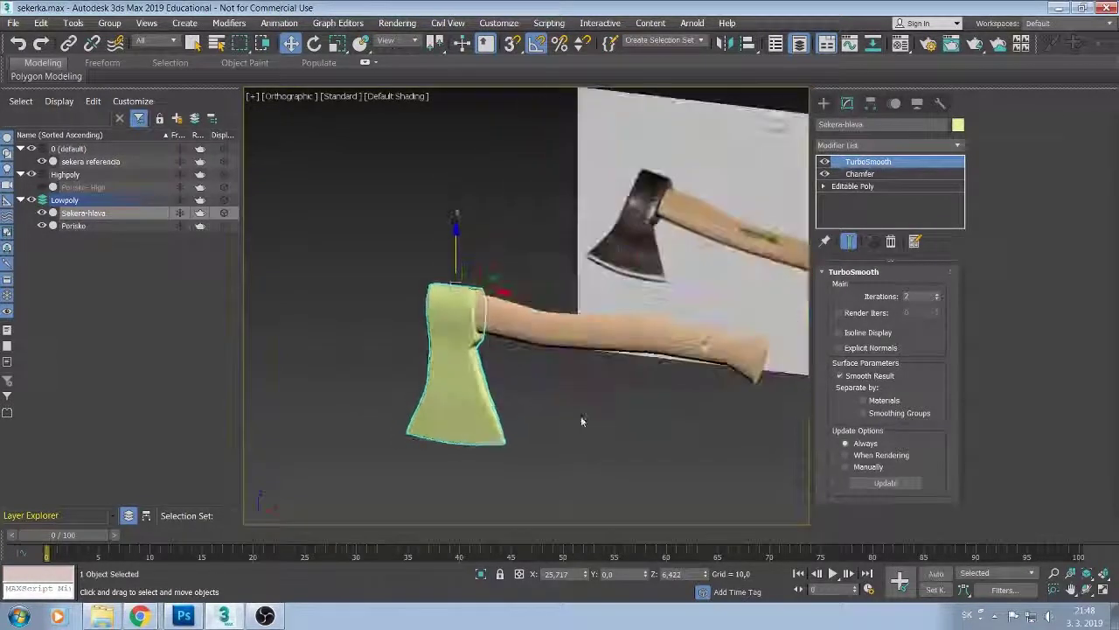
double_click(42, 226)
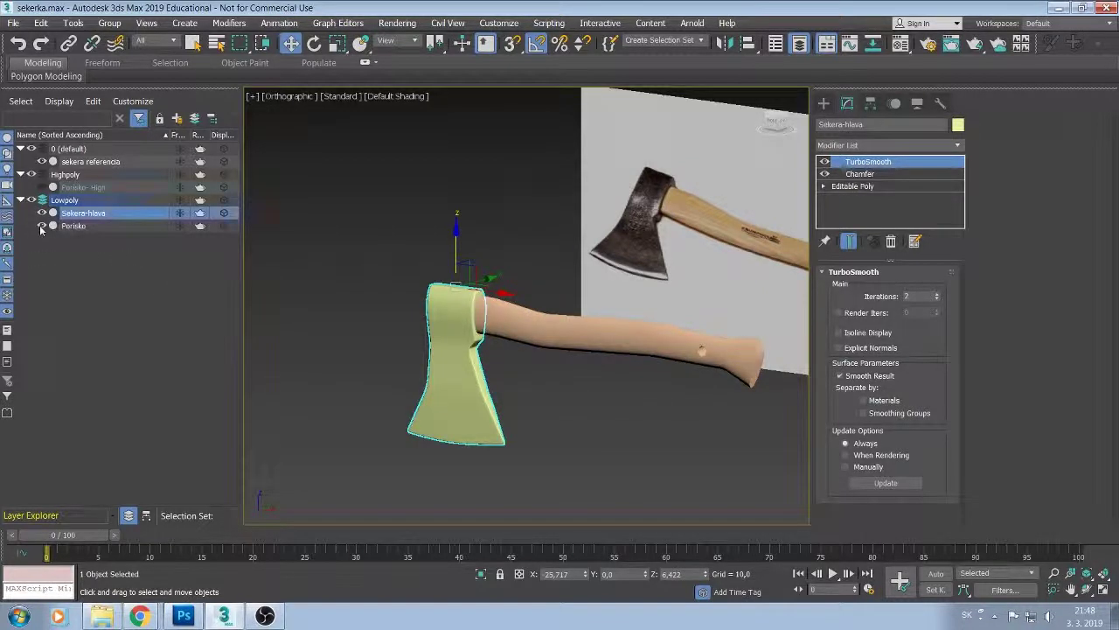
mouse_move(560, 414)
middle_mouse_down("alt")
mouse_move(612, 392)
mouse_move(524, 441)
mouse_move(586, 395)
mouse_move(582, 414)
middle_mouse_up("alt")
scroll(612, 392, "up", 2)
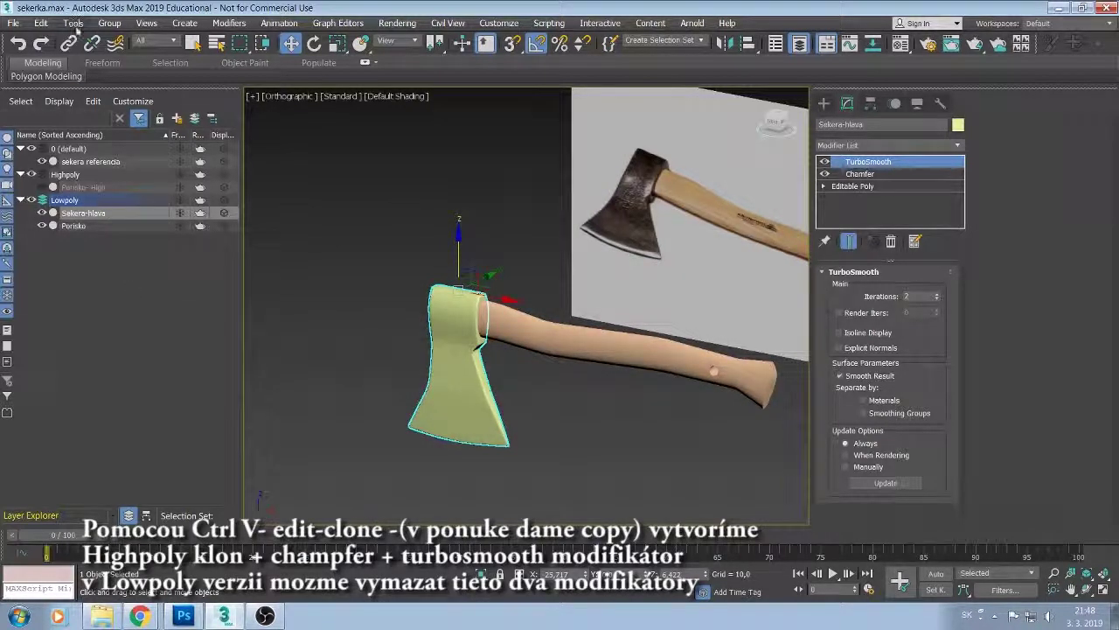
Clone the axe head as a Copy named Sekera-hlava-High and move it into the Highpoly layer.
left_click(49, 26)
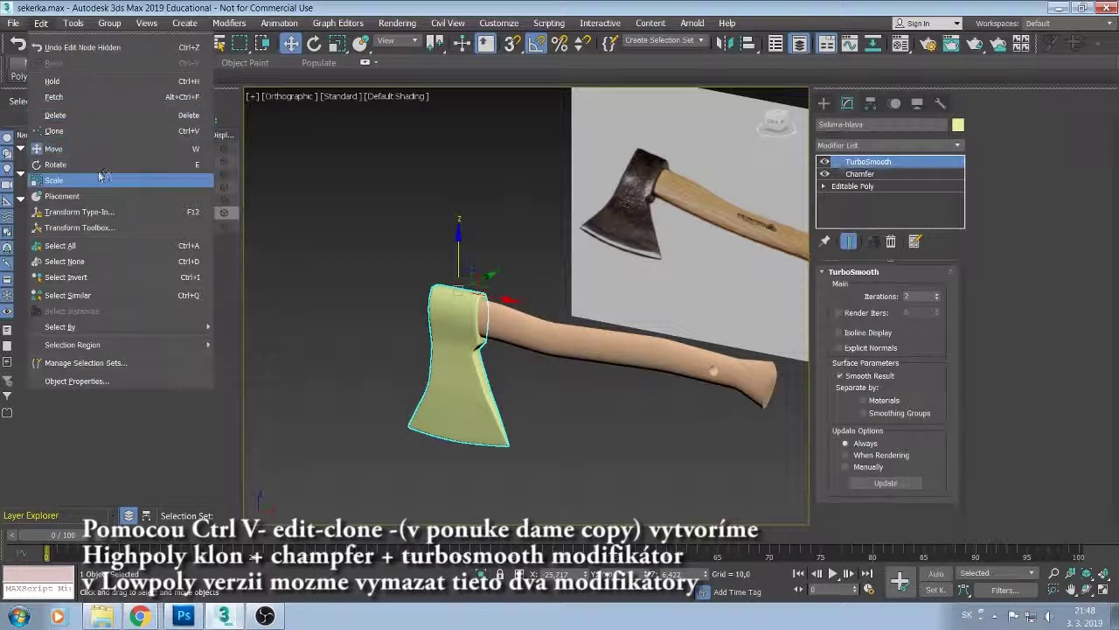
left_click(91, 131)
type("Sekera-hlava-High")
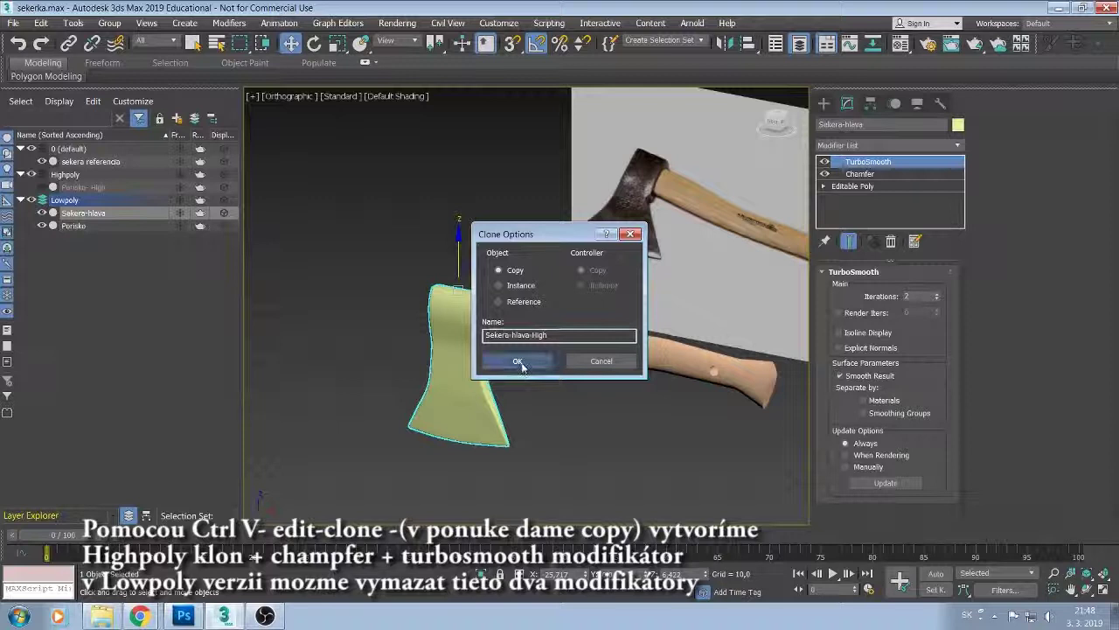
left_click(518, 360)
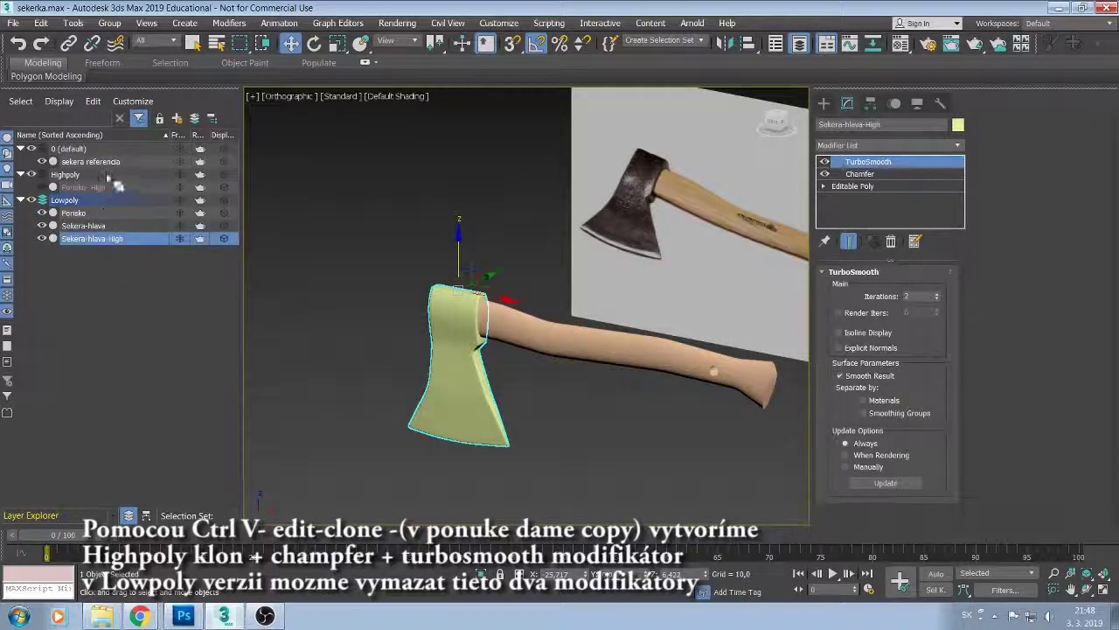
left_click_drag(87, 239, 44, 178)
left_click_drag(116, 211, 120, 178)
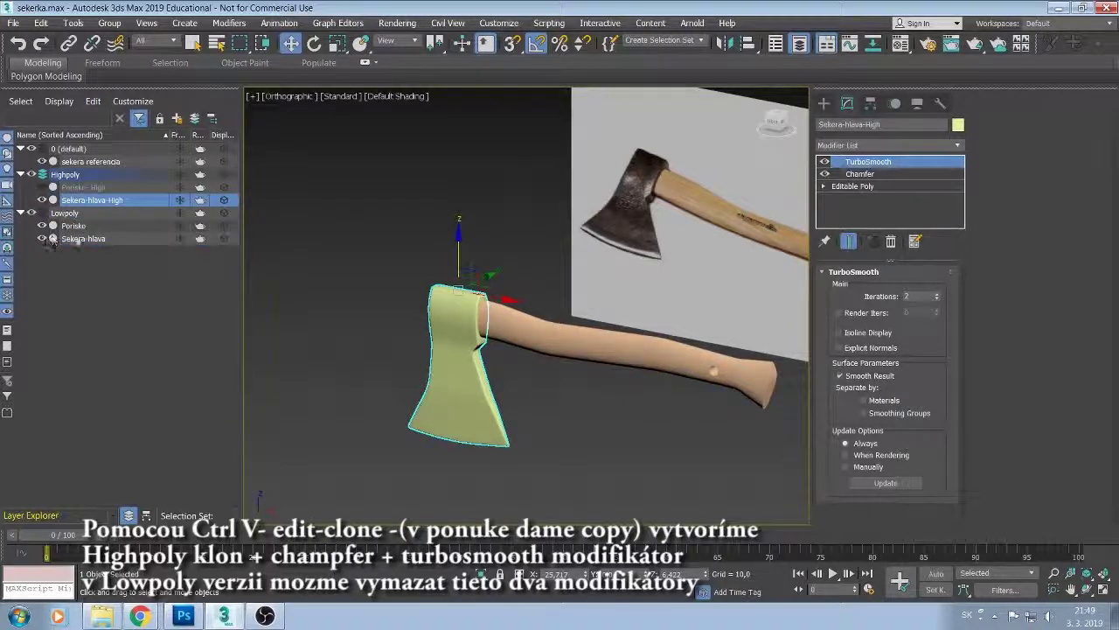
left_click(53, 242)
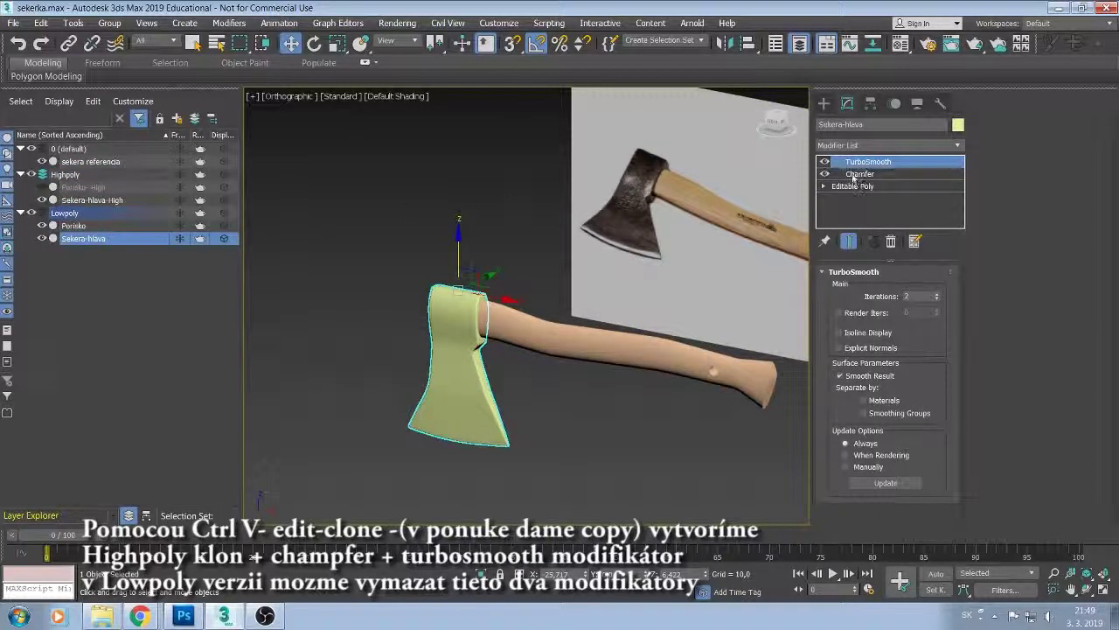
Delete Chamfer and TurboSmooth from Sekera-hlava's modifier stack, leaving only Editable Poly.
left_click(853, 175, "ctrl")
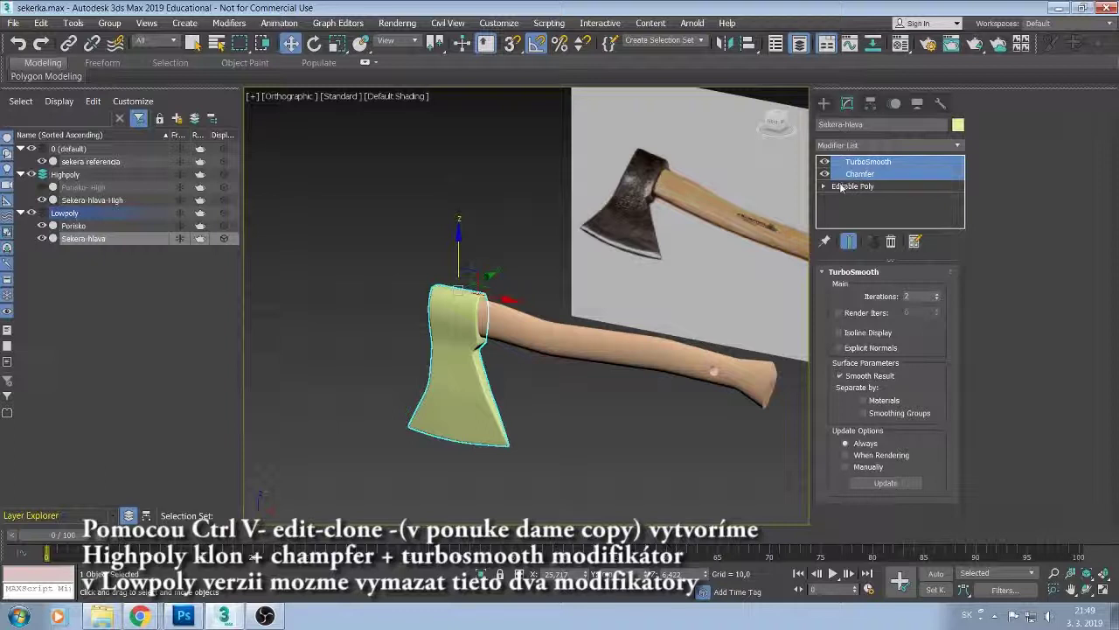
right_click(848, 176)
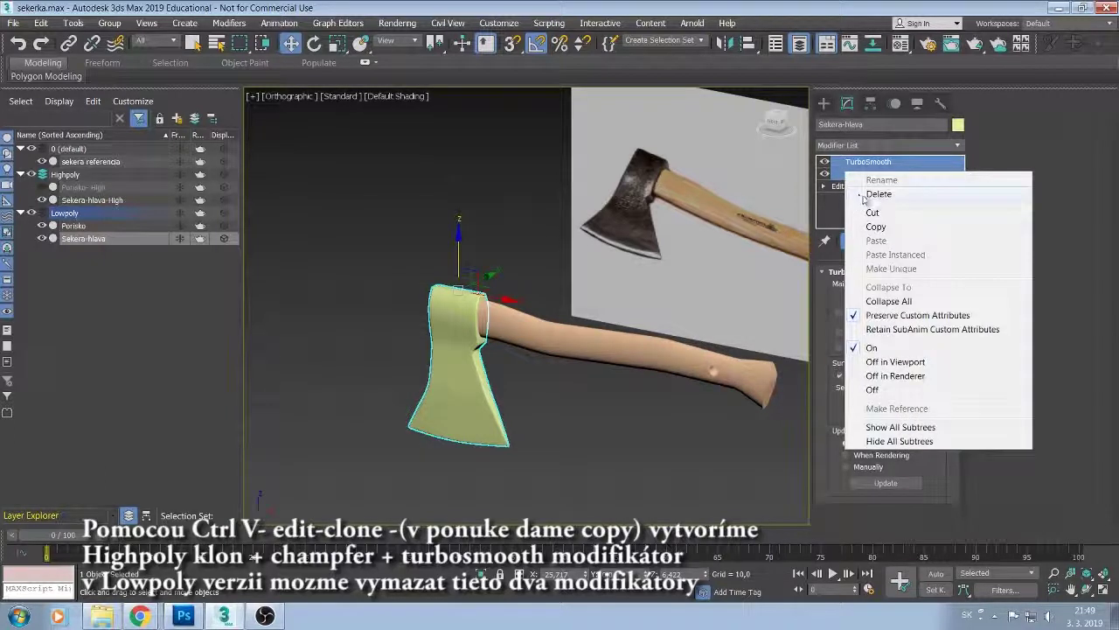
left_click(861, 196)
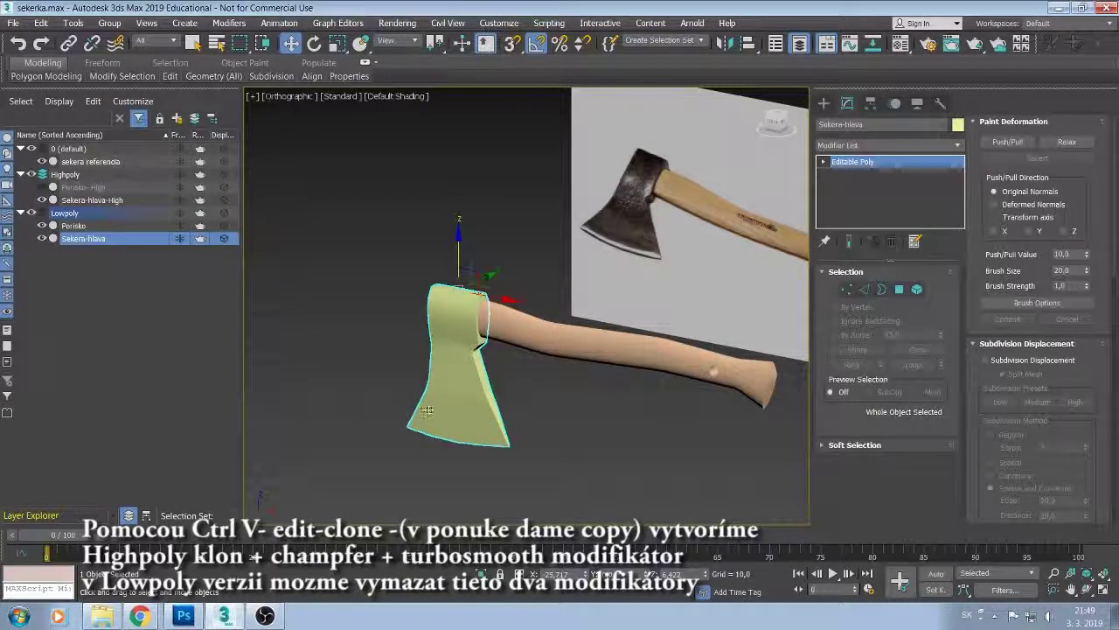
mouse_move(512, 404)
middle_mouse_down("alt")
mouse_move(624, 396)
mouse_move(598, 385)
middle_mouse_up("alt")
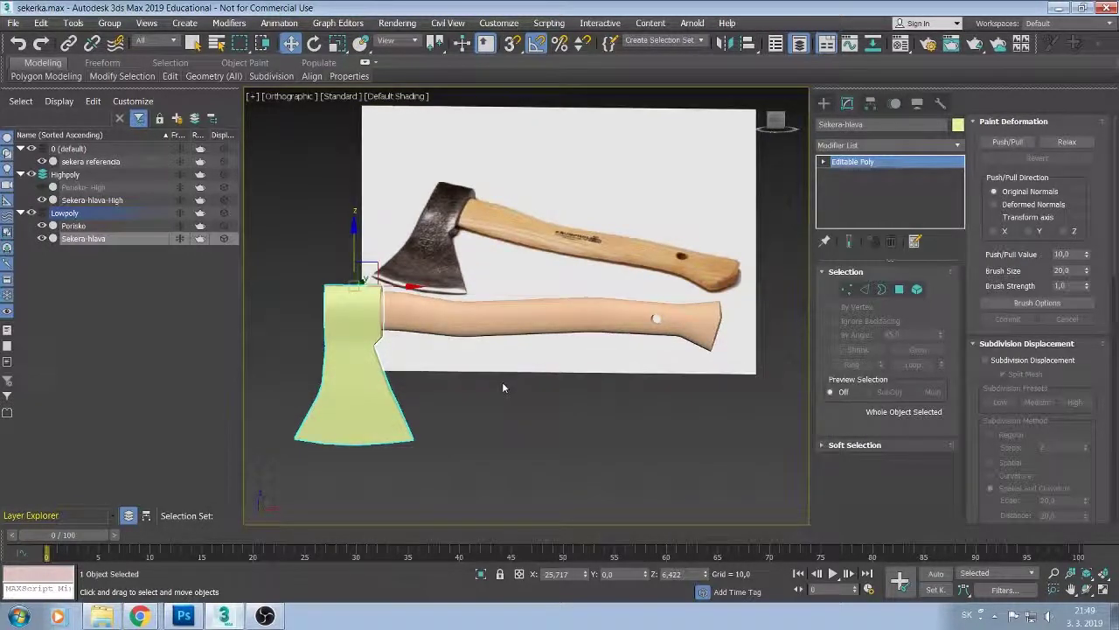
middle_click_drag(681, 380, 689, 352, "alt")
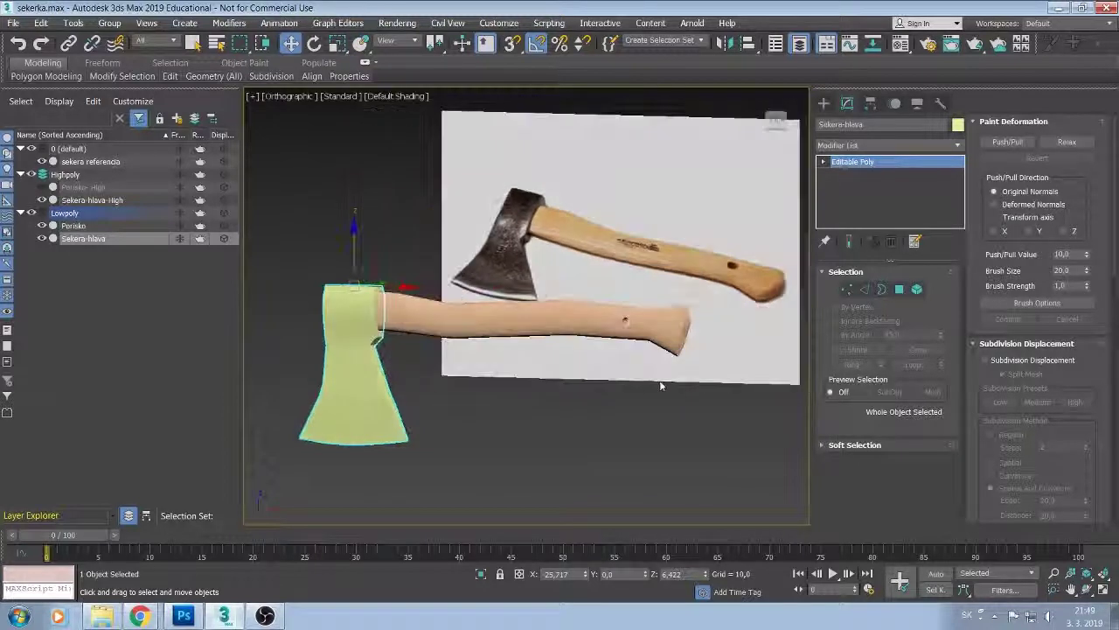
scroll(673, 354, "up", 3)
scroll(681, 348, "up", 2)
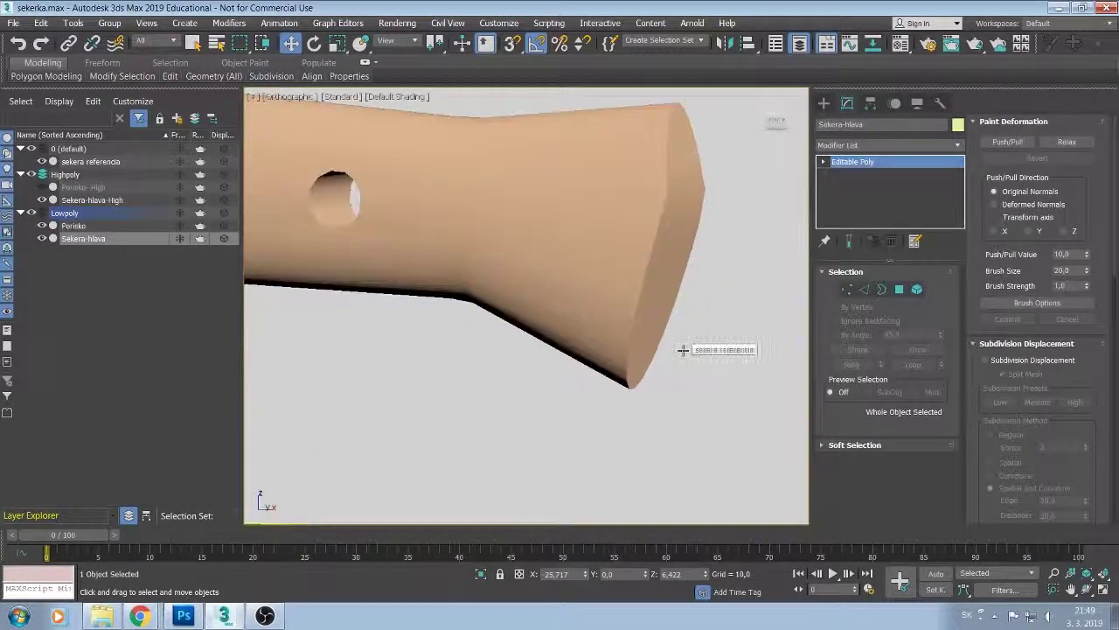
Select the low-poly handle Porisko, hide it briefly, then show it again.
scroll(677, 352, "down", 3)
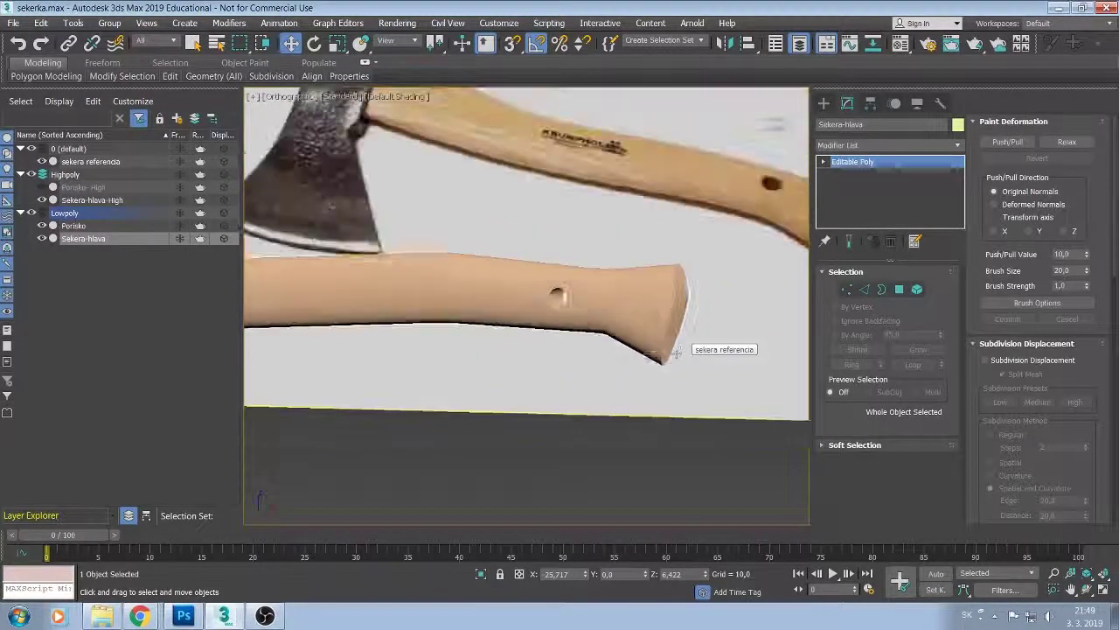
left_click(77, 225)
left_click(42, 226)
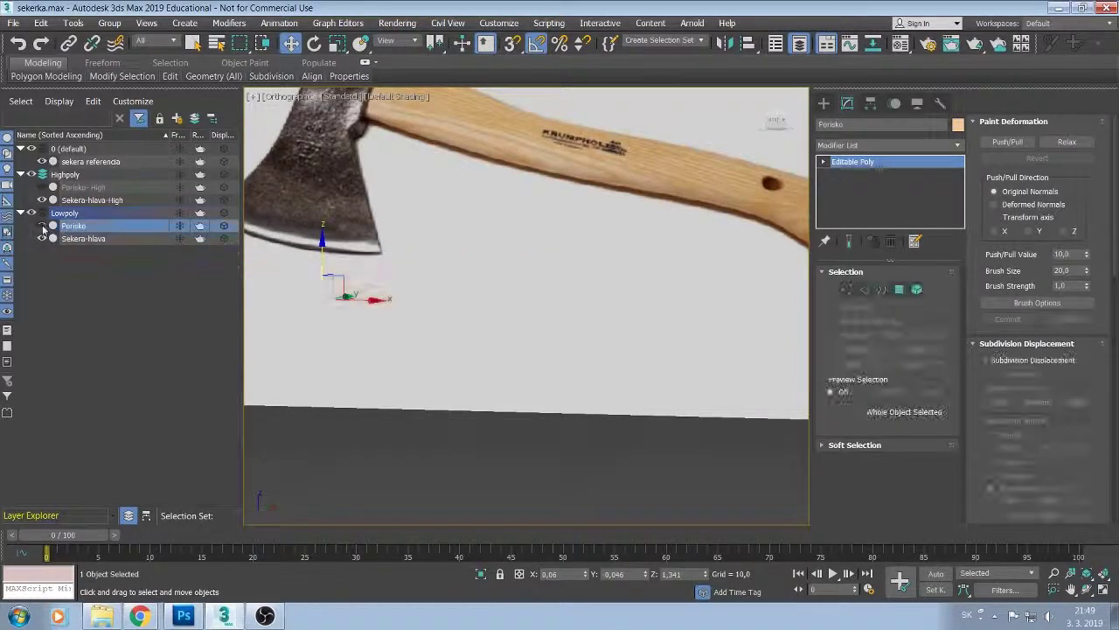
left_click(42, 226)
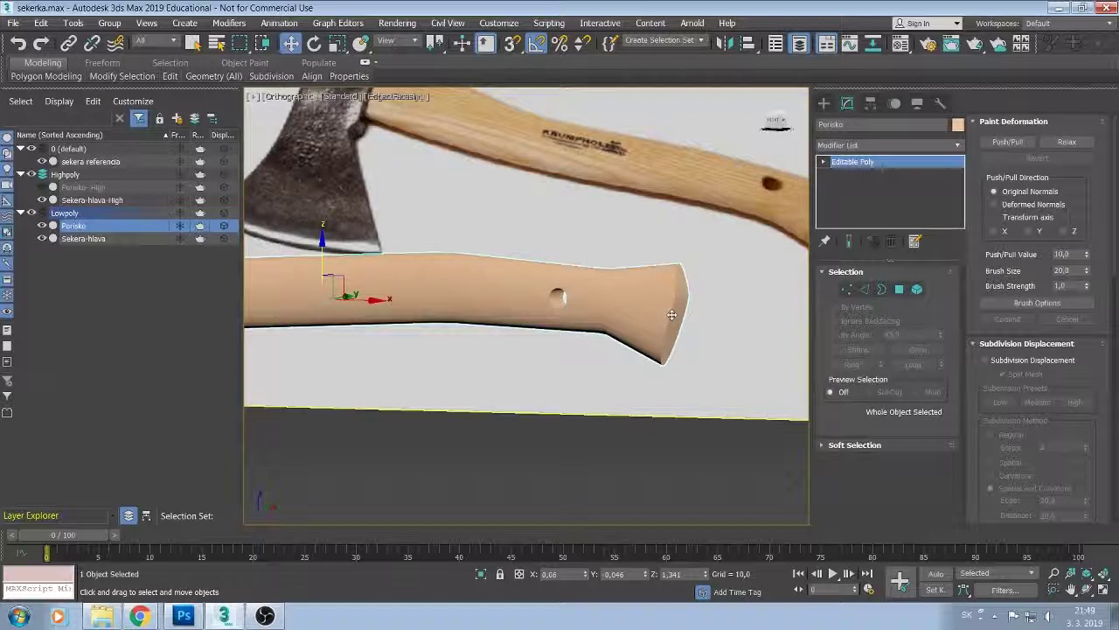
Select the low-poly handle and head, hide Sekera-hlava-High, and orbit around the axe.
left_click(411, 348)
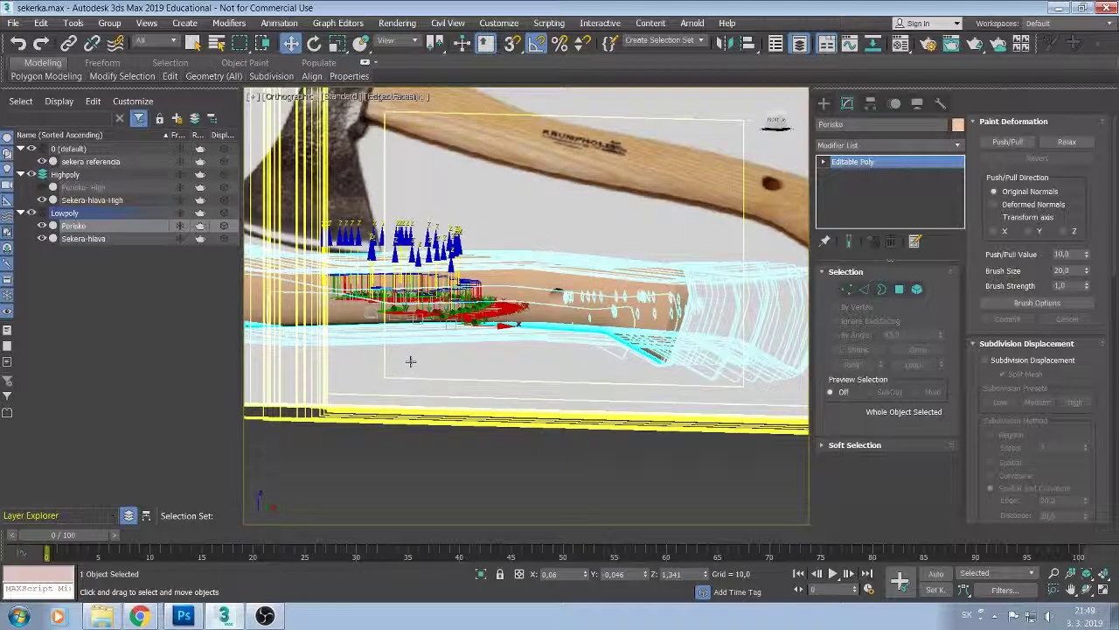
left_click(350, 464)
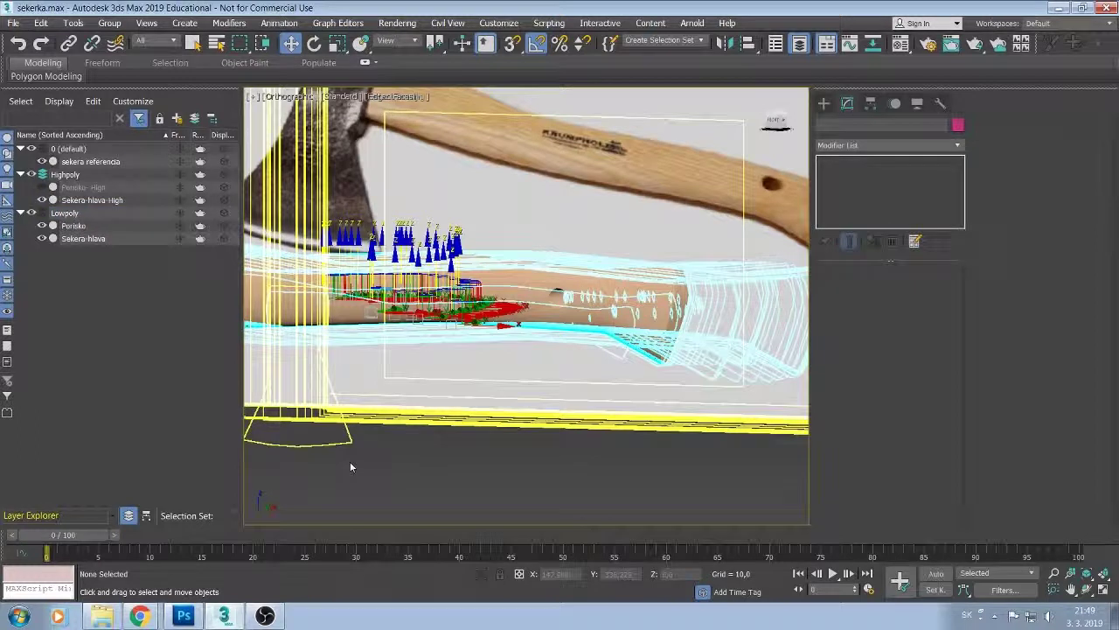
left_click(362, 442)
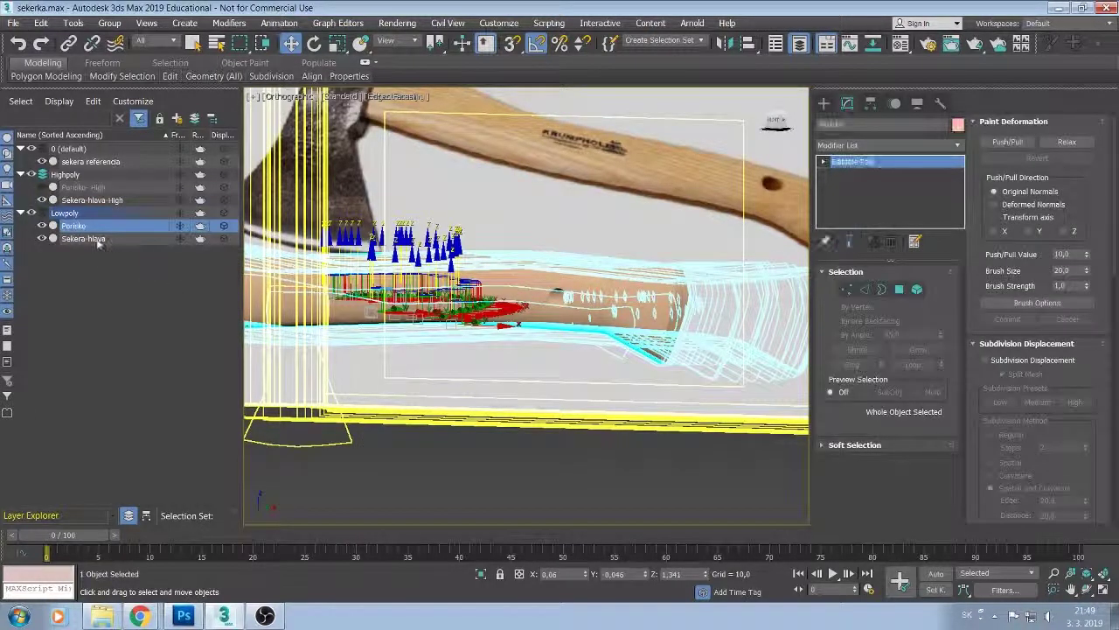
left_click(91, 240)
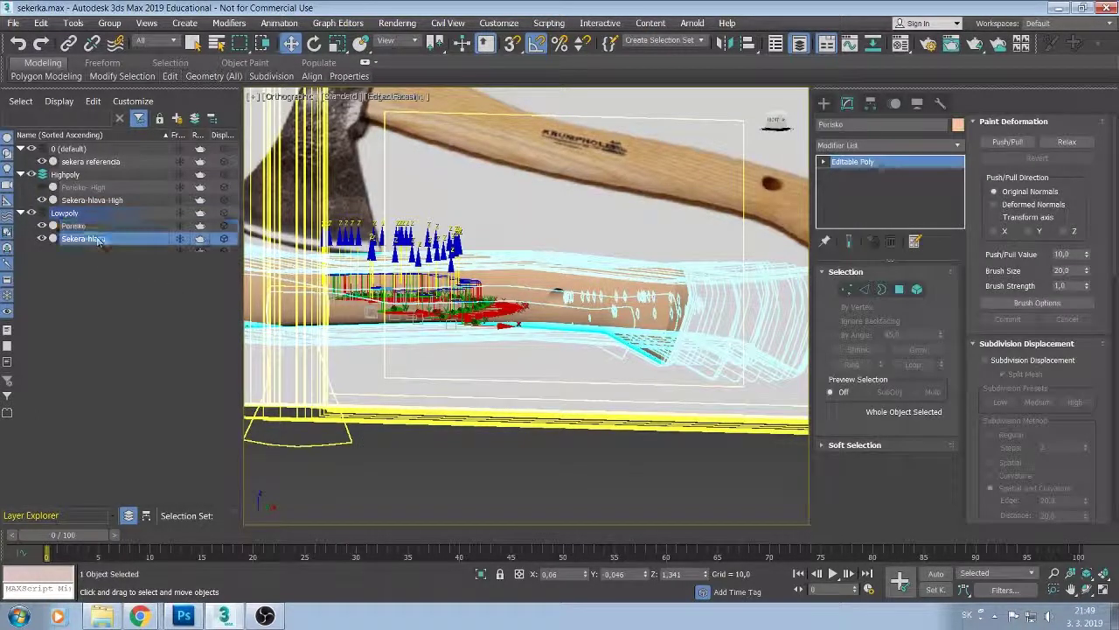
left_click(41, 201)
middle_click_drag(466, 440, 525, 437, "alt")
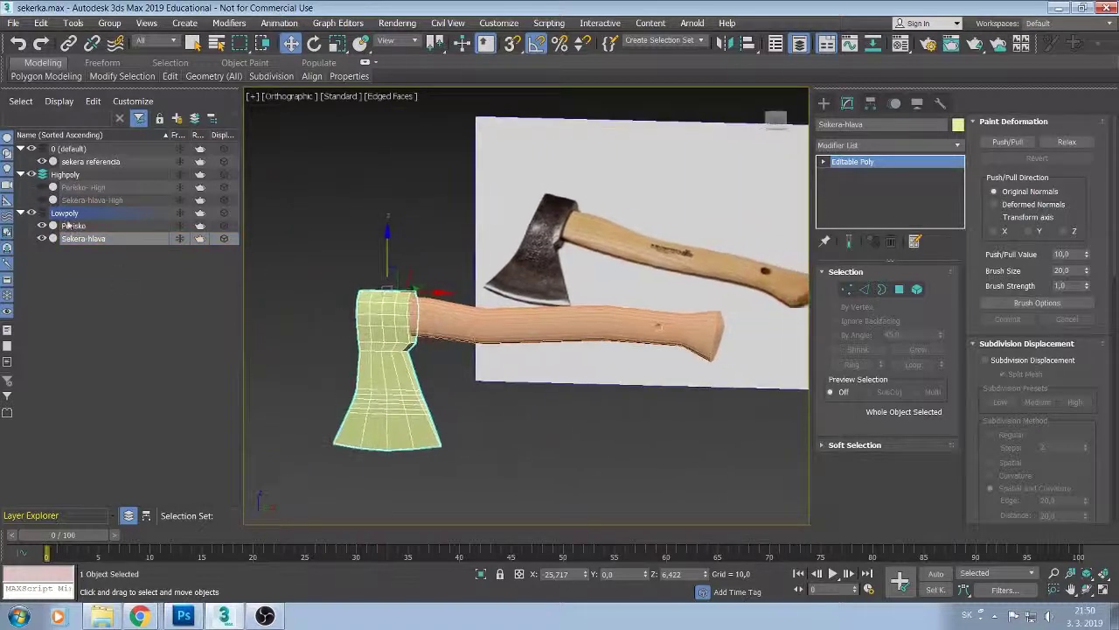
Toggle Sekera-hlava-High and Porisko-High hidden and visible to compare, leaving both shown.
left_click(42, 200)
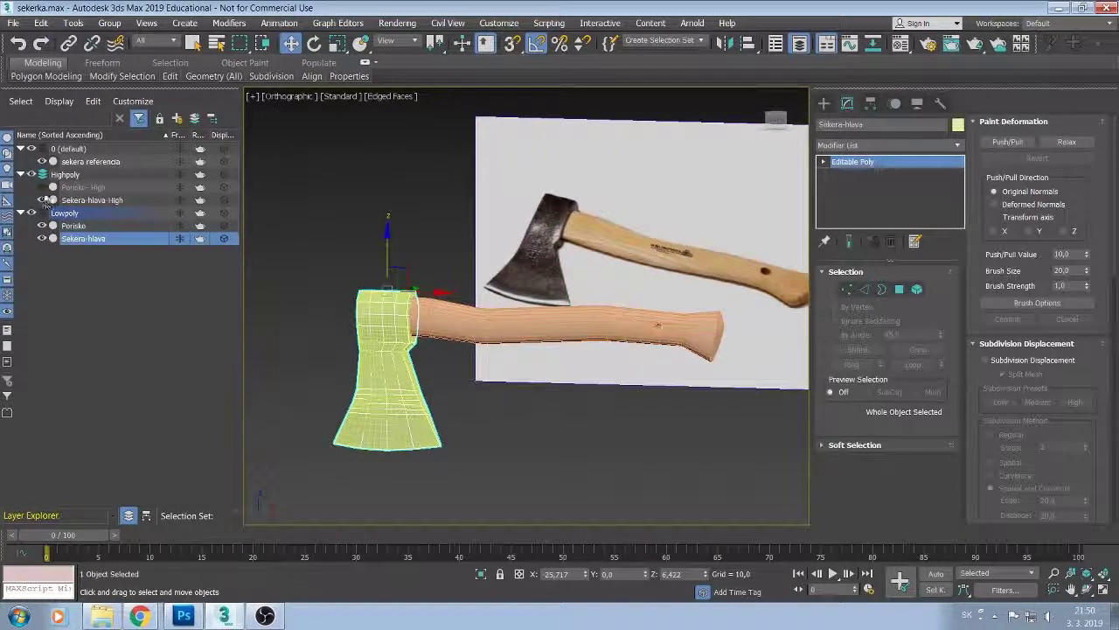
left_click(41, 187)
left_click(42, 201)
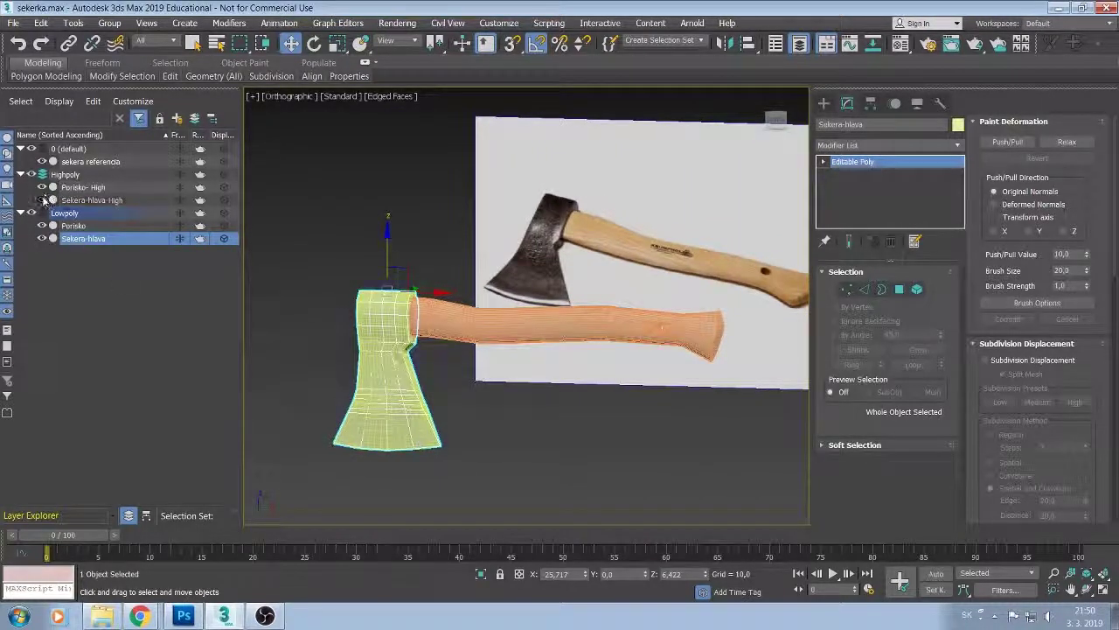
left_click(41, 188)
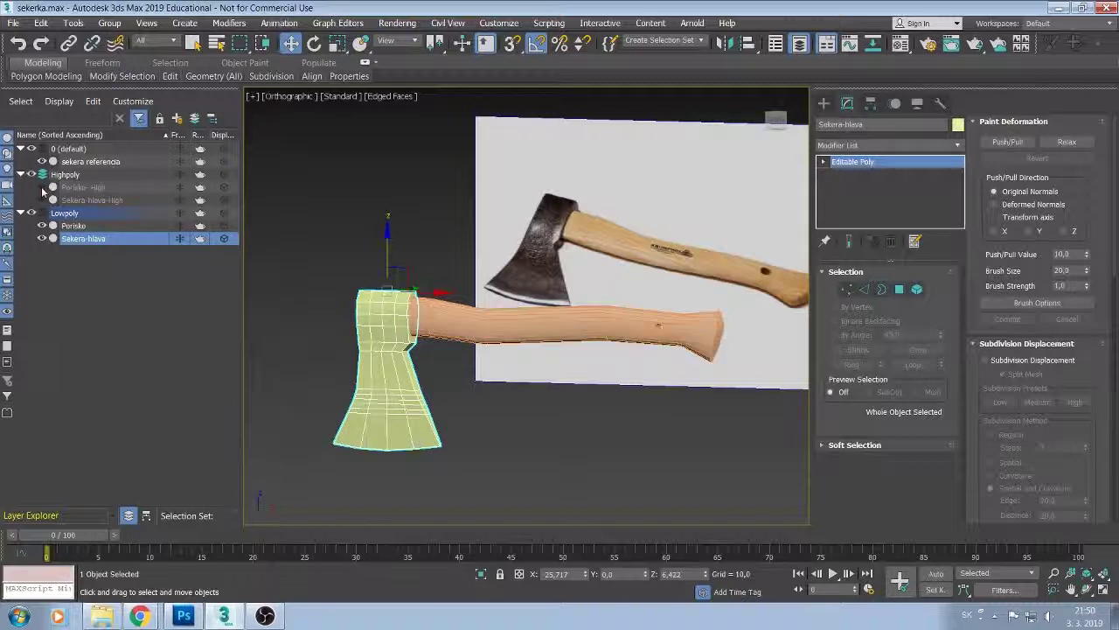
left_click(41, 200)
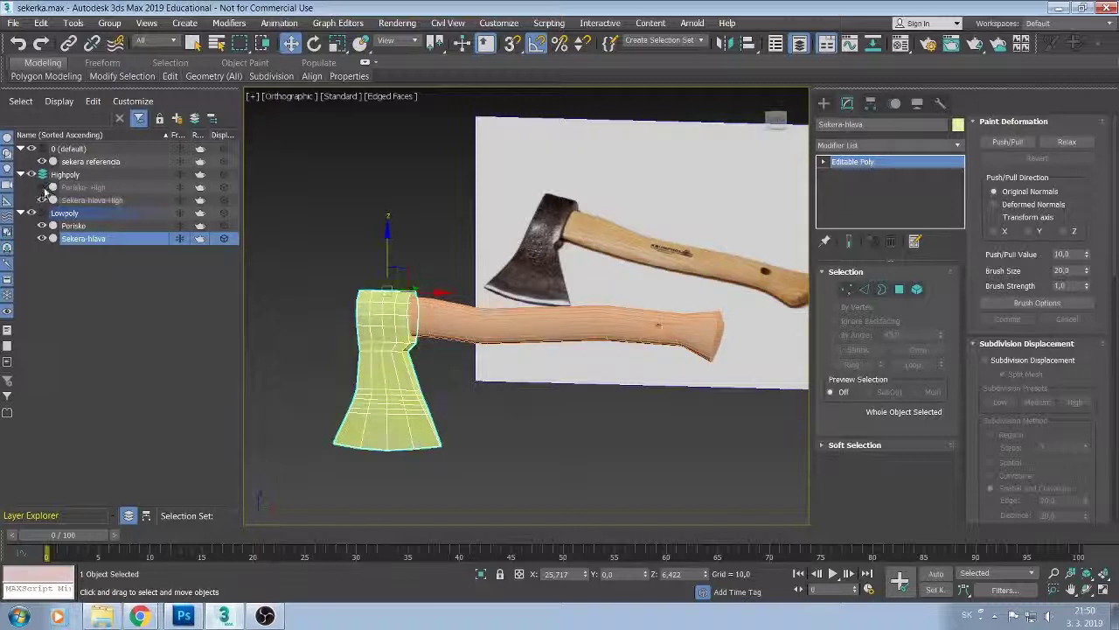
left_click(41, 187)
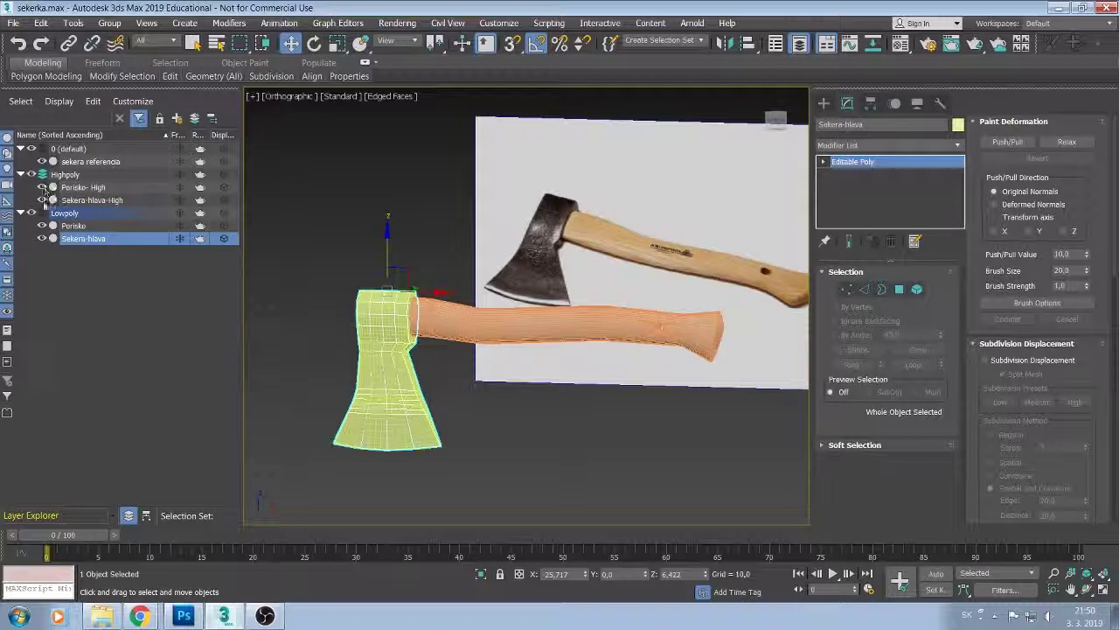
Select Sekera-hlava-High and Porisko, then hide the low-poly head Sekera-hlava.
left_click(66, 200)
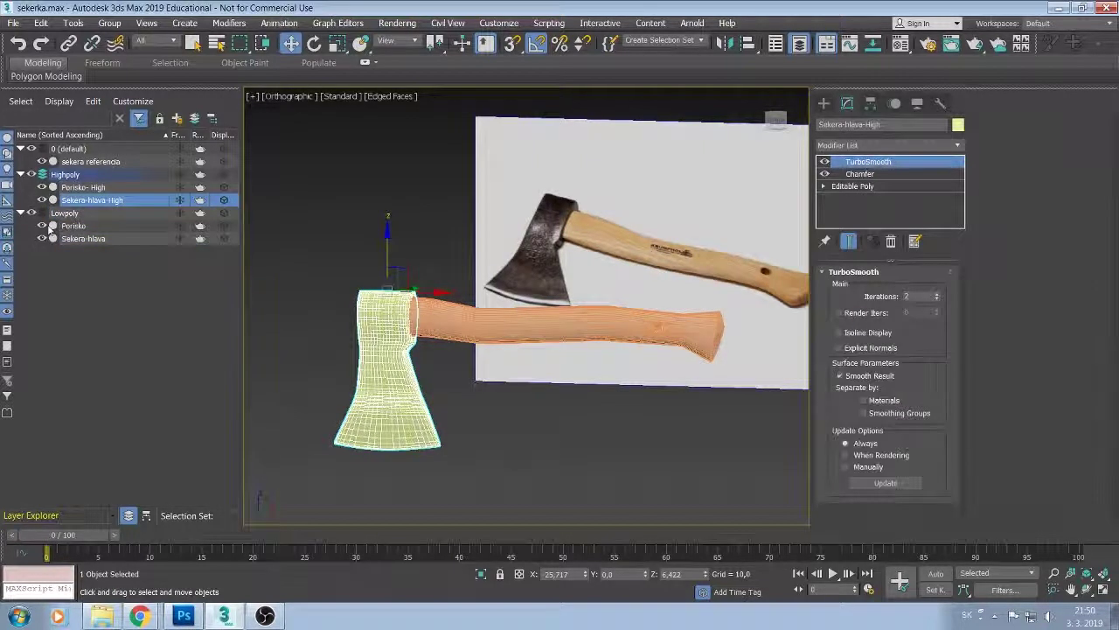
left_click(50, 229)
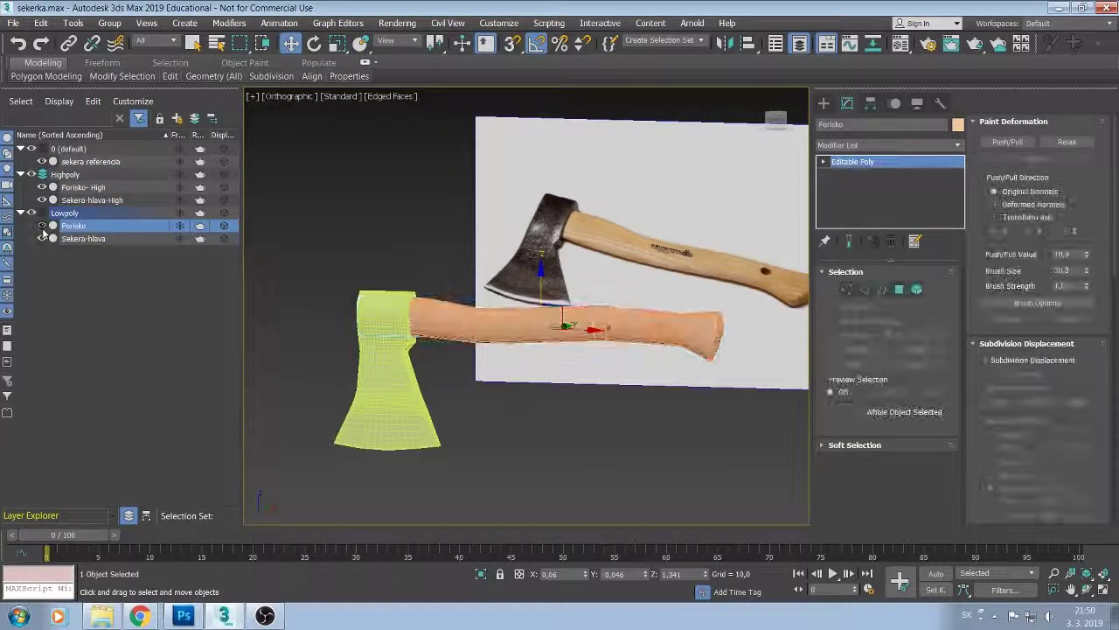
left_click(41, 238)
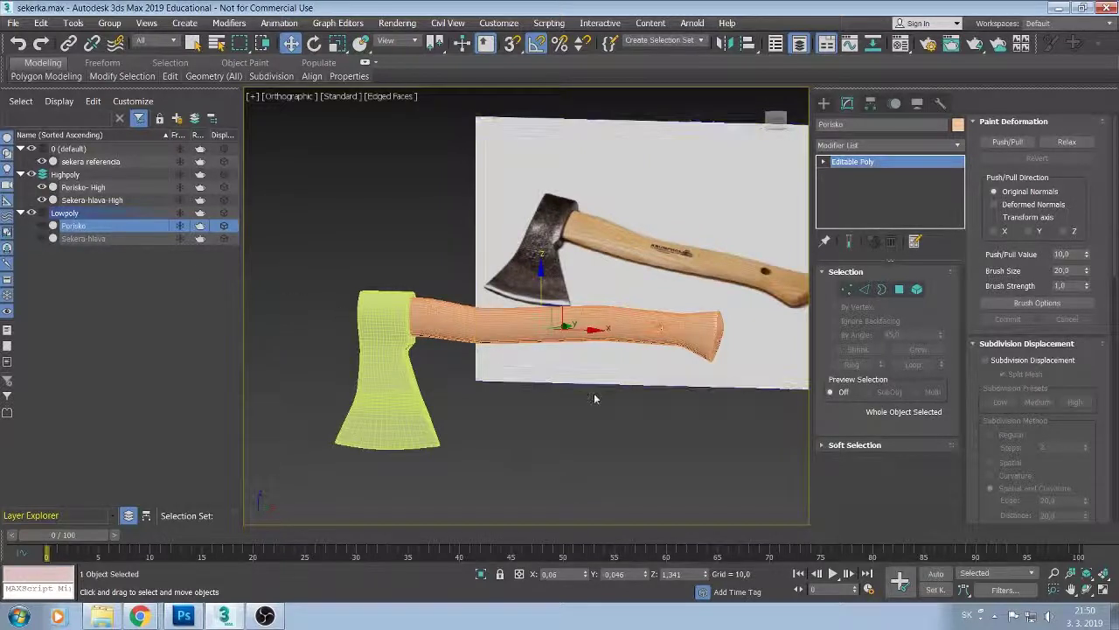
Select Porisko-High, disable its TurboSmooth and Chamfer modifiers, and drop to Editable Poly.
scroll(667, 419, "up", 5)
scroll(649, 375, "down", 1)
scroll(584, 355, "down", 1)
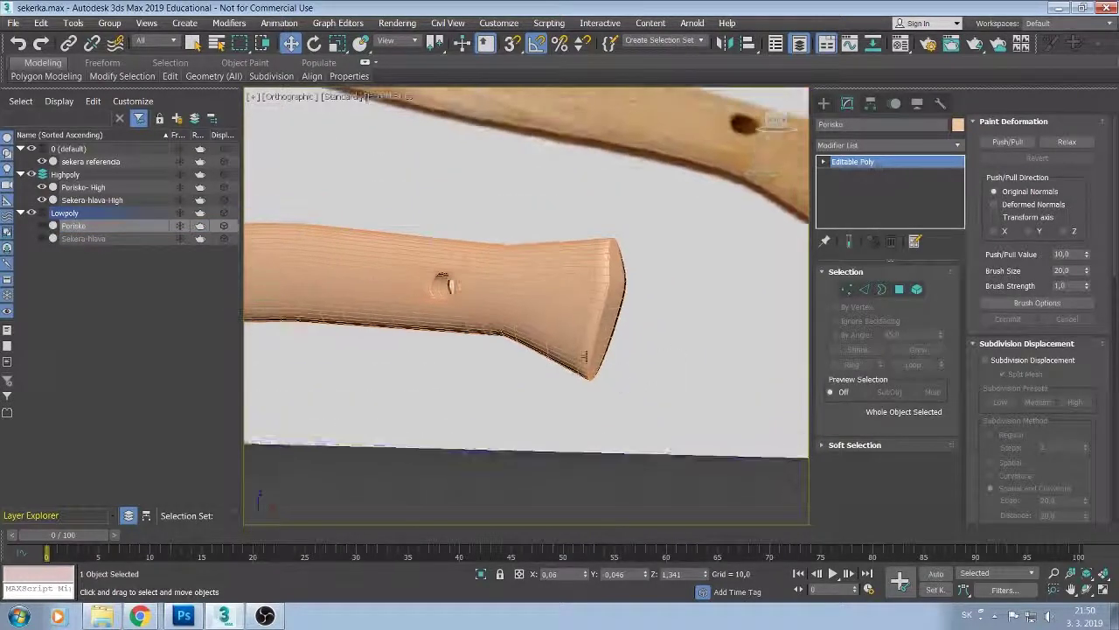
scroll(584, 356, "up", 2)
scroll(612, 341, "up", 2)
scroll(647, 314, "up", 2)
scroll(718, 252, "up", 1)
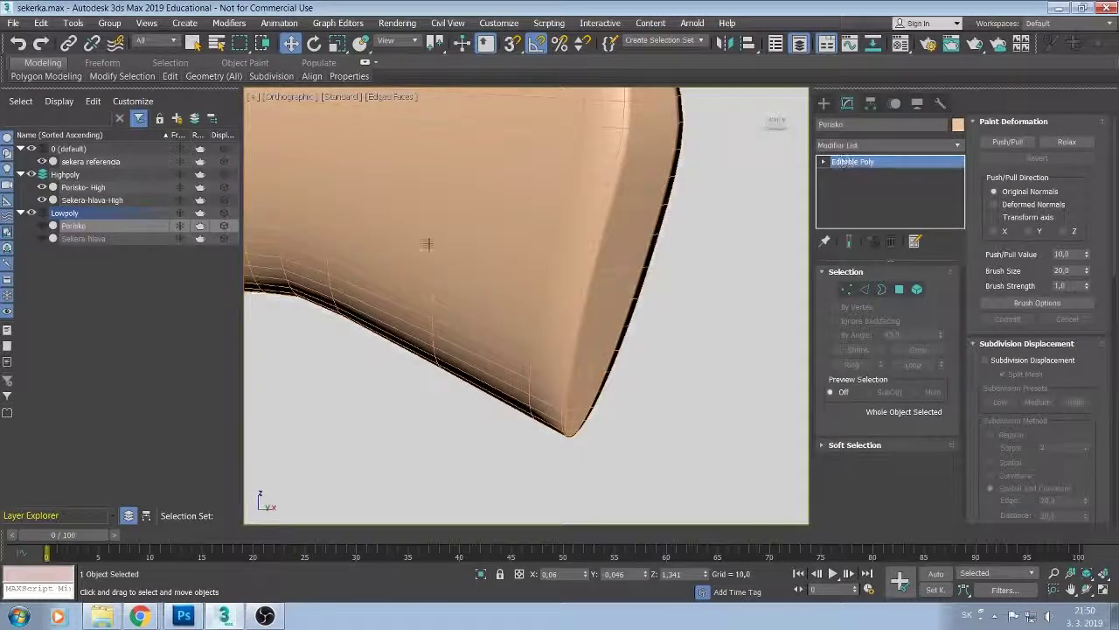
left_click(88, 187)
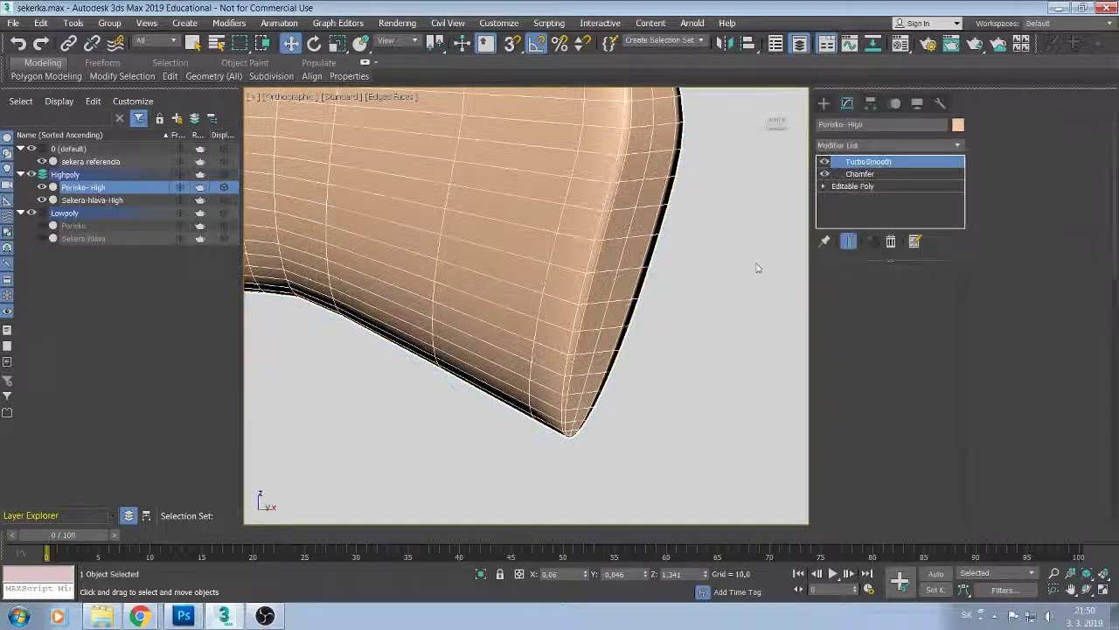
left_click(825, 173)
left_click(824, 162)
left_click(853, 187)
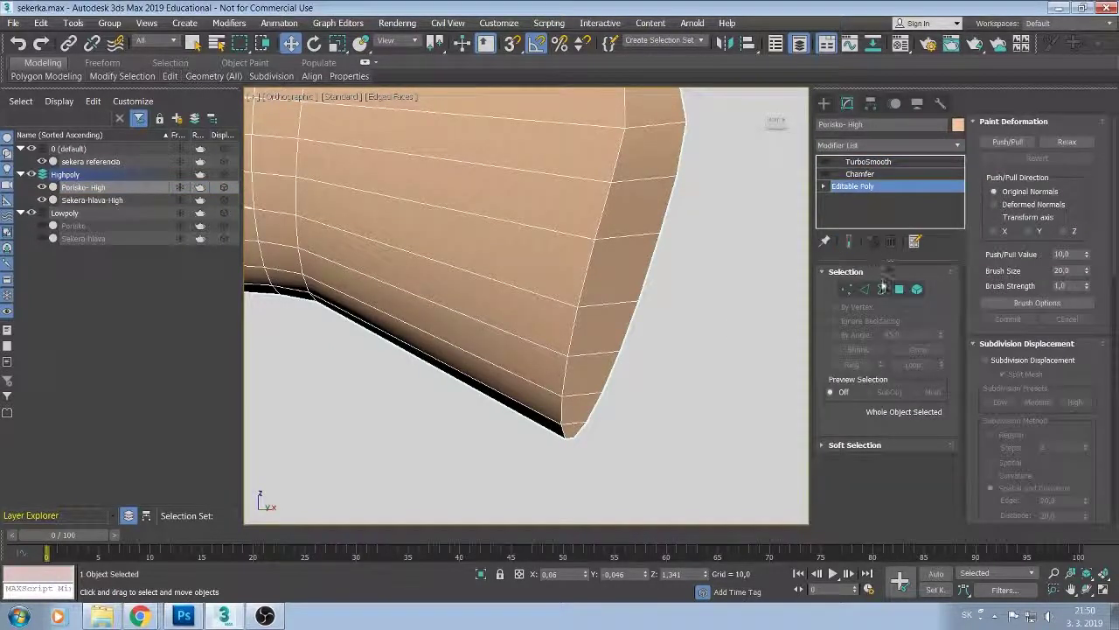
In Edge mode, select the edge loops ringing the handle's flared end.
left_click(864, 289)
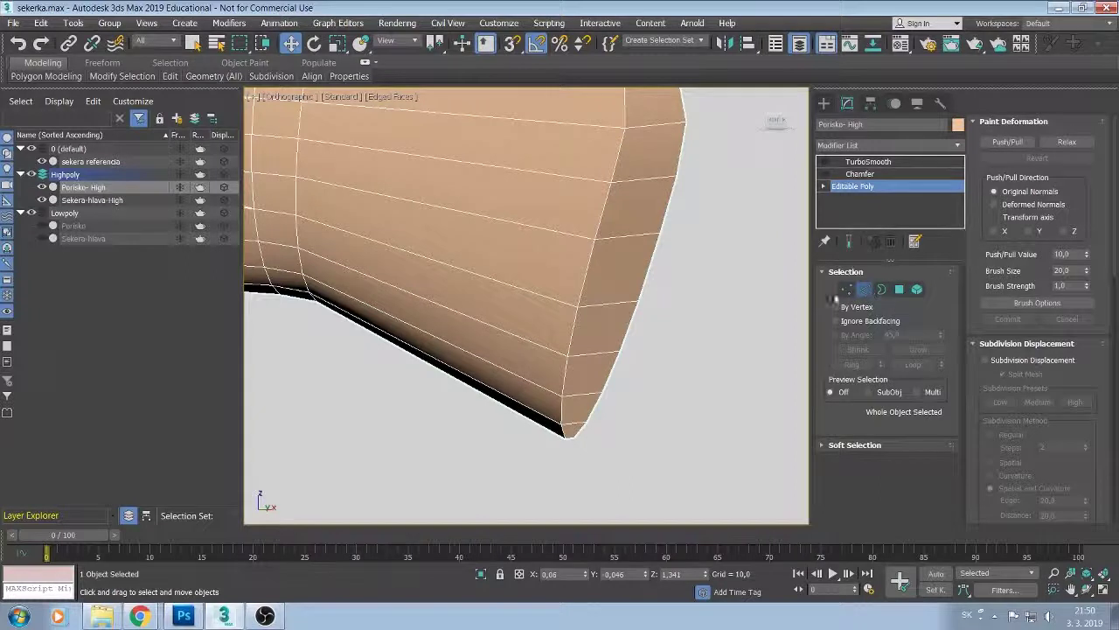
double_click(587, 278)
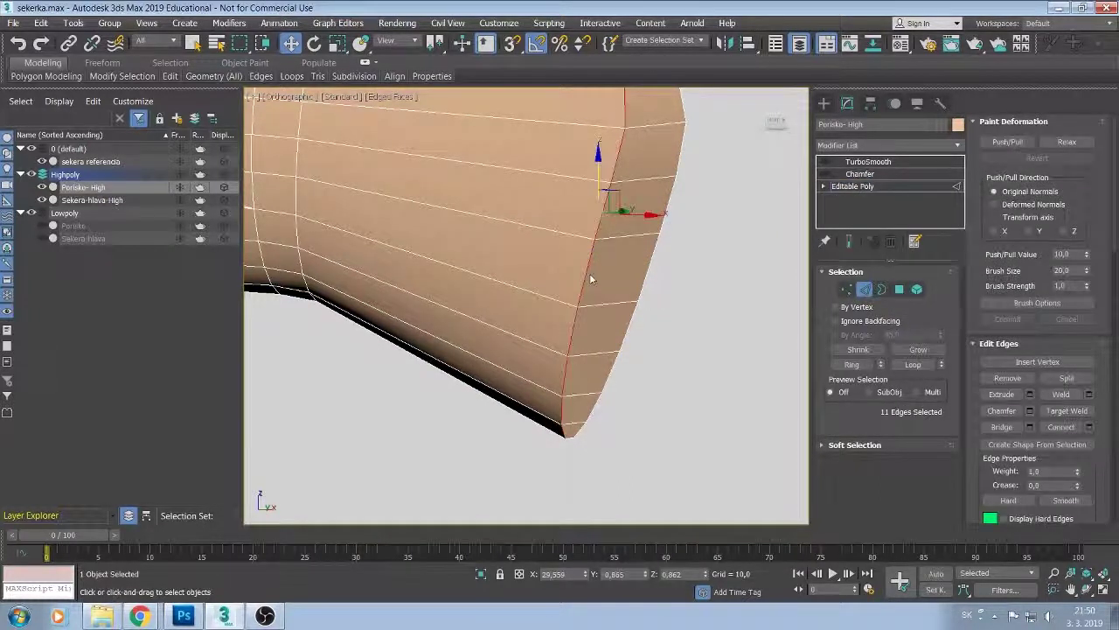
double_click(647, 282, "ctrl")
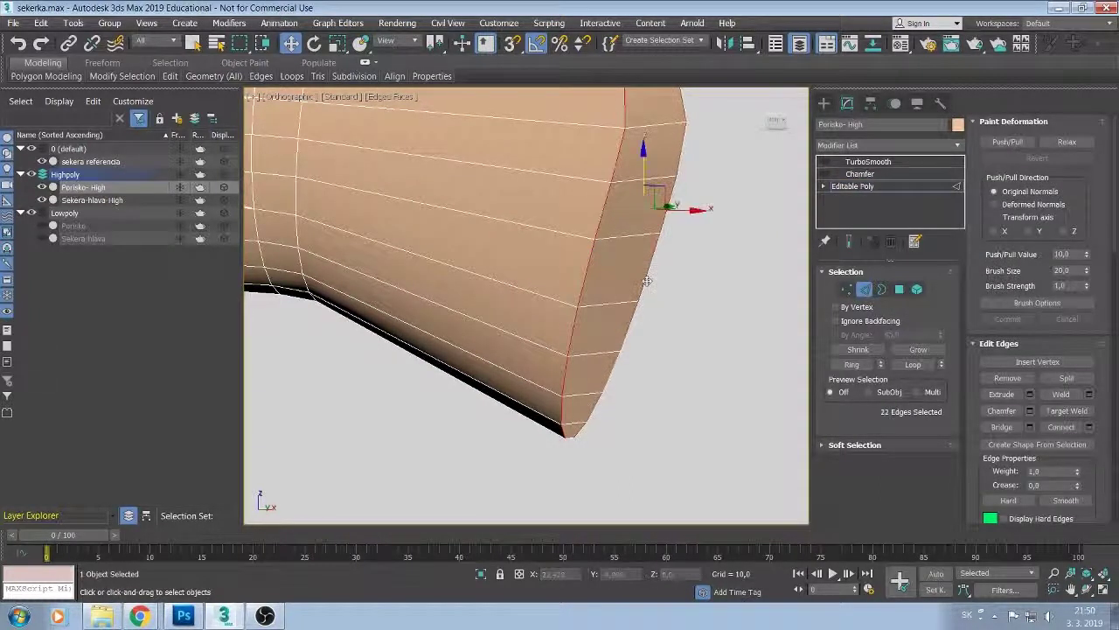
left_click(566, 440, "ctrl")
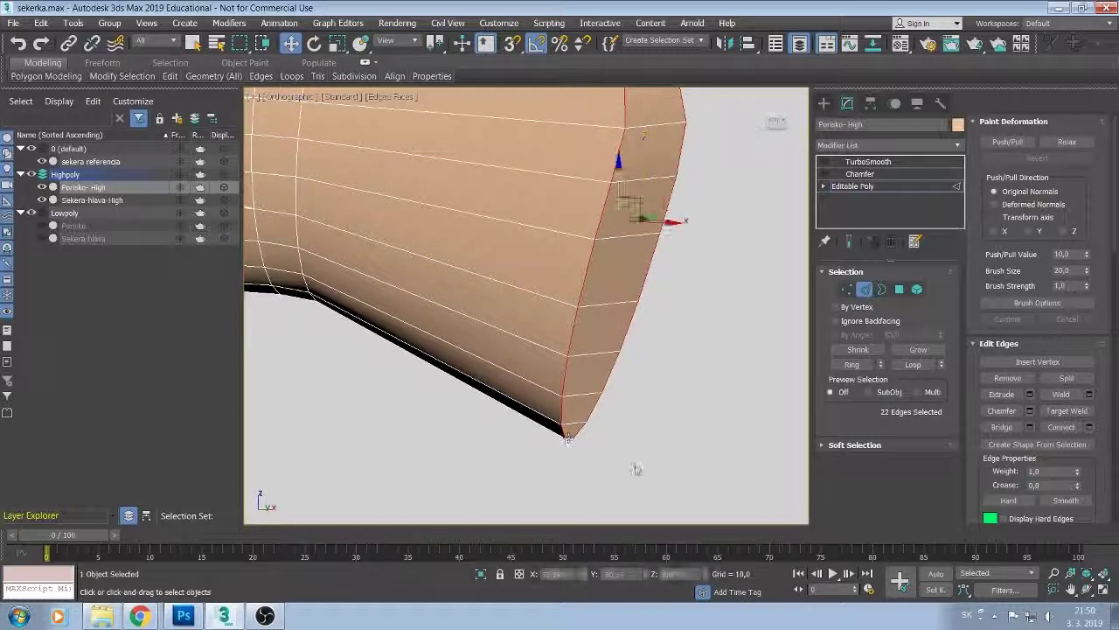
middle_click_drag(637, 467, 607, 179, "alt")
left_click(577, 134, "ctrl")
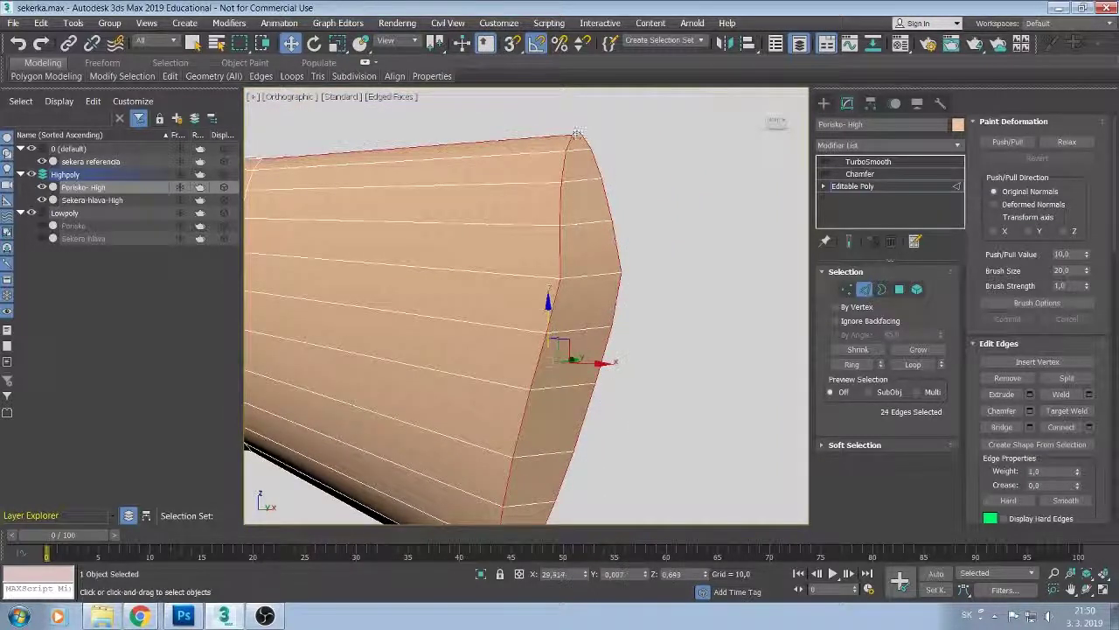
left_click(578, 133, "ctrl")
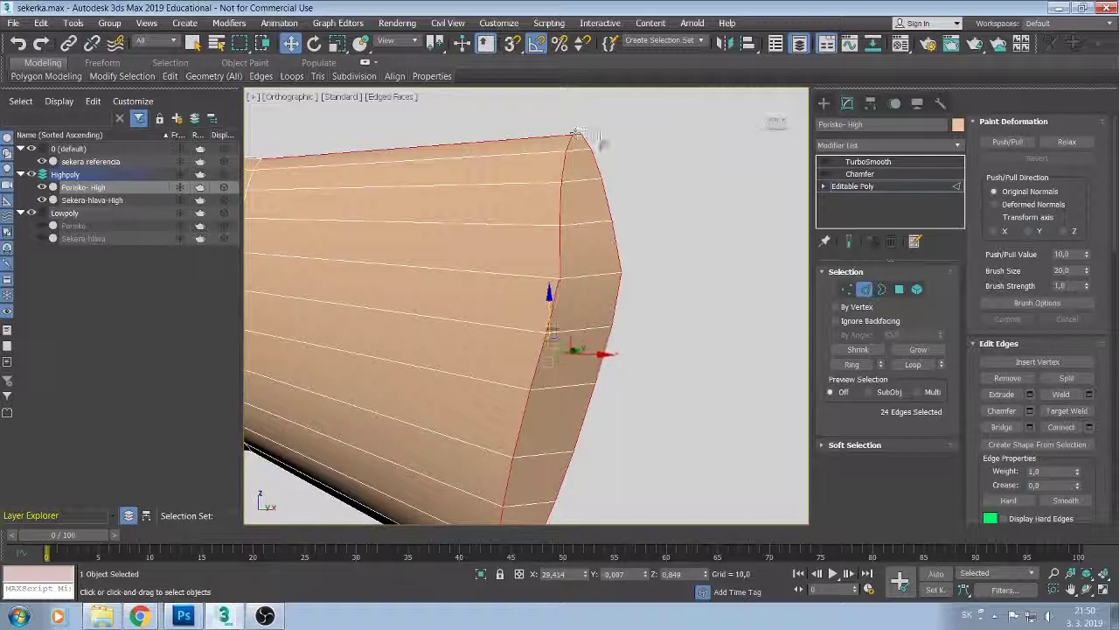
mouse_move(620, 149)
middle_mouse_down("alt")
mouse_move(635, 188)
mouse_move(868, 214)
middle_mouse_up("alt")
left_click(536, 174, "alt")
mouse_move(637, 195)
middle_mouse_down("alt")
mouse_move(732, 271)
mouse_move(641, 175)
middle_mouse_up("alt")
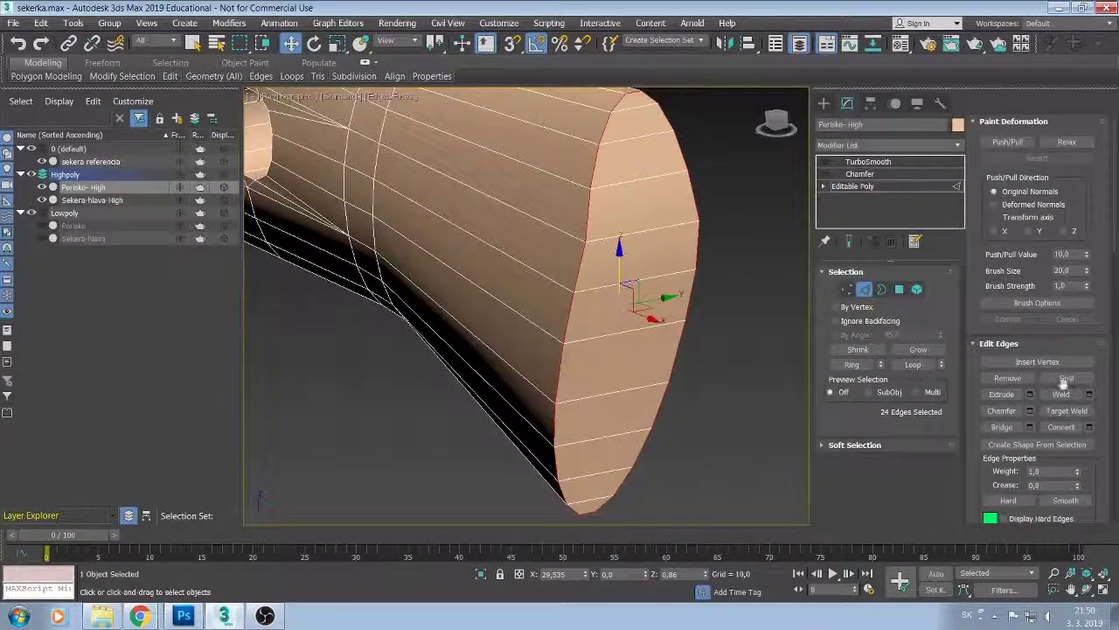
Chamfer the selected end-rim edges, dragging the chamfer amount wider.
left_click(1030, 411)
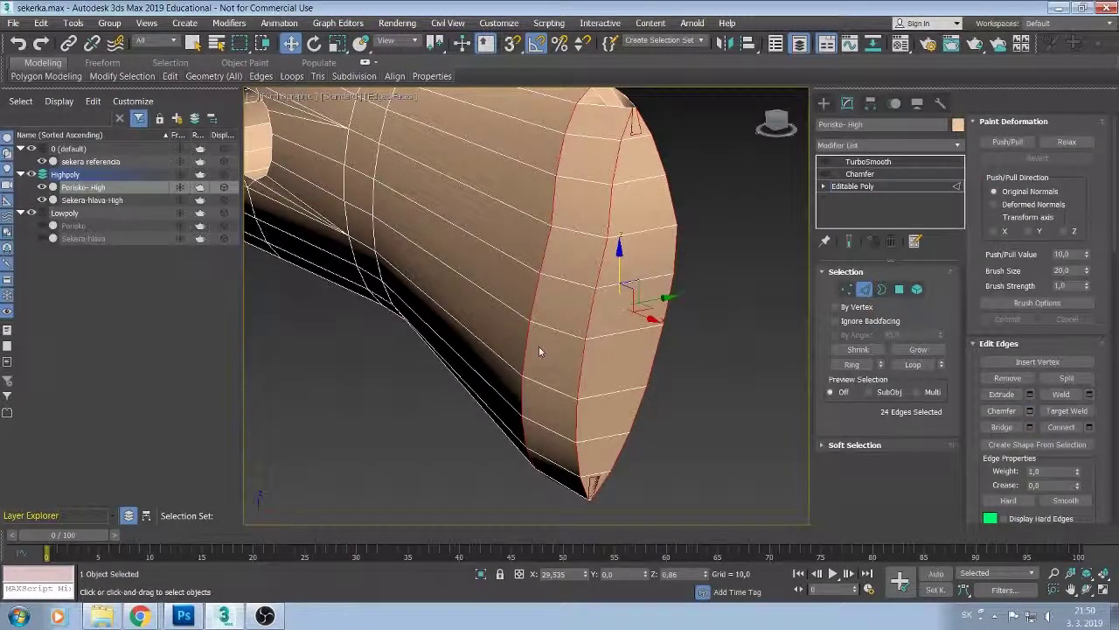
mouse_move(538, 342)
left_mouse_down()
mouse_move(536, 381)
mouse_move(538, 354)
left_mouse_up()
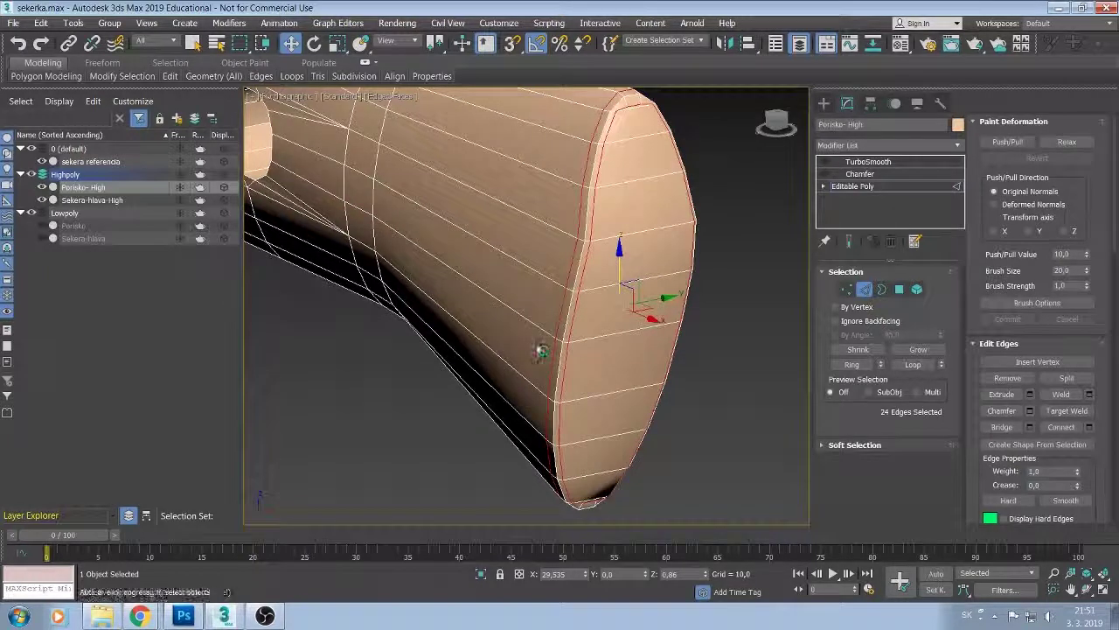
key("ctrl+z")
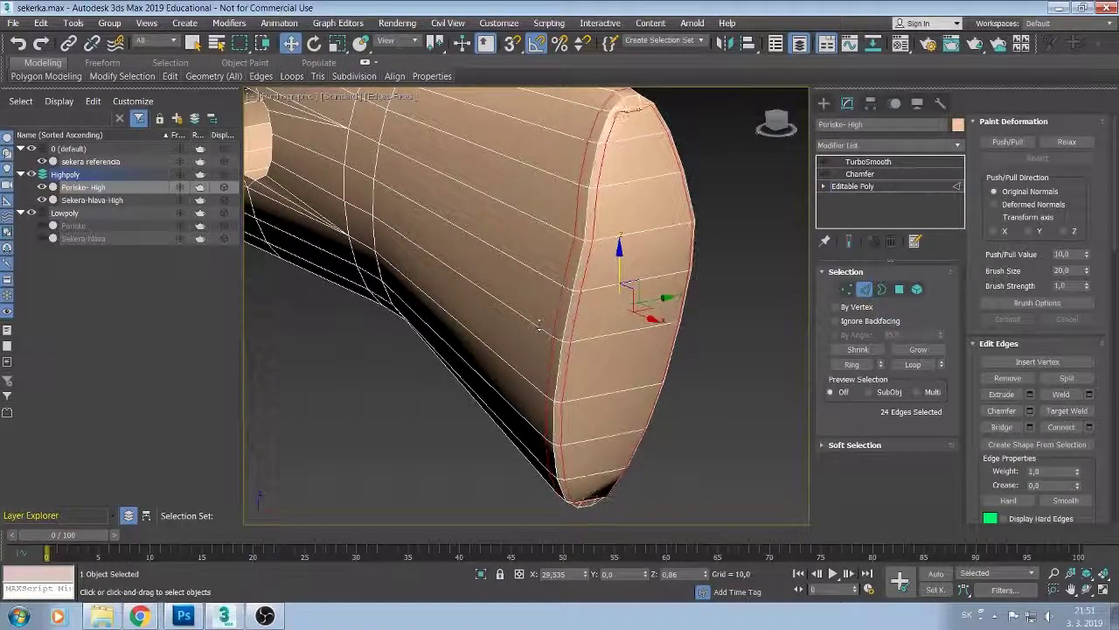
key("ctrl+y")
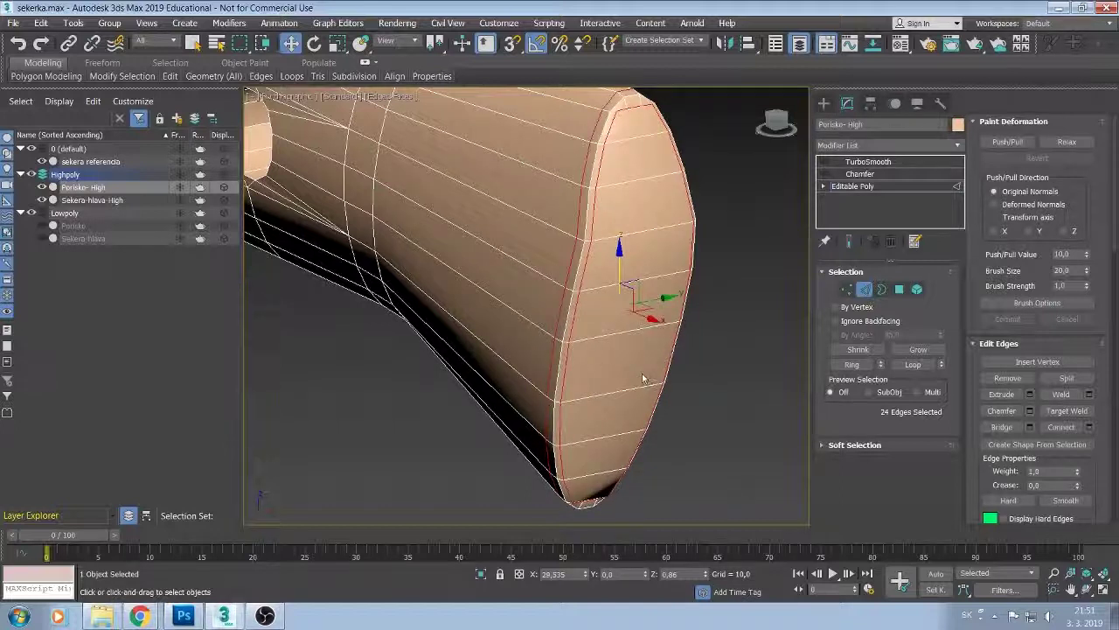
mouse_move(651, 379)
middle_mouse_down("alt")
mouse_move(707, 319)
mouse_move(748, 335)
mouse_move(739, 350)
middle_mouse_up("alt")
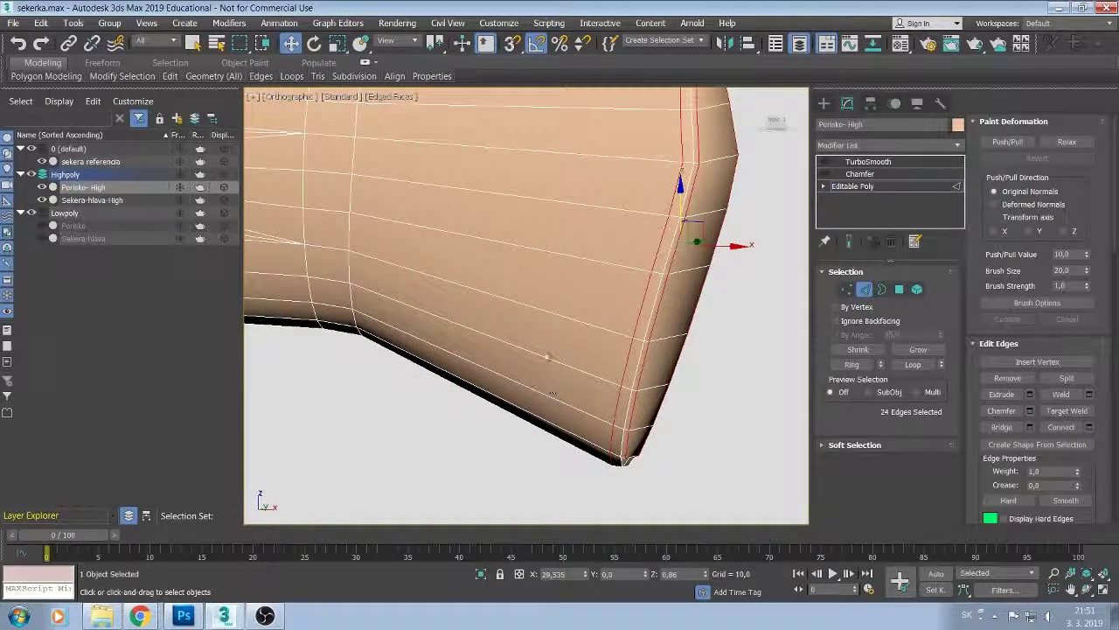
Switch to Quad Chamfer and drag the end-rim chamfer wider into a tight double loop.
right_click(553, 312)
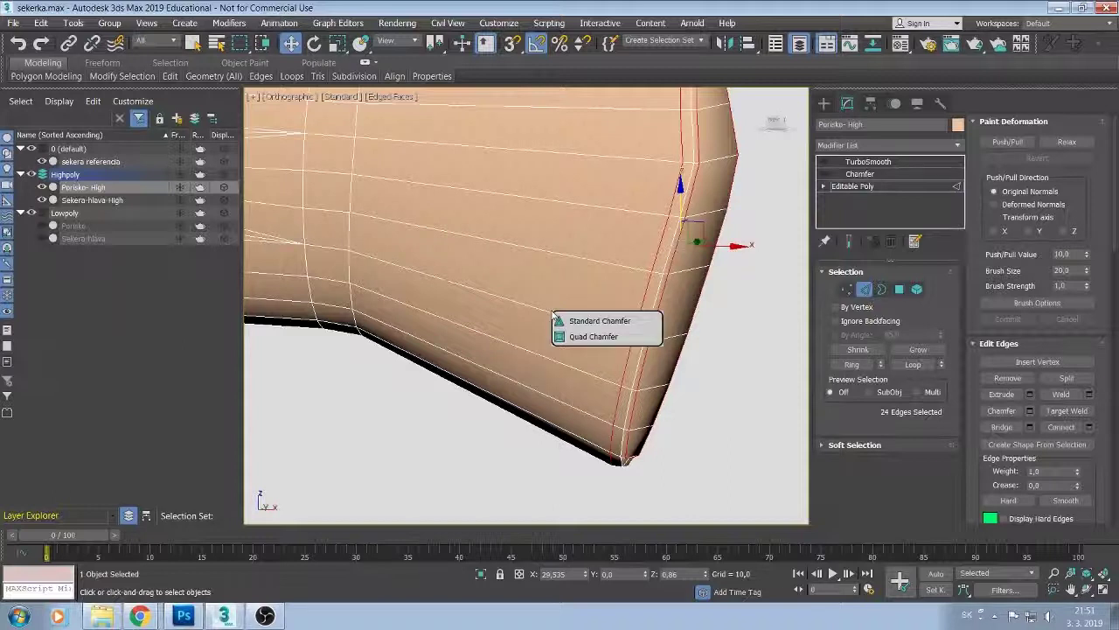
left_click(576, 333)
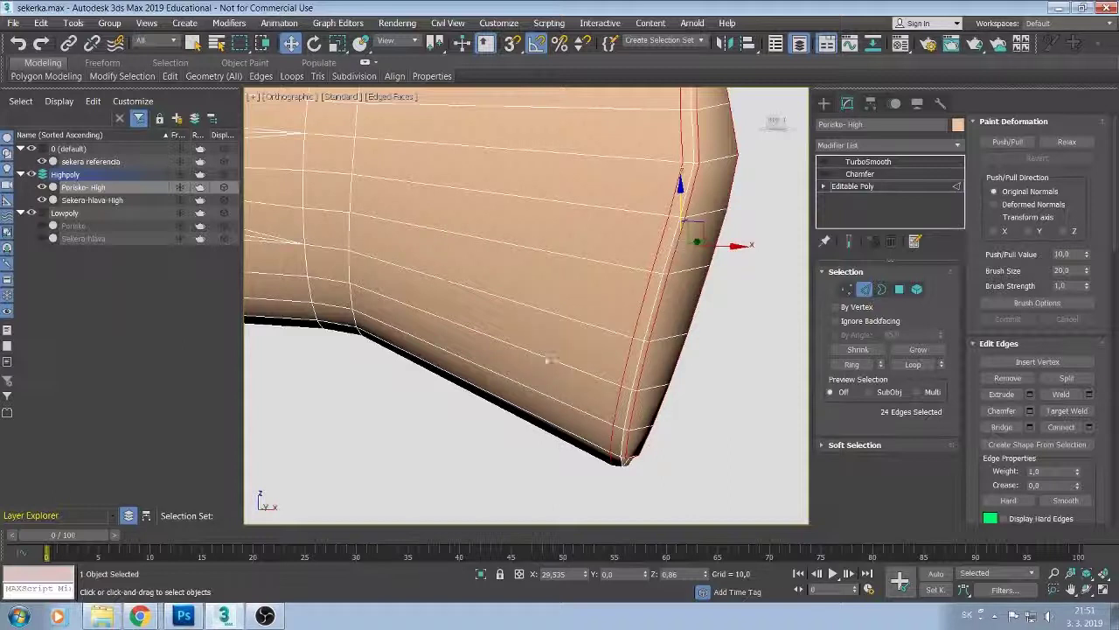
left_click_drag(540, 359, 539, 351)
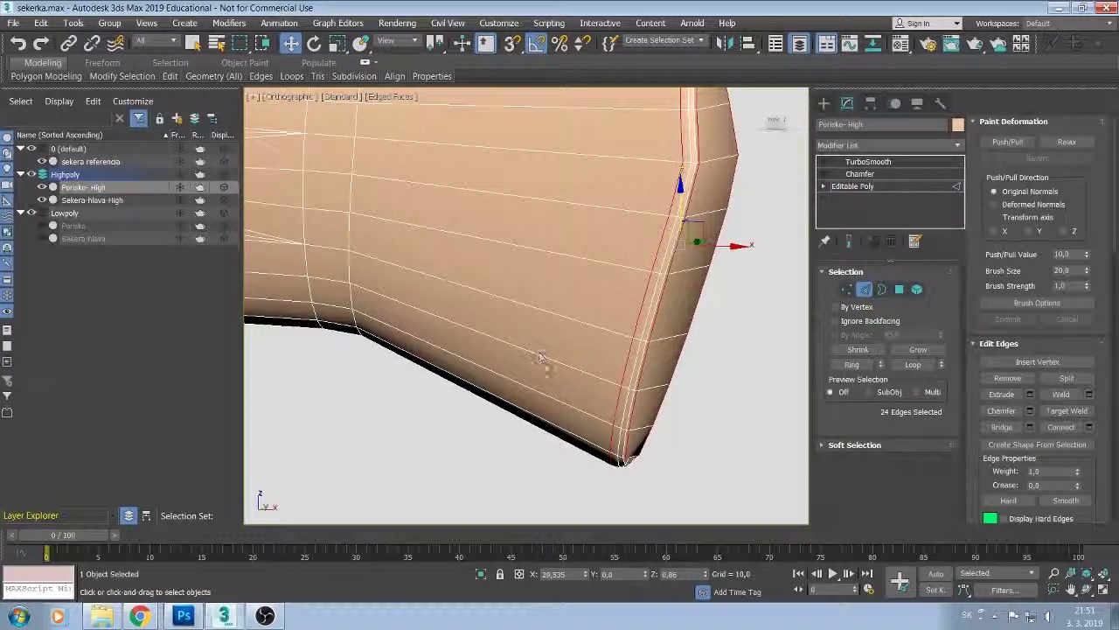
mouse_move(539, 354)
middle_mouse_down("alt")
mouse_move(563, 411)
mouse_move(563, 359)
middle_mouse_up("alt")
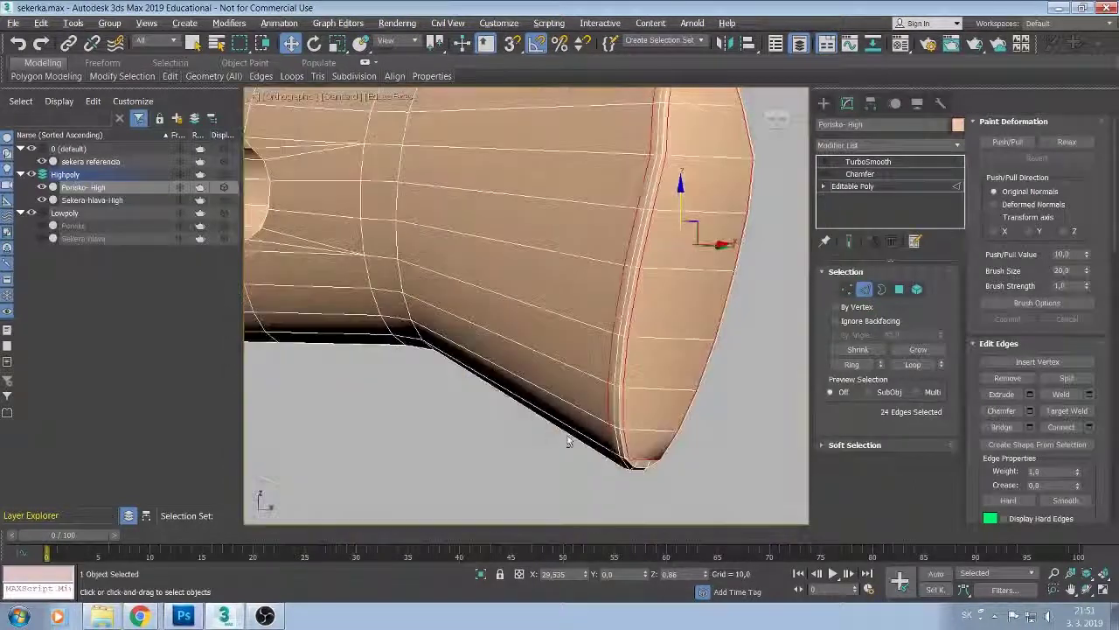
left_click_drag(539, 342, 542, 339)
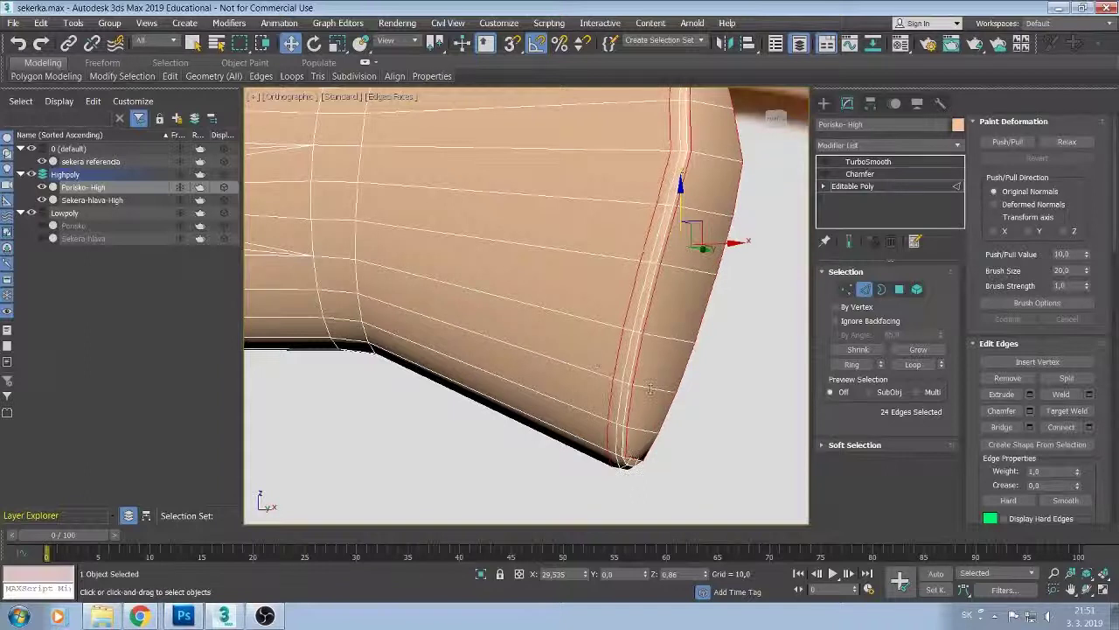
middle_click_drag(541, 338, 636, 396, "alt")
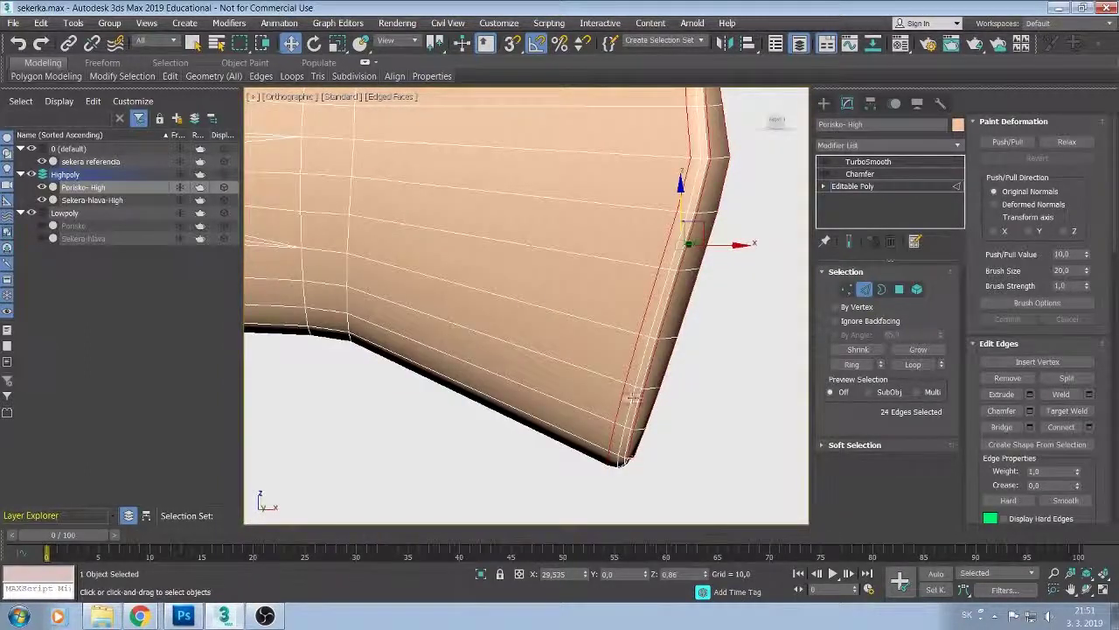
left_click_drag(531, 325, 548, 328)
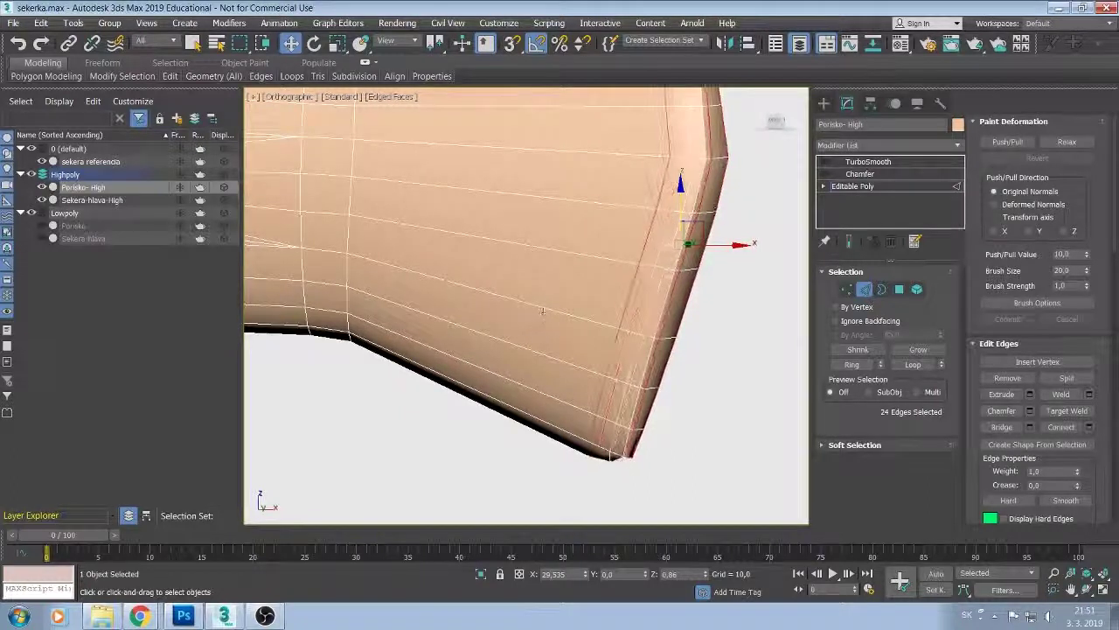
Orbit and zoom around the chamfered end, bringing the handle's hole into view.
middle_click_drag(548, 328, 637, 405, "alt")
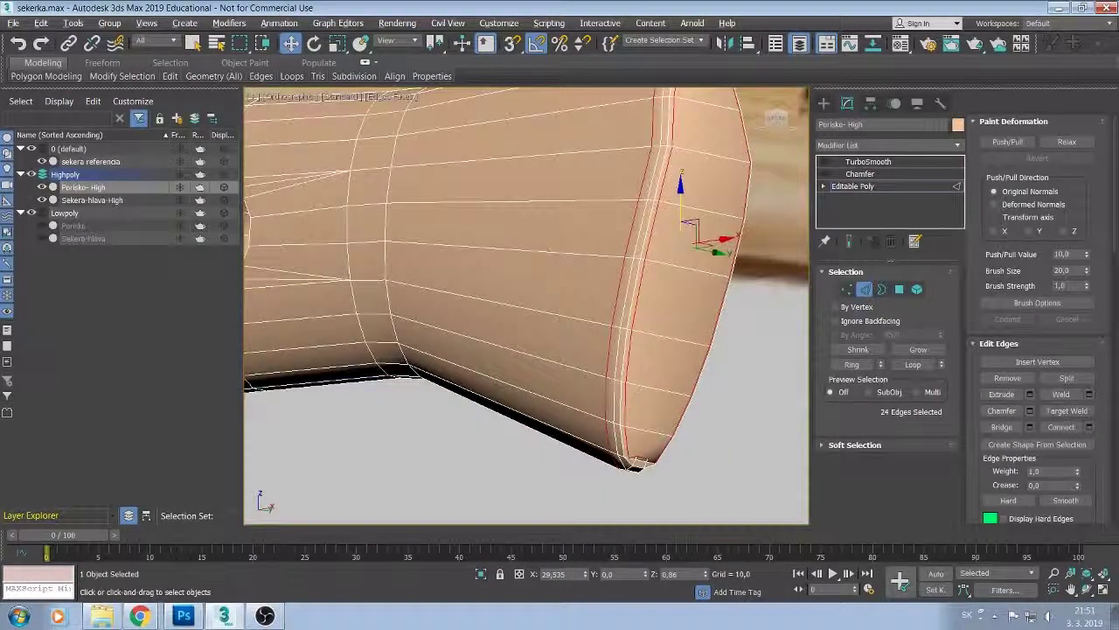
middle_click_drag(538, 342, 535, 337, "alt")
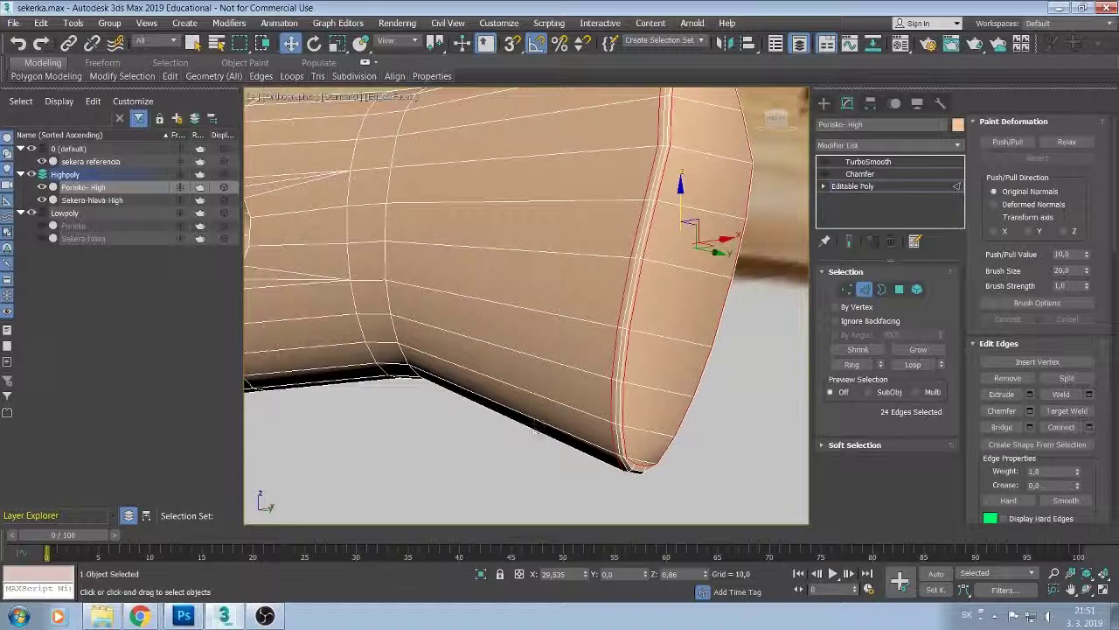
middle_click_drag(510, 440, 537, 452, "alt")
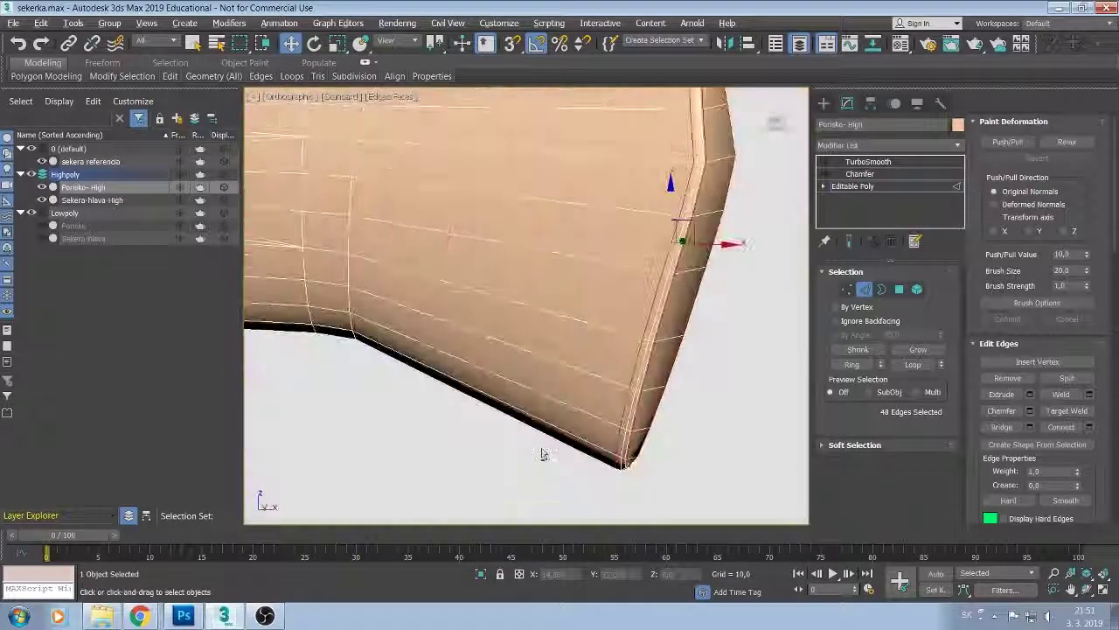
scroll(537, 451, "down", 3)
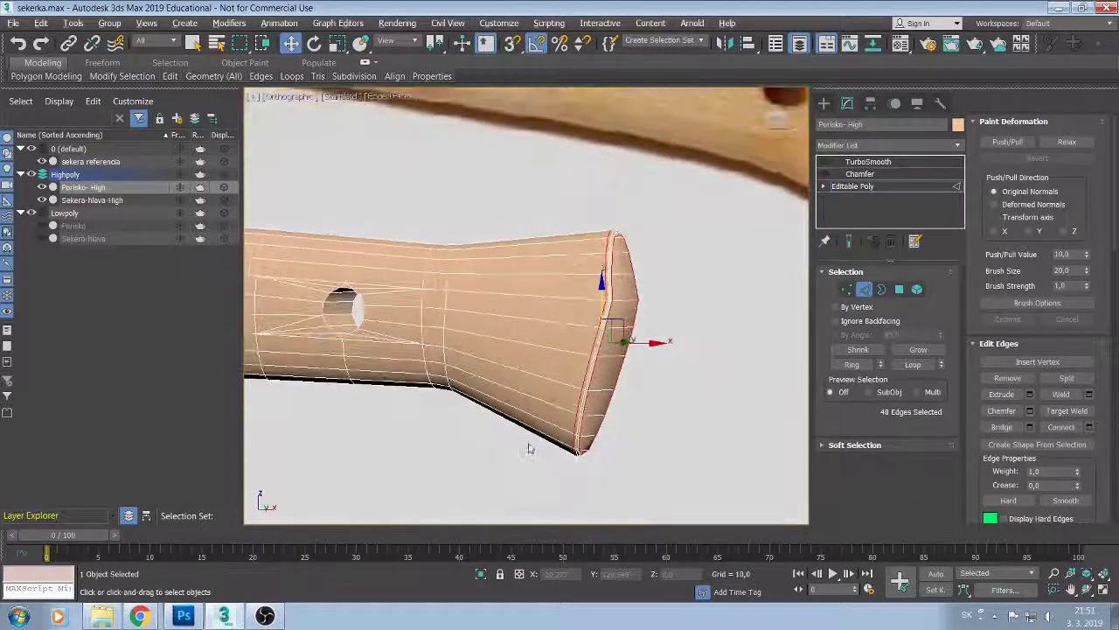
middle_click_drag(530, 448, 536, 447, "alt")
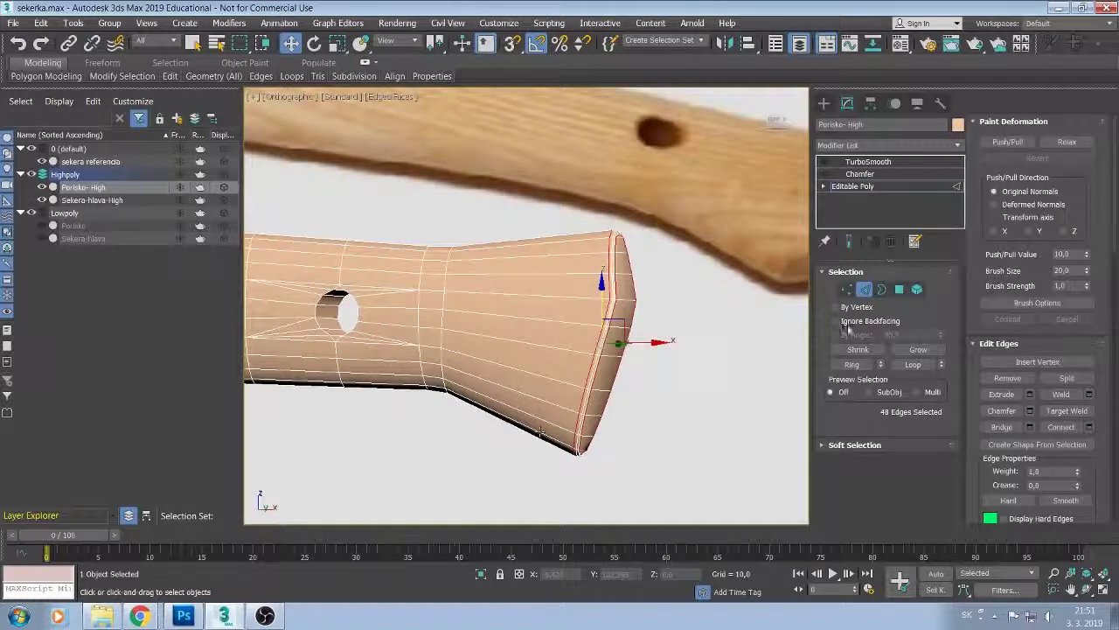
scroll(369, 357, "up", 2)
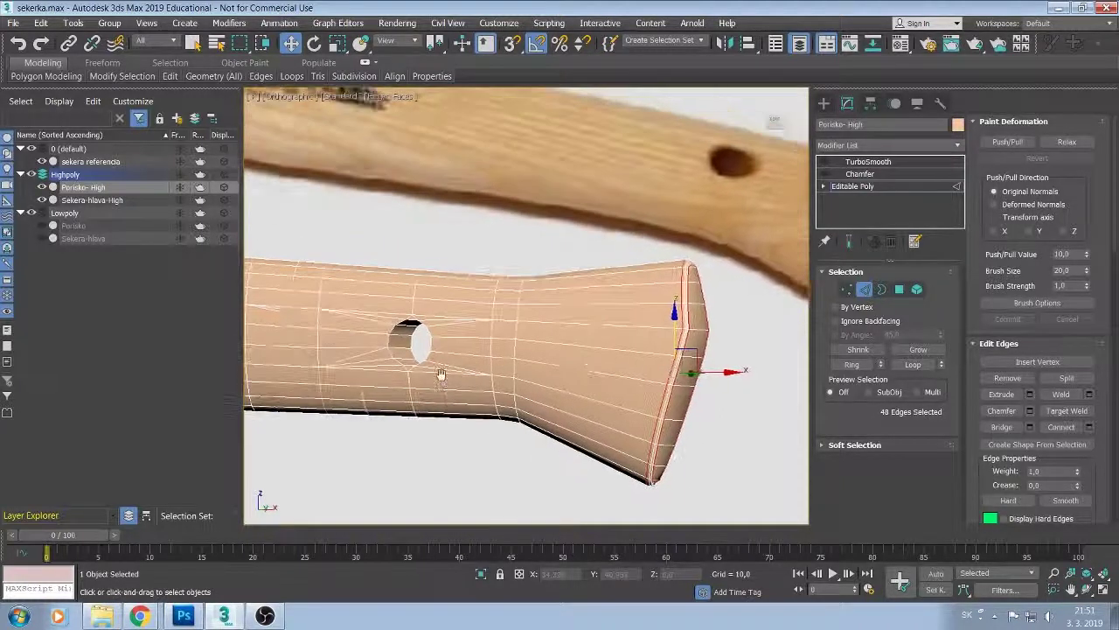
middle_click_drag(437, 375, 481, 374)
scroll(493, 372, "up", 2)
Begin the hole's rim selection, adding the top, left and lower-left edges.
scroll(493, 372, "up", 2)
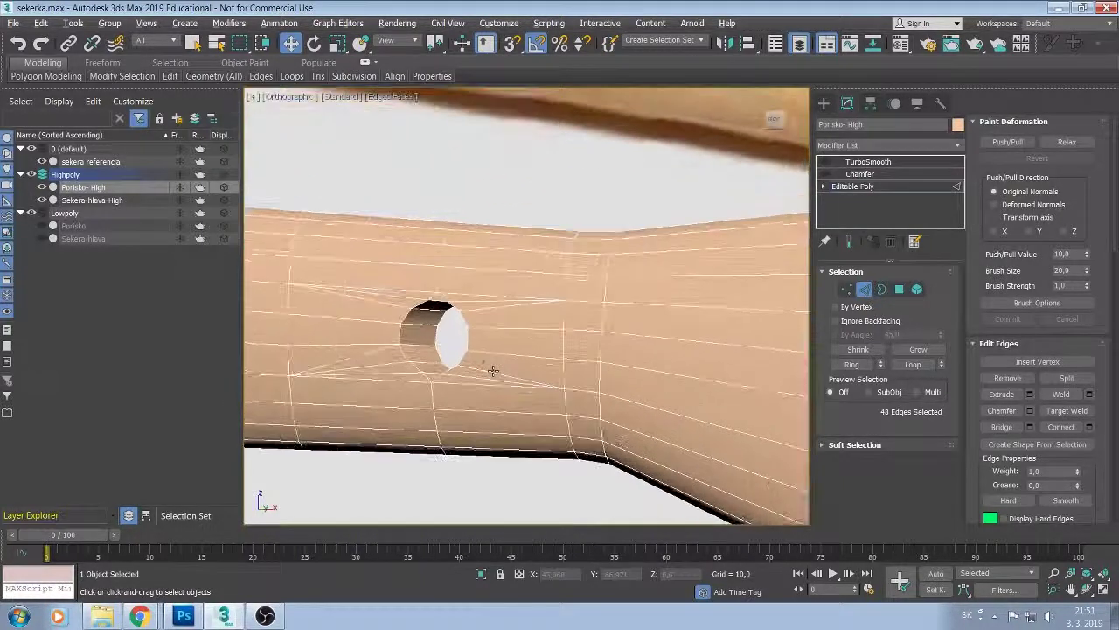
scroll(492, 370, "up", 1)
scroll(493, 370, "up", 1)
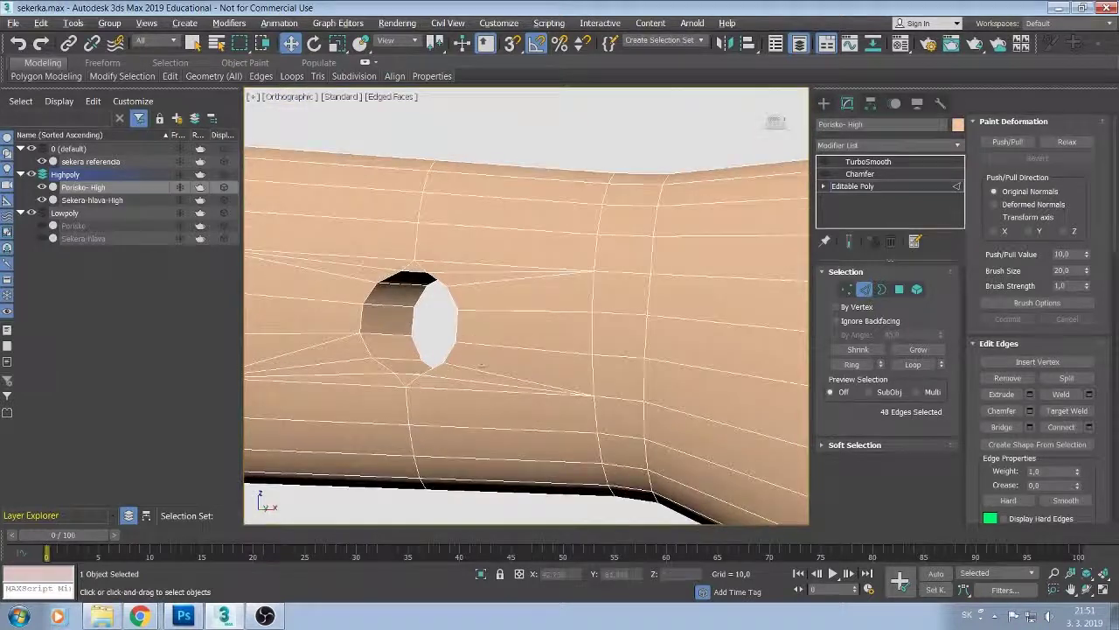
left_click(456, 326)
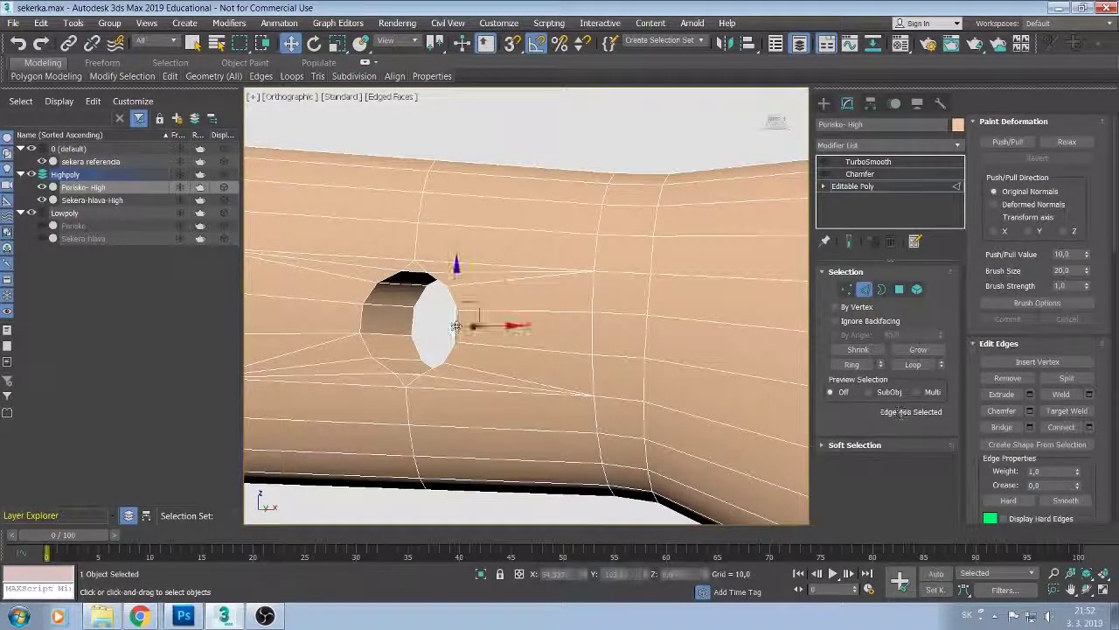
double_click(455, 325)
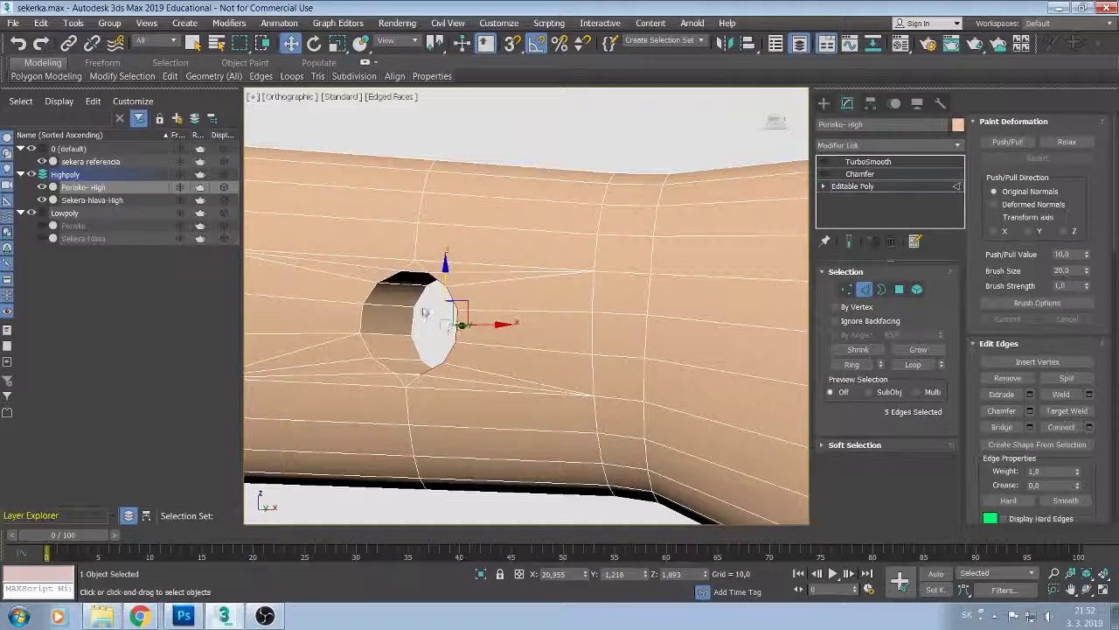
left_click(419, 276, "ctrl")
left_click(394, 269, "ctrl")
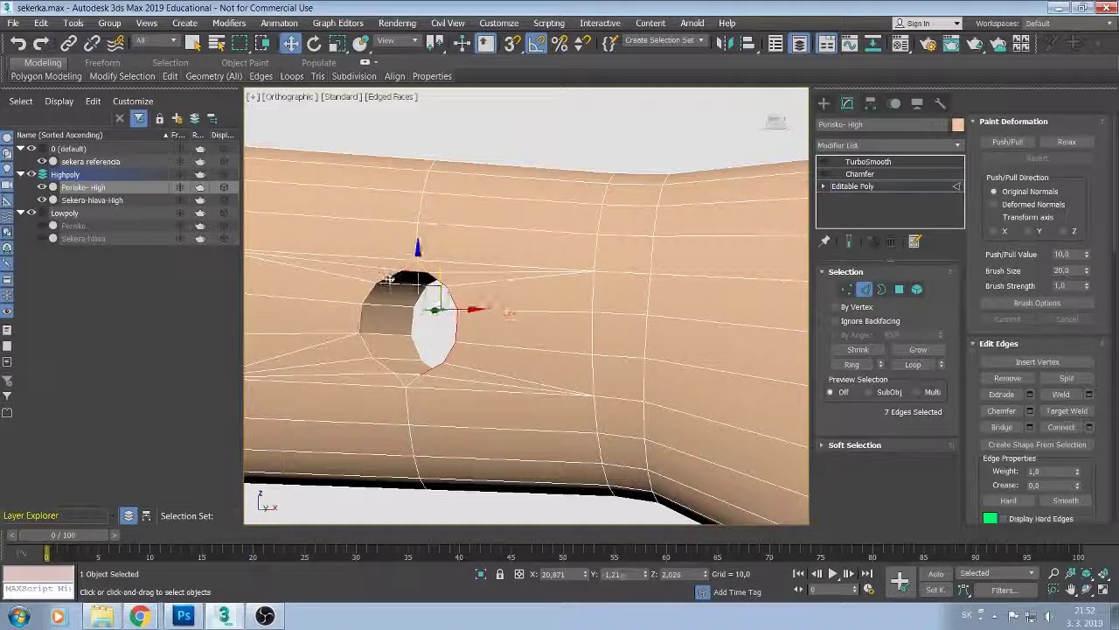
left_click(370, 327, "ctrl")
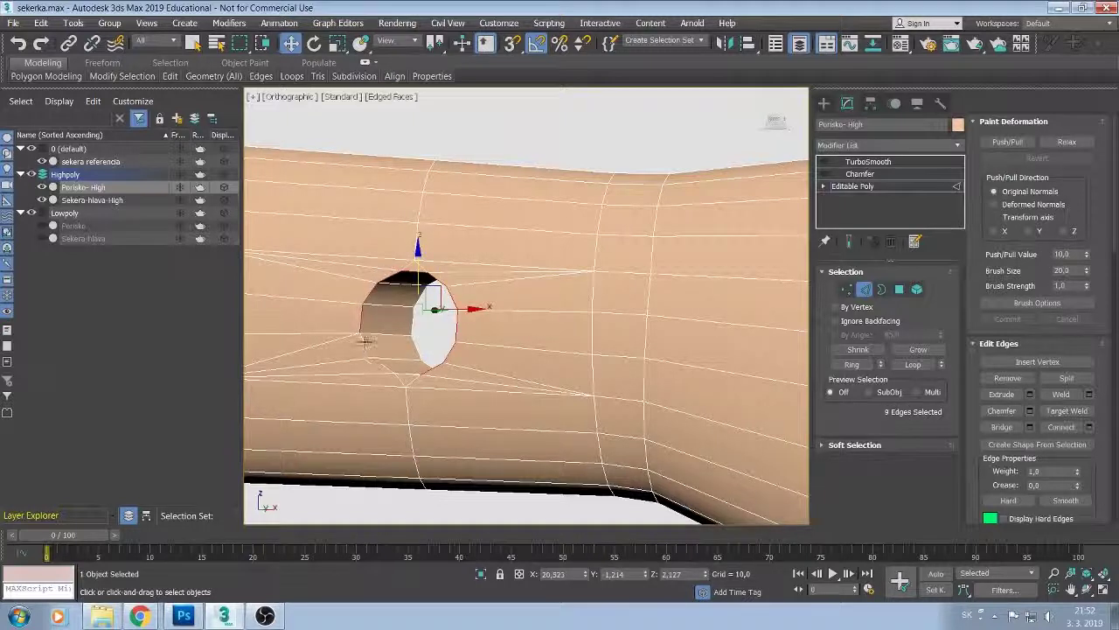
left_click(368, 350, "ctrl")
left_click(399, 377, "ctrl")
left_click(409, 374, "ctrl")
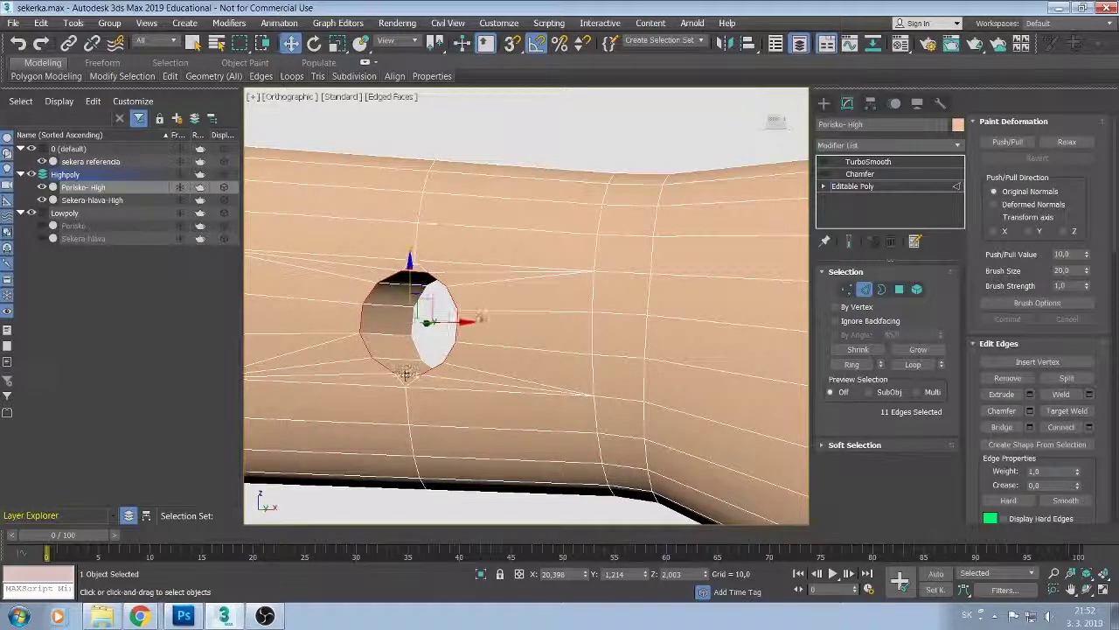
Add the remaining bottom, right and upper rim edges to close the 24-edge ring.
middle_click_drag(477, 404, 490, 315, "alt")
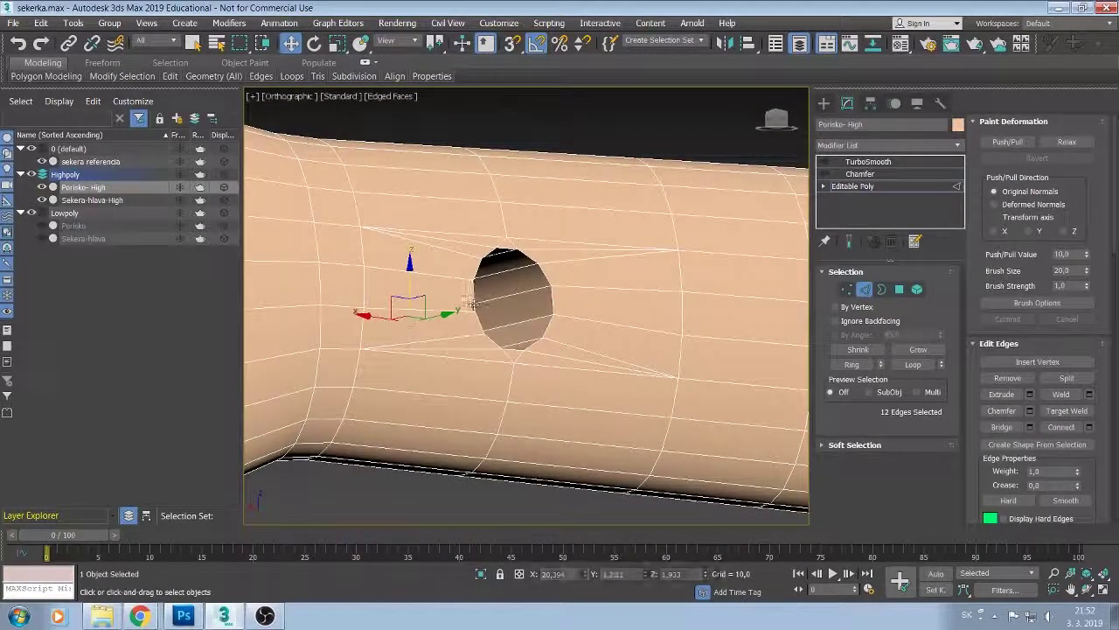
left_click(487, 315, "ctrl")
left_click(492, 336, "ctrl")
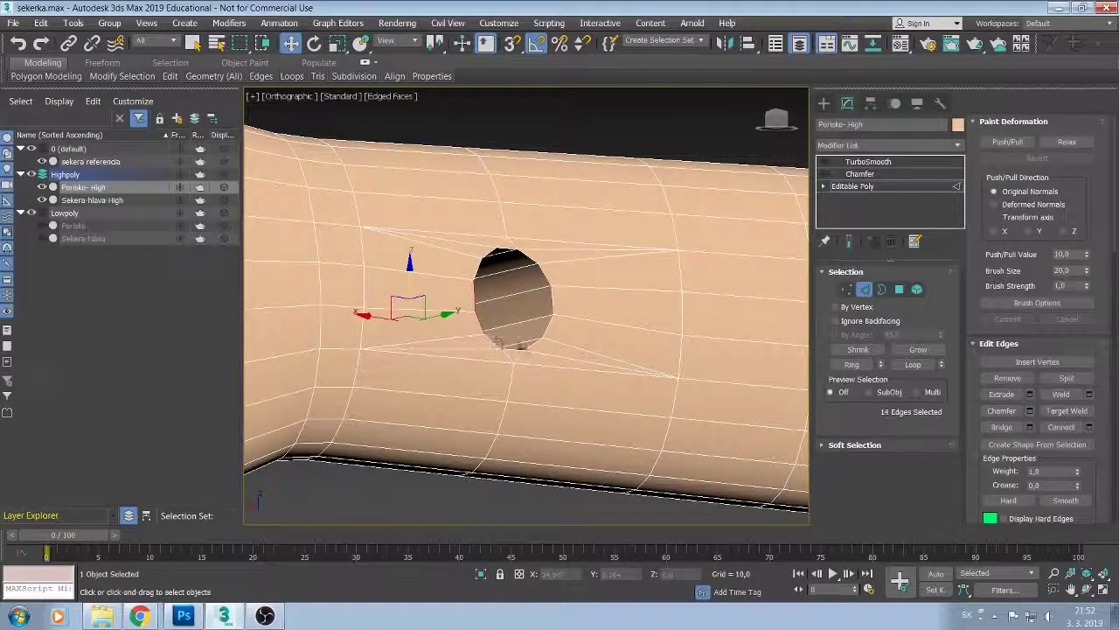
left_click(520, 343, "ctrl")
left_click(548, 329, "ctrl")
left_click(552, 315, "ctrl")
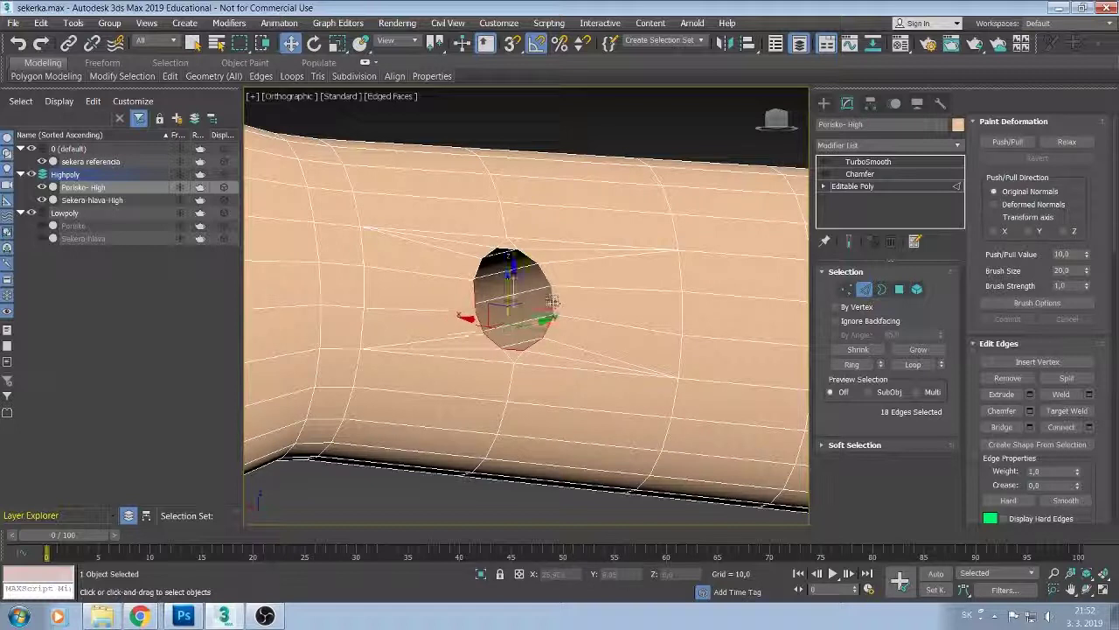
left_click(549, 278, "ctrl")
left_click(530, 257, "ctrl")
left_click(521, 249, "ctrl")
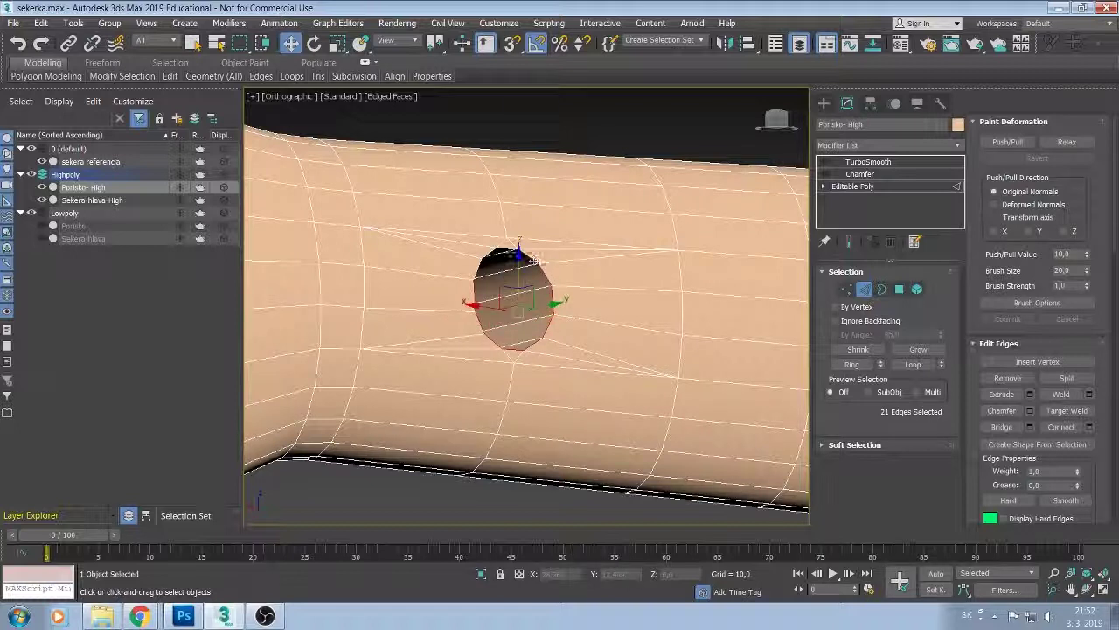
left_click(503, 246, "ctrl")
left_click(489, 250, "ctrl")
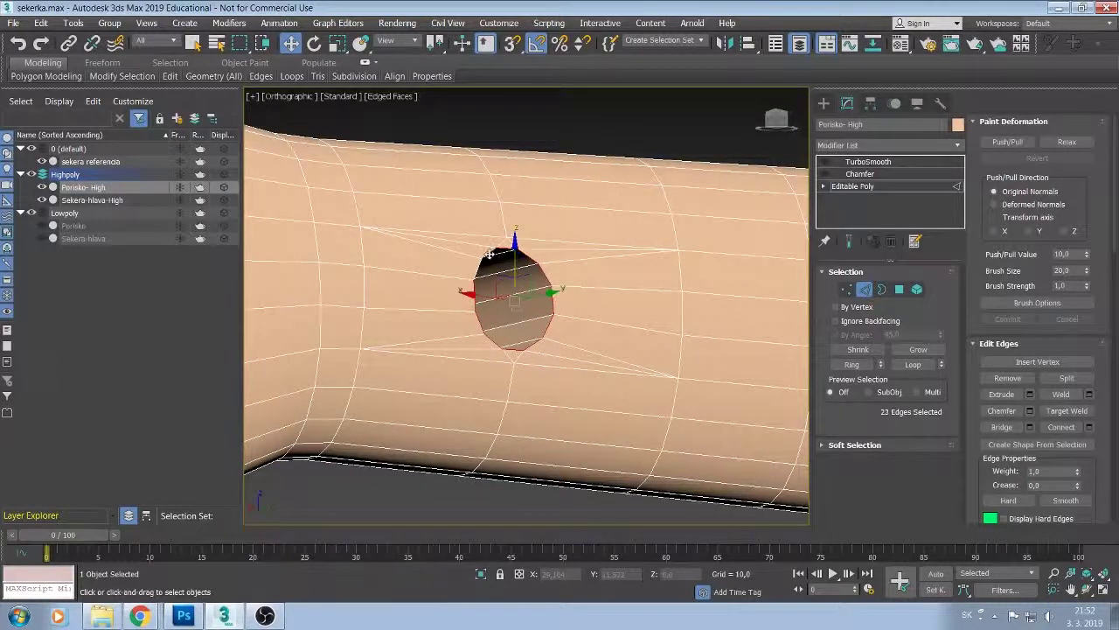
left_click(477, 267, "ctrl")
middle_click_drag(586, 350, 572, 371, "alt")
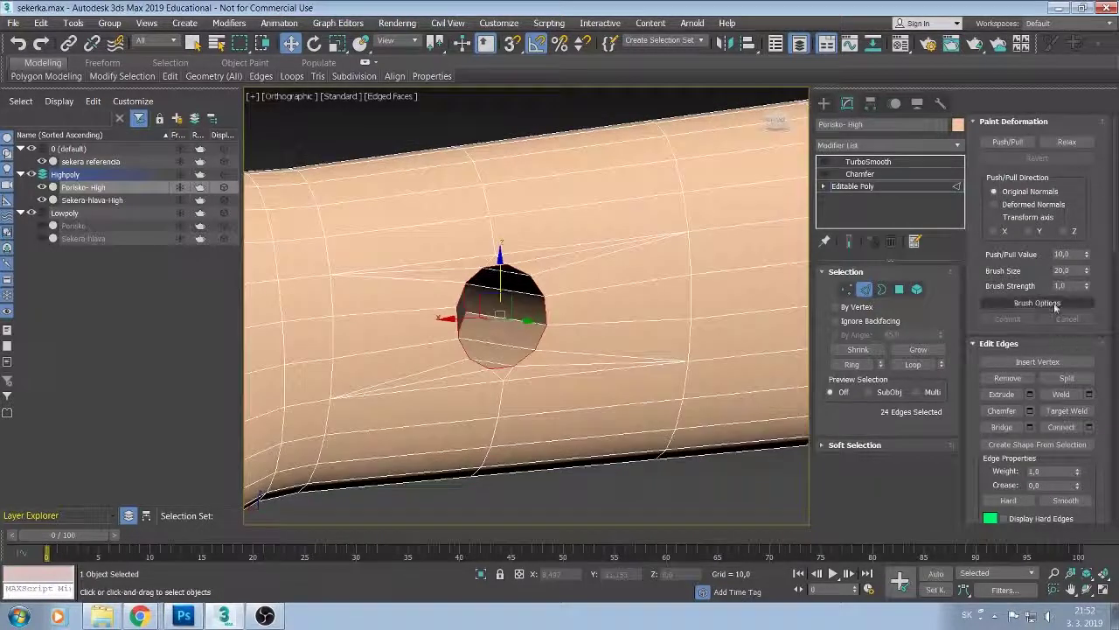
Zoom, orbit and pan to inspect the selected rim edges around the hole.
scroll(503, 310, "up", 2)
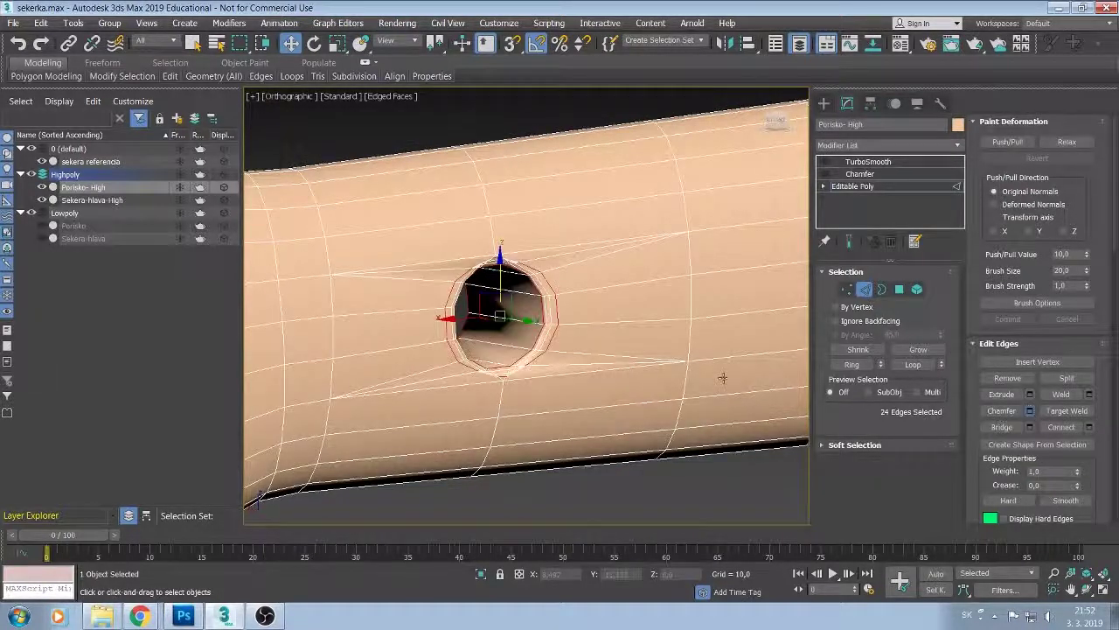
scroll(644, 407, "up", 2)
scroll(612, 376, "up", 2)
scroll(521, 324, "up", 2)
scroll(521, 325, "down", 3)
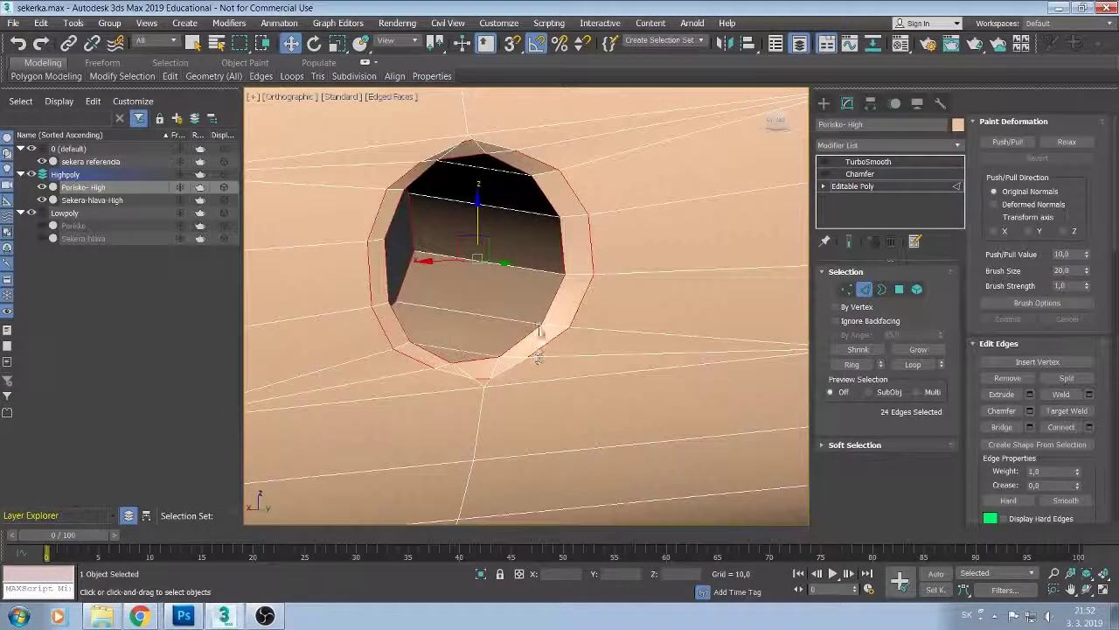
mouse_move(537, 357)
middle_mouse_down("alt")
mouse_move(537, 324)
mouse_move(541, 344)
mouse_move(490, 345)
mouse_move(458, 388)
middle_mouse_up("alt")
scroll(453, 346, "up", 3)
scroll(458, 388, "down", 2)
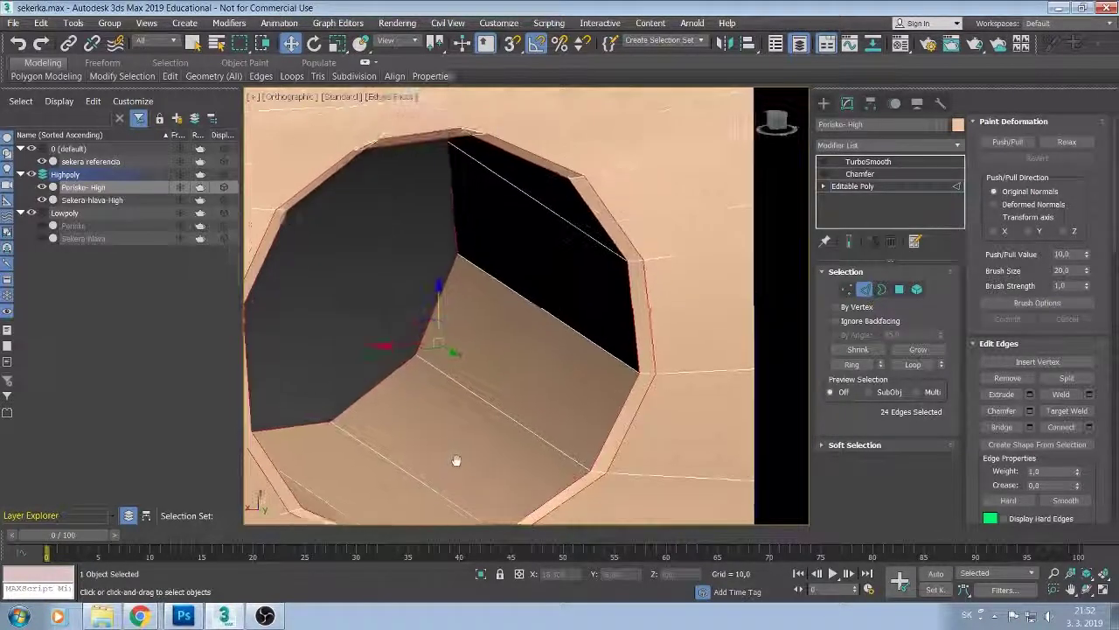
middle_click_drag(457, 460, 537, 408, "alt")
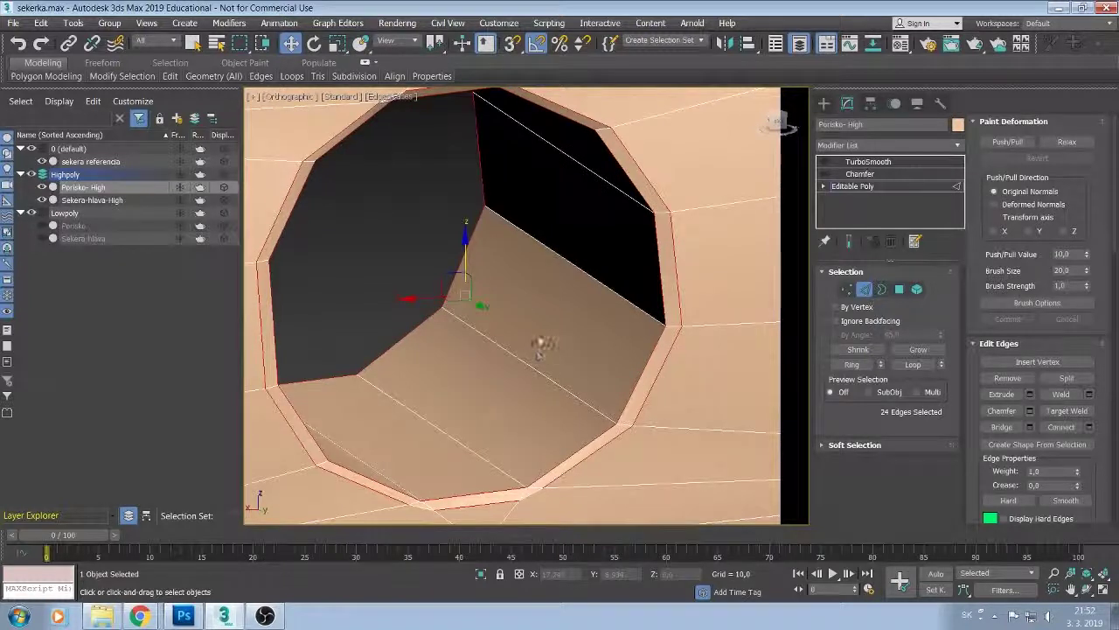
middle_click_drag(539, 342, 537, 336, "alt")
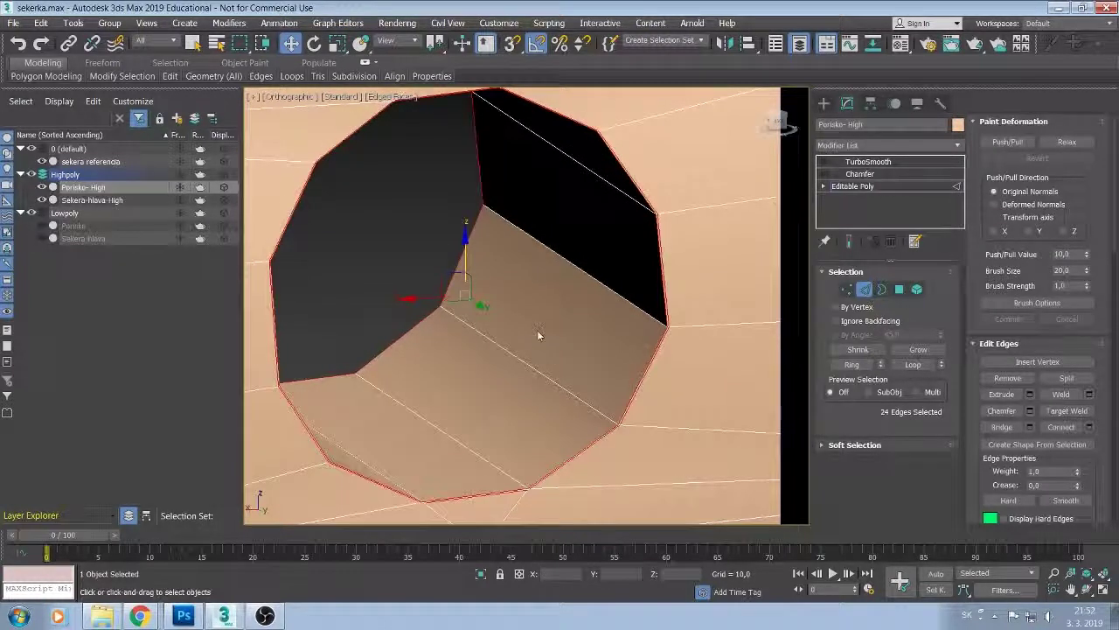
scroll(496, 372, "up", 5)
scroll(524, 349, "down", 5)
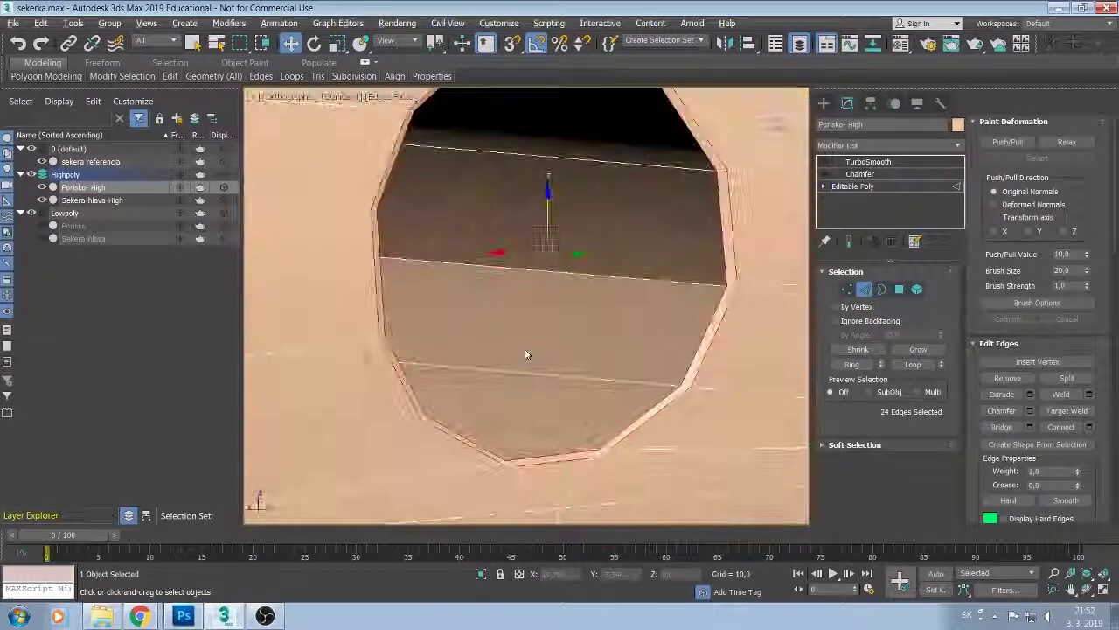
scroll(580, 385, "up", 3)
mouse_move(580, 385)
middle_mouse_down()
mouse_move(616, 381)
mouse_move(580, 398)
middle_mouse_up()
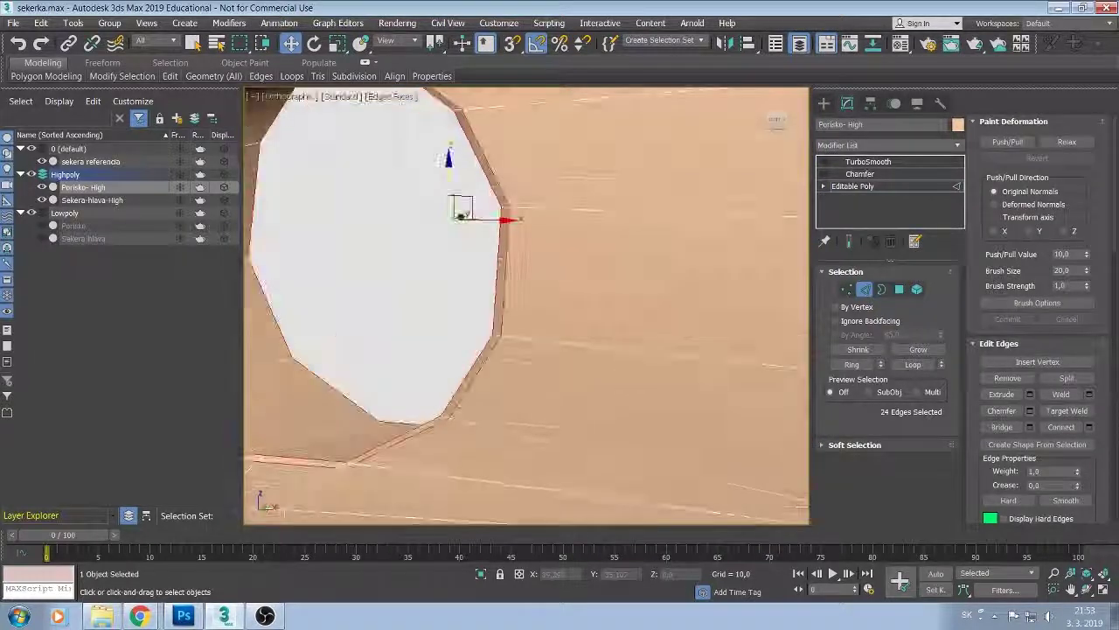
scroll(579, 399, "down", 2)
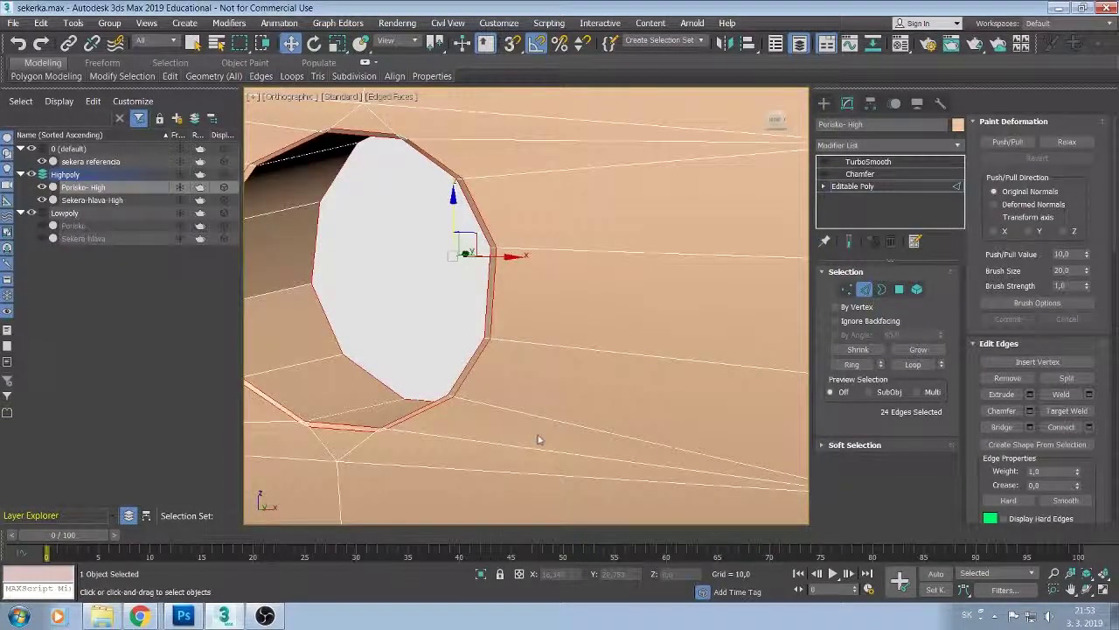
Grow the hole's edge selection to 48 edges with Ctrl+Page Up and check it.
key("ctrl+Page_Up")
scroll(557, 359, "down", 2)
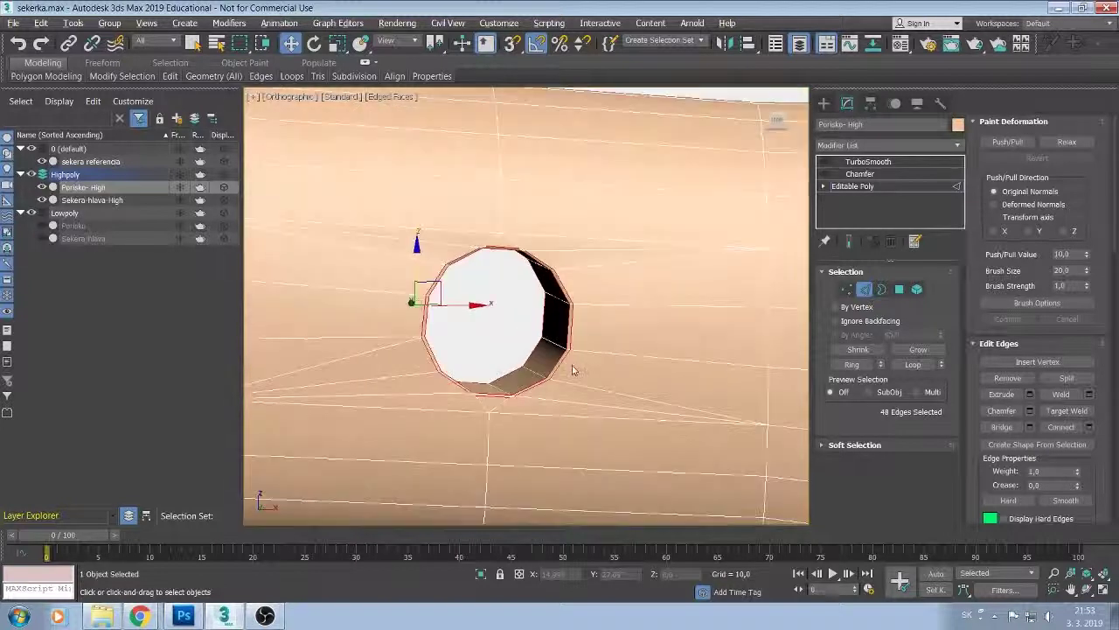
mouse_move(557, 359)
middle_mouse_down("alt")
mouse_move(572, 368)
mouse_move(425, 352)
mouse_move(554, 314)
mouse_move(490, 303)
mouse_move(553, 324)
mouse_move(559, 315)
mouse_move(595, 341)
mouse_move(411, 254)
mouse_move(403, 238)
middle_mouse_up("alt")
scroll(604, 362, "up", 2)
scroll(553, 323, "up", 1)
scroll(553, 323, "down", 2)
scroll(553, 324, "down", 2)
scroll(617, 351, "up", 2)
Reselect the opening's rim edges, grow them to 48 edges, and return to Editable Poly.
left_click(419, 227)
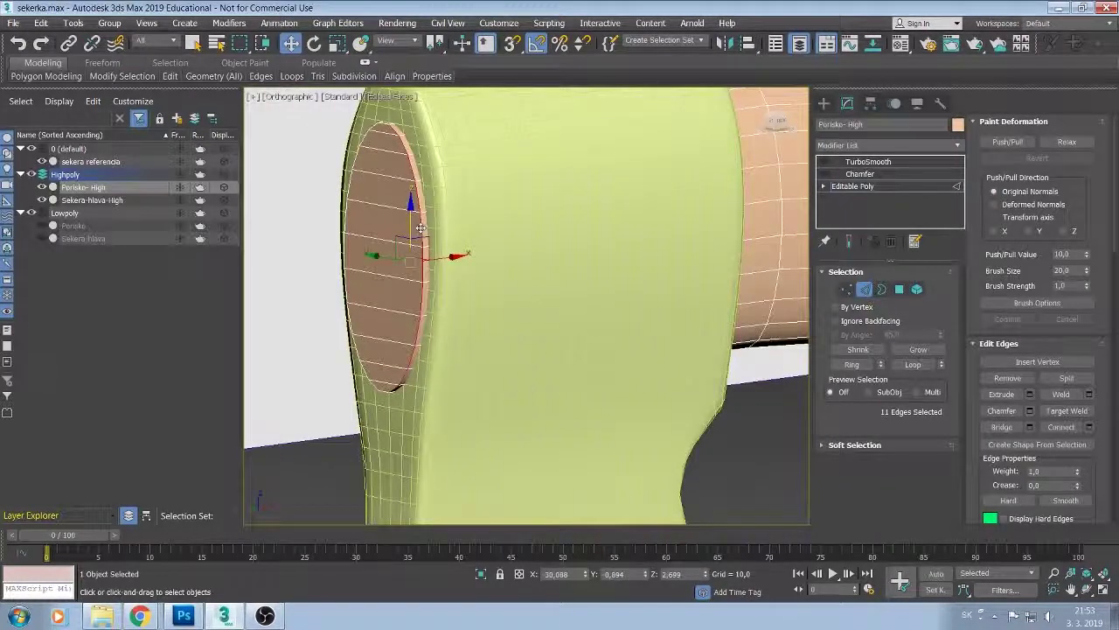
left_click(356, 163, "ctrl")
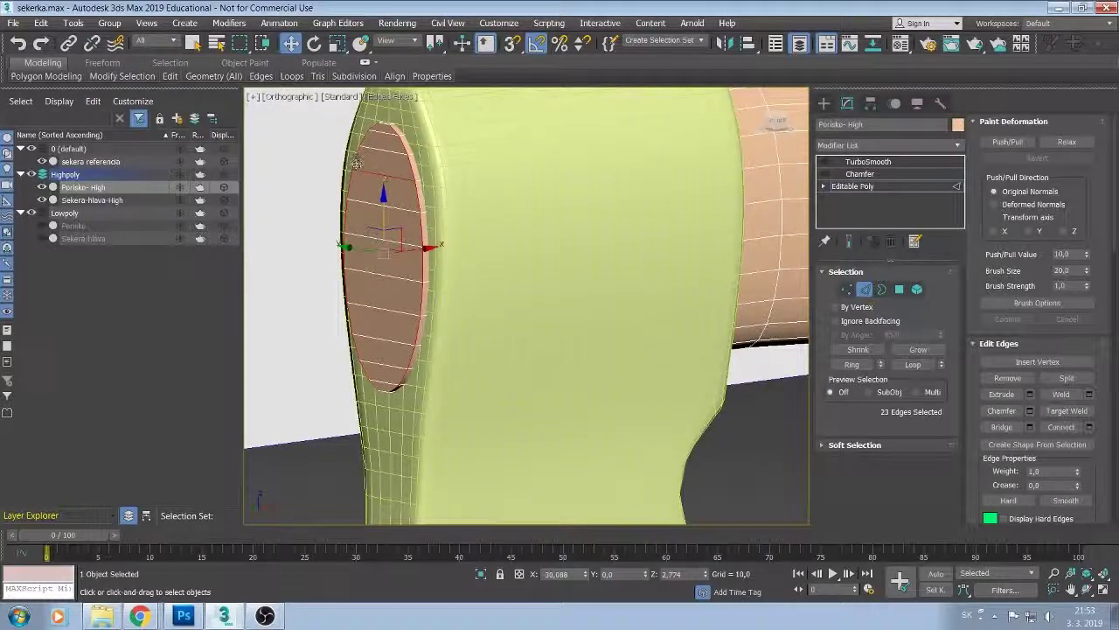
left_click(384, 127, "ctrl")
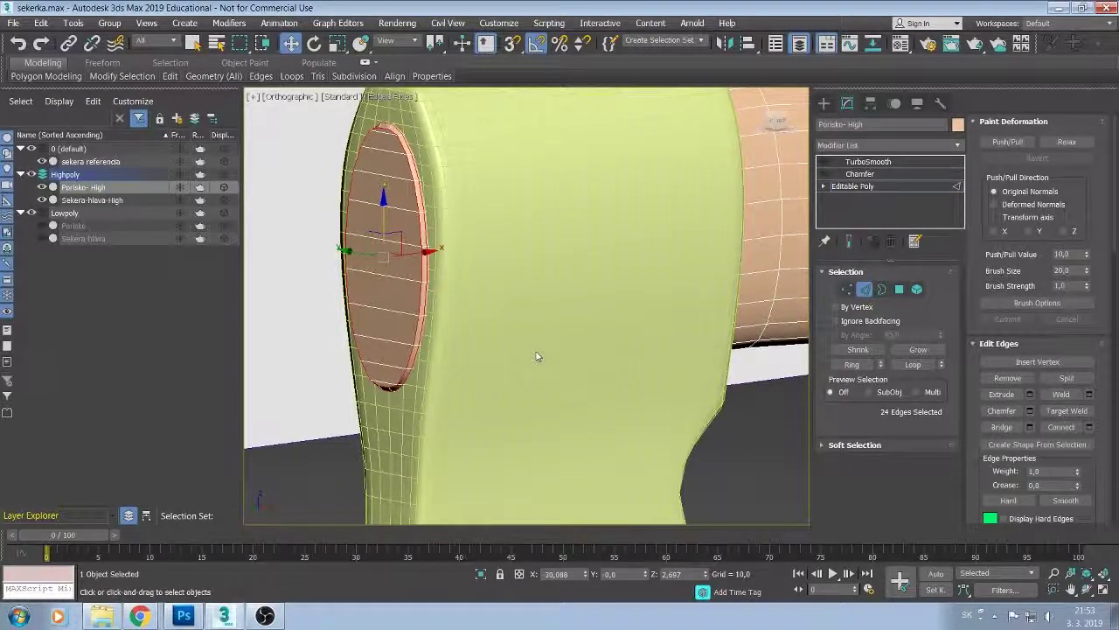
mouse_move(535, 357)
middle_mouse_down("alt")
mouse_move(467, 344)
mouse_move(504, 327)
mouse_move(485, 336)
middle_mouse_up("alt")
left_click(918, 349)
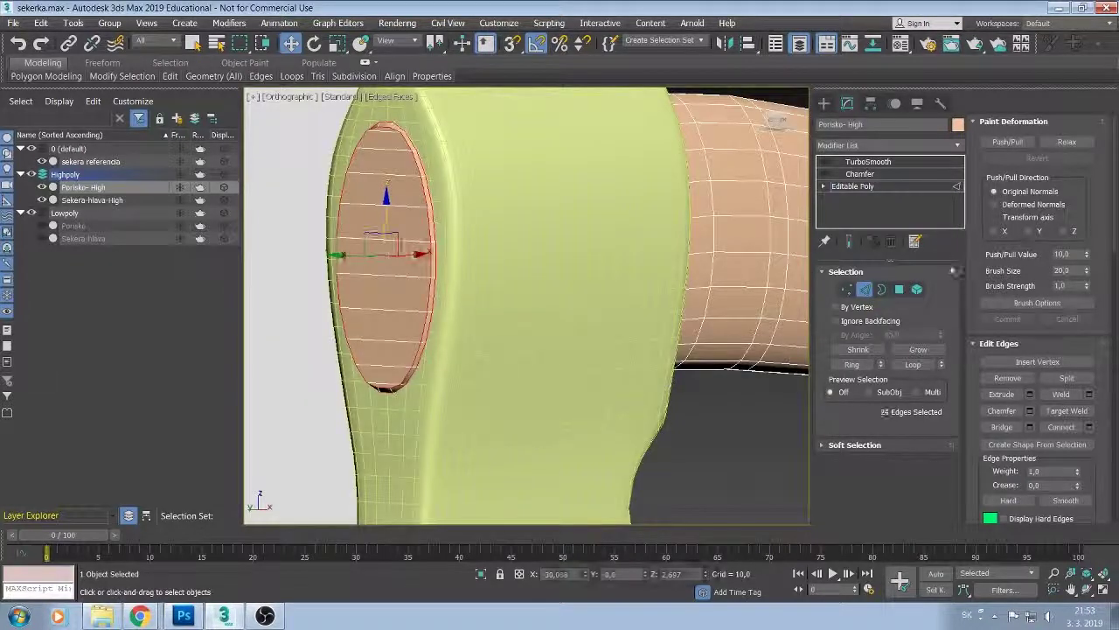
left_click(859, 187)
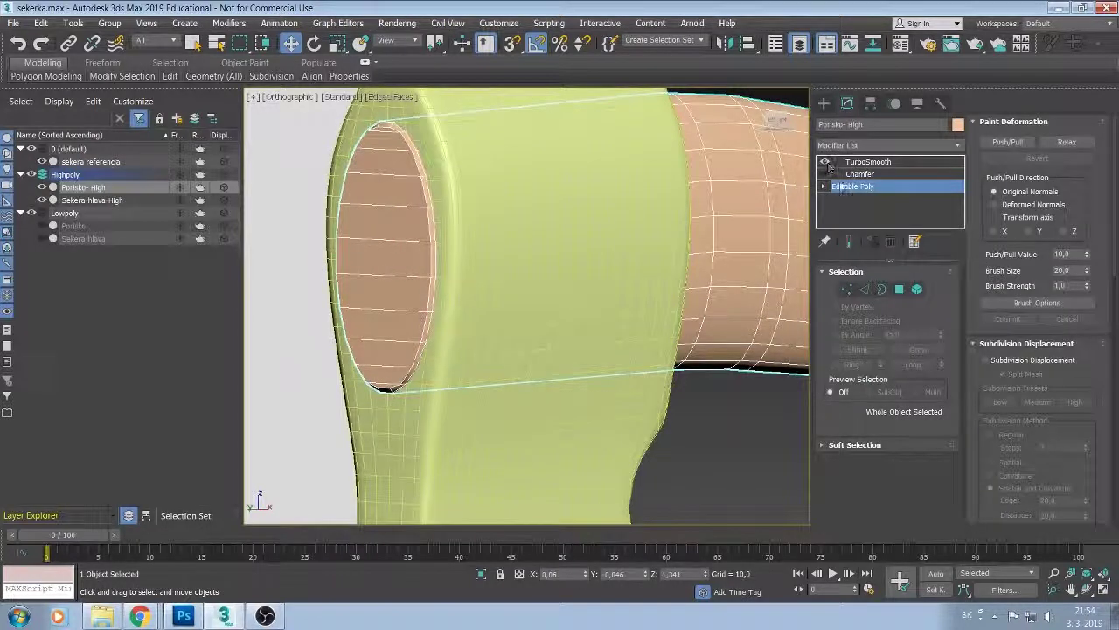
Hide the wireframe with F4 and toggle Chamfer off and on to compare the hole's smoothing.
scroll(632, 288, "up", 5)
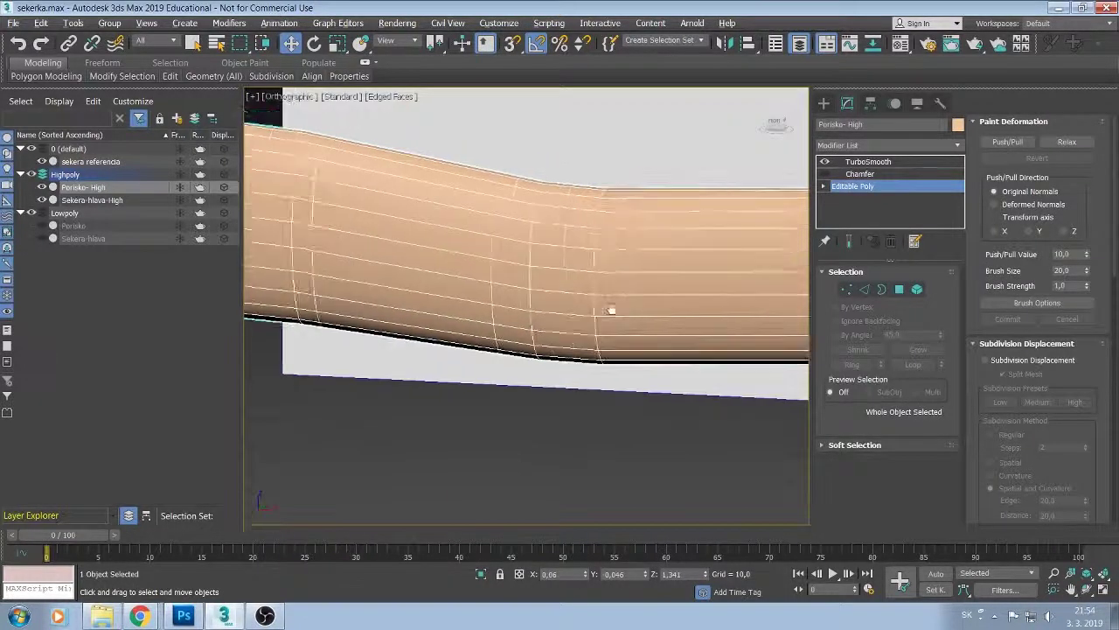
left_click(910, 164)
middle_click_drag(692, 230, 678, 274, "alt")
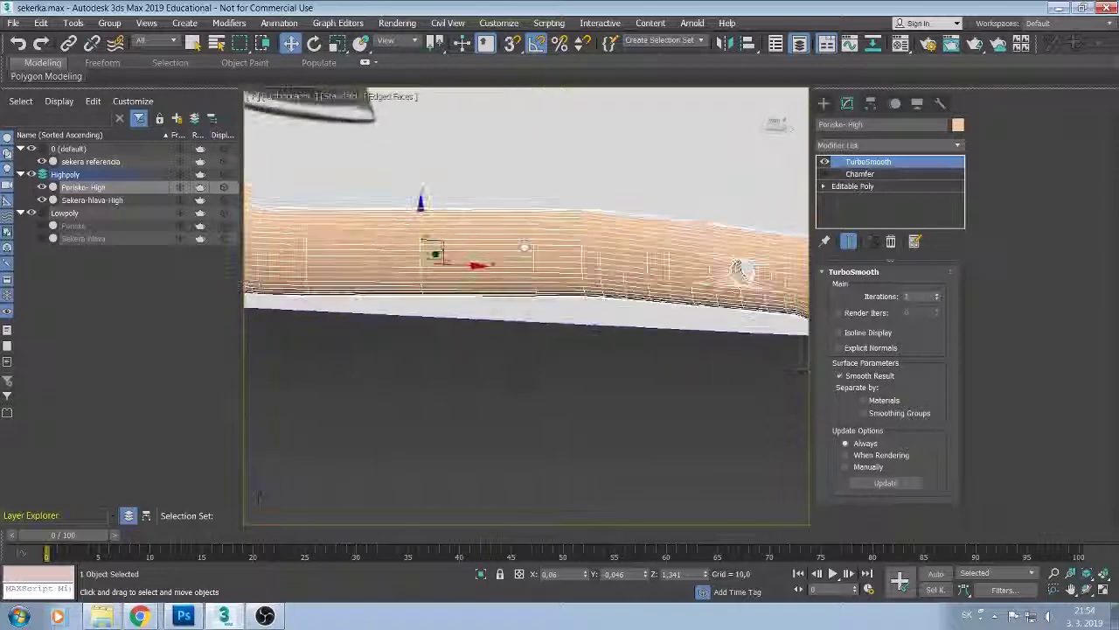
scroll(663, 288, "up", 4)
scroll(656, 296, "up", 4)
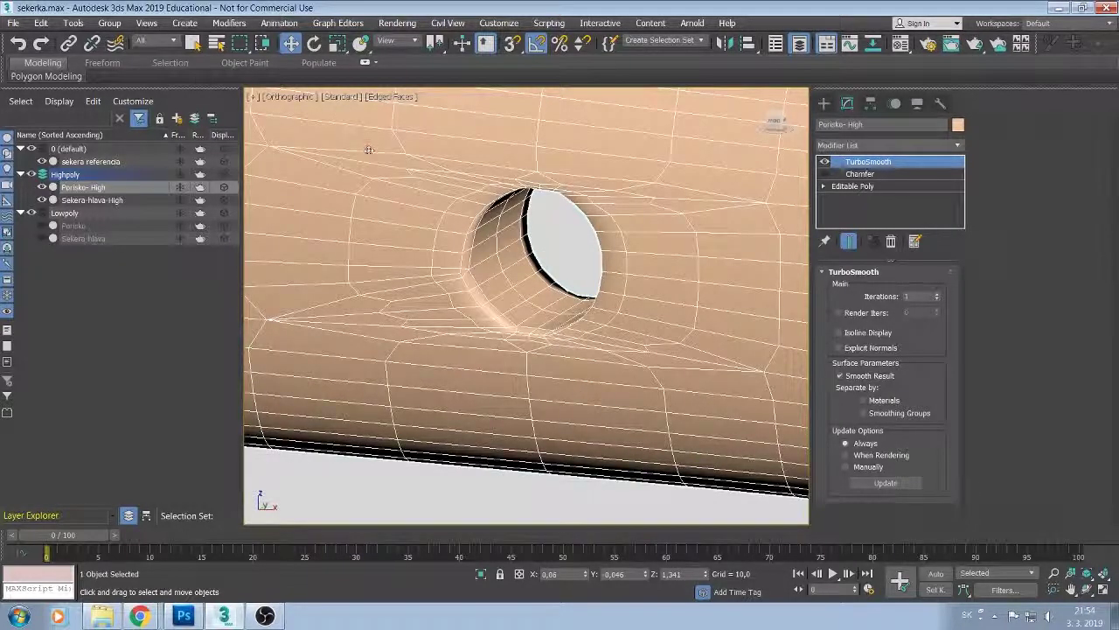
key("F4")
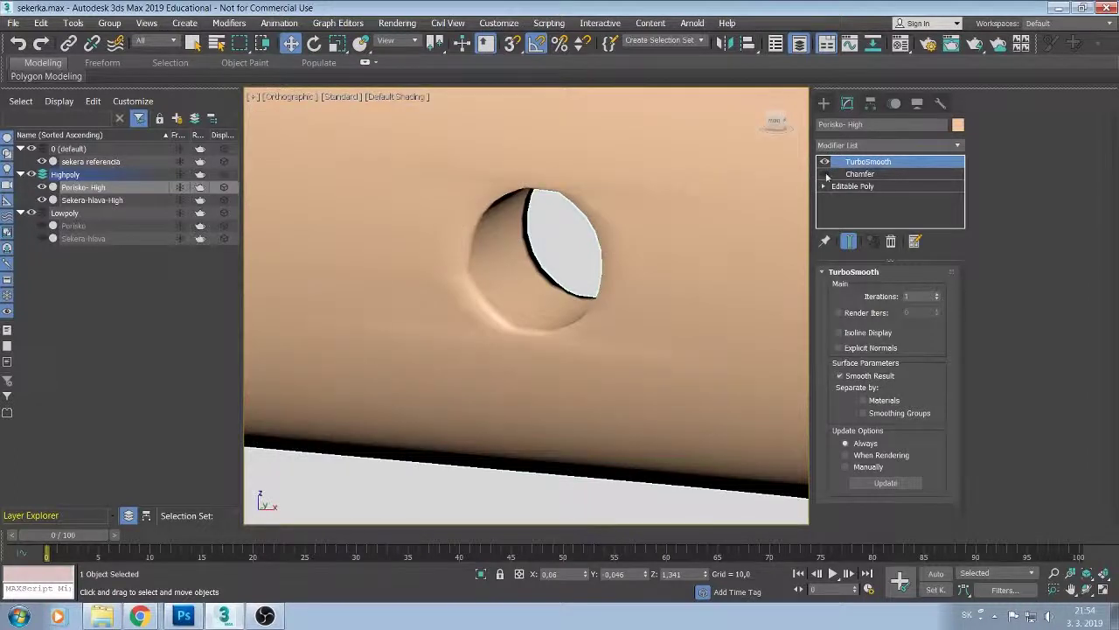
left_click(824, 174)
middle_click_drag(803, 186, 608, 213, "alt")
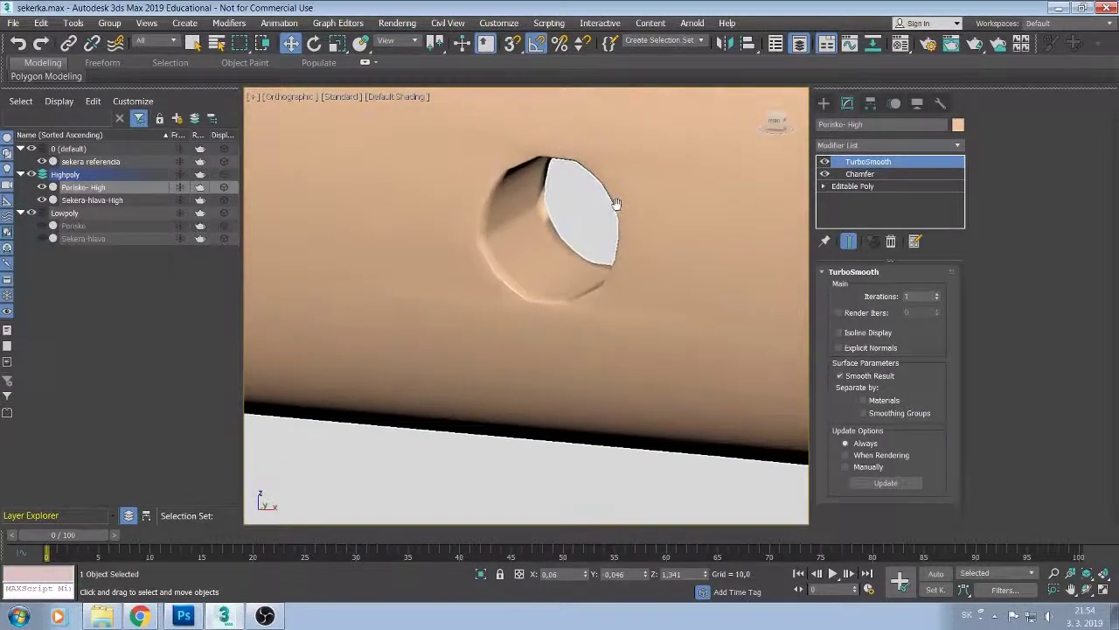
left_click(825, 174)
left_click(825, 174)
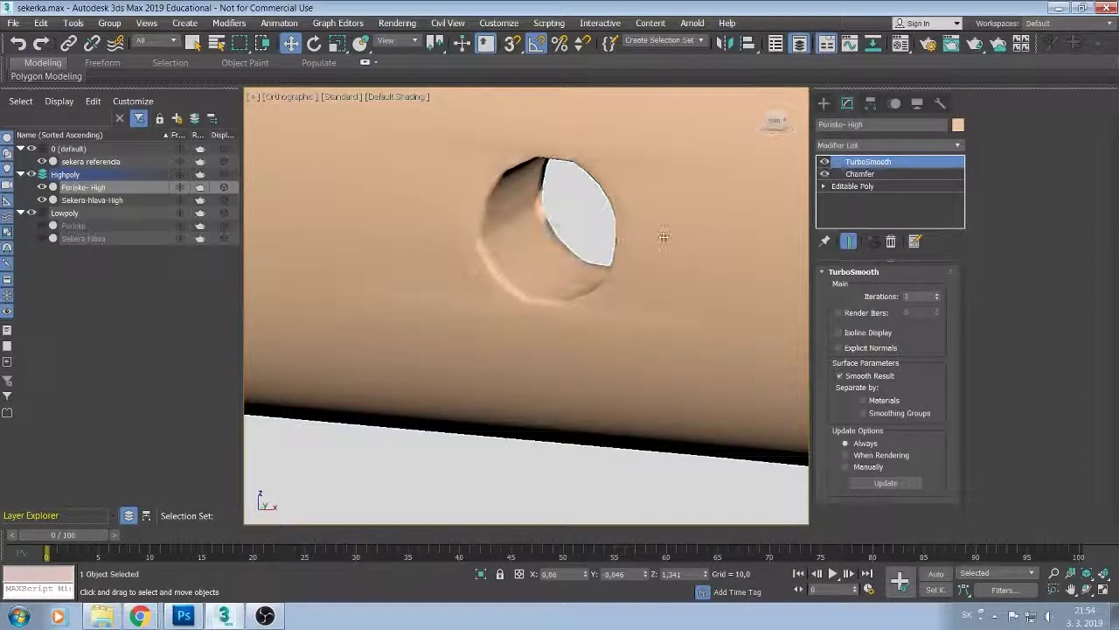
Restore the wireframe, orbit around the hole, and show the handle's base Editable Poly mesh.
mouse_move(662, 237)
middle_mouse_down("alt")
mouse_move(620, 210)
mouse_move(516, 210)
mouse_move(493, 276)
mouse_move(516, 228)
mouse_move(495, 205)
mouse_move(400, 244)
mouse_move(344, 227)
mouse_move(411, 276)
middle_mouse_up("alt")
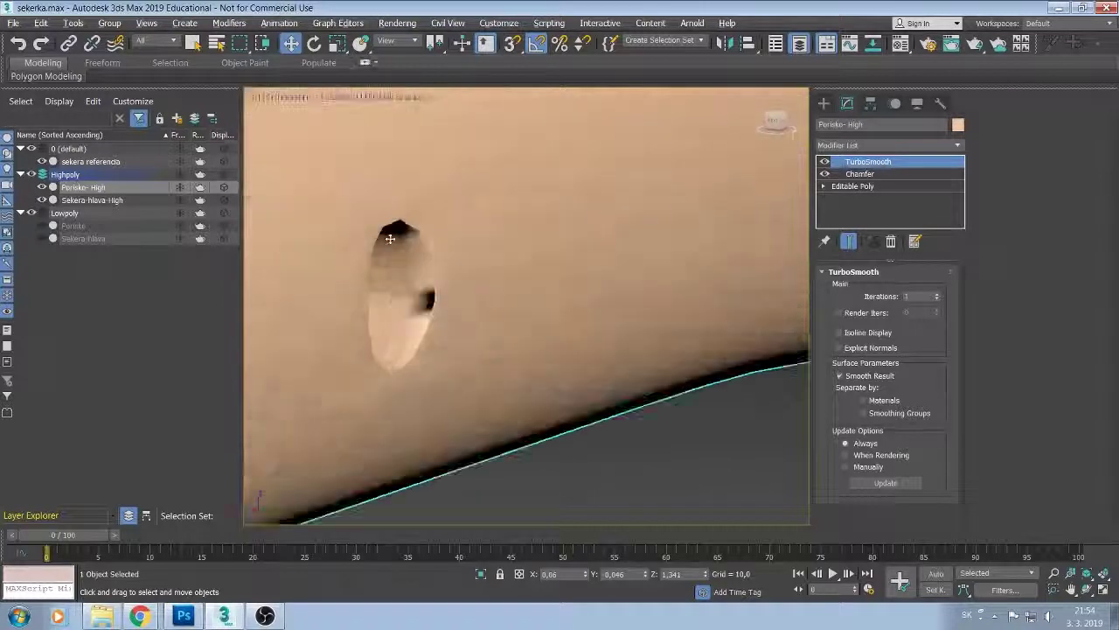
scroll(411, 276, "up", 3)
scroll(435, 322, "up", 2)
middle_click_drag(435, 322, 744, 246, "alt")
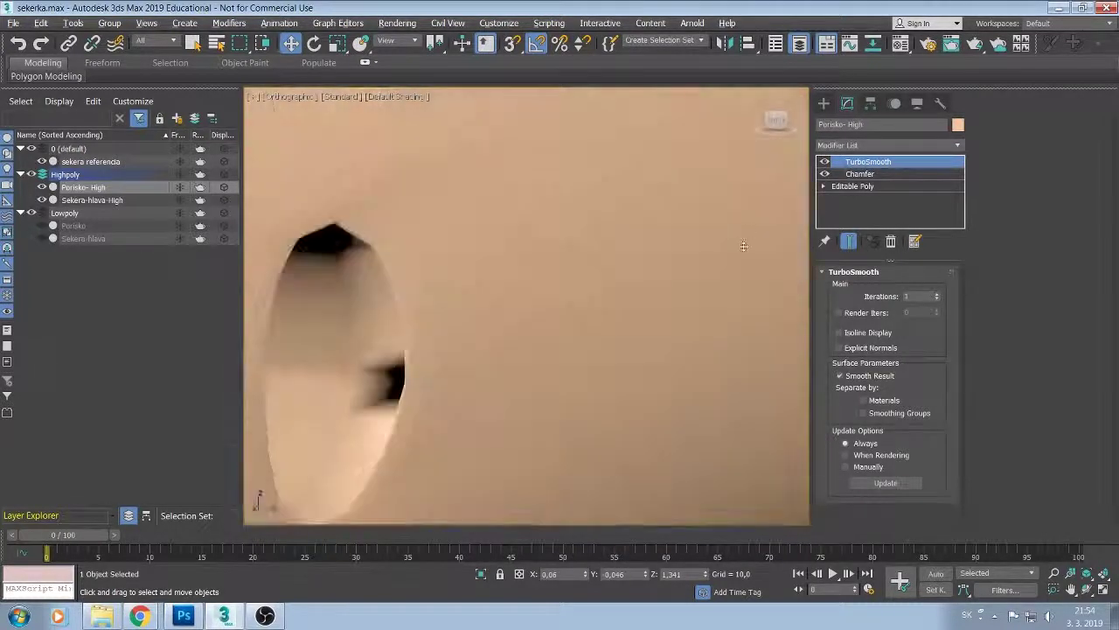
key("F4")
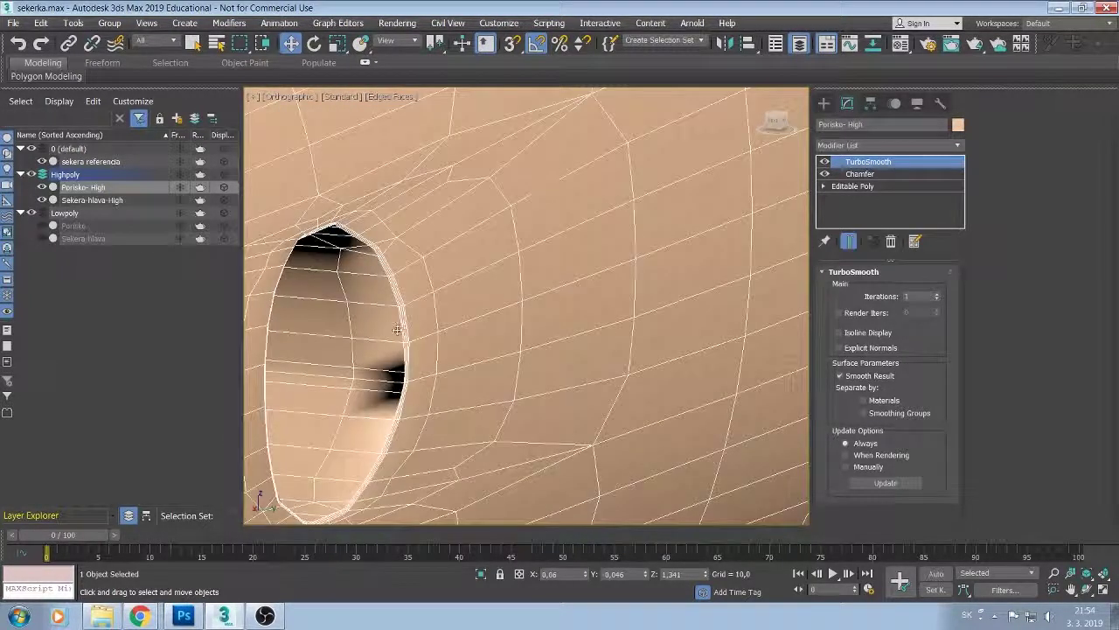
mouse_move(415, 353)
middle_mouse_down("alt")
mouse_move(437, 332)
mouse_move(550, 326)
middle_mouse_up("alt")
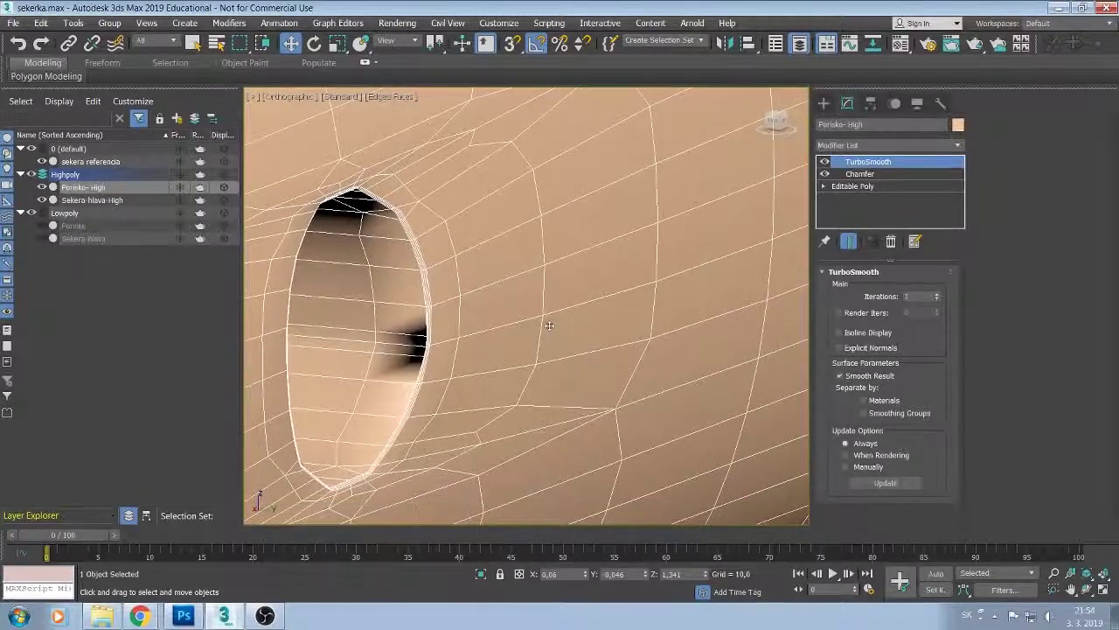
left_click(853, 186)
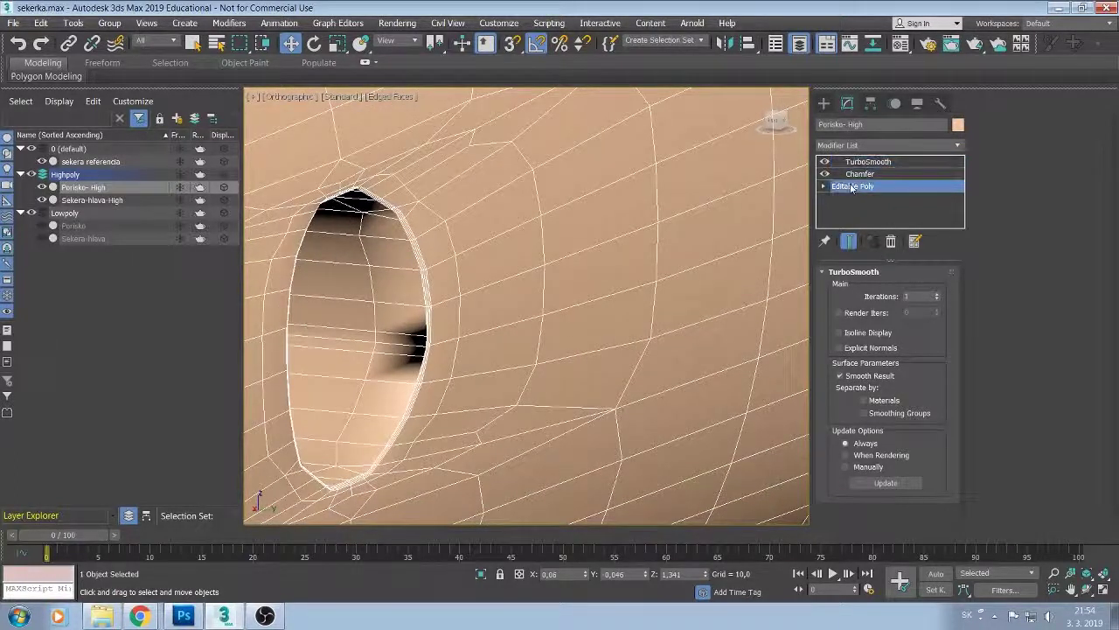
middle_click_drag(476, 339, 476, 313)
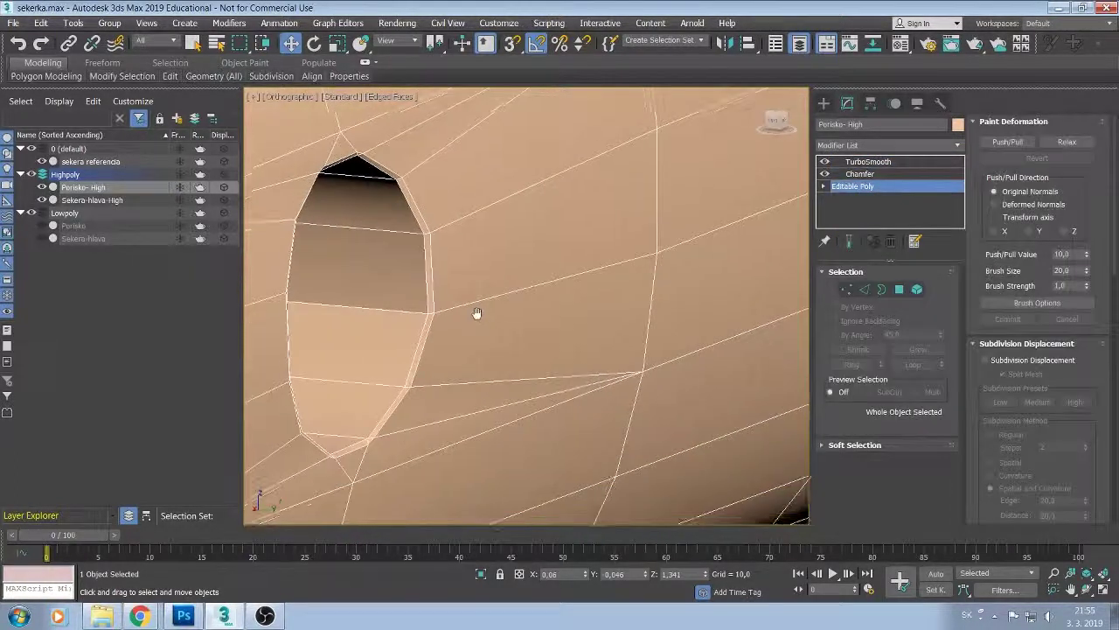
Try the handle Chamfer on Selected Face Edges, then revert it to From Stack.
left_click(842, 174)
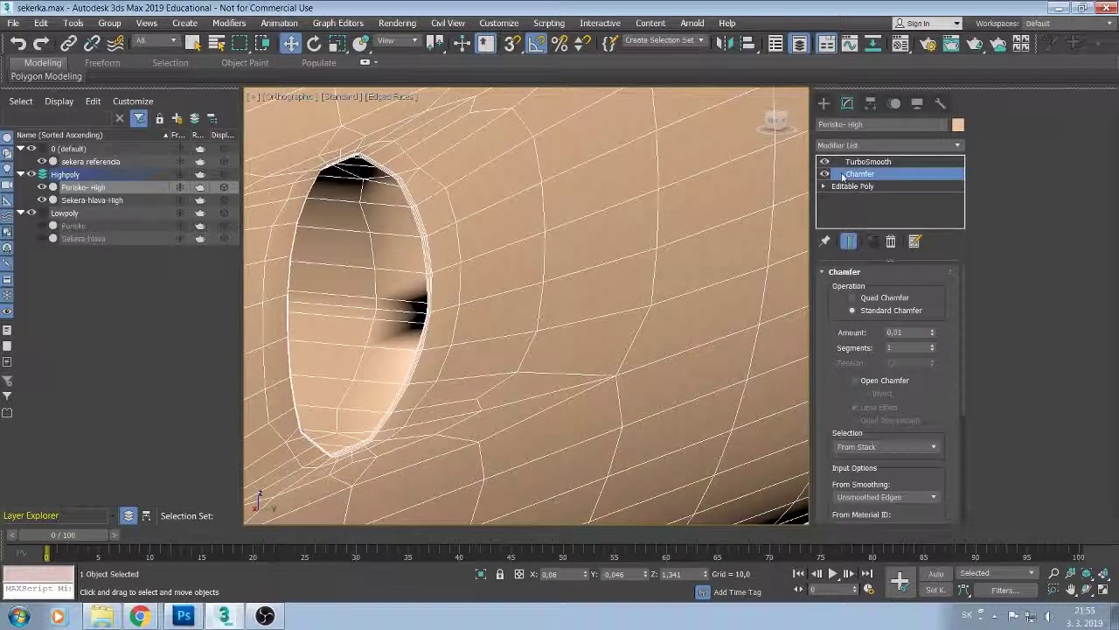
left_click(933, 449)
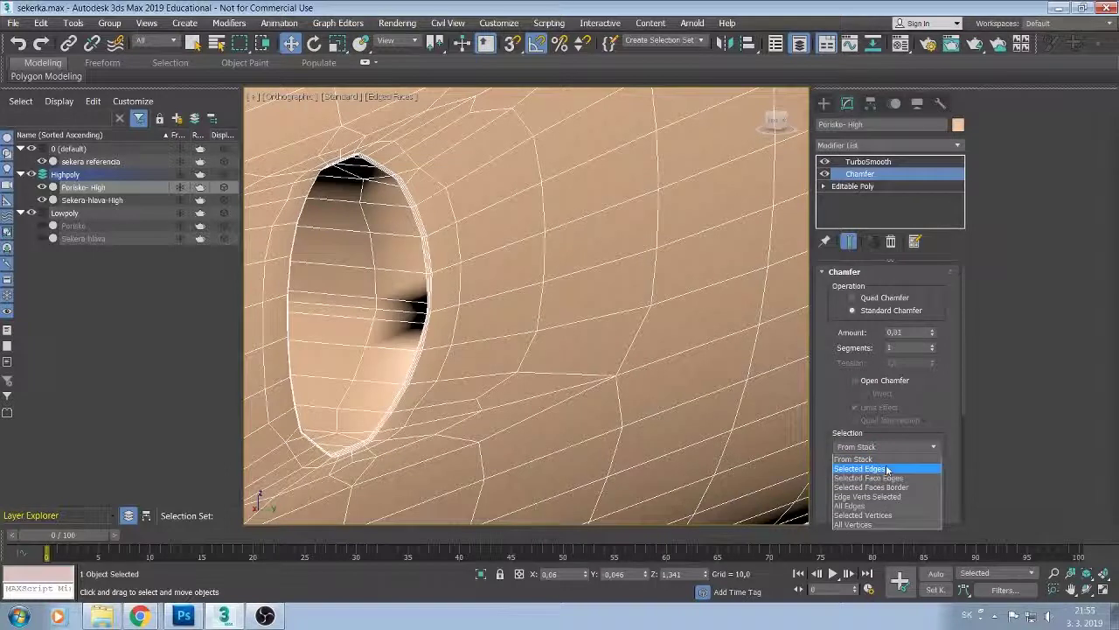
left_click(879, 477)
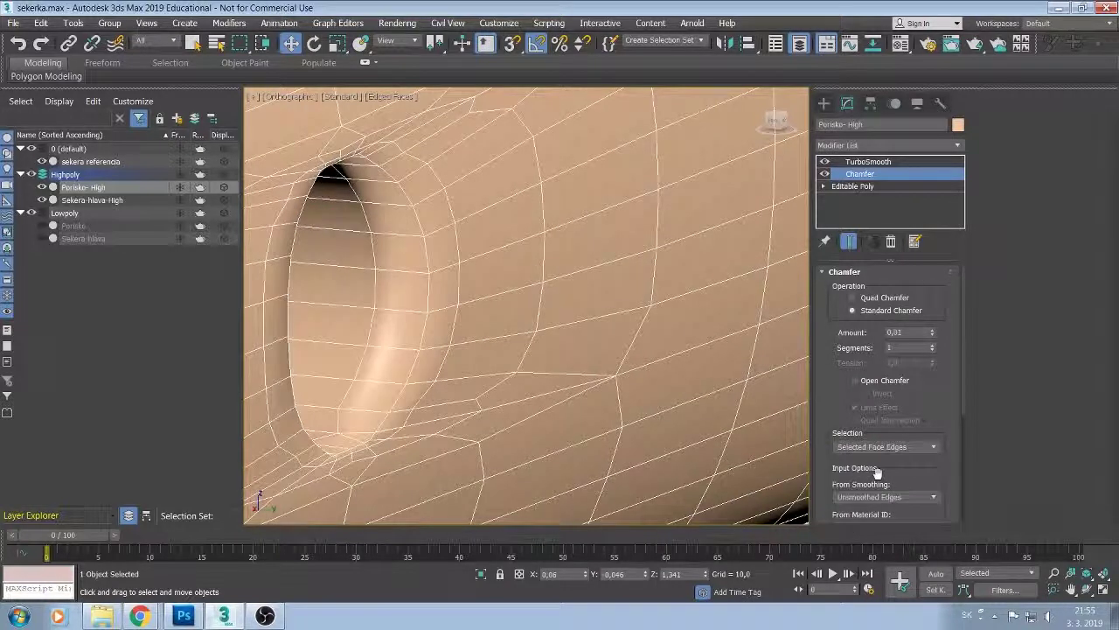
left_click(879, 448)
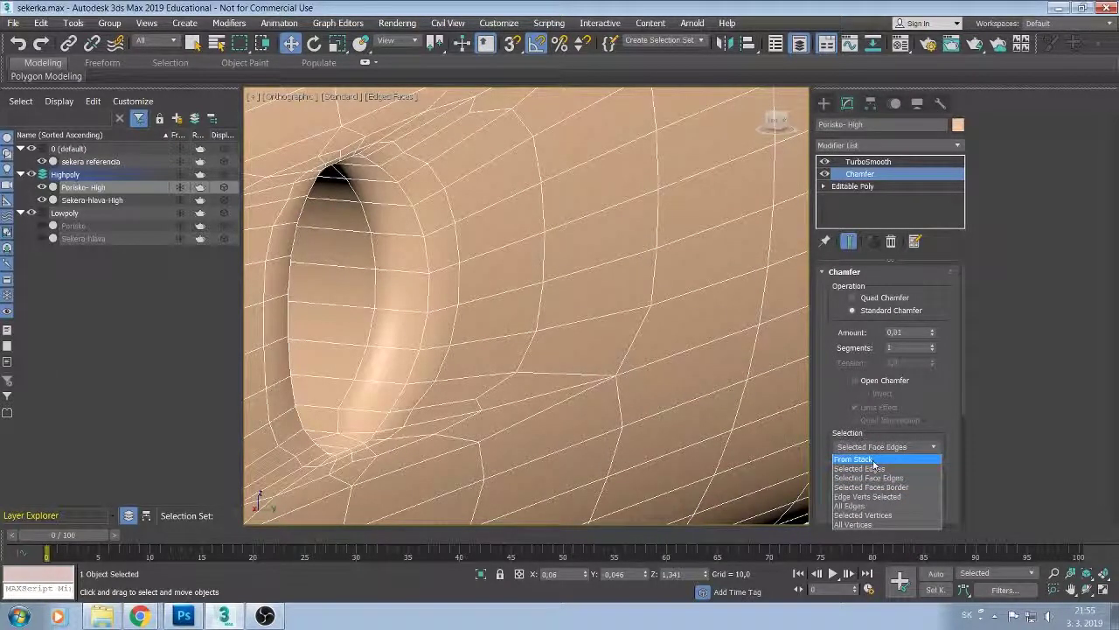
left_click(874, 459)
scroll(507, 378, "up", 3)
scroll(506, 377, "up", 3)
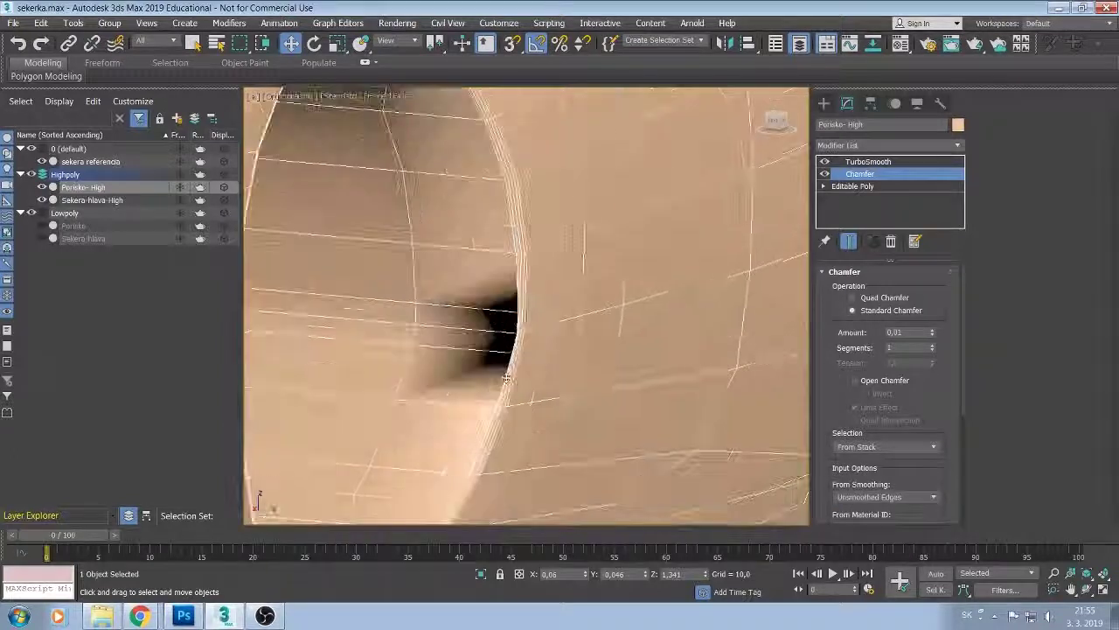
mouse_move(506, 378)
middle_mouse_down("alt")
mouse_move(405, 241)
mouse_move(417, 341)
mouse_move(462, 295)
mouse_move(460, 326)
middle_mouse_up("alt")
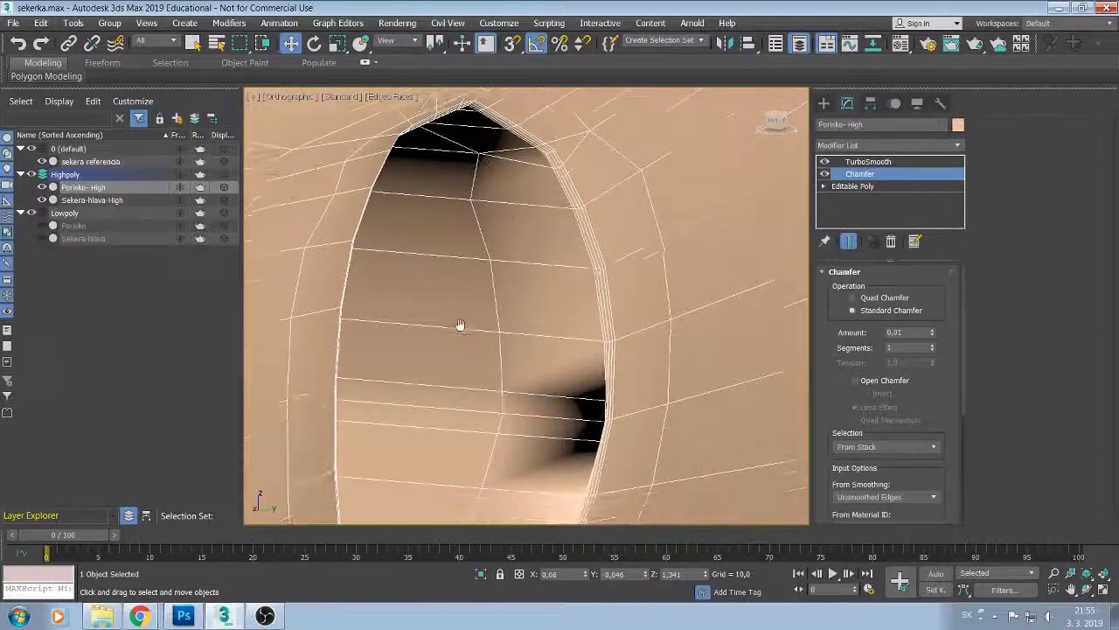
Disable the Chamfer and TurboSmooth modifiers to show the raw handle mesh.
left_click(866, 196)
left_click(853, 186)
left_click(860, 174)
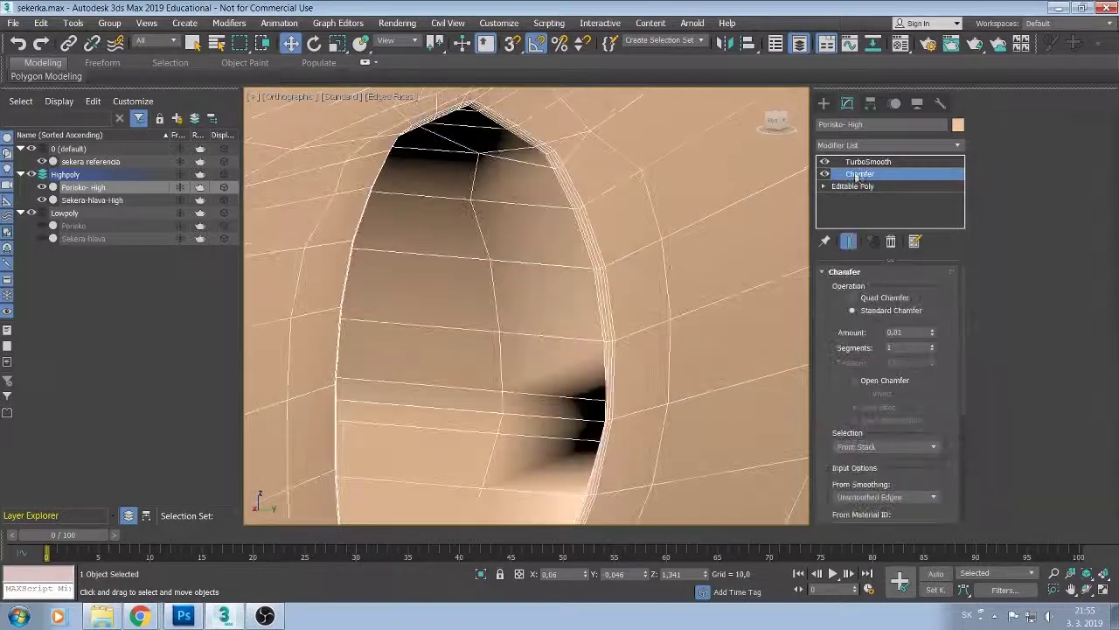
scroll(663, 287, "up", 5)
scroll(663, 287, "down", 5)
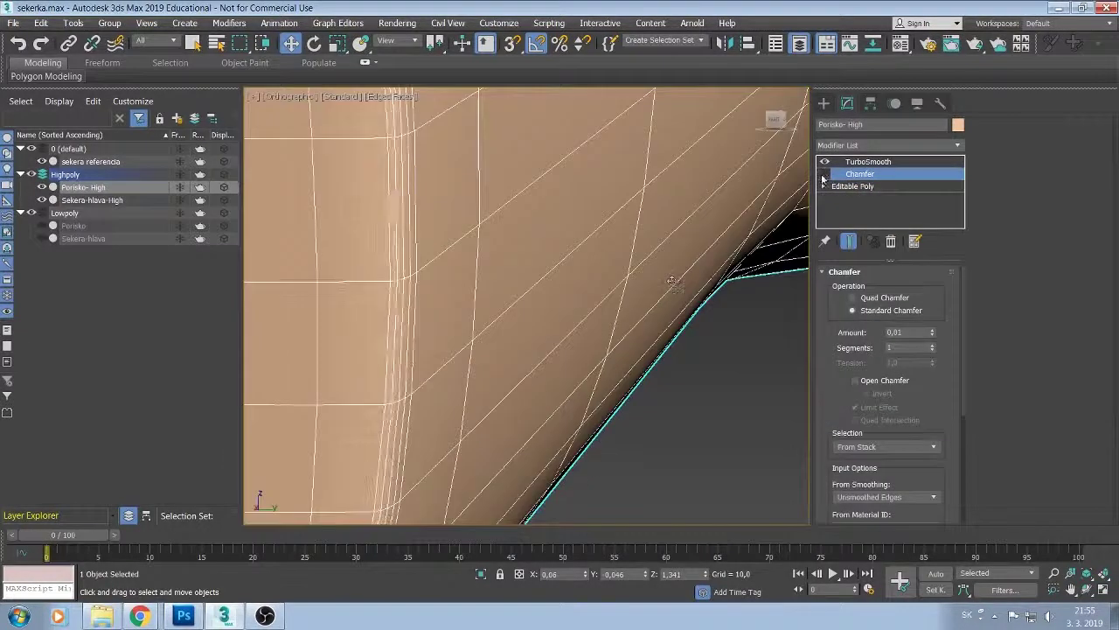
mouse_move(675, 280)
middle_mouse_down()
mouse_move(621, 304)
mouse_move(416, 294)
middle_mouse_up()
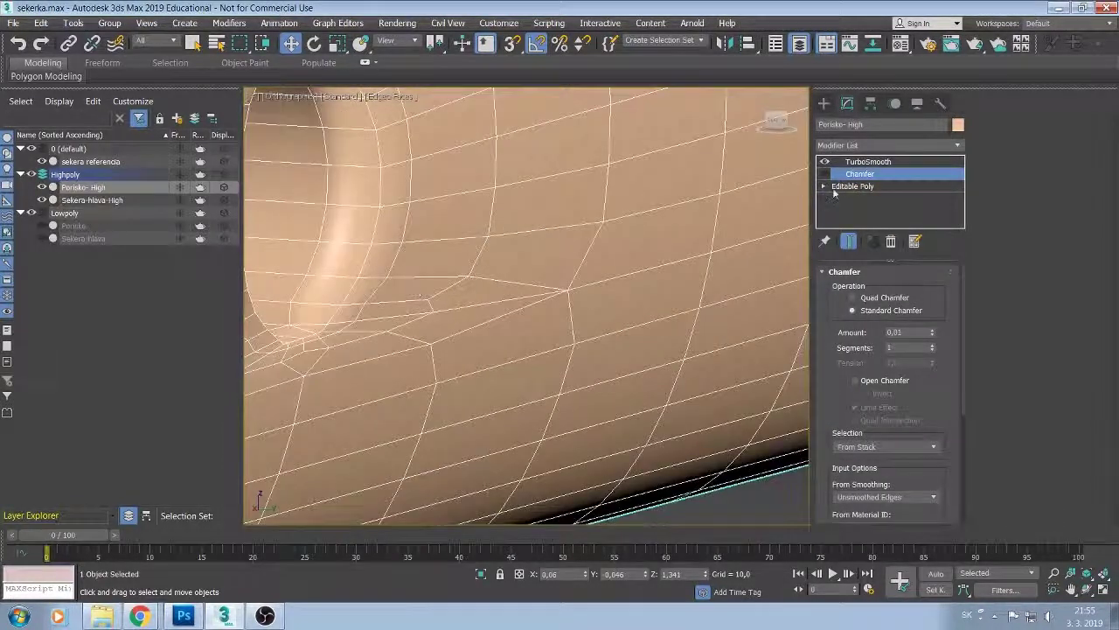
left_click(825, 162)
Drop to the Porisko-High Editable Poly level in Edge sub-object mode.
left_click(852, 187)
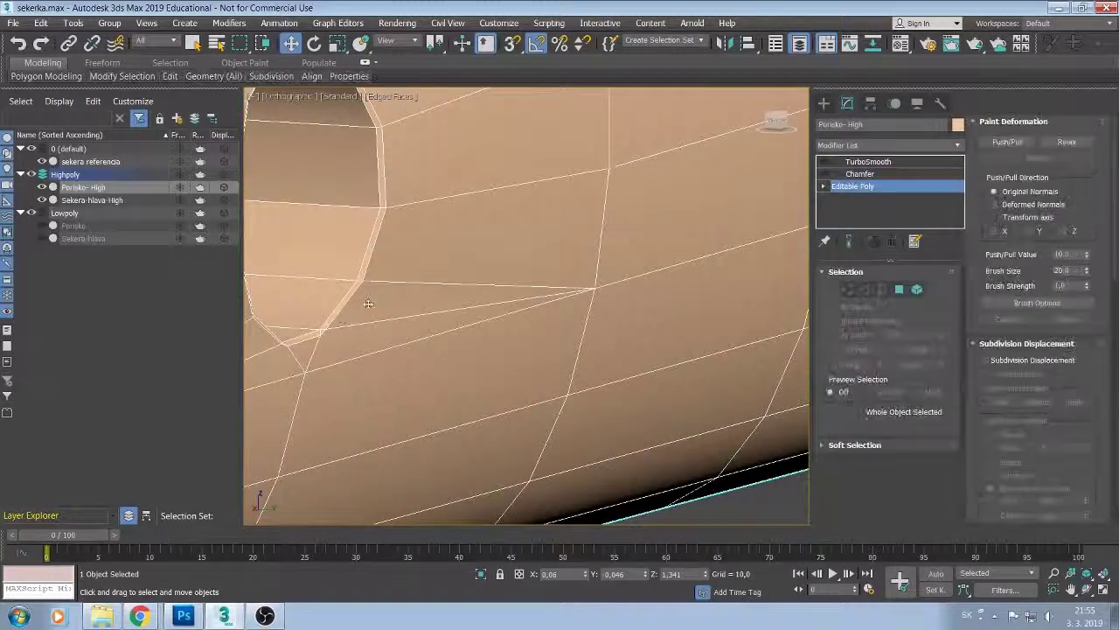
mouse_move(384, 323)
middle_mouse_down("alt")
mouse_move(490, 300)
mouse_move(467, 292)
middle_mouse_up("alt")
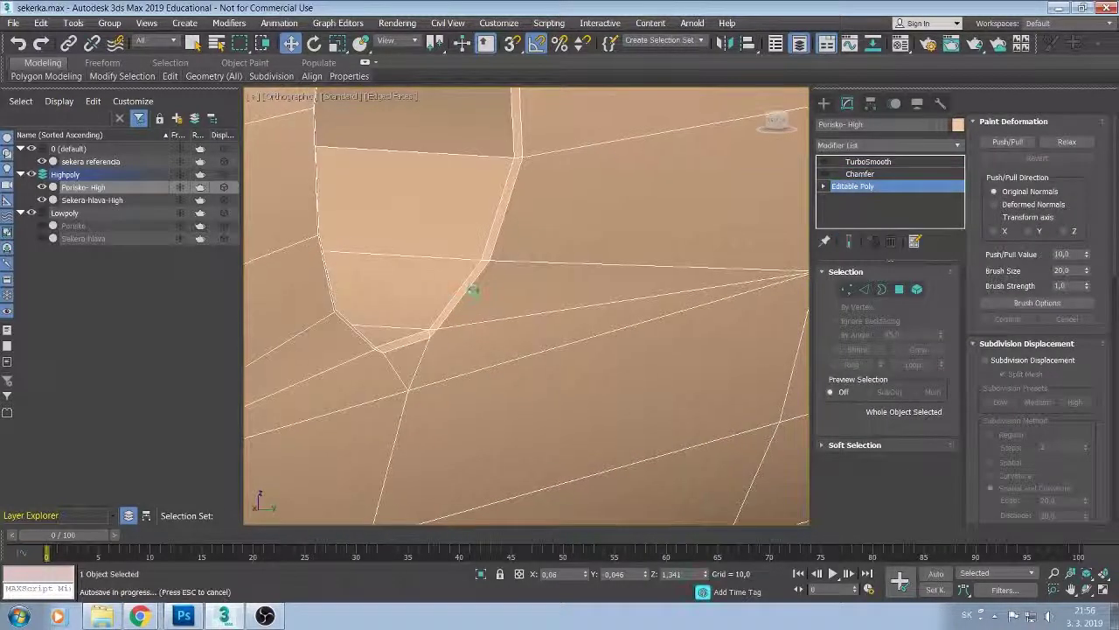
left_click(863, 291)
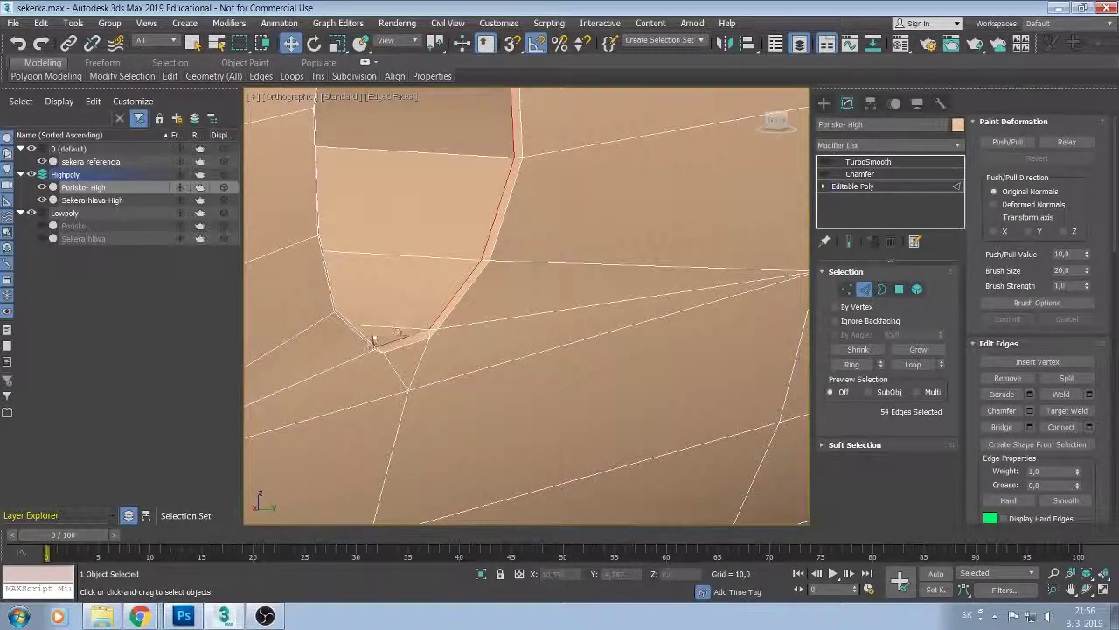
scroll(470, 345, "down", 5)
scroll(625, 323, "down", 2)
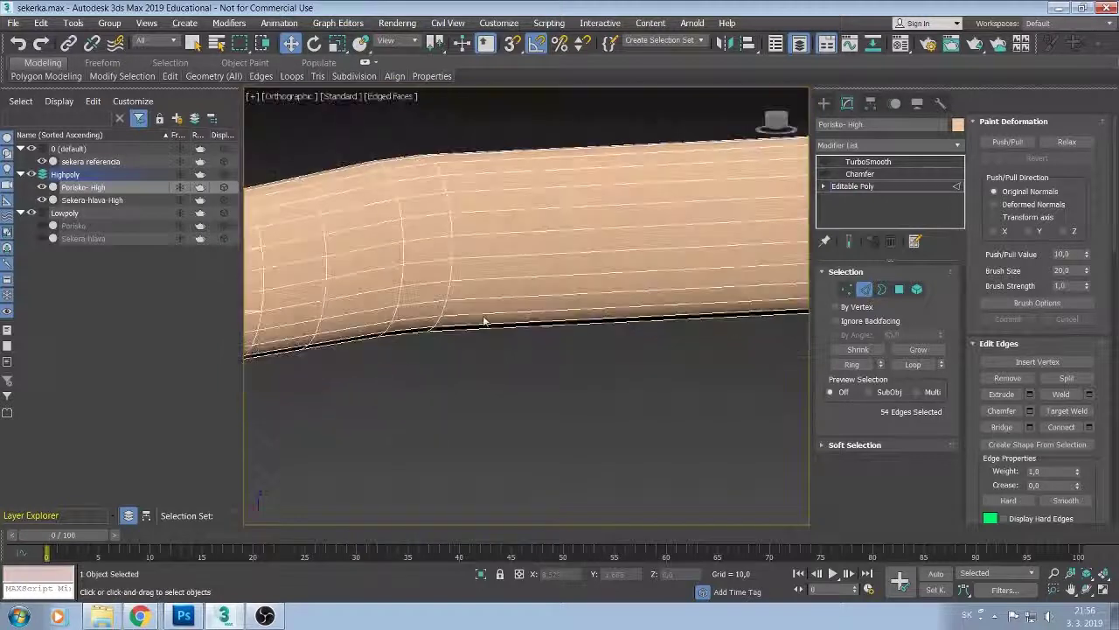
scroll(623, 301, "down", 1)
scroll(623, 301, "up", 2)
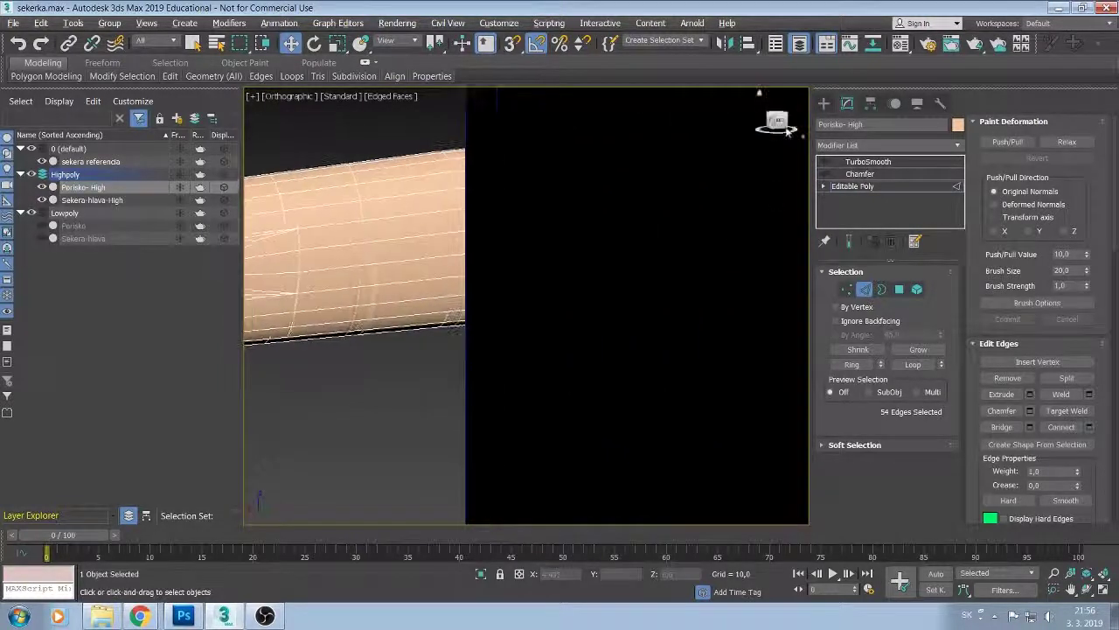
Use the ViewCube back view and Zoom Extents Selected, then move toward the handle hole.
left_click(776, 120)
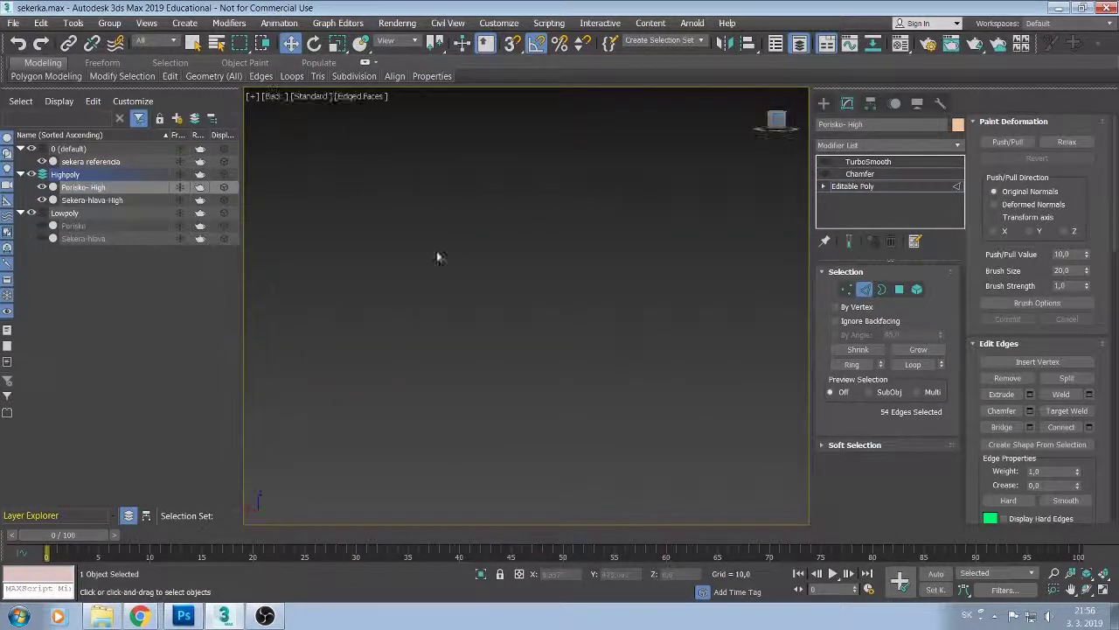
left_click(1086, 574)
middle_click_drag(773, 313, 463, 375, "alt")
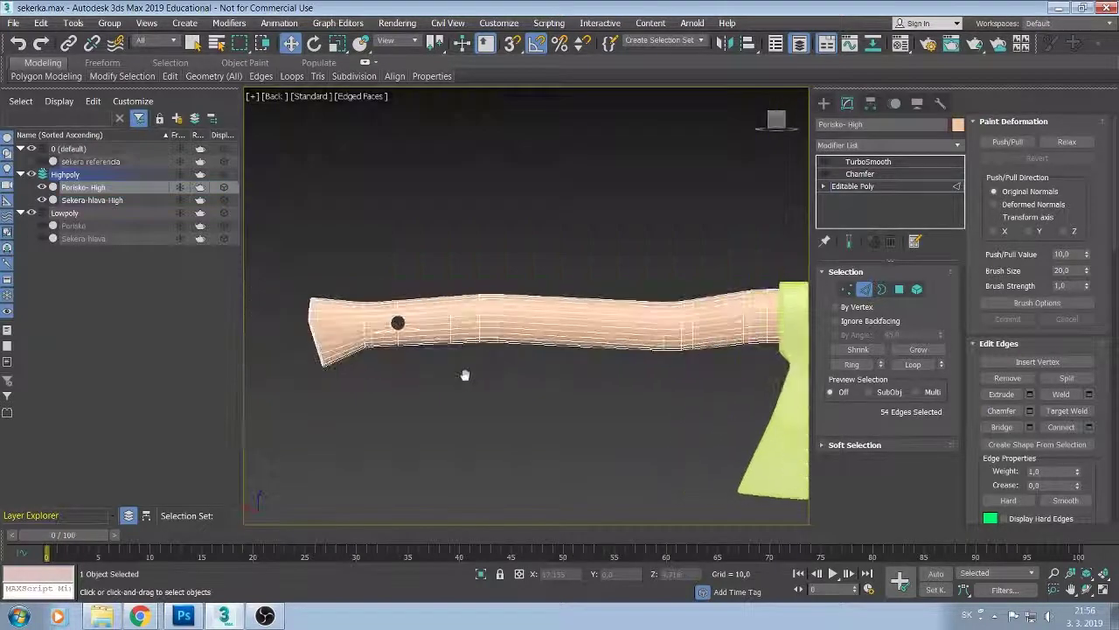
scroll(429, 303, "up", 3)
scroll(433, 300, "up", 2)
middle_click_drag(433, 300, 452, 286)
scroll(452, 287, "up", 1)
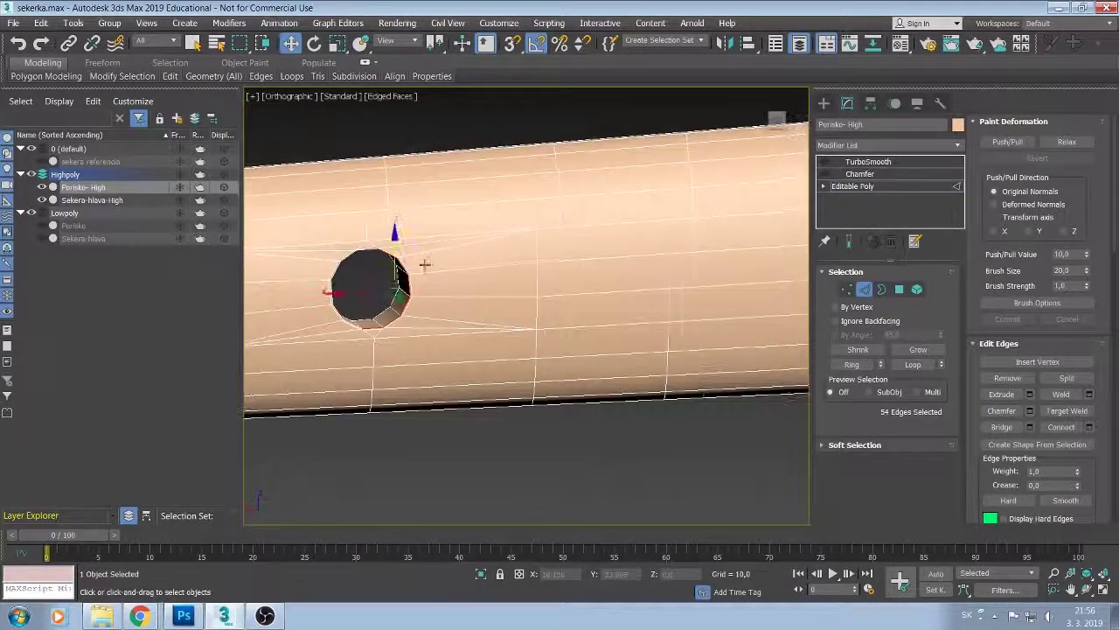
scroll(429, 280, "up", 2)
scroll(428, 296, "up", 1)
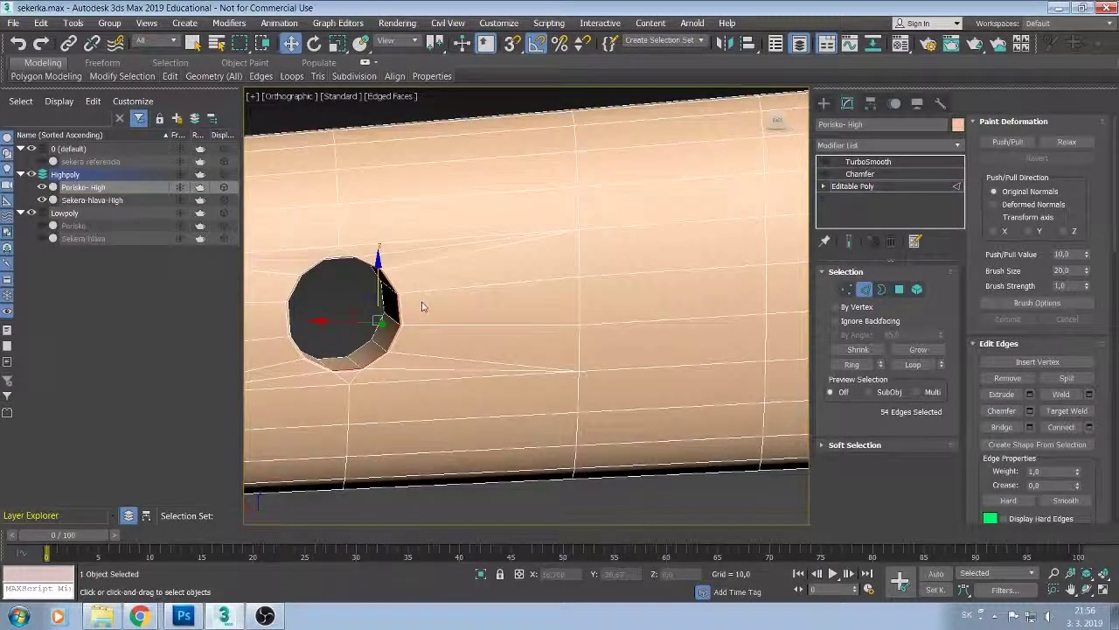
middle_click_drag(422, 306, 450, 339, "alt")
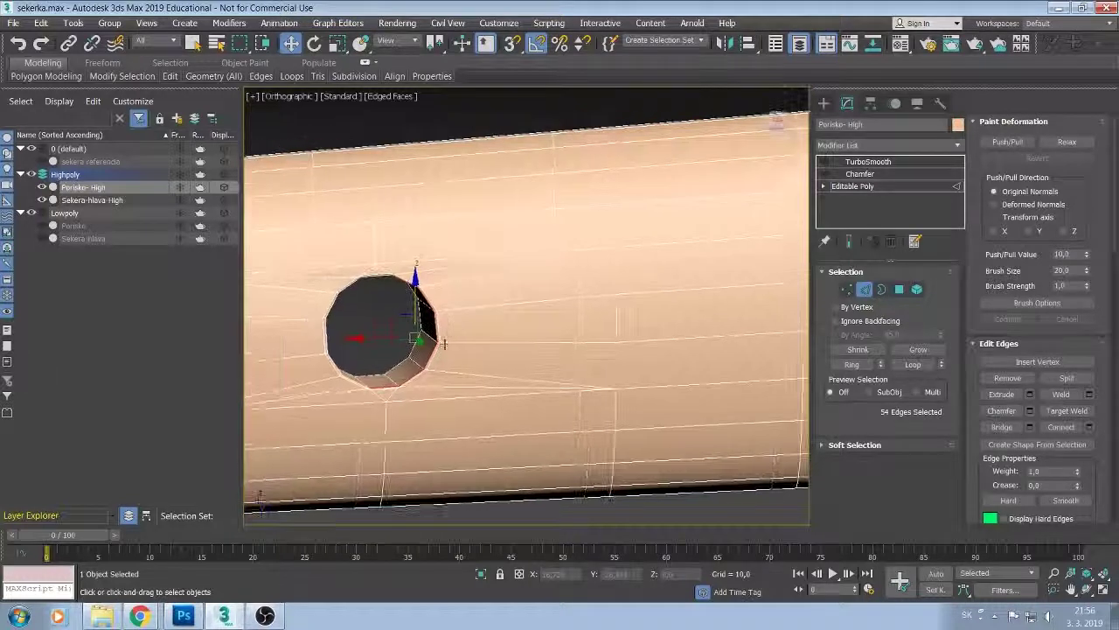
scroll(459, 341, "up", 2)
Switch preset view and zoom in until the 12-sided hole is centred.
left_click(777, 122)
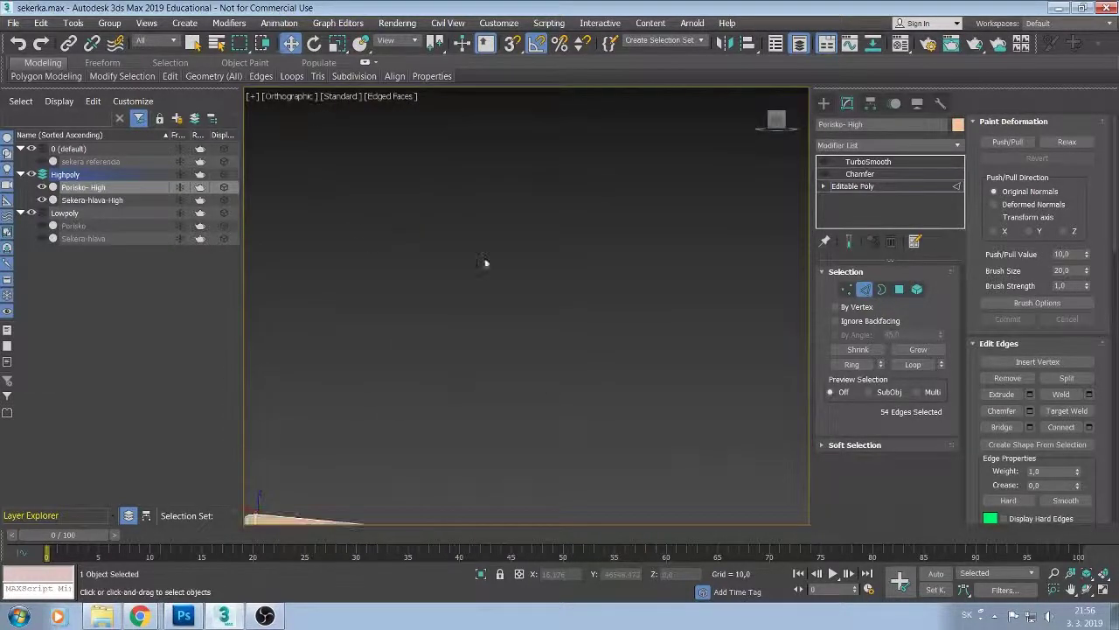
middle_click_drag(485, 258, 372, 242)
scroll(373, 251, "up", 4)
scroll(380, 244, "up", 3)
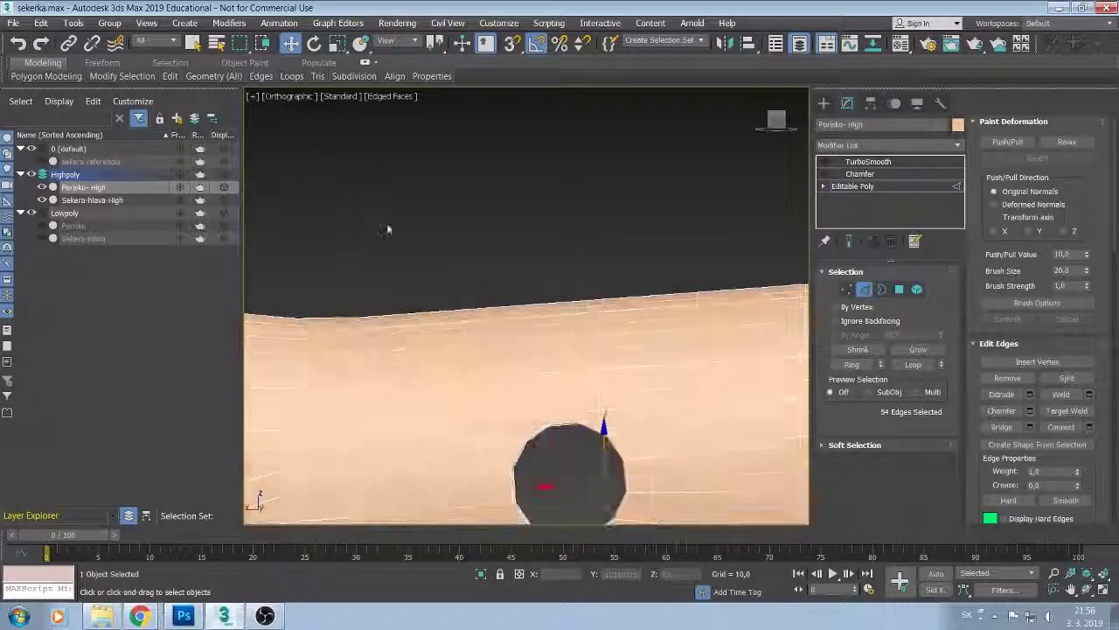
middle_click_drag(481, 385, 400, 300)
scroll(481, 381, "up", 1)
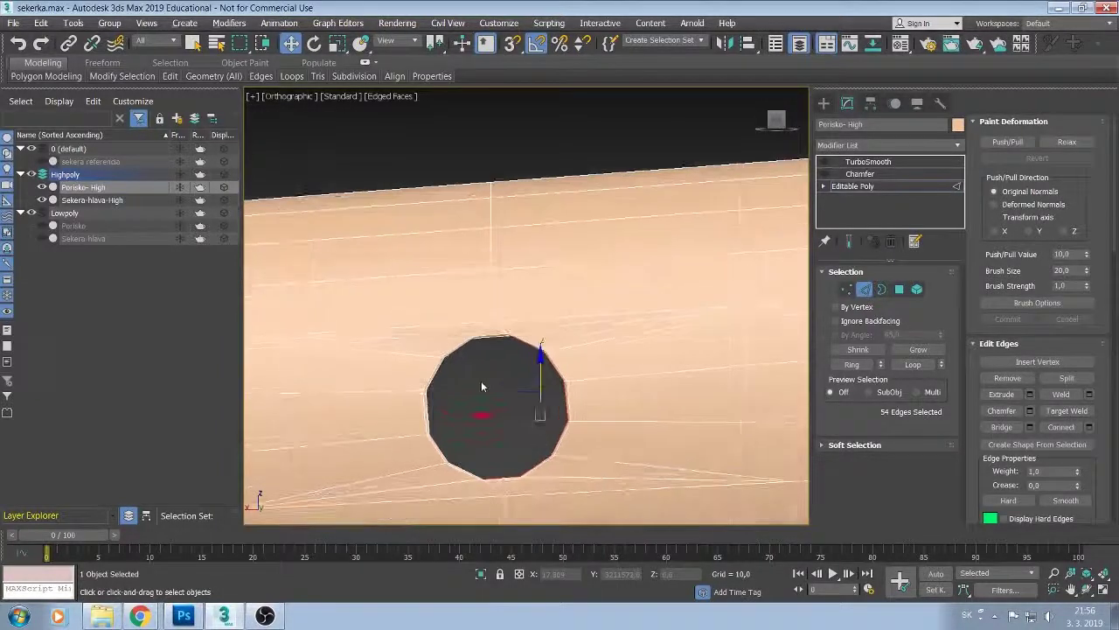
scroll(480, 380, "up", 3)
scroll(442, 260, "up", 2)
scroll(406, 302, "up", 2)
scroll(406, 301, "down", 3)
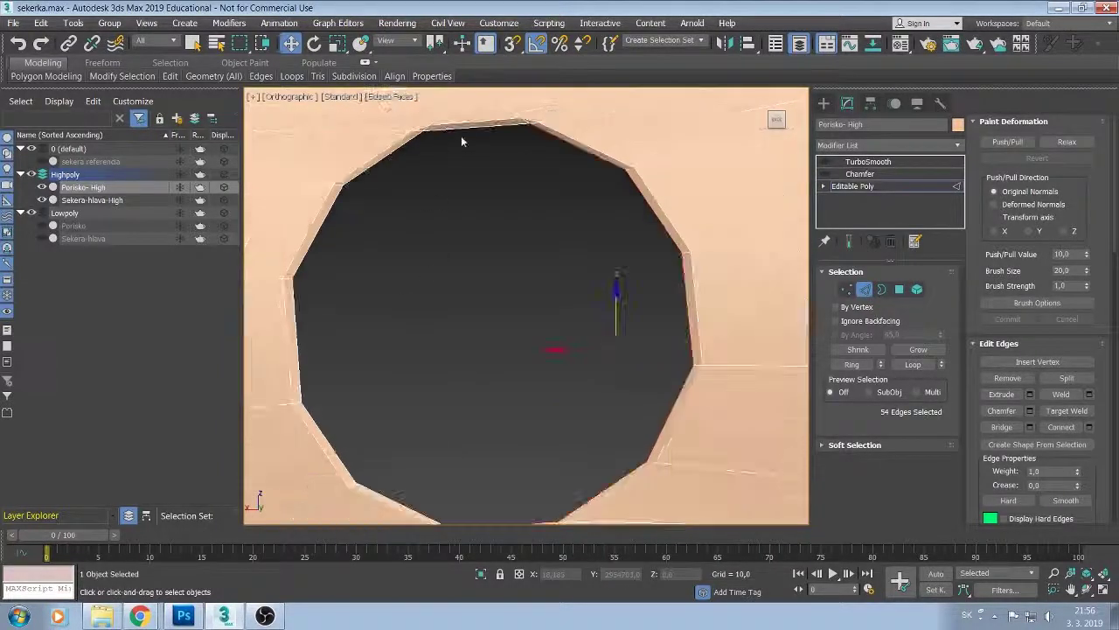
Select the top, upper-right, left and inner rim edges of the handle hole.
left_click(464, 128)
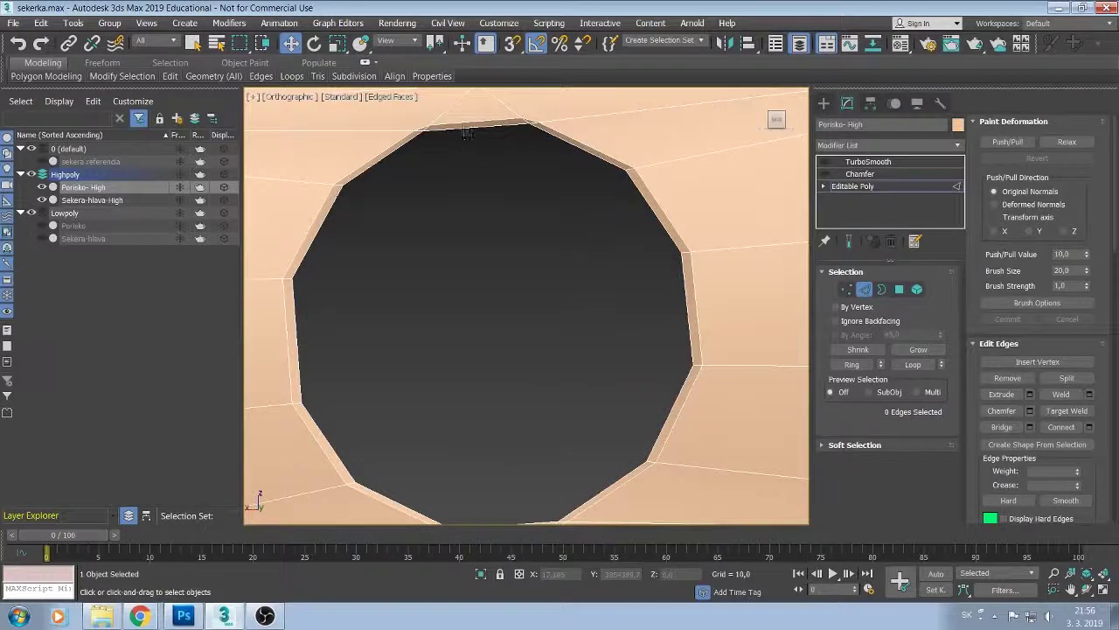
left_click(552, 151, "ctrl")
left_click(363, 203, "ctrl")
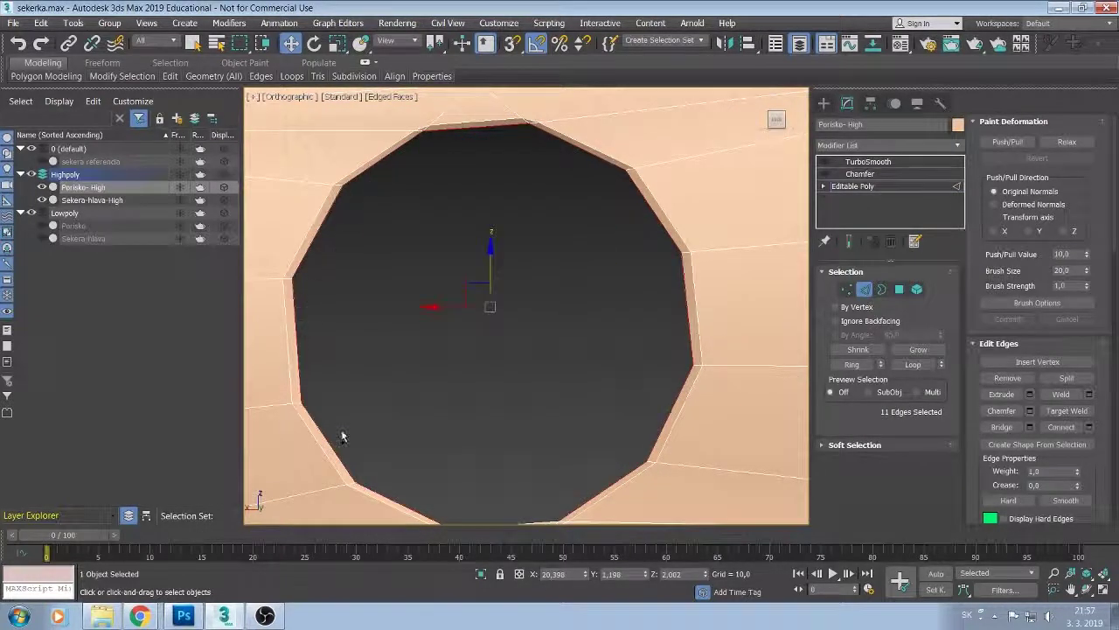
middle_click_drag(492, 464, 485, 422)
left_click_drag(505, 326, 541, 238, "shift")
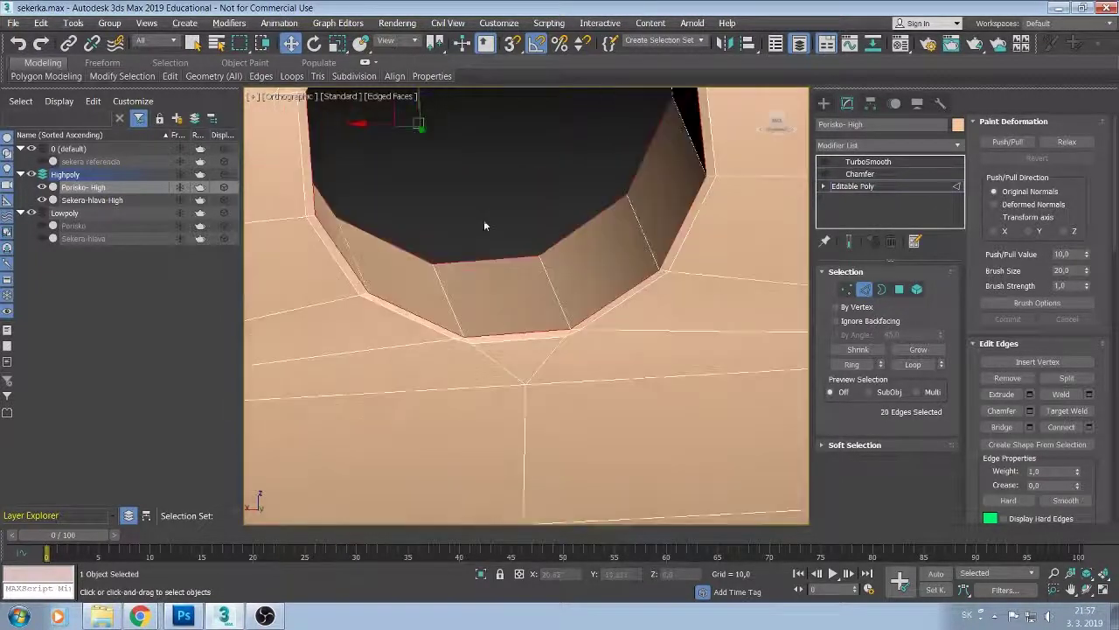
middle_click_drag(484, 219, 582, 233, "alt")
left_click(583, 299, "ctrl")
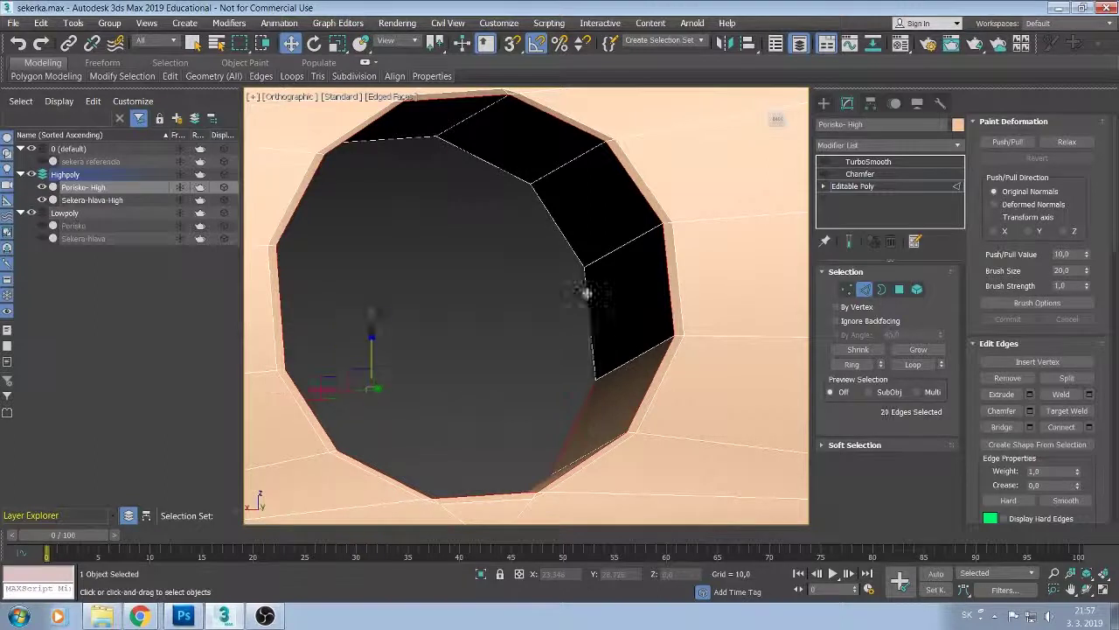
left_click(551, 214, "ctrl")
Add another edge loop and the elliptical border edges, reaching 59 selected edges.
mouse_move(393, 139)
middle_mouse_down("alt")
mouse_move(357, 274)
mouse_move(355, 357)
mouse_move(394, 323)
middle_mouse_up("alt")
scroll(400, 343, "up", 3)
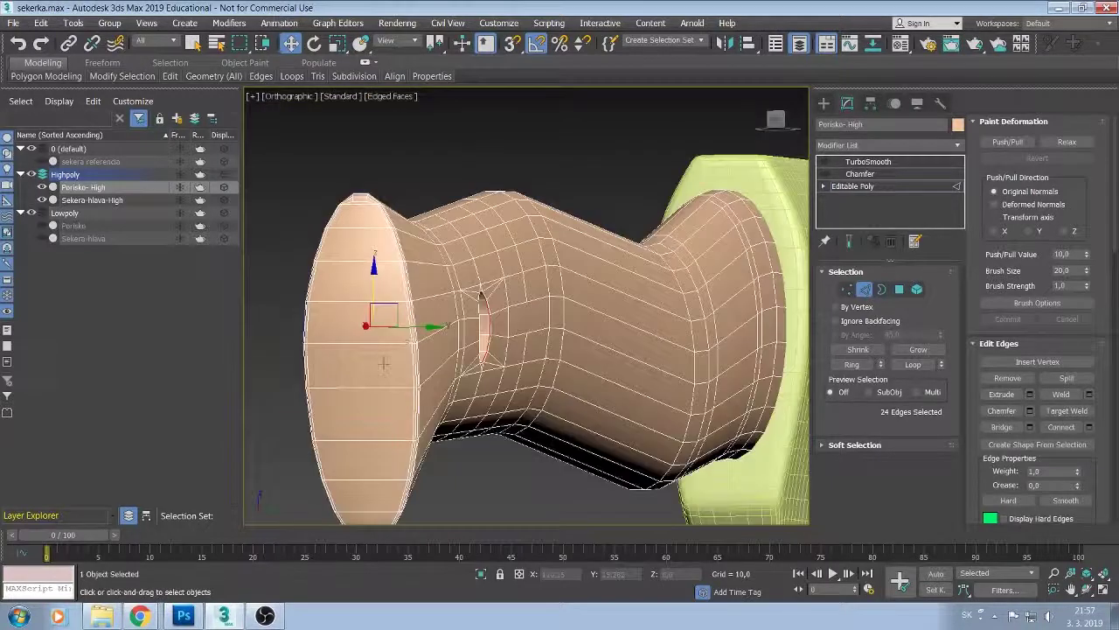
scroll(385, 361, "up", 5)
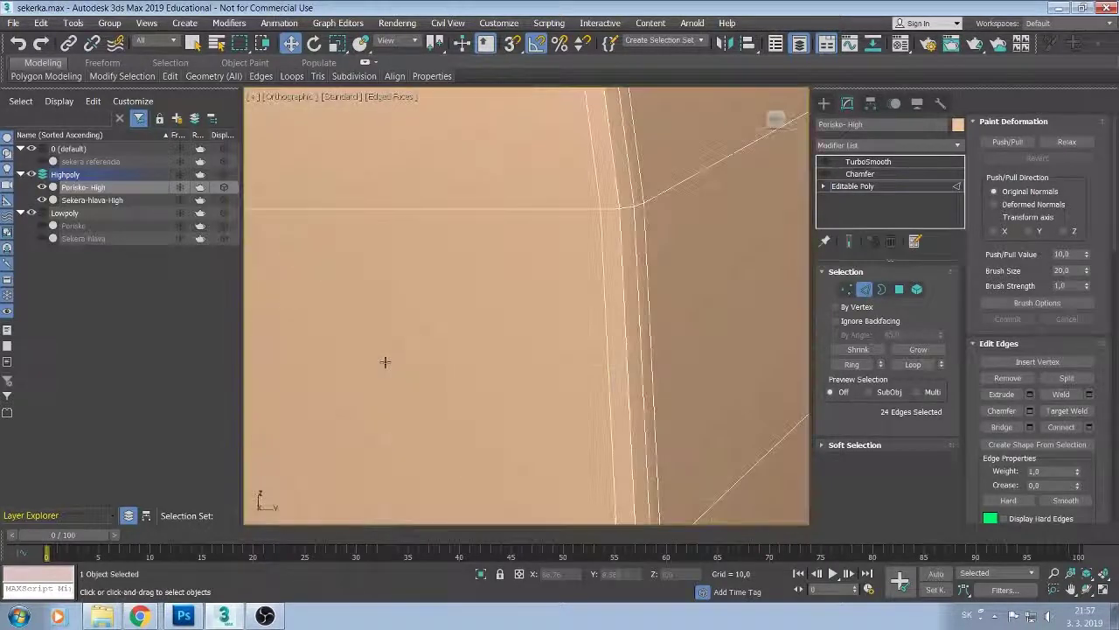
double_click(619, 293, "ctrl")
scroll(607, 312, "down", 5)
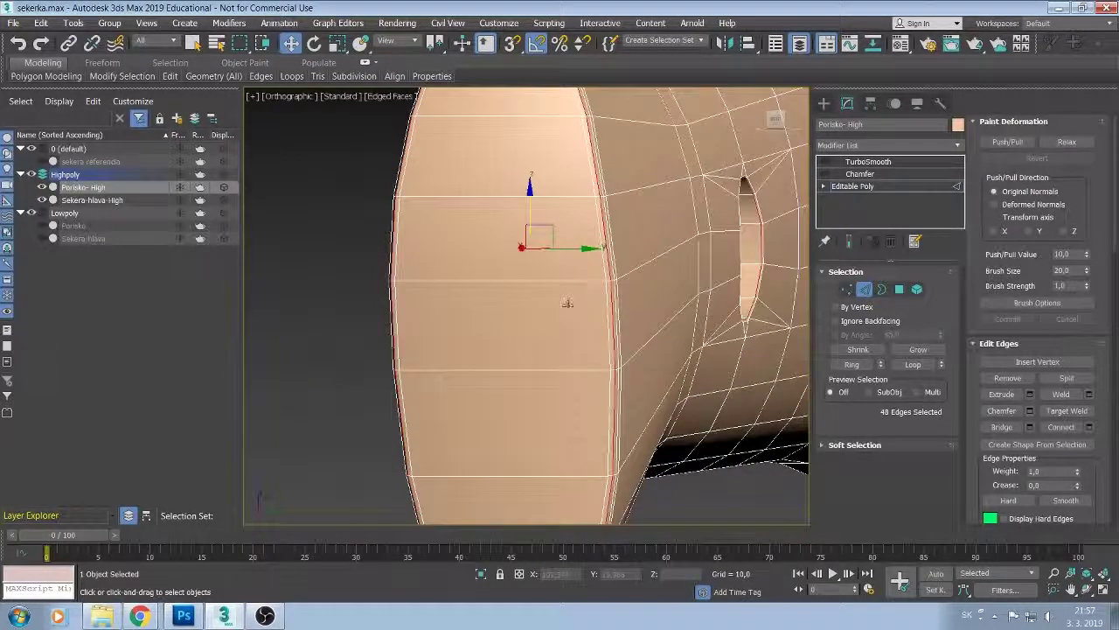
mouse_move(567, 303)
middle_mouse_down("alt")
mouse_move(589, 309)
mouse_move(414, 338)
mouse_move(452, 200)
mouse_move(493, 289)
mouse_move(484, 315)
middle_mouse_up("alt")
scroll(536, 314, "up", 4)
scroll(536, 314, "down", 4)
left_click(456, 256, "ctrl")
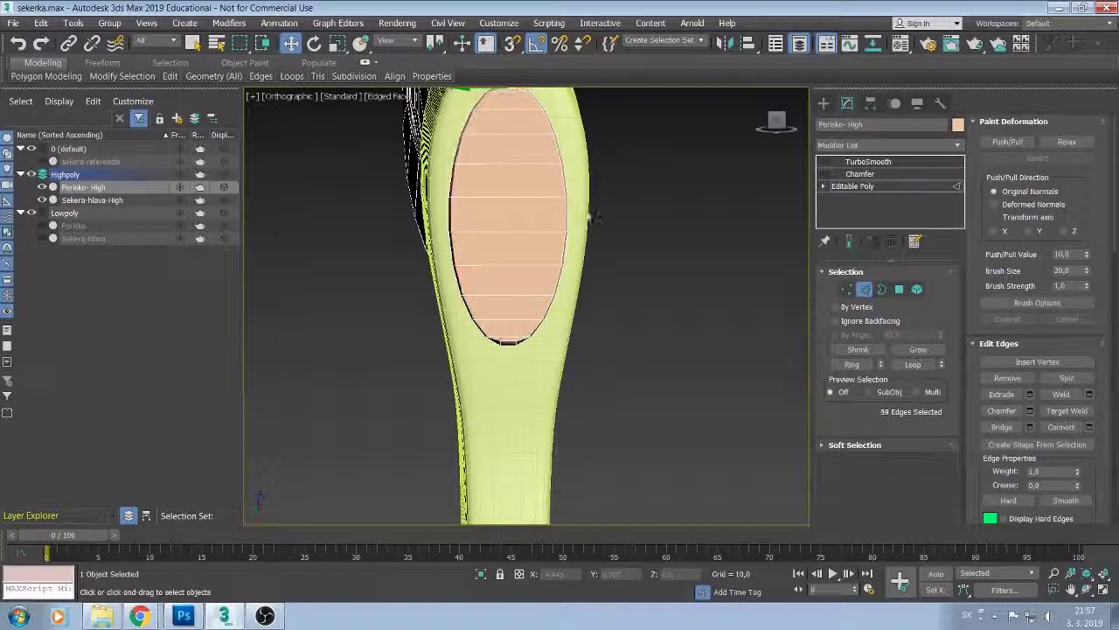
middle_click_drag(455, 257, 490, 267, "alt")
Limit the handle's Chamfer to Selected Edges only.
left_click(839, 174)
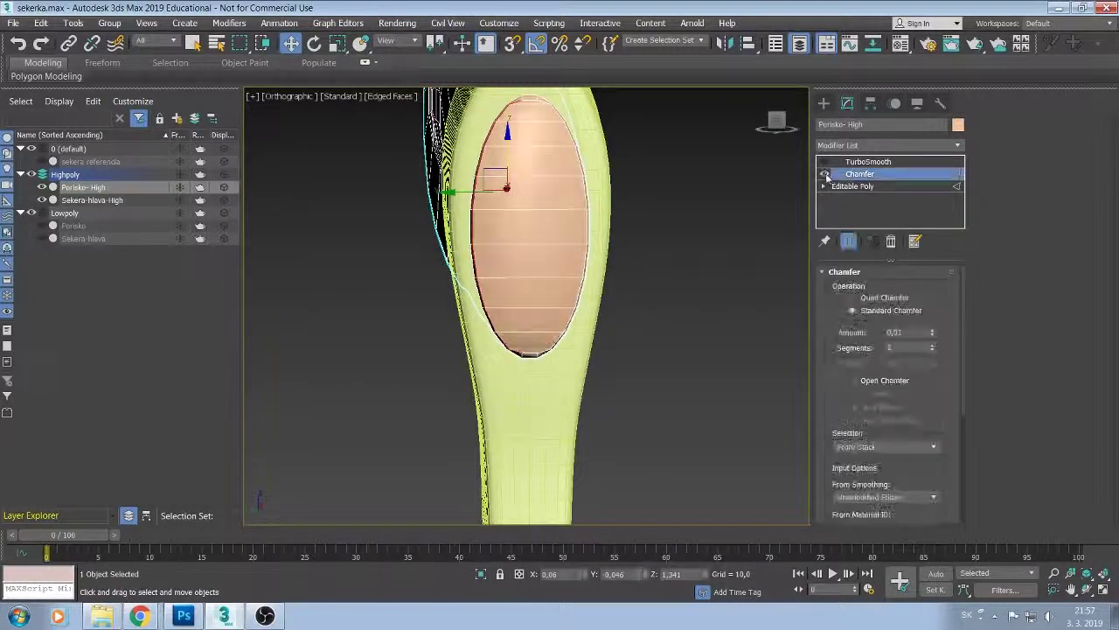
left_click(934, 451)
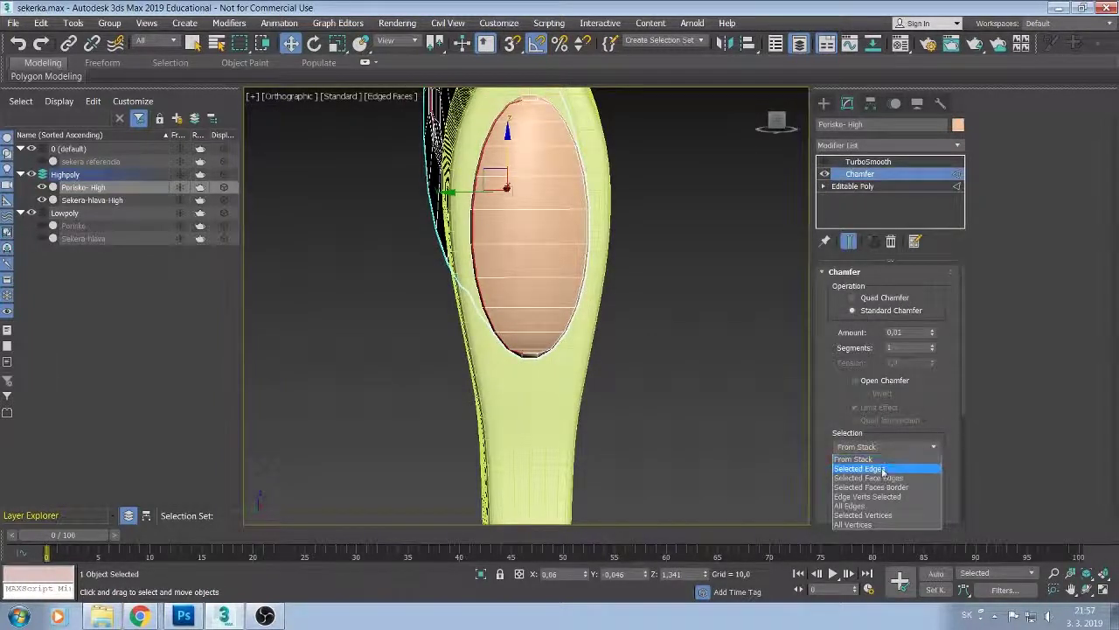
left_click(884, 470)
mouse_move(721, 423)
middle_mouse_down("alt")
mouse_move(674, 394)
mouse_move(450, 326)
mouse_move(573, 377)
middle_mouse_up("alt")
scroll(574, 377, "up", 4)
scroll(573, 377, "up", 3)
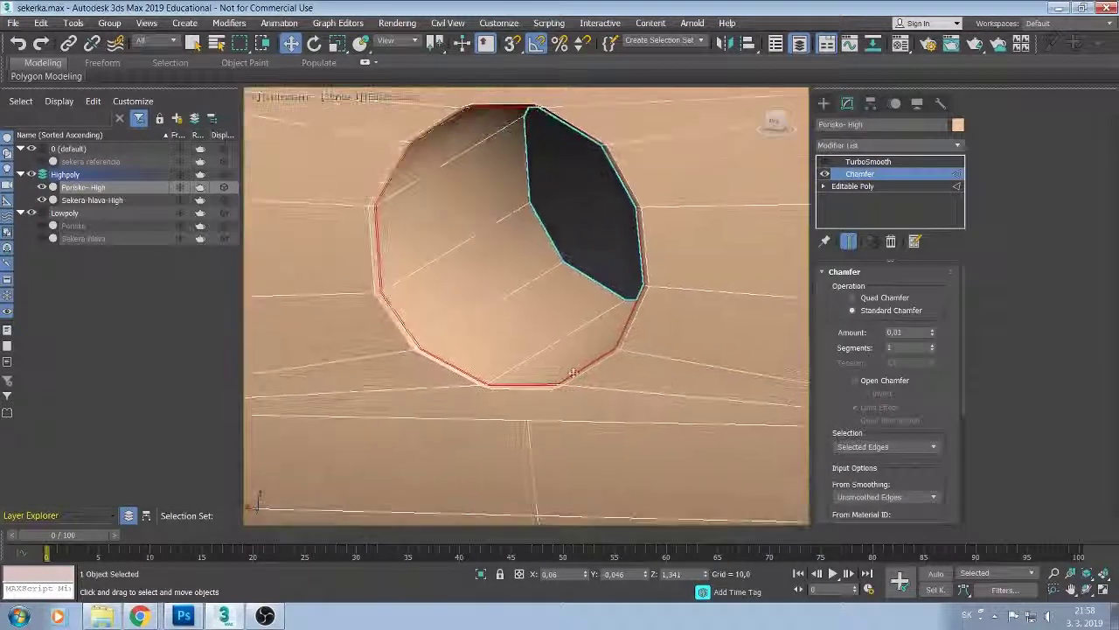
scroll(574, 377, "up", 3)
scroll(573, 377, "down", 5)
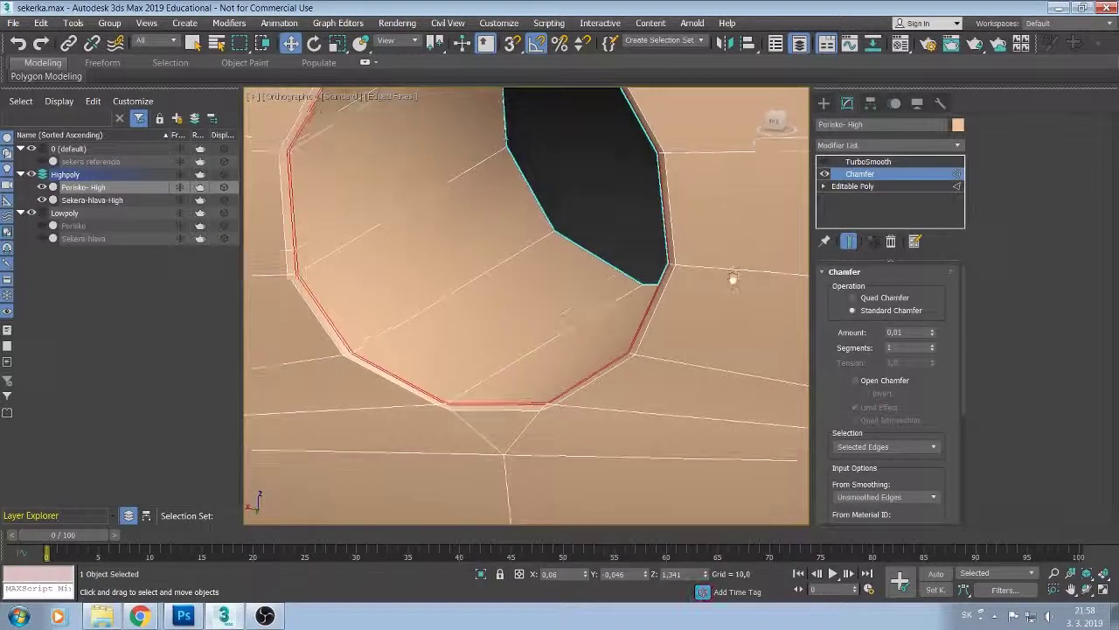
middle_click_drag(732, 277, 724, 379)
Enable TurboSmooth at 2 iterations, check it with F4, then disable it.
left_click(825, 161)
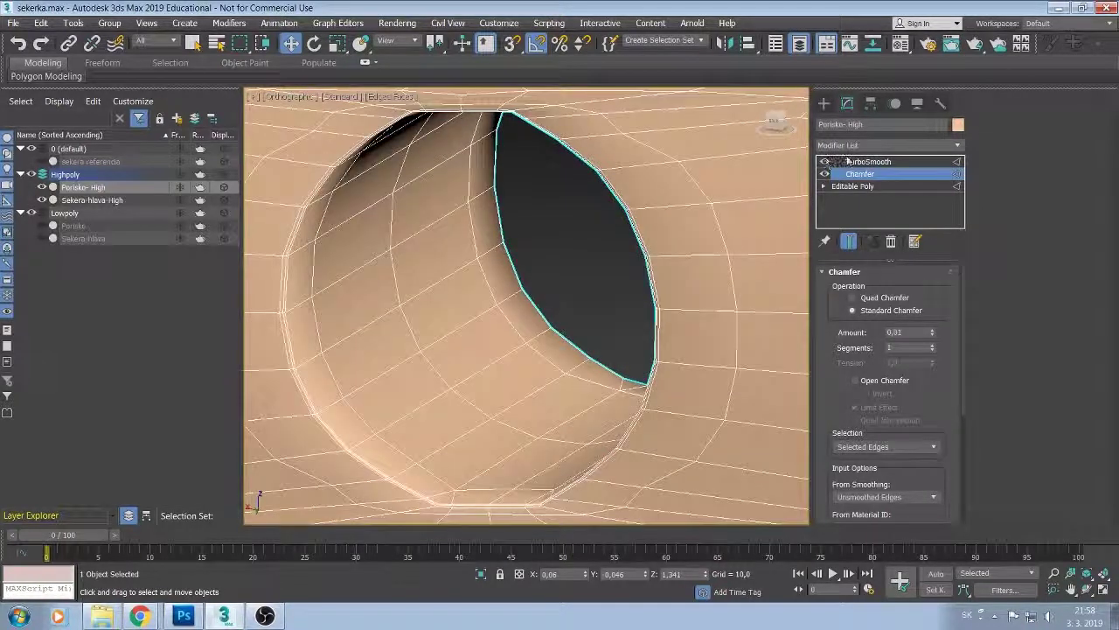
left_click(853, 163)
scroll(720, 279, "down", 2)
scroll(720, 278, "down", 4)
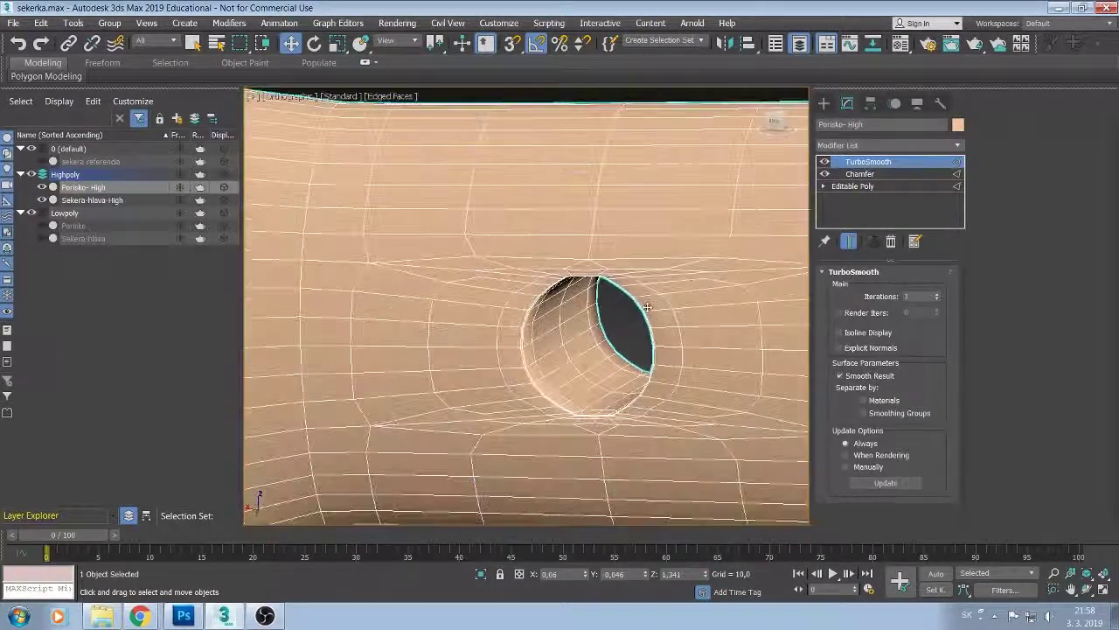
scroll(720, 278, "down", 2)
left_click(938, 294)
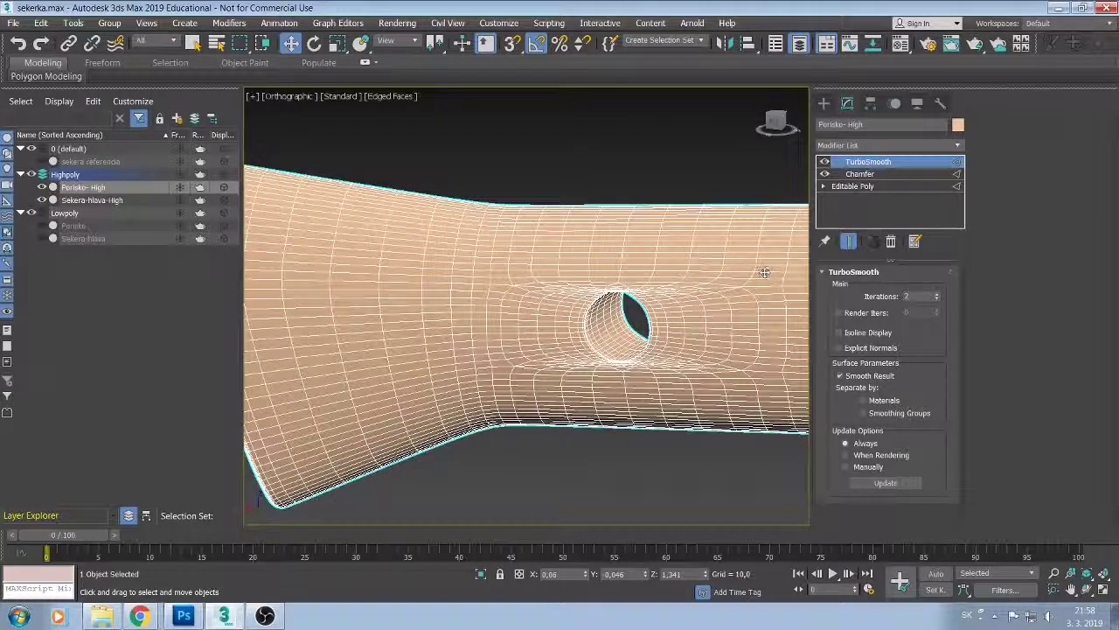
key("F4")
key("F4")
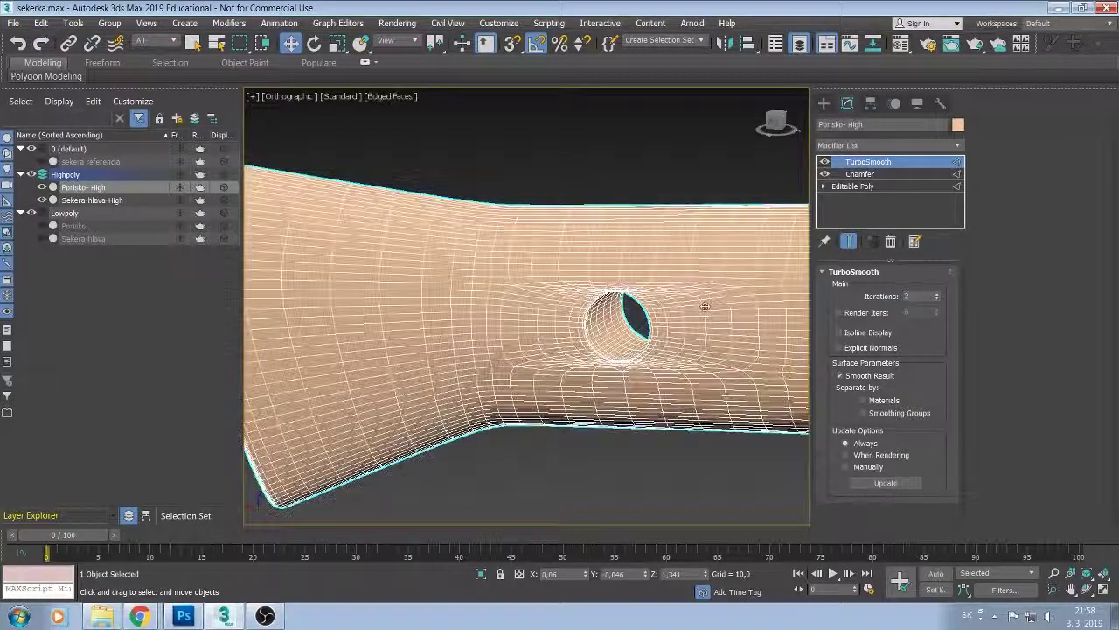
key("F4")
key("F4")
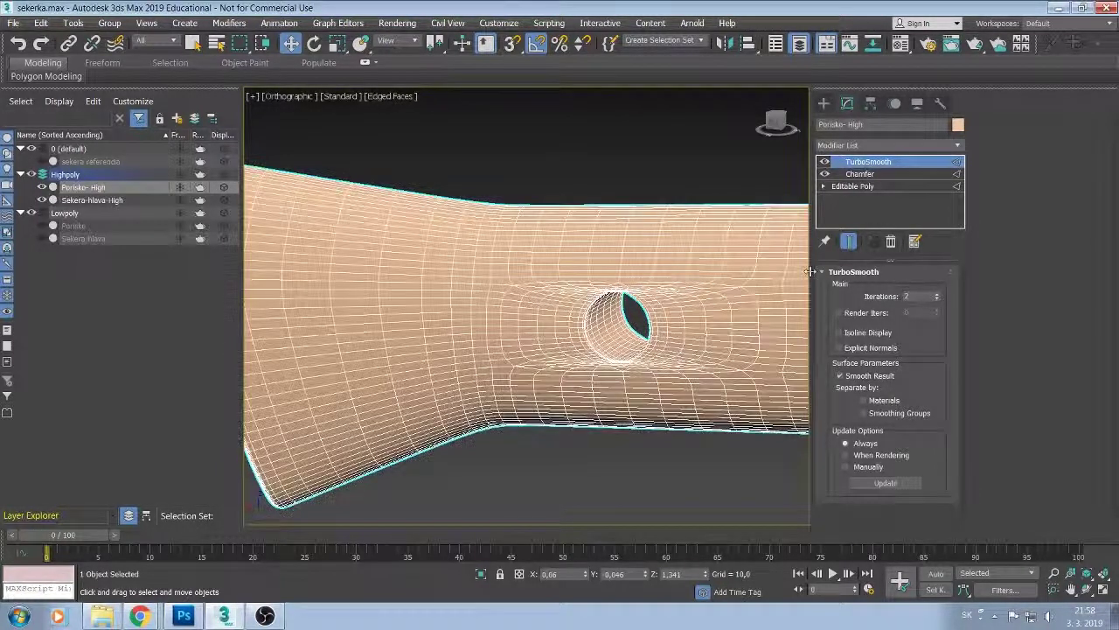
left_click(825, 162)
Check the hole edge selection in Editable Poly Edge mode.
left_click(853, 186)
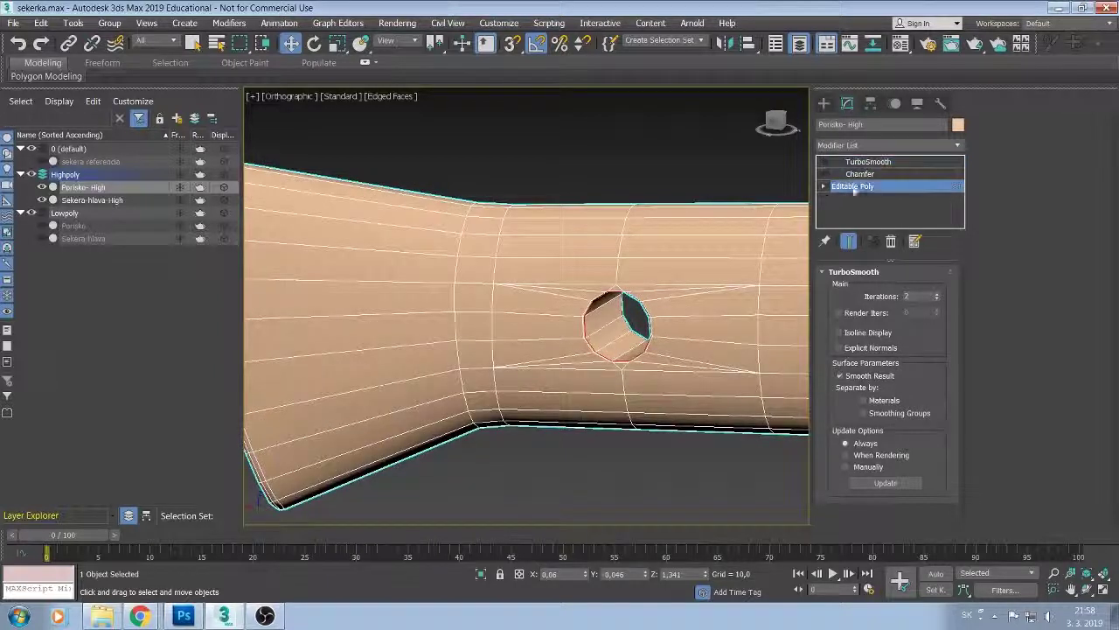
key("2")
scroll(639, 250, "up", 3)
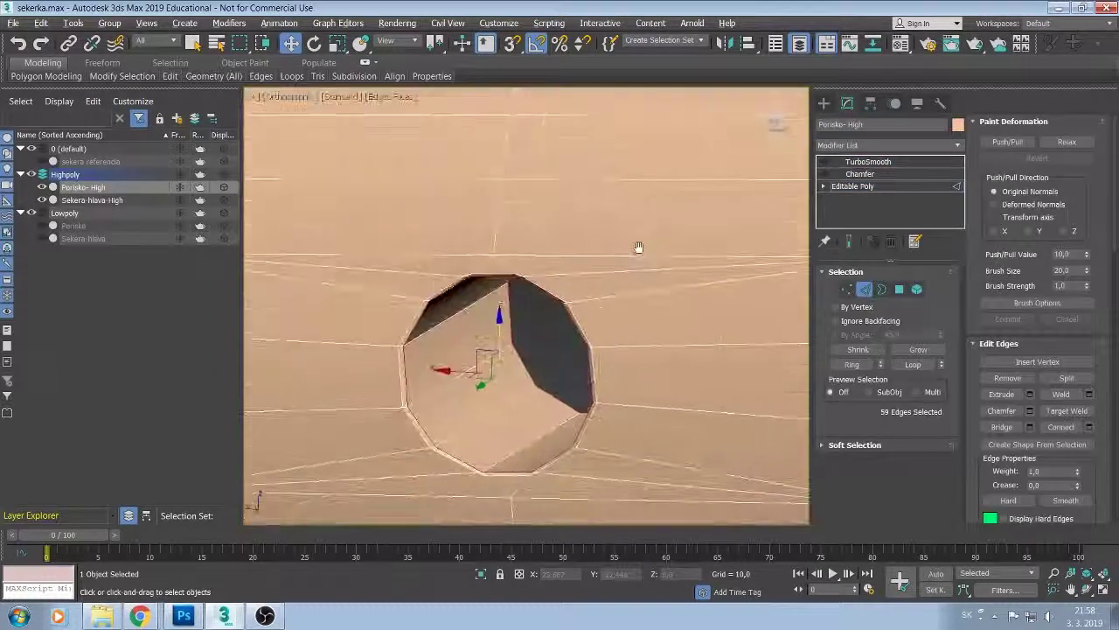
scroll(629, 278, "up", 2)
scroll(630, 278, "up", 2)
scroll(598, 257, "up", 1)
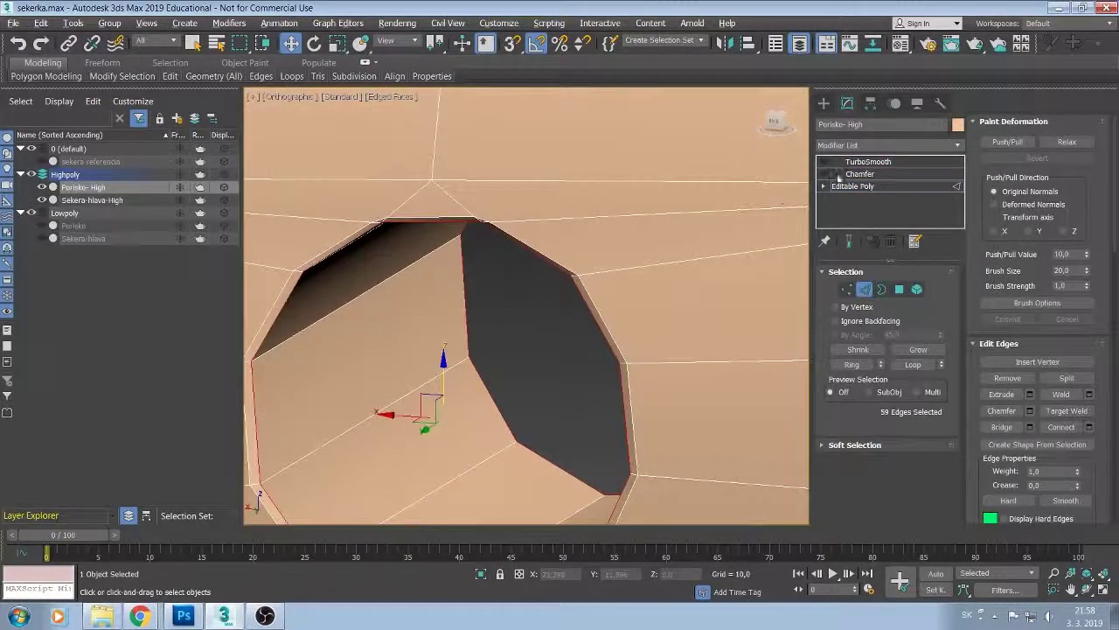
Go back to the Chamfer modifier and inspect the thin 0,01 chamfer loop on the hole rim.
left_click(854, 188)
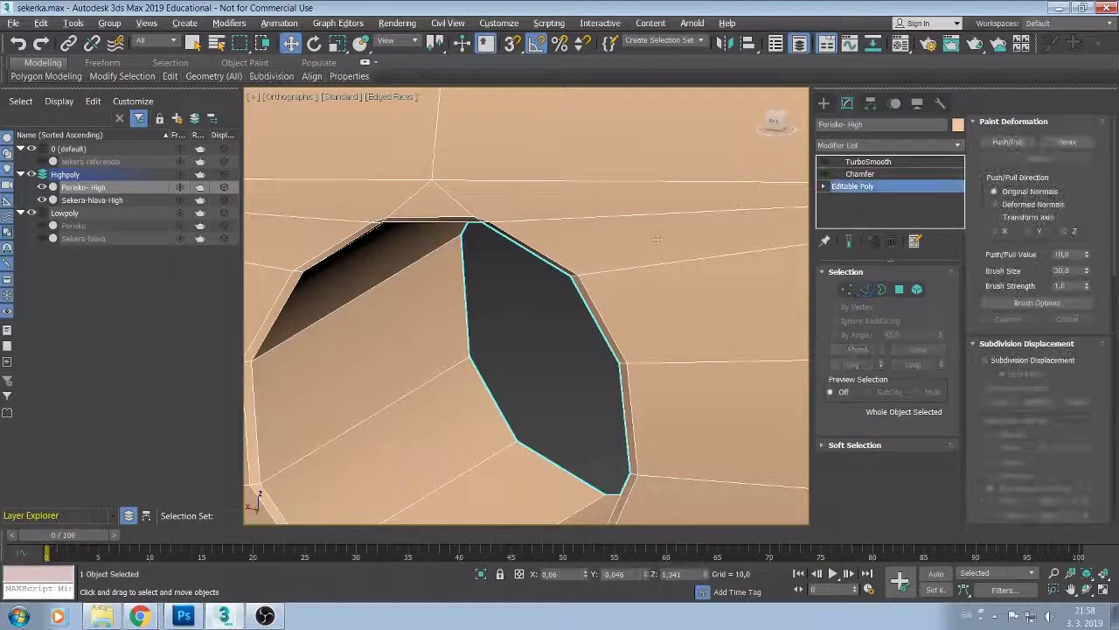
left_click(884, 174)
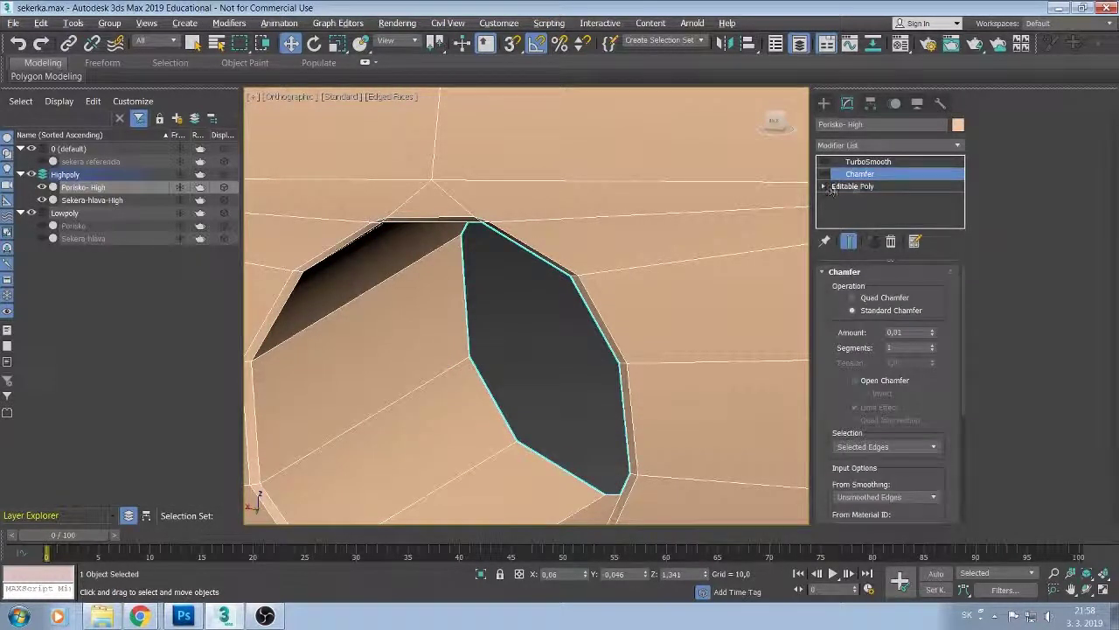
left_click(853, 187)
left_click(859, 174)
scroll(511, 238, "up", 2)
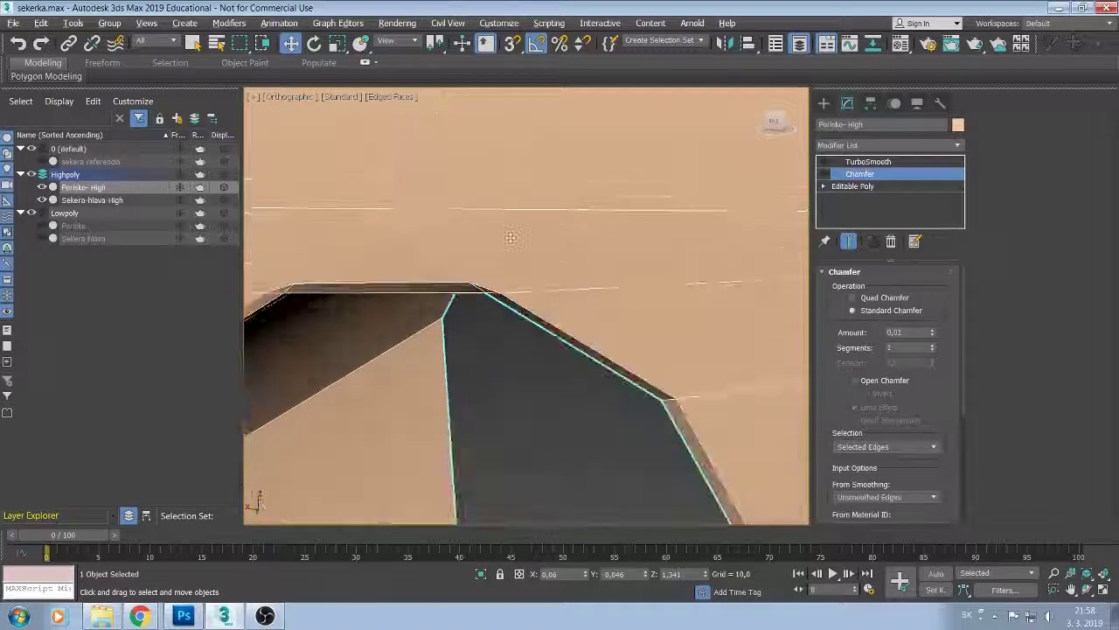
scroll(511, 238, "up", 2)
middle_click_drag(537, 240, 603, 212)
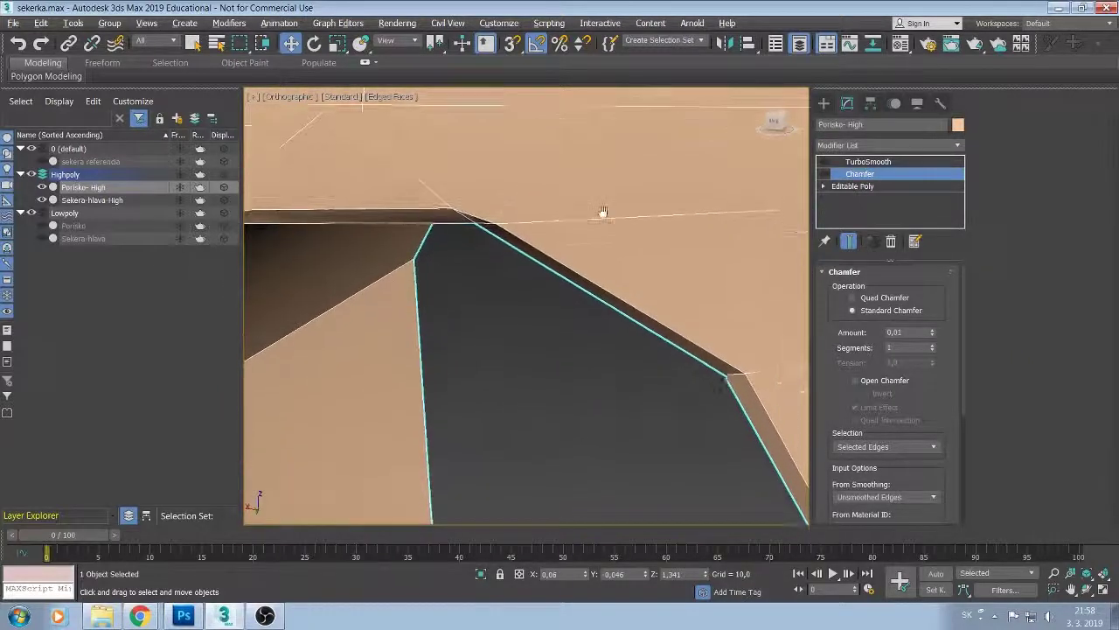
scroll(603, 212, "down", 3)
scroll(525, 207, "down", 1)
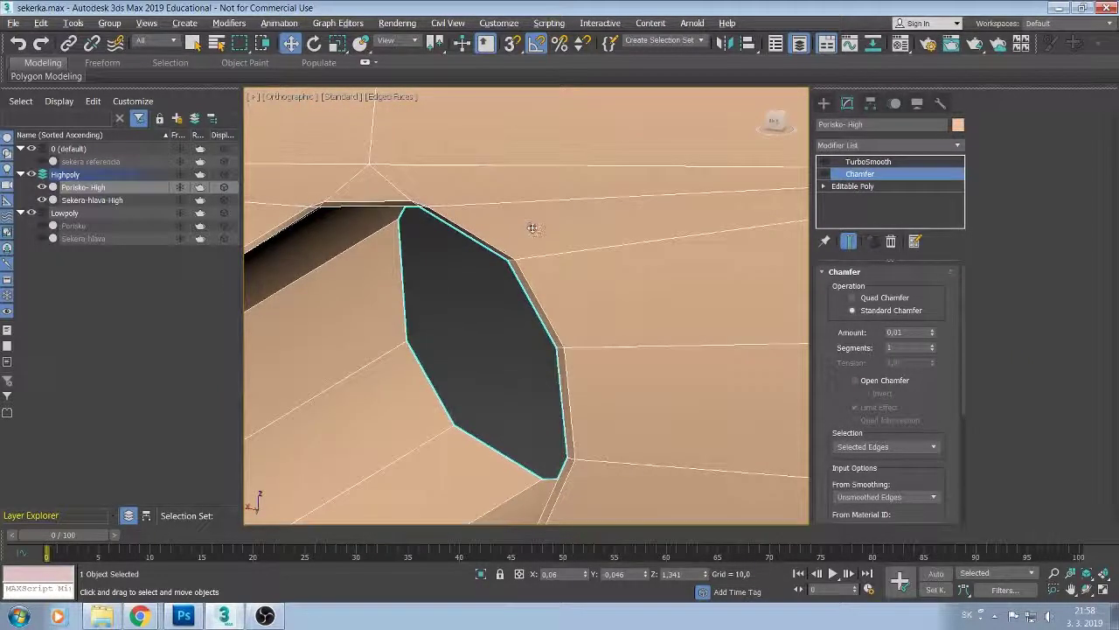
scroll(532, 229, "down", 2)
scroll(525, 235, "down", 2)
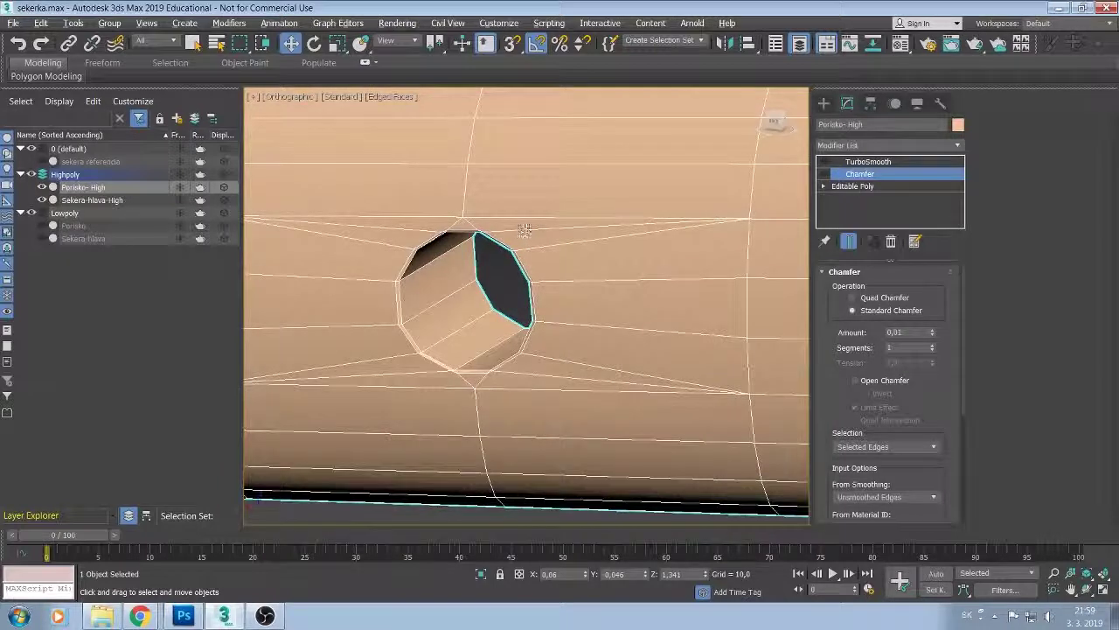
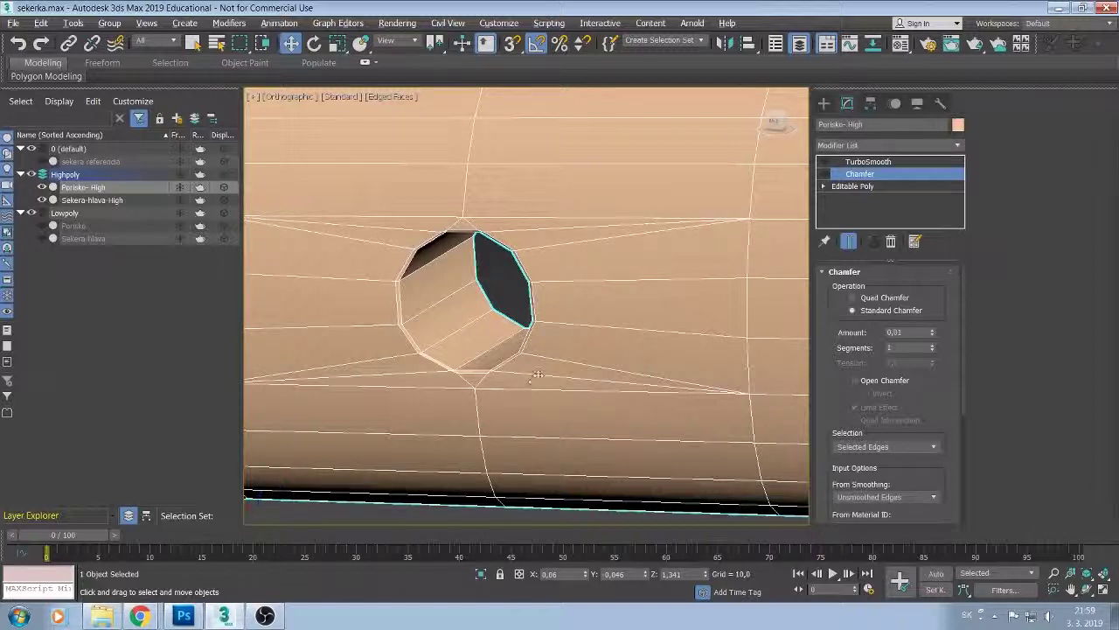
Pick edges at the hole's upper left in the base Editable Poly, then return to the Chamfer modifier.
left_click(852, 186)
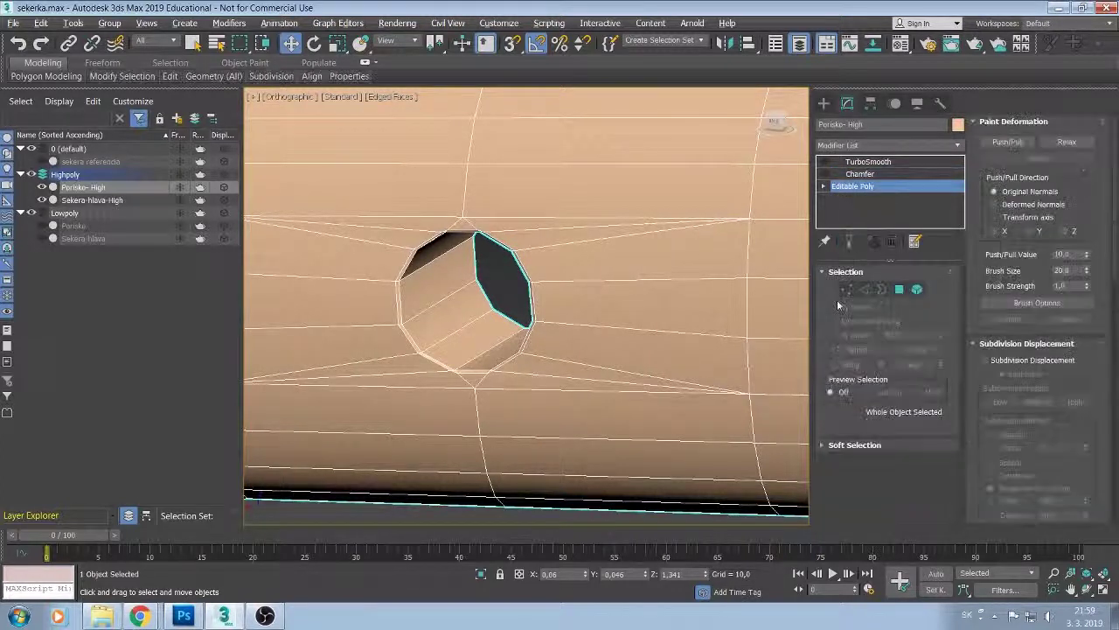
left_click(528, 372)
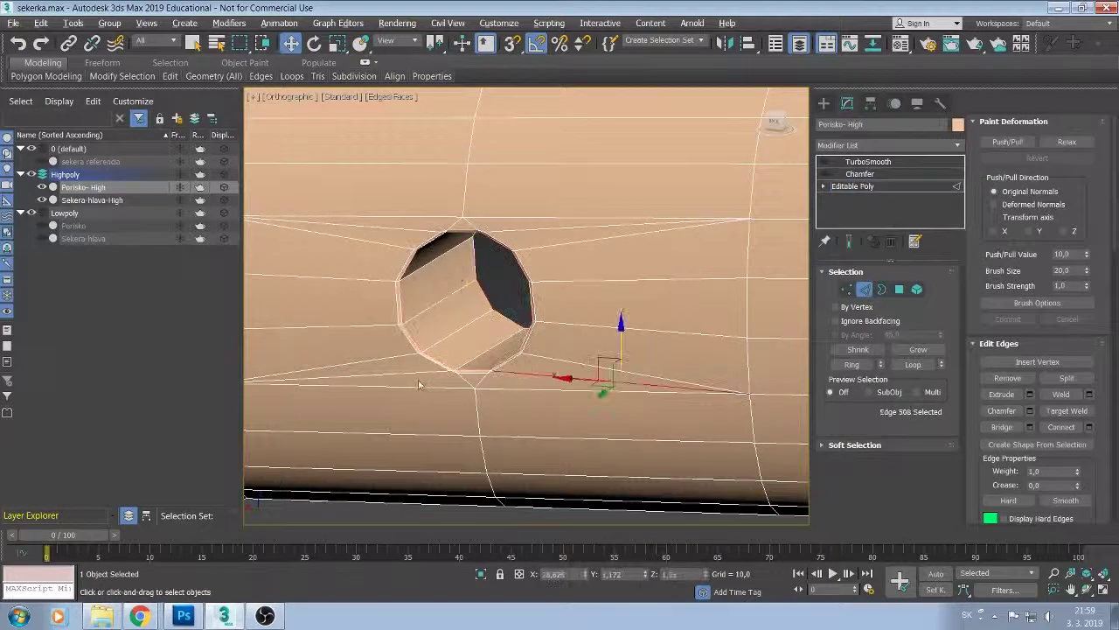
left_click(540, 274)
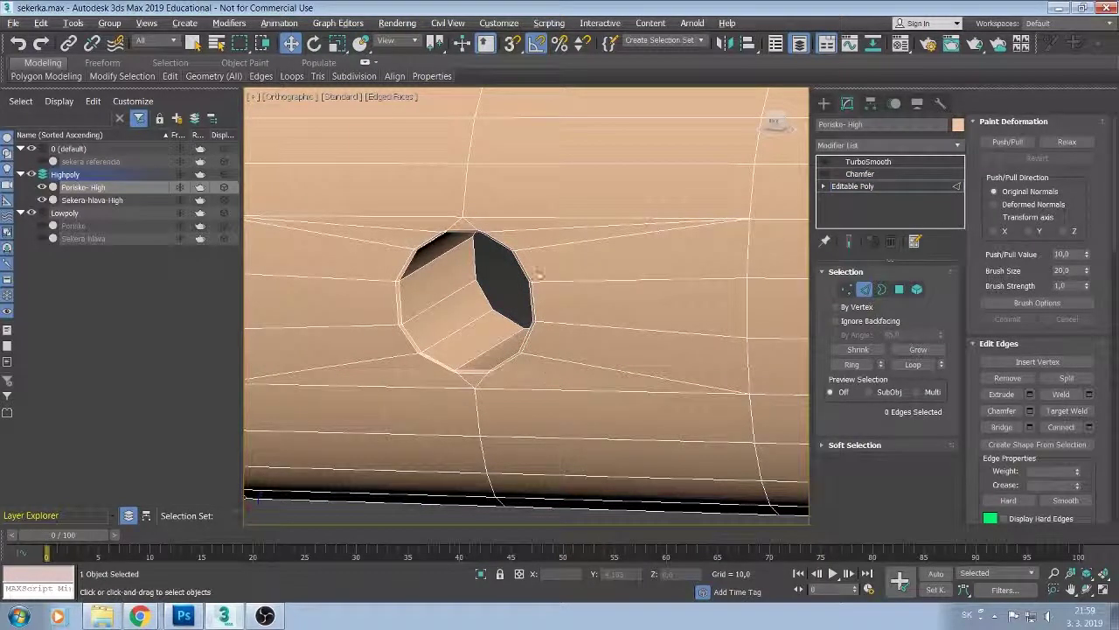
left_click(546, 230)
left_click(399, 226, "ctrl")
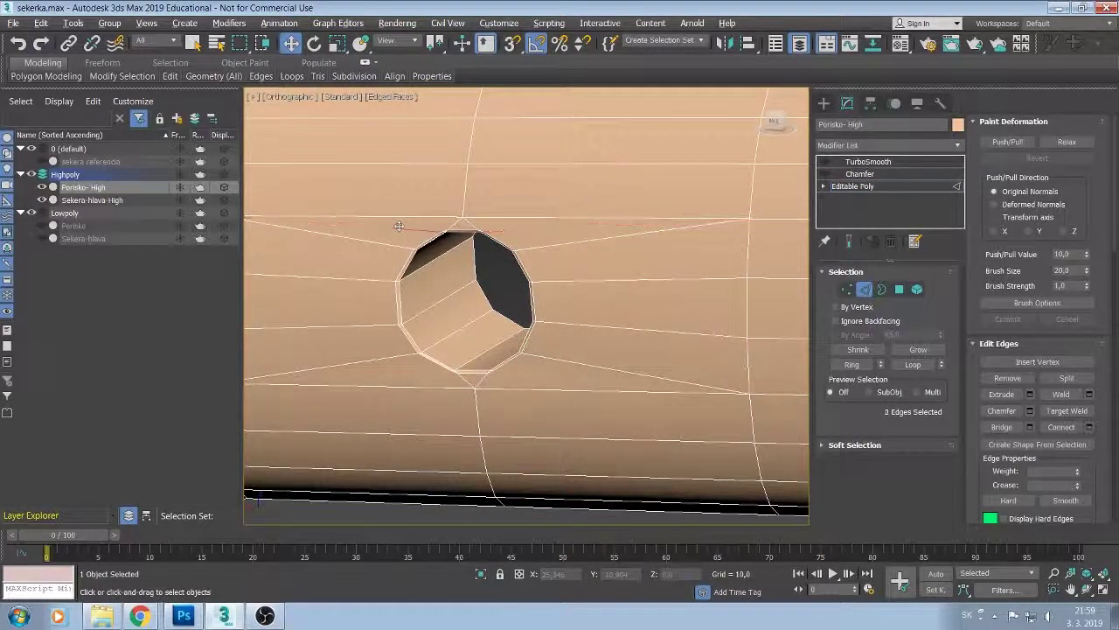
left_click(859, 174)
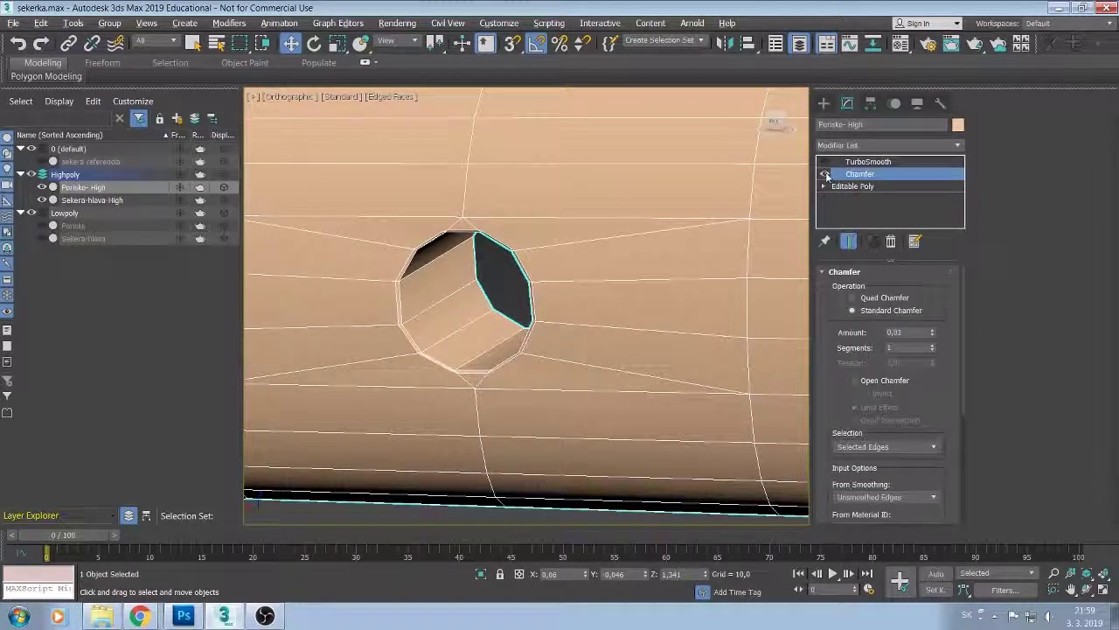
middle_click_drag(592, 362, 677, 334, "alt")
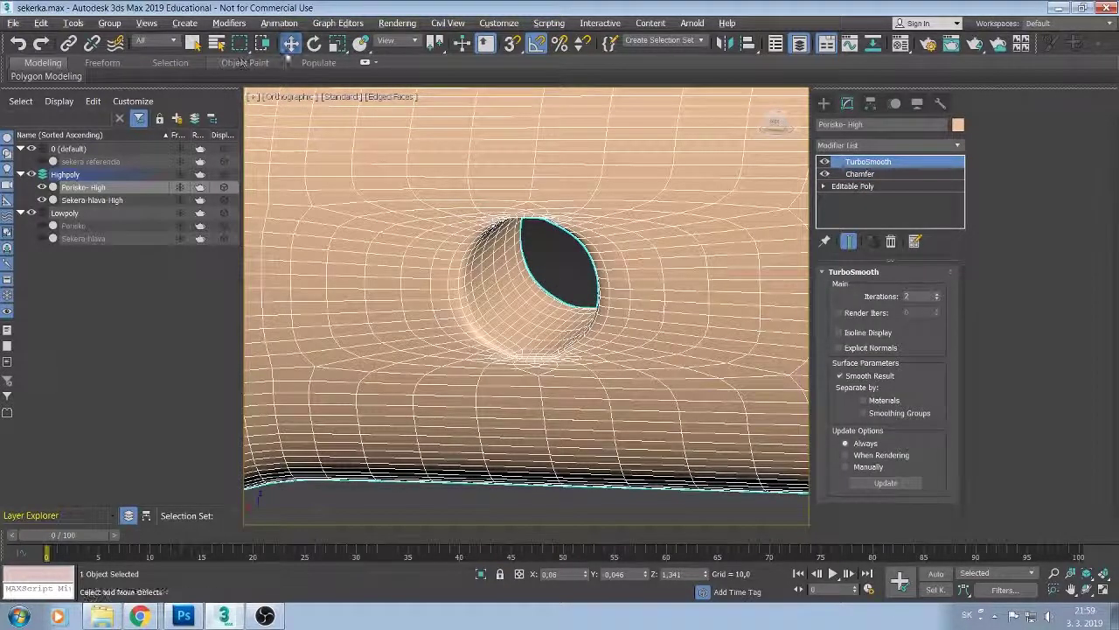
Toggle edged faces and orbit around the smoothed handle, then open the base Editable Poly with wireframe shown.
key("F4")
key("F4")
key("F4")
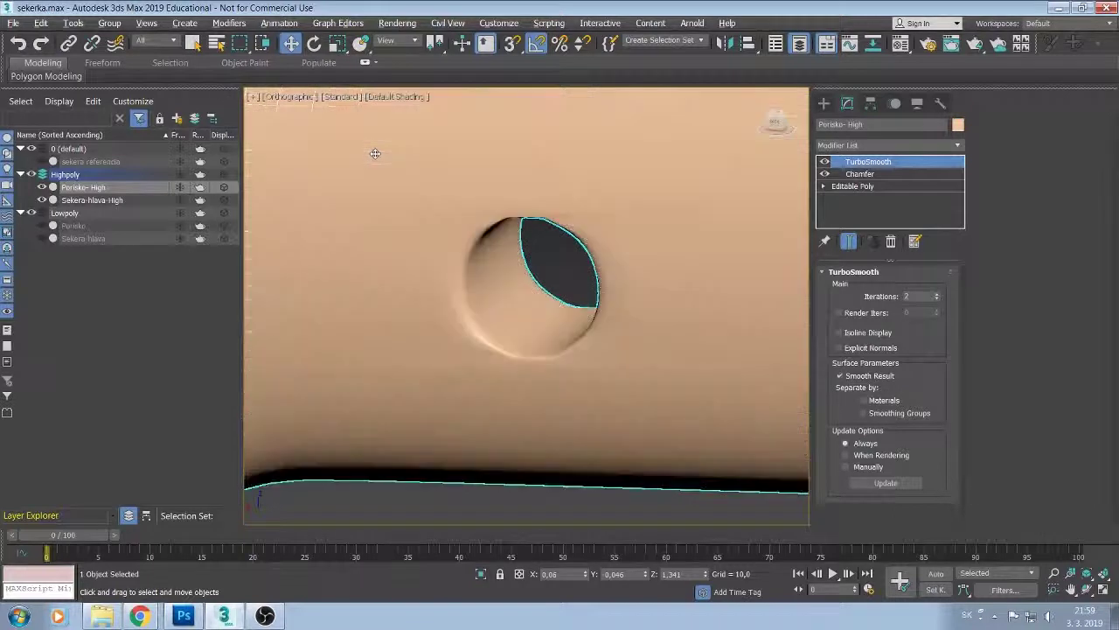
key("F4")
key("F4")
scroll(376, 157, "down", 3)
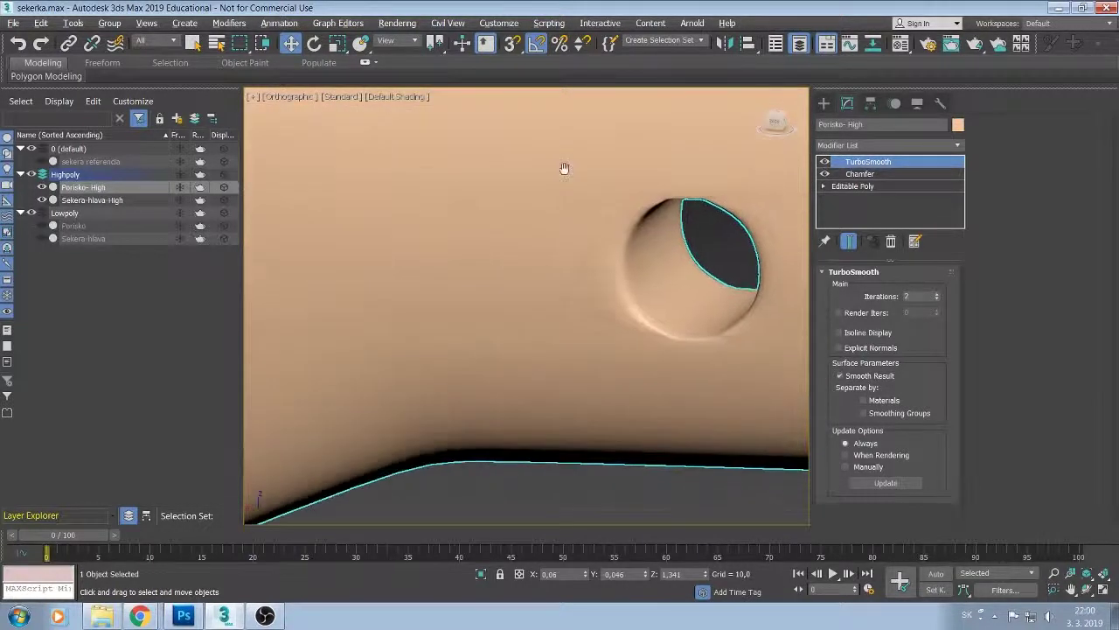
scroll(562, 167, "down", 3)
mouse_move(517, 240)
middle_mouse_down("alt")
mouse_move(645, 262)
mouse_move(283, 225)
mouse_move(617, 303)
mouse_move(538, 382)
mouse_move(553, 342)
middle_mouse_up("alt")
scroll(553, 343, "up", 2)
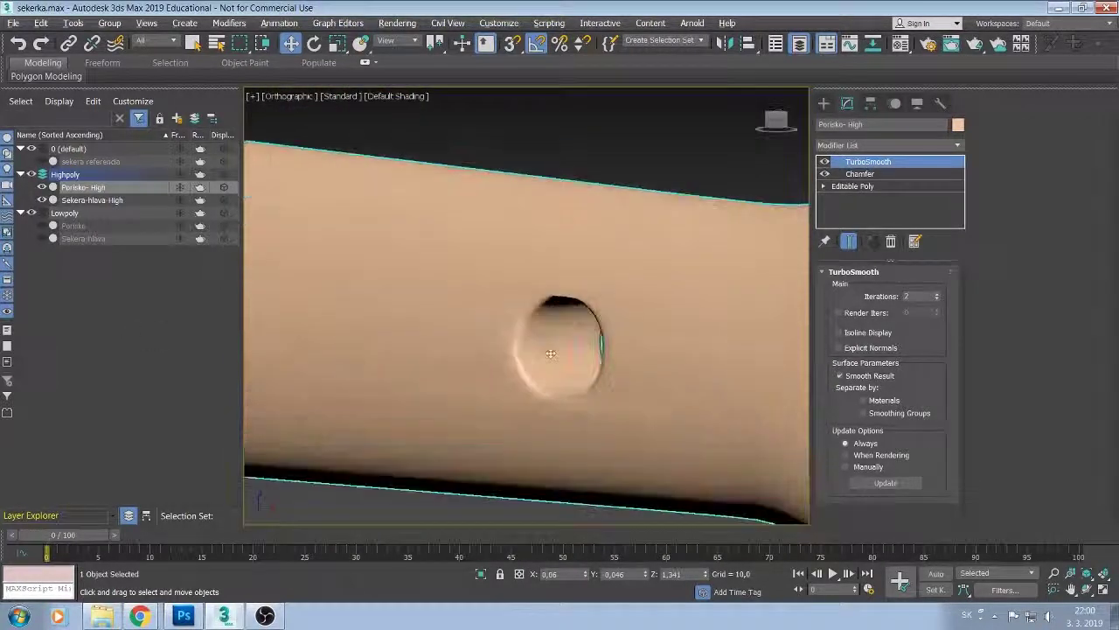
scroll(550, 350, "up", 2)
key("F4")
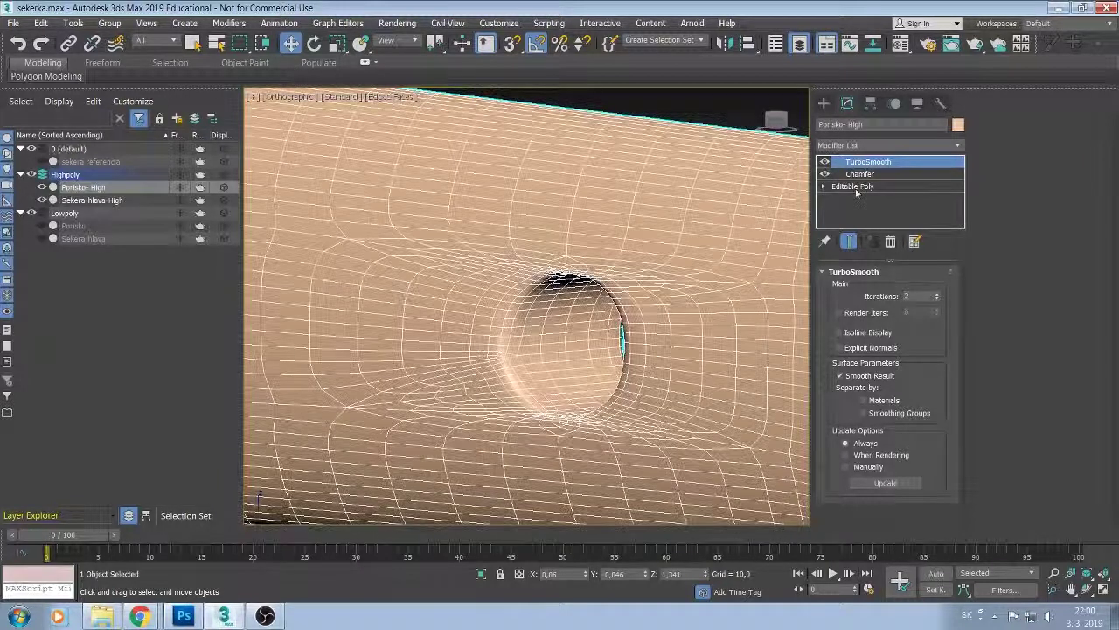
left_click(853, 187)
scroll(579, 304, "up", 3)
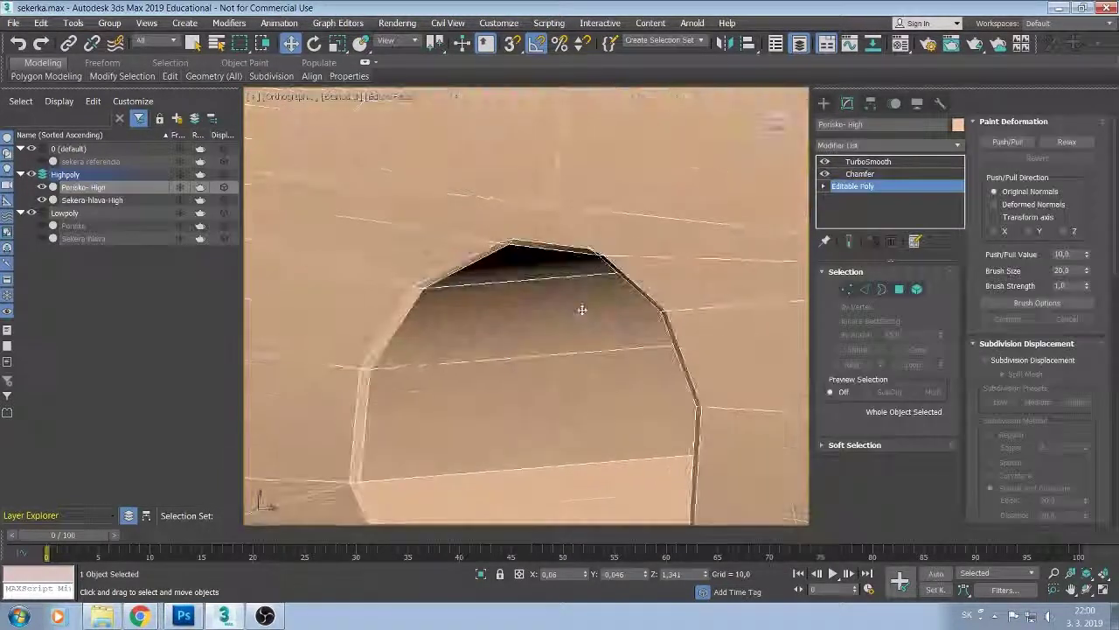
Enter Edge mode on the base mesh and try selecting edges around the hole's rim.
left_click(868, 162)
left_click(852, 186)
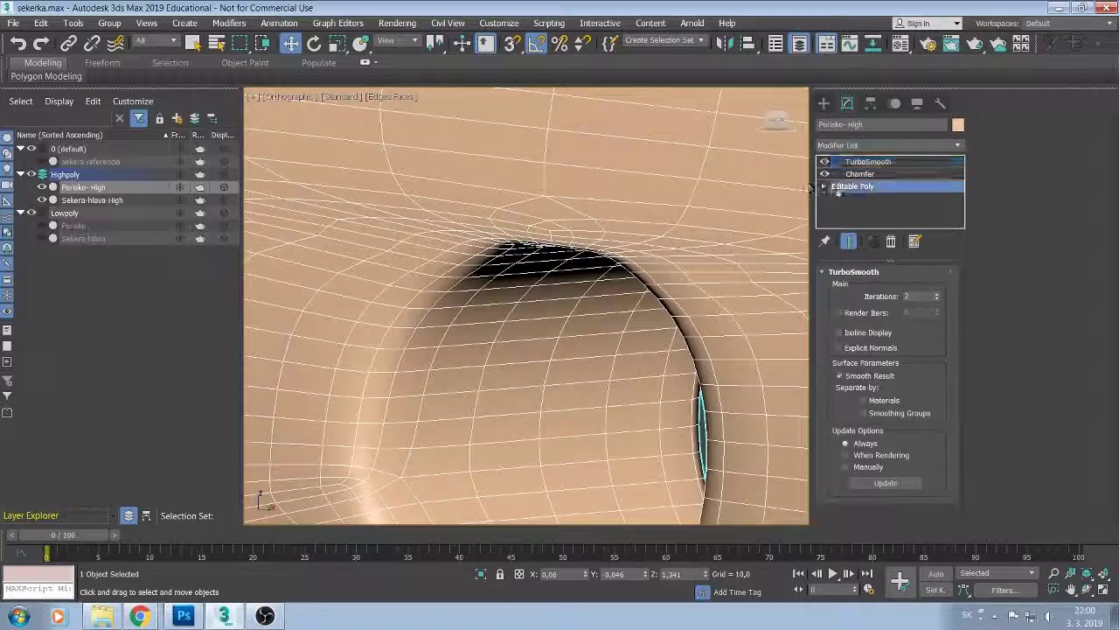
left_click(863, 291)
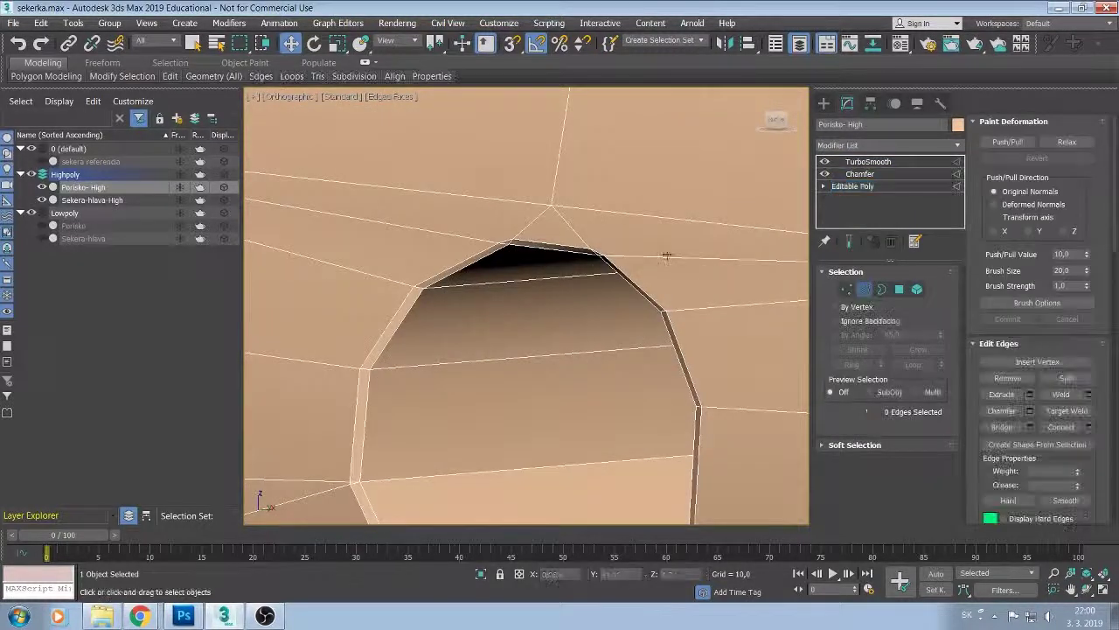
left_click(670, 257)
left_click(638, 271)
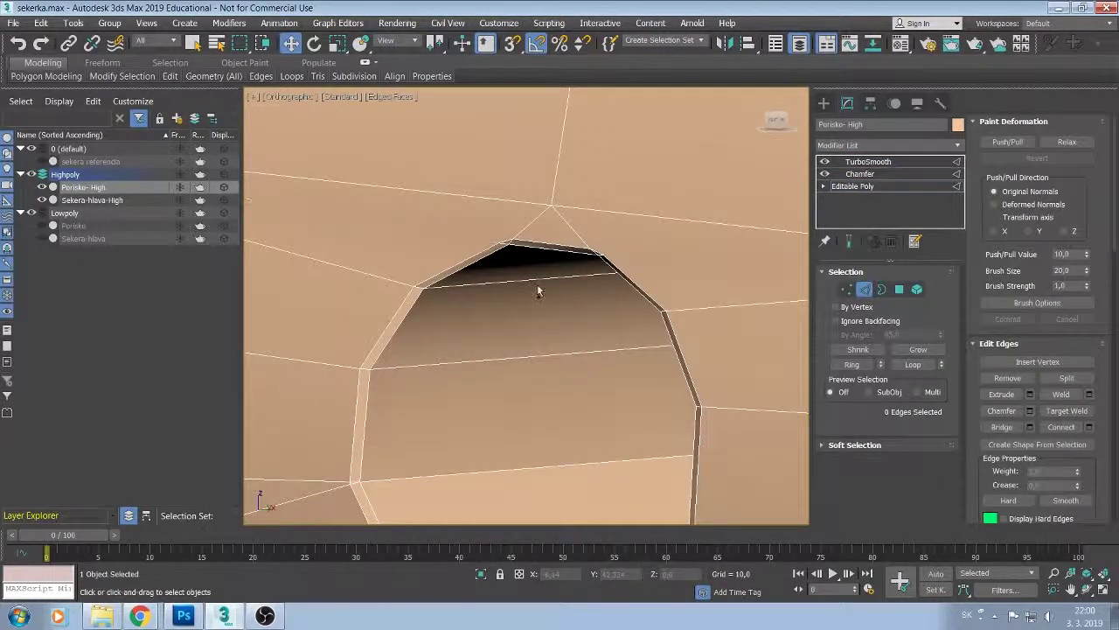
middle_click_drag(534, 285, 637, 412, "alt")
left_click(645, 473)
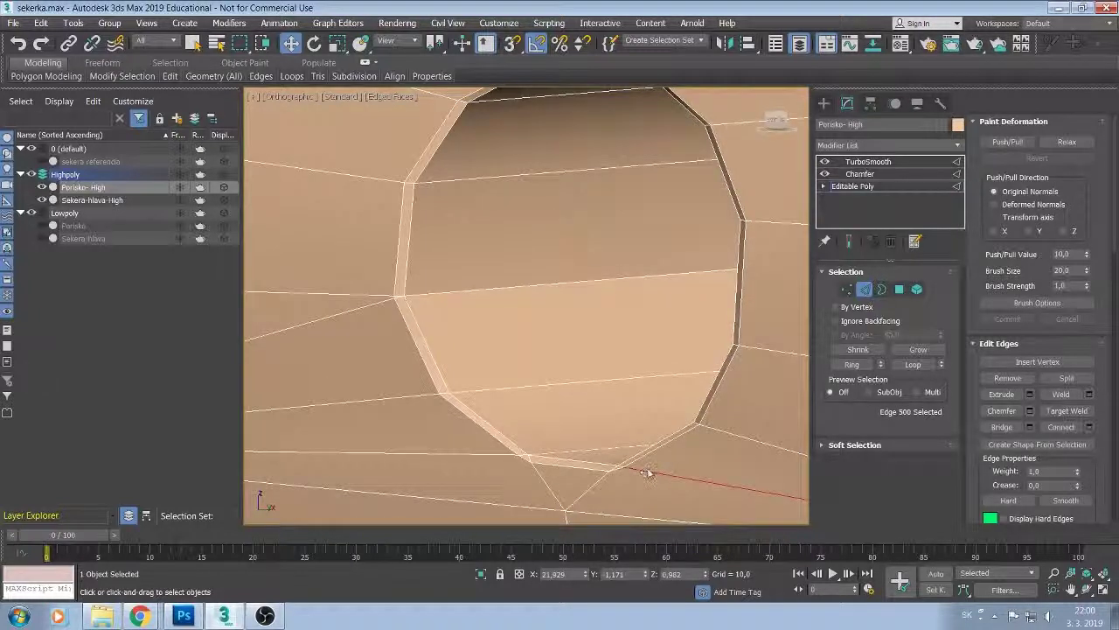
left_click(535, 463)
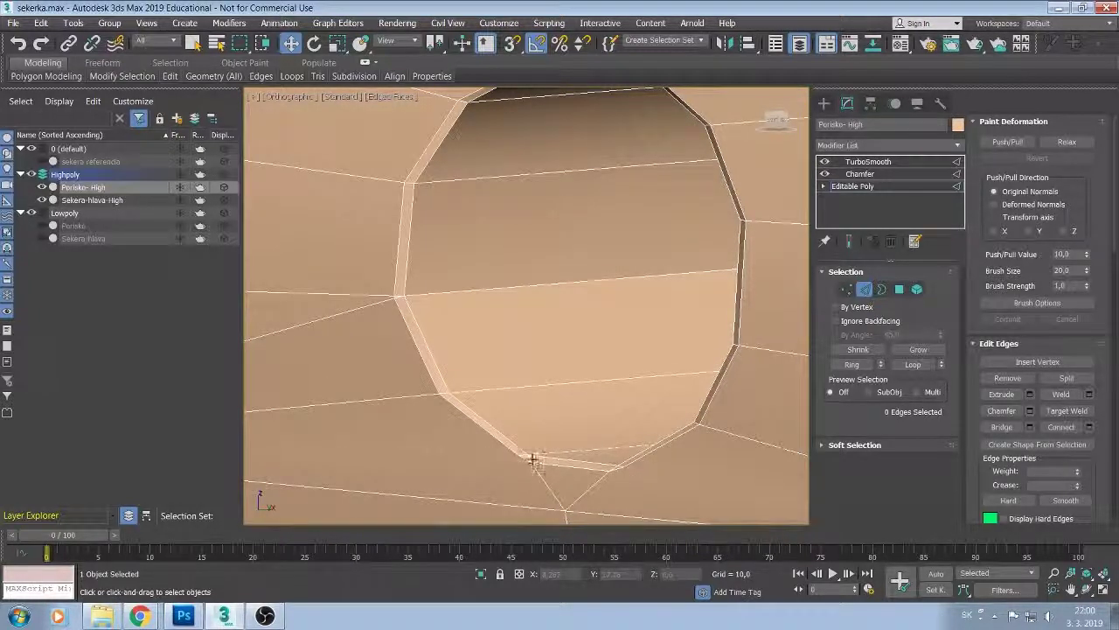
middle_click_drag(565, 479, 612, 367, "alt")
Select two lower-rim edges, nudge them slightly, then undo the move.
left_click(622, 350)
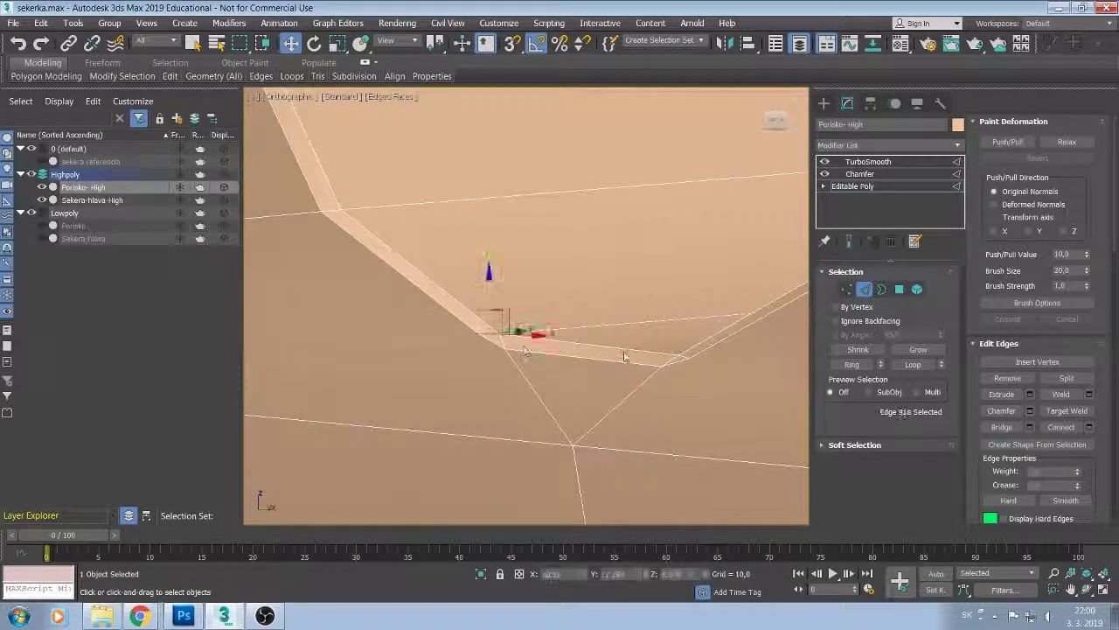
left_click(690, 350, "ctrl")
left_click_drag(676, 361, 684, 356)
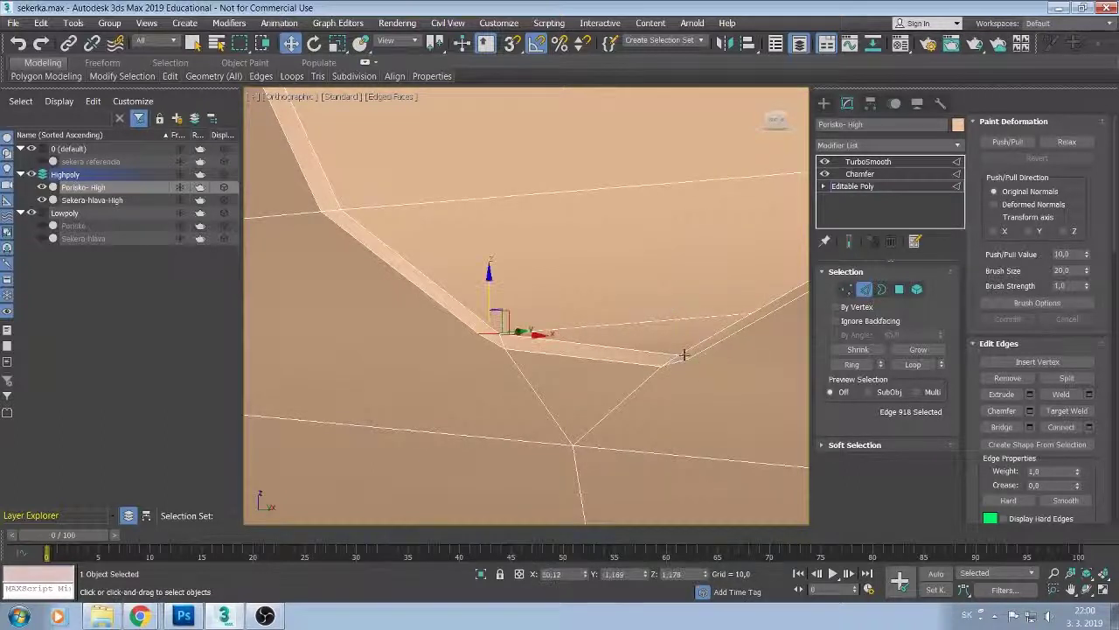
key("ctrl+z")
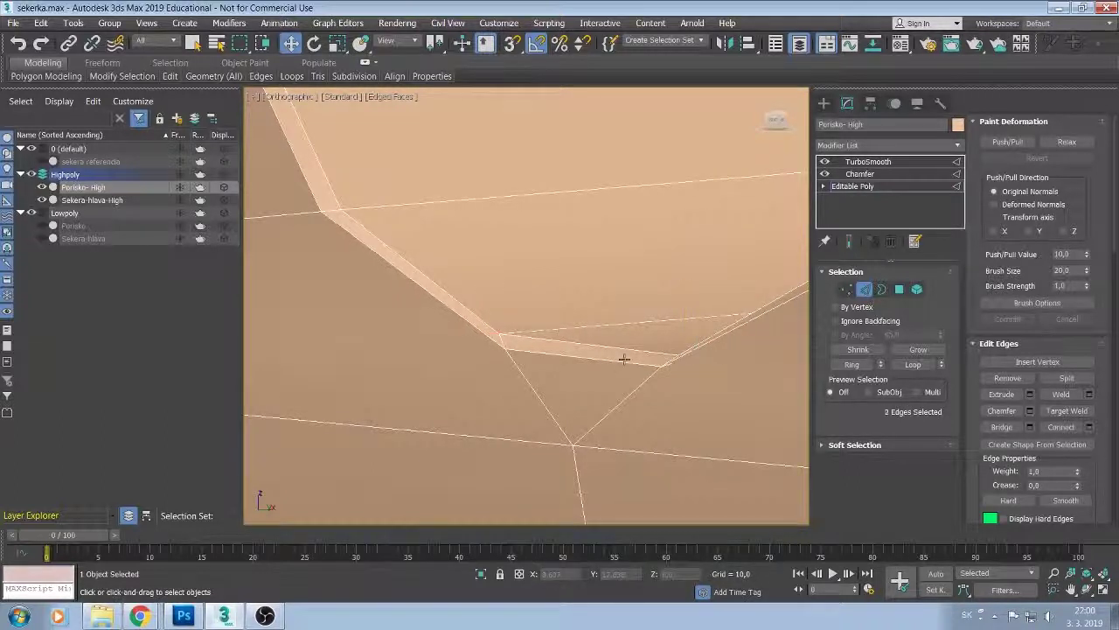
Select two more rim edges and orbit to inspect the rim's inner face.
scroll(569, 346, "down", 2)
middle_click_drag(569, 354, 603, 260, "alt")
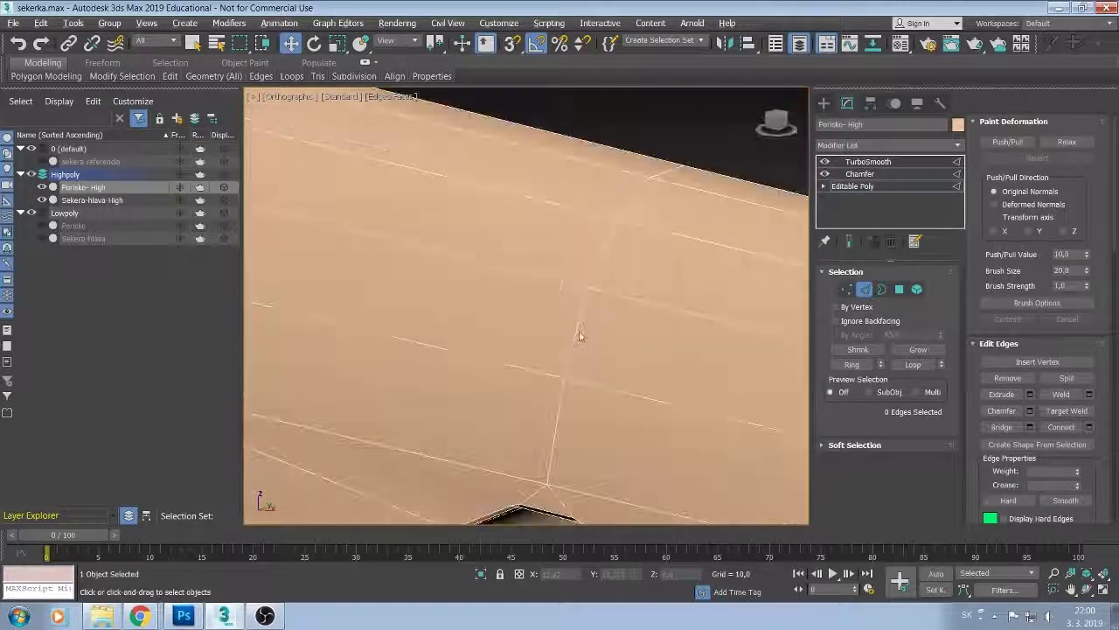
scroll(504, 337, "up", 3)
scroll(507, 339, "up", 2)
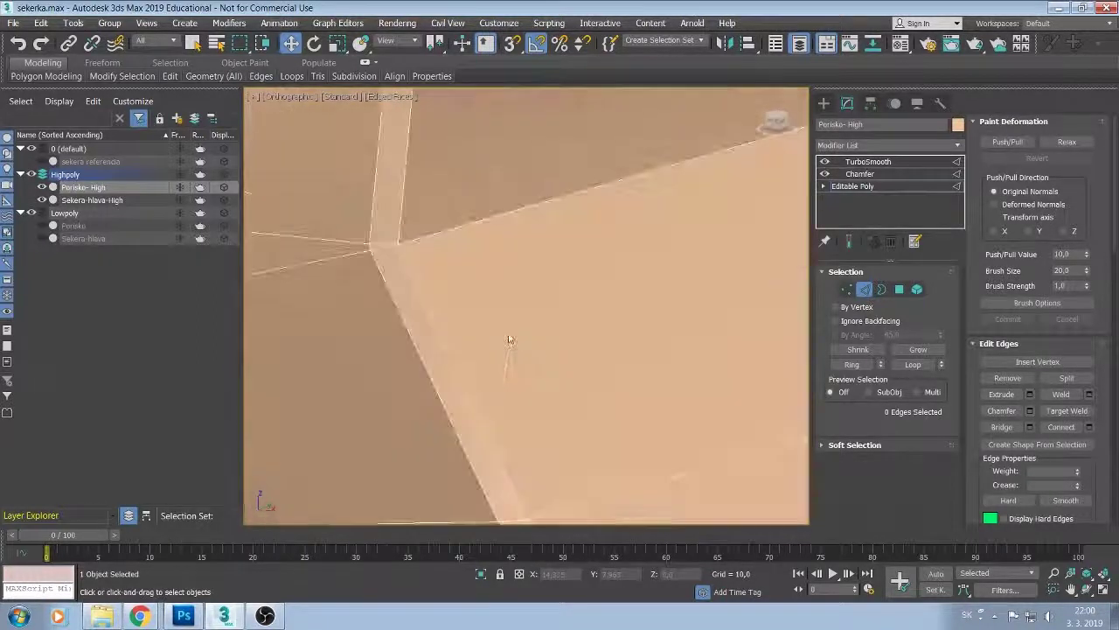
scroll(510, 344, "up", 2)
scroll(510, 344, "down", 3)
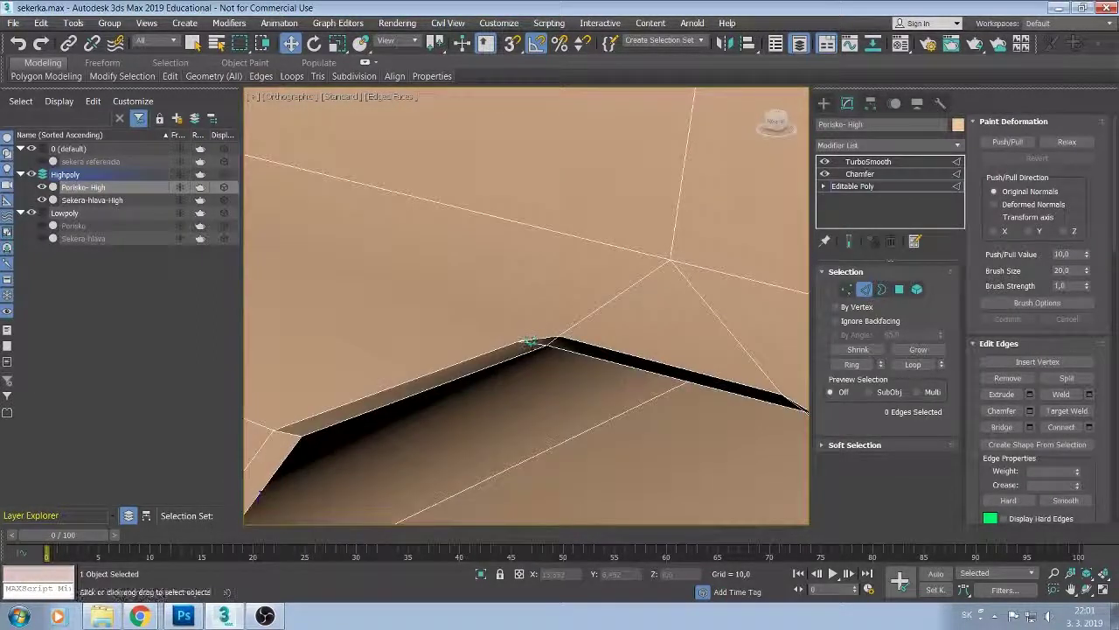
left_click(443, 232)
mouse_move(443, 231)
middle_mouse_down()
mouse_move(419, 229)
mouse_move(590, 315)
mouse_move(612, 280)
middle_mouse_up()
left_click(623, 284, "ctrl")
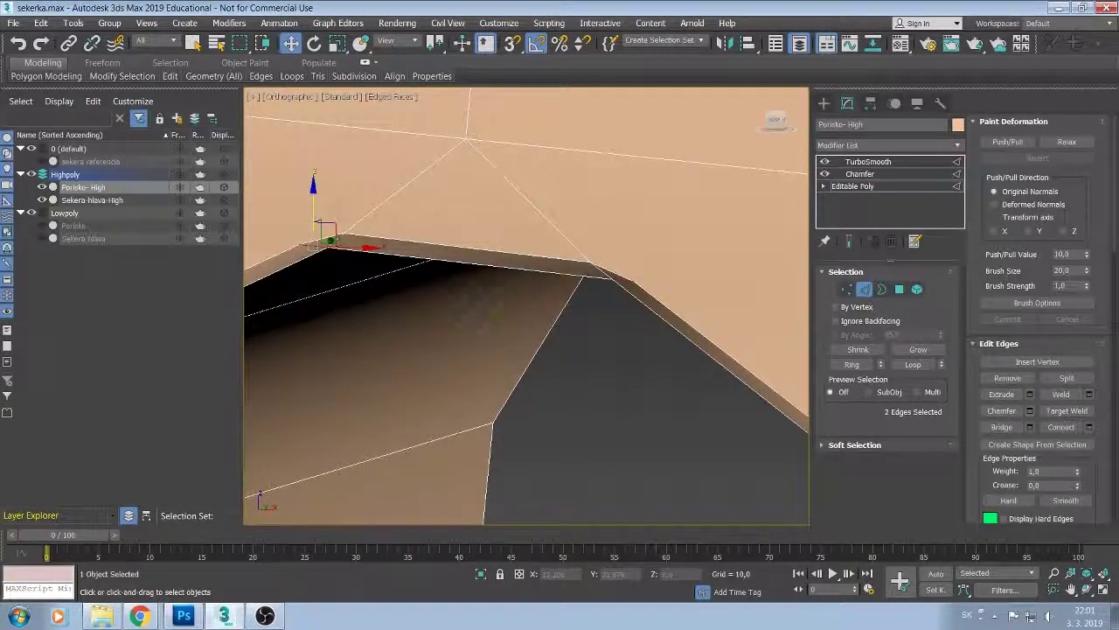
middle_click_drag(584, 271, 575, 290, "alt")
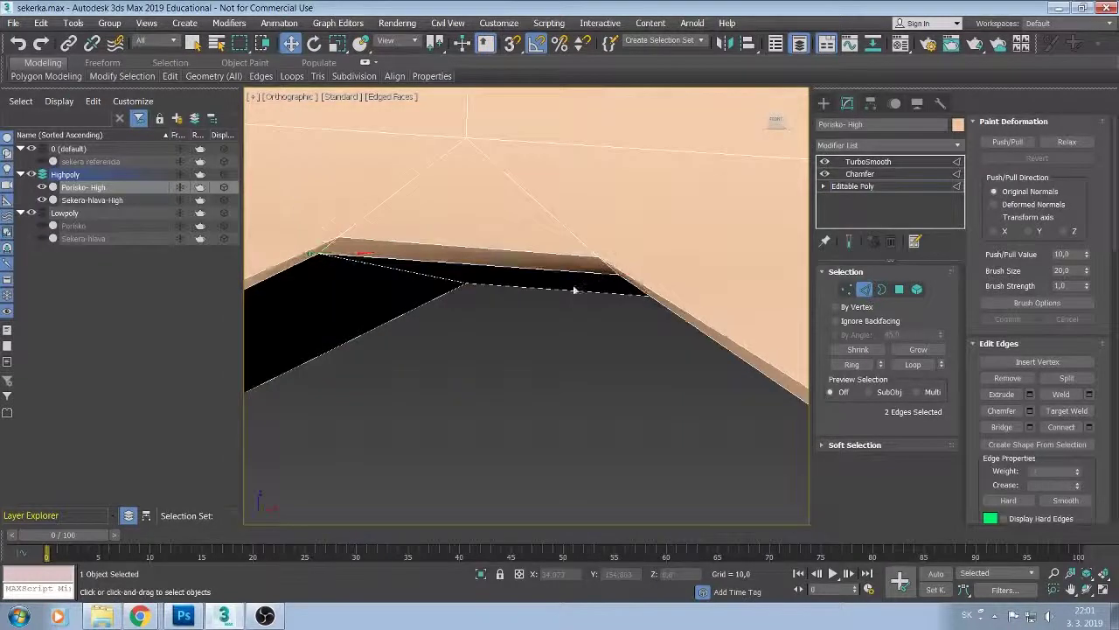
mouse_move(573, 282)
middle_mouse_down("alt")
mouse_move(555, 290)
mouse_move(614, 253)
middle_mouse_up("alt")
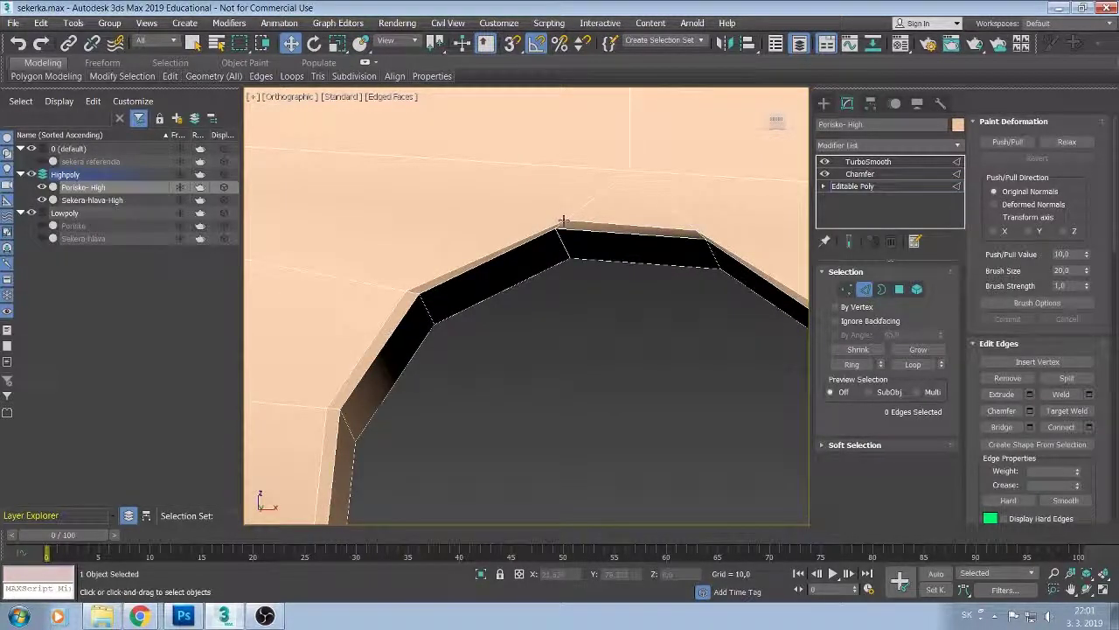
At vertex level, scale the hole's top rim vertices slightly wider along X, to about 101%.
key("1")
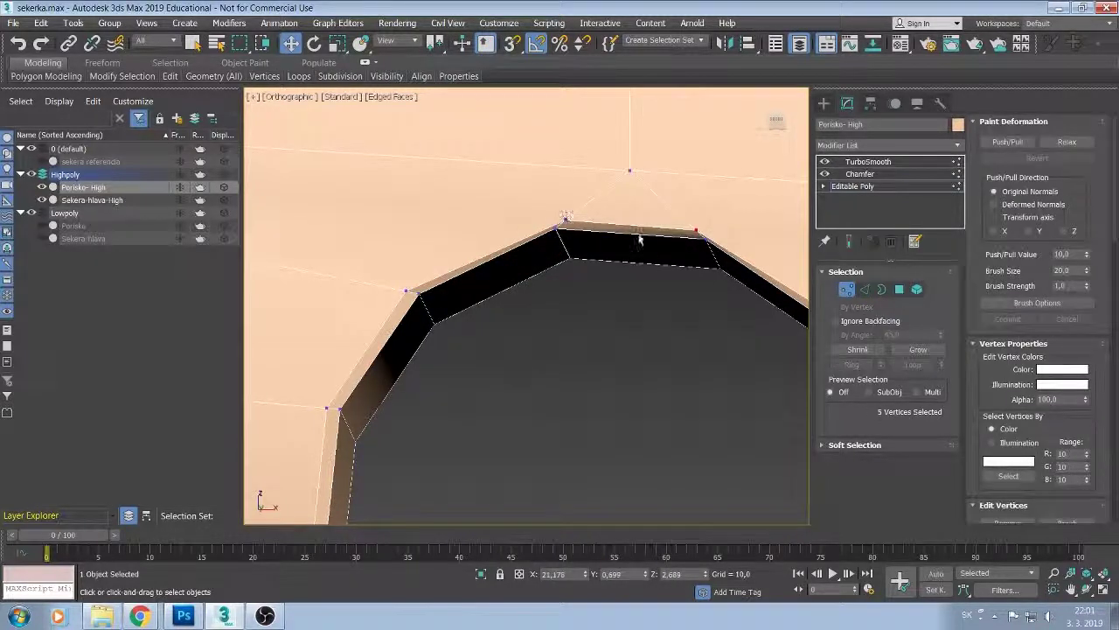
left_click(338, 42)
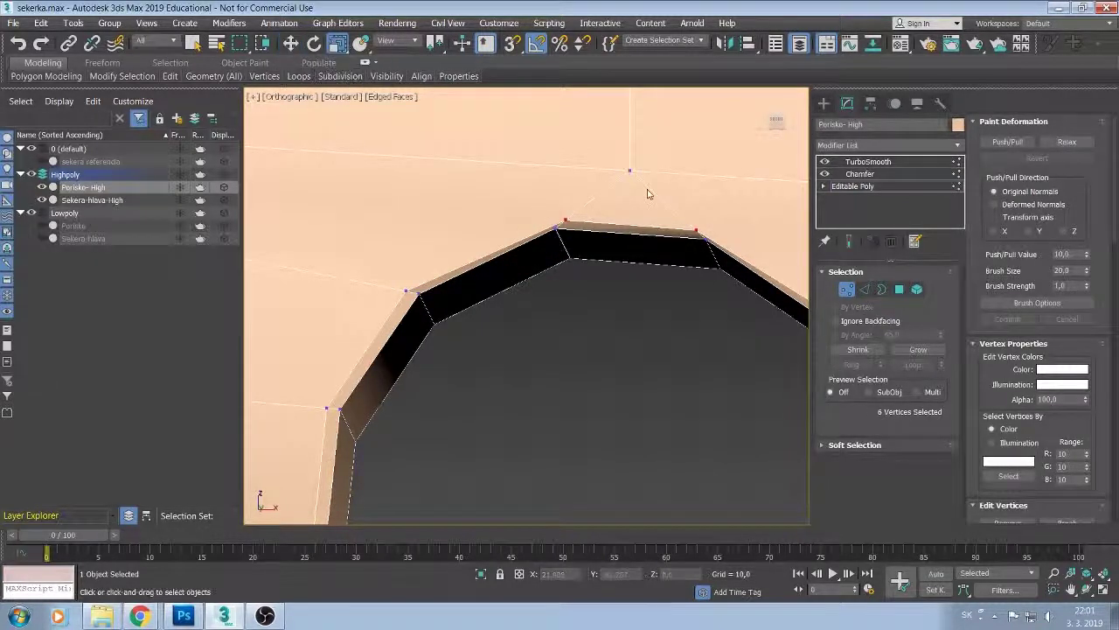
mouse_move(645, 187)
middle_mouse_down("alt")
mouse_move(589, 231)
mouse_move(716, 267)
middle_mouse_up("alt")
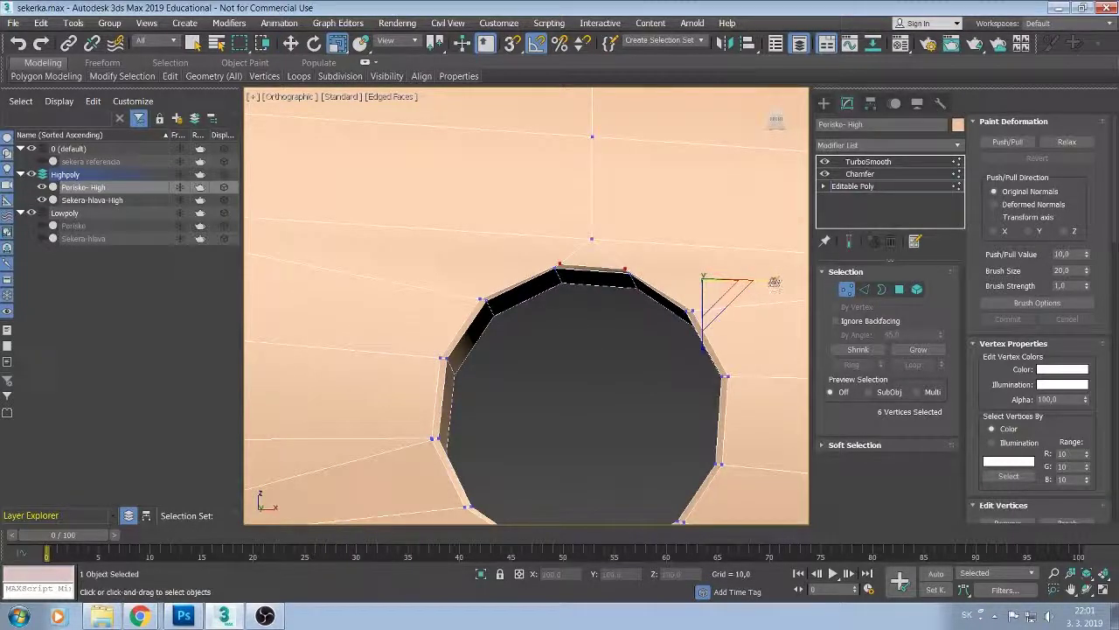
left_click_drag(774, 281, 781, 282)
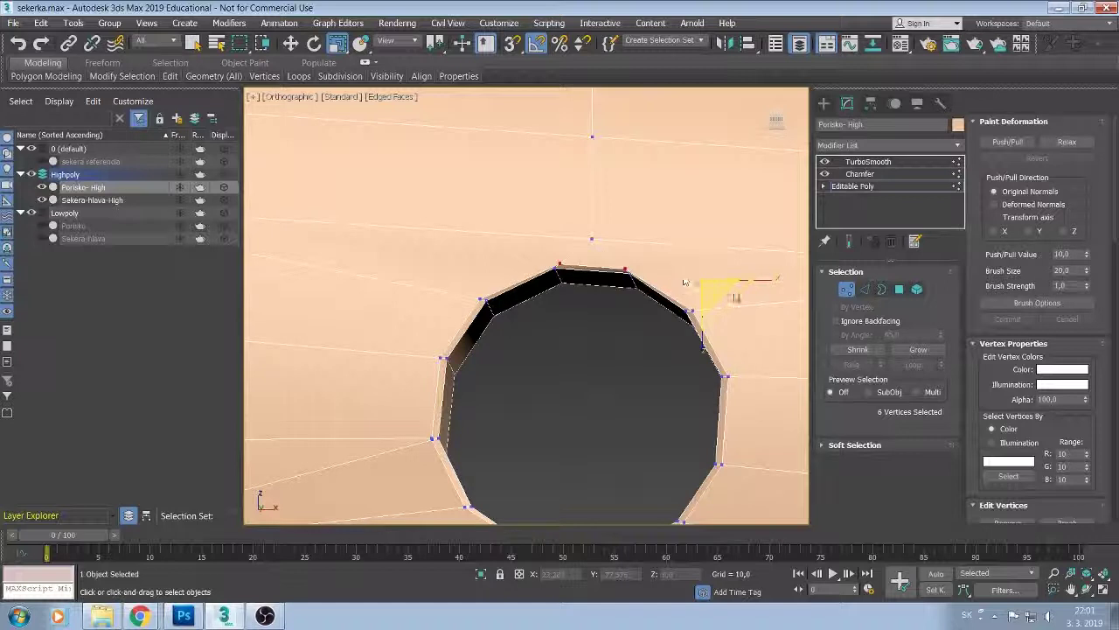
left_click_drag(725, 290, 727, 289)
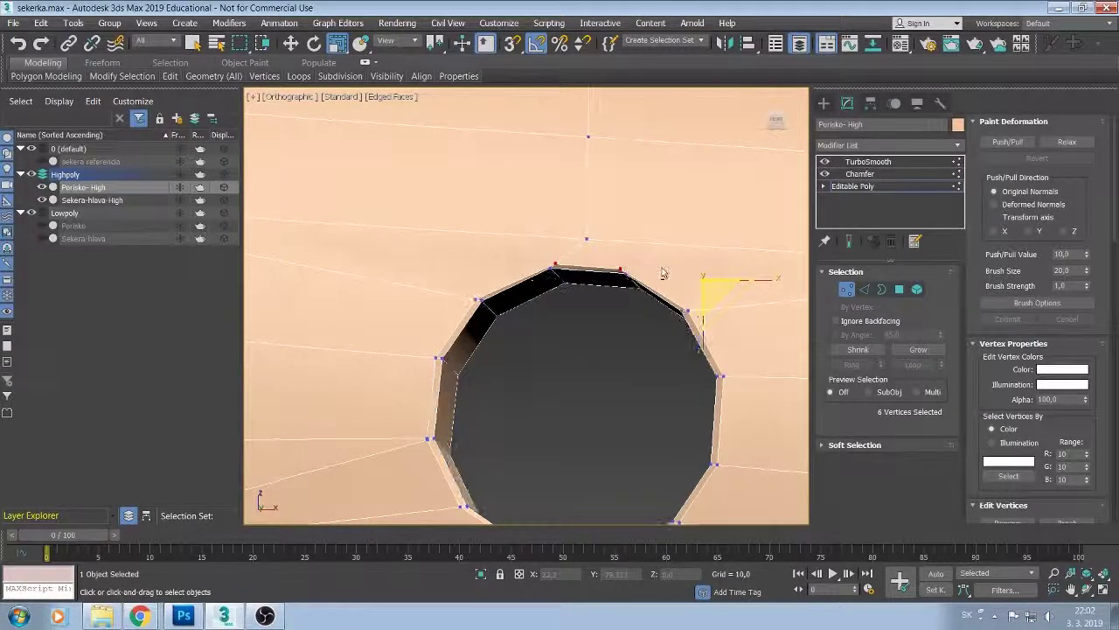
scroll(663, 265, "up", 3)
scroll(662, 279, "up", 2)
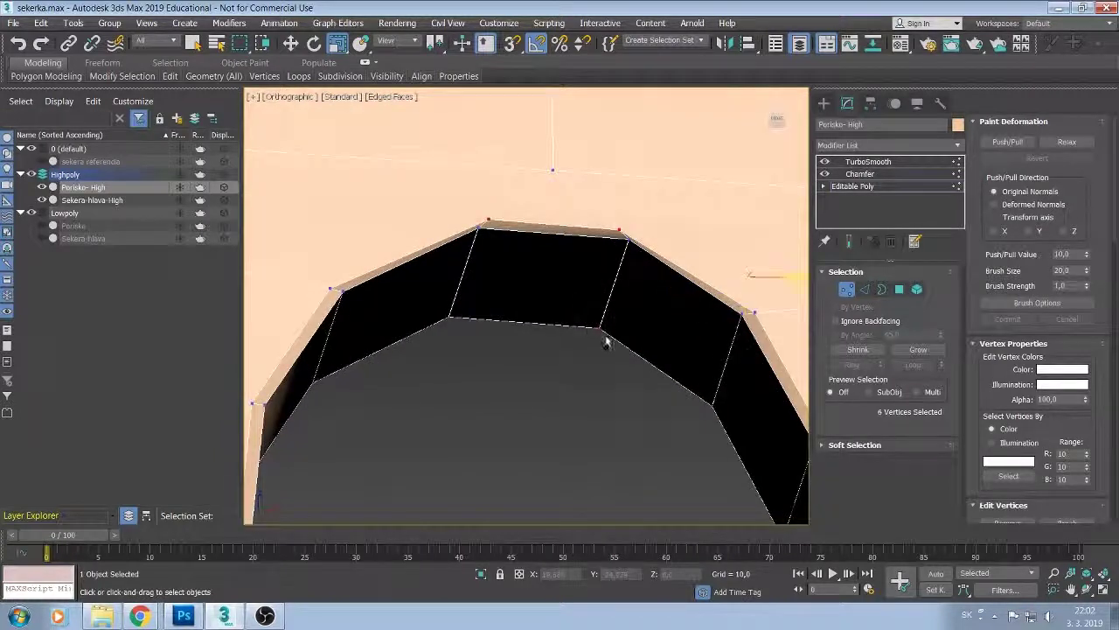
mouse_move(579, 308)
middle_mouse_down("alt")
mouse_move(773, 210)
mouse_move(752, 223)
middle_mouse_up("alt")
left_click_drag(752, 222, 749, 218)
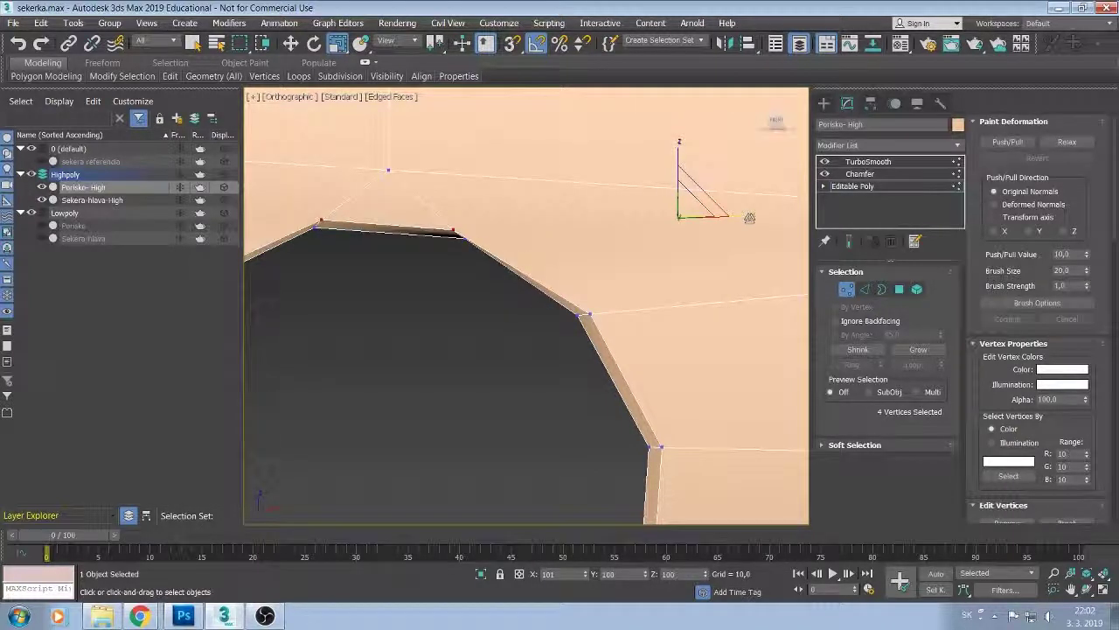
Nudge the top rim's right and left corner vertices slightly along X.
left_click(454, 232)
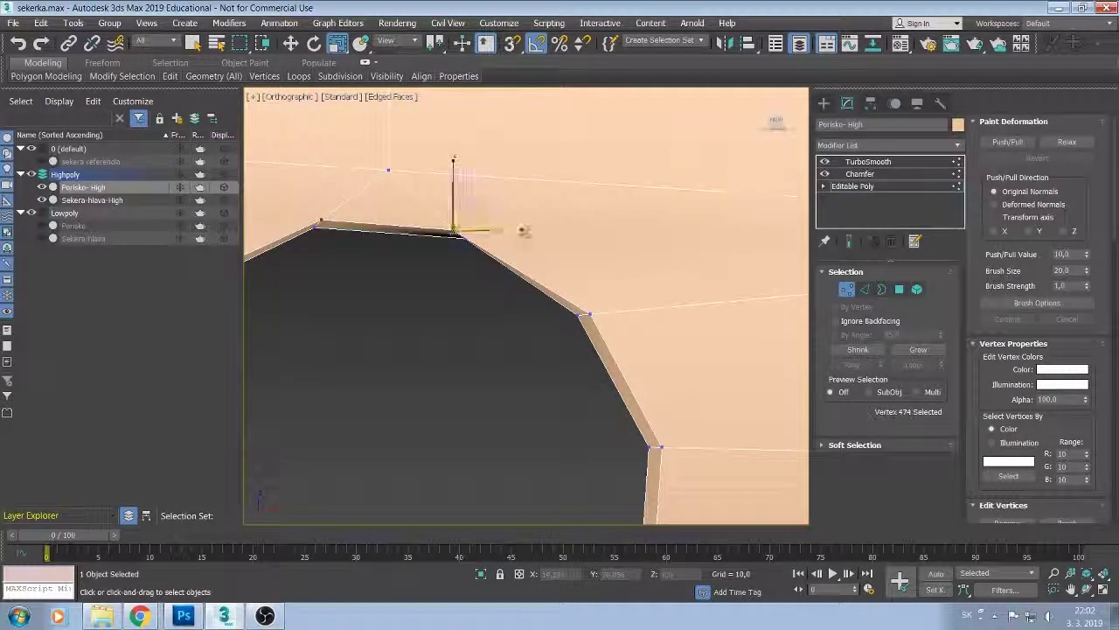
key("w")
left_click_drag(520, 230, 528, 227)
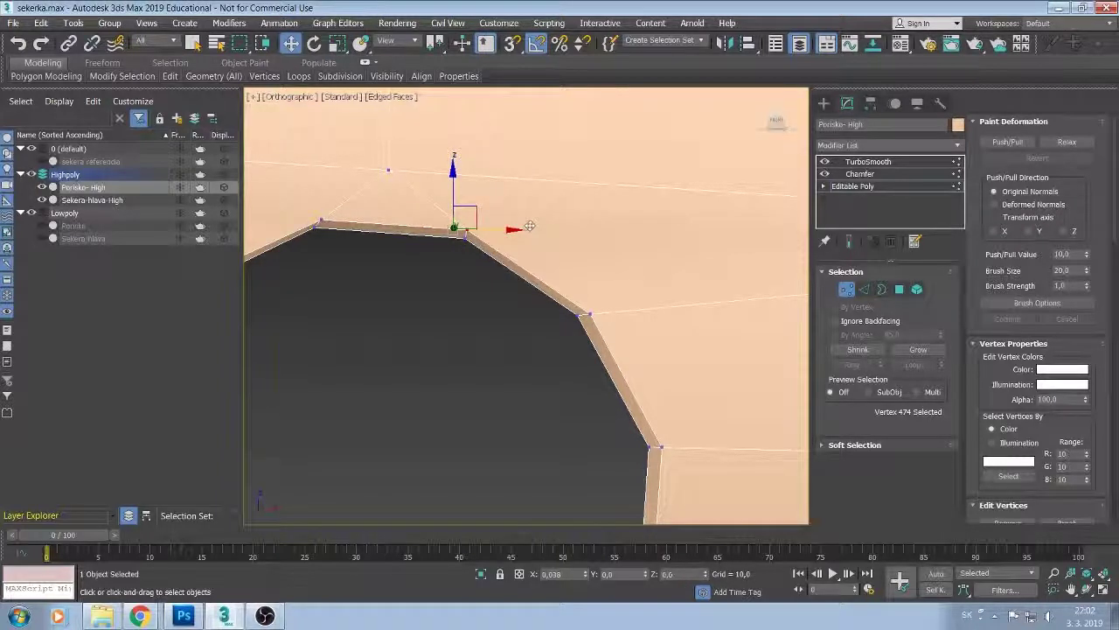
left_click(320, 224)
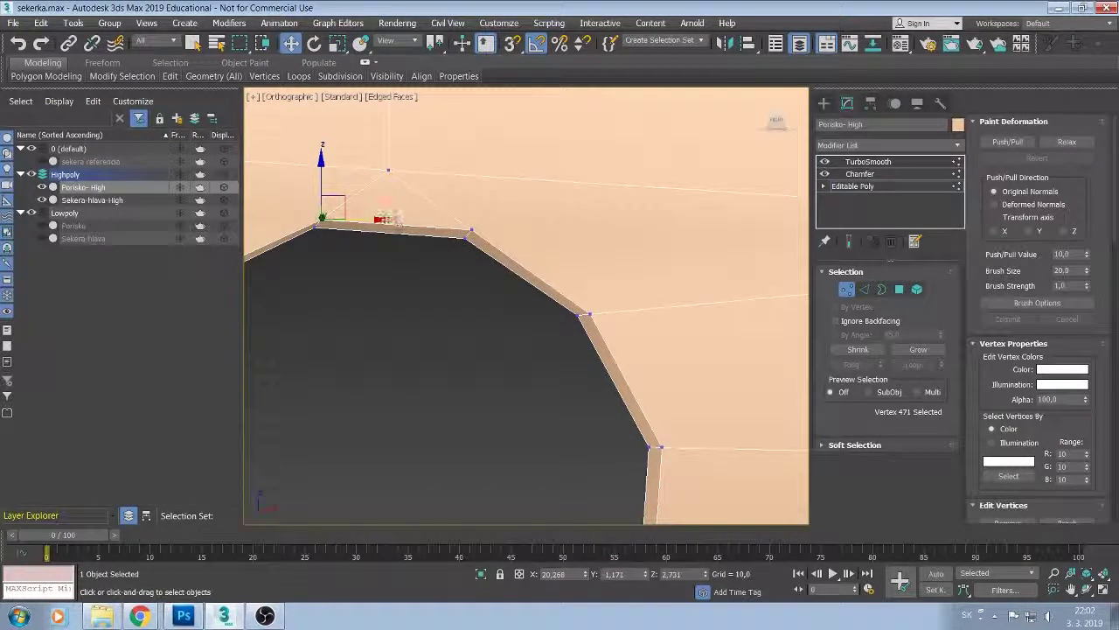
left_click_drag(382, 217, 378, 217)
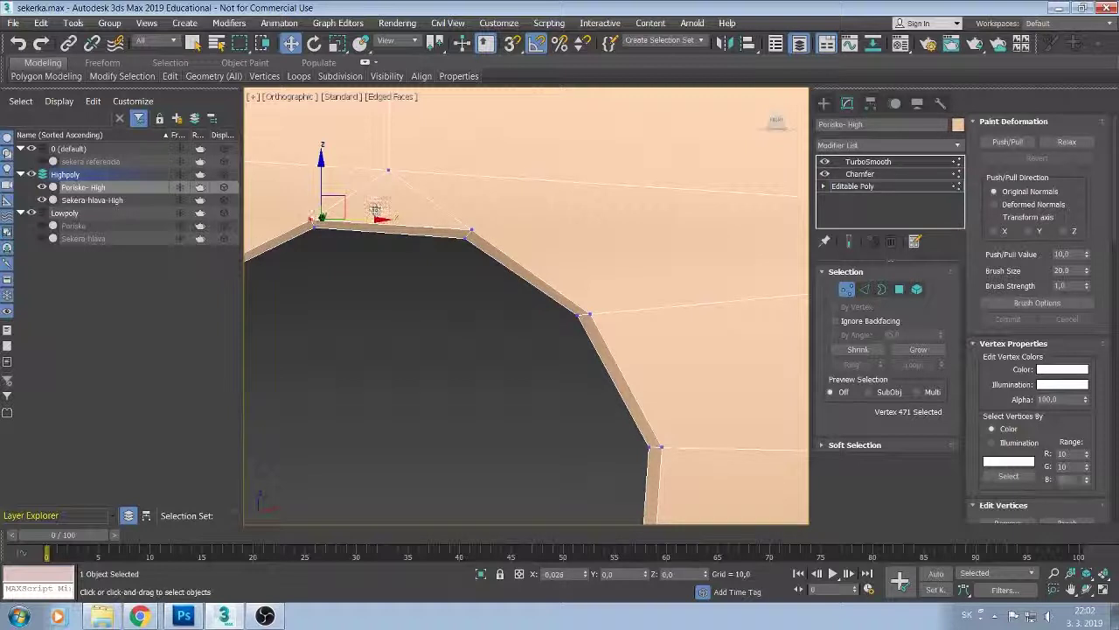
Nudge the lower rim's right and left corner vertices slightly along X.
mouse_move(372, 208)
middle_mouse_down("alt")
mouse_move(562, 429)
mouse_move(540, 427)
middle_mouse_up("alt")
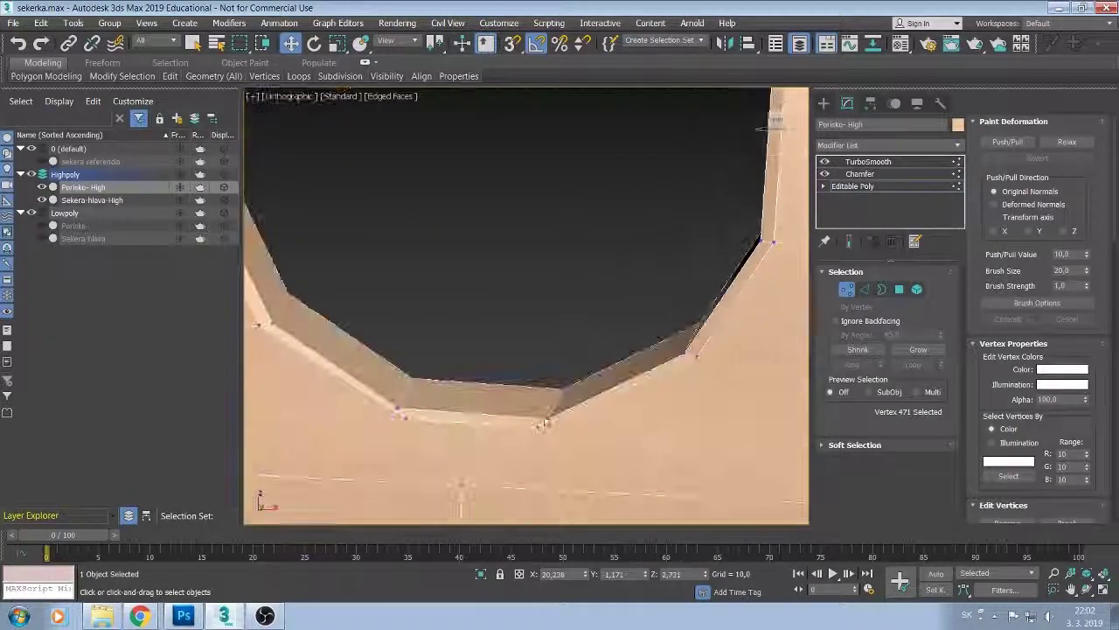
left_click(540, 426)
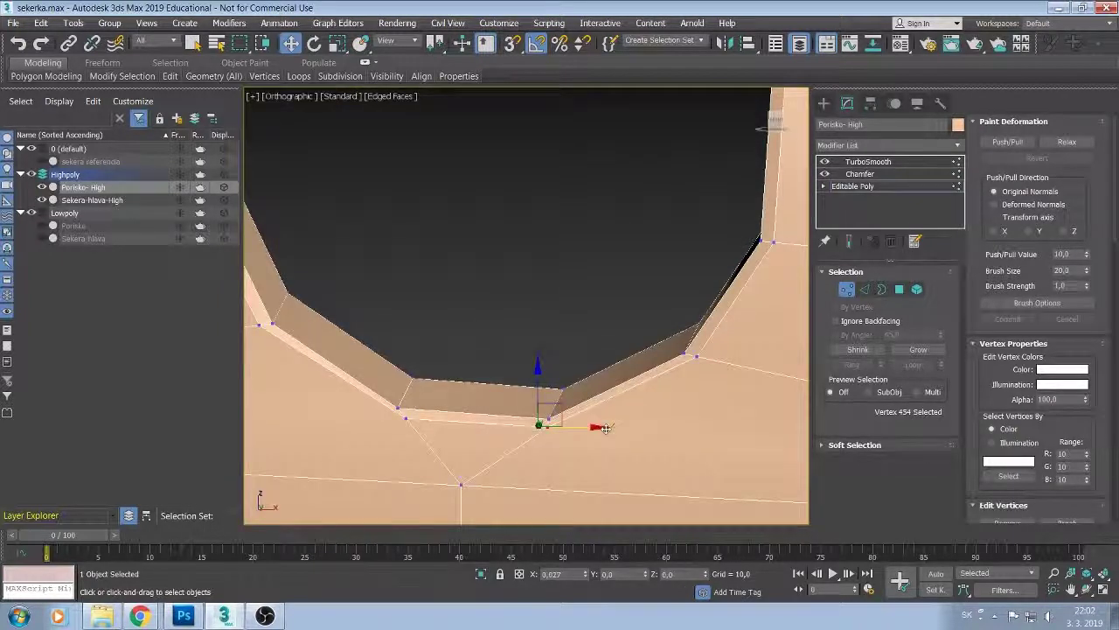
left_click_drag(606, 428, 617, 426)
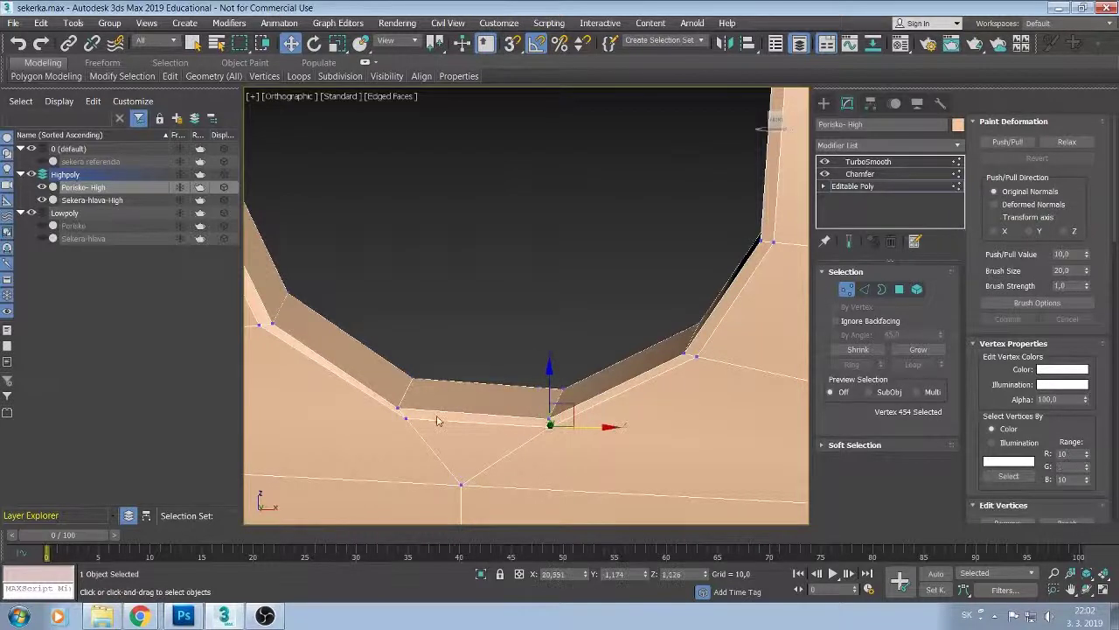
left_click(407, 415)
left_click_drag(469, 421, 453, 420)
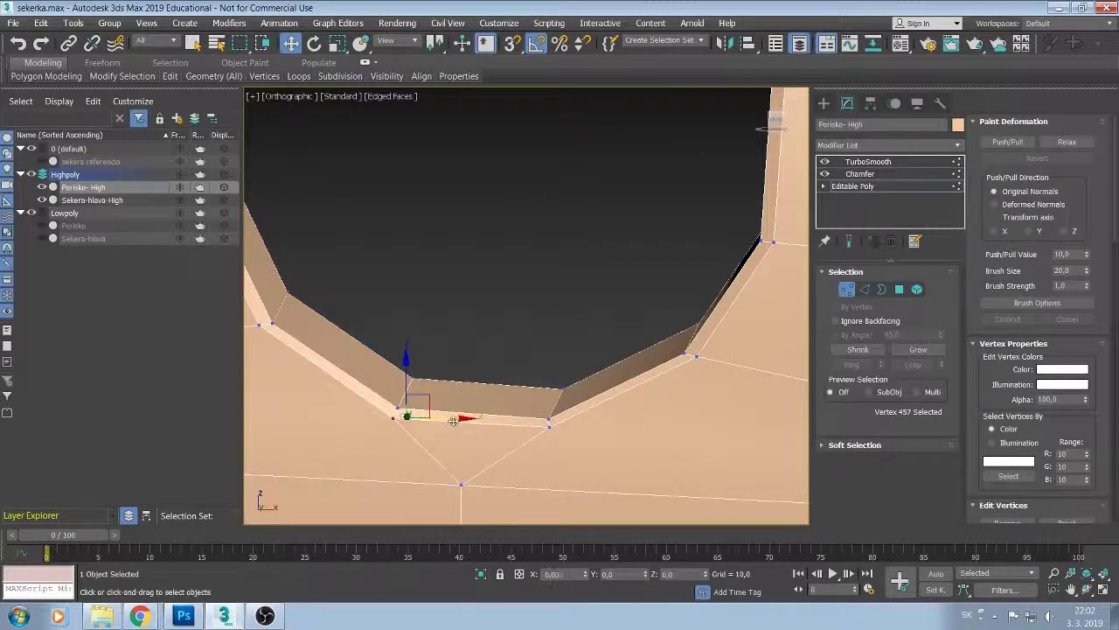
Orbit around the hole to check the lower edge, then switch to Edge level.
scroll(451, 419, "down", 5)
middle_click_drag(451, 419, 463, 396, "alt")
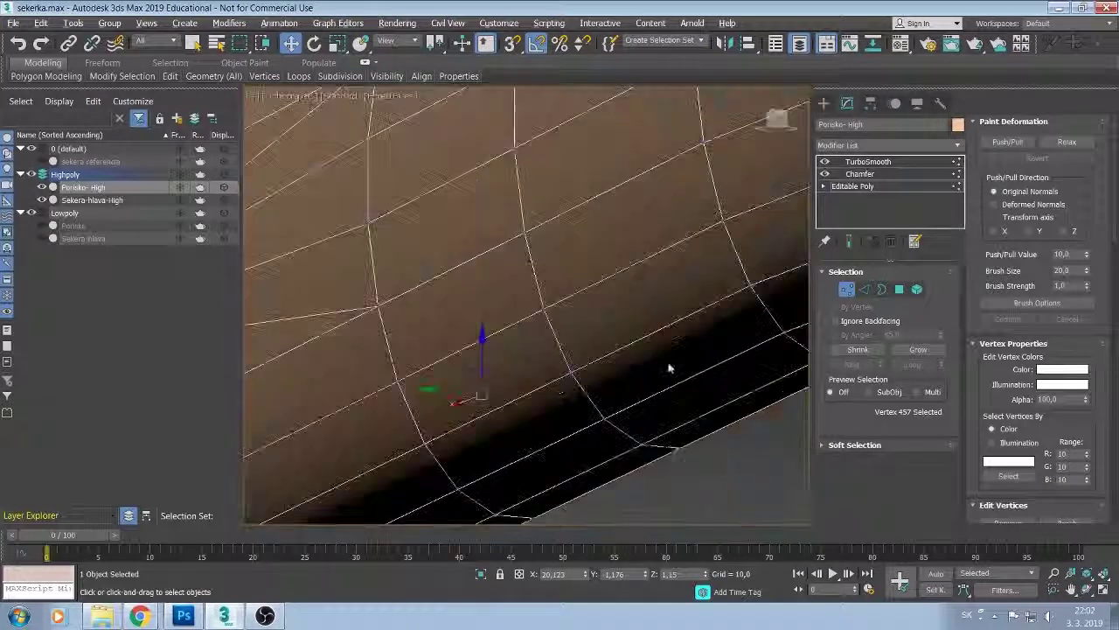
scroll(464, 395, "up", 5)
scroll(499, 400, "up", 4)
scroll(513, 295, "up", 2)
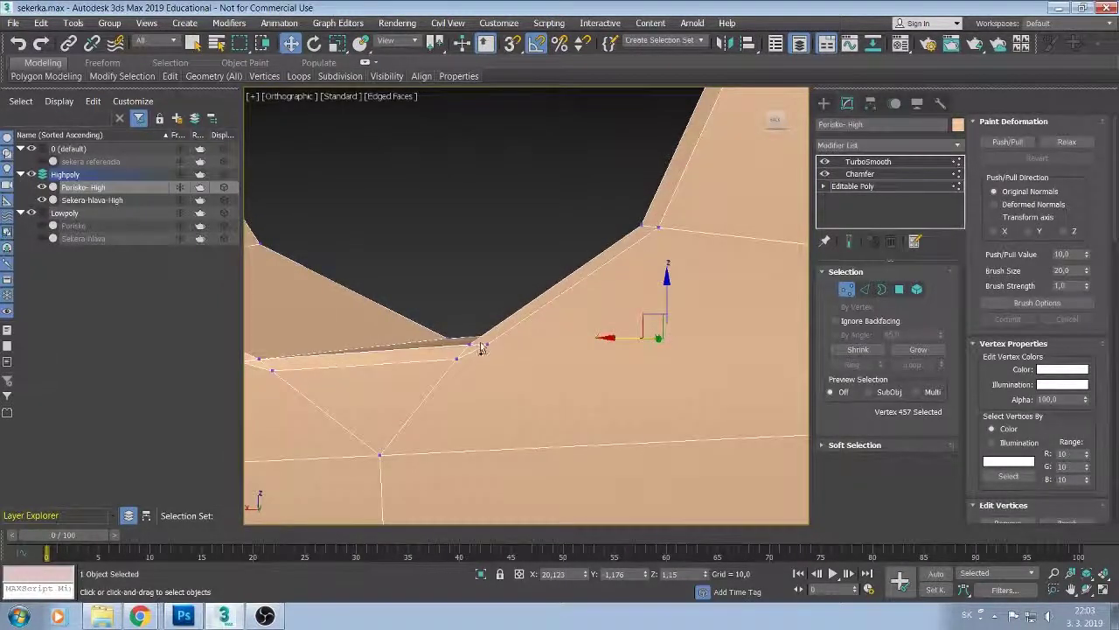
left_click(481, 347)
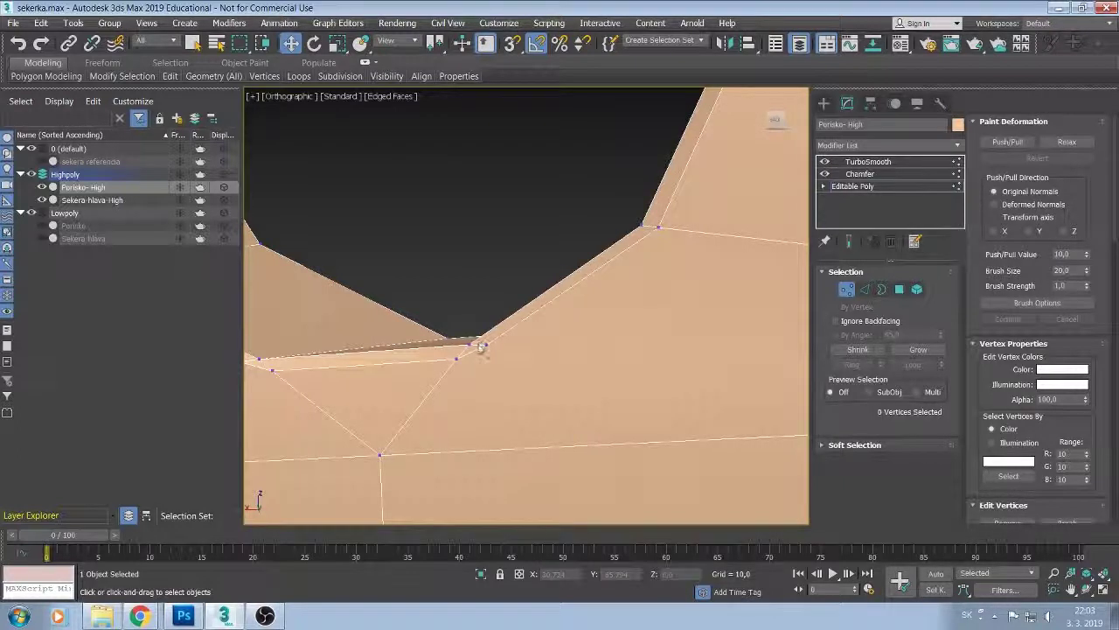
middle_click_drag(477, 347, 517, 363, "alt")
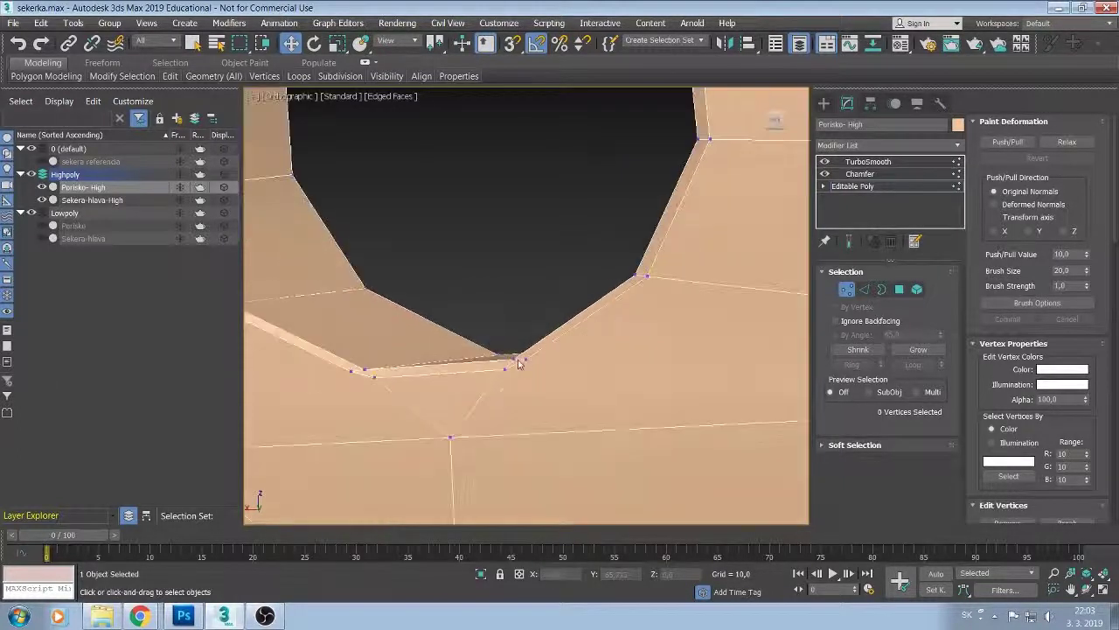
scroll(358, 374, "down", 2)
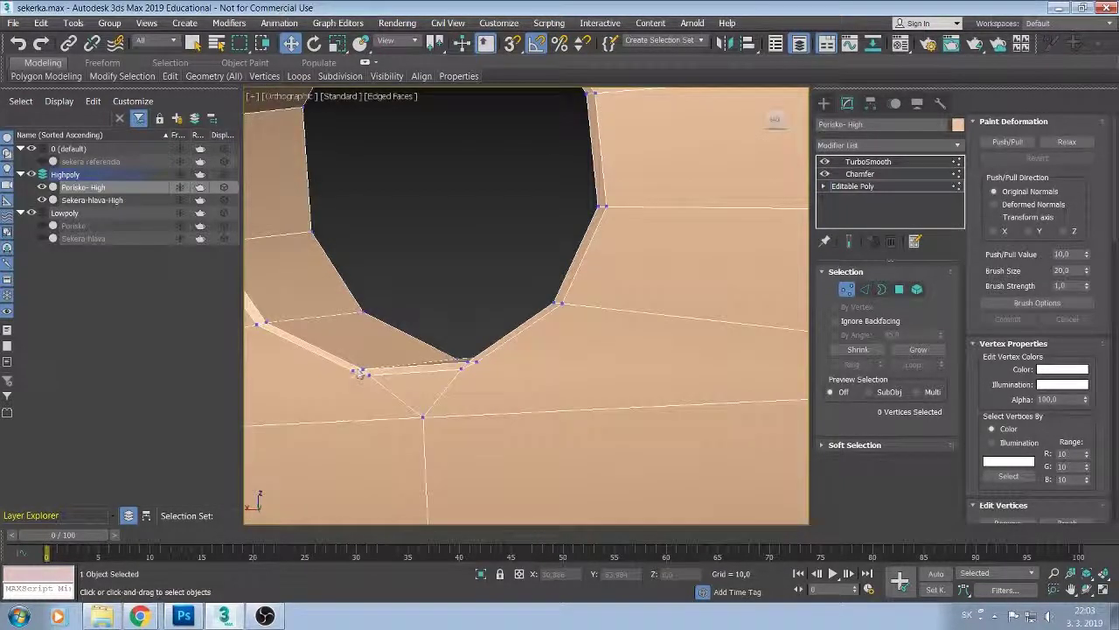
middle_click_drag(394, 372, 442, 315, "alt")
left_click(453, 278)
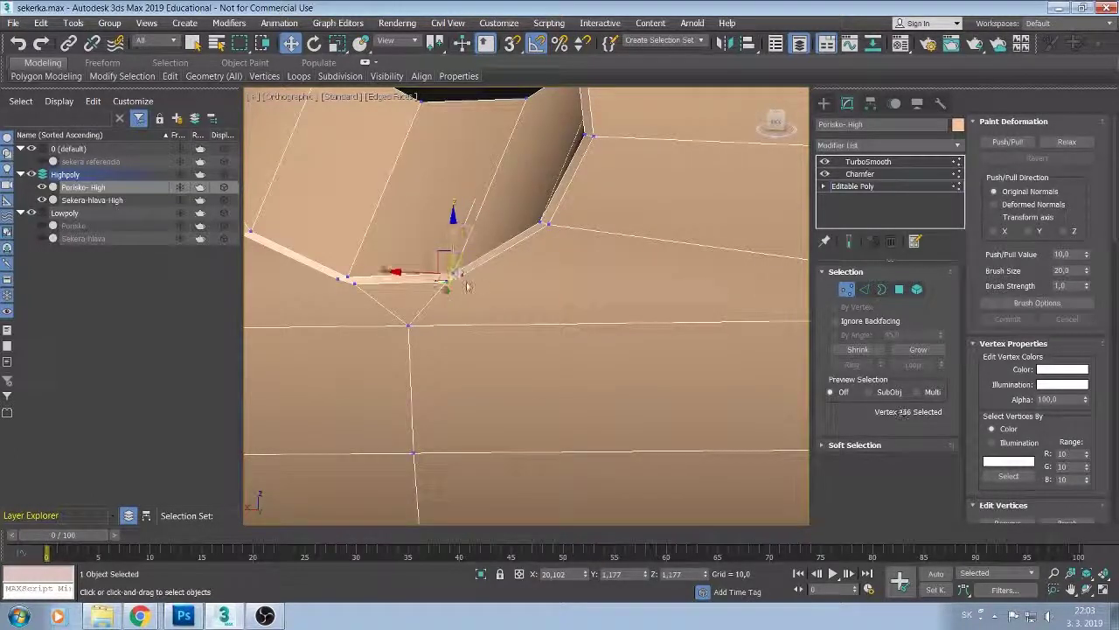
left_click(461, 274)
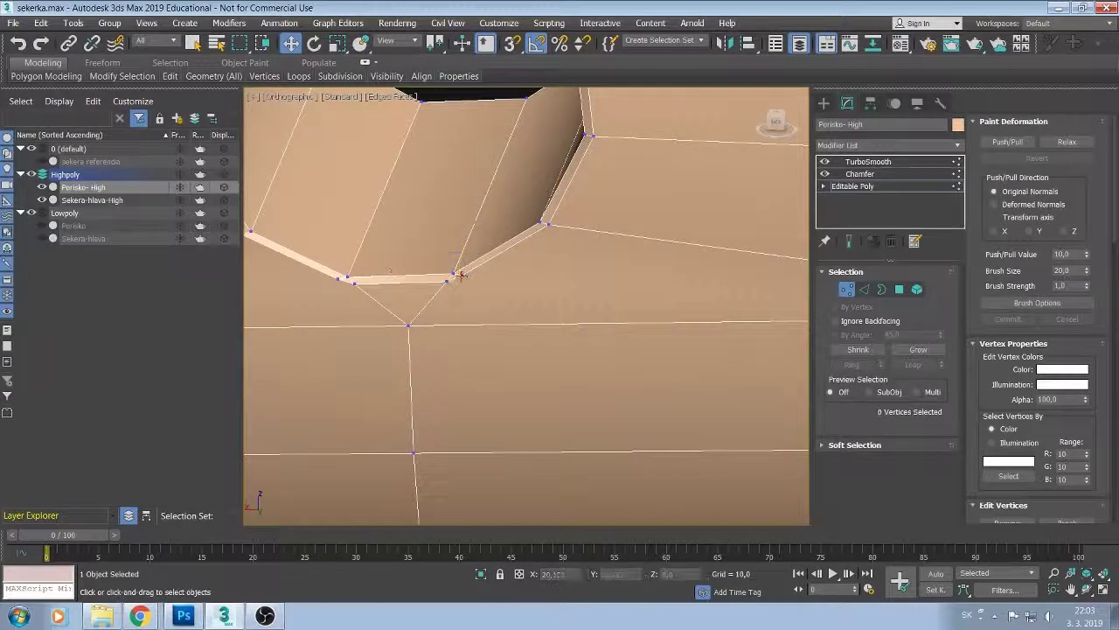
key("2")
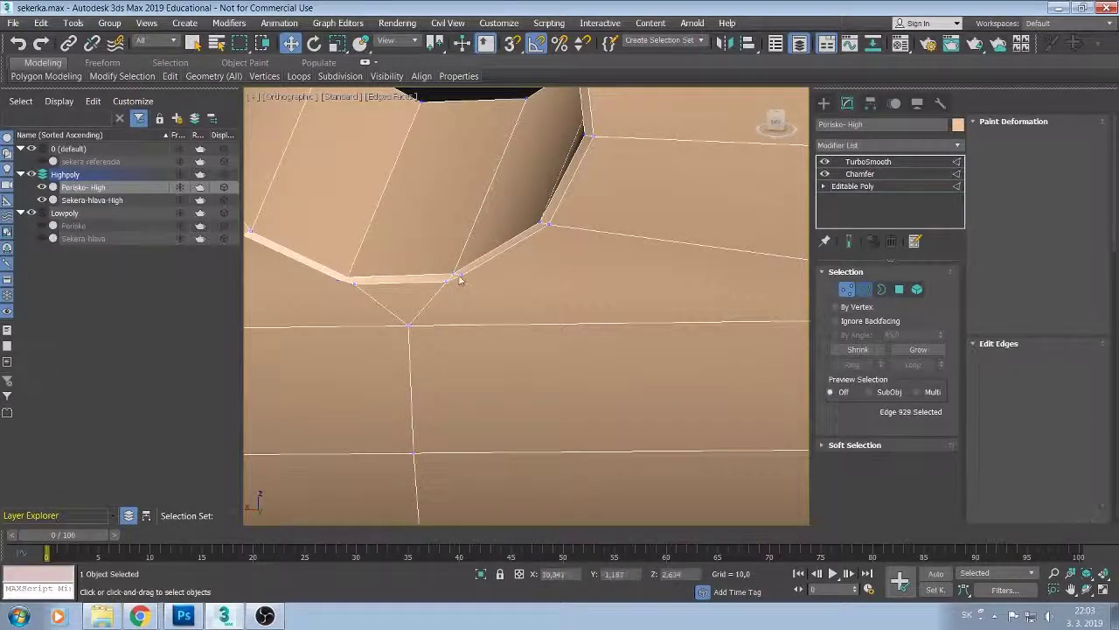
left_click(452, 278)
left_click(442, 292)
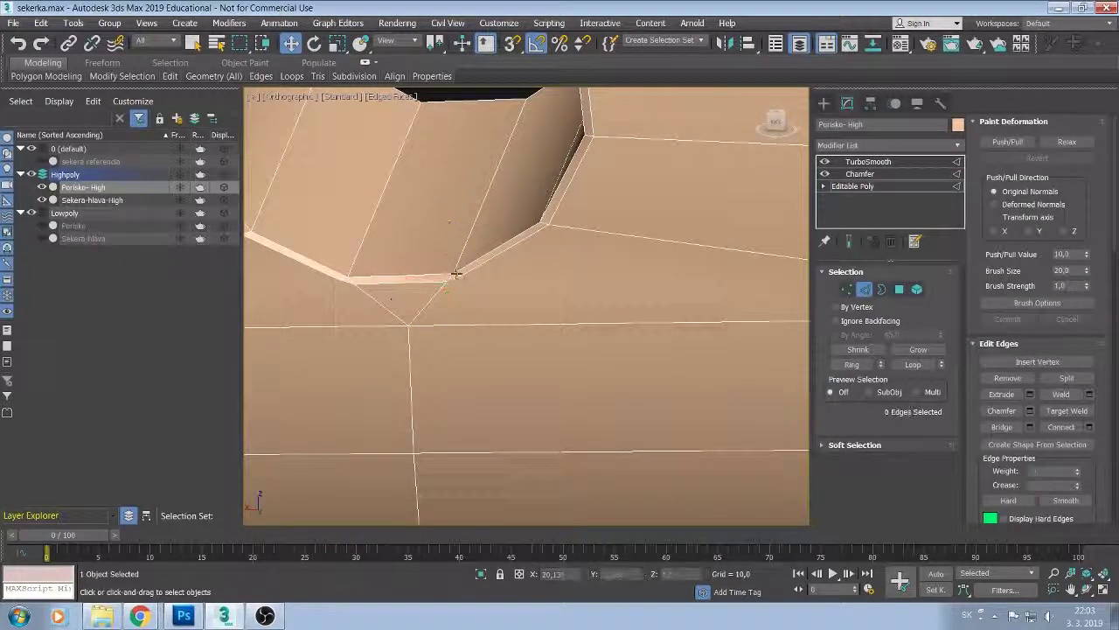
left_click(451, 279)
left_click(339, 275, "ctrl")
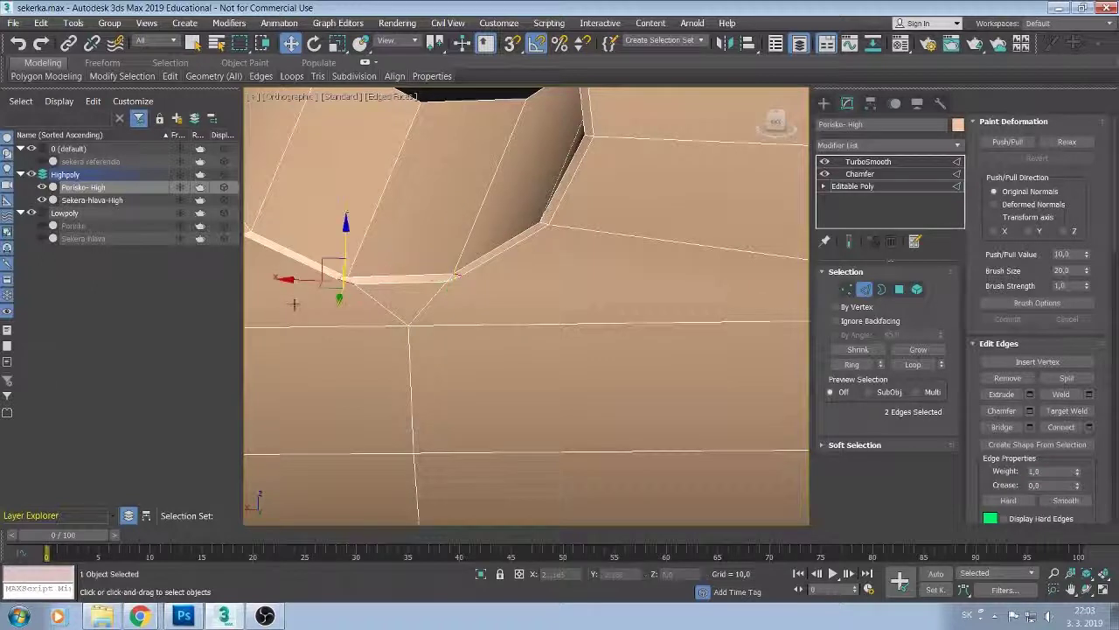
left_click(343, 279, "ctrl")
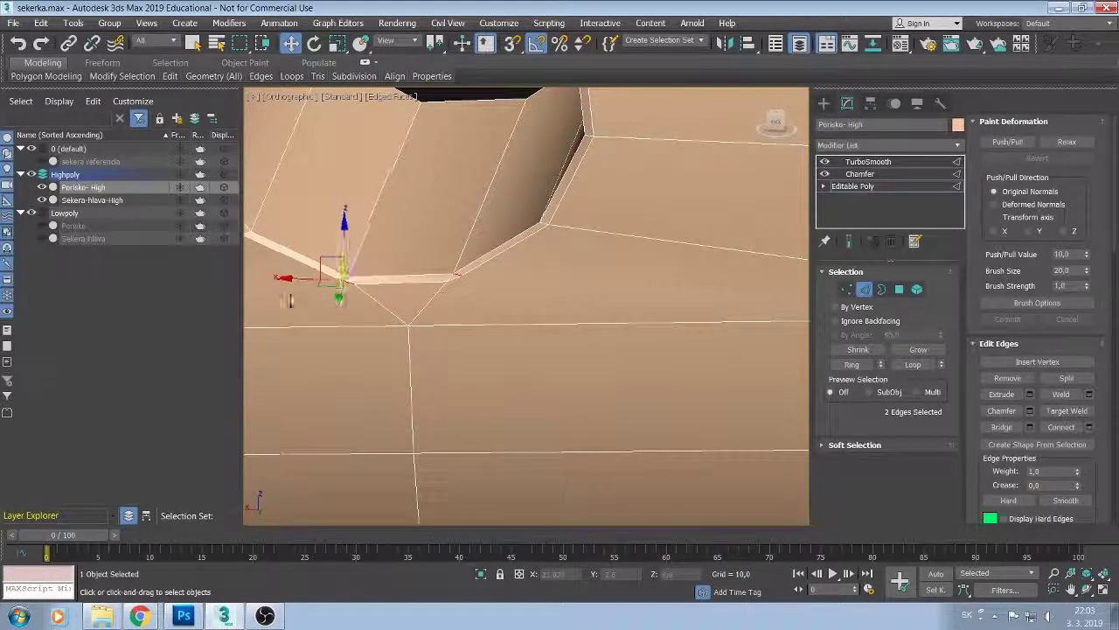
left_click(349, 292, "alt")
left_click(396, 312)
mouse_move(393, 317)
middle_mouse_down("alt")
mouse_move(445, 312)
mouse_move(337, 315)
middle_mouse_up("alt")
mouse_move(568, 300)
middle_mouse_down("alt")
mouse_move(580, 329)
mouse_move(481, 313)
middle_mouse_up("alt")
scroll(465, 330, "up", 3)
scroll(463, 329, "up", 4)
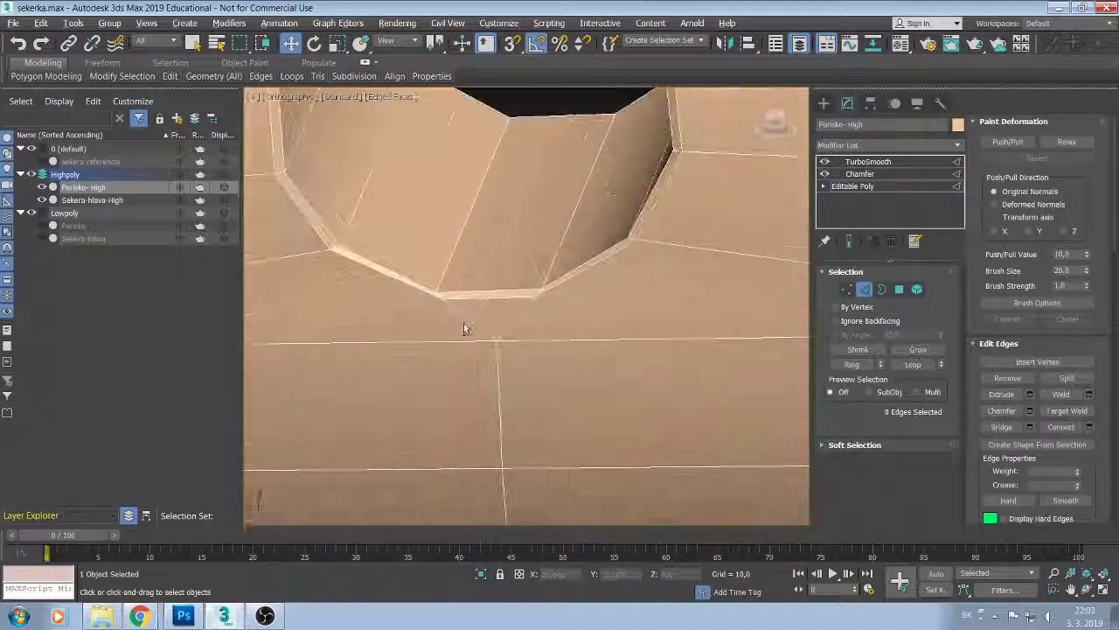
scroll(464, 328, "up", 3)
left_click(438, 297)
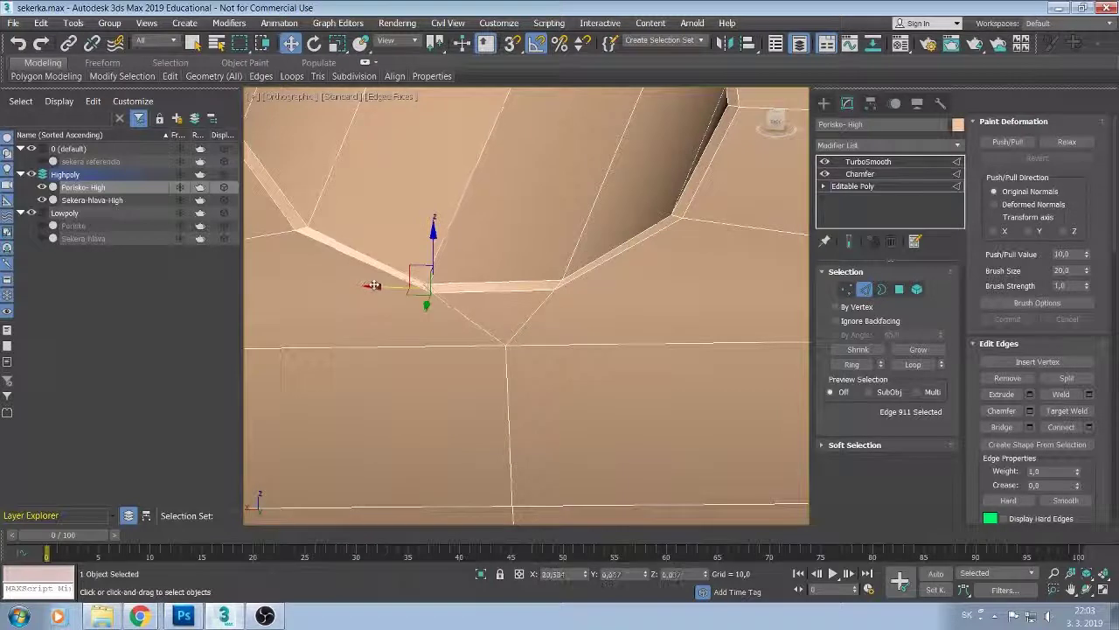
key("1")
Slide two lower-rim vertices left along X.
left_click(436, 288)
left_click_drag(437, 296, 370, 289)
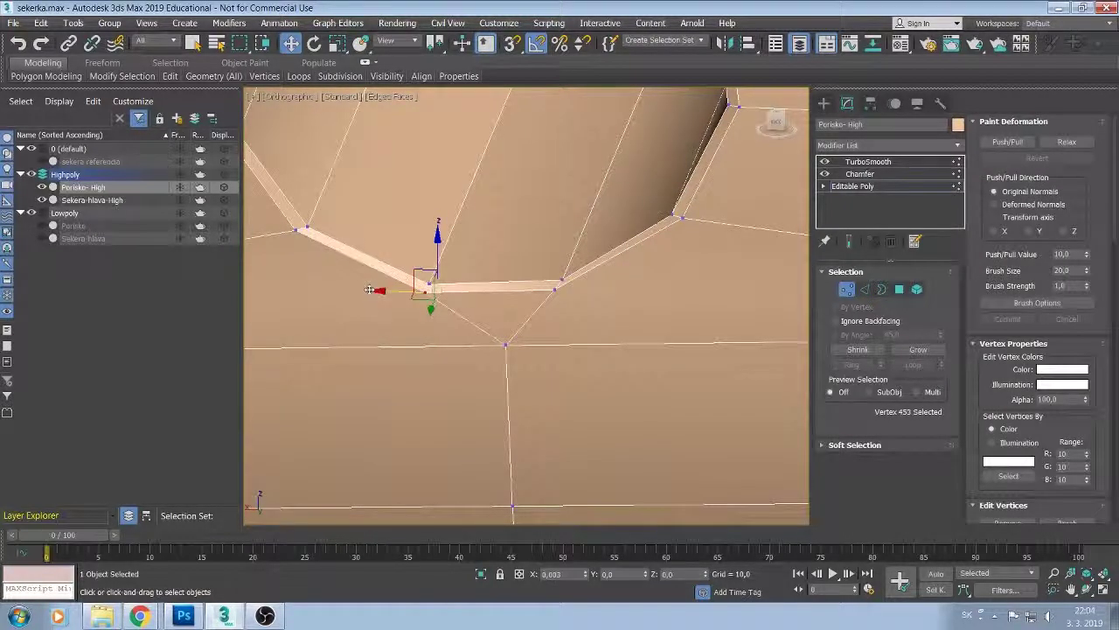
left_click_drag(557, 287, 507, 289)
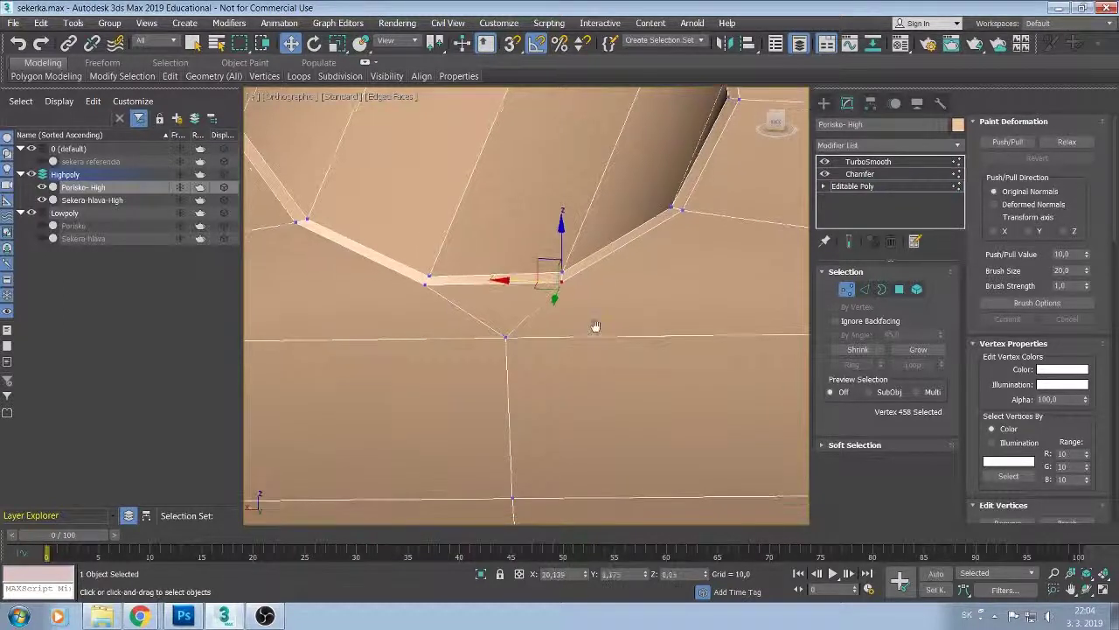
mouse_move(595, 324)
middle_mouse_down("alt")
mouse_move(604, 291)
mouse_move(568, 245)
mouse_move(538, 313)
middle_mouse_up("alt")
scroll(605, 291, "down", 5)
scroll(545, 257, "up", 5)
scroll(499, 233, "up", 4)
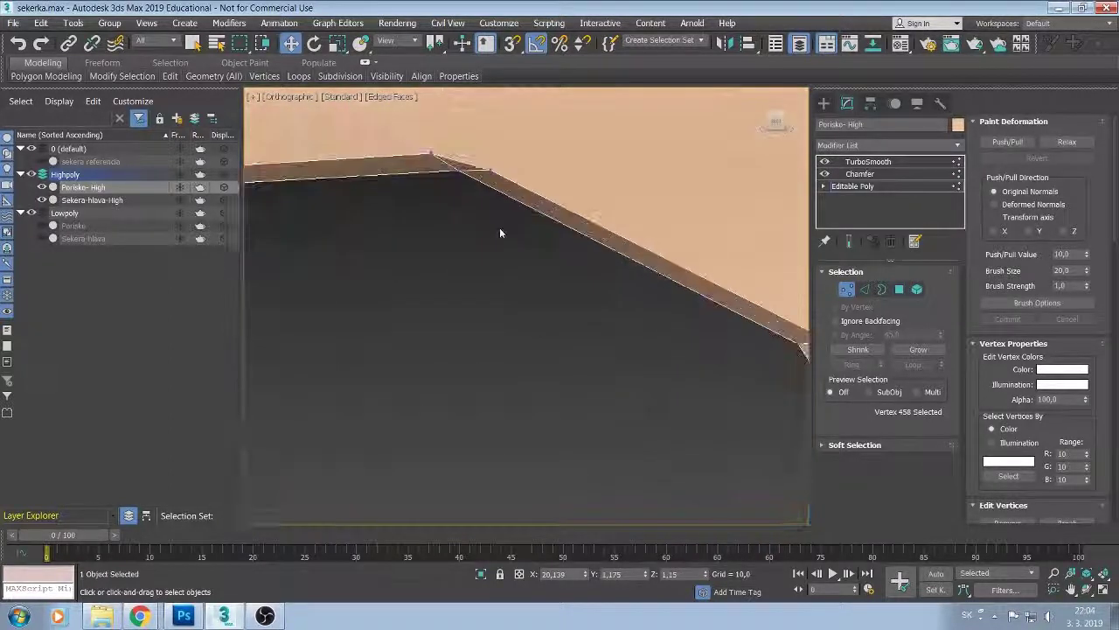
mouse_move(499, 232)
middle_mouse_down()
mouse_move(537, 295)
mouse_move(523, 201)
middle_mouse_up()
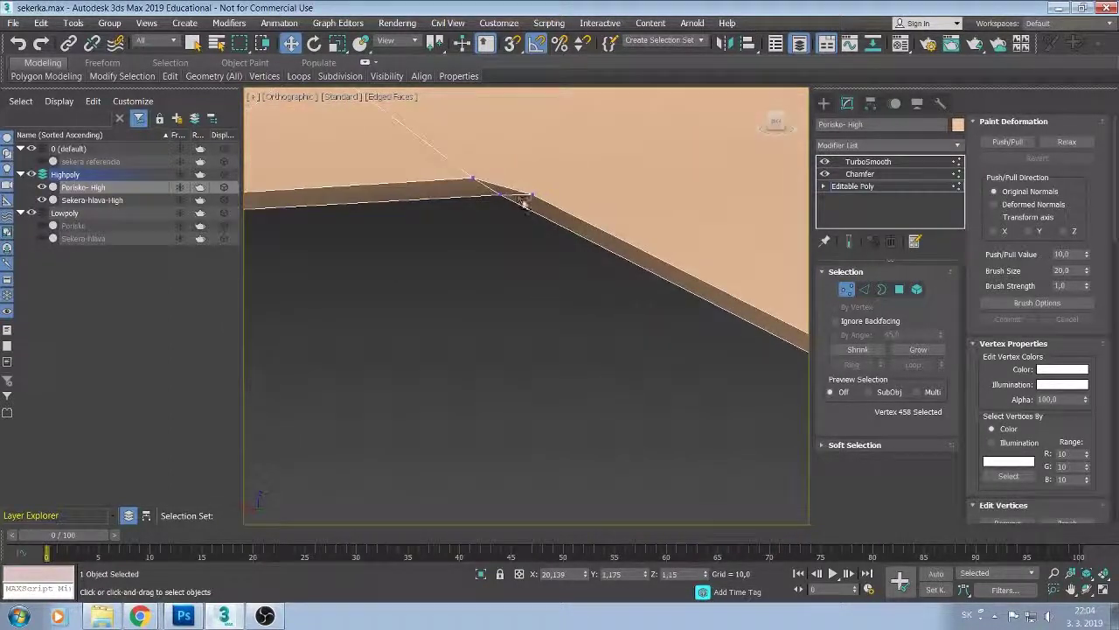
Slide the left corner vertex of the hole's top rim left along X.
left_click(864, 290)
left_click(513, 193)
middle_click_drag(513, 193, 630, 257, "alt")
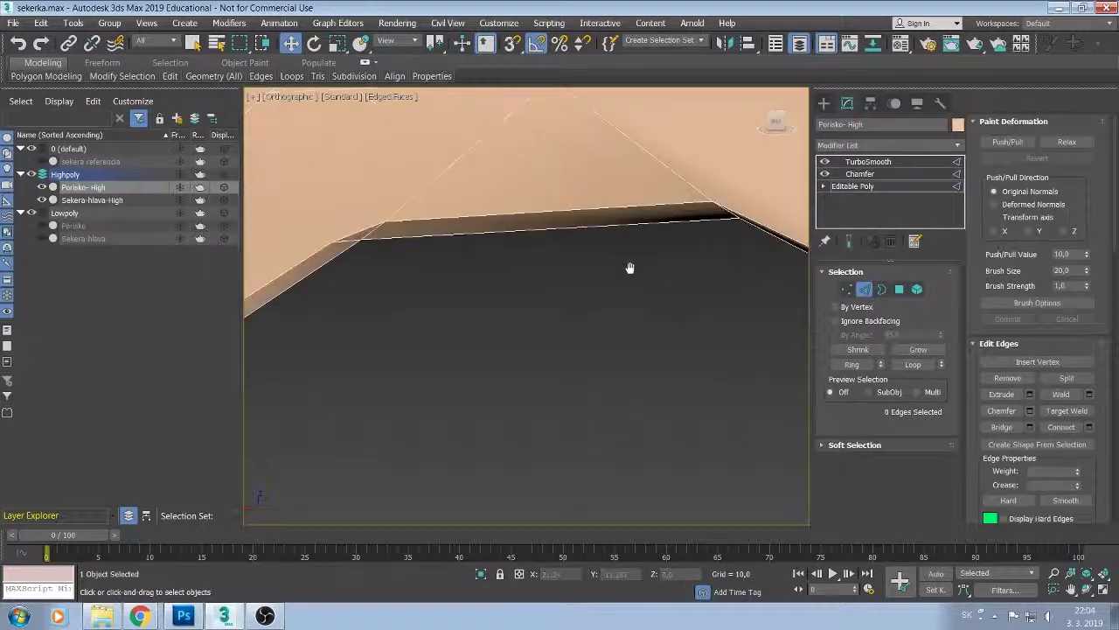
left_click(348, 245)
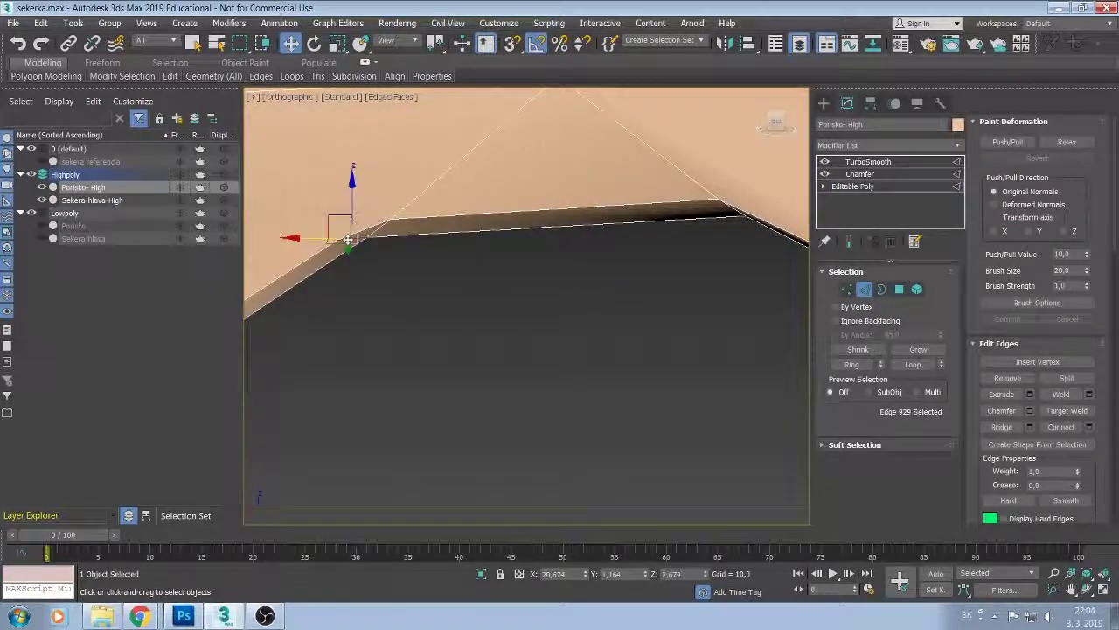
left_click(846, 290)
left_click(389, 220)
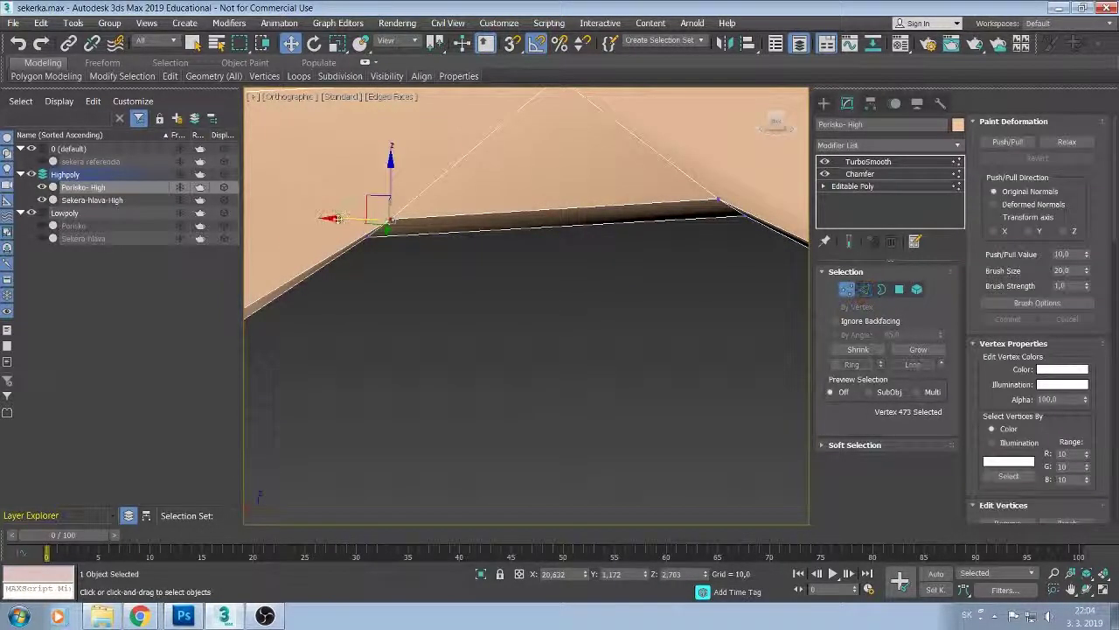
left_click_drag(341, 217, 314, 218)
middle_click_drag(310, 217, 431, 171, "alt")
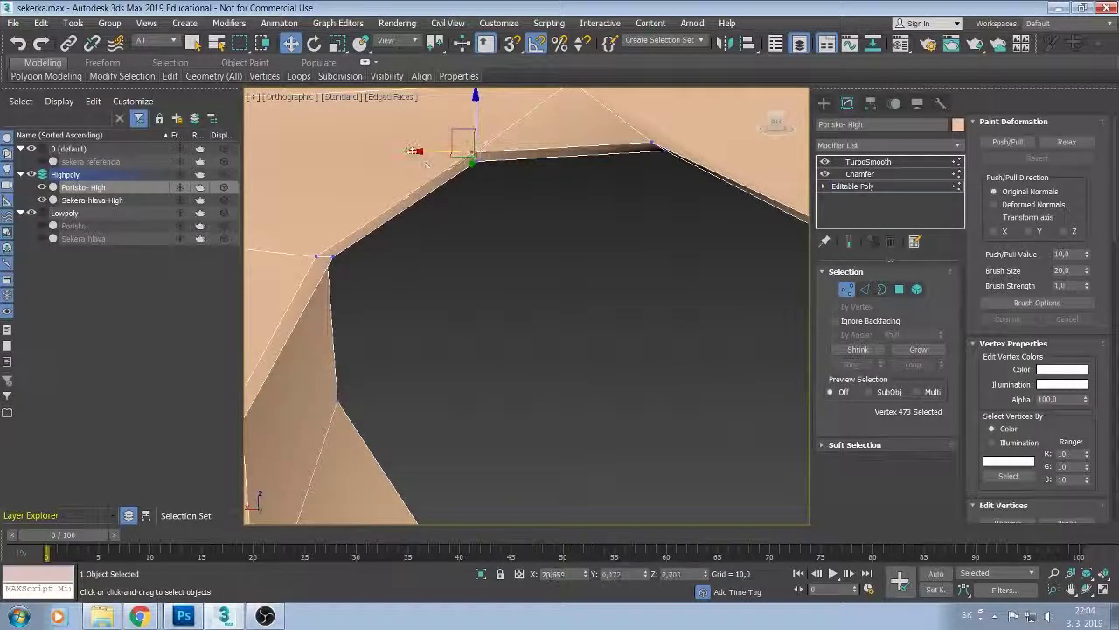
Move the vertex at the top edge's other end along X, undoing and redoing the adjustment.
left_click(654, 146)
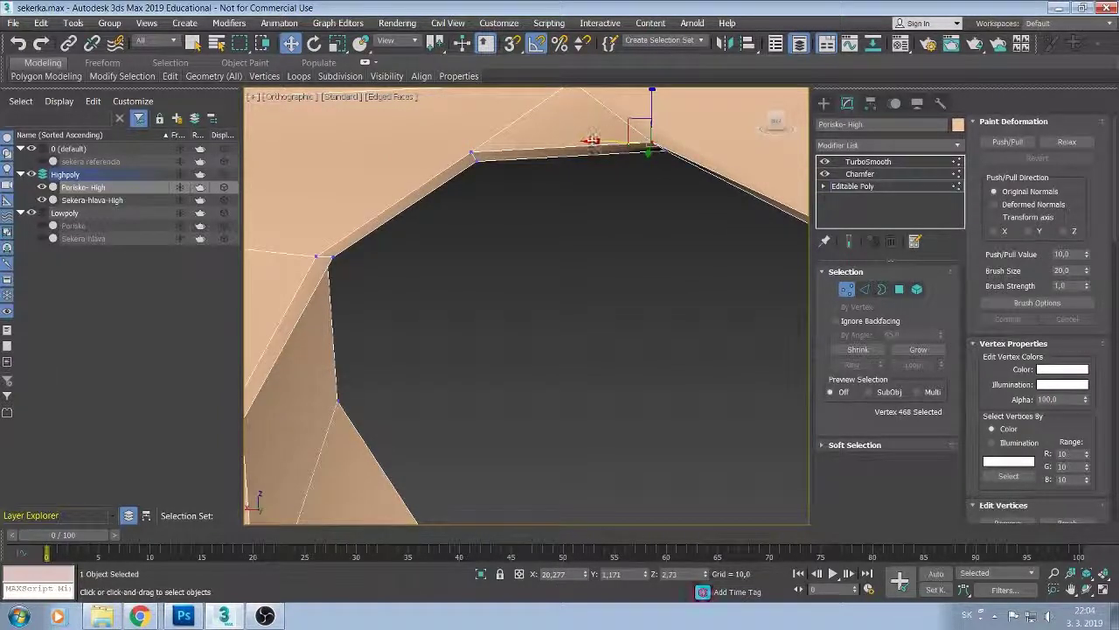
middle_click_drag(565, 217, 425, 204)
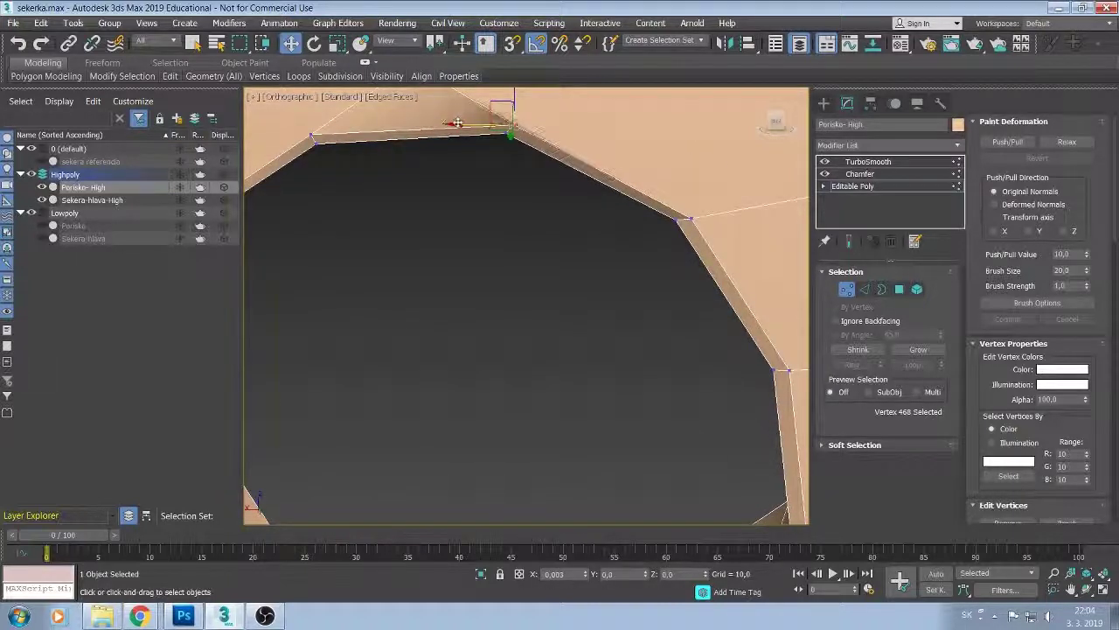
left_click_drag(453, 124, 508, 136)
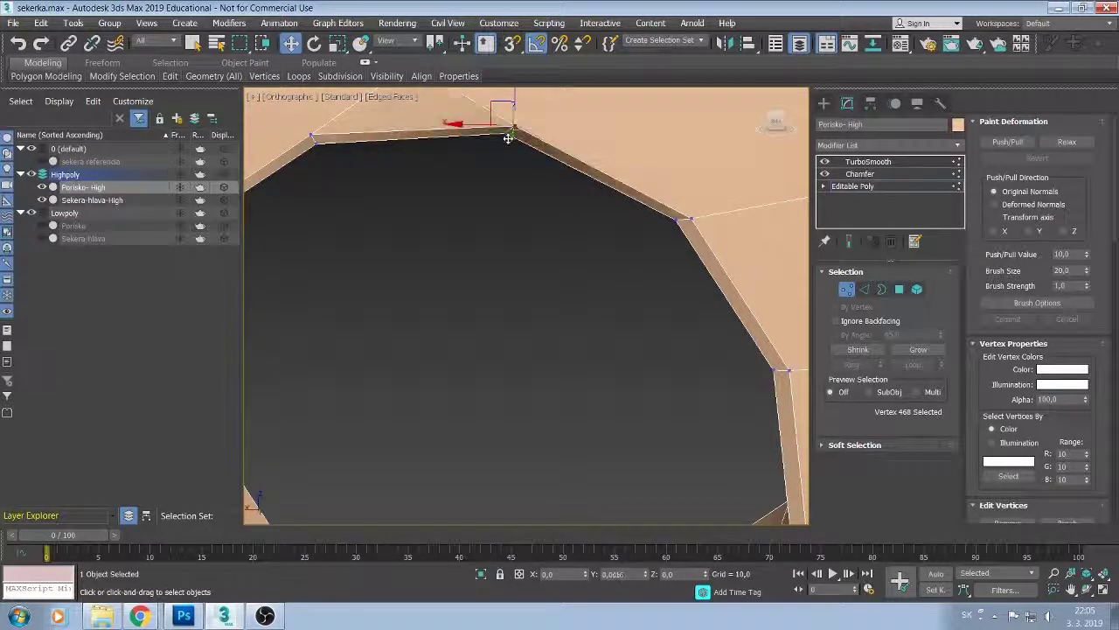
middle_click_drag(499, 142, 469, 301)
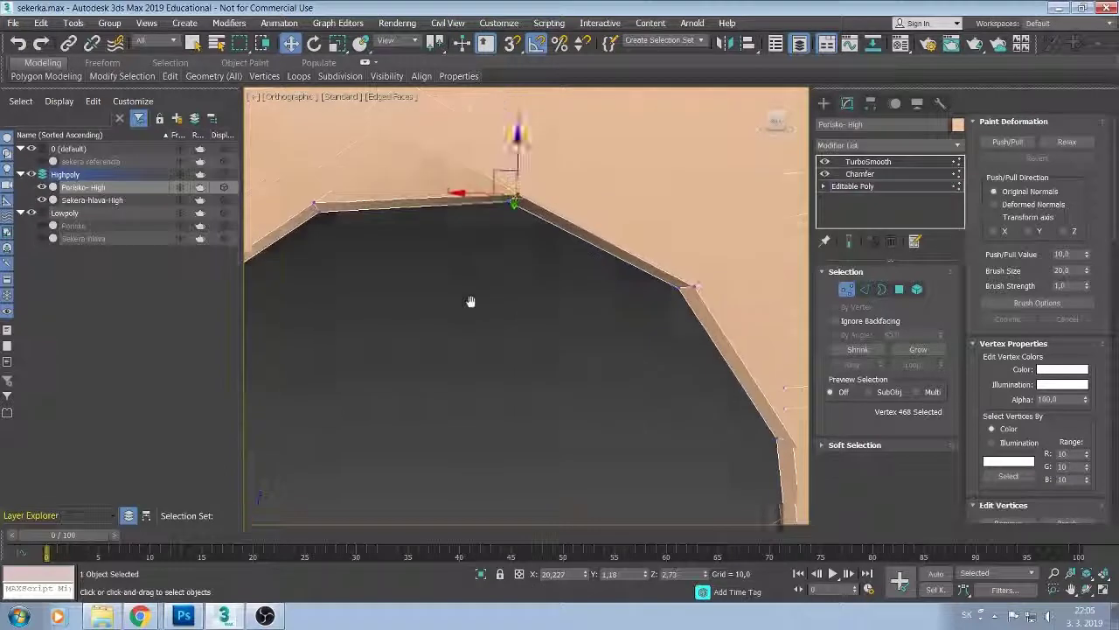
left_click(18, 44)
left_click(17, 44)
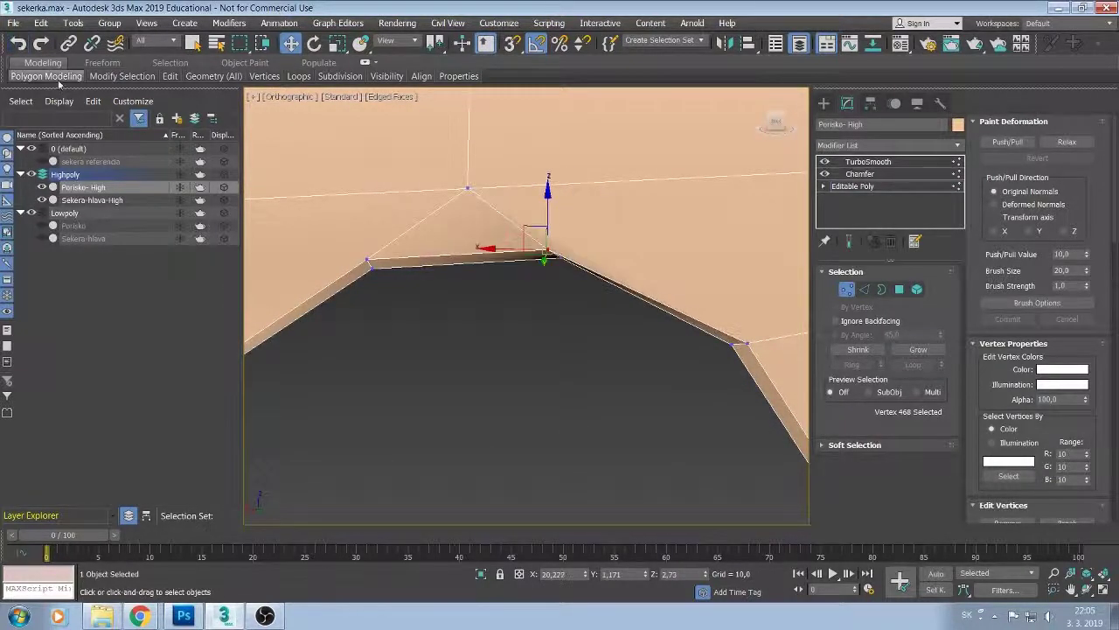
left_click_drag(496, 248, 514, 237)
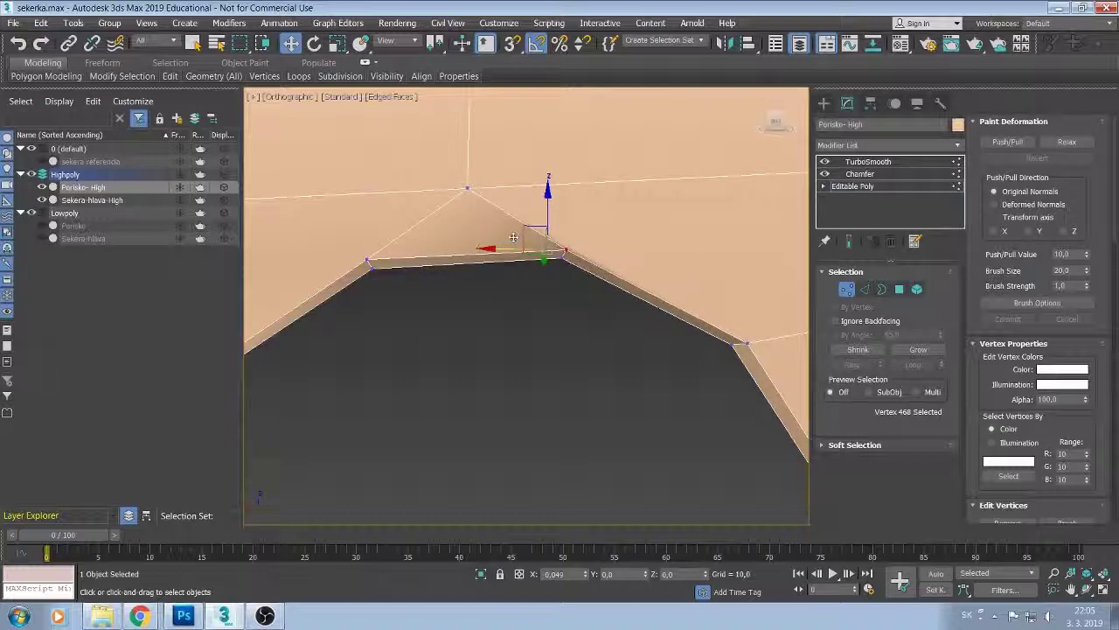
middle_click_drag(449, 301, 442, 306, "alt")
Deselect vertices, exit Vertex level and show the Chamfer and TurboSmooth result without wireframe.
key("shift+z")
key("ctrl+d")
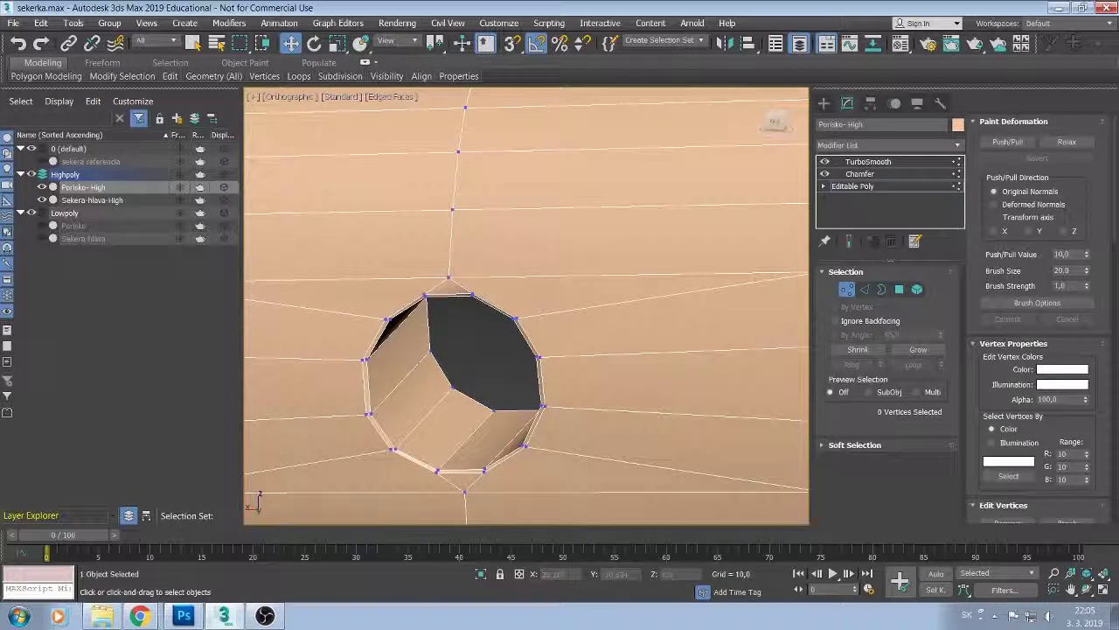
left_click(845, 175)
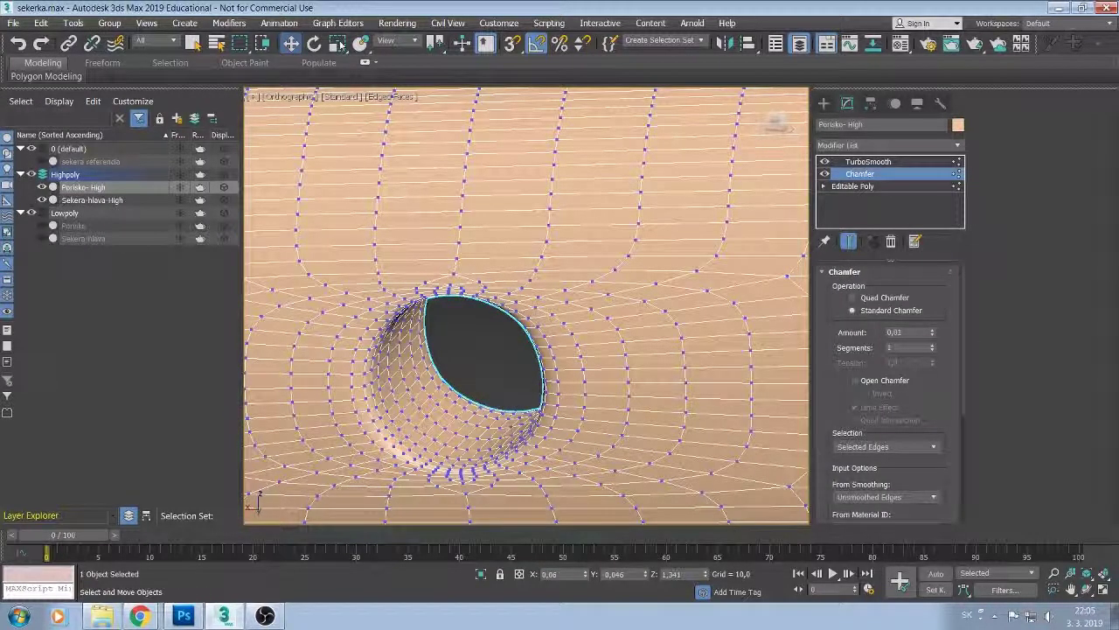
key("F4")
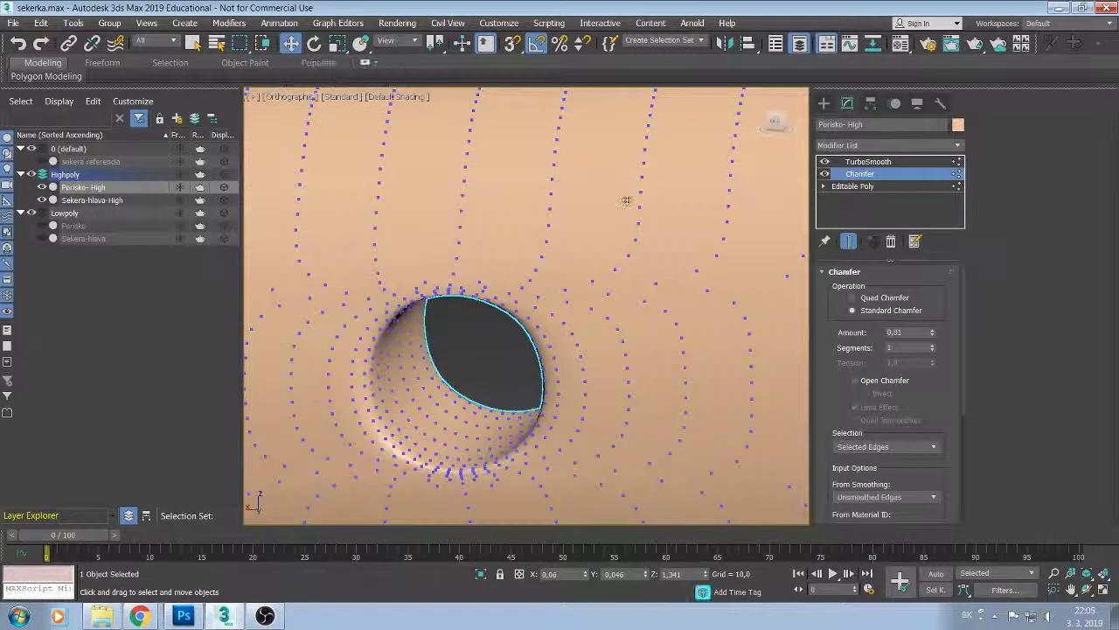
left_click(847, 162)
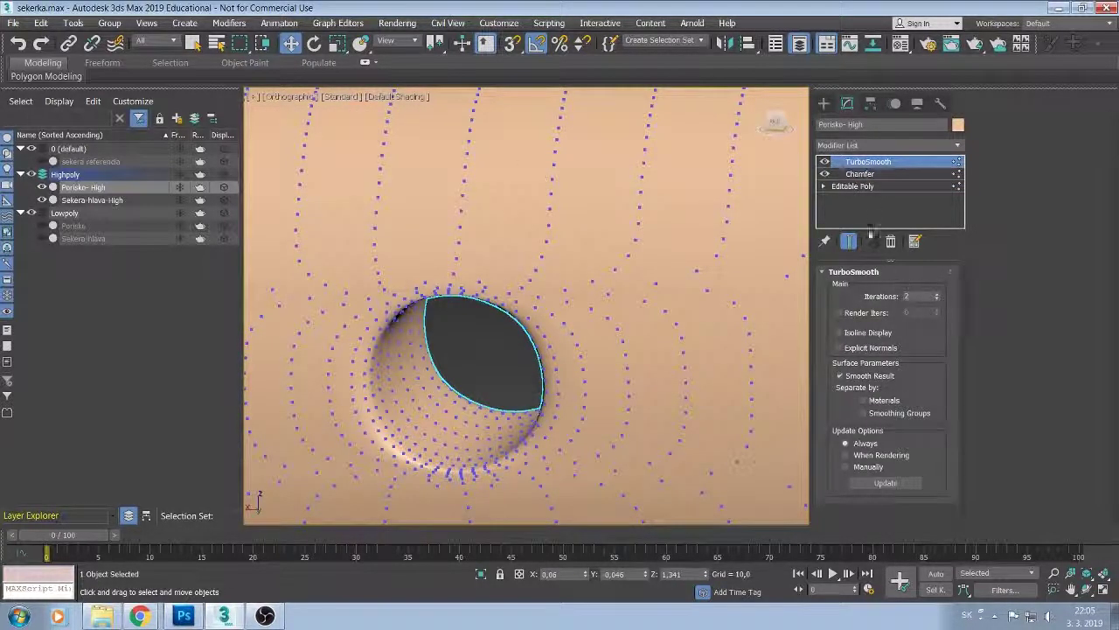
left_click(873, 189)
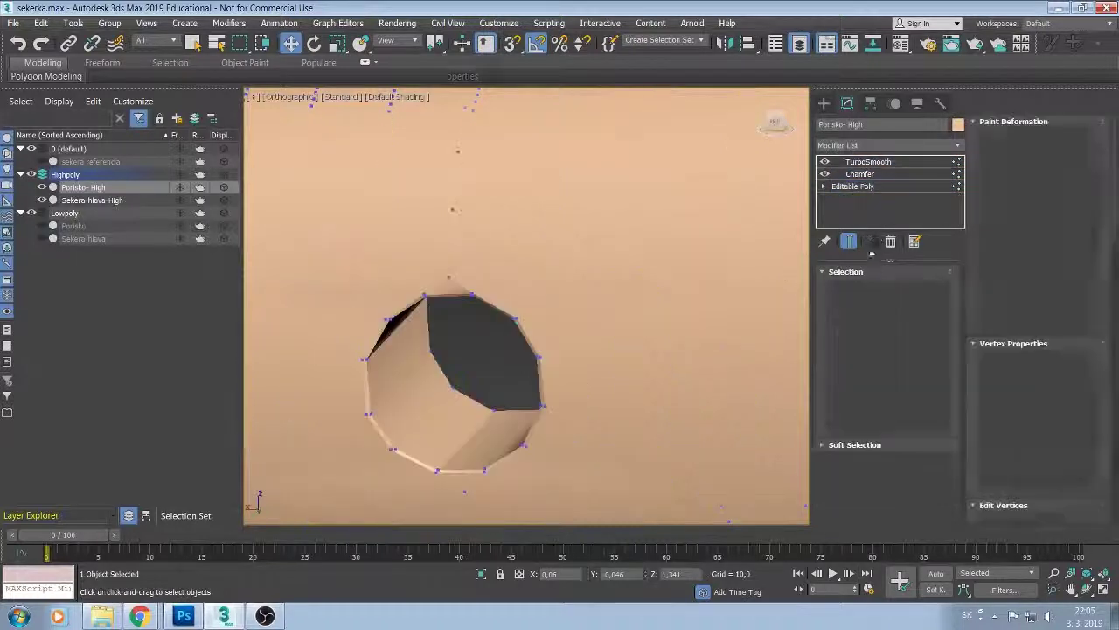
key("1")
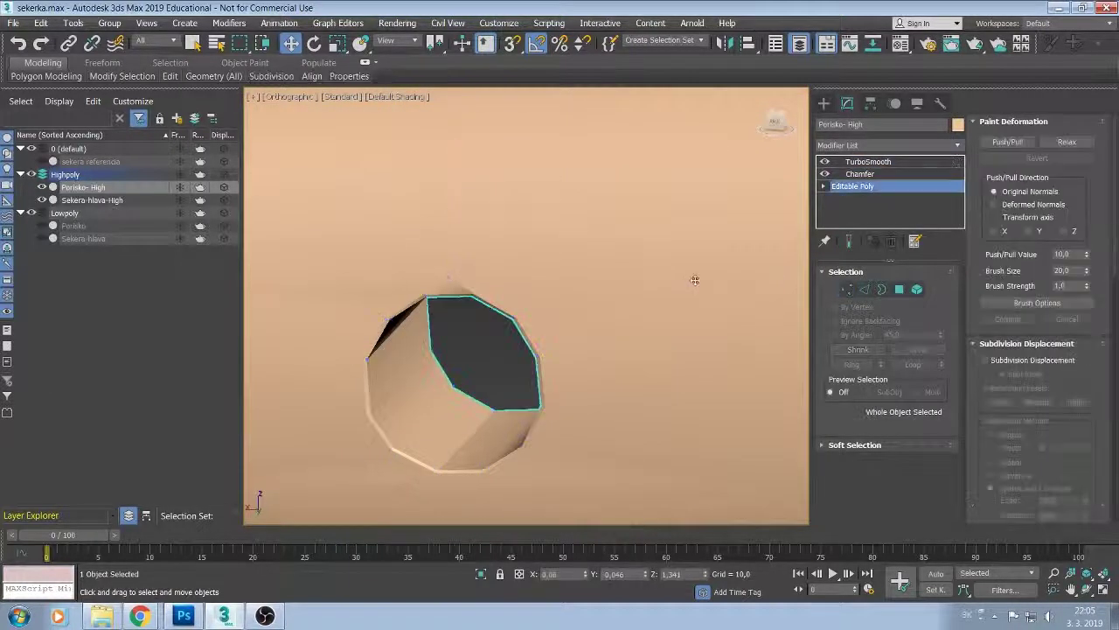
left_click(879, 174)
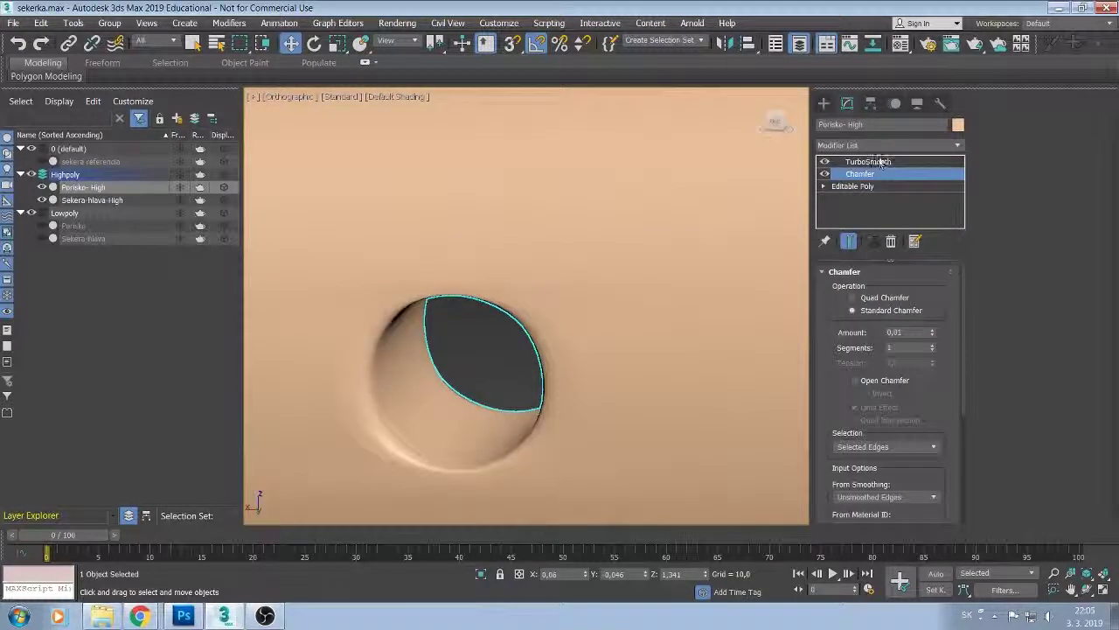
left_click(872, 162)
Zoom out and orbit to review the whole smoothed axe, head and handle.
scroll(704, 245, "down", 1)
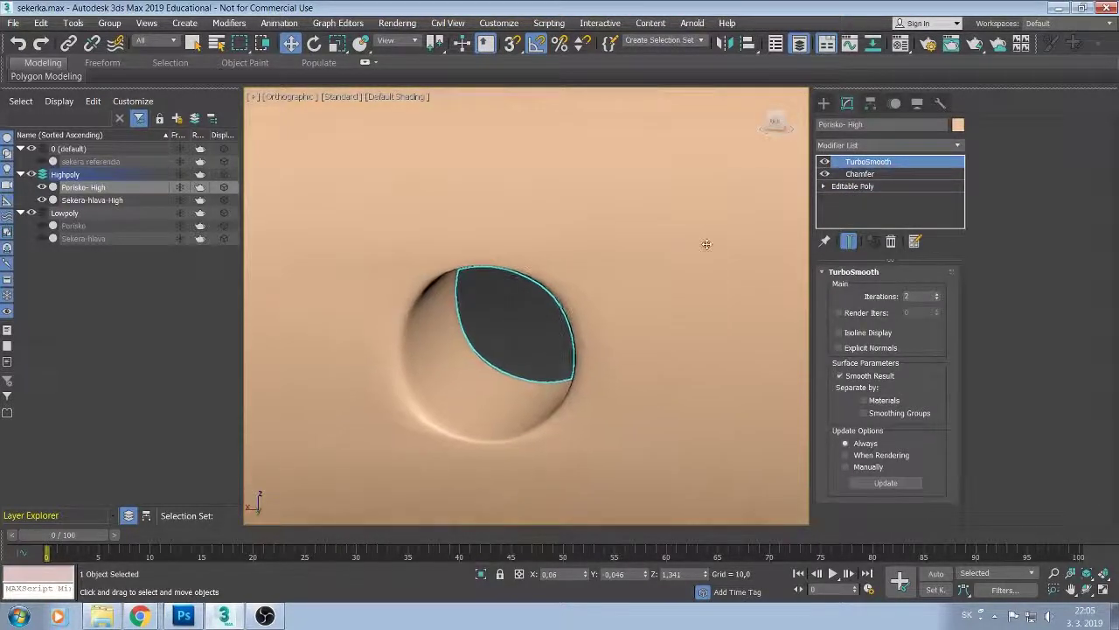
scroll(707, 245, "down", 2)
scroll(707, 245, "down", 2)
scroll(706, 246, "down", 2)
scroll(706, 245, "down", 3)
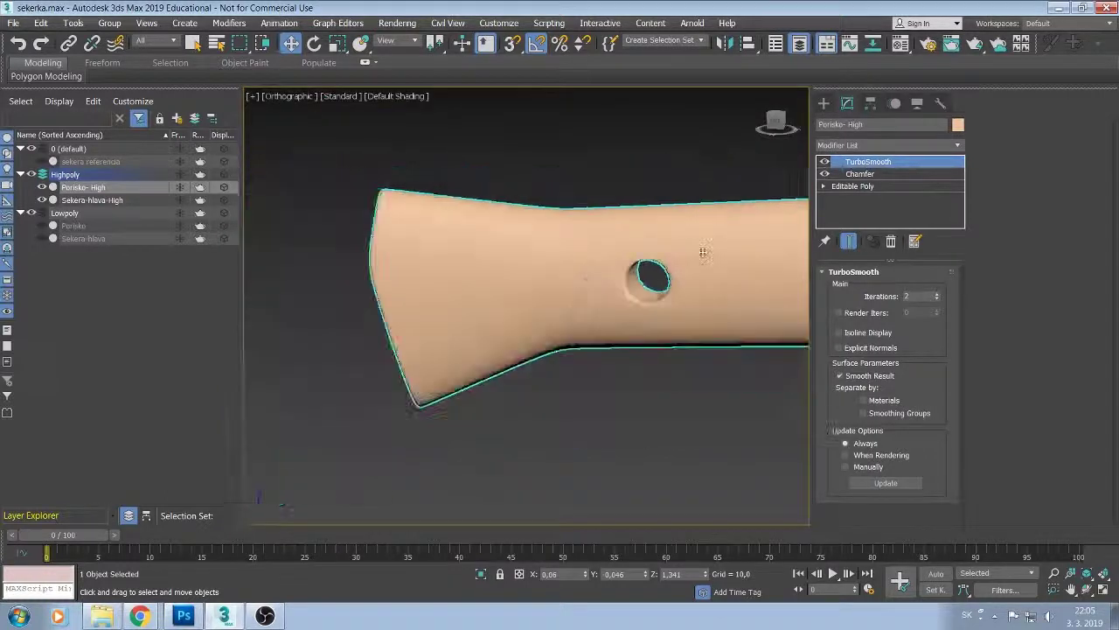
middle_click_drag(712, 261, 901, 278, "alt")
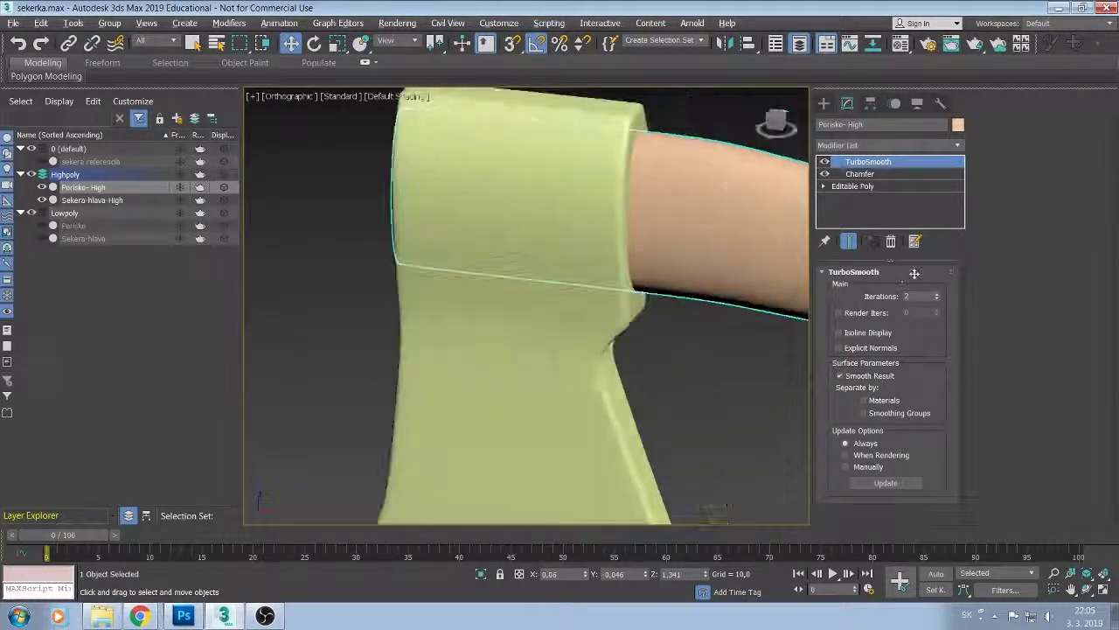
middle_click_drag(530, 210, 642, 211, "alt")
scroll(642, 211, "down", 2)
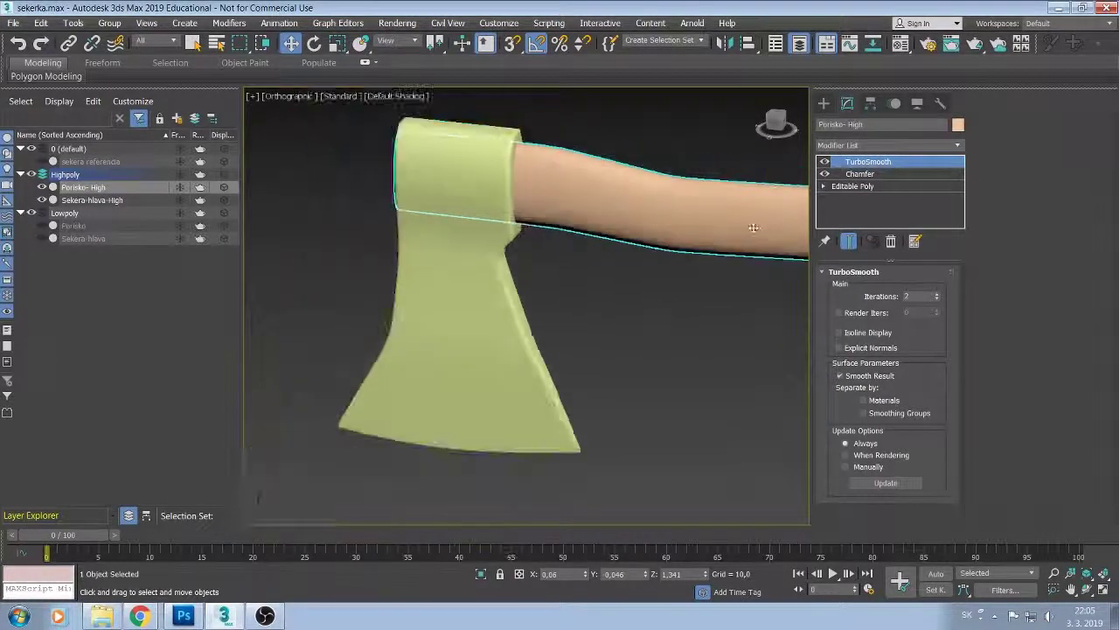
mouse_move(749, 225)
middle_mouse_down("alt")
mouse_move(692, 219)
mouse_move(760, 218)
mouse_move(517, 201)
mouse_move(632, 212)
middle_mouse_up("alt")
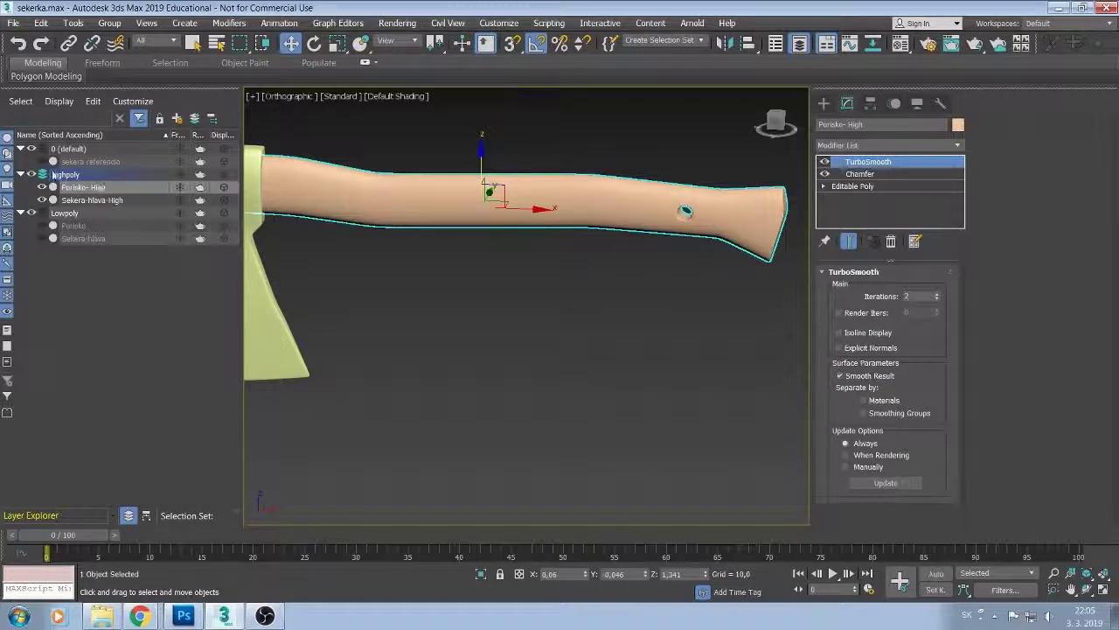
Save the sekerka.max scene and reframe the whole axe.
left_click(13, 22)
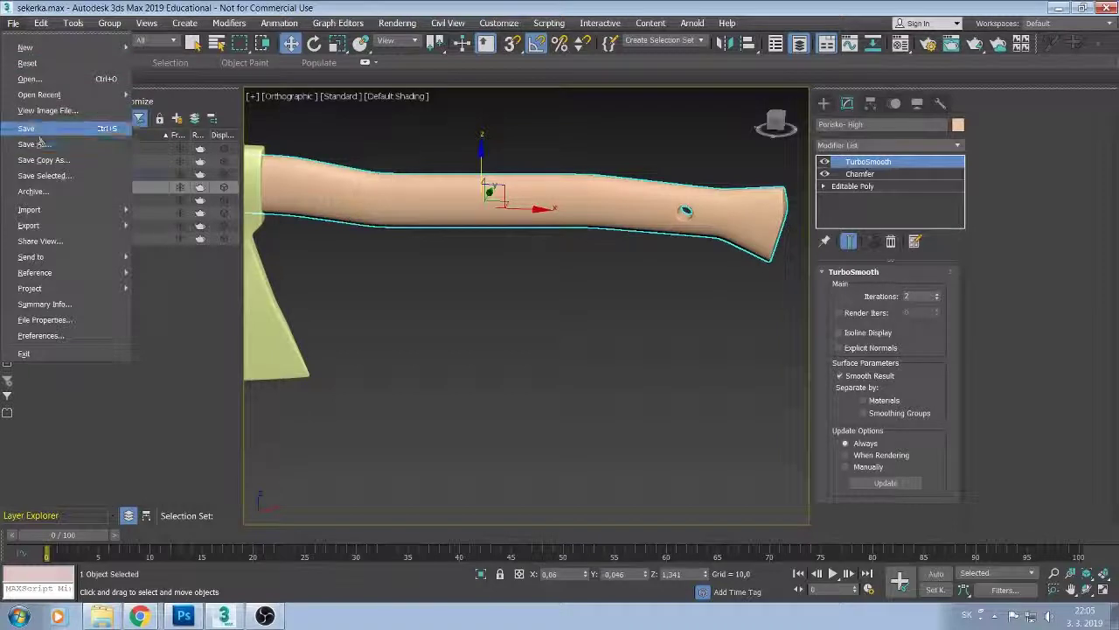
left_click(241, 243)
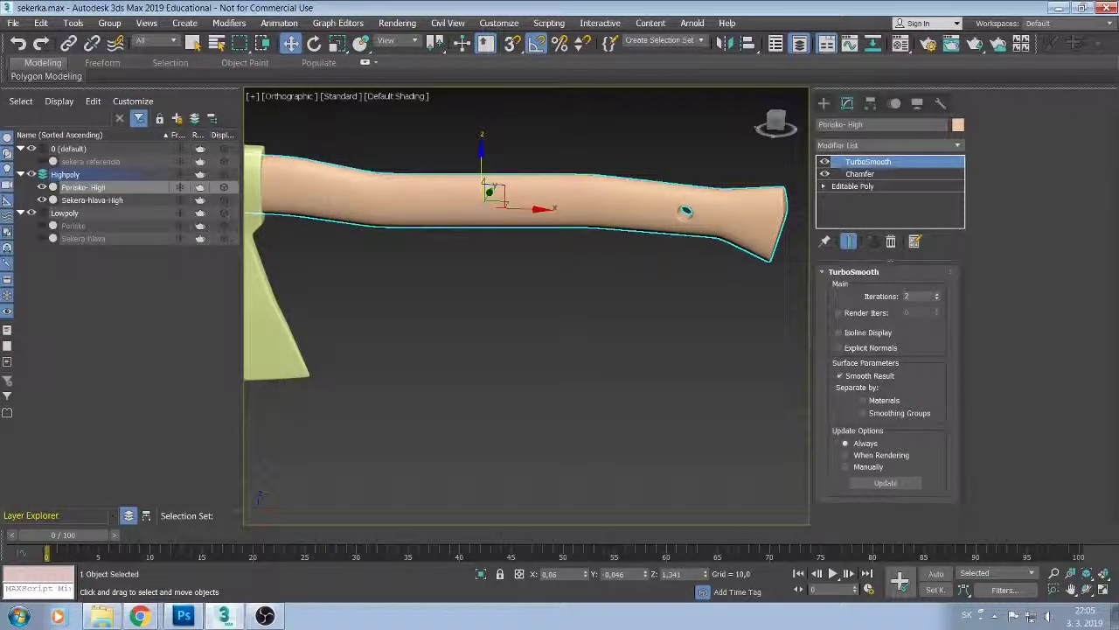
scroll(707, 354, "down", 3)
scroll(707, 354, "down", 2)
mouse_move(706, 354)
middle_mouse_down()
mouse_move(561, 352)
mouse_move(571, 343)
middle_mouse_up()
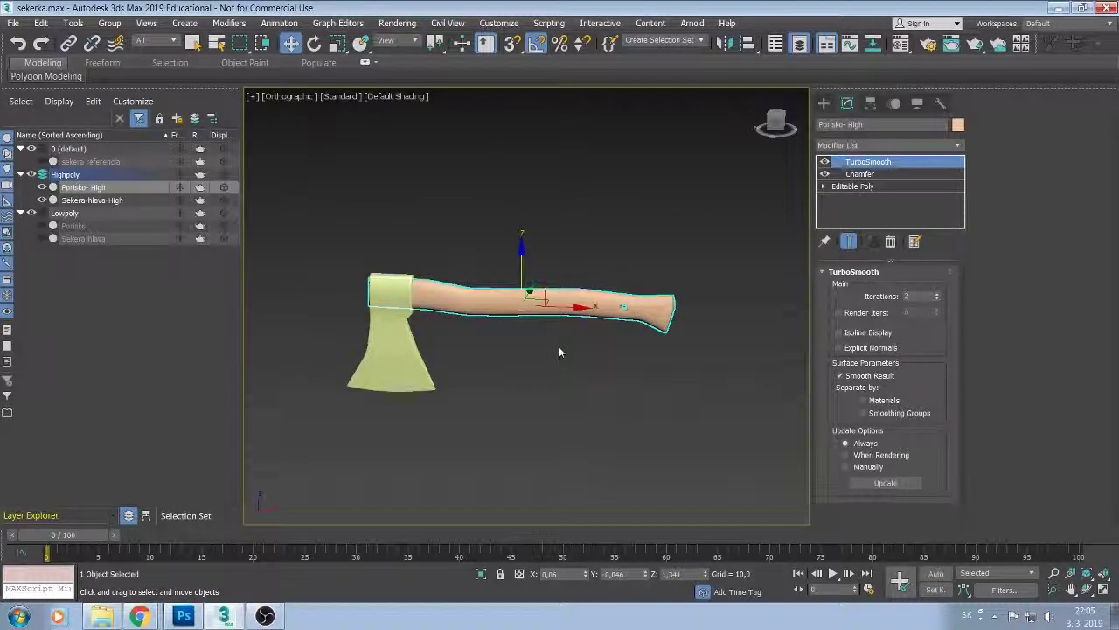
left_click(282, 96)
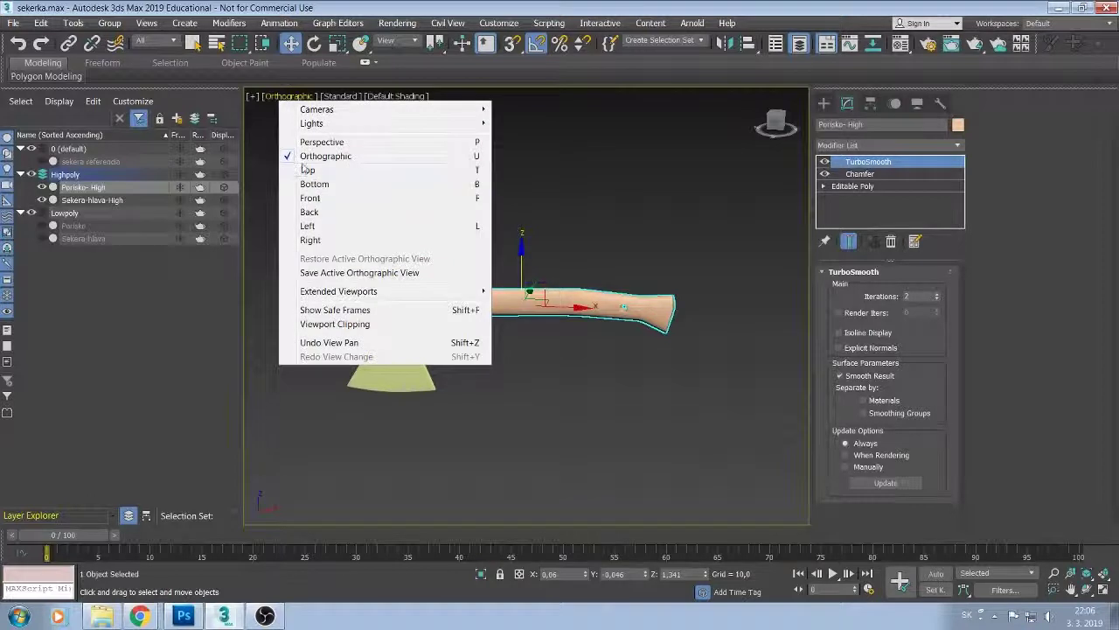
Switch the viewport to Perspective and frame the axe.
left_click(321, 142)
scroll(573, 367, "down", 5)
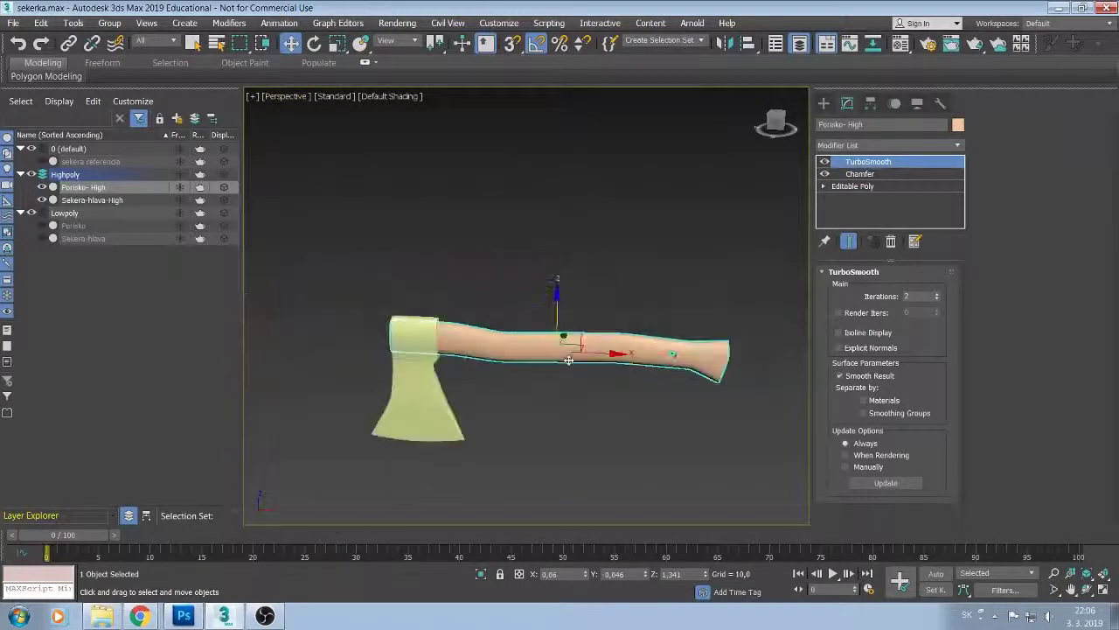
middle_click_drag(520, 408, 513, 321)
scroll(512, 321, "up", 4)
scroll(512, 320, "down", 2)
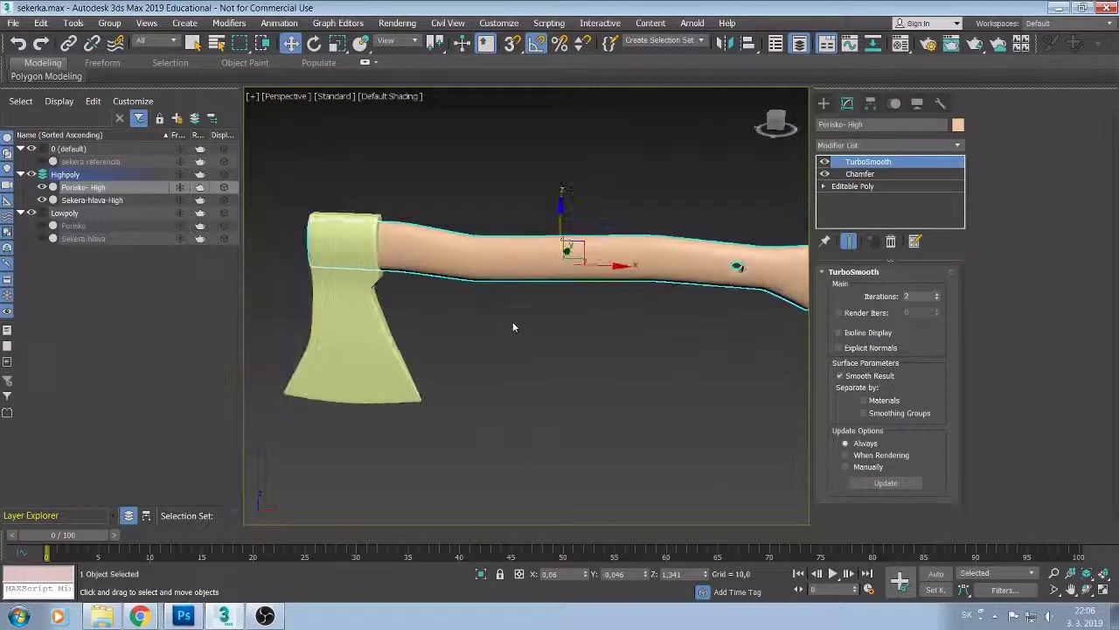
Show the low-poly Porisko and Sekera-hlava with edged faces, comparing against the high-poly versions.
left_click(41, 200)
left_click(41, 187)
left_click(42, 226)
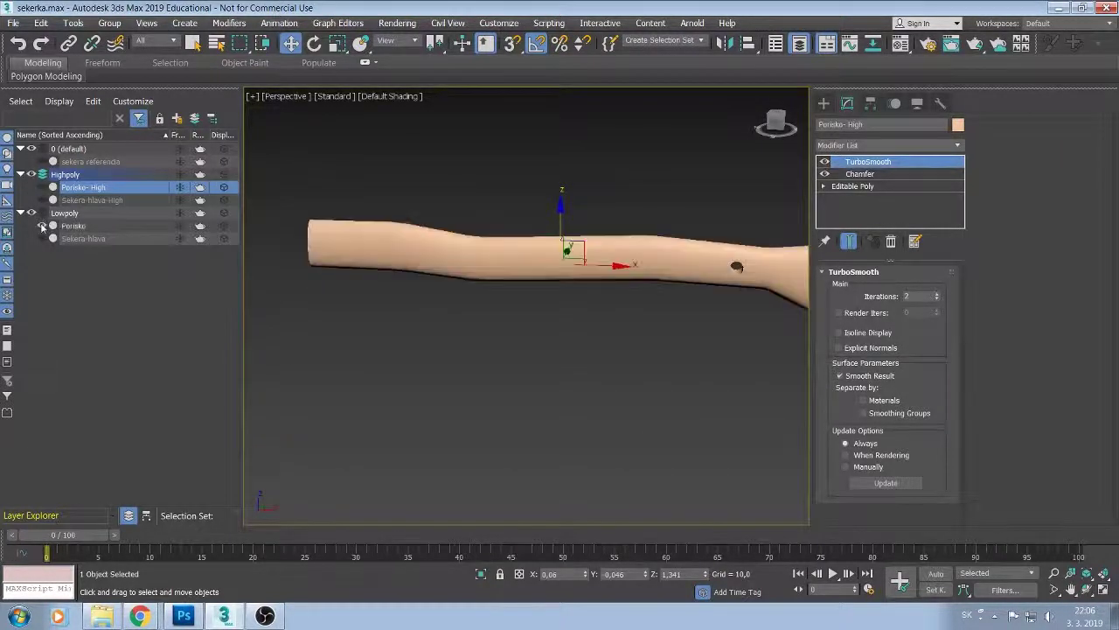
left_click(41, 238)
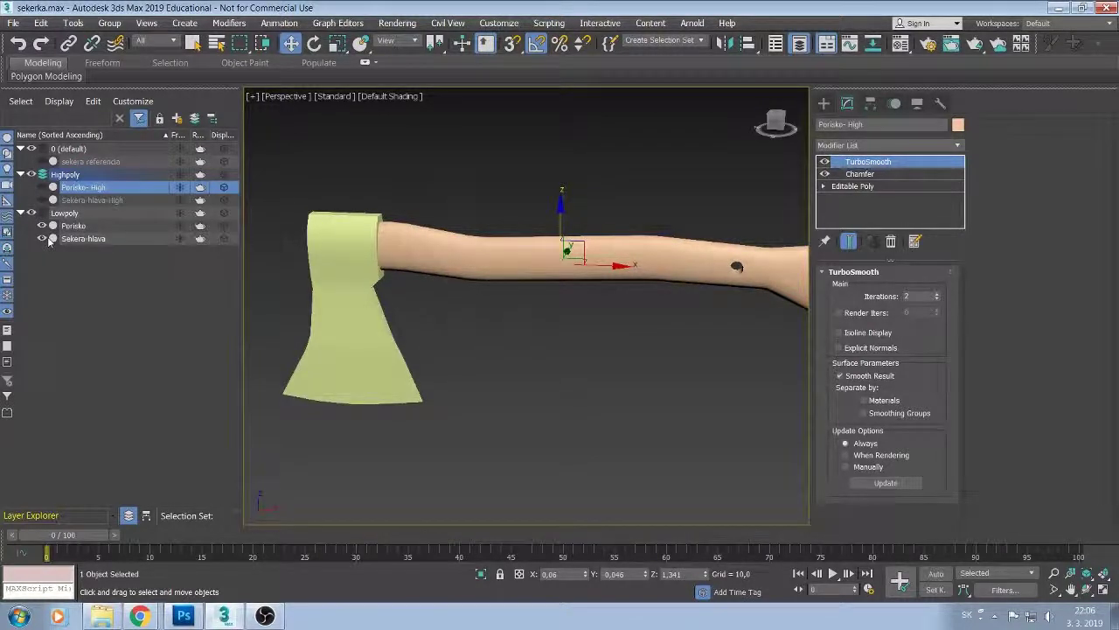
key("F4")
middle_click_drag(437, 300, 427, 294)
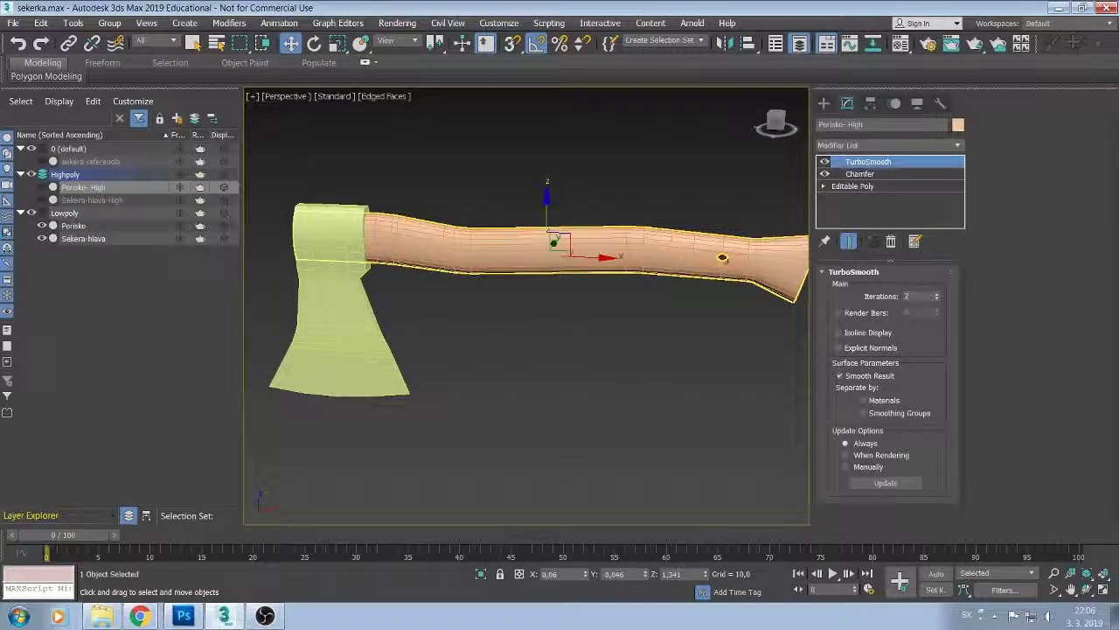
left_click(48, 189)
left_click(44, 187)
left_click(42, 187)
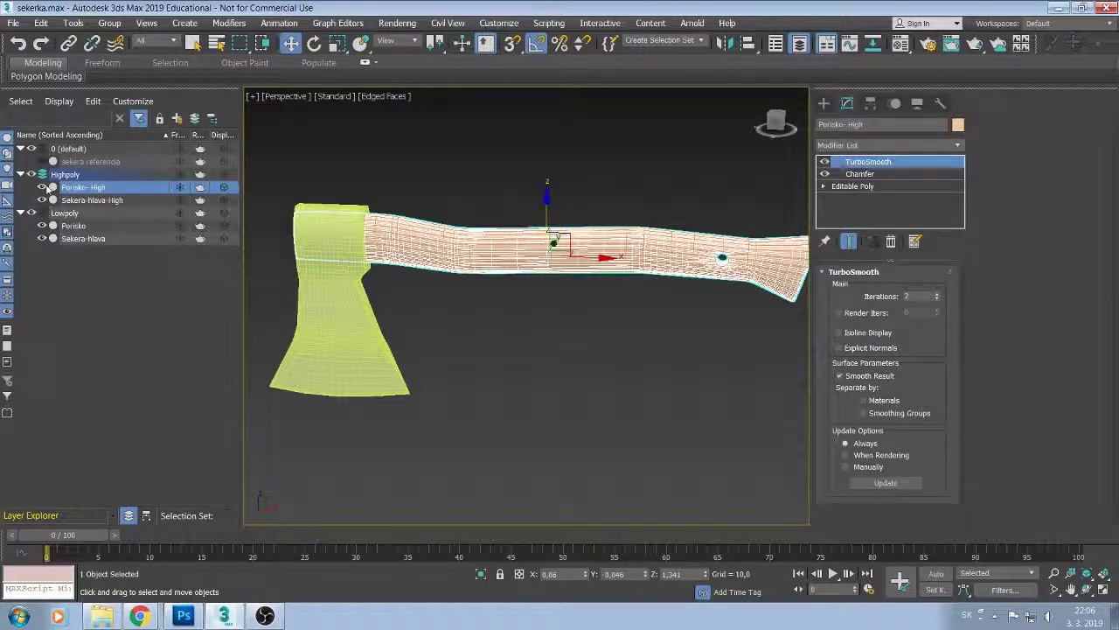
left_click(42, 201)
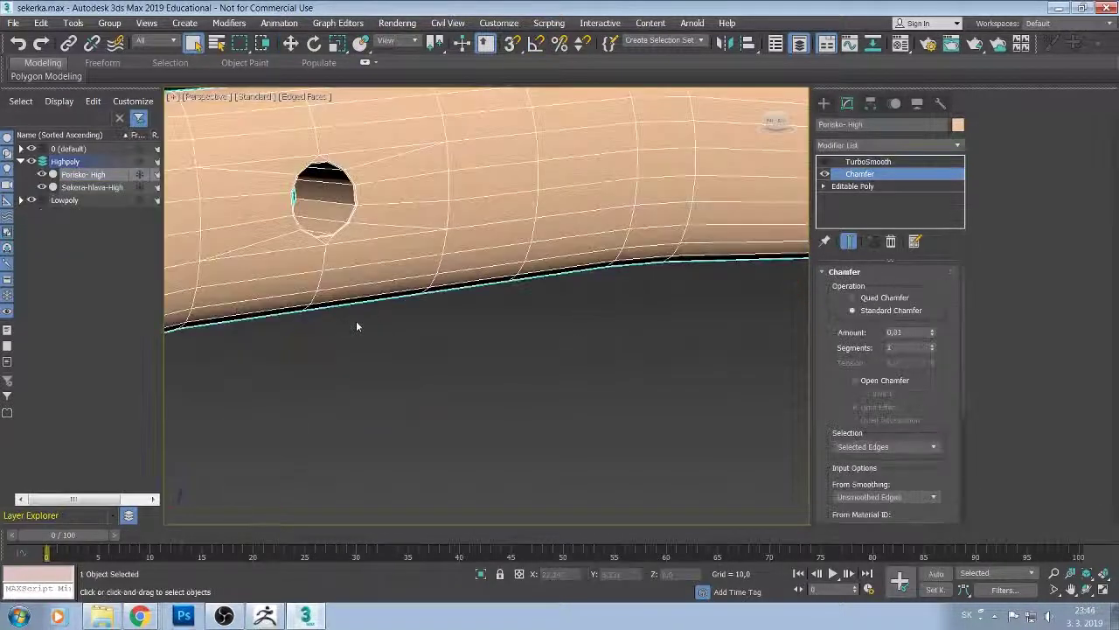
mouse_move(341, 331)
middle_mouse_down("alt")
mouse_move(325, 344)
mouse_move(289, 345)
mouse_move(505, 315)
mouse_move(327, 340)
mouse_move(421, 343)
mouse_move(315, 345)
mouse_move(510, 379)
mouse_move(372, 364)
middle_mouse_up("alt")
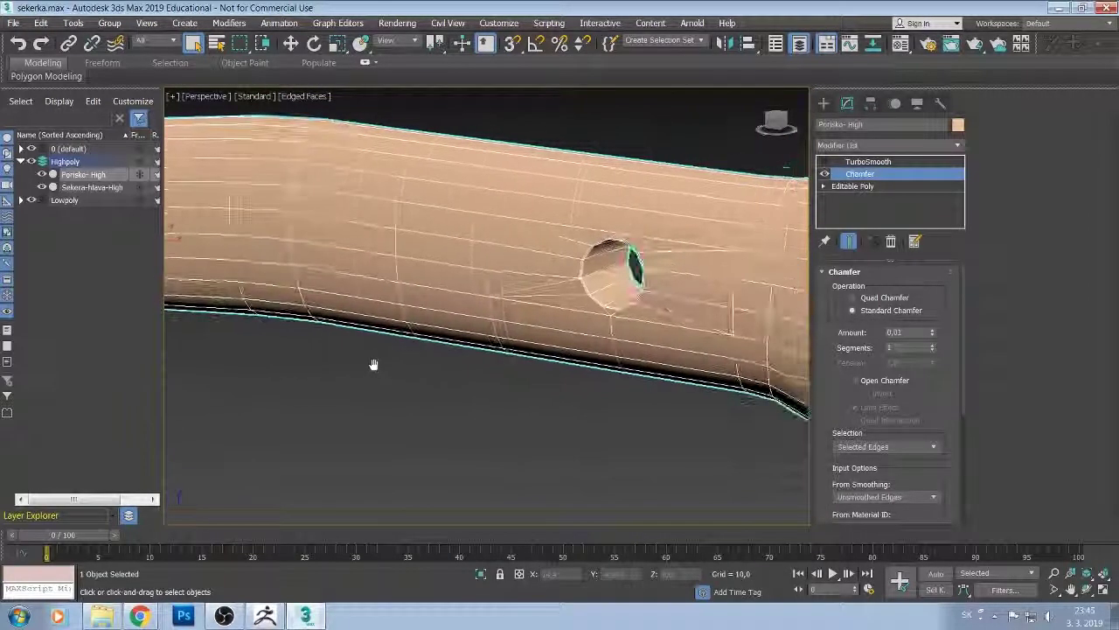
middle_click_drag(491, 359, 520, 335, "alt")
key("shift+z")
key("shift+z")
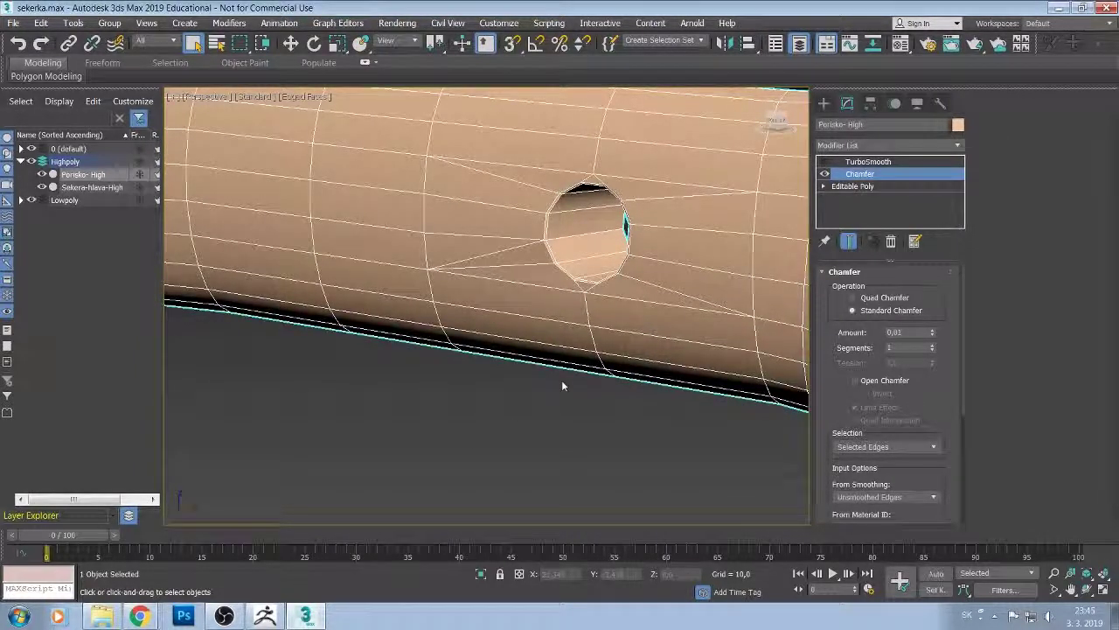
scroll(560, 387, "down", 1)
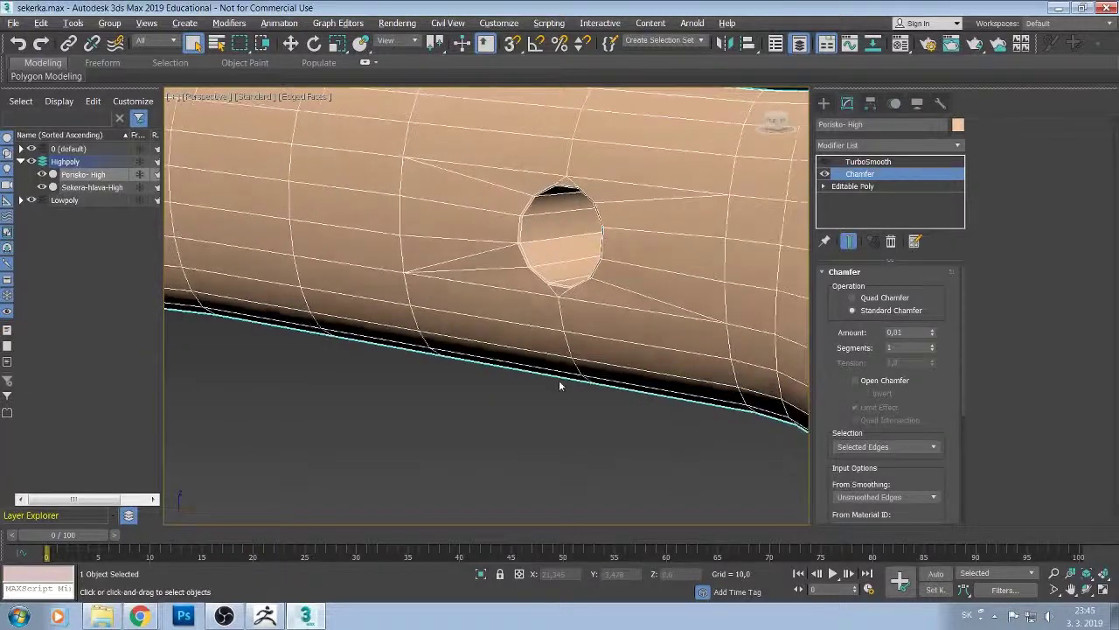
scroll(524, 387, "up", 5)
mouse_move(533, 355)
middle_mouse_down()
mouse_move(633, 328)
mouse_move(657, 267)
mouse_move(617, 370)
mouse_move(546, 387)
mouse_move(500, 342)
mouse_move(417, 413)
mouse_move(482, 379)
middle_mouse_up()
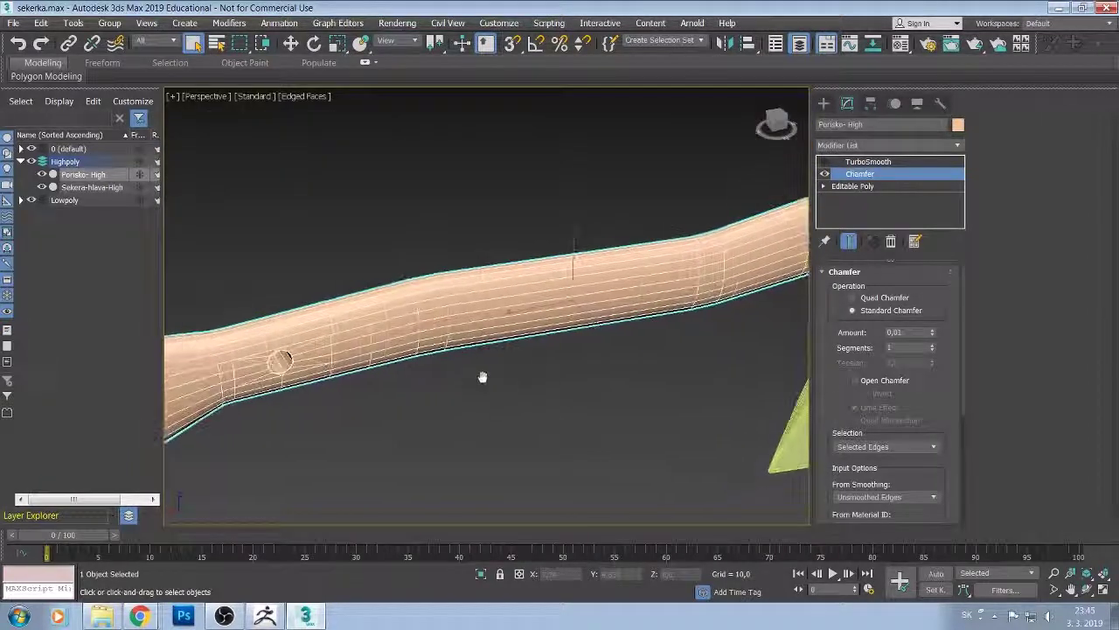
scroll(443, 395, "up", 4)
middle_click_drag(399, 332, 648, 390, "alt")
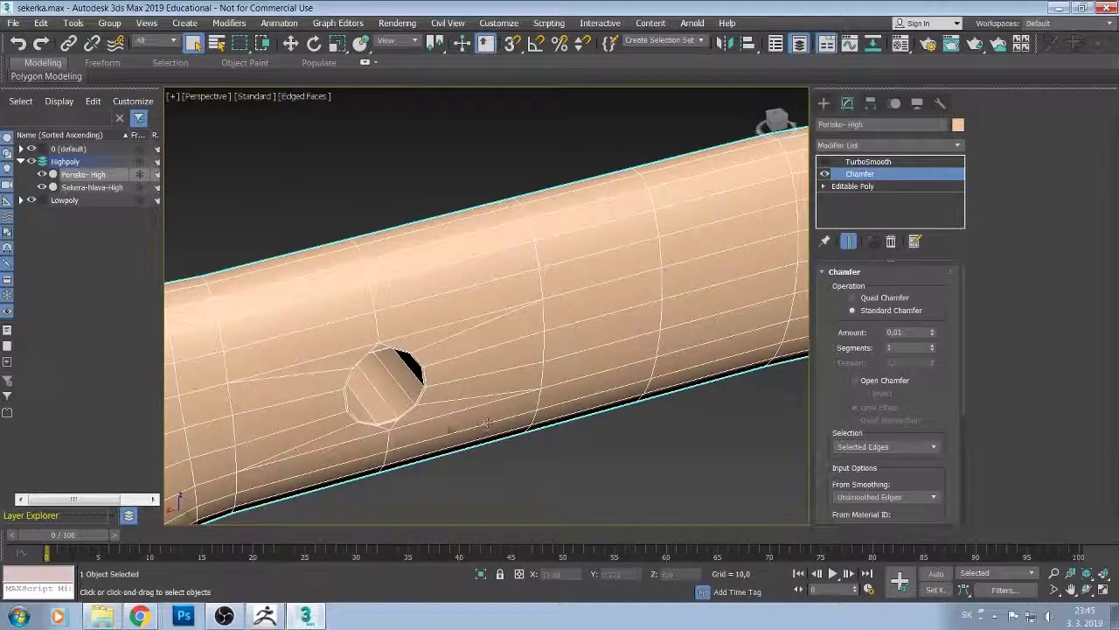
mouse_move(421, 438)
middle_mouse_down("alt")
mouse_move(577, 399)
mouse_move(720, 408)
mouse_move(312, 470)
mouse_move(357, 455)
mouse_move(560, 457)
mouse_move(353, 457)
mouse_move(604, 429)
middle_mouse_up("alt")
scroll(603, 428, "up", 3)
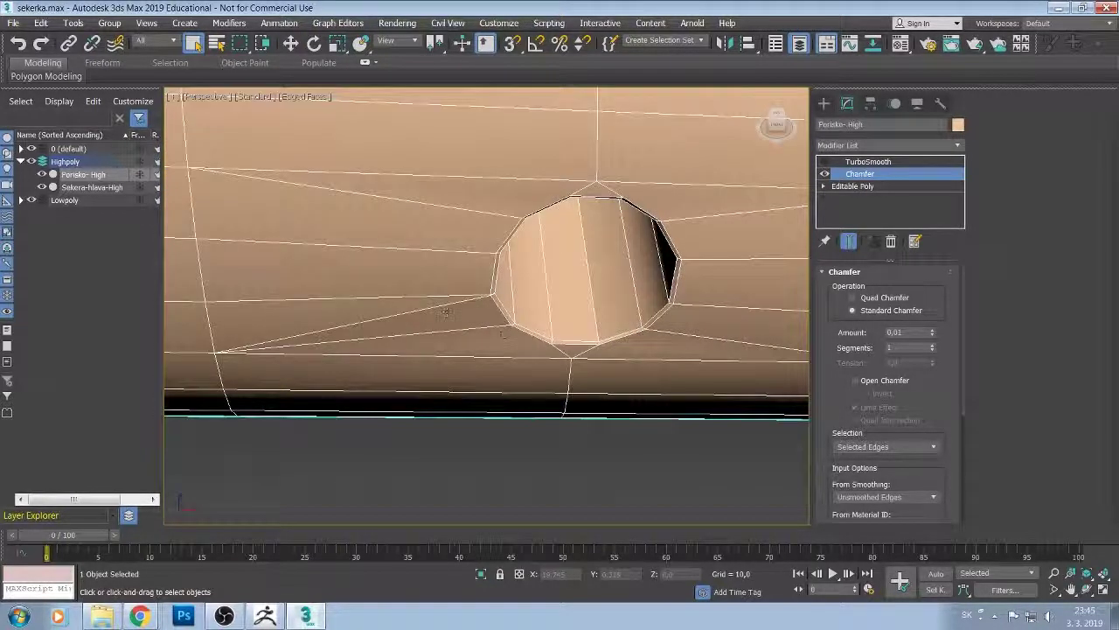
Drop to the base Editable Poly in Edge mode and test-select an edge near the hole.
left_click(877, 188)
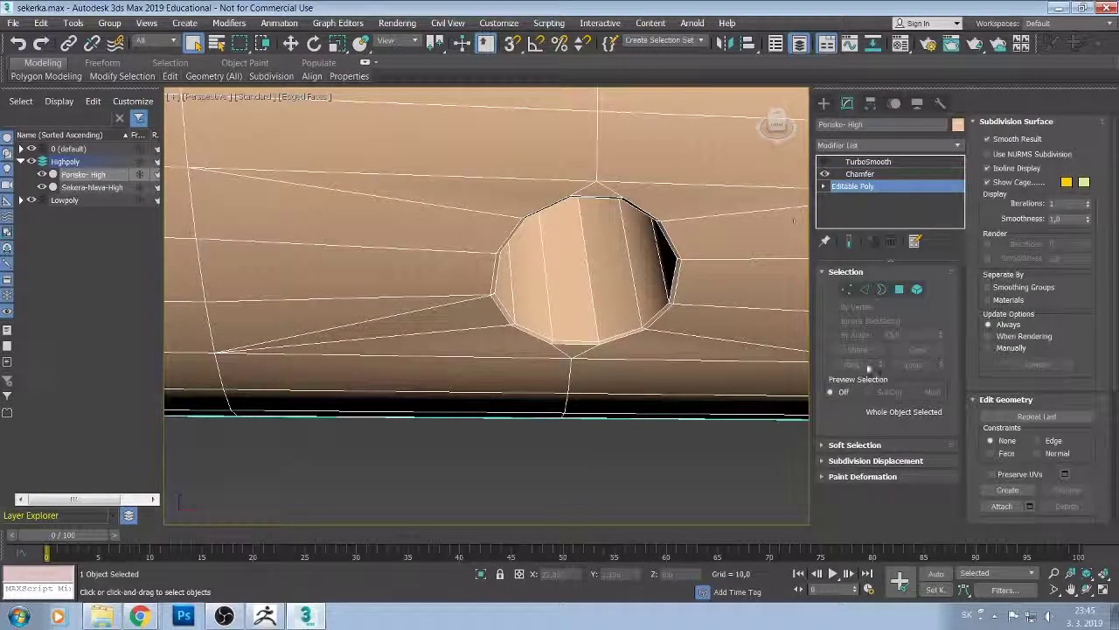
left_click(865, 291)
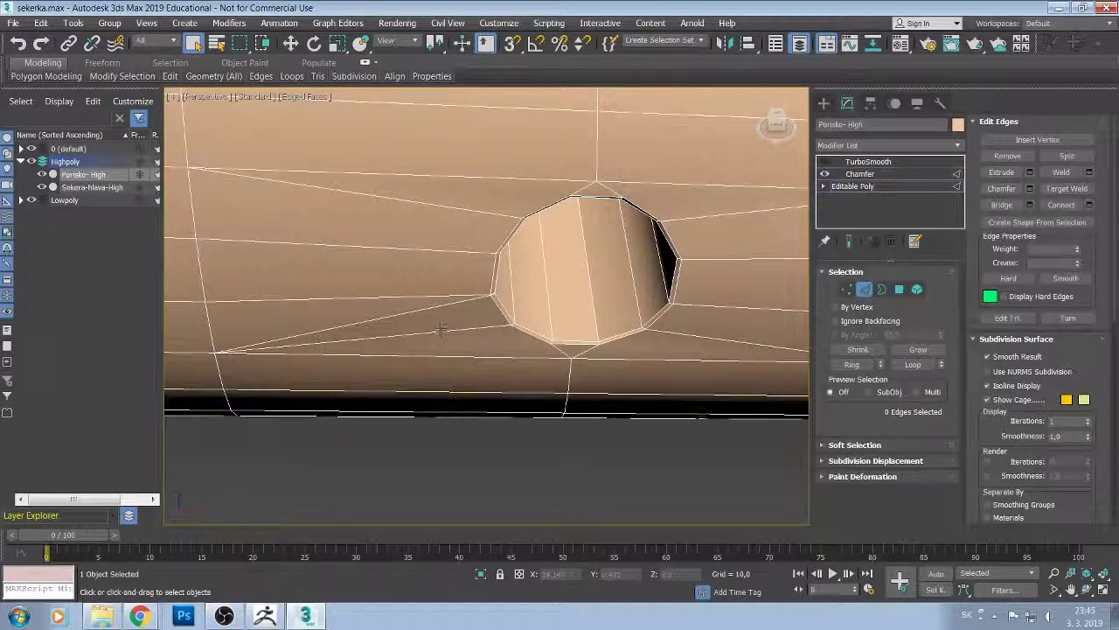
left_click(440, 311)
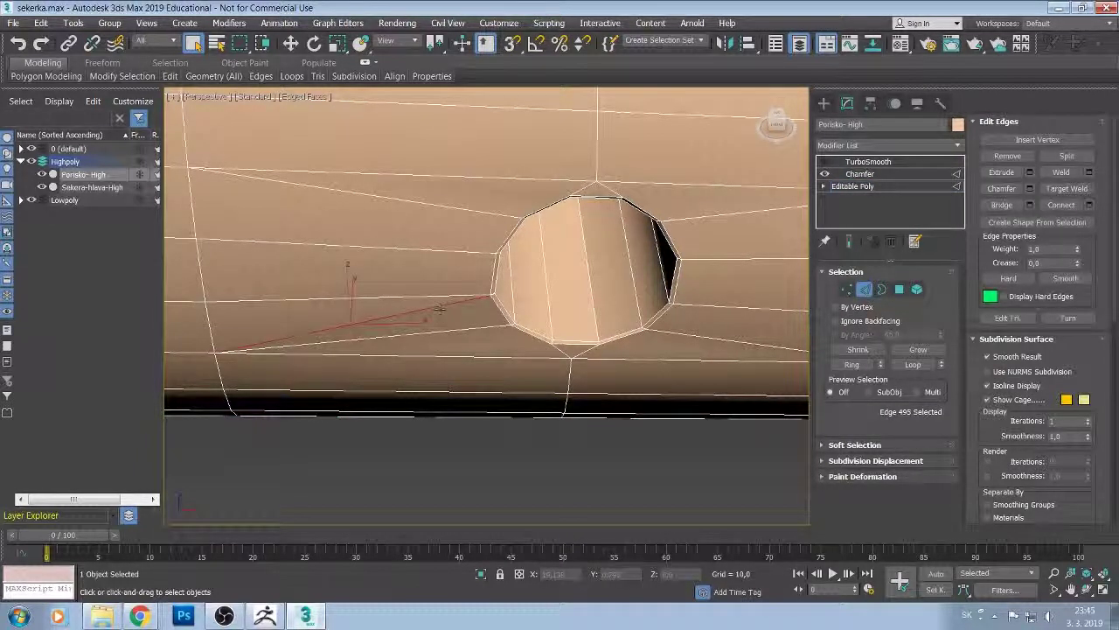
left_click(498, 326)
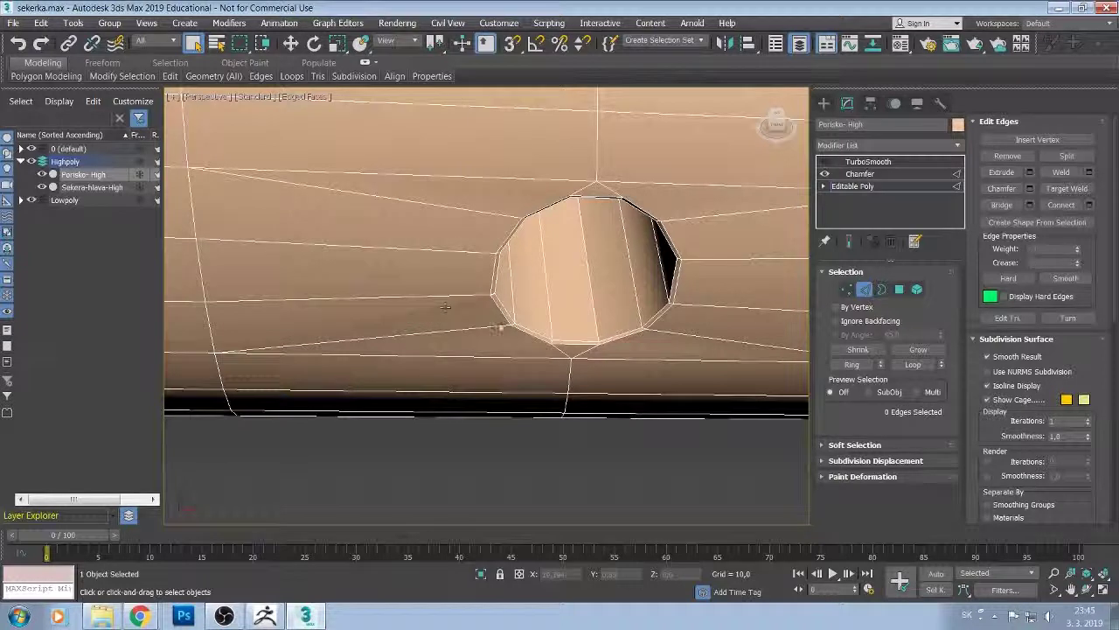
Re-enable TurboSmooth in the modifier stack, then step back down through Chamfer to Editable Poly.
left_click(856, 174)
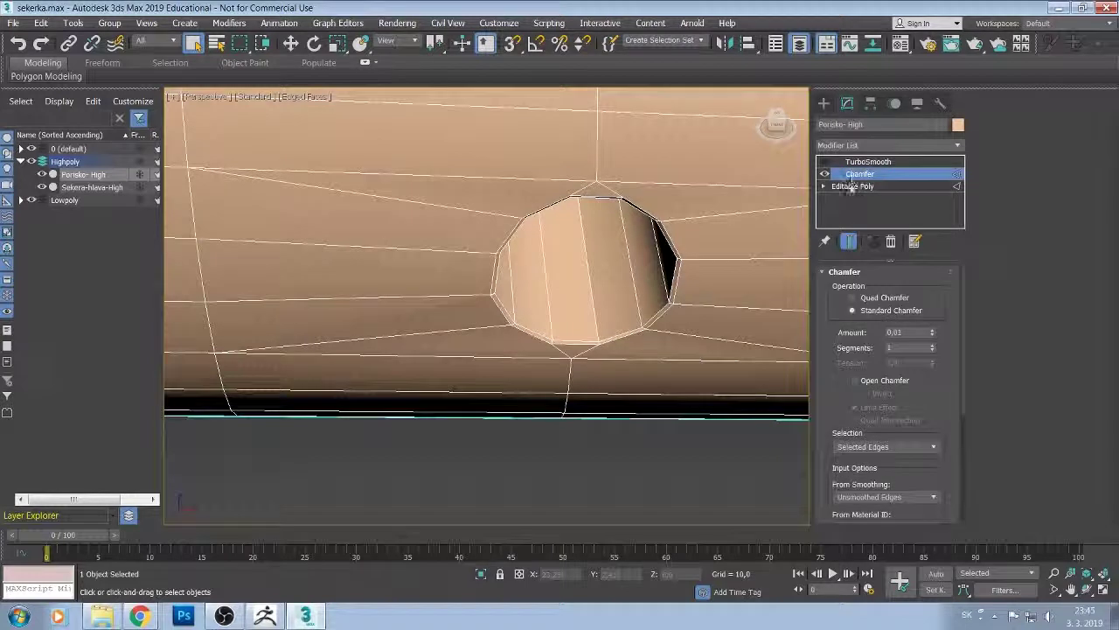
left_click(852, 186)
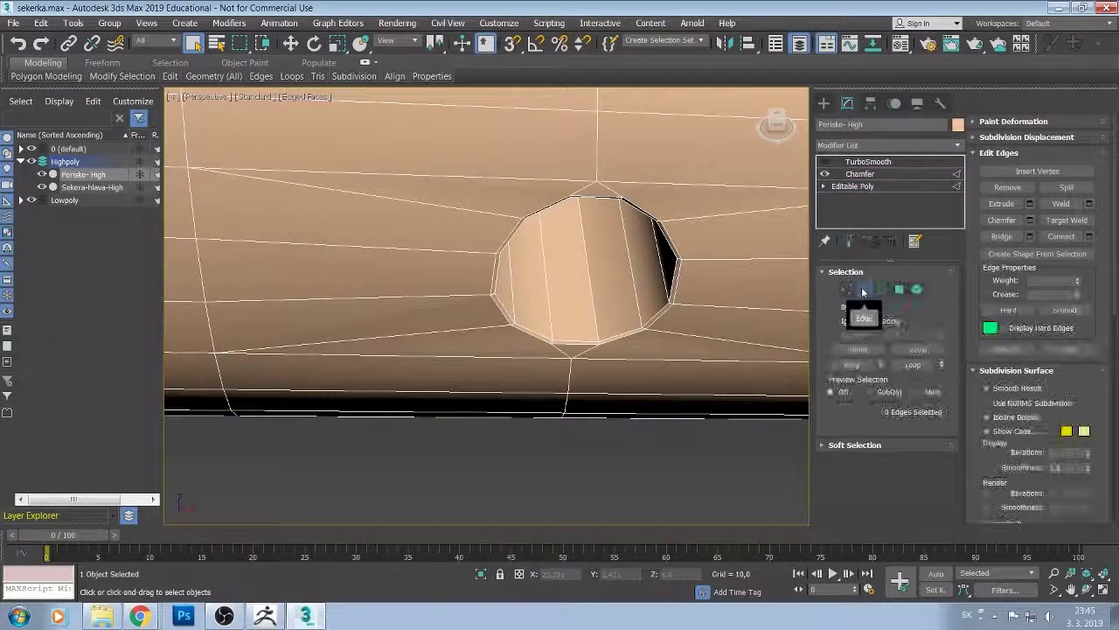
left_click(853, 175)
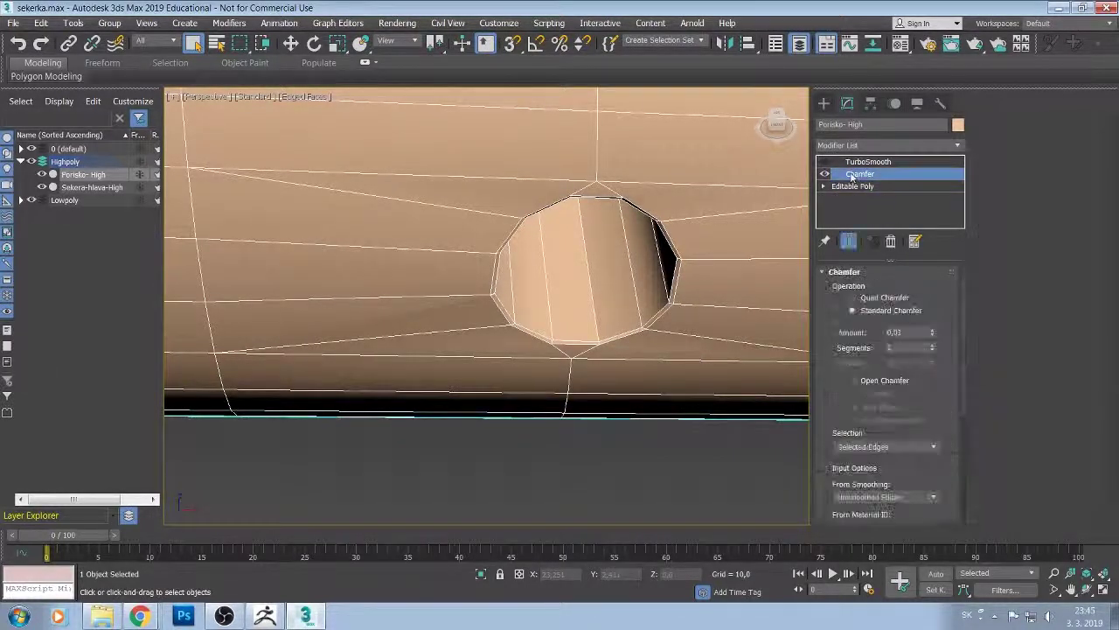
left_click(824, 162)
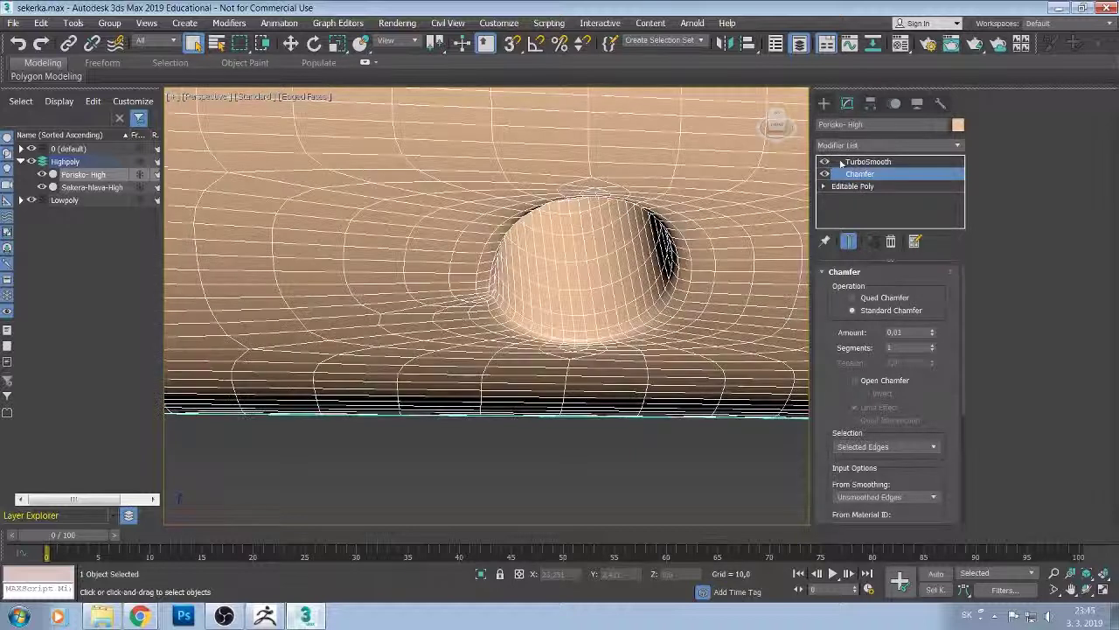
left_click(853, 164)
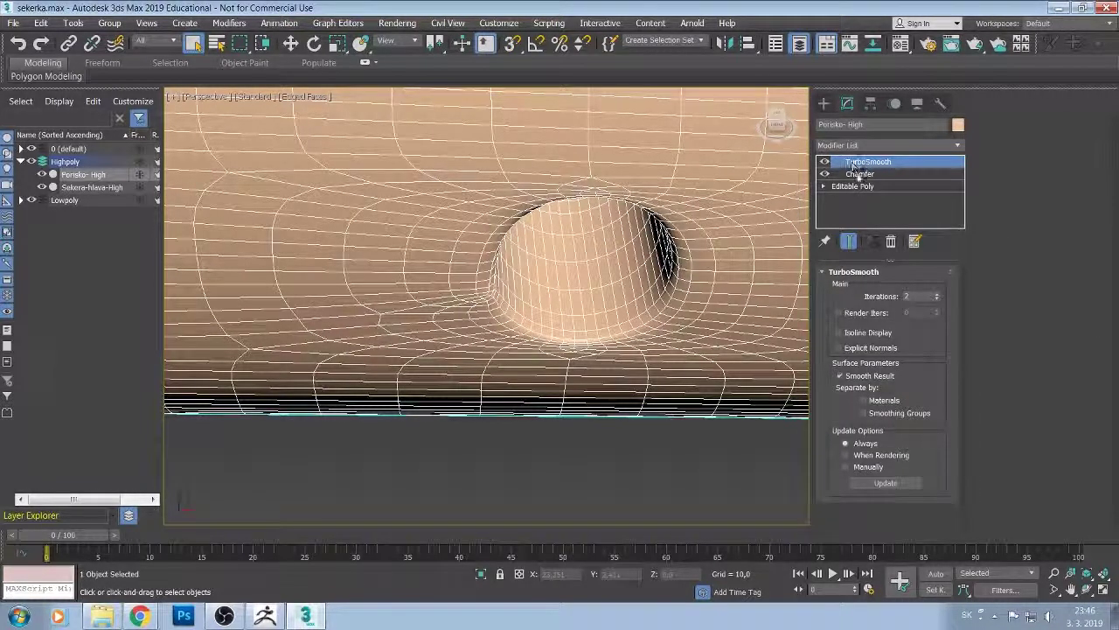
left_click(859, 175)
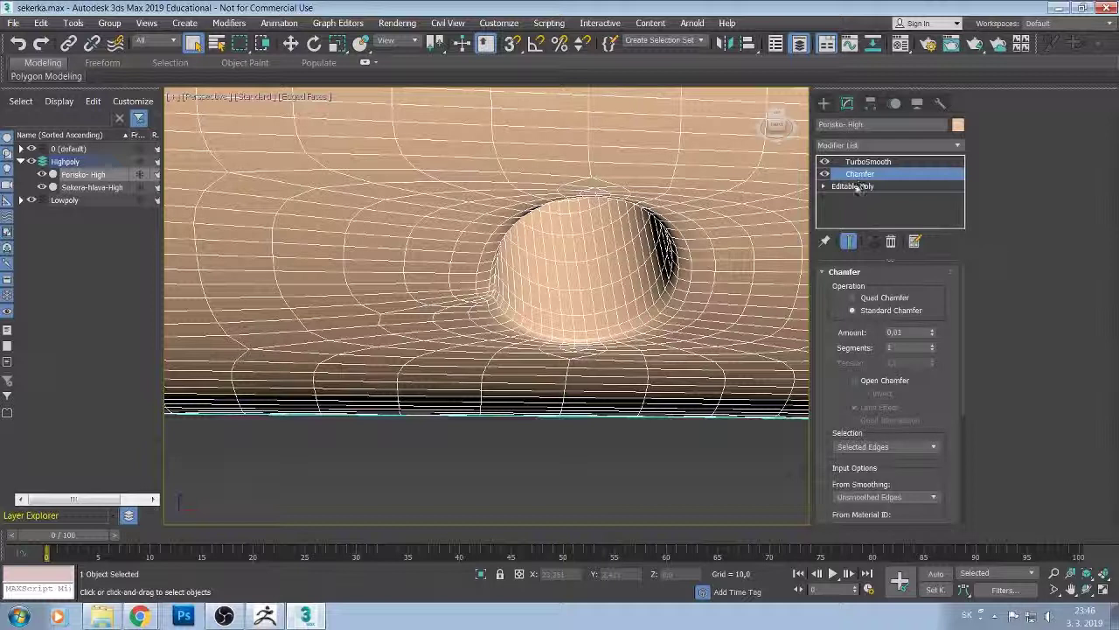
left_click(842, 186)
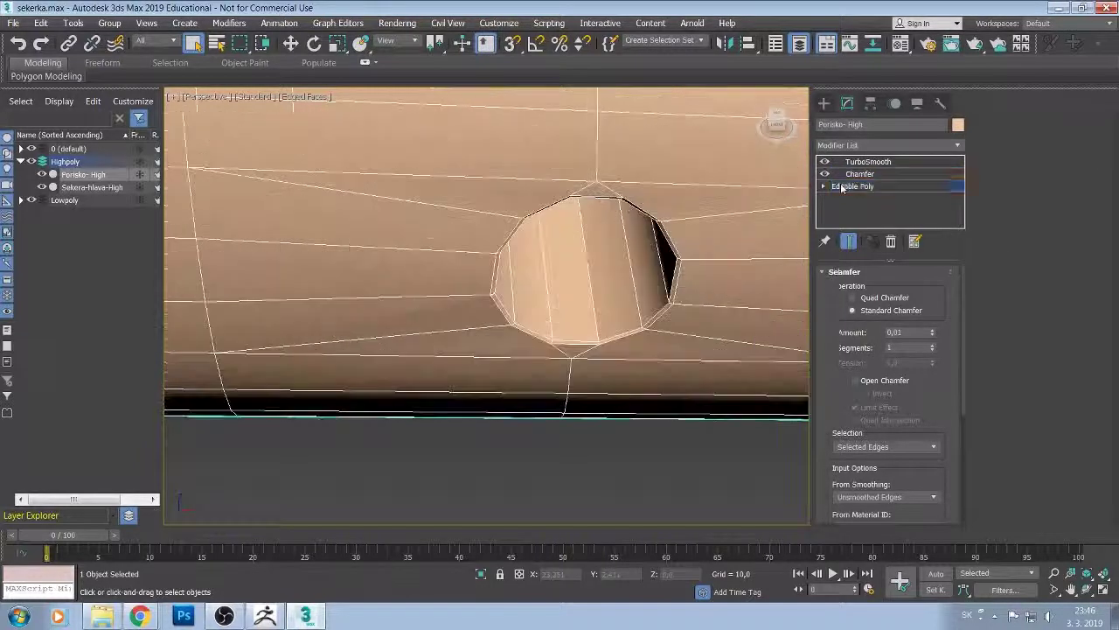
Zoom in on the hole and compare the Chamfer result with the base Editable Poly mesh.
middle_click_drag(544, 304, 531, 302)
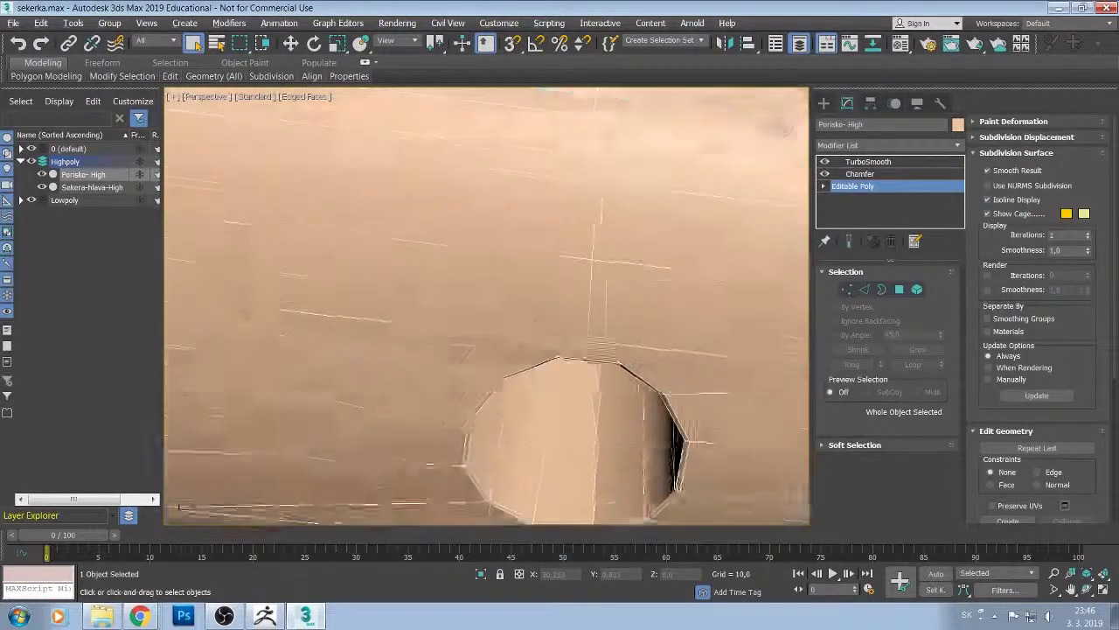
scroll(524, 329, "up", 3)
mouse_move(517, 355)
middle_mouse_down()
mouse_move(546, 213)
mouse_move(335, 435)
mouse_move(400, 294)
mouse_move(412, 328)
mouse_move(426, 315)
mouse_move(432, 346)
middle_mouse_up()
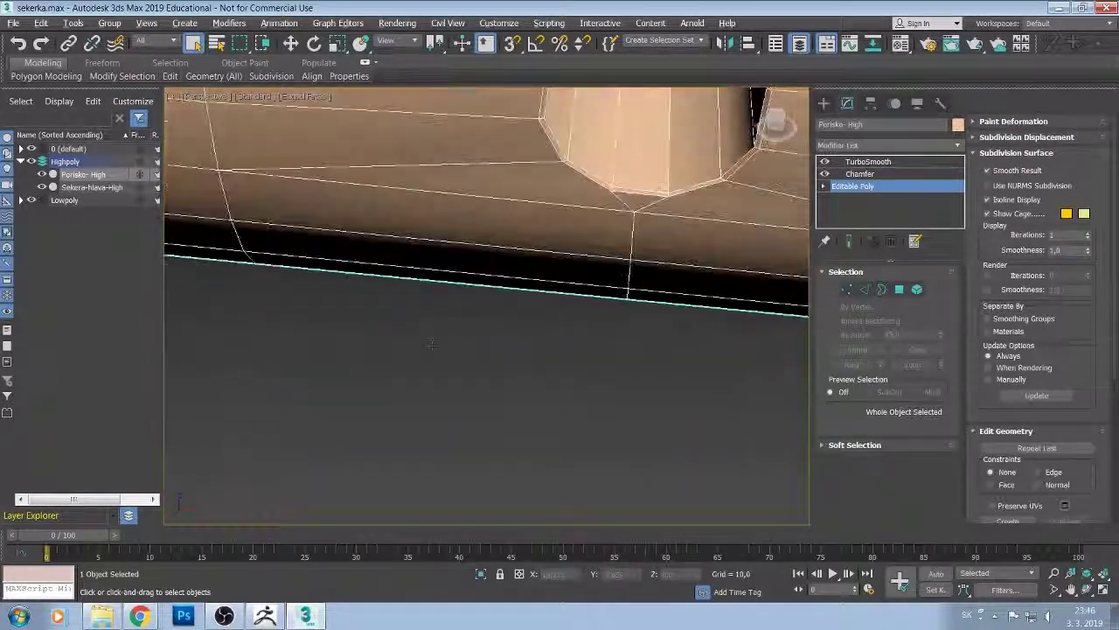
mouse_move(482, 250)
middle_mouse_down()
mouse_move(385, 436)
mouse_move(411, 315)
mouse_move(428, 342)
middle_mouse_up()
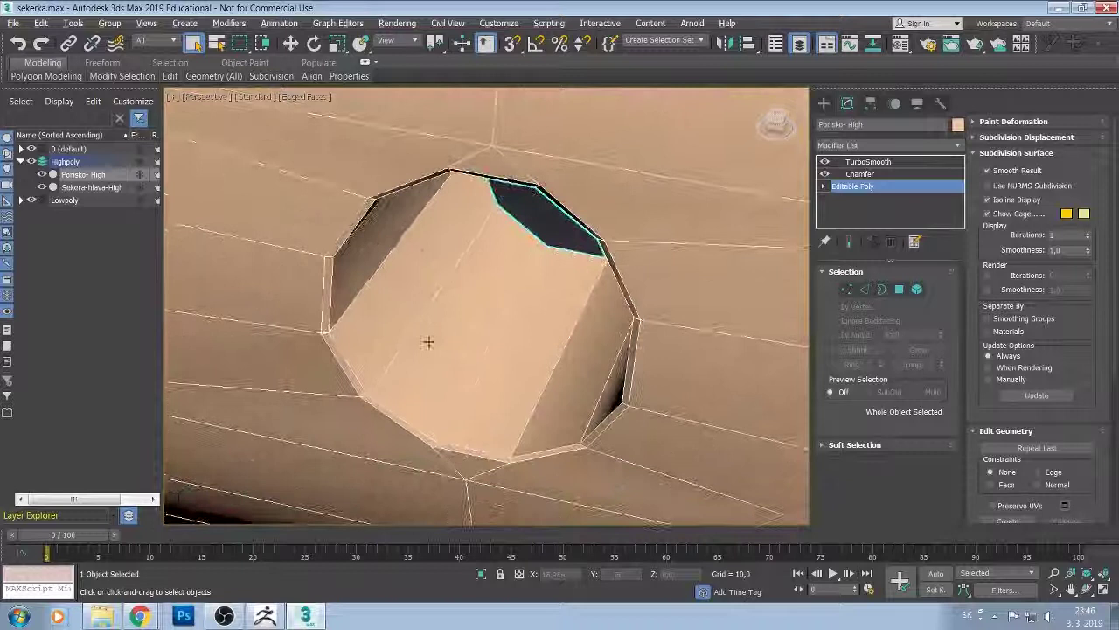
left_click(860, 174)
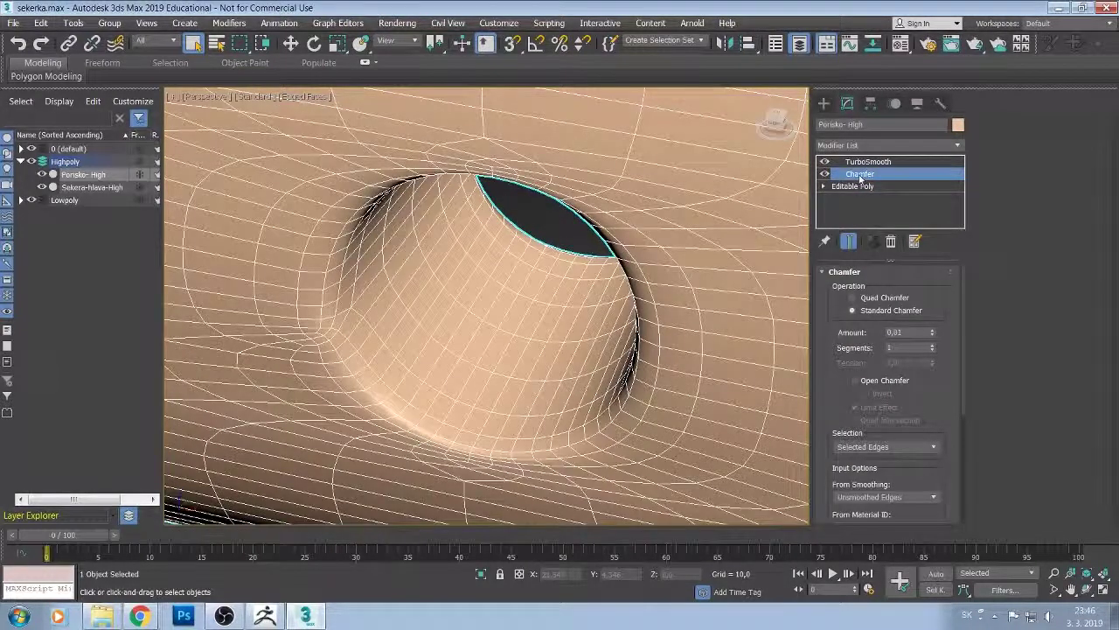
left_click(856, 186)
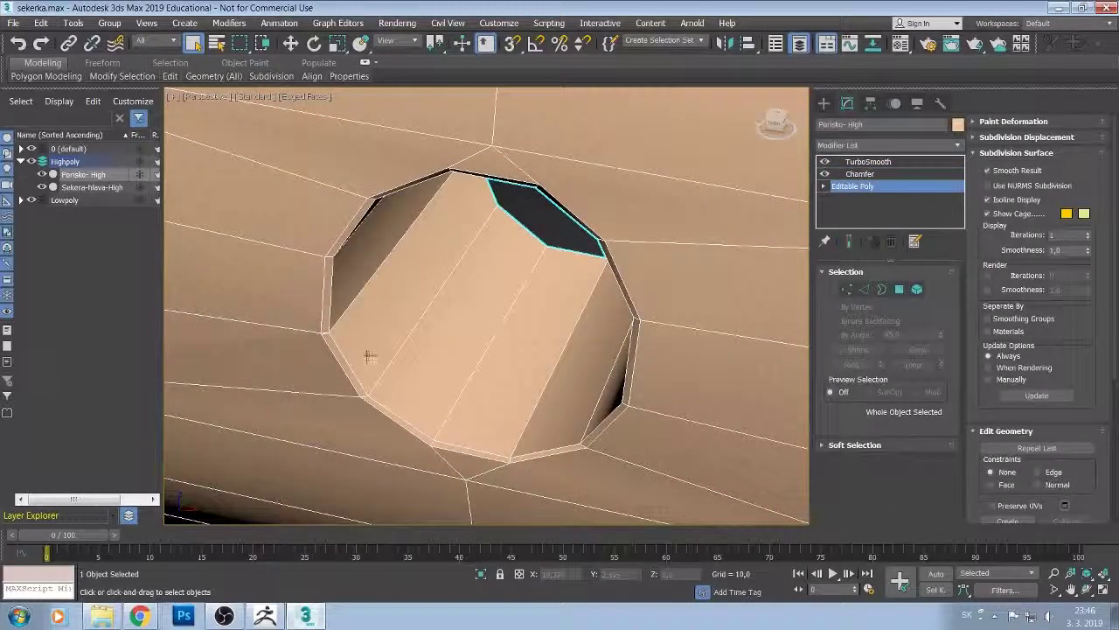
Zoom onto the hole's chamfered corner and test-select an edge there in Edge mode.
scroll(387, 320, "up", 3)
scroll(405, 333, "up", 3)
scroll(385, 320, "up", 3)
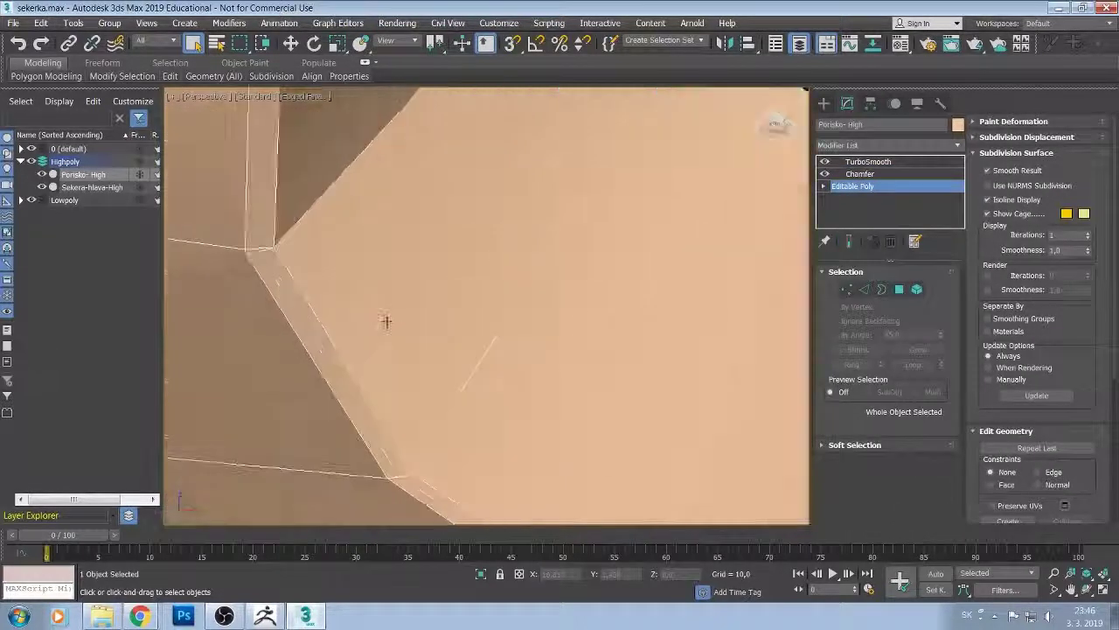
mouse_move(385, 320)
middle_mouse_down()
mouse_move(482, 348)
mouse_move(494, 414)
middle_mouse_up()
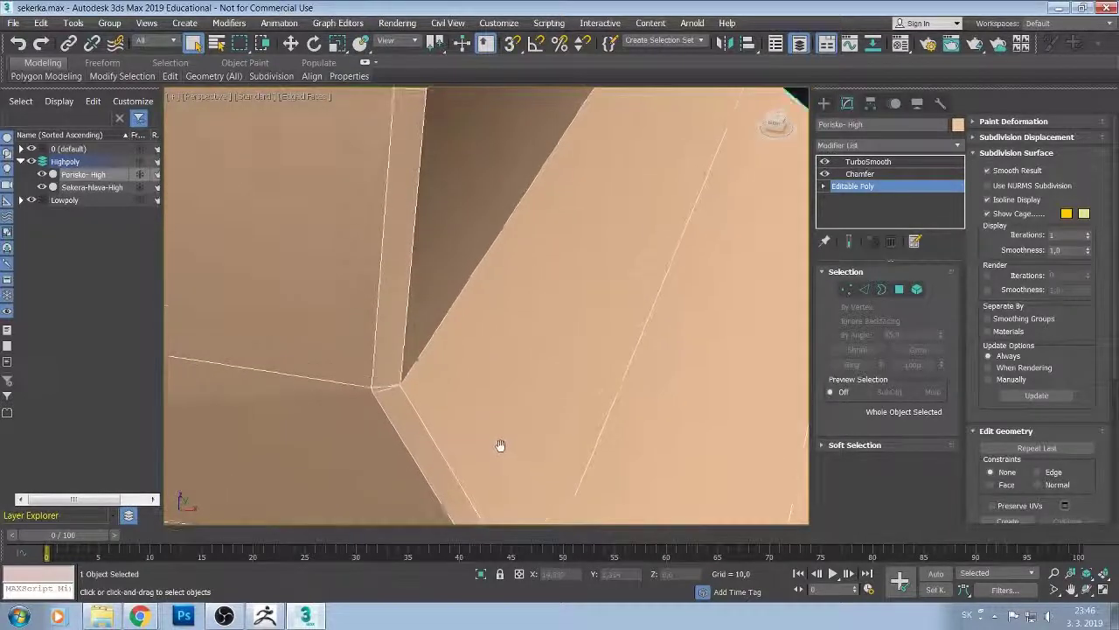
scroll(487, 409, "up", 2)
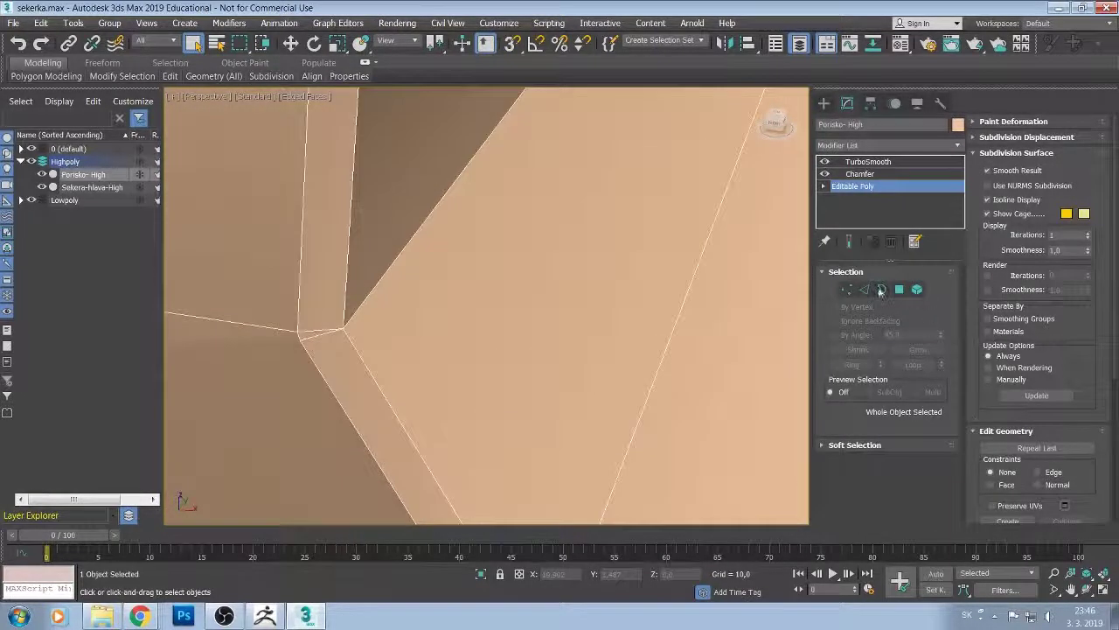
key("2")
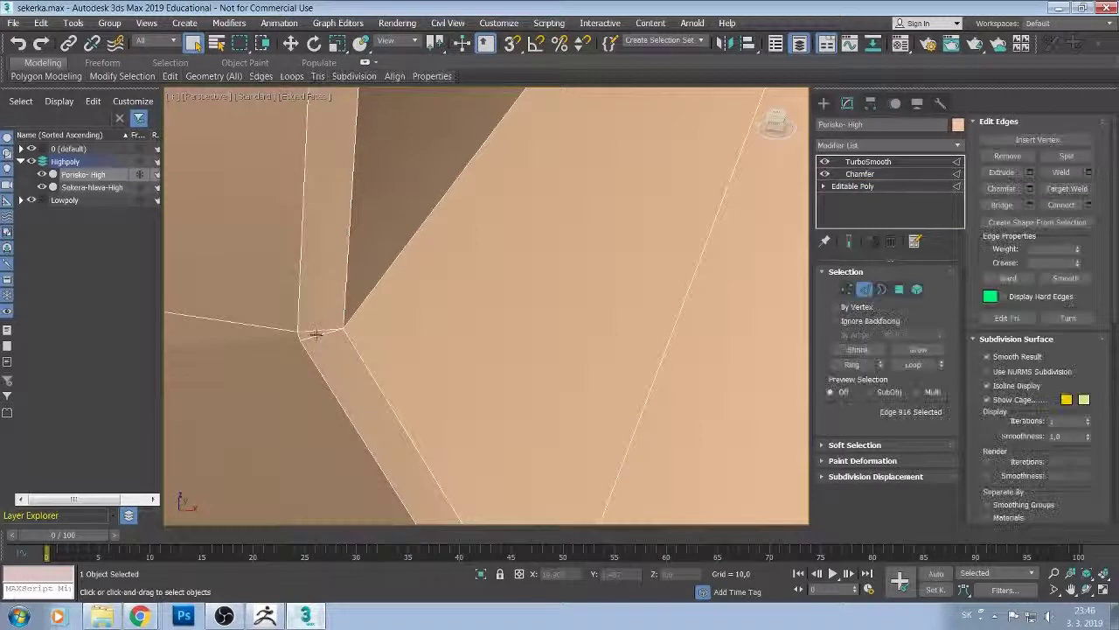
left_click(317, 333)
left_click(335, 342)
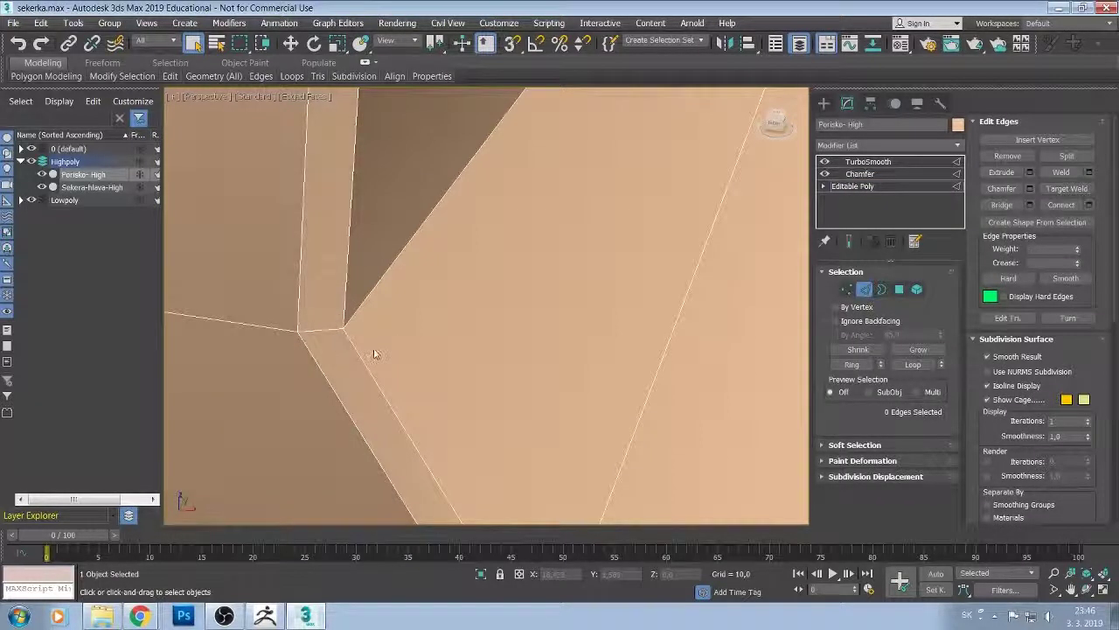
Orbit around the chamfered hole rim, restore the previous view with Shift+Z, and return to Chamfer.
mouse_move(373, 352)
middle_mouse_down("alt")
mouse_move(367, 373)
mouse_move(353, 359)
middle_mouse_up("alt")
scroll(454, 327, "down", 2)
scroll(458, 327, "down", 3)
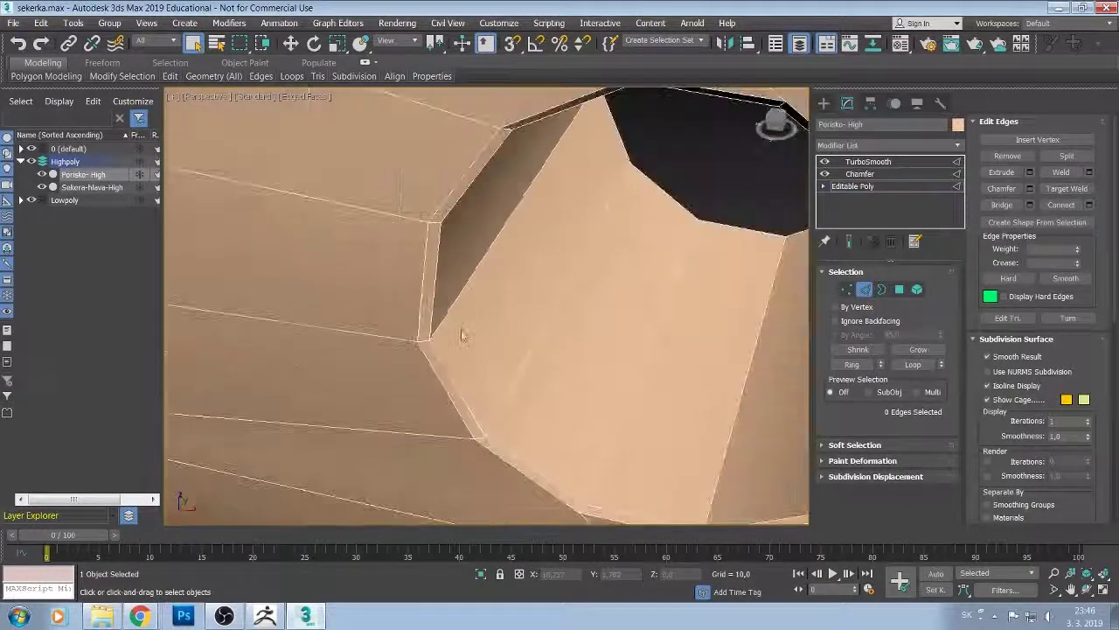
scroll(458, 327, "down", 3)
scroll(610, 385, "down", 2)
middle_click_drag(609, 385, 655, 387, "alt")
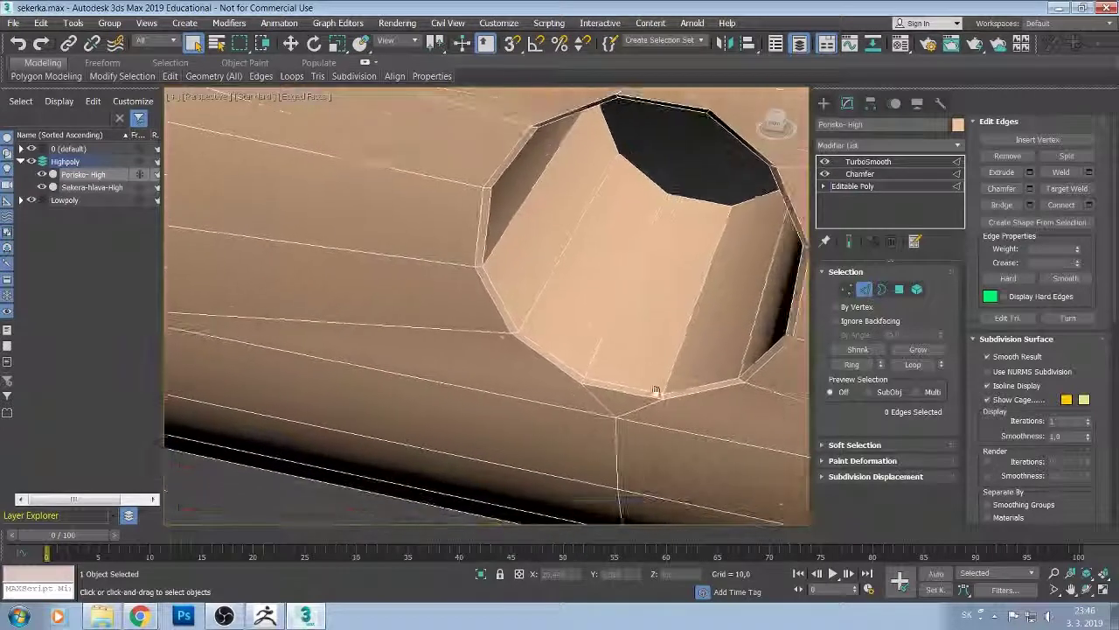
scroll(700, 367, "up", 4)
scroll(735, 382, "up", 1)
mouse_move(735, 382)
middle_mouse_down("alt")
mouse_move(467, 390)
mouse_move(465, 408)
mouse_move(509, 428)
mouse_move(566, 358)
middle_mouse_up("alt")
key("shift+z")
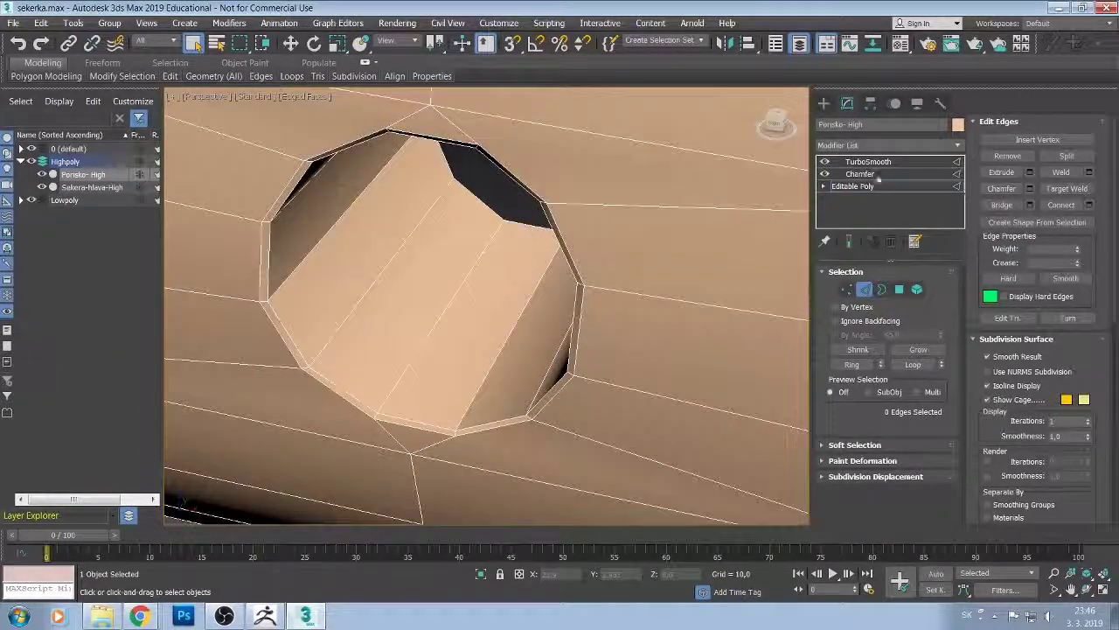
left_click(877, 175)
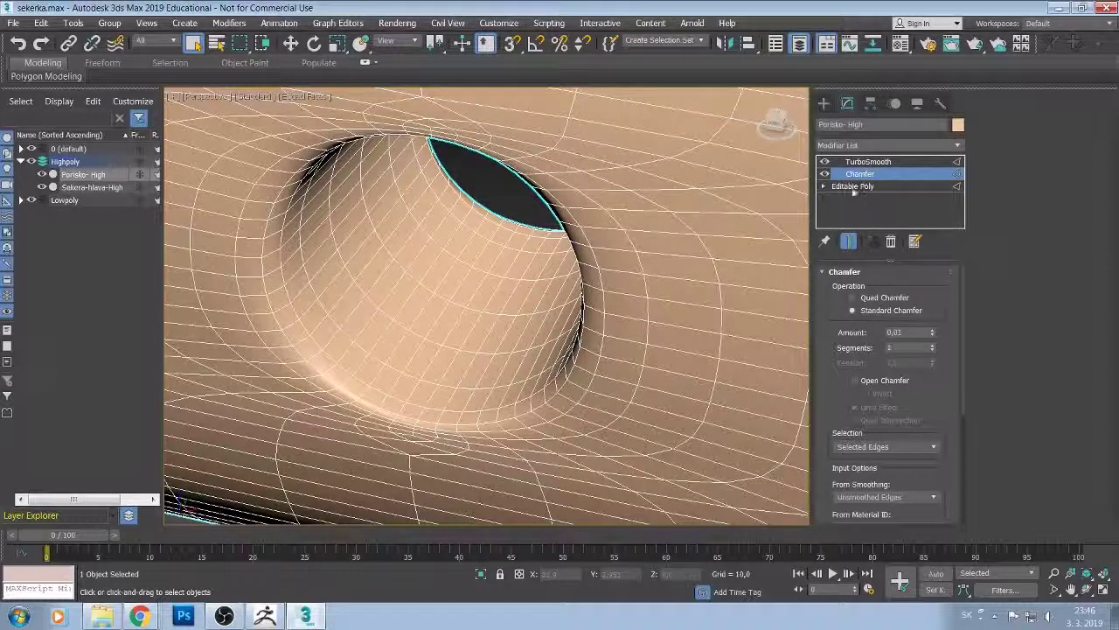
Expand the Lowpoly layer, show Porisko-low-UW, and hide the high-poly axe head and handle.
left_click(21, 200)
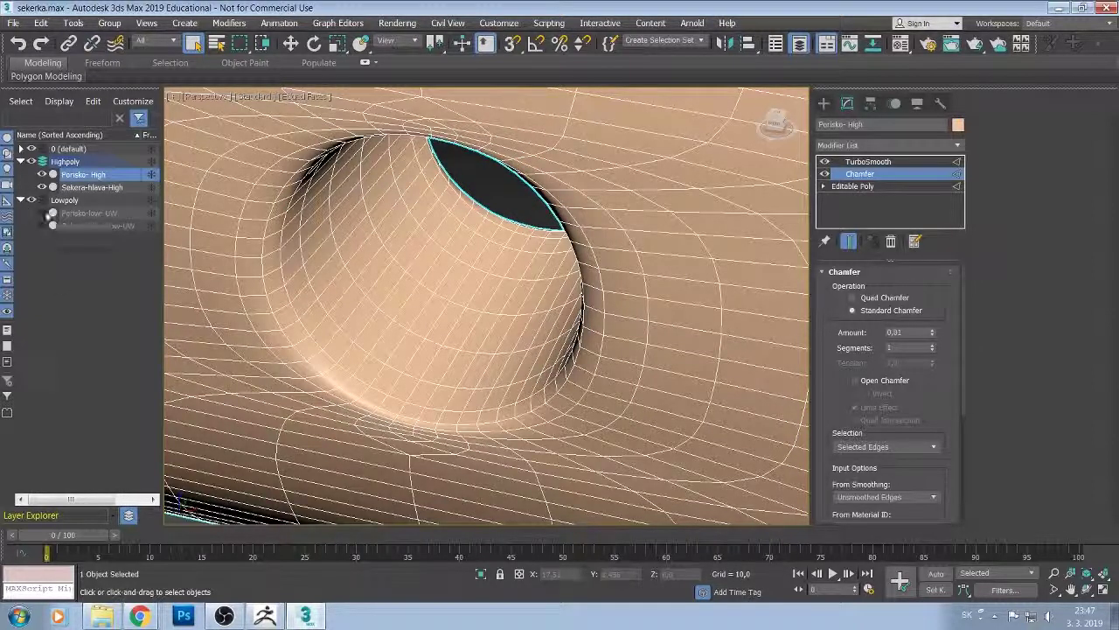
left_click(42, 213)
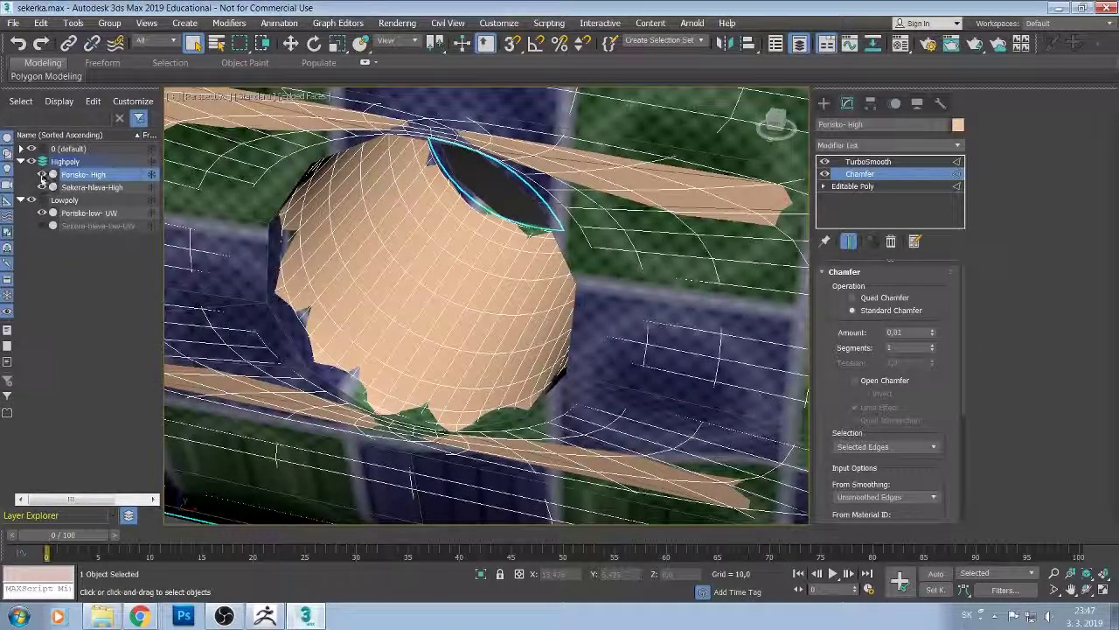
left_click(41, 187)
left_click(42, 174)
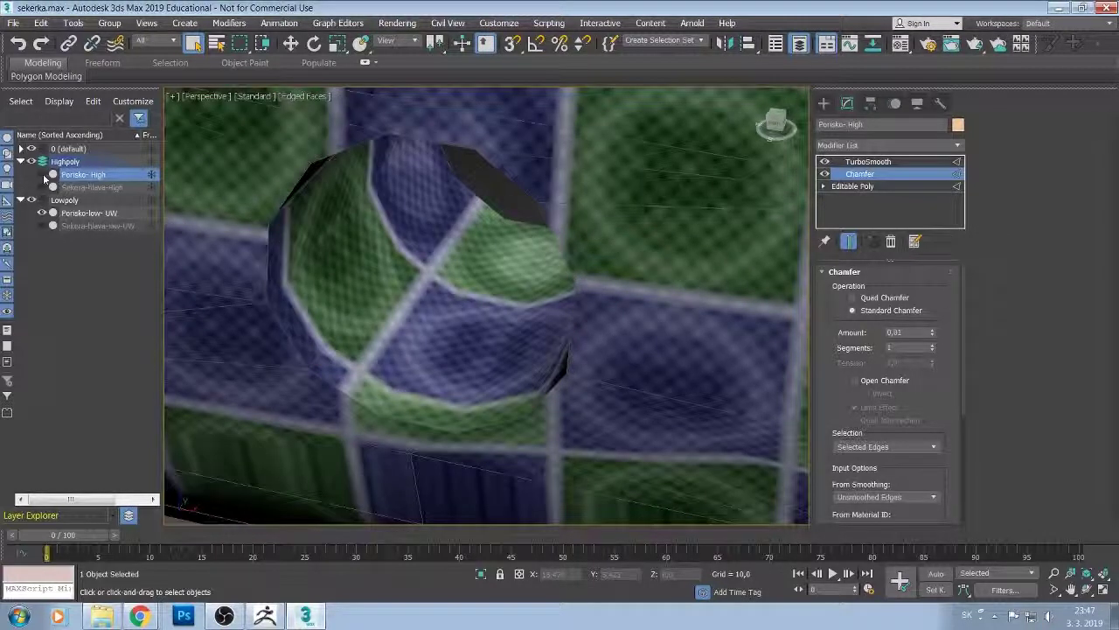
Pan, zoom and orbit around the low-poly handle's hole.
middle_click_drag(413, 352, 445, 311)
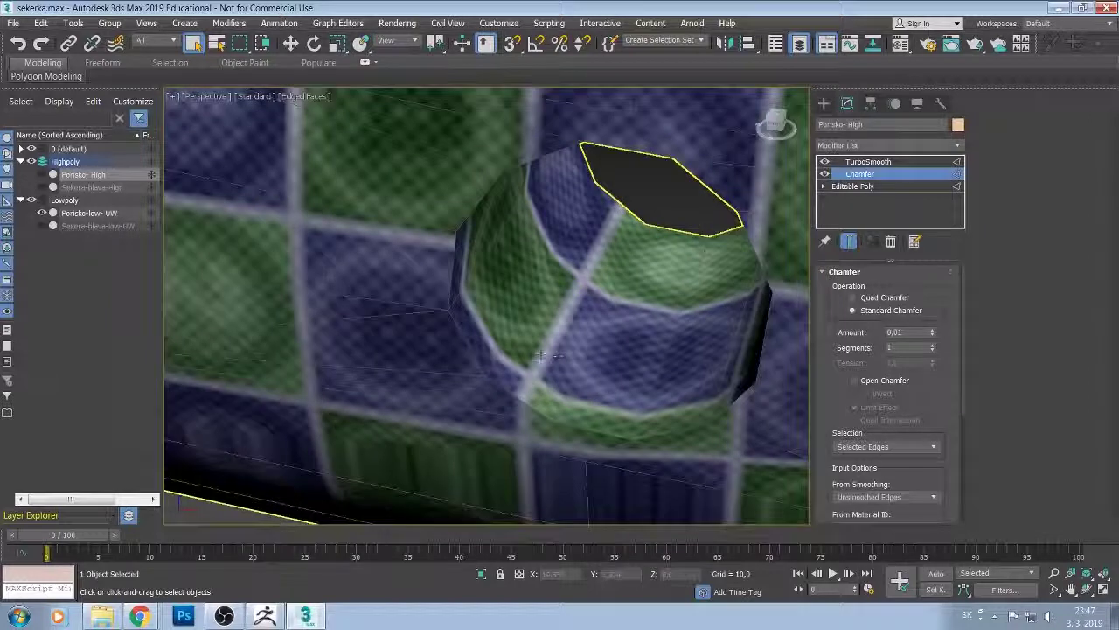
scroll(569, 360, "up", 5)
scroll(426, 345, "down", 3)
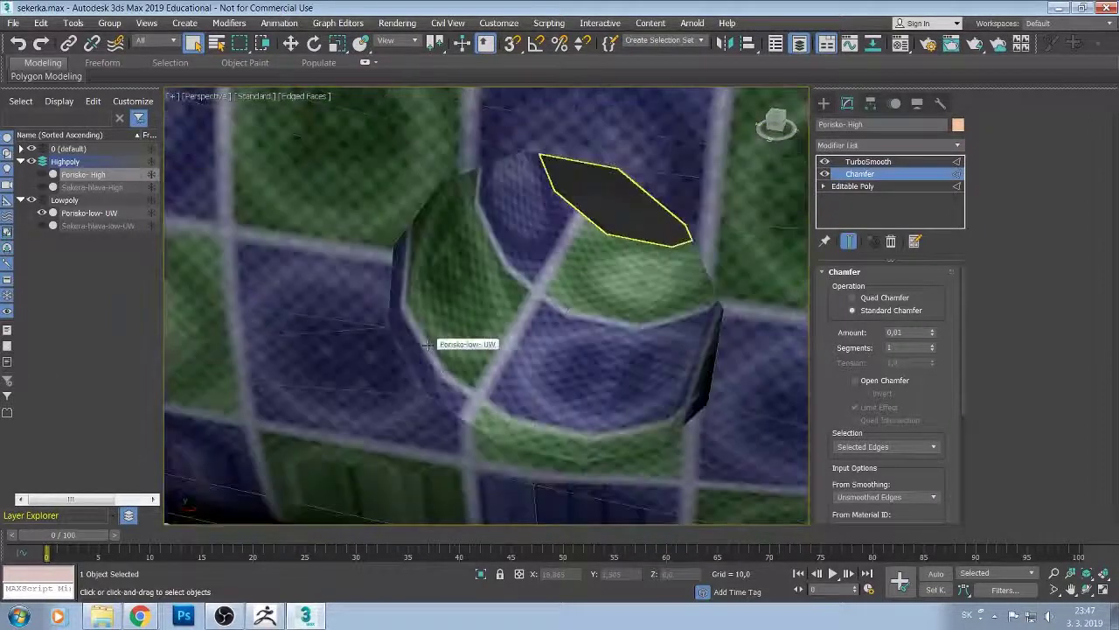
scroll(427, 345, "down", 3)
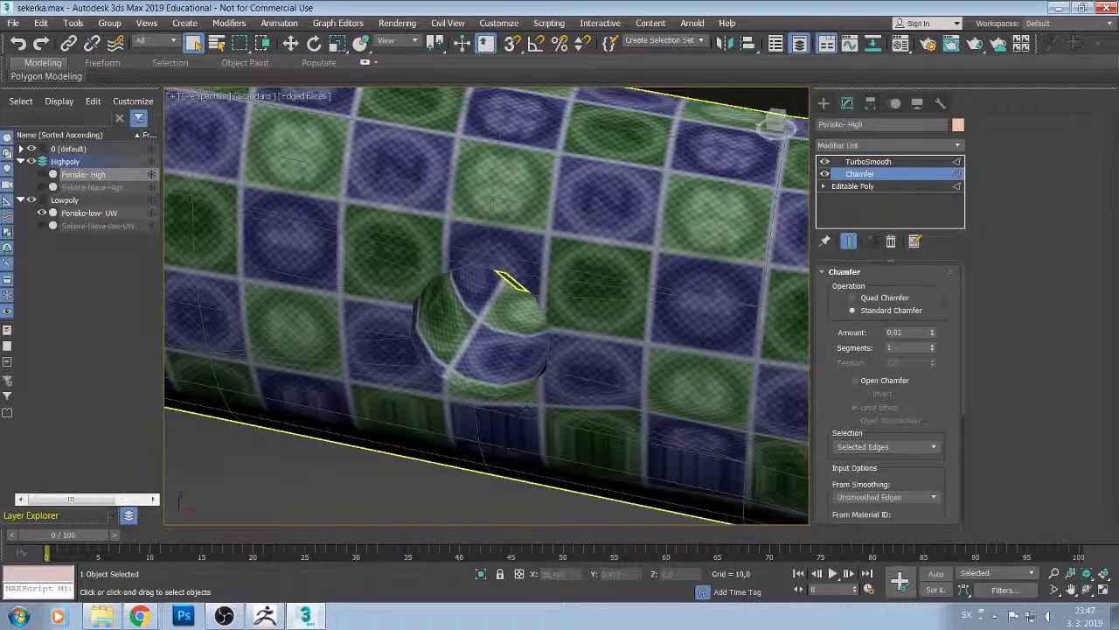
scroll(492, 286, "up", 5)
middle_click_drag(462, 324, 492, 287, "alt")
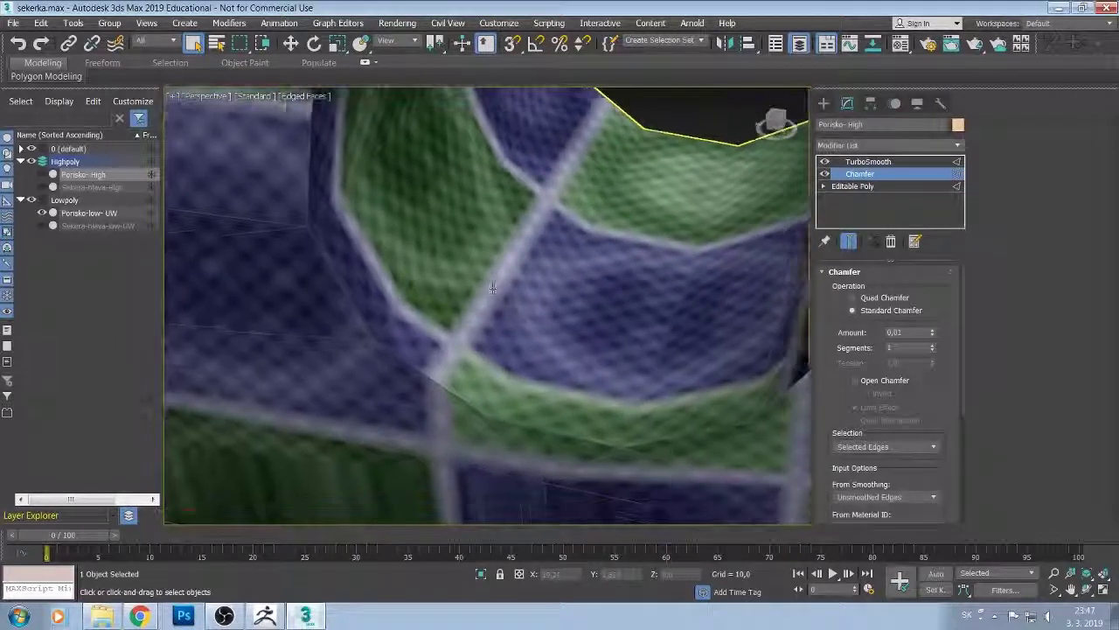
scroll(432, 295, "up", 3)
scroll(429, 290, "up", 3)
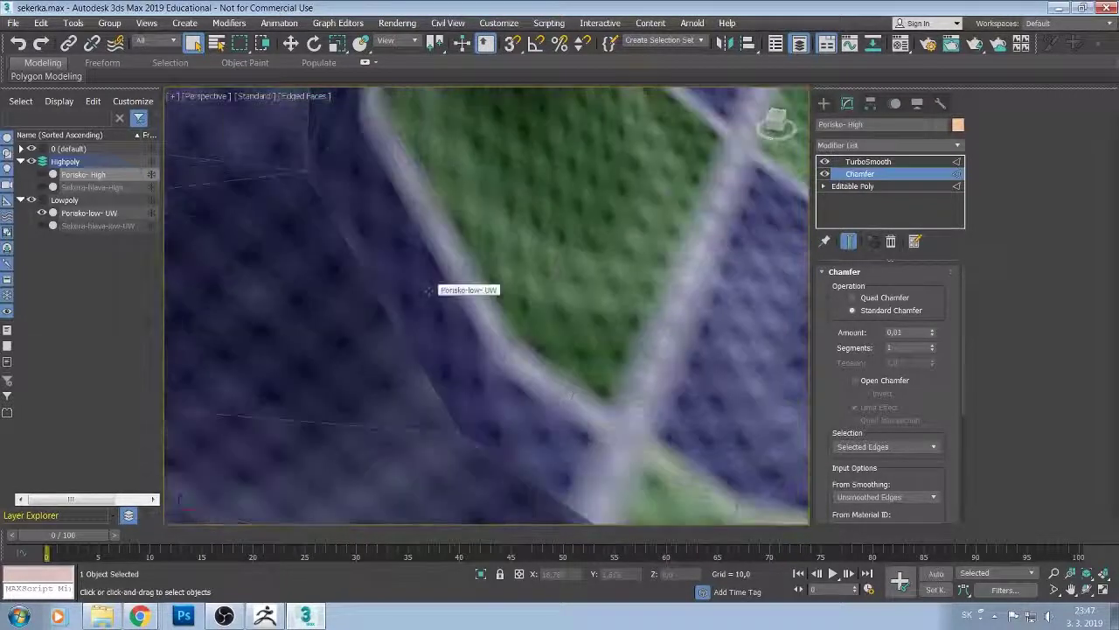
scroll(427, 291, "down", 3)
scroll(429, 293, "down", 3)
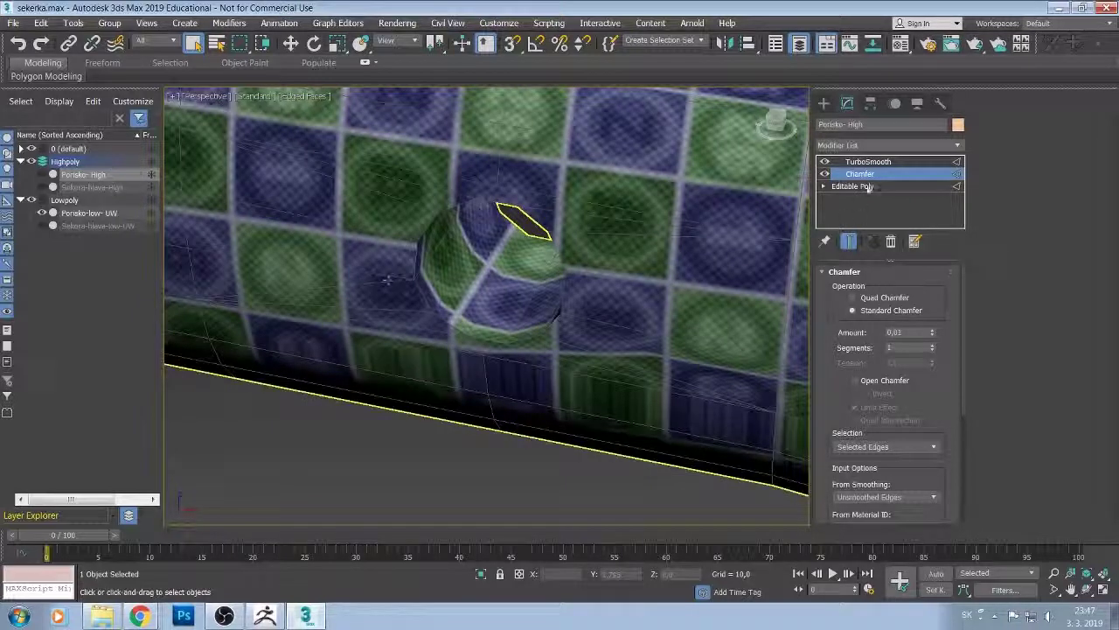
Select Porisko-low-UW and test-select an edge beside its hole in Edge mode.
left_click(92, 213)
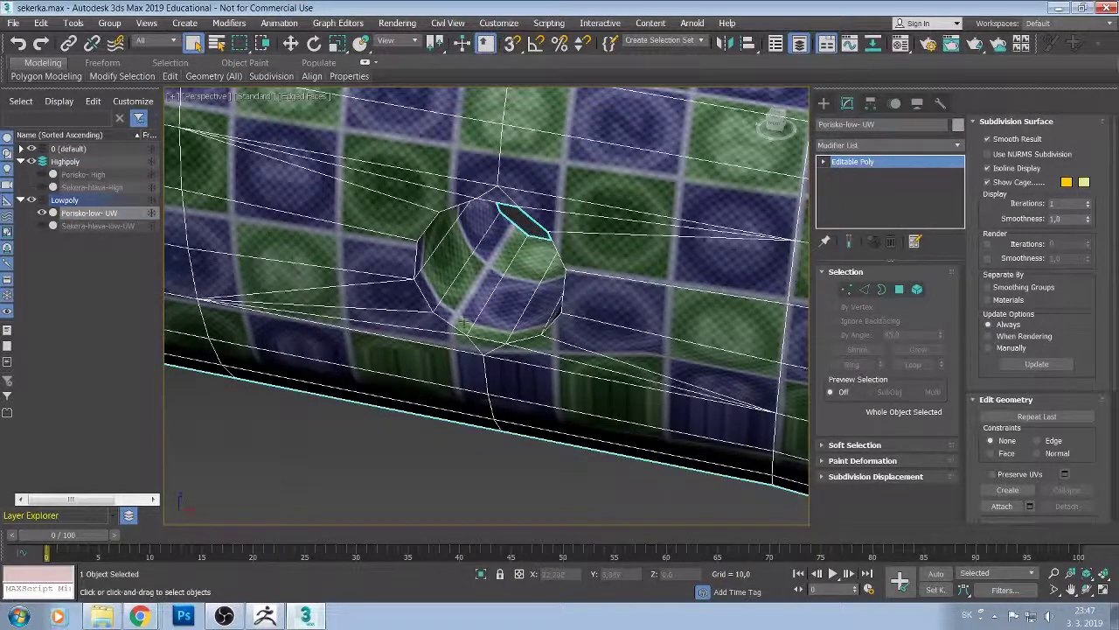
middle_click_drag(464, 325, 402, 280, "alt")
scroll(396, 276, "up", 3)
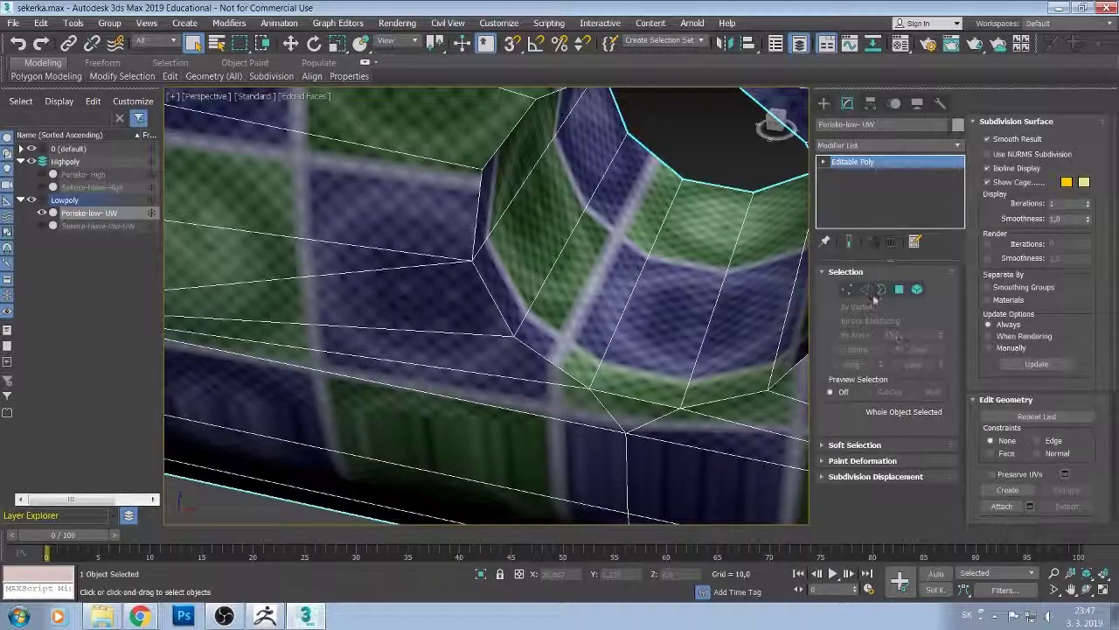
key("2")
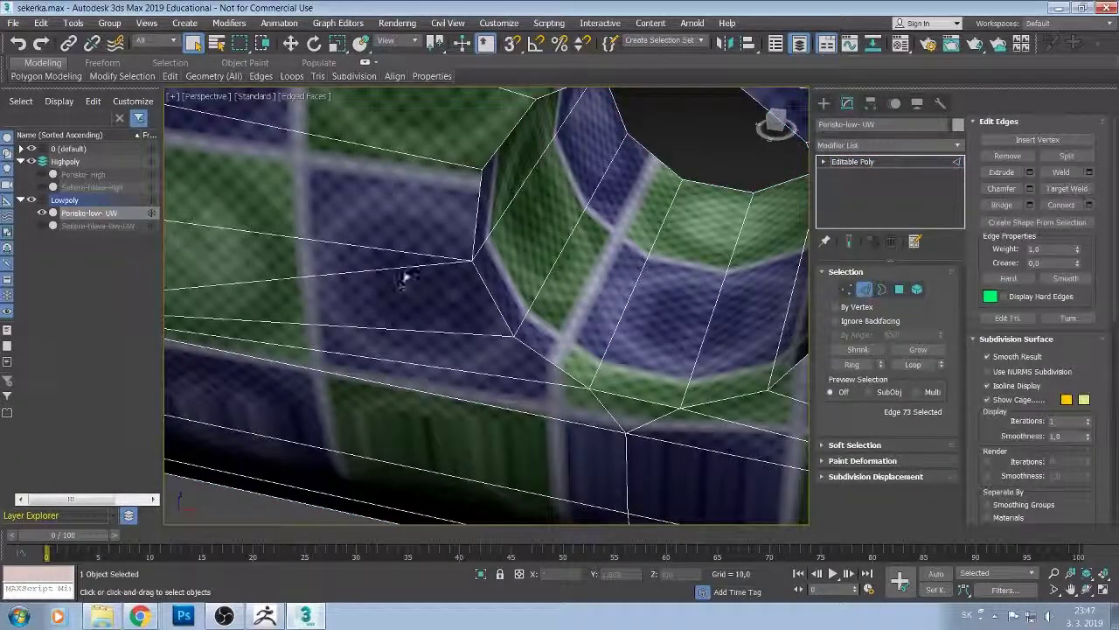
left_click(407, 272)
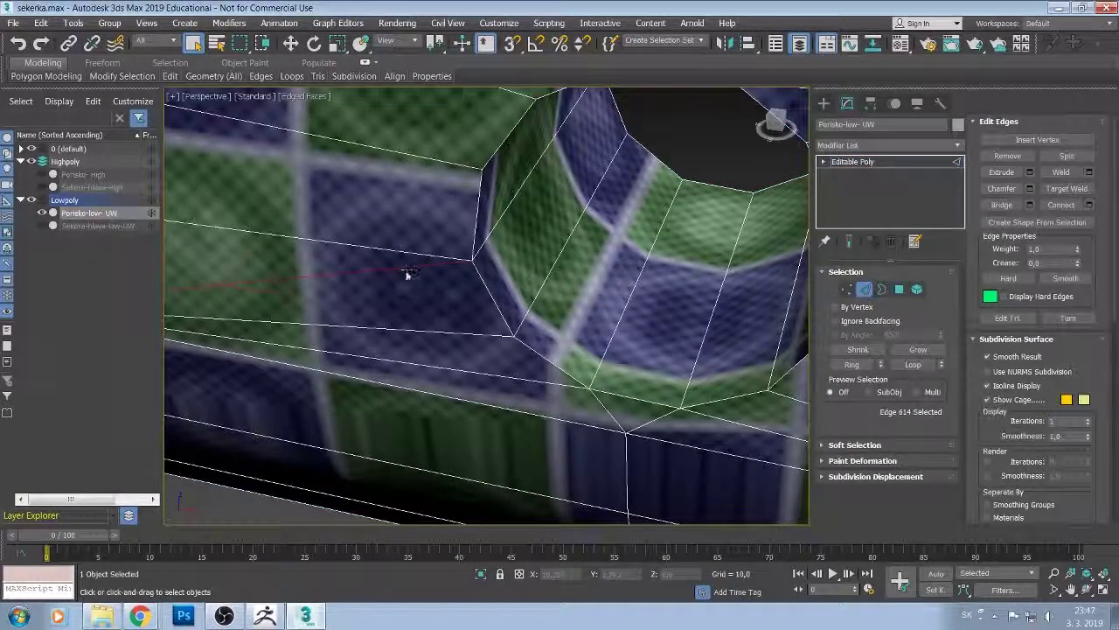
left_click(435, 327)
scroll(435, 327, "down", 2)
scroll(466, 294, "down", 2)
scroll(466, 294, "down", 2)
scroll(465, 294, "down", 2)
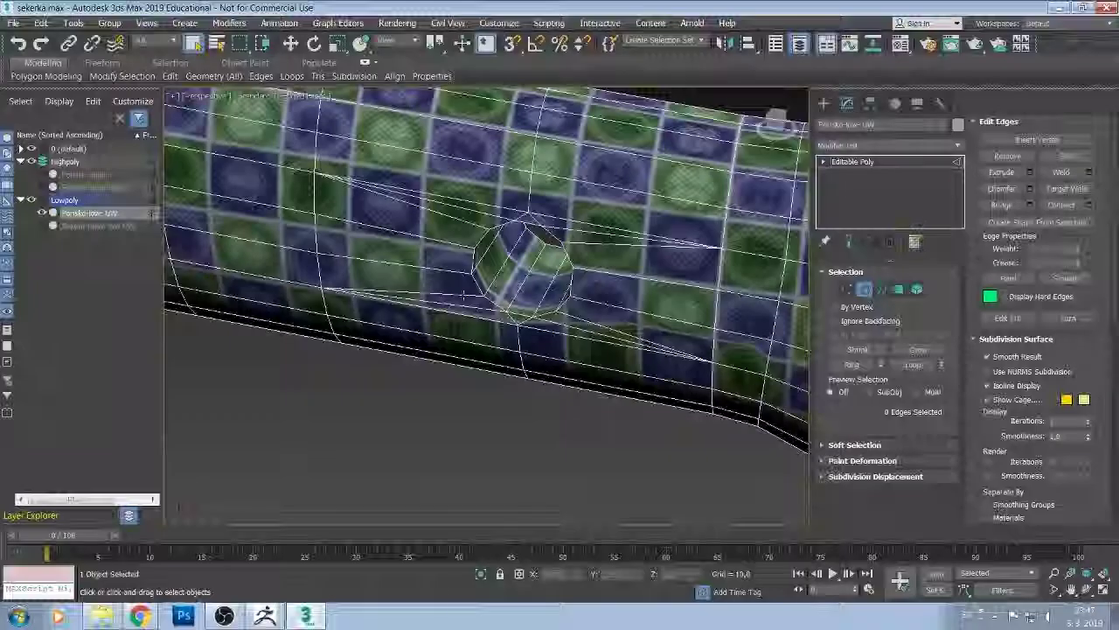
scroll(463, 294, "down", 1)
scroll(477, 294, "up", 2)
scroll(492, 292, "up", 1)
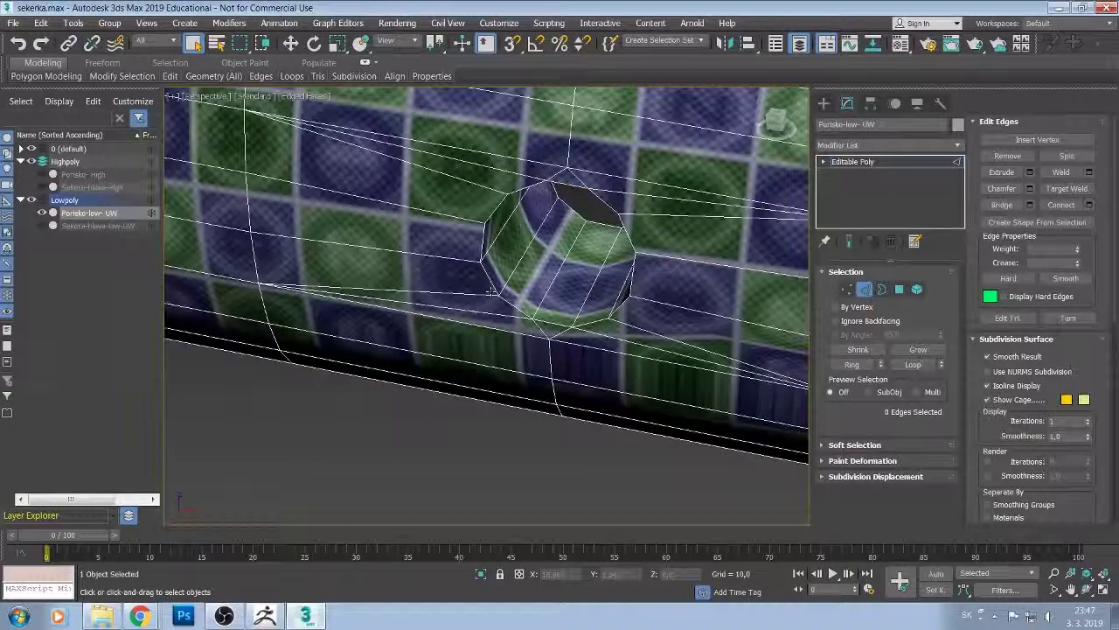
Orbit around the low-poly handle to view it from several angles.
mouse_move(492, 292)
middle_mouse_down("alt")
mouse_move(481, 277)
mouse_move(498, 315)
middle_mouse_up("alt")
scroll(486, 286, "down", 2)
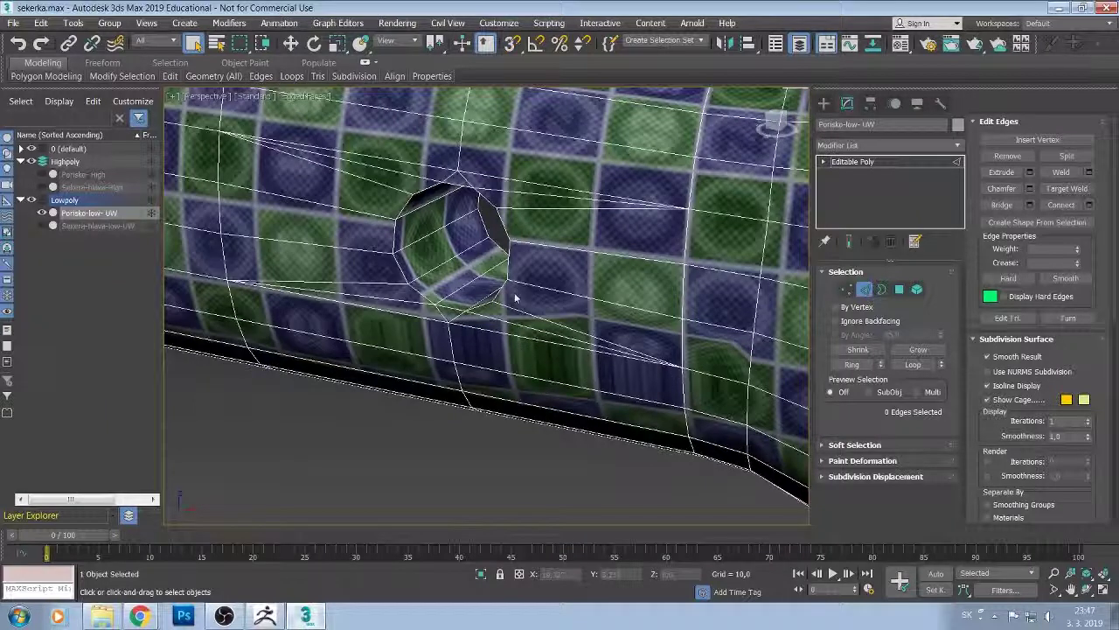
scroll(515, 299, "down", 2)
scroll(538, 301, "down", 3)
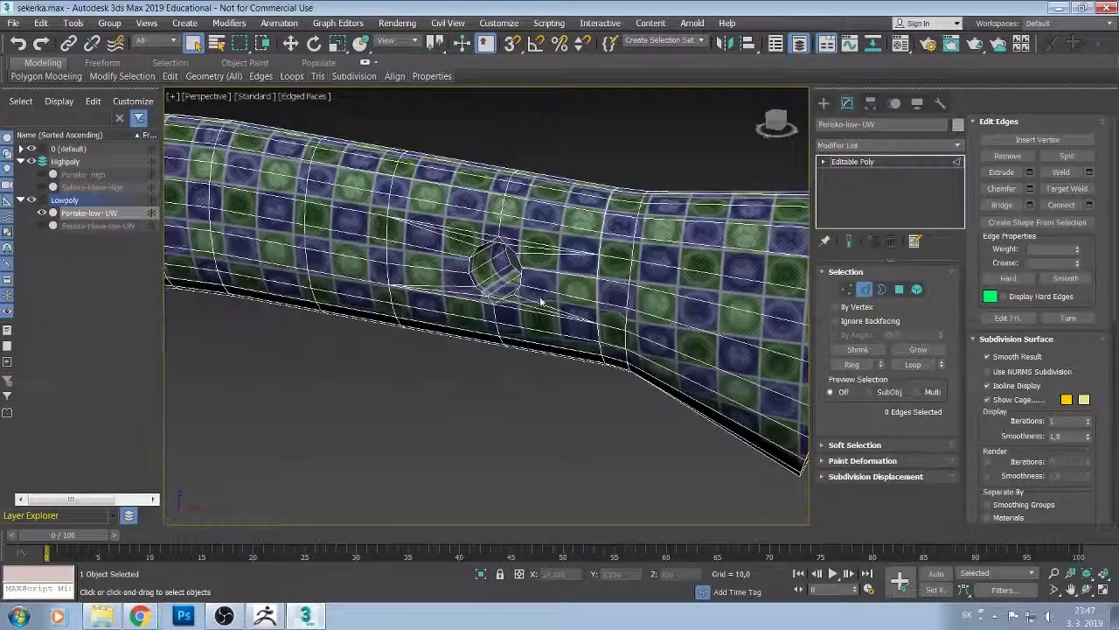
middle_click_drag(542, 302, 490, 299, "alt")
mouse_move(418, 300)
middle_mouse_down("alt")
mouse_move(714, 309)
mouse_move(495, 429)
mouse_move(612, 429)
mouse_move(512, 450)
mouse_move(470, 443)
mouse_move(436, 368)
mouse_move(439, 320)
mouse_move(532, 302)
mouse_move(512, 327)
mouse_move(420, 291)
mouse_move(707, 260)
mouse_move(566, 393)
mouse_move(482, 254)
mouse_move(488, 285)
middle_mouse_up("alt")
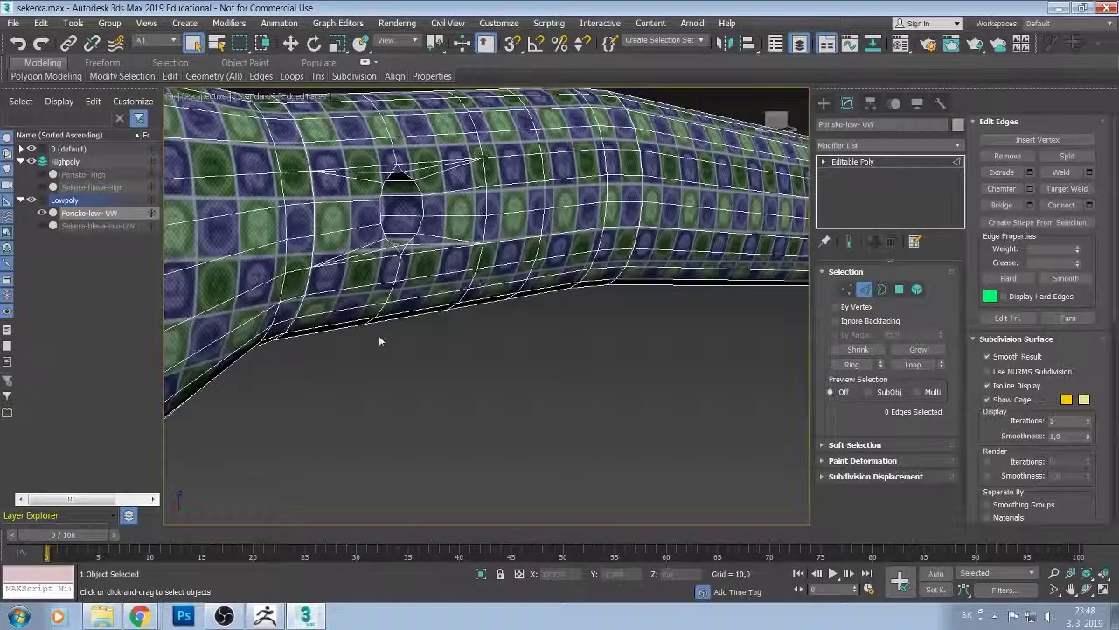
mouse_move(375, 326)
middle_mouse_down("alt")
mouse_move(428, 350)
mouse_move(464, 333)
mouse_move(459, 325)
middle_mouse_up("alt")
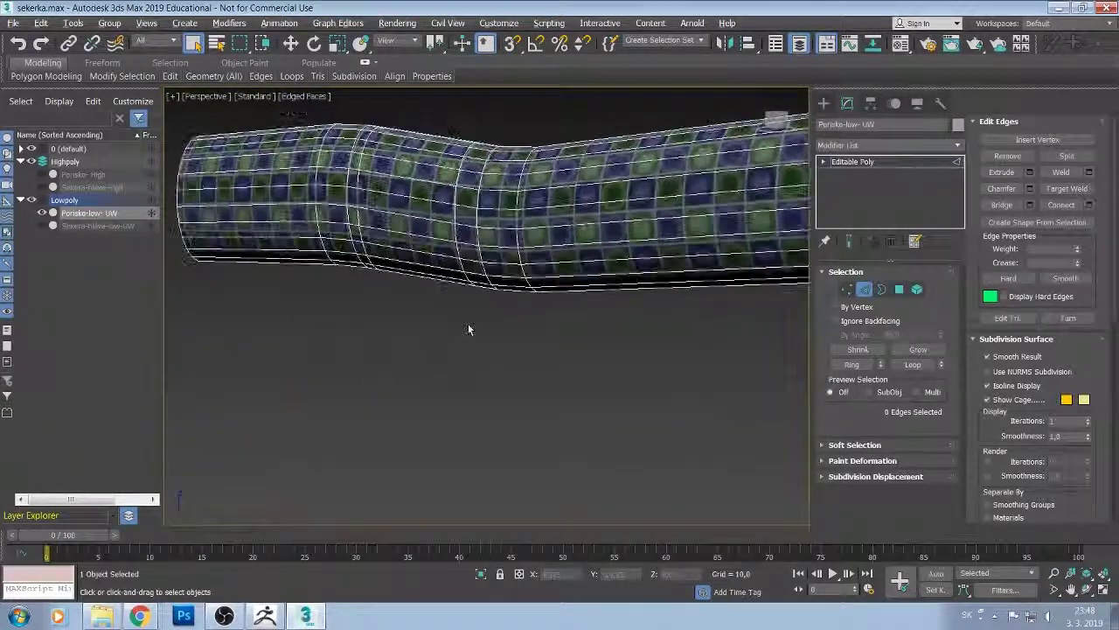
Hide Porisko-low-UW, unhide Sekera-hlava-High and Porisko-High, and zoom out on the whole axe.
left_click(41, 213)
left_click(41, 188)
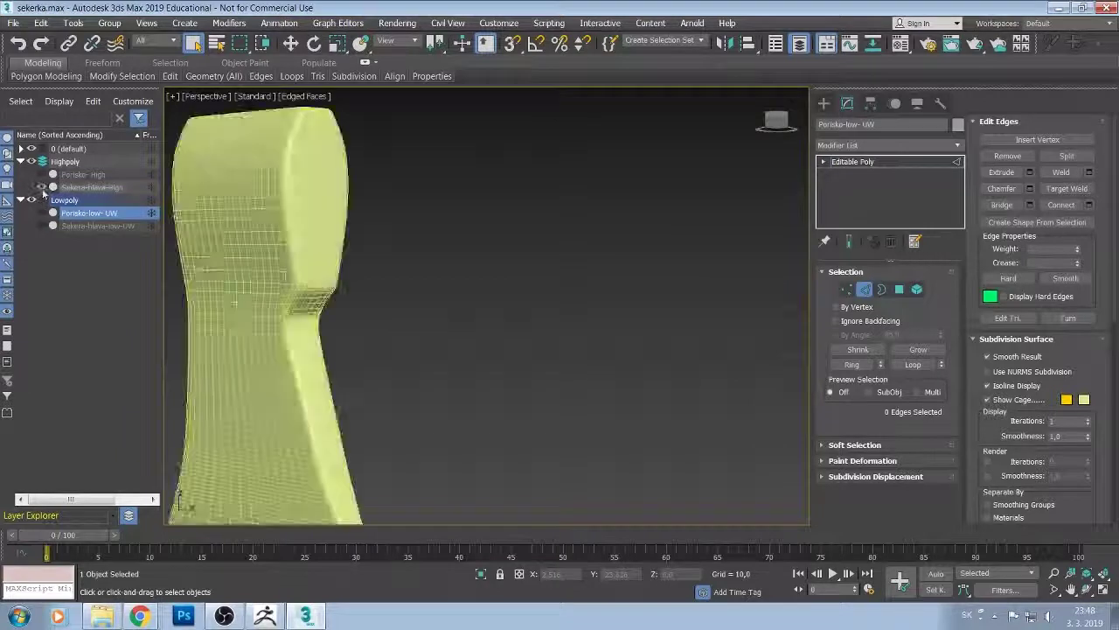
left_click(41, 174)
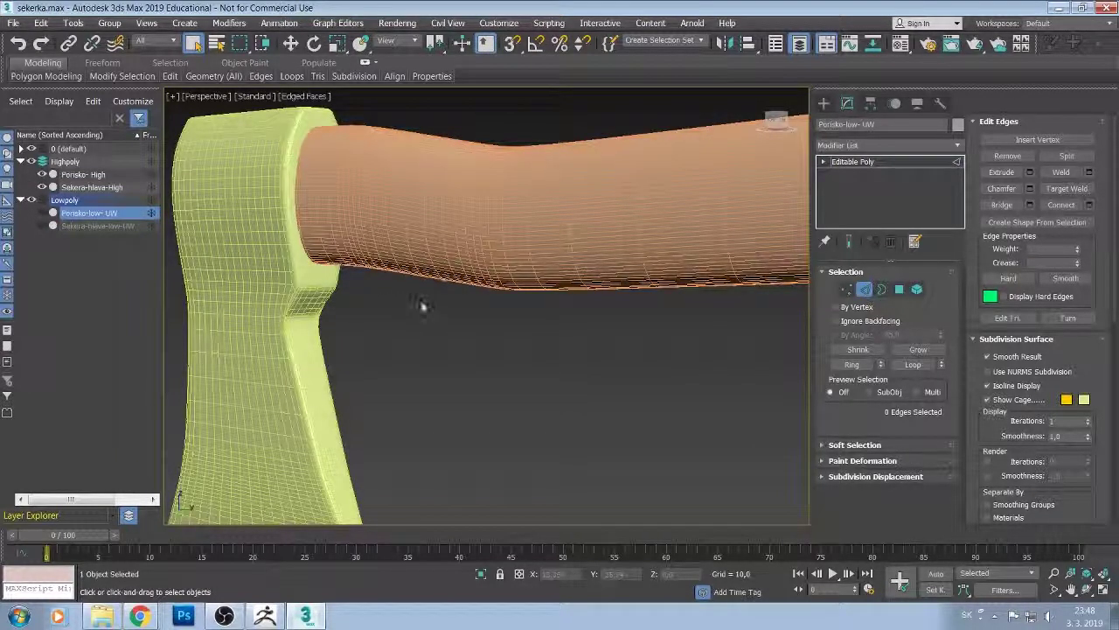
scroll(431, 311, "down", 3)
scroll(408, 306, "down", 3)
scroll(393, 325, "down", 4)
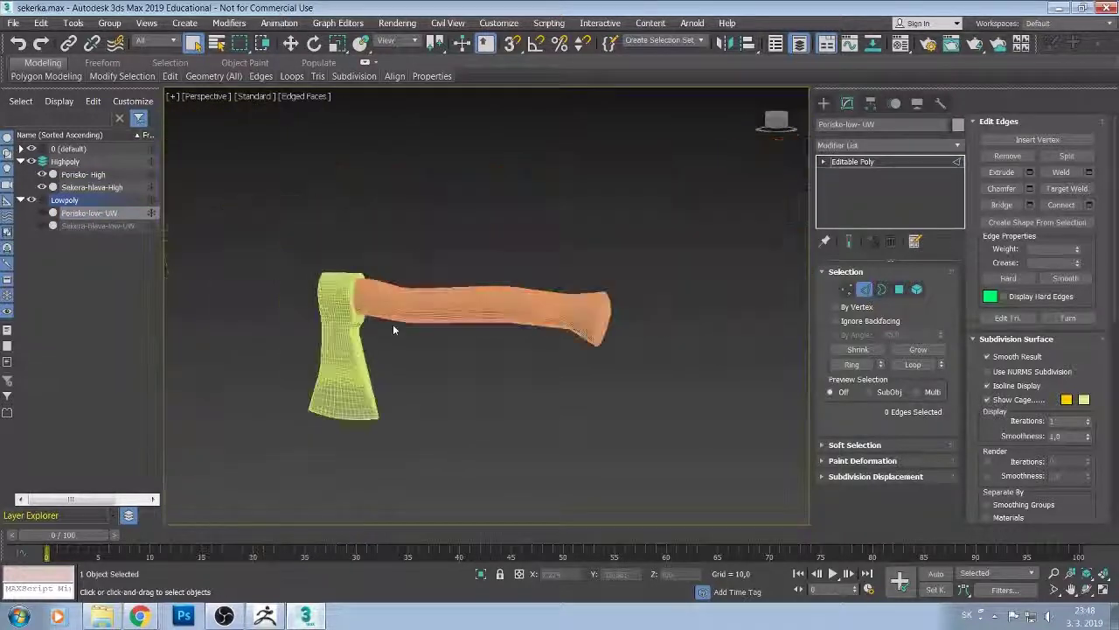
middle_click_drag(420, 336, 401, 342)
scroll(407, 339, "up", 2)
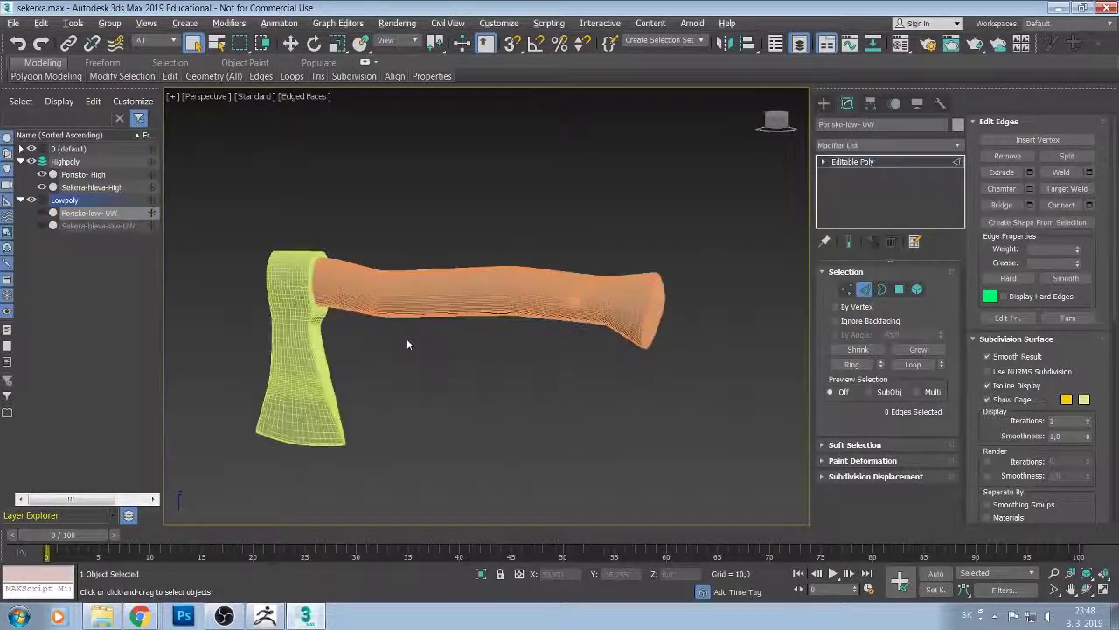
scroll(407, 339, "up", 2)
scroll(406, 338, "up", 3)
scroll(505, 340, "down", 2)
Rotate the view toward the handle and select Porisko- High.
mouse_move(506, 340)
middle_mouse_down("alt")
mouse_move(560, 337)
mouse_move(565, 413)
mouse_move(567, 379)
mouse_move(595, 354)
mouse_move(447, 342)
mouse_move(482, 347)
middle_mouse_up("alt")
scroll(607, 332, "up", 5)
scroll(595, 312, "up", 3)
scroll(568, 385, "down", 3)
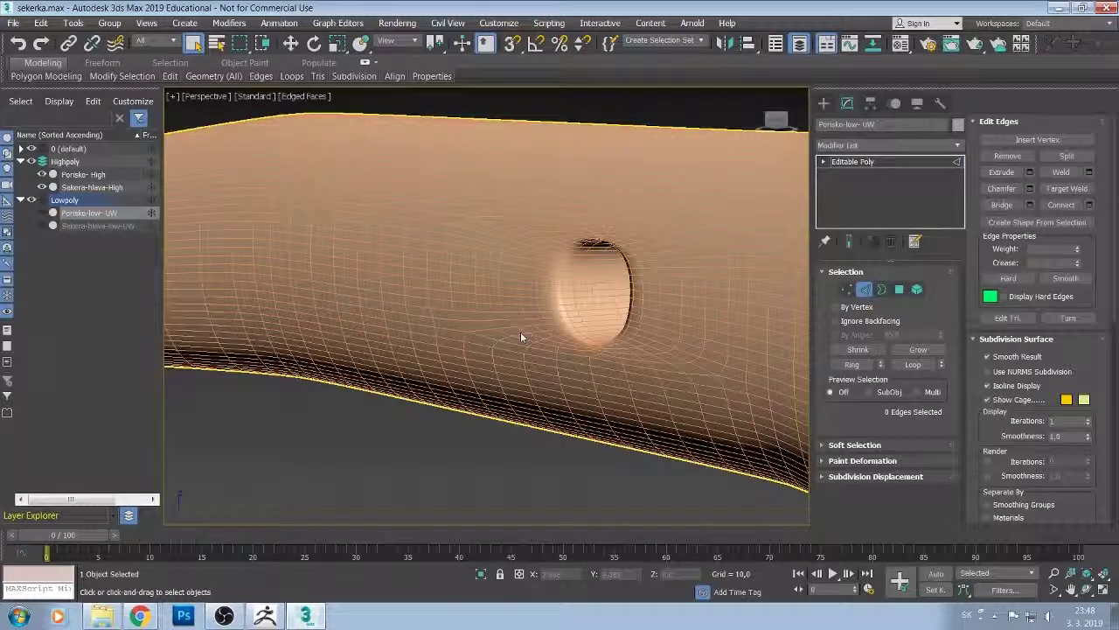
left_click(80, 178)
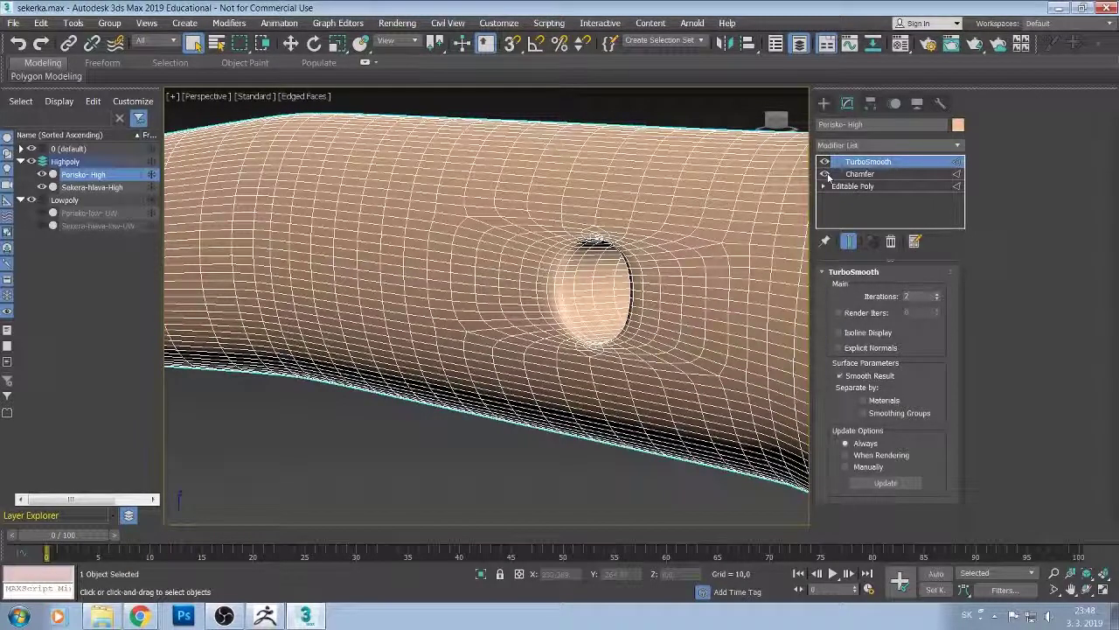
Open Porisko- High's base Editable Poly in Edge mode and orbit until the handle lies horizontal.
left_click(853, 187)
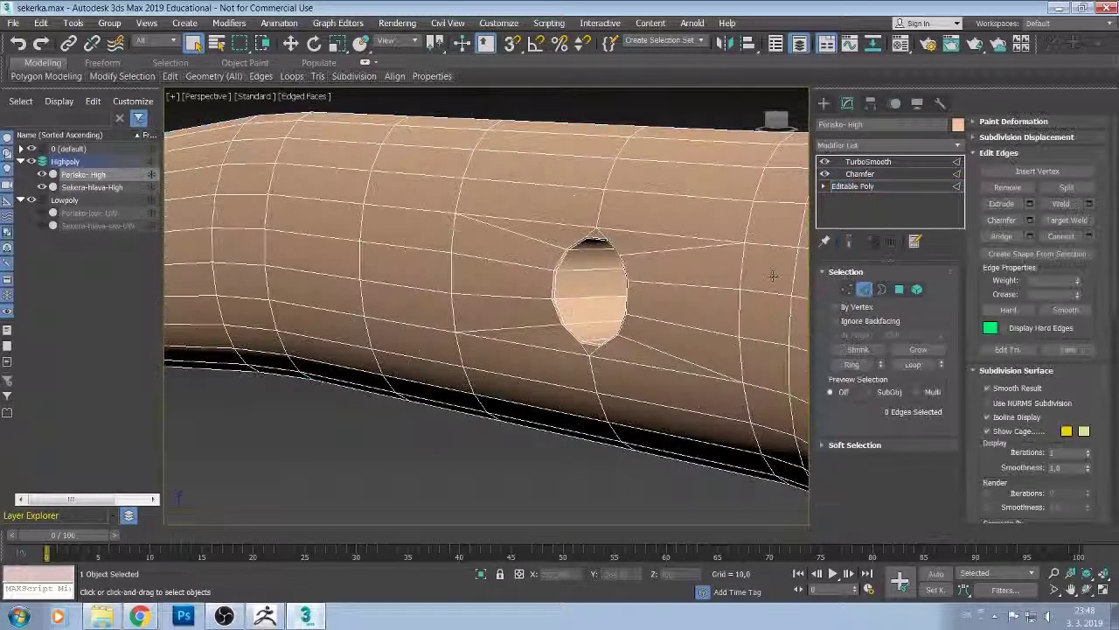
key("2")
middle_click_drag(705, 307, 737, 291, "alt")
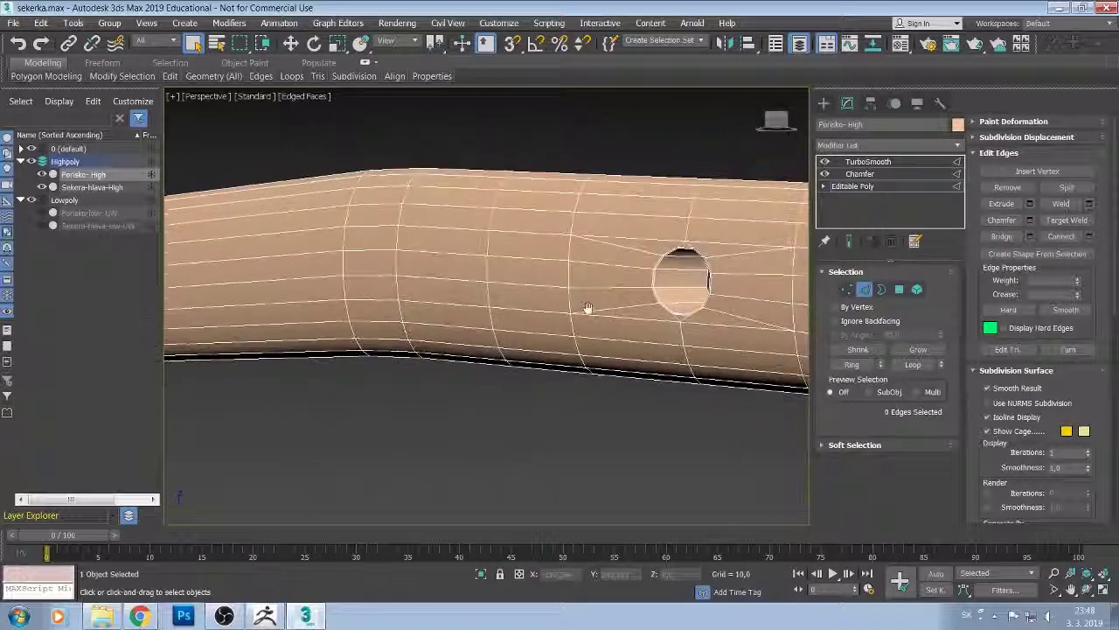
middle_click_drag(738, 291, 582, 293, "alt")
scroll(577, 292, "up", 2)
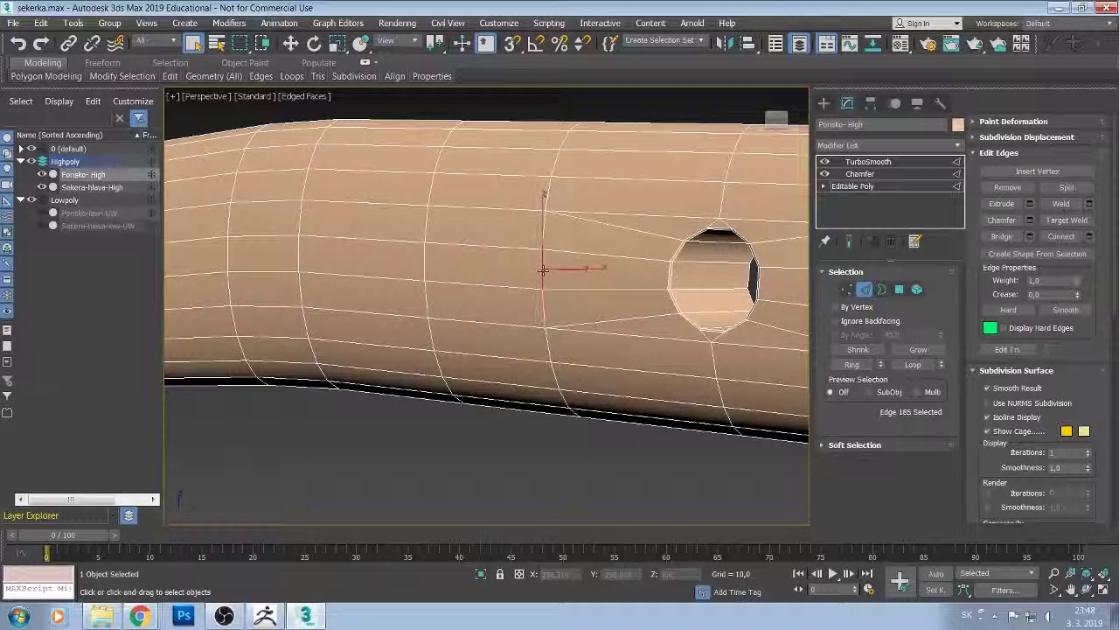
Double-click edges beside the hole to build the full loop around the handle.
left_click(546, 347)
double_click(545, 345)
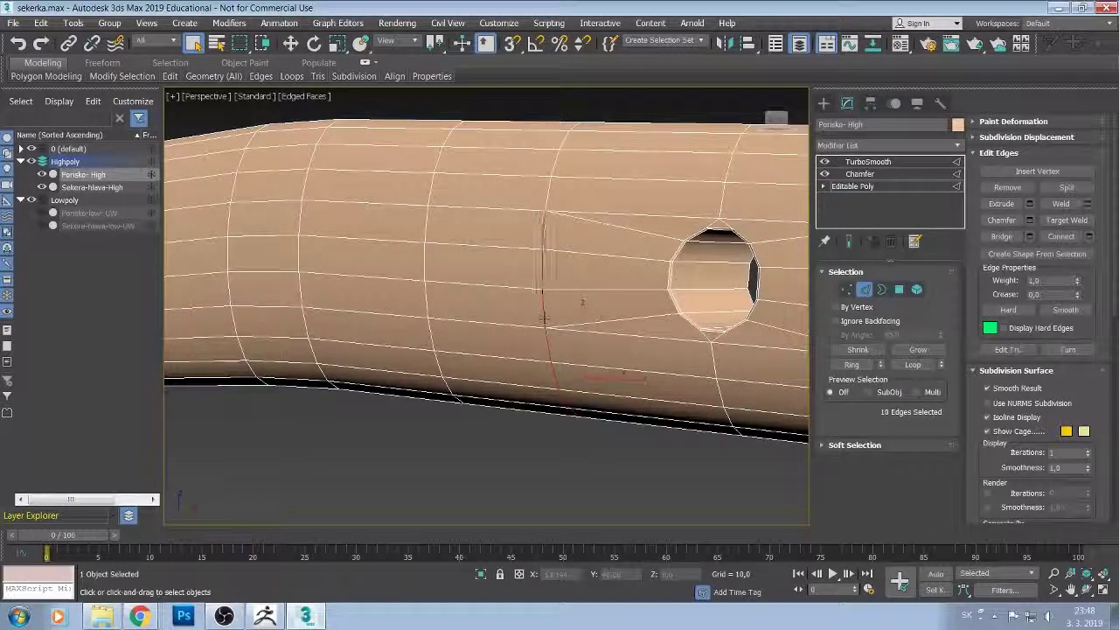
double_click(549, 188, "ctrl")
middle_click_drag(570, 304, 525, 287, "alt")
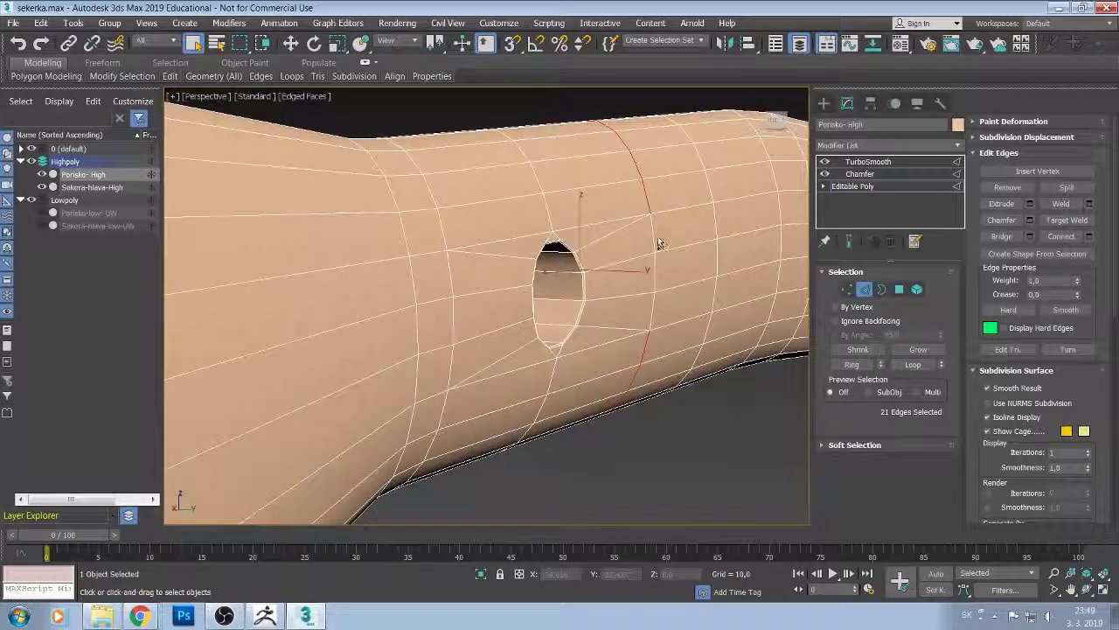
double_click(651, 240, "ctrl")
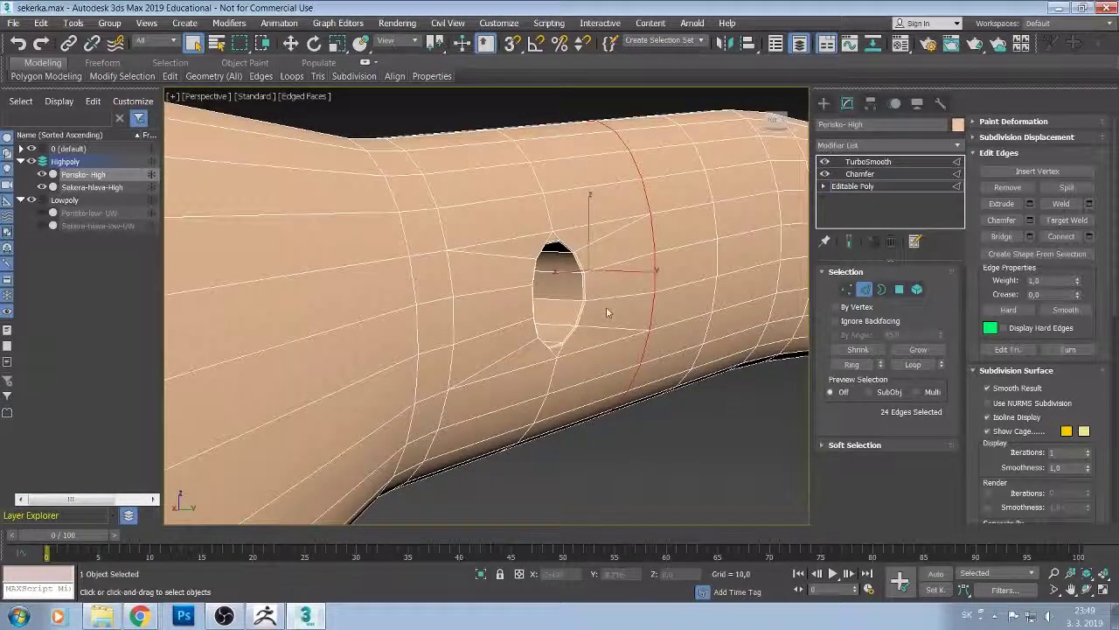
middle_click_drag(604, 300, 538, 313, "alt")
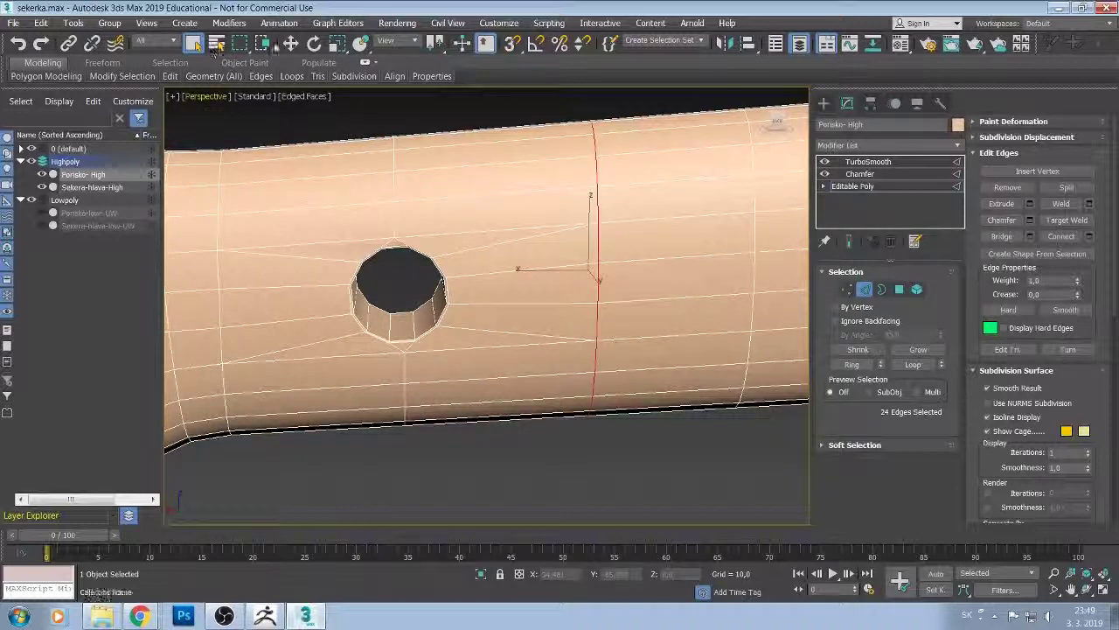
With the Move tool, slide the selected edge loop along the handle closer to the hole.
left_click(292, 43)
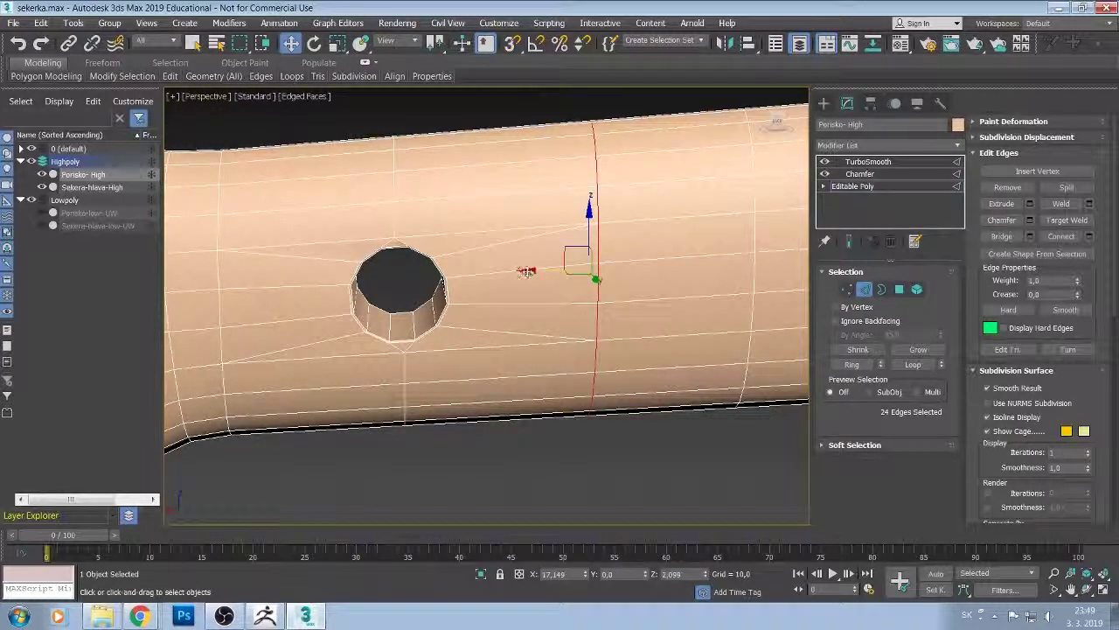
left_click_drag(525, 271, 478, 291)
key("ctrl+z")
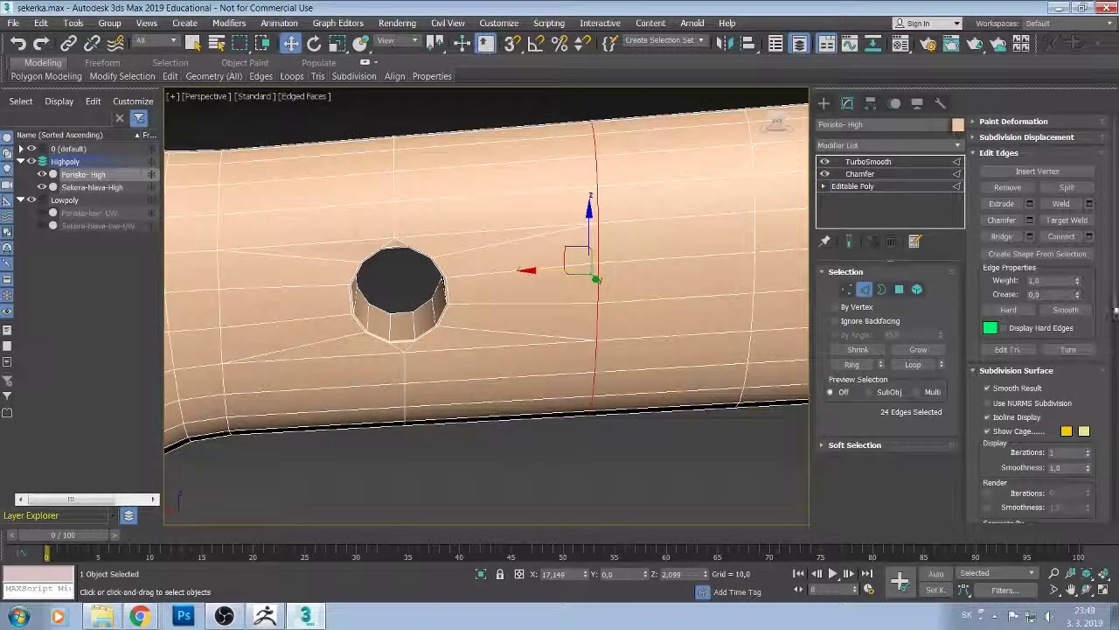
scroll(1041, 315, "down", 1)
scroll(1041, 315, "down", 3)
scroll(1041, 315, "down", 3)
scroll(1040, 315, "down", 3)
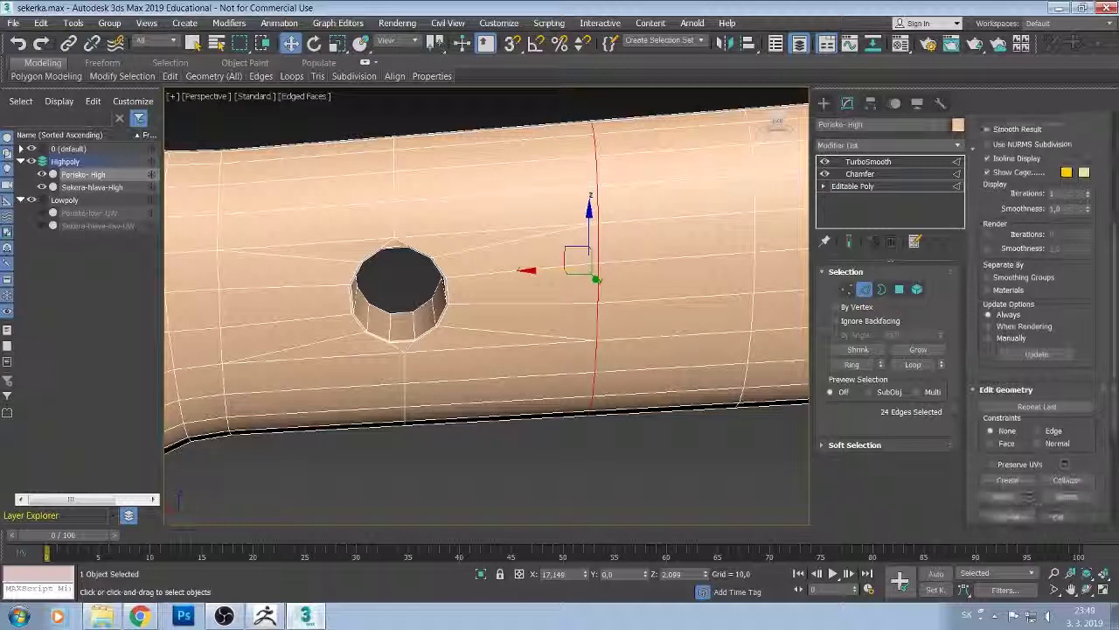
scroll(1027, 494, "down", 1)
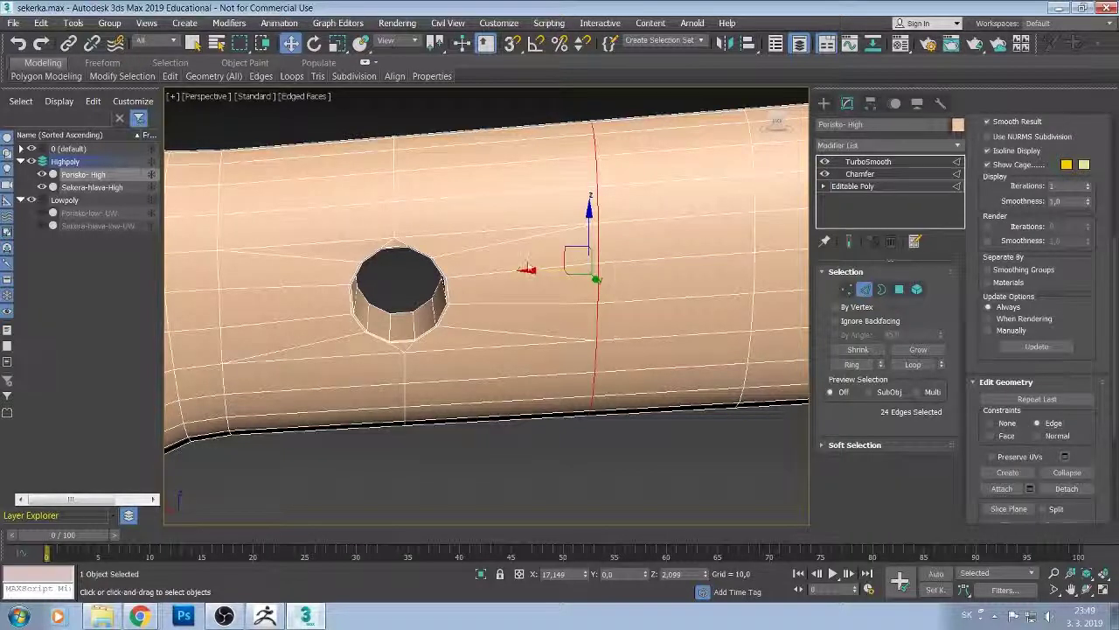
left_click_drag(527, 270, 396, 287)
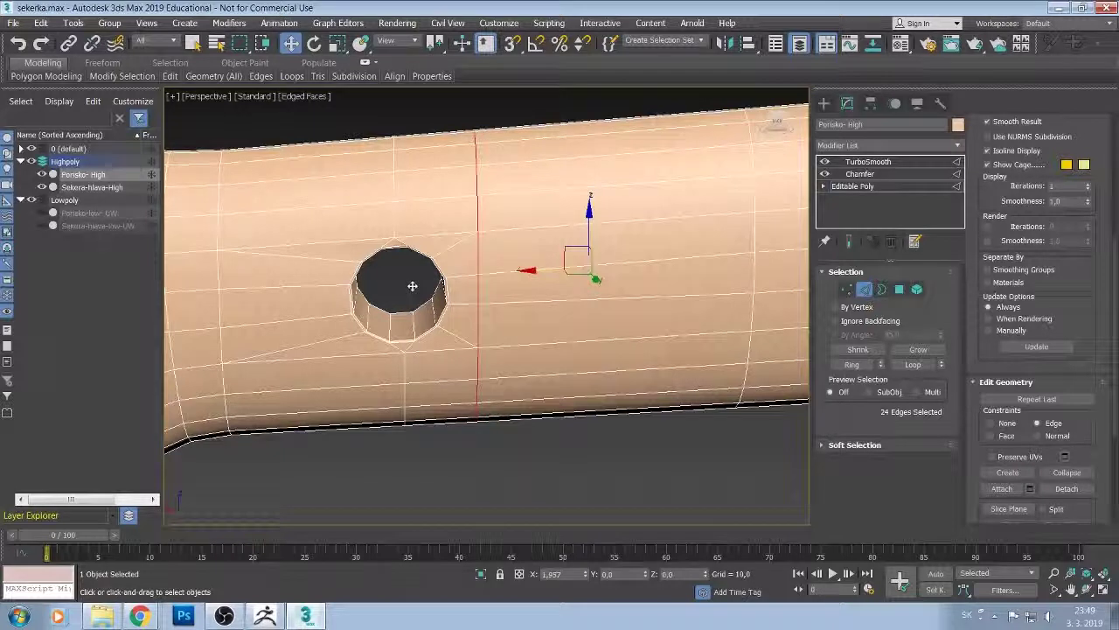
Select the complete edge loop on the left side of the hole, including its underside edges.
double_click(221, 283)
double_click(218, 219, "ctrl")
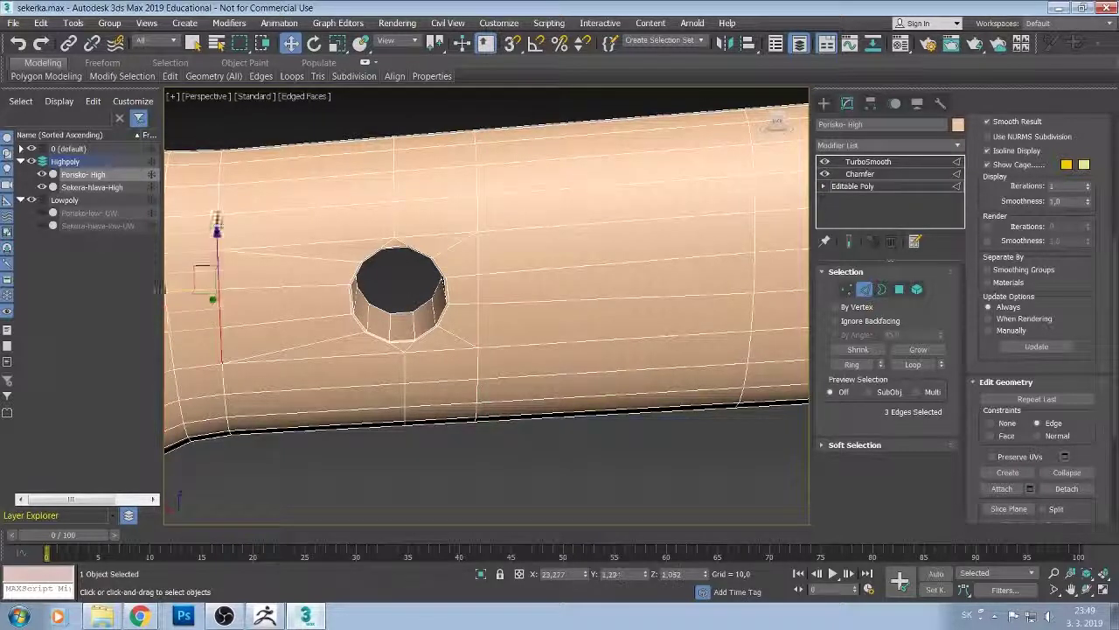
double_click(220, 367, "ctrl")
middle_click_drag(244, 329, 210, 288, "alt")
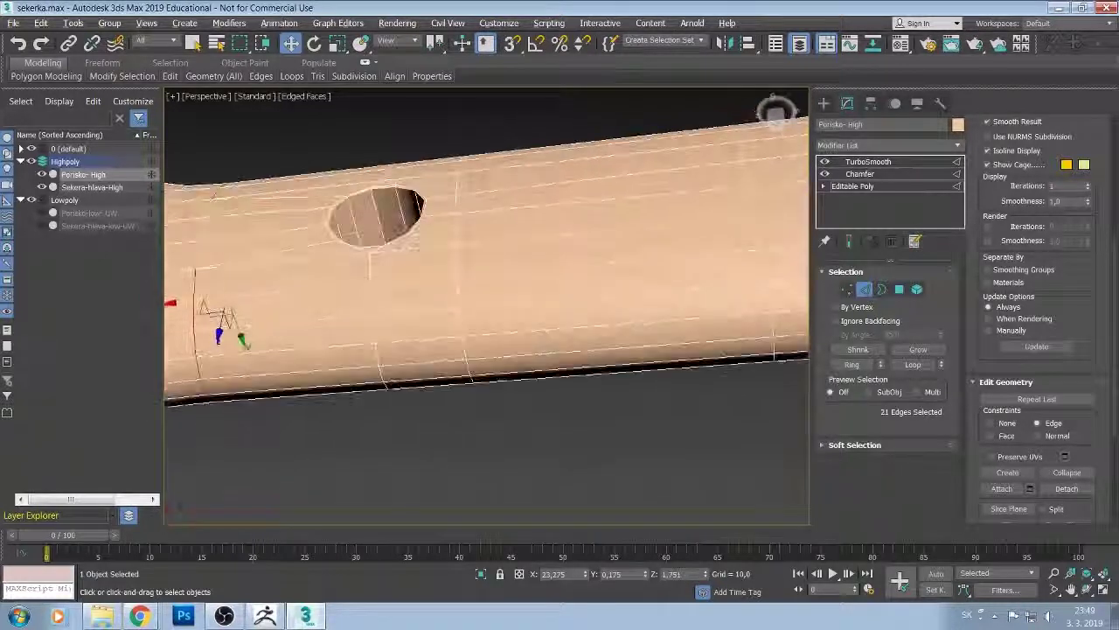
left_click(194, 268, "ctrl")
left_click(194, 263, "ctrl")
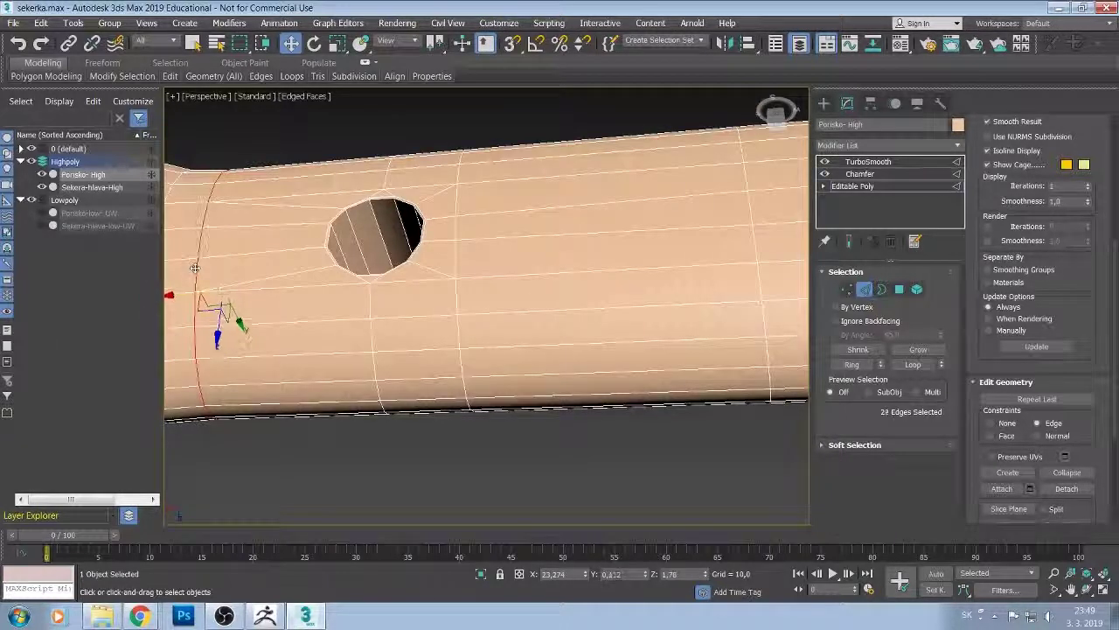
Slide the left loop right toward the hole and turn off edged faces with F4.
mouse_move(374, 372)
middle_mouse_down("alt")
mouse_move(376, 207)
mouse_move(292, 244)
middle_mouse_up("alt")
left_click_drag(172, 288, 268, 297)
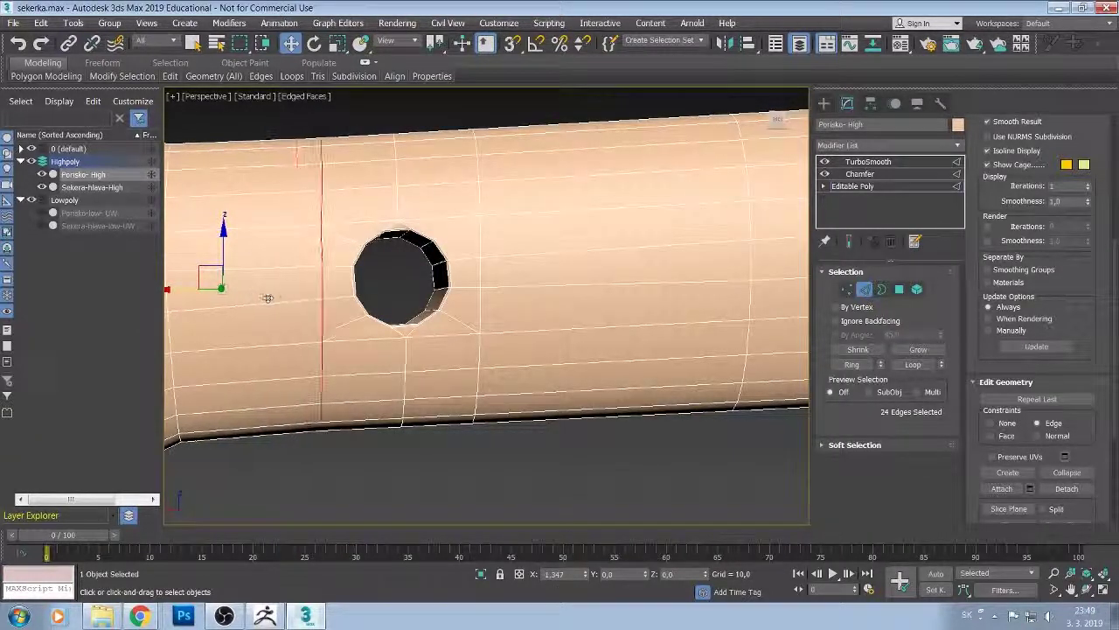
mouse_move(316, 333)
middle_mouse_down("alt")
mouse_move(306, 334)
mouse_move(342, 325)
mouse_move(520, 339)
middle_mouse_up("alt")
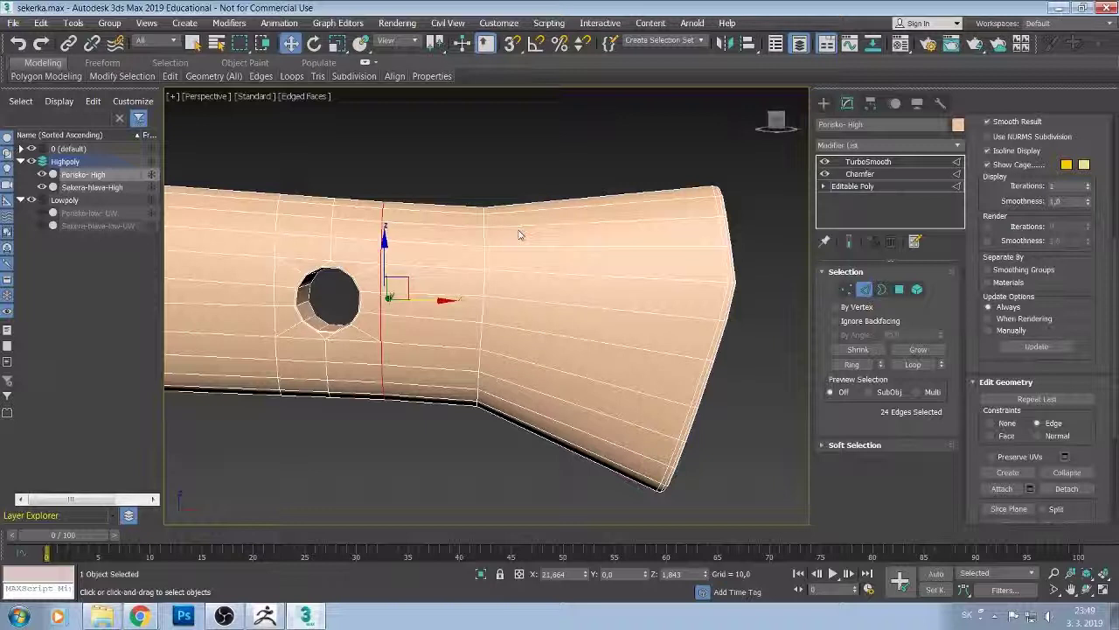
key("F4")
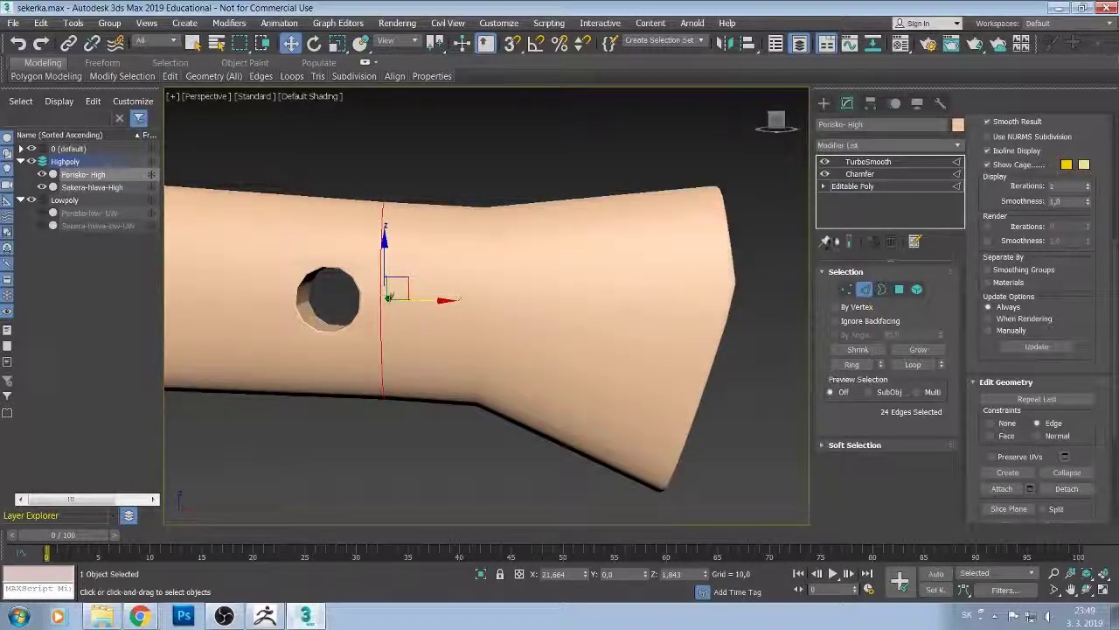
Exit Edge sub-object mode, switch to the Chamfer level, and orbit around the chamfered hole.
left_click(862, 174)
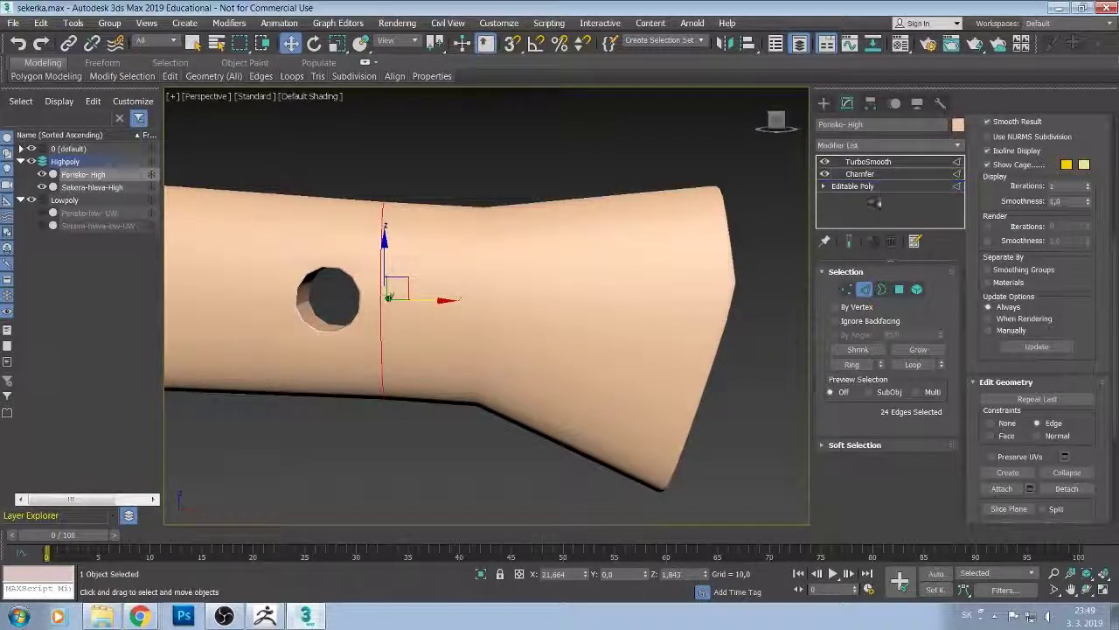
left_click(864, 289)
left_click(861, 174)
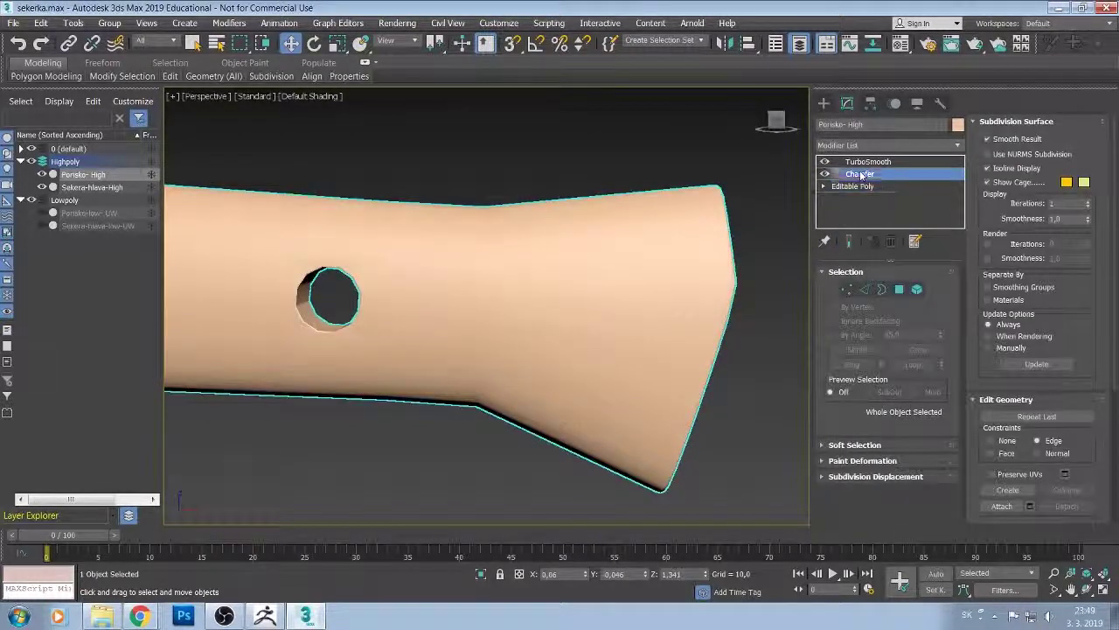
middle_click_drag(490, 311, 572, 301)
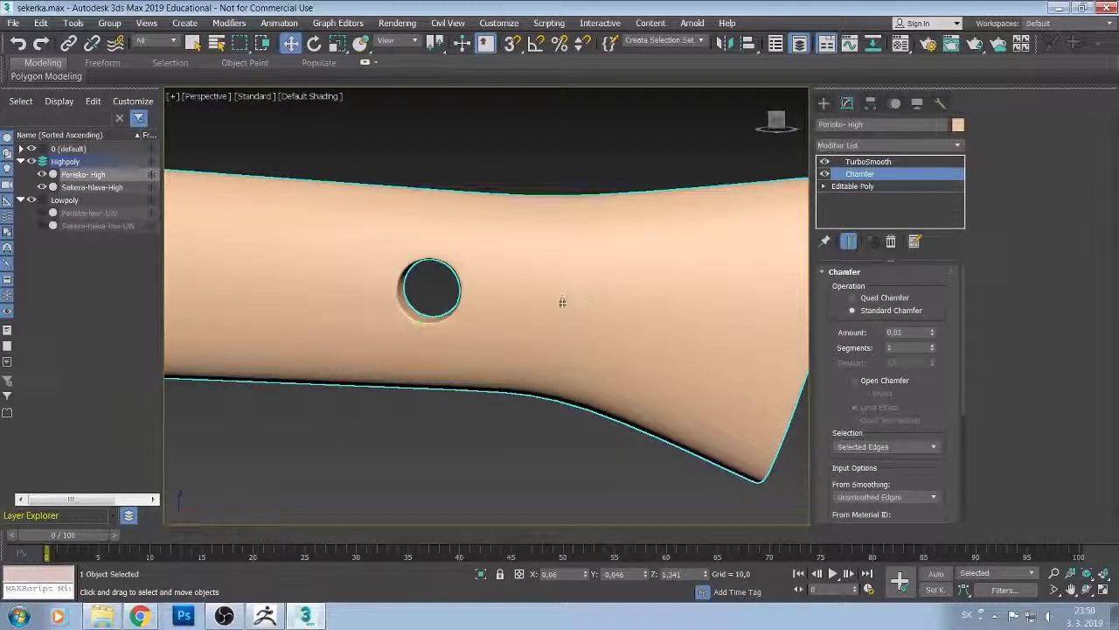
scroll(560, 300, "up", 5)
scroll(450, 312, "down", 5)
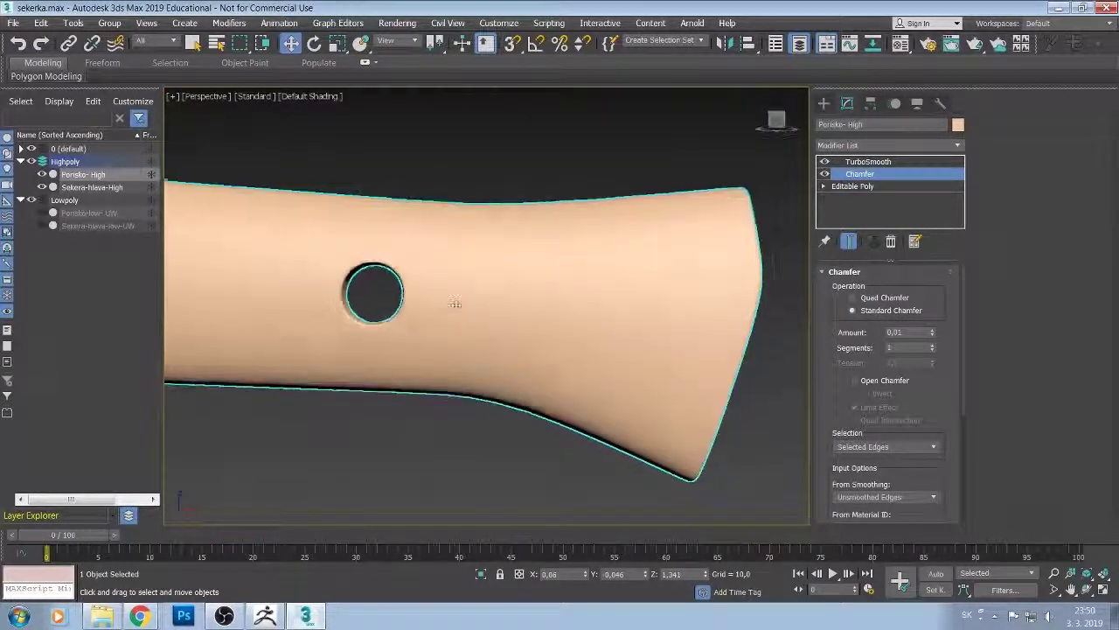
mouse_move(451, 312)
middle_mouse_down("alt")
mouse_move(510, 297)
mouse_move(439, 324)
mouse_move(473, 306)
middle_mouse_up("alt")
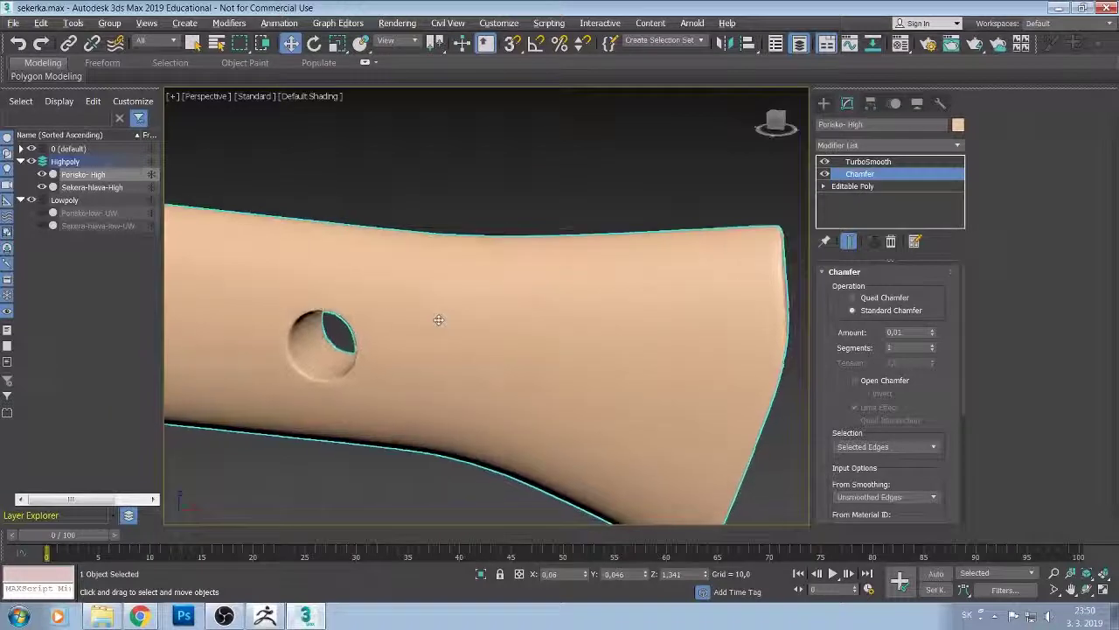
left_click_drag(874, 174, 885, 174)
Switch to the TurboSmooth level and orbit and zoom to view the whole smoothed handle.
left_click(875, 161)
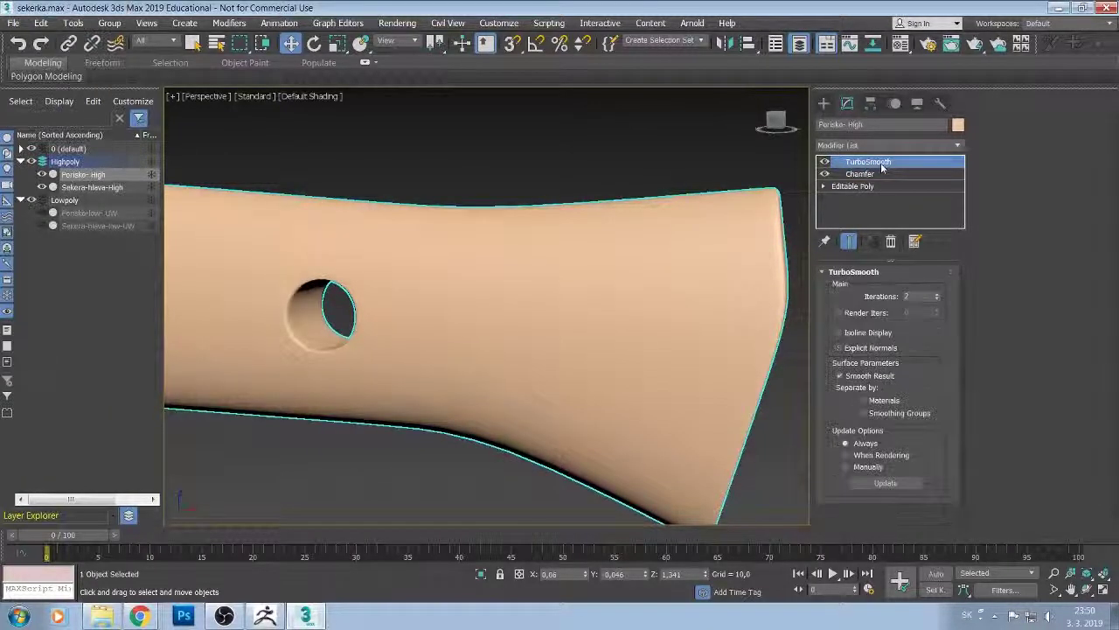
scroll(560, 260, "down", 2)
scroll(544, 260, "down", 3)
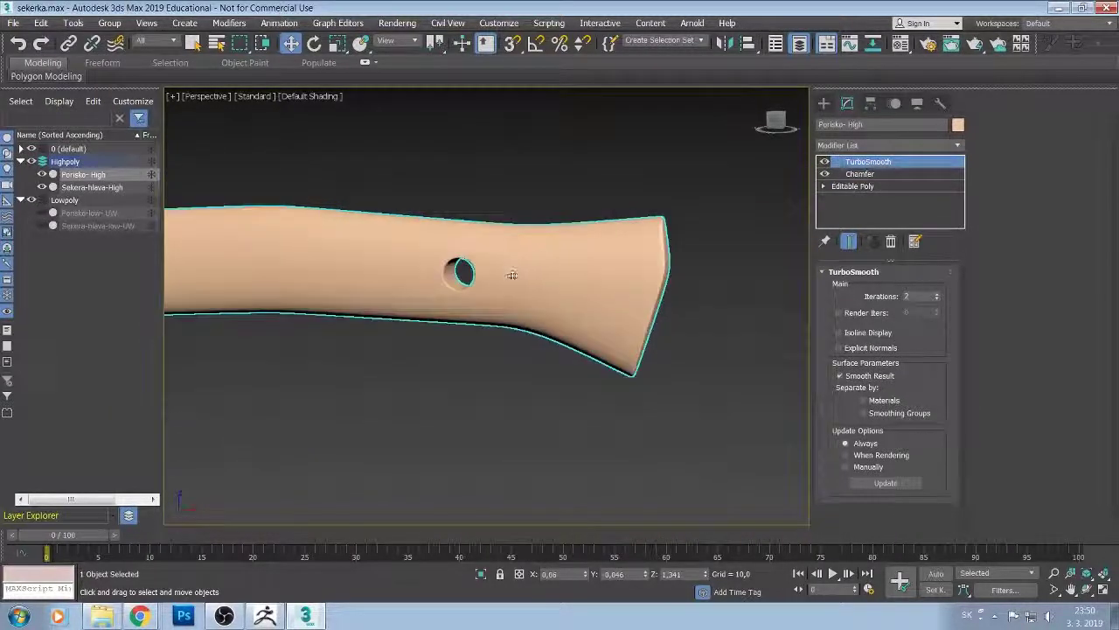
mouse_move(511, 273)
middle_mouse_down("alt")
mouse_move(552, 260)
mouse_move(393, 292)
mouse_move(479, 287)
mouse_move(445, 300)
mouse_move(349, 302)
middle_mouse_up("alt")
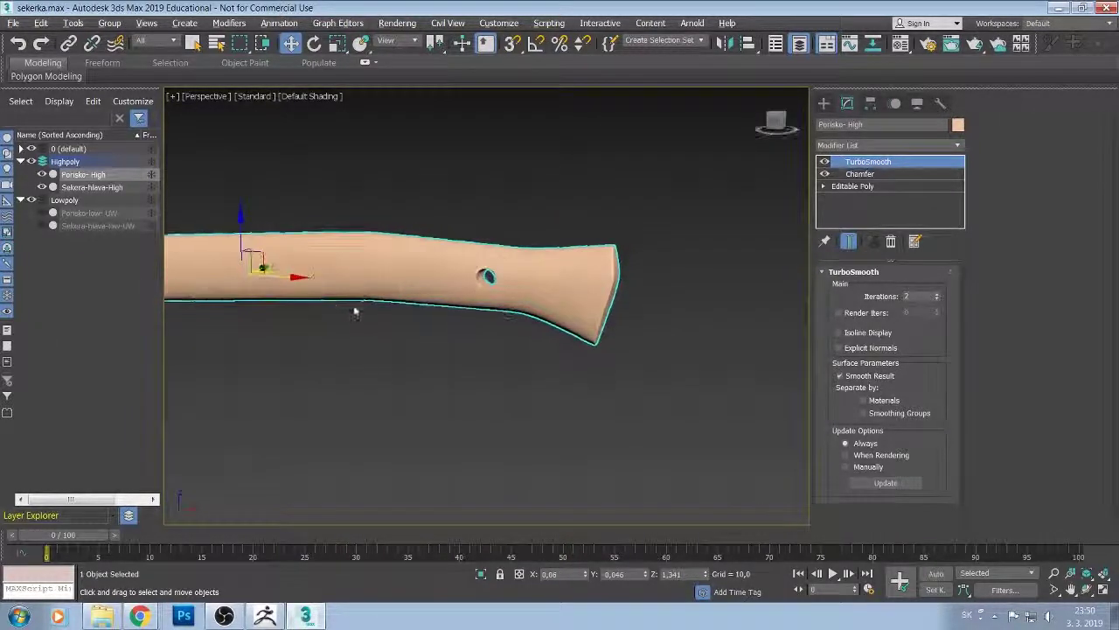
scroll(355, 309, "up", 2)
scroll(428, 291, "up", 2)
scroll(427, 292, "up", 1)
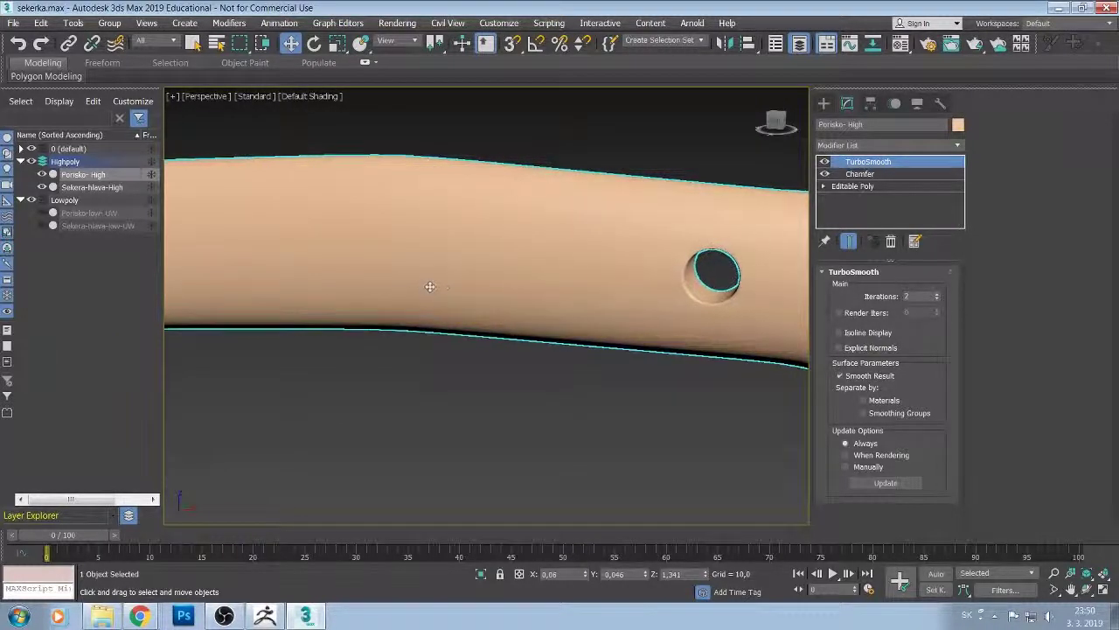
scroll(427, 292, "down", 1)
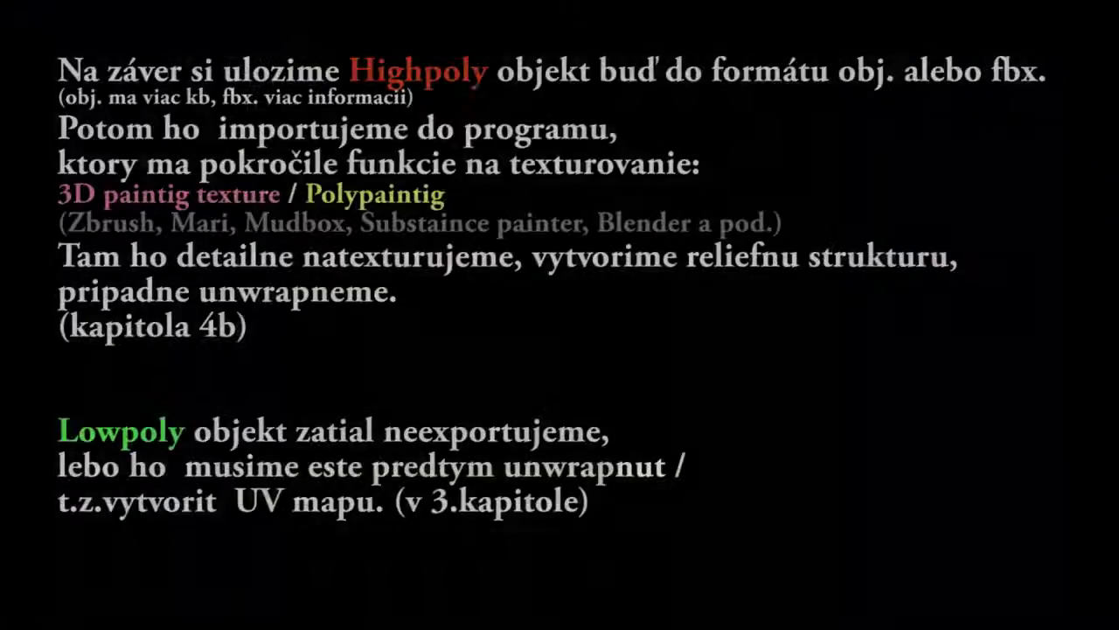